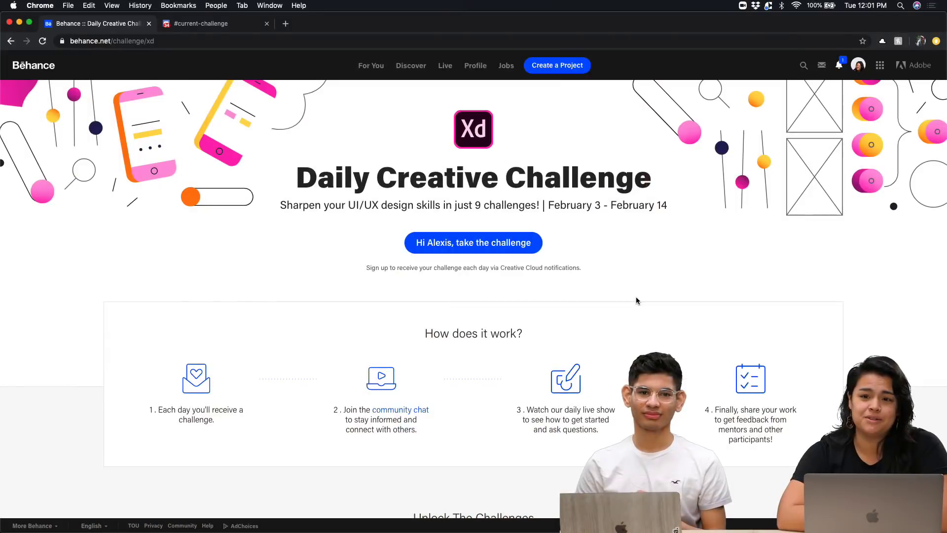
Scroll down the Behance page through the design challenge cards
scroll(636, 300, down, 5)
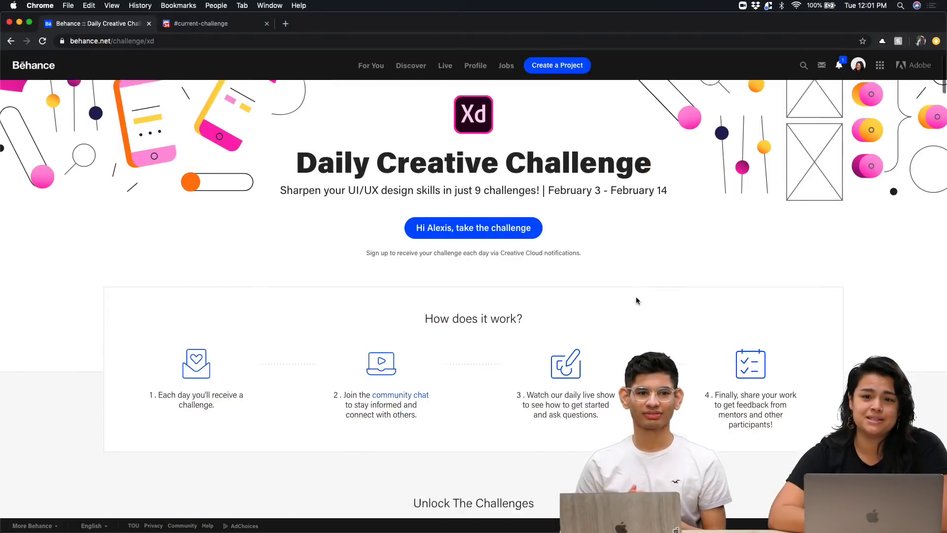
scroll(636, 300, down, 6)
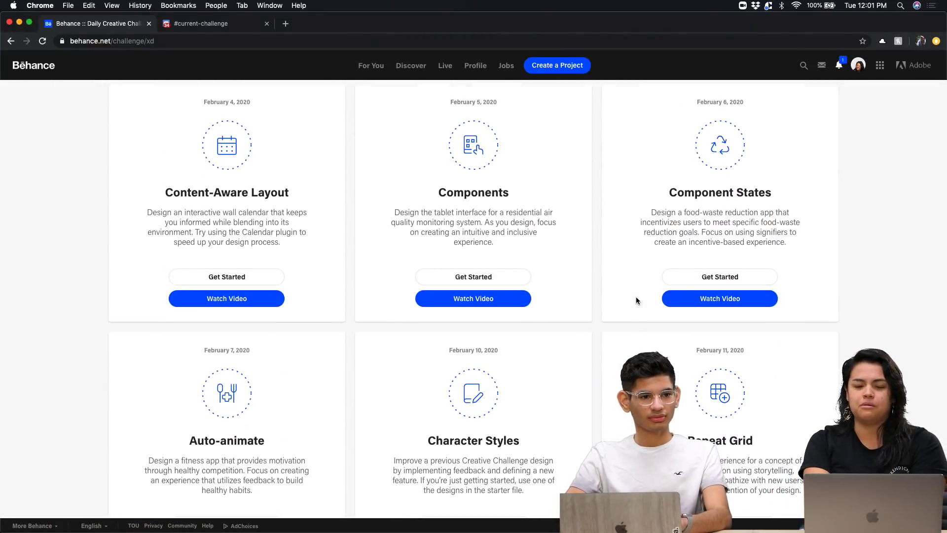
scroll(637, 299, down, 3)
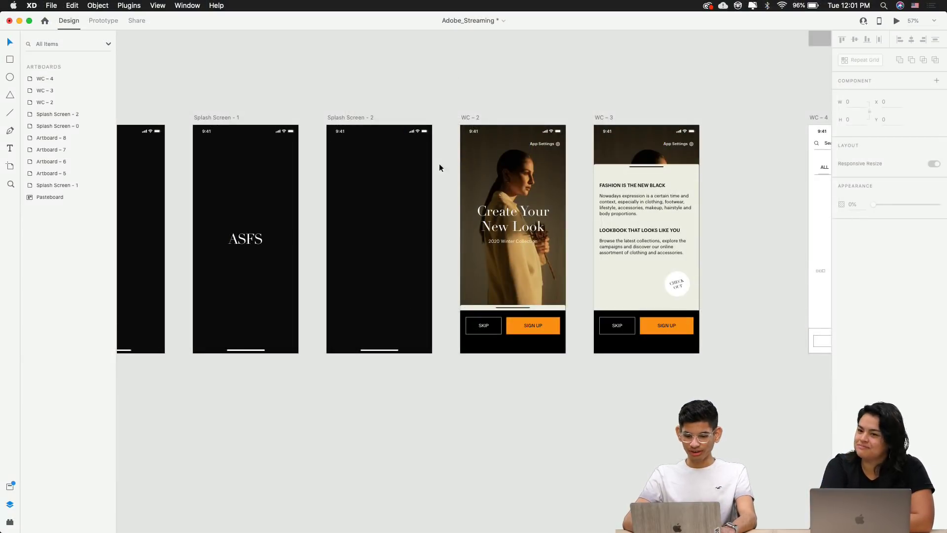
key(super+Tab)
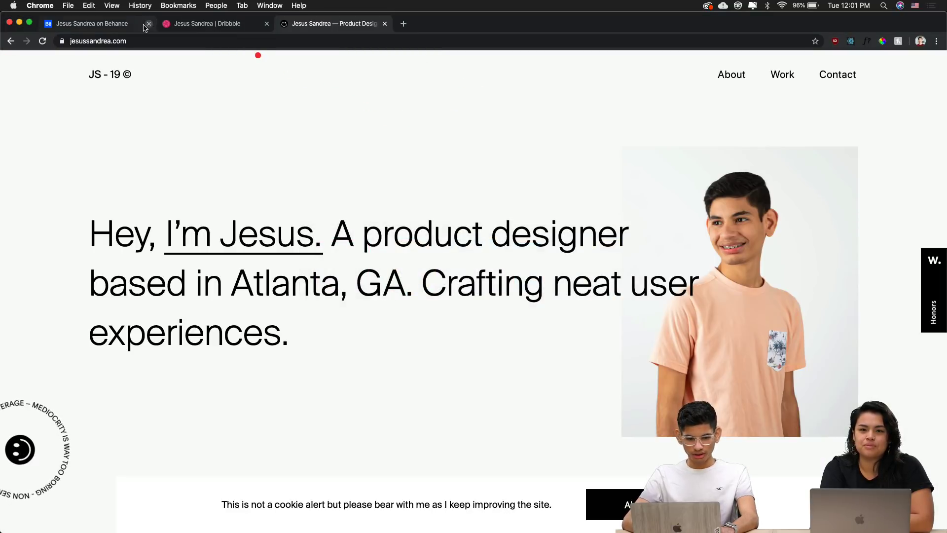
Visit the presenter's Behance and Dribbble profile tabs, then return to the portfolio site
click(139, 24)
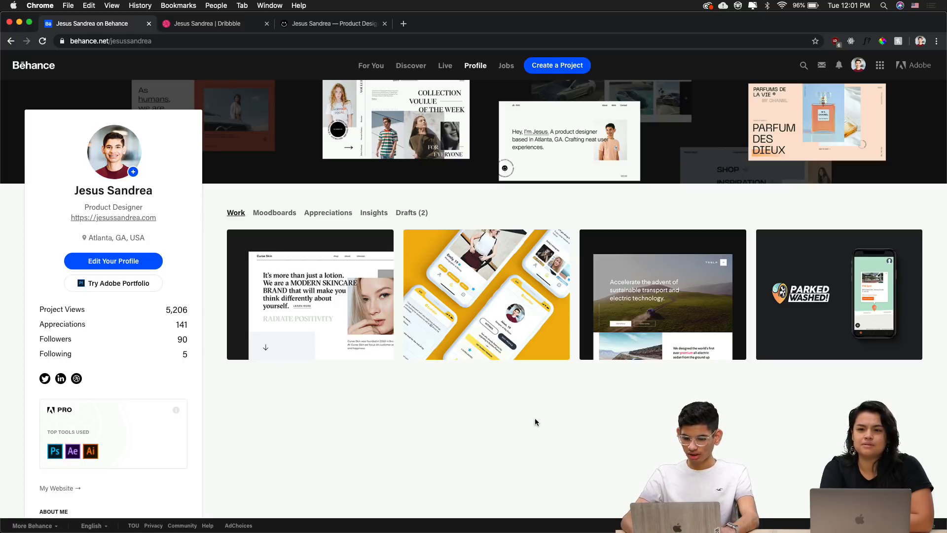
click(207, 25)
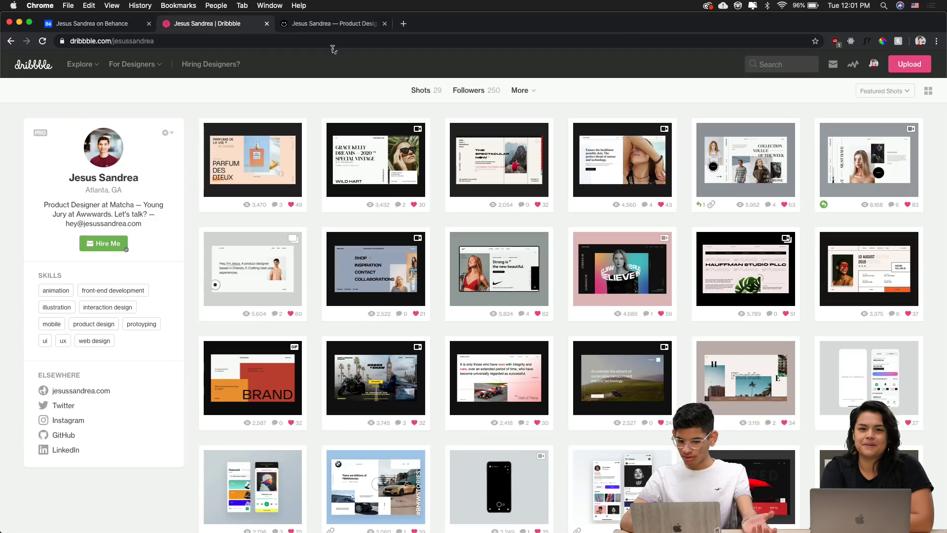
click(353, 28)
scroll(392, 111, down, 10)
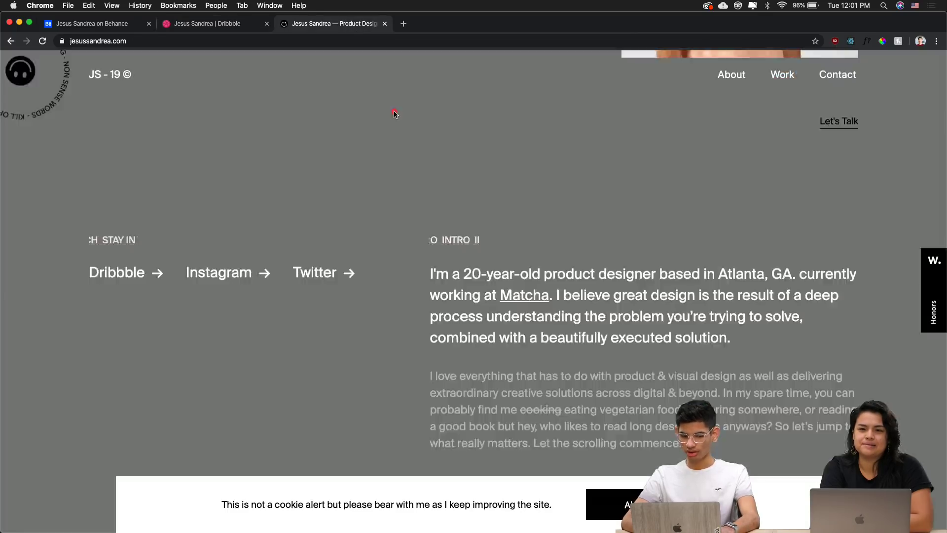
scroll(392, 113, up, 10)
key(super+Tab)
key(super+Tab)
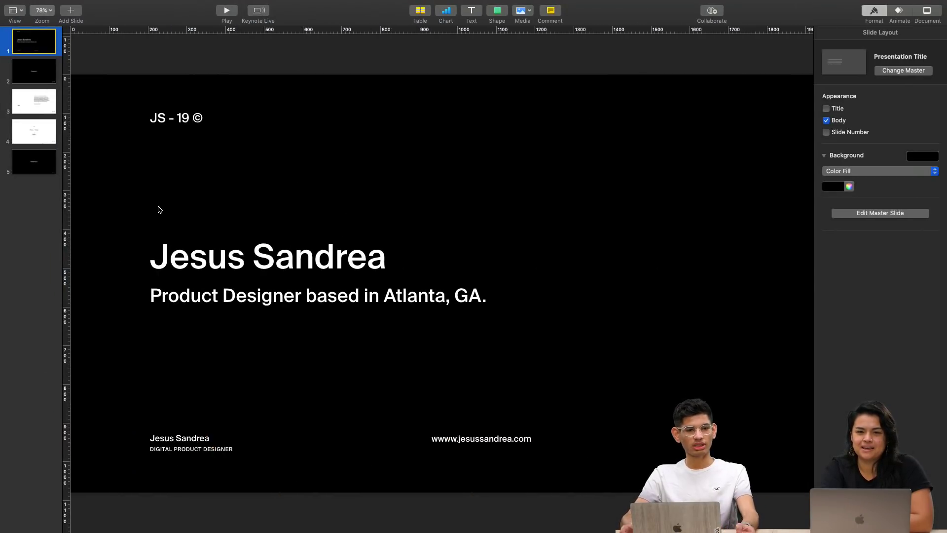
Step through the Freelancer, Goal and 'Motion + Strategy = Delight' slides to 'Thank you.'
click(33, 72)
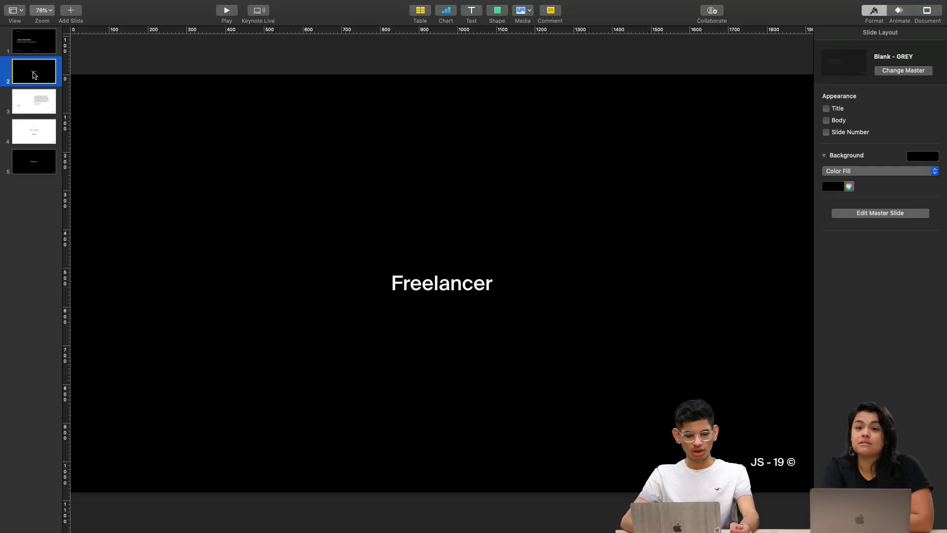
click(41, 100)
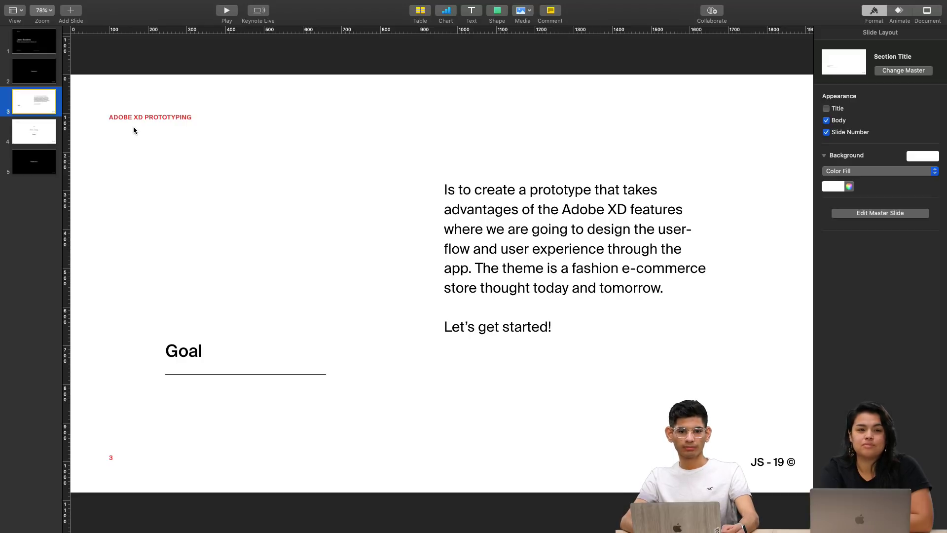
click(32, 129)
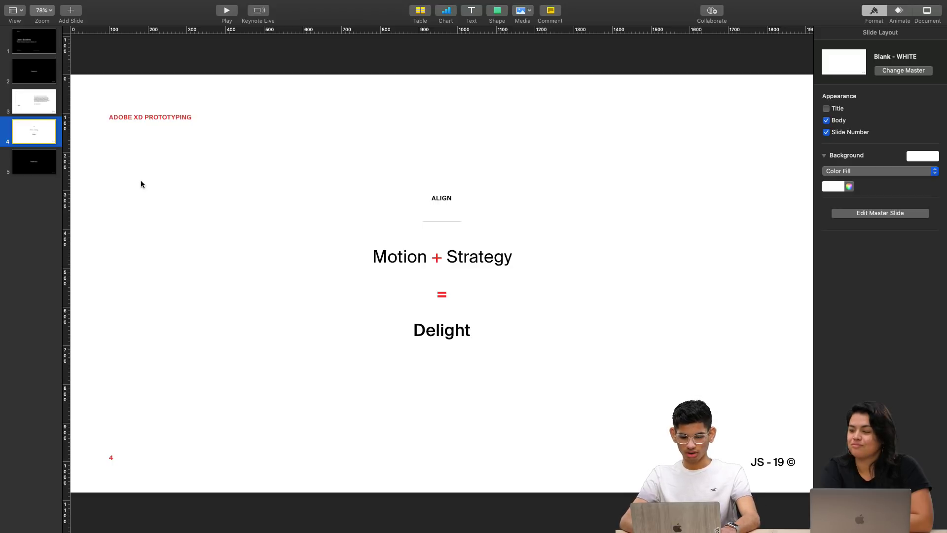
click(41, 163)
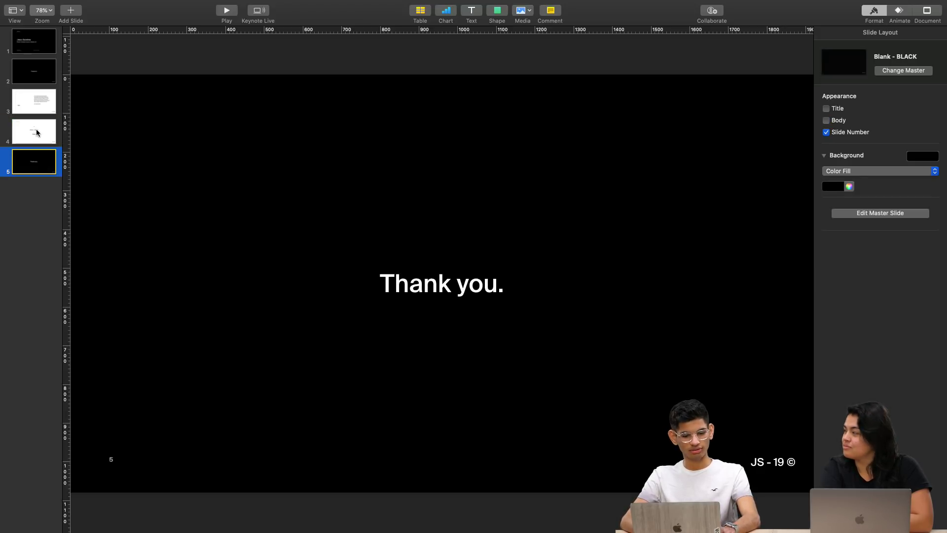
key(super+Tab)
key(super+Tab)
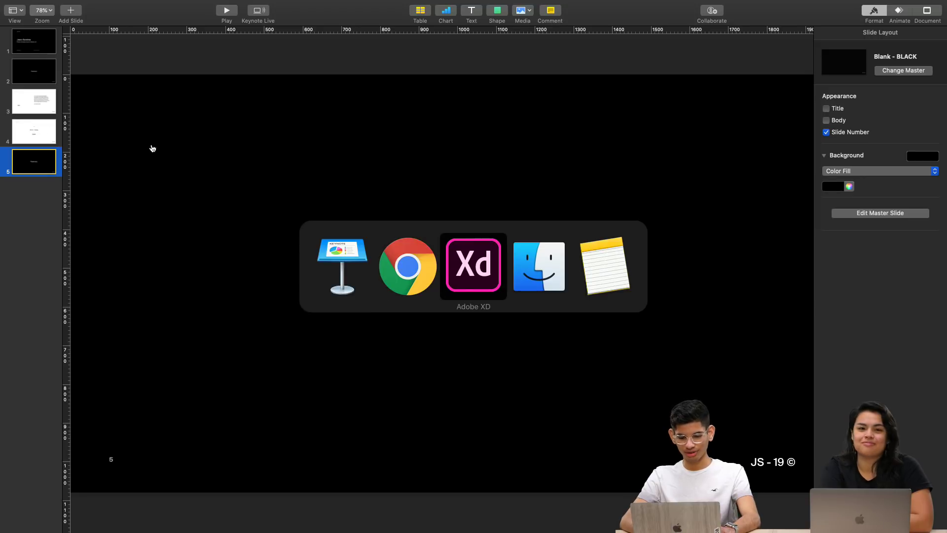
Pan and zoom across the canvas to inspect the WC-3 and WC-4 artboards
scroll(284, 107, left, 8)
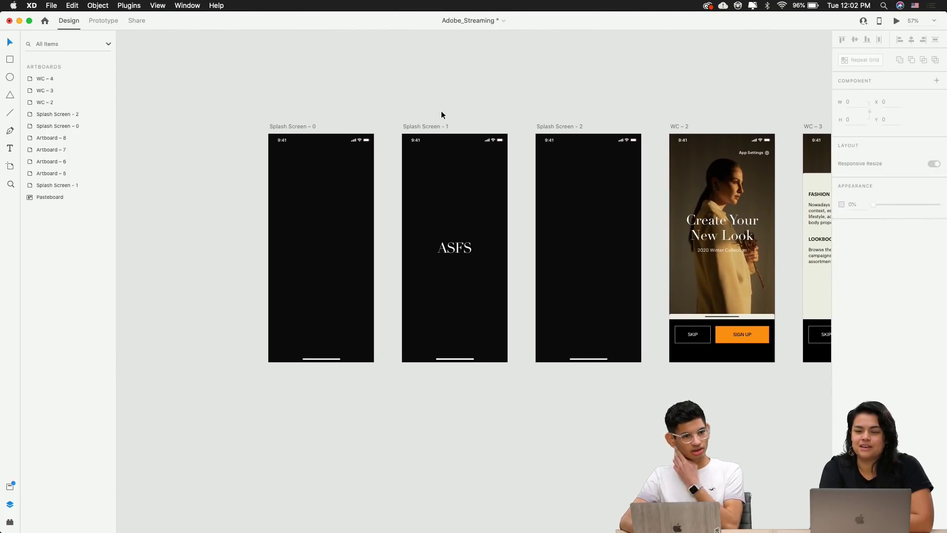
drag(437, 105, 211, 103)
drag(416, 93, 391, 88)
scroll(409, 129, up, 3)
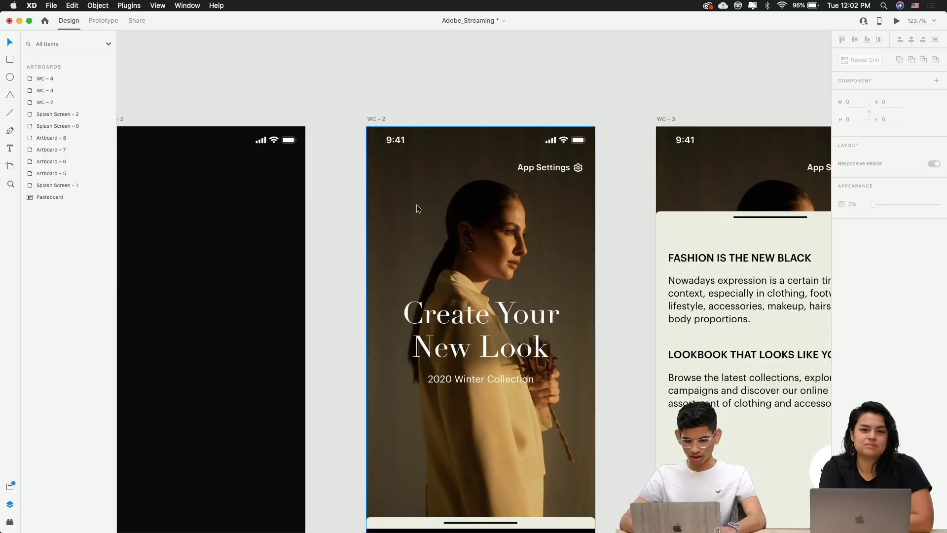
scroll(417, 205, down, 1)
scroll(417, 204, down, 10)
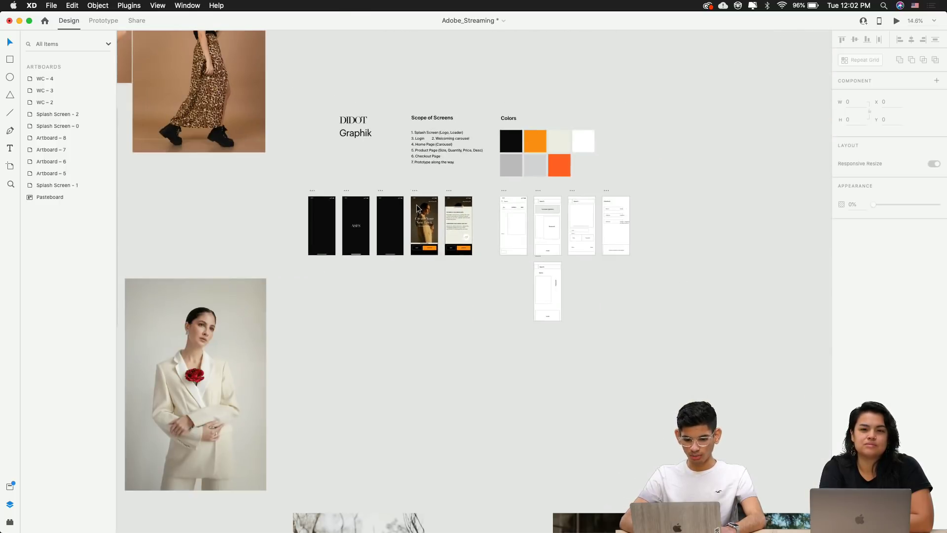
scroll(346, 189, down, 8)
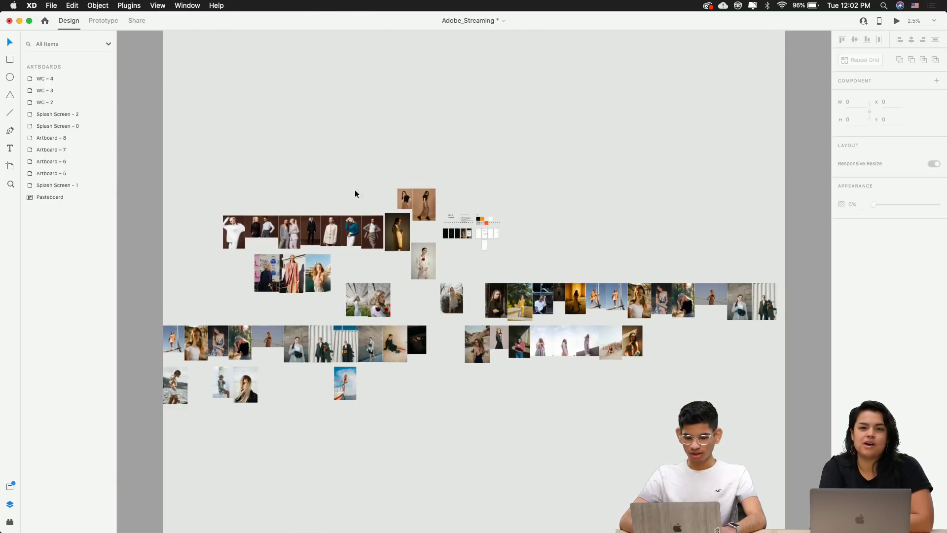
scroll(443, 246, up, 10)
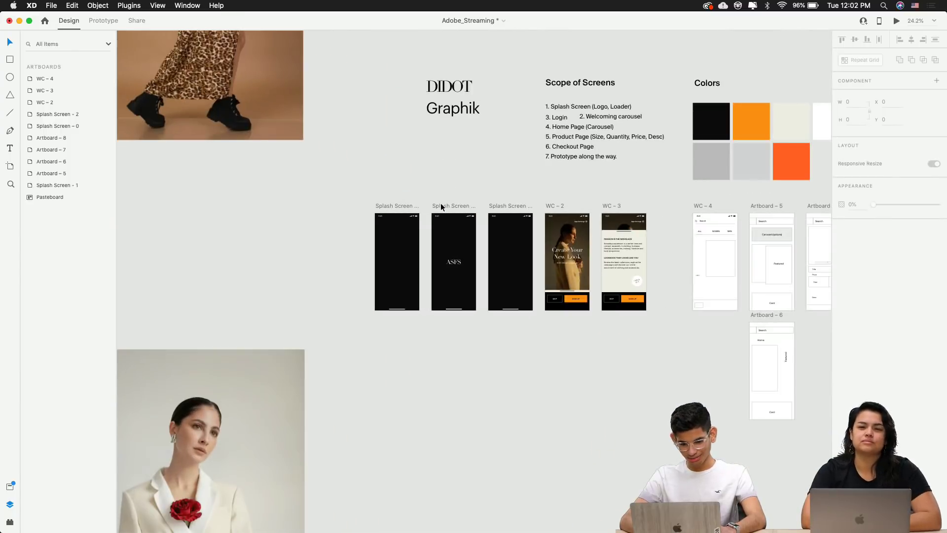
scroll(441, 207, up, 6)
Pan across WC-2, WC-3 and the splash screens, ending on the ASFS splash and Splash Screen - 0
drag(440, 241, 303, 178)
scroll(303, 177, right, 10)
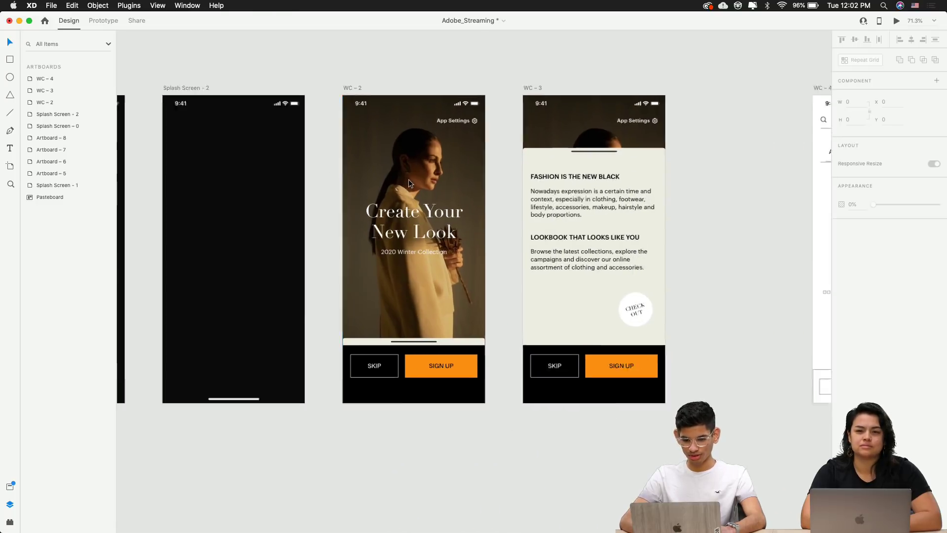
scroll(408, 179, up, 5)
scroll(408, 179, down, 5)
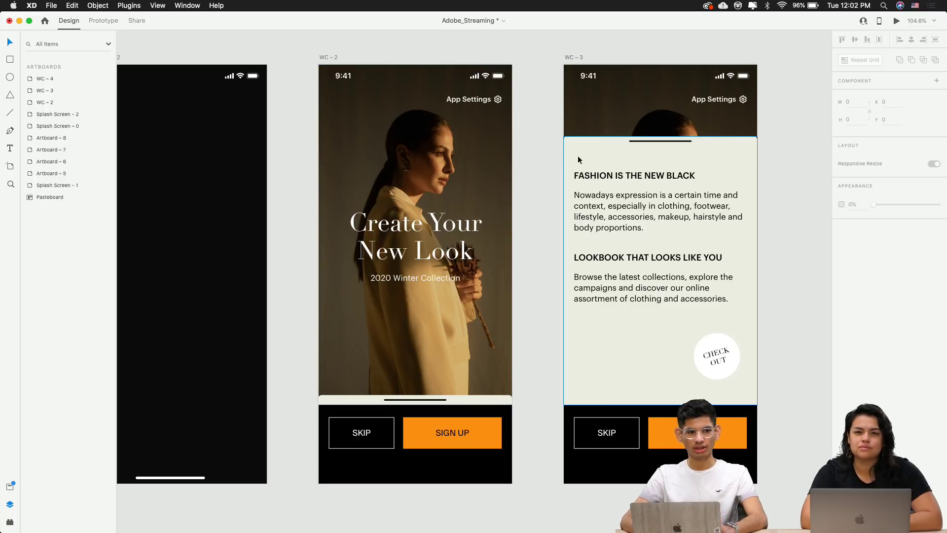
drag(638, 160, 527, 152)
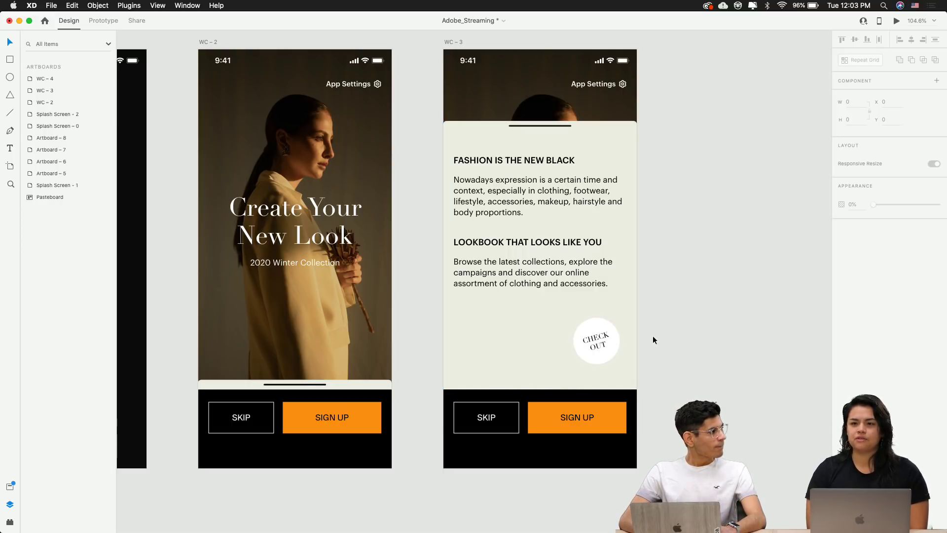
scroll(653, 335, down, 5)
drag(583, 332, 676, 326)
drag(479, 316, 653, 292)
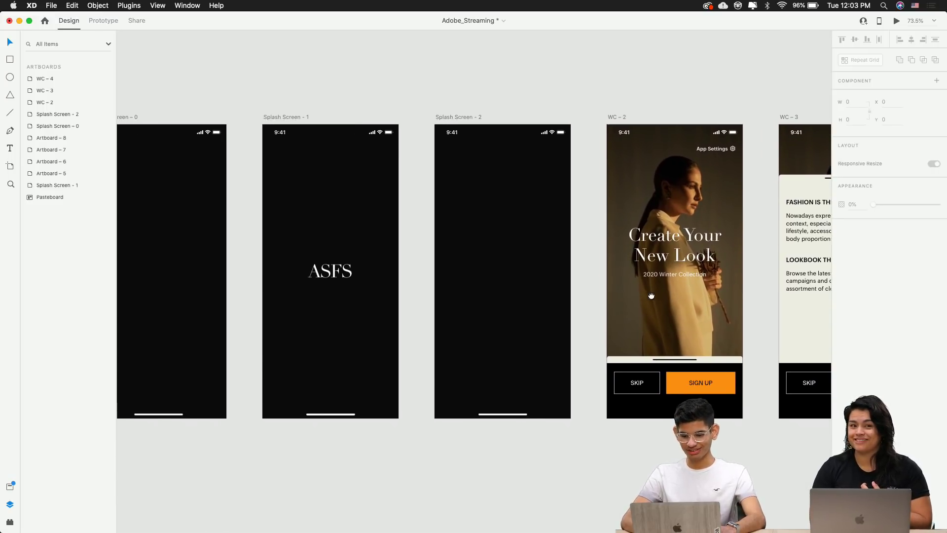
drag(355, 276, 459, 270)
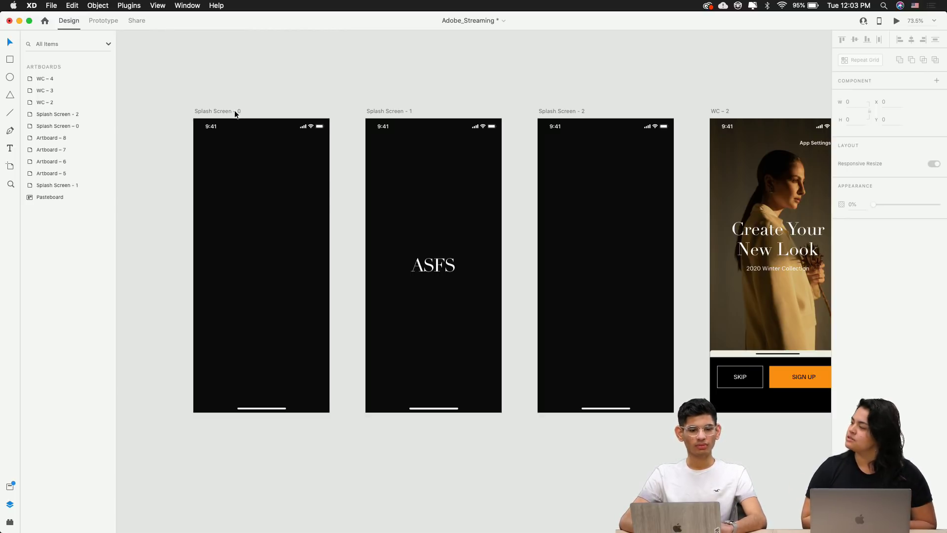
scroll(235, 110, down, 10)
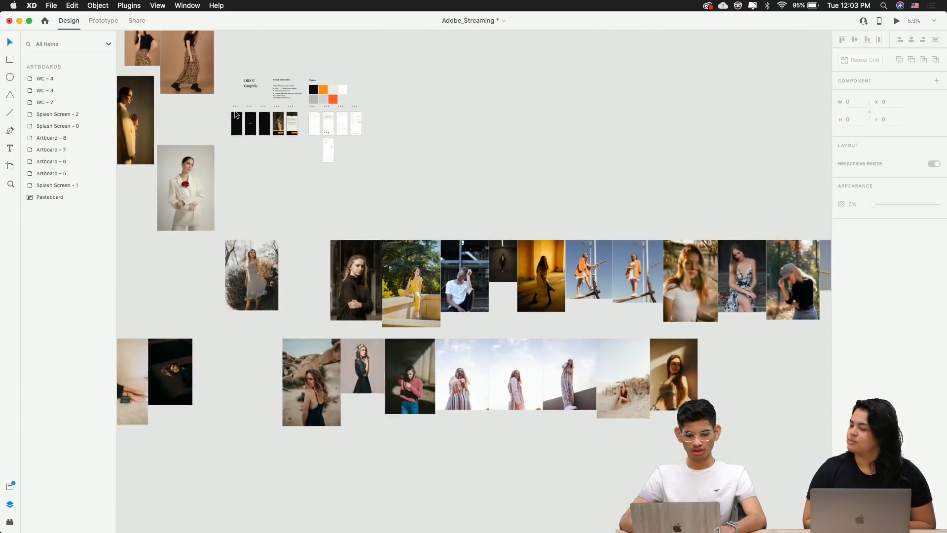
scroll(235, 114, down, 3)
scroll(260, 168, up, 5)
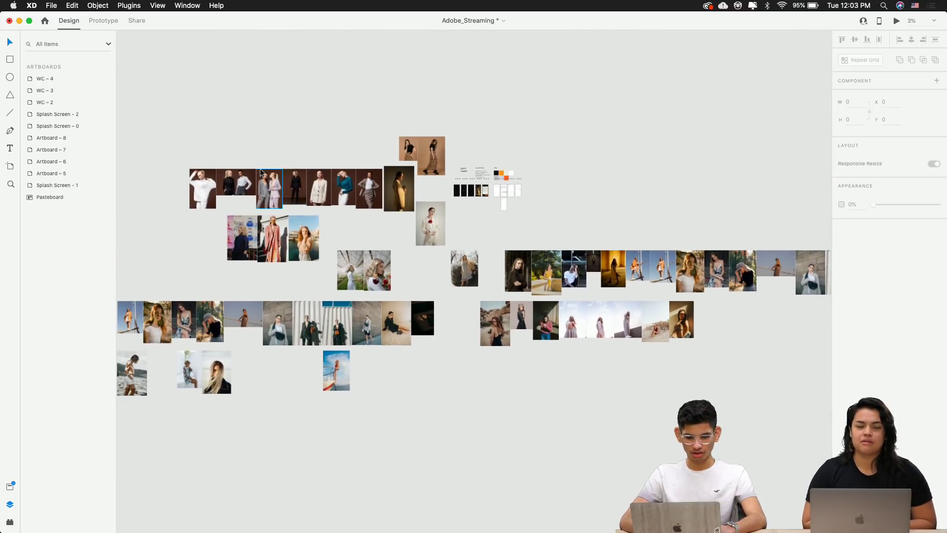
scroll(259, 167, down, 8)
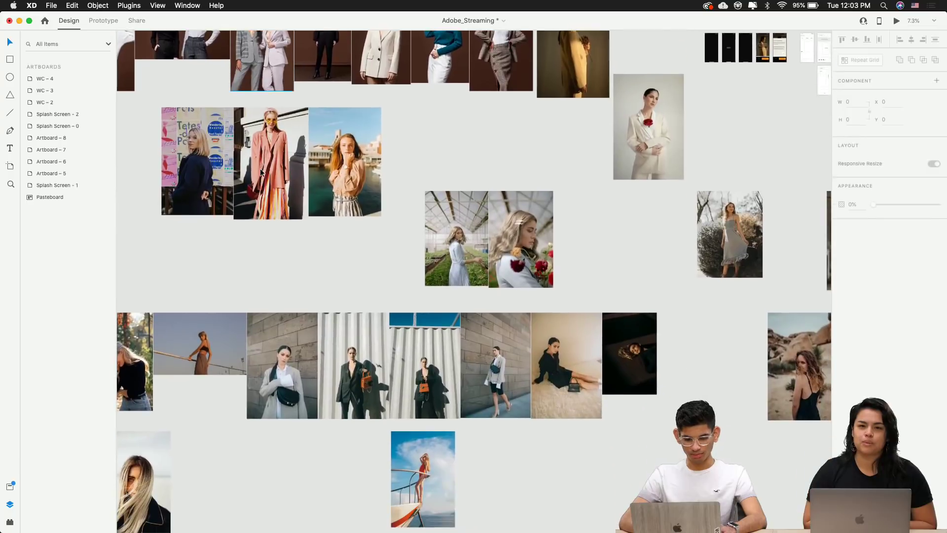
key(super+Tab)
key(super+Tab)
key(super+t)
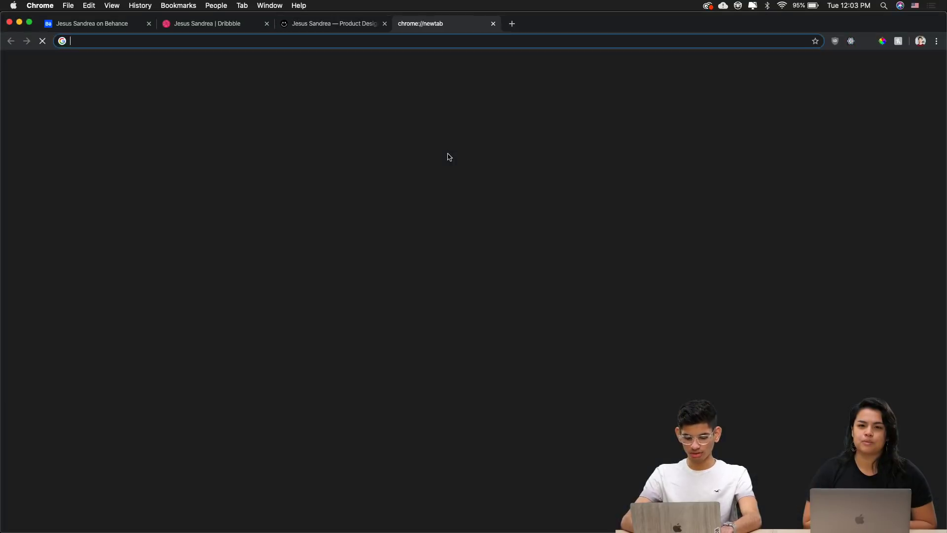
text(adobe)
key(Down)
key(Down)
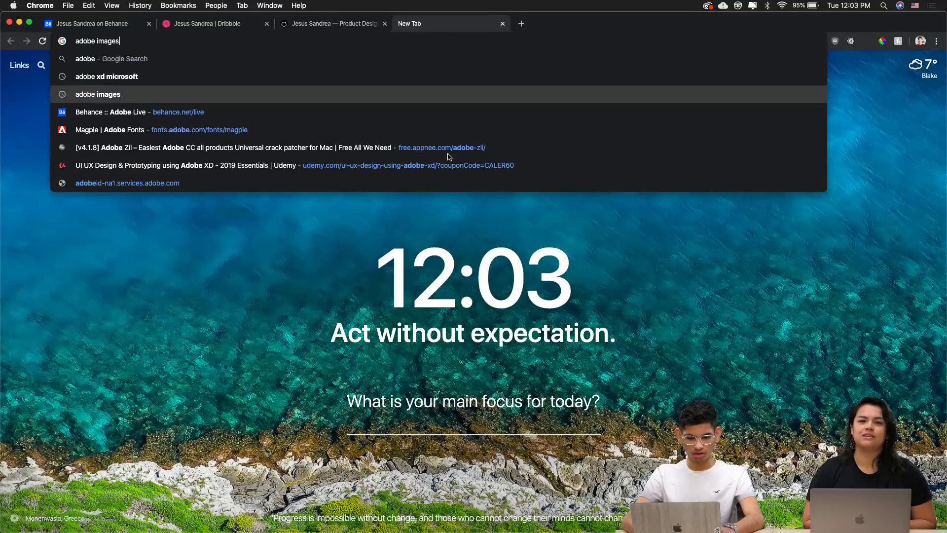
key(Down)
key(Down)
key(super+Tab)
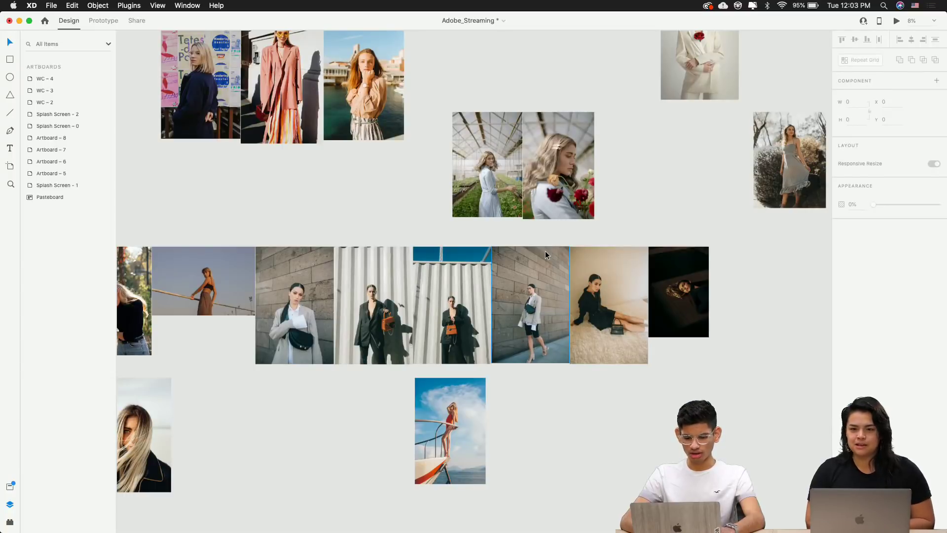
scroll(546, 252, up, 3)
scroll(546, 252, down, 2)
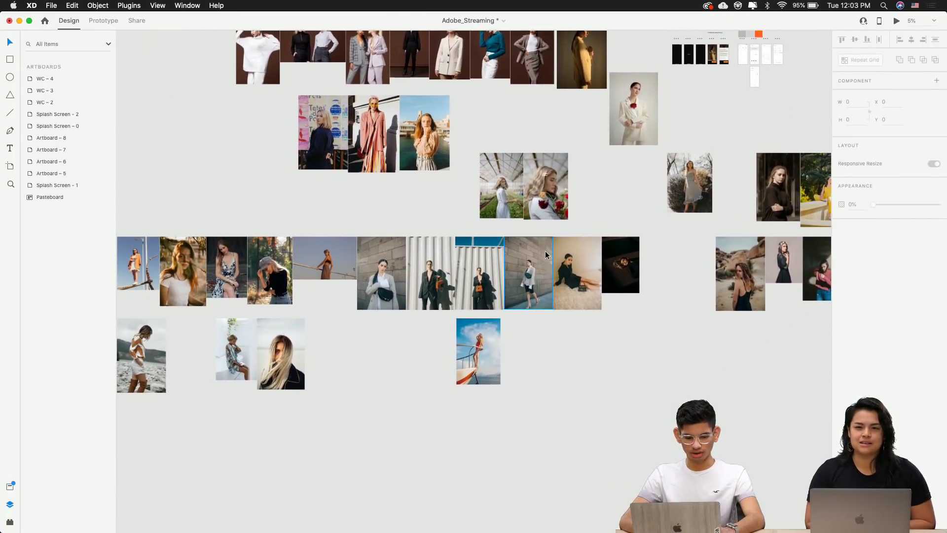
scroll(282, 215, up, 5)
scroll(282, 216, right, 5)
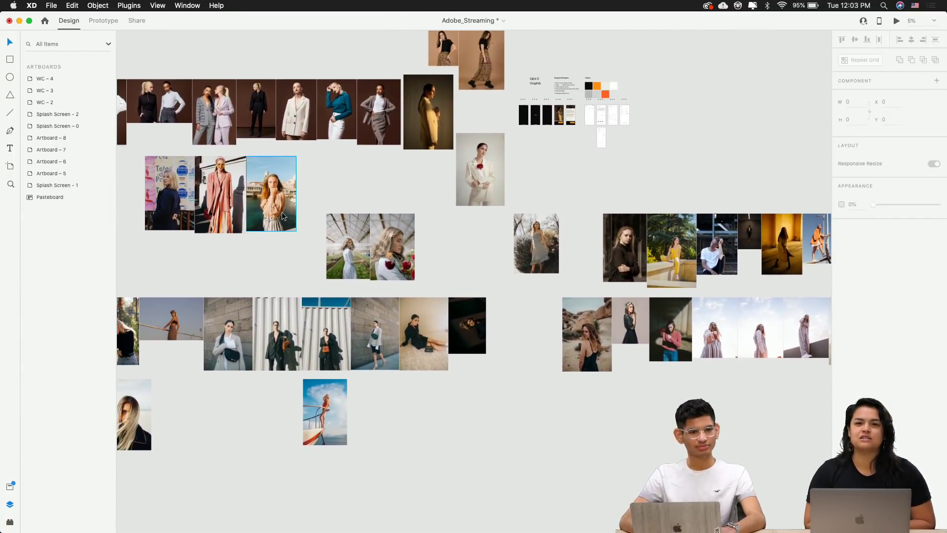
scroll(282, 212, up, 2)
scroll(282, 212, down, 3)
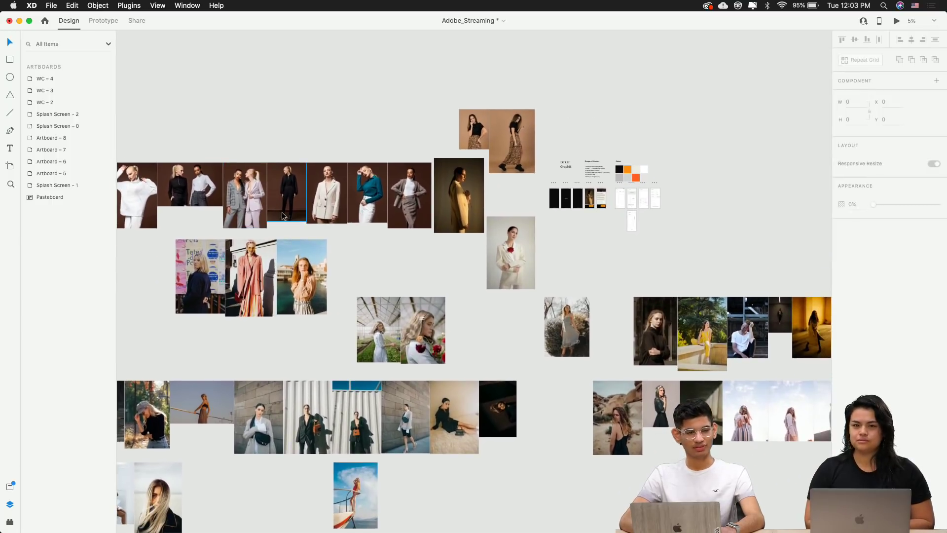
scroll(282, 212, right, 3)
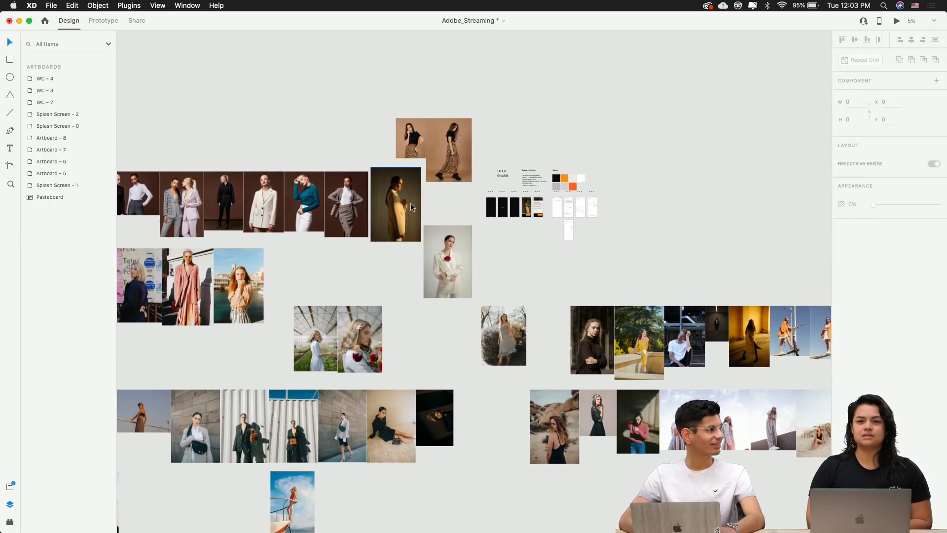
scroll(411, 204, up, 2)
scroll(434, 184, down, 5)
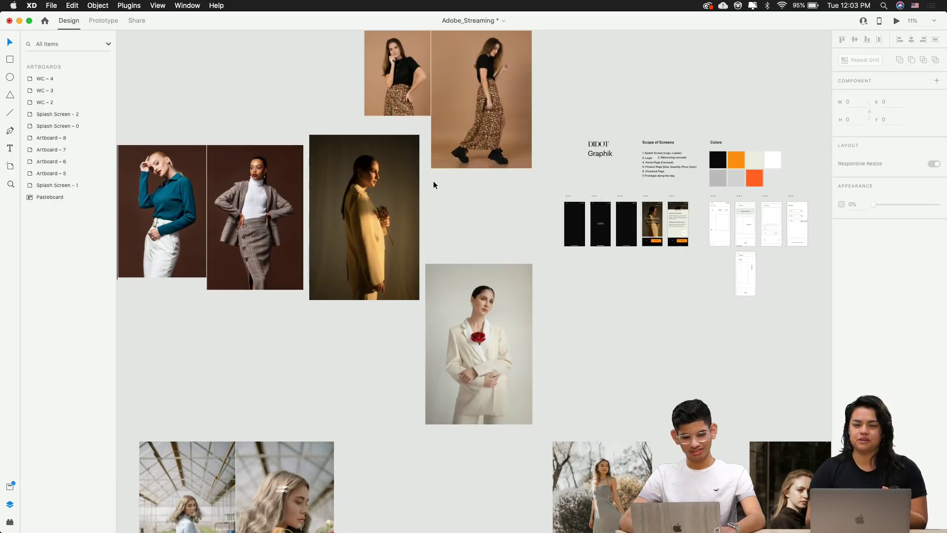
scroll(433, 185, down, 5)
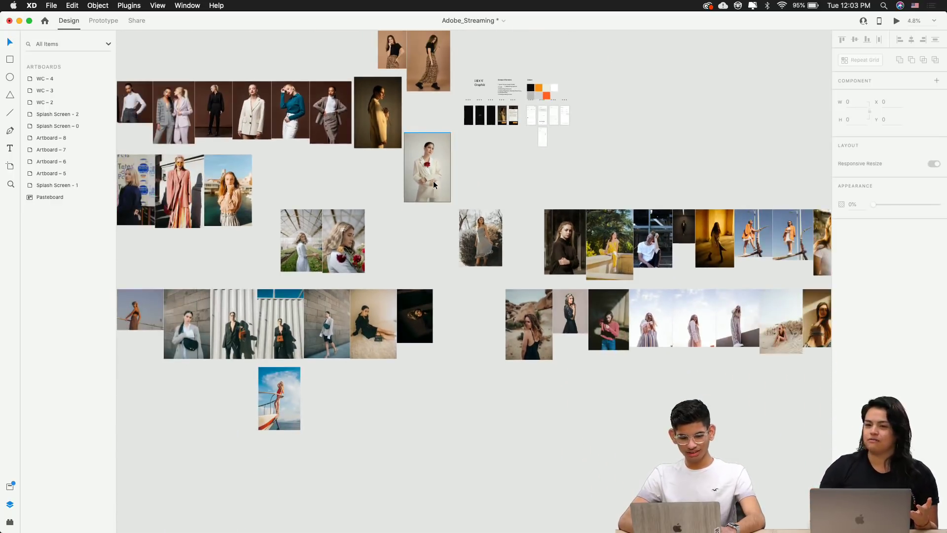
scroll(433, 185, right, 10)
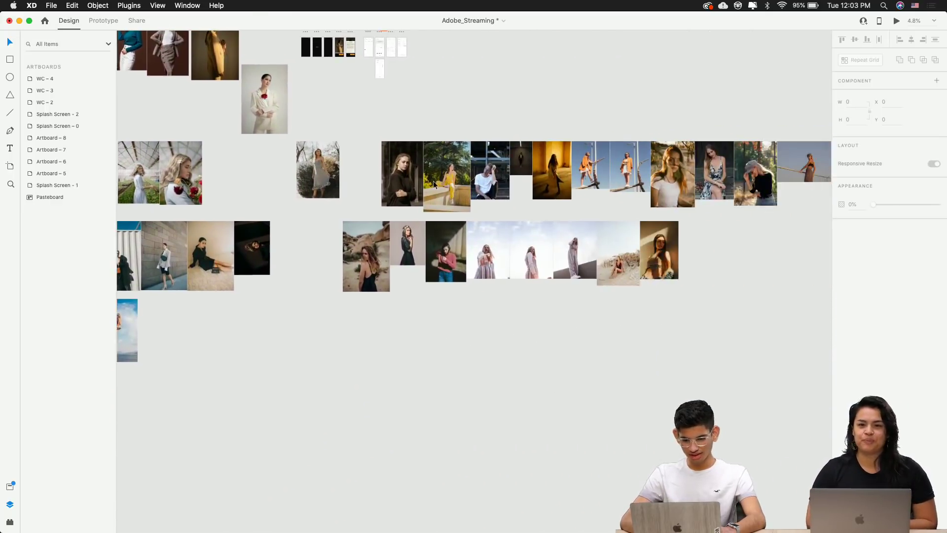
scroll(433, 185, up, 10)
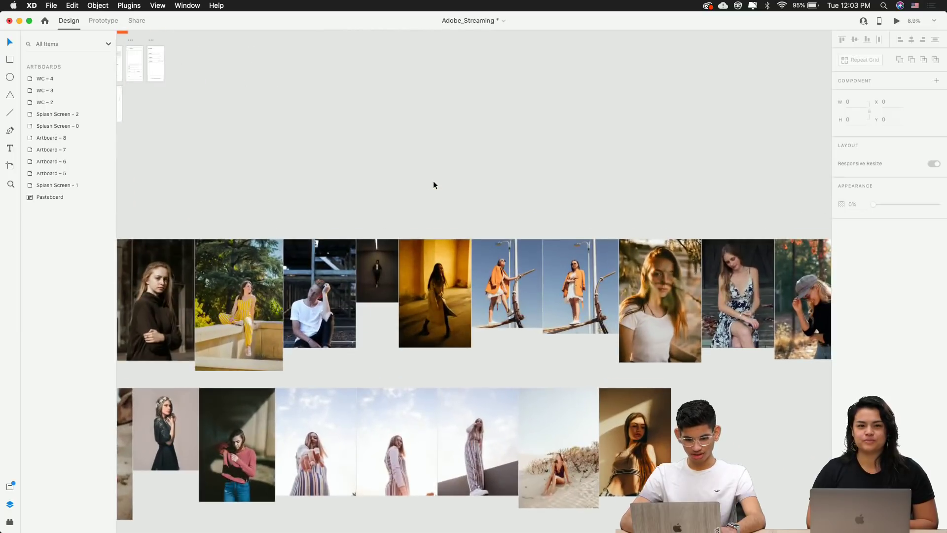
scroll(364, 226, up, 8)
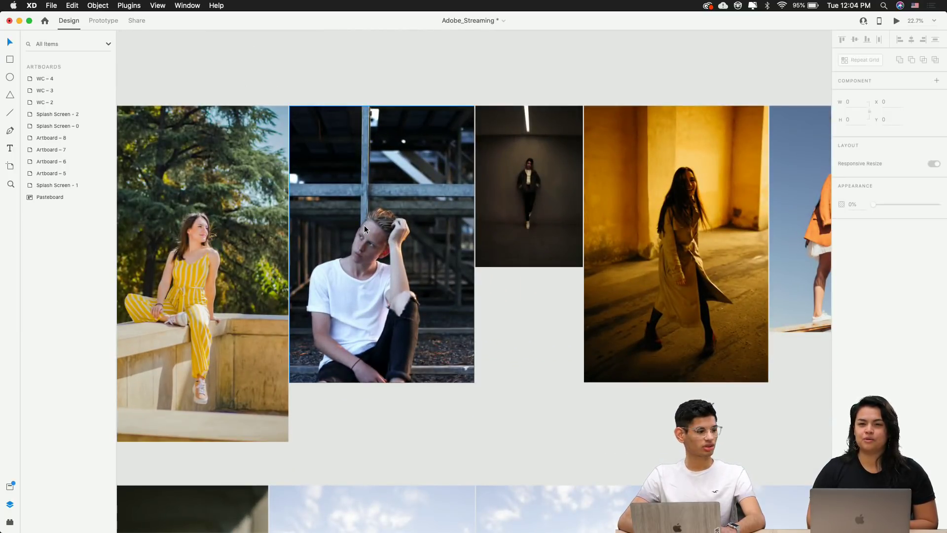
scroll(365, 228, down, 5)
scroll(365, 228, up, 10)
scroll(365, 228, up, 2)
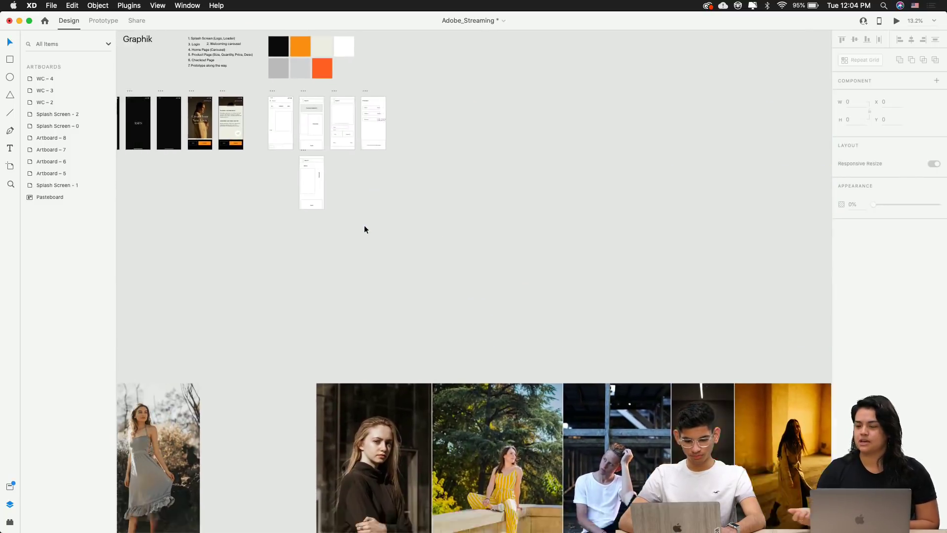
scroll(364, 225, down, 3)
scroll(364, 225, left, 5)
scroll(364, 225, up, 10)
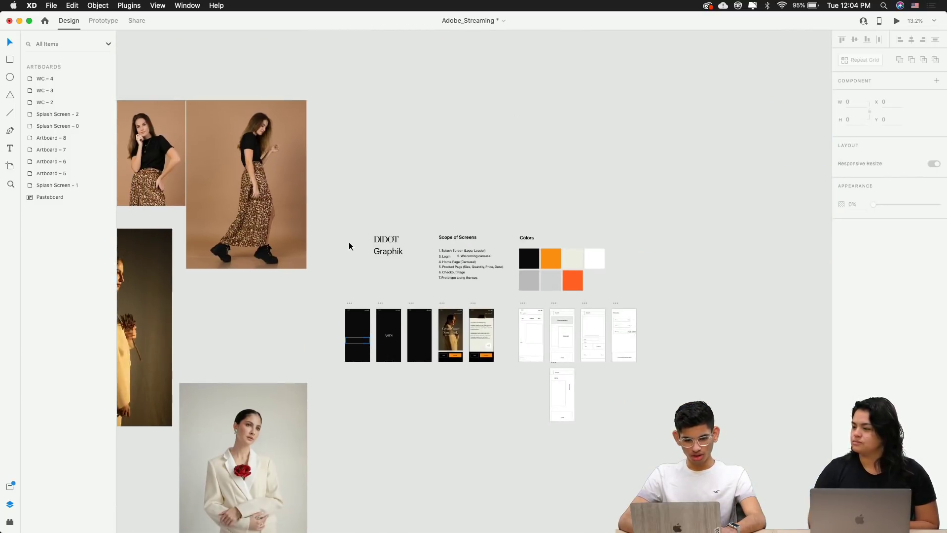
scroll(349, 246, left, 5)
scroll(349, 246, up, 5)
scroll(329, 124, up, 5)
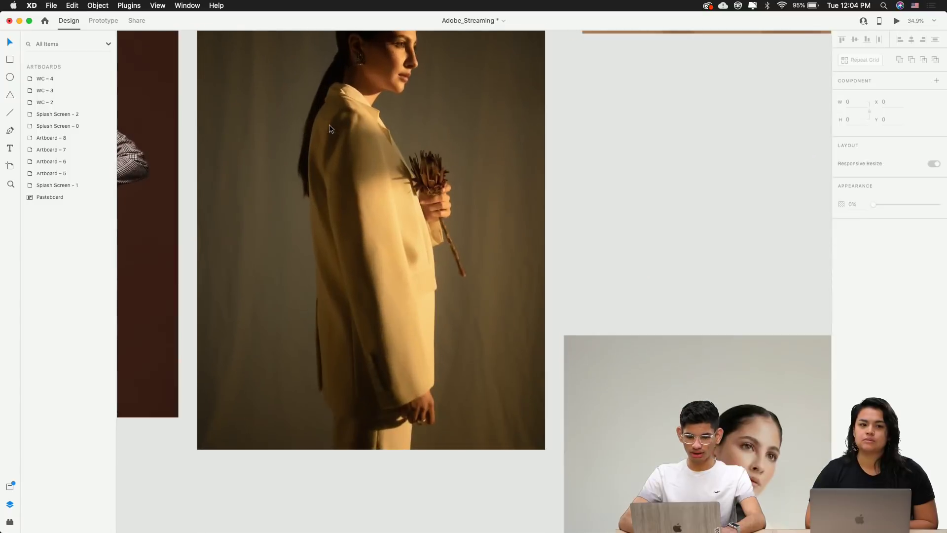
scroll(330, 124, down, 5)
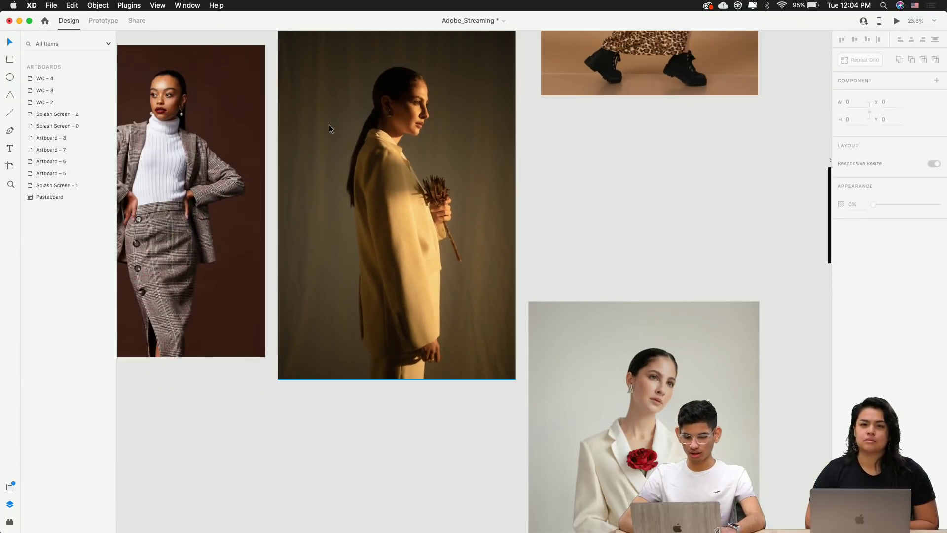
scroll(330, 124, up, 2)
scroll(329, 124, left, 2)
scroll(329, 124, left, 2)
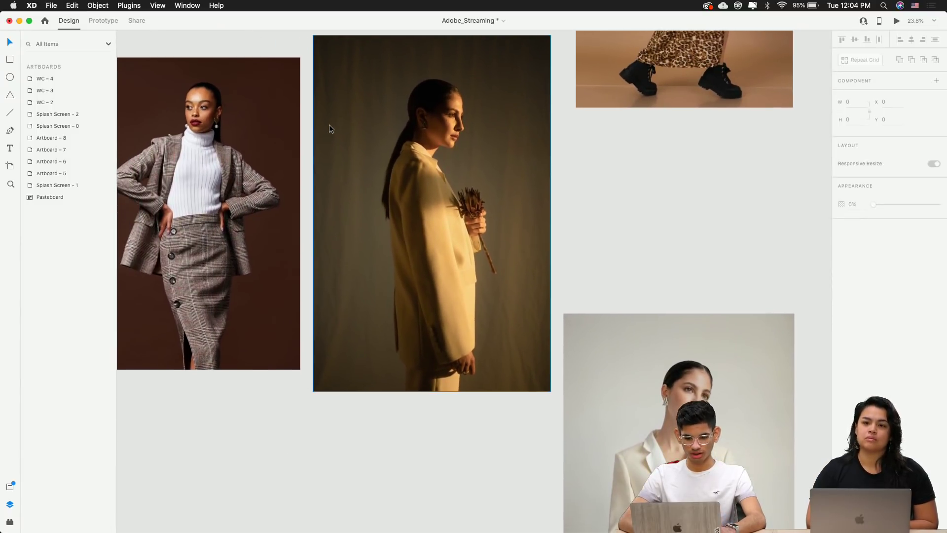
scroll(330, 124, down, 3)
scroll(329, 124, right, 5)
scroll(330, 124, up, 2)
scroll(329, 124, right, 4)
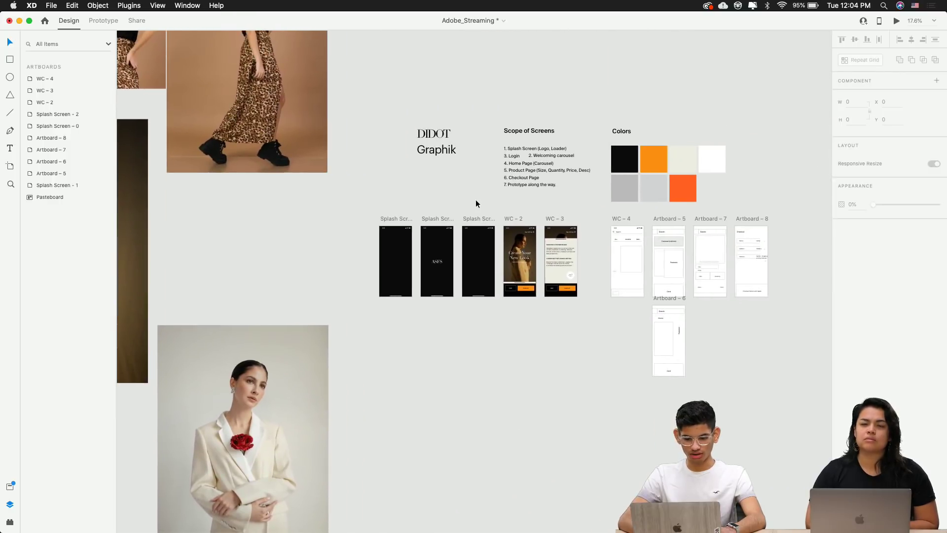
scroll(476, 199, up, 8)
scroll(589, 295, up, 6)
scroll(533, 265, up, 6)
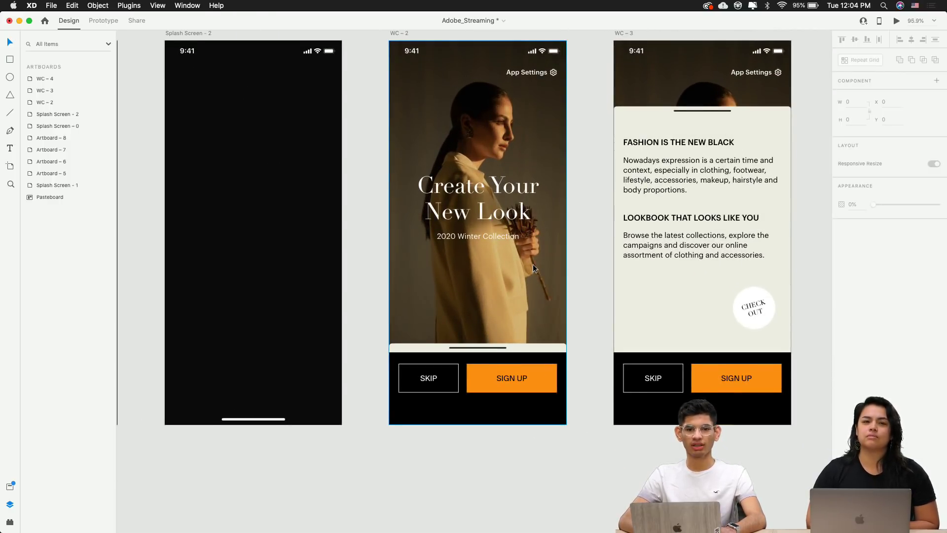
scroll(532, 264, up, 1)
scroll(533, 264, right, 1)
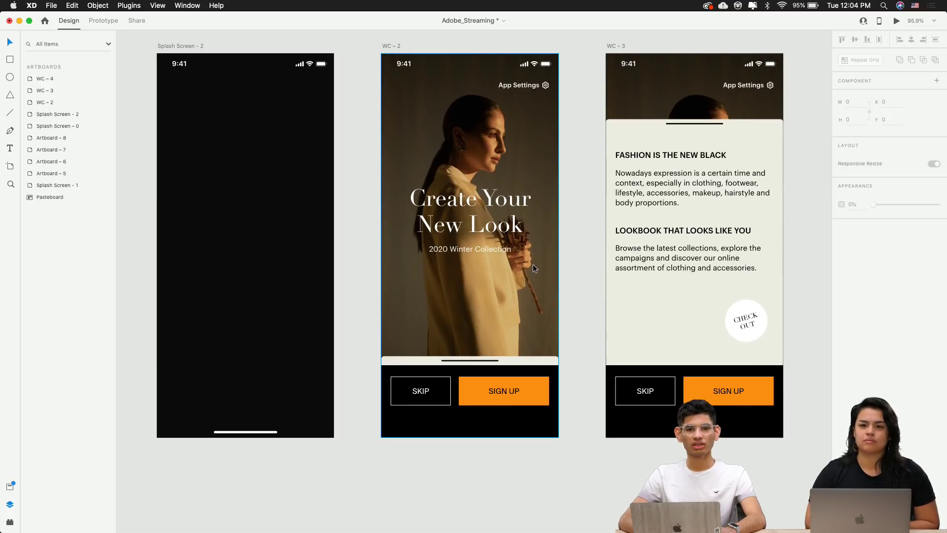
scroll(533, 265, down, 4)
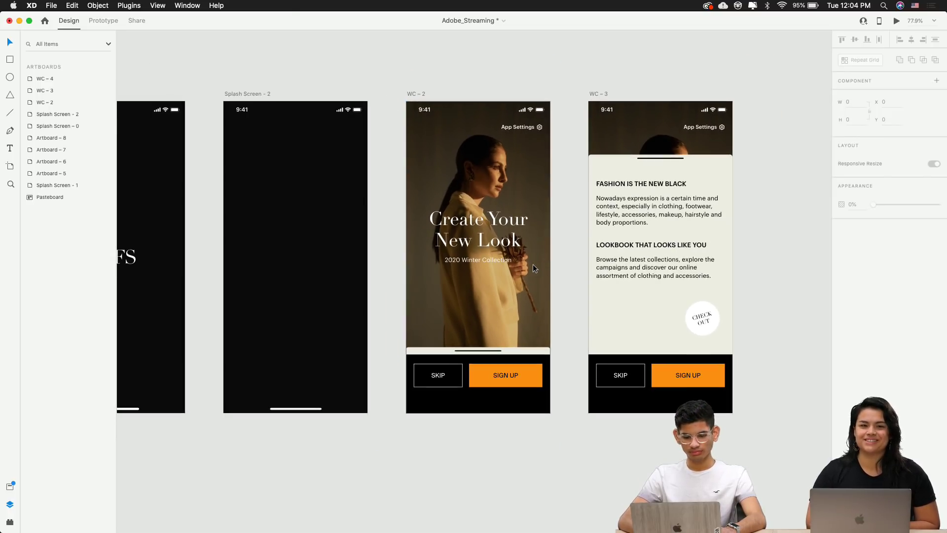
scroll(533, 268, right, 5)
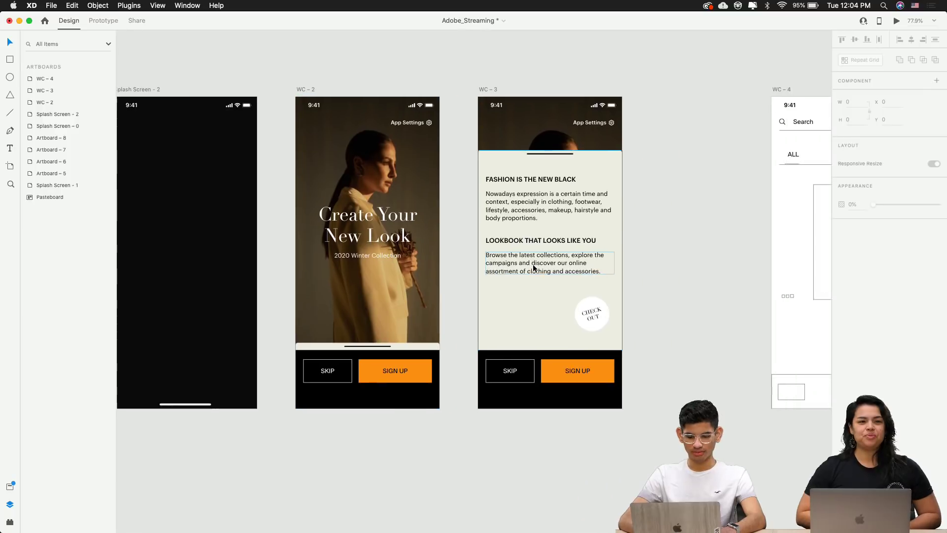
scroll(532, 264, right, 15)
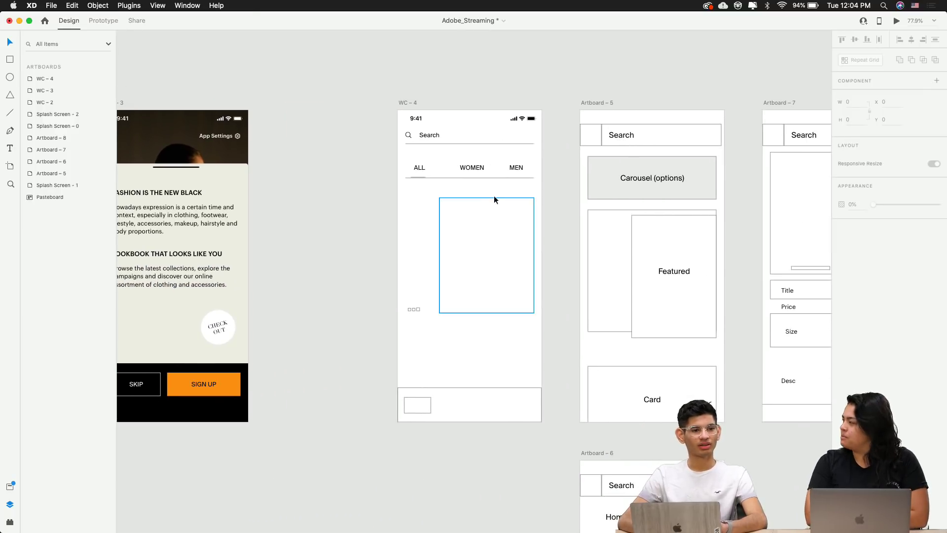
scroll(493, 196, left, 13)
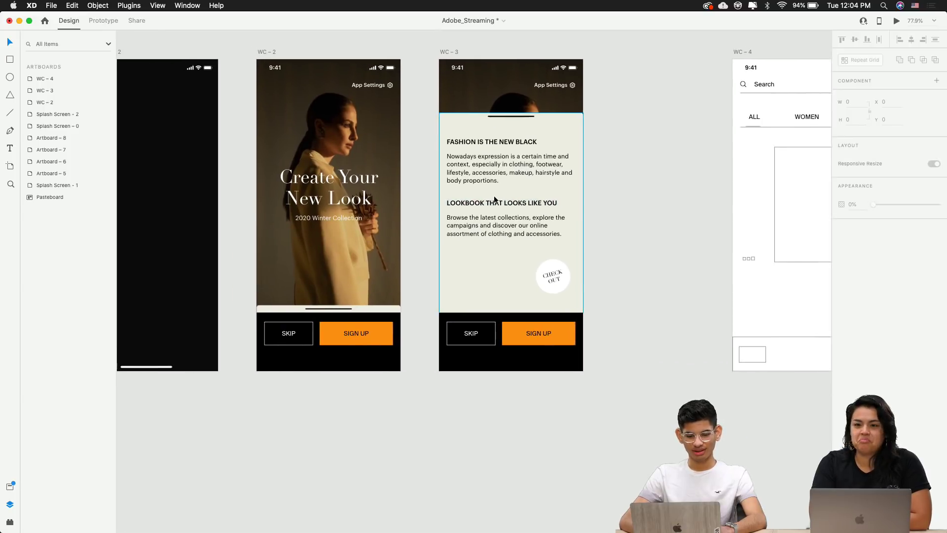
scroll(494, 198, left, 17)
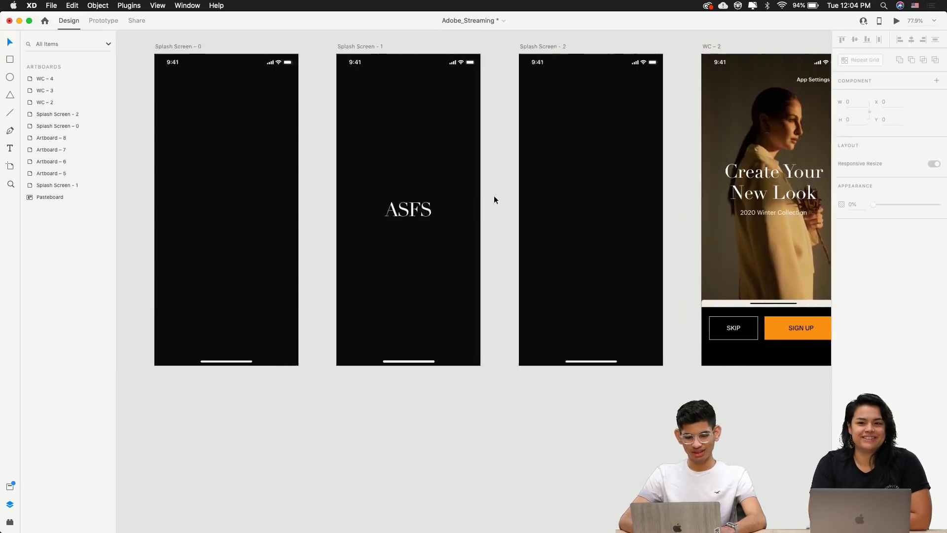
scroll(493, 195, left, 5)
click(306, 74)
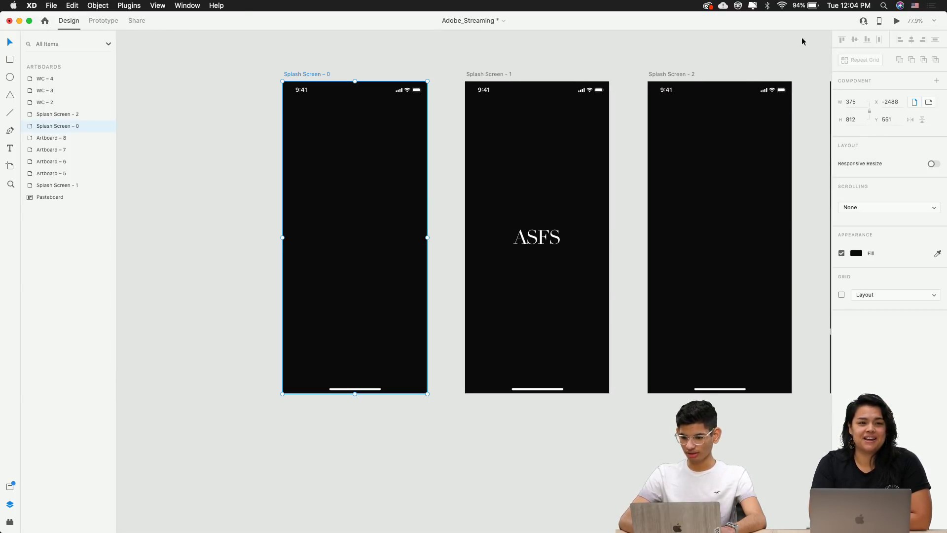
Preview the prototype from the first splash screen, then close the preview
click(896, 22)
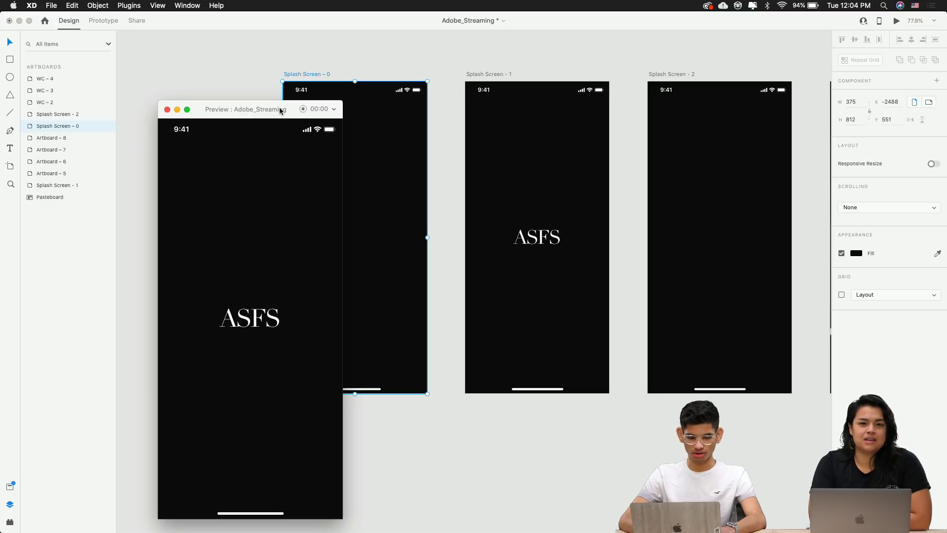
drag(280, 109, 276, 69)
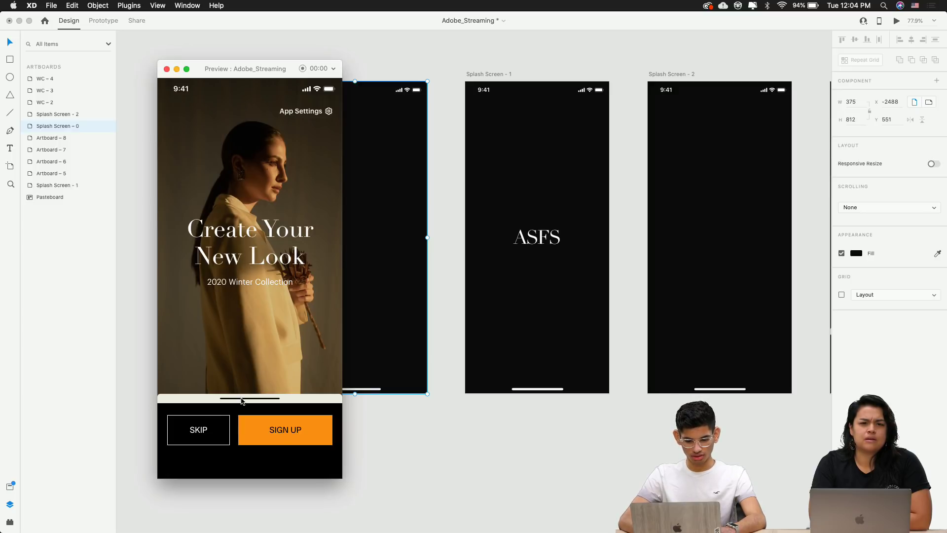
click(167, 69)
Wire WC-2 to WC-3 in Prototype mode with a time-triggered dissolve after 0.8 s
scroll(338, 61, right, 10)
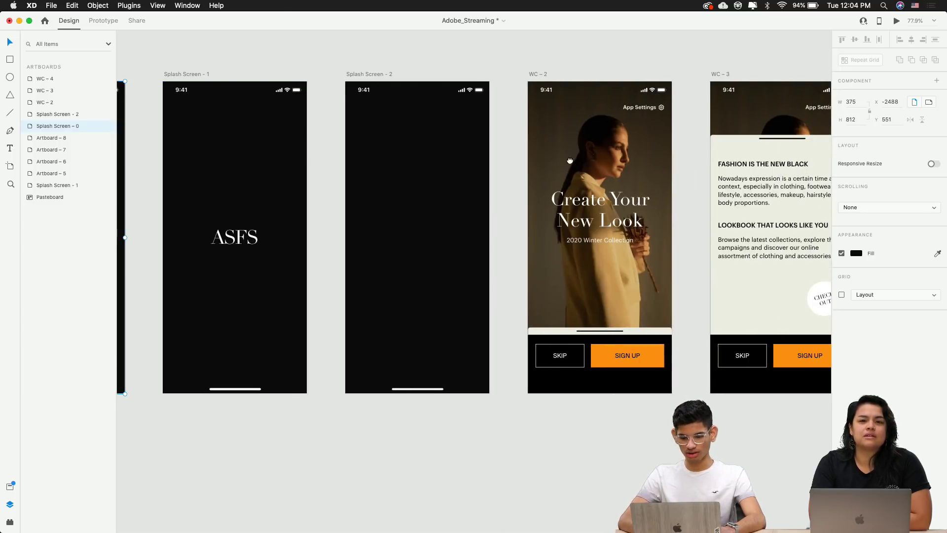
click(362, 84)
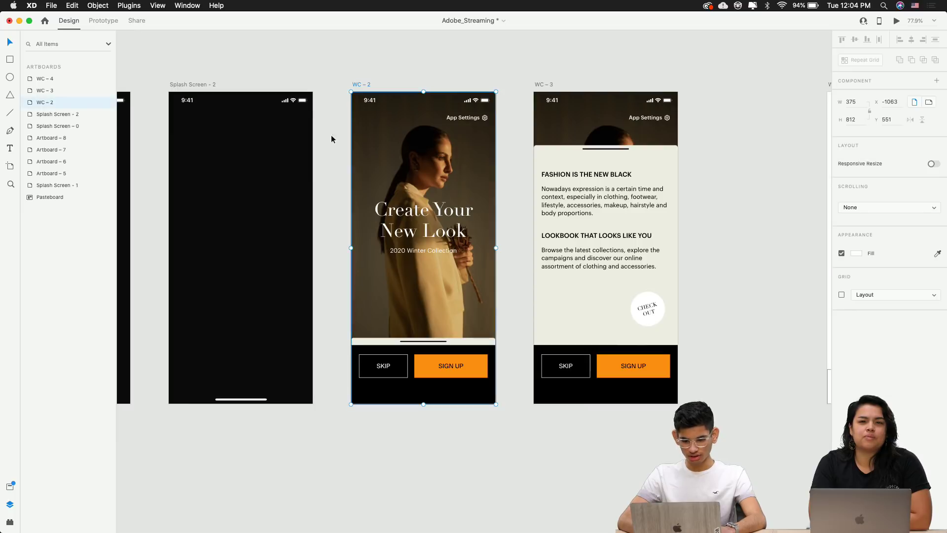
click(105, 20)
drag(496, 238, 552, 249)
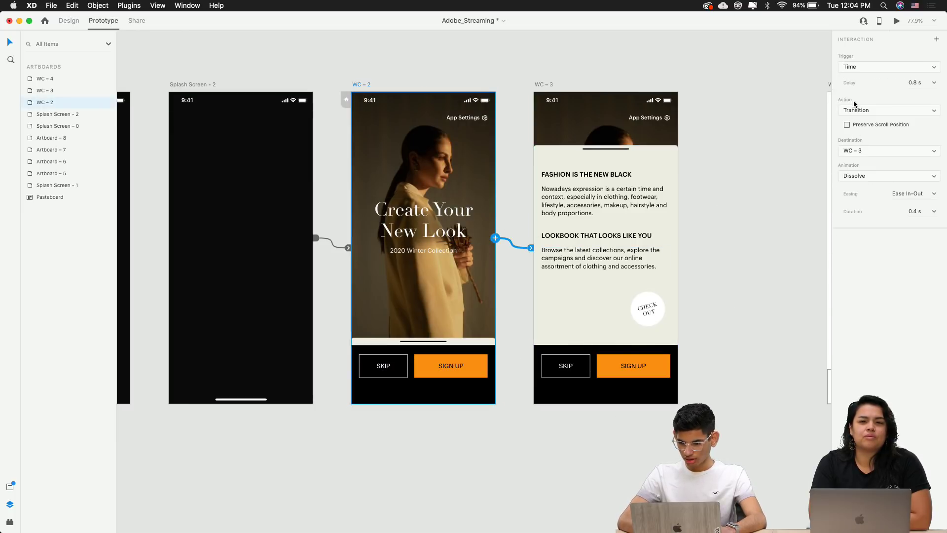
Switch WC-2's interaction trigger to Tap and wire WC-2's swipe element to WC-3
click(853, 67)
click(849, 51)
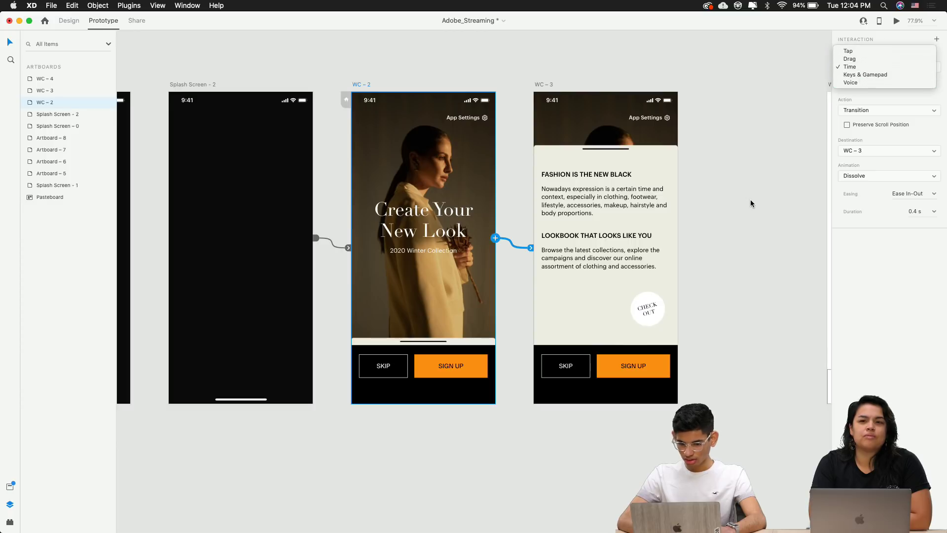
click(455, 345)
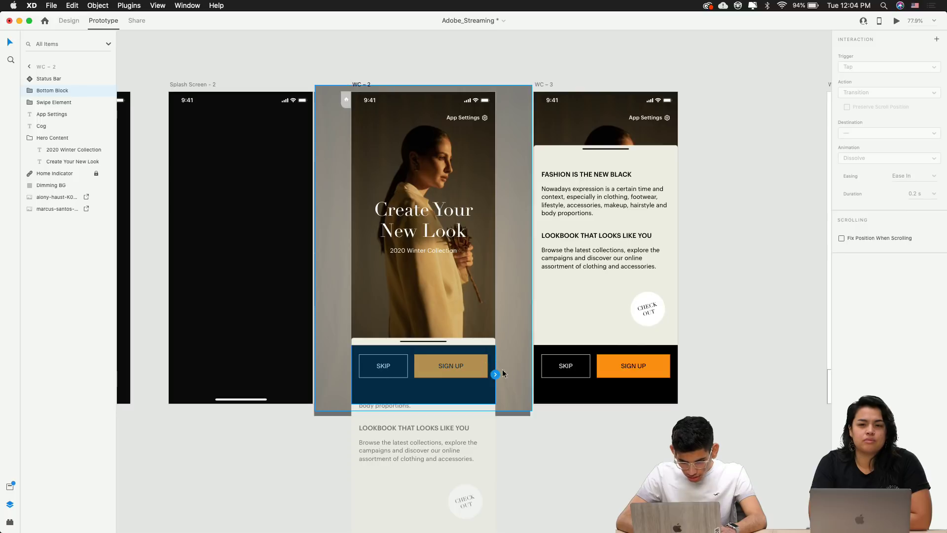
click(473, 342)
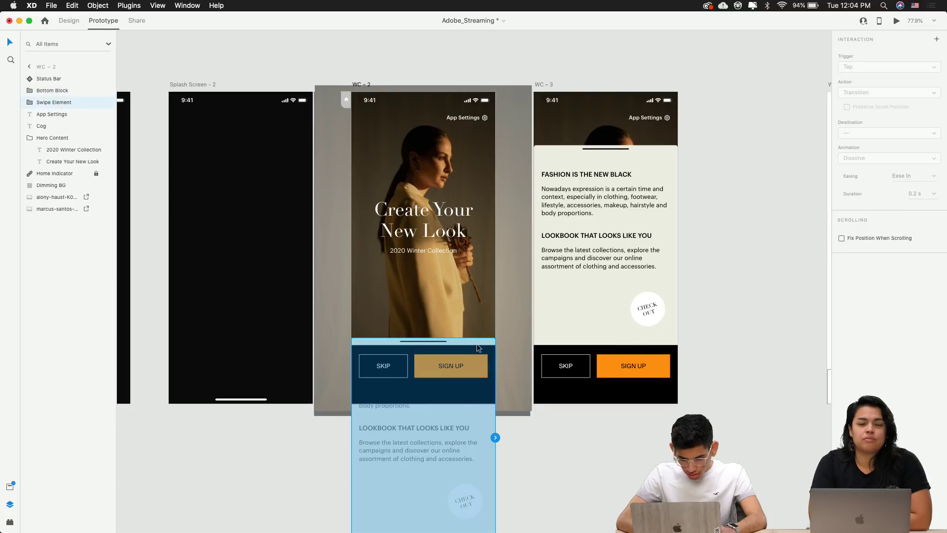
drag(495, 437, 617, 207)
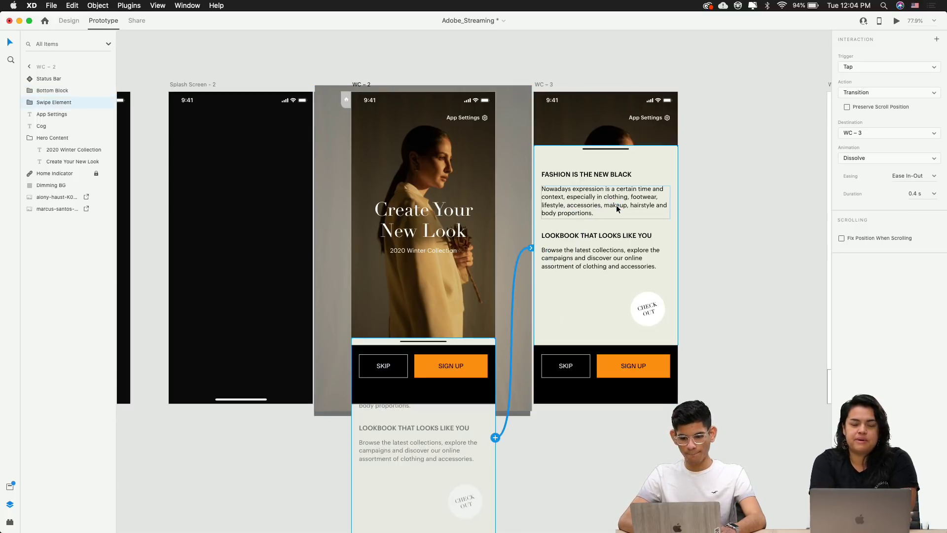
Give the swipe element a Drag trigger, Auto-Animate action and Ease In easing
click(876, 67)
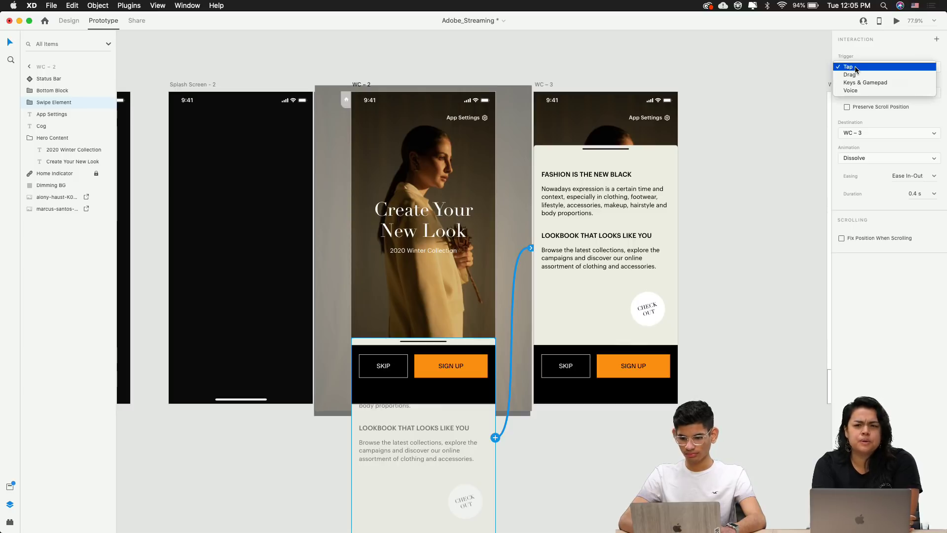
click(860, 77)
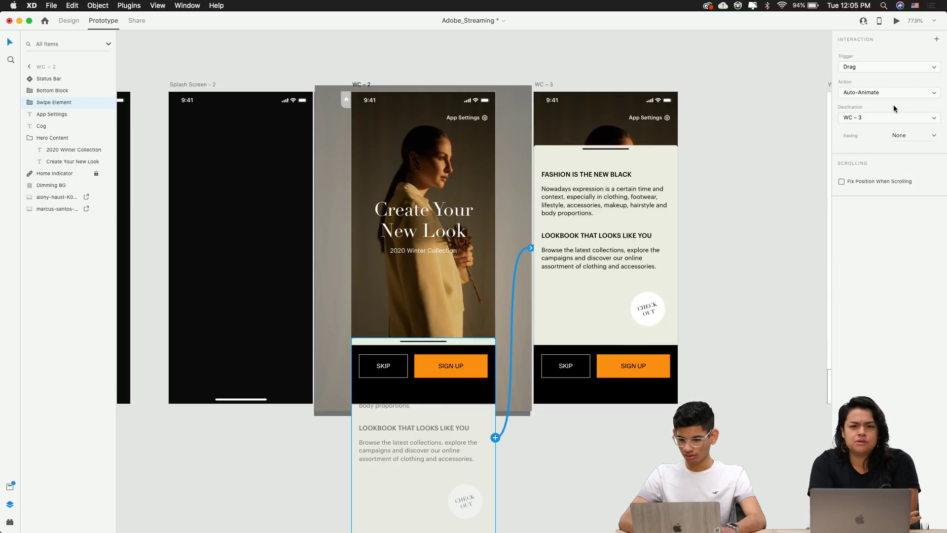
click(860, 93)
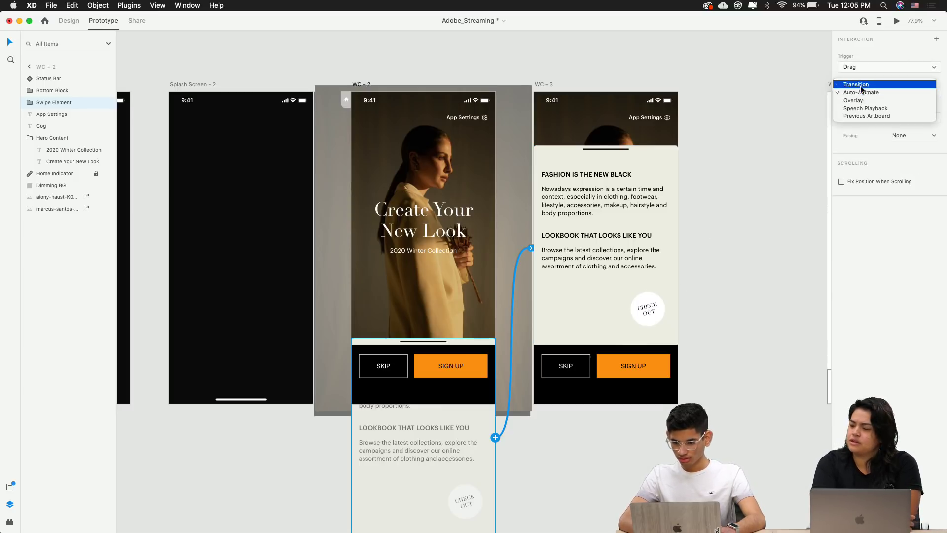
click(867, 249)
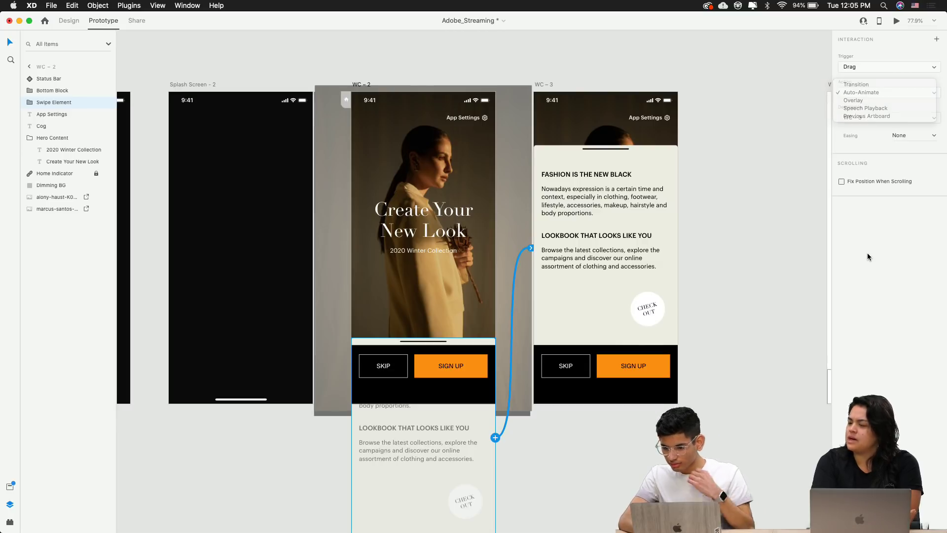
click(933, 137)
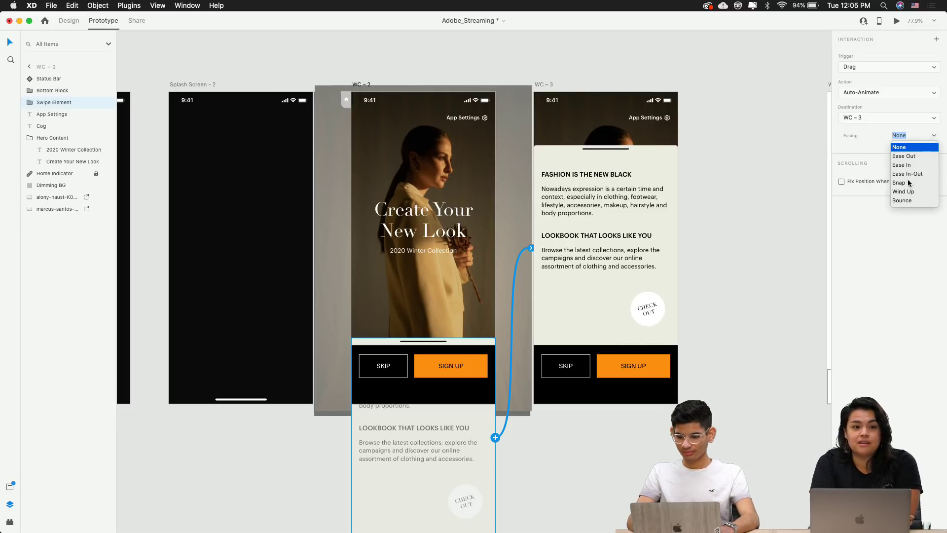
click(906, 157)
click(932, 136)
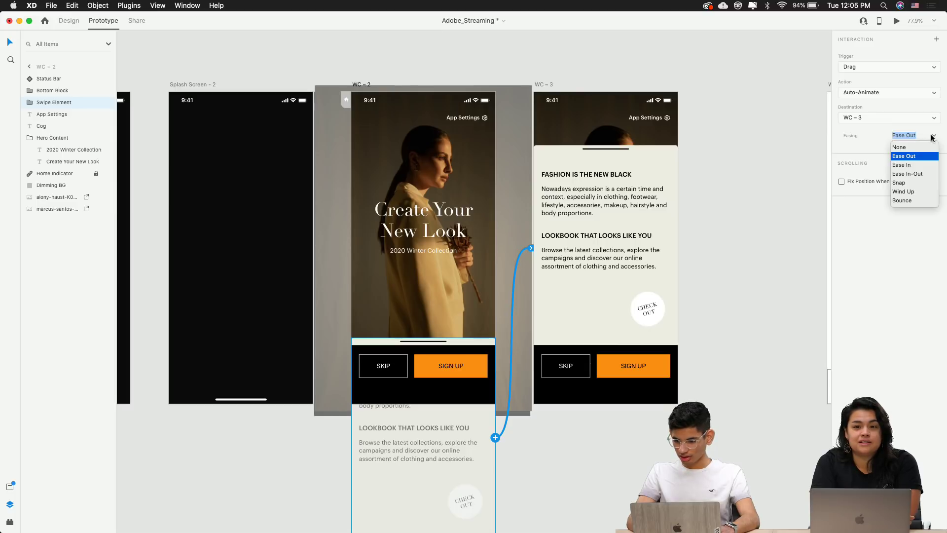
click(909, 165)
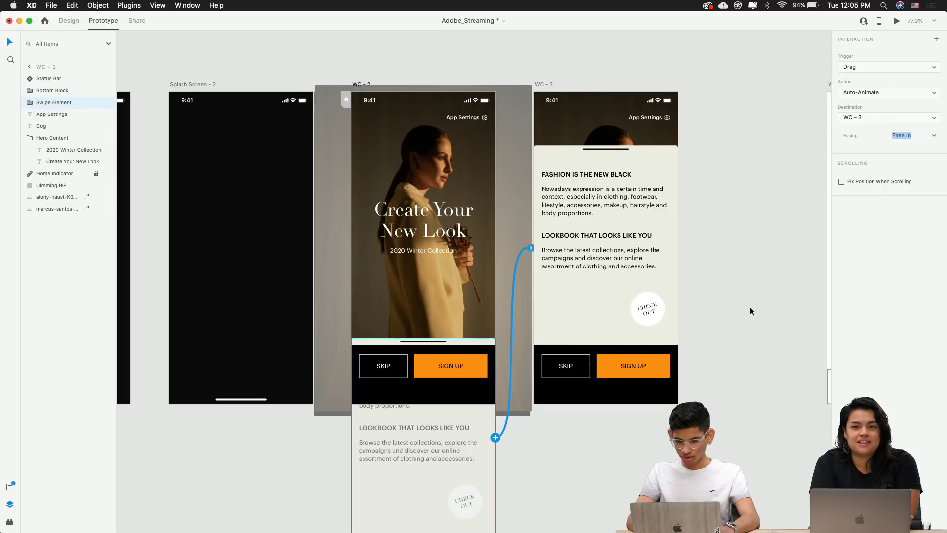
click(415, 54)
click(611, 196)
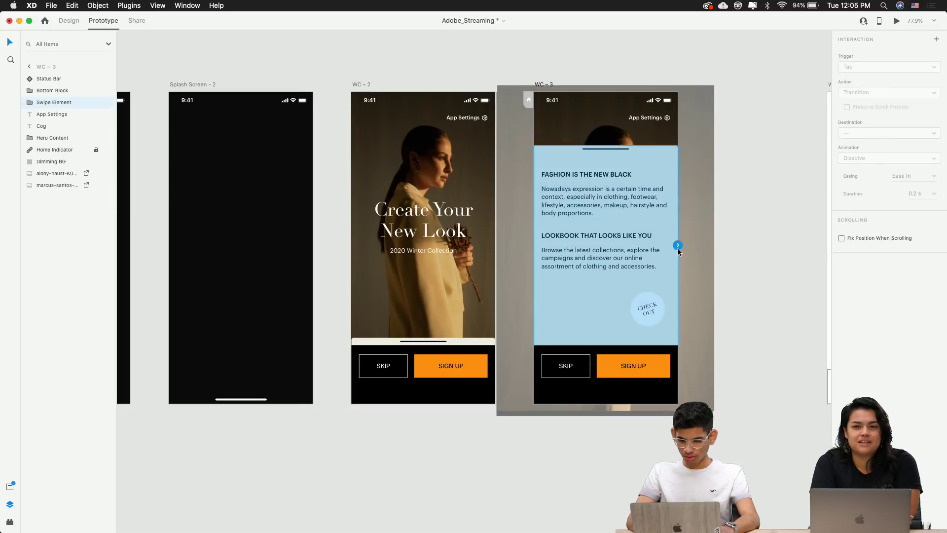
Wire WC-3's swipe element back to WC-2 with Drag and Auto-Animate, adjusting its easing
drag(677, 246, 417, 350)
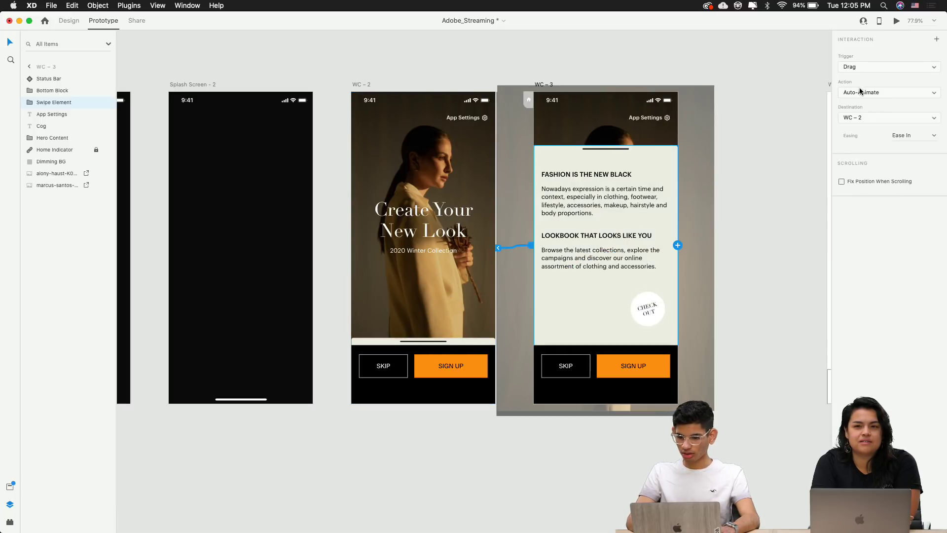
click(861, 118)
click(897, 329)
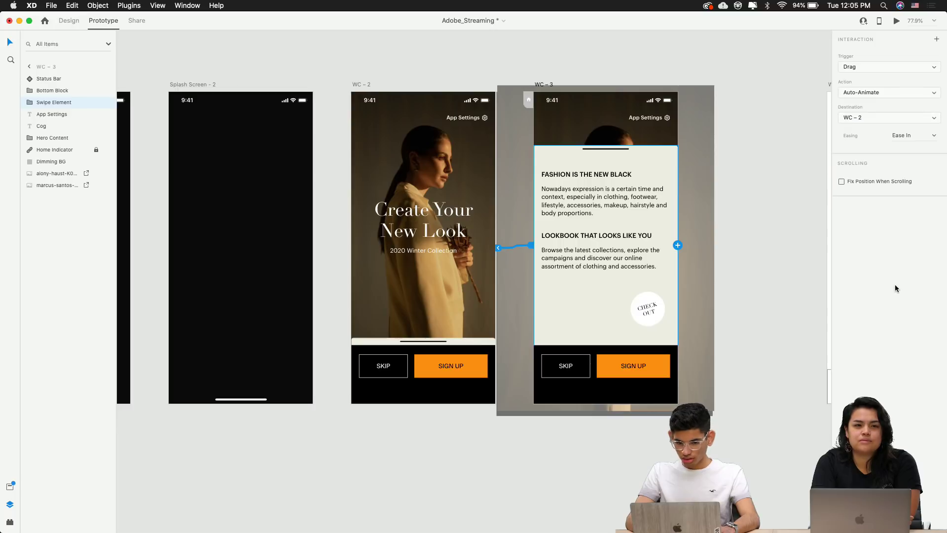
click(933, 137)
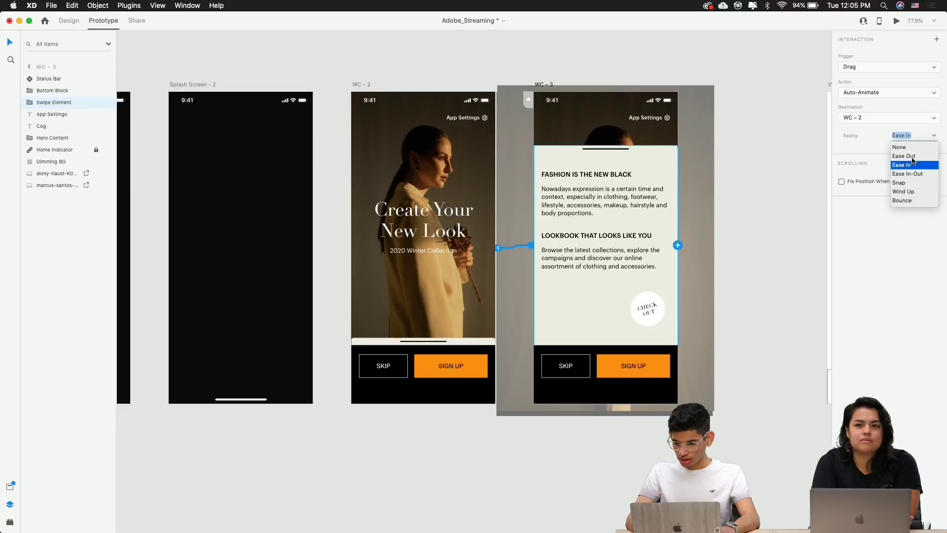
click(912, 158)
click(933, 140)
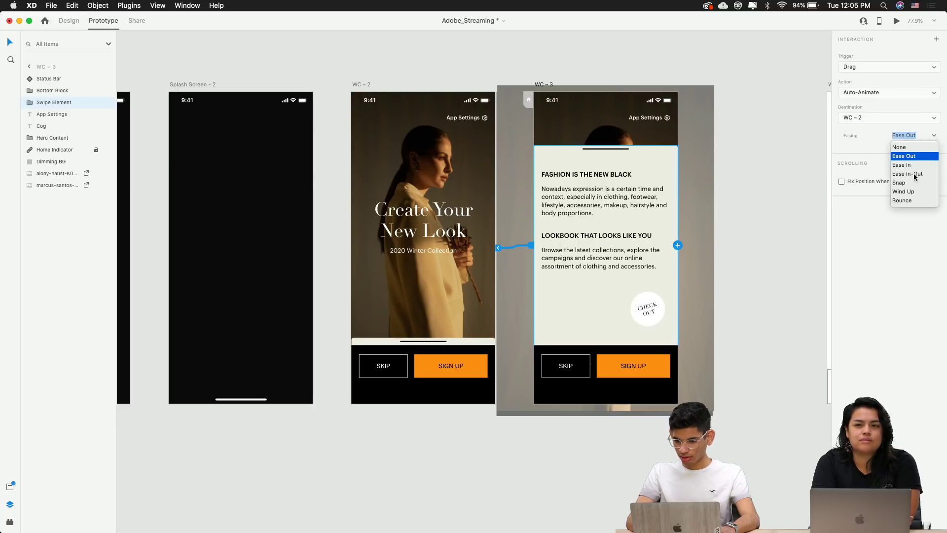
click(913, 178)
Reselect WC-2's swipe element and change its easing curve
click(476, 306)
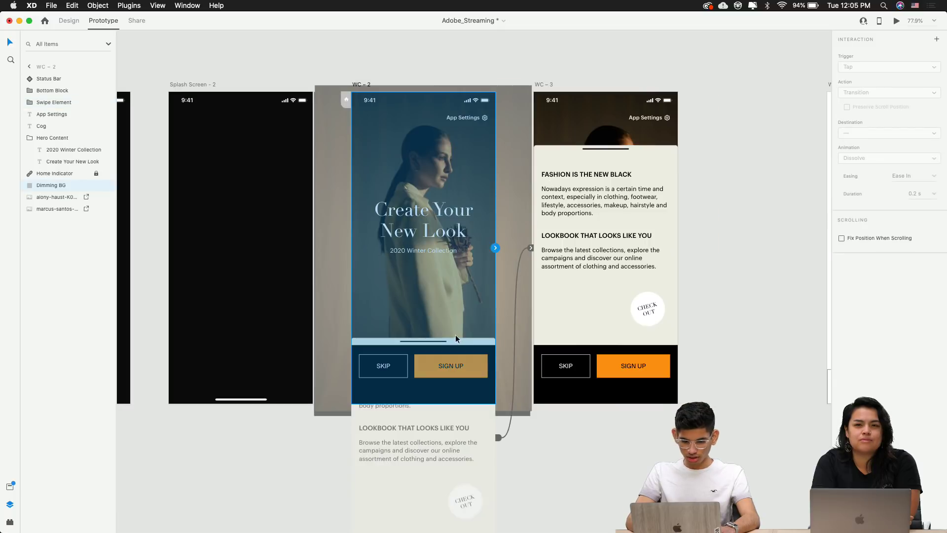
click(546, 482)
click(481, 343)
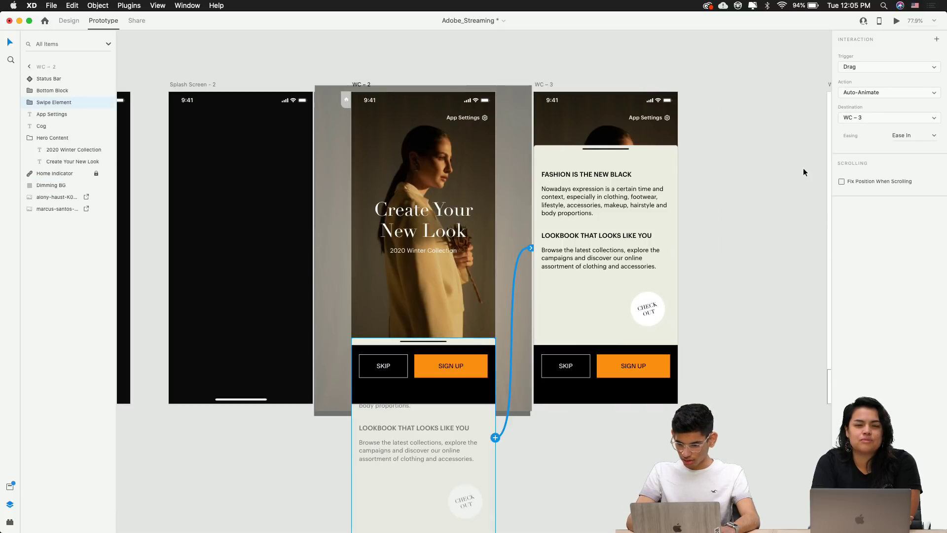
click(934, 137)
click(911, 171)
click(724, 103)
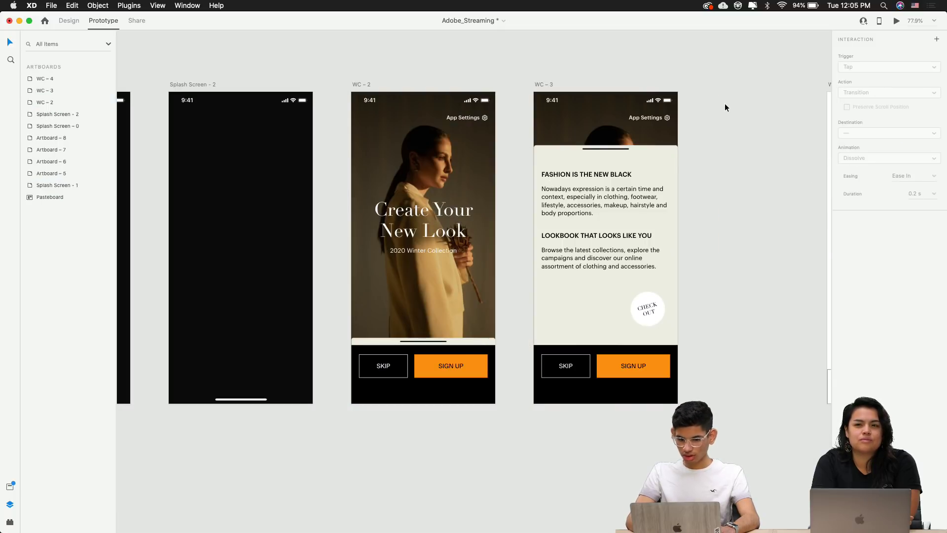
click(362, 85)
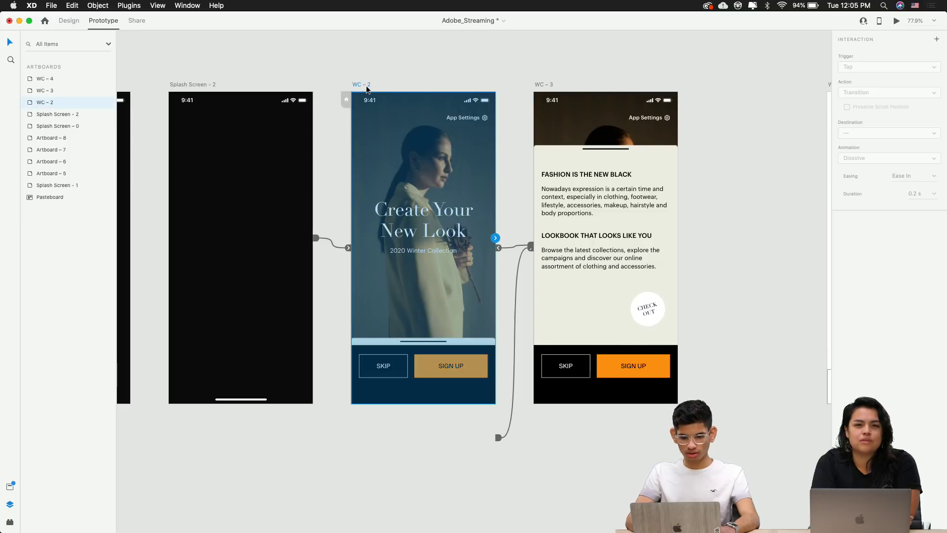
click(896, 20)
drag(272, 400, 285, 224)
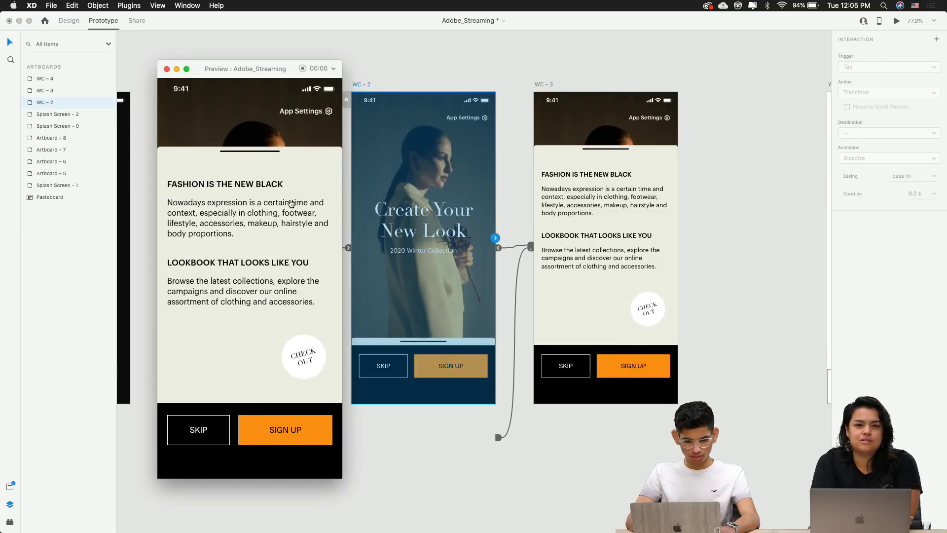
drag(287, 169, 286, 367)
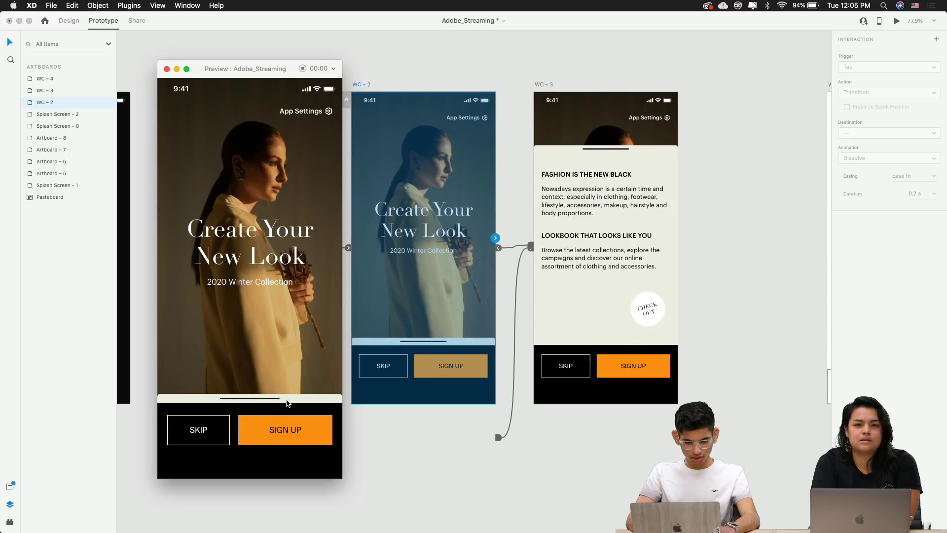
drag(286, 404, 251, 279)
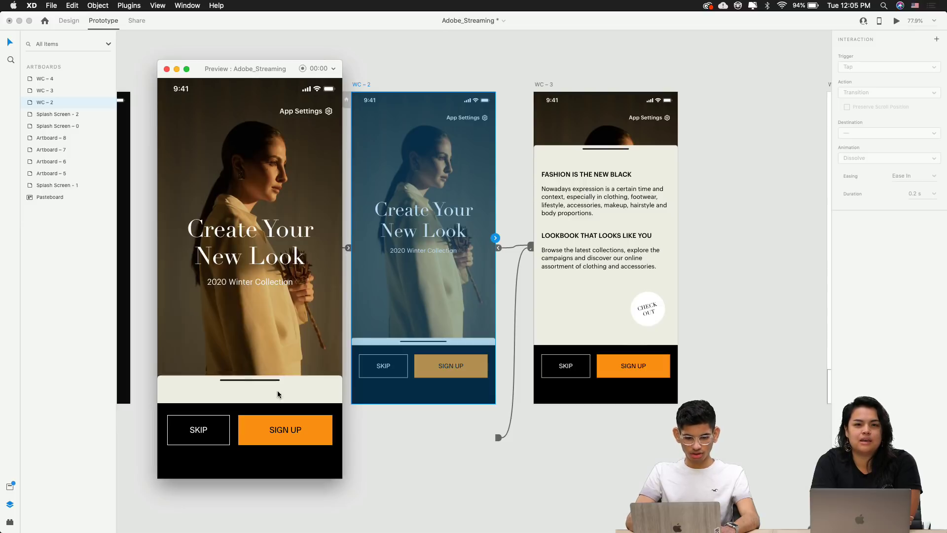
click(165, 68)
click(356, 61)
Pan and zoom around the canvas, viewing the notes above the artboards, to reach WC-4
scroll(356, 61, down, 5)
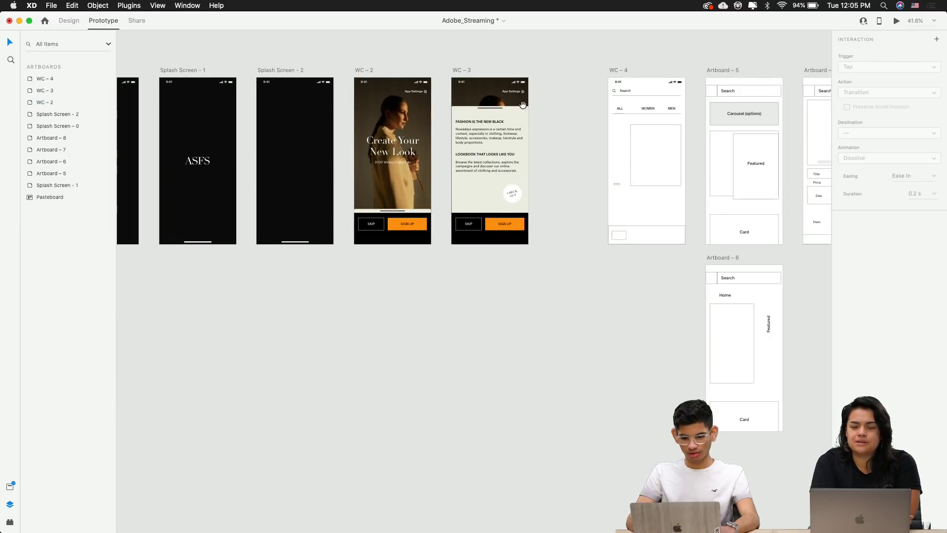
scroll(387, 211, up, 5)
drag(447, 214, 450, 265)
scroll(432, 323, down, 4)
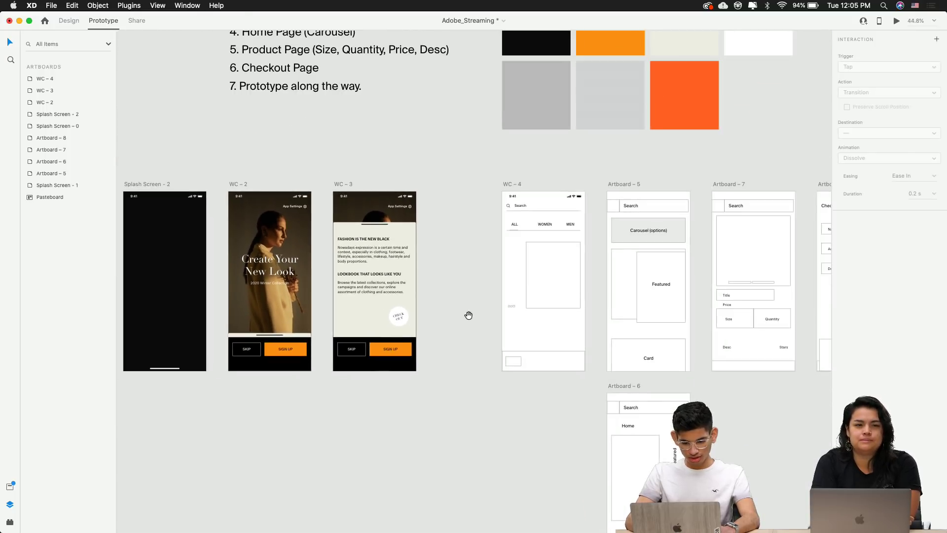
drag(469, 315, 421, 323)
scroll(410, 285, up, 4)
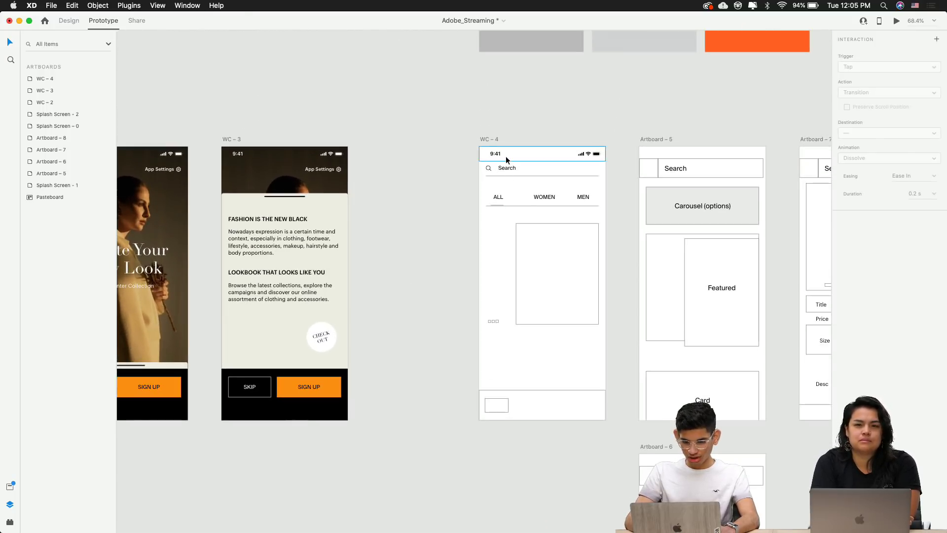
scroll(505, 156, up, 7)
scroll(603, 195, up, 4)
scroll(600, 196, down, 3)
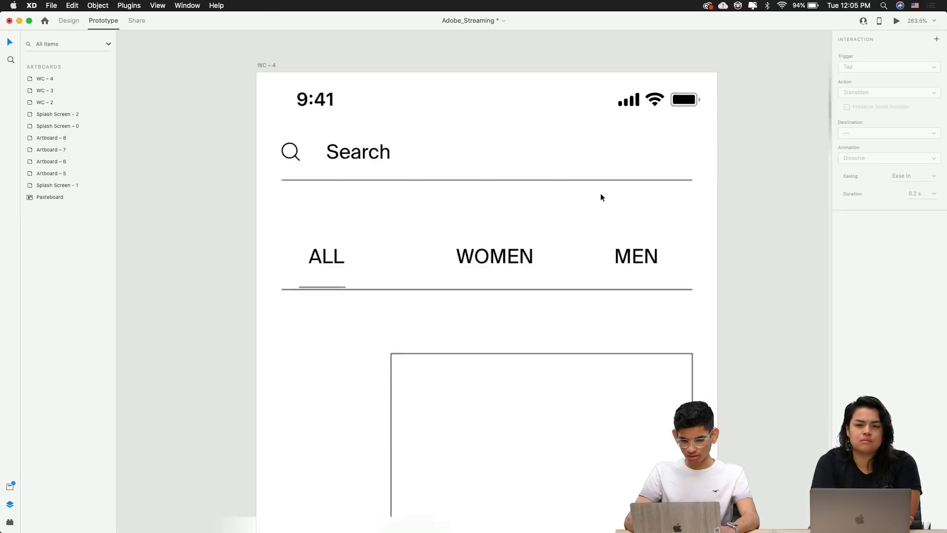
scroll(599, 197, down, 3)
scroll(600, 197, down, 3)
scroll(600, 197, right, 2)
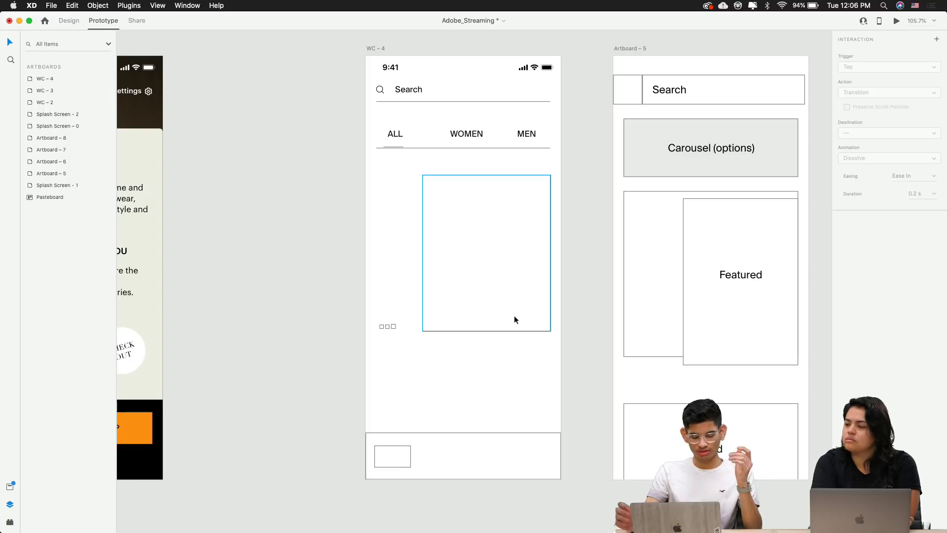
scroll(514, 315, down, 3)
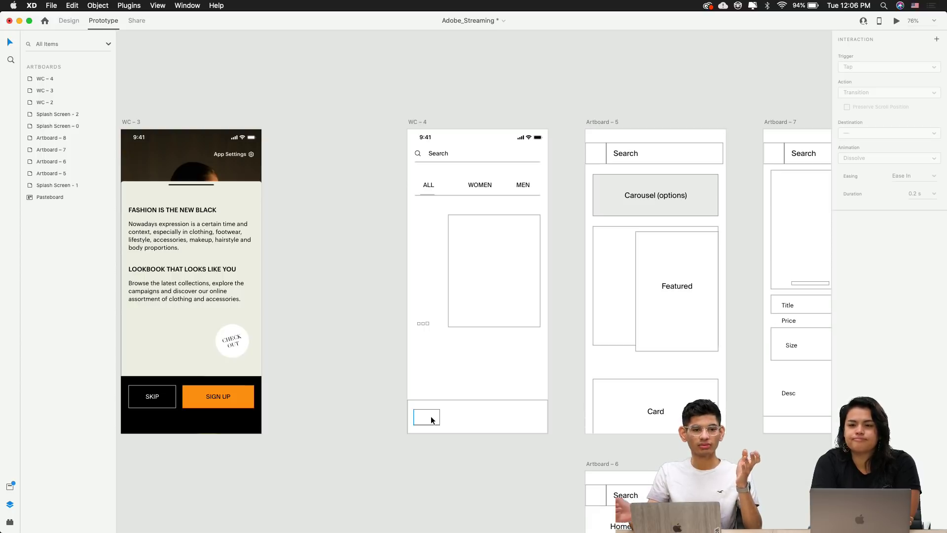
scroll(473, 401, up, 10)
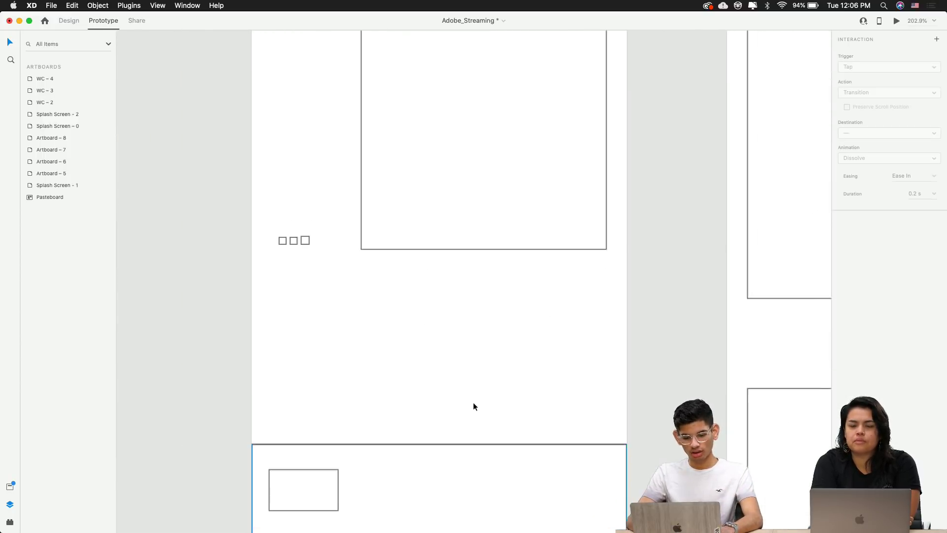
scroll(472, 406, down, 10)
scroll(475, 89, up, 10)
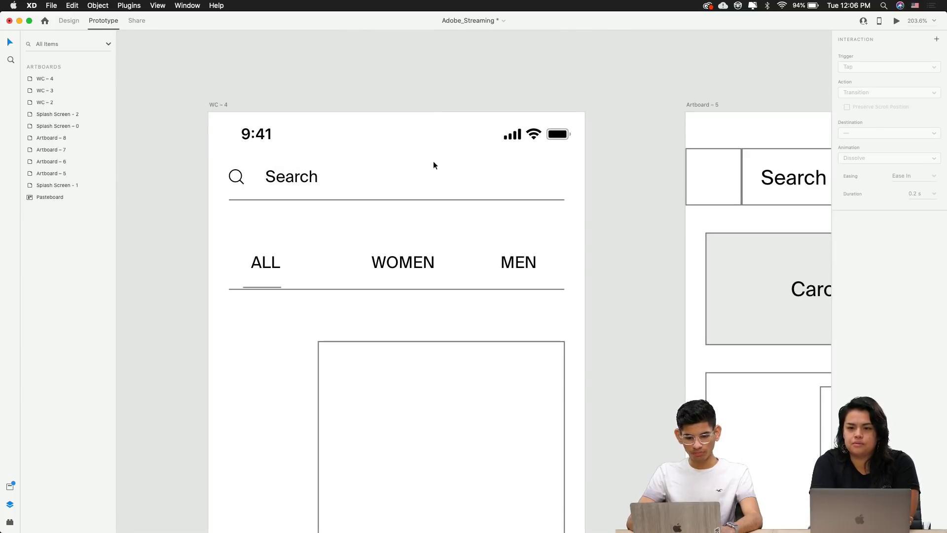
Select the divider line under Search on WC-4 and return to Design mode
click(386, 196)
click(591, 205)
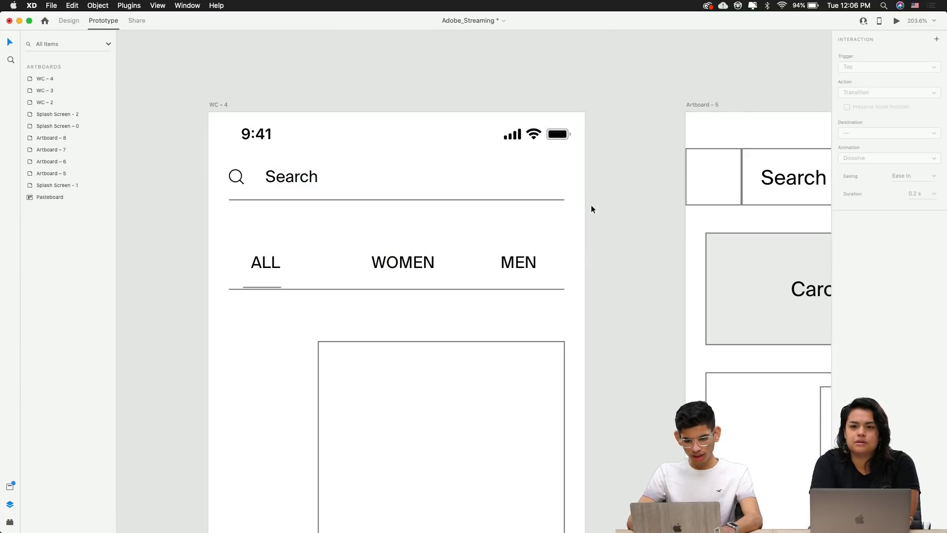
click(548, 200)
click(67, 22)
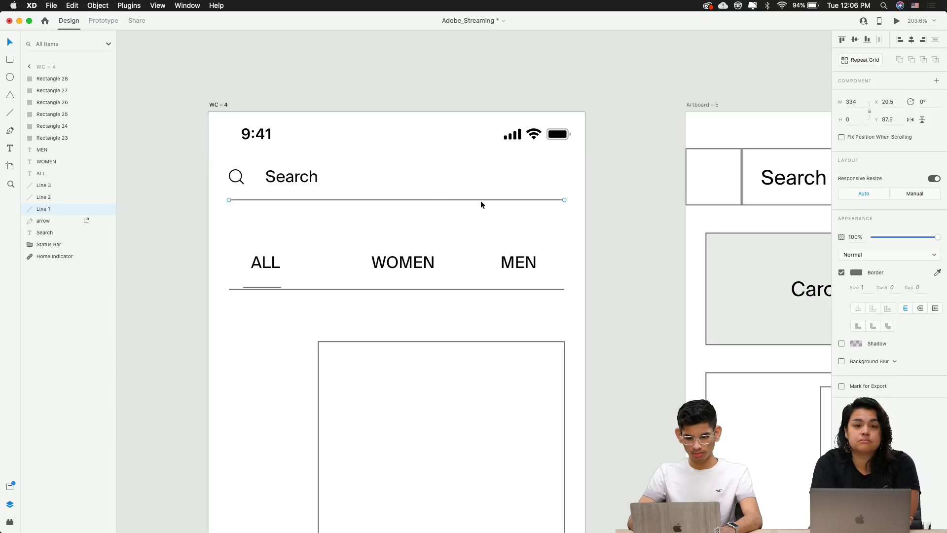
Stretch the divider under Search to width 375 and center it horizontally on the artboard
scroll(481, 200, up, 5)
drag(617, 198, 651, 199)
click(860, 103)
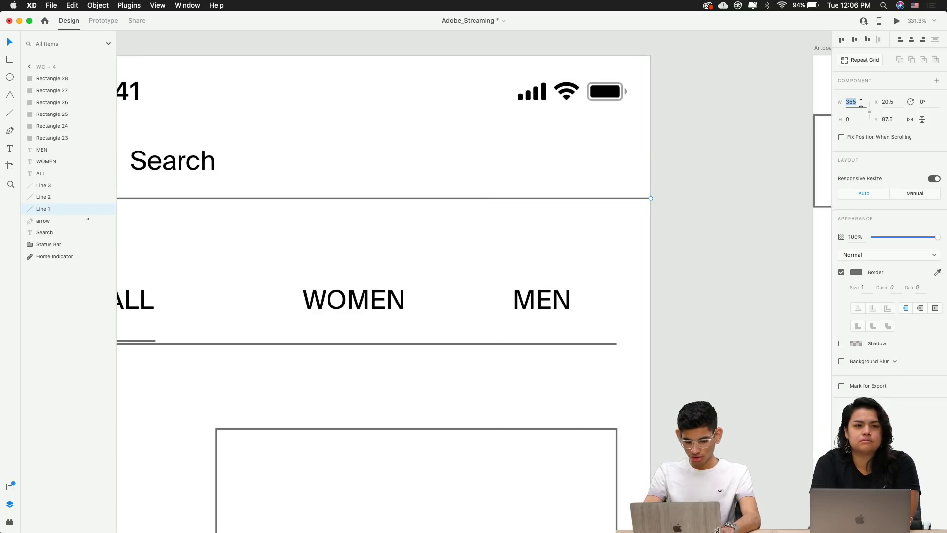
text(37)
key(Return)
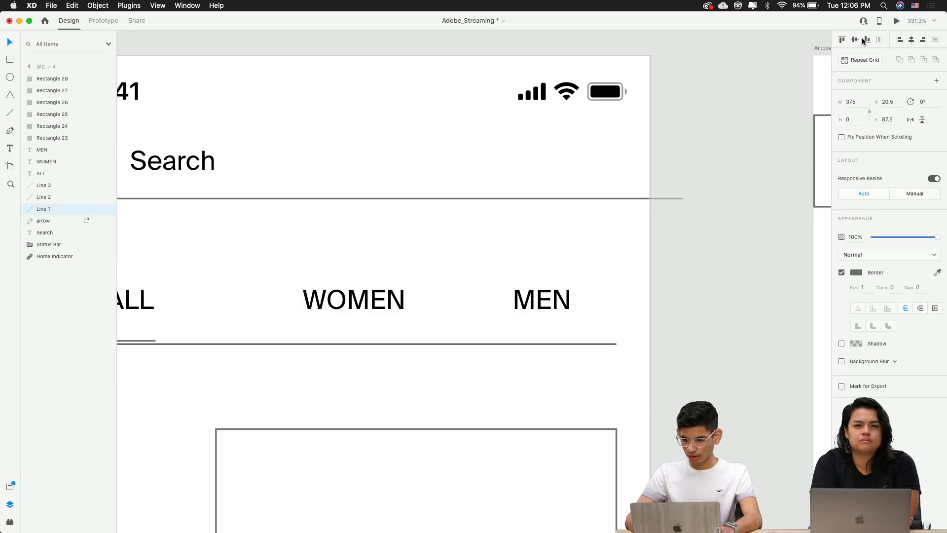
click(855, 39)
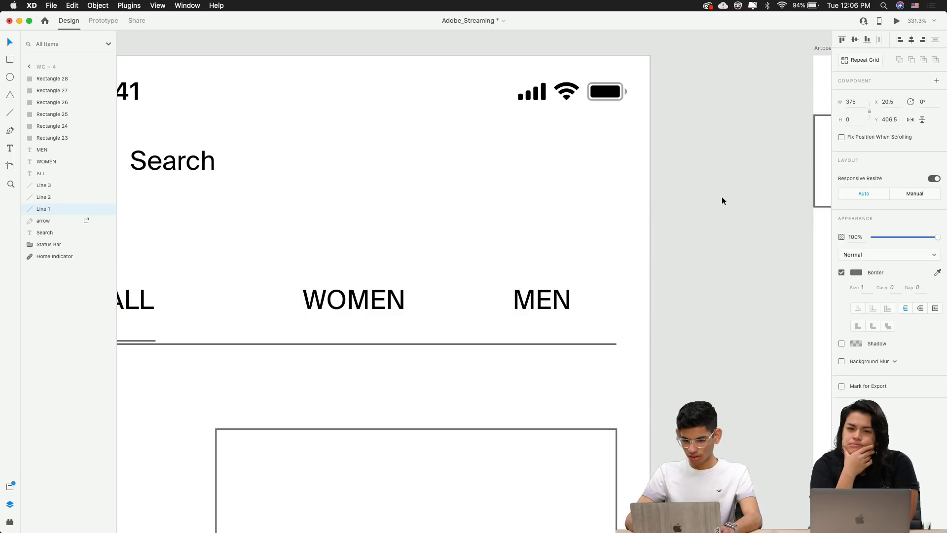
key(super+z)
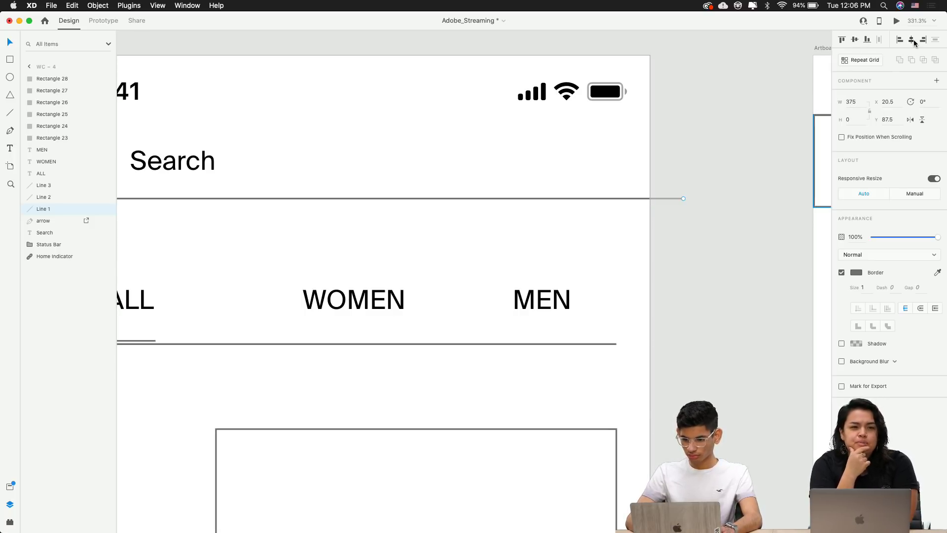
click(912, 39)
Set the divider under ALL/WOMEN/MEN to width 375 and center it horizontally
click(600, 344)
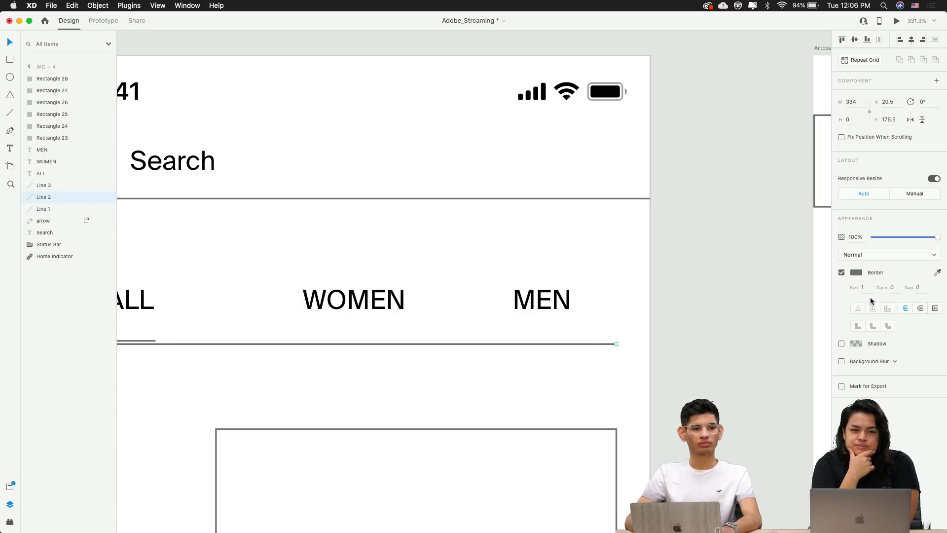
click(857, 104)
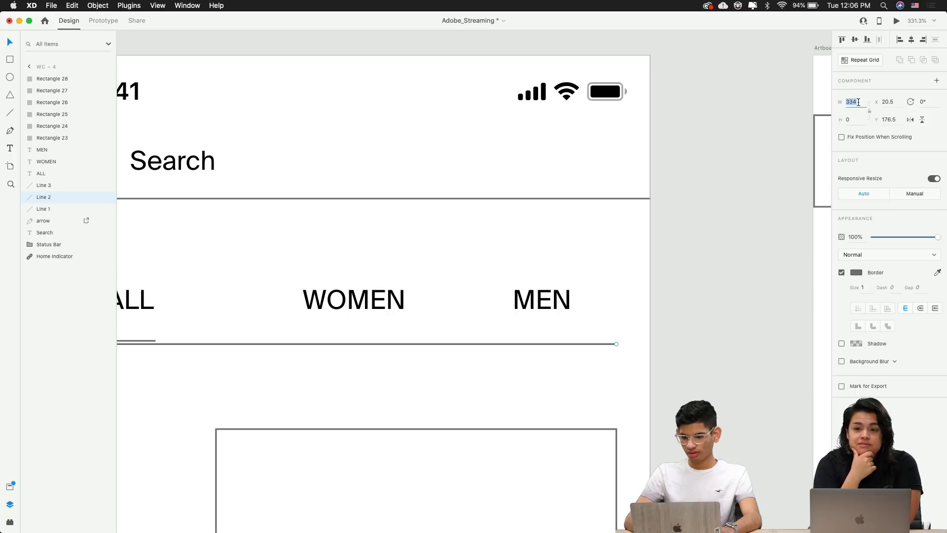
text(37)
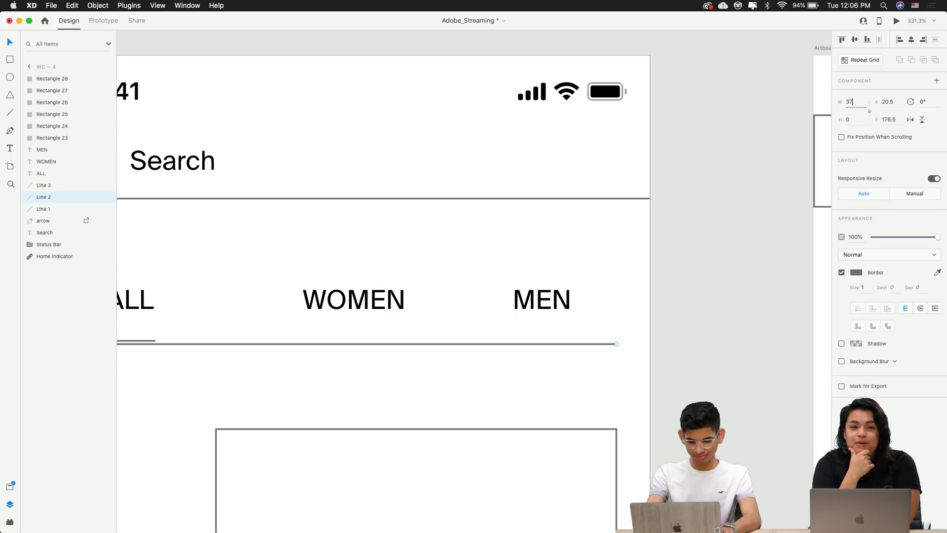
text(5)
key(Return)
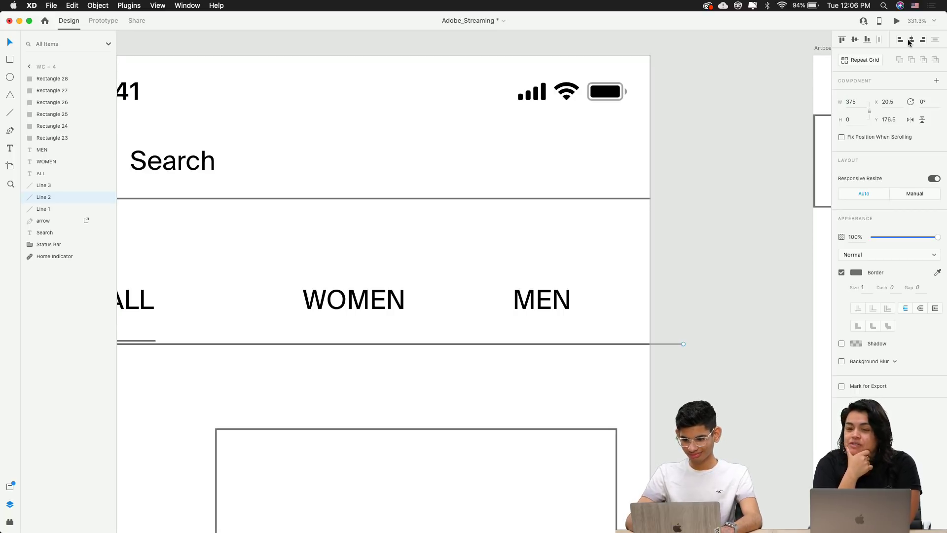
click(686, 229)
scroll(679, 235, down, 2)
scroll(679, 235, down, 2)
click(581, 212)
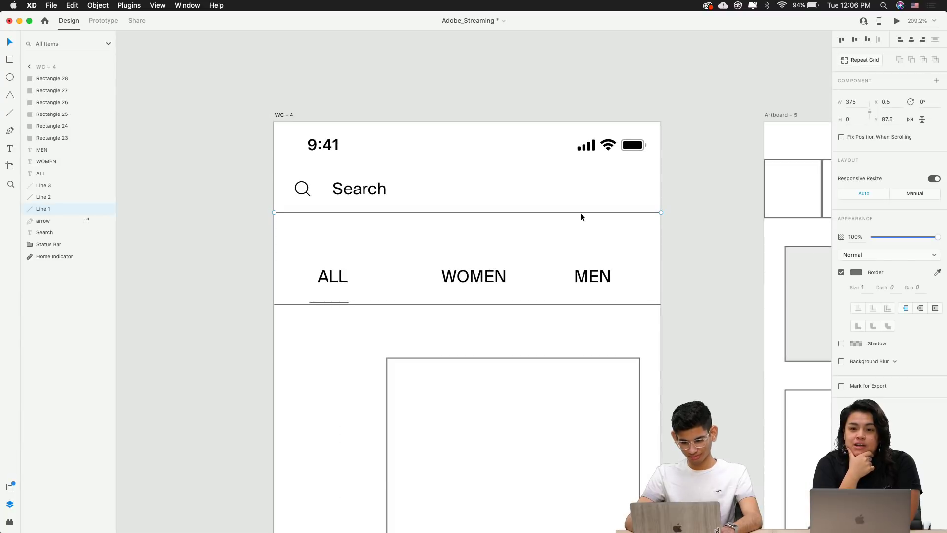
scroll(430, 223, up, 3)
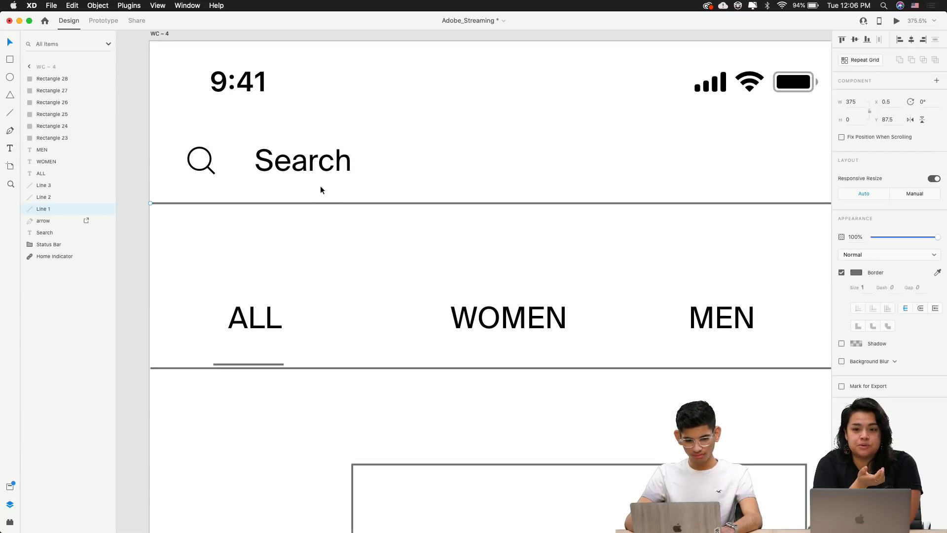
click(226, 162)
Nudge the Search label left from X 57 to X 54, toward the magnifier icon
click(212, 168)
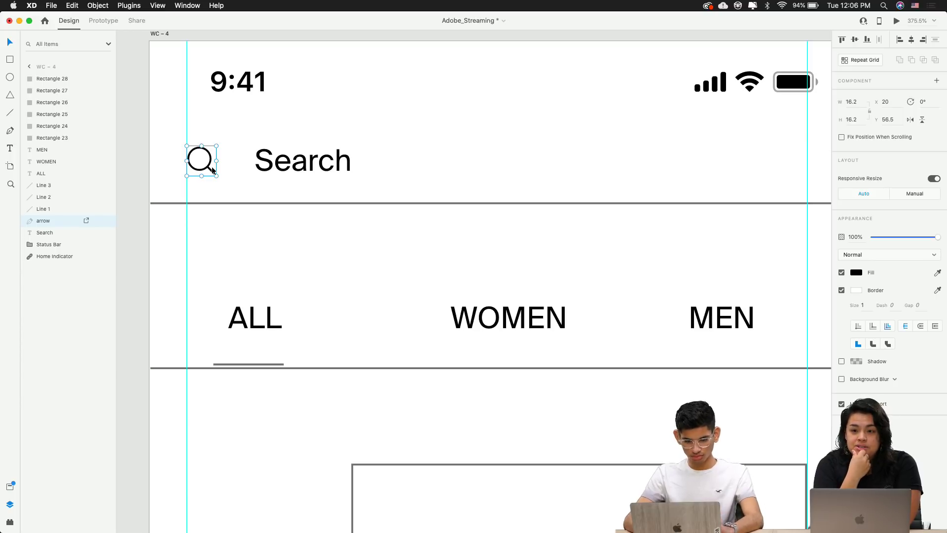
key(Tab)
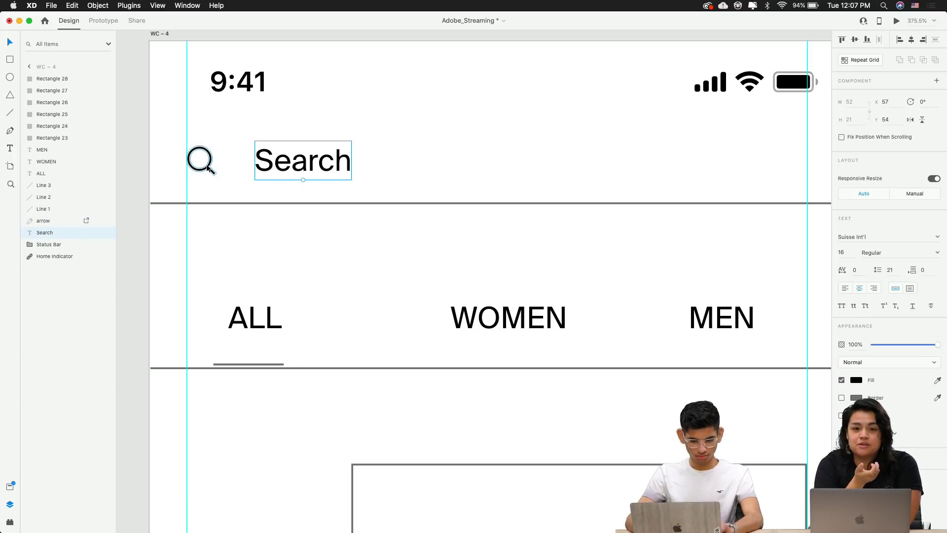
key(Left)
key(Left)
key(Left)
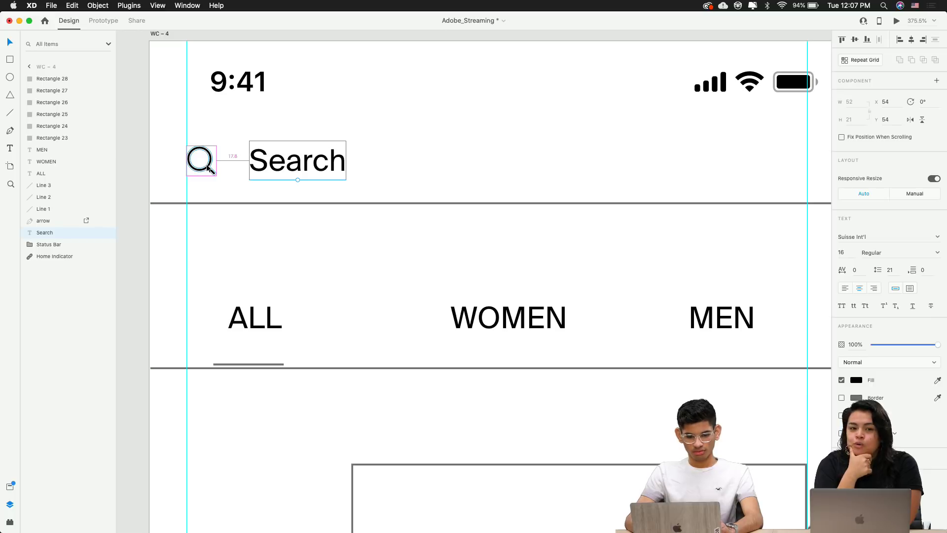
click(290, 210)
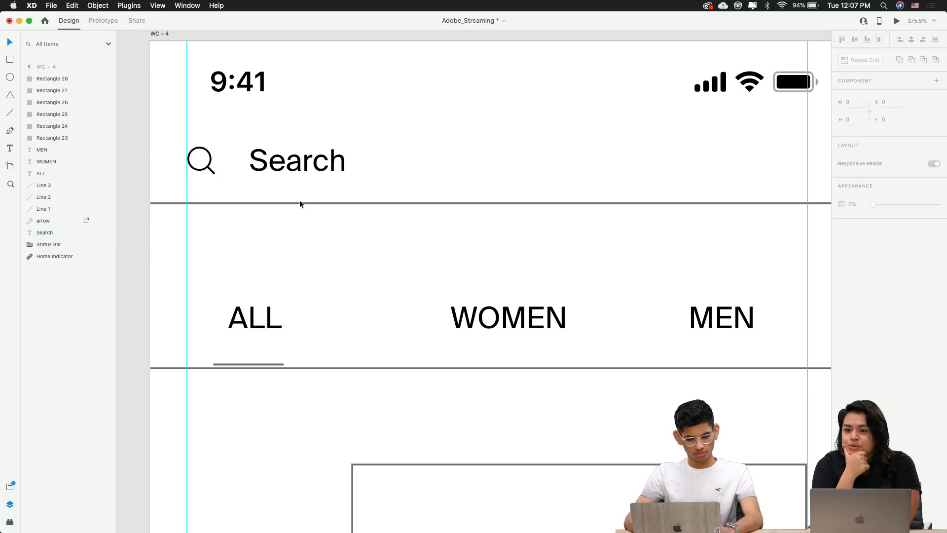
click(300, 203)
Check the search divider's grey border, then move the tab divider up to meet the ALL underline
click(857, 274)
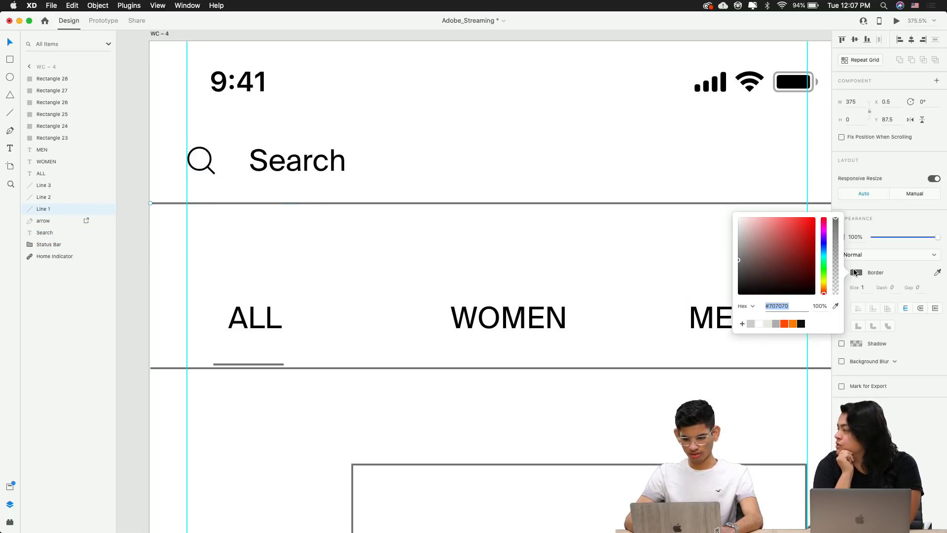
click(513, 255)
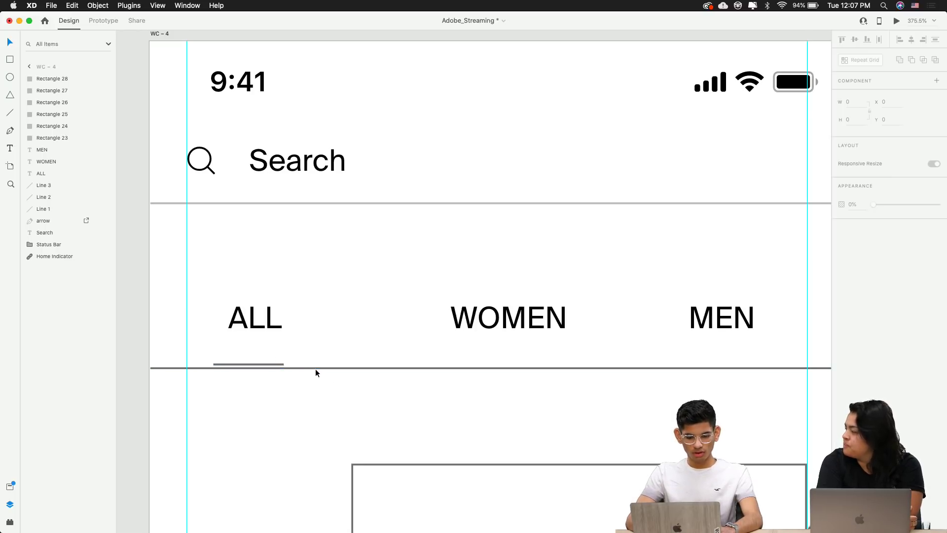
click(327, 369)
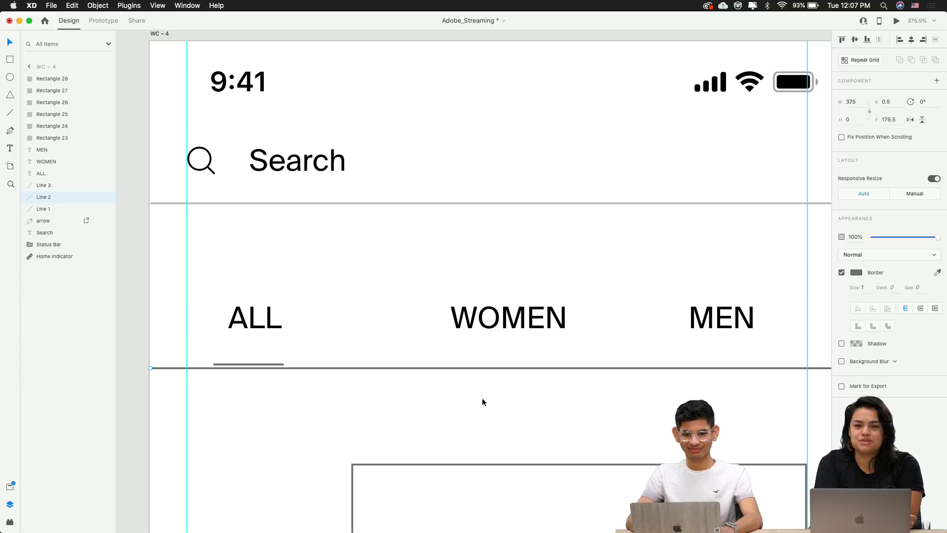
click(321, 394)
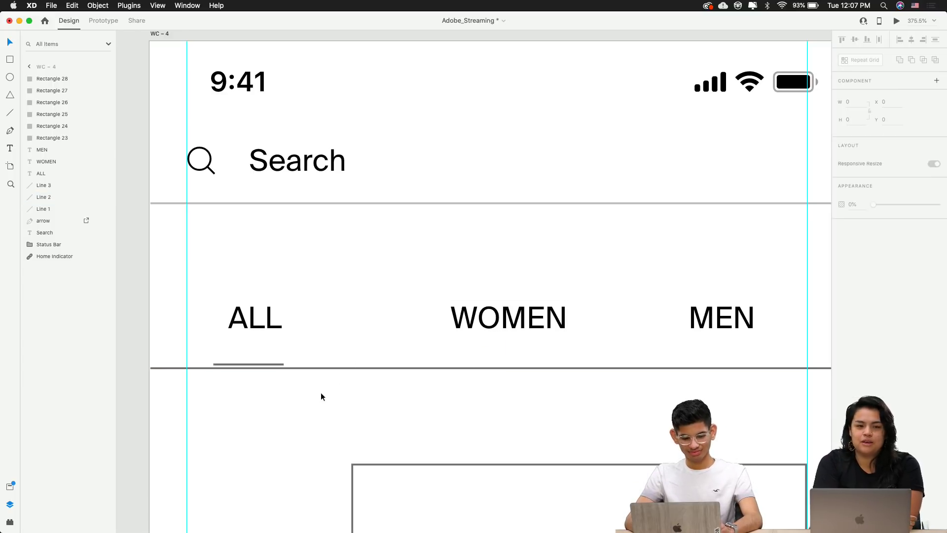
click(296, 367)
drag(279, 367, 279, 364)
click(268, 370)
Change the short underline beneath ALL to a black border
click(266, 365)
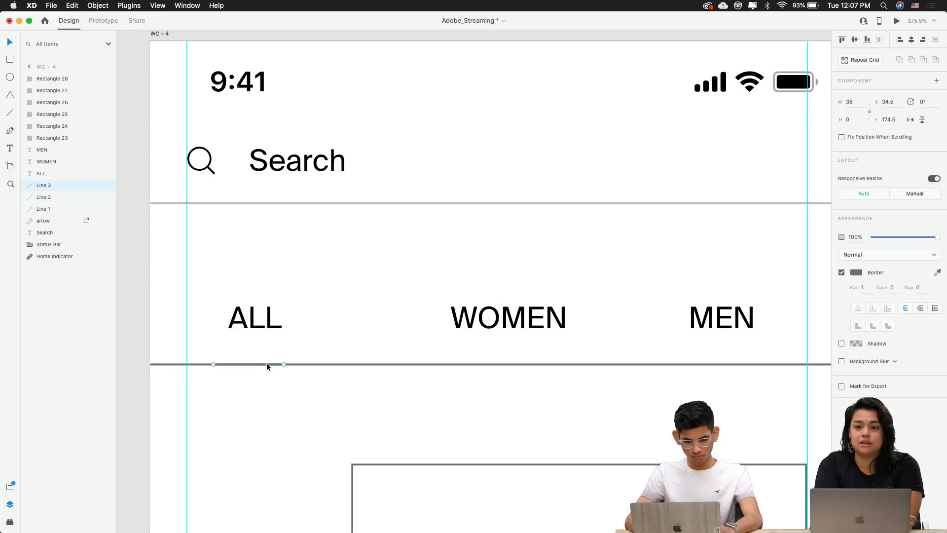
click(857, 272)
click(776, 269)
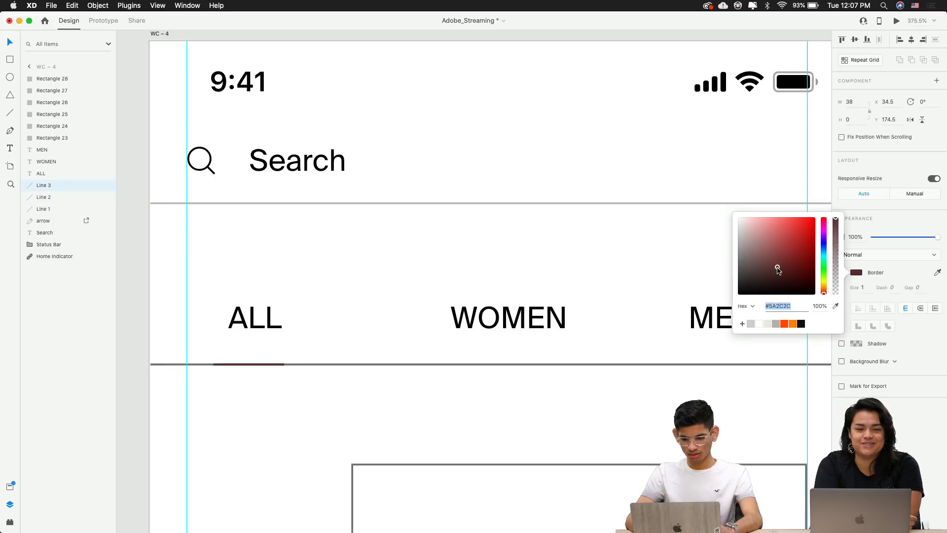
click(639, 408)
Eyedrop the search divider's light grey #BAB8BA onto the tab divider's border
click(545, 364)
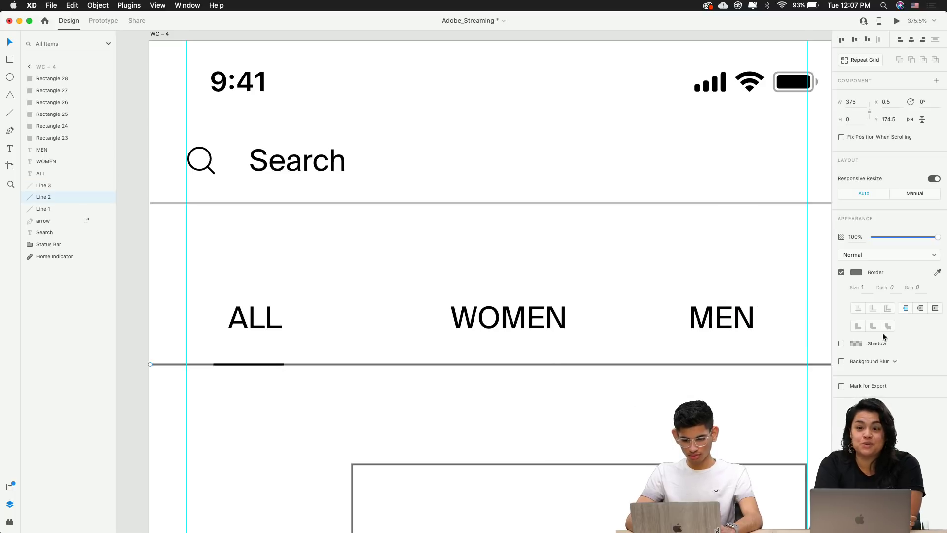
click(856, 272)
click(836, 307)
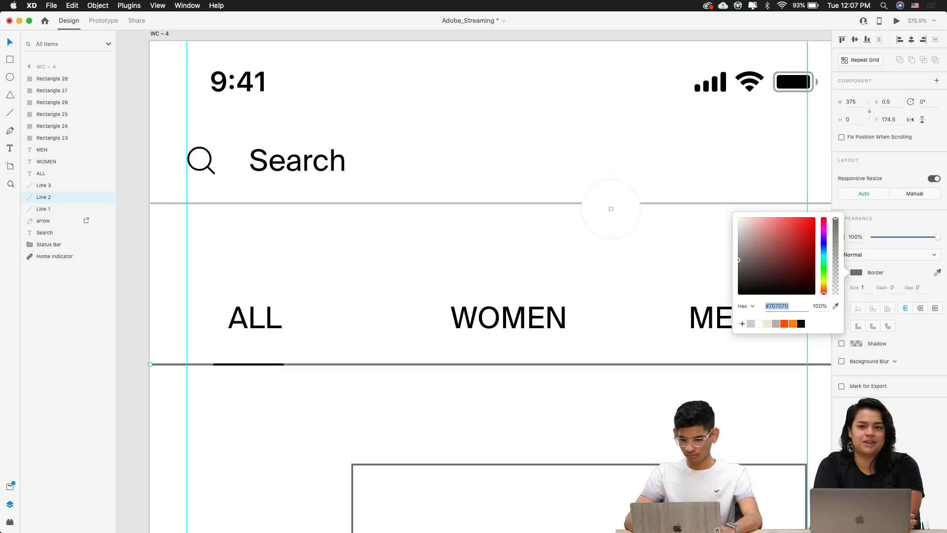
click(583, 203)
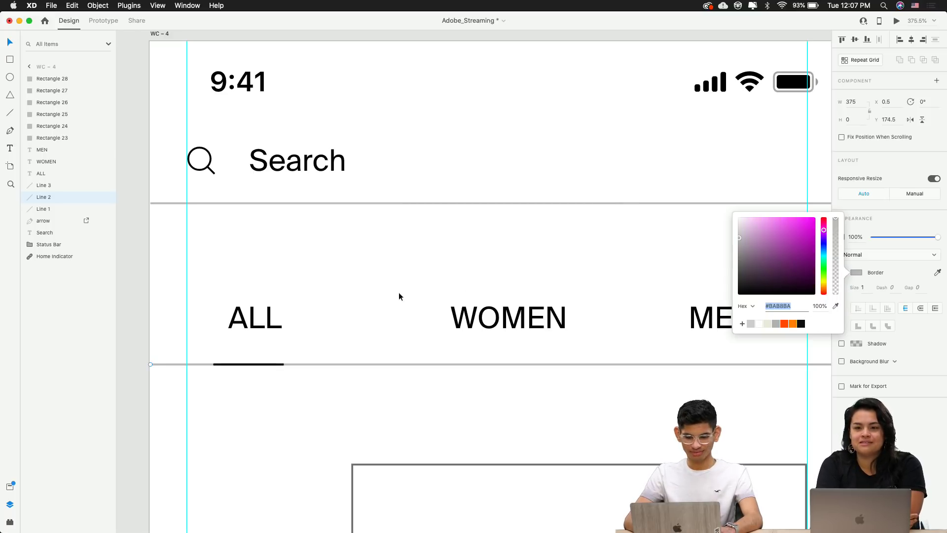
click(377, 370)
Set the ALL underline's border size to 2
click(273, 364)
scroll(272, 363, up, 5)
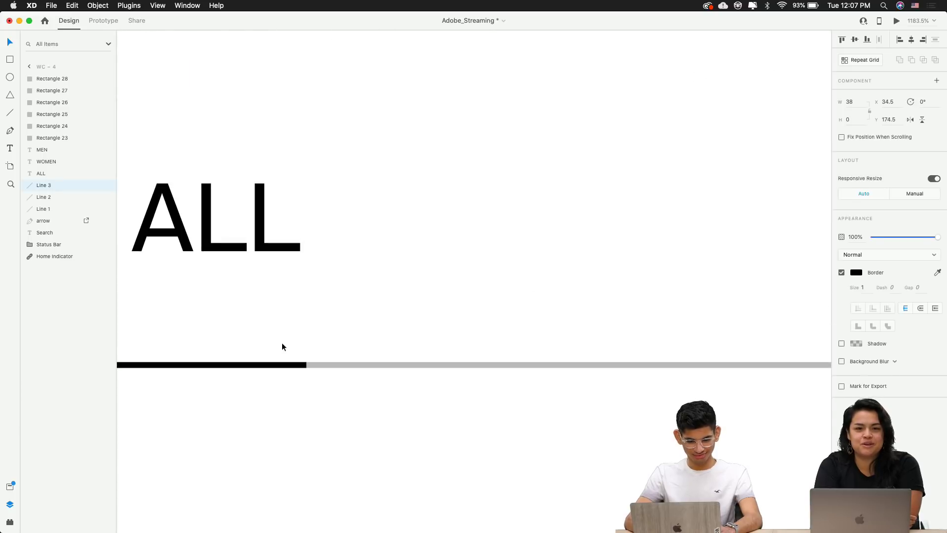
click(863, 288)
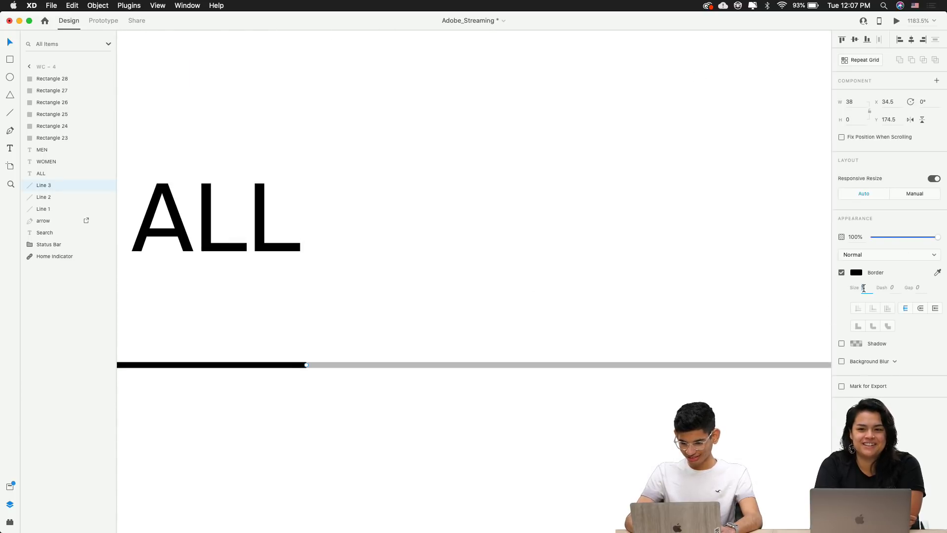
text(2)
key(Return)
click(612, 419)
scroll(612, 420, down, 5)
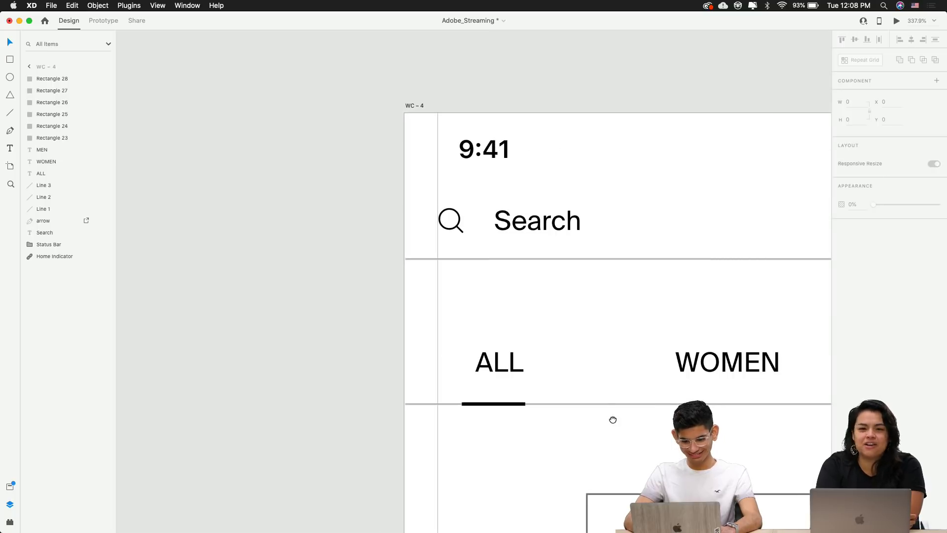
Centre the WOMEN label horizontally on the artboard, at X 156
scroll(613, 423, down, 2)
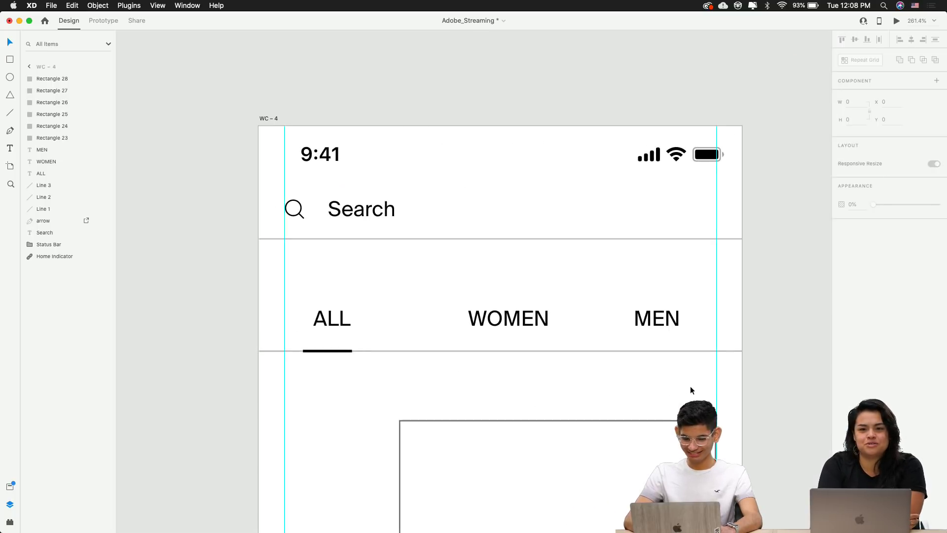
click(537, 330)
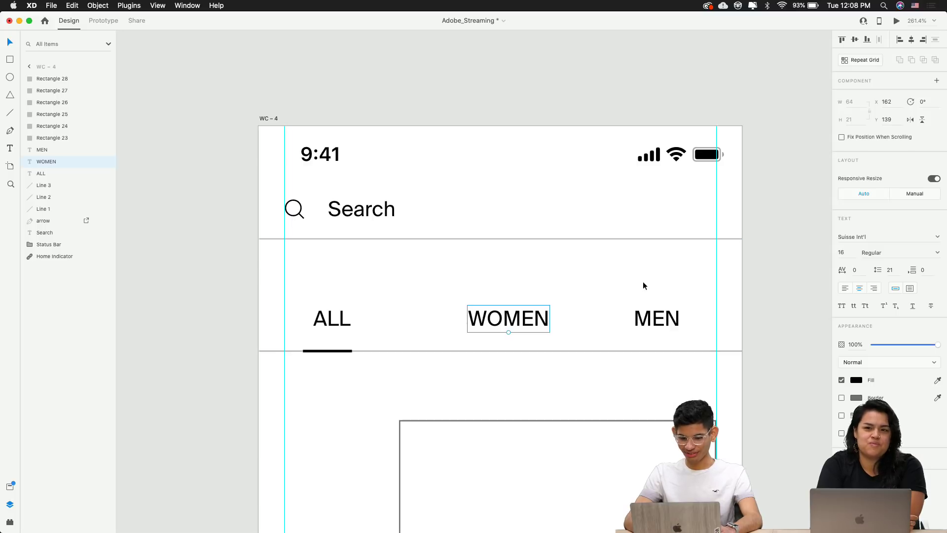
scroll(630, 366, down, 2)
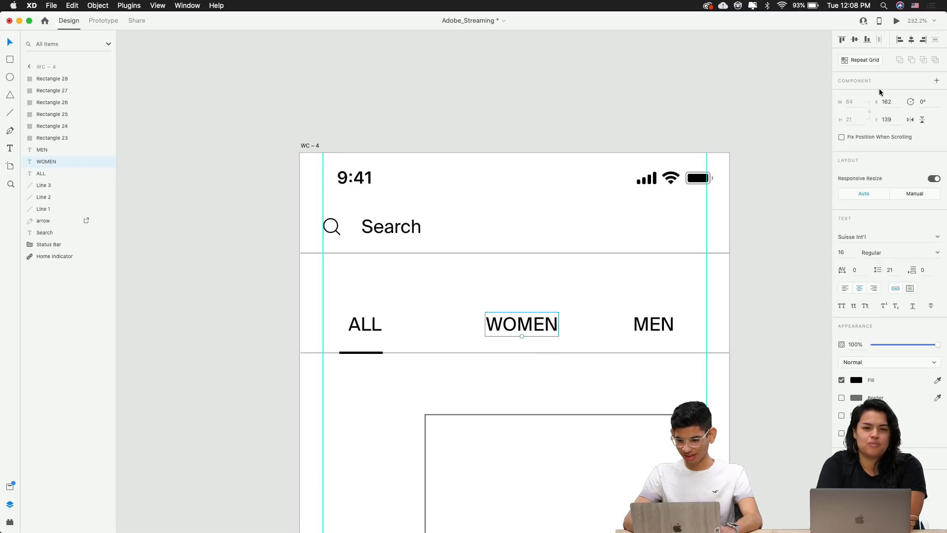
click(911, 40)
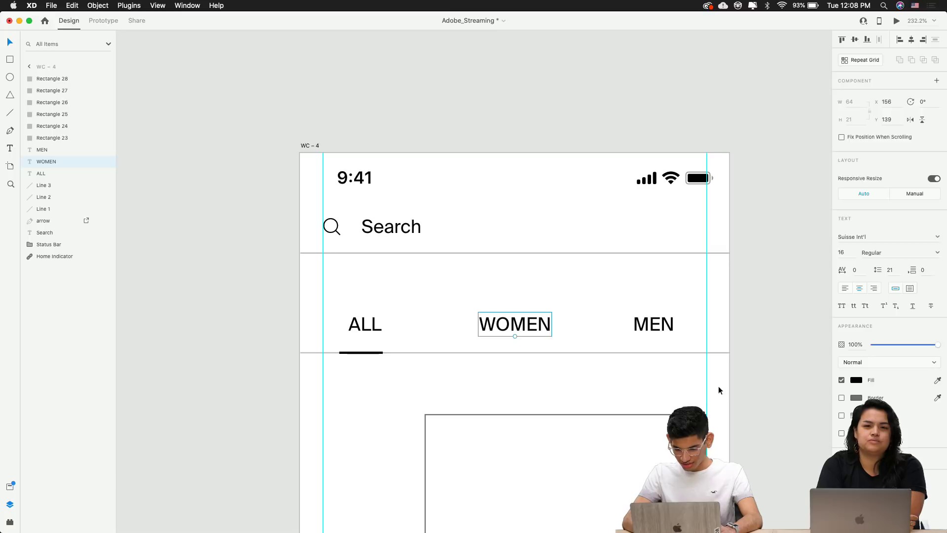
Move the whole tab row with its underlines up to Y 108, nearer the Search bar
drag(717, 387, 323, 307)
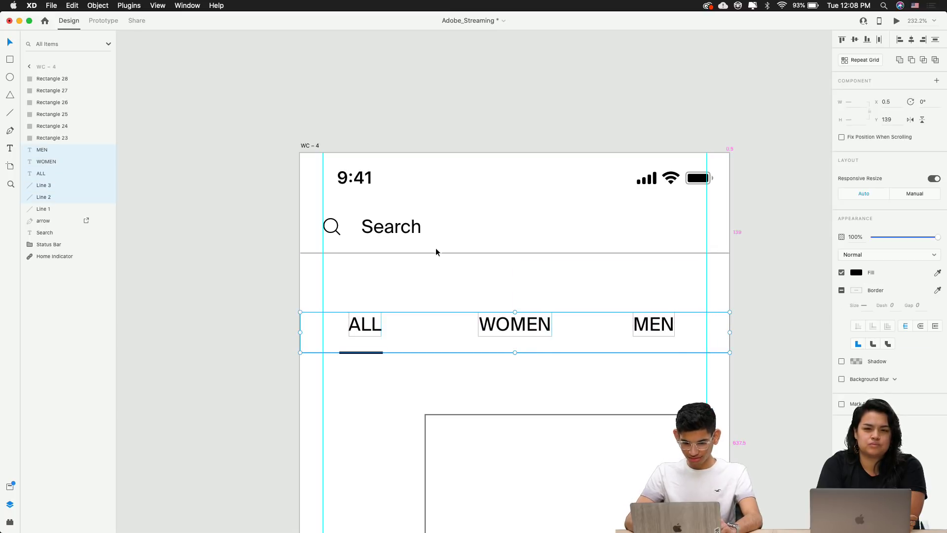
key(alt)
key(Up)
key(Up)
key(Up)
key(Up)
key(Up)
key(Up)
key(Up)
key(Up)
key(Up)
key(Up)
key(Up)
key(Up)
key(Up)
key(Up)
key(Up)
key(Up)
key(Up)
key(Up)
key(Up)
key(Up)
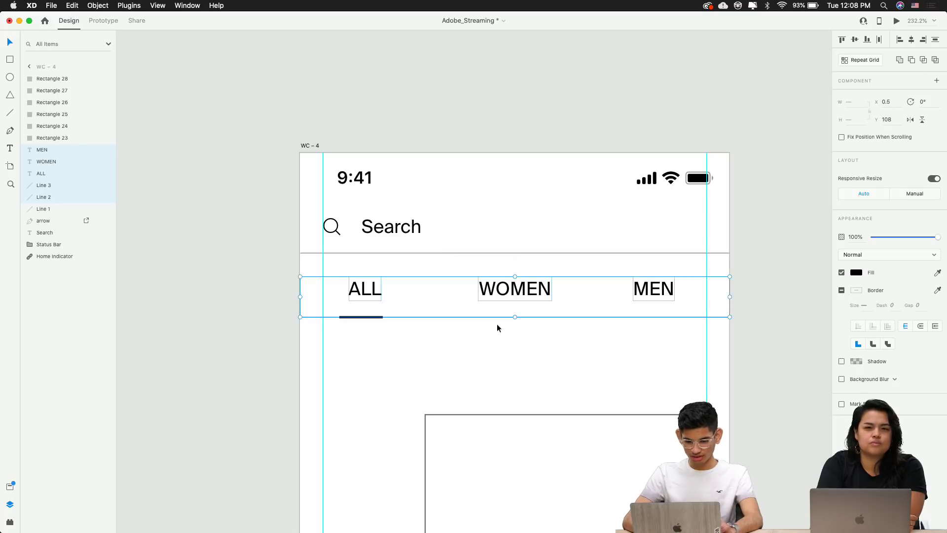
click(497, 326)
scroll(503, 357, up, 5)
click(523, 237)
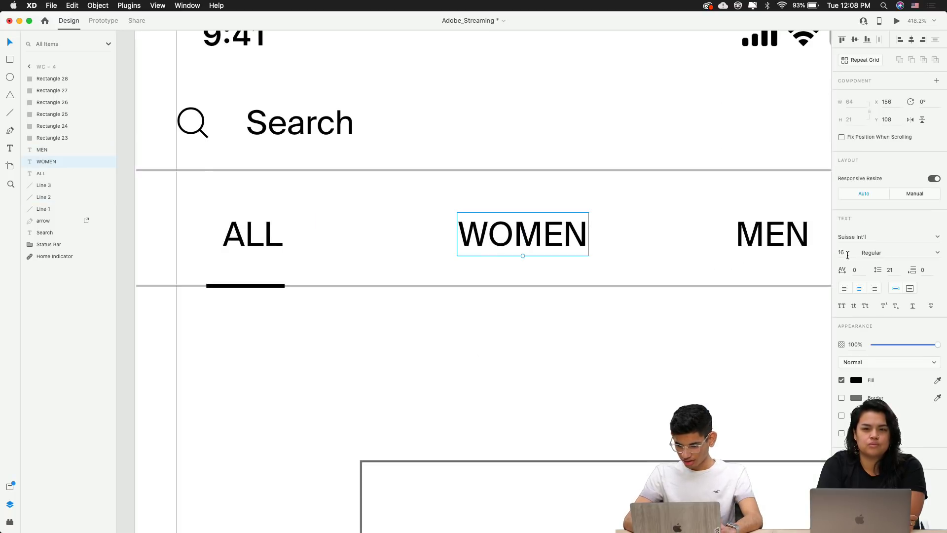
Reduce WOMEN to size 14 and set the ALL, WOMEN and MEN labels in Graphik
key(Down)
key(Down)
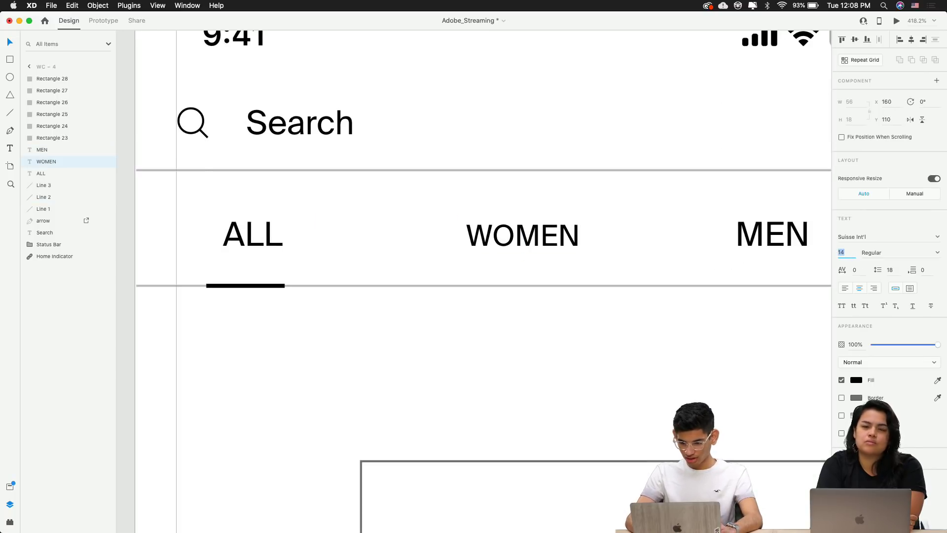
click(782, 243)
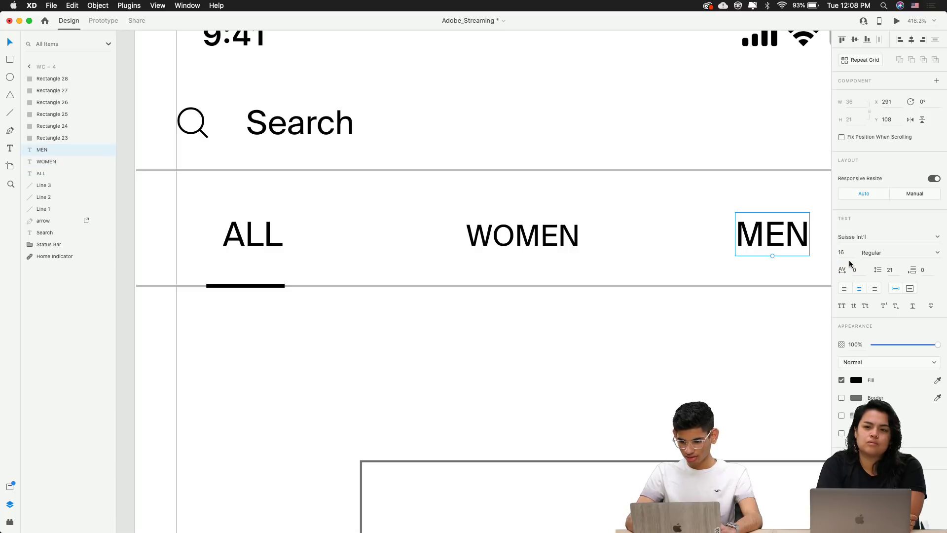
shift+click(525, 249)
shift+click(250, 243)
click(853, 238)
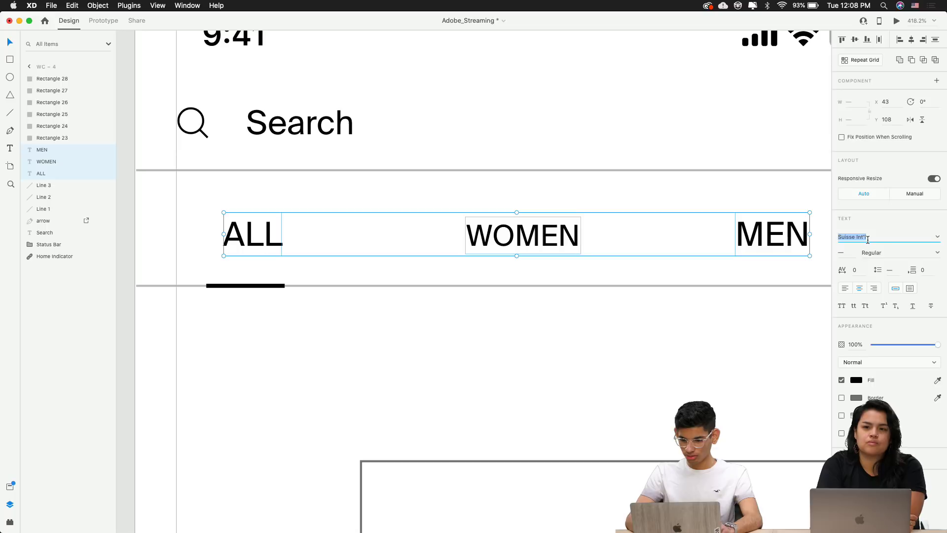
text(Graphik)
key(Return)
click(599, 373)
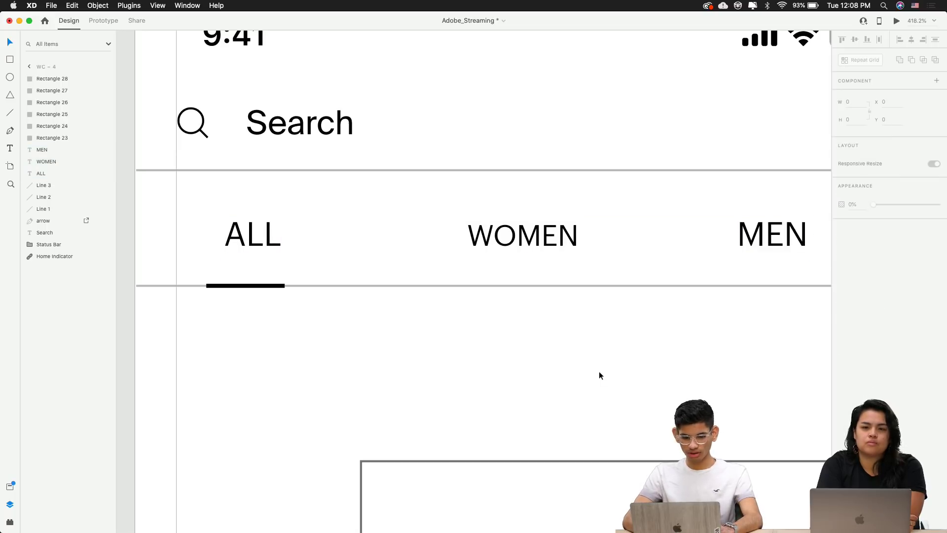
Set the Search text in the Graphik font
click(320, 141)
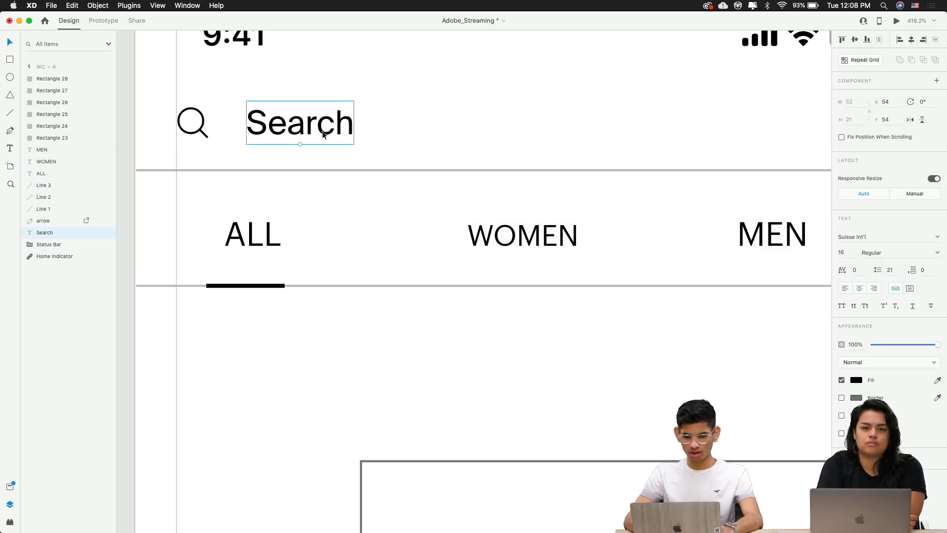
click(872, 236)
text(Galano Grotesque Alt DEMO)
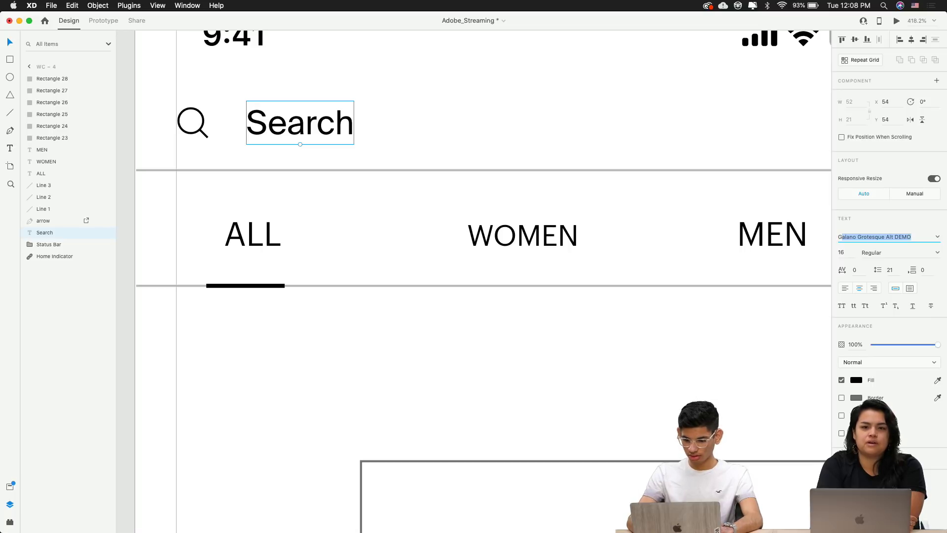
text(r)
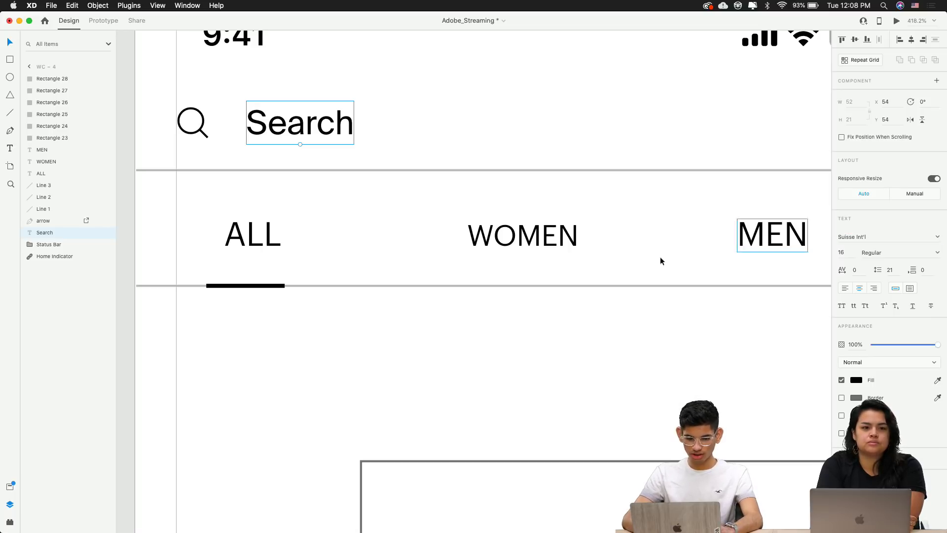
click(858, 236)
text(Graphik)
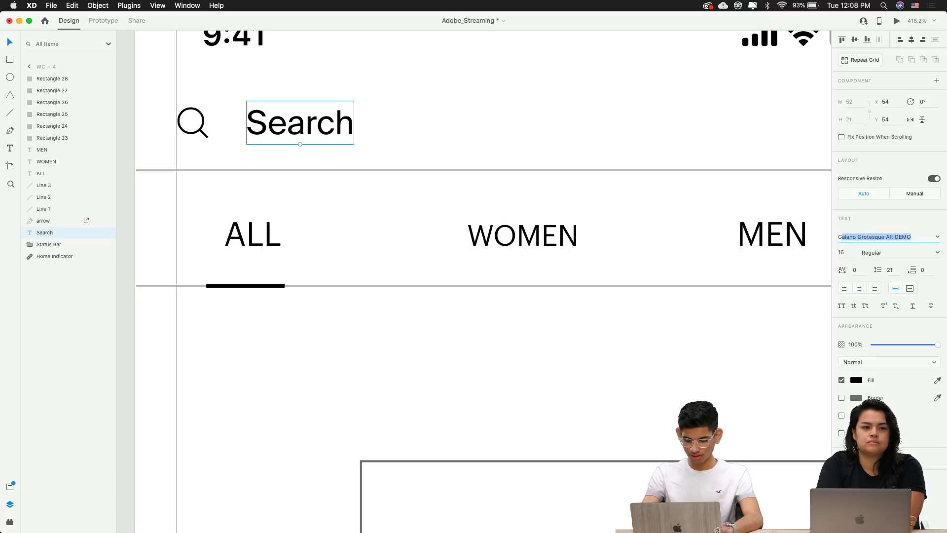
key(Return)
click(467, 327)
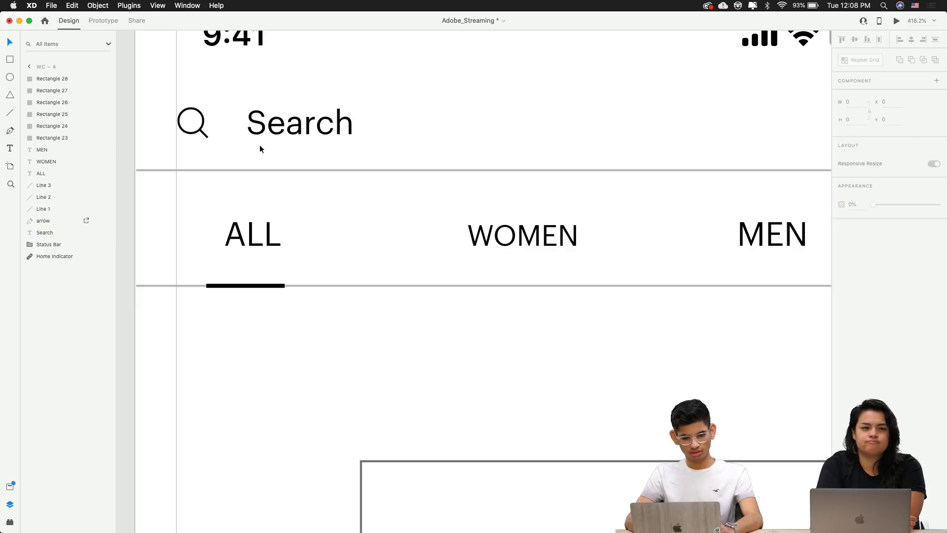
Nudge the MEN label two steps to the right
scroll(281, 167, down, 5)
scroll(317, 215, up, 5)
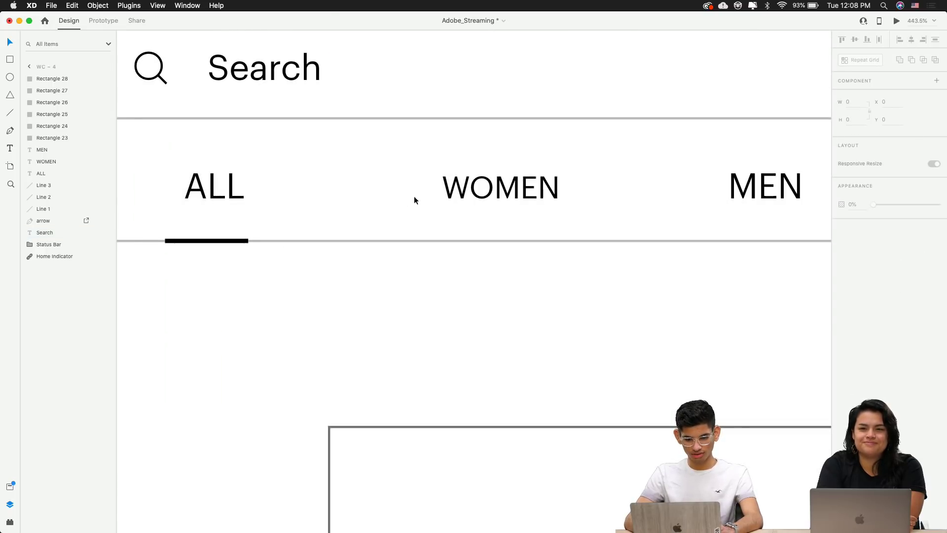
click(473, 190)
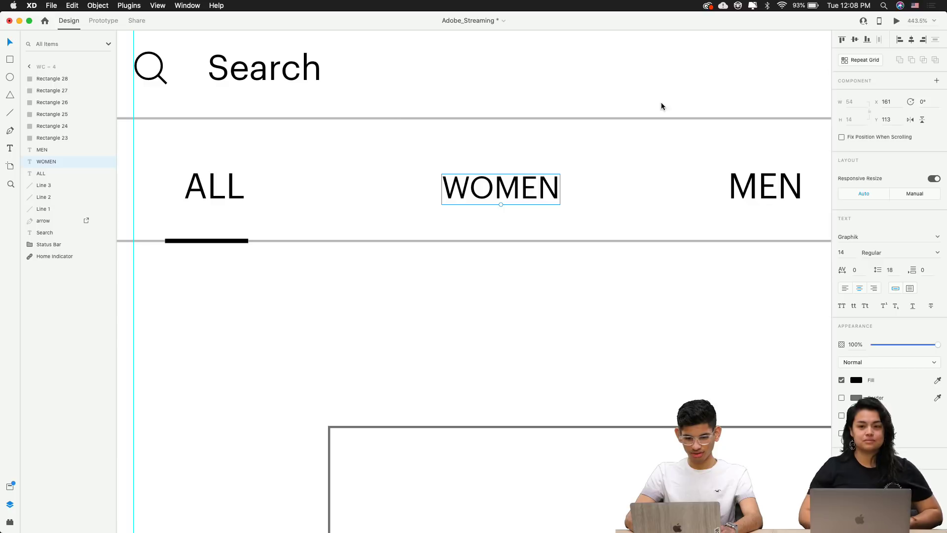
key(Tab)
scroll(599, 317, down, 5)
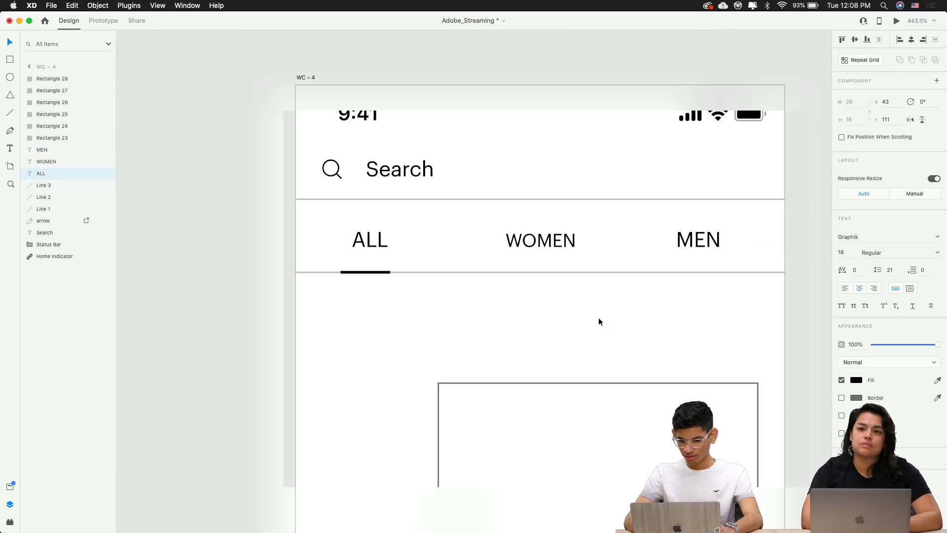
click(599, 318)
scroll(689, 291, up, 5)
click(713, 172)
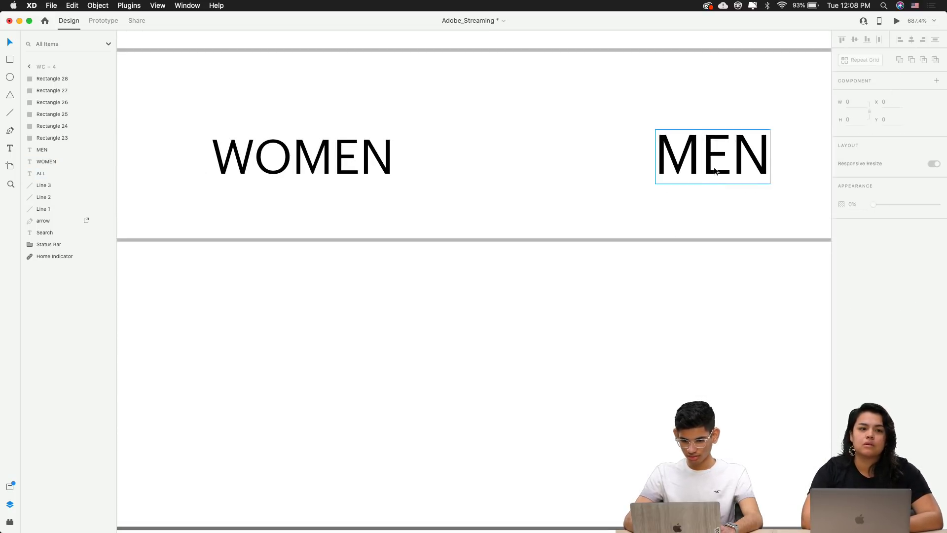
scroll(713, 187, down, 5)
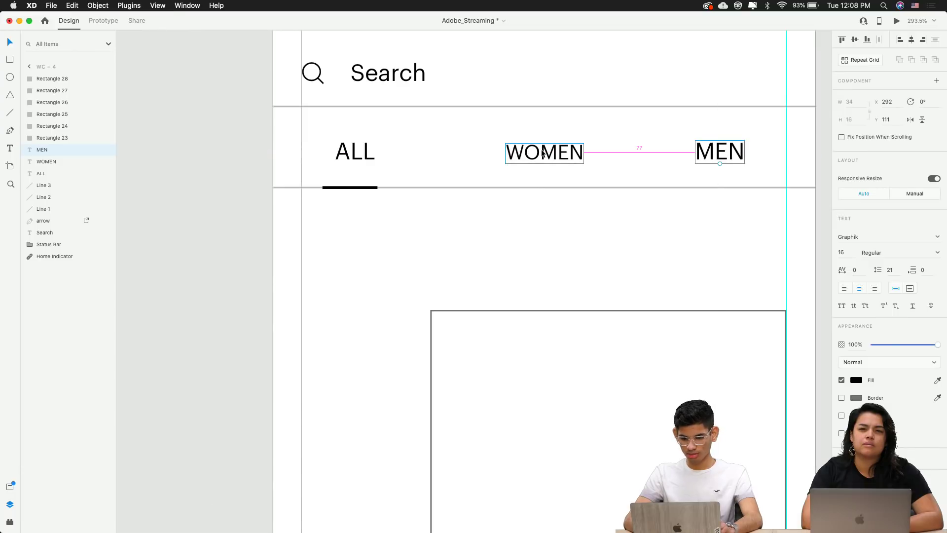
click(359, 148)
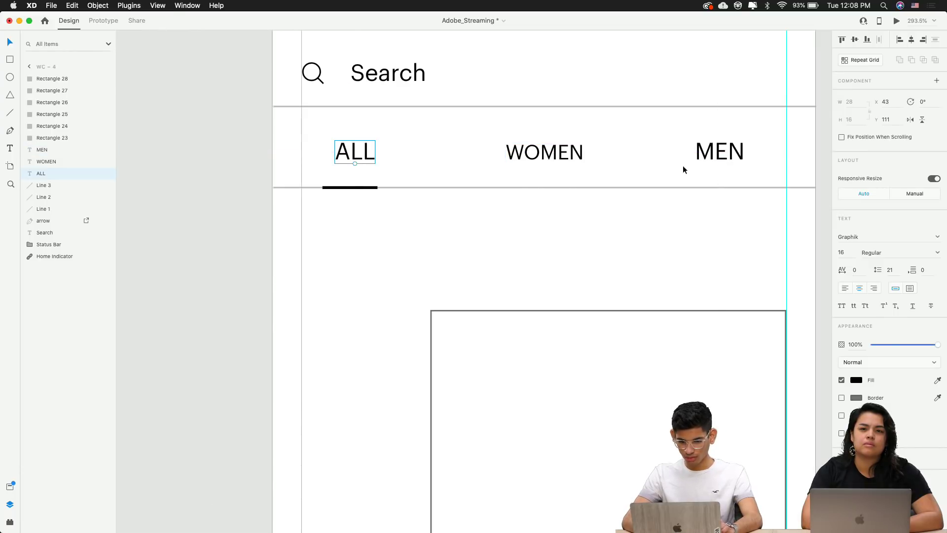
key(Right)
key(Right)
key(Right)
key(Right)
key(Right)
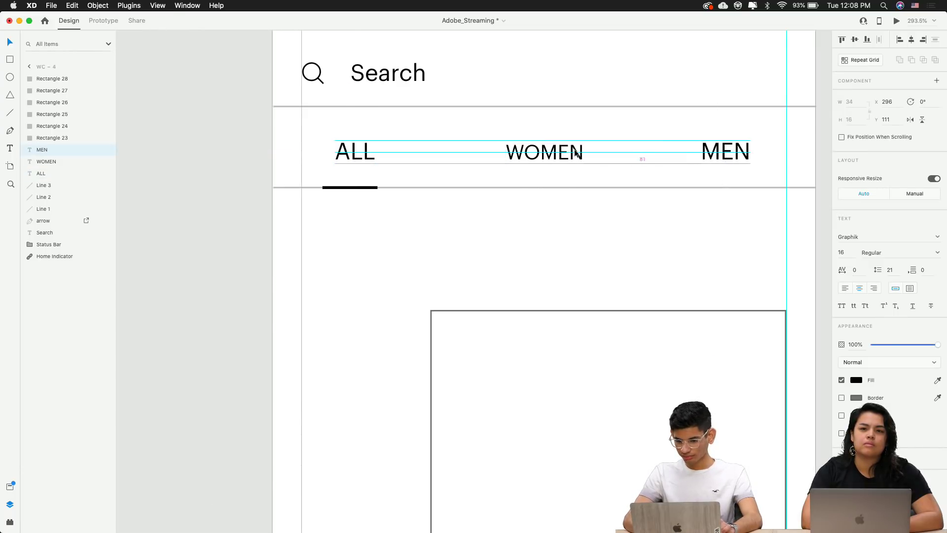
key(Right)
key(Right)
key(Right)
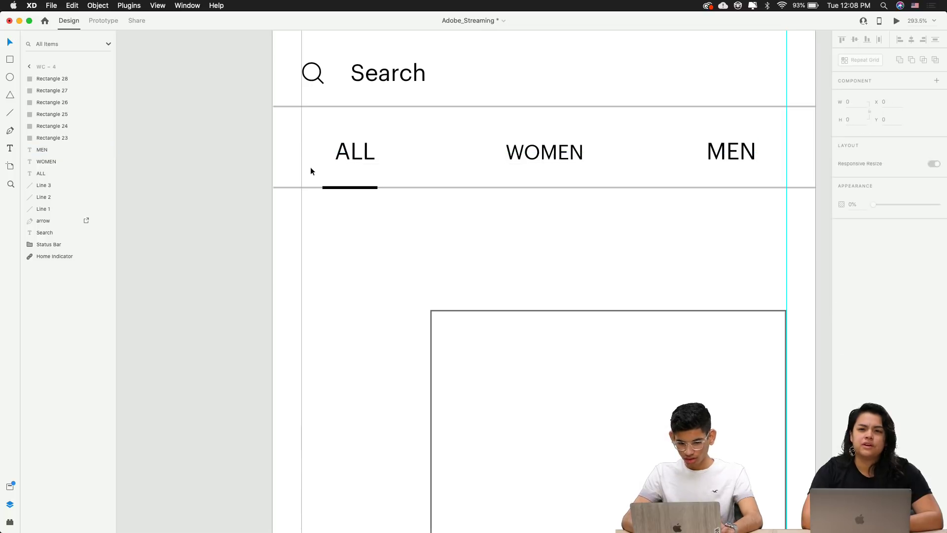
Nudge the ALL label one step right to respace the three tabs
drag(309, 167, 443, 146)
key(Right)
key(Right)
key(Right)
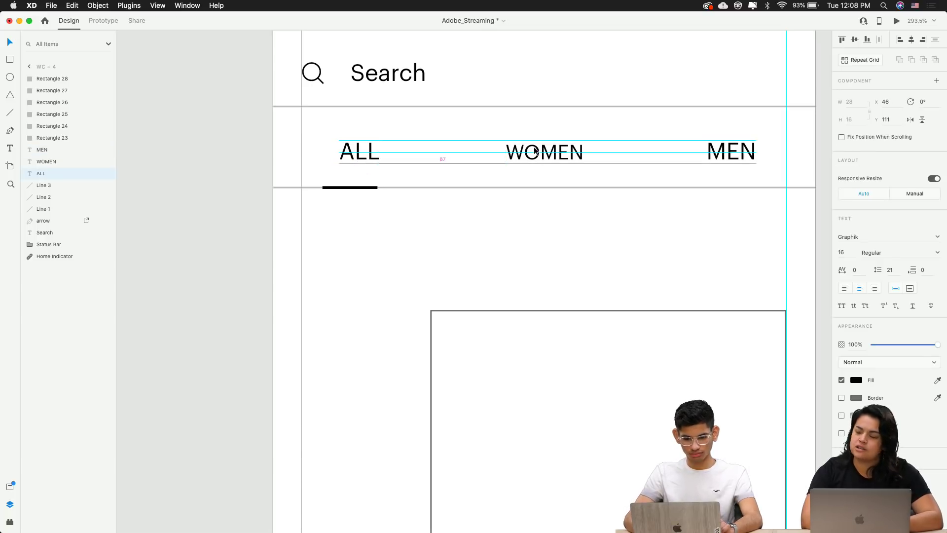
click(471, 271)
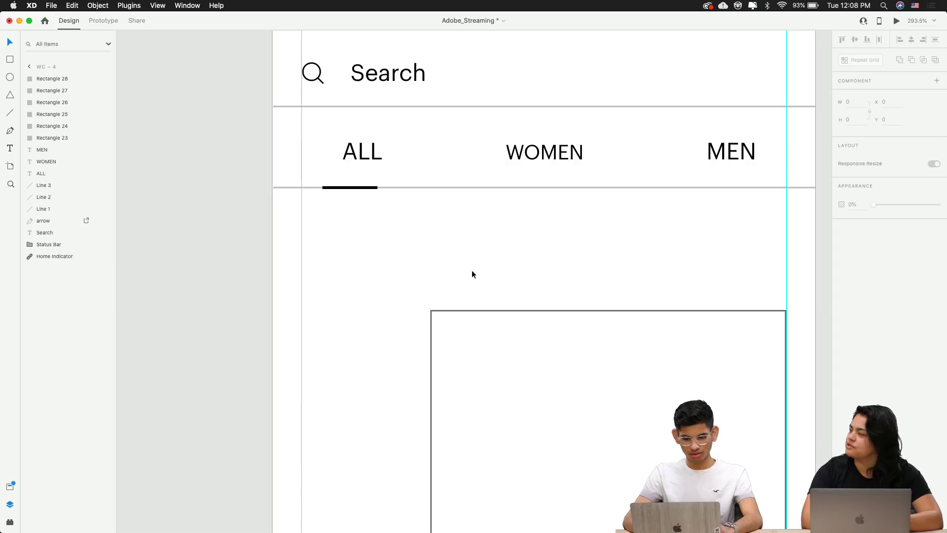
drag(472, 271, 402, 272)
scroll(402, 272, down, 5)
scroll(375, 206, up, 3)
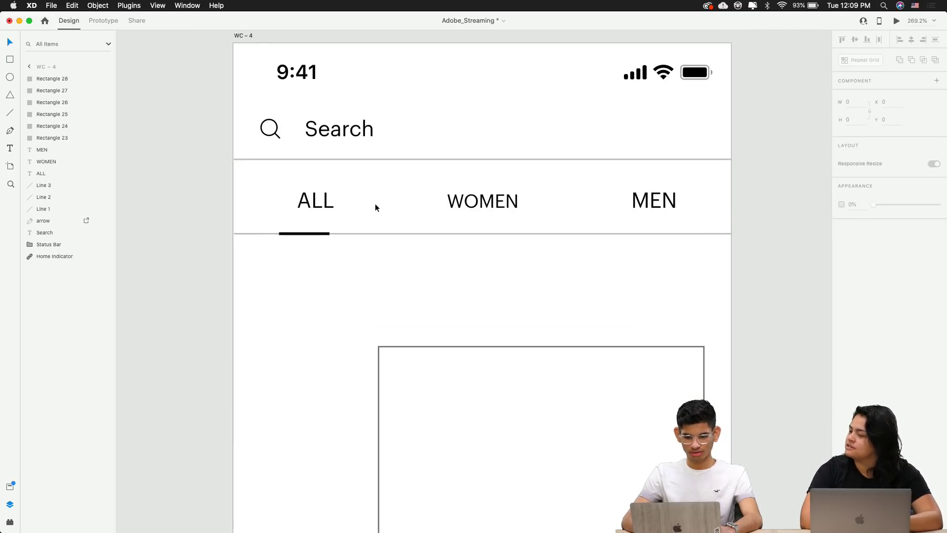
click(320, 201)
shift+click(475, 202)
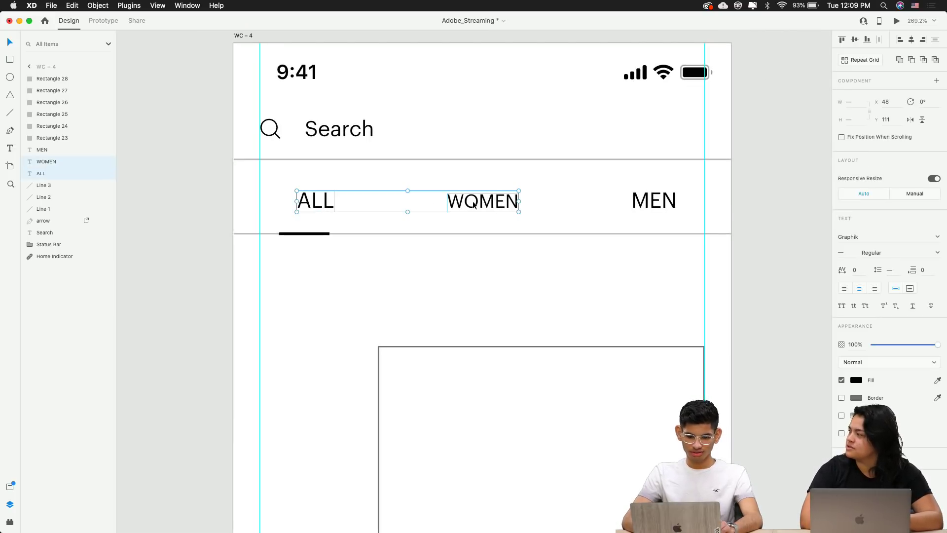
shift+click(656, 206)
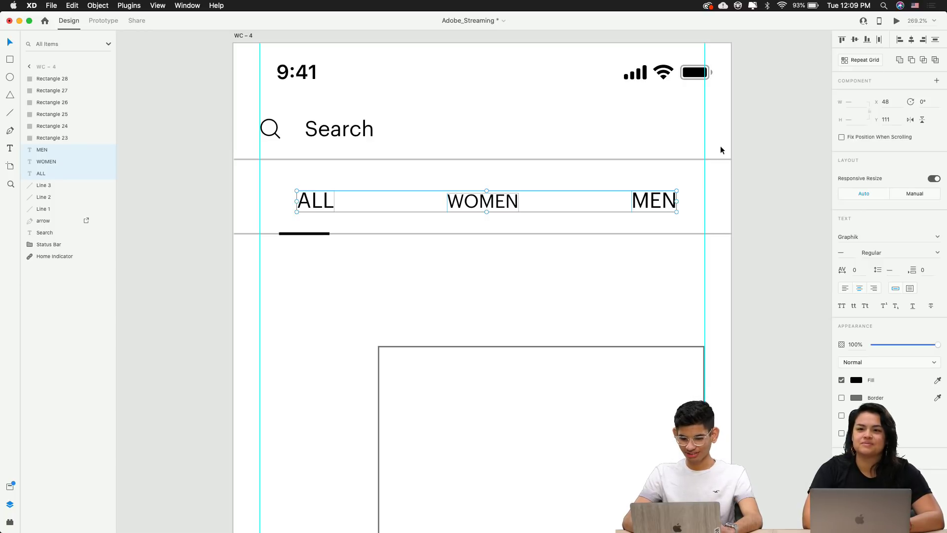
click(693, 244)
Set the ALL and MEN labels to size 14, then switch to Chrome
click(318, 193)
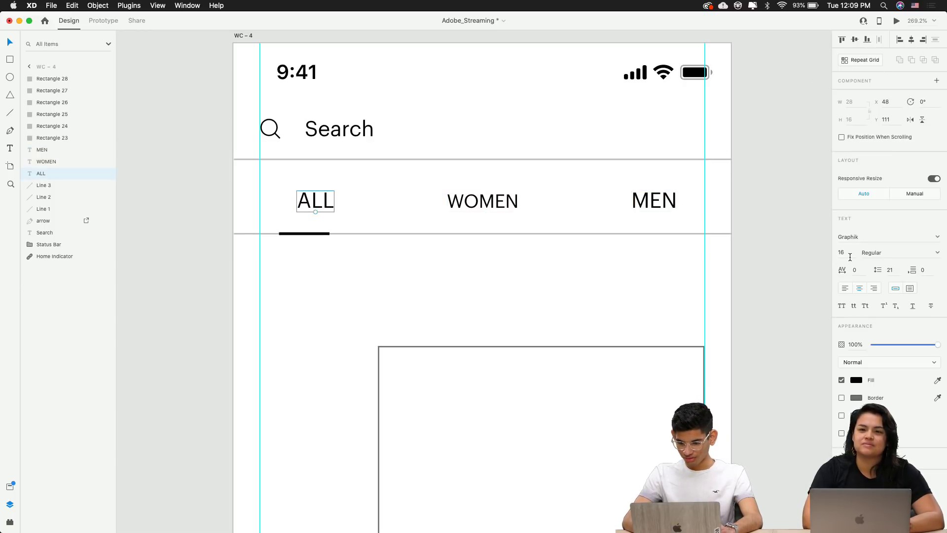
text(14)
key(Return)
click(492, 286)
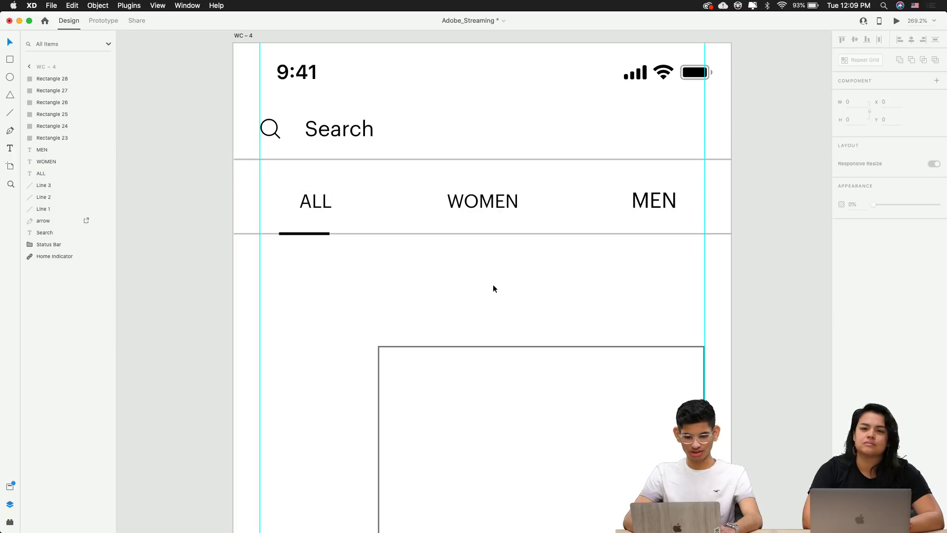
click(493, 202)
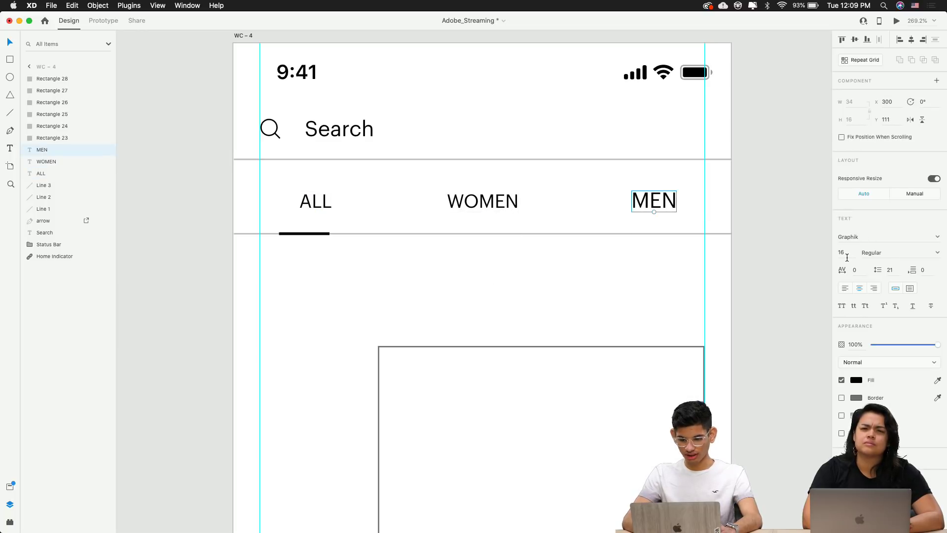
text(14)
key(Return)
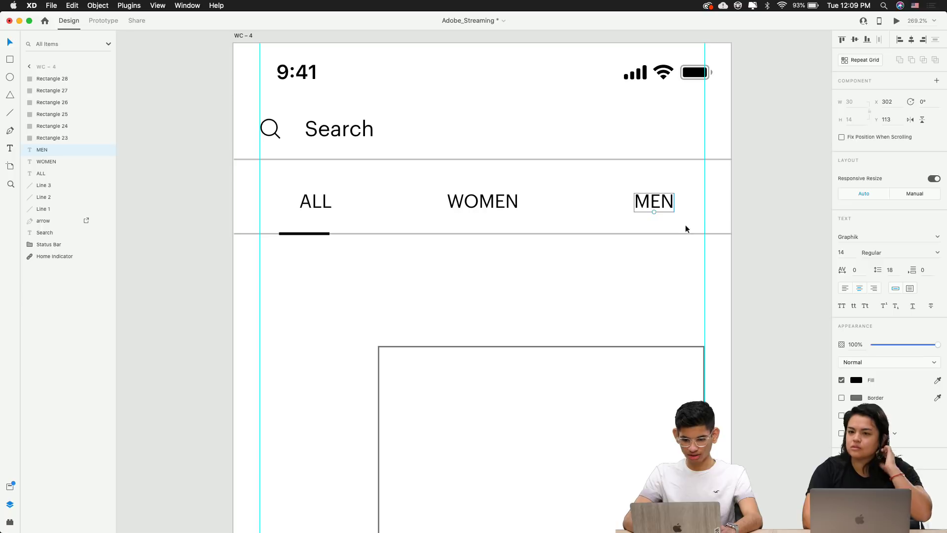
click(741, 209)
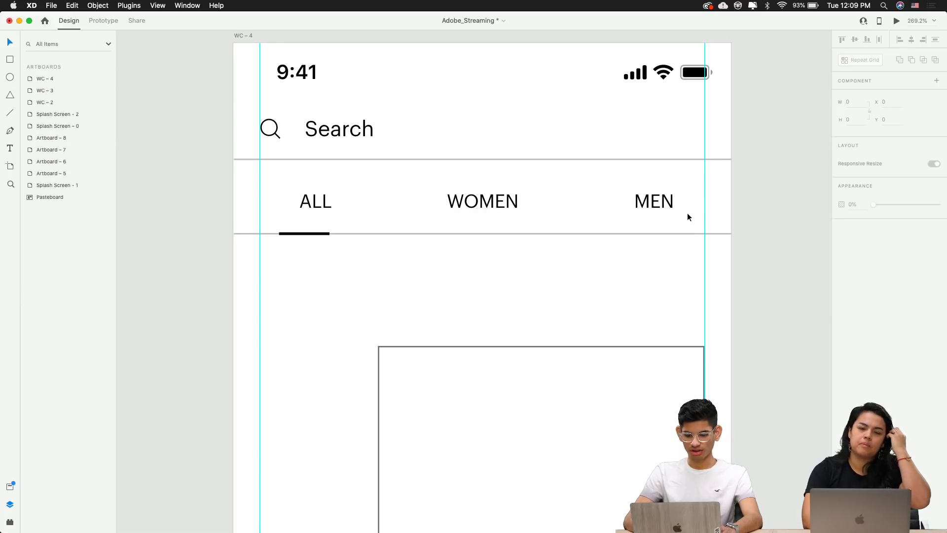
key(super+Tab)
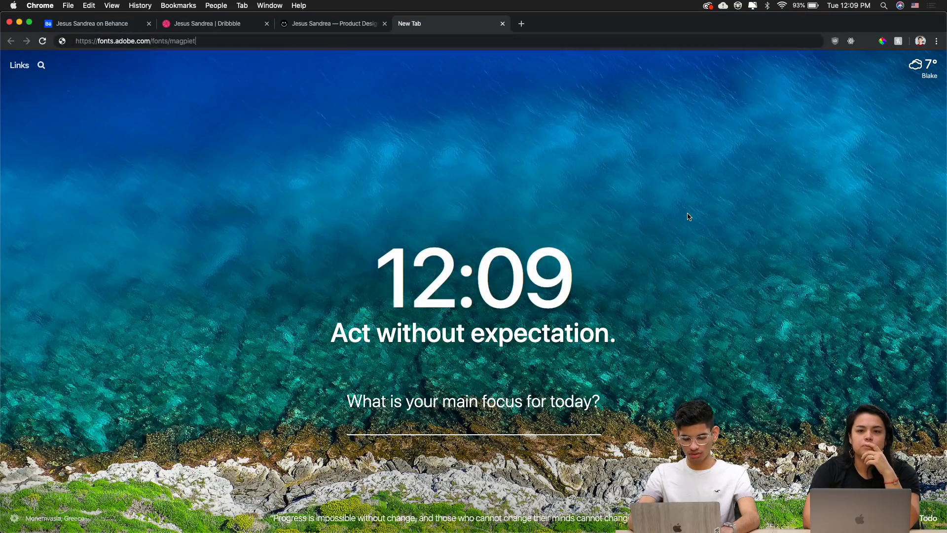
Search for 'type wolf', open the Typewolf site and scroll its feed
key(super+a)
text(type)
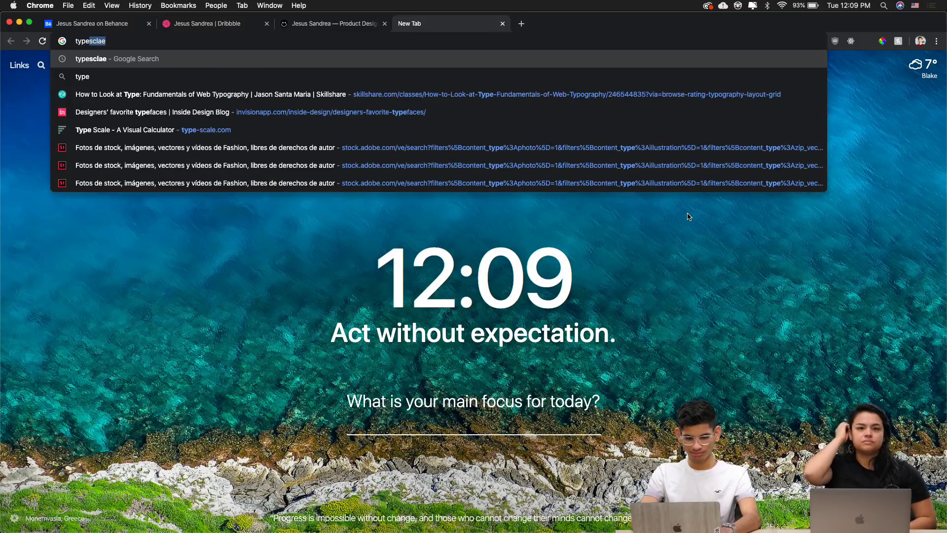
text( wo)
key(BackSpace)
key(BackSpace)
text(wol)
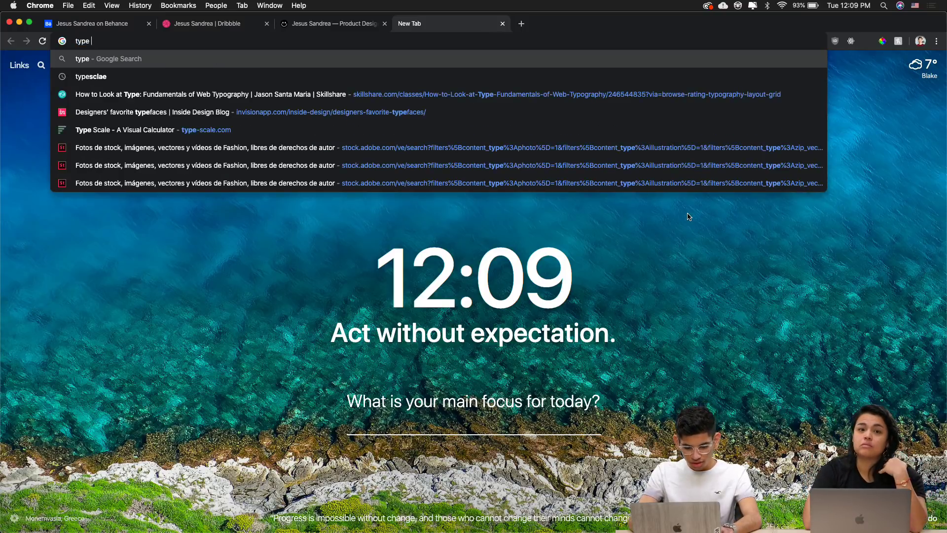
text(f)
key(Return)
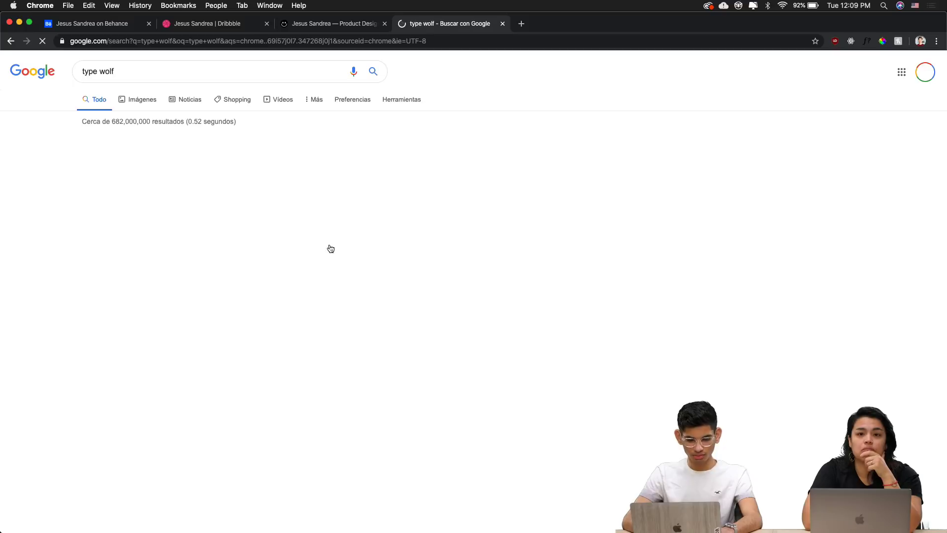
click(178, 157)
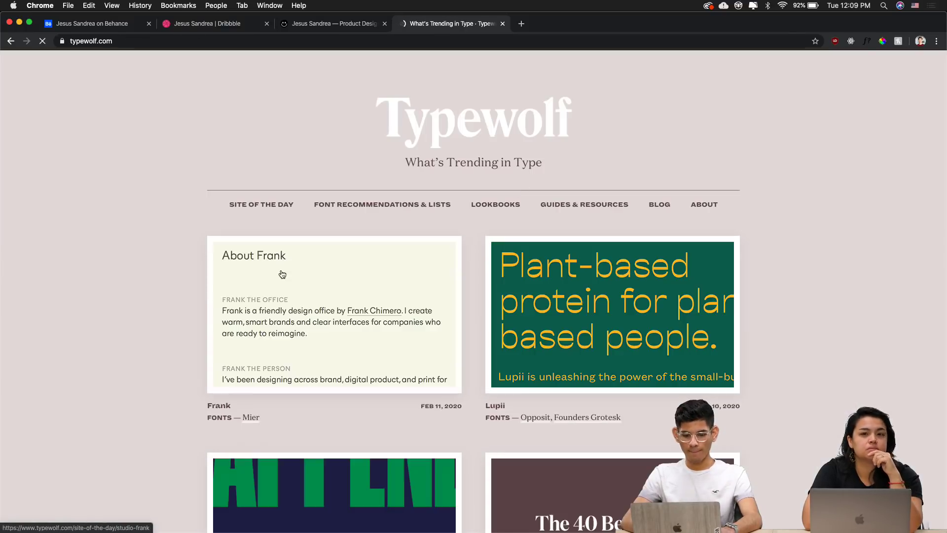
scroll(282, 274, down, 3)
scroll(282, 274, down, 10)
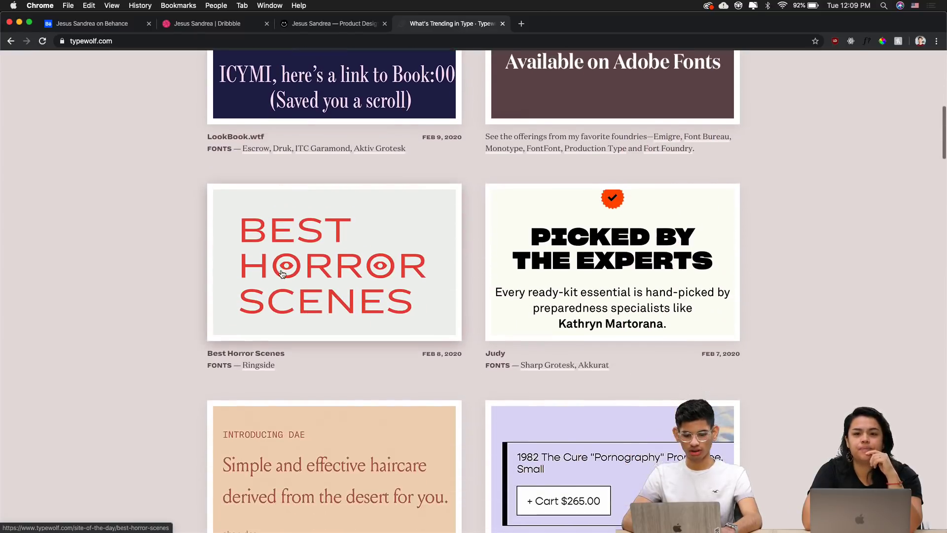
scroll(282, 274, down, 5)
Search Google for 'the brand identity' via the address bar suggestion
click(316, 36)
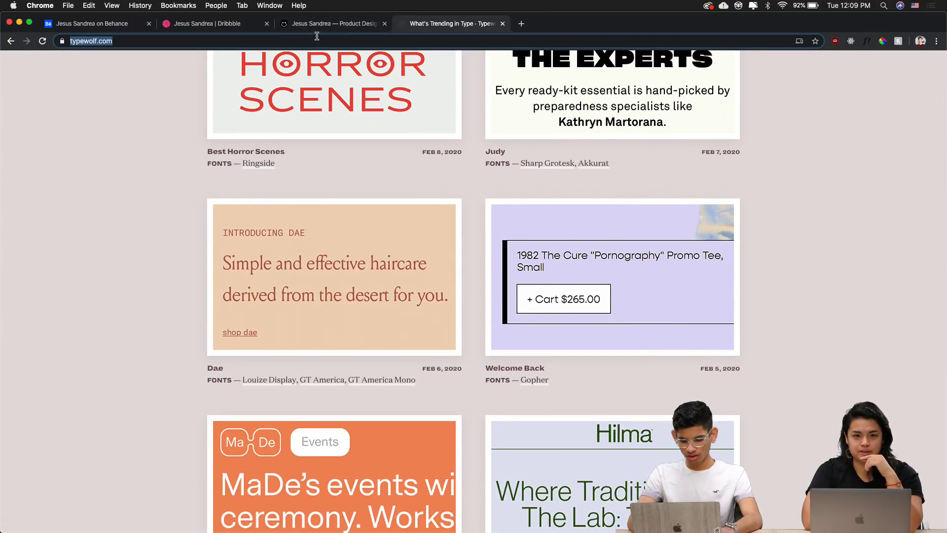
text(the brand)
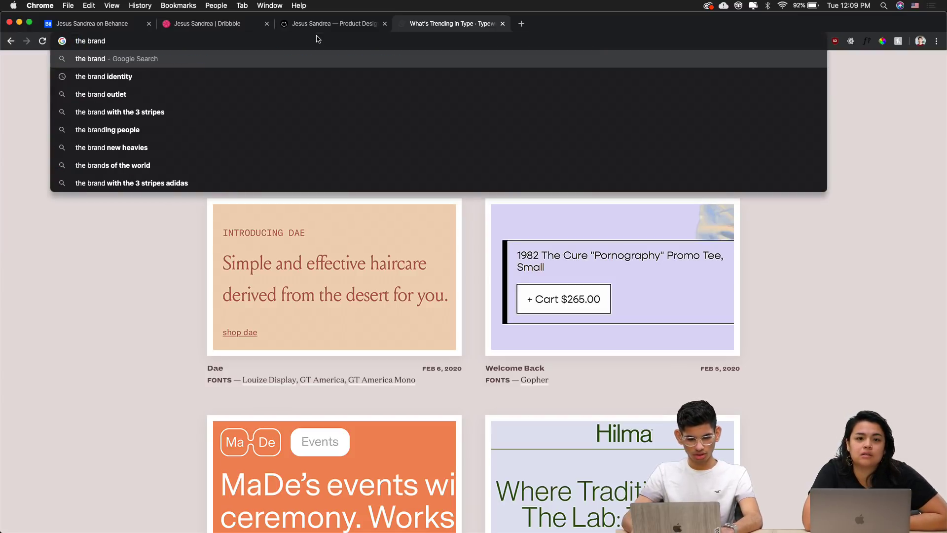
key(Down)
key(Return)
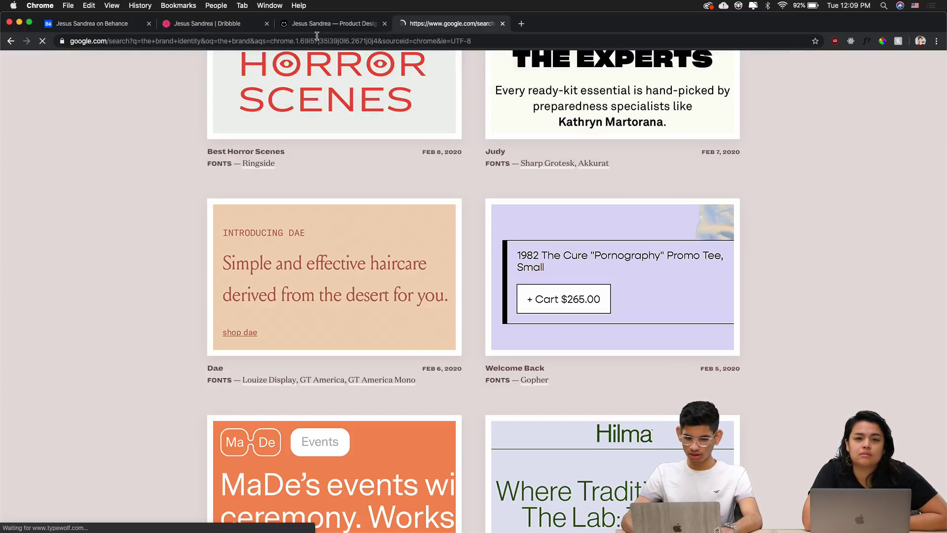
Browse The Brand Identity website's feed and one post, then return to Adobe XD
click(147, 163)
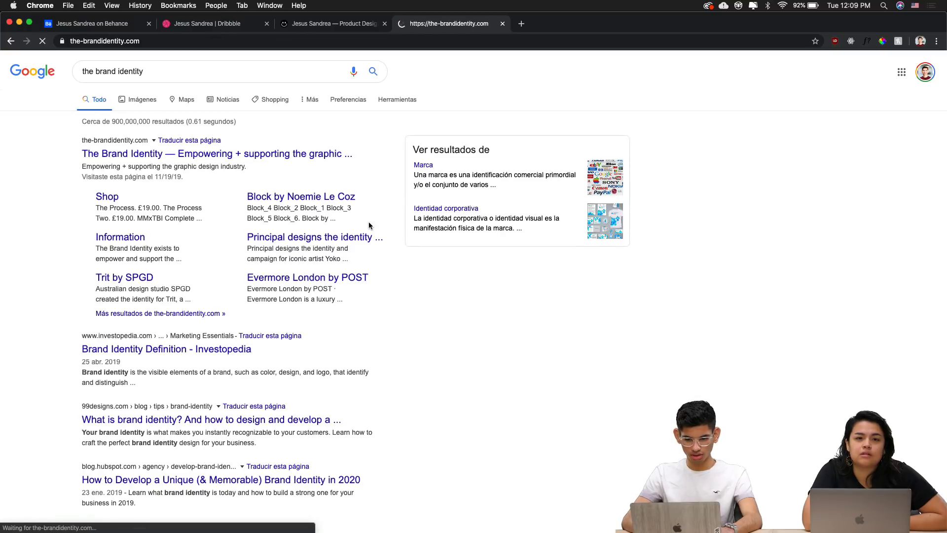
scroll(178, 234, down, 8)
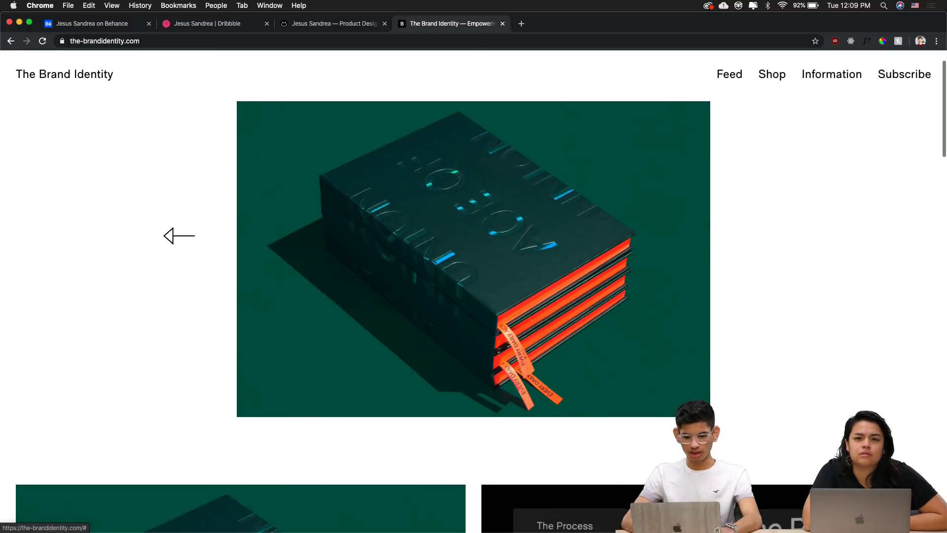
scroll(165, 230, down, 13)
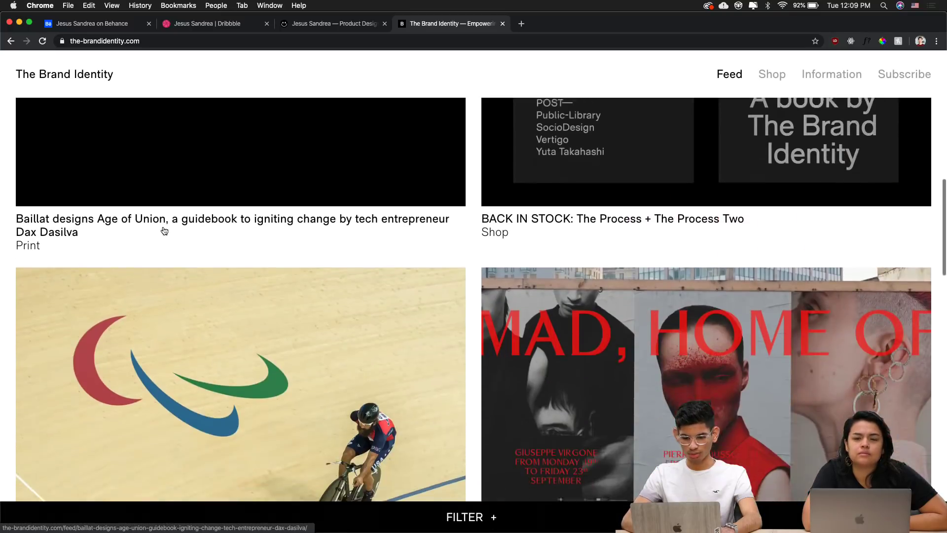
scroll(164, 231, down, 3)
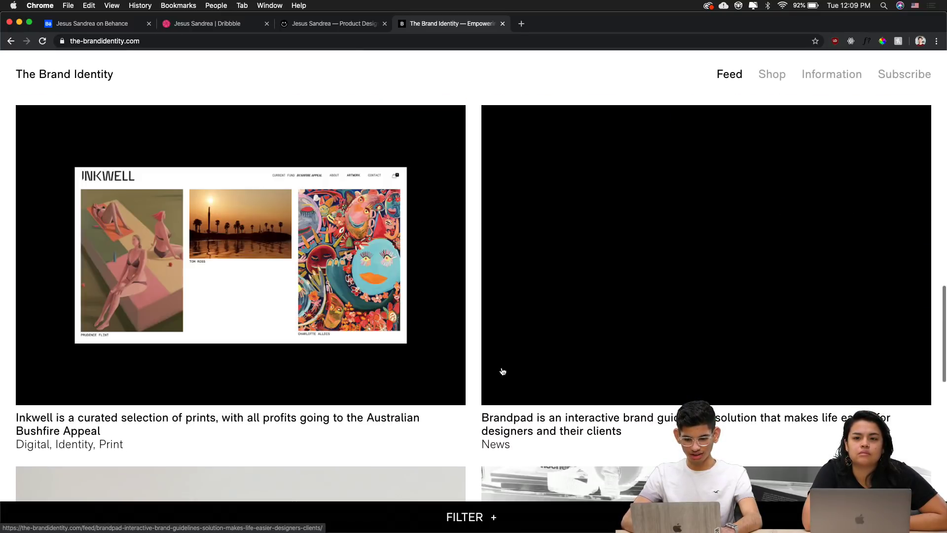
scroll(543, 289, down, 4)
scroll(483, 267, down, 11)
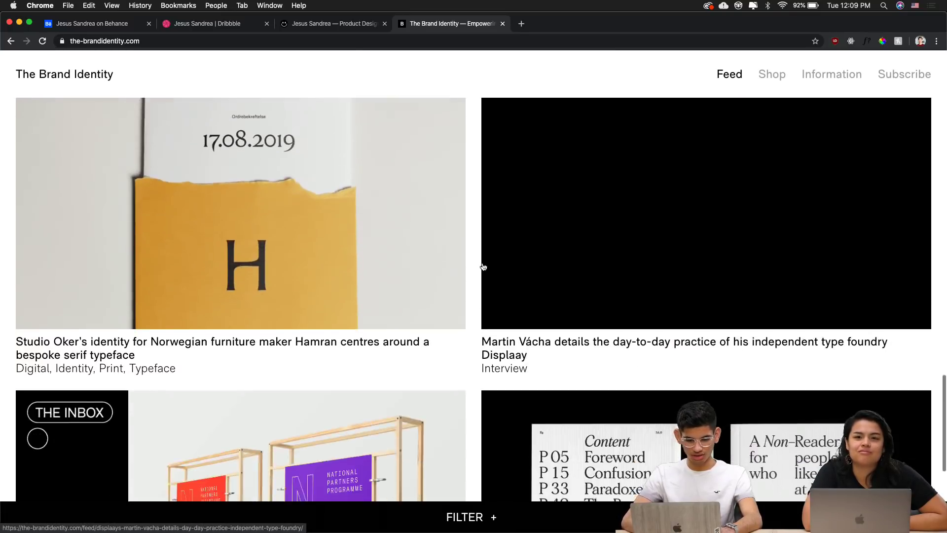
scroll(484, 267, up, 1)
scroll(483, 266, down, 7)
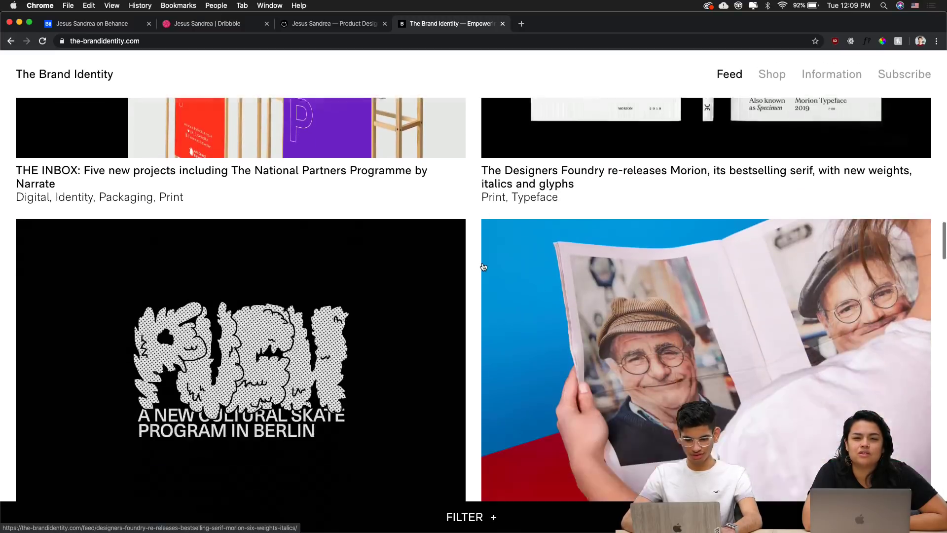
click(483, 267)
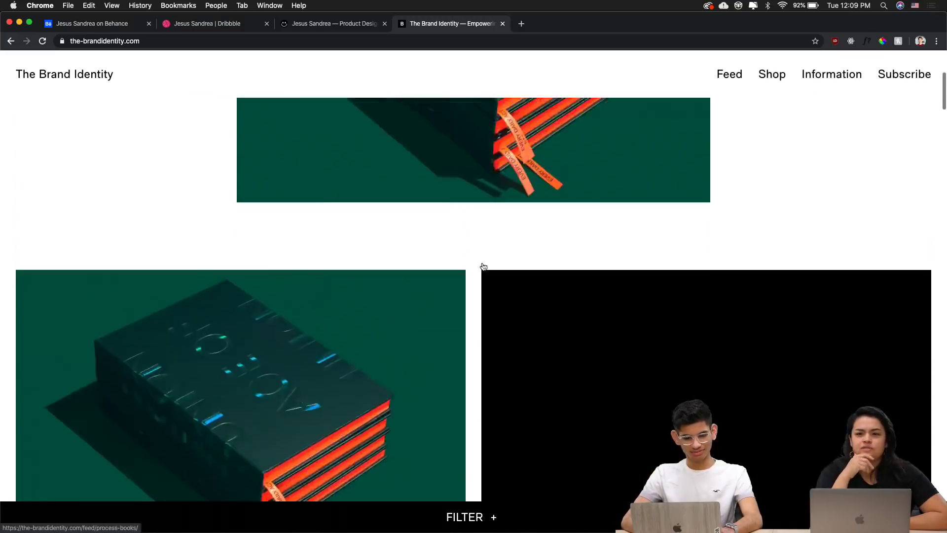
scroll(863, 267, down, 7)
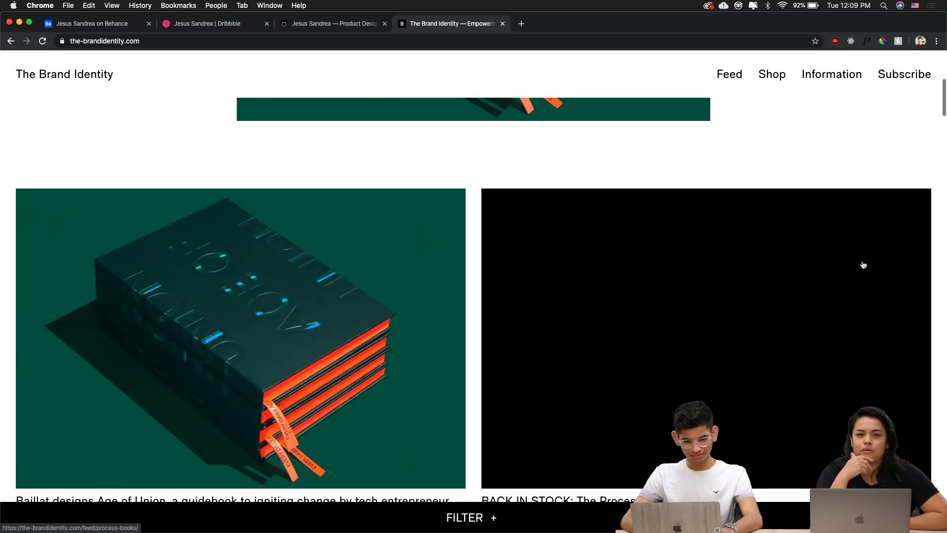
key(super+Tab)
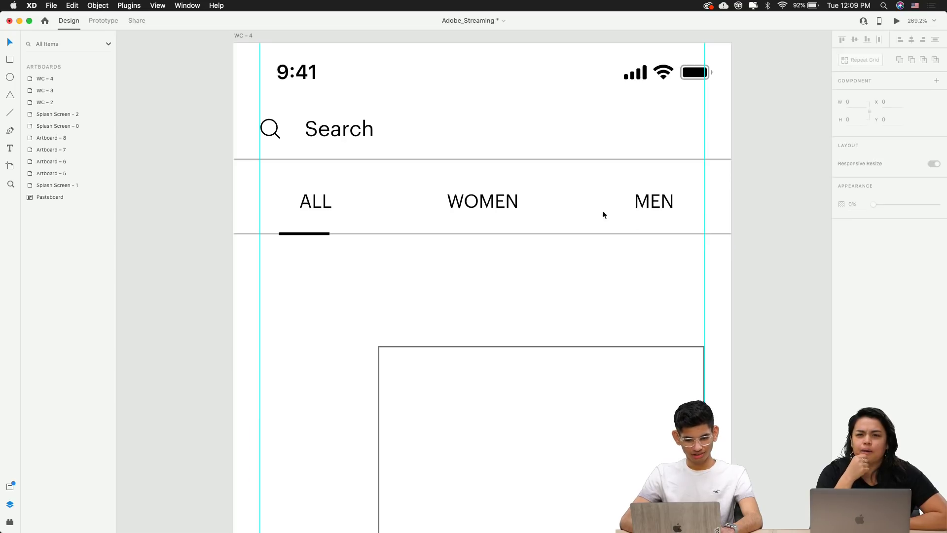
Nudge the ALL underline one unit right, then 10 units left
click(517, 200)
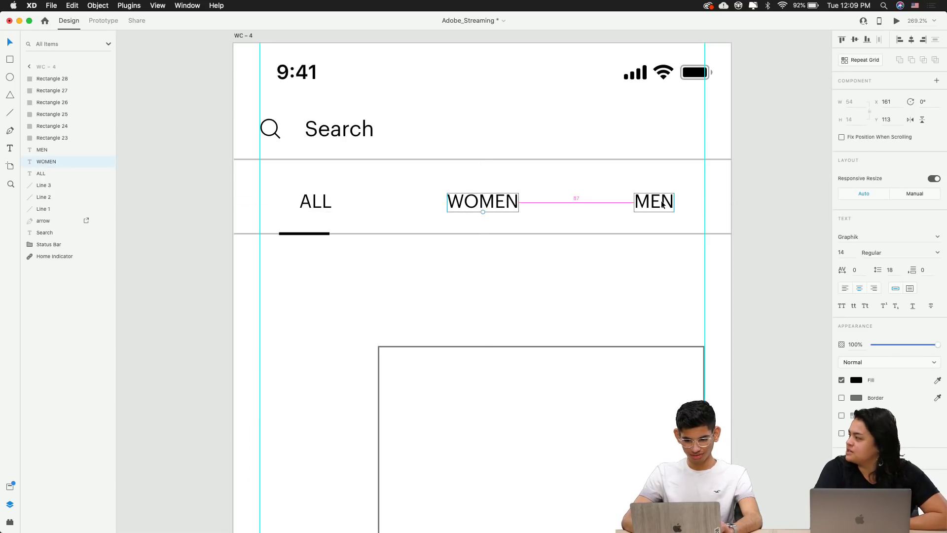
click(640, 242)
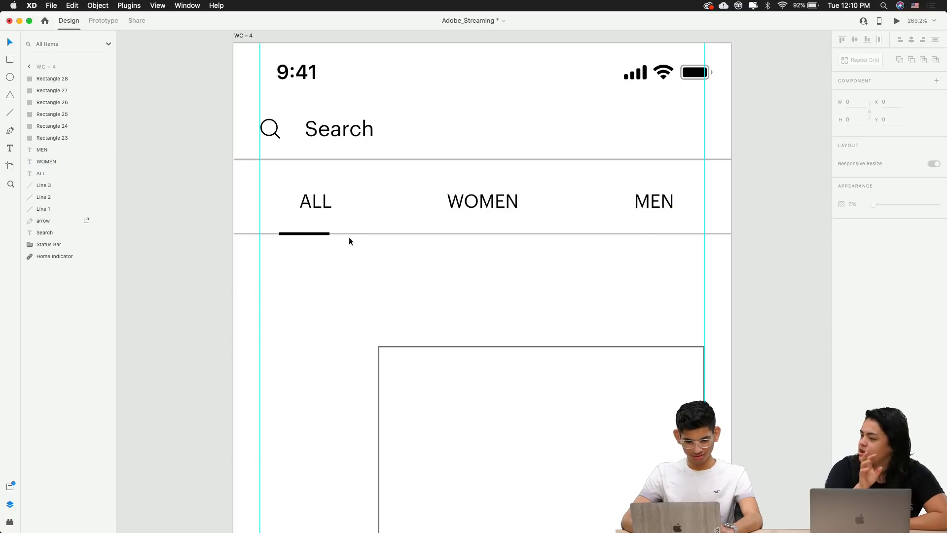
click(315, 235)
key(Right)
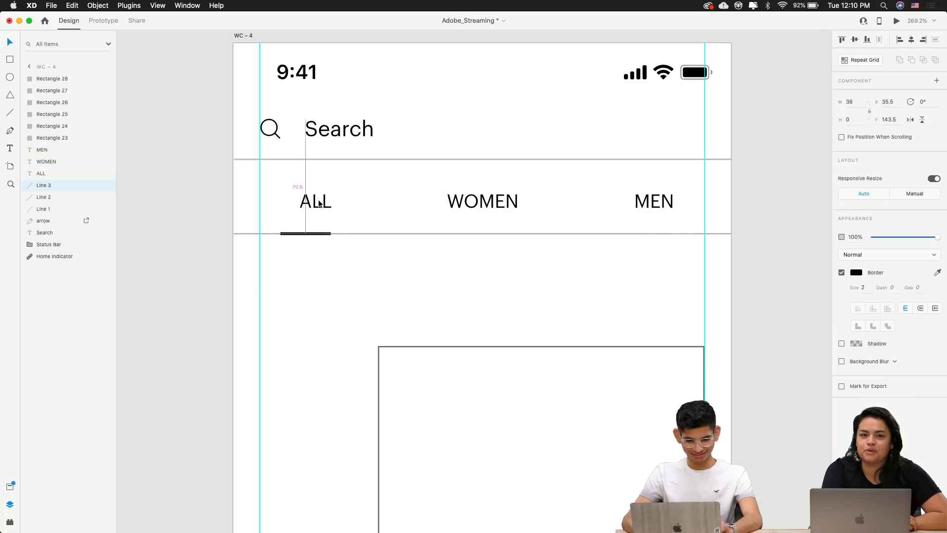
key(shift+Left)
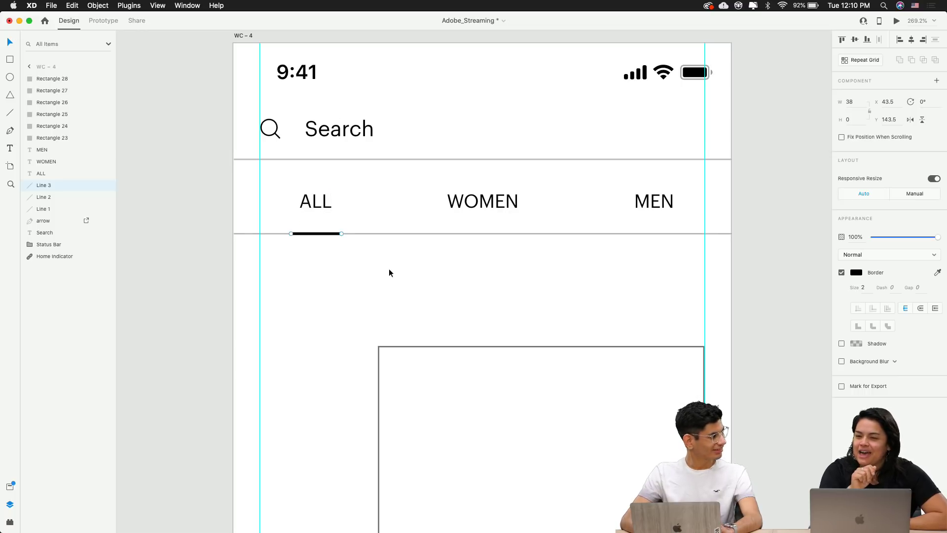
Move the tab labels and their lines up to Y 109, centred between the dividers
click(466, 278)
scroll(466, 278, right, 2)
scroll(508, 288, left, 4)
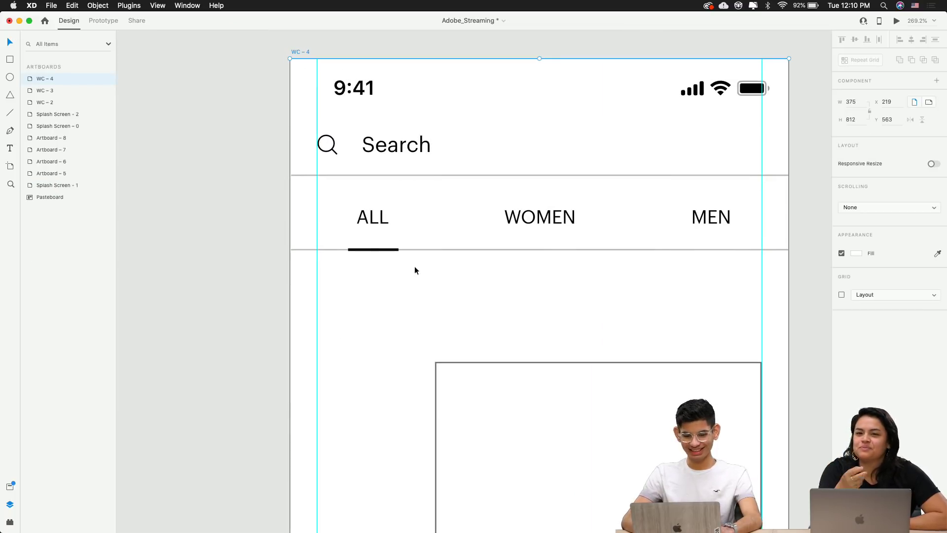
drag(266, 239, 567, 271)
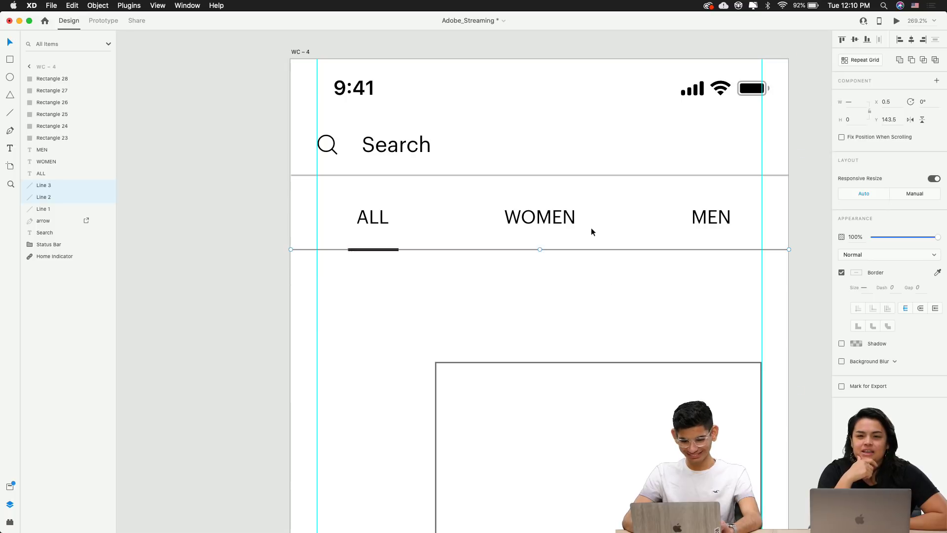
shift+click(571, 223)
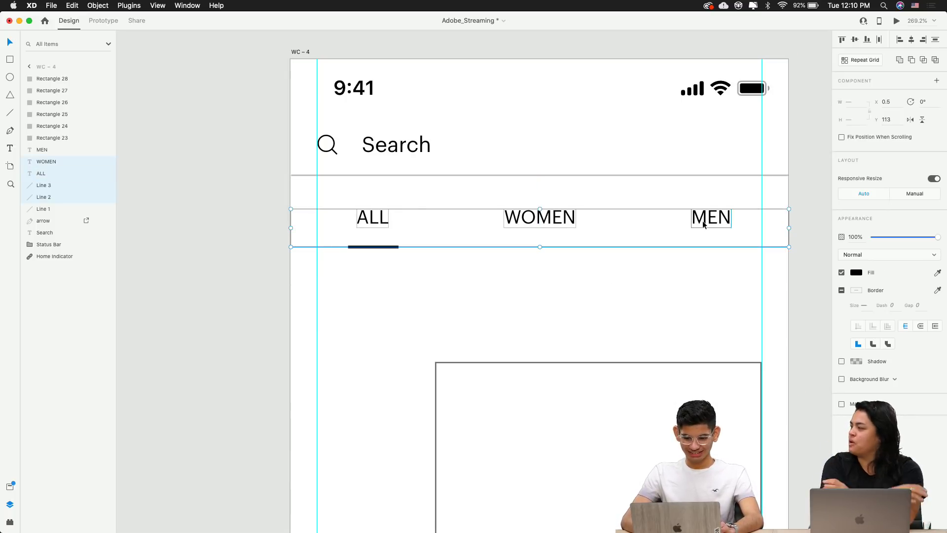
key(Up)
key(Up)
key(Up)
key(Up)
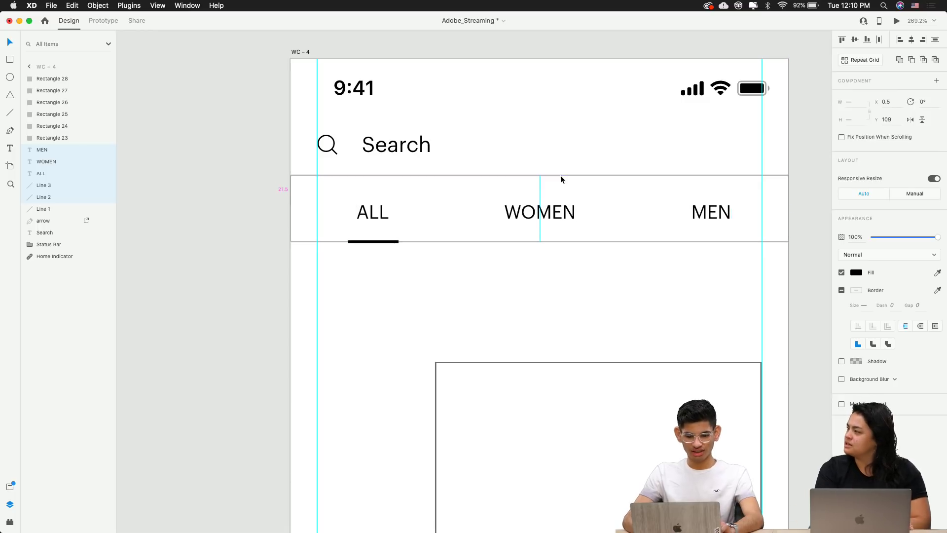
click(640, 274)
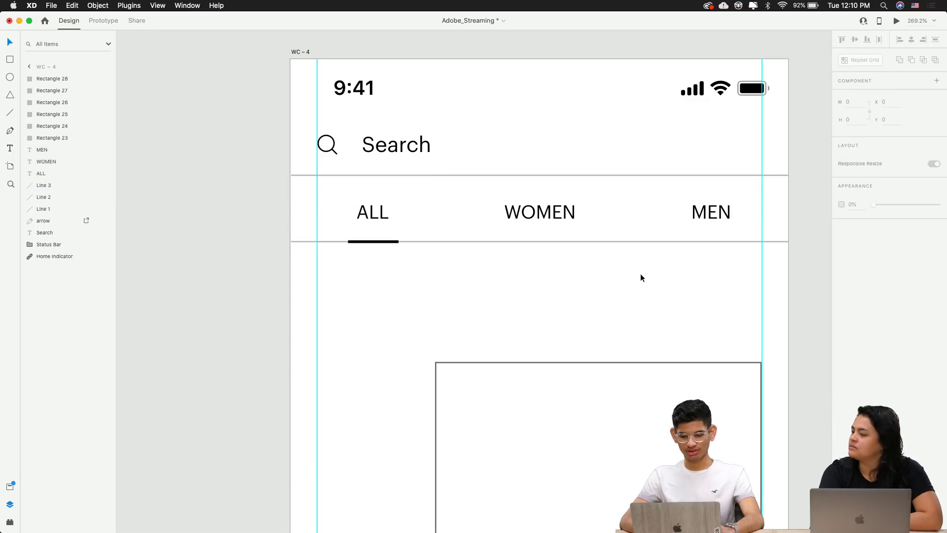
scroll(640, 275, down, 3)
Widen the ALL underline to 60 and shift it to X 32.5, centred under the word
scroll(409, 264, down, 1)
scroll(386, 264, up, 5)
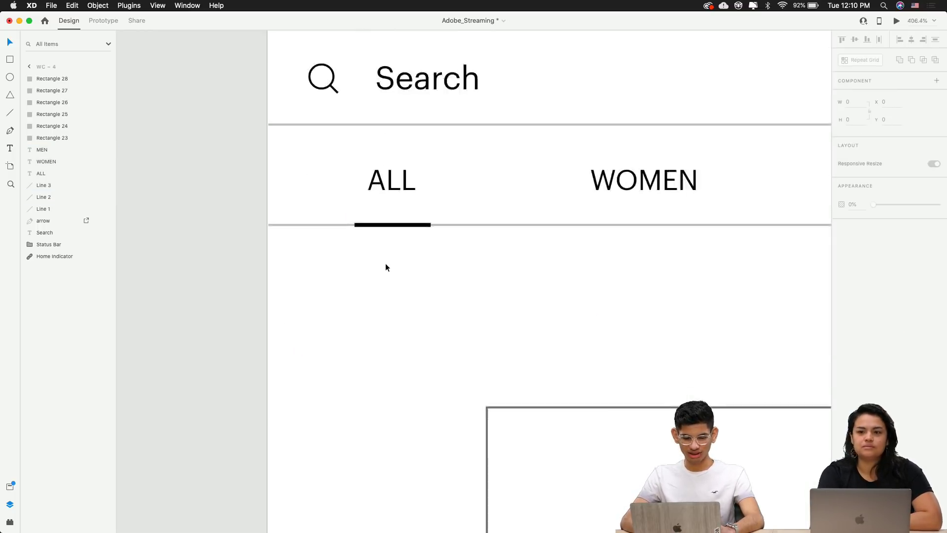
click(383, 225)
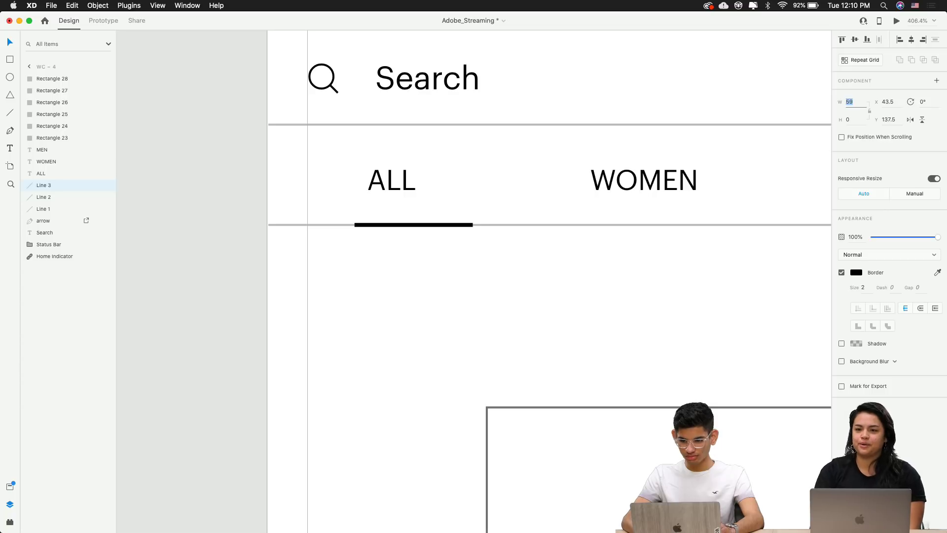
click(488, 228)
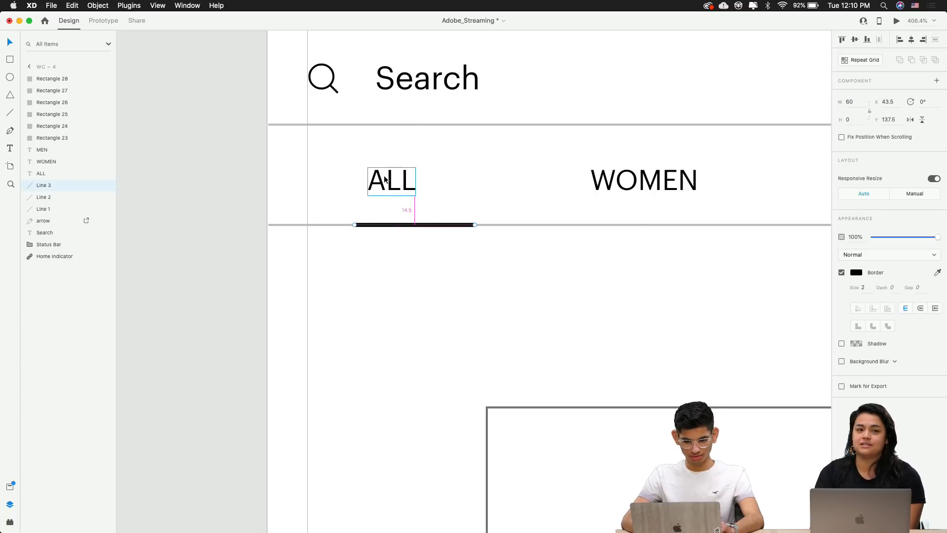
key(shift+Left)
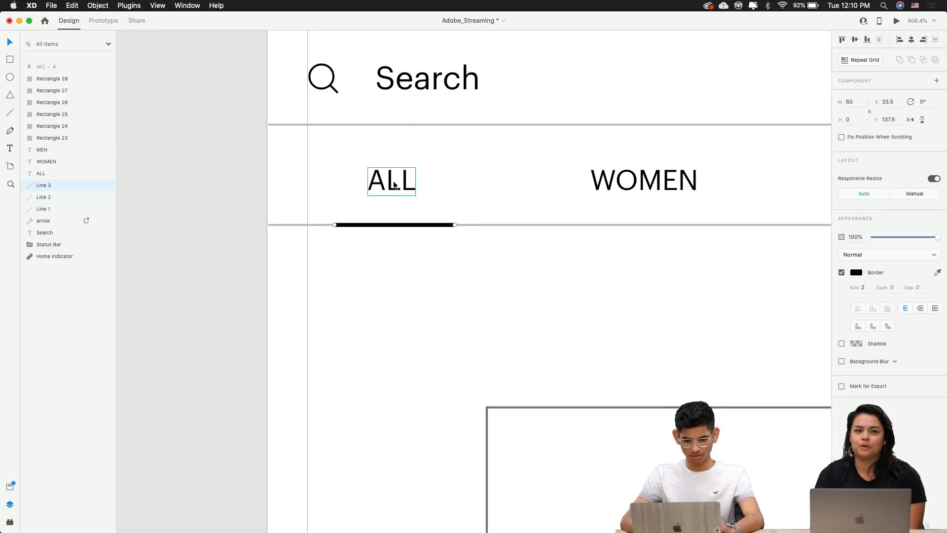
click(446, 320)
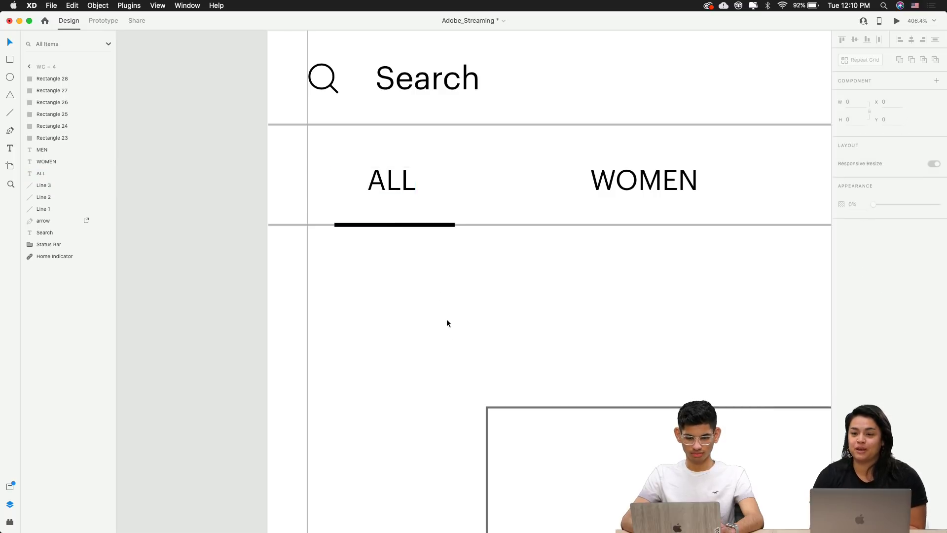
scroll(393, 225, up, 5)
click(392, 225)
key(Left)
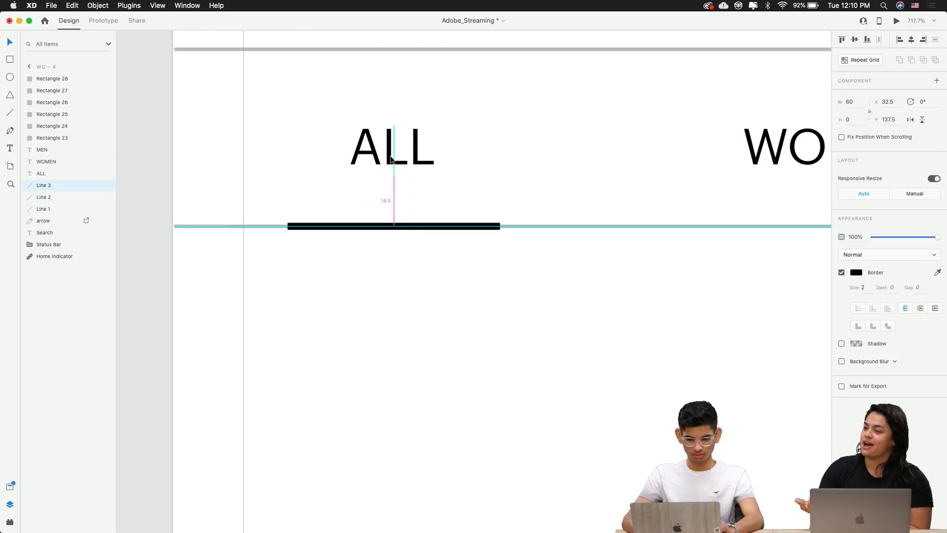
click(430, 287)
scroll(431, 301, down, 5)
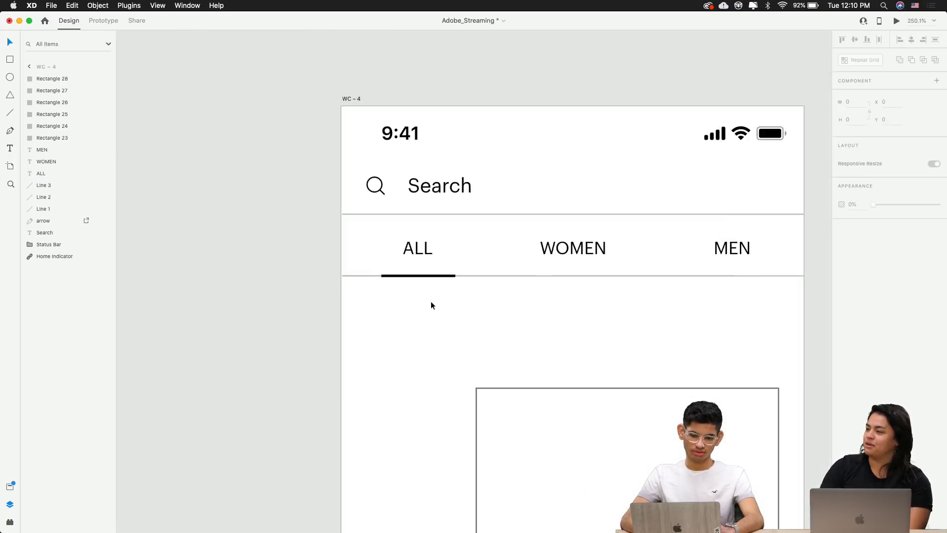
drag(431, 301, 448, 217)
scroll(368, 269, down, 3)
click(485, 175)
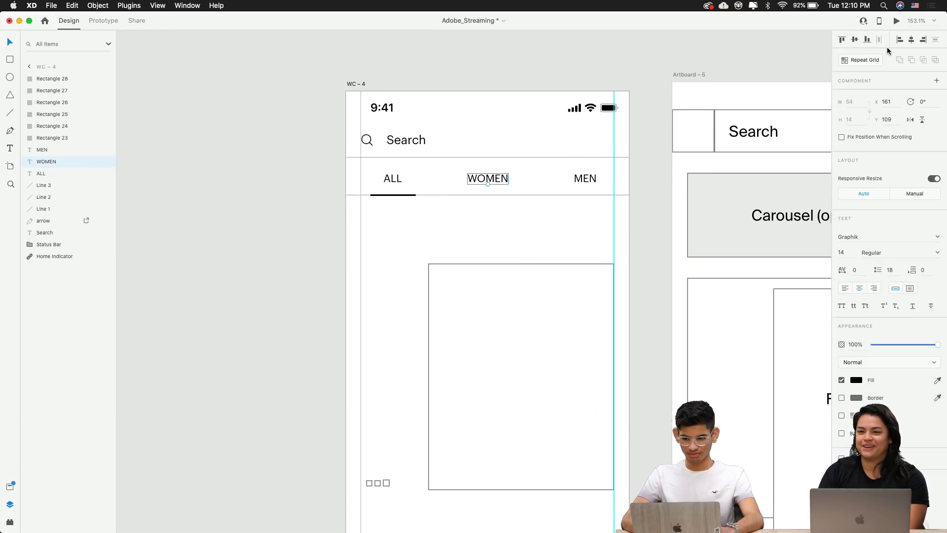
click(492, 205)
scroll(491, 206, down, 3)
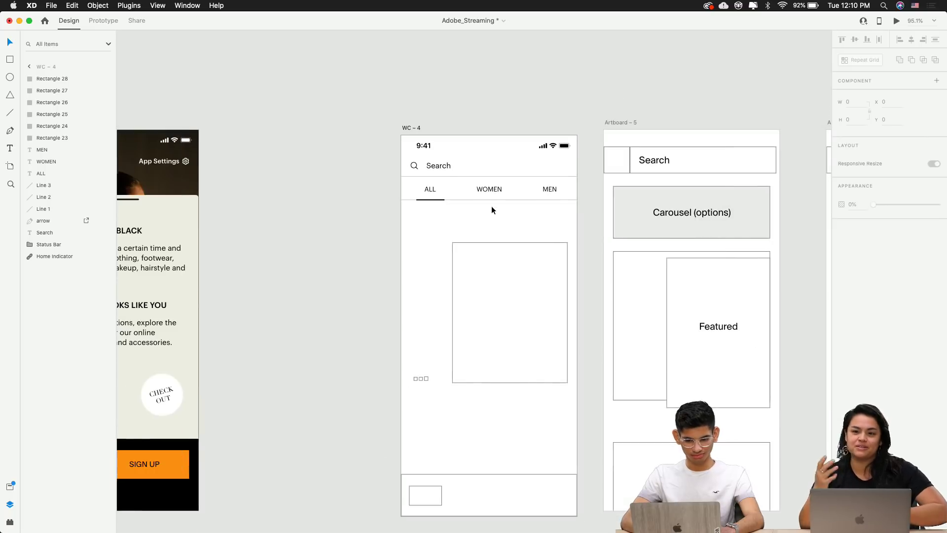
scroll(428, 140, up, 5)
click(377, 143)
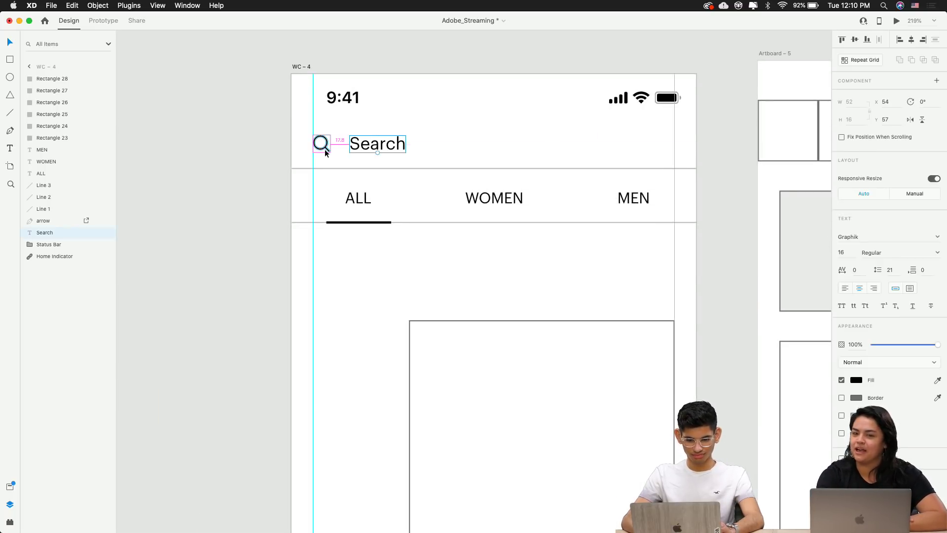
click(383, 302)
scroll(383, 301, down, 3)
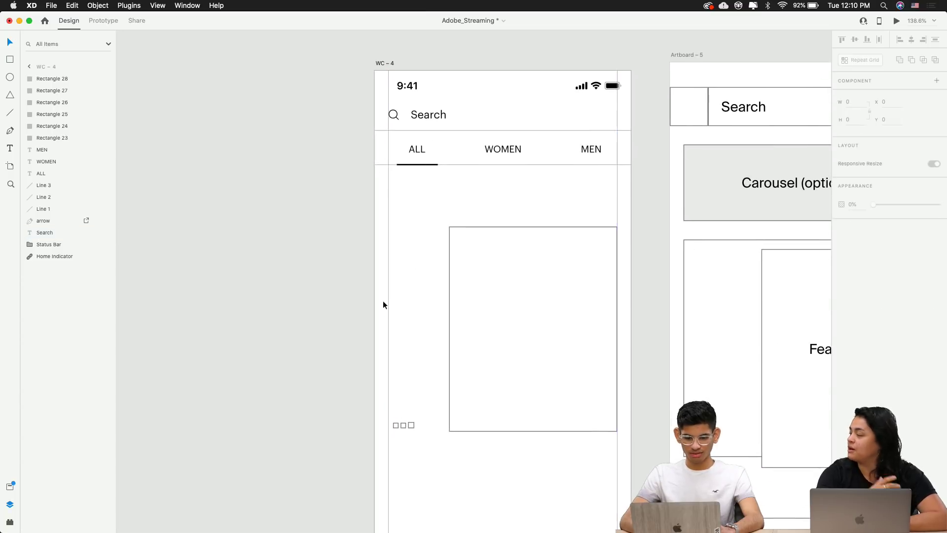
scroll(494, 386, down, 3)
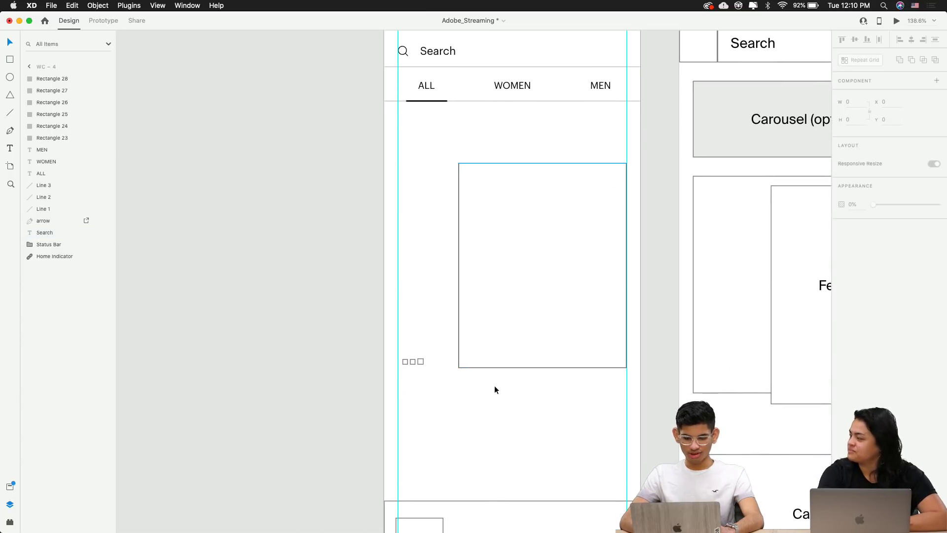
Raise the product card rectangle from Y 228 to Y 188, below the tab row
click(489, 280)
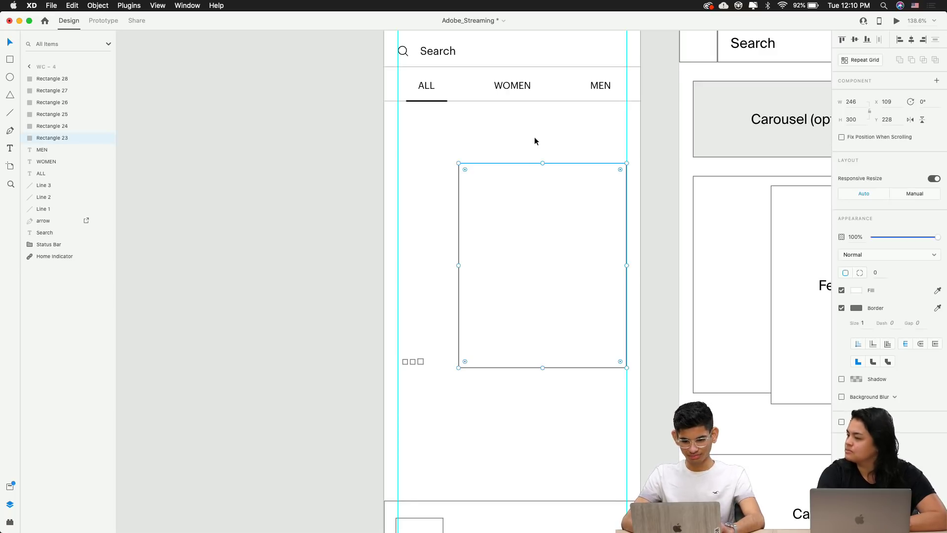
key(alt)
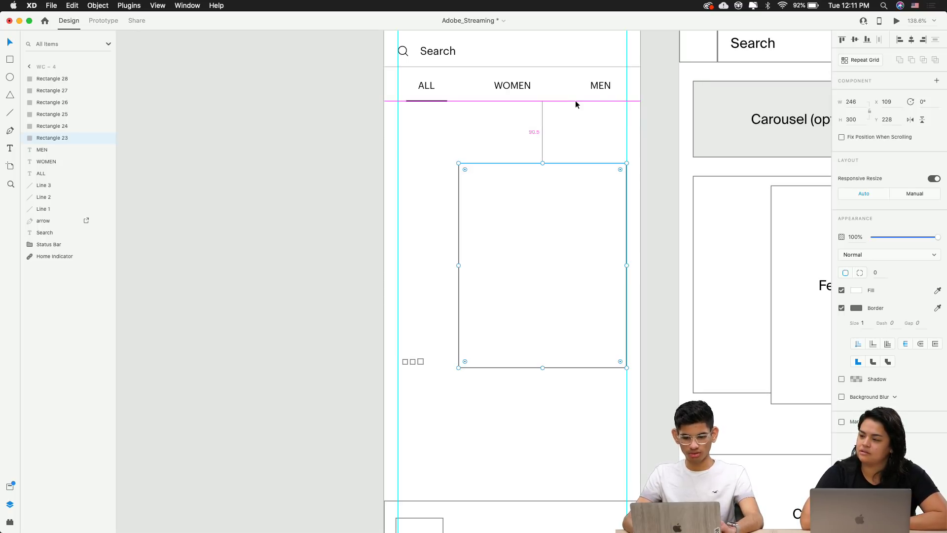
key(shift+Up)
key(shift+Up)
key(shift+Up)
key(shift+Up)
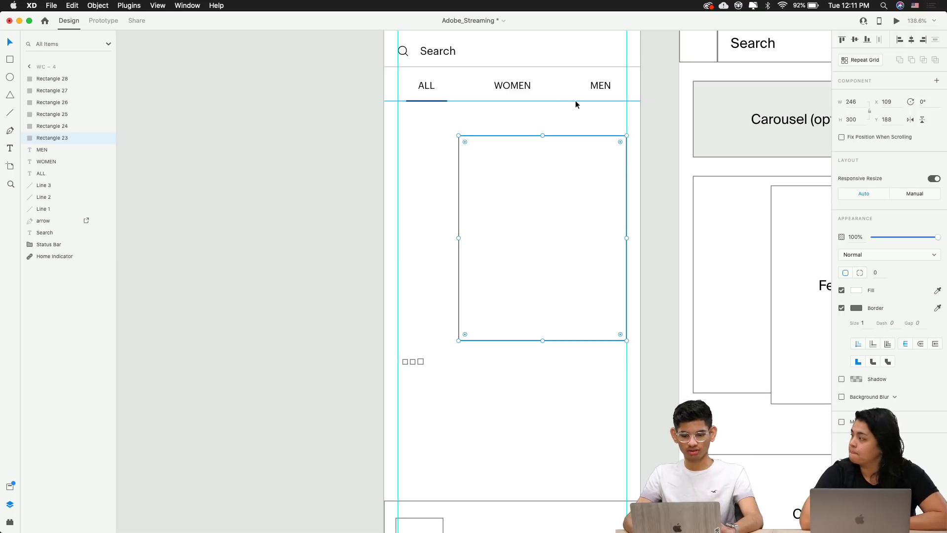
key(alt)
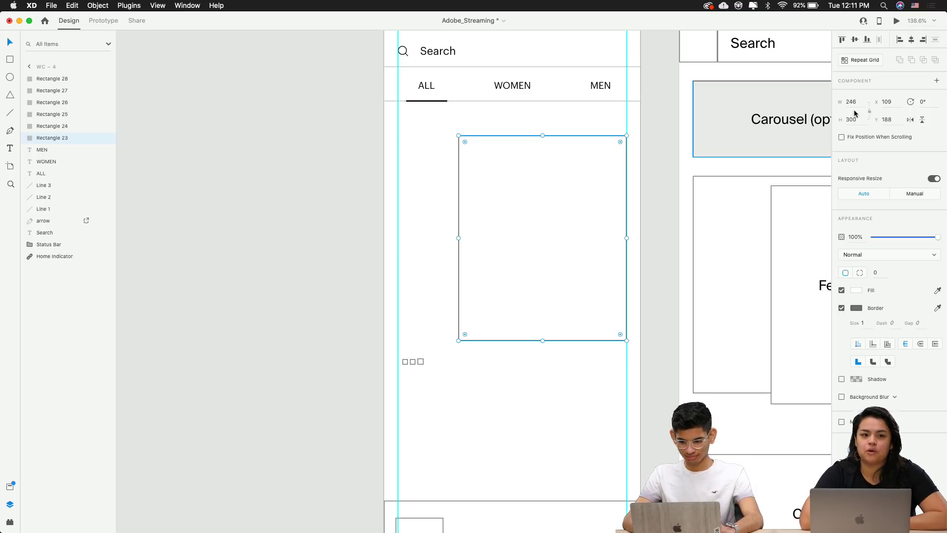
click(851, 102)
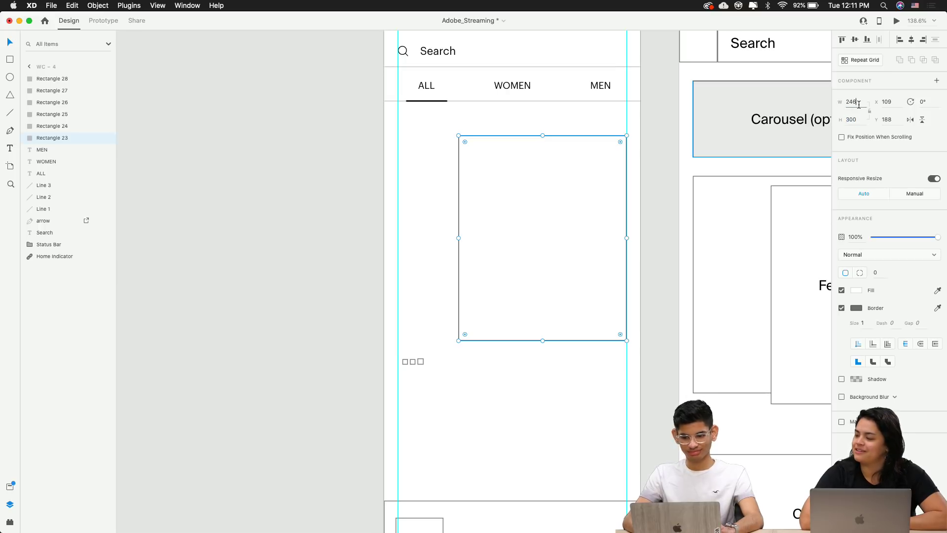
click(485, 433)
Shrink the rightmost pagination square and round the middle square into a circle
scroll(442, 365, up, 5)
click(366, 351)
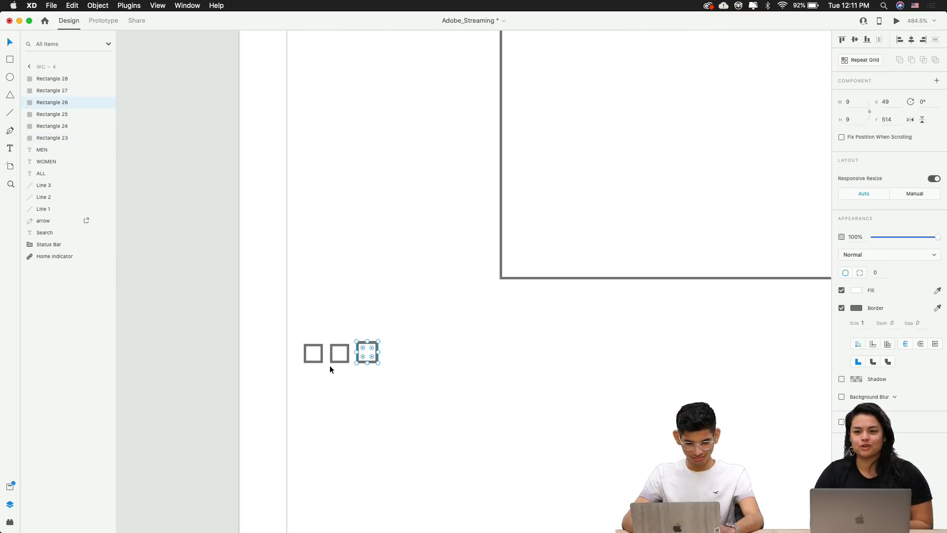
scroll(330, 366, up, 5)
mouse_move(517, 269)
mouse_down()
mouse_move(491, 293)
mouse_move(507, 278)
mouse_up()
click(403, 309)
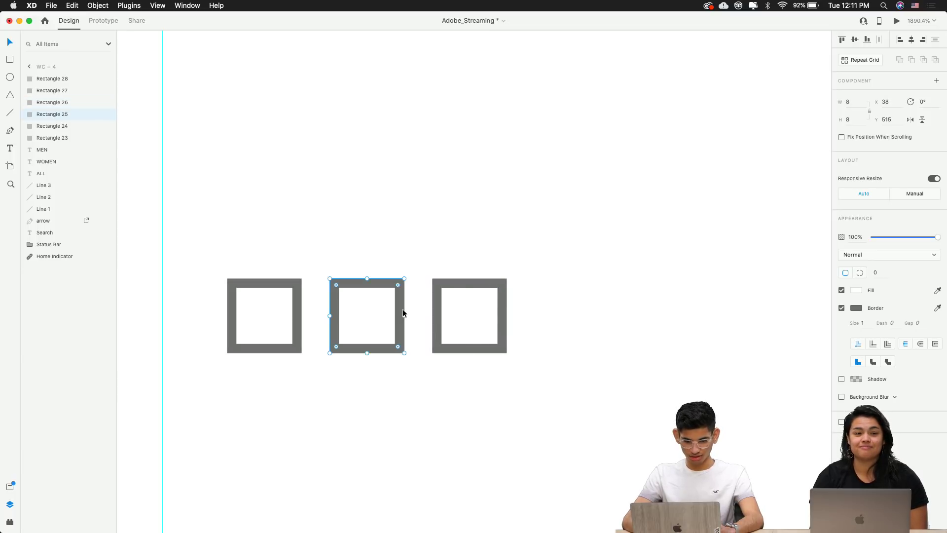
click(294, 312)
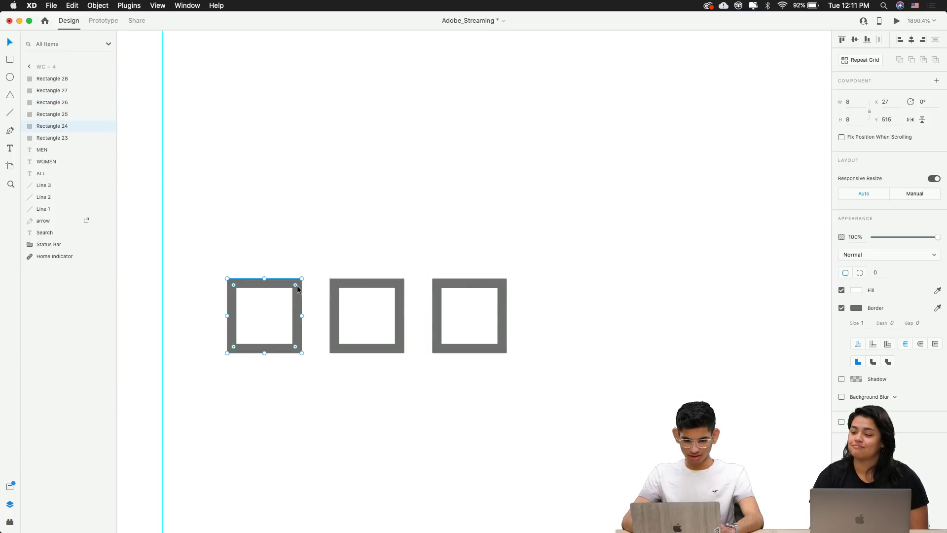
mouse_move(298, 289)
mouse_down()
mouse_move(275, 296)
mouse_move(297, 290)
mouse_up()
click(337, 311)
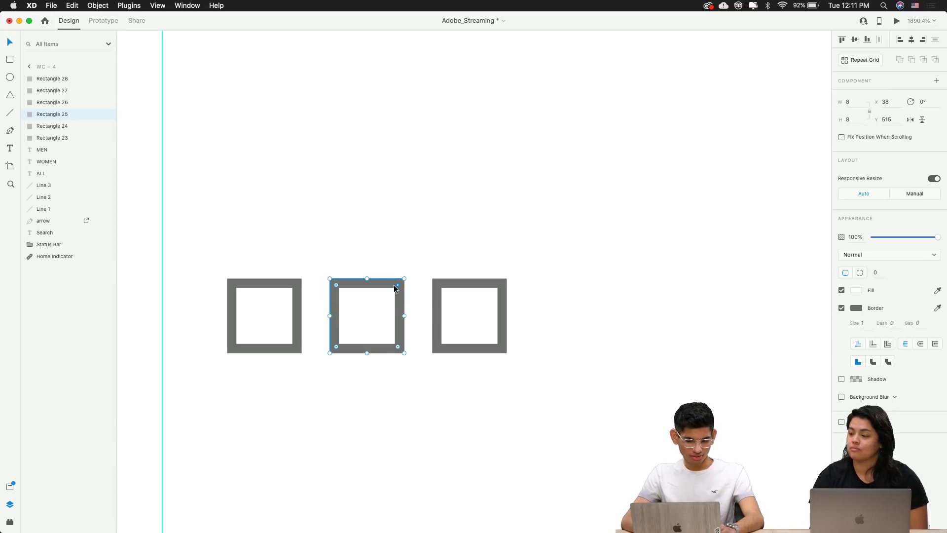
drag(395, 289, 235, 306)
click(296, 289)
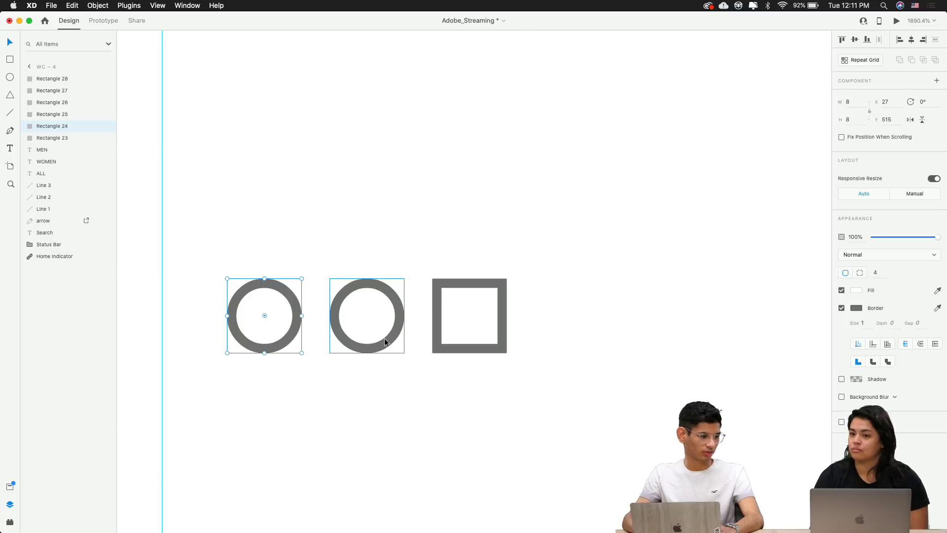
Round the right pagination square into a circle and shrink it slightly
click(504, 286)
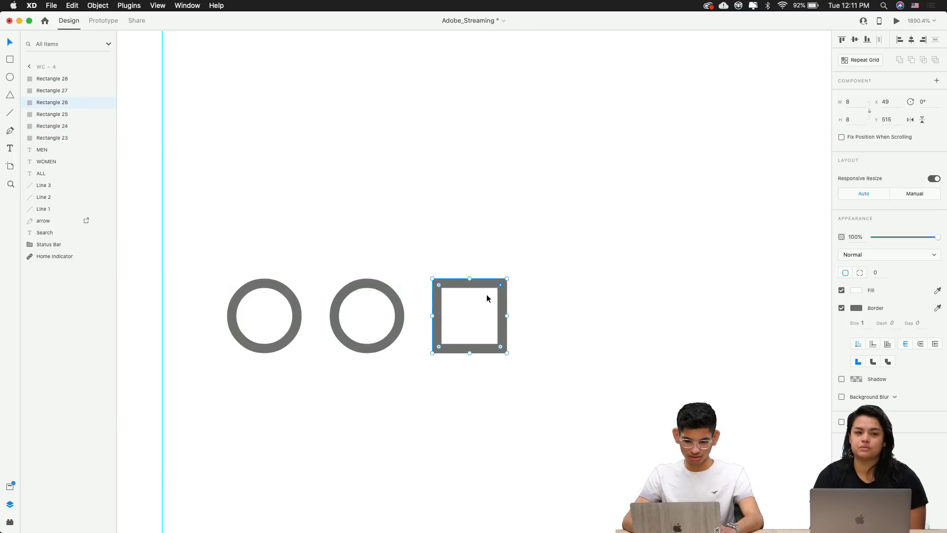
drag(500, 285, 413, 336)
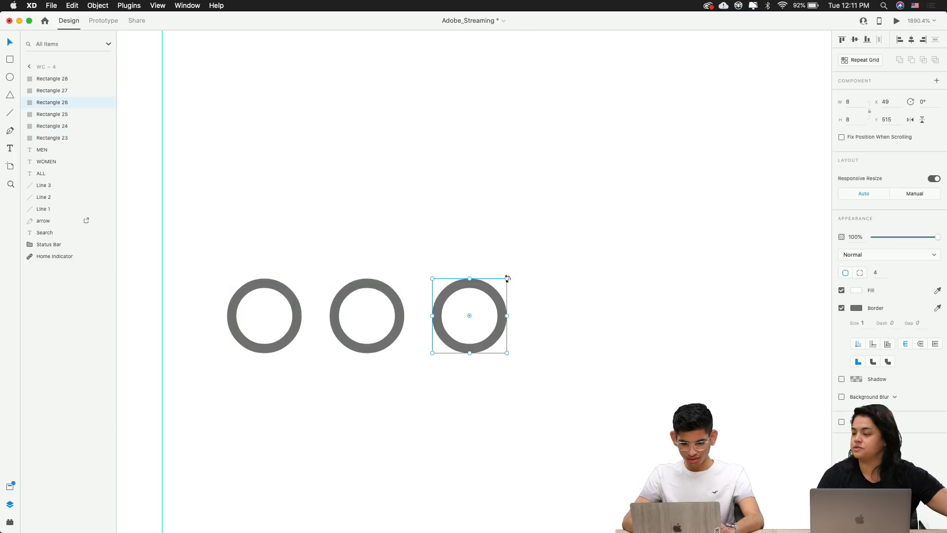
drag(507, 279, 488, 297)
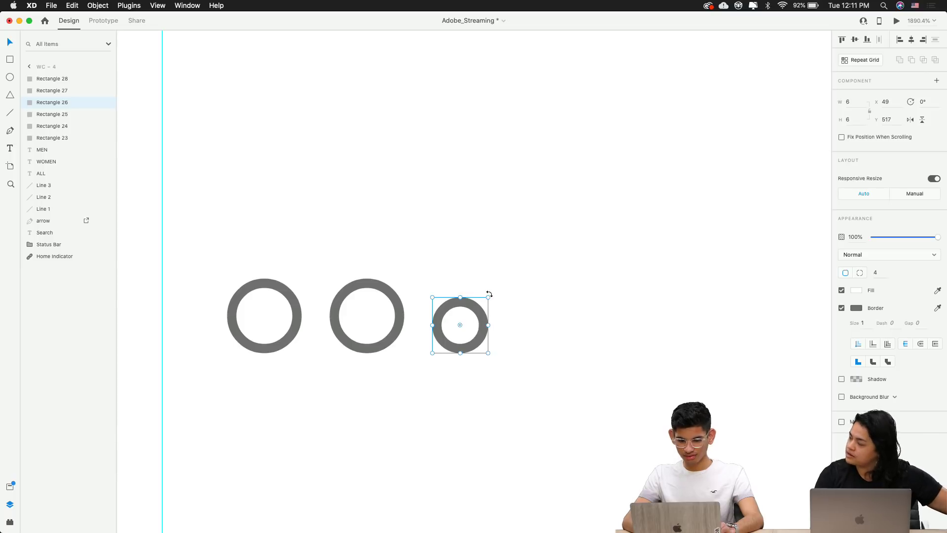
Shrink the middle and left circles, bringing the middle one down to about 5 units
click(410, 298)
click(395, 301)
drag(405, 278, 386, 295)
click(292, 297)
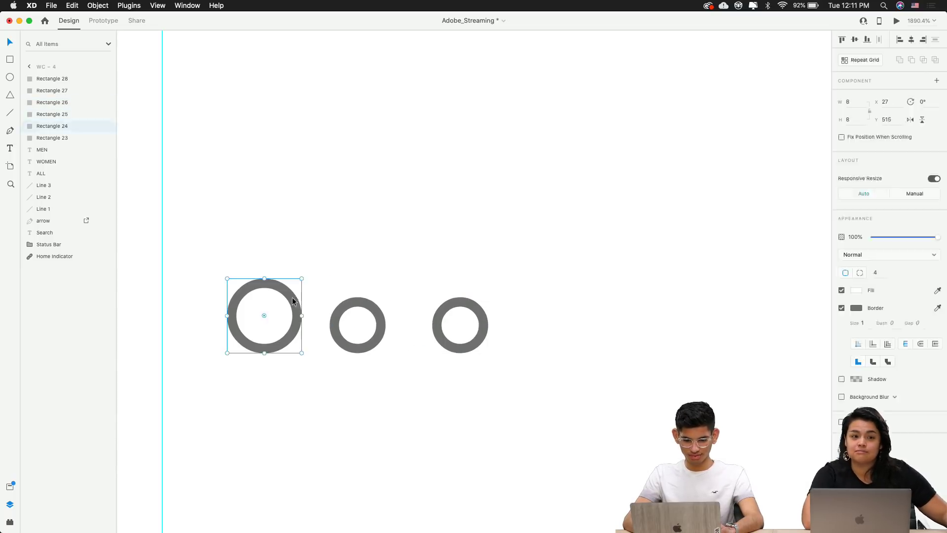
drag(302, 279, 273, 307)
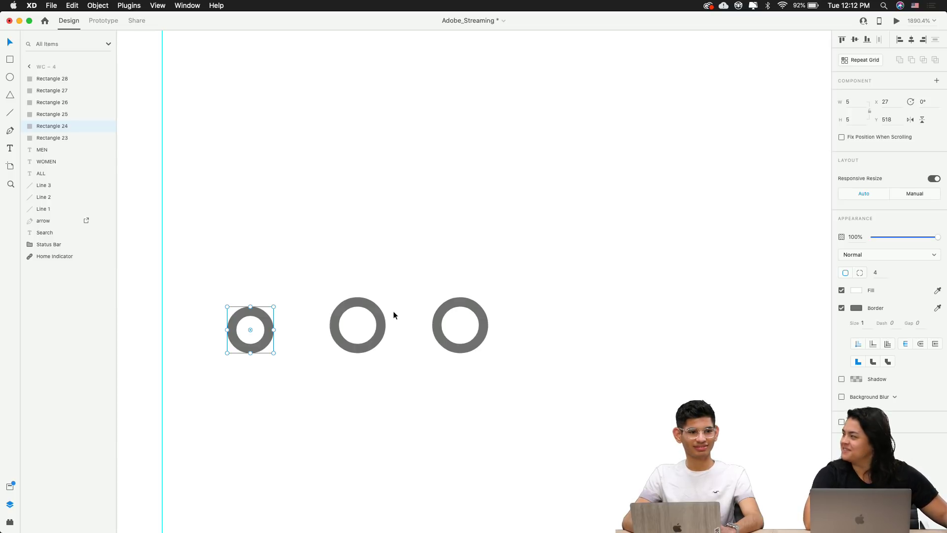
click(383, 322)
mouse_move(386, 297)
mouse_down()
mouse_move(369, 309)
mouse_move(376, 303)
mouse_up()
scroll(504, 266, down, 5)
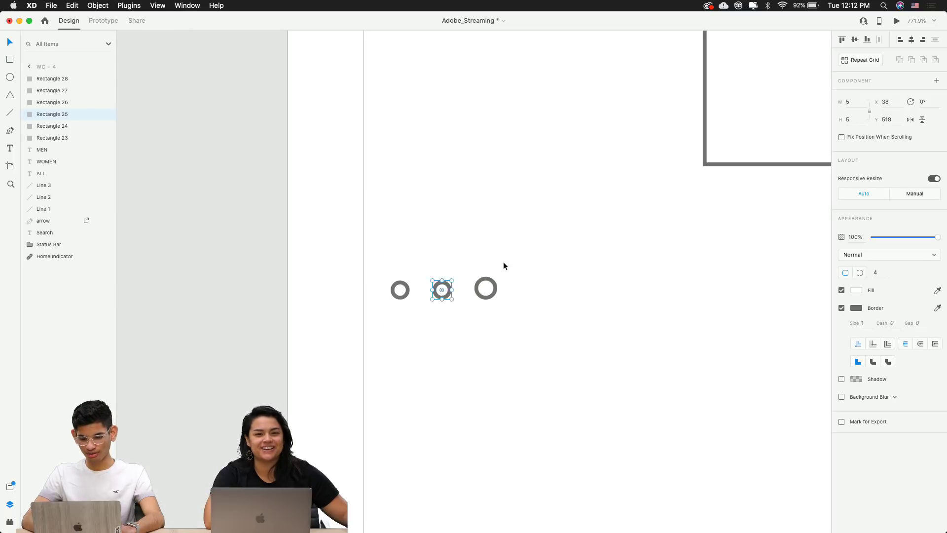
Zoom in on the dots and resize the right pagination circle to 5 × 5
scroll(503, 266, down, 10)
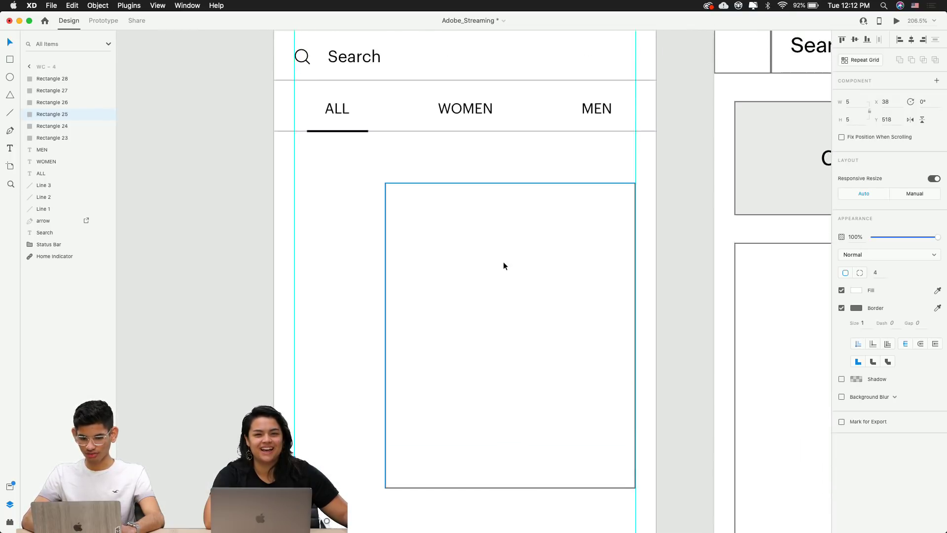
scroll(503, 265, down, 3)
scroll(466, 183, up, 6)
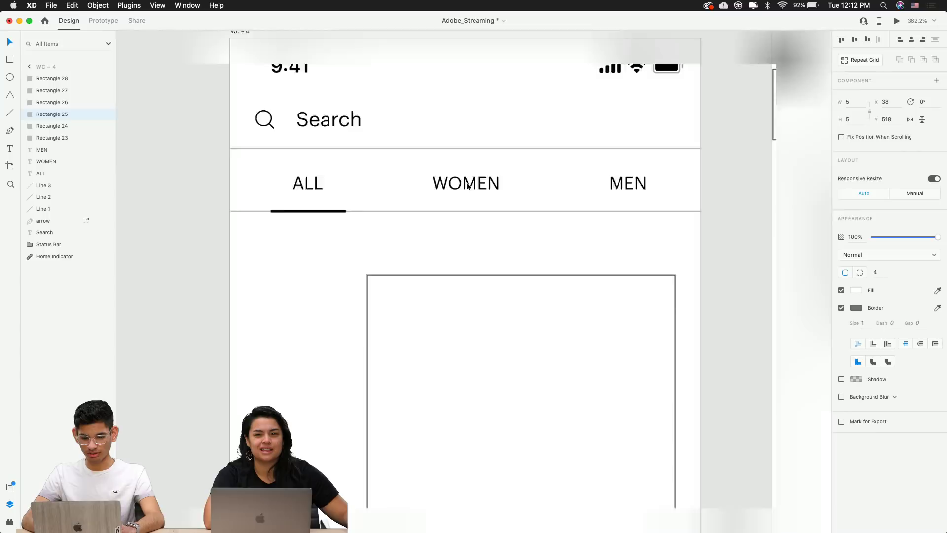
scroll(466, 185, down, 3)
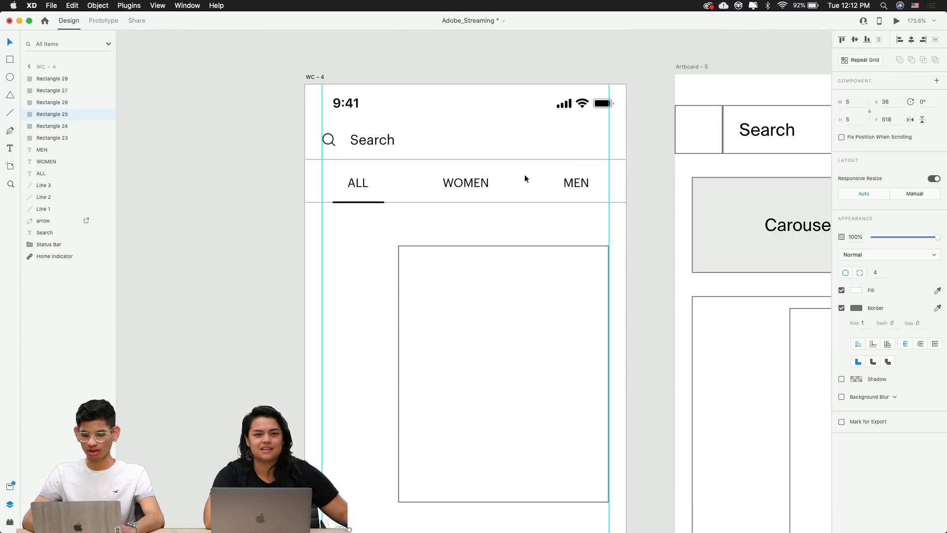
scroll(412, 186, down, 3)
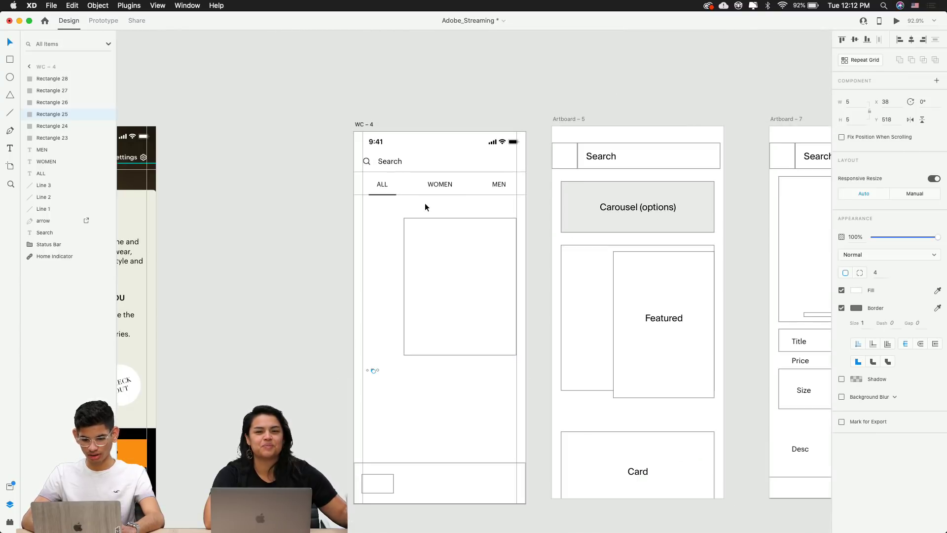
scroll(425, 205, up, 5)
scroll(425, 202, down, 8)
scroll(326, 380, left, 2)
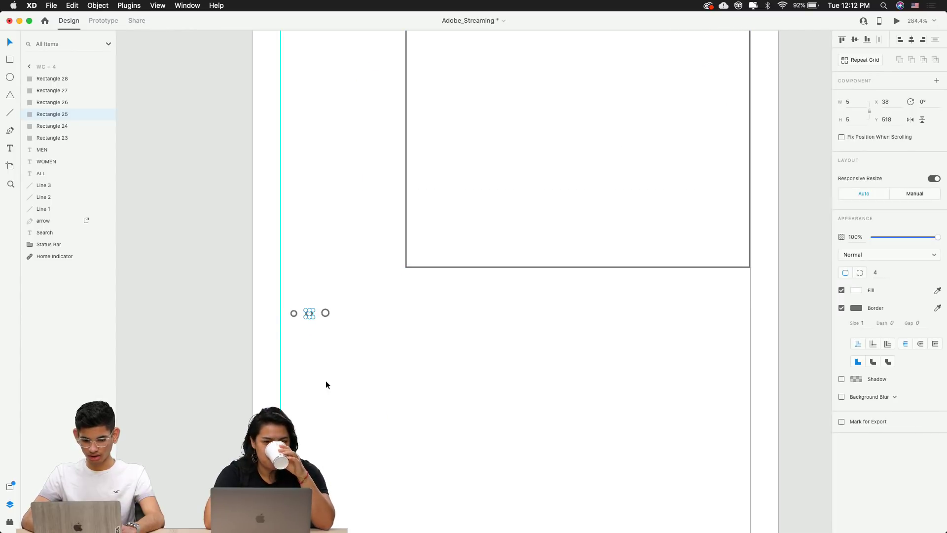
scroll(291, 328, up, 10)
click(521, 254)
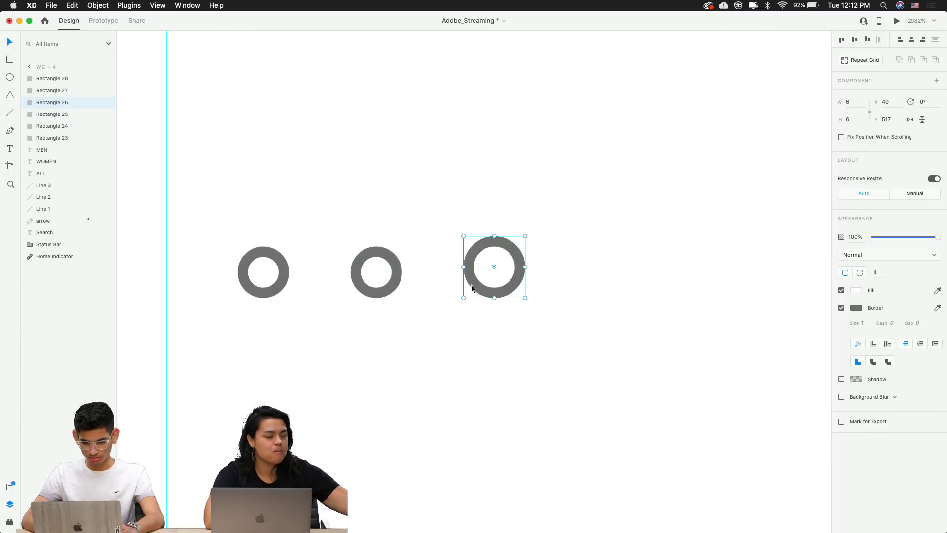
drag(525, 236, 515, 246)
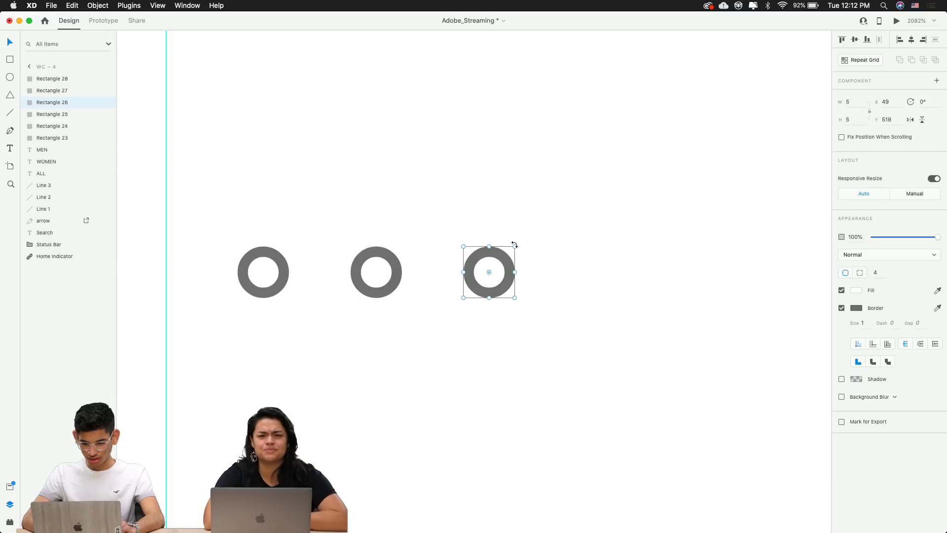
Marquee-select all three 5 × 5 pagination circles, aligned in a row at Y 483
scroll(436, 285, down, 5)
drag(498, 303, 359, 171)
click(397, 204)
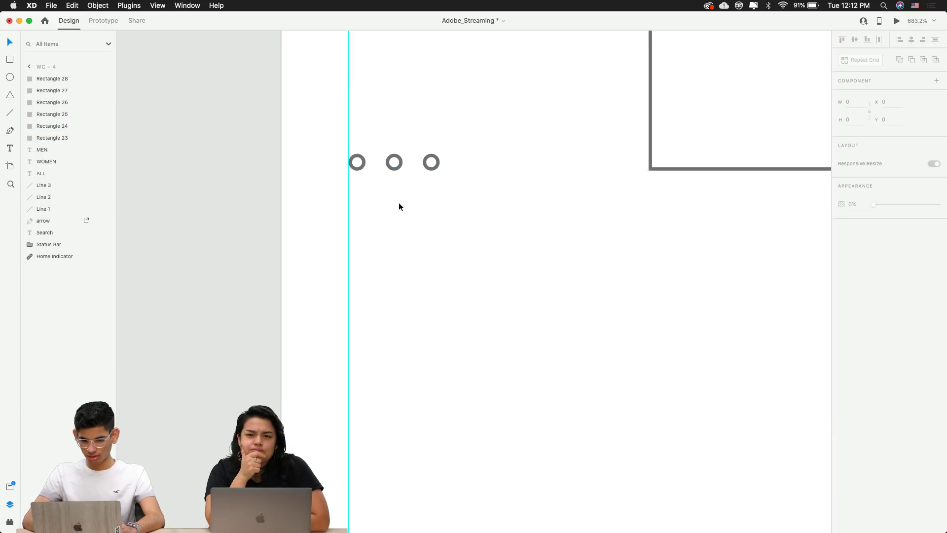
scroll(403, 209, up, 1)
scroll(388, 169, up, 5)
click(398, 174)
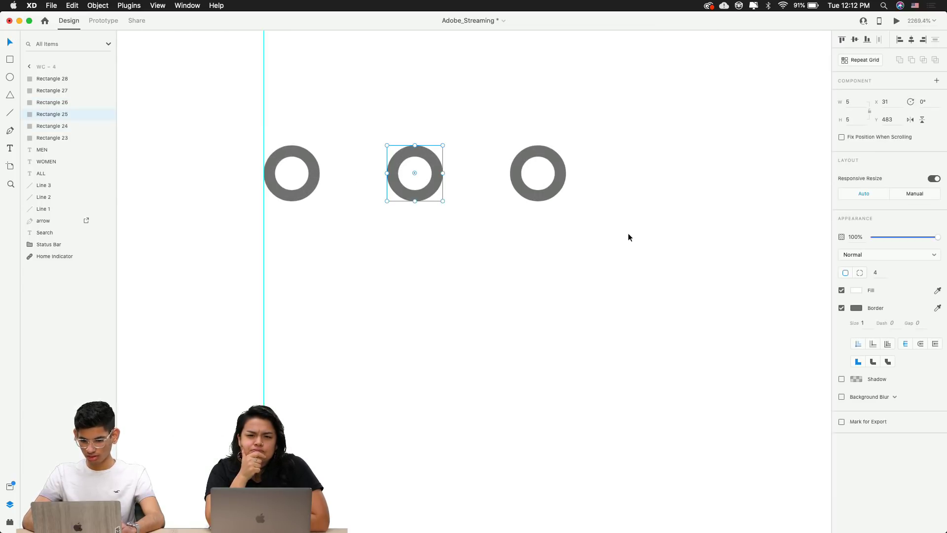
scroll(666, 271, down, 2)
drag(667, 271, 392, 211)
Fill the left pagination dot with black
click(842, 308)
click(841, 308)
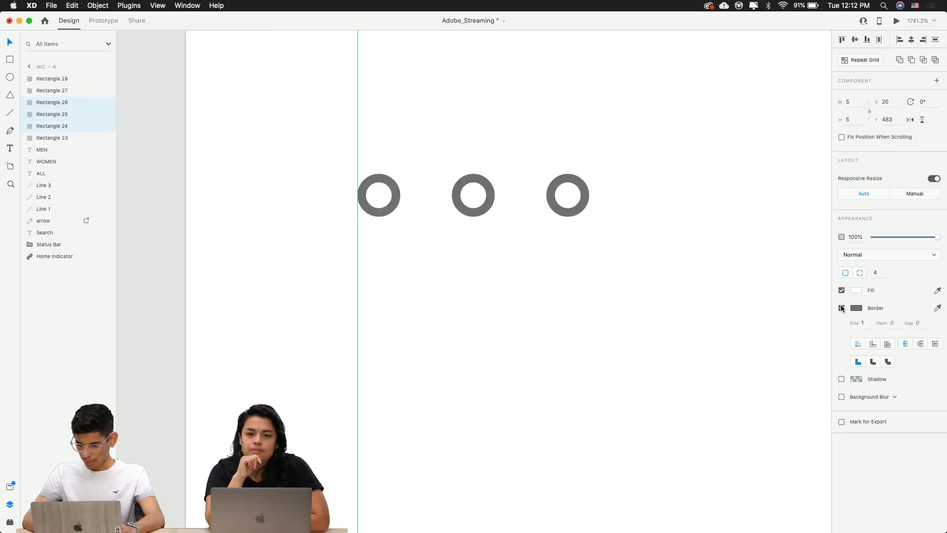
click(590, 297)
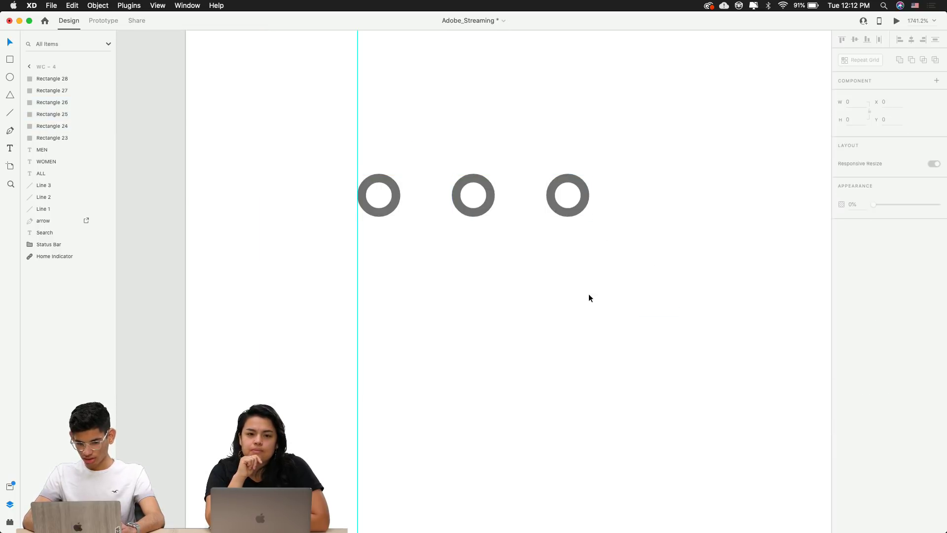
click(396, 209)
click(856, 290)
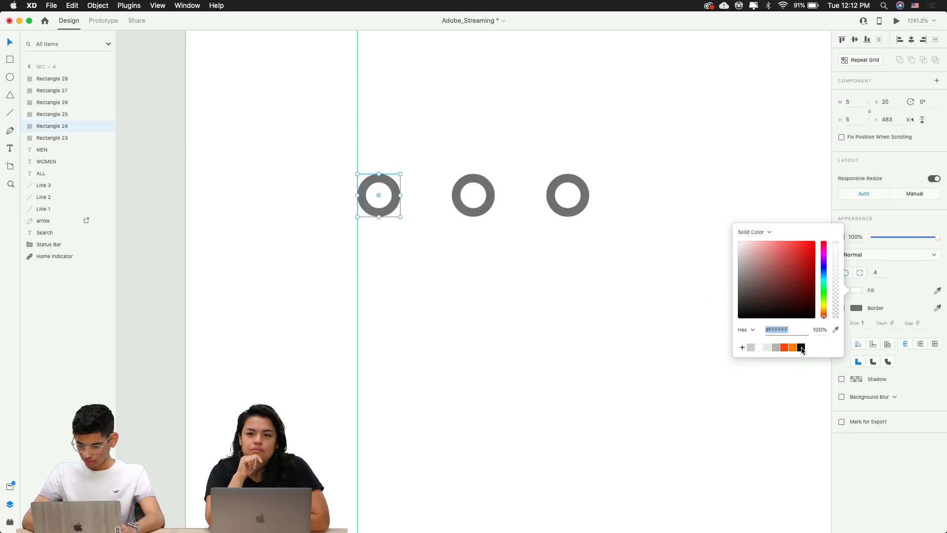
click(801, 348)
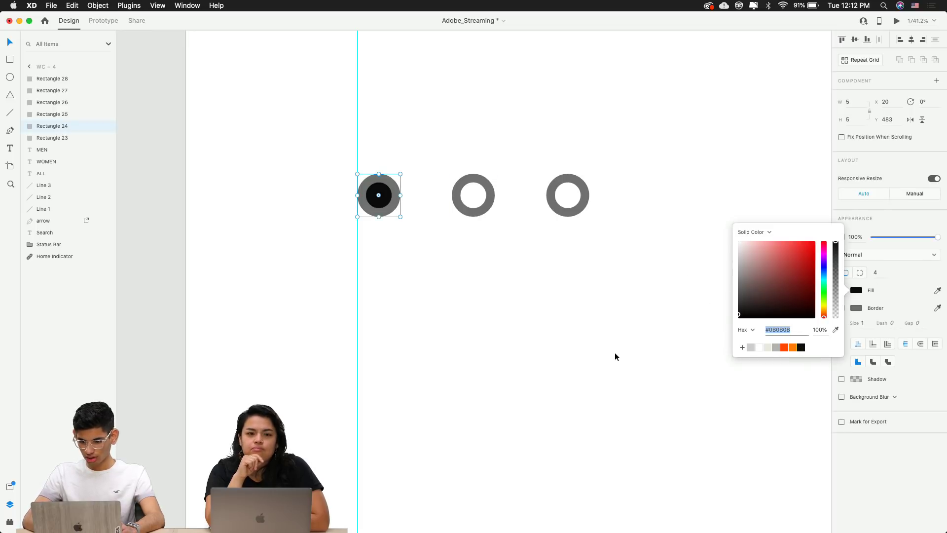
click(614, 352)
Make the borders of the middle and right rings black
click(484, 211)
shift+click(573, 211)
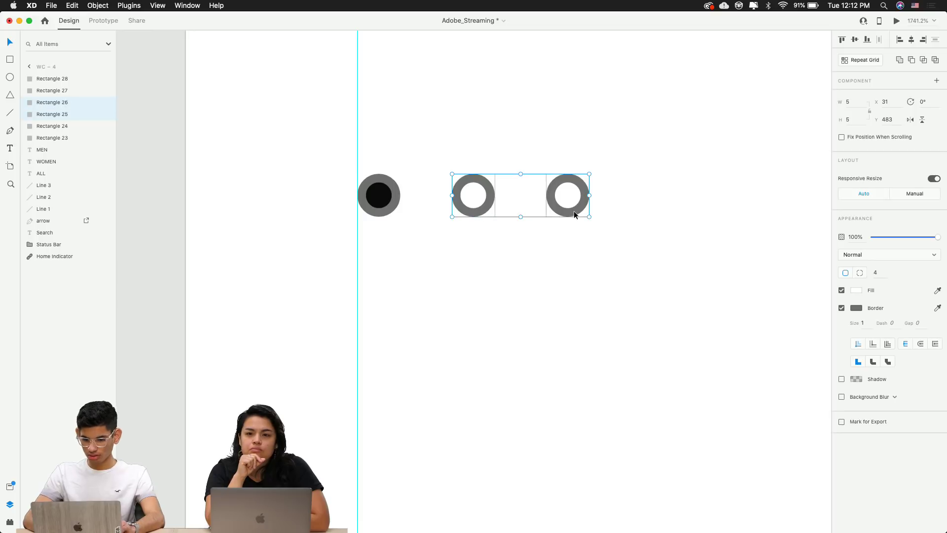
click(858, 308)
click(802, 362)
click(453, 266)
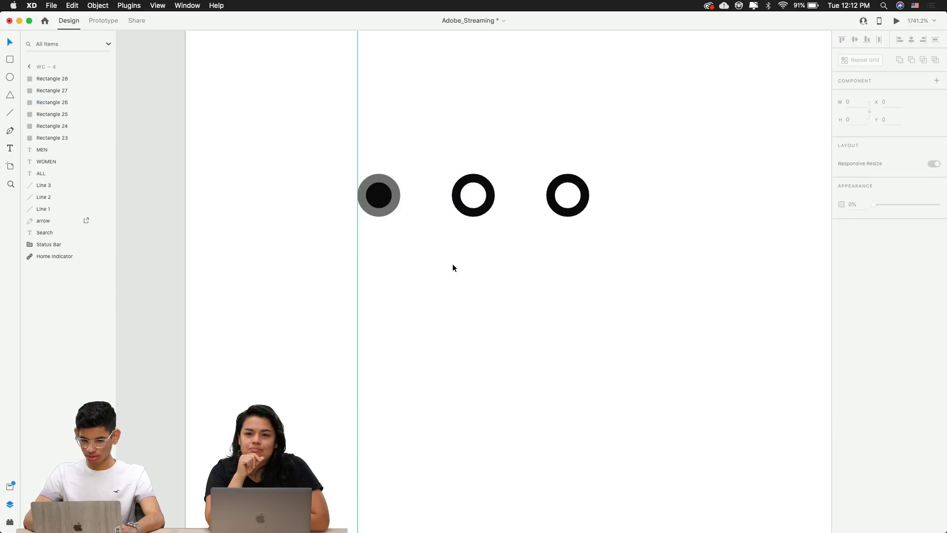
Make the left dot's border black as well
click(374, 214)
click(856, 307)
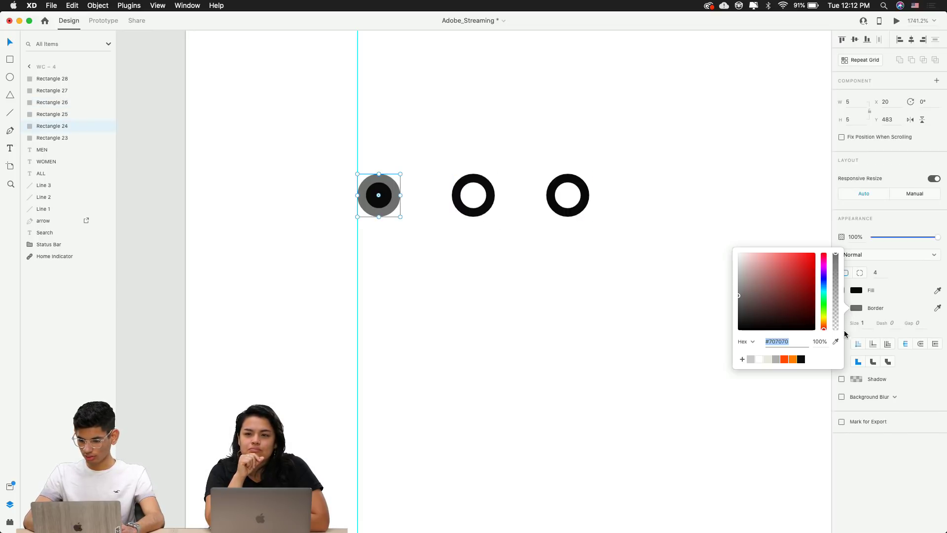
click(801, 360)
click(505, 363)
scroll(504, 362, down, 5)
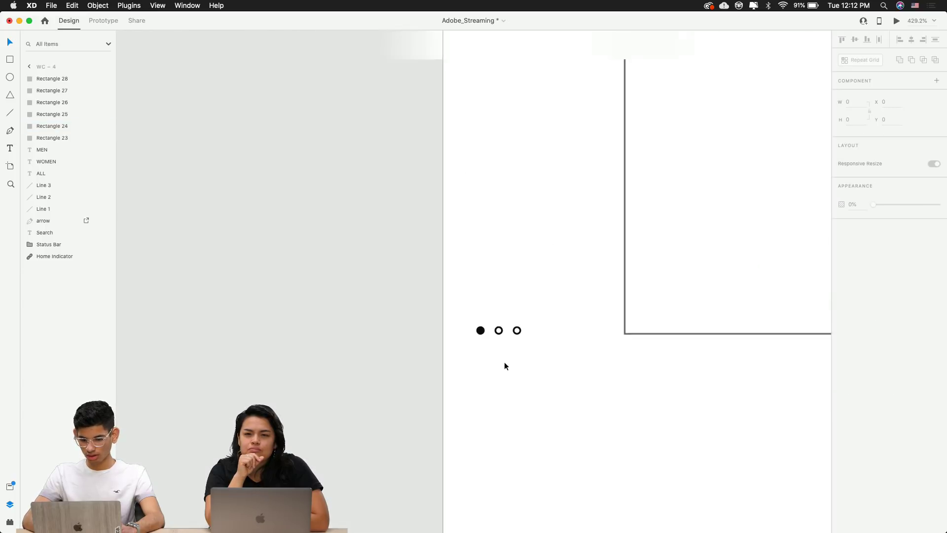
scroll(504, 362, down, 5)
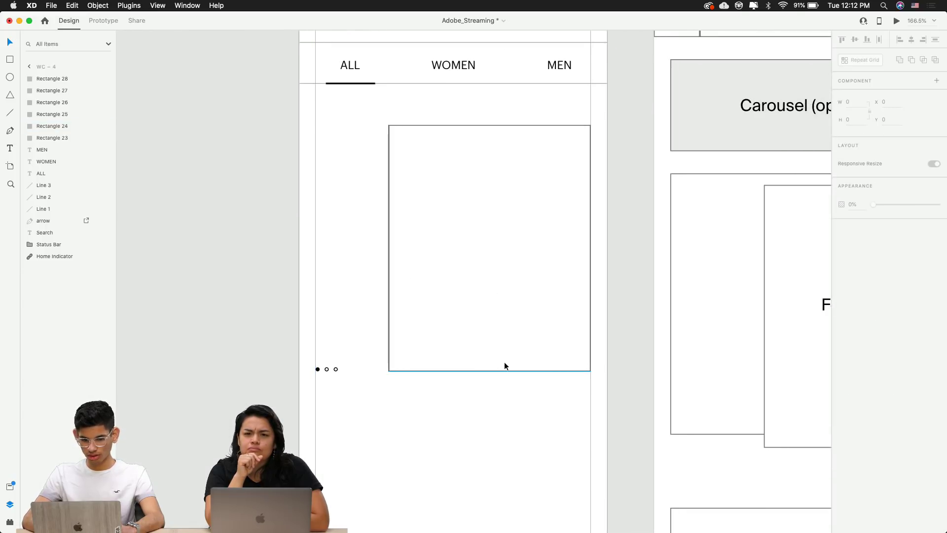
scroll(376, 311, up, 3)
scroll(376, 311, down, 3)
scroll(333, 367, up, 5)
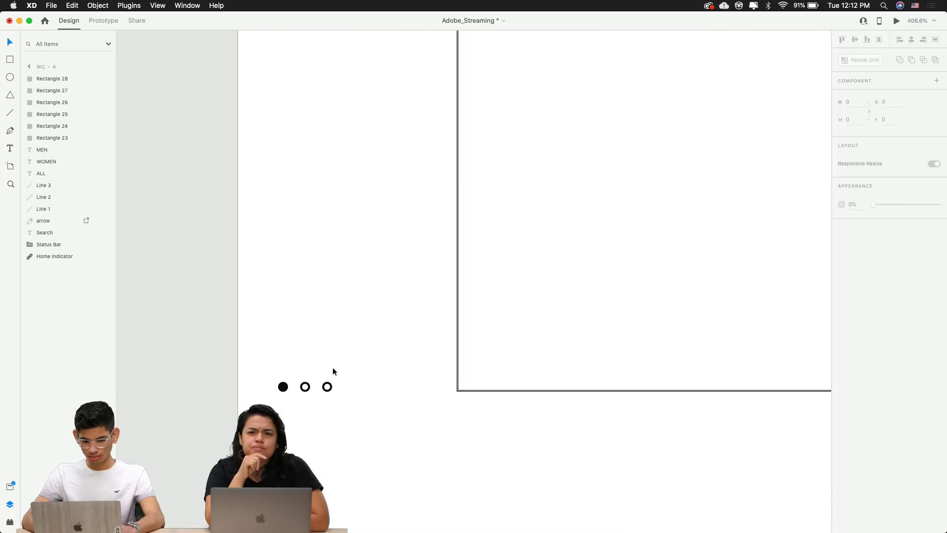
scroll(317, 389, up, 7)
Set the corner radius of all three pagination dots to 0, turning them into squares
click(255, 389)
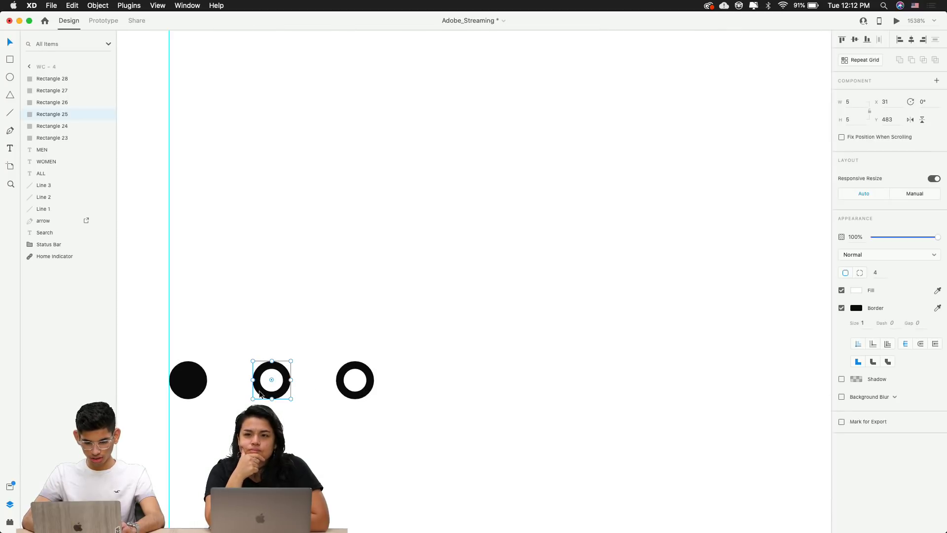
shift+click(205, 392)
shift+click(345, 390)
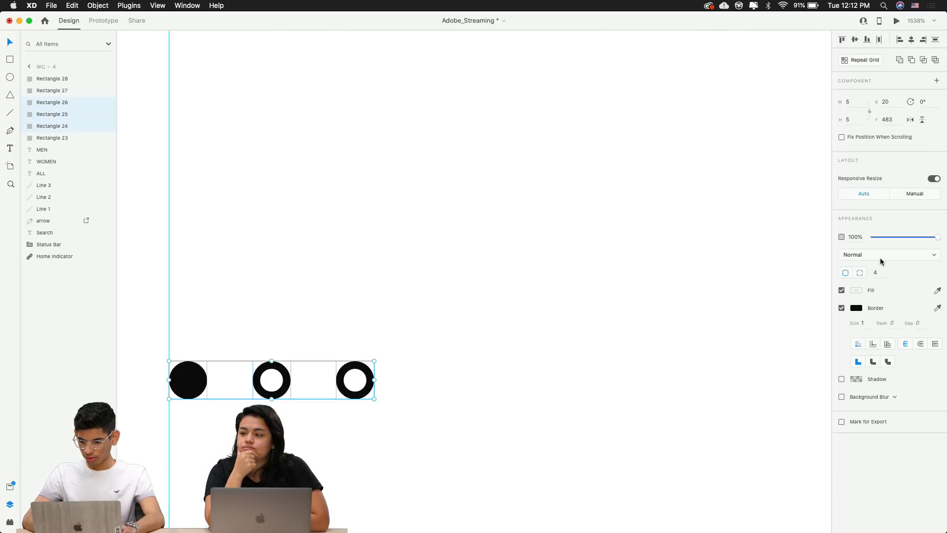
click(876, 272)
text(0)
key(Return)
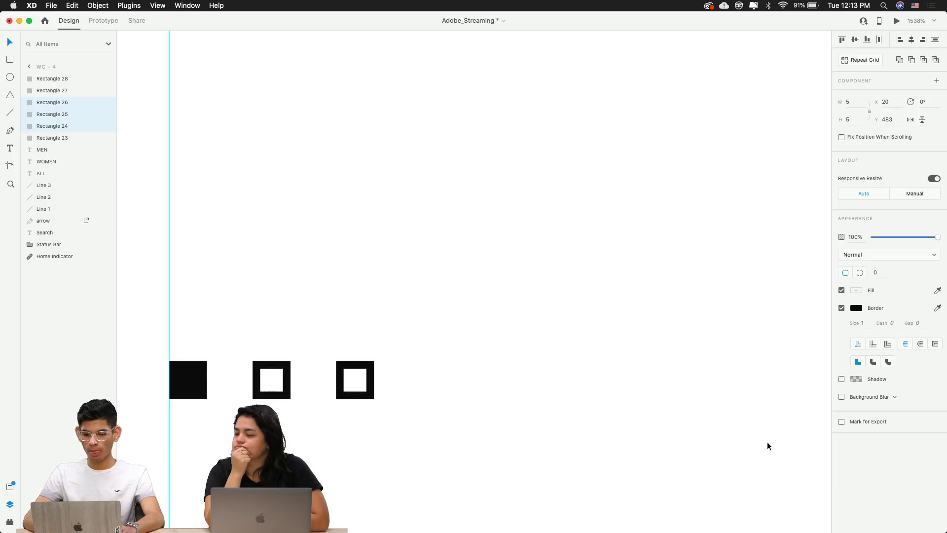
click(733, 464)
scroll(733, 464, down, 3)
scroll(732, 465, right, 4)
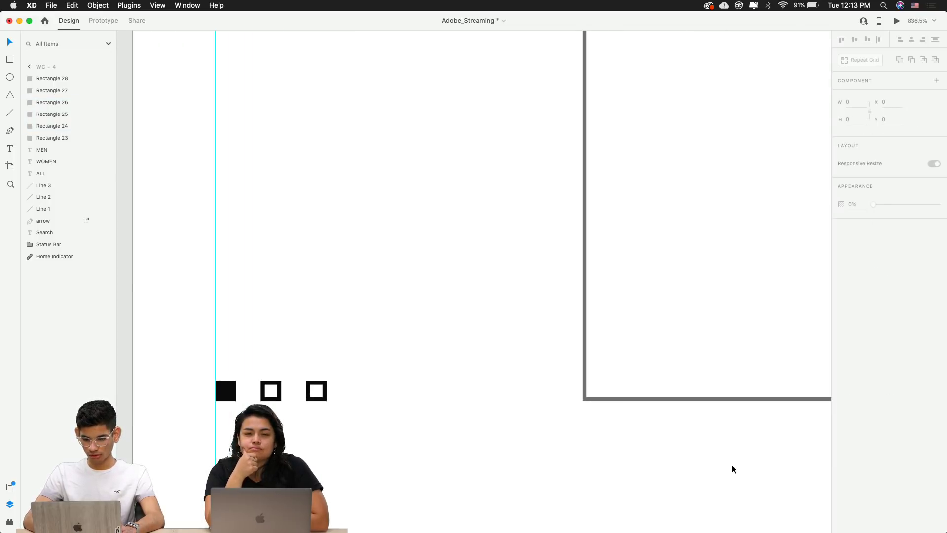
scroll(732, 465, right, 4)
scroll(732, 465, down, 5)
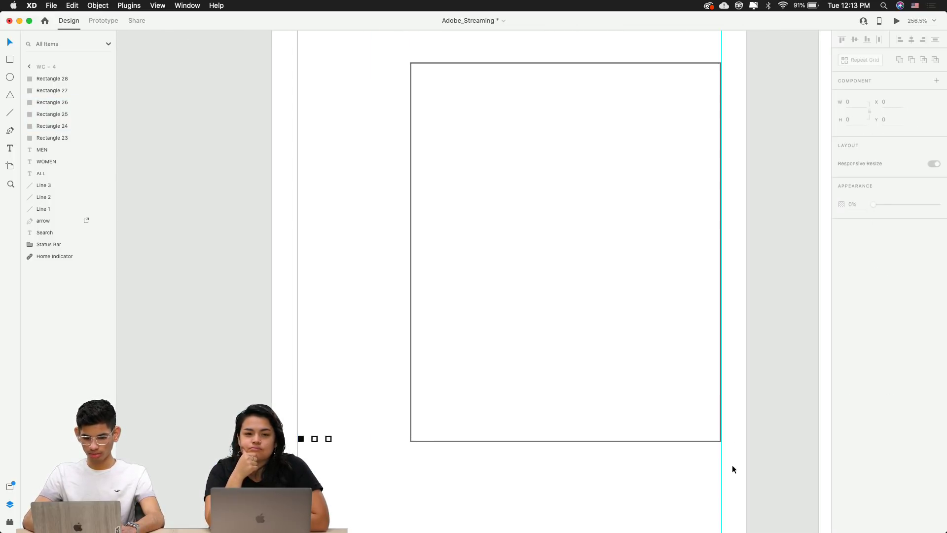
scroll(732, 465, down, 2)
scroll(658, 434, right, 3)
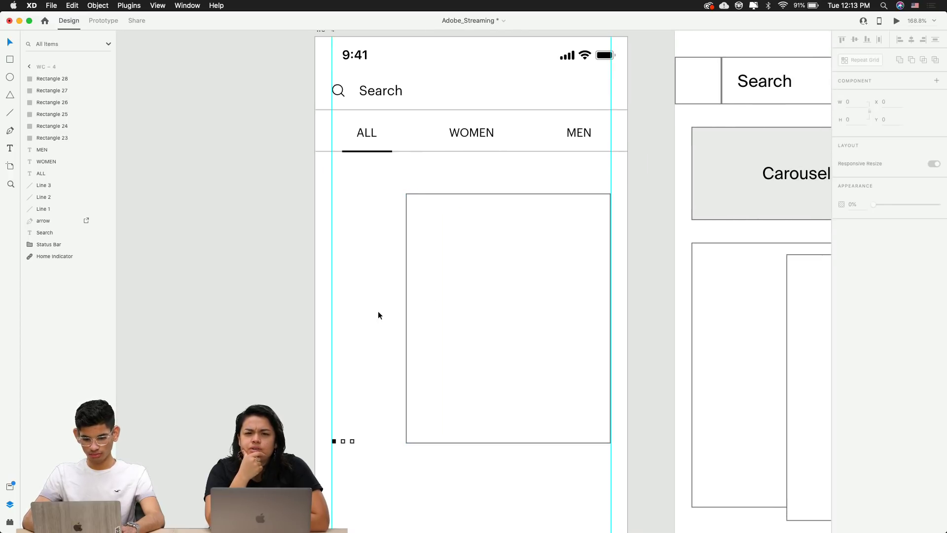
Select the WC-4 product card rectangle
click(494, 324)
click(377, 414)
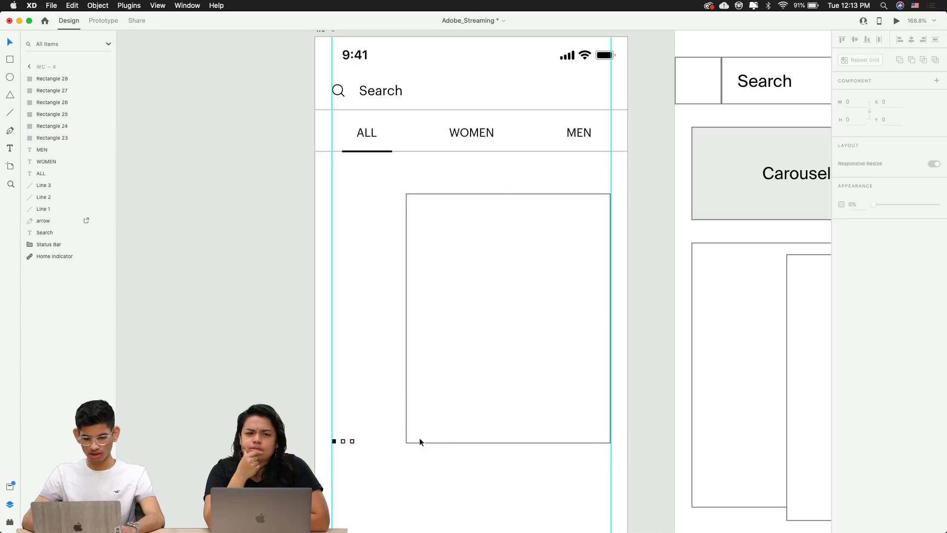
scroll(495, 463, down, 3)
scroll(526, 423, up, 3)
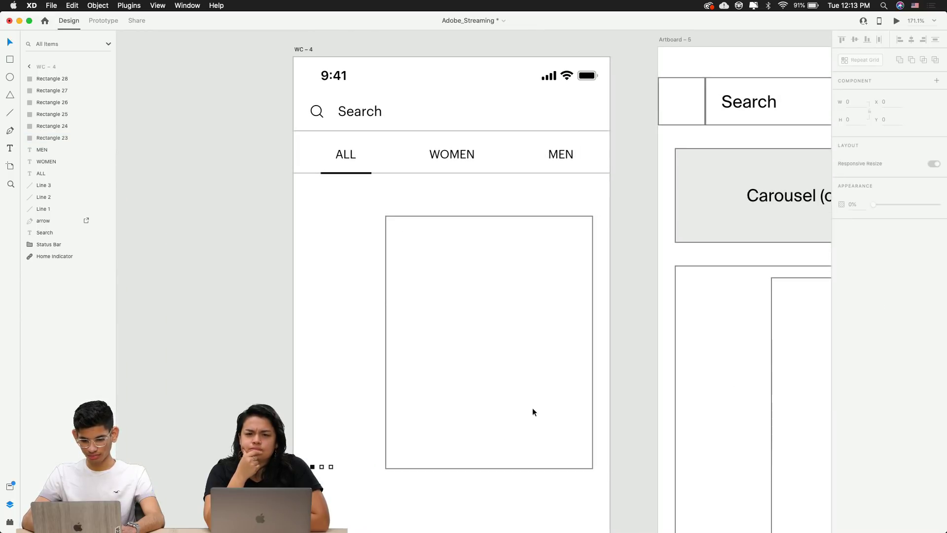
click(533, 409)
scroll(514, 318, down, 5)
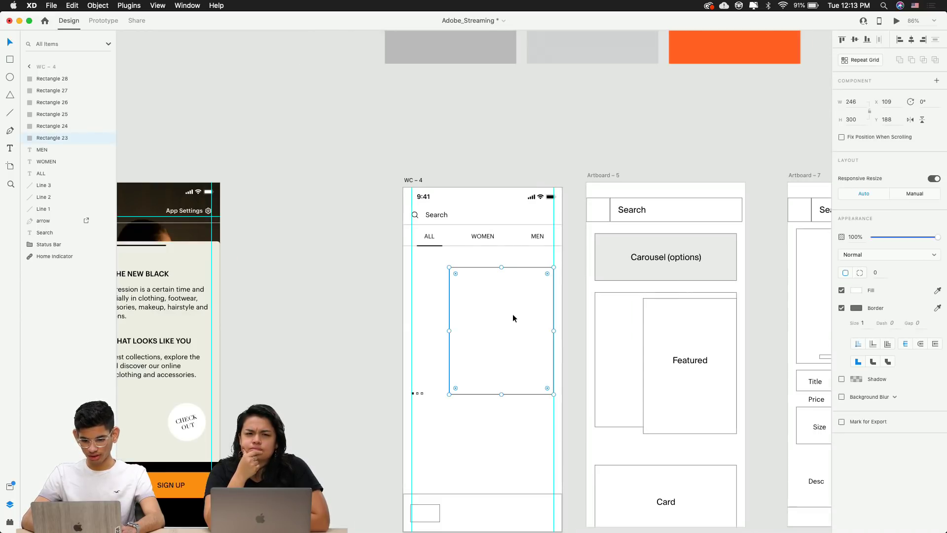
scroll(513, 314, up, 3)
click(519, 357)
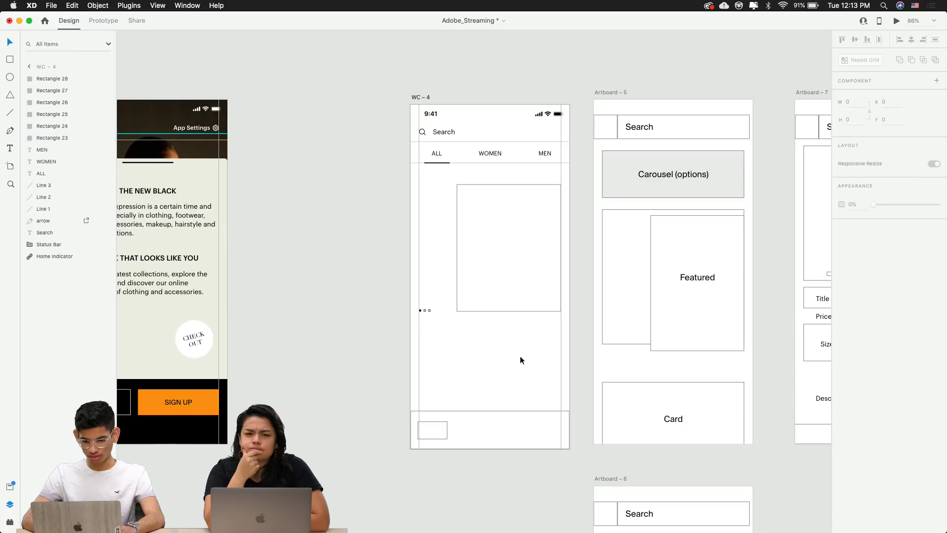
click(488, 260)
key(t)
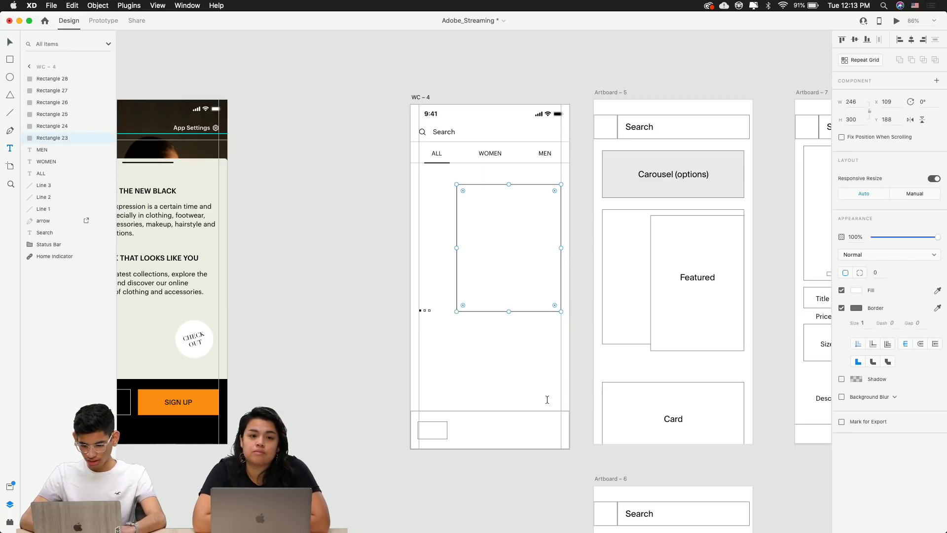
key(v)
scroll(546, 425, down, 5)
scroll(490, 188, up, 5)
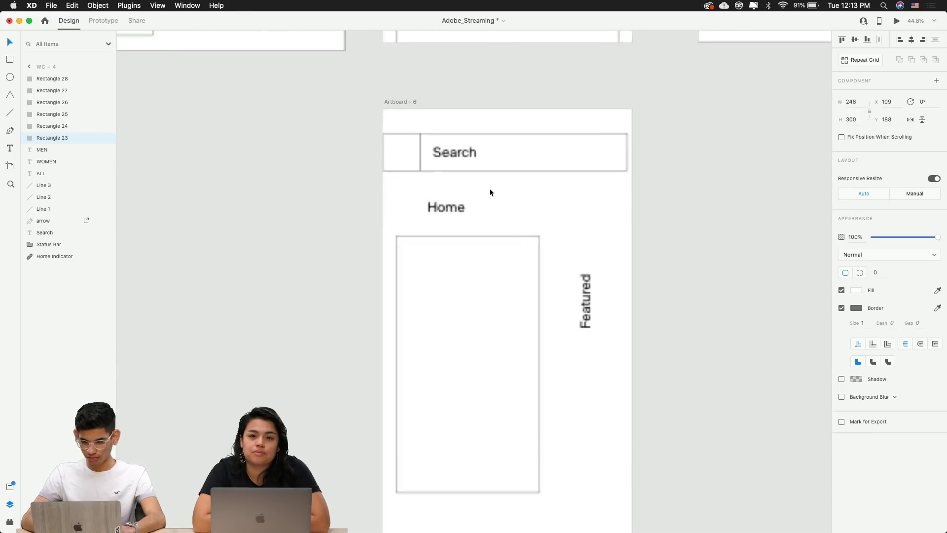
Bring the rotated Featured label from Artboard 6 into WC-4, left of the product card
click(585, 284)
scroll(560, 270, up, 5)
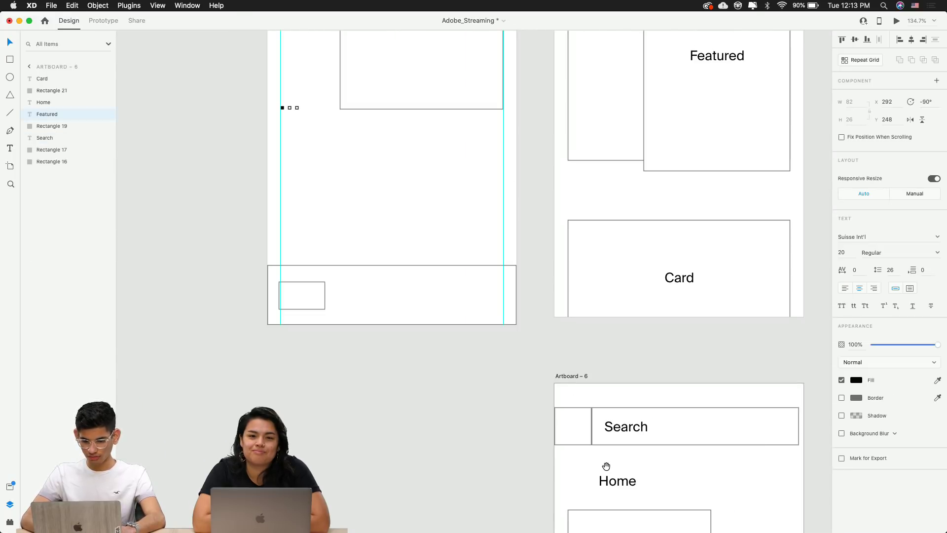
scroll(607, 463, down, 6)
click(566, 327)
click(504, 313)
key(cmd+v)
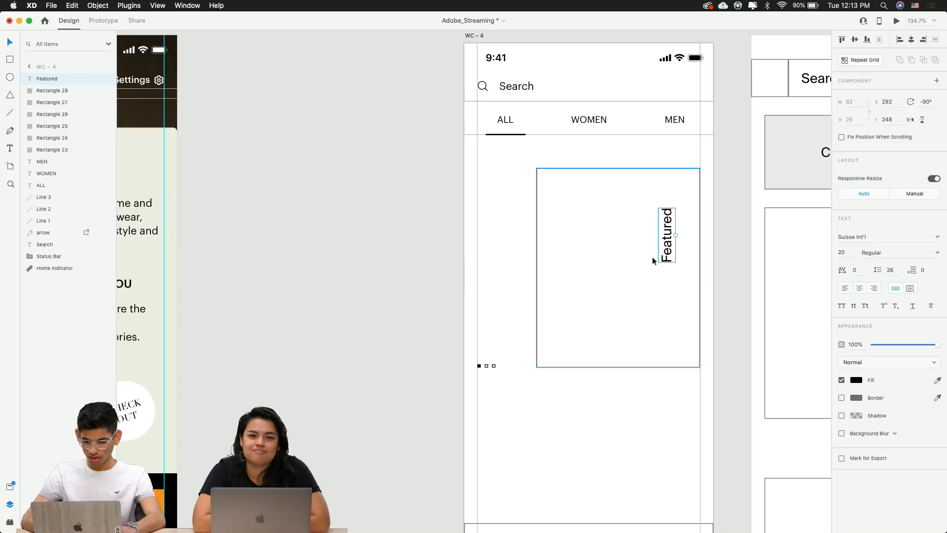
drag(656, 251, 493, 262)
Set the Featured label's font to Didot
double_click(492, 263)
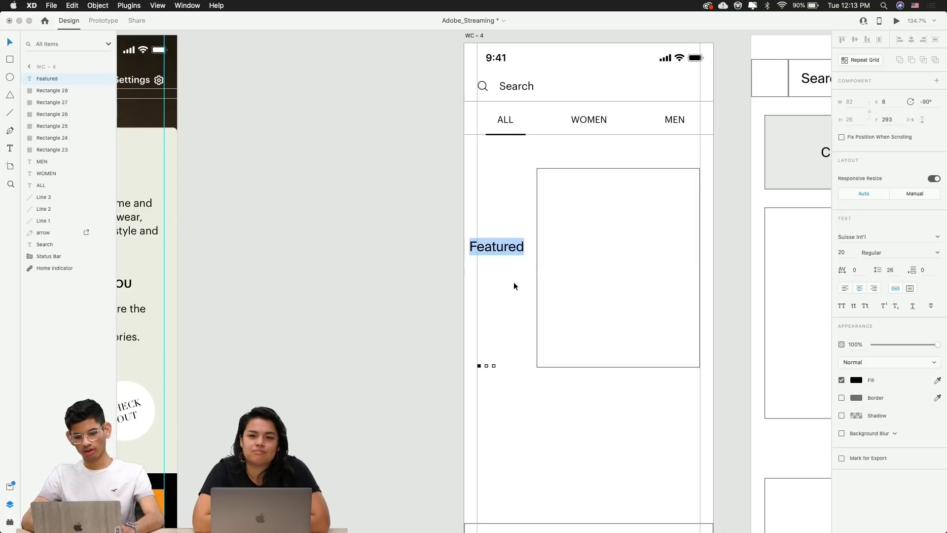
click(513, 283)
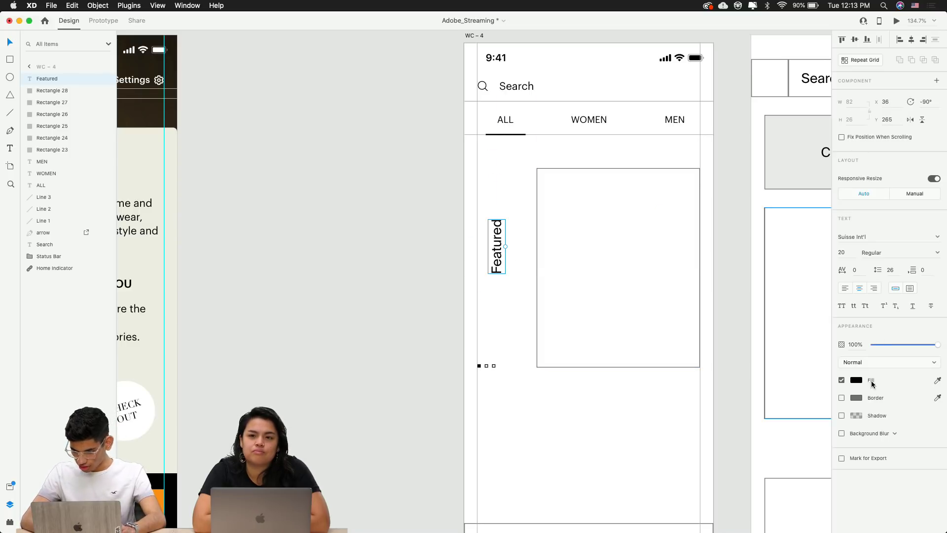
click(876, 240)
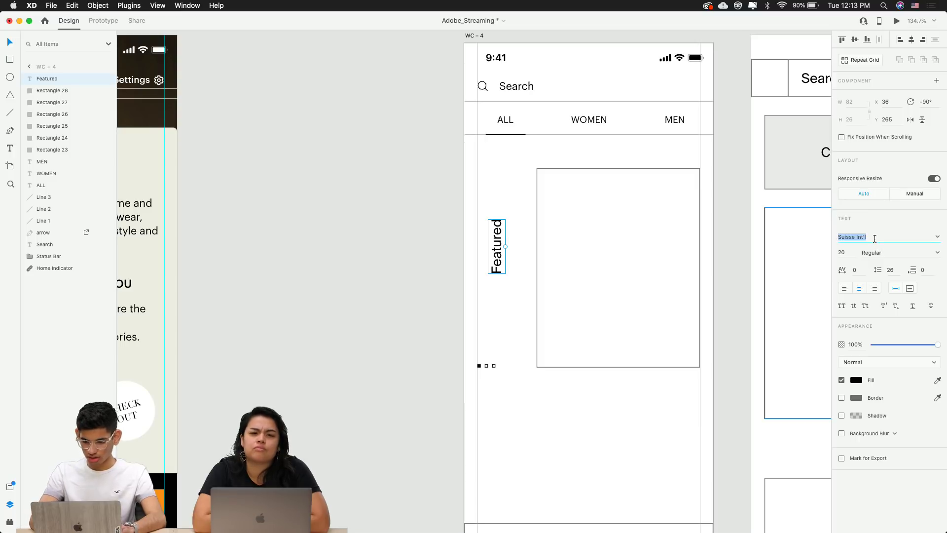
text(Did)
key(Return)
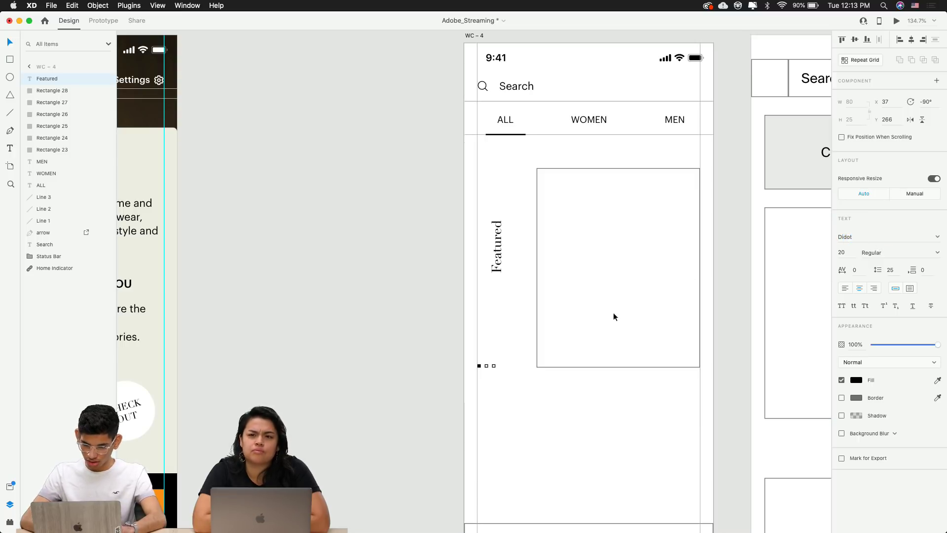
click(571, 481)
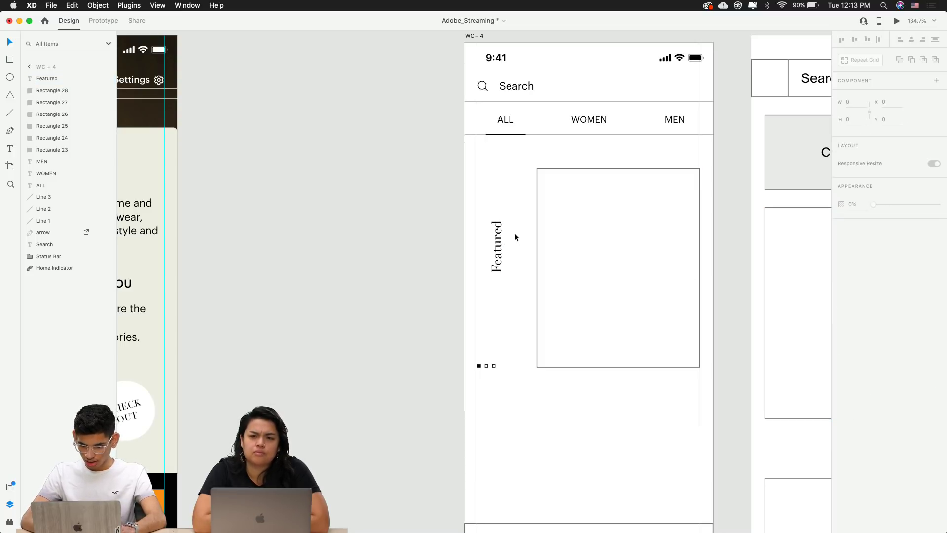
Make the label all capitals at font size 40
click(497, 245)
click(842, 307)
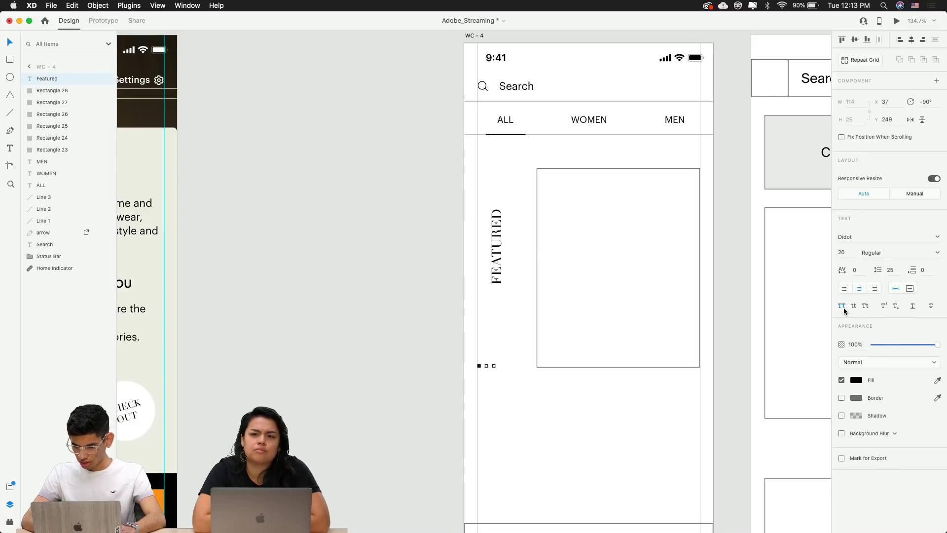
click(495, 262)
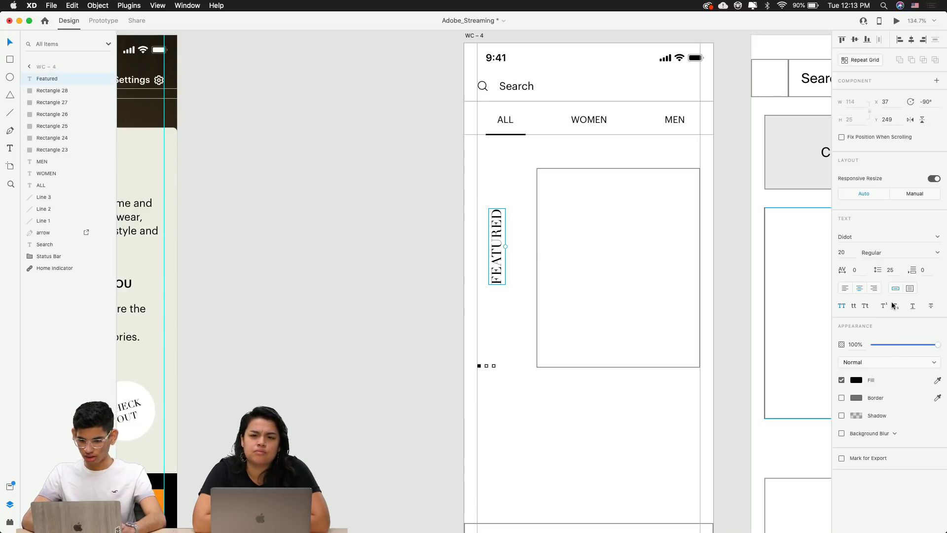
click(842, 252)
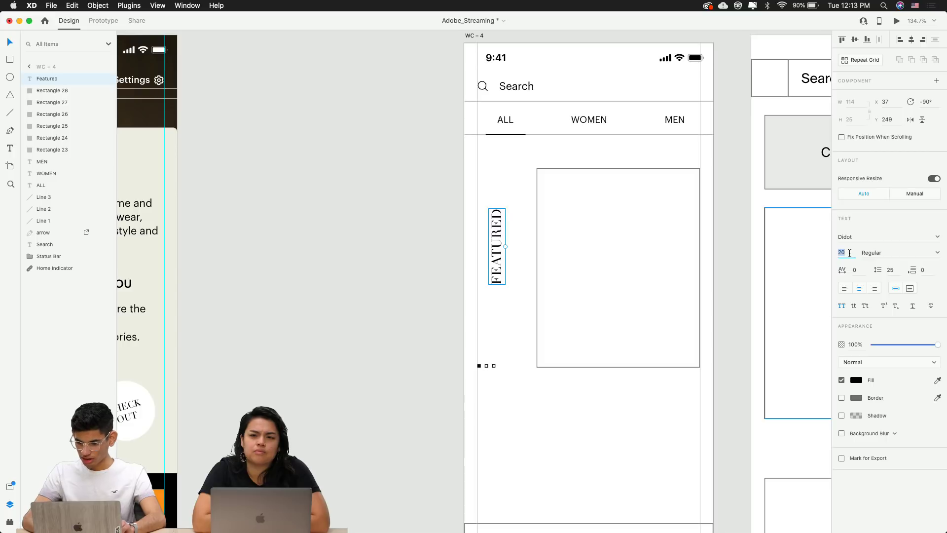
text(40)
key(Return)
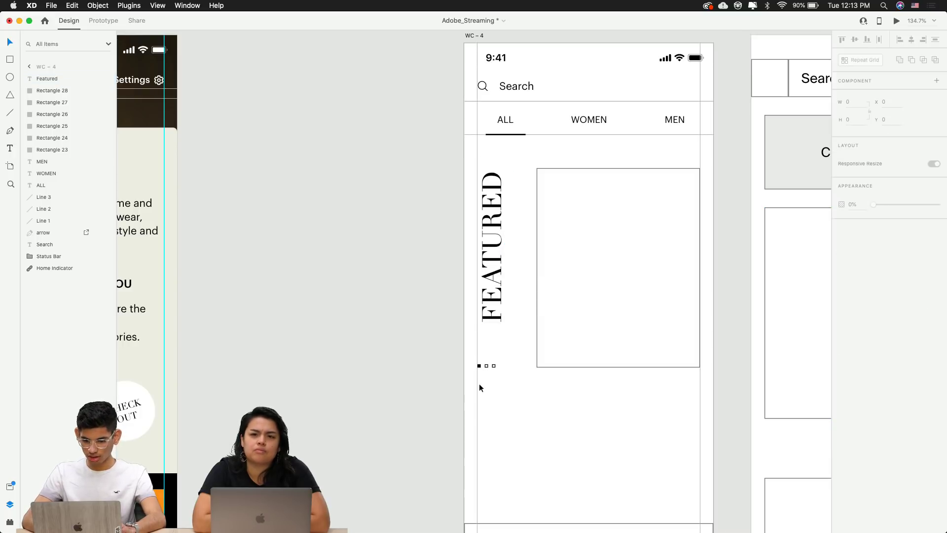
Place FEATURED on the card's left edge and send it to the back of WC-4's layers
double_click(502, 308)
key(Escape)
drag(510, 268, 541, 279)
key(super+bracketleft)
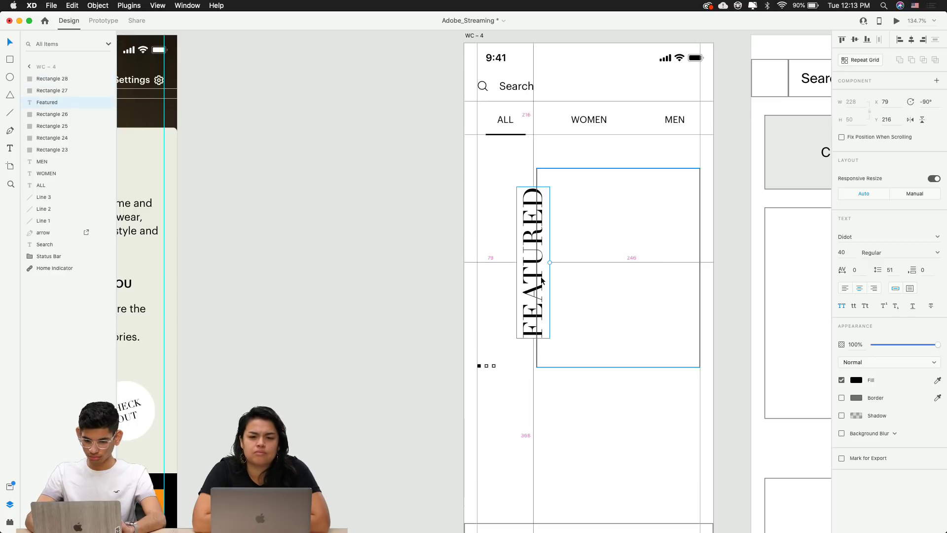
key(super+bracketleft)
key(super+bracketleft)
key(super+bracketleft)
key(super+bracketleft)
key(super+bracketleft)
key(super+bracketleft)
key(super+bracketleft)
key(super+bracketleft)
key(super+bracketleft)
key(super+bracketleft)
key(super+bracketleft)
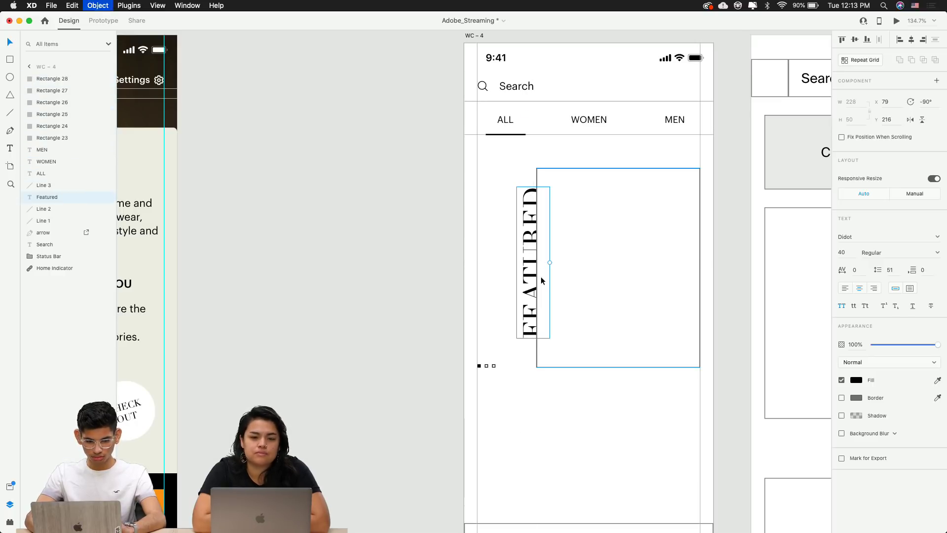
key(super+bracketleft)
key(super+bracketleft)
key(super+bracketleft)
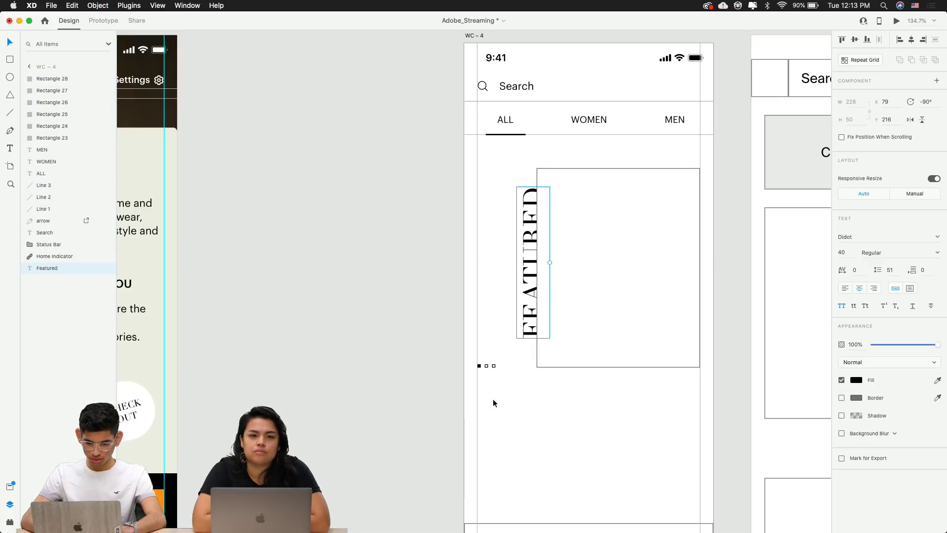
click(494, 402)
scroll(493, 403, right, 2)
click(499, 328)
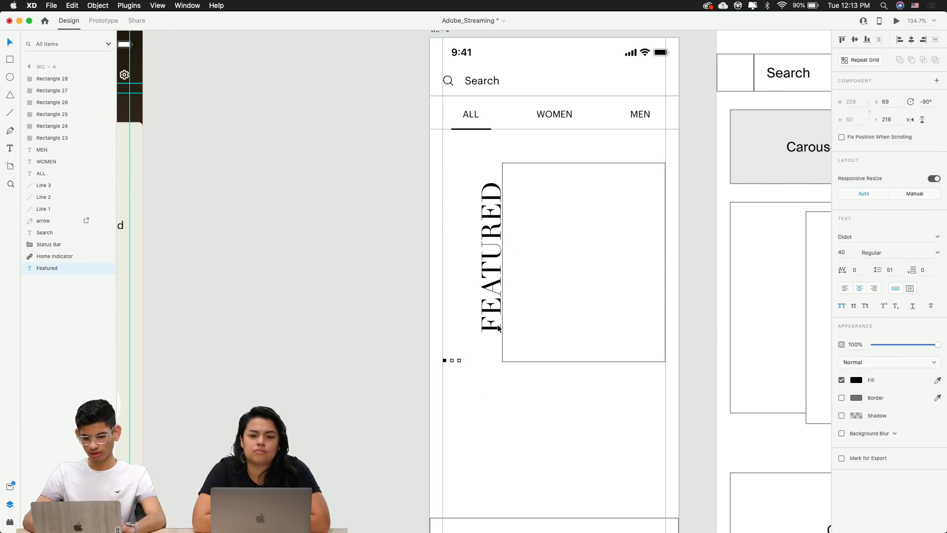
click(516, 460)
scroll(516, 460, down, 3)
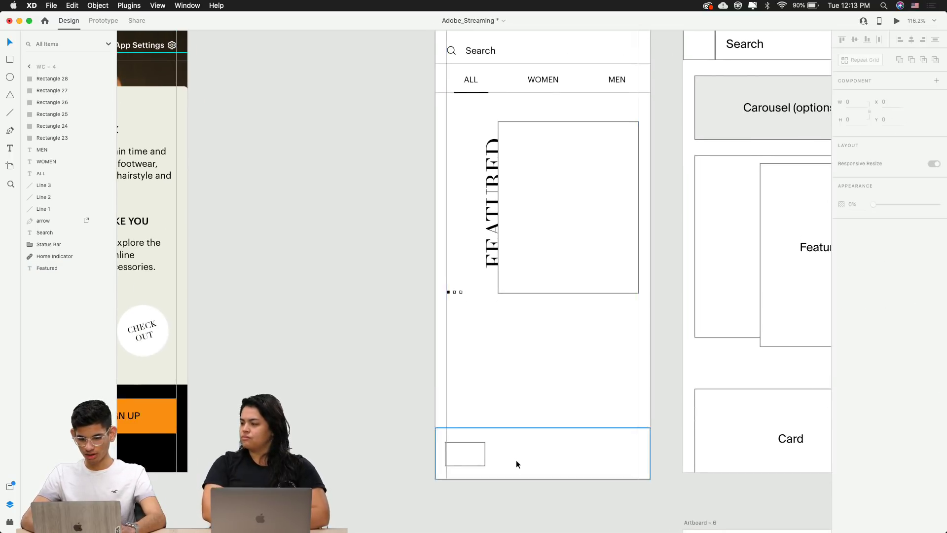
scroll(516, 460, down, 10)
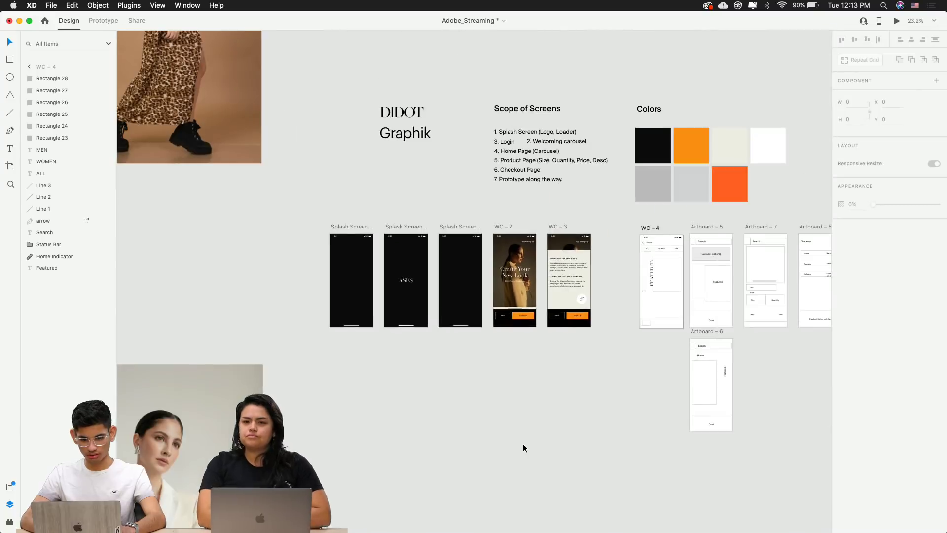
scroll(523, 443, left, 5)
scroll(523, 443, down, 5)
scroll(523, 443, down, 2)
scroll(523, 443, left, 3)
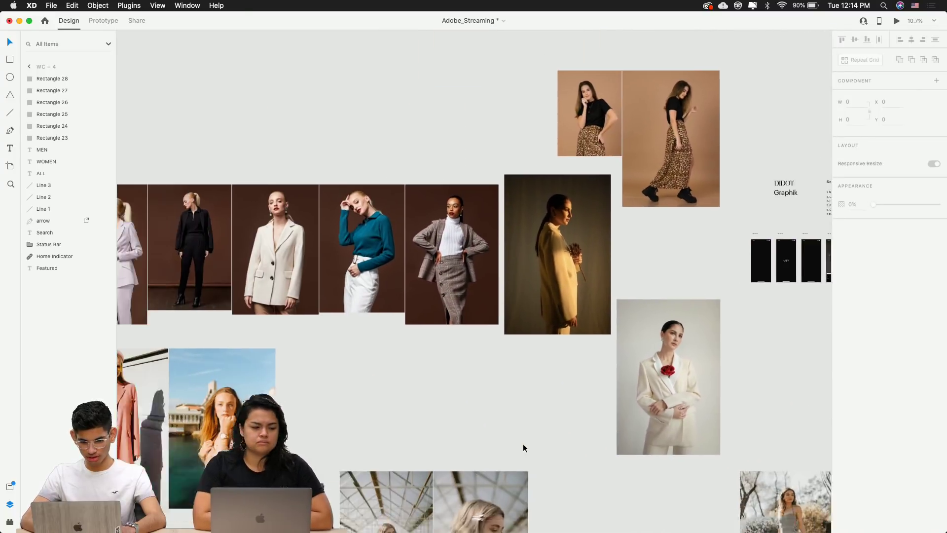
scroll(523, 443, down, 5)
scroll(523, 443, left, 5)
scroll(523, 443, up, 1)
scroll(523, 443, right, 1)
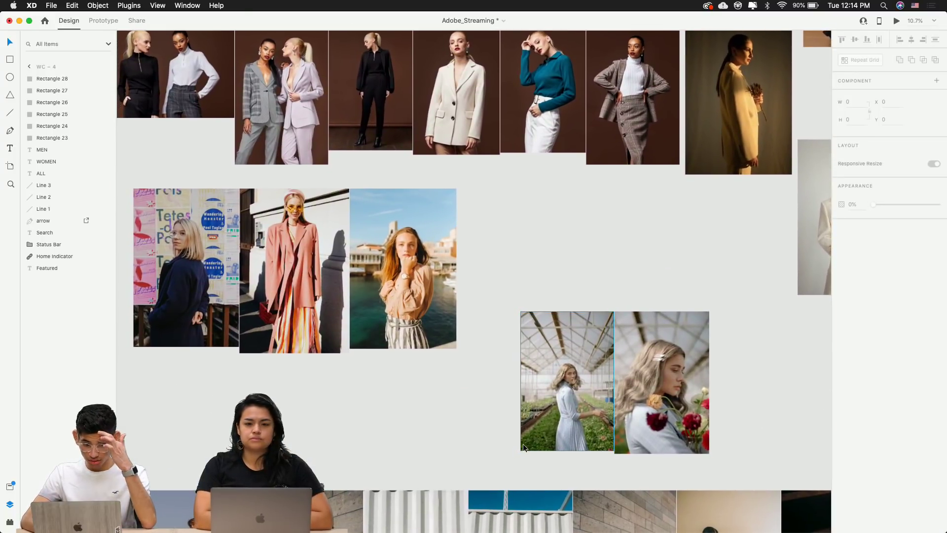
scroll(523, 443, left, 5)
scroll(523, 443, down, 6)
scroll(523, 443, right, 3)
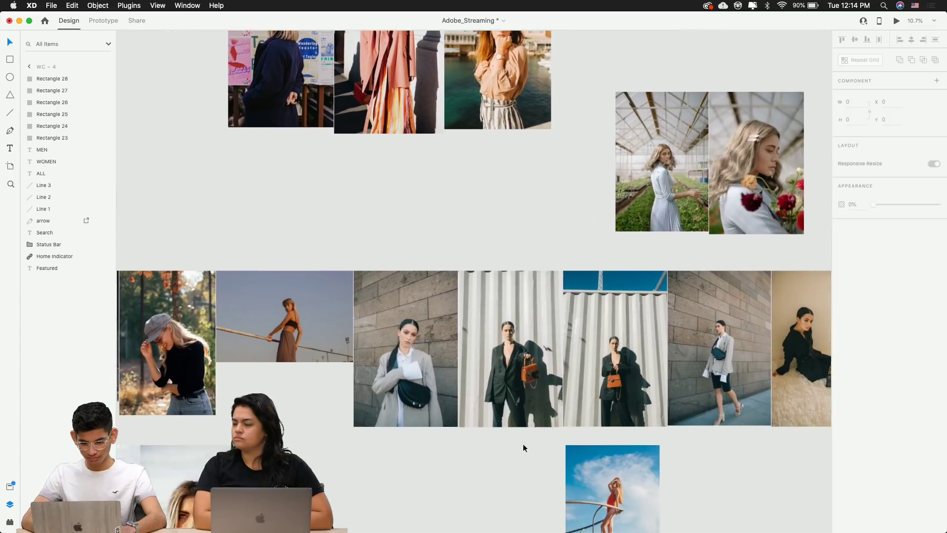
scroll(523, 445, right, 15)
scroll(524, 445, down, 2)
scroll(523, 445, up, 3)
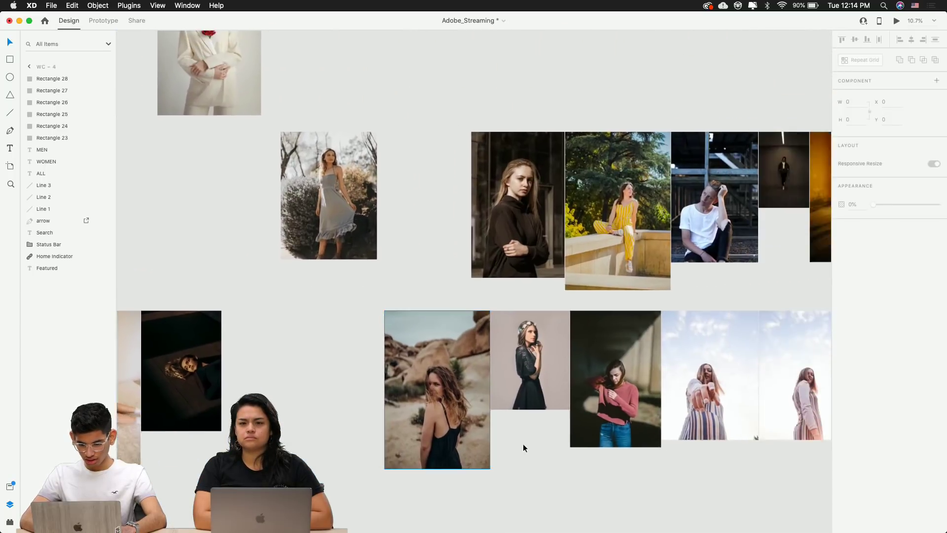
scroll(524, 445, right, 15)
scroll(523, 446, up, 3)
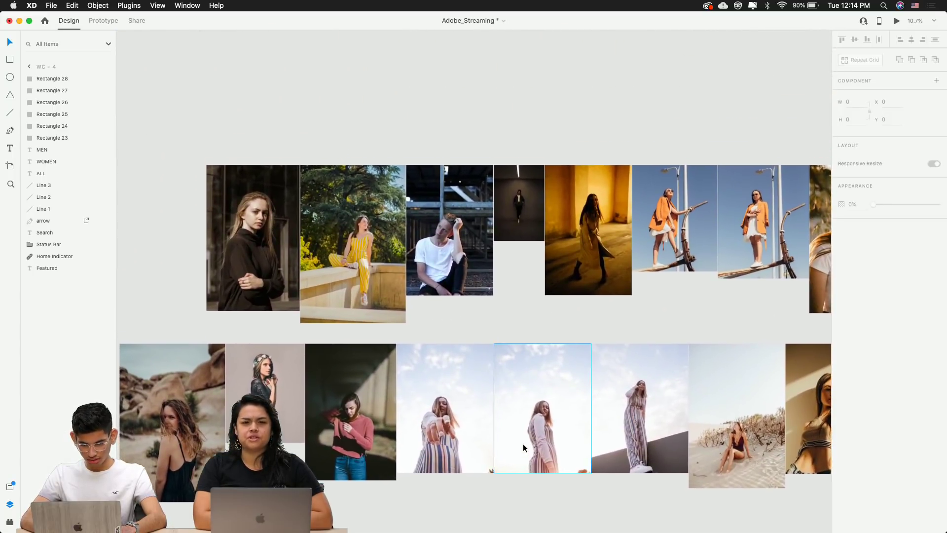
scroll(523, 443, right, 8)
scroll(523, 443, up, 3)
click(457, 190)
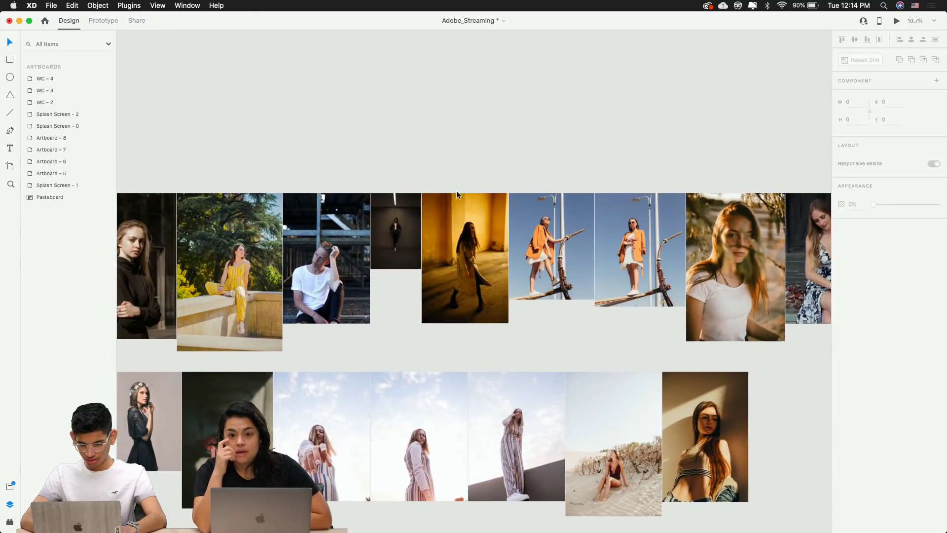
click(458, 194)
drag(500, 158, 783, 448)
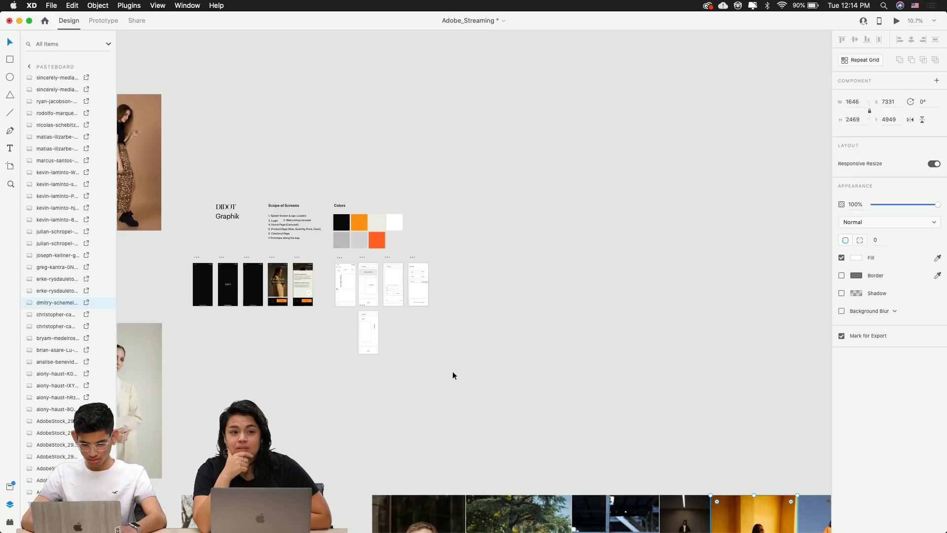
scroll(365, 317, up, 15)
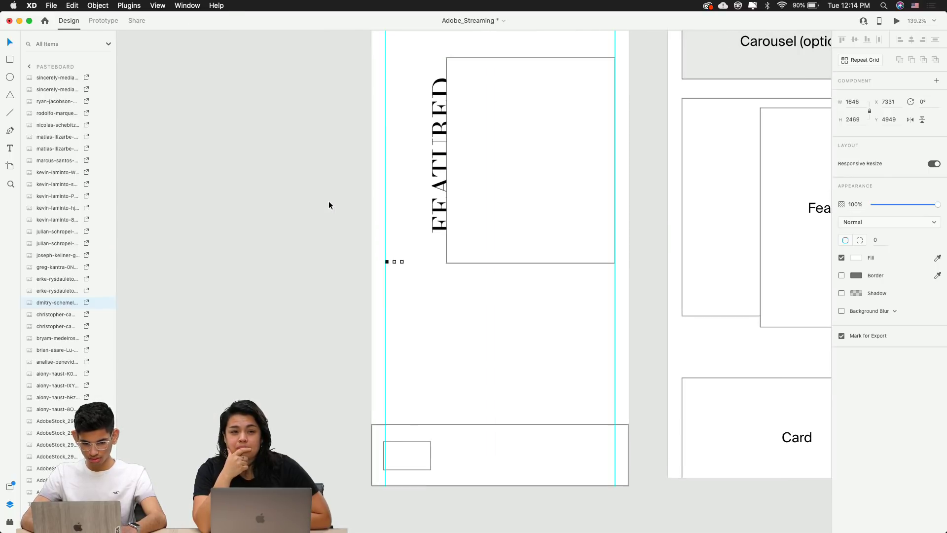
Paste the trench-coat photo into WC-4 and scale it down to 336×505
click(579, 254)
key(super+v)
scroll(575, 318, down, 8)
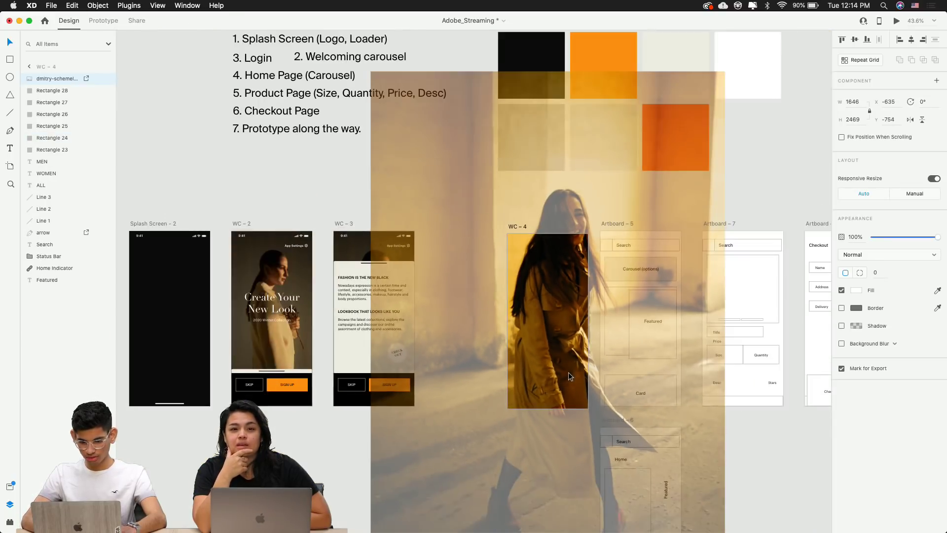
scroll(569, 375, down, 5)
scroll(568, 376, right, 3)
drag(651, 479, 511, 268)
Reposition the photo so the FEATURED label stays visible and the photo overlaps the product card
scroll(470, 200, up, 10)
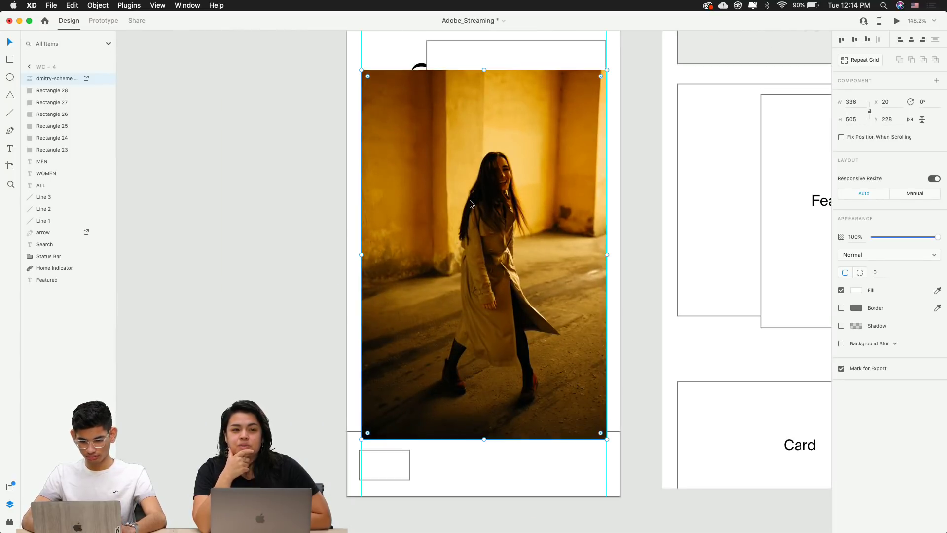
scroll(467, 212, up, 2)
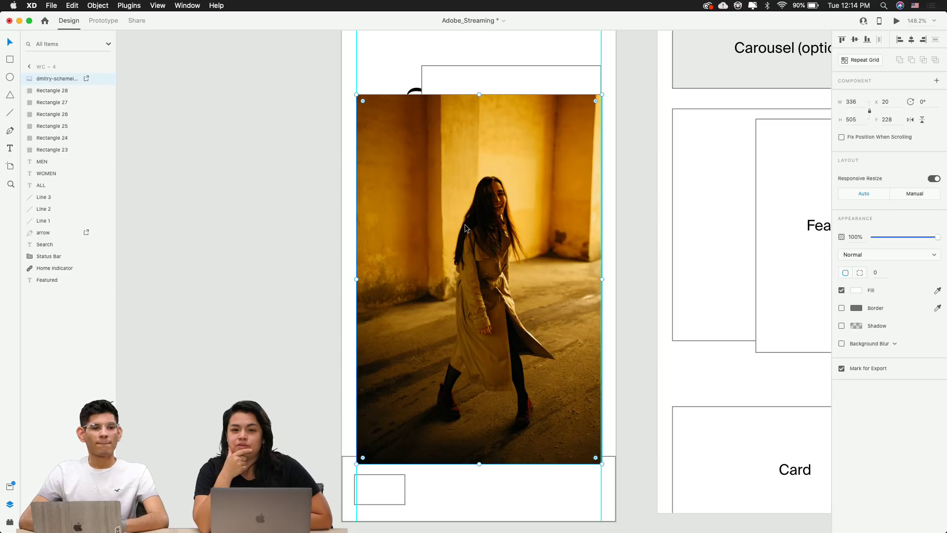
drag(465, 224, 544, 211)
click(415, 167)
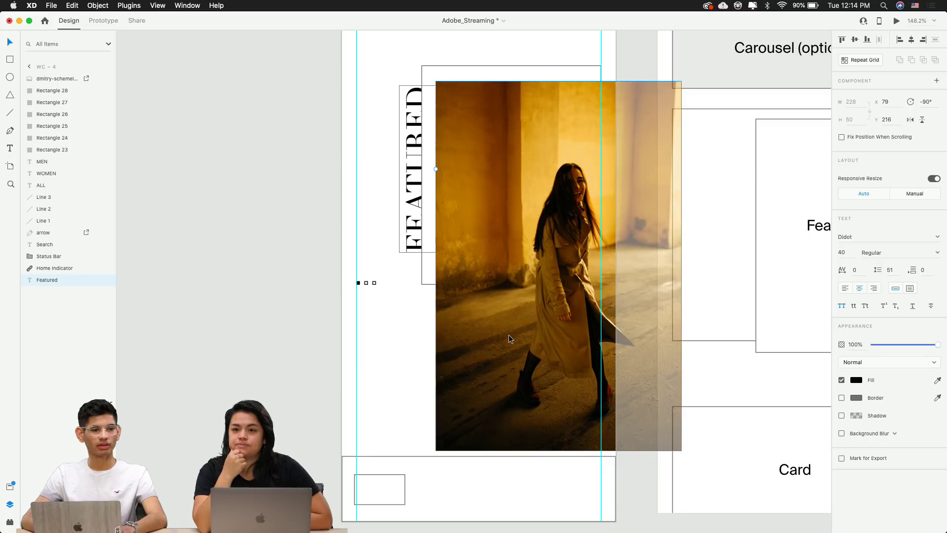
key(super+0)
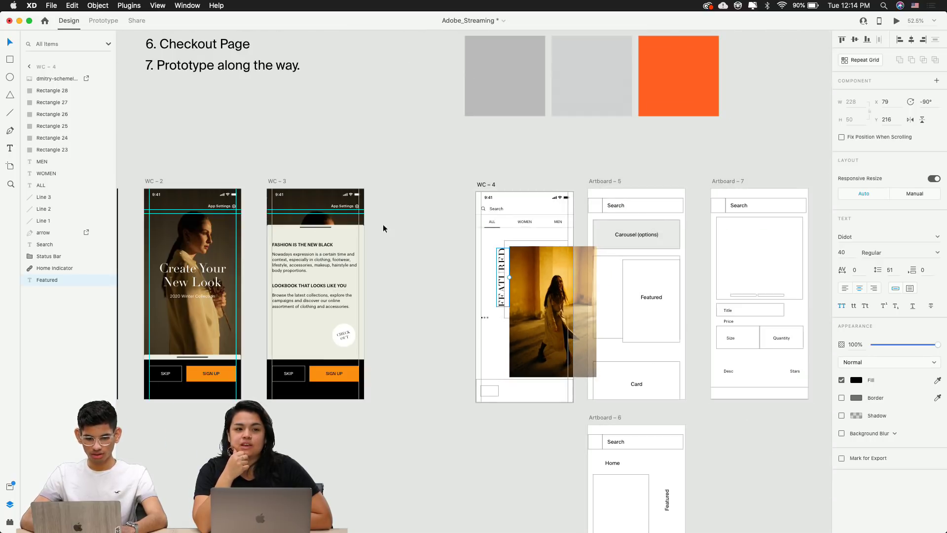
scroll(492, 190, up, 5)
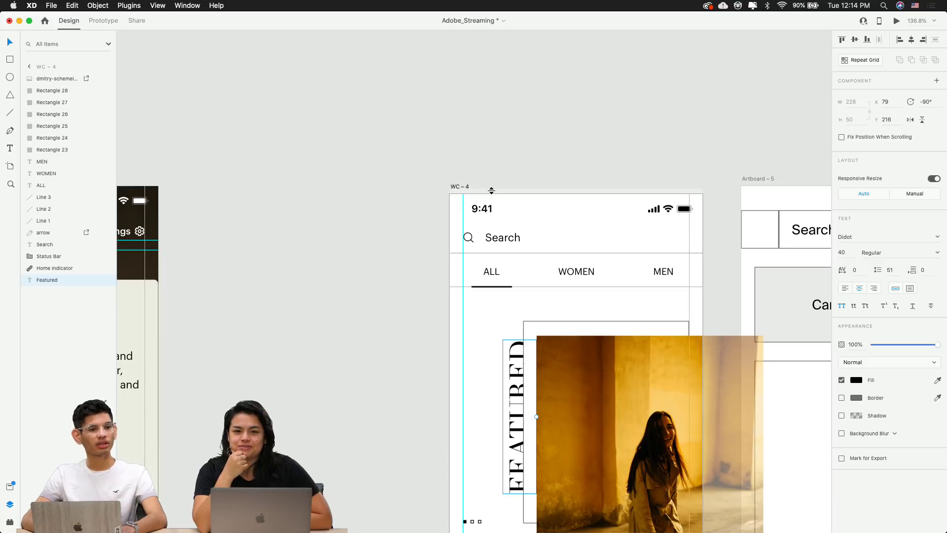
click(387, 146)
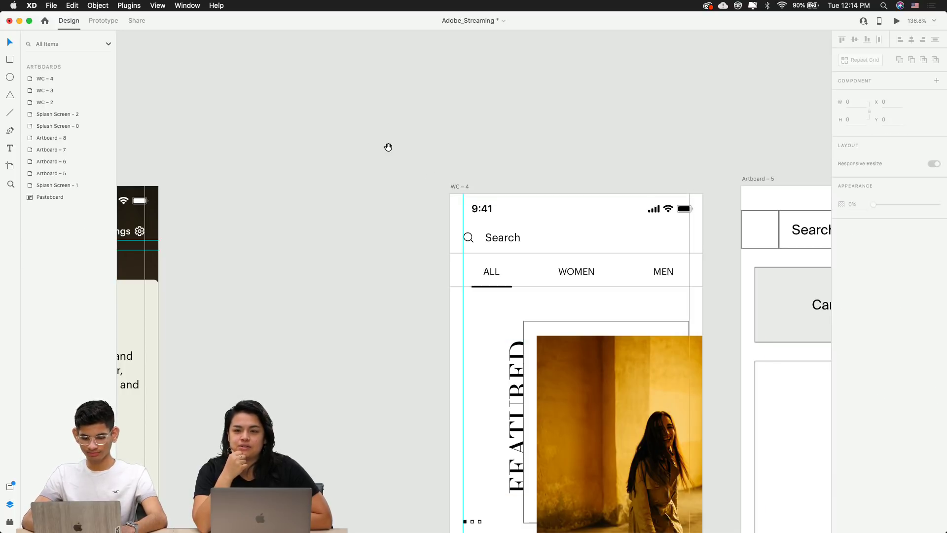
scroll(339, 110, down, 5)
scroll(339, 110, right, 5)
click(440, 249)
drag(453, 298, 442, 291)
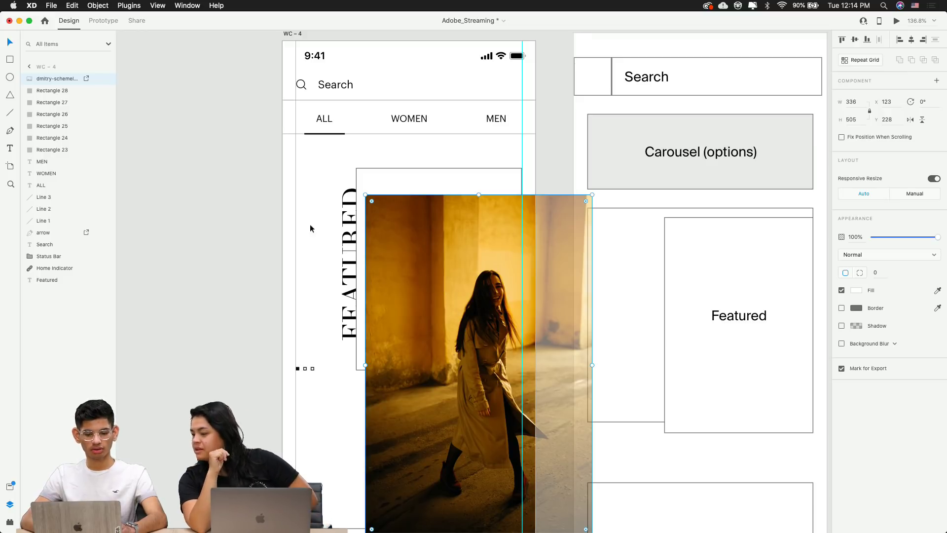
Select the photo together with the featured frame, Rectangle 23, and open the Object menu
click(342, 234)
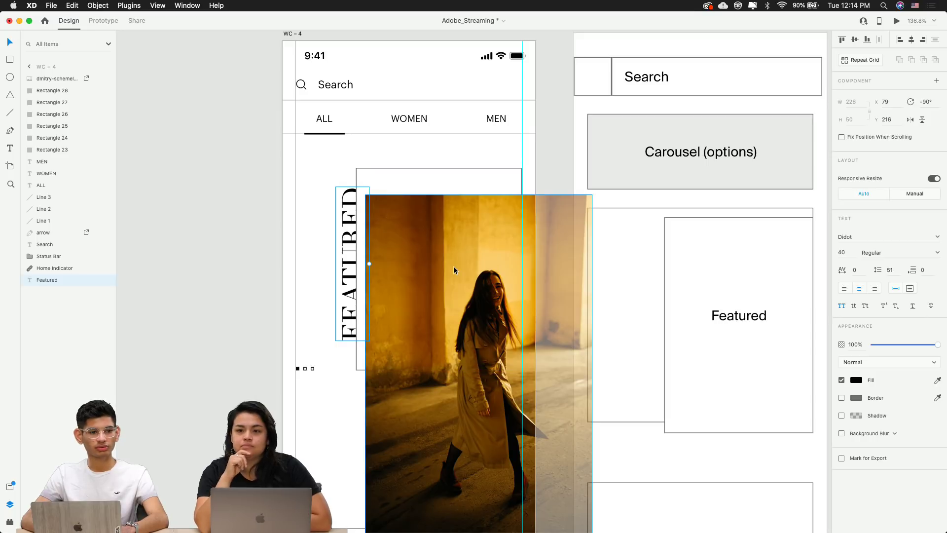
shift+click(429, 180)
click(435, 134)
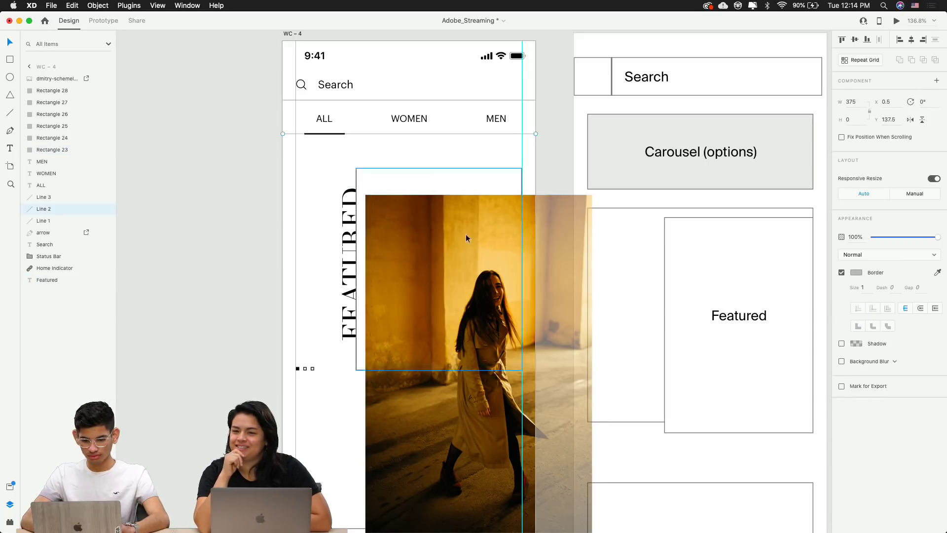
click(465, 238)
shift+click(451, 172)
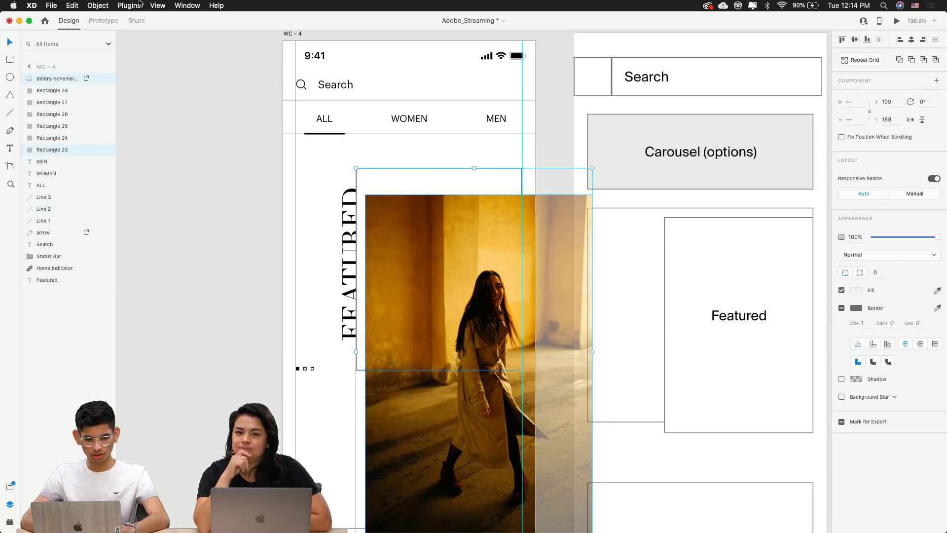
click(98, 6)
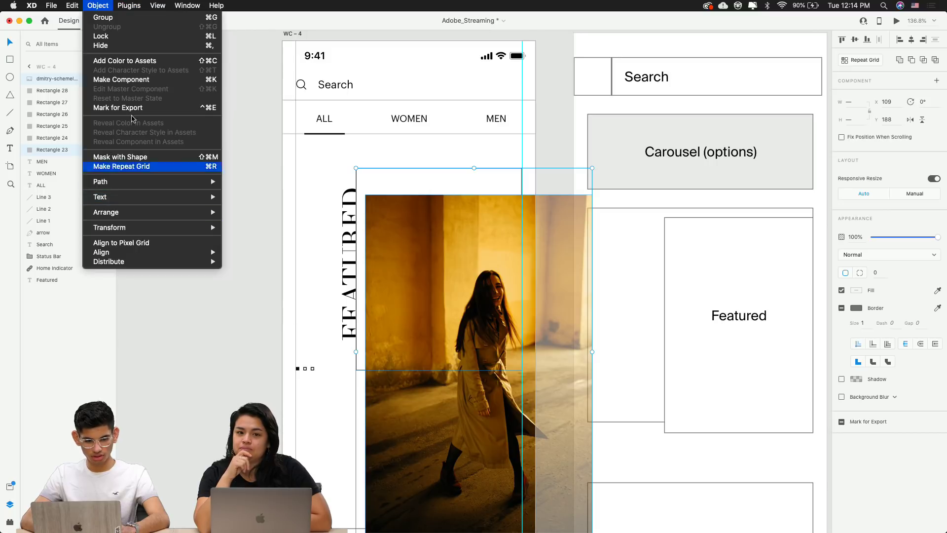
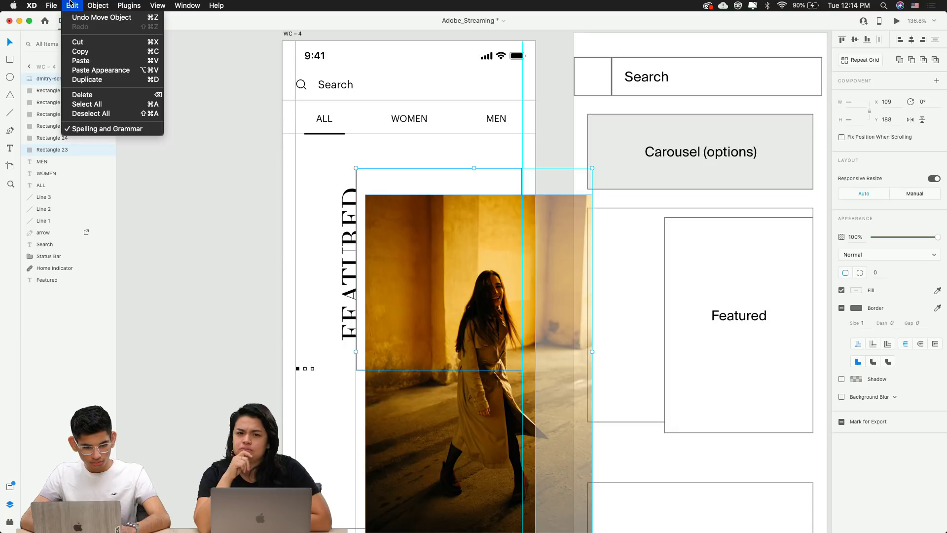
Clip the woman photo to Rectangle 23 with Object > Mask with Shape
mouse_move(127, 3)
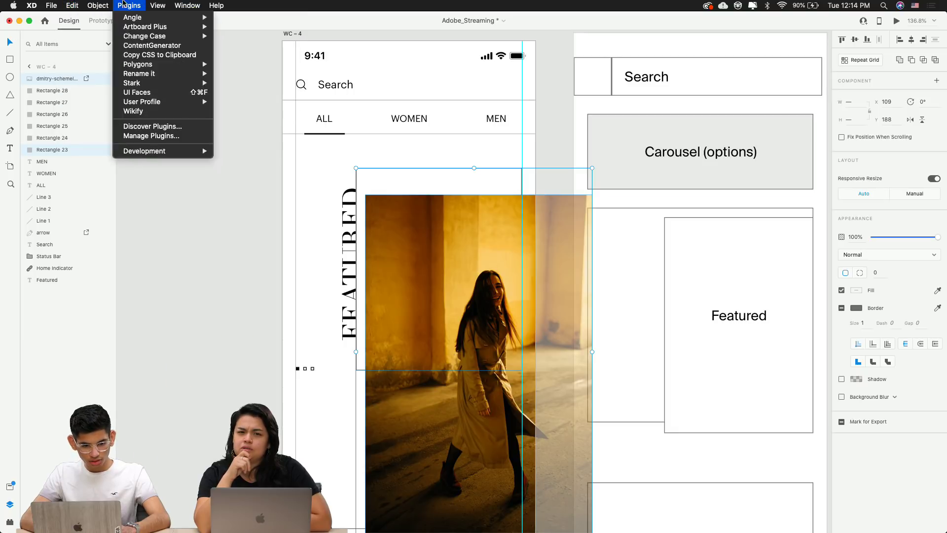
mouse_move(97, 5)
click(114, 156)
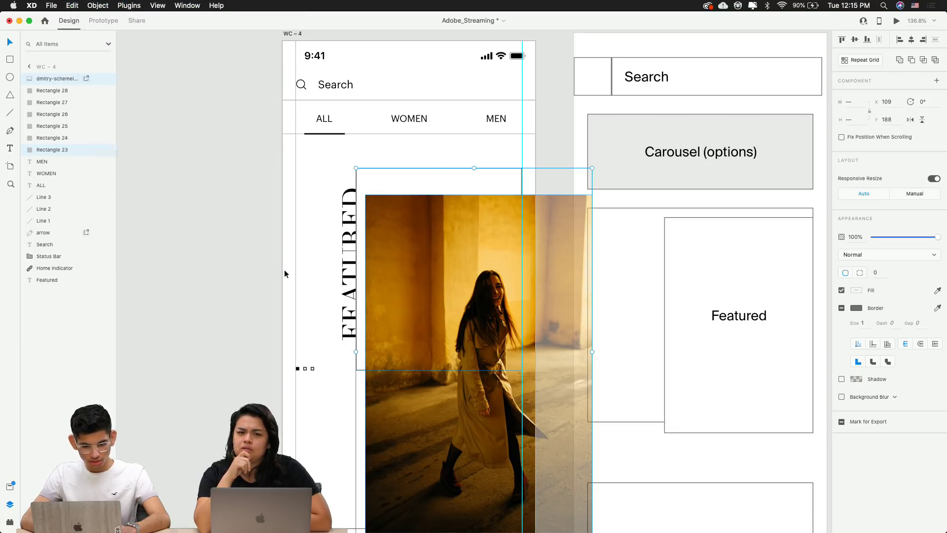
Move the photo up and shrink it inside the new mask group
double_click(440, 277)
drag(440, 276, 429, 247)
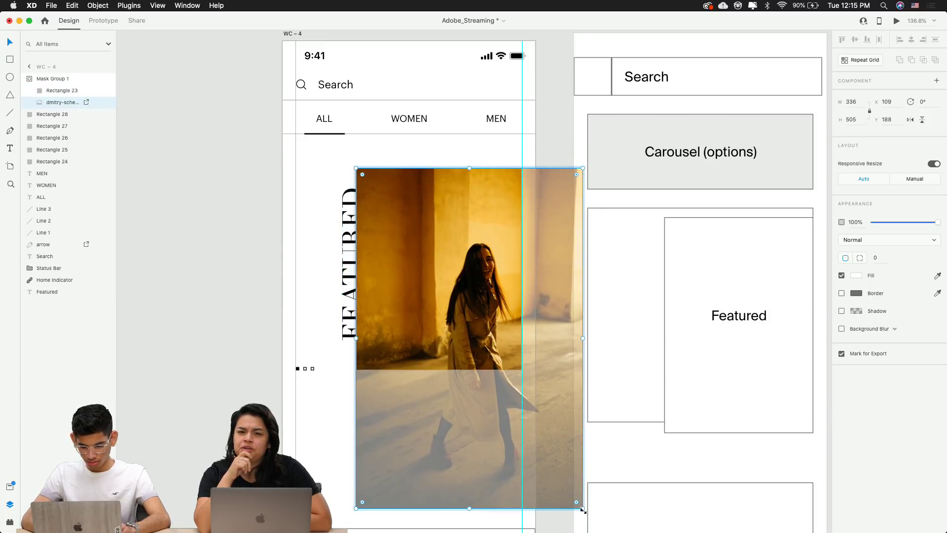
drag(583, 510, 522, 416)
click(555, 415)
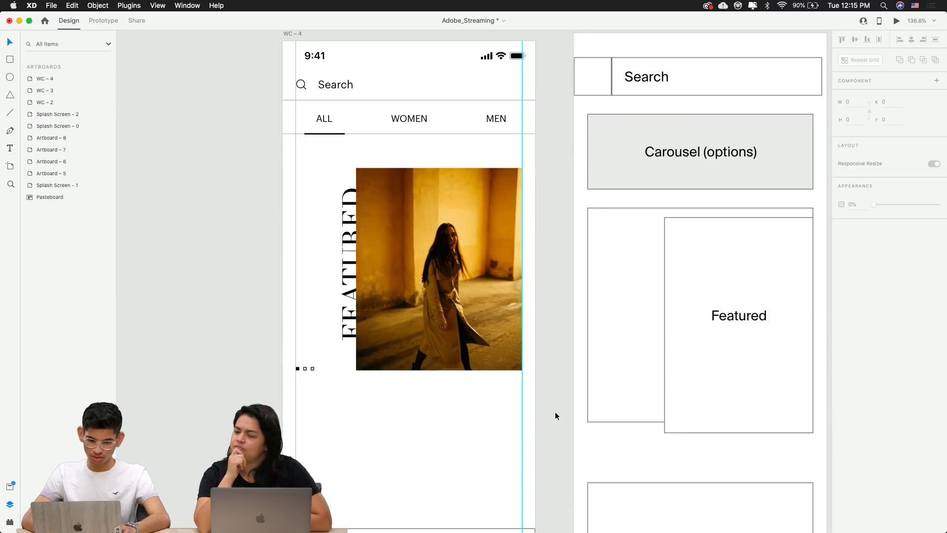
Try enlarging the mask rectangle, then undo that change
double_click(513, 395)
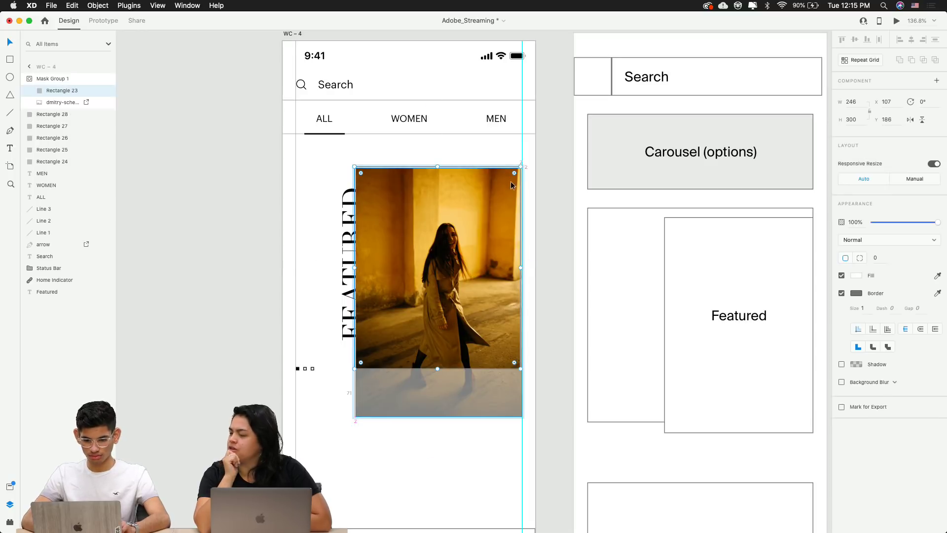
drag(518, 170, 542, 139)
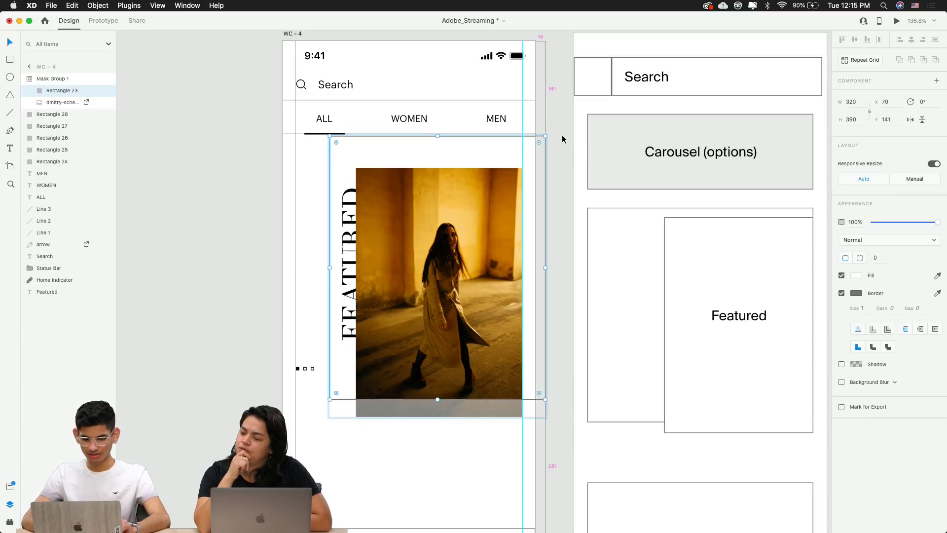
key(super+z)
Browse The Brand Identity feed in Chrome down to the Inkwell and Brandpad posts, then return to XD
key(super+Tab)
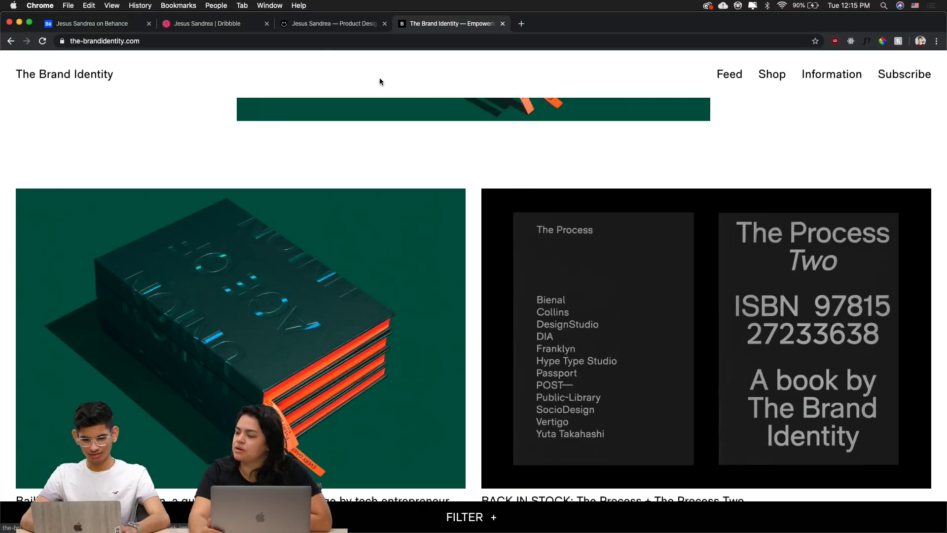
scroll(287, 255, down, 6)
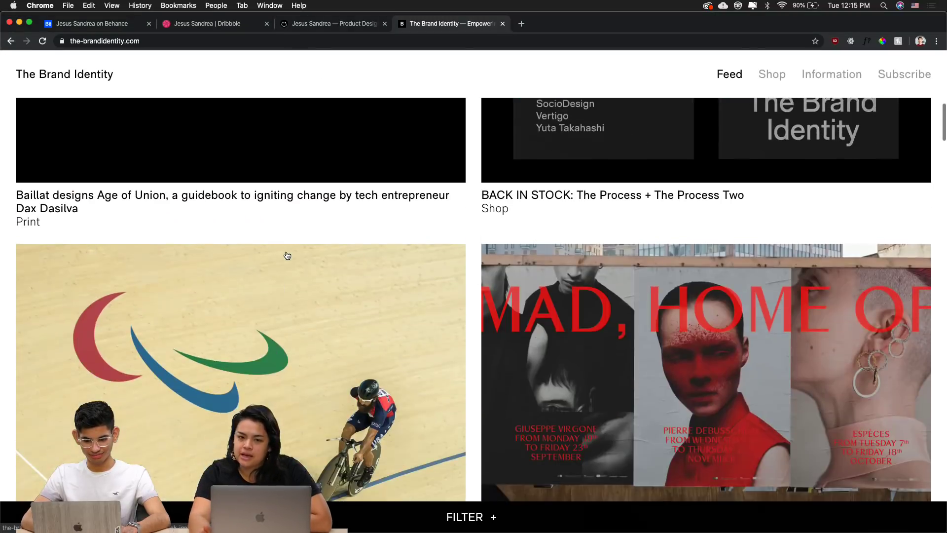
scroll(287, 255, down, 3)
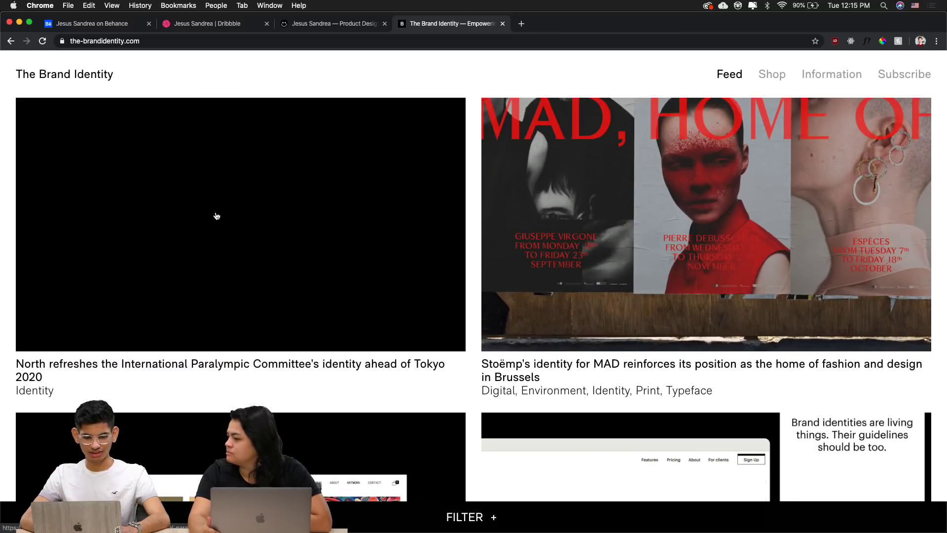
scroll(215, 216, up, 2)
scroll(215, 216, down, 12)
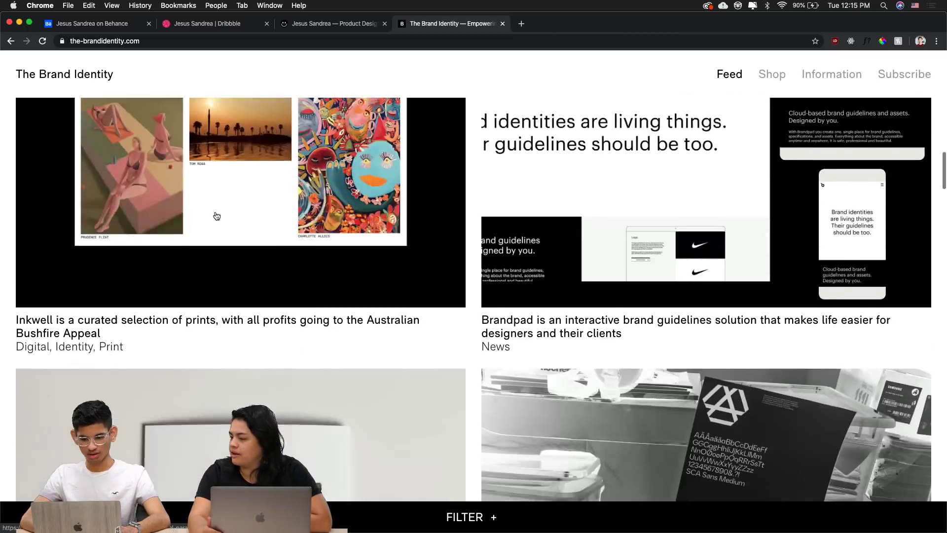
key(super+Tab)
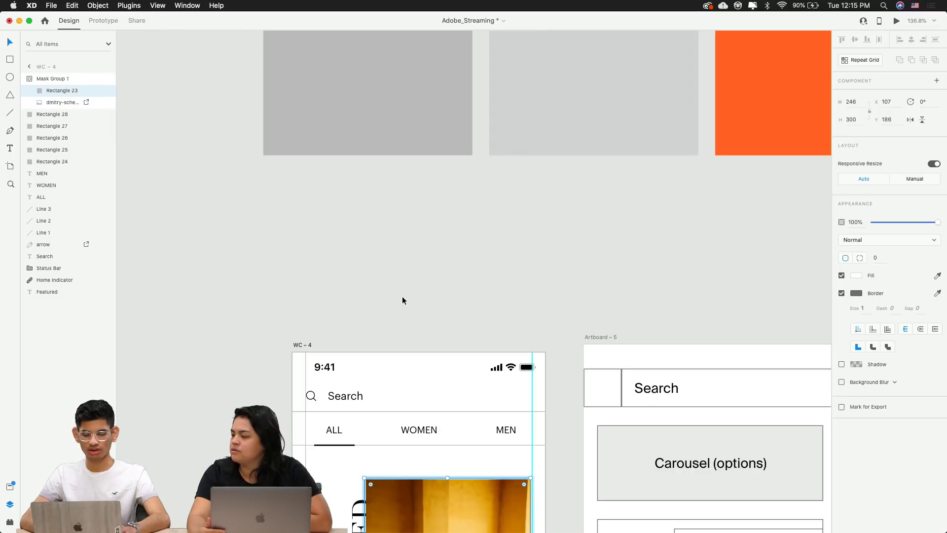
Move the woman photo up within Mask Group 1
scroll(402, 300, down, 10)
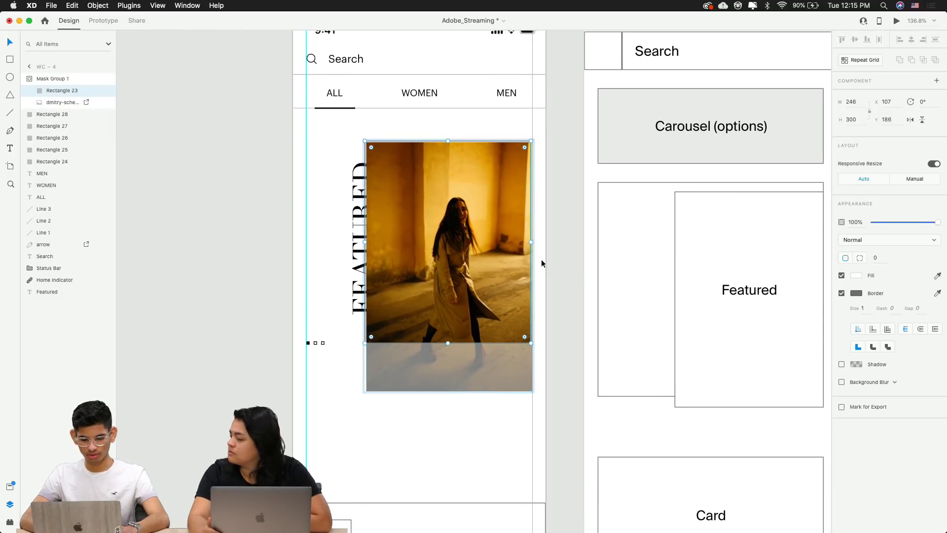
click(542, 263)
click(446, 240)
double_click(446, 241)
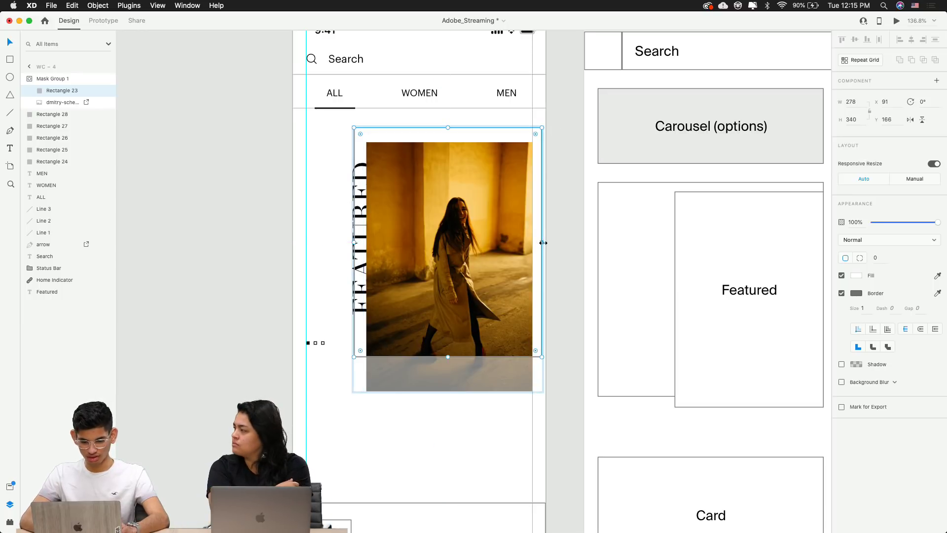
click(578, 211)
double_click(510, 226)
mouse_move(490, 233)
mouse_down()
mouse_move(494, 150)
mouse_move(489, 216)
mouse_up()
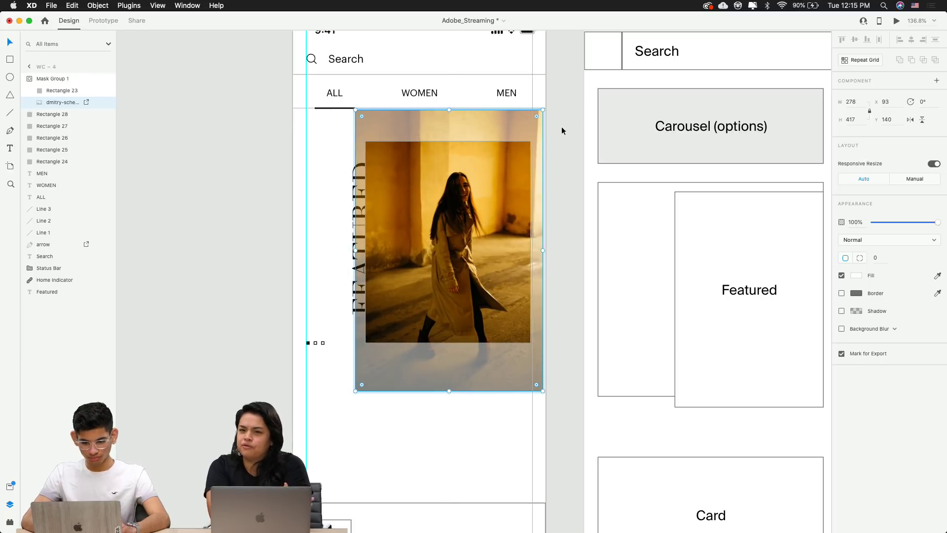
click(561, 127)
Nudge the mask rectangle 10 px right and recentre the photo inside it
scroll(569, 215, down, 4)
double_click(483, 224)
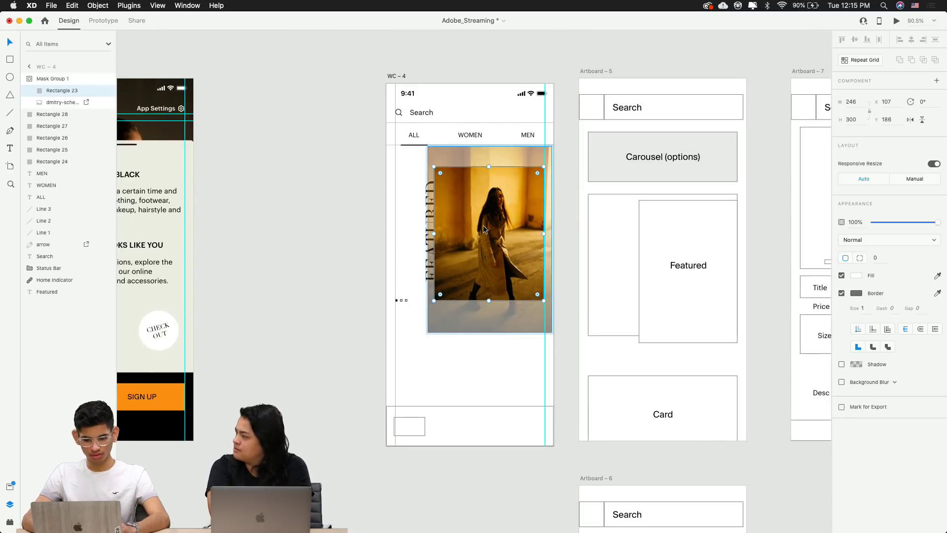
key(shift+Right)
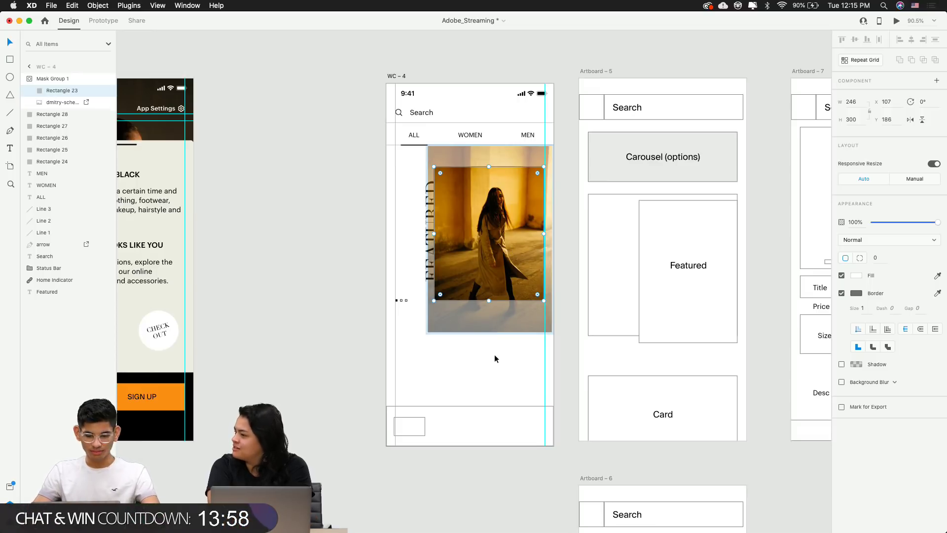
click(505, 365)
double_click(511, 236)
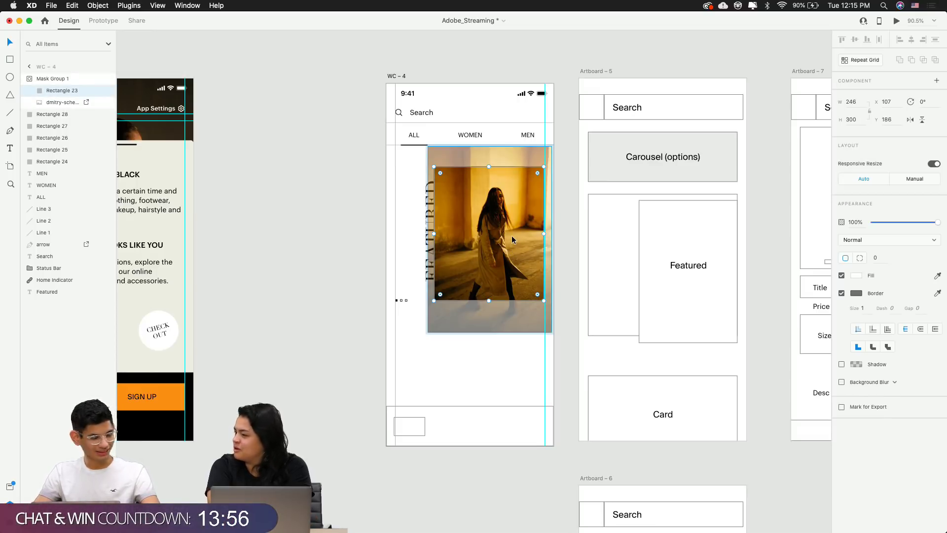
click(511, 235)
drag(511, 235, 510, 235)
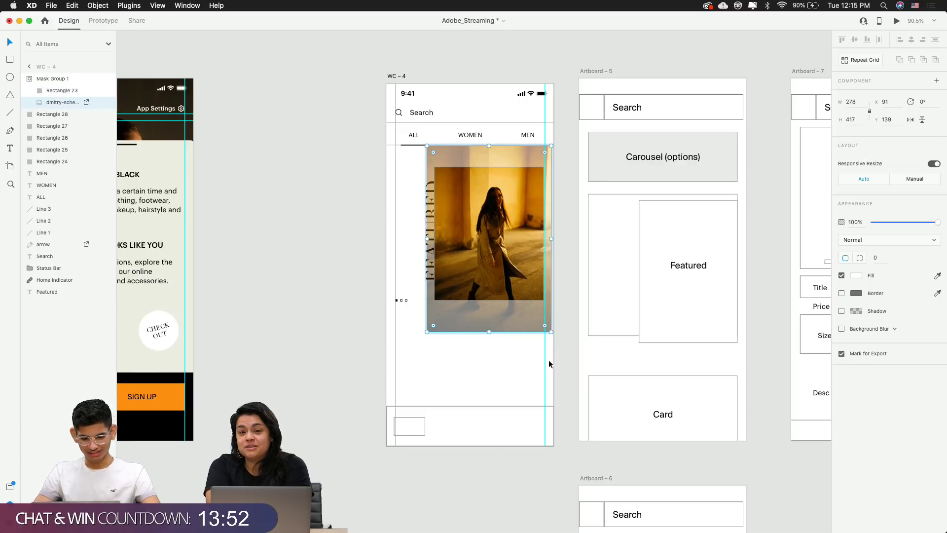
click(546, 338)
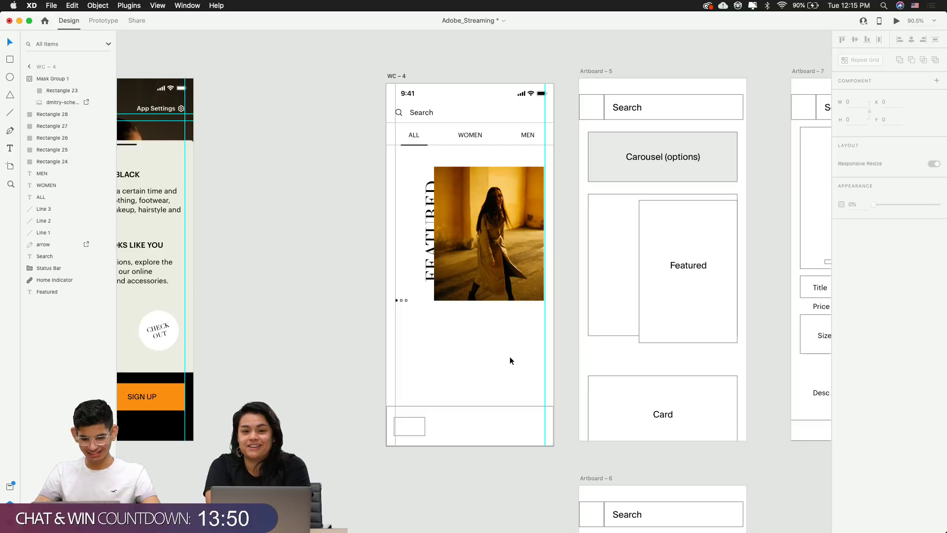
scroll(510, 356, down, 3)
scroll(510, 356, down, 10)
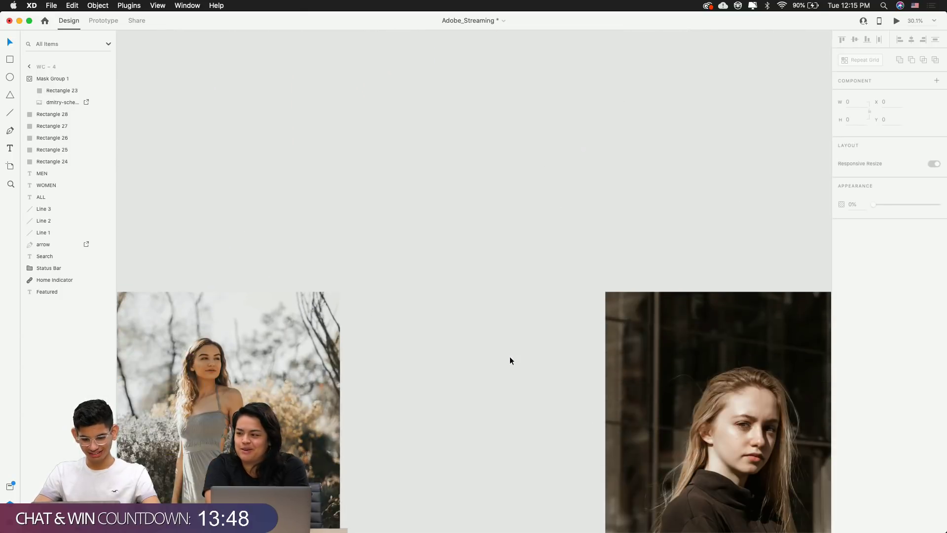
Take the photo of the man in a white T-shirt and paste it into the featured mask group
scroll(510, 361, down, 5)
scroll(510, 361, right, 5)
scroll(510, 360, down, 2)
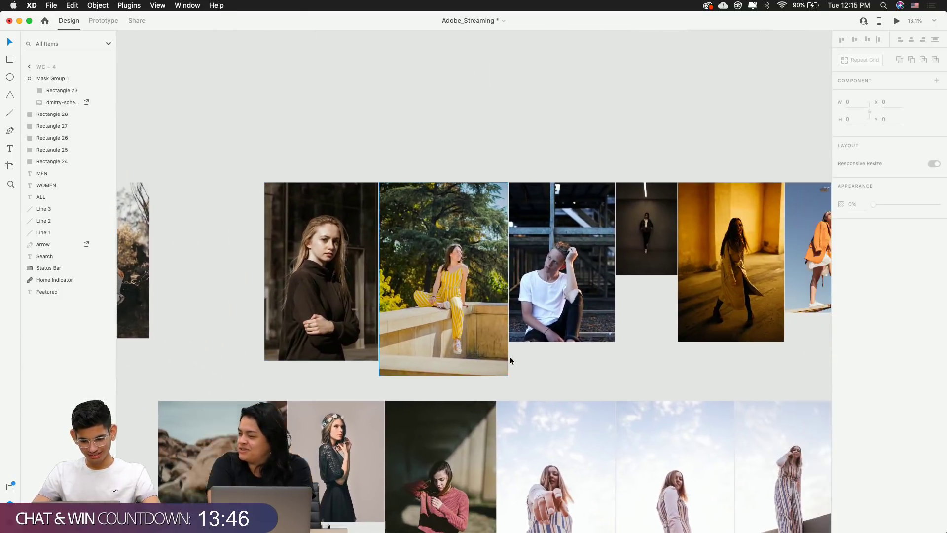
scroll(510, 360, right, 3)
click(453, 269)
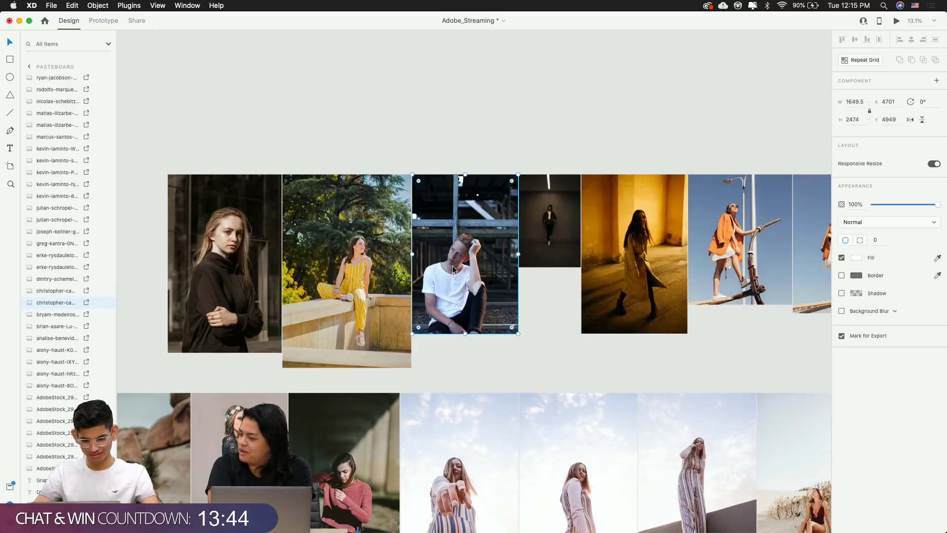
scroll(452, 265, up, 10)
scroll(452, 265, down, 1)
scroll(442, 277, up, 4)
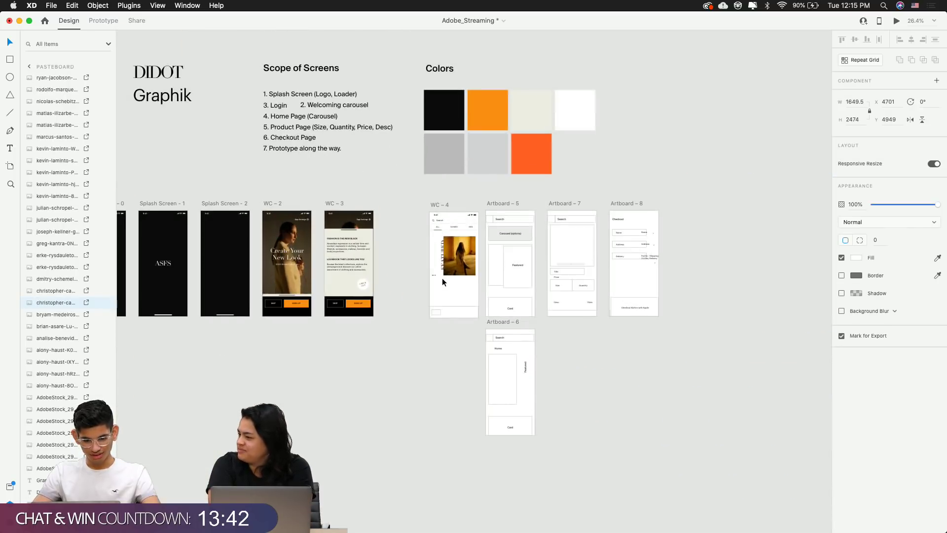
scroll(442, 278, down, 2)
scroll(442, 278, up, 2)
scroll(442, 277, up, 10)
double_click(446, 282)
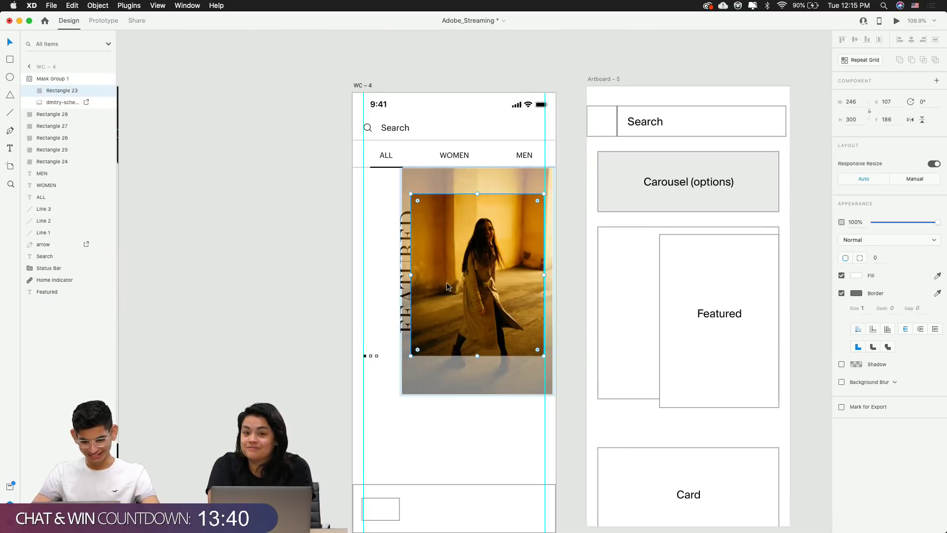
key(super+v)
Resize the man's photo and fine-tune its position and framing inside the mask
scroll(513, 267, down, 7)
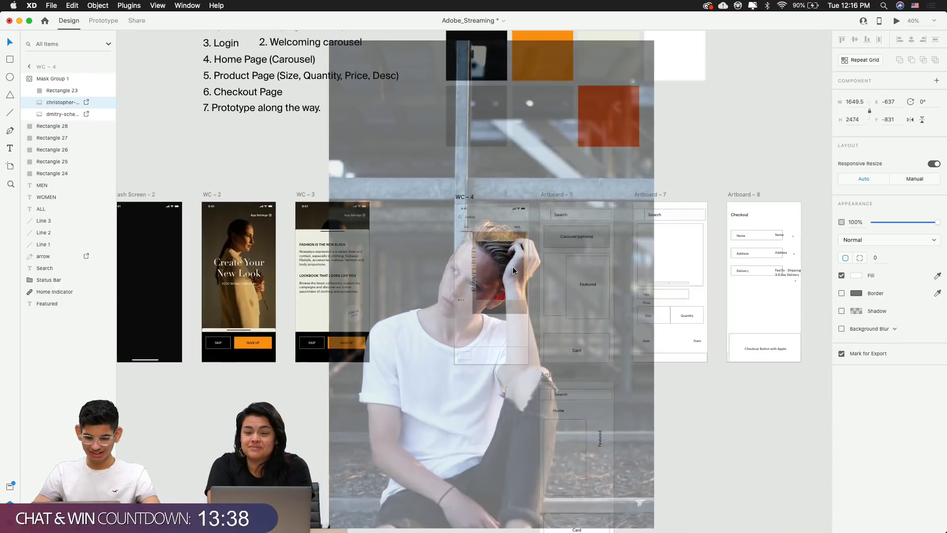
scroll(513, 267, down, 2)
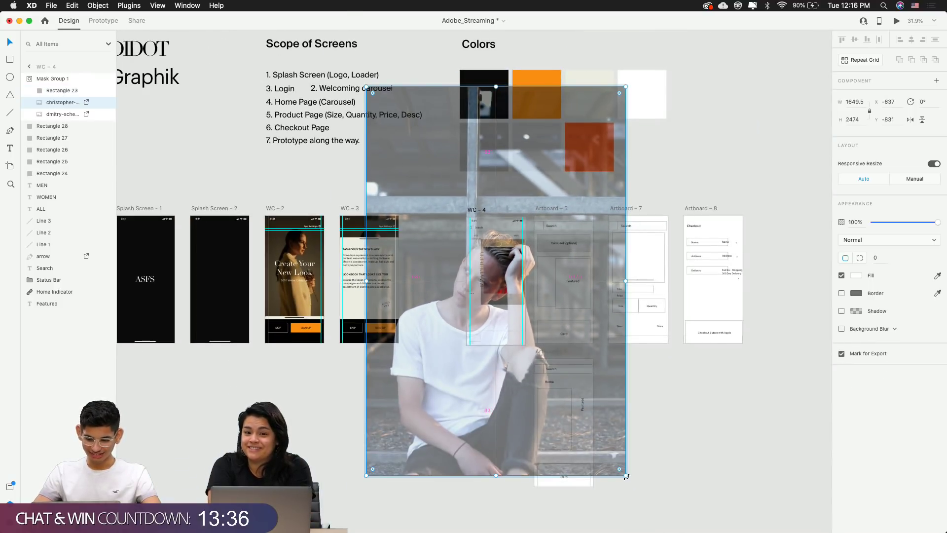
drag(626, 476, 517, 312)
scroll(490, 265, up, 10)
drag(490, 265, 665, 227)
click(666, 228)
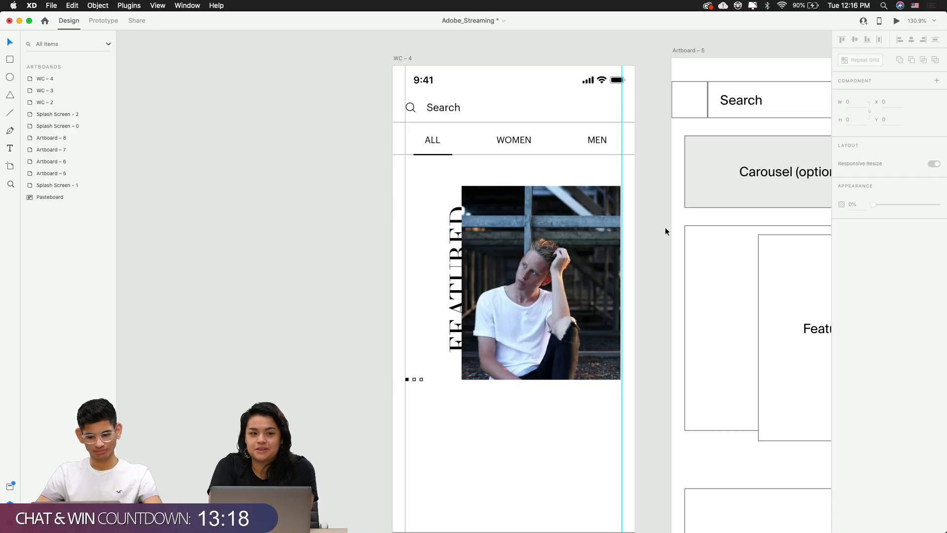
double_click(569, 264)
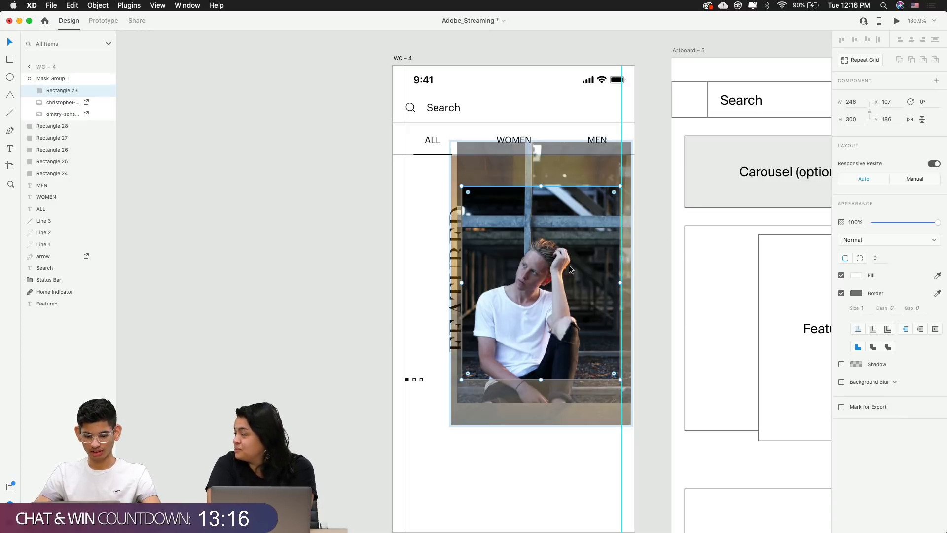
drag(569, 264, 575, 247)
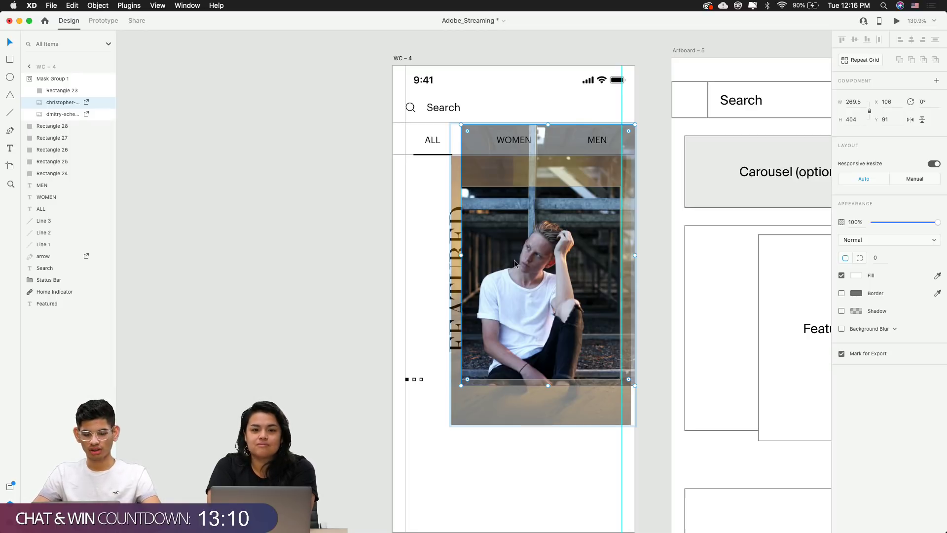
click(381, 259)
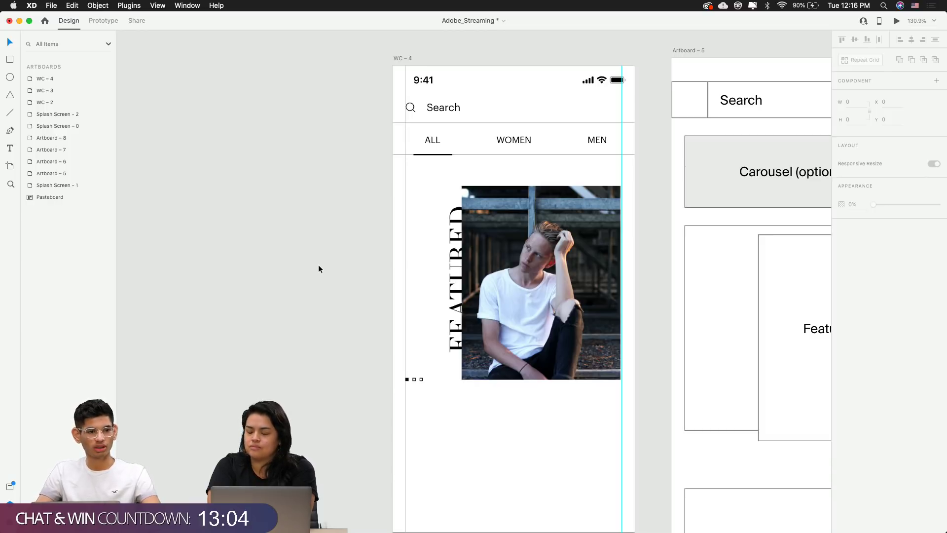
Nudge the vertical FEATURED title left and check the photo's mask crop
click(449, 288)
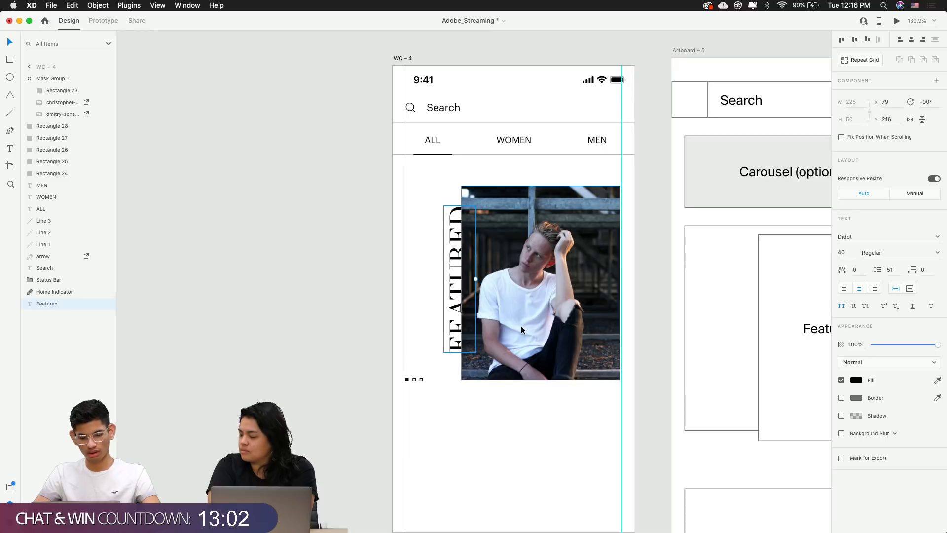
key(Left)
key(Left)
key(Left)
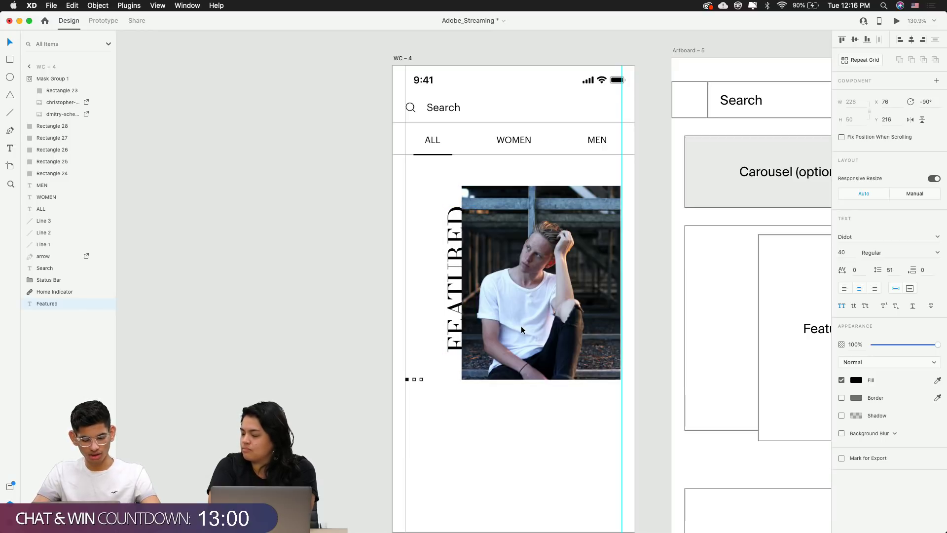
double_click(552, 312)
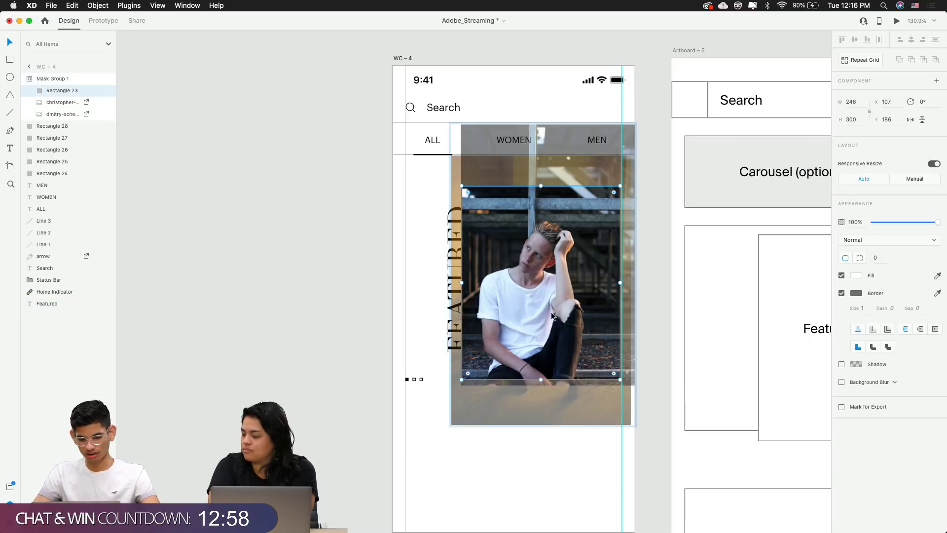
click(612, 420)
double_click(587, 347)
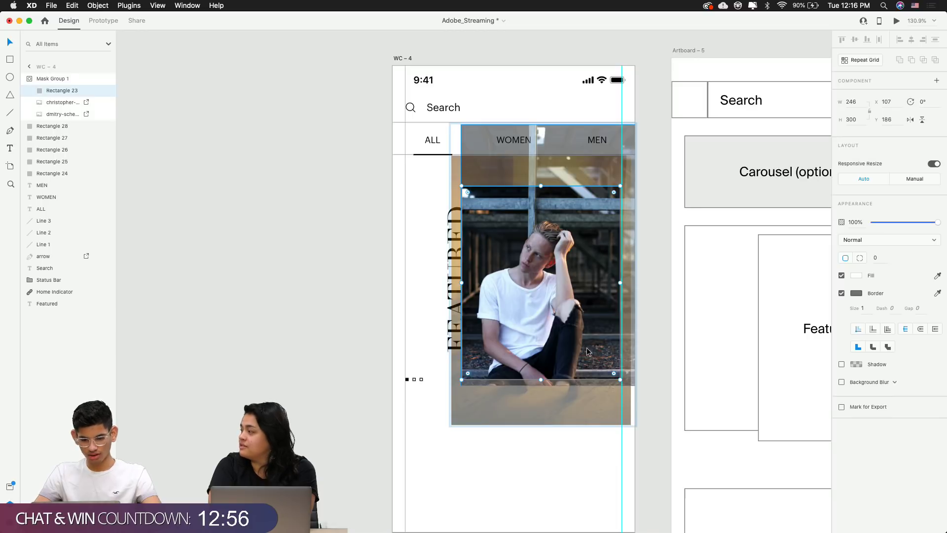
click(534, 433)
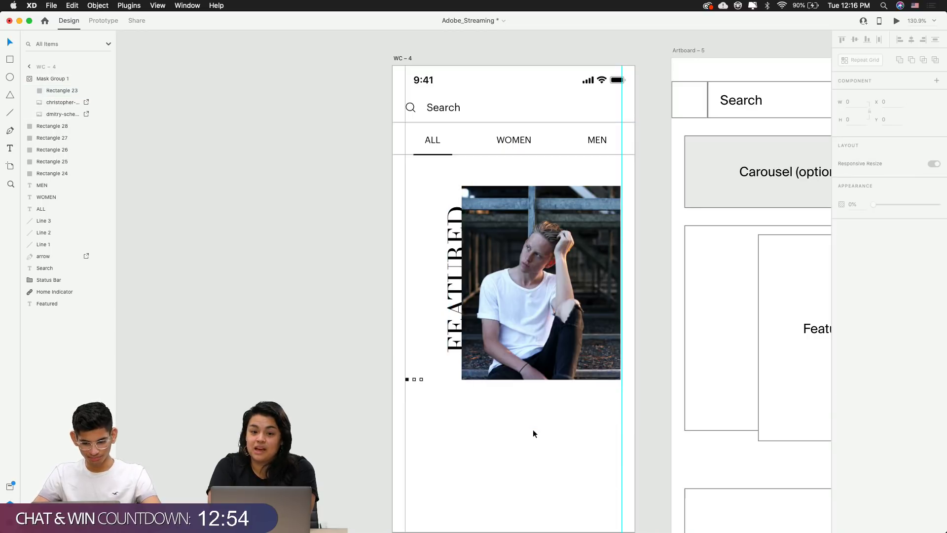
Lock and unlock the masked photo group, then undo a trial Repeat Grid
scroll(536, 428, down, 2)
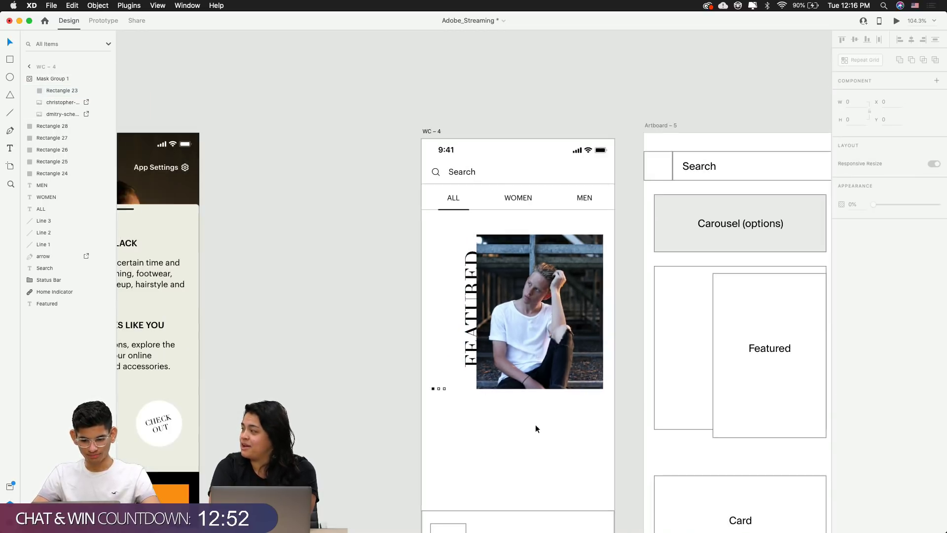
click(575, 348)
key(super+l)
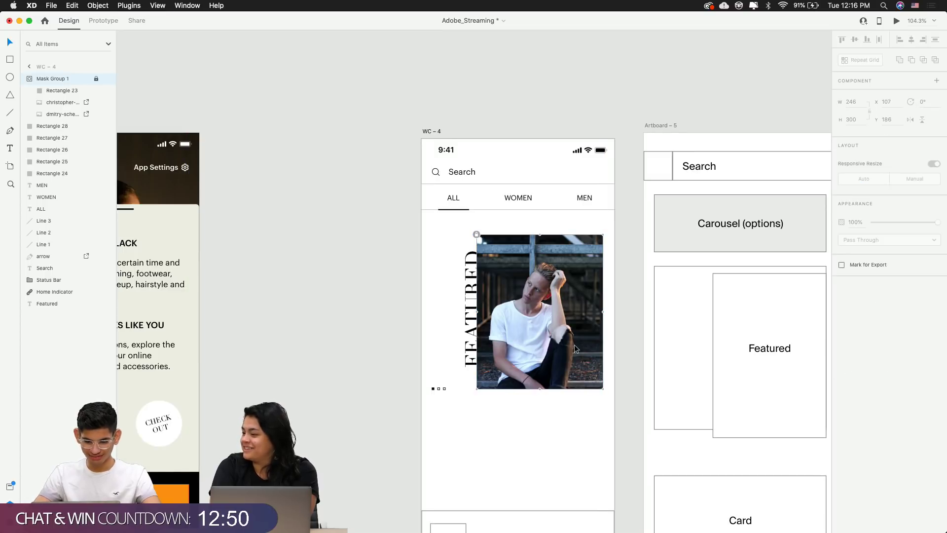
key(super+semicolon)
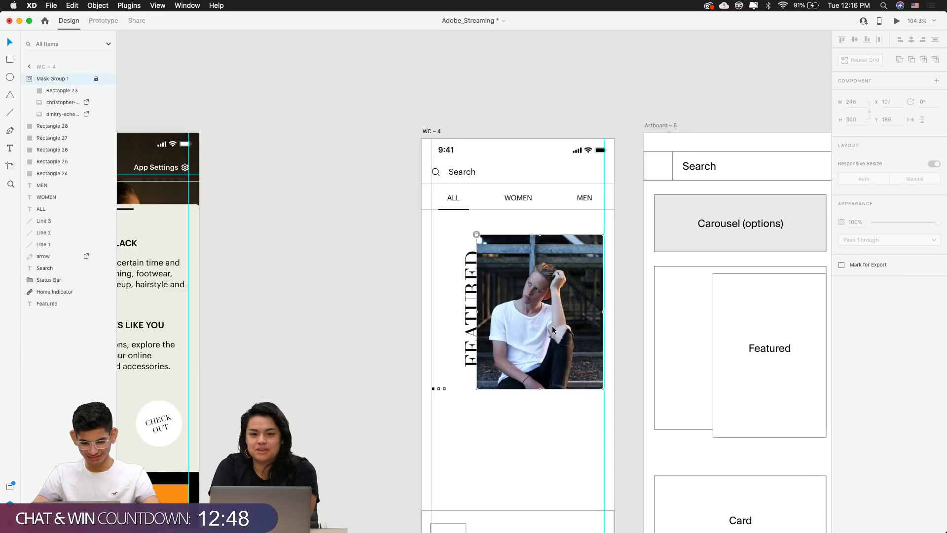
click(476, 234)
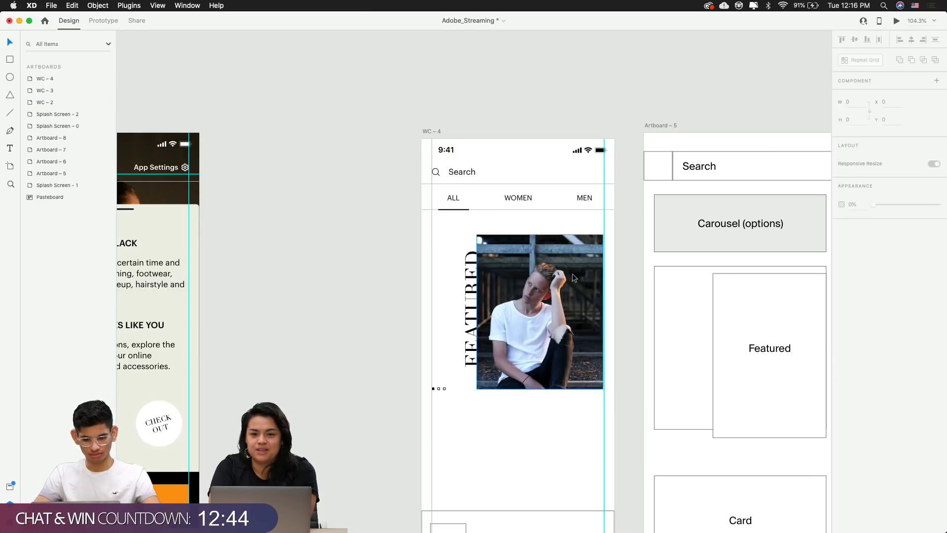
scroll(572, 273, up, 5)
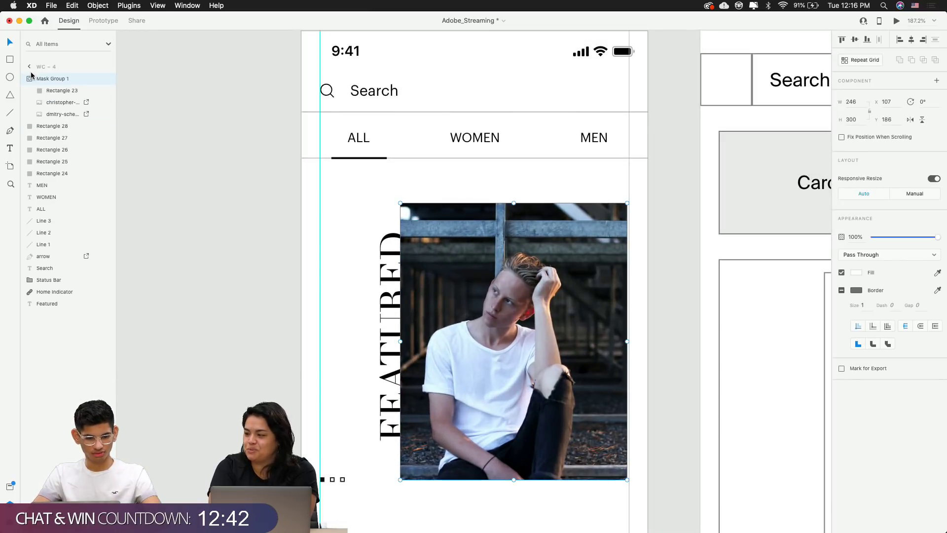
key(super+r)
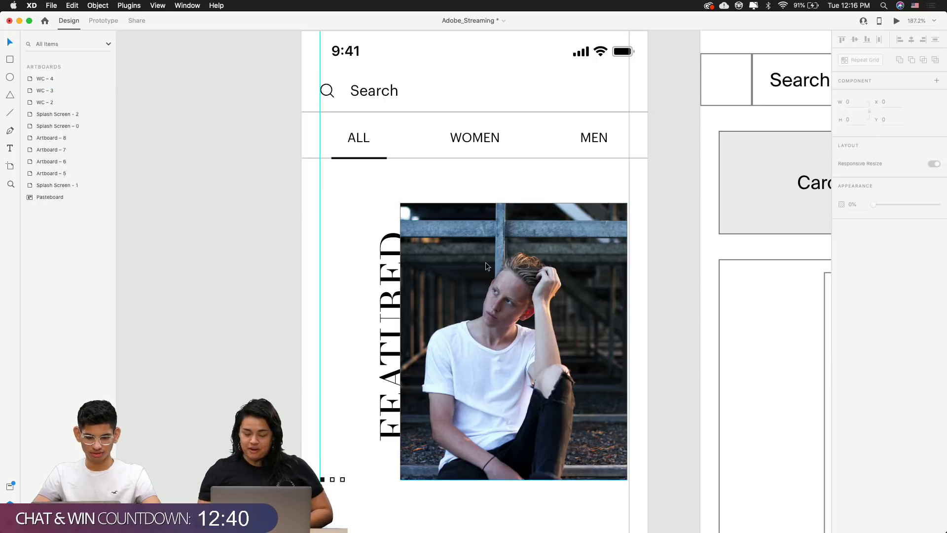
key(super+z)
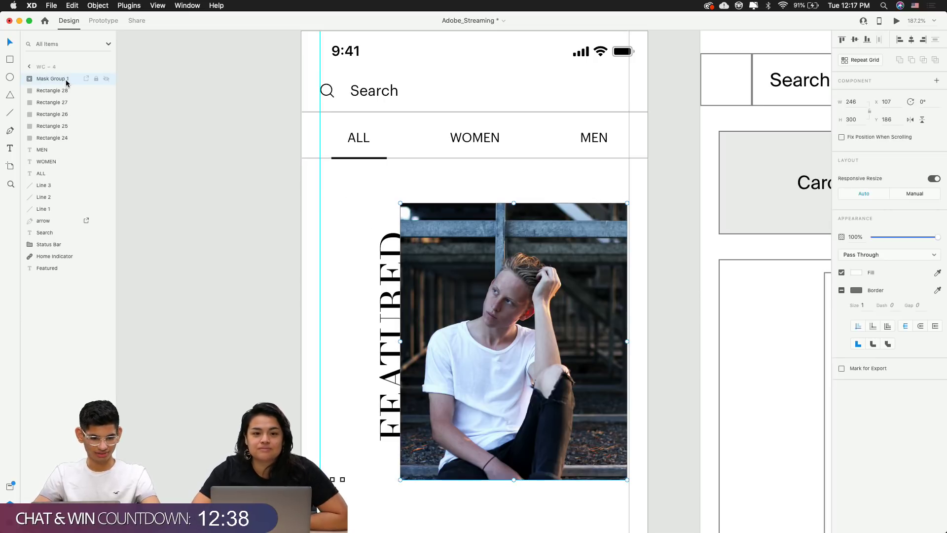
Rename the Mask Group 1 layer to Image
double_click(70, 78)
key(BackSpace)
key(Return)
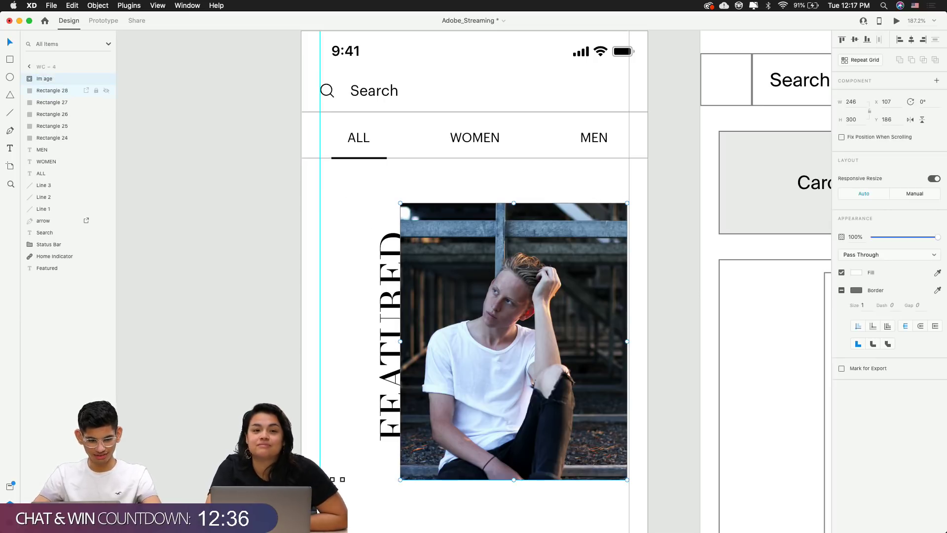
double_click(40, 79)
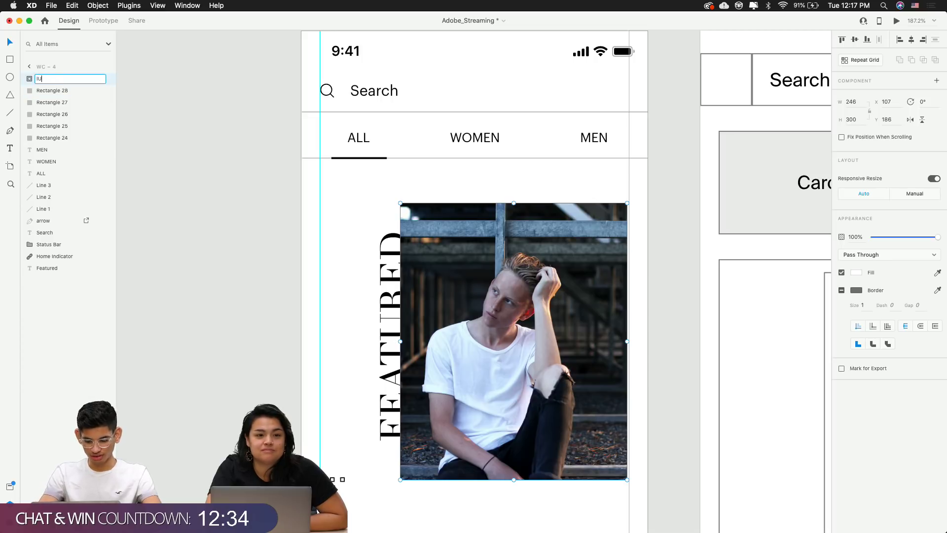
key(BackSpace)
key(BackSpace)
key(Return)
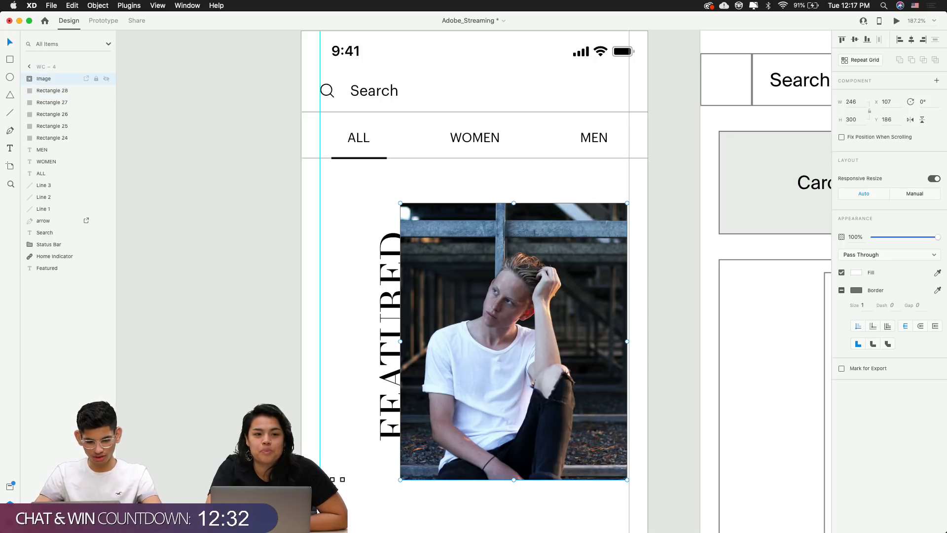
click(143, 254)
Try enlarging the photo inside the Image mask, then undo the enlargement
scroll(143, 255, down, 3)
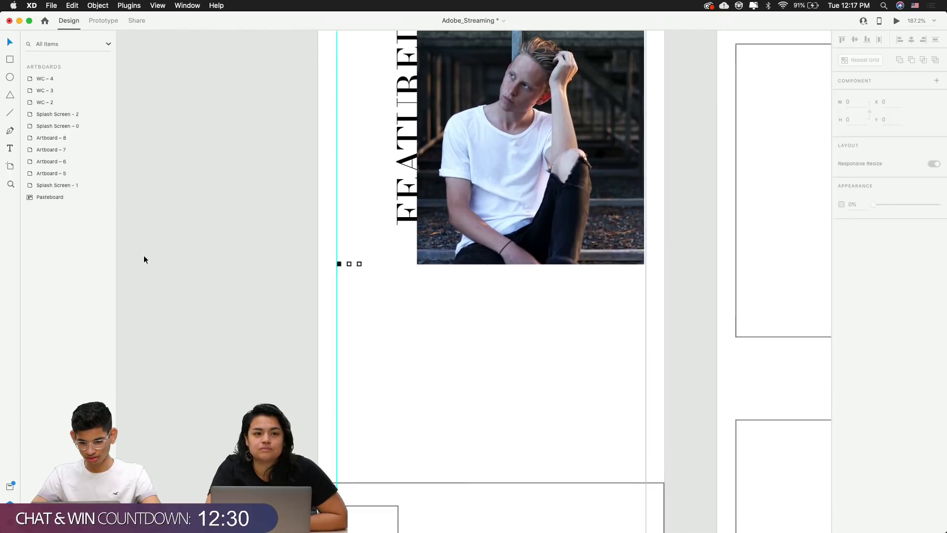
scroll(143, 256, down, 5)
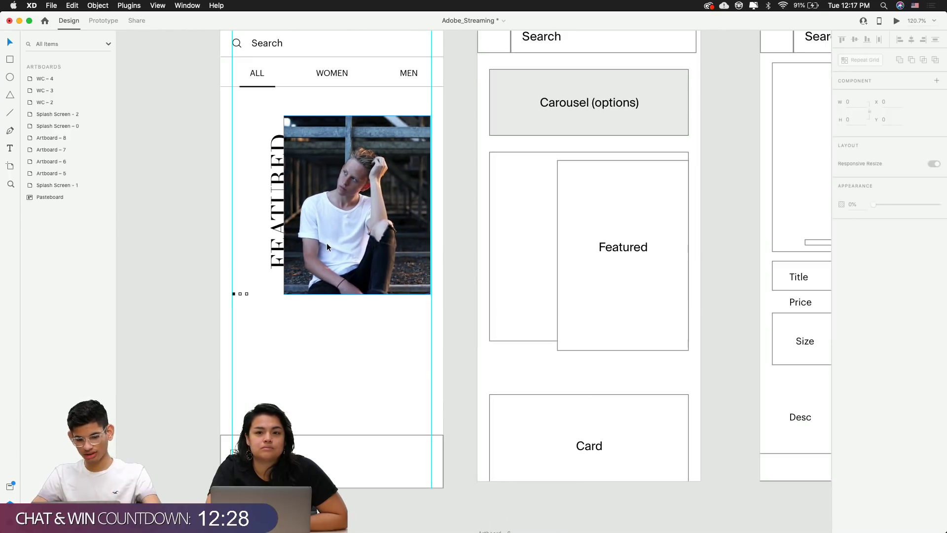
double_click(327, 243)
scroll(448, 203, up, 4)
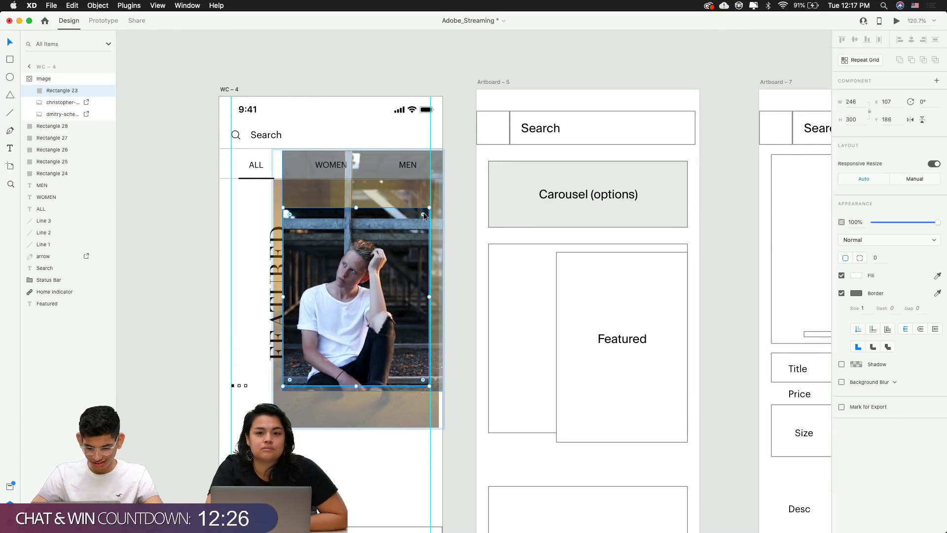
click(476, 222)
double_click(381, 261)
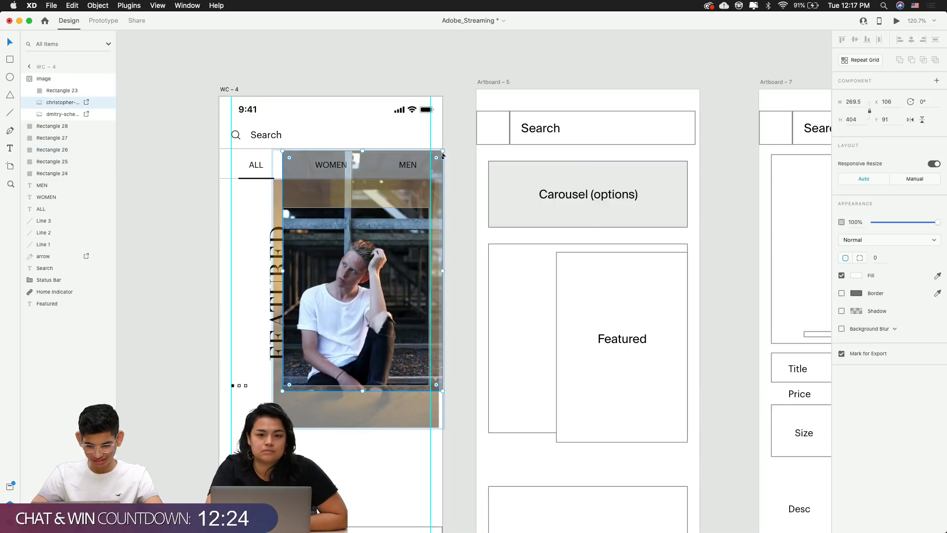
drag(443, 150, 516, 113)
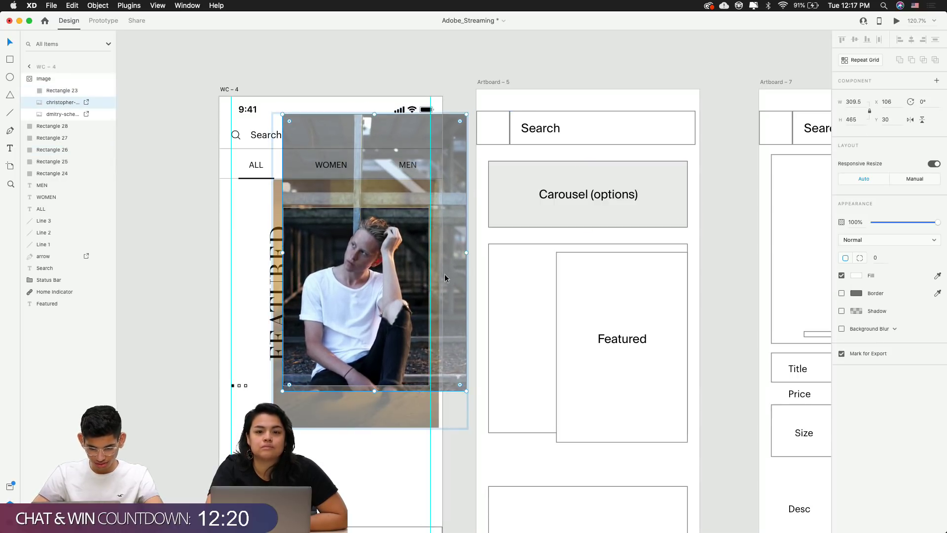
click(567, 209)
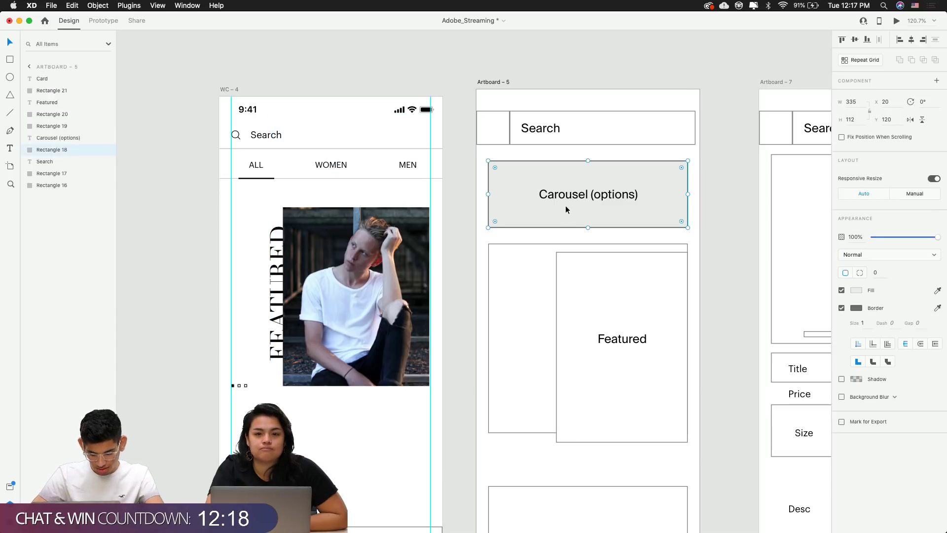
click(436, 303)
double_click(397, 316)
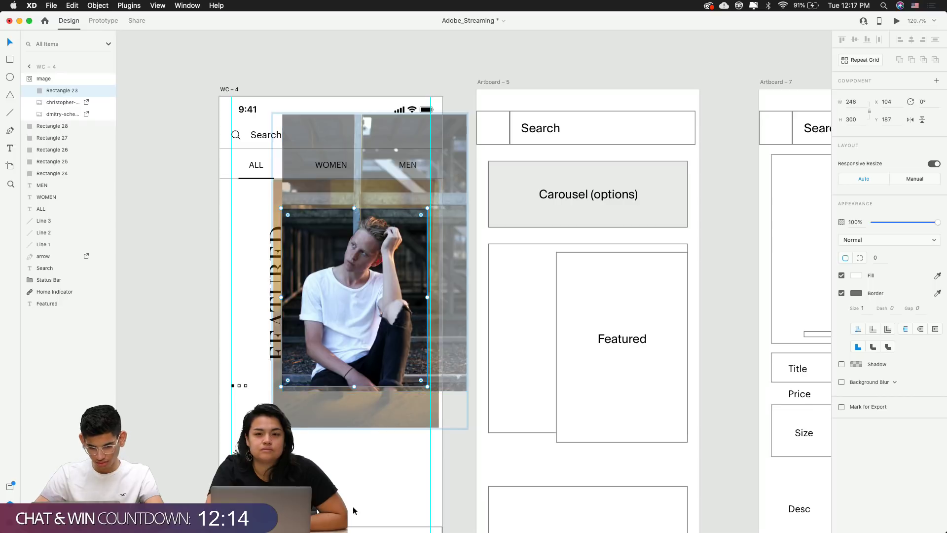
click(348, 530)
key(super+z)
key(super+z)
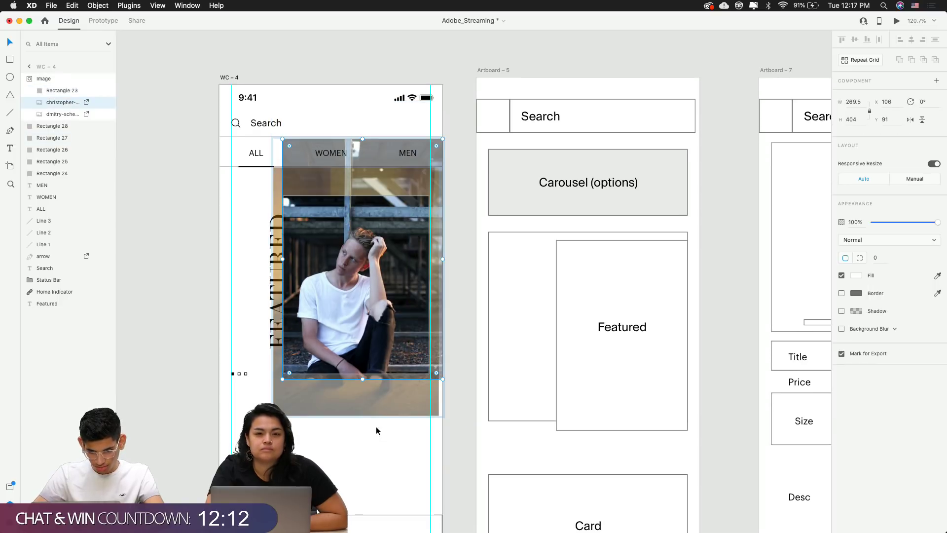
click(396, 452)
double_click(372, 321)
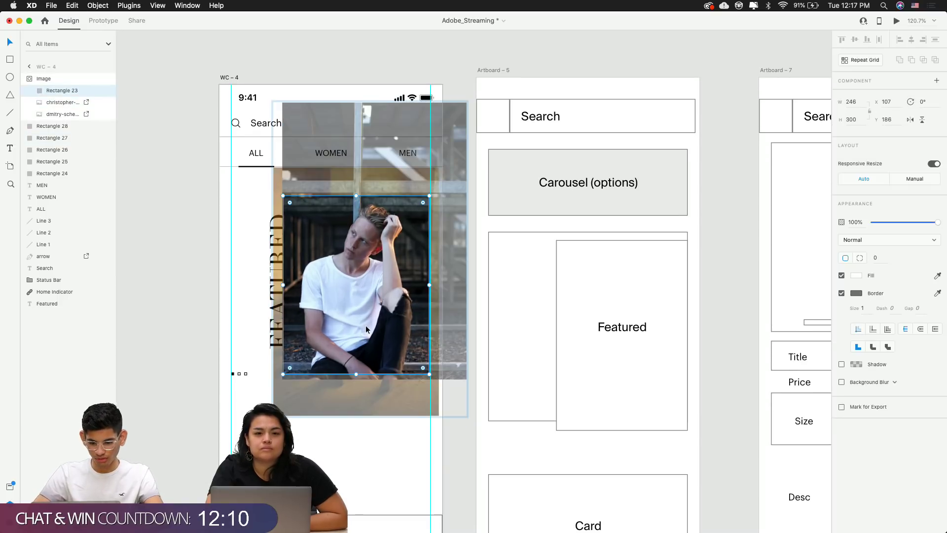
click(416, 424)
Shift the Image group slightly, undo the move, and review it beside the FEATURED title
scroll(429, 377, up, 5)
scroll(404, 347, up, 10)
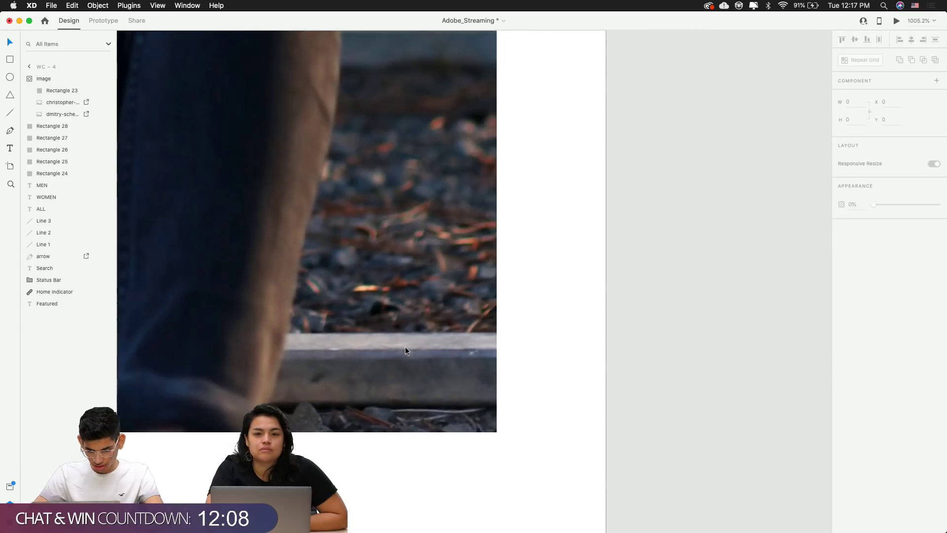
click(404, 347)
drag(405, 346, 397, 351)
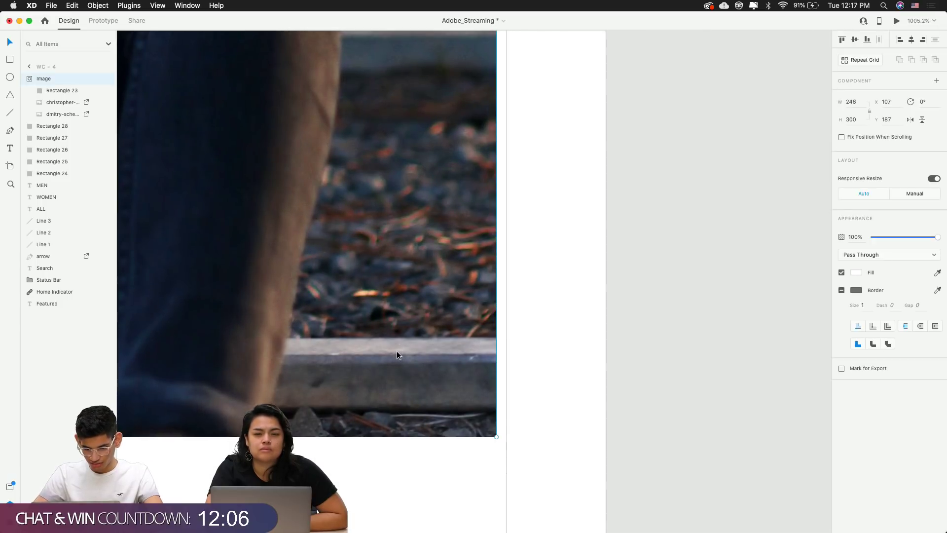
key(super+z)
scroll(526, 343, down, 10)
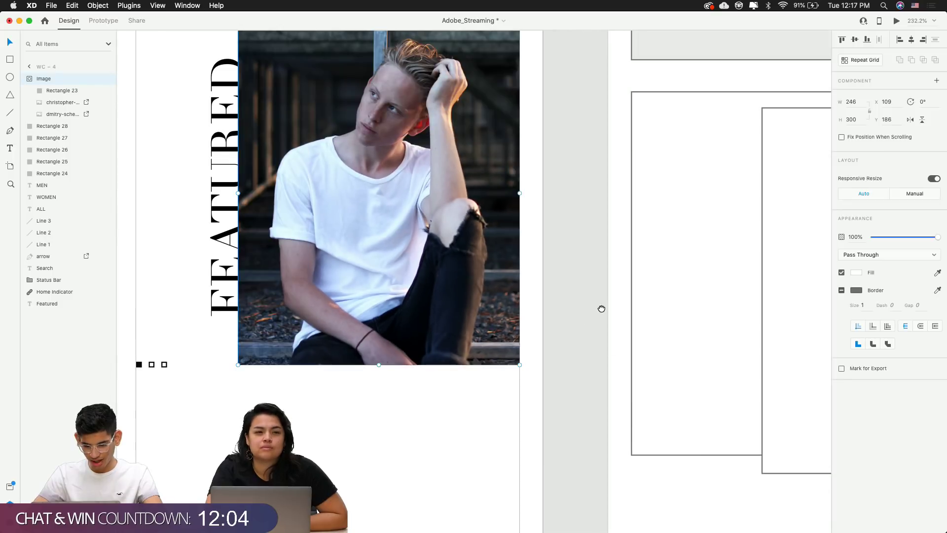
drag(601, 309, 734, 420)
click(366, 341)
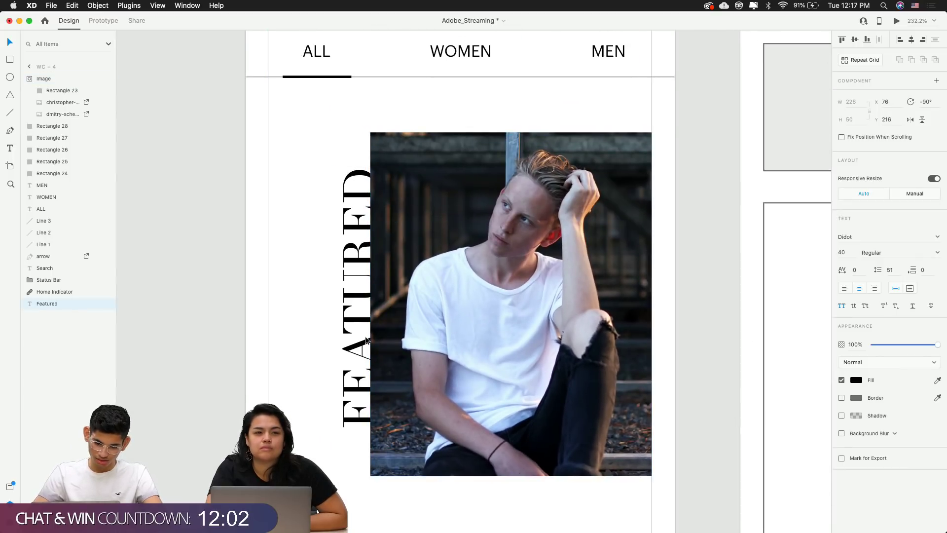
click(214, 303)
scroll(214, 302, down, 5)
scroll(214, 303, down, 3)
Fill the WC-4 artboard with beige #ECECE2 sampled from WC-3's card
scroll(331, 408, up, 3)
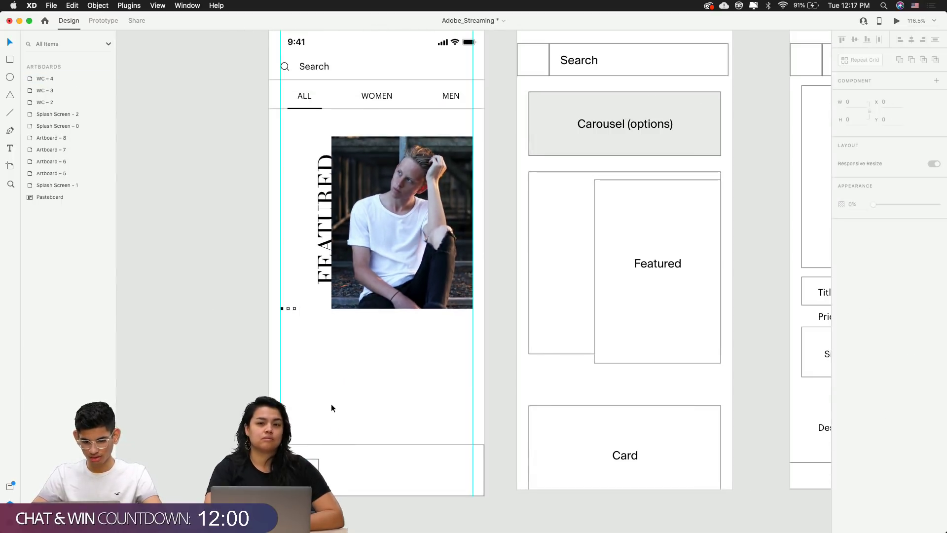
scroll(331, 407, up, 2)
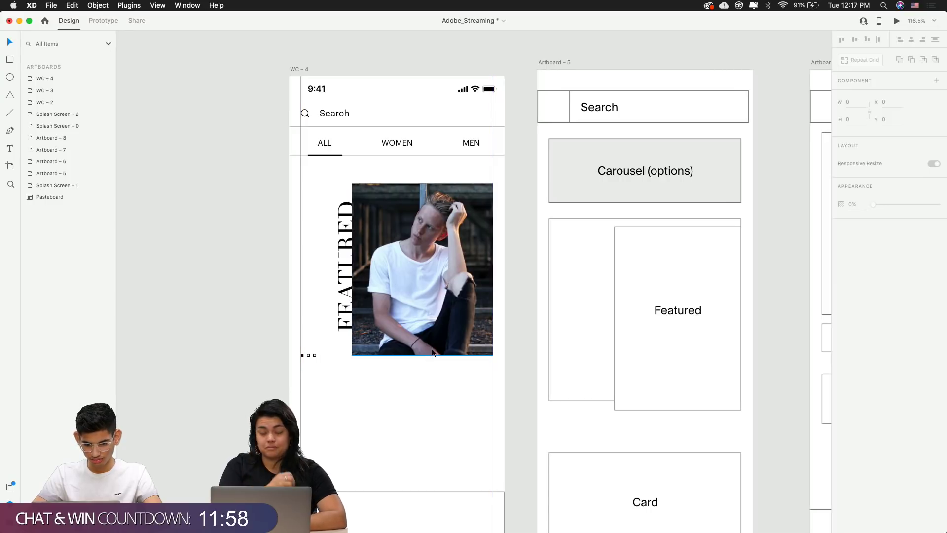
click(309, 69)
click(452, 64)
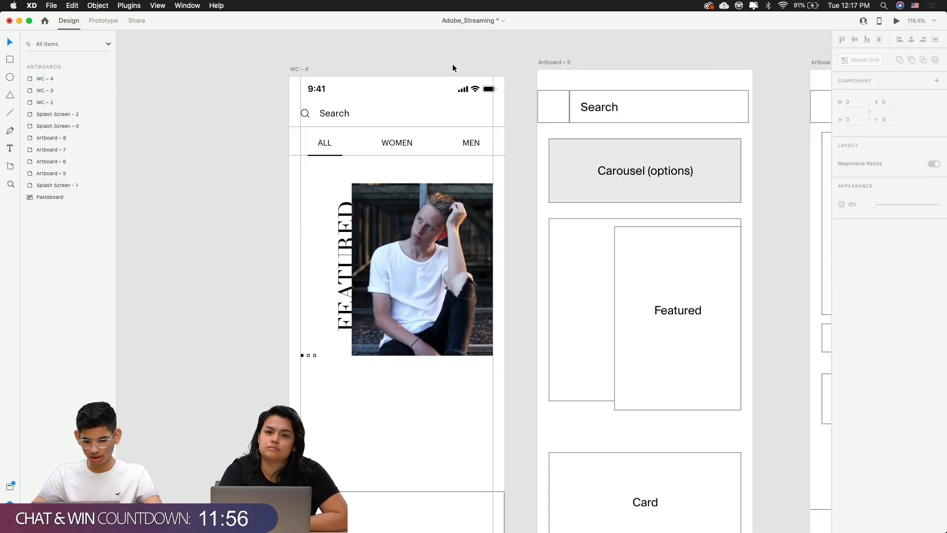
click(294, 68)
scroll(489, 138, up, 5)
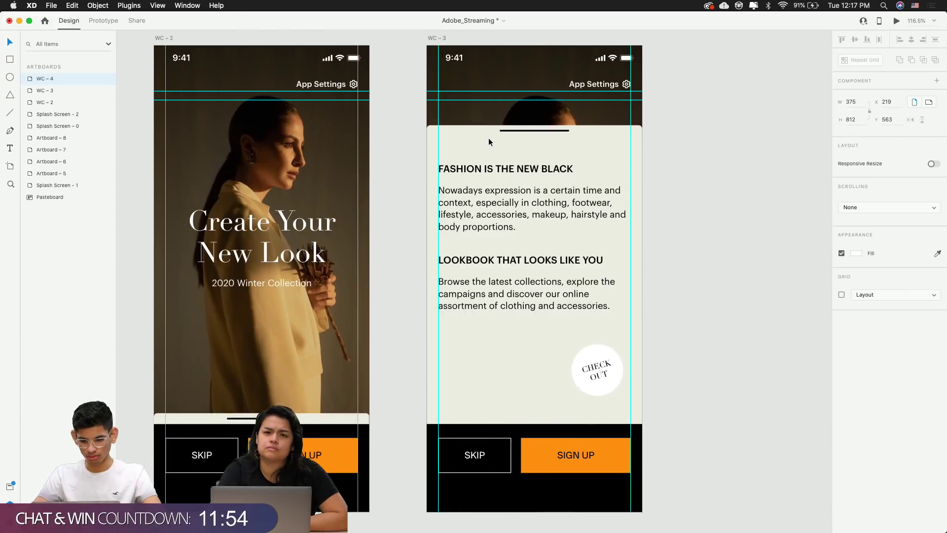
scroll(489, 138, right, 5)
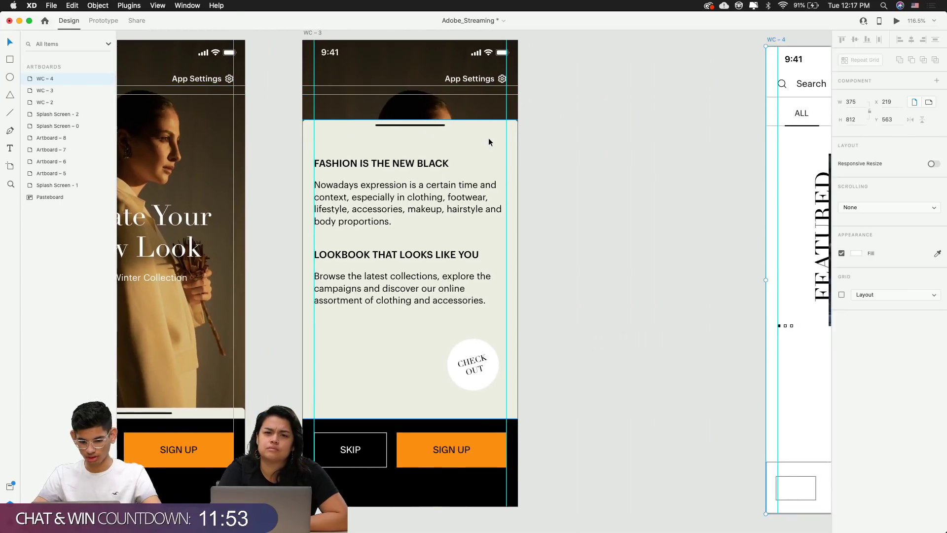
click(858, 253)
click(836, 293)
click(403, 374)
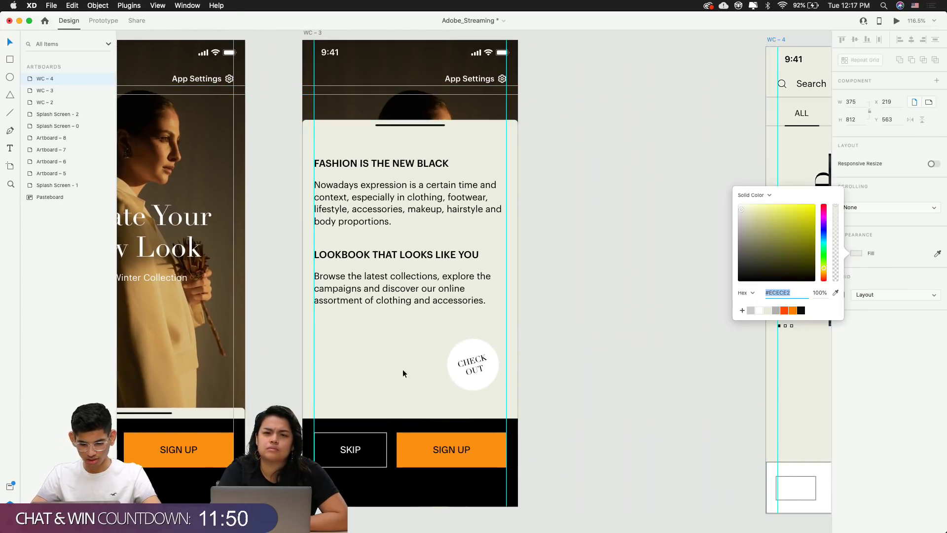
click(575, 345)
Pan and zoom to bring WC-4's white bottom bar into view
scroll(575, 344, right, 10)
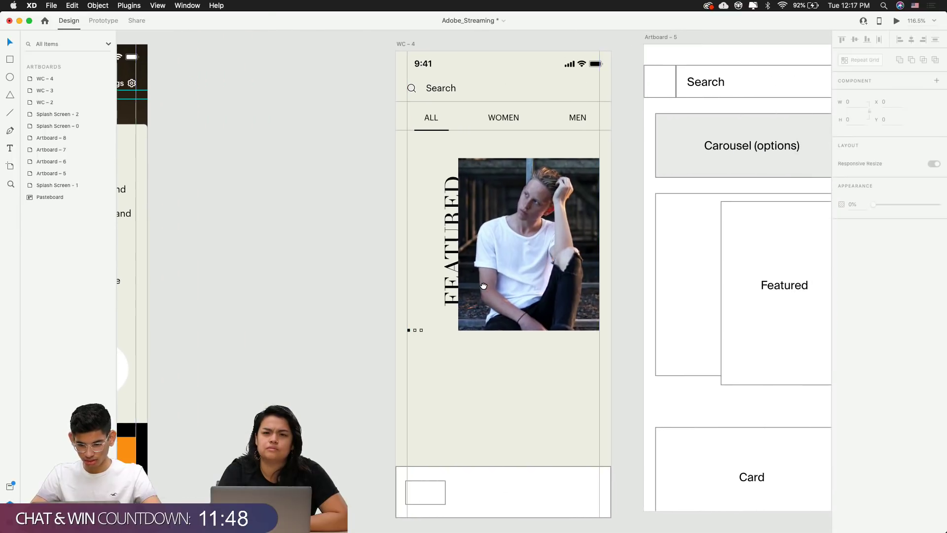
click(484, 286)
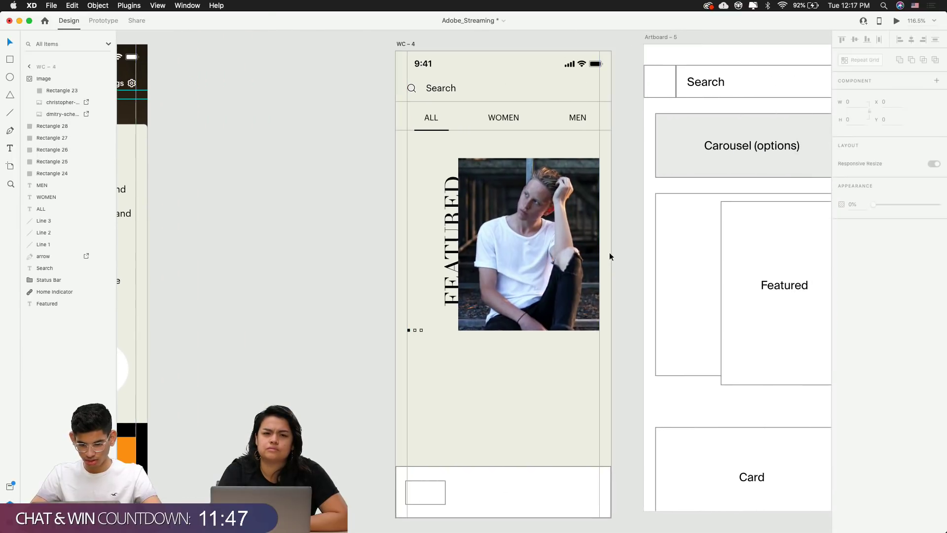
click(405, 303)
drag(347, 314, 296, 328)
drag(383, 408, 362, 355)
scroll(366, 353, down, 3)
scroll(365, 389, up, 6)
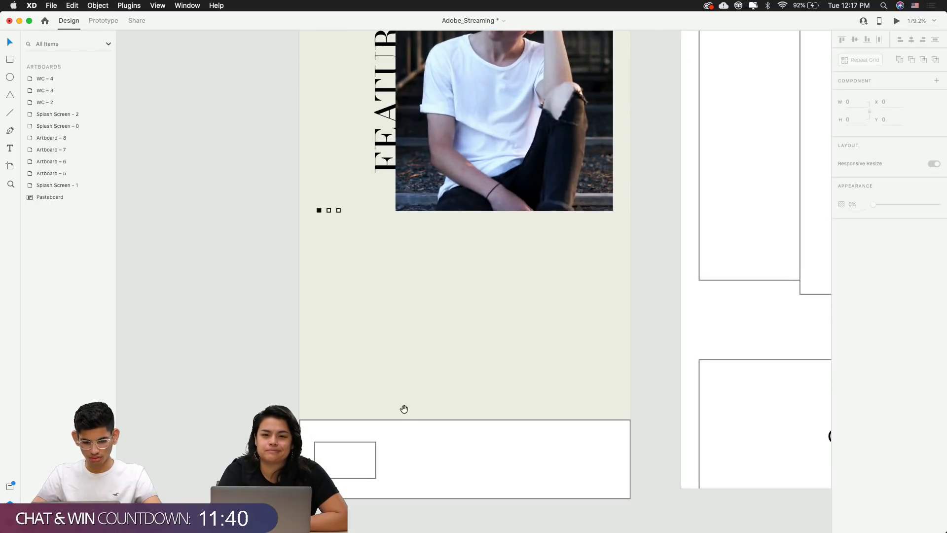
drag(404, 409, 388, 232)
Add a 'Home' text label in the bottom bar, just right of the small rectangle
click(330, 272)
key(t)
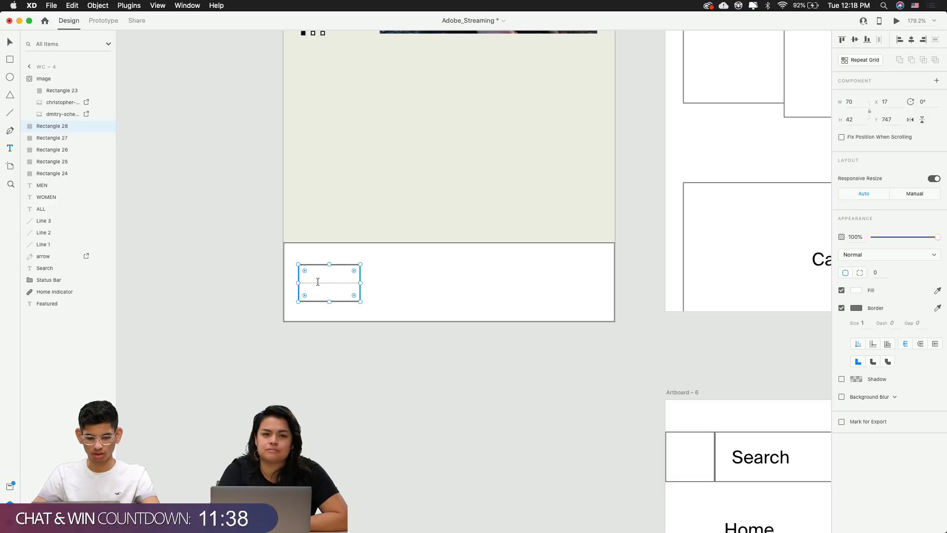
click(317, 281)
text(Home)
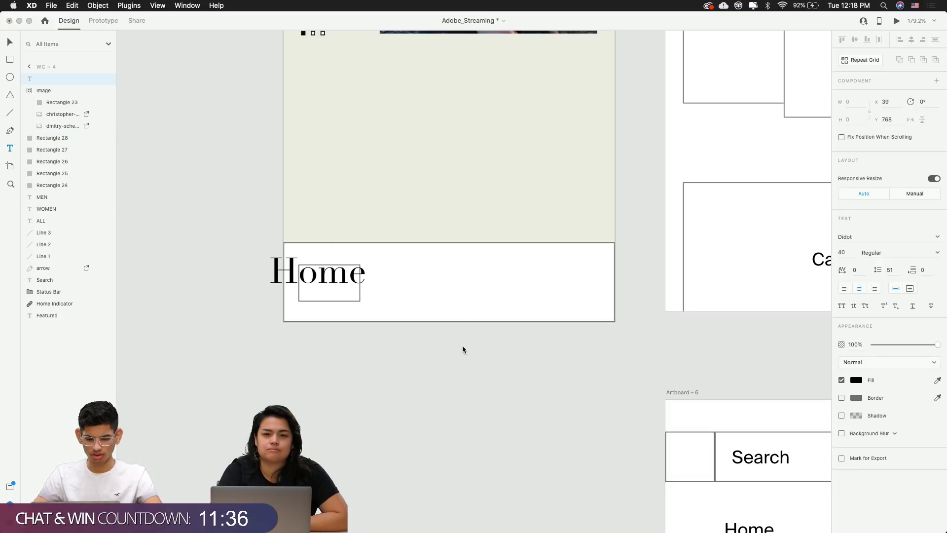
key(Escape)
drag(336, 277, 395, 285)
key(super+Tab)
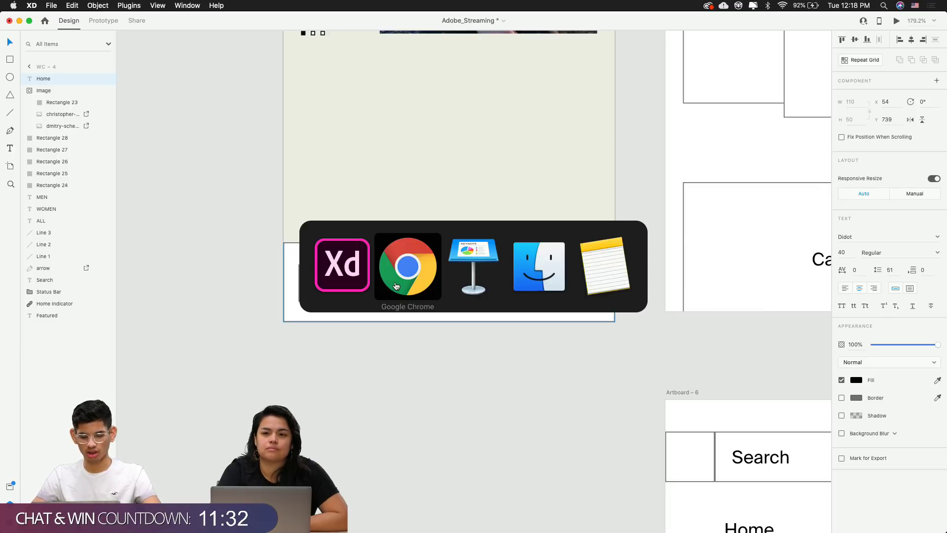
In a new Chrome tab, load Font Awesome's 'menu' icon search, which returns 318 results
key(super+t)
text(ff)
key(BackSpace)
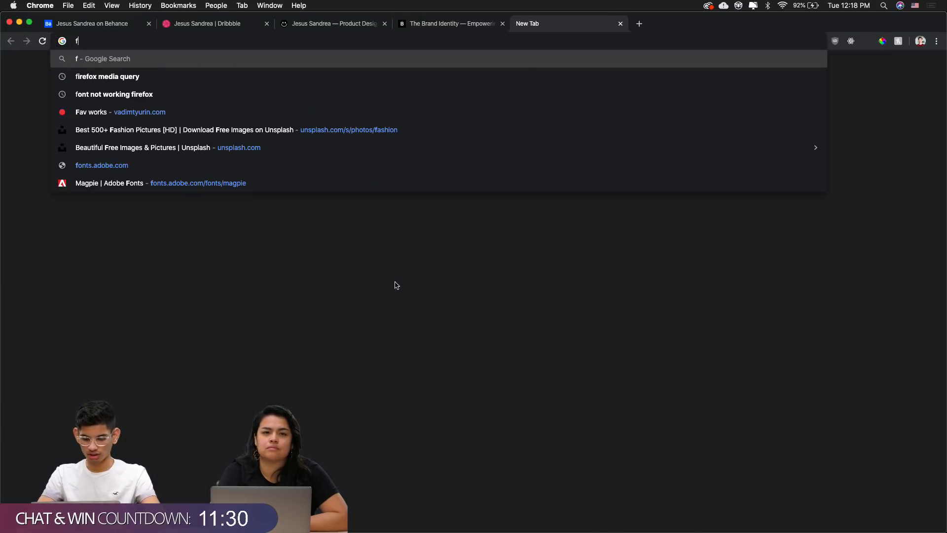
text(onts.adobe.com/fonts/magpie)
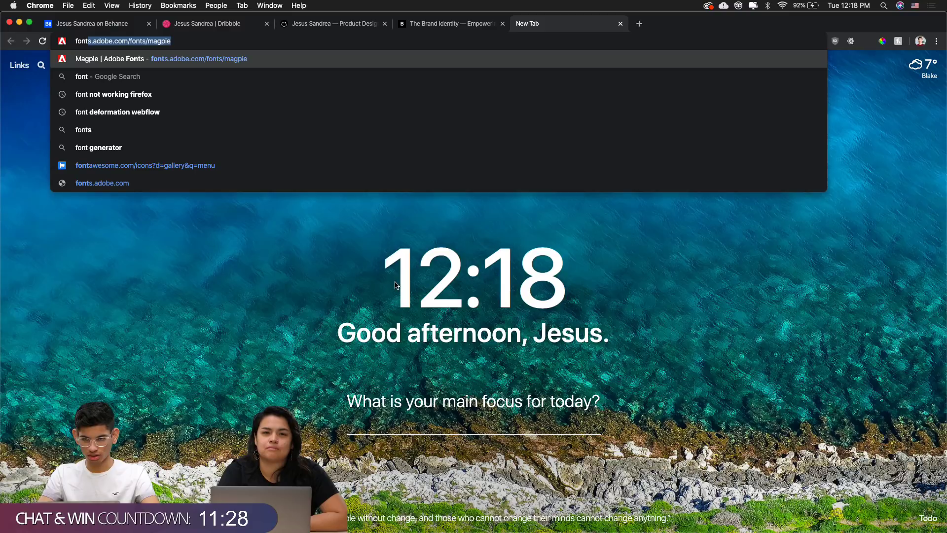
key(Down)
key(Down)
key(Down)
key(Down)
key(Down)
key(Down)
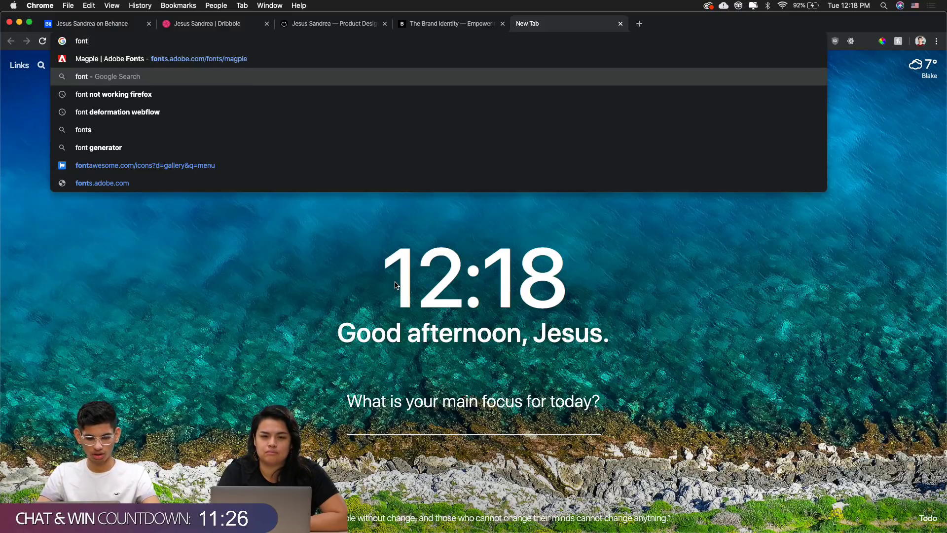
key(Return)
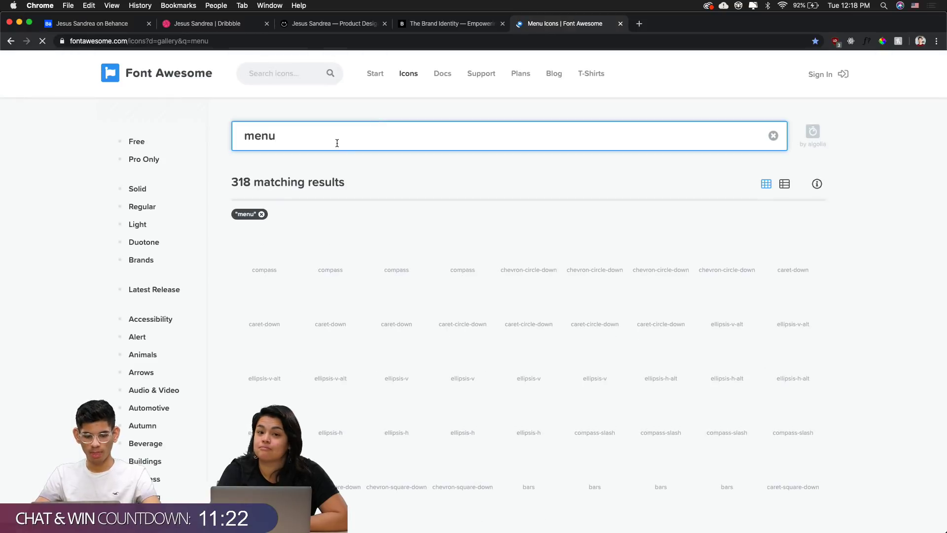
double_click(337, 143)
Change the Home text's font to Font Awesome 5 Pro so it renders as a house icon
key(super+Tab)
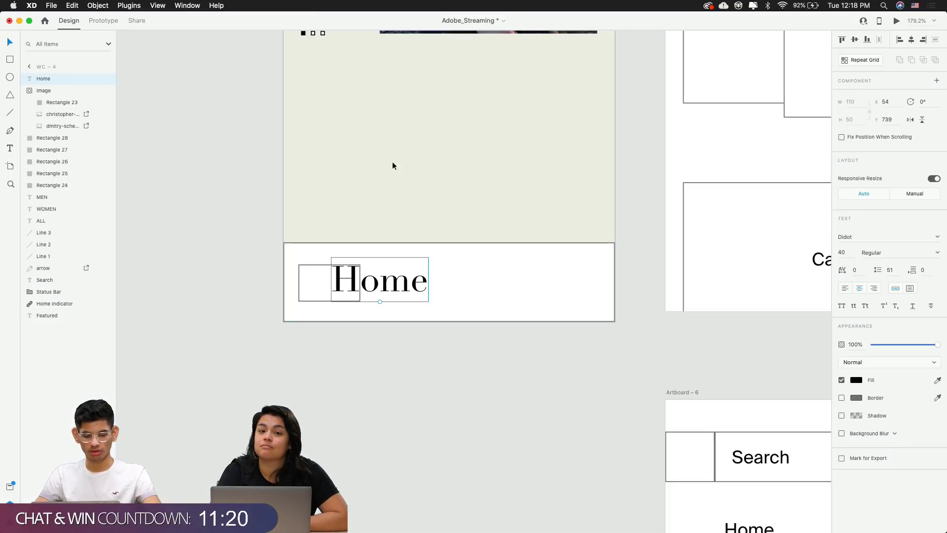
key(super+a)
key(super+Tab)
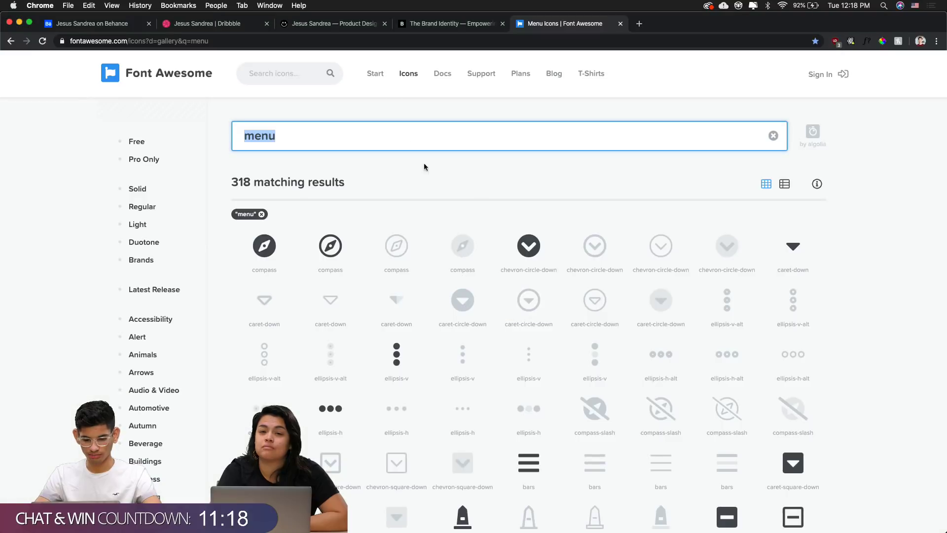
key(super+Tab)
click(850, 237)
text(F)
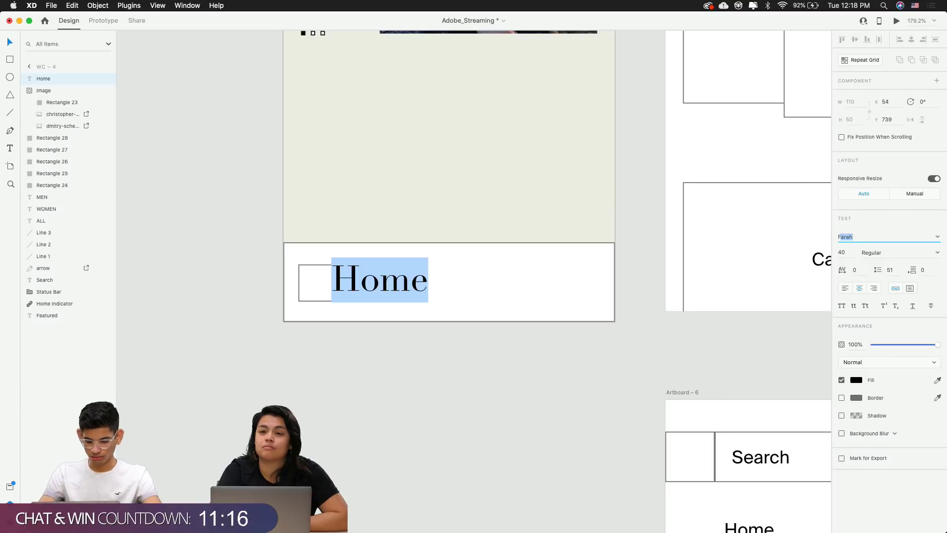
text(ont Awesome 5 Br)
key(Right)
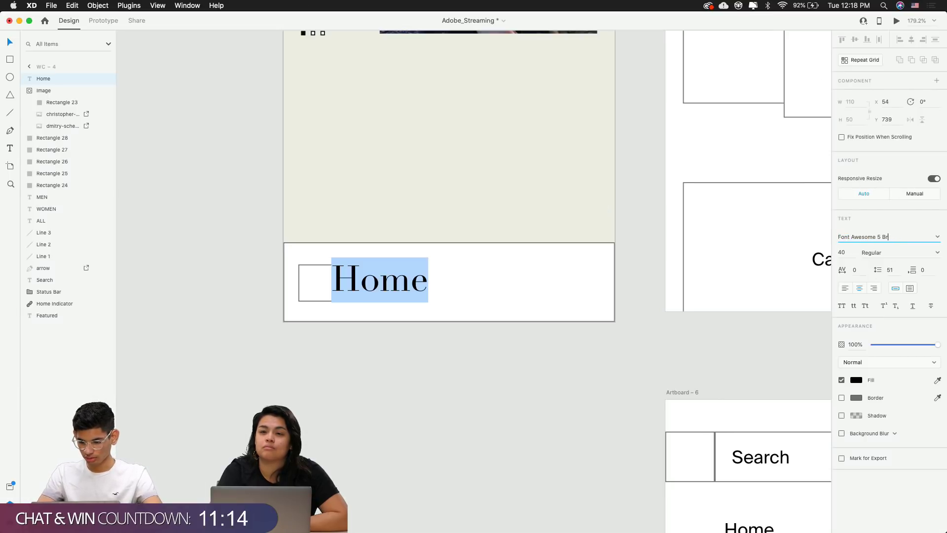
key(Return)
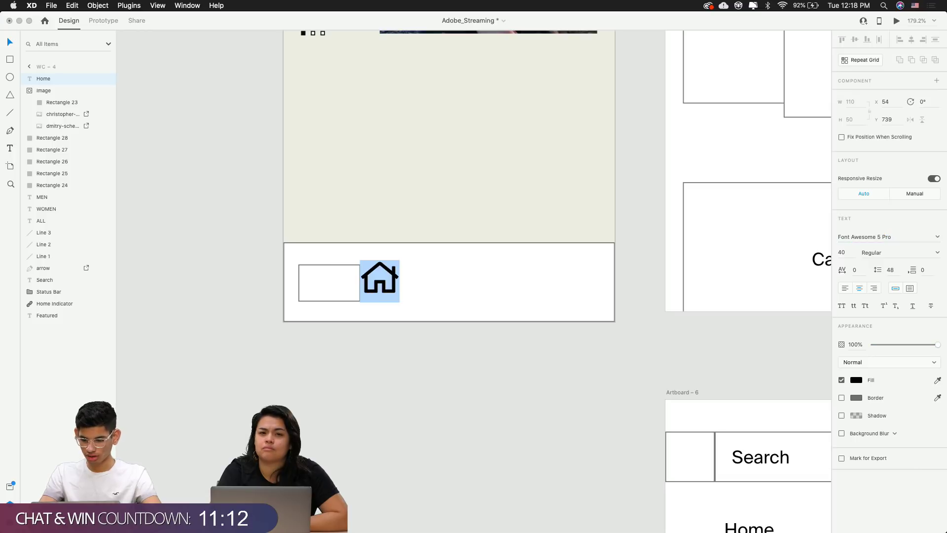
key(Escape)
key(Escape)
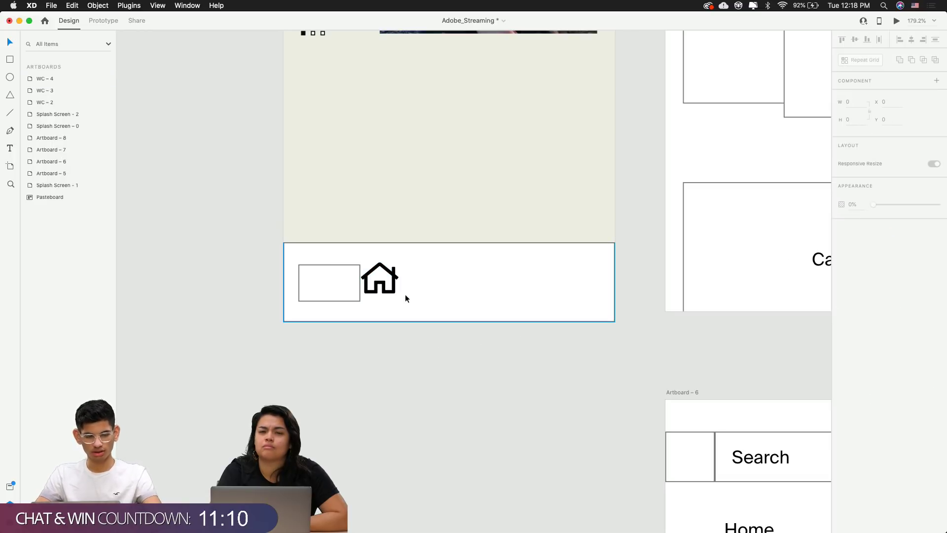
Move the house icon into the bottom-bar rectangle
double_click(382, 289)
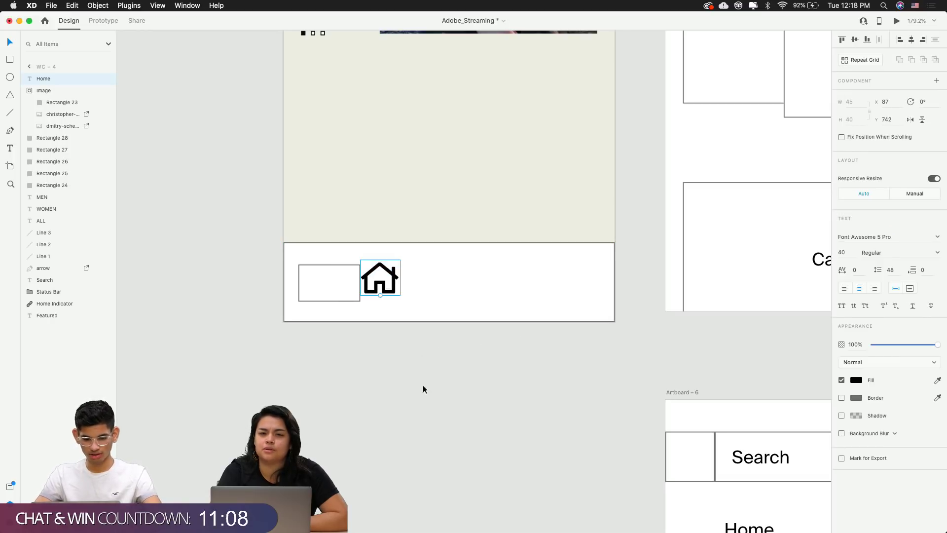
key(Escape)
drag(387, 289, 455, 288)
key(super+Tab)
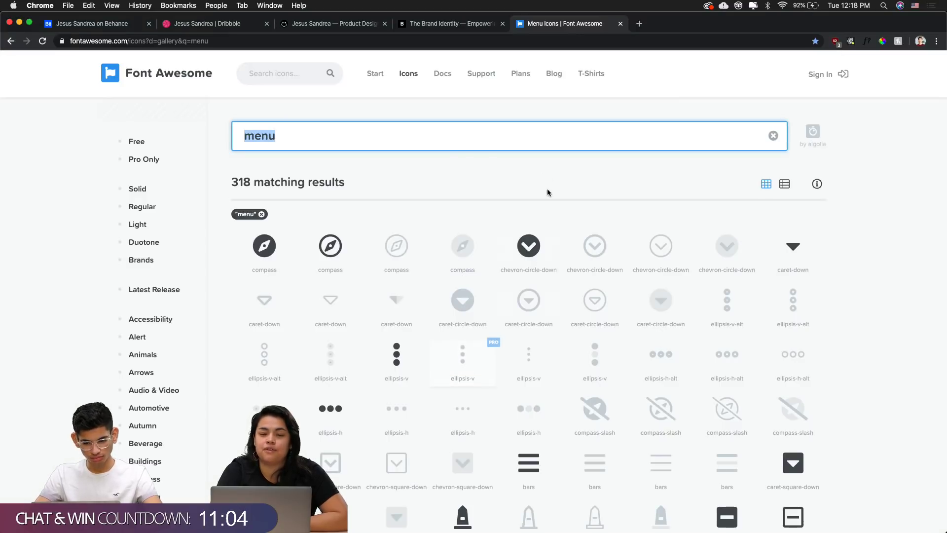
key(super+Tab)
scroll(427, 317, up, 10)
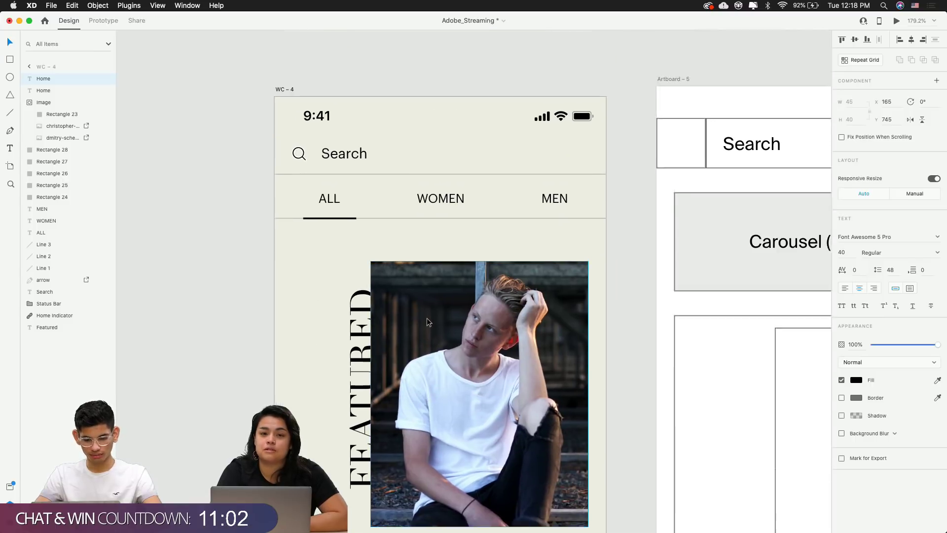
scroll(427, 318, down, 10)
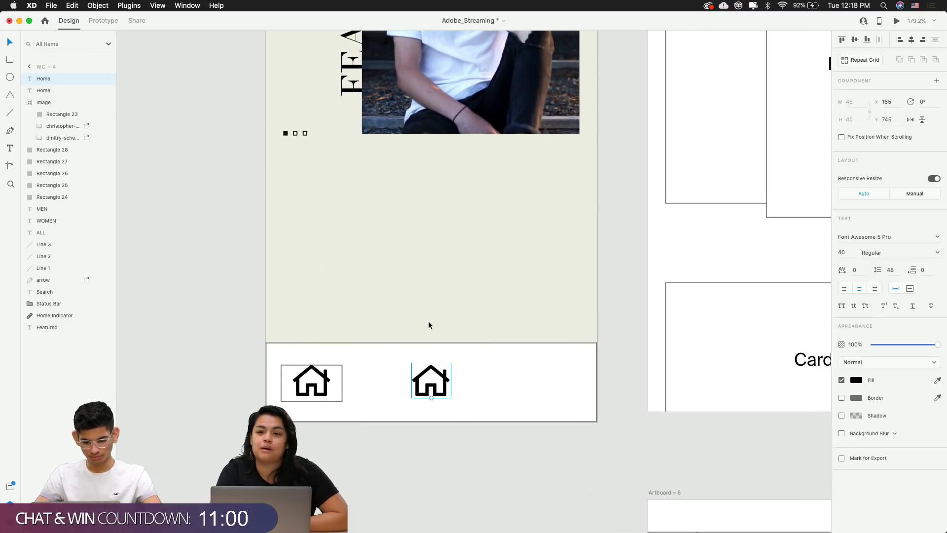
Place another house icon copy further right and search Font Awesome for 'account'
drag(439, 388, 536, 388)
key(super+Tab)
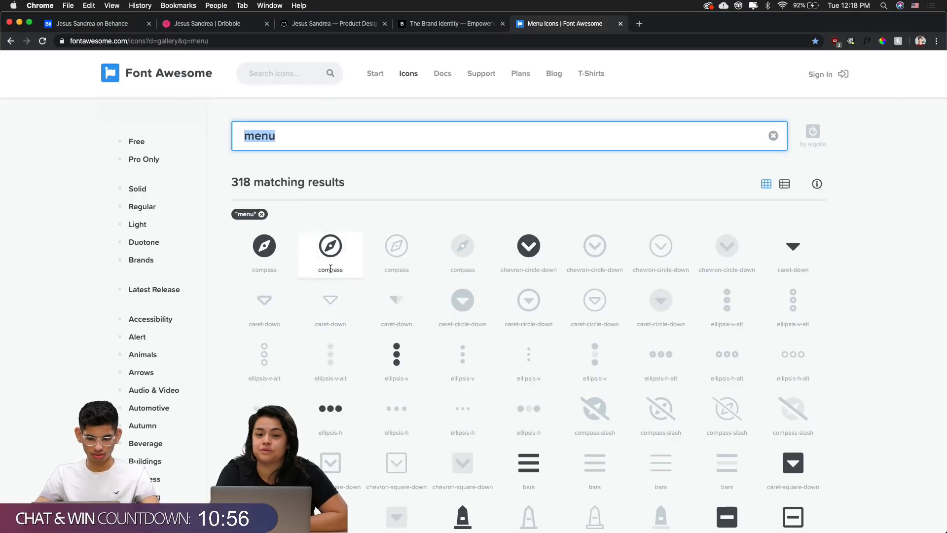
key(super+Tab)
key(super+Tab)
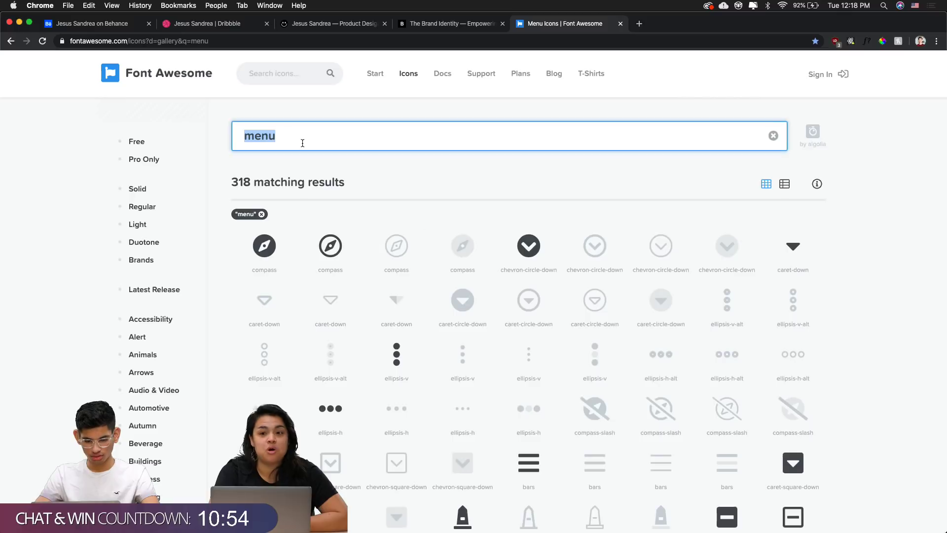
text(a)
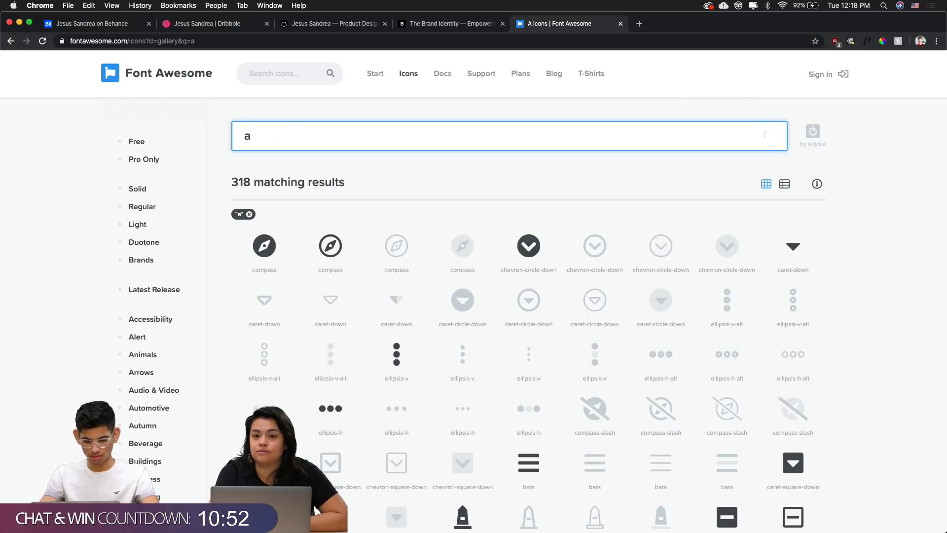
text(ccount)
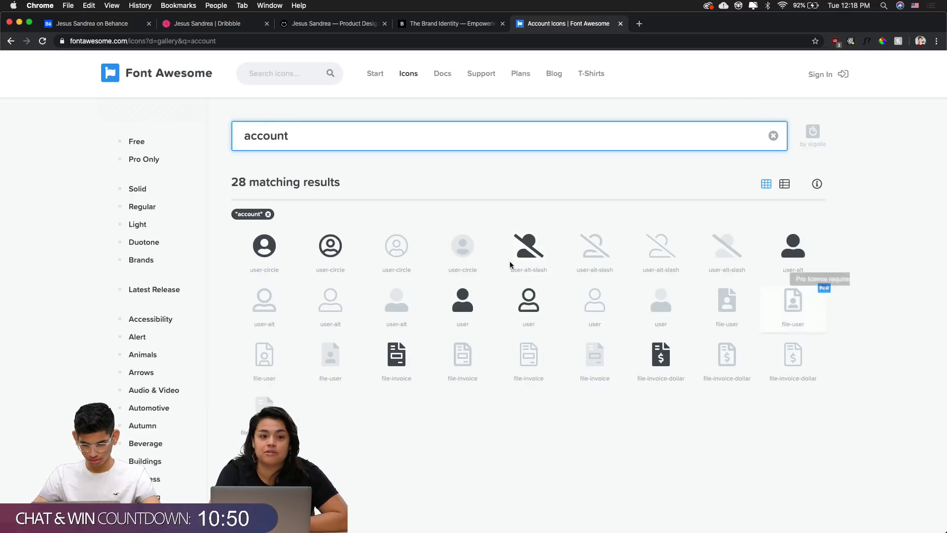
key(super+a)
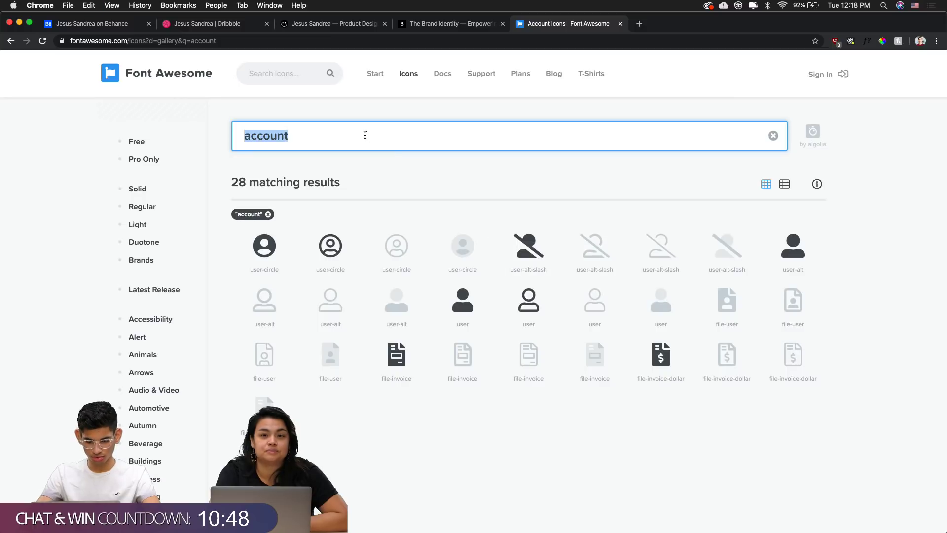
key(super+Tab)
Convert the middle house icon to an editable path with Object > Path > Convert to Path
scroll(563, 384, up, 5)
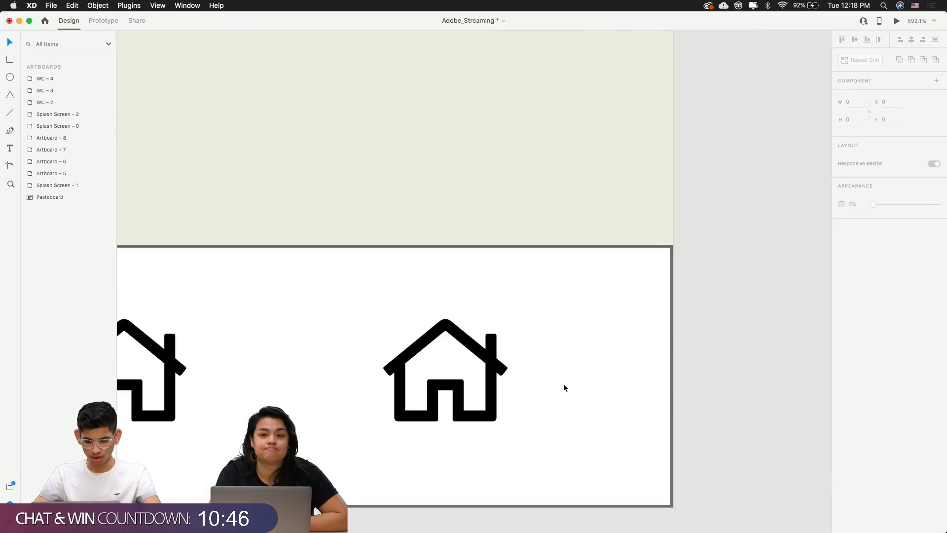
click(477, 366)
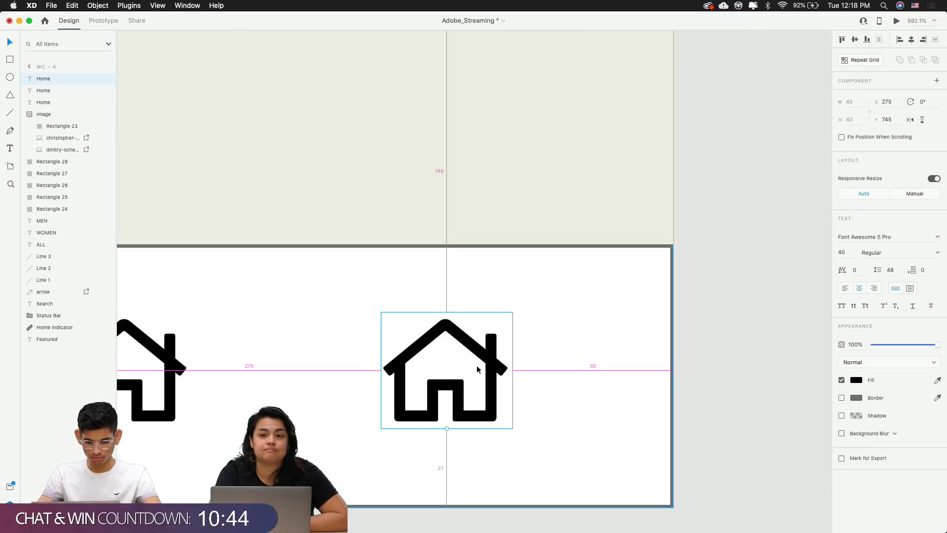
click(98, 5)
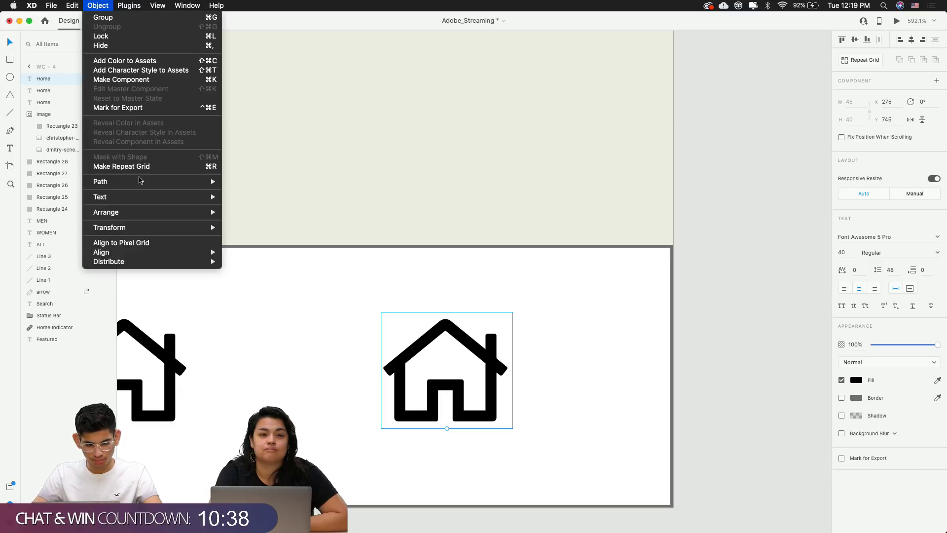
mouse_move(140, 185)
click(286, 226)
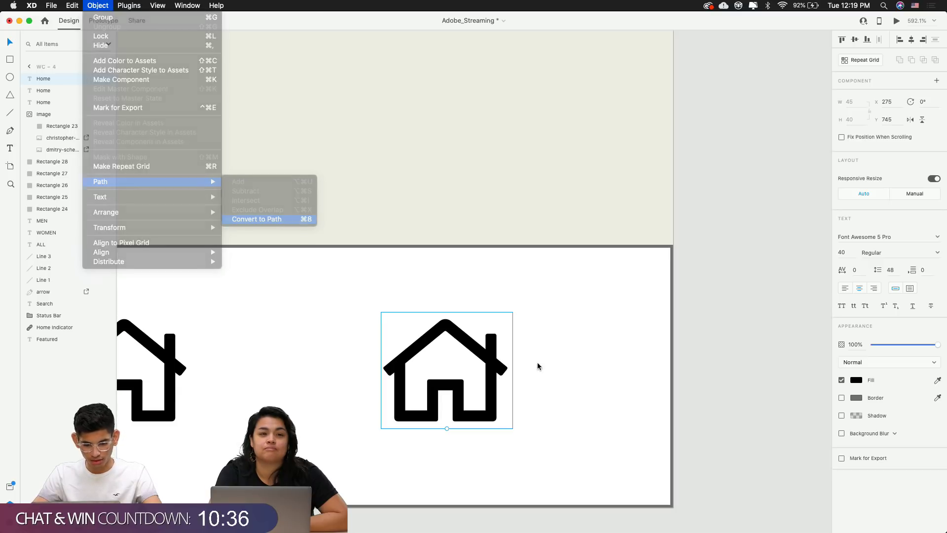
Make the chimney's rounded top-left corner sharp and align it with the chimney edge
scroll(481, 360, up, 5)
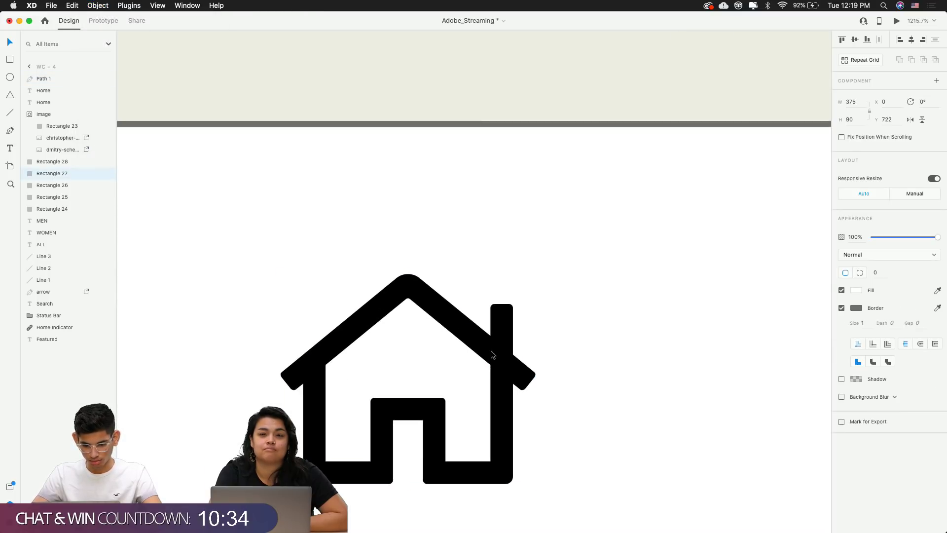
double_click(492, 355)
scroll(497, 349, up, 5)
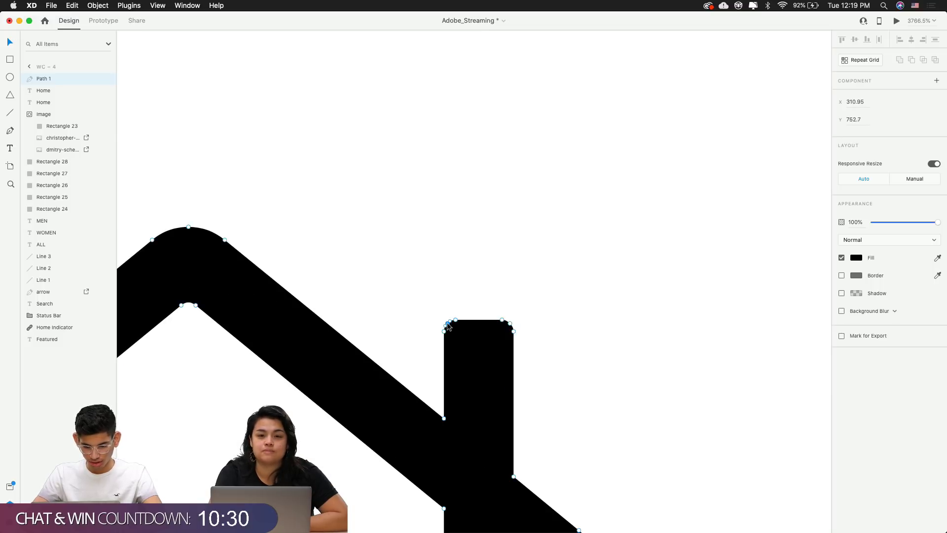
scroll(448, 325, up, 3)
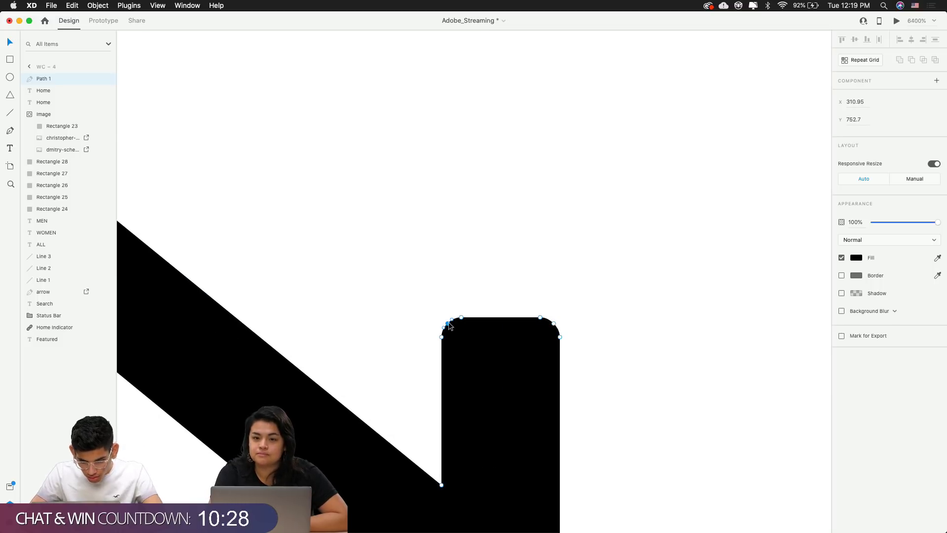
drag(449, 326, 443, 321)
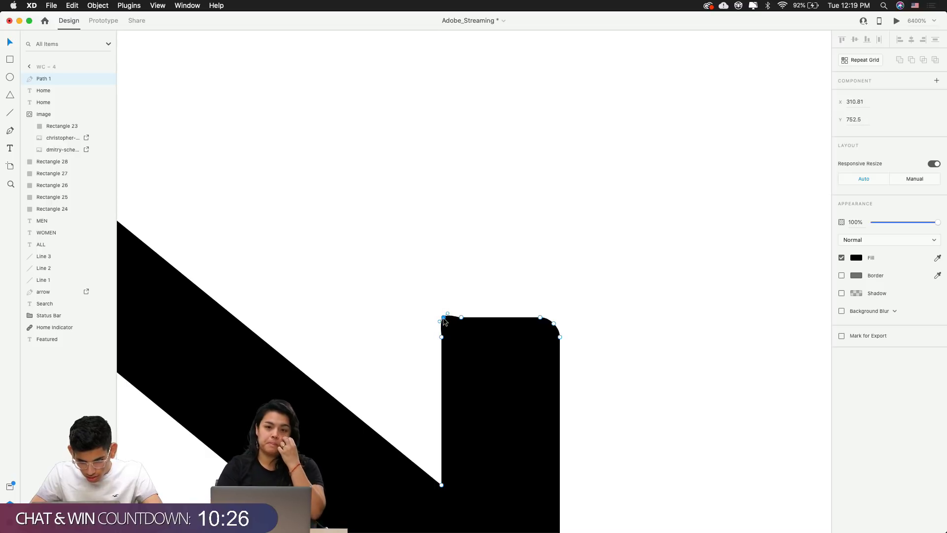
double_click(444, 319)
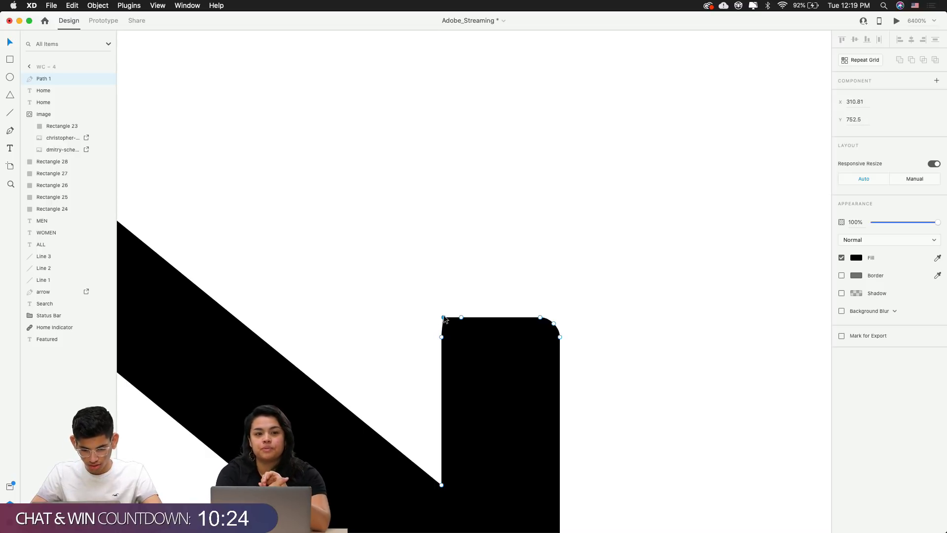
drag(444, 319, 441, 320)
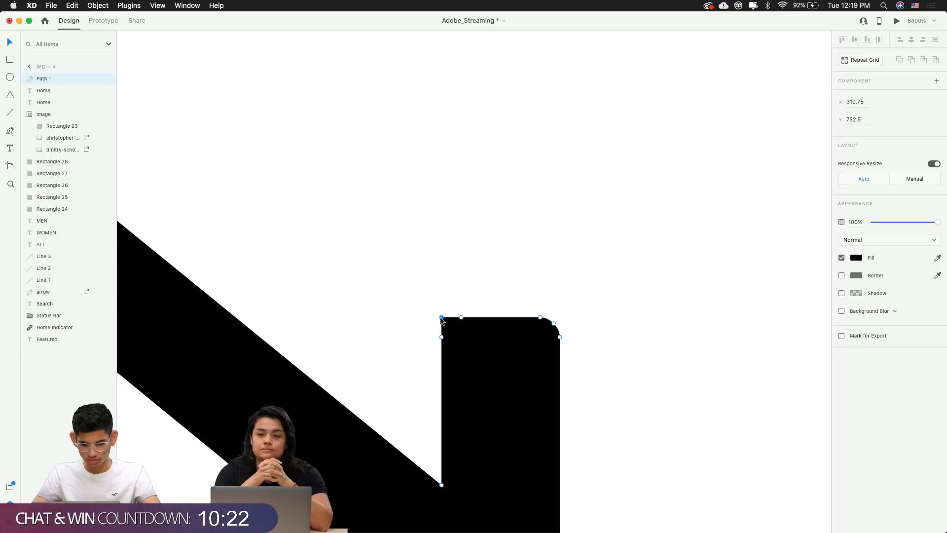
key(Escape)
key(super+3)
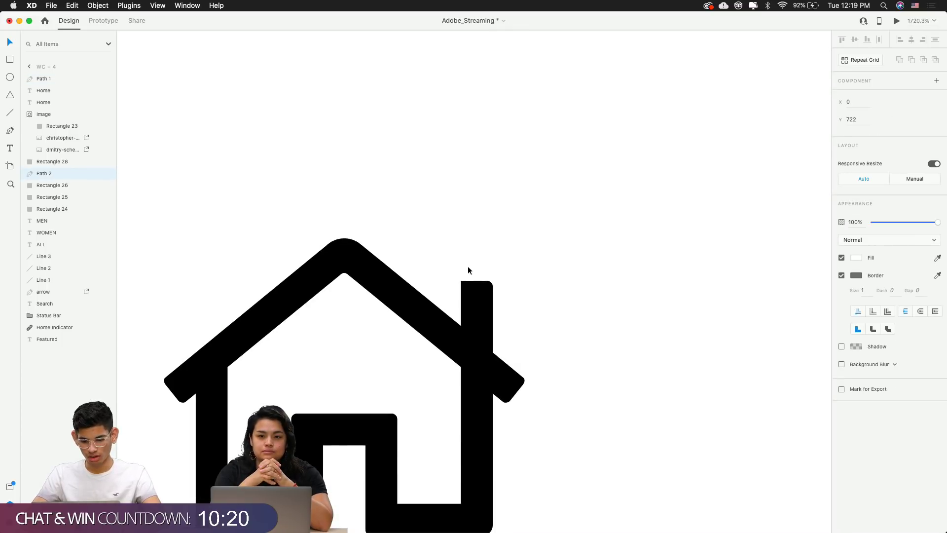
Delete the converted house path from the bottom bar
click(486, 198)
scroll(486, 197, down, 10)
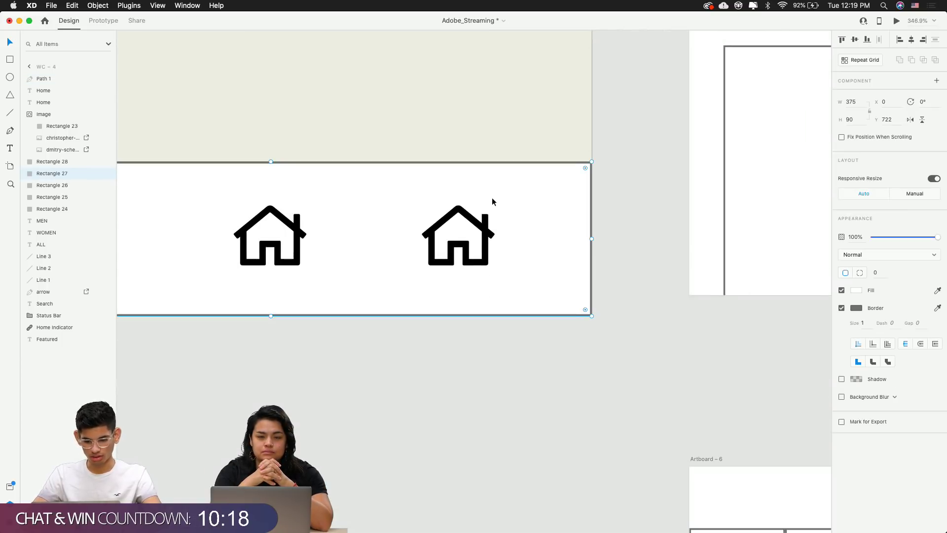
click(460, 249)
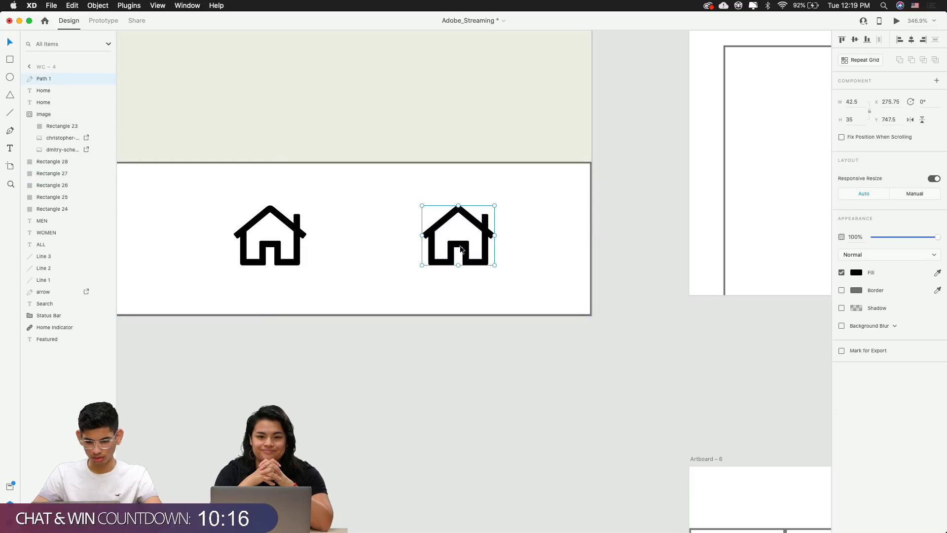
key(Delete)
drag(461, 247, 632, 282)
key(super+Tab)
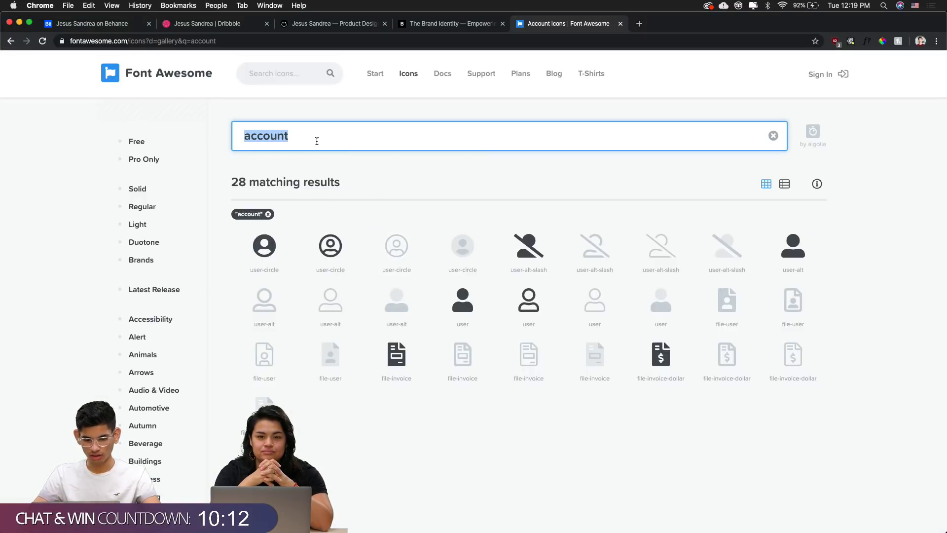
Search Font Awesome for 'bag' and copy the shopping-bag icon name
text(bag)
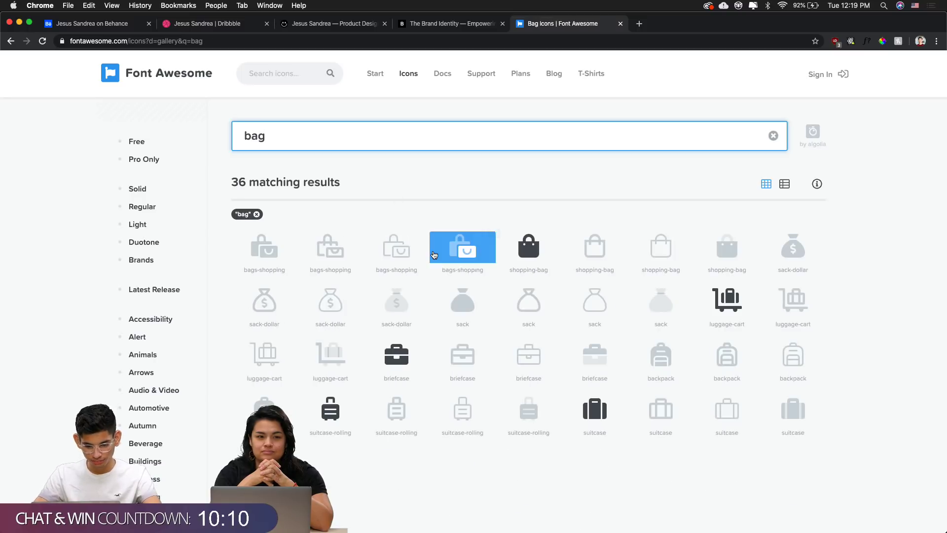
scroll(434, 256, down, 1)
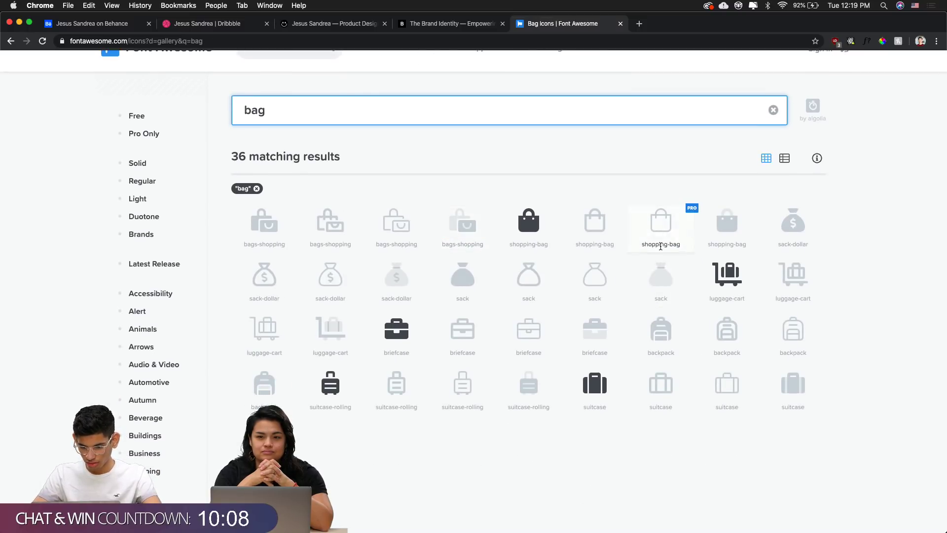
double_click(661, 245)
triple_click(686, 243)
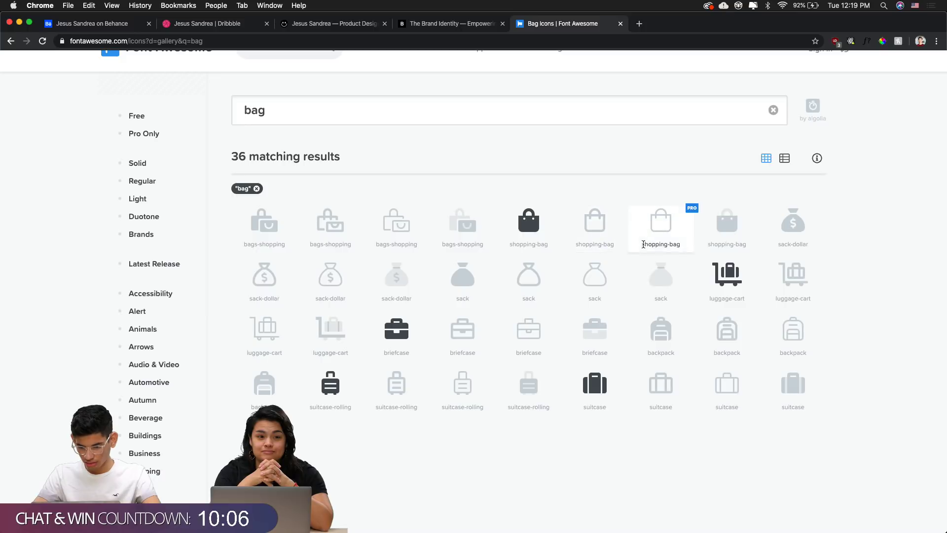
key(super+c)
key(super+Tab)
Turn the second house icon into a shopping bag by pasting the copied glyph
click(463, 303)
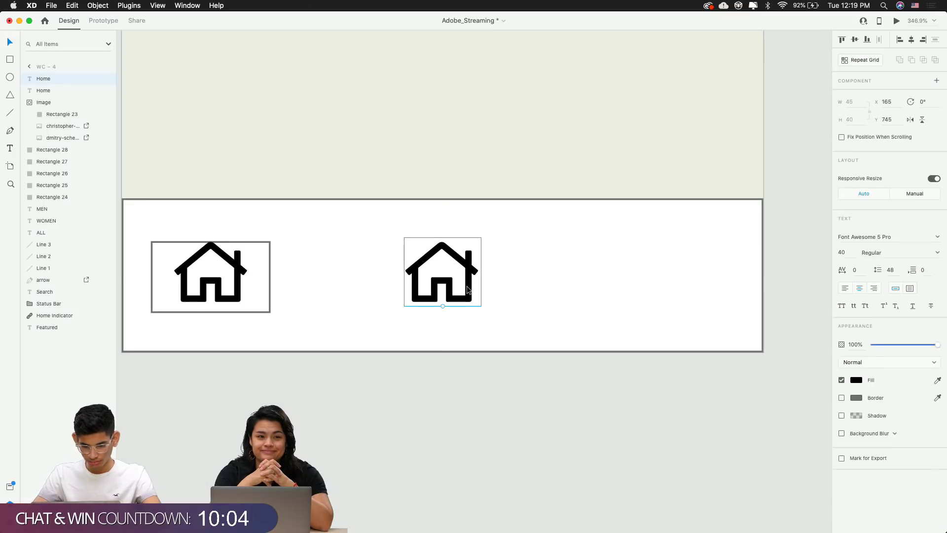
key(super+a)
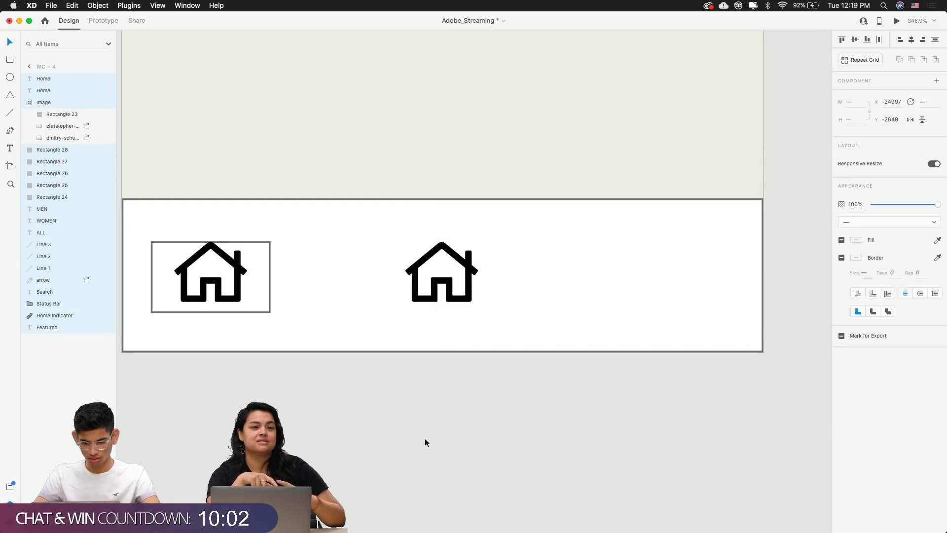
click(425, 438)
click(425, 260)
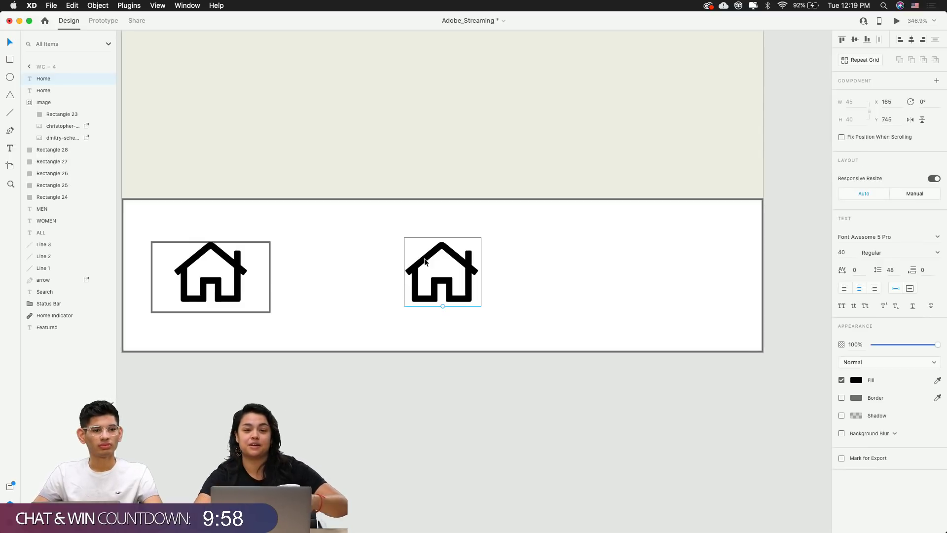
double_click(424, 261)
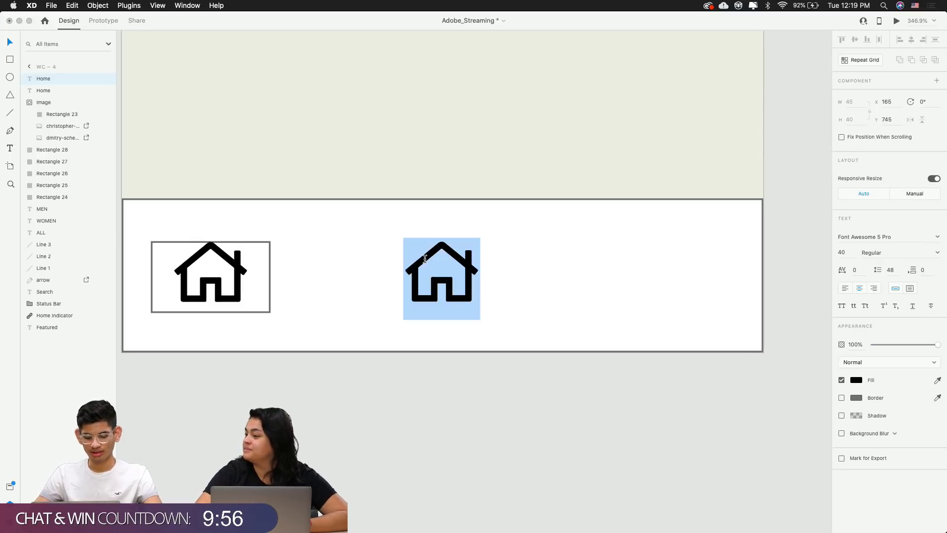
key(super+v)
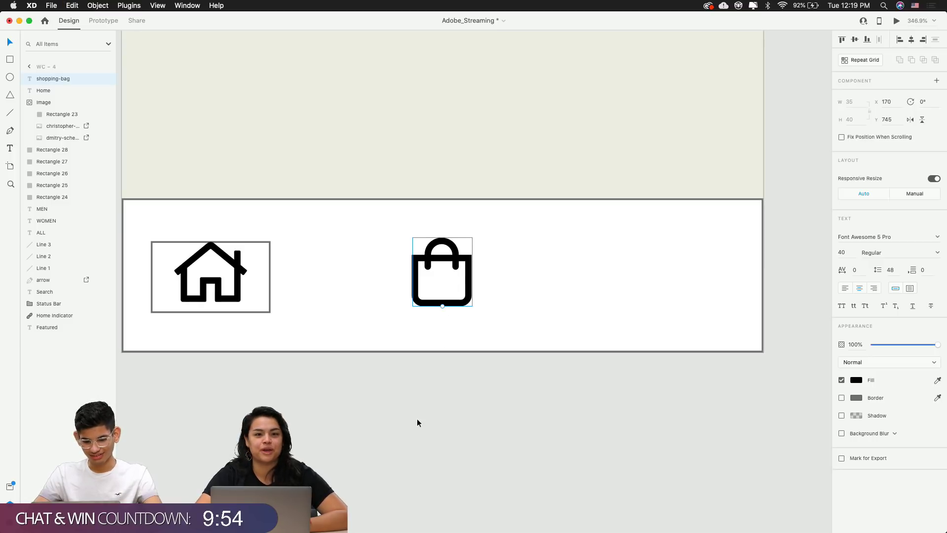
click(417, 419)
Place a duplicate shopping bag on the right side of the bar
drag(469, 291, 667, 295)
click(657, 409)
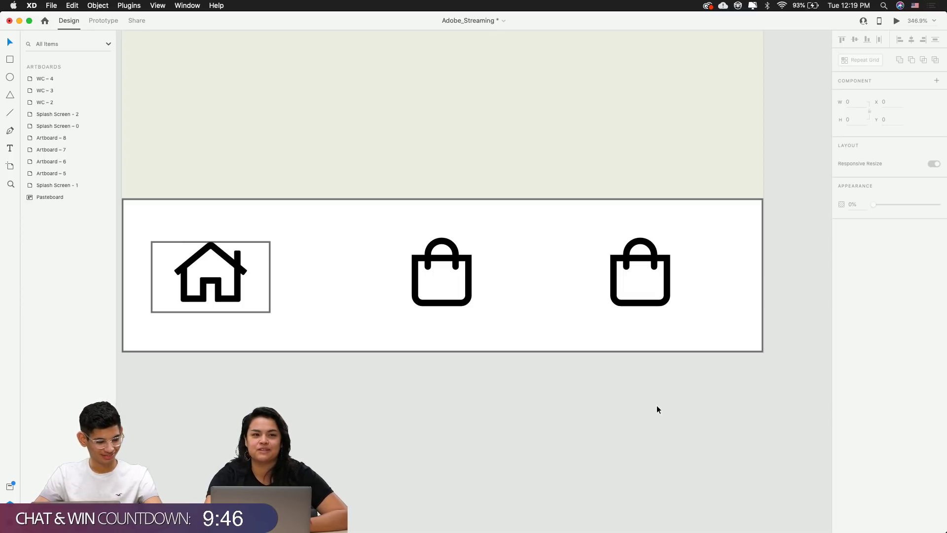
double_click(616, 292)
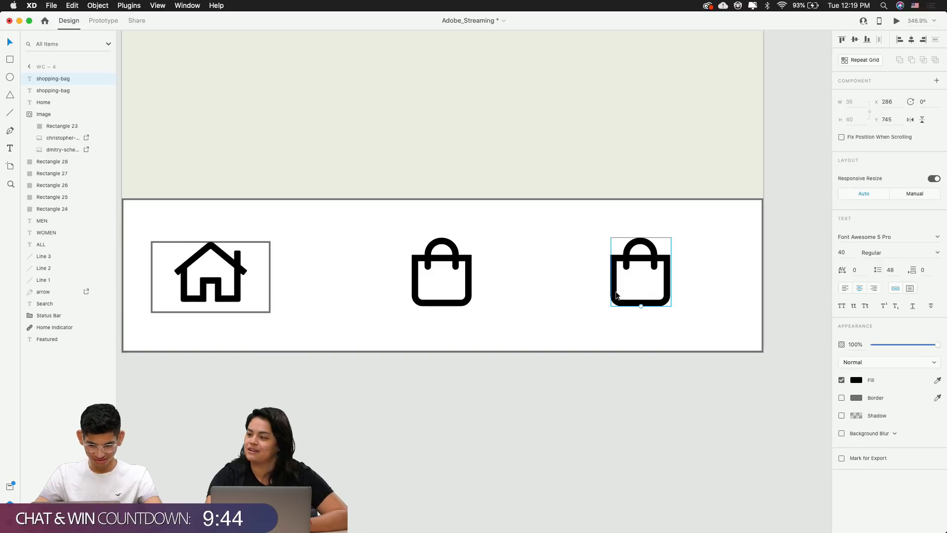
key(Escape)
key(cmd+Tab)
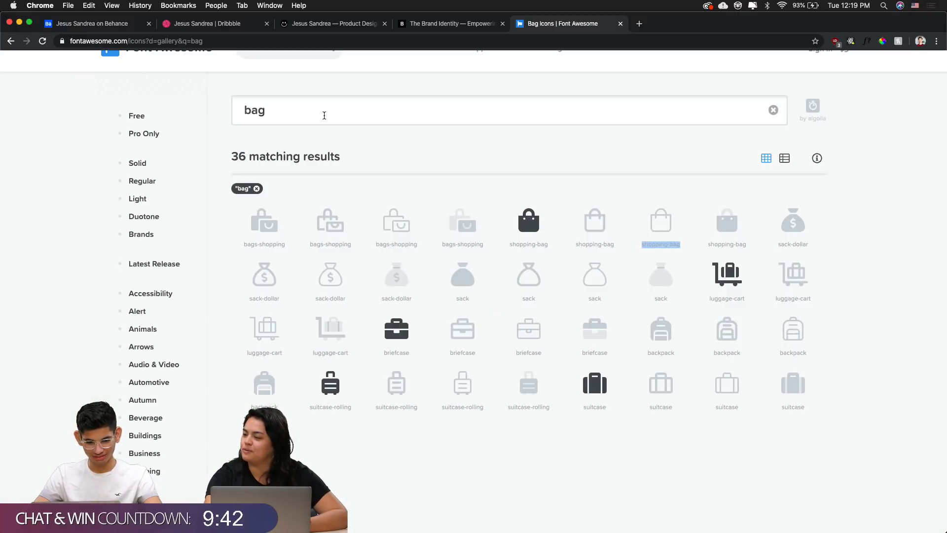
Replace the Font Awesome search term 'bag' with 'account'
drag(322, 115, 200, 113)
text(accoutn)
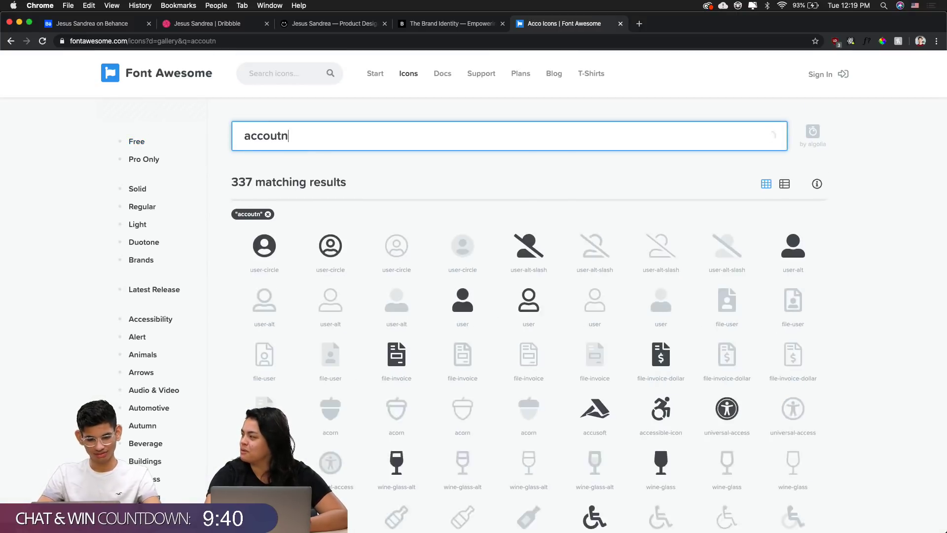
key(BackSpace)
key(BackSpace)
text(nt)
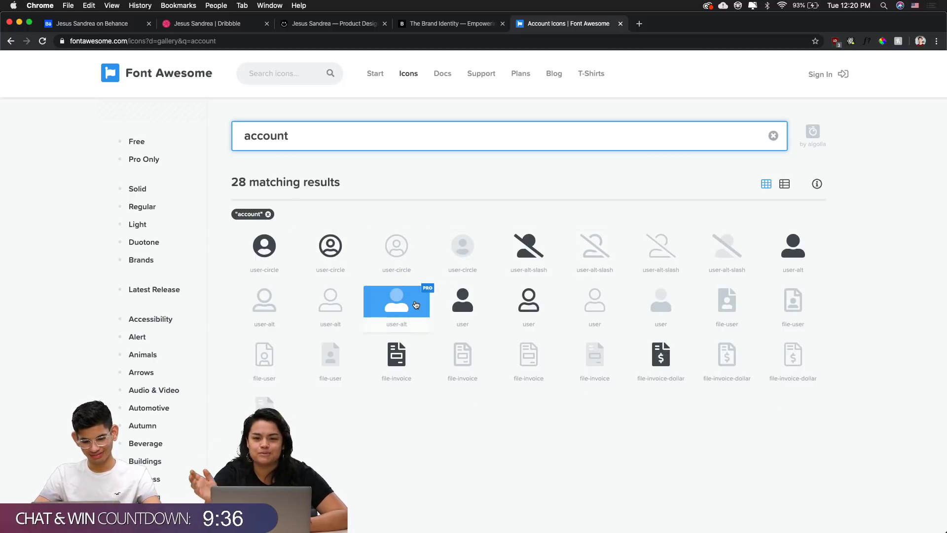
Paste the user-alt glyph into the right shopping bag, turning it into a user icon
key(super+Tab)
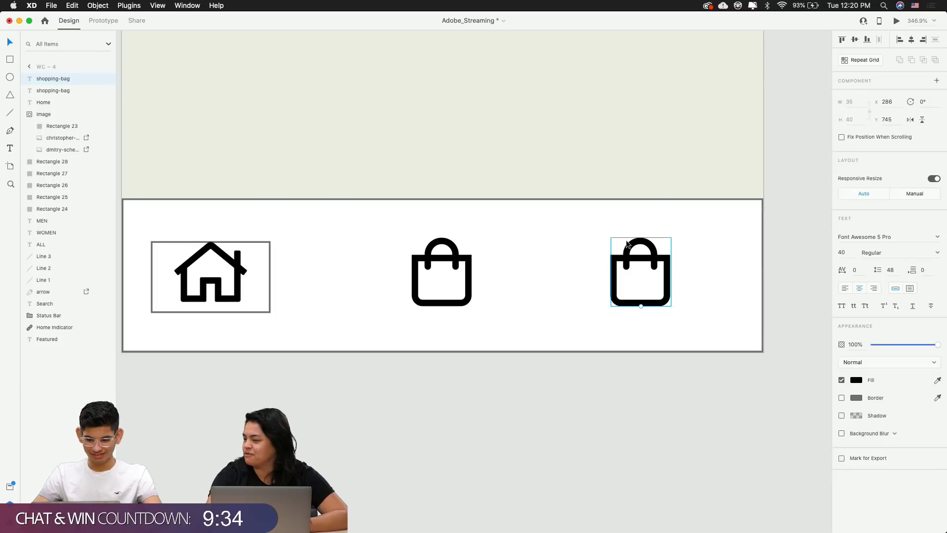
double_click(627, 249)
key(super+v)
key(Escape)
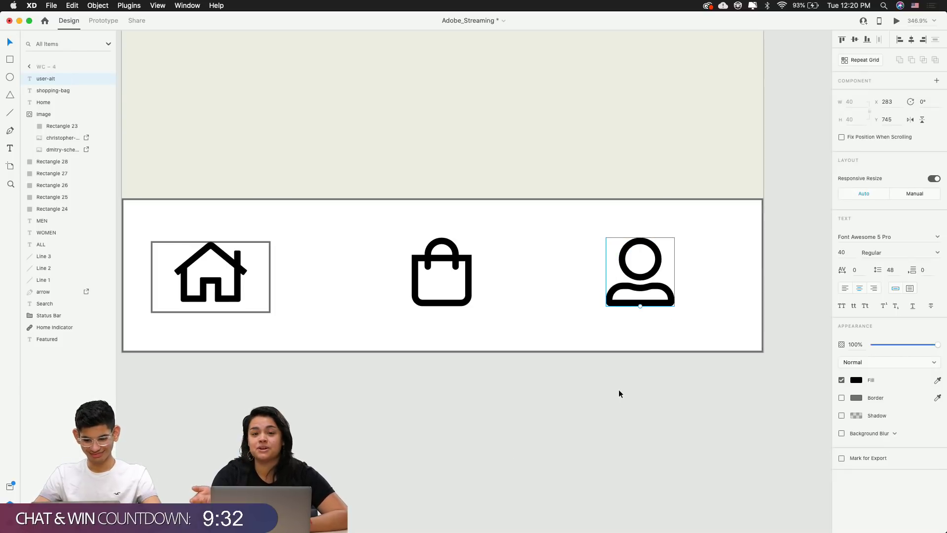
click(620, 394)
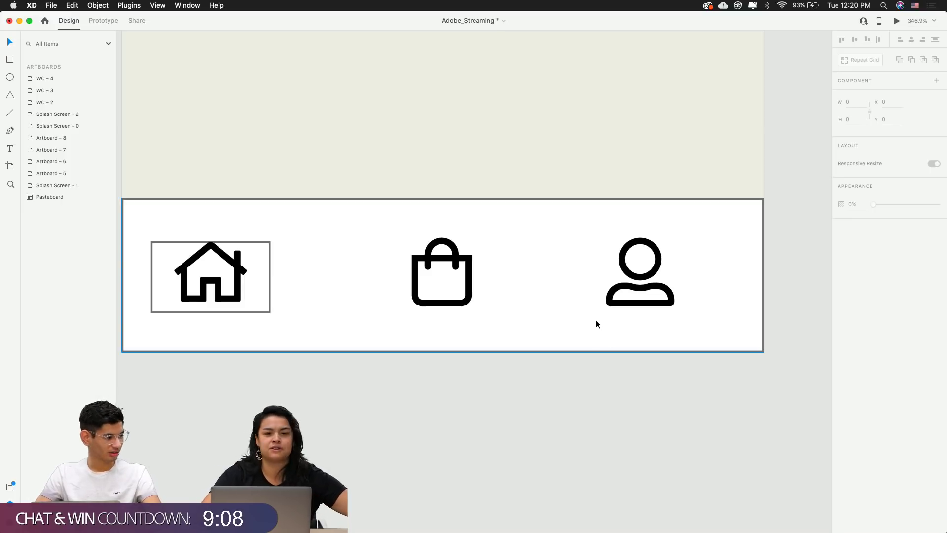
Select the house, bag and user icons in turn, ending with the home icon selected
click(651, 249)
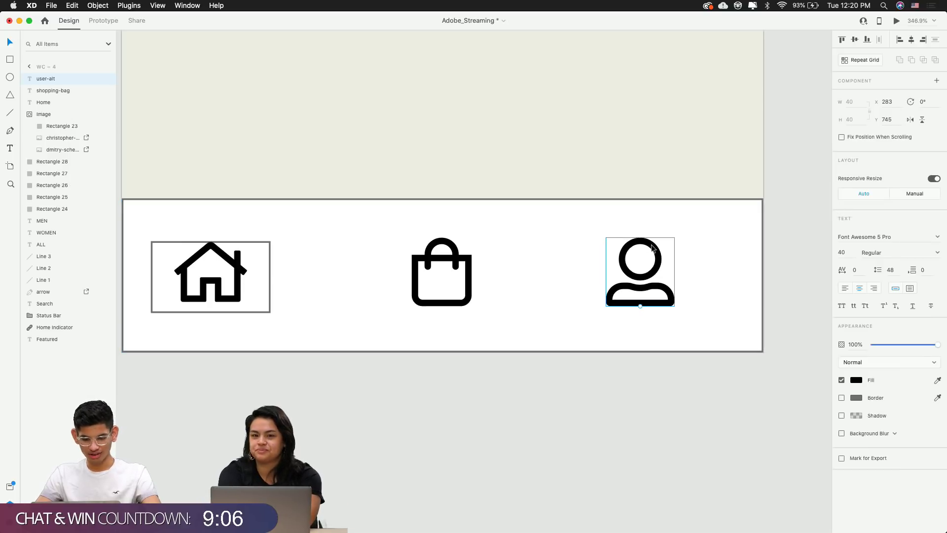
click(568, 271)
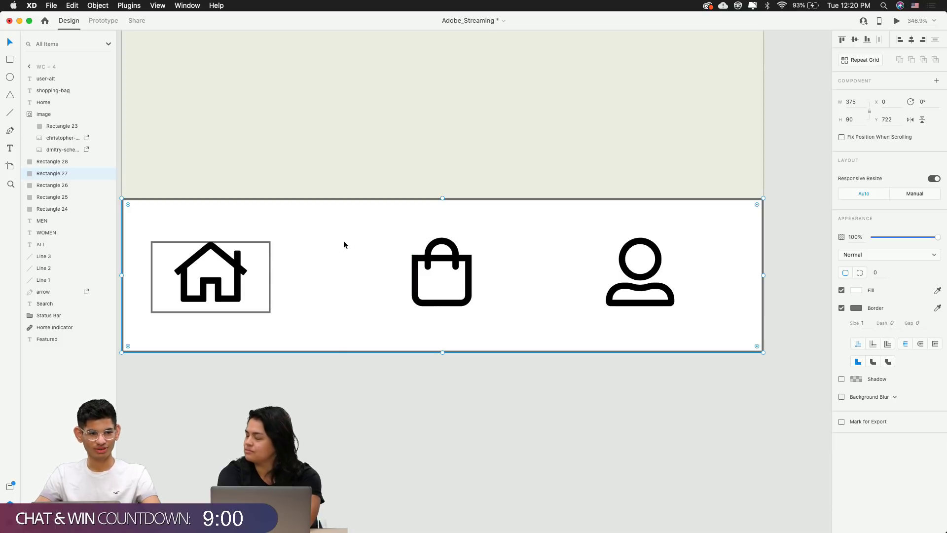
click(222, 277)
shift+click(441, 277)
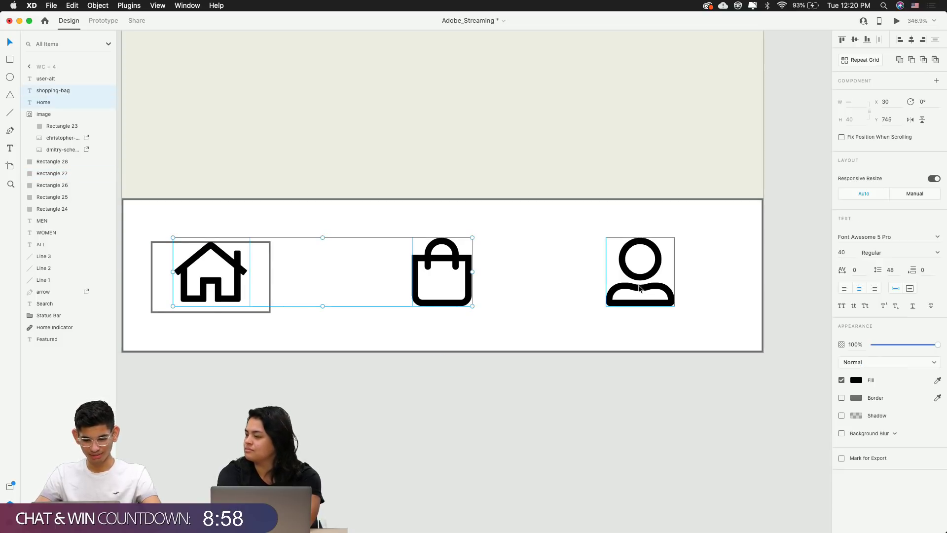
shift+click(640, 288)
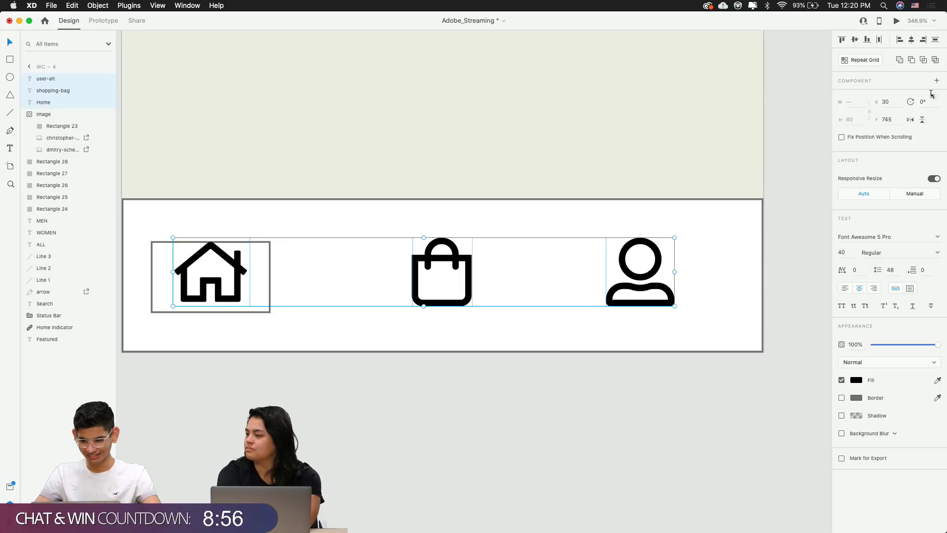
click(565, 341)
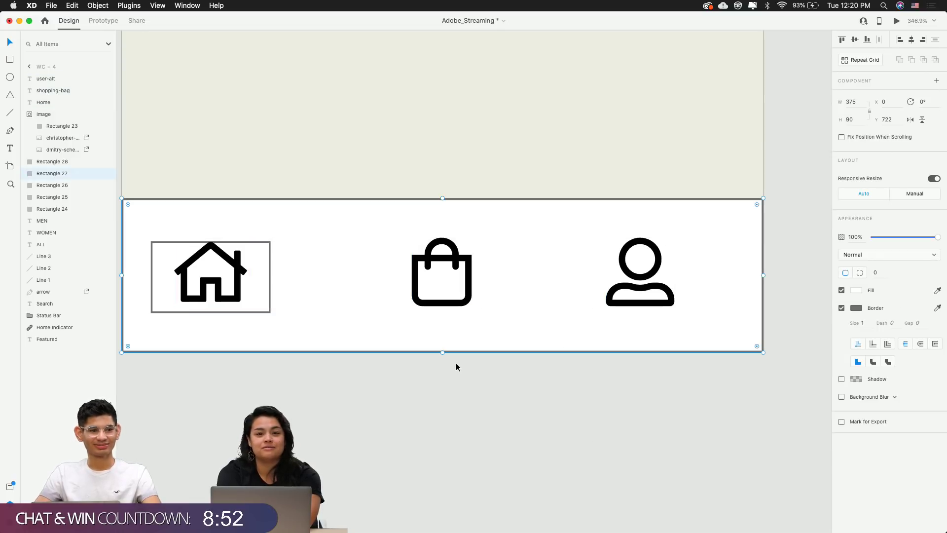
click(240, 281)
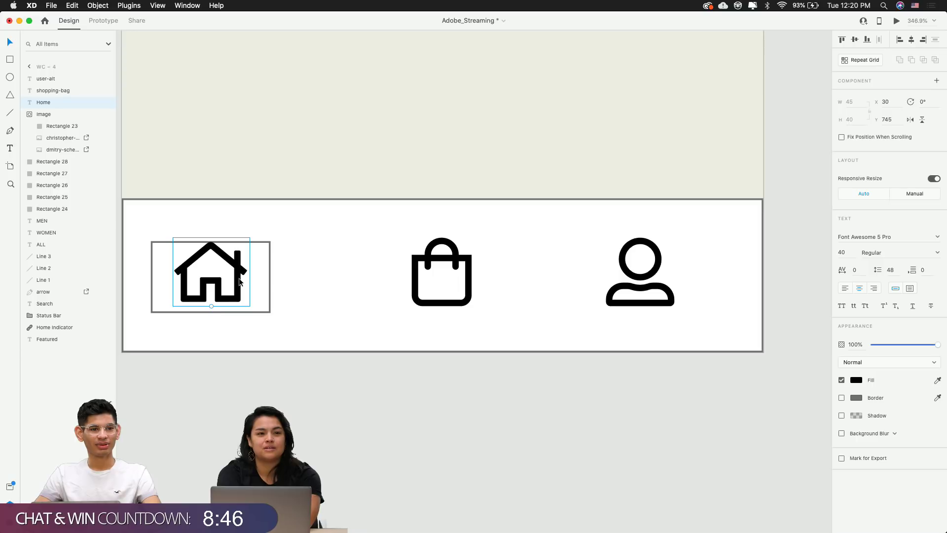
key(super+Tab)
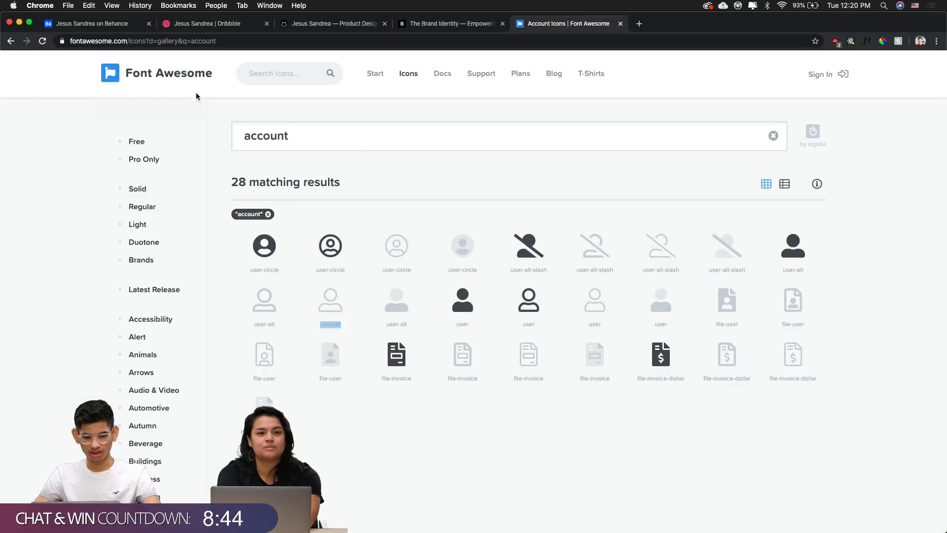
Briefly browse the Font Awesome homepage, then return to the XD design
click(145, 73)
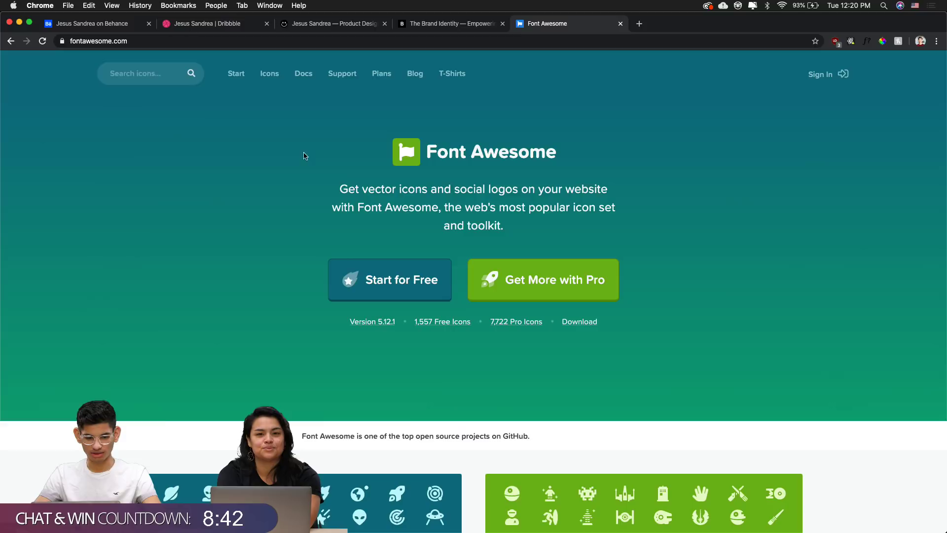
scroll(586, 310, down, 10)
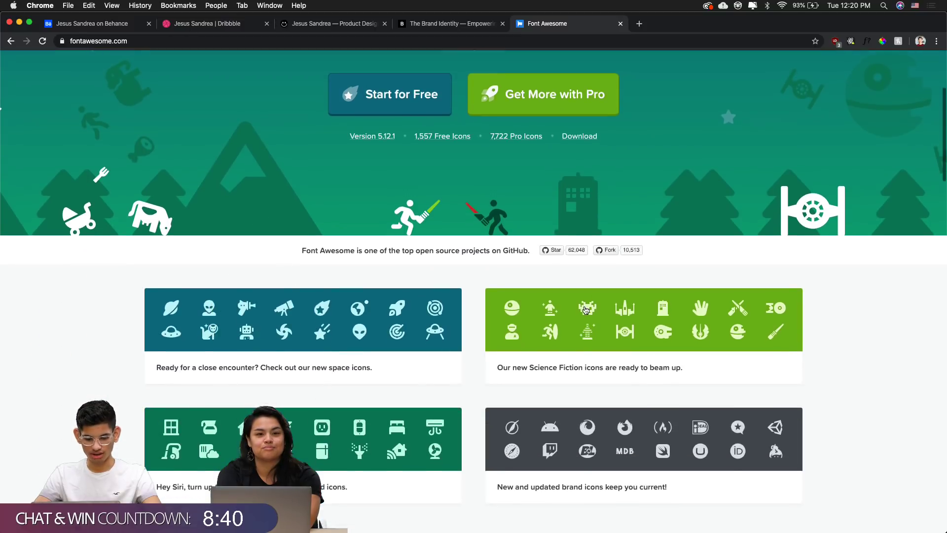
scroll(585, 310, down, 3)
key(super+Tab)
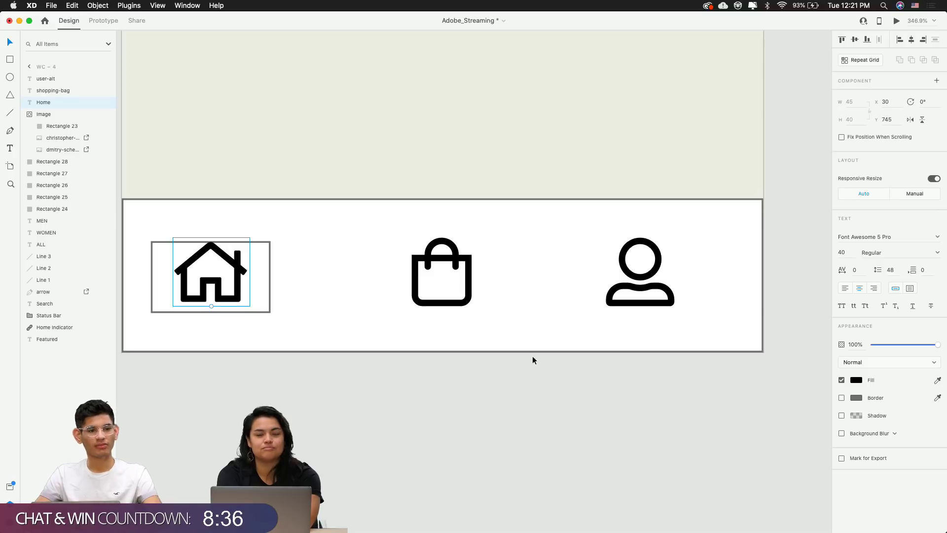
Cancel the font family edit and undo, reverting the rightmost icon to a shopping bag
click(861, 236)
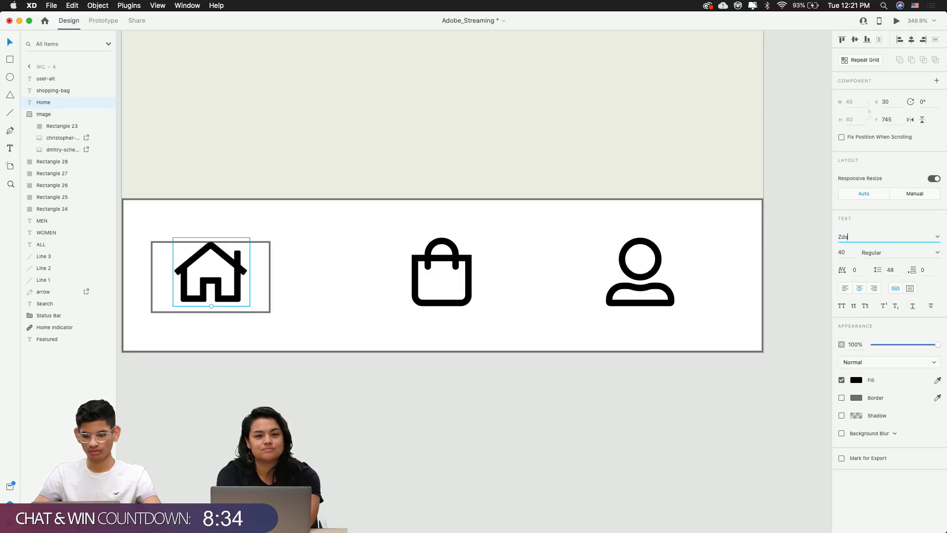
click(779, 325)
key(ctrl+z)
click(680, 401)
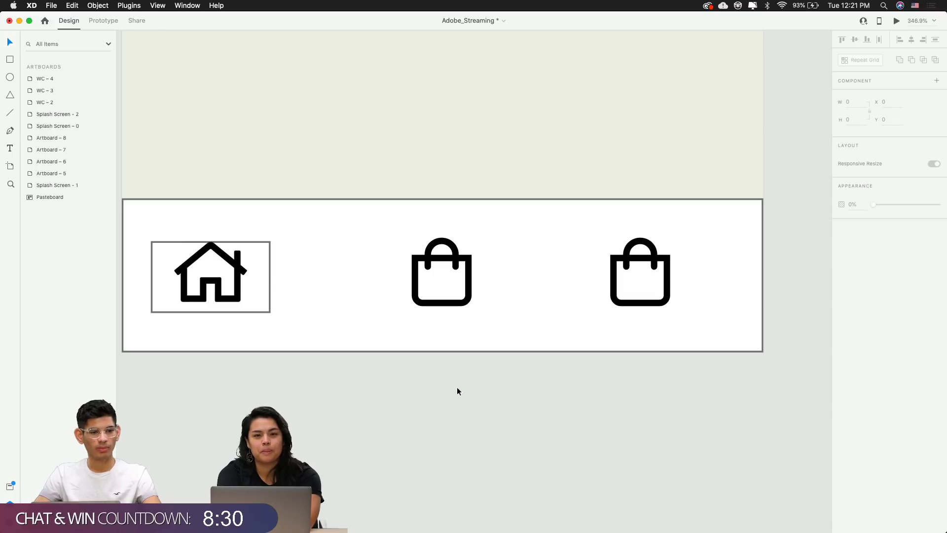
scroll(424, 242, up, 5)
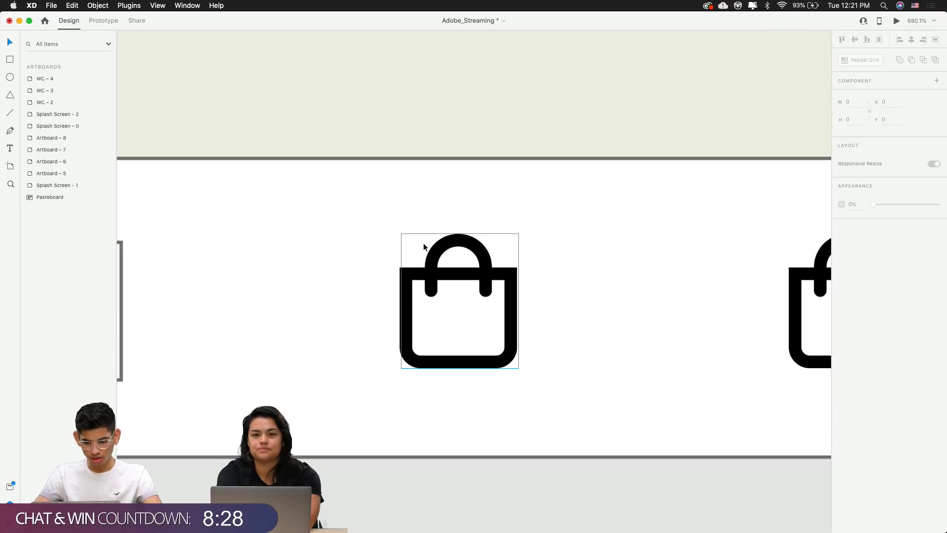
scroll(424, 243, down, 4)
double_click(661, 260)
Search Font Awesome for 'account' and copy the user-alt icon name
key(super+Tab)
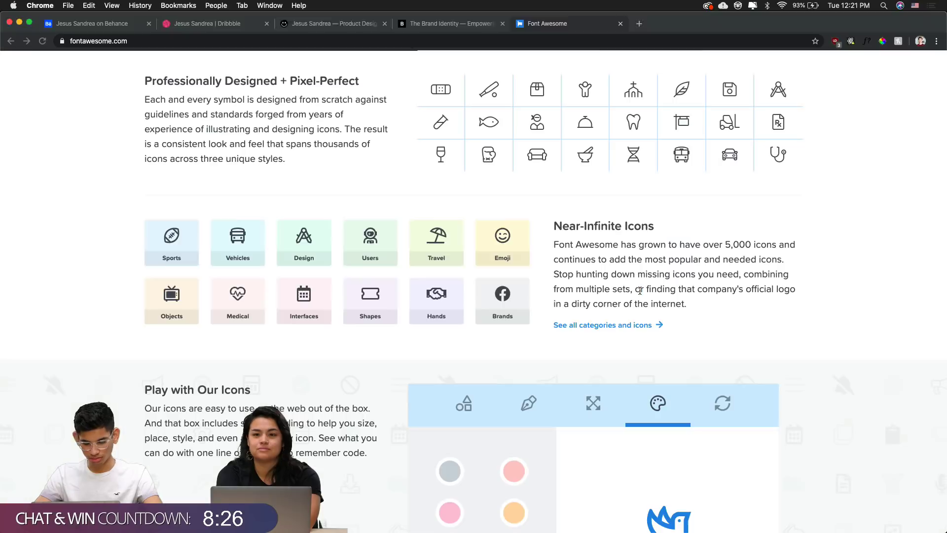
scroll(518, 110, up, 15)
scroll(519, 110, up, 3)
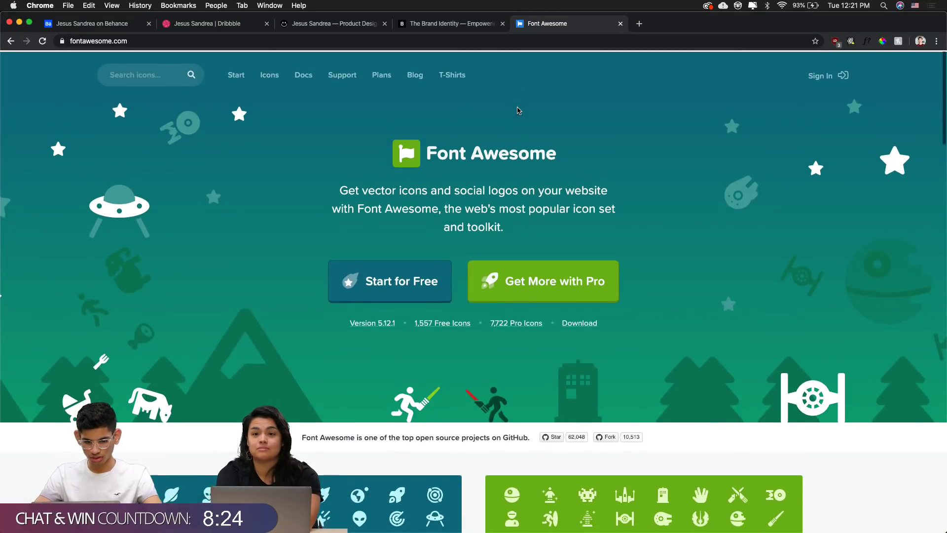
text(account)
key(Return)
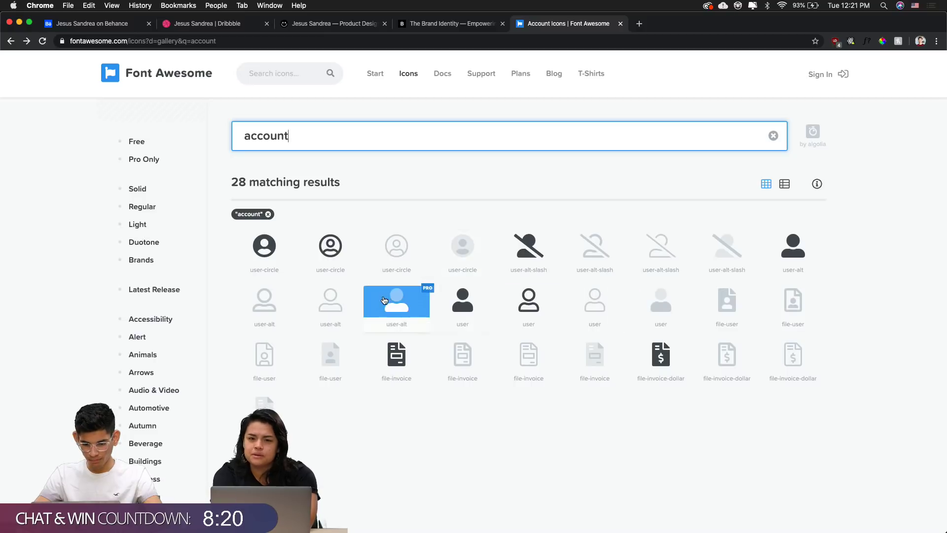
triple_click(333, 323)
key(super+c)
Paste user-alt into the right nav icon's glyph text to make it a user icon
key(super+Tab)
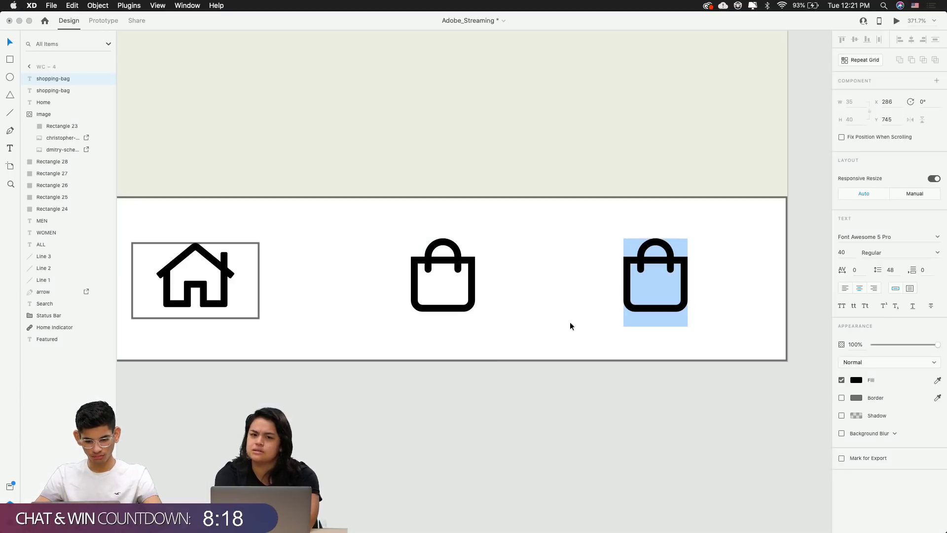
triple_click(658, 268)
key(super+v)
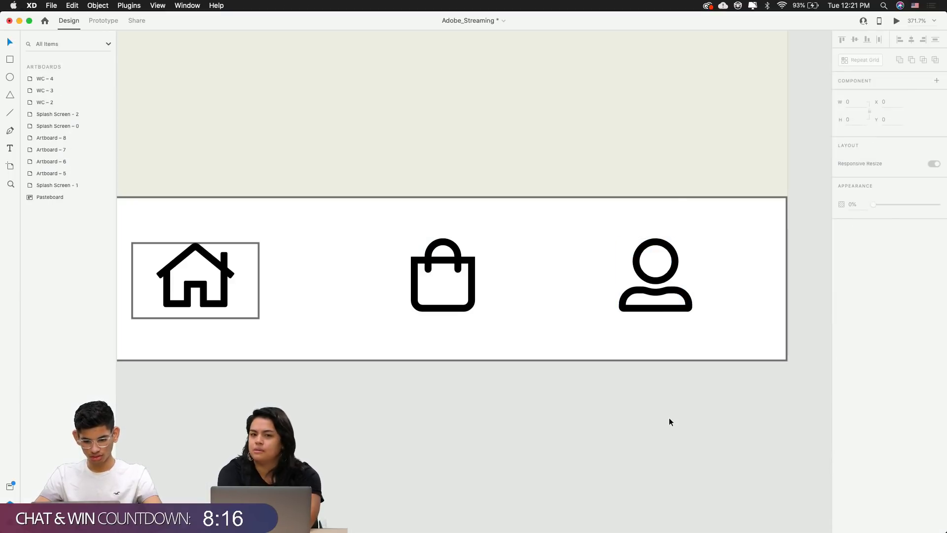
scroll(669, 421, down, 5)
key(Tab)
Set all three nav icons to font size 21 in the Light outline style
shift+click(661, 328)
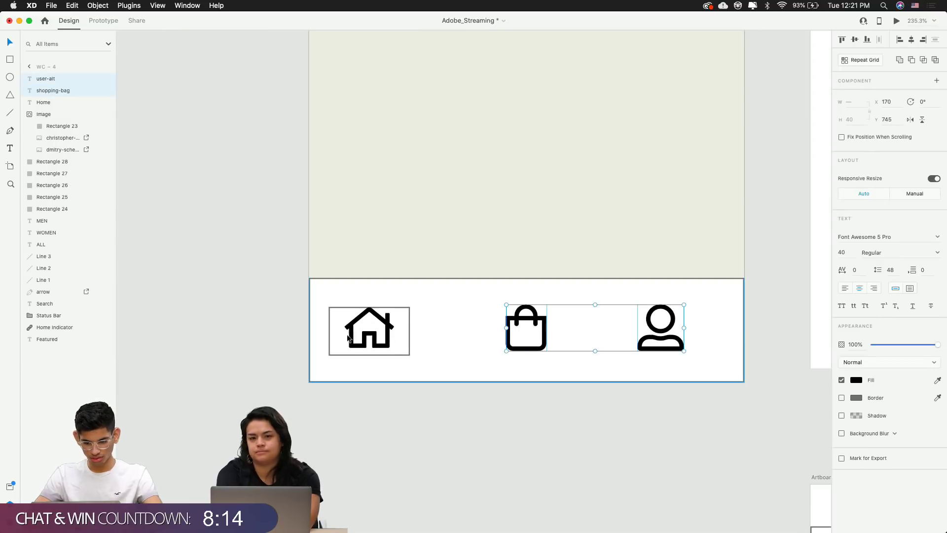
shift+click(369, 328)
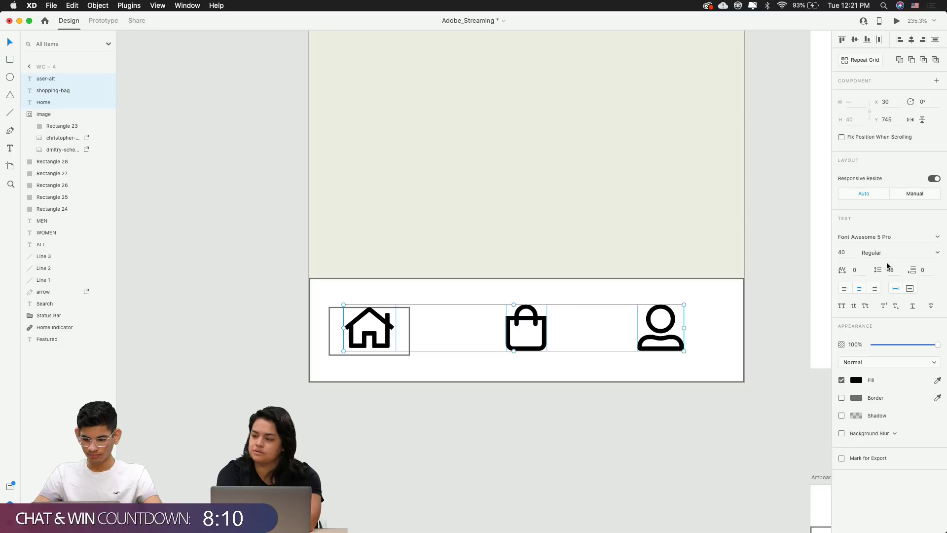
text(29)
key(Return)
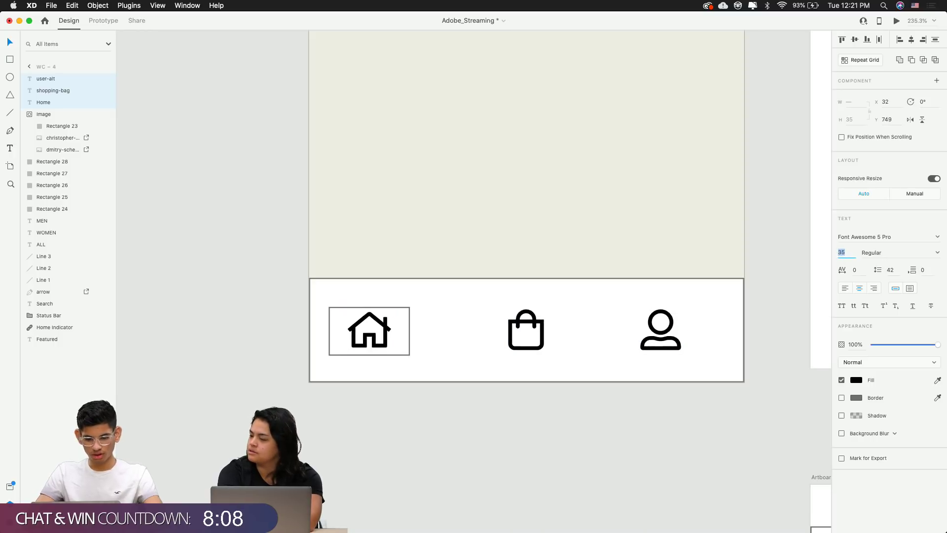
key(Down)
key(Down)
key(Down)
key(Down)
key(Down)
key(Down)
key(Down)
key(Down)
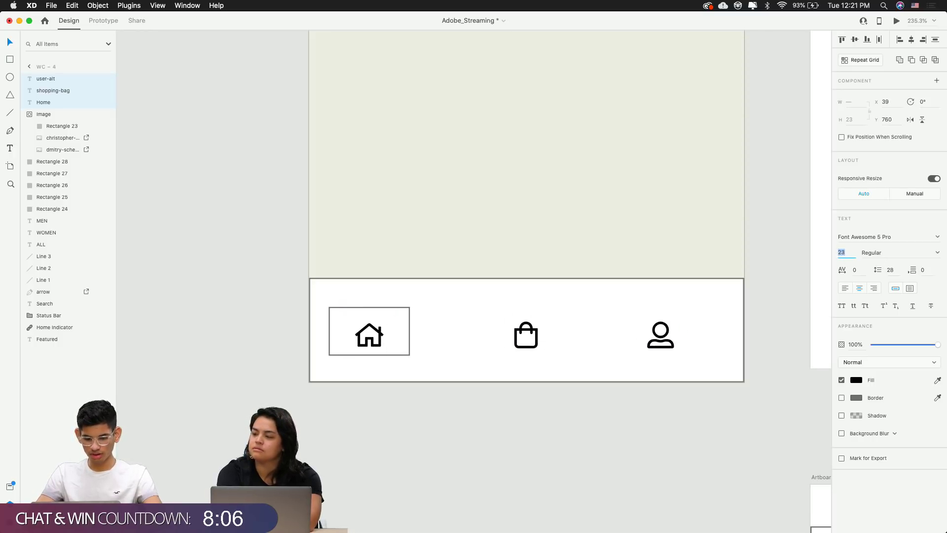
click(936, 257)
click(896, 265)
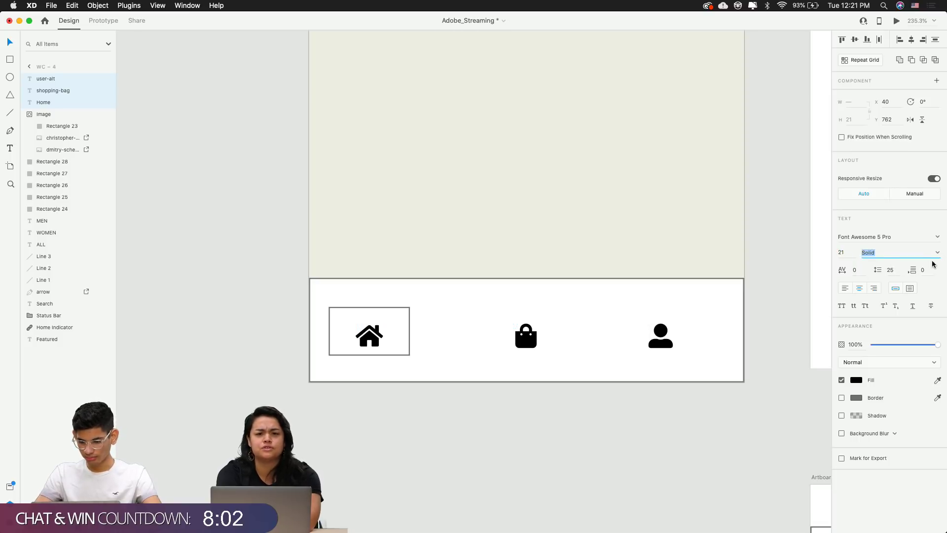
click(938, 254)
click(896, 273)
click(742, 400)
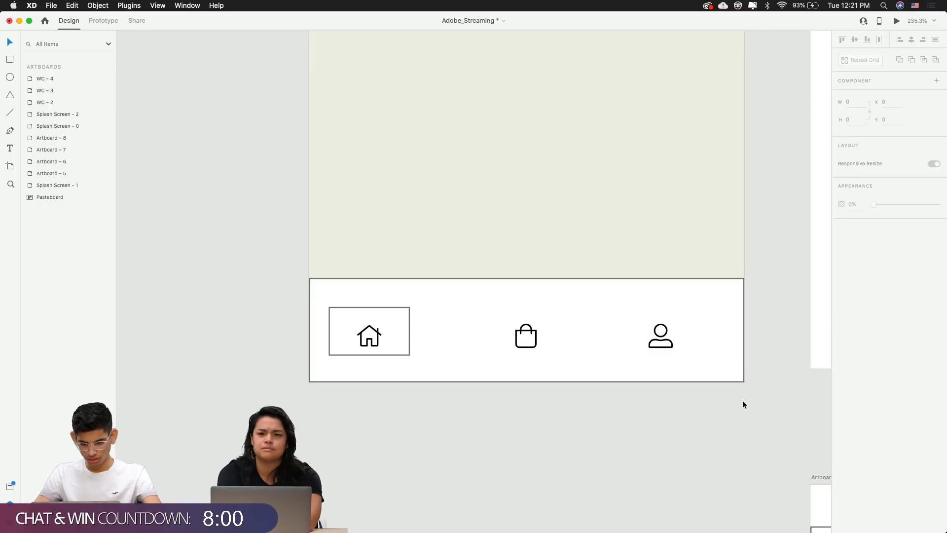
scroll(742, 400, right, 3)
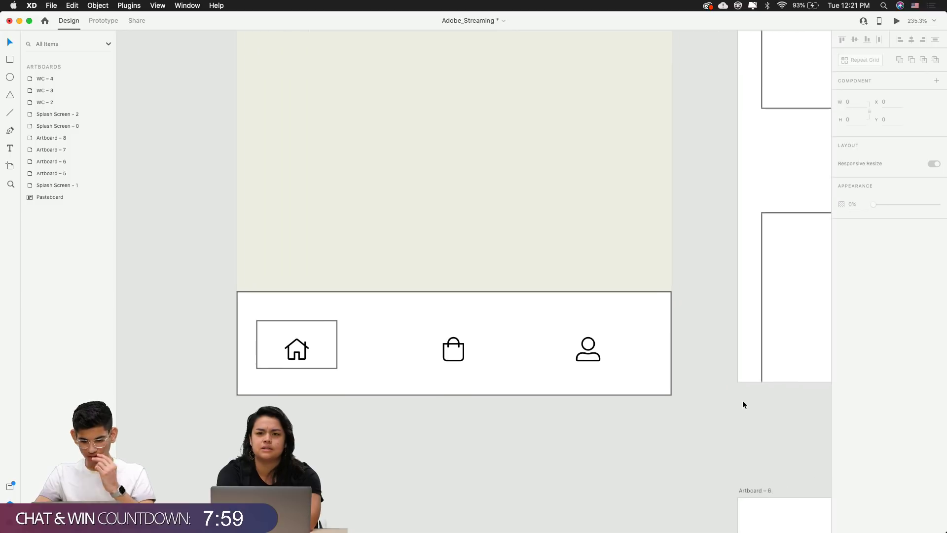
double_click(598, 350)
click(616, 466)
scroll(615, 465, up, 3)
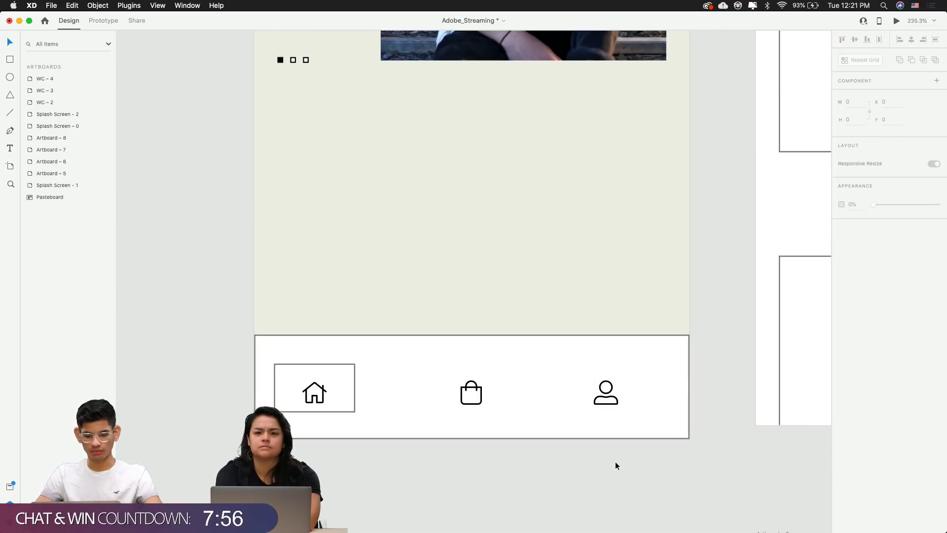
scroll(616, 466, down, 5)
scroll(616, 465, right, 2)
scroll(615, 464, up, 3)
scroll(615, 464, down, 3)
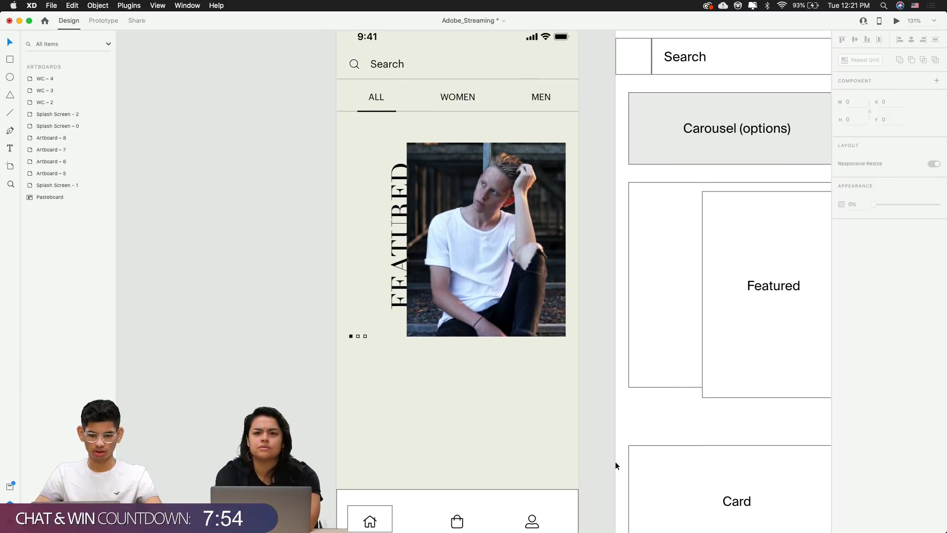
scroll(614, 460, down, 1)
scroll(615, 461, left, 1)
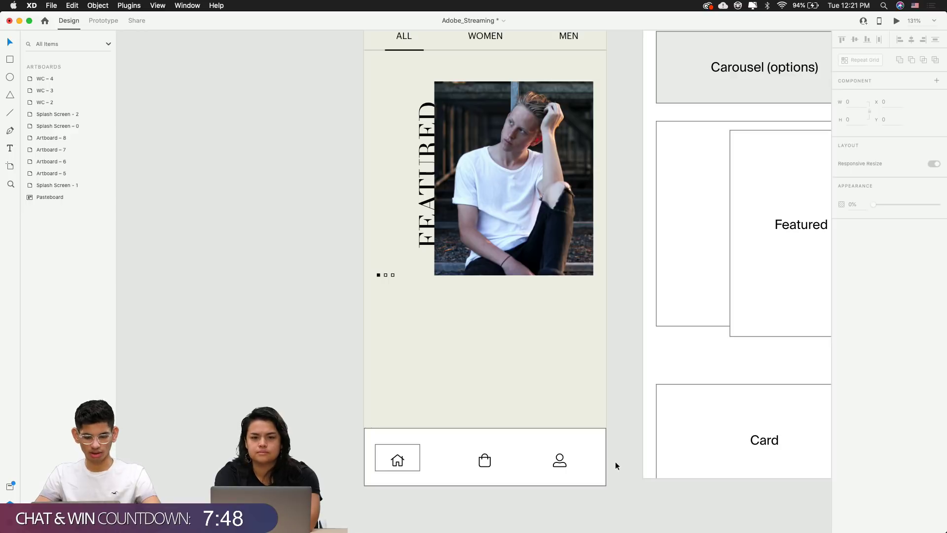
scroll(510, 448, up, 5)
scroll(509, 464, down, 3)
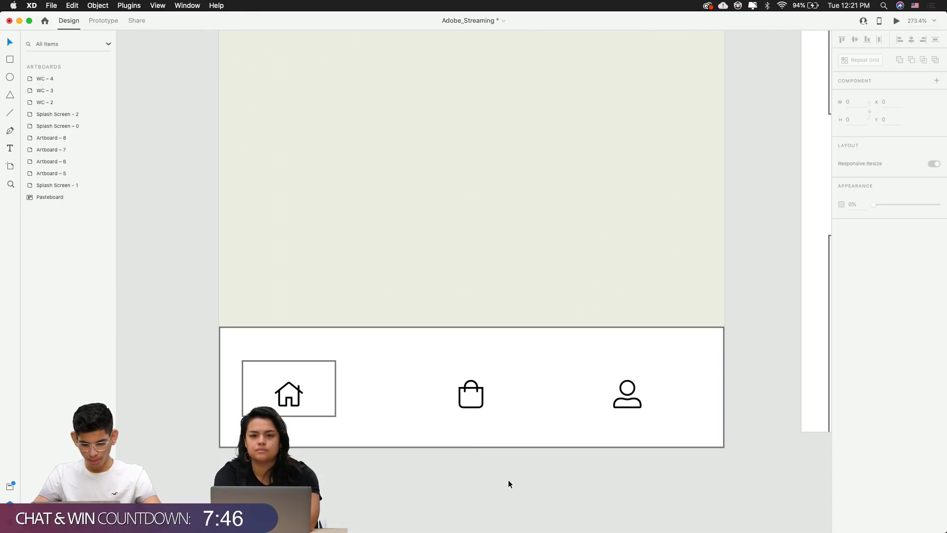
Remove the box around the home icon and the nav bar rectangle's border
click(321, 406)
click(496, 437)
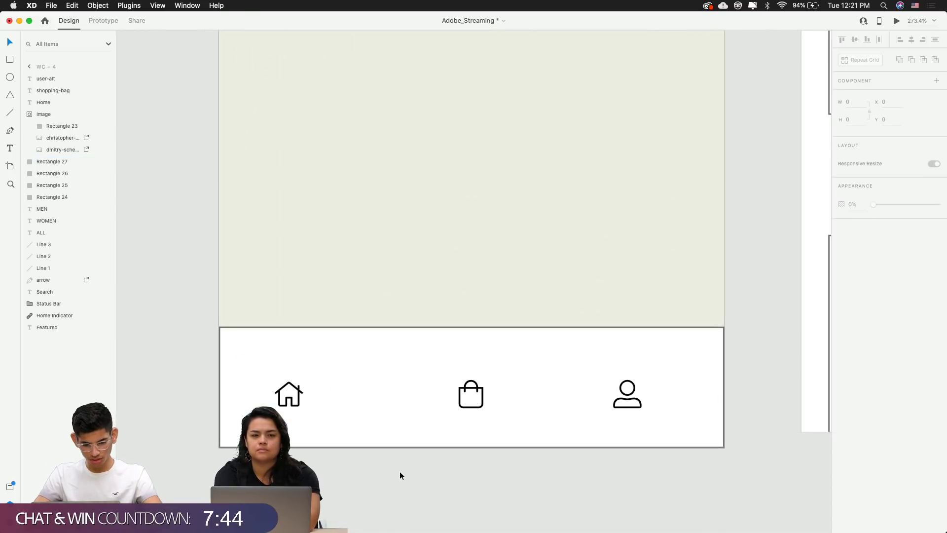
click(403, 431)
click(842, 308)
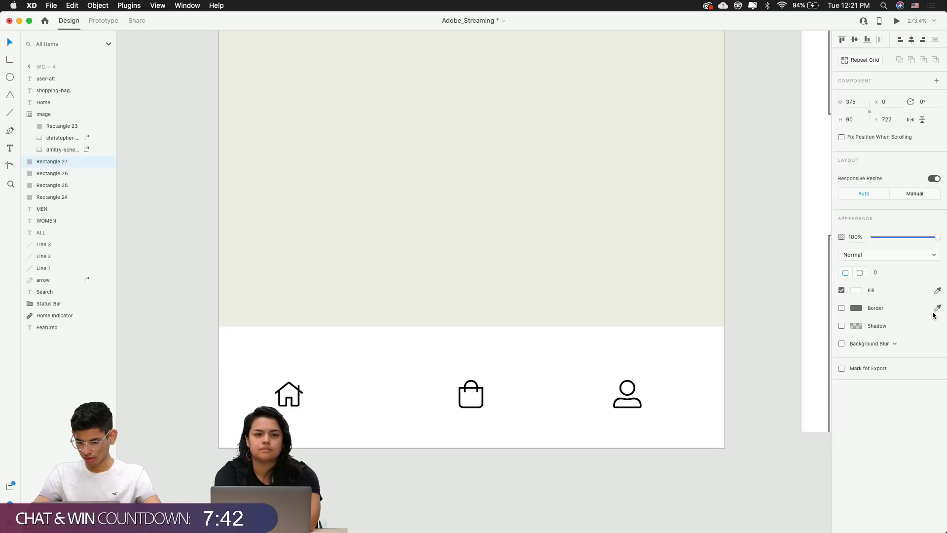
click(787, 381)
Nudge the home, bag and user icons up 20 px to Y 742
scroll(703, 333, down, 2)
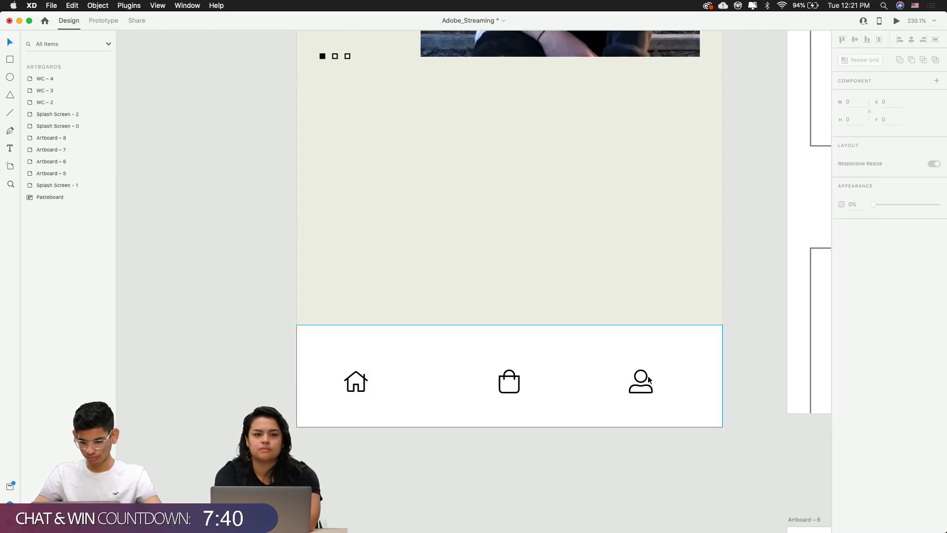
scroll(649, 378, up, 5)
click(635, 387)
shift+click(407, 390)
scroll(407, 389, left, 4)
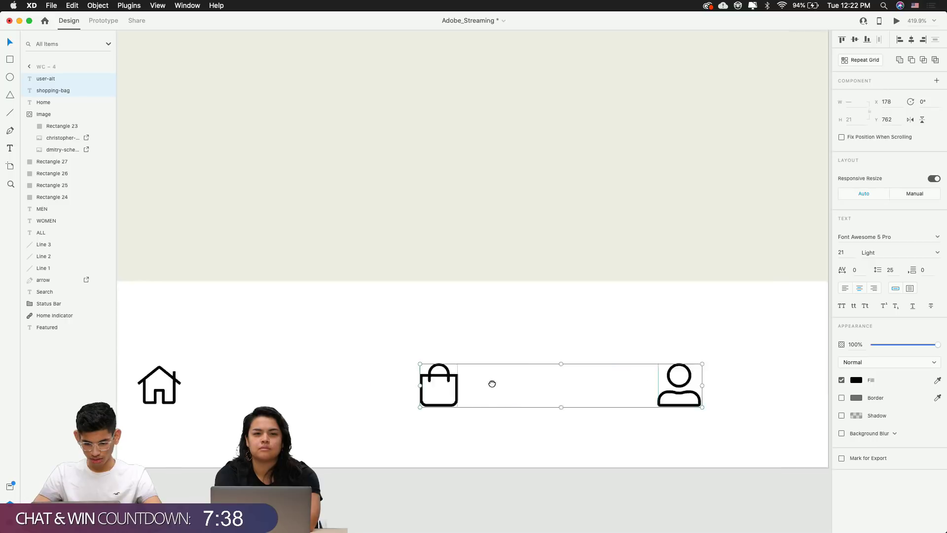
shift+click(229, 382)
key(shift+Up)
key(shift+Up)
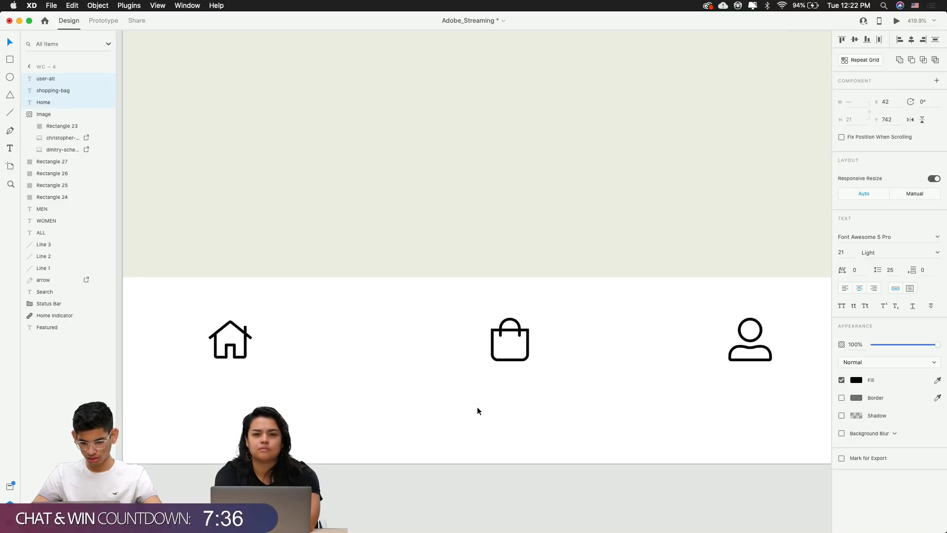
scroll(477, 409, down, 10)
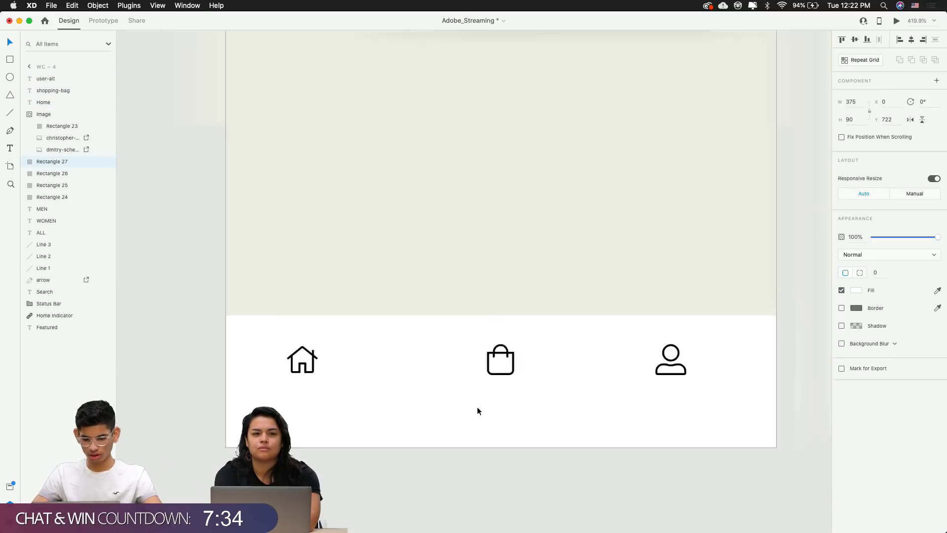
click(478, 410)
Place a Home Indicator component from Assets along WC-4's bottom edge at X 0, Y 778
click(69, 313)
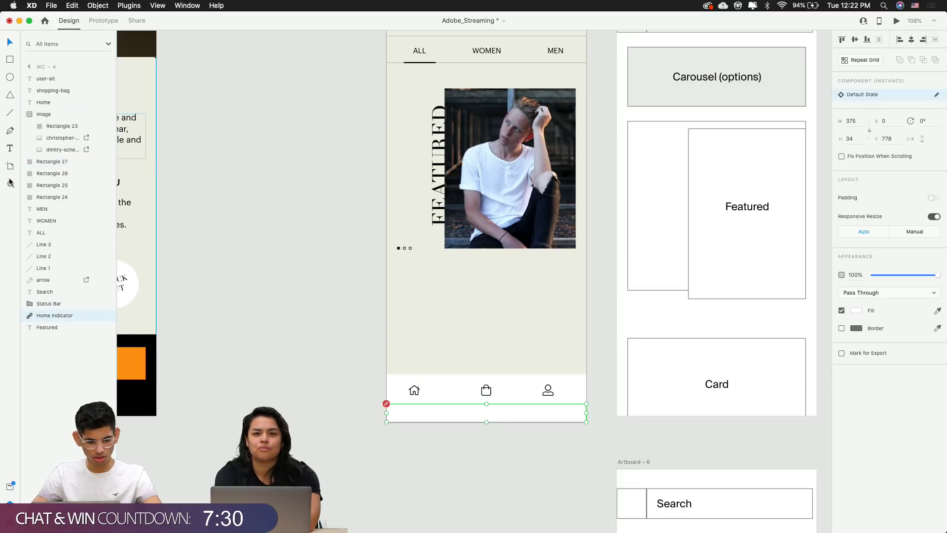
click(10, 486)
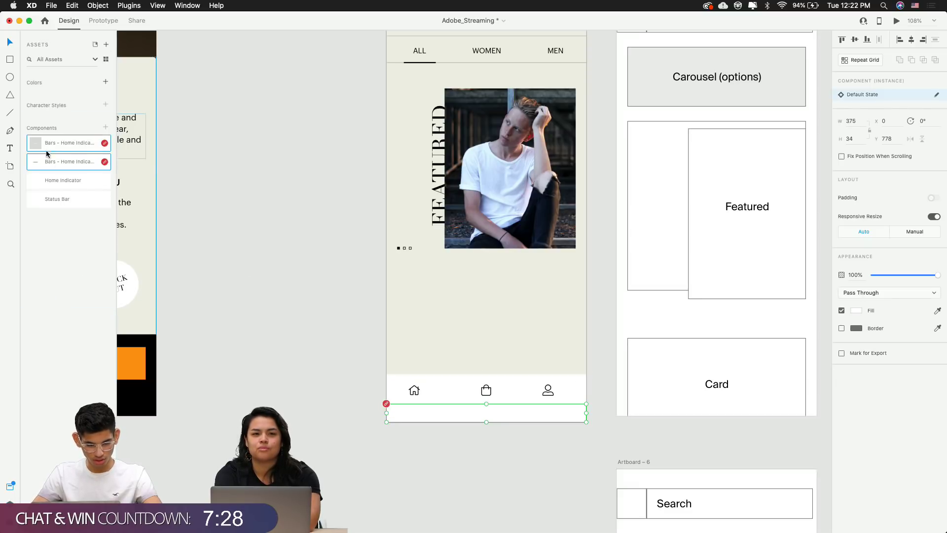
drag(46, 160, 442, 319)
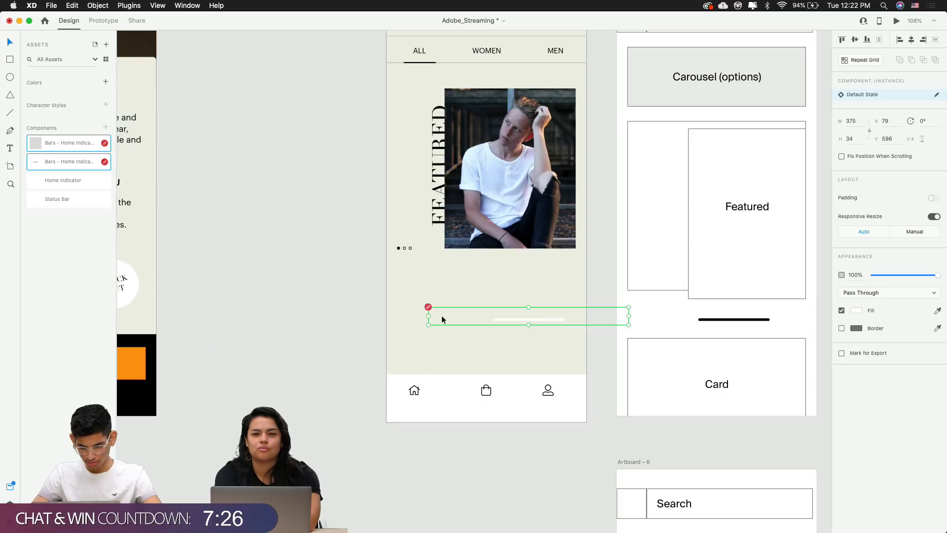
drag(64, 180, 485, 274)
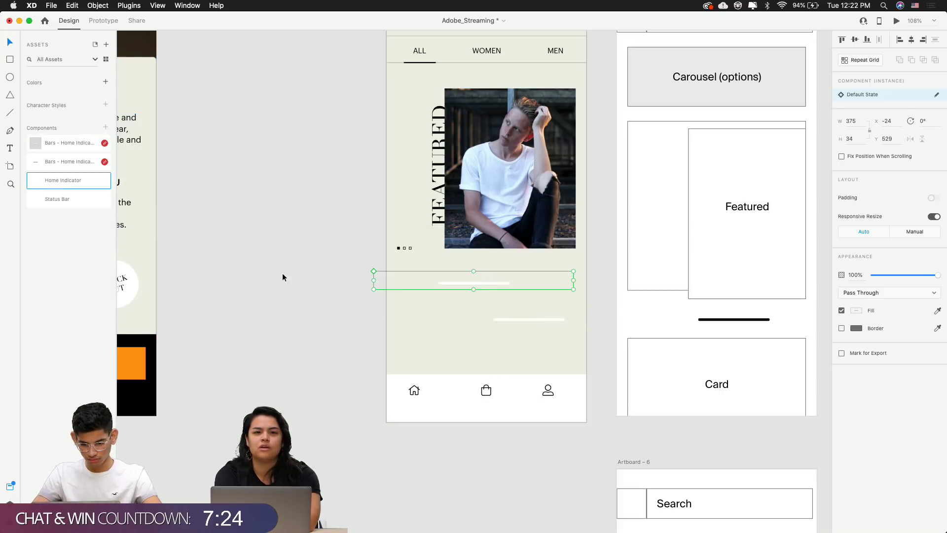
drag(39, 146, 434, 330)
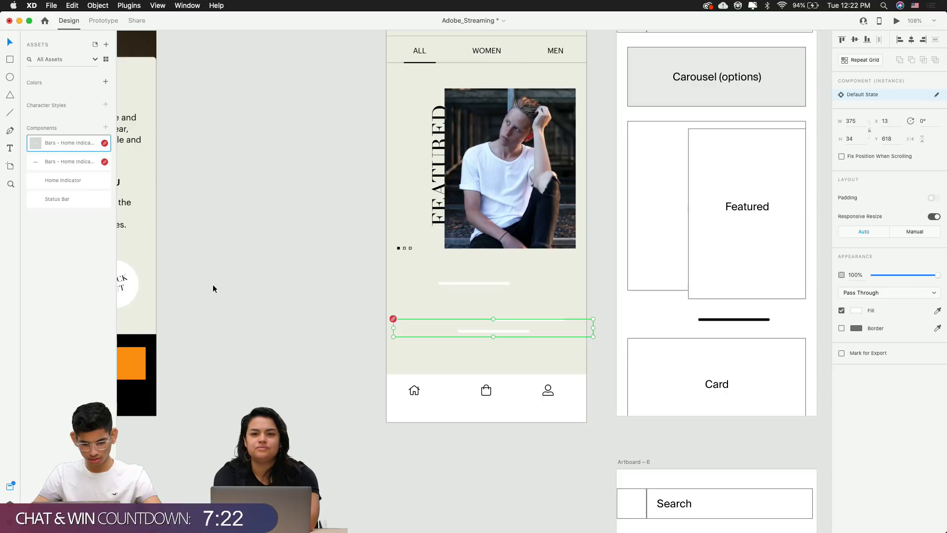
drag(81, 201, 516, 316)
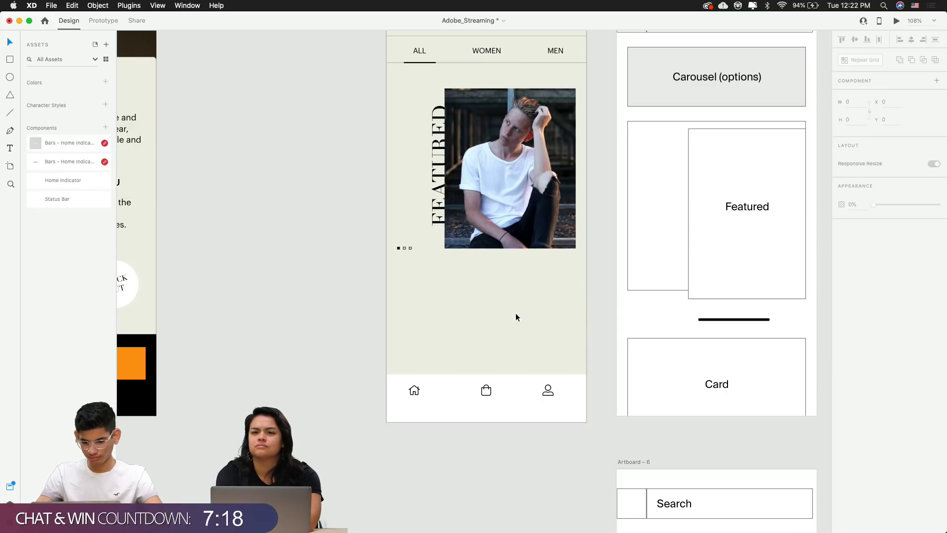
drag(734, 319, 480, 419)
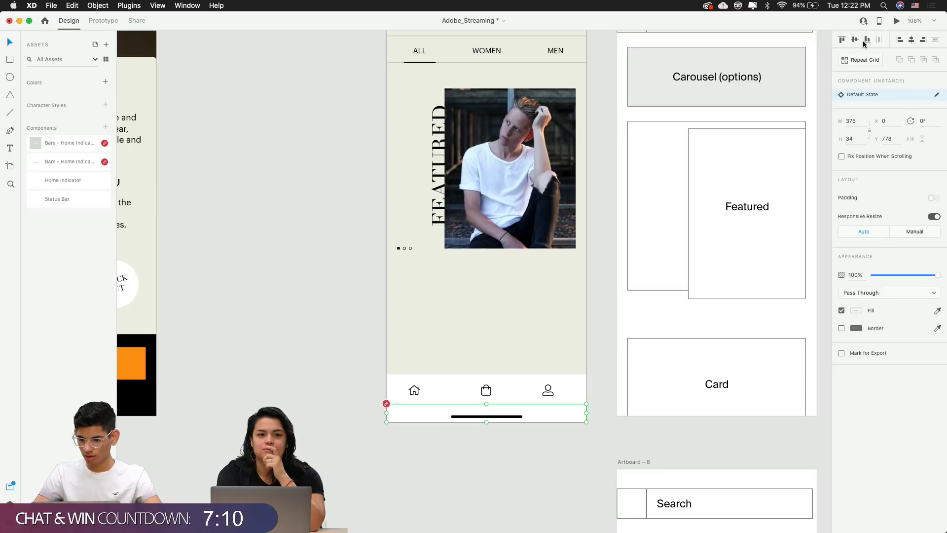
click(619, 322)
scroll(454, 431, up, 10)
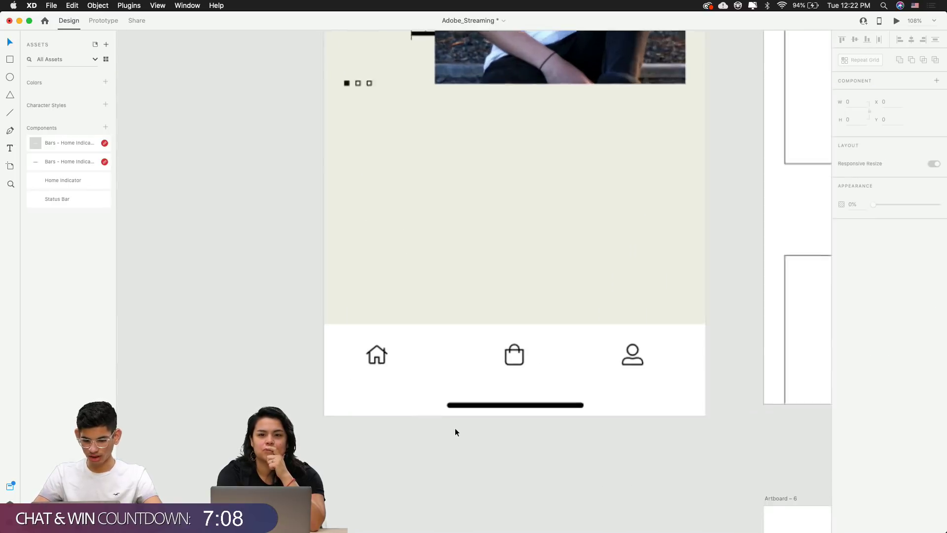
click(655, 348)
shift+click(431, 341)
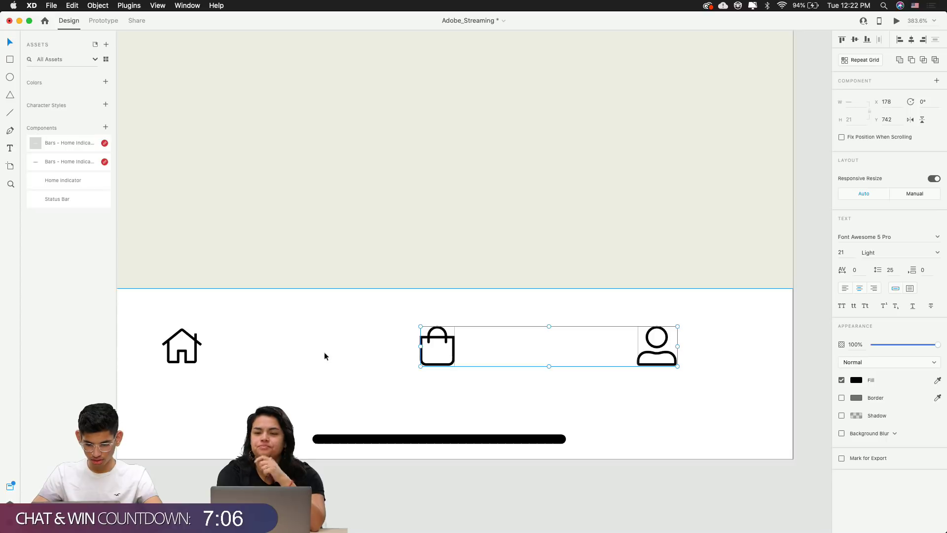
click(467, 529)
click(440, 336)
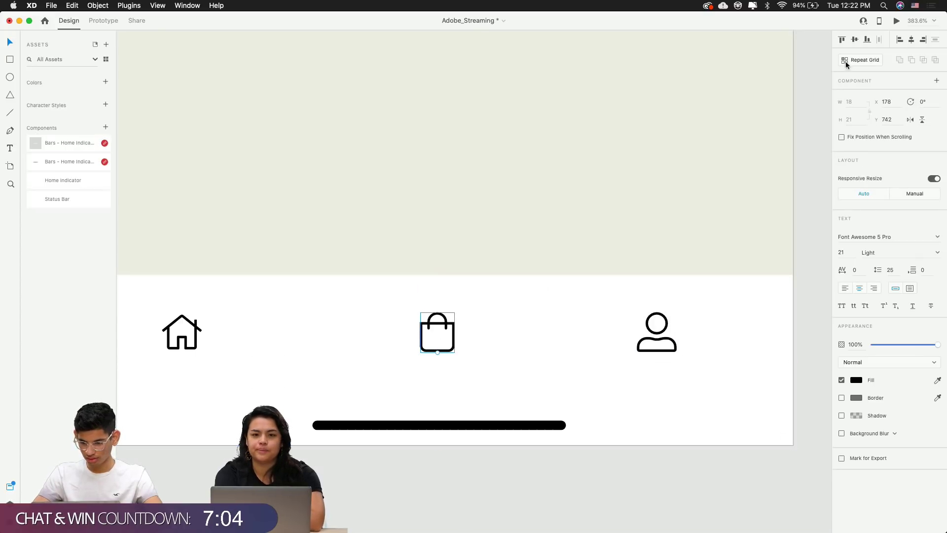
key(Escape)
scroll(656, 241, down, 5)
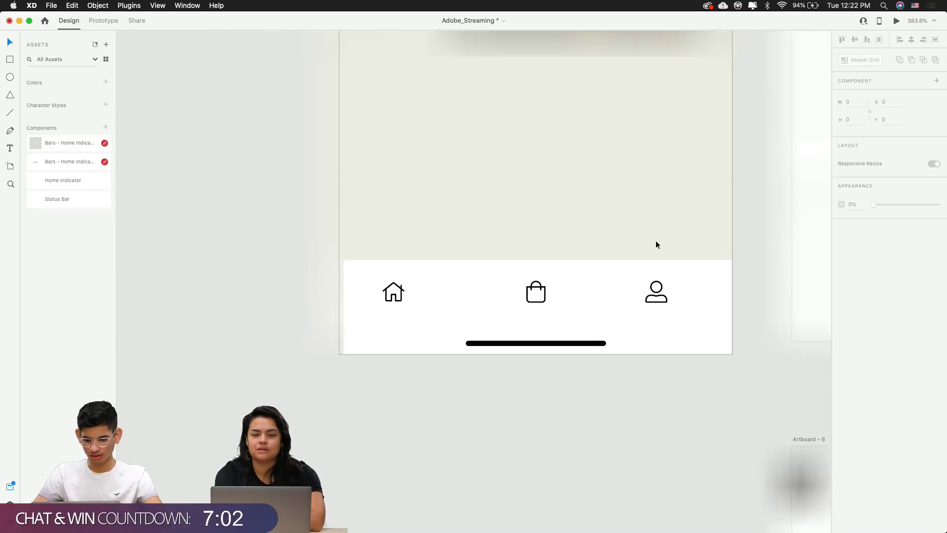
scroll(537, 336, up, 5)
scroll(538, 336, down, 3)
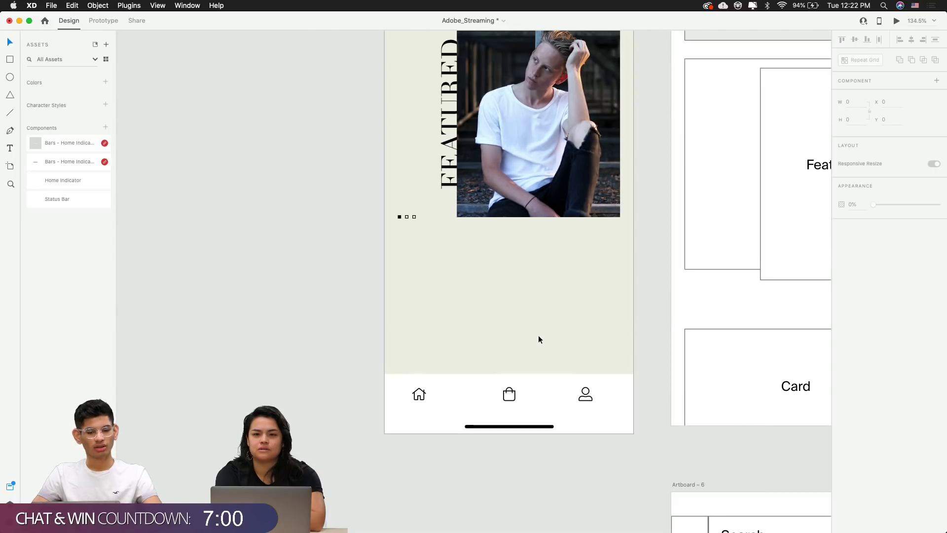
scroll(539, 340, up, 5)
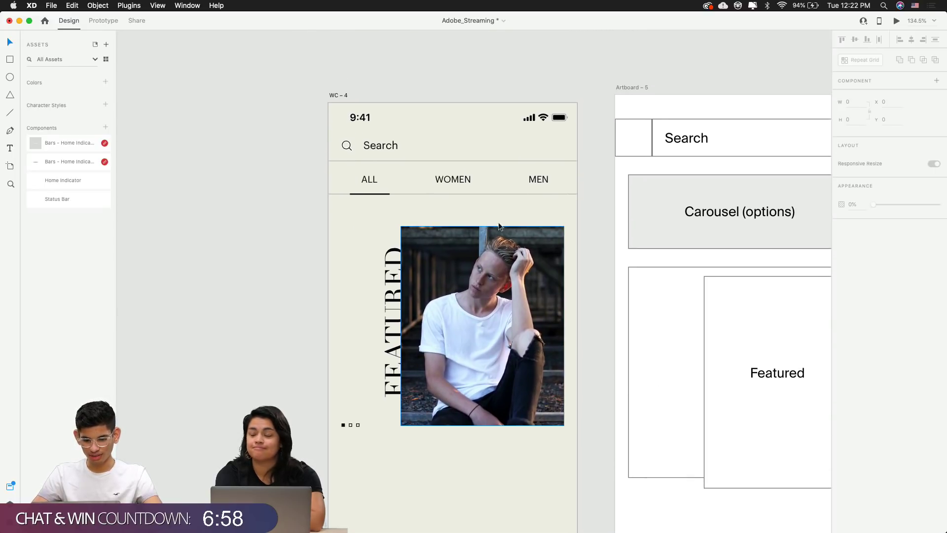
click(457, 194)
click(571, 220)
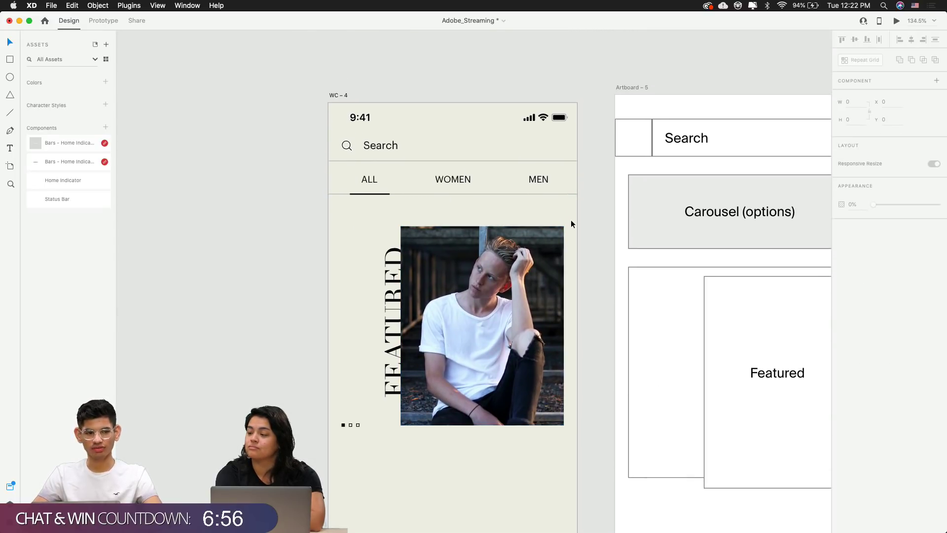
scroll(571, 220, down, 3)
scroll(571, 220, down, 2)
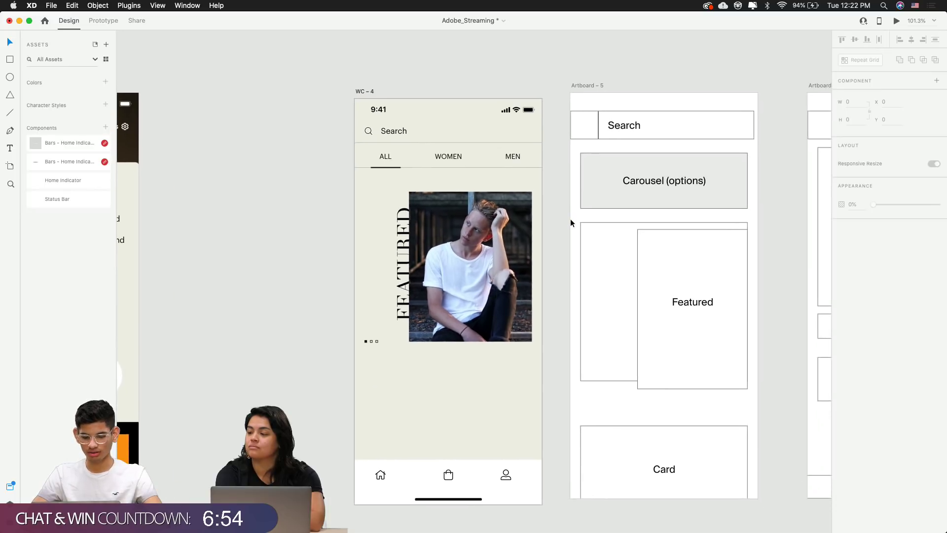
scroll(469, 306, up, 3)
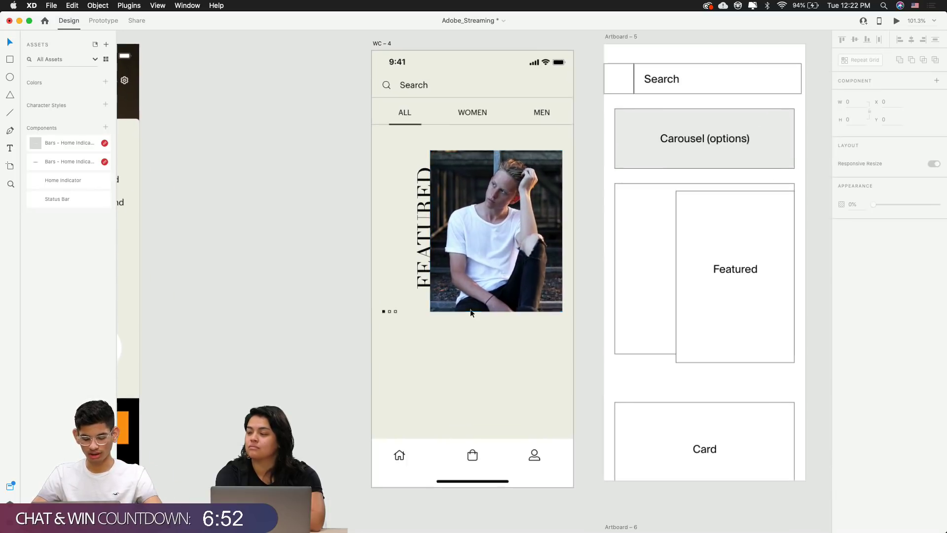
scroll(468, 299, up, 1)
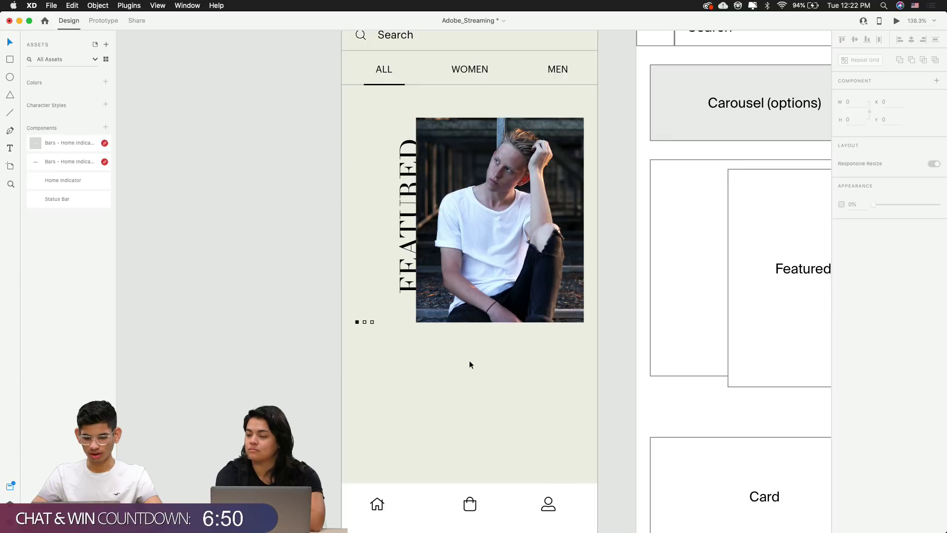
scroll(469, 364, down, 5)
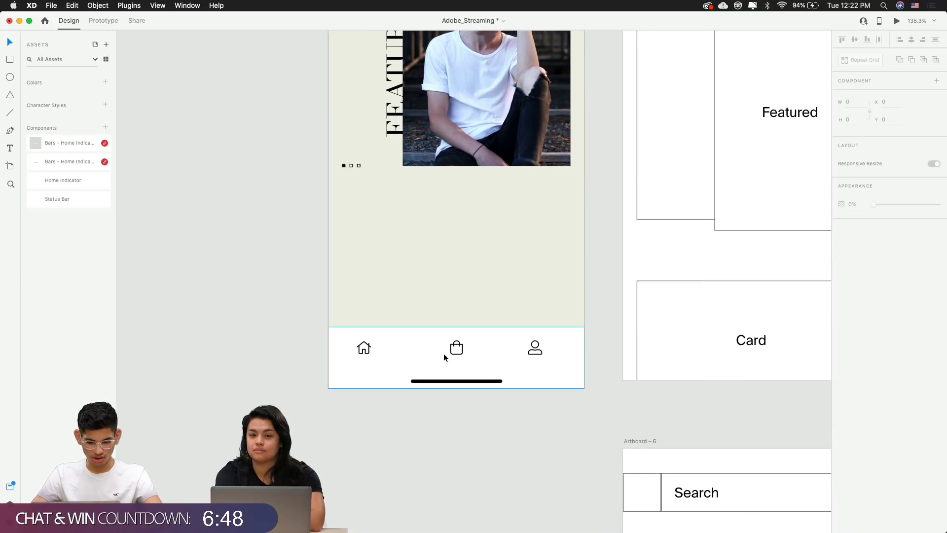
scroll(443, 353, up, 5)
Nudge the home icon 20 px to the right in the tab bar
click(478, 348)
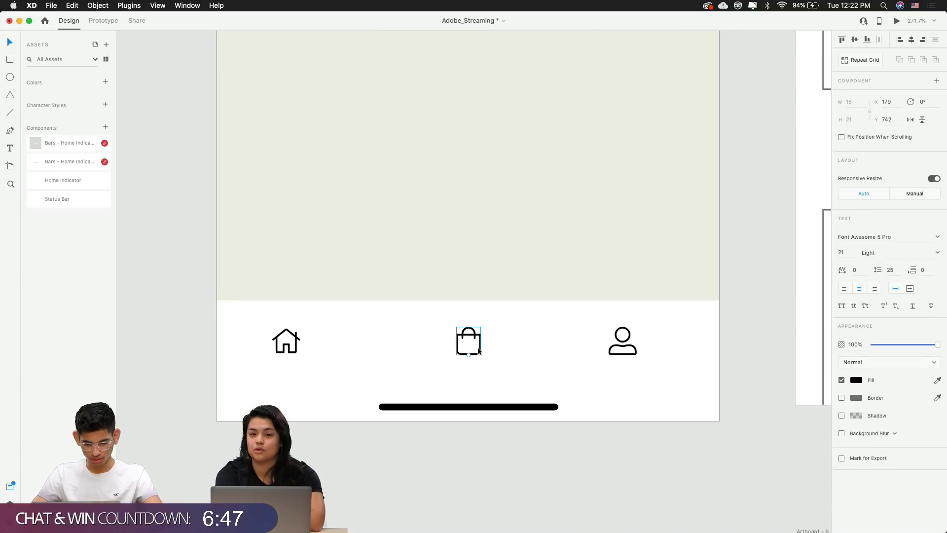
shift+click(286, 338)
shift+click(622, 341)
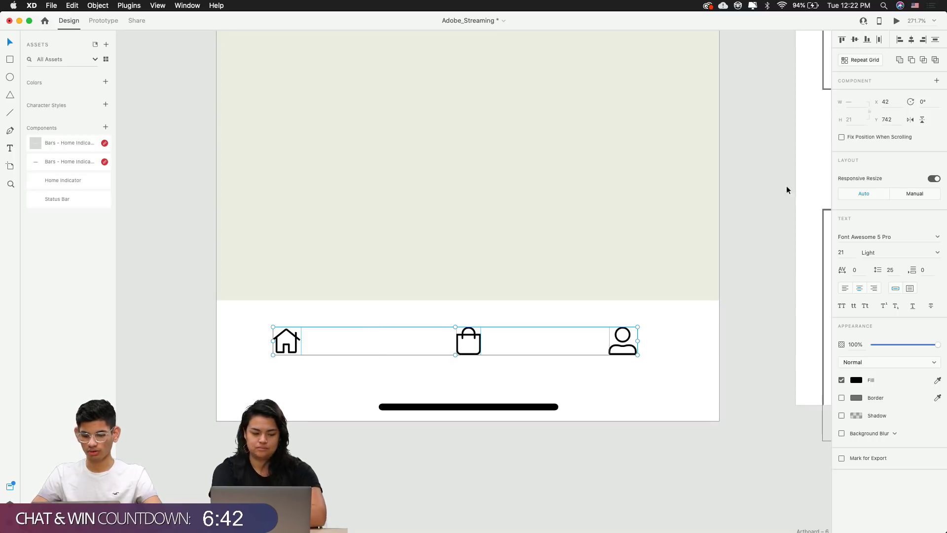
click(749, 305)
click(620, 346)
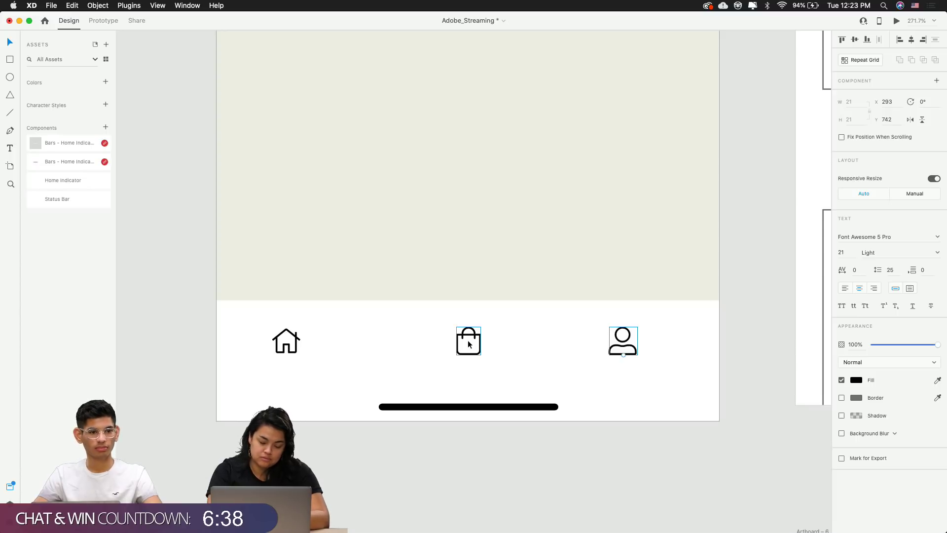
click(281, 345)
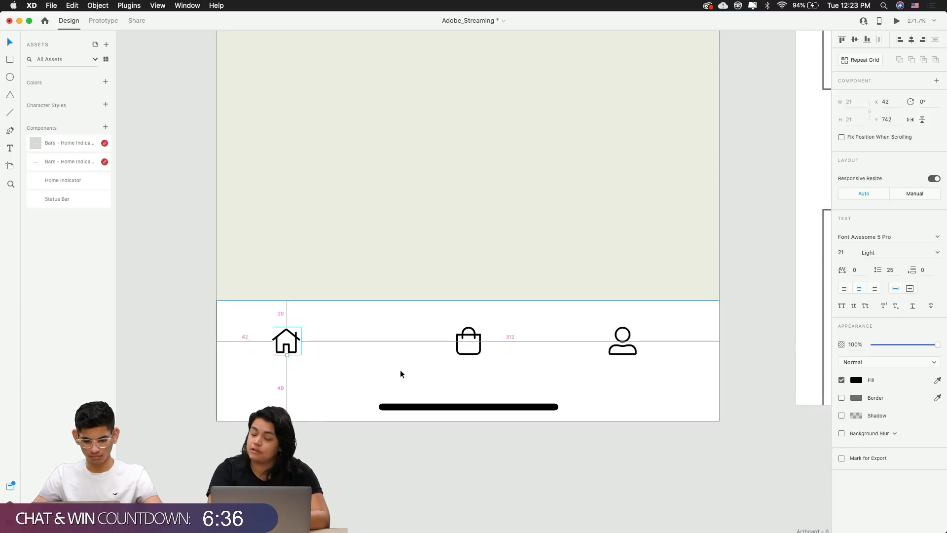
key(shift+Right)
key(shift+Right)
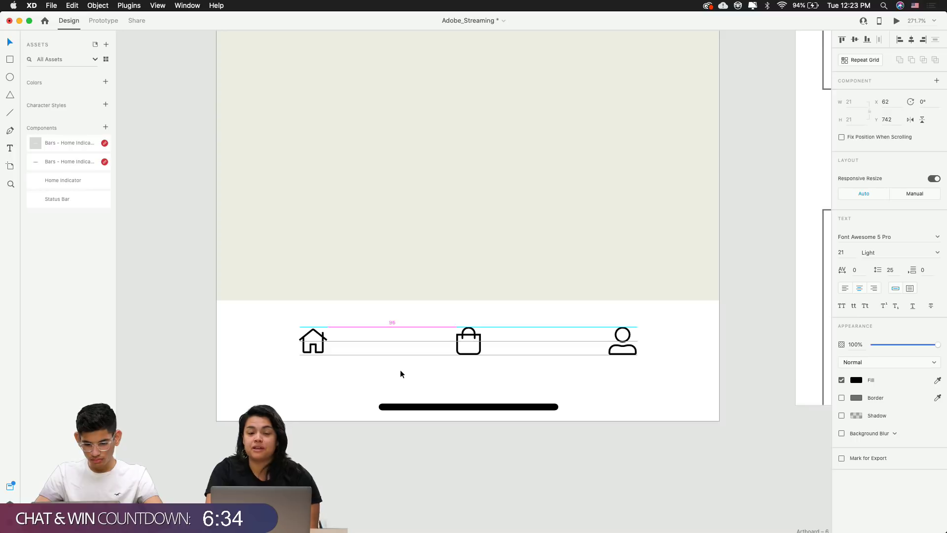
Nudge the profile icon 1 px left to even out the icon spacing
click(622, 345)
click(474, 352)
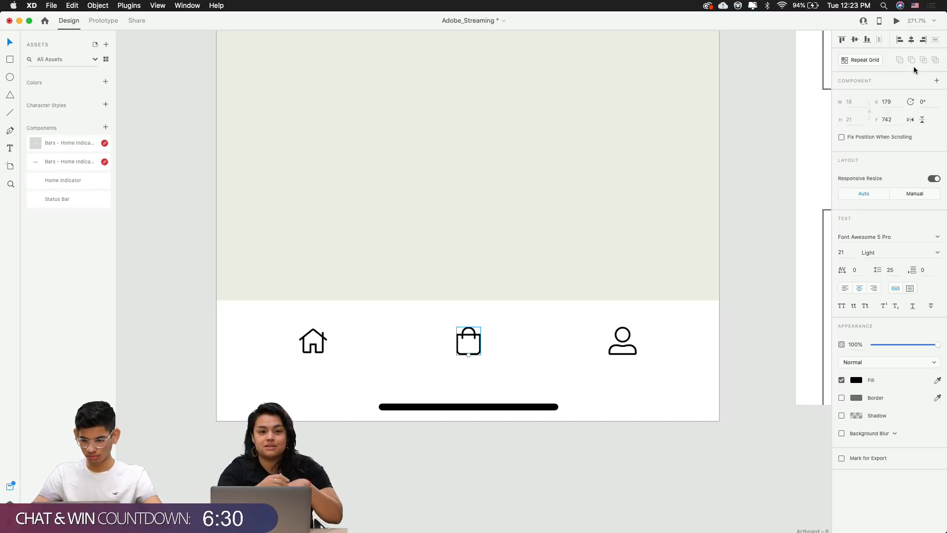
click(622, 345)
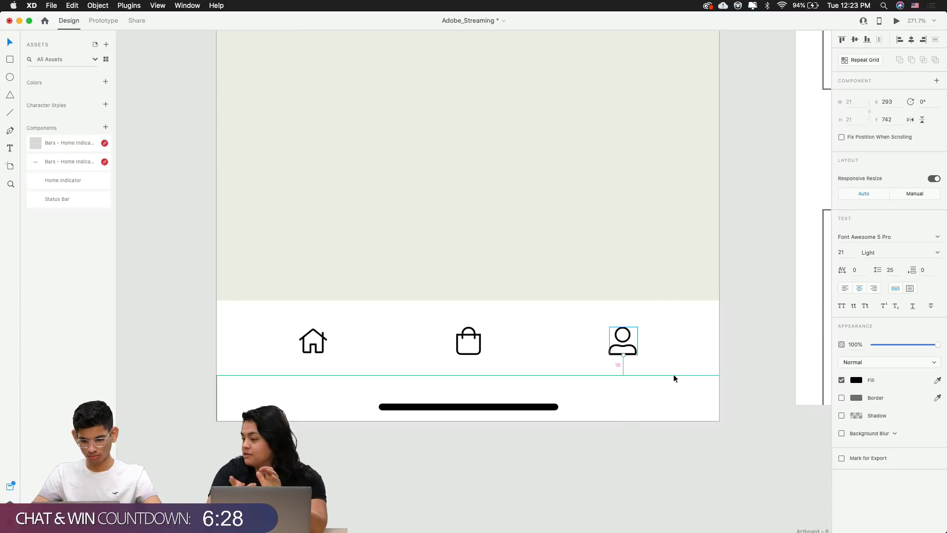
click(307, 348)
click(622, 346)
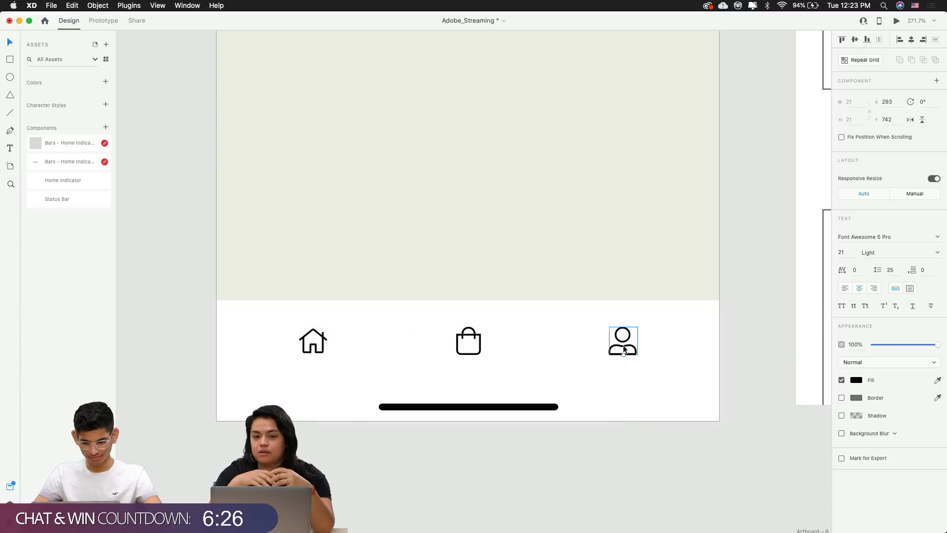
key(Left)
Review the white bottom bar and icon spacing, ending with the shopping bag icon selected
click(679, 361)
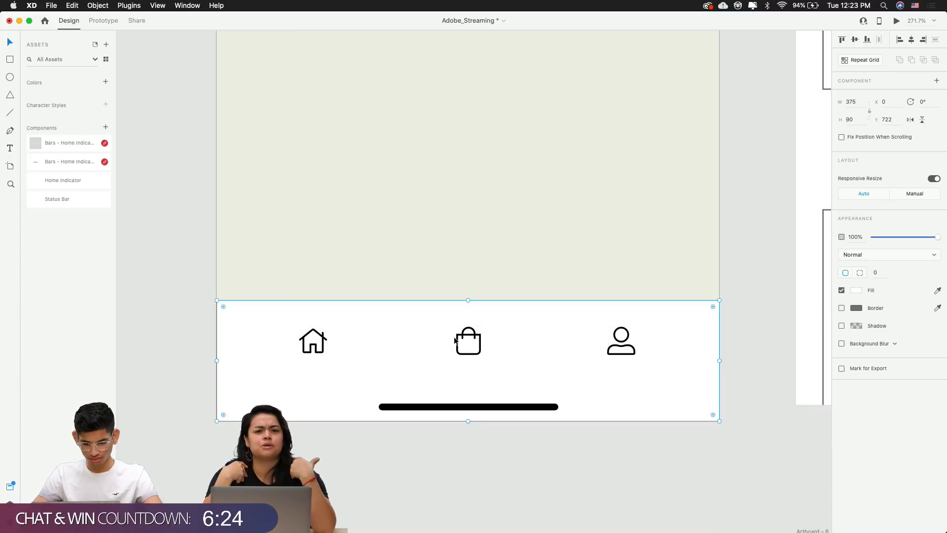
click(466, 340)
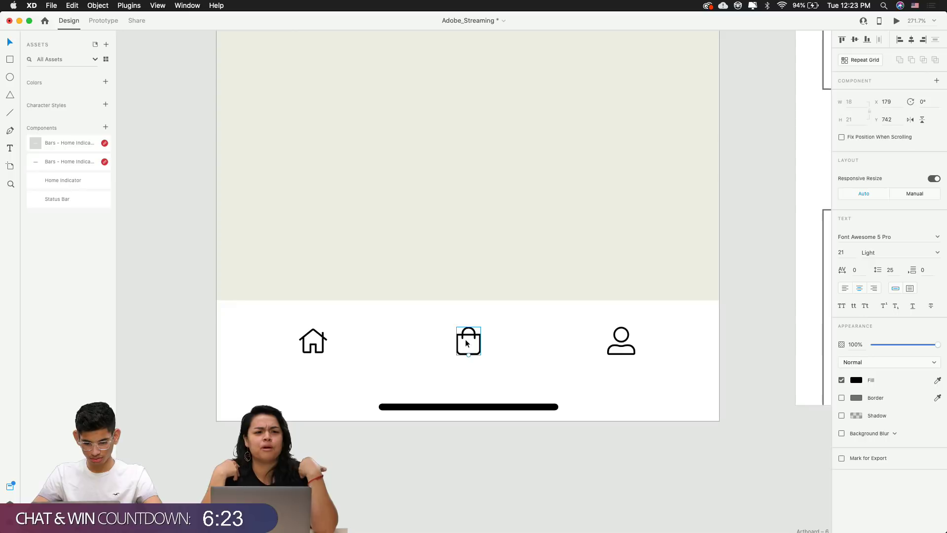
click(563, 436)
scroll(563, 436, down, 10)
scroll(564, 437, right, 3)
scroll(549, 434, up, 5)
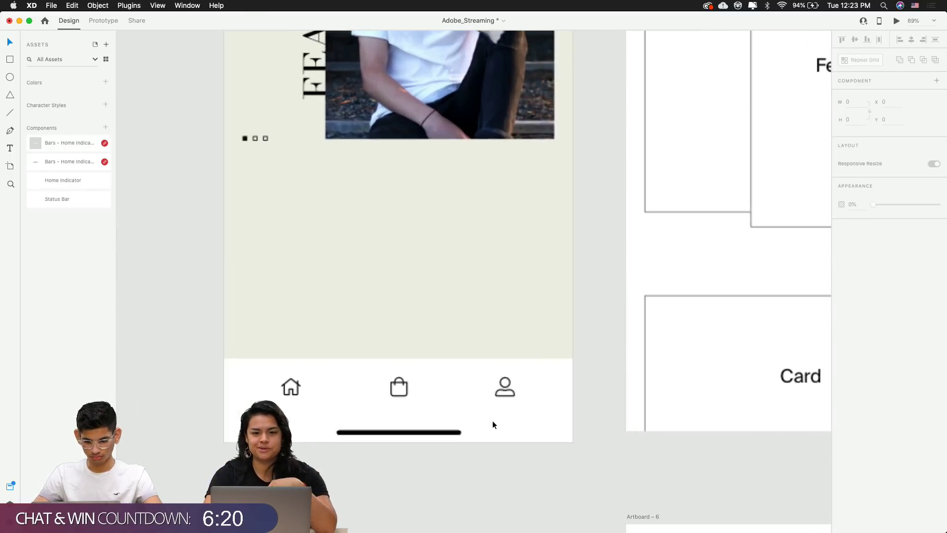
scroll(557, 452, left, 2)
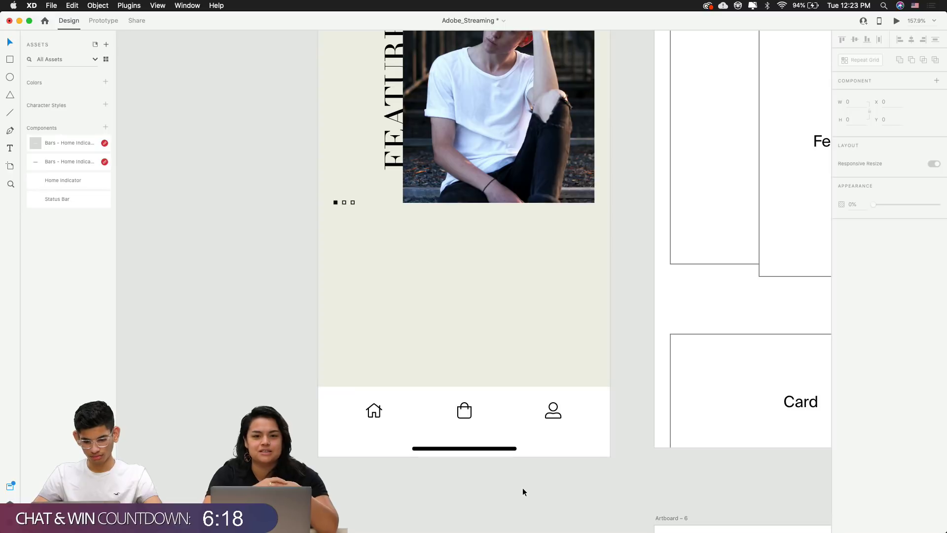
scroll(522, 488, down, 2)
scroll(522, 488, down, 2)
scroll(522, 487, down, 2)
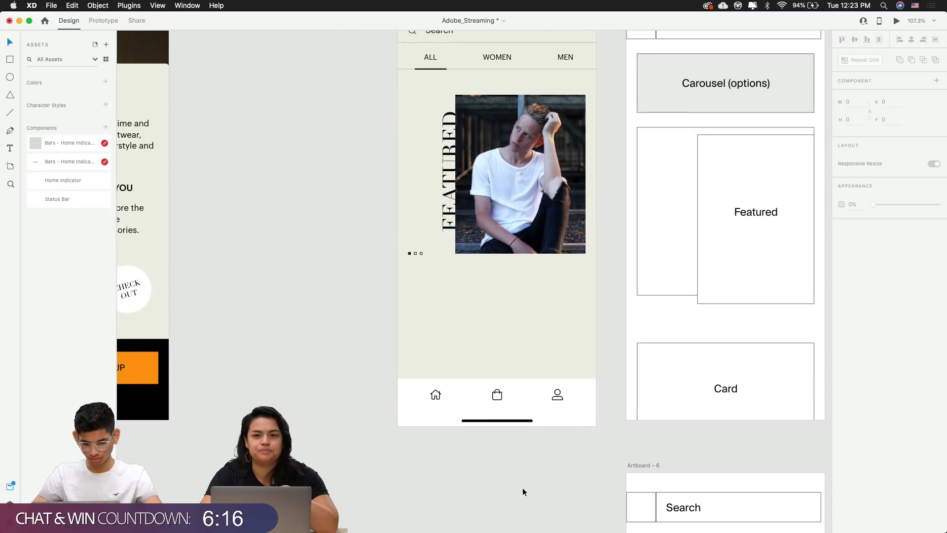
scroll(484, 412, up, 5)
click(513, 368)
Color the shopping bag and user icons light grey #BABBBA
scroll(531, 374, up, 6)
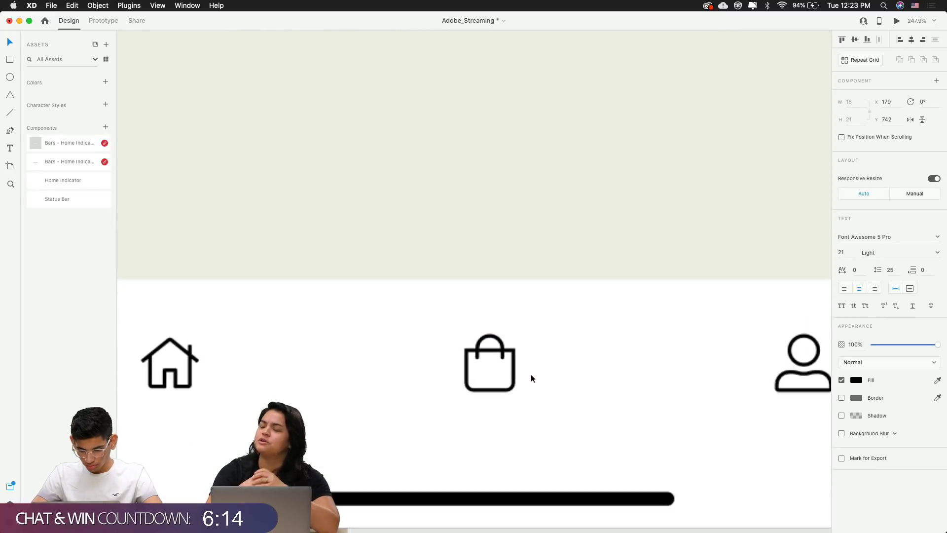
shift+click(785, 382)
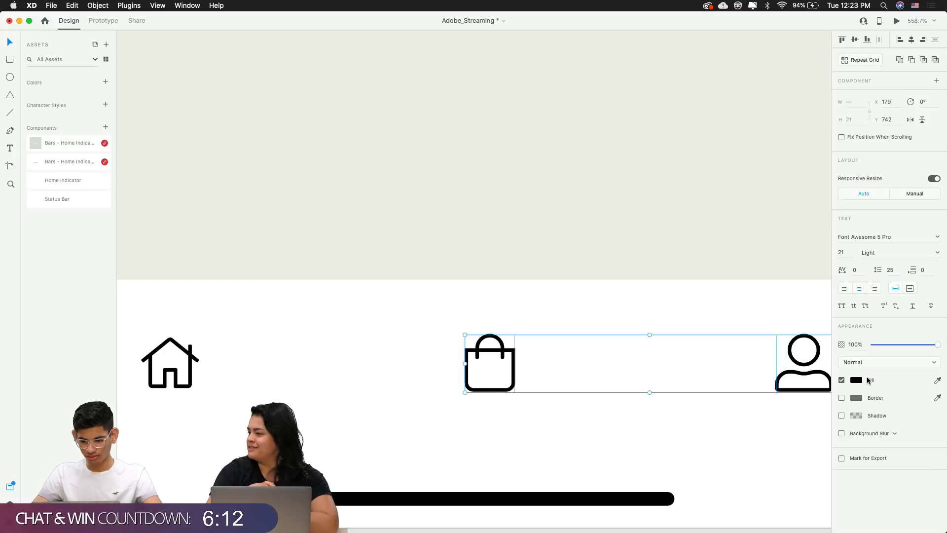
click(856, 380)
click(776, 431)
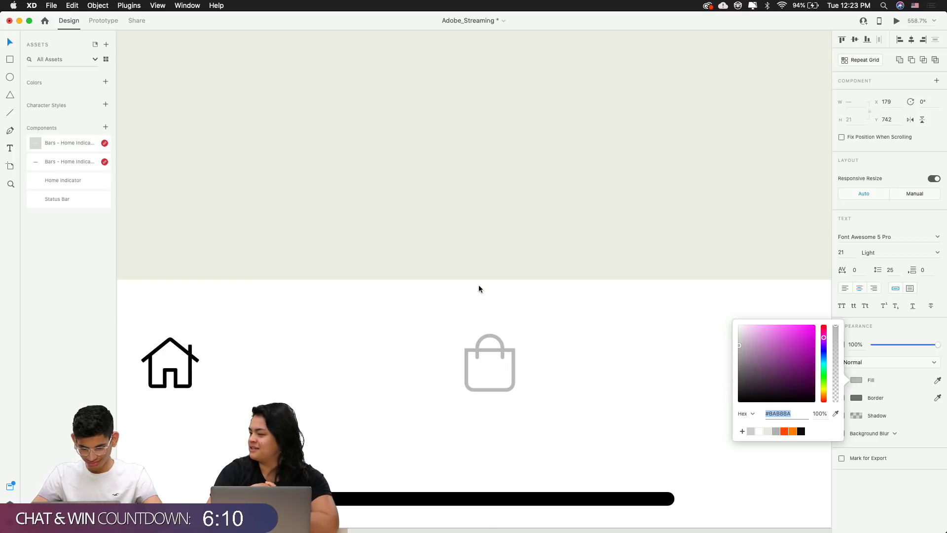
click(478, 285)
Pan and zoom around the WC-4 artboard to review the recoloured nav bar
scroll(480, 279, down, 6)
scroll(481, 442, down, 3)
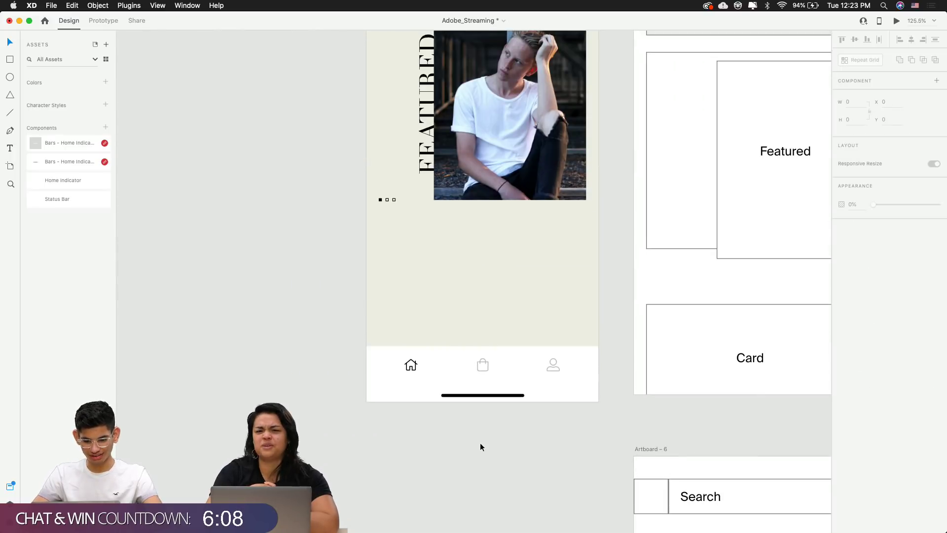
scroll(481, 442, up, 3)
scroll(586, 400, up, 2)
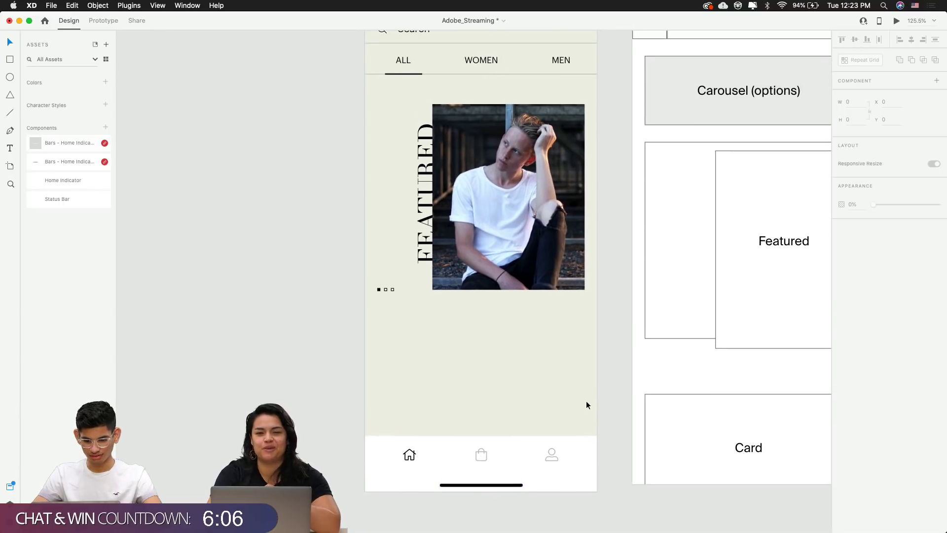
scroll(611, 401, down, 4)
scroll(611, 400, down, 2)
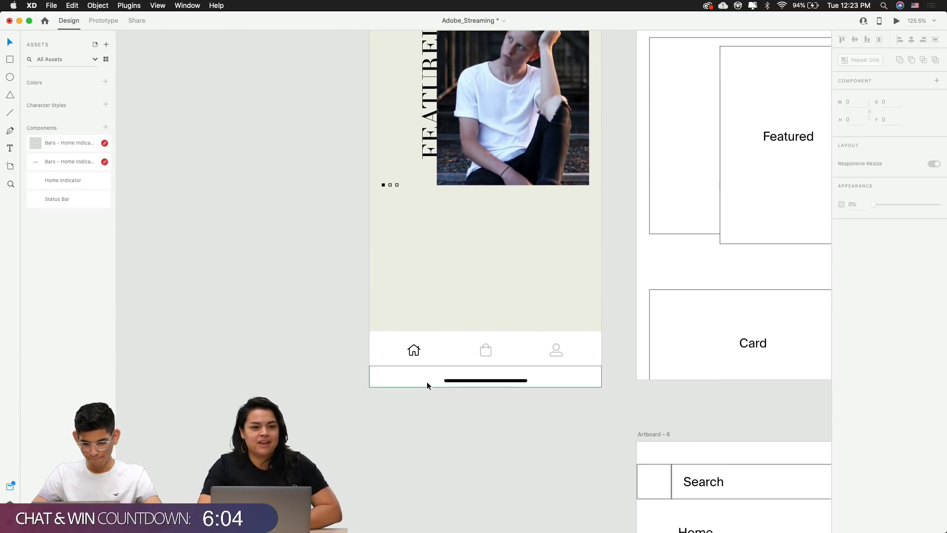
scroll(427, 382, up, 2)
scroll(428, 382, down, 4)
scroll(427, 383, up, 5)
scroll(427, 386, down, 1)
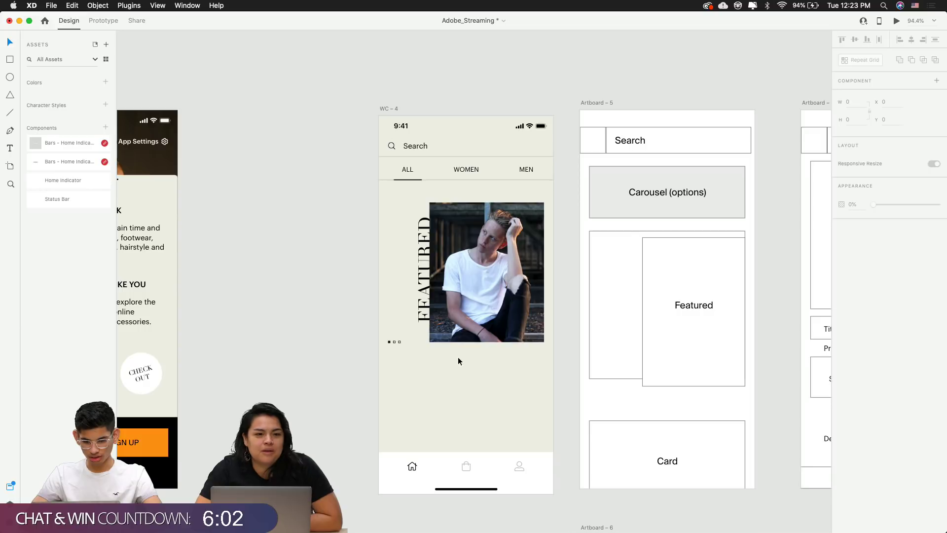
scroll(382, 380, left, 5)
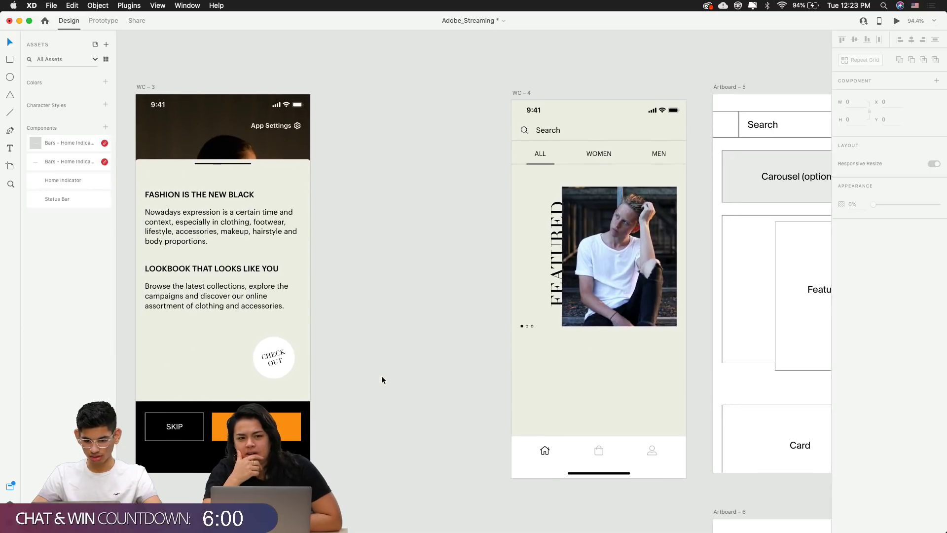
scroll(382, 380, right, 2)
scroll(382, 380, right, 7)
scroll(382, 380, down, 2)
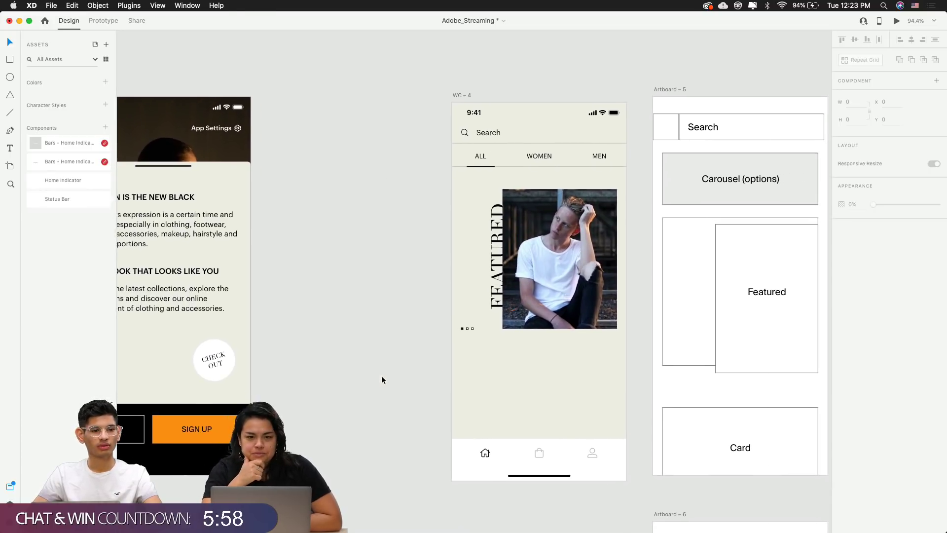
scroll(381, 375, down, 3)
scroll(381, 375, left, 1)
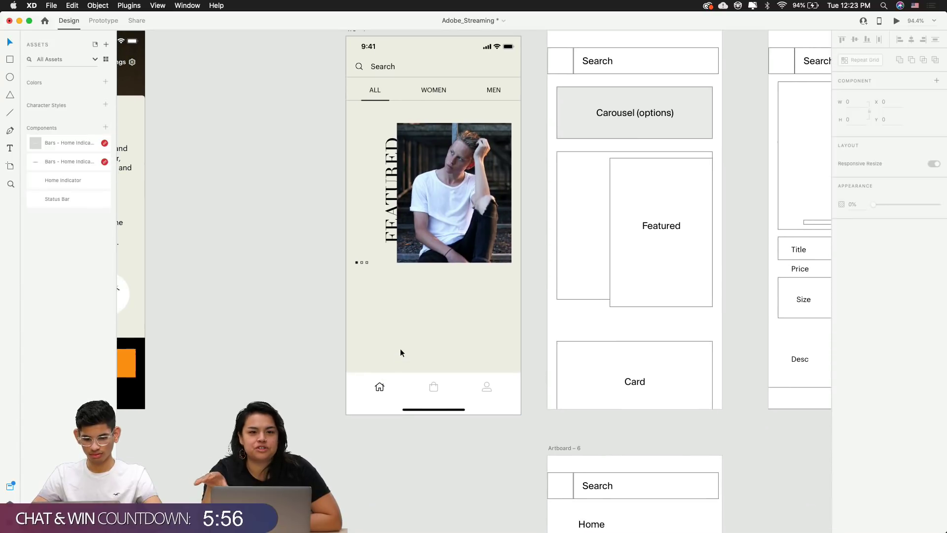
Draw a white 335×213 rectangle below the featured photo and remove its border
key(r)
mouse_move(356, 262)
mouse_down()
mouse_move(358, 288)
mouse_move(482, 381)
mouse_move(514, 385)
mouse_up()
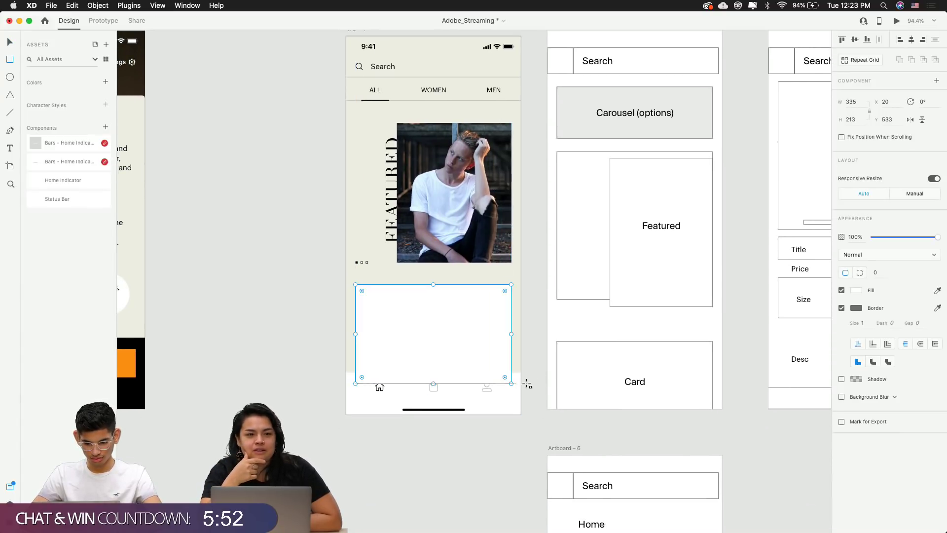
click(452, 334)
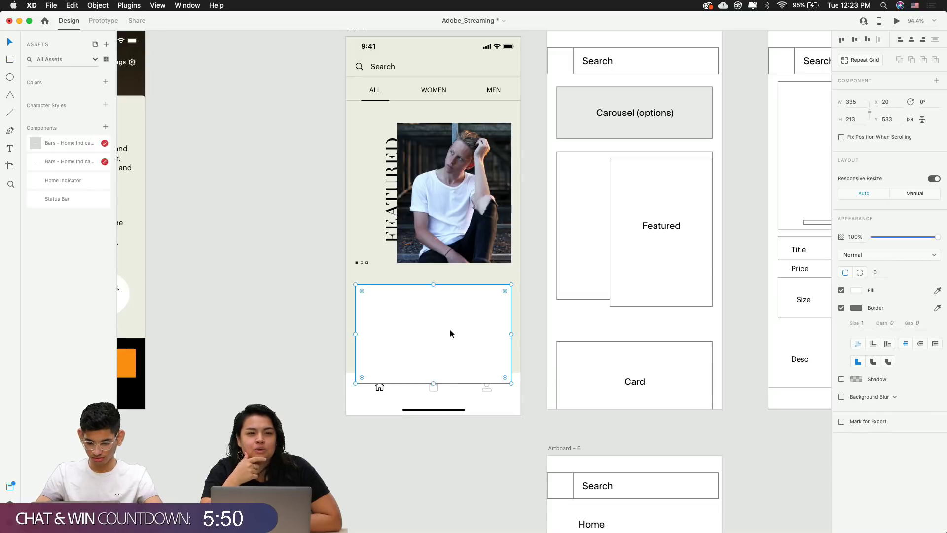
click(539, 350)
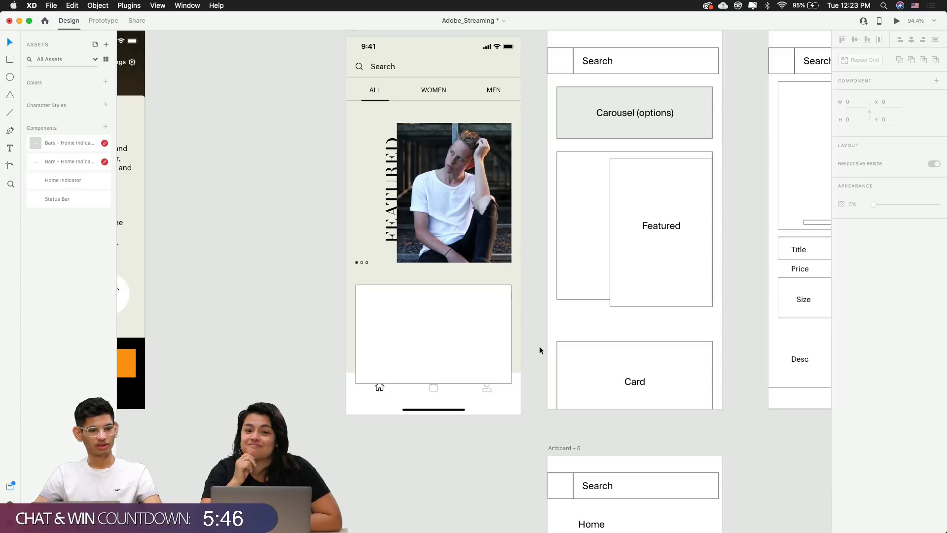
click(488, 327)
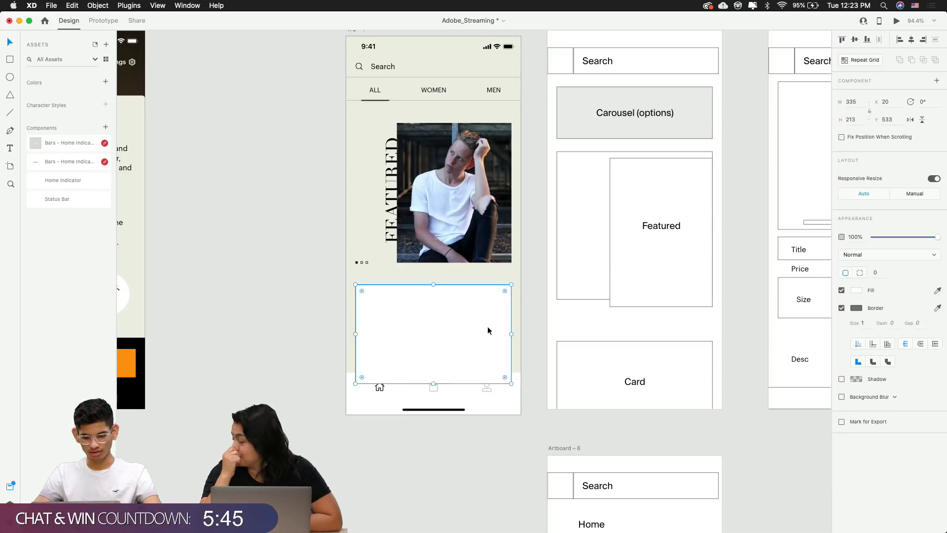
click(842, 308)
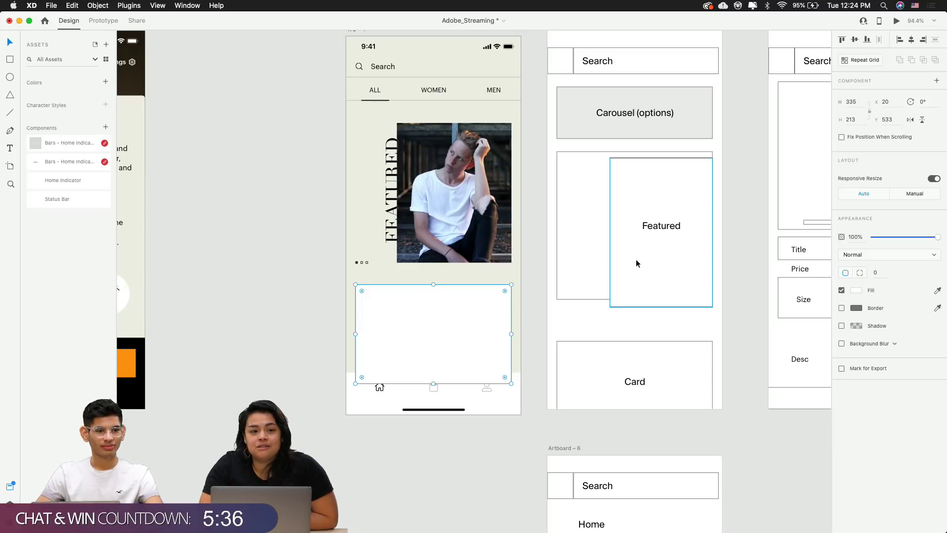
click(522, 303)
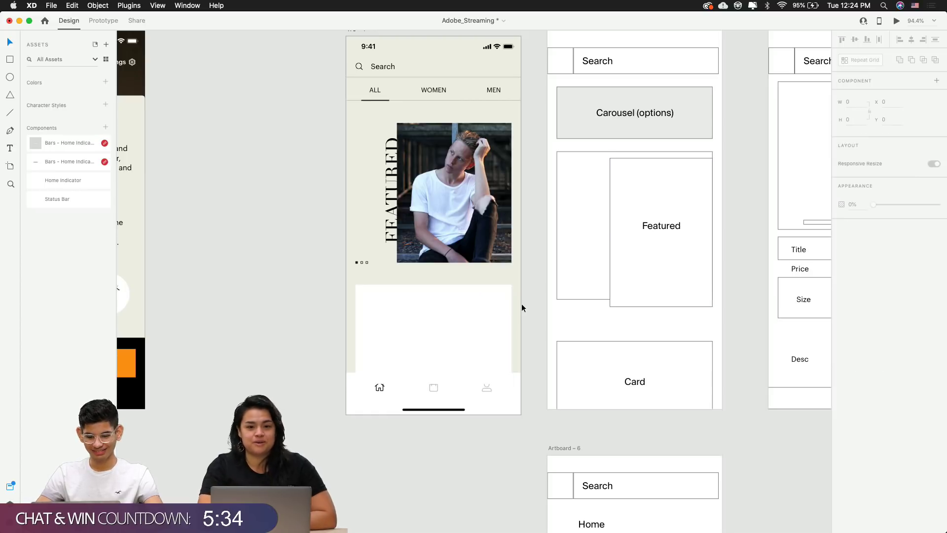
click(486, 310)
Duplicate the vertical FEATURED text into the card and move it to the top layer
drag(389, 223, 421, 322)
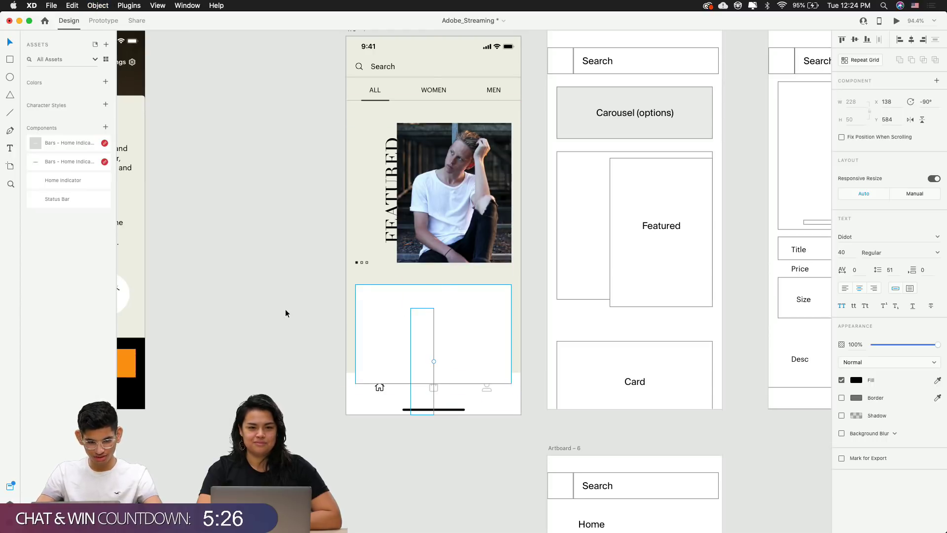
key(super+y)
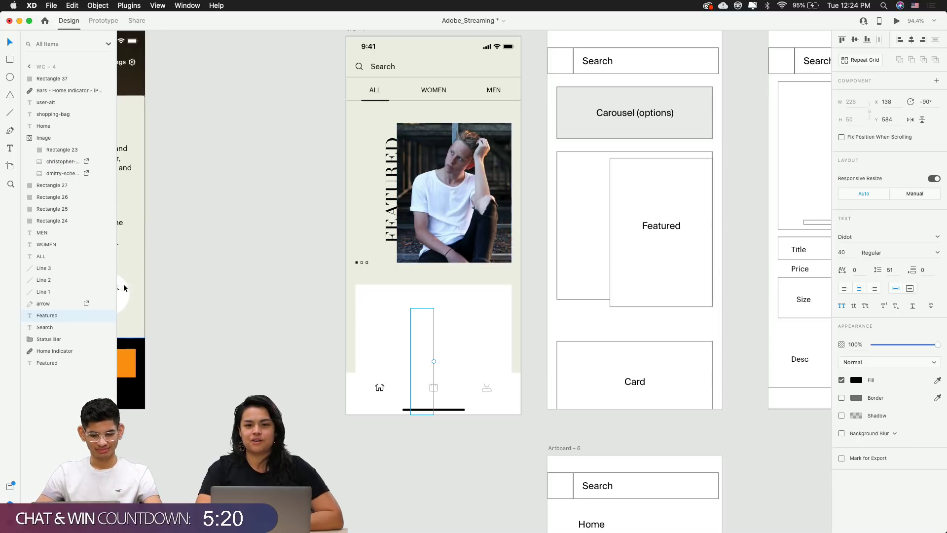
drag(59, 316, 56, 79)
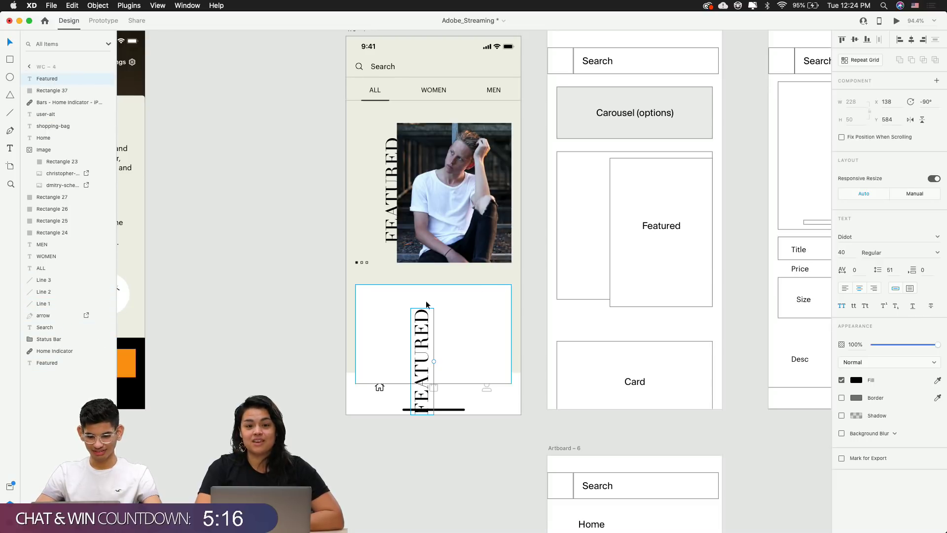
Rotate the FEATURED copy horizontal, centre it in the card, and set font size 20
drag(435, 362, 442, 338)
click(427, 452)
click(510, 451)
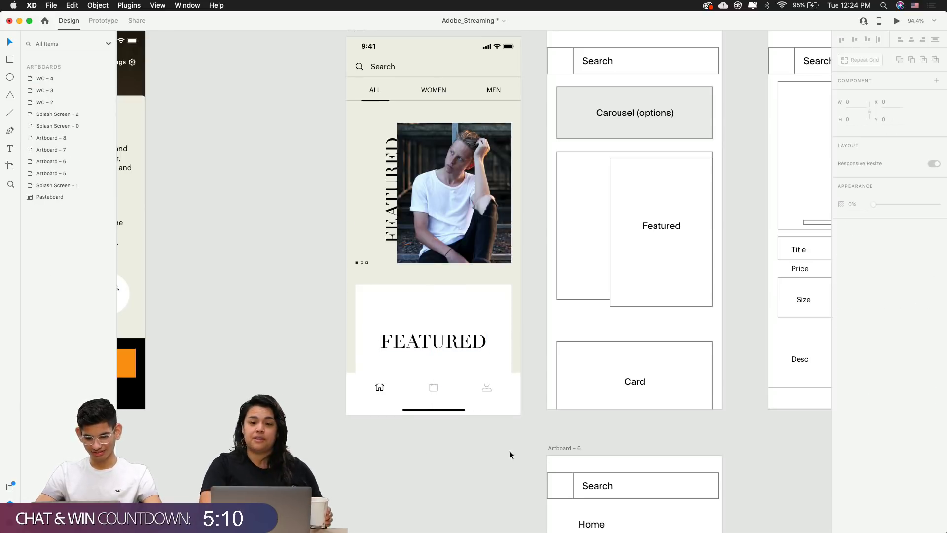
click(433, 340)
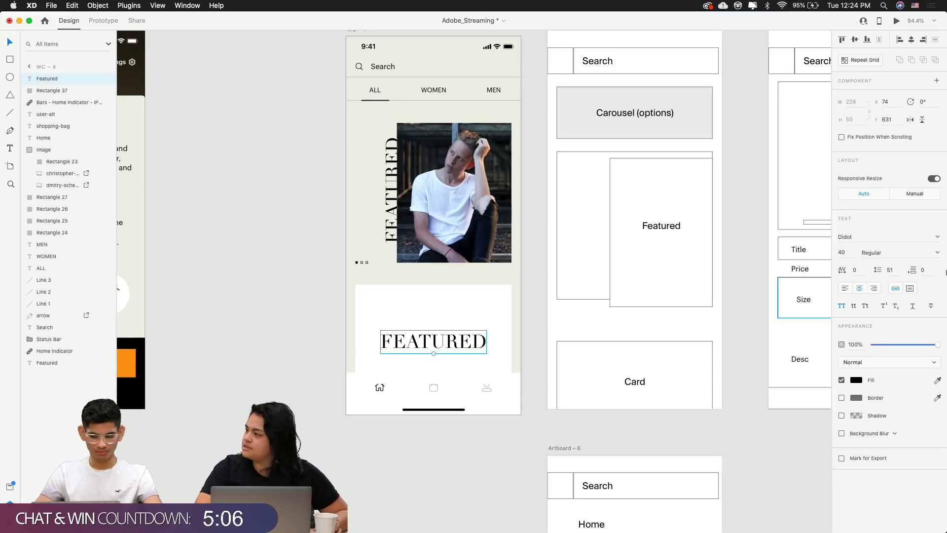
text(20)
key(Return)
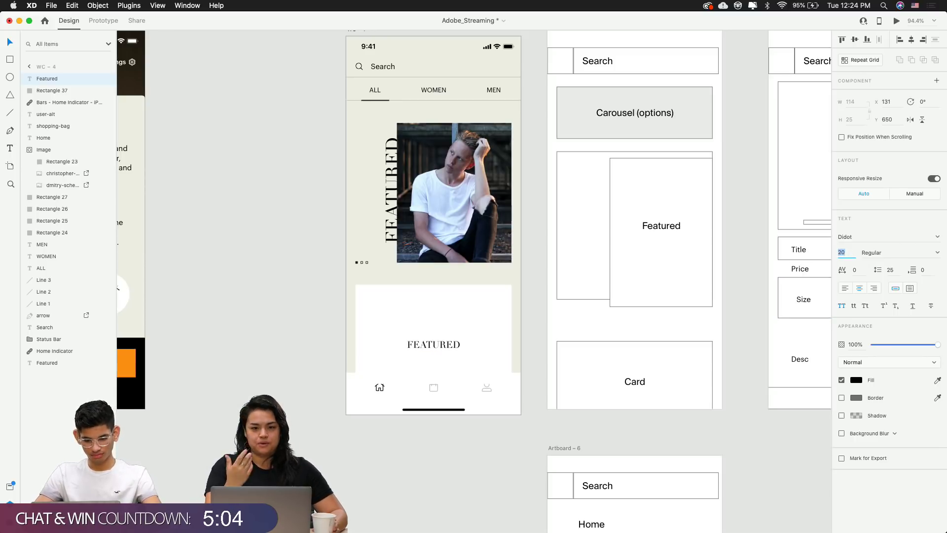
scroll(455, 355, up, 5)
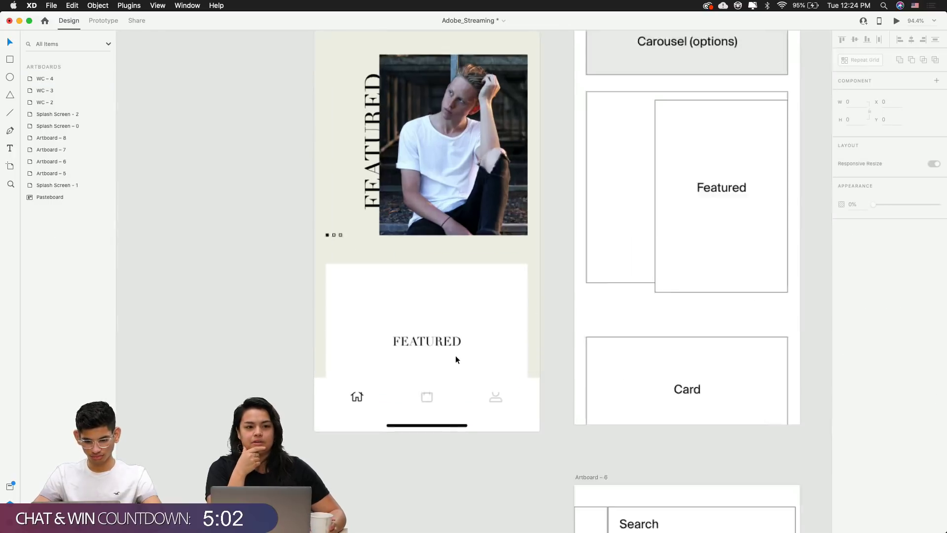
shift+click(496, 303)
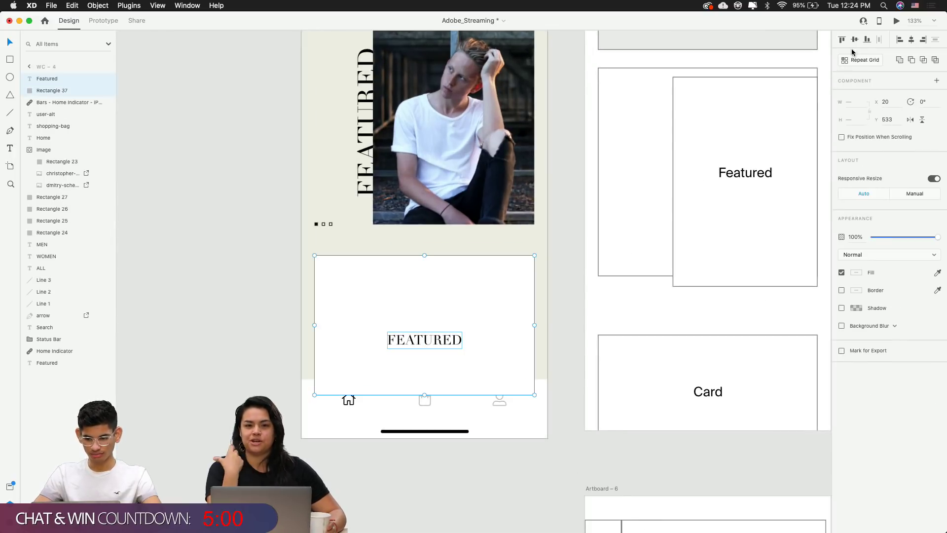
Retype the card's centred FEATURED label as WOMEN
click(568, 311)
click(434, 333)
scroll(434, 334, down, 5)
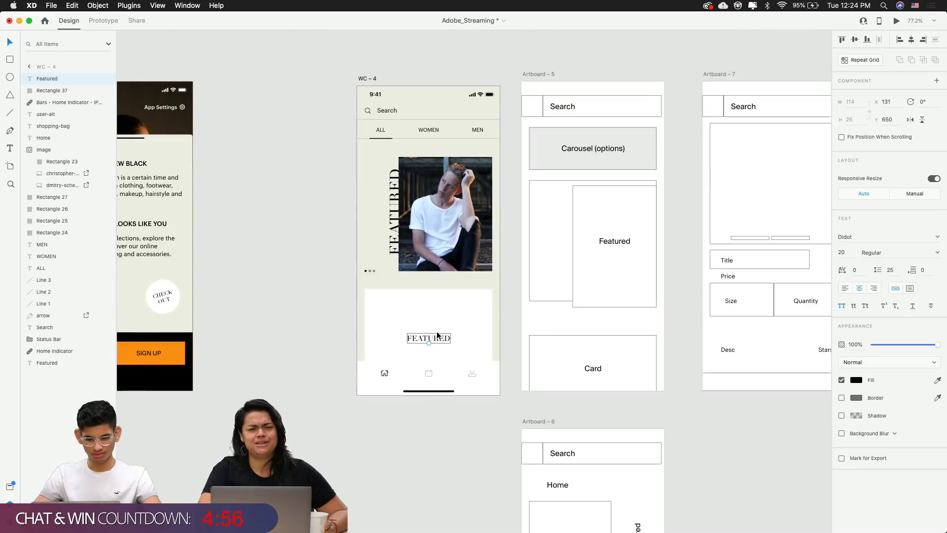
scroll(438, 340, up, 5)
double_click(437, 343)
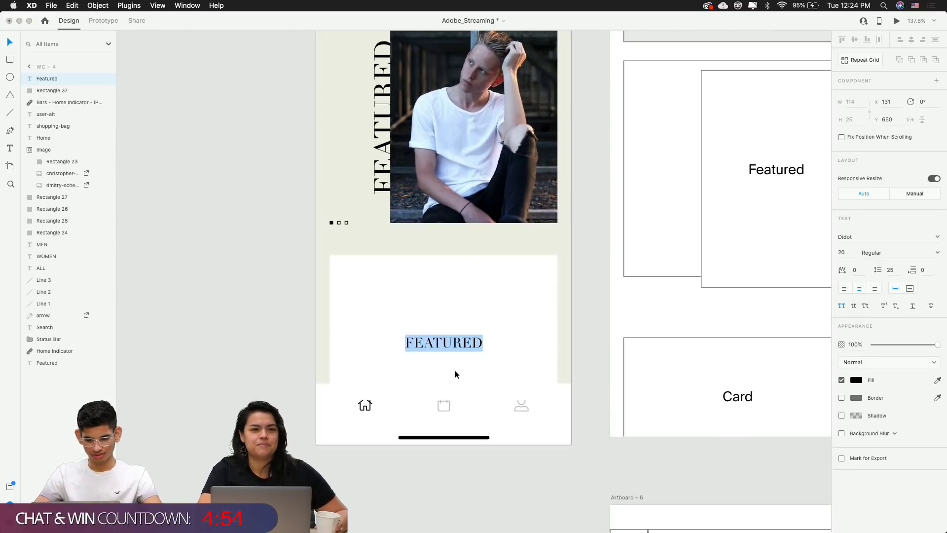
text(WOMEN)
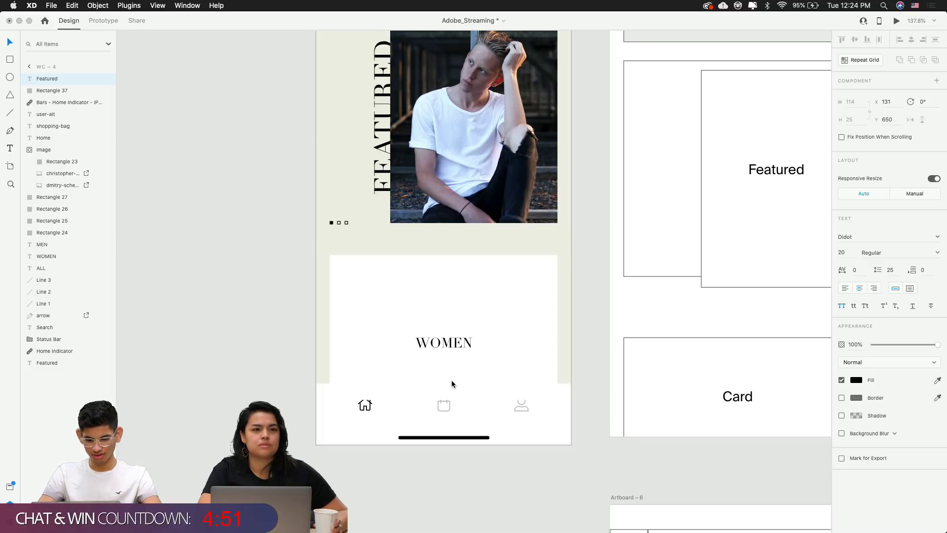
key(Escape)
scroll(452, 384, down, 5)
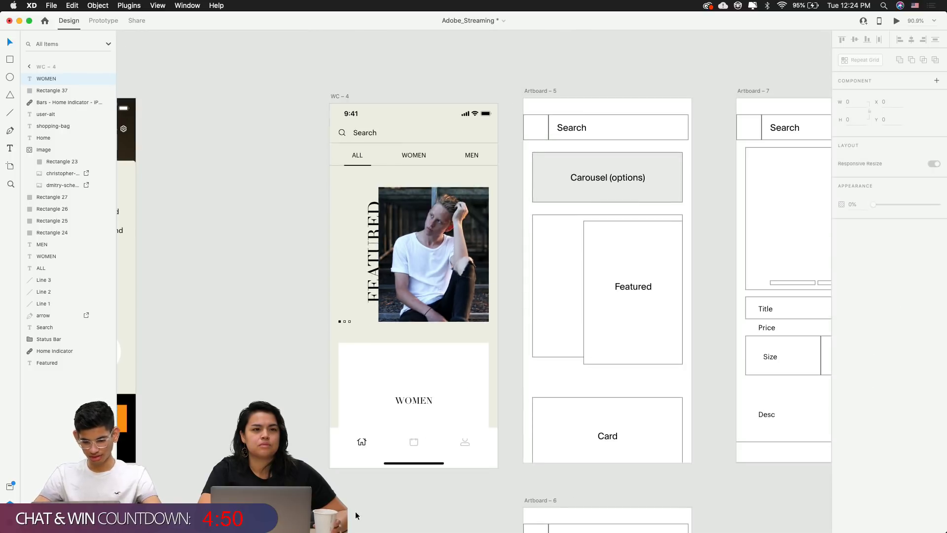
key(Escape)
scroll(540, 397, down, 4)
scroll(540, 397, down, 5)
scroll(498, 284, up, 7)
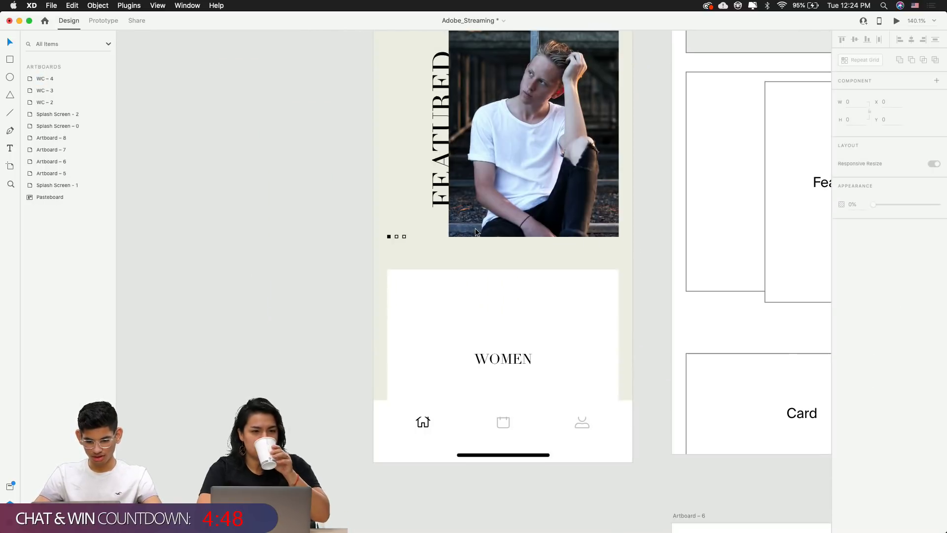
Group the white card and WOMEN label and name the group 'Card'
click(495, 341)
shift+click(498, 353)
key(super+g)
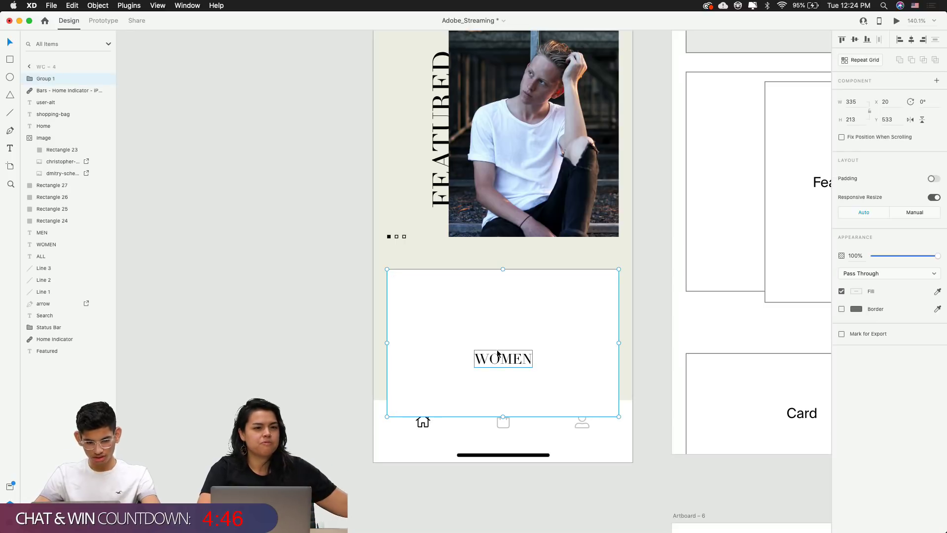
double_click(46, 78)
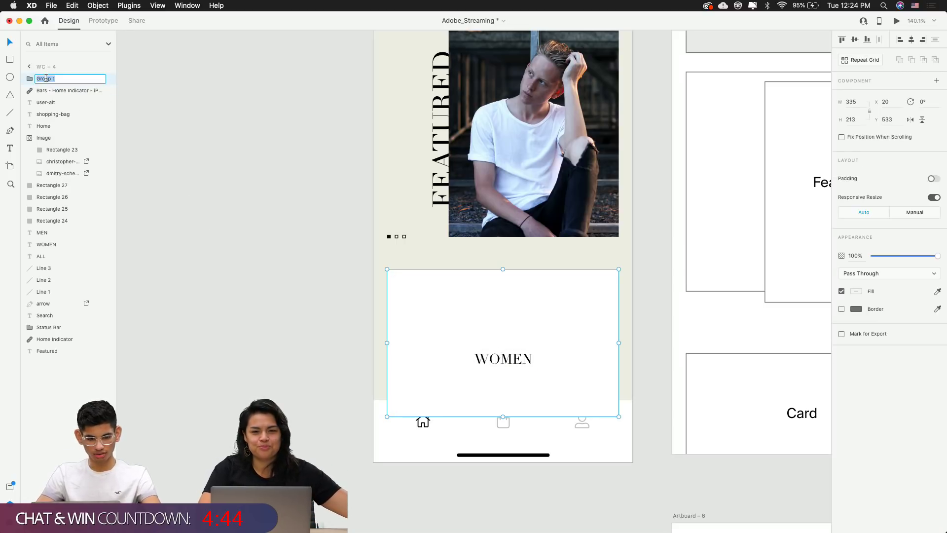
text(Card)
key(Return)
click(237, 306)
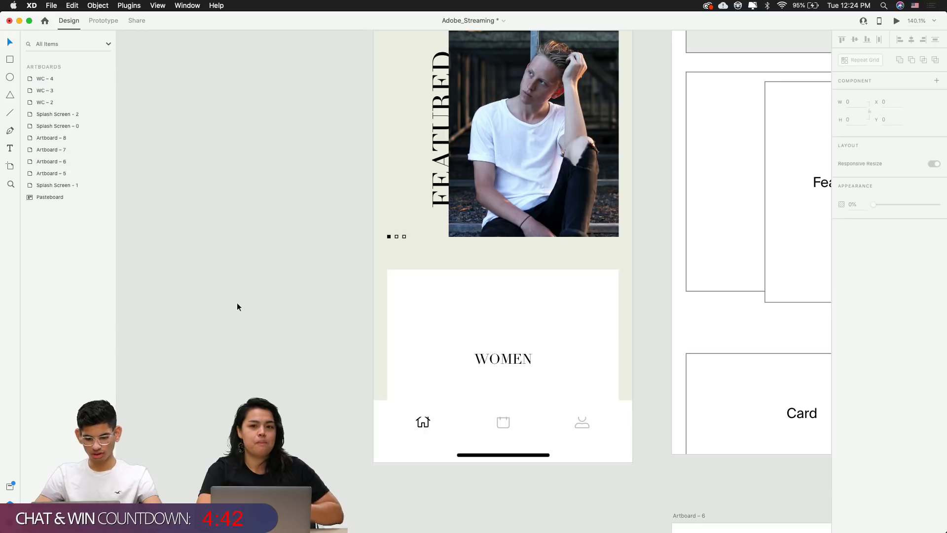
key(super+z)
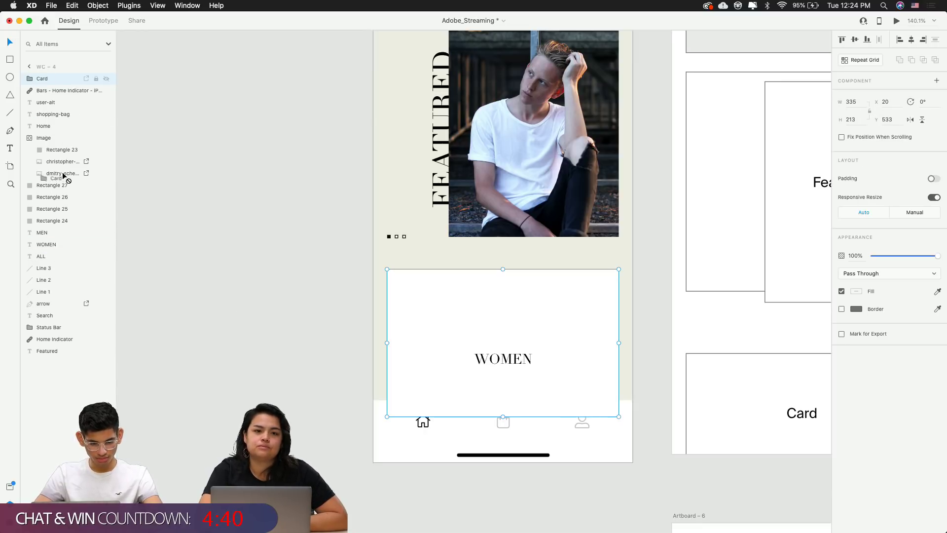
Move the Card group to the bottom of WC-4's layer stack
drag(53, 191, 38, 300)
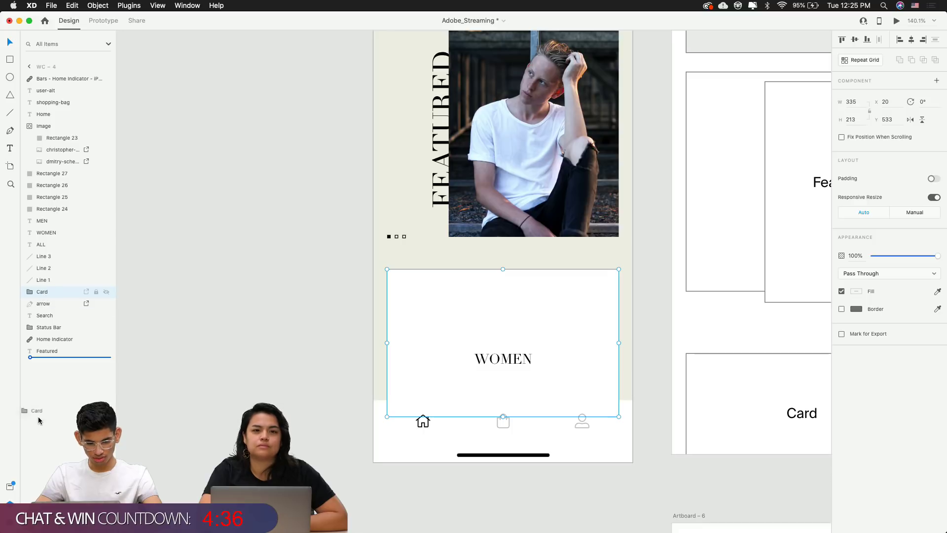
drag(40, 420, 40, 420)
click(235, 378)
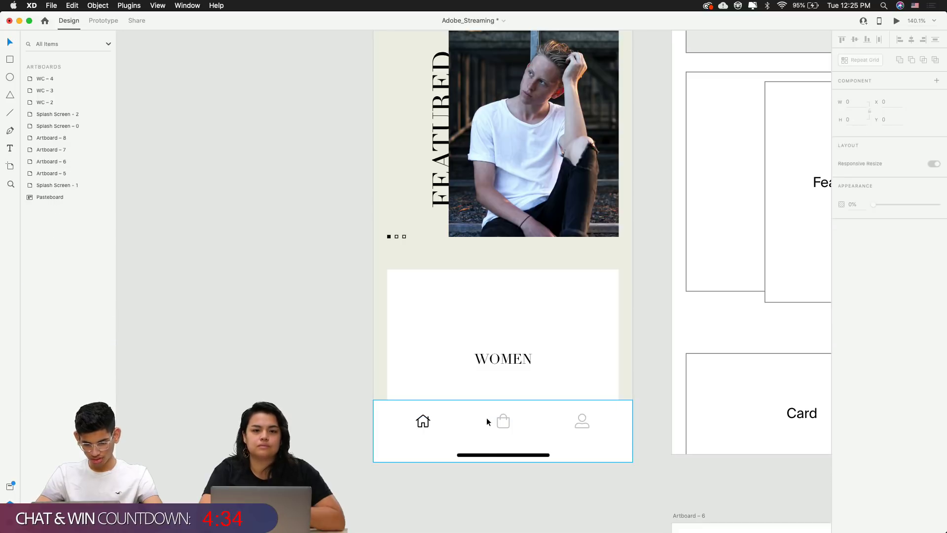
Group the nav bar's shopping-bag, user and home icons with Rectangle 27 into Group 1
click(504, 421)
shift+click(583, 422)
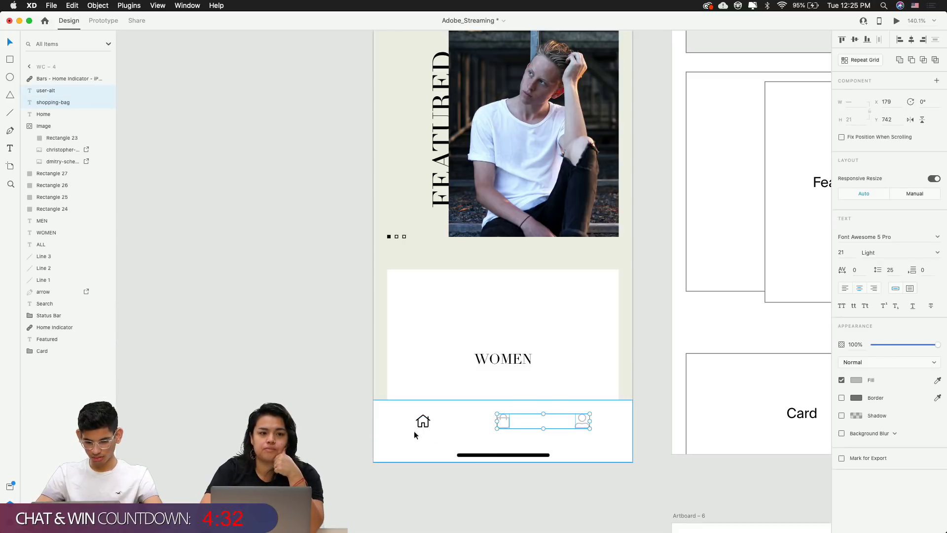
shift+click(422, 421)
shift+click(397, 424)
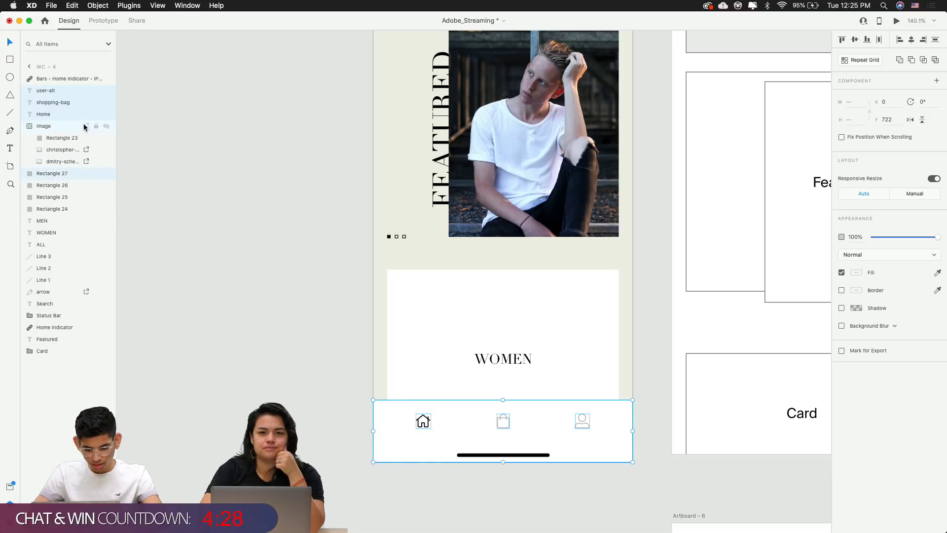
key(super+g)
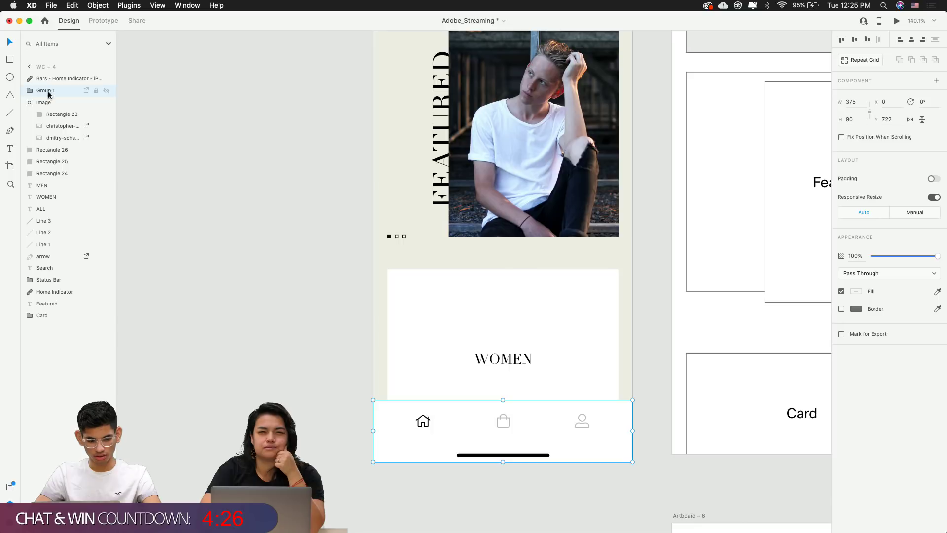
click(150, 211)
Pan over to the moodboard to locate the julian-schropel photo of the woman
click(428, 408)
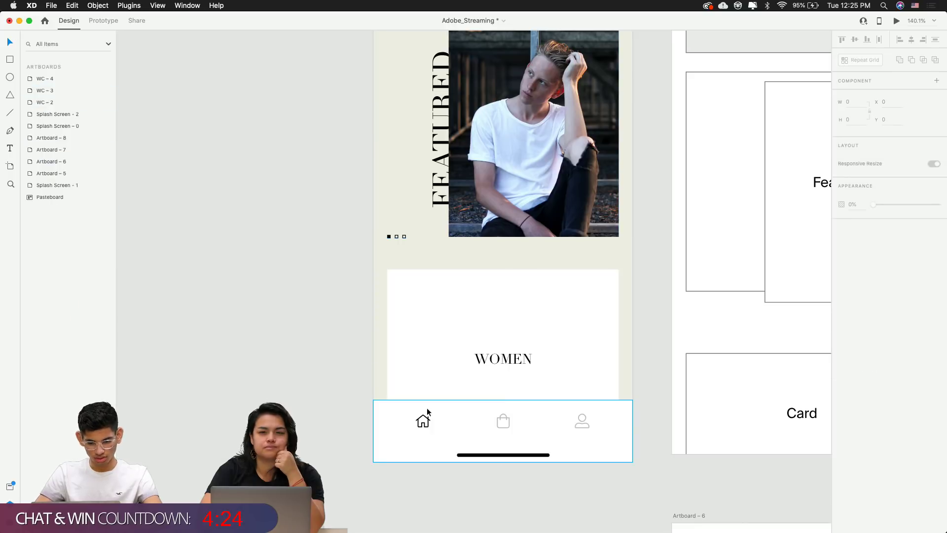
scroll(427, 407, down, 3)
scroll(427, 408, down, 5)
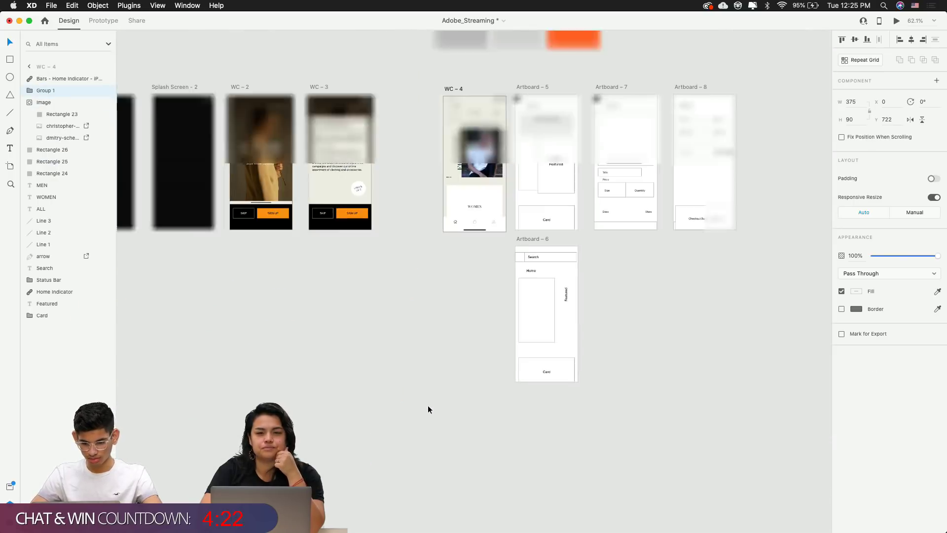
scroll(428, 409, down, 5)
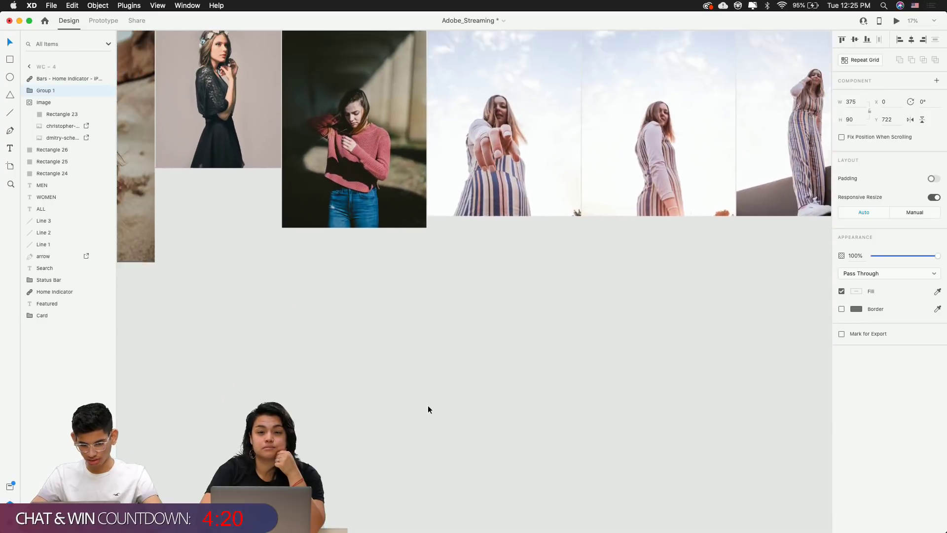
scroll(428, 409, down, 3)
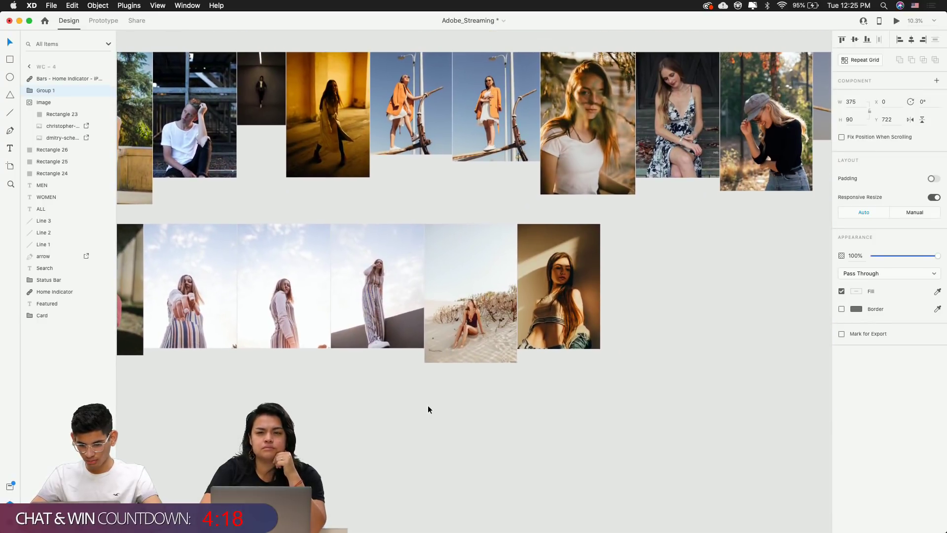
scroll(428, 408, right, 10)
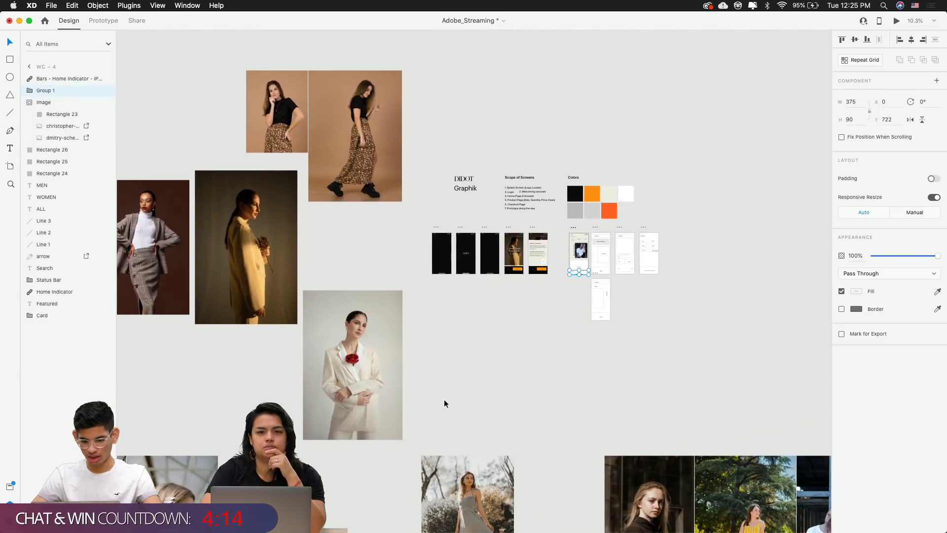
click(444, 400)
scroll(446, 399, left, 10)
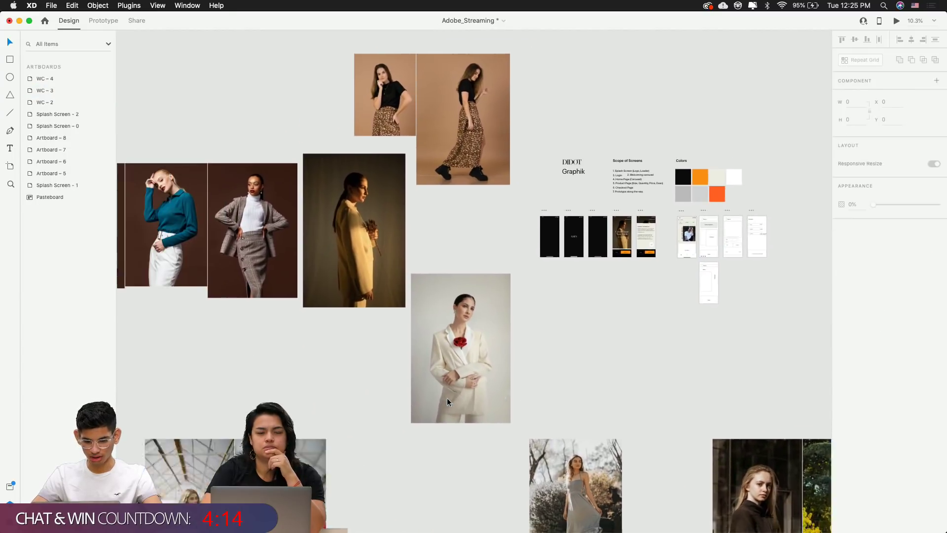
scroll(447, 402, down, 10)
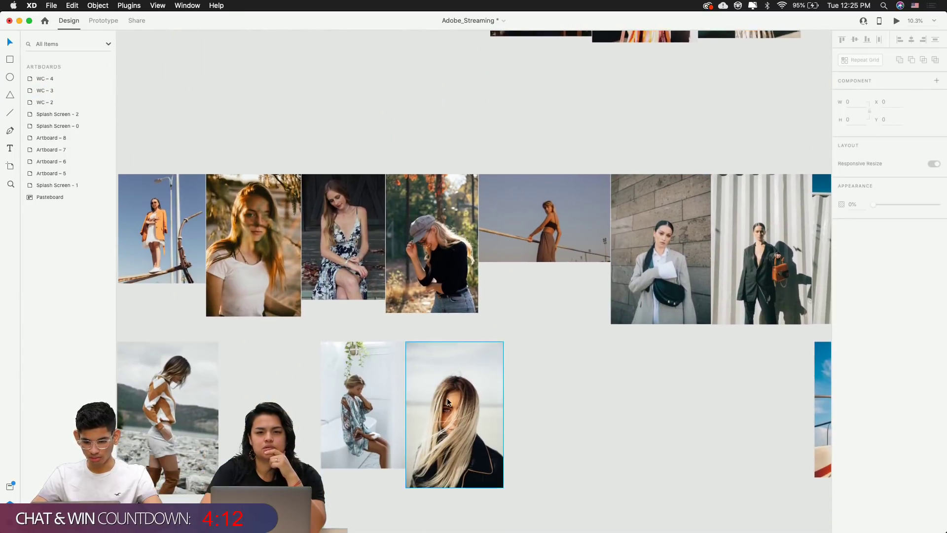
Select the woman-at-railing photo and paste it into the WC-4 artboard
click(538, 231)
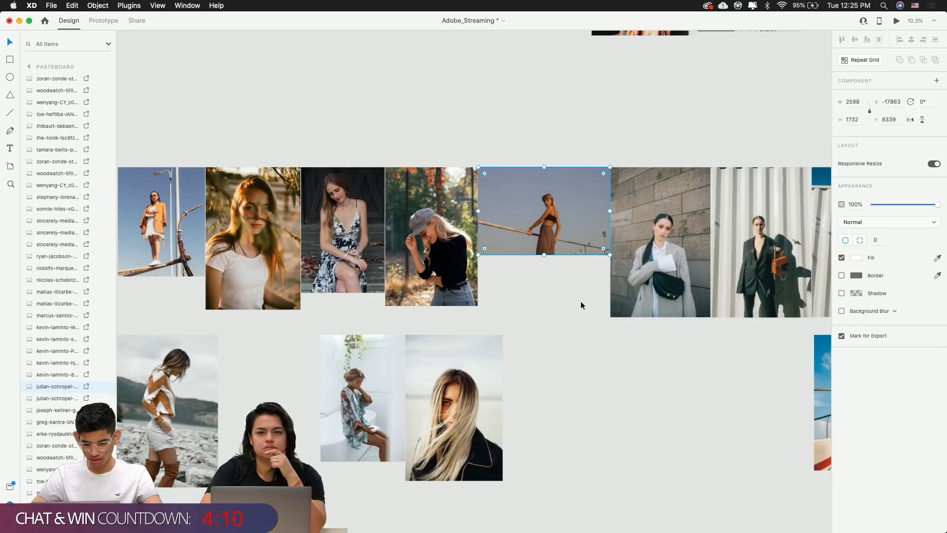
scroll(571, 358, right, 10)
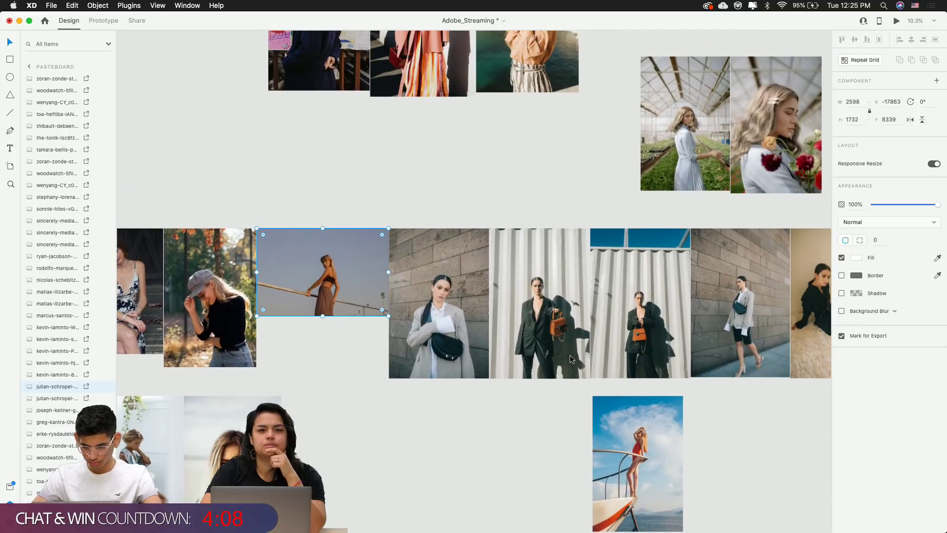
scroll(569, 354, up, 10)
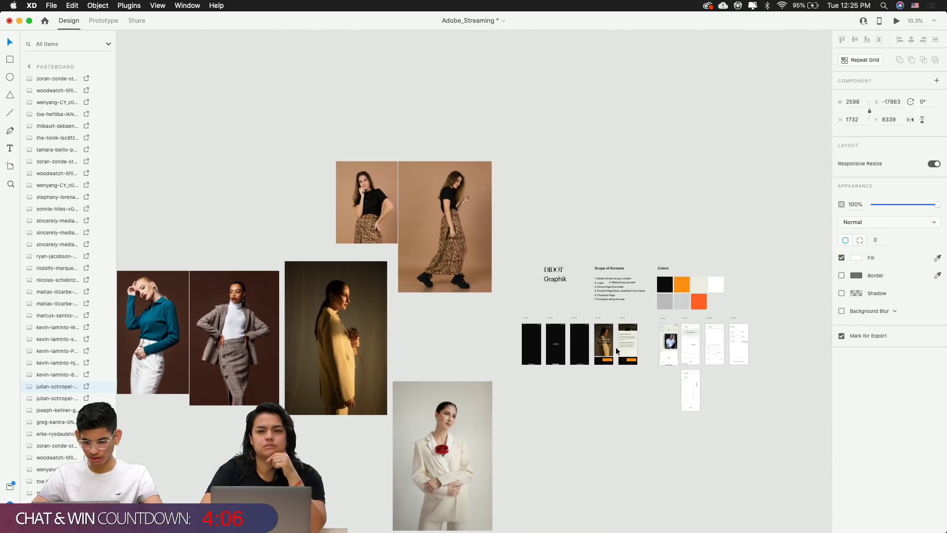
scroll(662, 351, right, 5)
scroll(661, 347, up, 10)
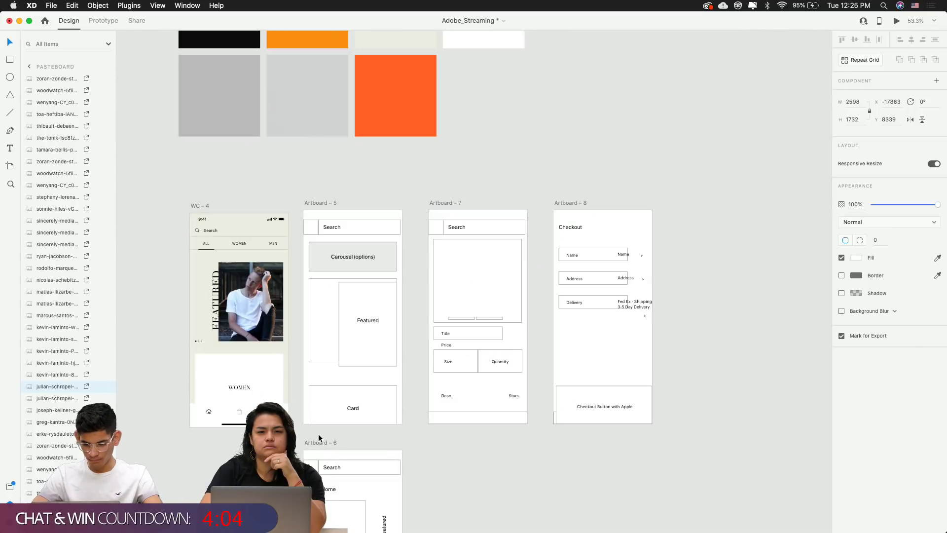
scroll(390, 358, up, 5)
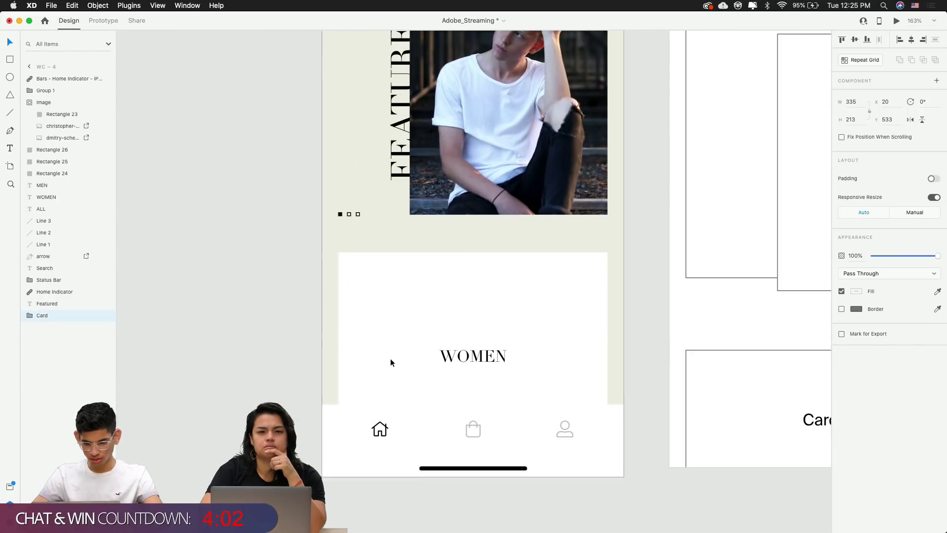
key(super+v)
scroll(392, 350, down, 10)
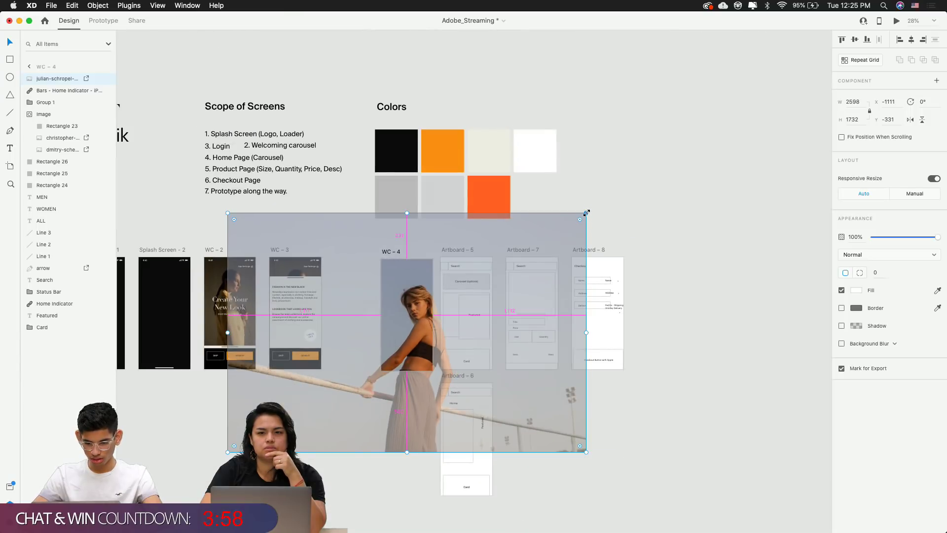
Shrink the photo to about 336 × 224 and move it onto the WOMEN card
drag(586, 213, 440, 315)
scroll(401, 346, up, 6)
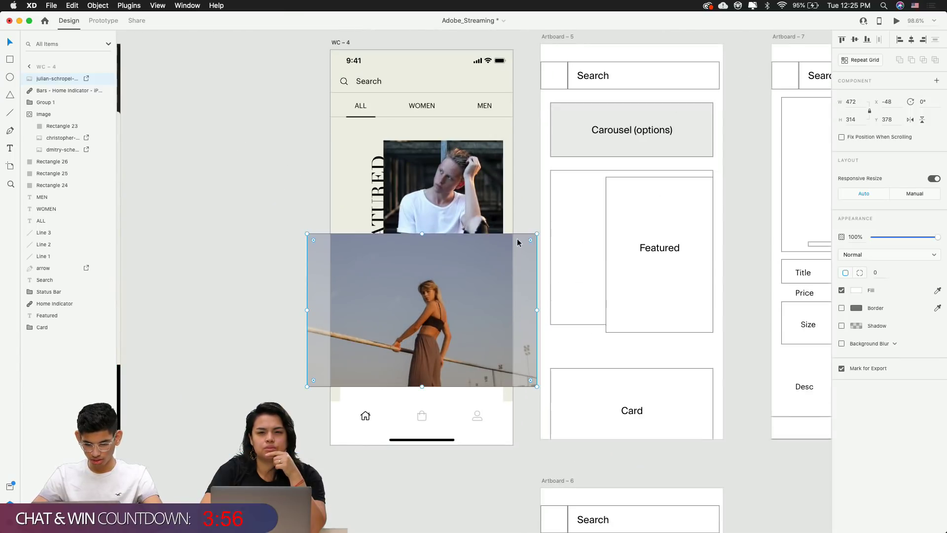
key(alt)
drag(526, 243, 514, 256)
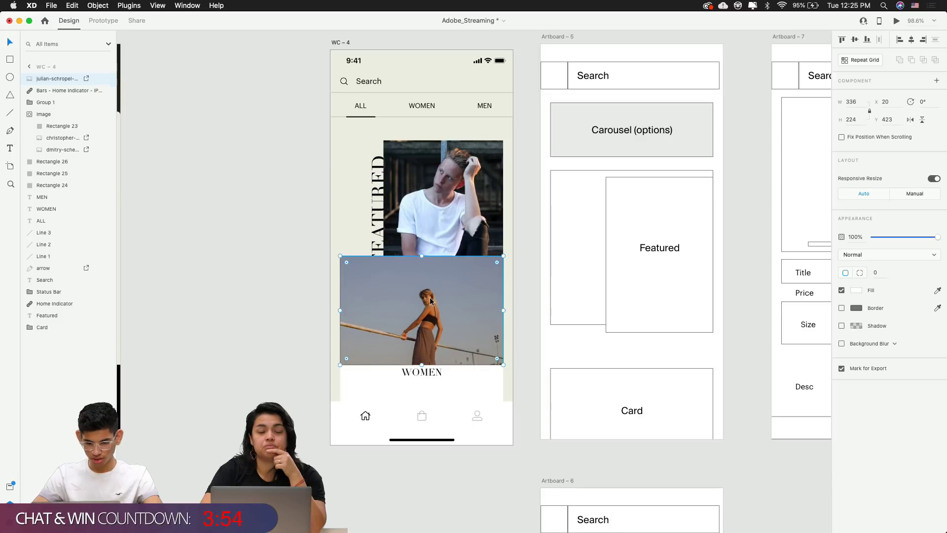
drag(429, 298, 400, 347)
Check the card rectangle's size against the photo, then reselect the photo alone
shift+click(378, 319)
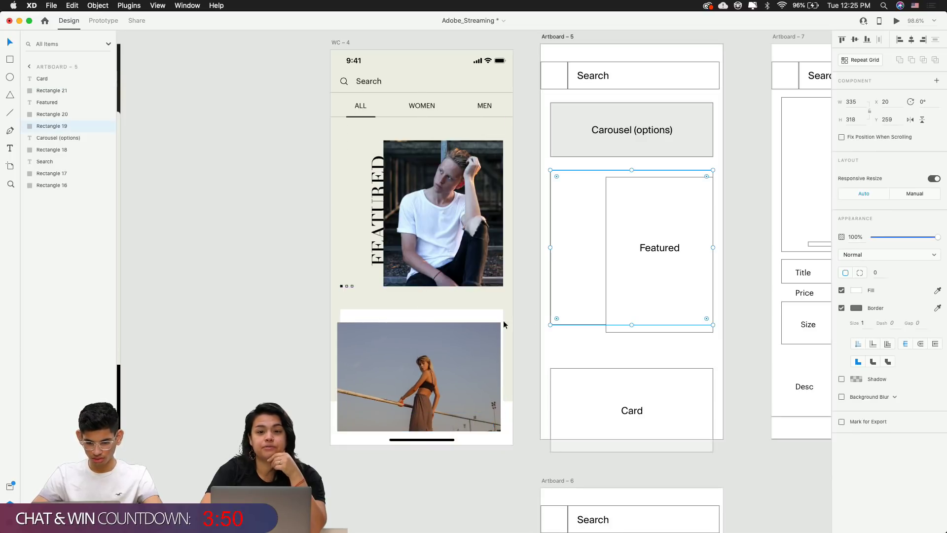
click(371, 319)
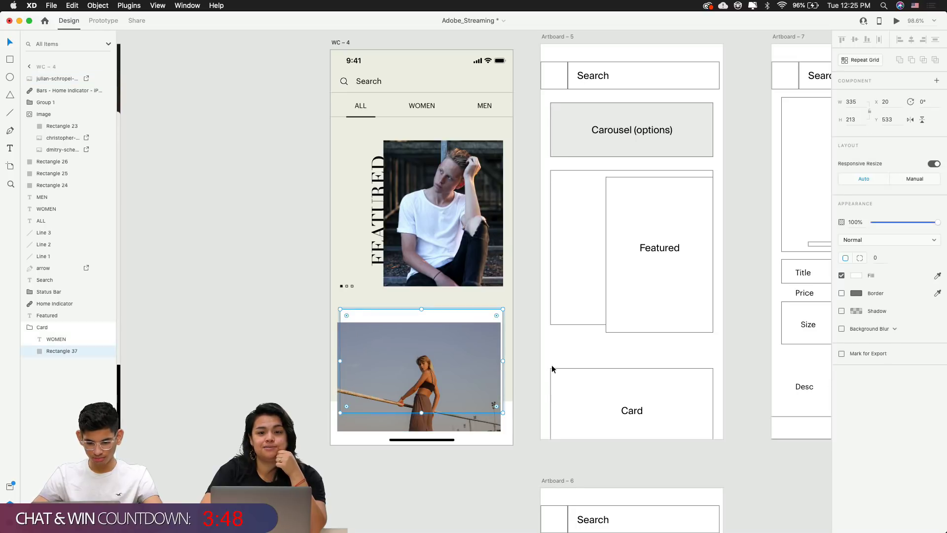
click(552, 366)
click(356, 331)
shift+click(359, 318)
click(508, 316)
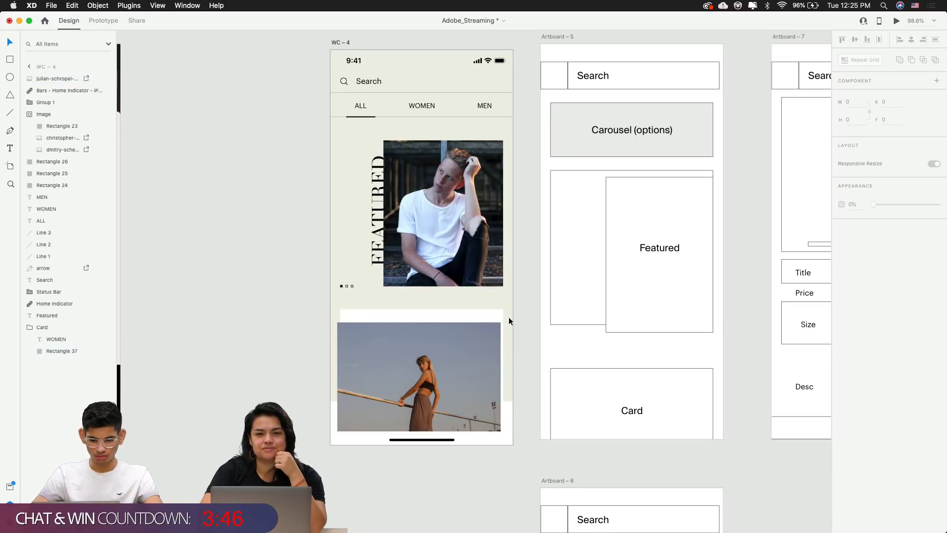
click(387, 360)
Mask the photo with the card rectangle using Object > Mask with Shape
shift+click(358, 319)
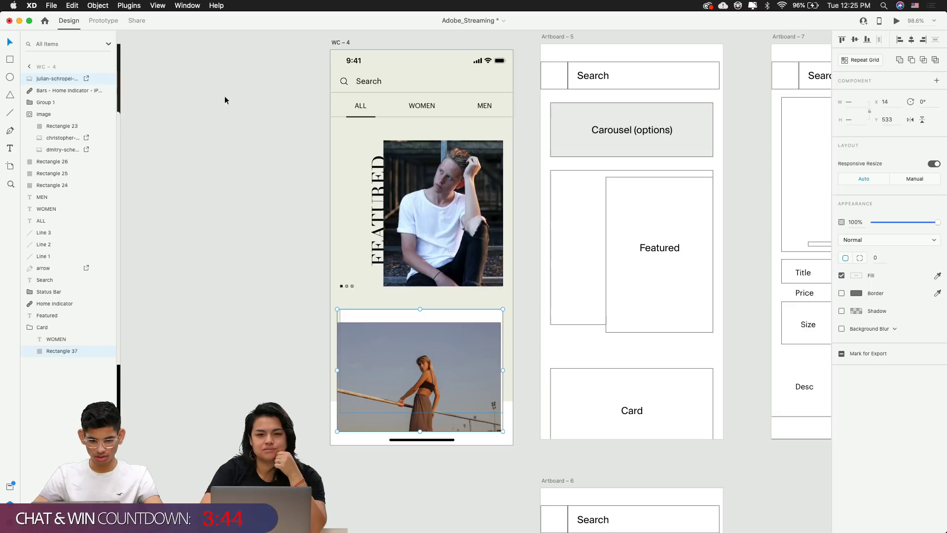
click(97, 6)
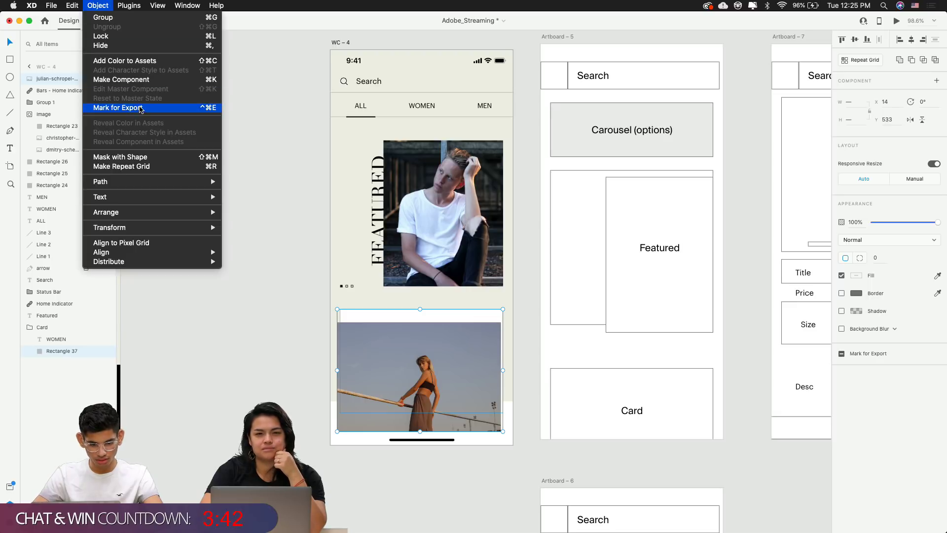
click(158, 158)
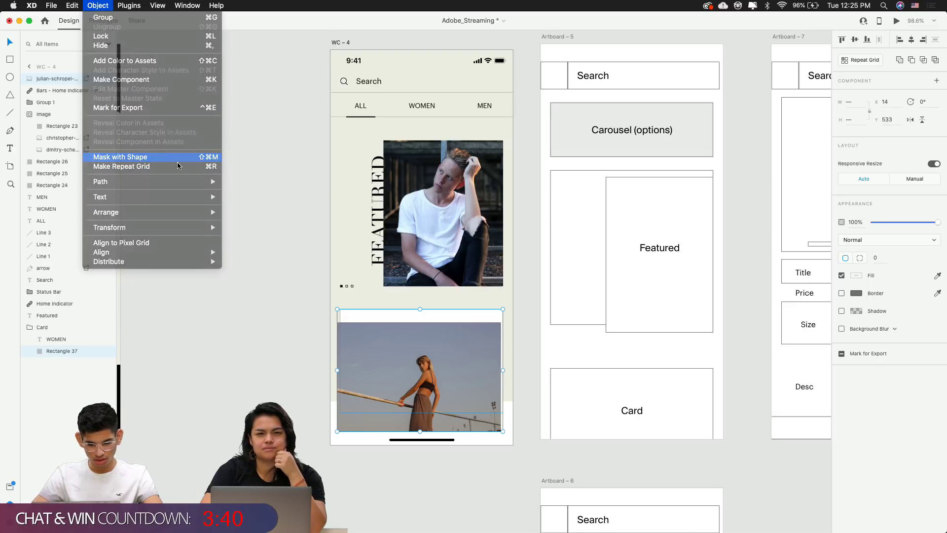
Shift the photo upward inside Mask Group 1 to frame the woman
double_click(406, 387)
mouse_move(406, 388)
mouse_down()
mouse_move(419, 367)
mouse_move(405, 371)
mouse_up()
key(Escape)
key(Escape)
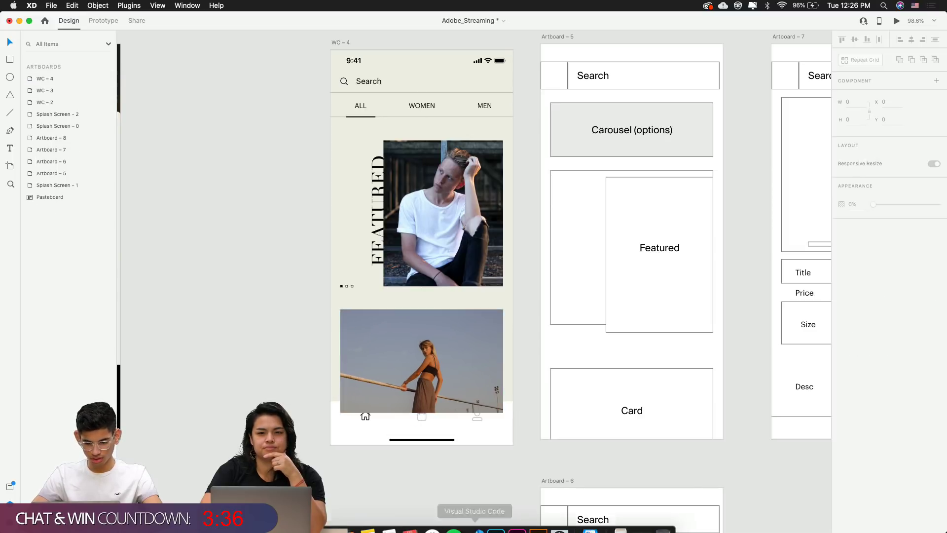
click(407, 385)
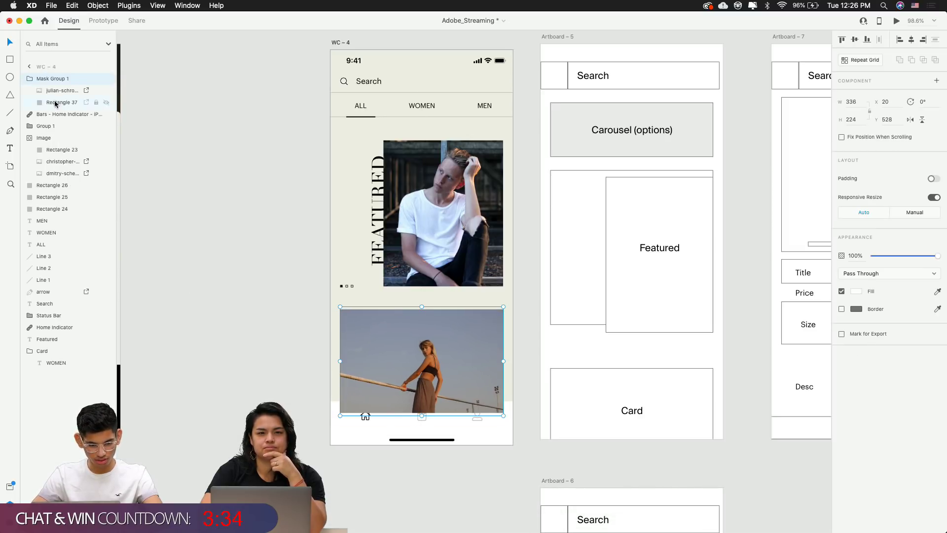
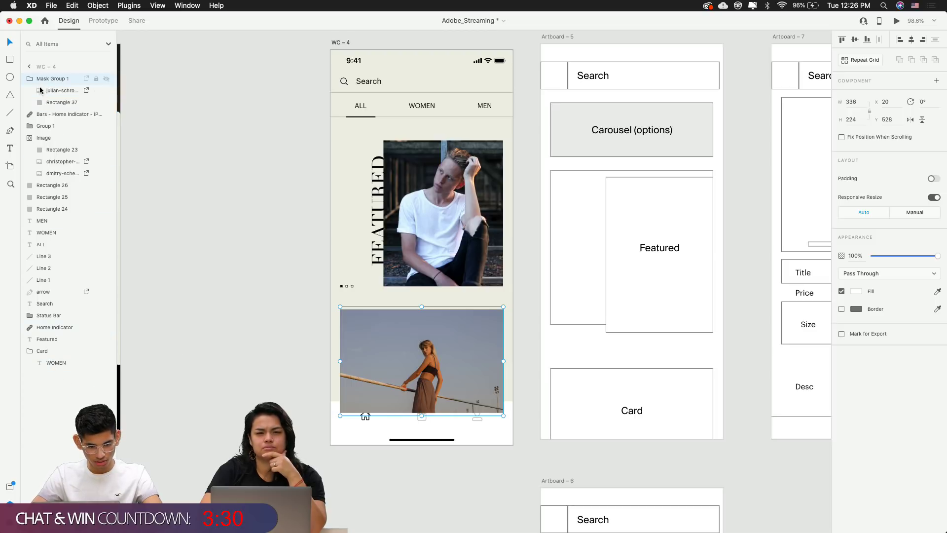
Move Mask Group 1 into the Card group and bring the WOMEN label to the front
drag(40, 91, 70, 358)
click(58, 366)
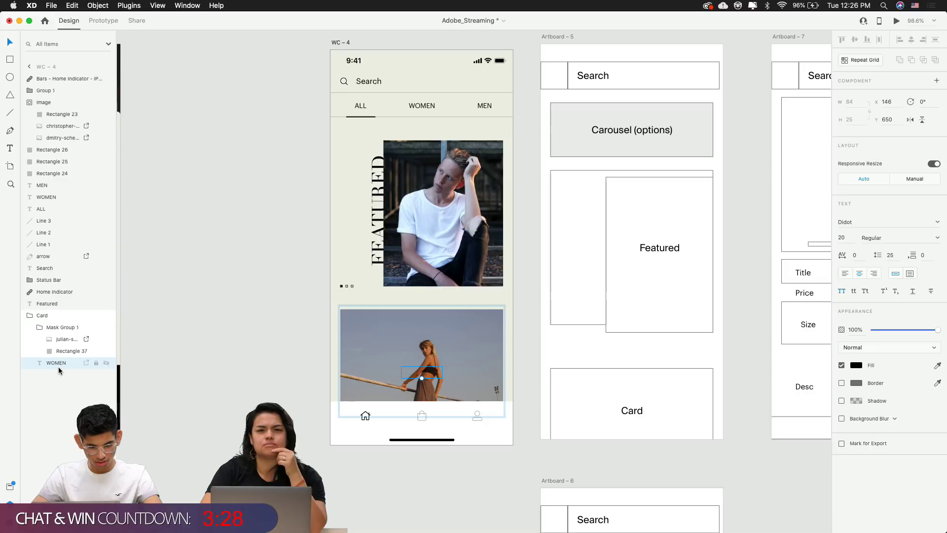
key(super+shift+bracketright)
Change the WOMEN label's fill colour to white
click(166, 397)
scroll(432, 375, up, 3)
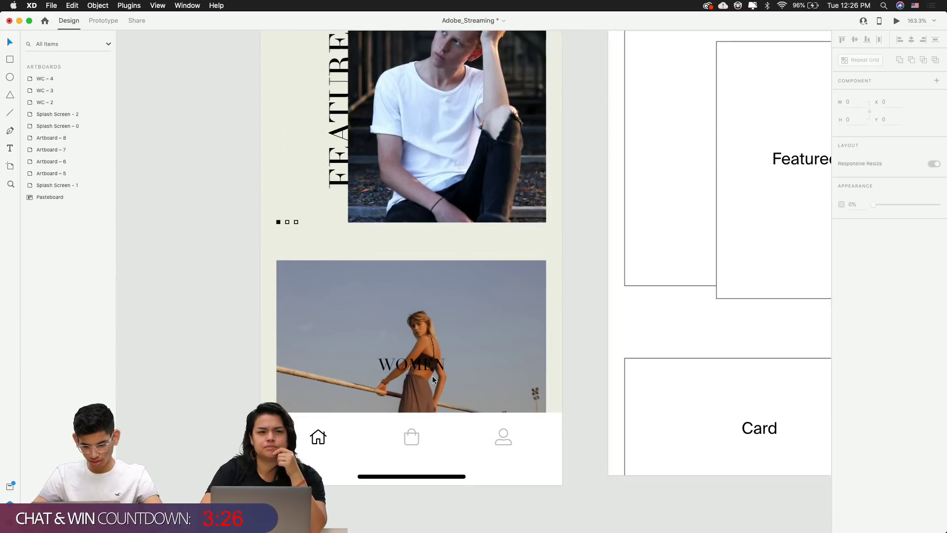
double_click(433, 373)
click(856, 365)
drag(740, 392, 696, 271)
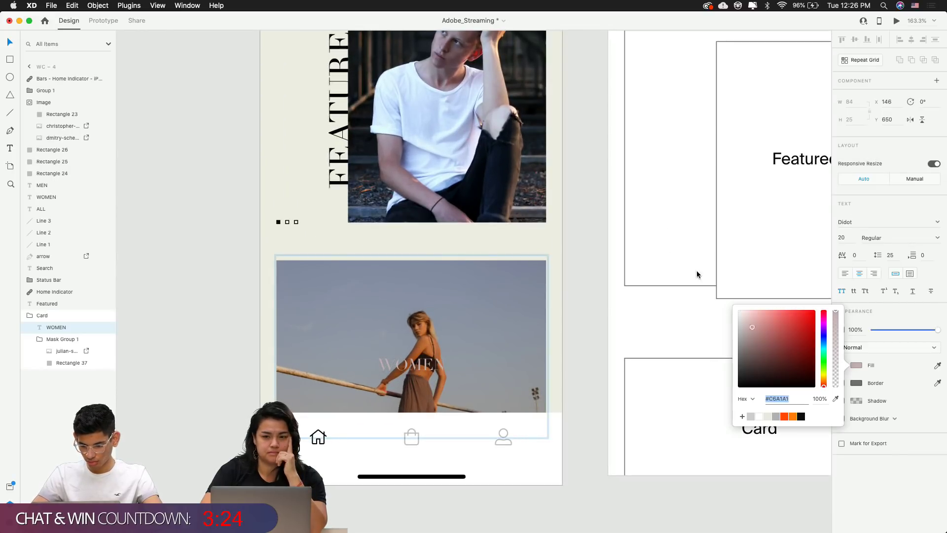
click(614, 295)
Nudge the card photo slightly within its mask
click(493, 319)
mouse_move(493, 320)
mouse_down()
mouse_move(495, 358)
mouse_move(492, 320)
mouse_up()
click(611, 329)
scroll(612, 330, down, 5)
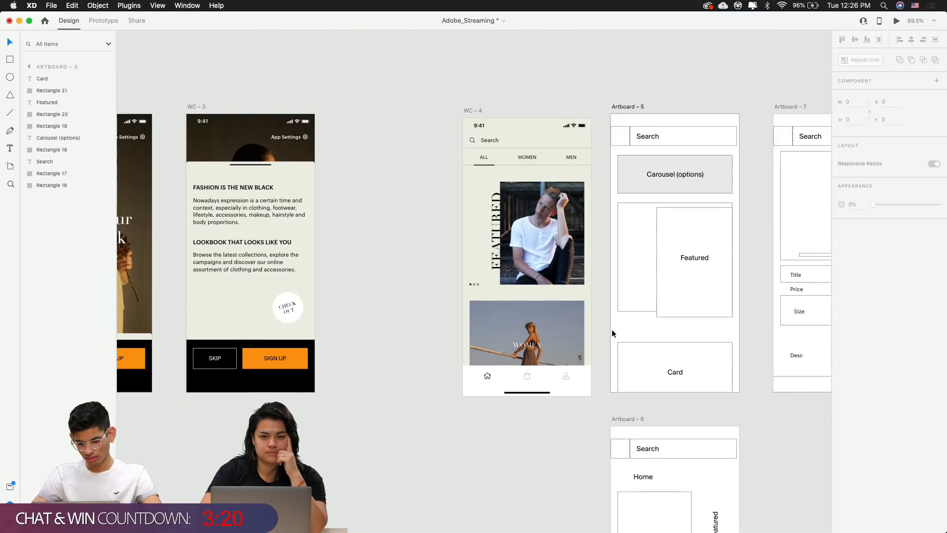
Browse the pasteboard photos and select the woman-on-fur-rug photo
scroll(650, 251, down, 5)
scroll(650, 251, down, 10)
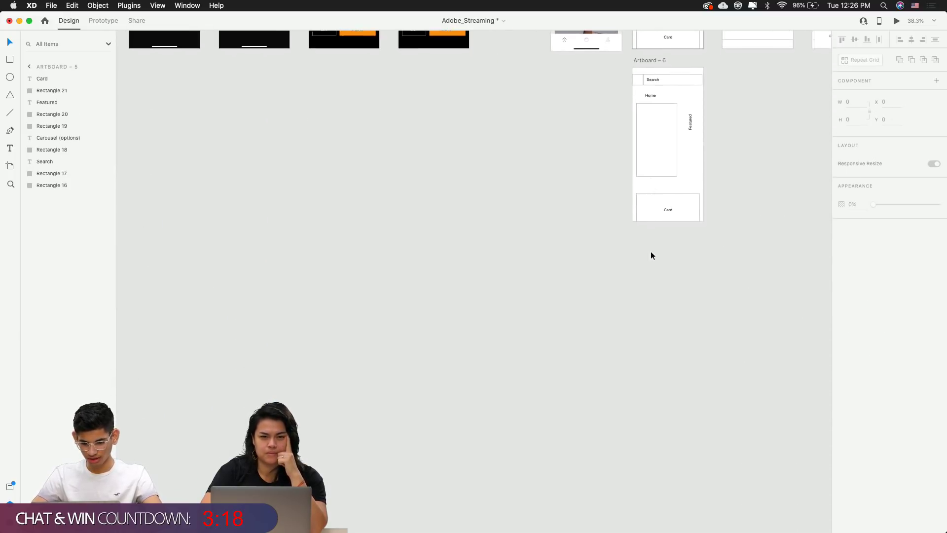
scroll(646, 255, right, 6)
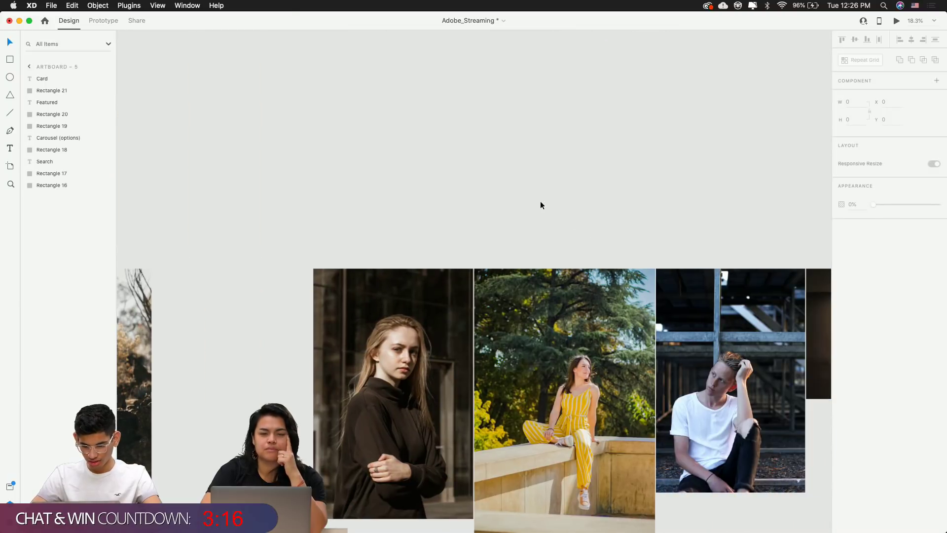
scroll(531, 195, down, 10)
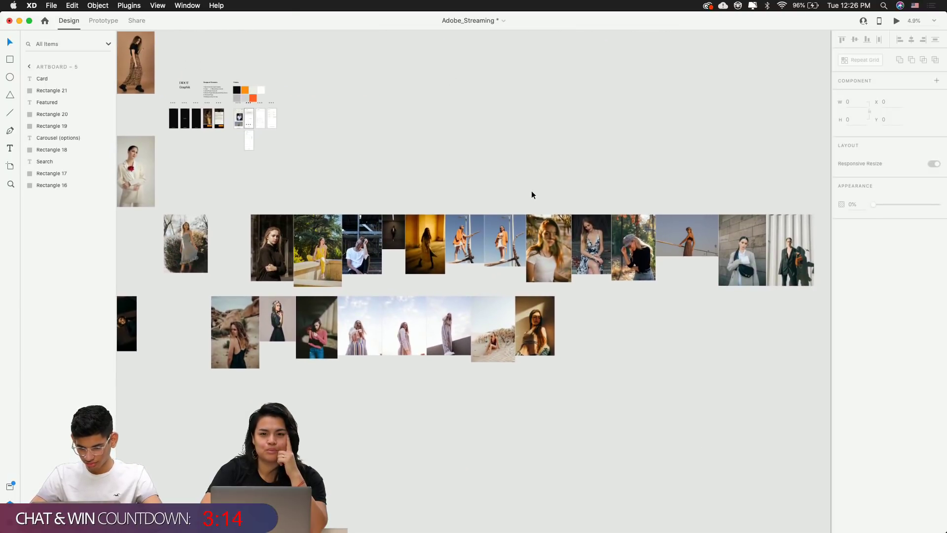
scroll(531, 194, left, 5)
scroll(531, 194, down, 1)
scroll(765, 330, up, 5)
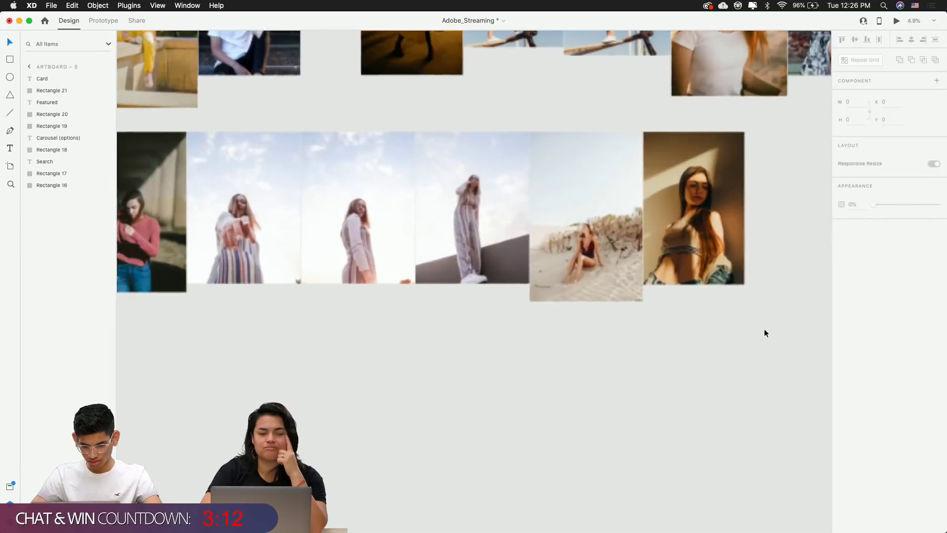
scroll(765, 331, left, 10)
scroll(765, 332, left, 5)
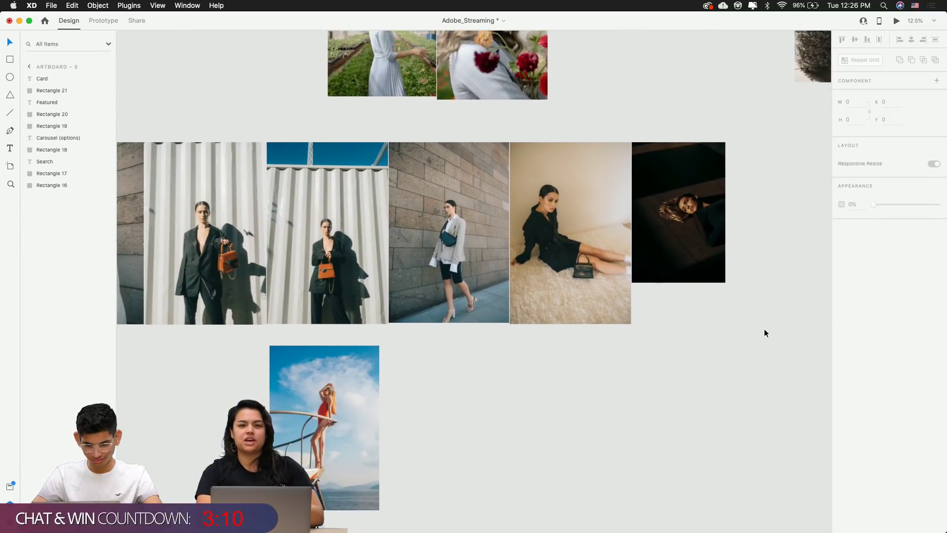
click(593, 272)
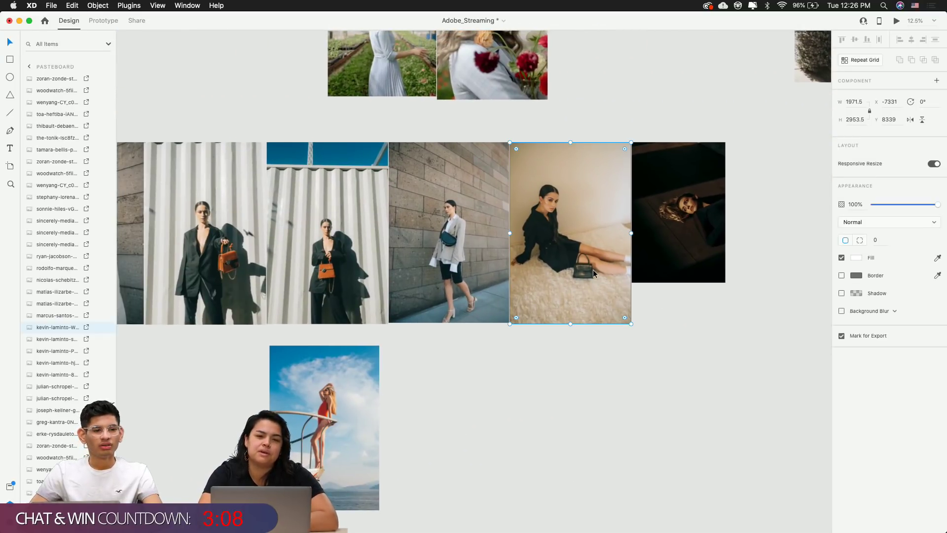
Keep browsing and select the photo of the woman in the white suit
scroll(593, 269, down, 5)
scroll(593, 269, left, 10)
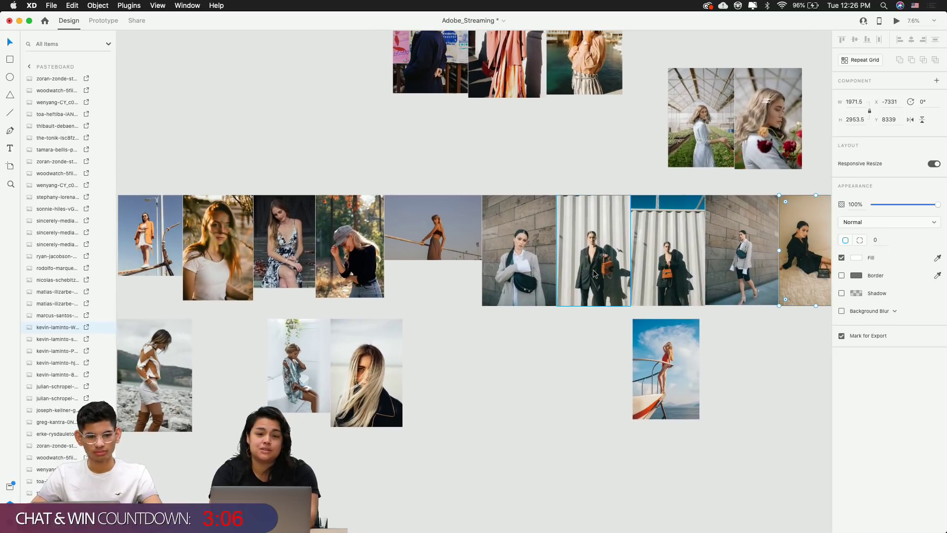
scroll(593, 269, down, 1)
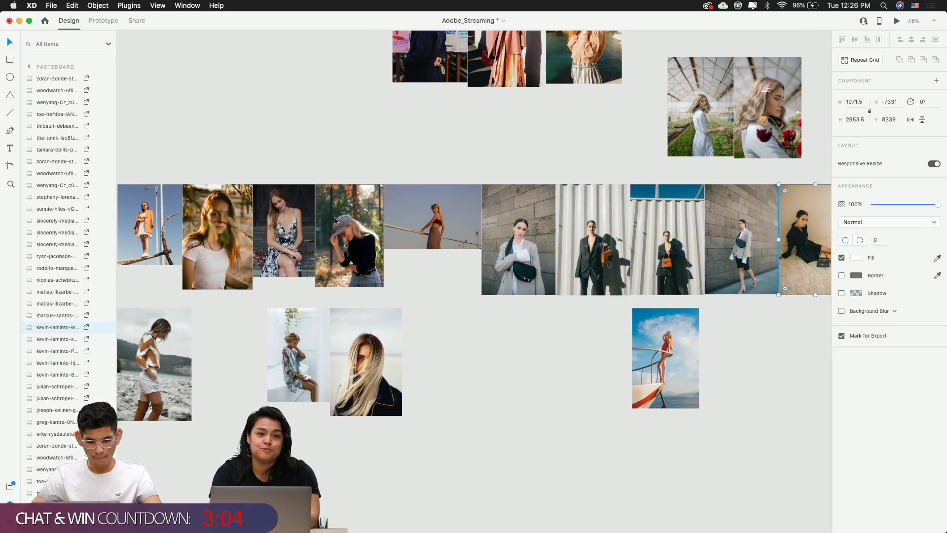
scroll(409, 229, up, 10)
scroll(409, 229, right, 15)
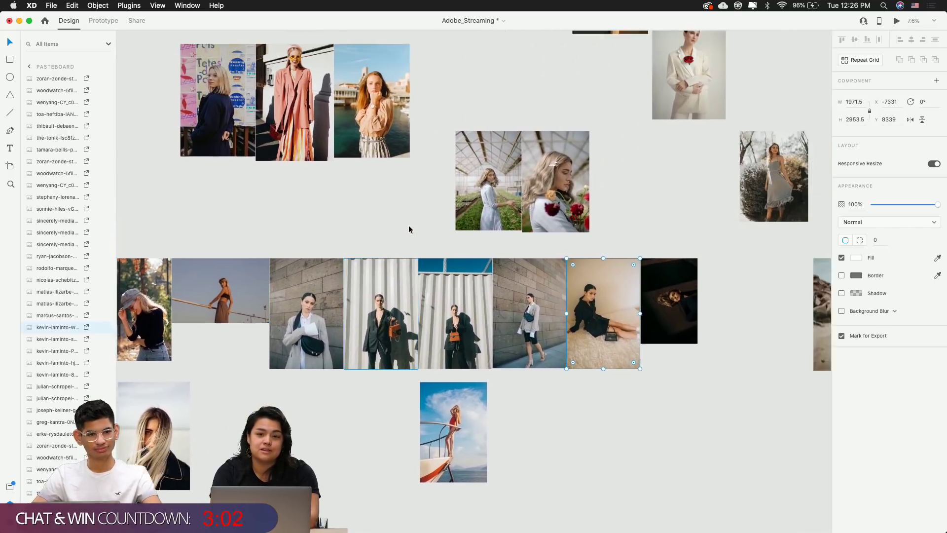
scroll(409, 229, up, 2)
scroll(409, 229, left, 2)
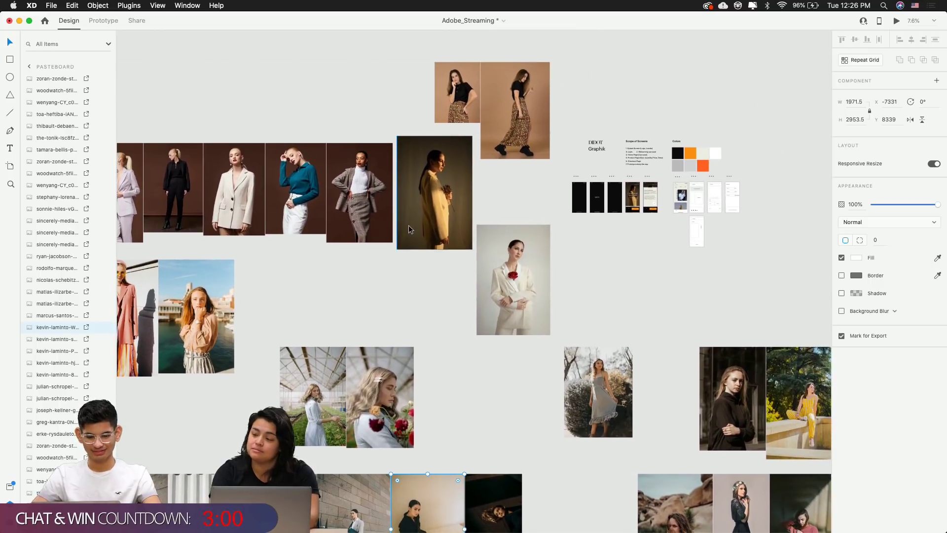
scroll(409, 228, left, 8)
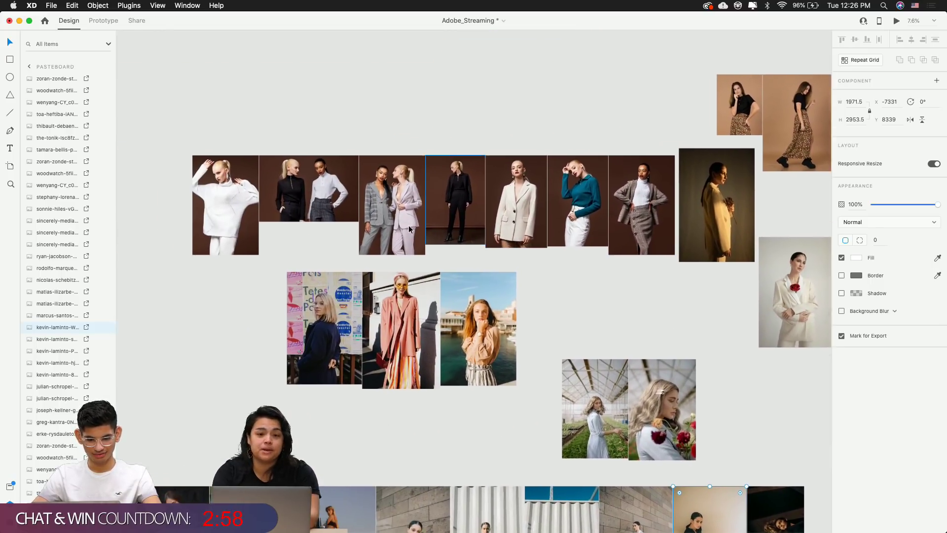
scroll(408, 228, right, 15)
scroll(408, 228, up, 1)
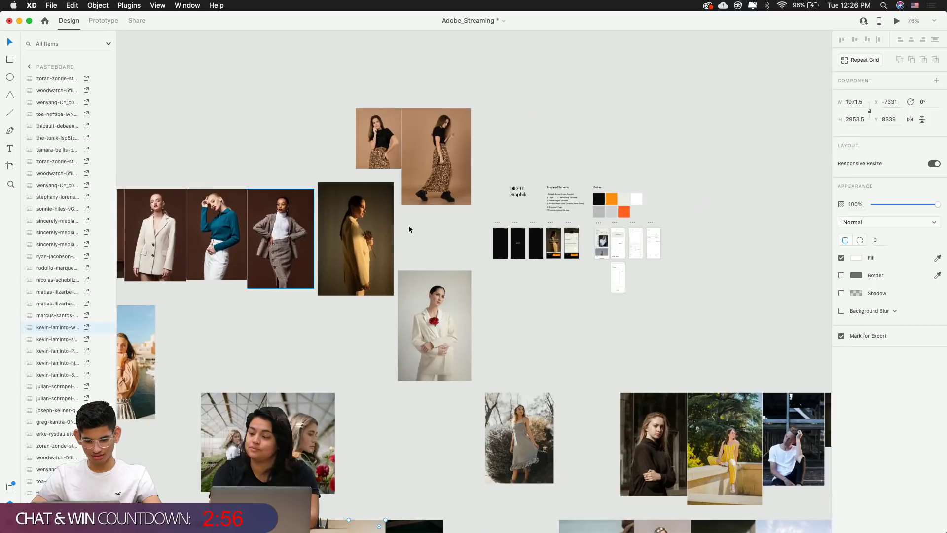
scroll(510, 262, up, 5)
click(336, 360)
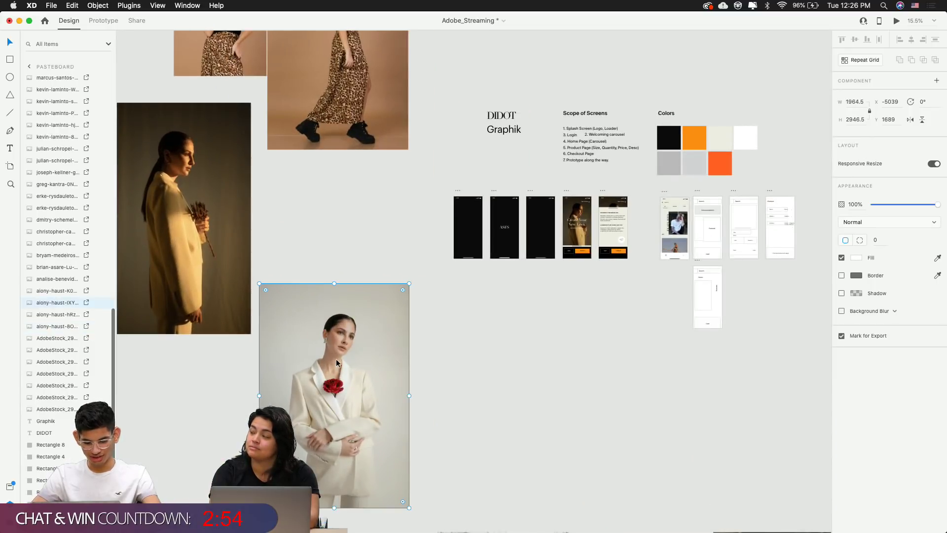
Select the WOMEN card photo in WC-4 and paste the white-suit photo
scroll(689, 306, up, 10)
scroll(527, 166, up, 3)
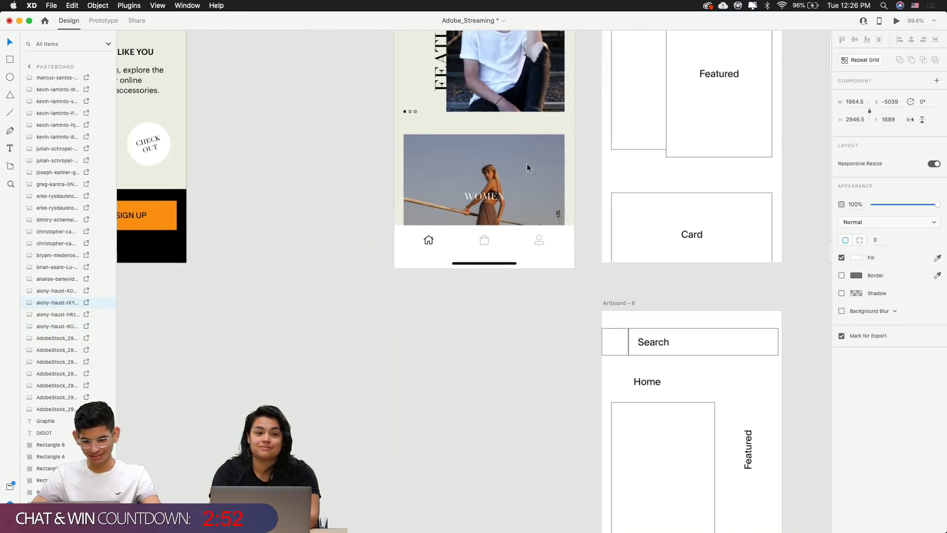
click(526, 167)
scroll(495, 226, down, 5)
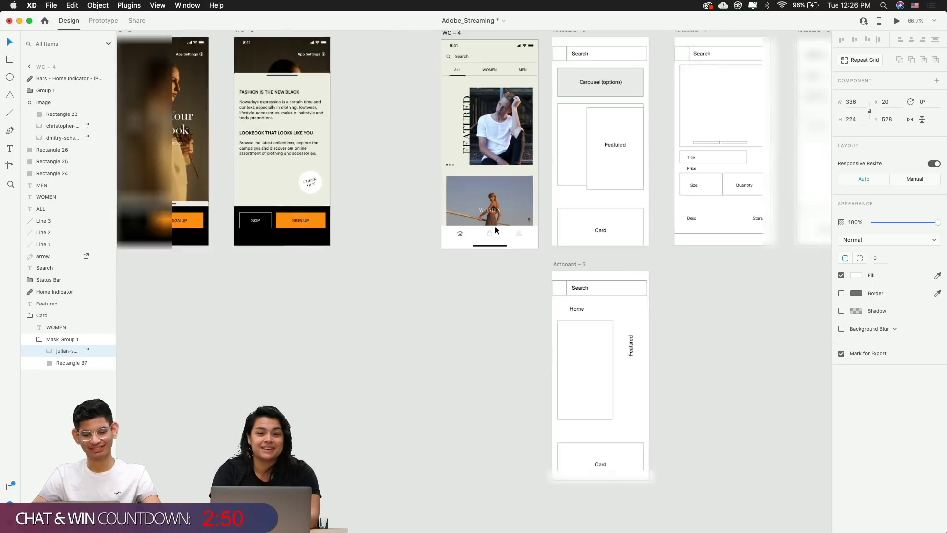
click(482, 343)
scroll(481, 342, down, 4)
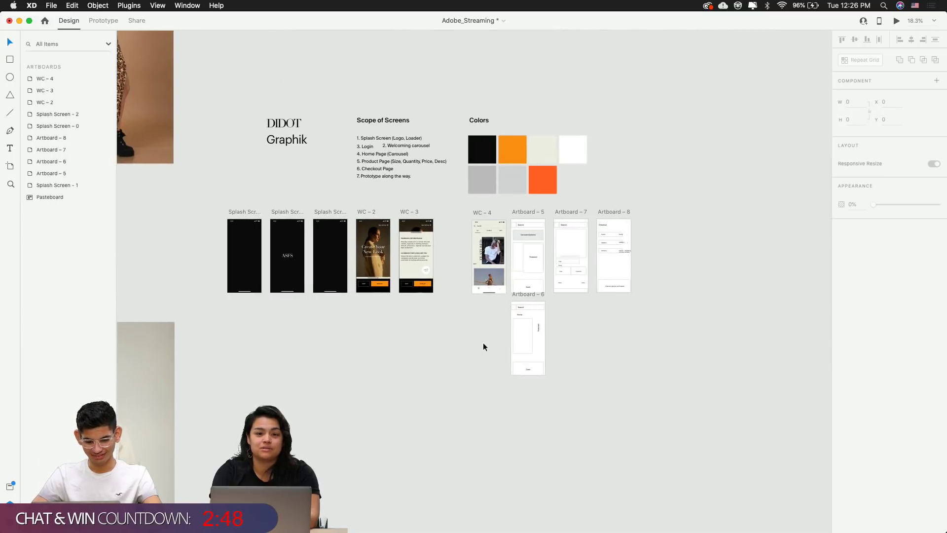
click(497, 273)
scroll(498, 272, up, 8)
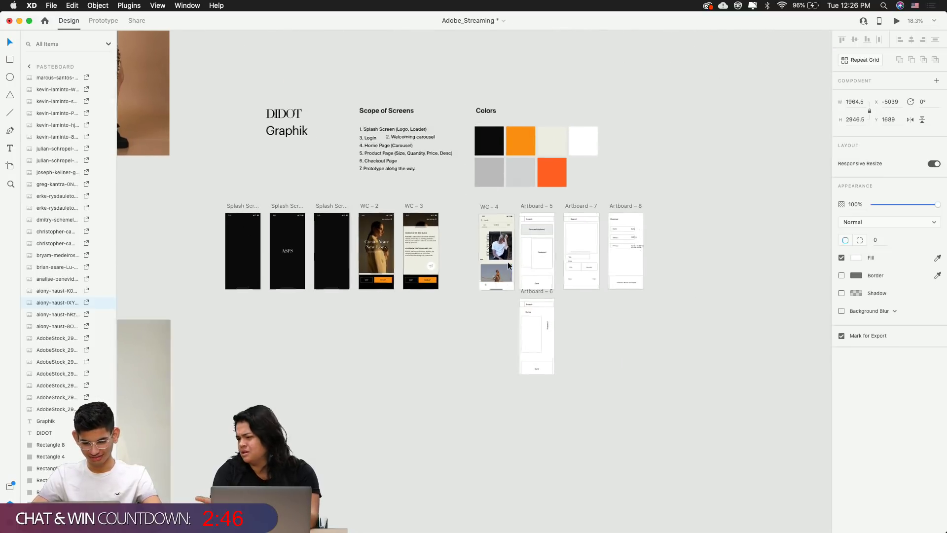
key(super+v)
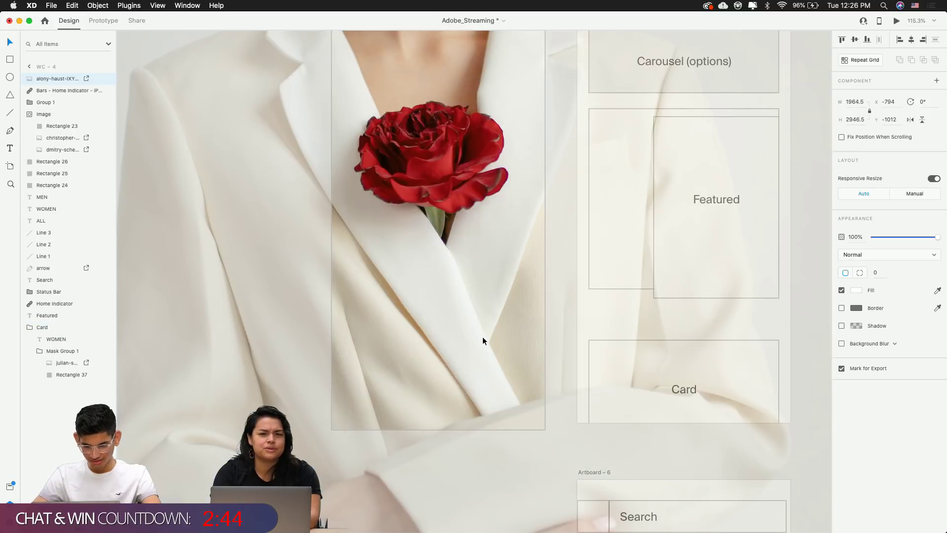
scroll(491, 319, down, 3)
scroll(491, 316, down, 5)
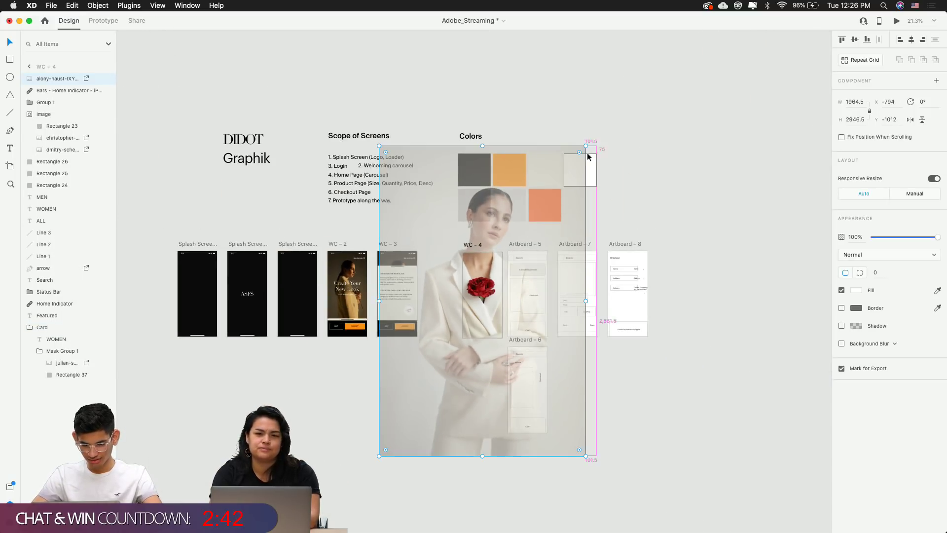
drag(585, 146, 525, 424)
scroll(470, 334, up, 5)
key(super+x)
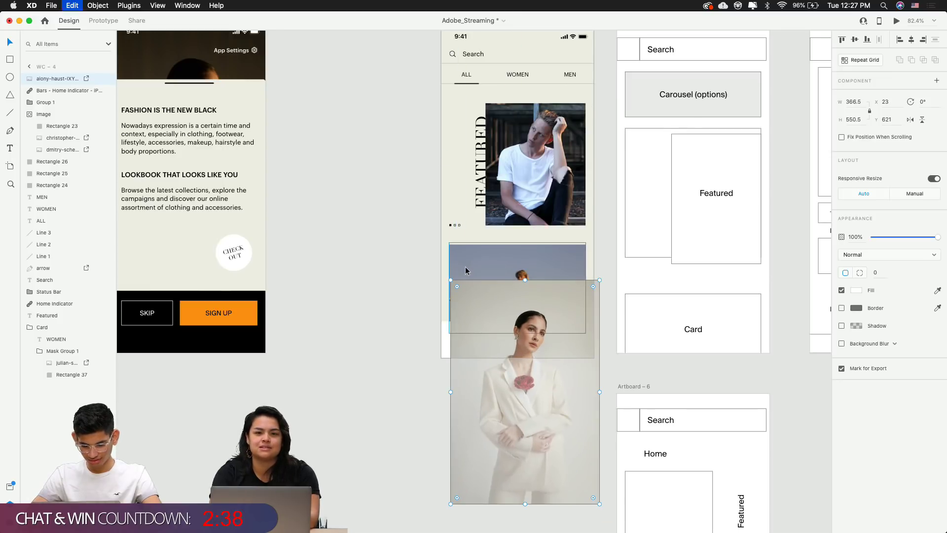
double_click(470, 262)
key(super+v)
drag(472, 266, 471, 242)
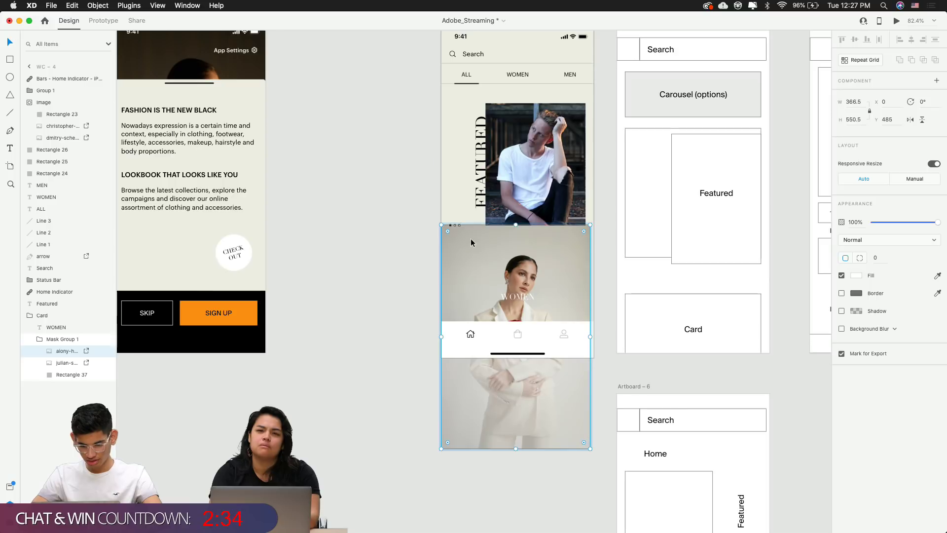
click(492, 500)
scroll(428, 341, up, 2)
Set the WOMEN label's fill to black #000000
scroll(428, 342, up, 3)
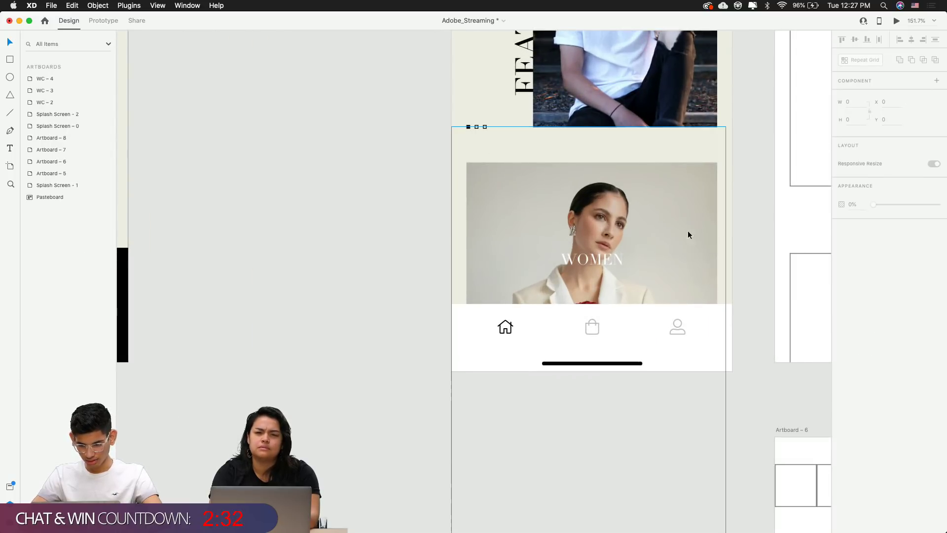
double_click(614, 256)
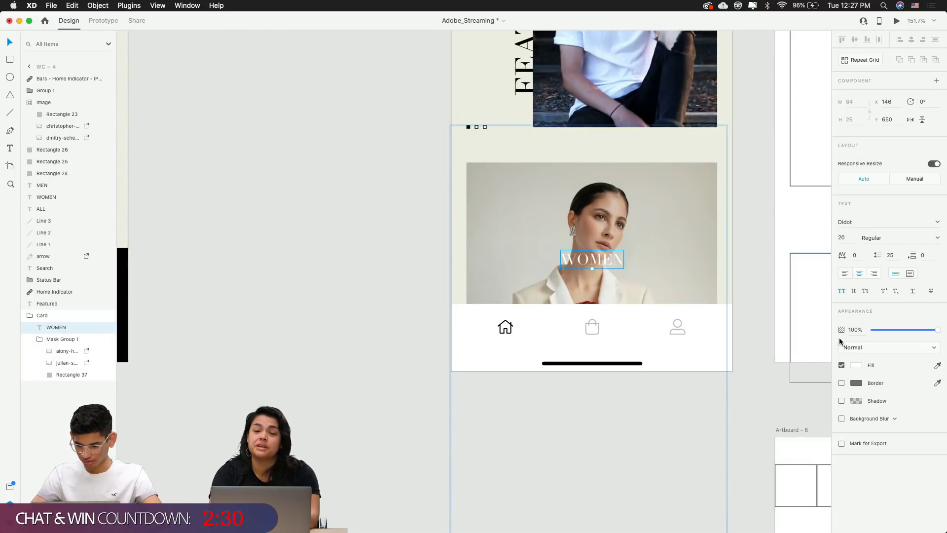
click(857, 365)
click(801, 416)
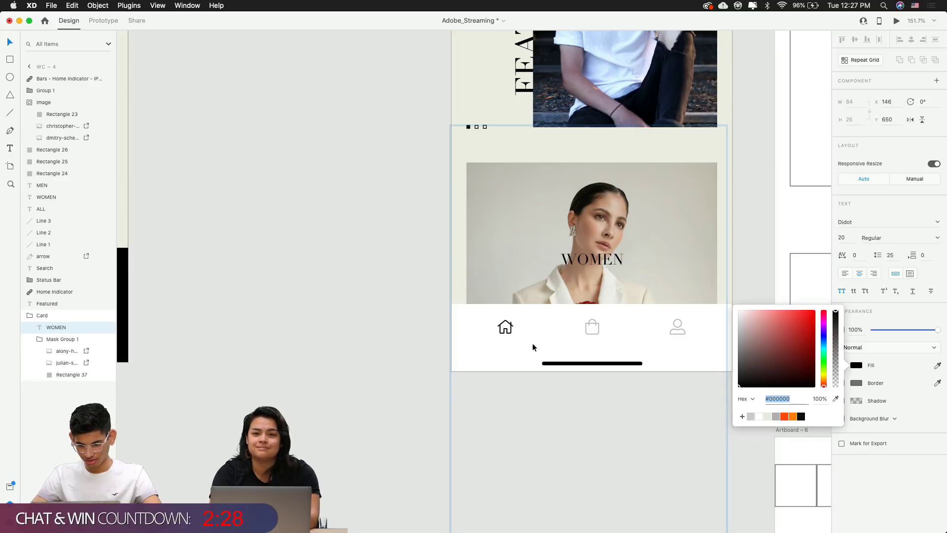
click(435, 330)
Enlarge the WOMEN label's font size from 20 to 30
scroll(333, 330, right, 4)
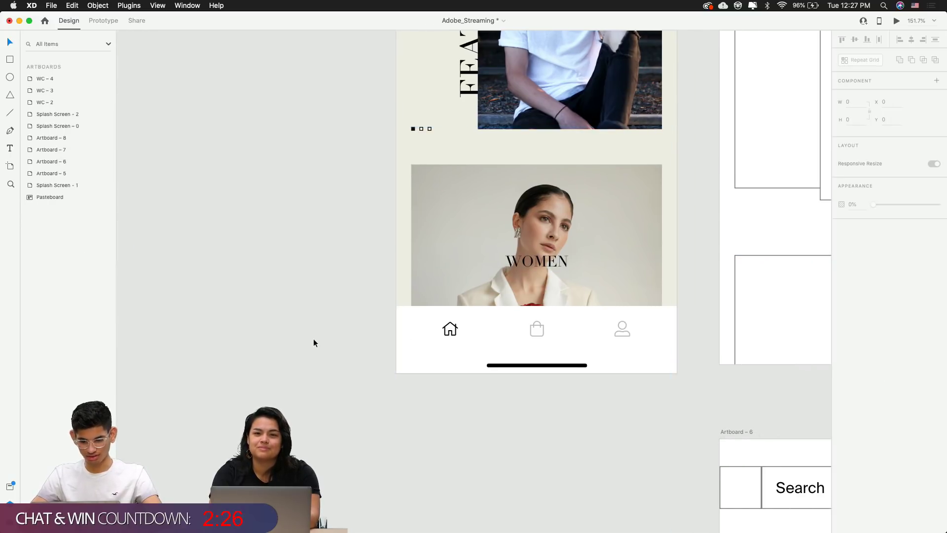
scroll(251, 395, down, 5)
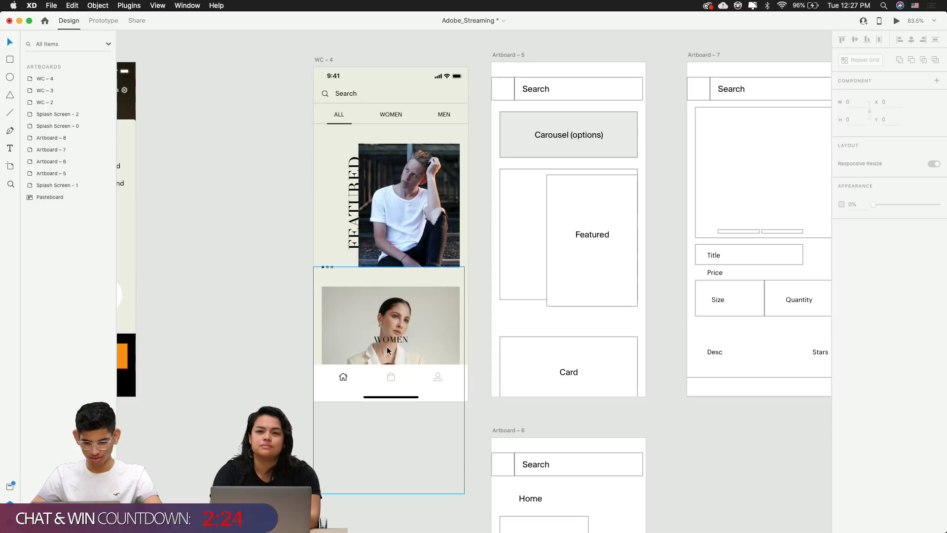
double_click(389, 341)
scroll(390, 341, up, 8)
click(842, 238)
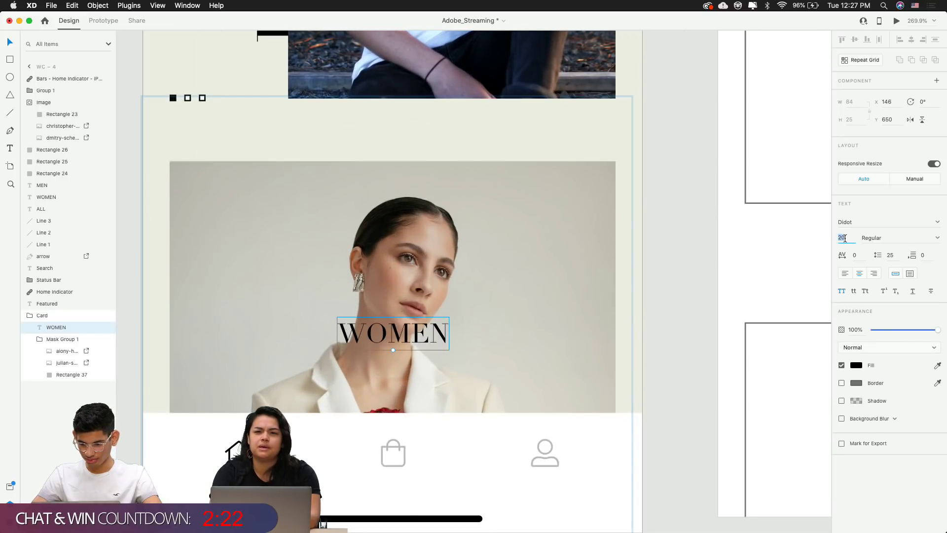
text(30)
key(Return)
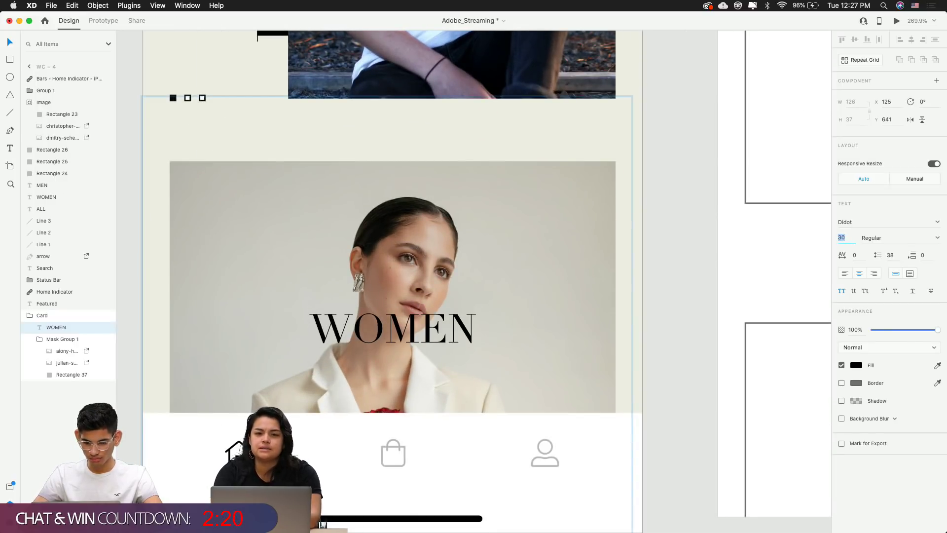
click(687, 256)
scroll(686, 256, down, 3)
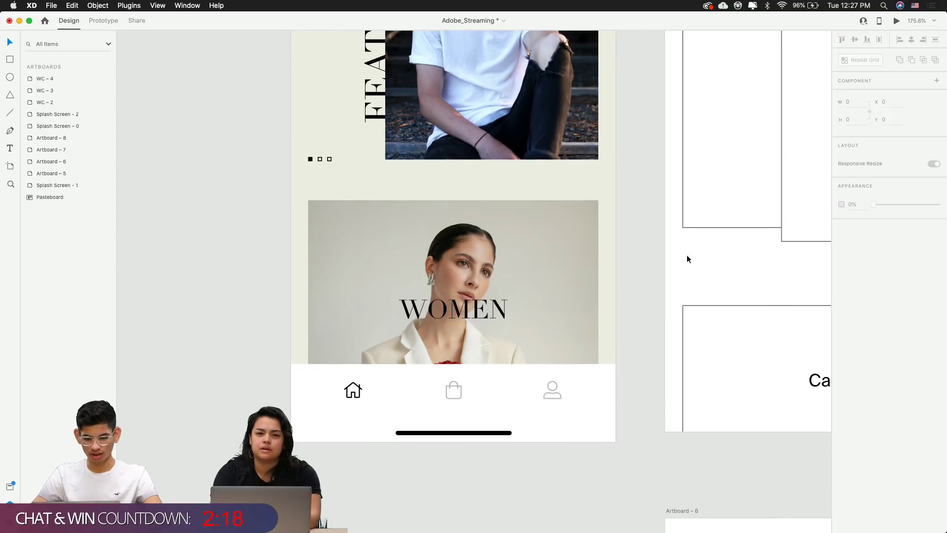
scroll(687, 259, down, 3)
Try a white background fill on the WC-4 artboard
scroll(685, 259, right, 3)
scroll(685, 259, up, 2)
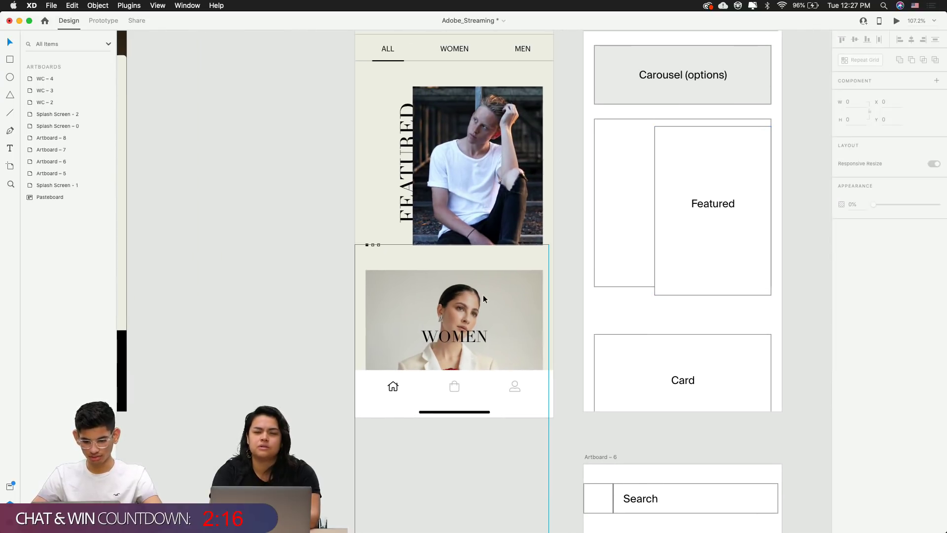
scroll(591, 295, up, 3)
scroll(590, 293, left, 2)
scroll(590, 292, down, 2)
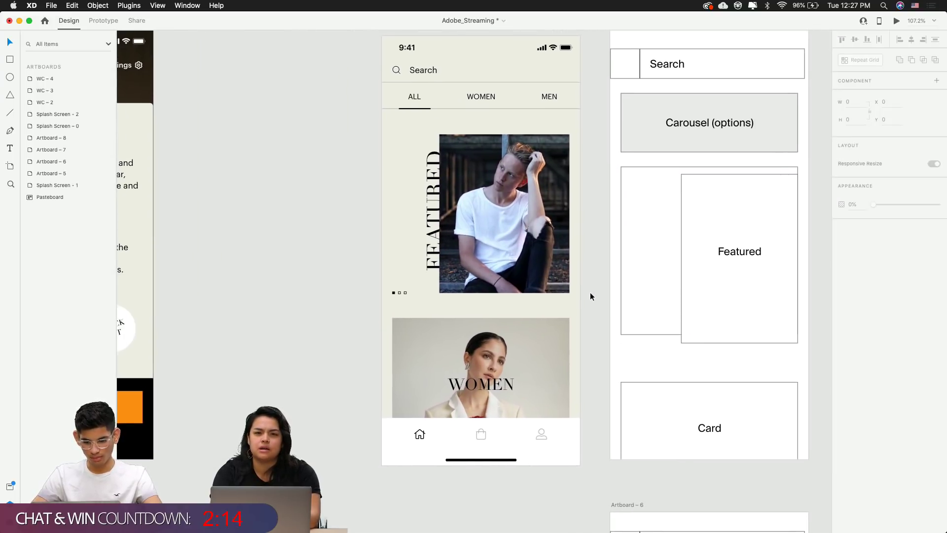
scroll(590, 292, up, 1)
click(390, 44)
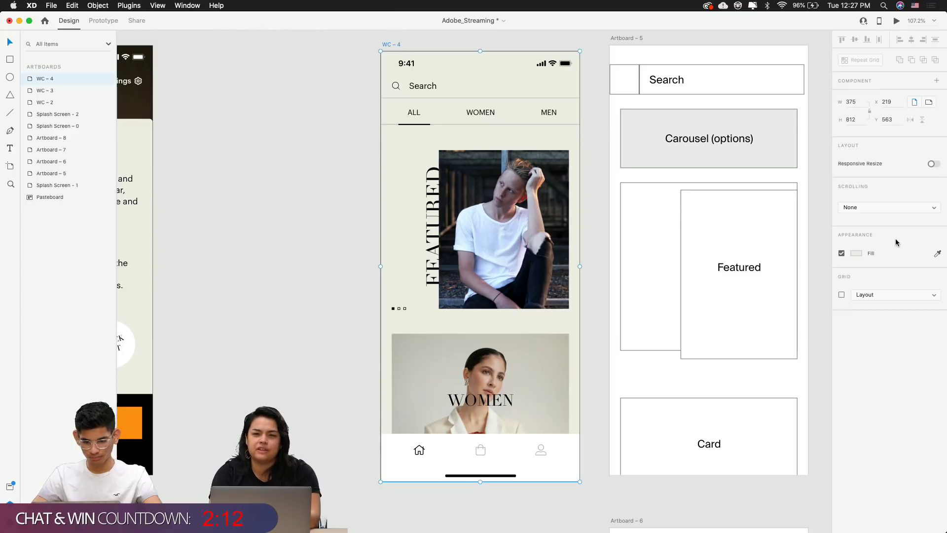
click(857, 253)
drag(807, 278, 670, 102)
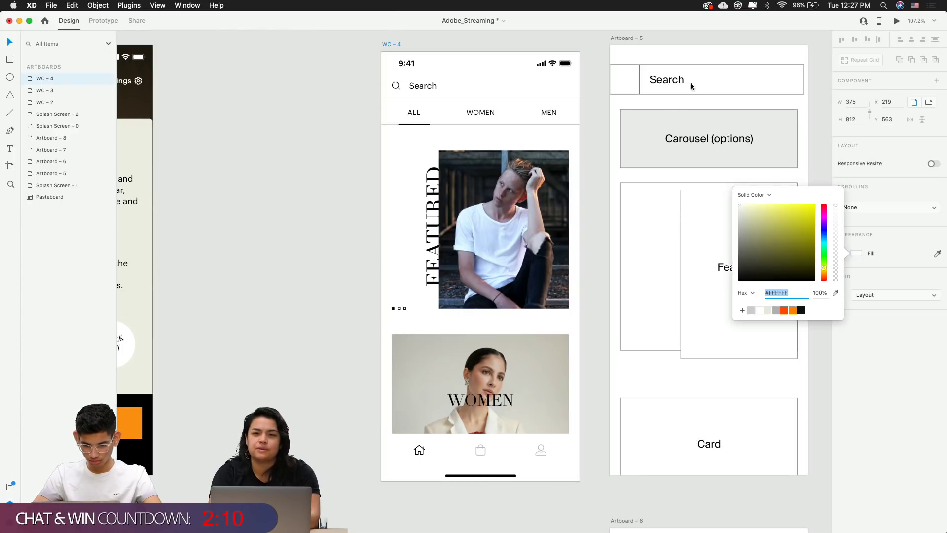
click(215, 247)
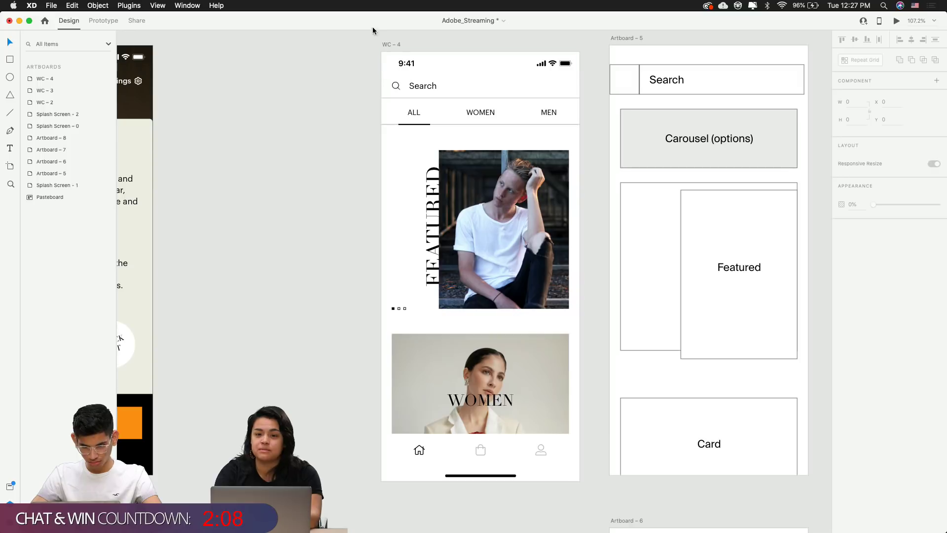
Try beige, white and grey swatches, then set the WC-4 background to #FAFAFA
click(390, 45)
click(856, 253)
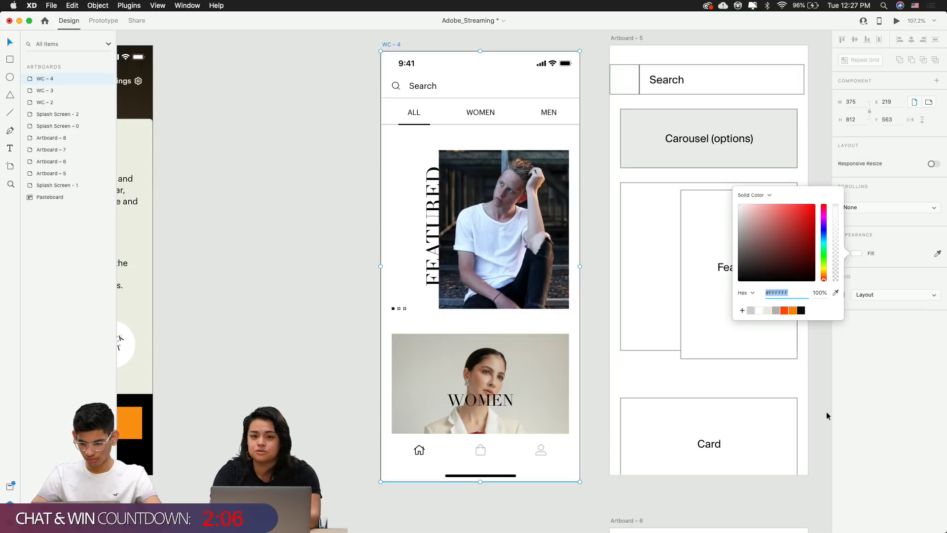
click(769, 310)
click(760, 311)
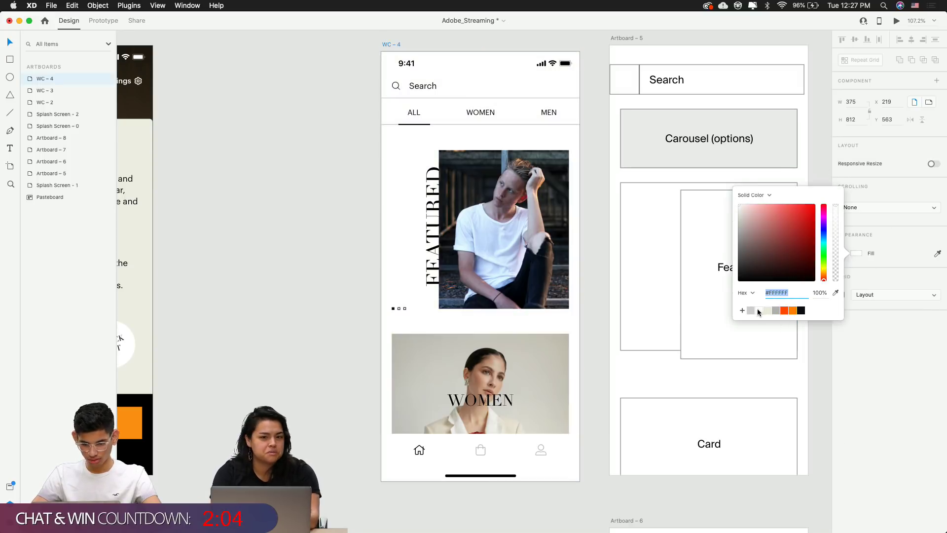
click(751, 310)
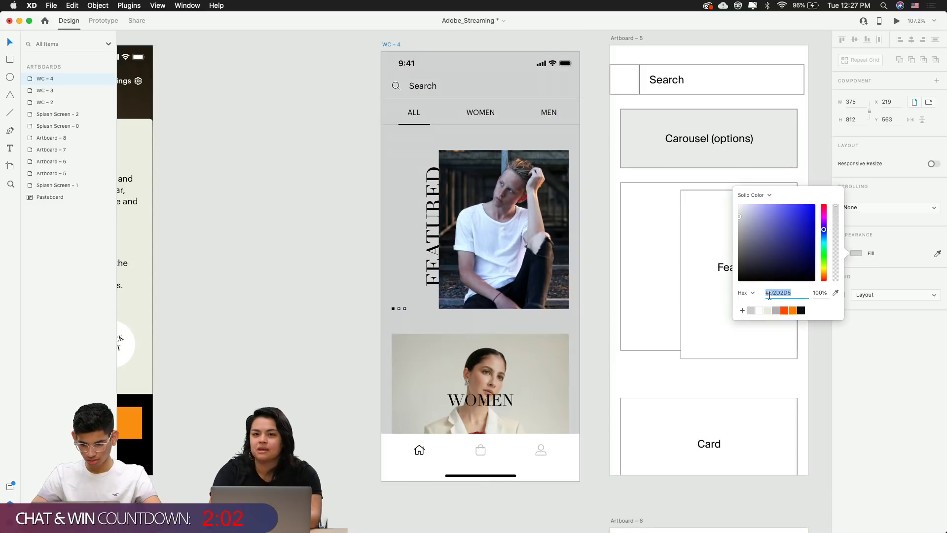
text(fafafa)
key(Return)
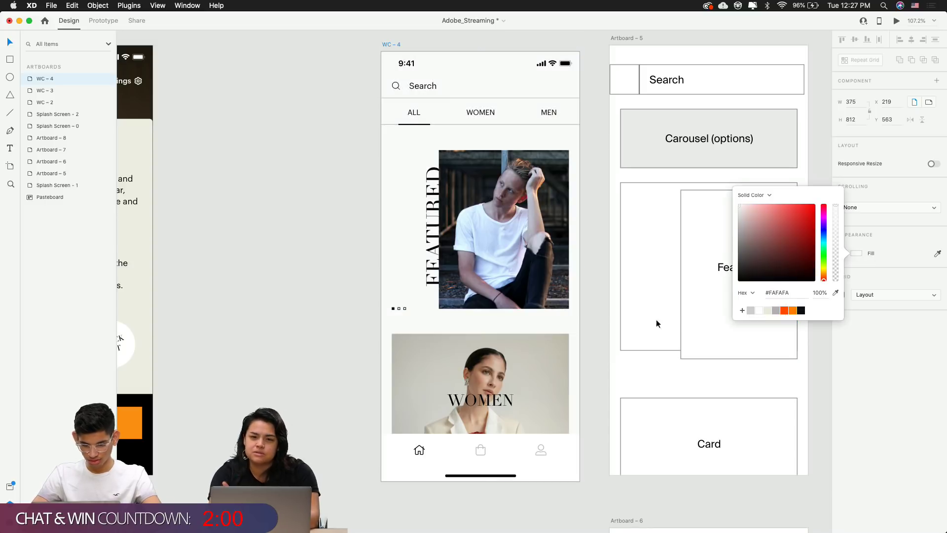
click(341, 337)
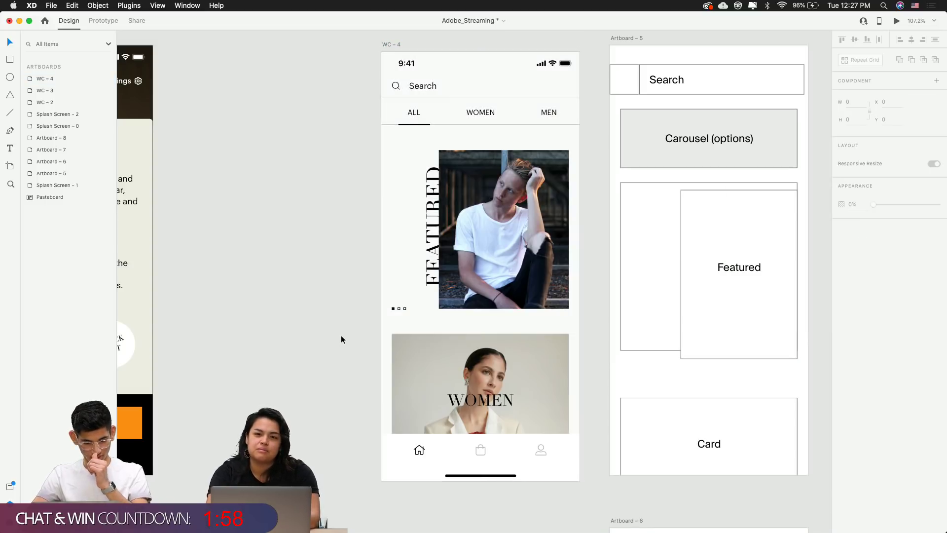
Change the WC-4 background fill to #F5F5F5
click(626, 356)
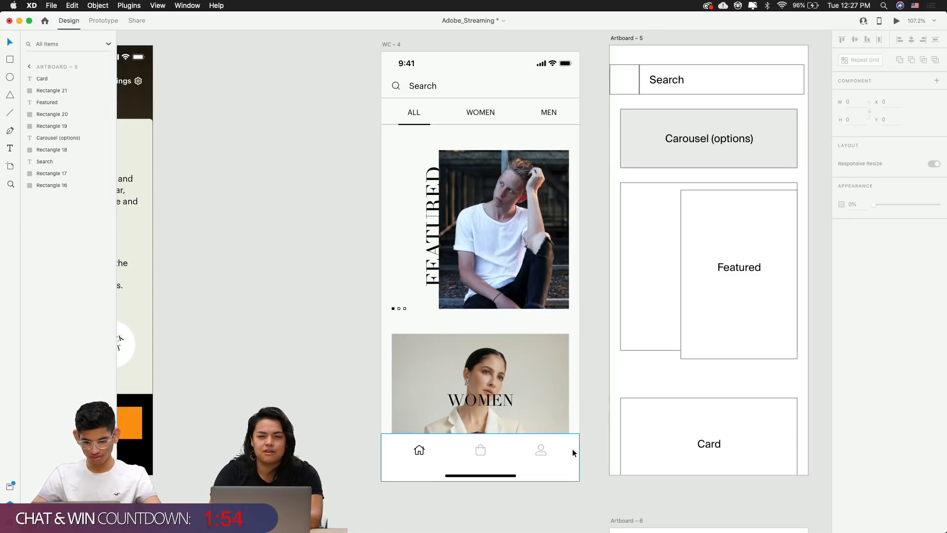
click(392, 45)
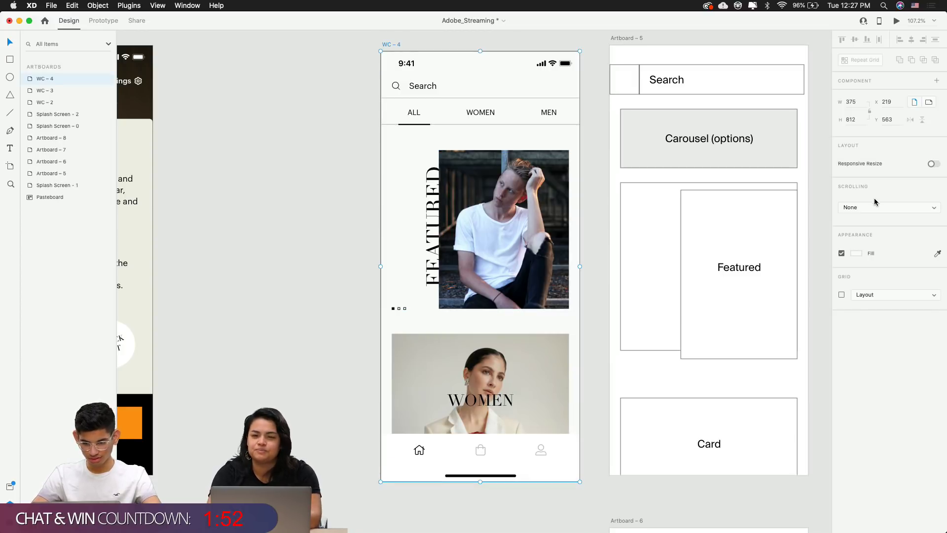
click(854, 254)
text(f5f5f)
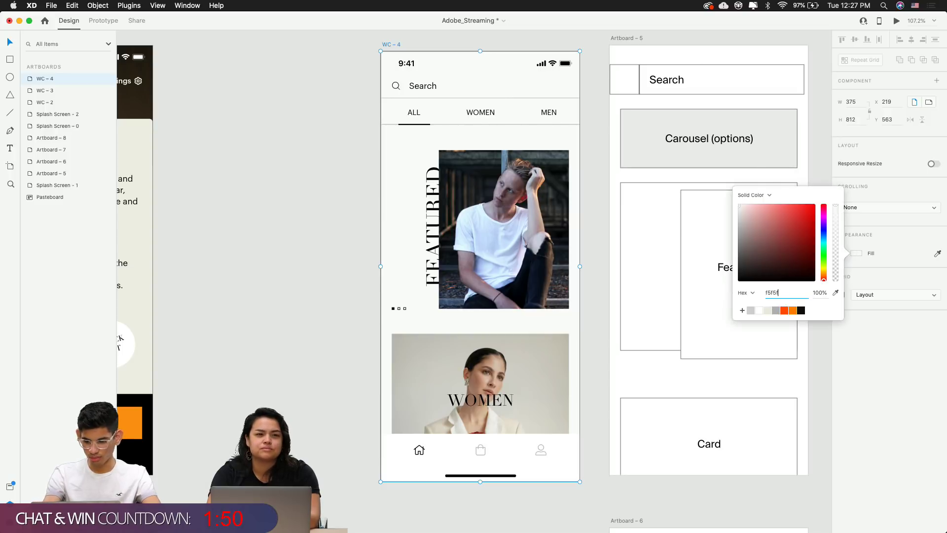
text(5)
key(Return)
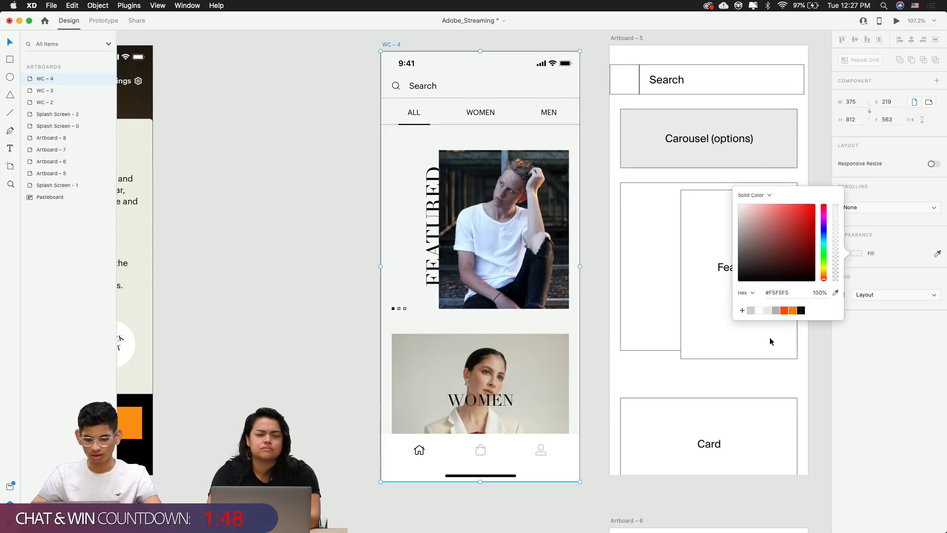
click(607, 389)
Delete the Artboard-5 wireframe
scroll(607, 390, left, 5)
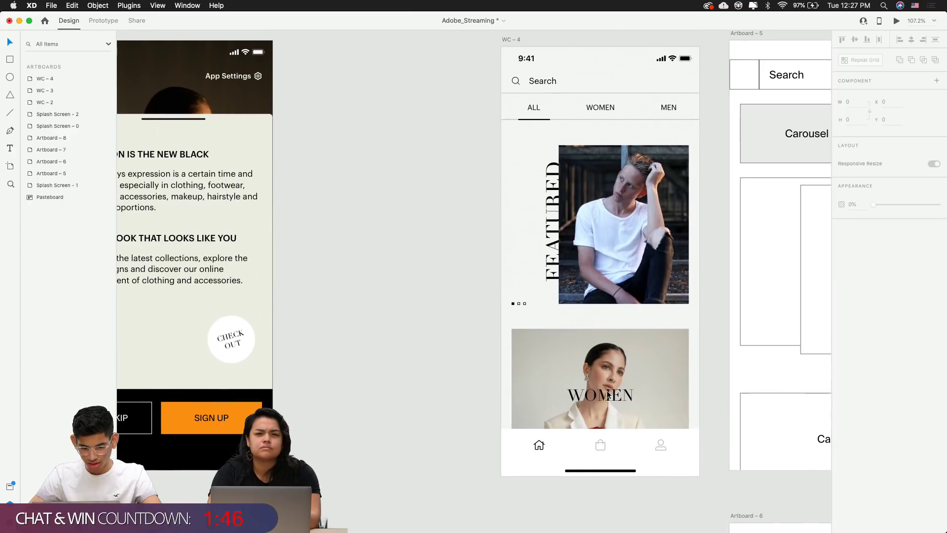
scroll(607, 390, right, 4)
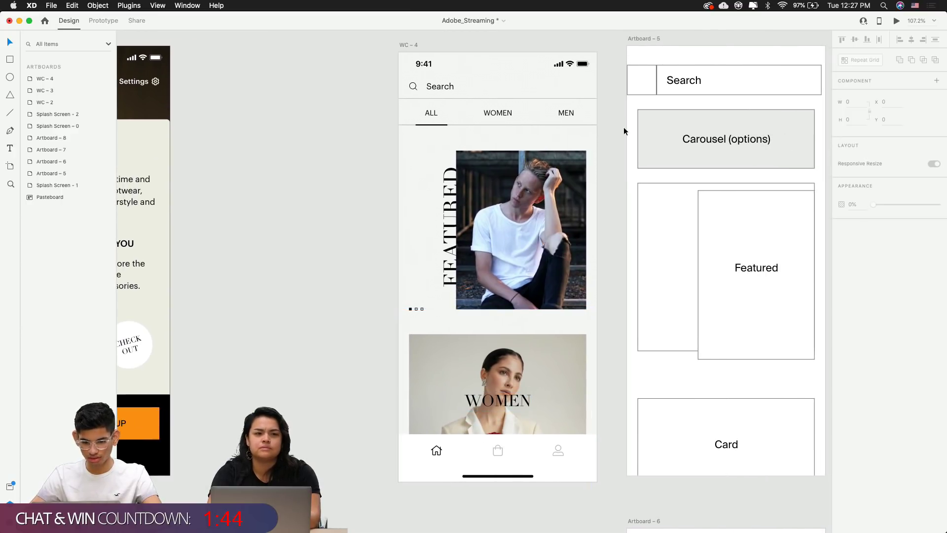
scroll(623, 128, right, 3)
scroll(624, 128, down, 1)
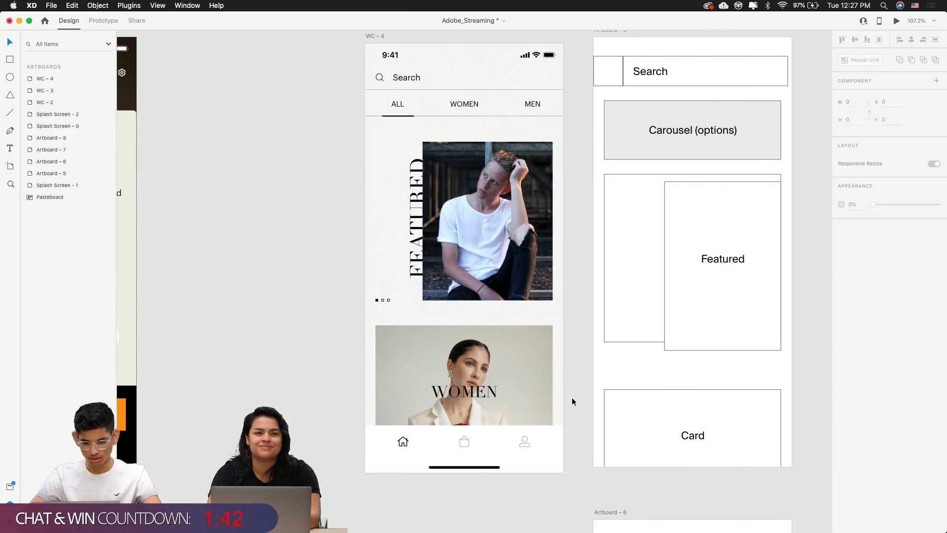
scroll(390, 267, up, 3)
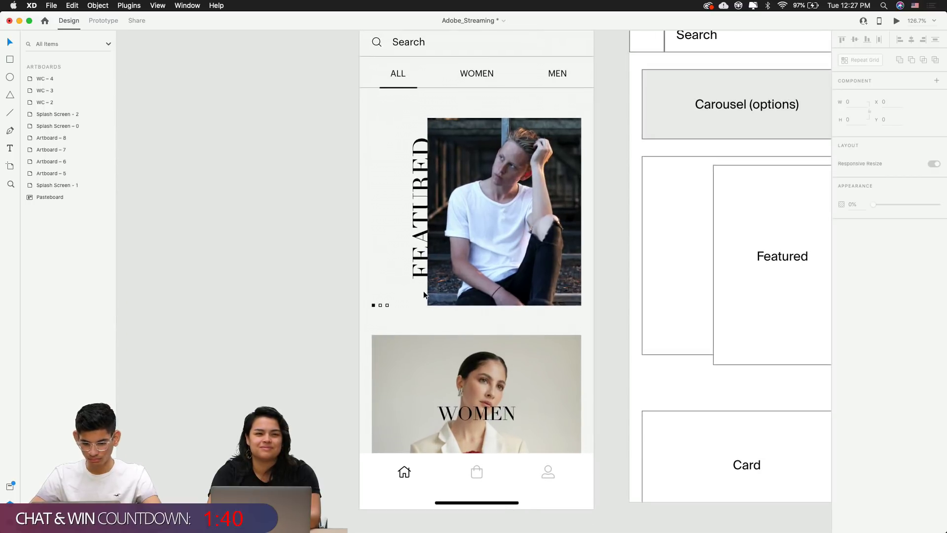
scroll(538, 294, down, 4)
scroll(522, 415, up, 5)
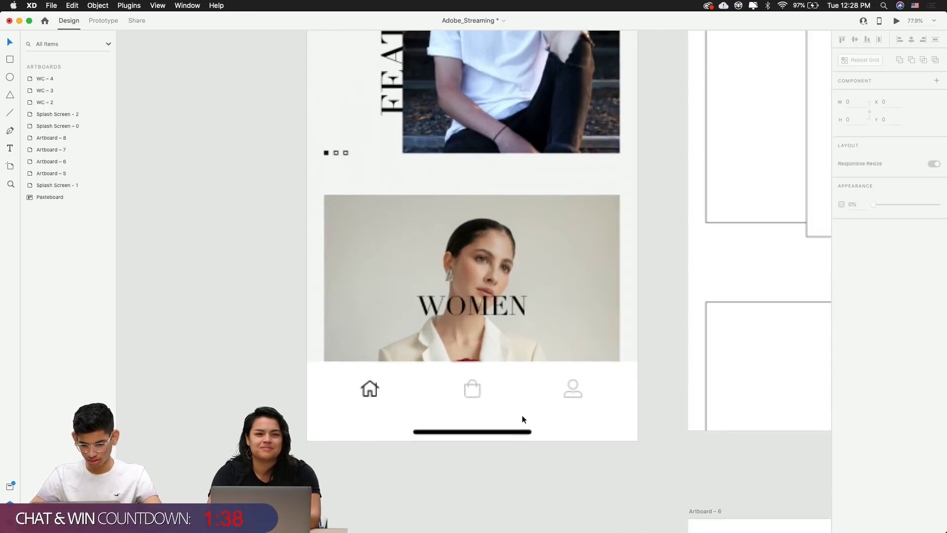
scroll(522, 416, down, 5)
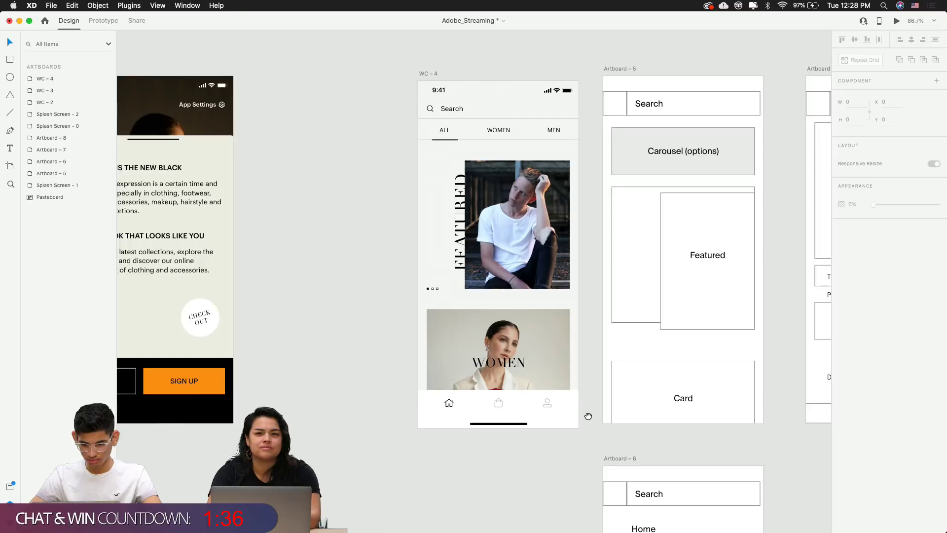
scroll(557, 415, down, 6)
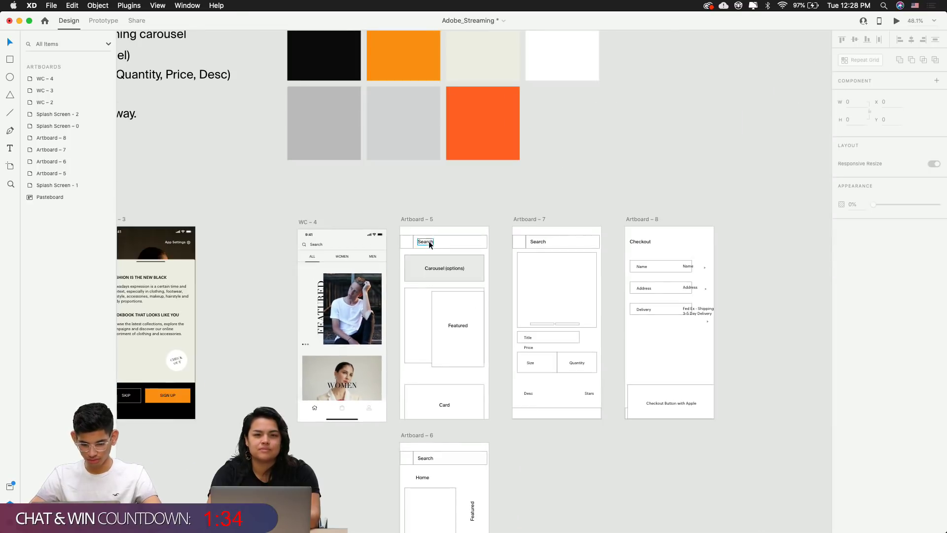
click(413, 219)
key(Delete)
Drag Artboard-7 up beside WC-4
click(526, 219)
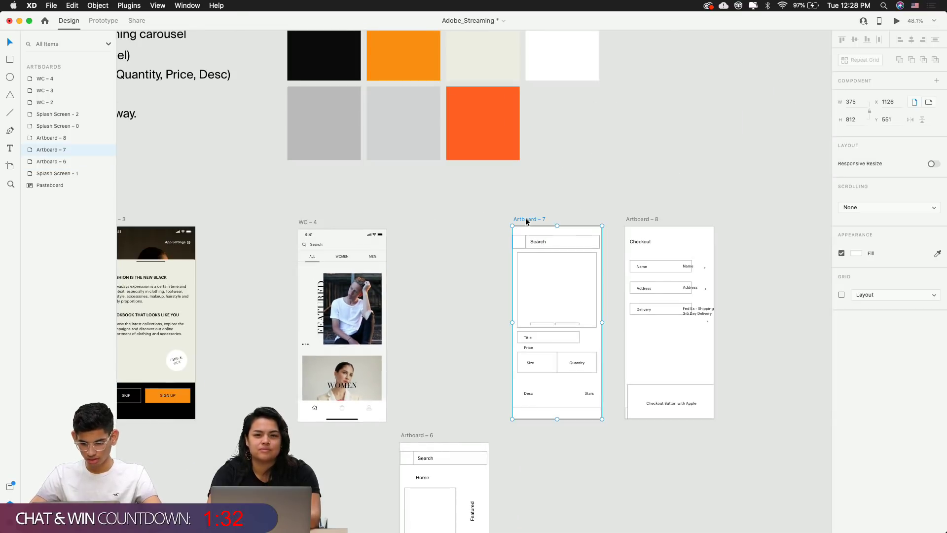
click(479, 260)
scroll(478, 259, up, 2)
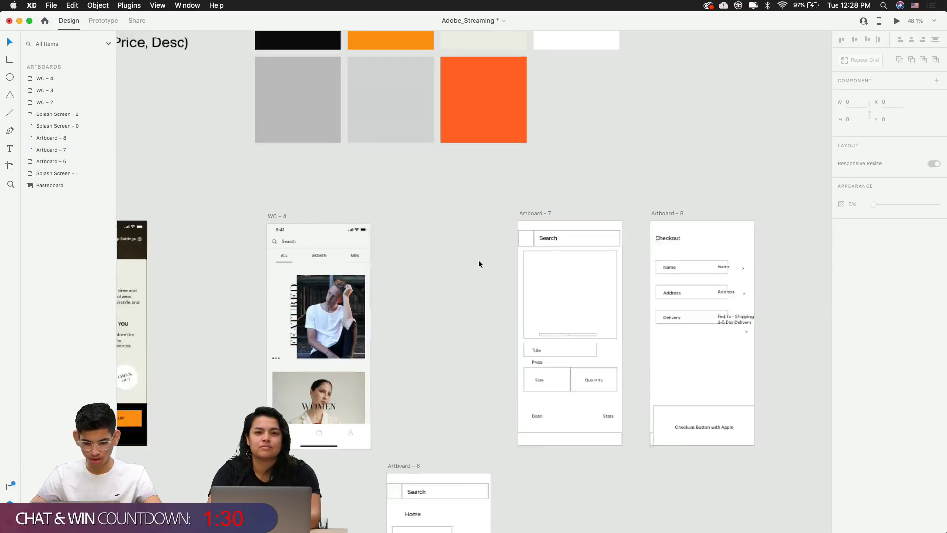
scroll(479, 264, up, 5)
drag(562, 197, 478, 99)
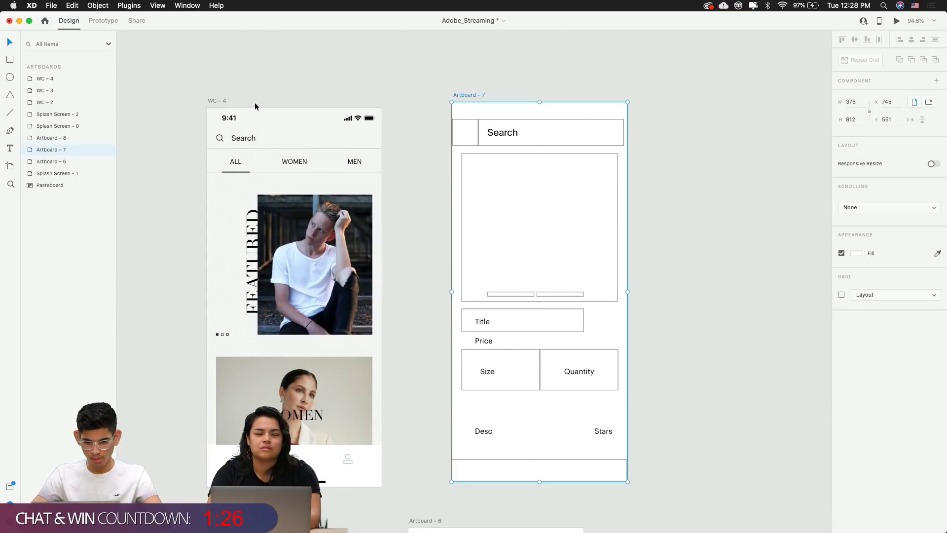
click(226, 94)
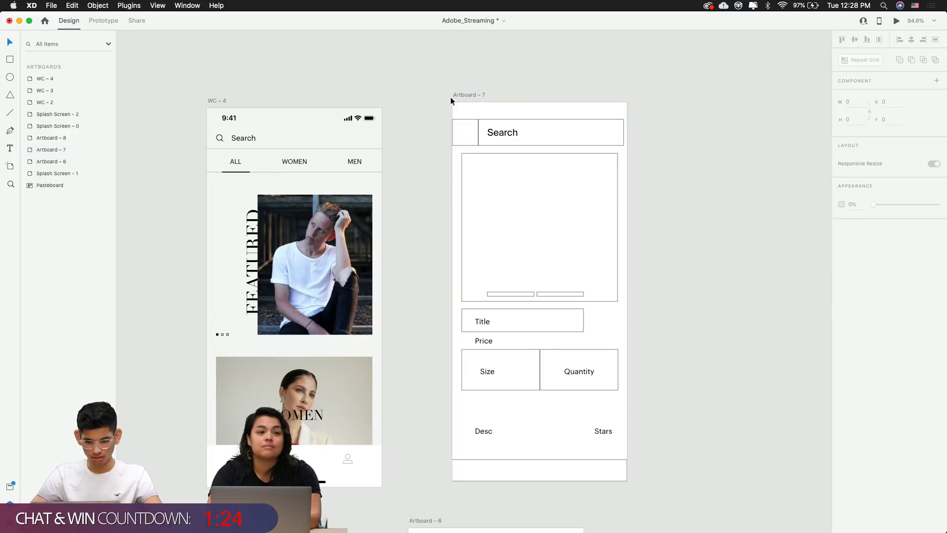
drag(451, 97, 461, 100)
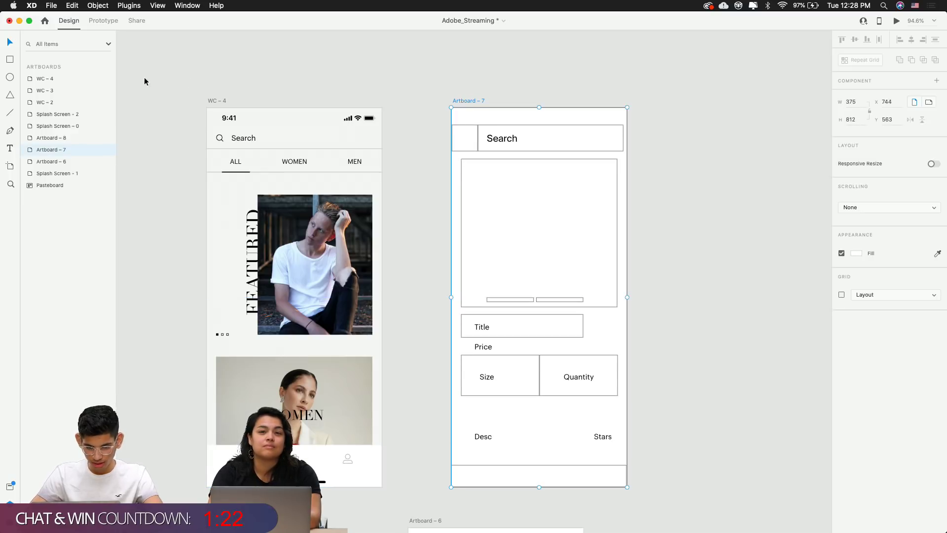
Align Artboard-7 with WC-4 and nudge it left to a 100 px gap
click(217, 101)
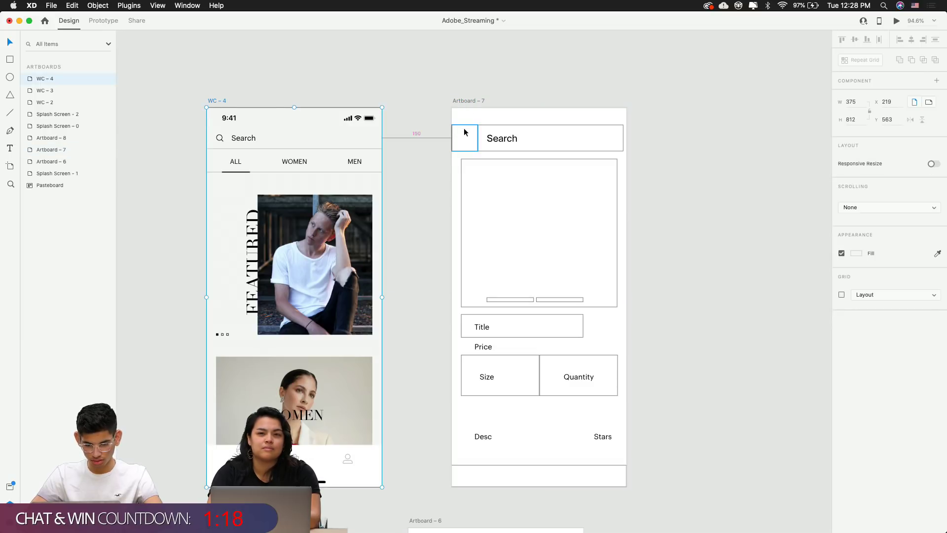
click(470, 103)
key(alt)
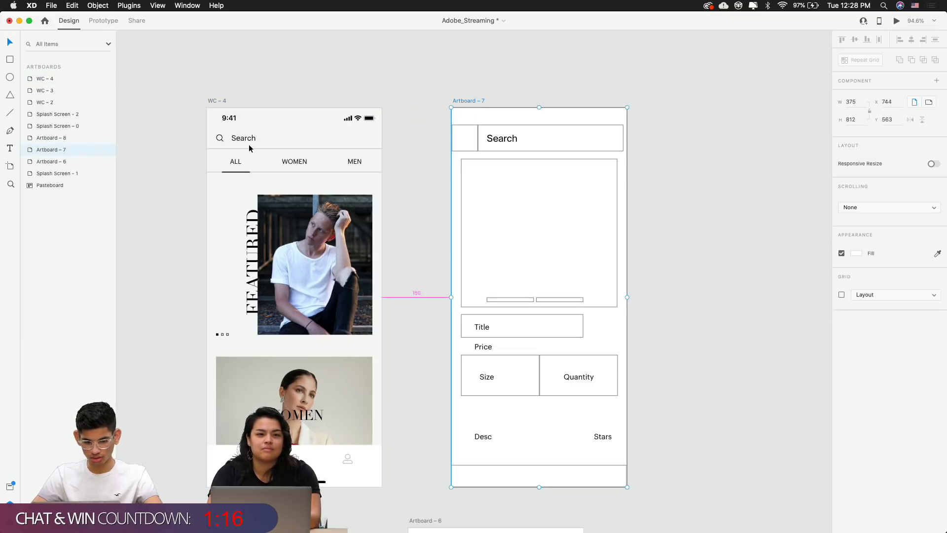
key(shift+Left)
key(shift+Left)
key(shift+Left)
key(shift+Left)
key(shift+Left)
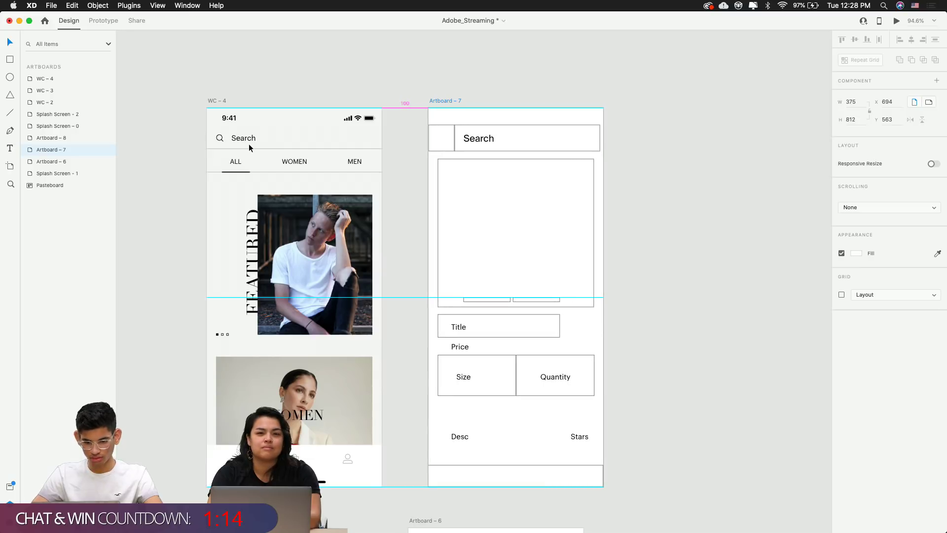
click(397, 106)
scroll(398, 104, down, 5)
scroll(296, 121, up, 1)
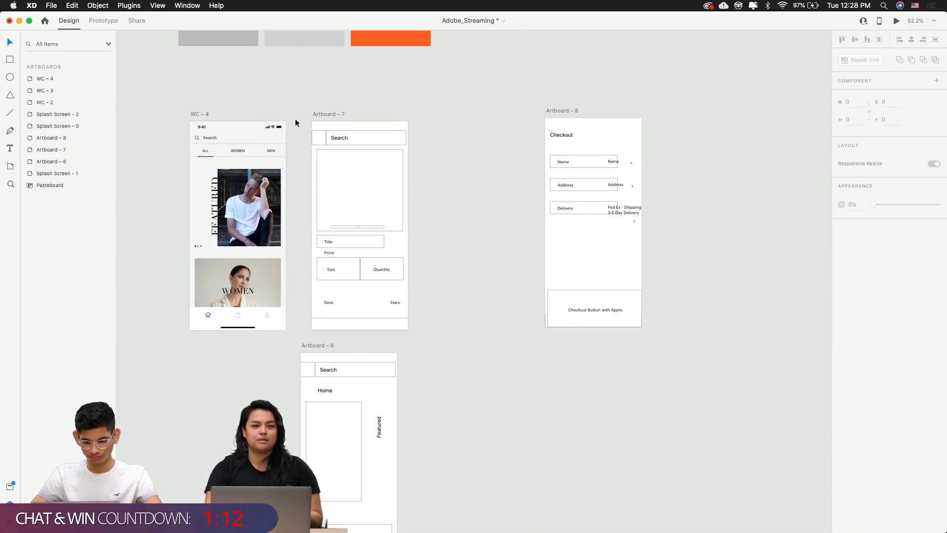
Delete Artboard-6 and bring WC-4 and Artboard-7 back into view
click(323, 347)
key(Delete)
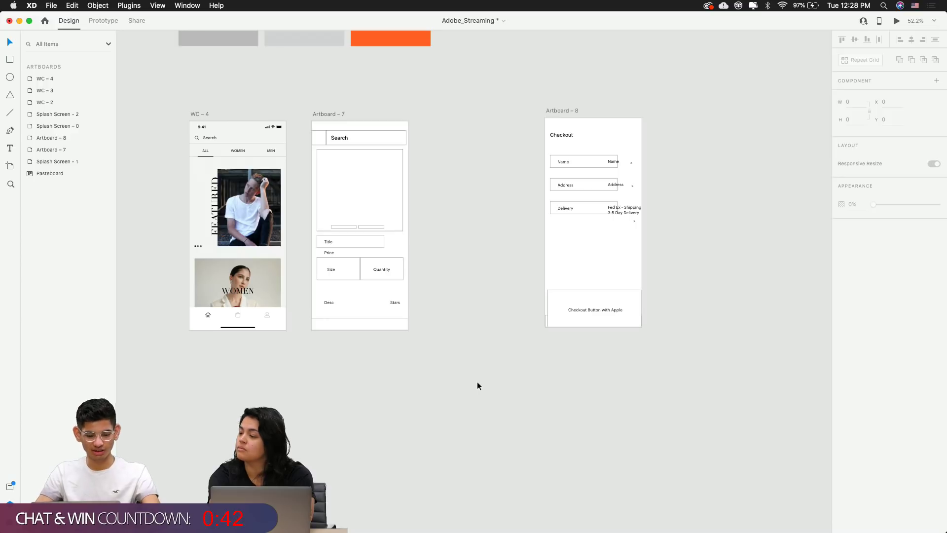
scroll(477, 381, left, 4)
scroll(417, 204, up, 5)
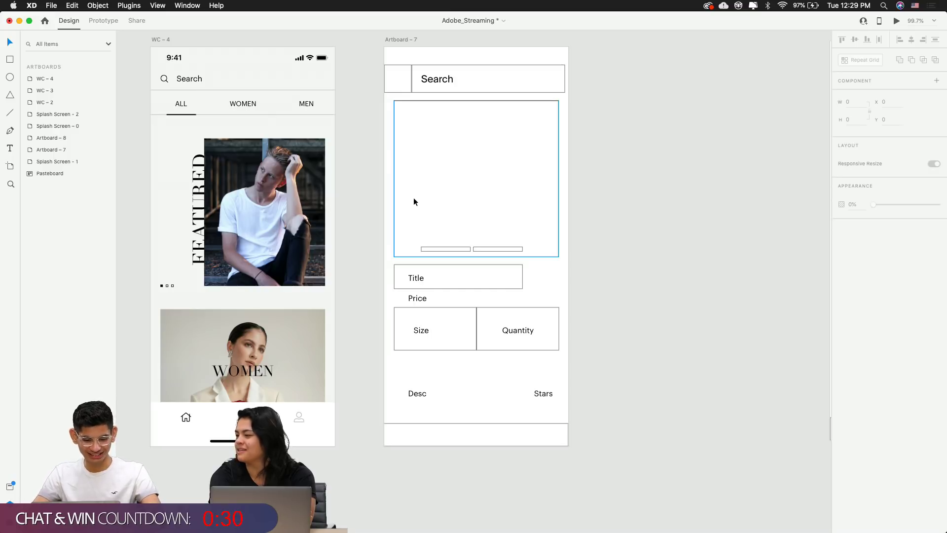
drag(414, 197, 490, 218)
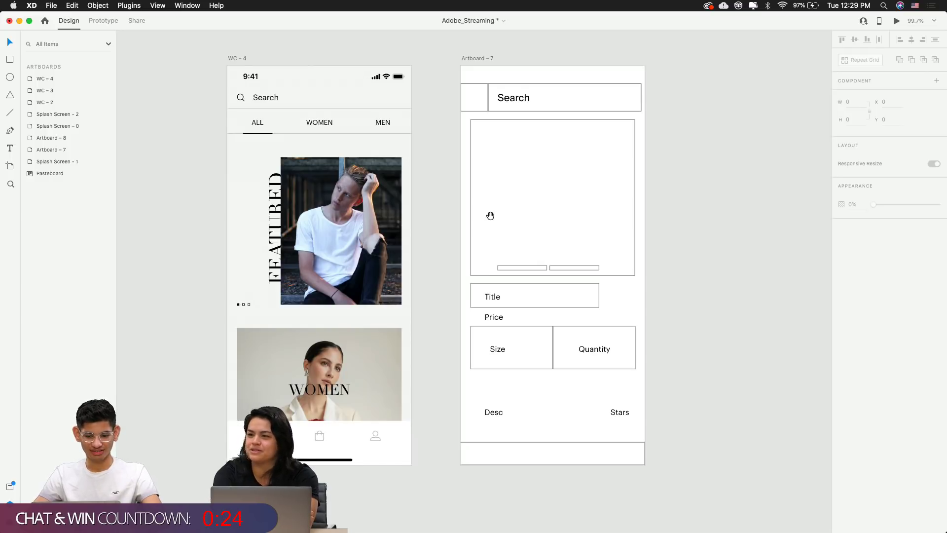
drag(489, 215, 429, 218)
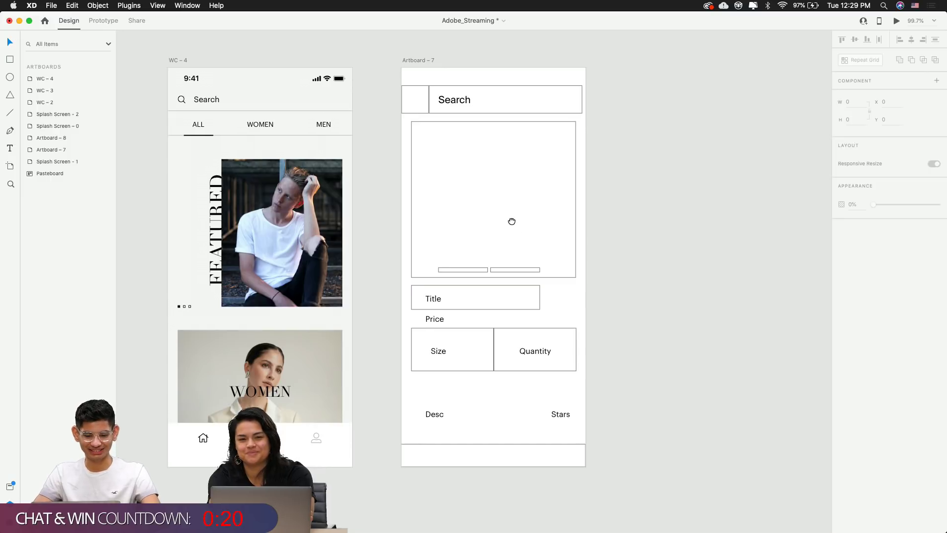
drag(514, 230, 535, 232)
scroll(658, 263, right, 2)
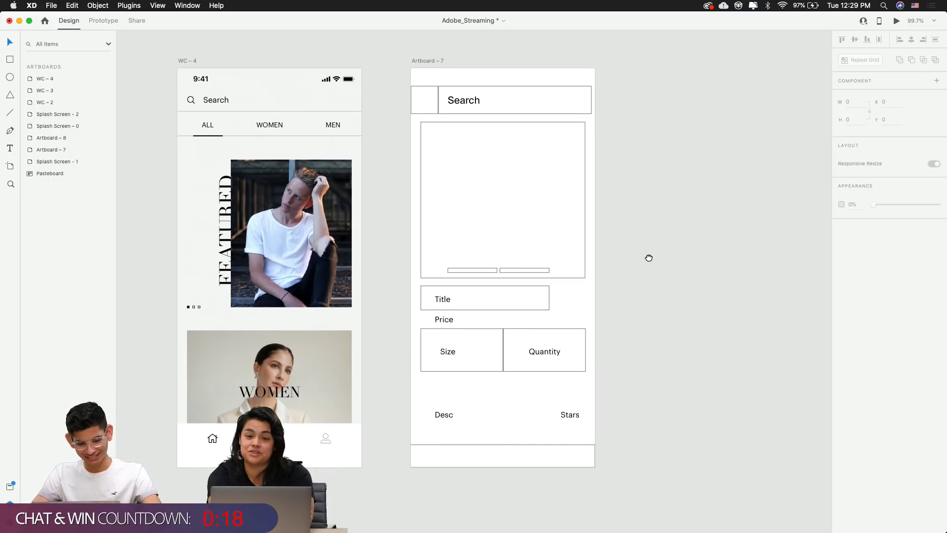
click(413, 386)
scroll(413, 386, left, 3)
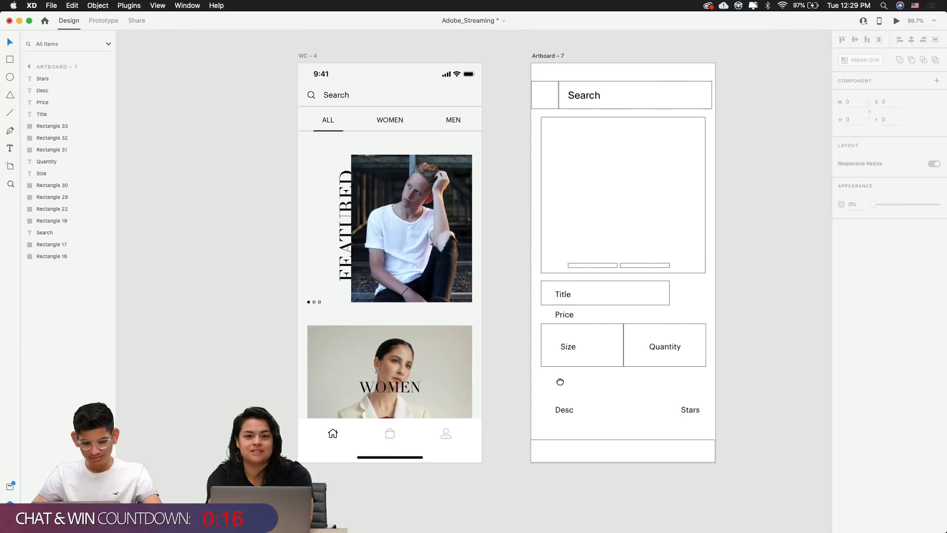
scroll(573, 380, down, 4)
scroll(501, 272, up, 5)
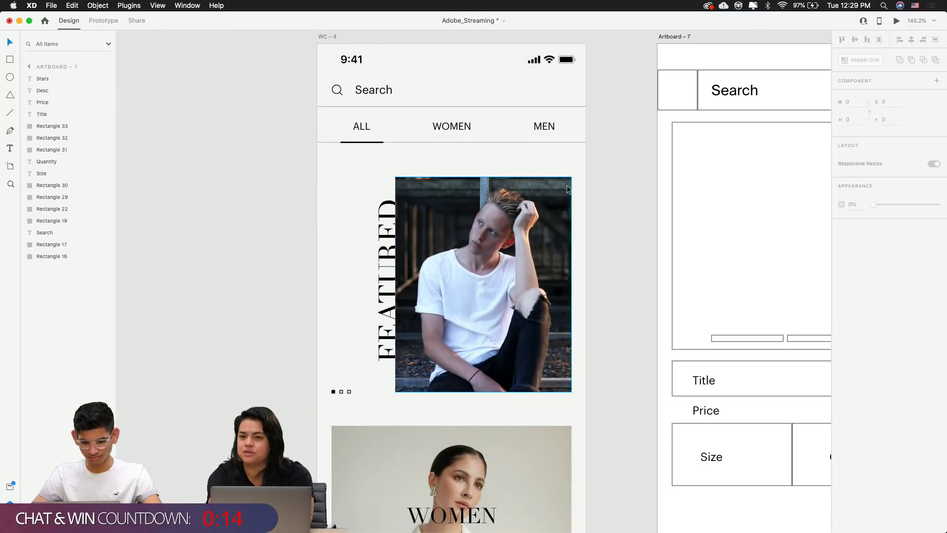
click(478, 140)
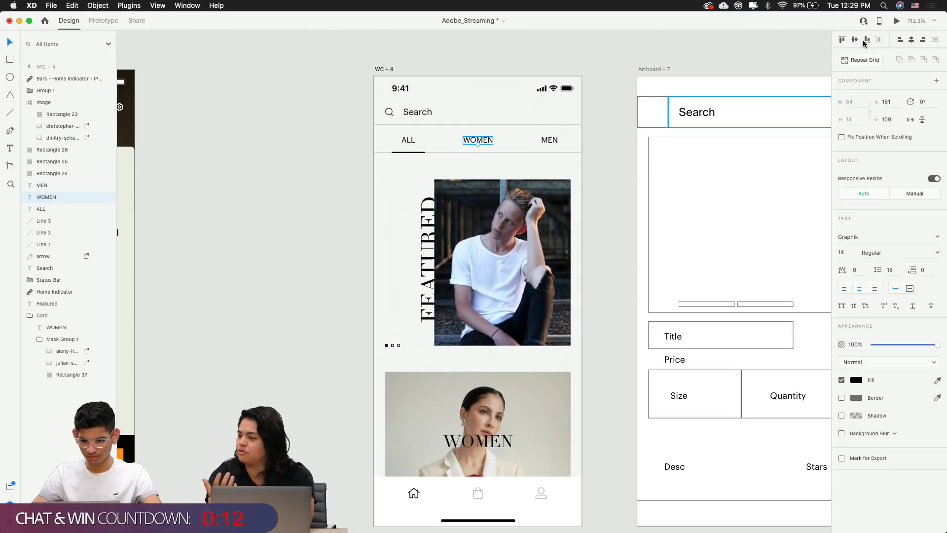
click(627, 125)
click(557, 142)
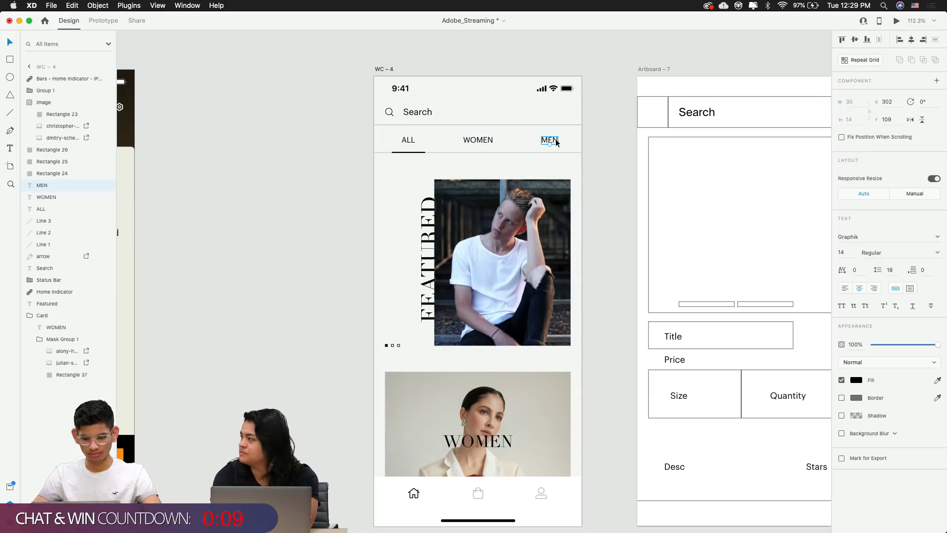
click(409, 141)
click(345, 166)
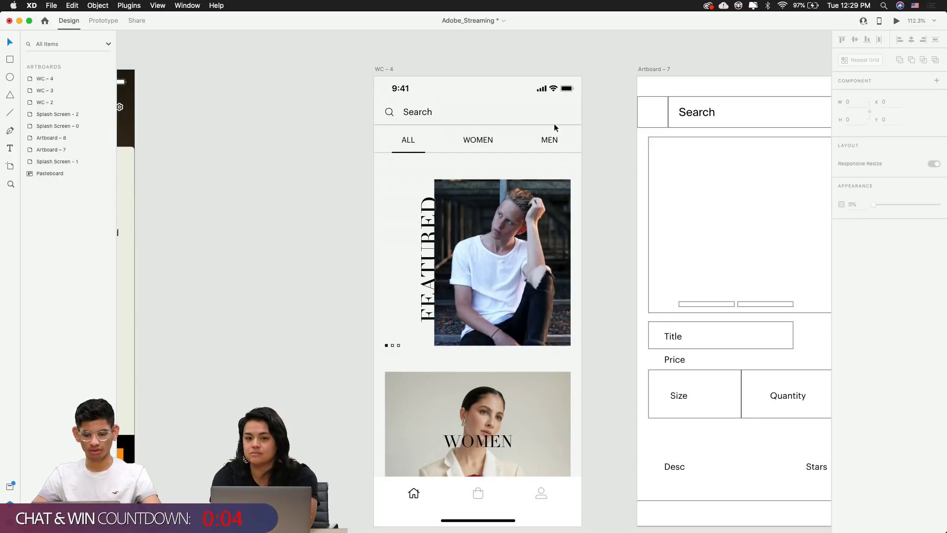
click(552, 141)
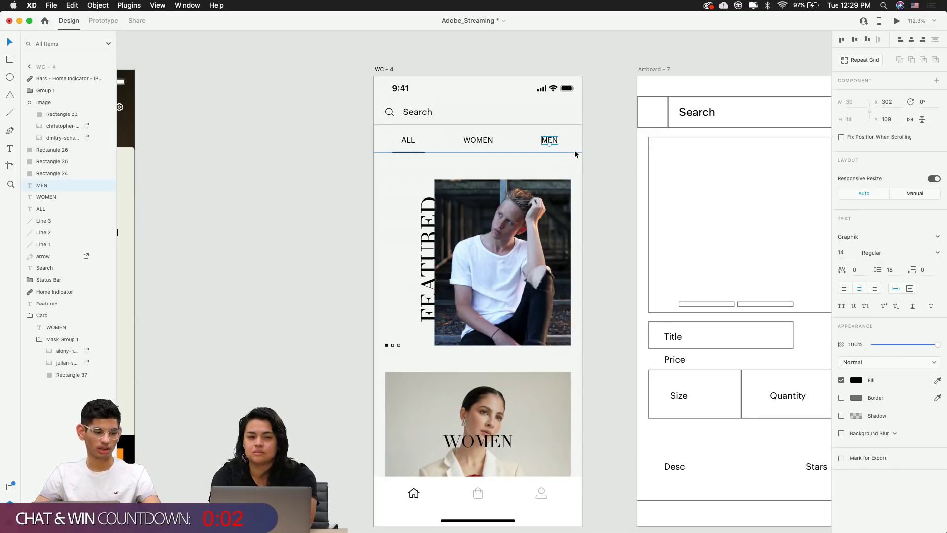
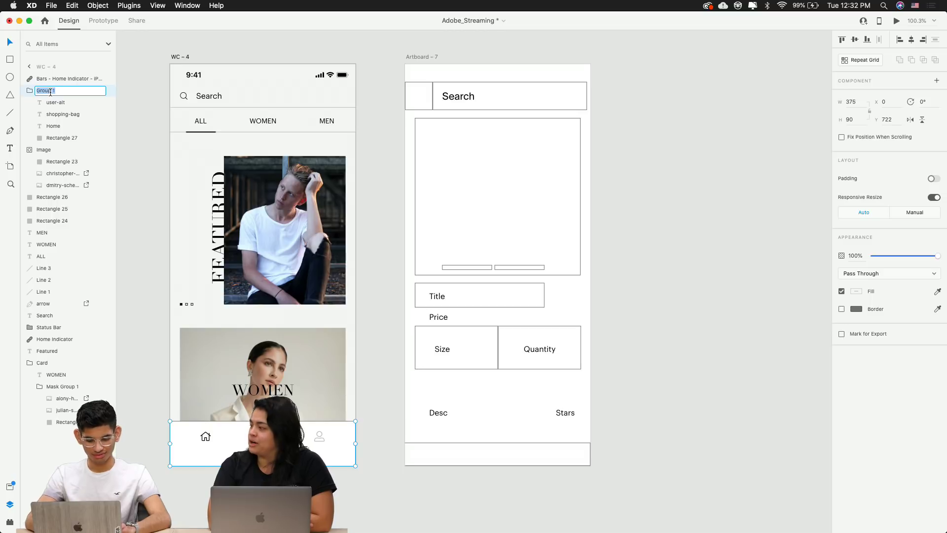
Rename WC – 4's bottom navigation group layer to 'Bottom Nav'
text(Bottom Nav)
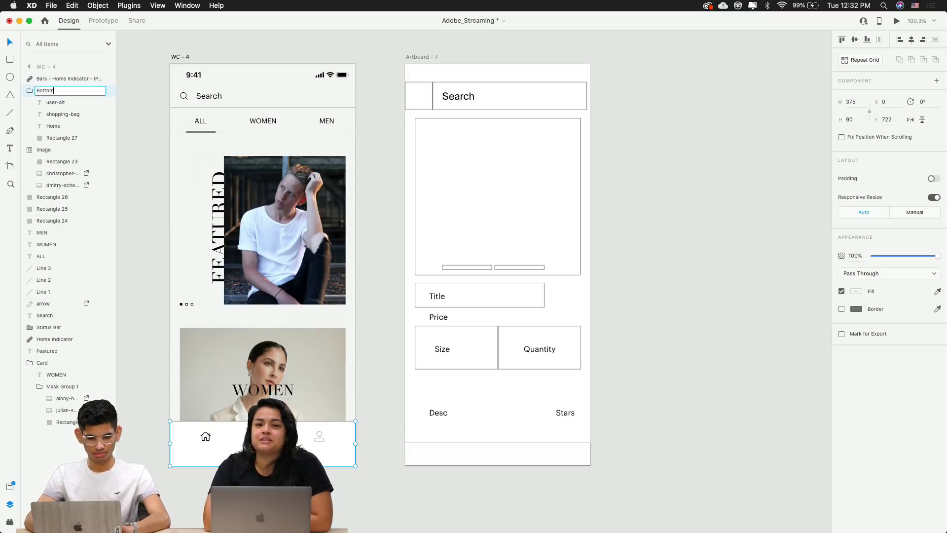
key(Return)
click(144, 157)
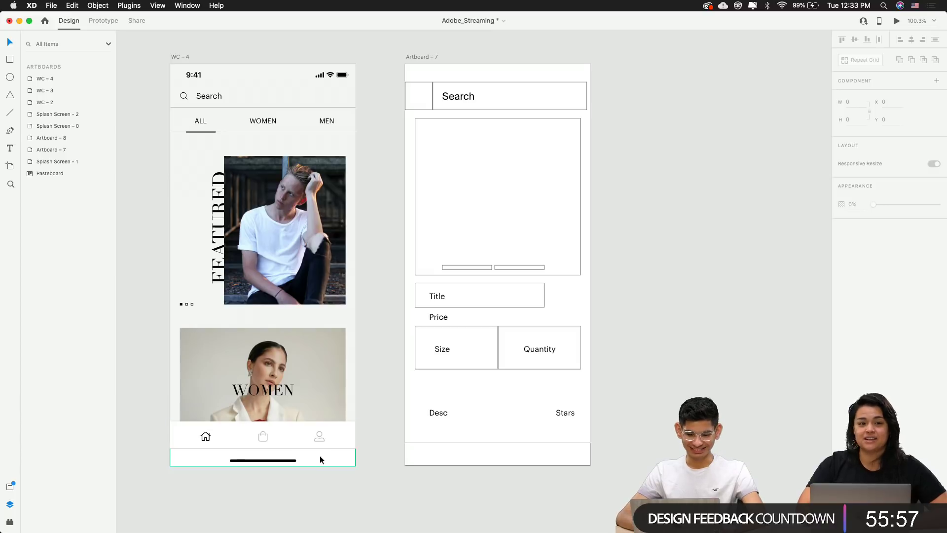
Paste a copy of WC – 4's Bottom Nav group onto Artboard – 7
scroll(662, 389, left, 1)
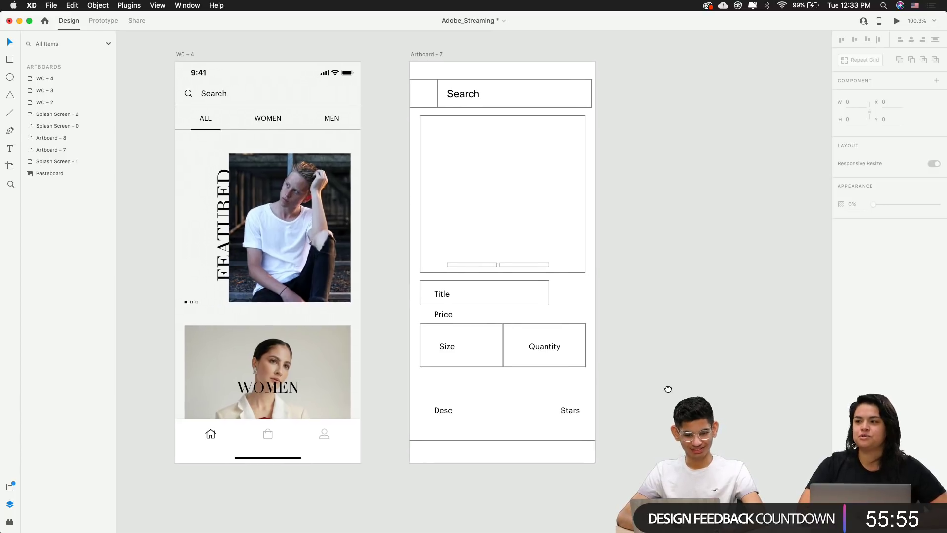
click(307, 428)
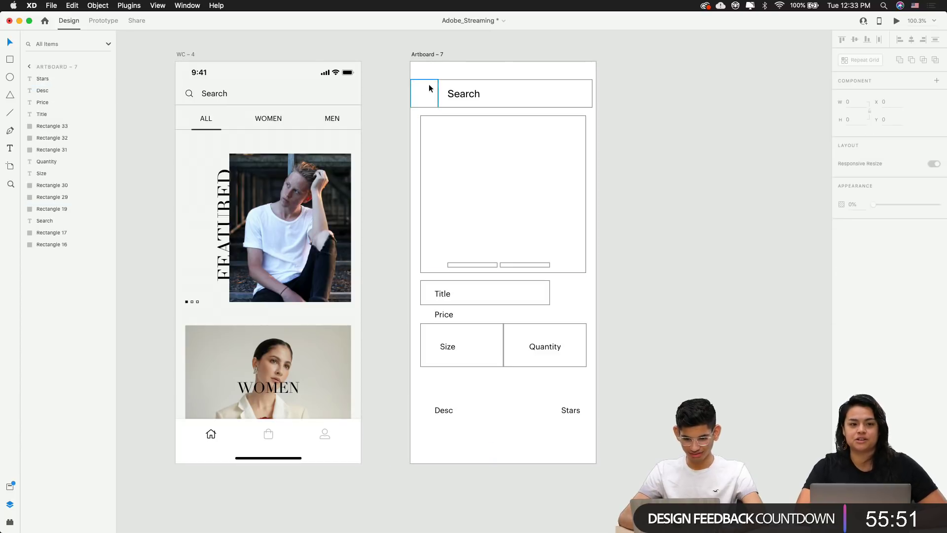
click(424, 55)
key(cmd+v)
click(661, 321)
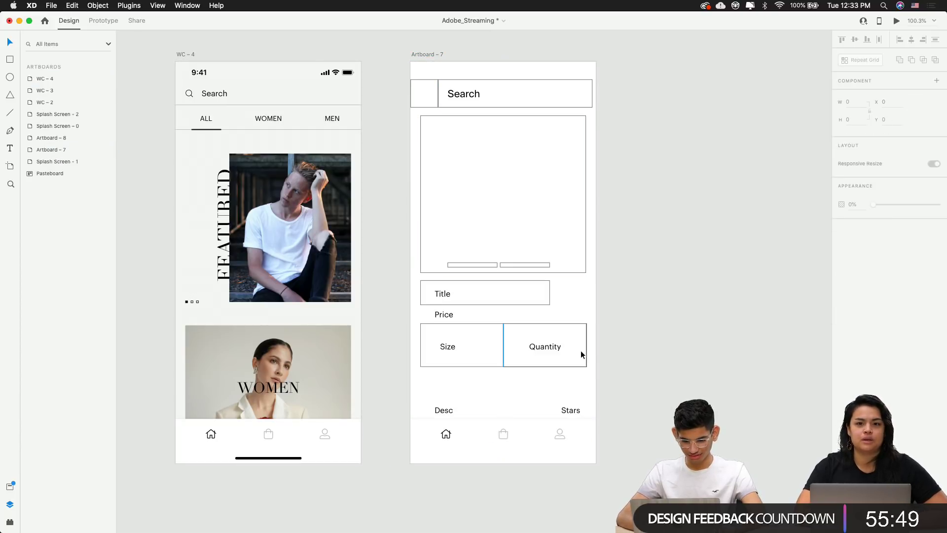
Fill Artboard – 7 with WC – 4's light grey background using the eyedropper
scroll(581, 350, up, 3)
scroll(462, 97, up, 2)
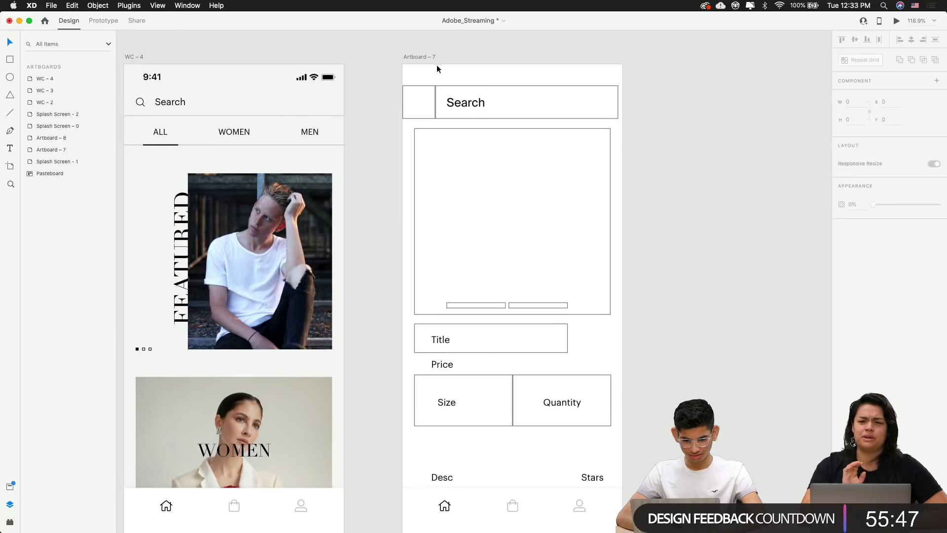
click(431, 57)
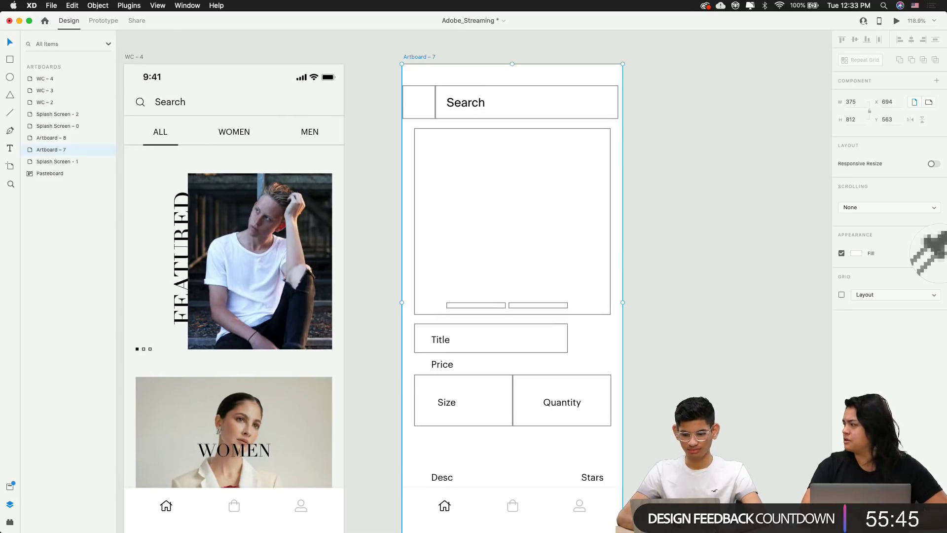
click(938, 253)
click(252, 106)
click(629, 191)
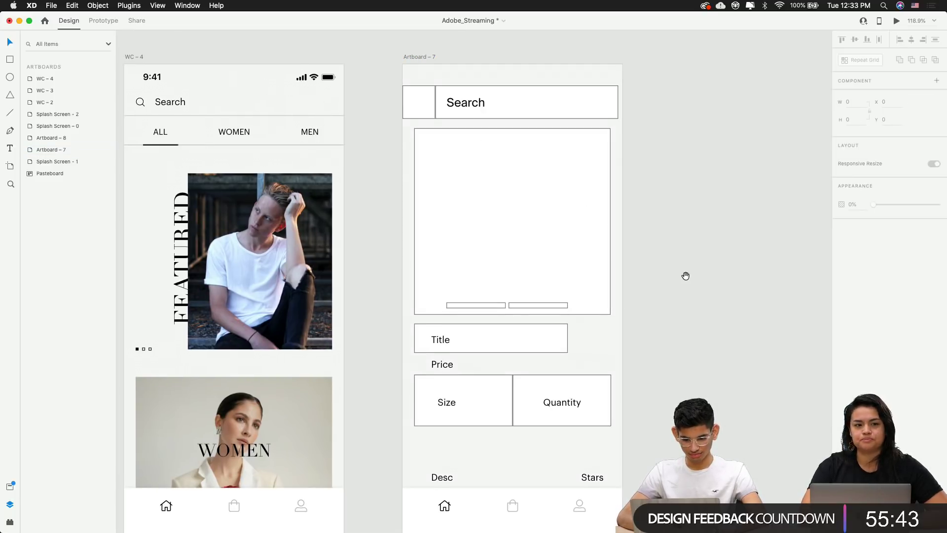
mouse_move(685, 275)
mouse_down()
mouse_move(731, 159)
mouse_move(771, 192)
mouse_move(771, 268)
mouse_move(673, 269)
mouse_up()
scroll(769, 268, down, 4)
scroll(657, 268, up, 3)
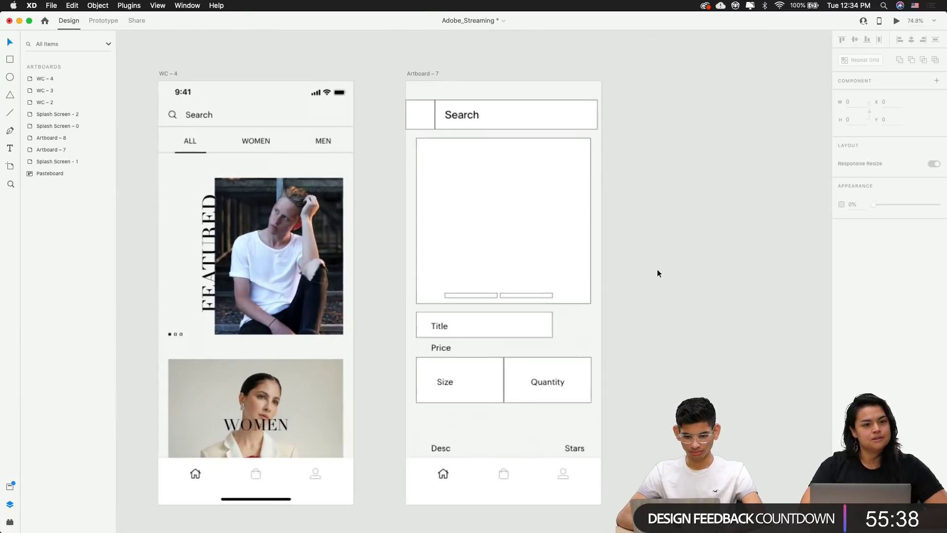
scroll(186, 113, up, 5)
click(189, 117)
Group WC – 4's status bar, Search text, search icon and divider line, naming it 'Top Nav'
click(226, 63)
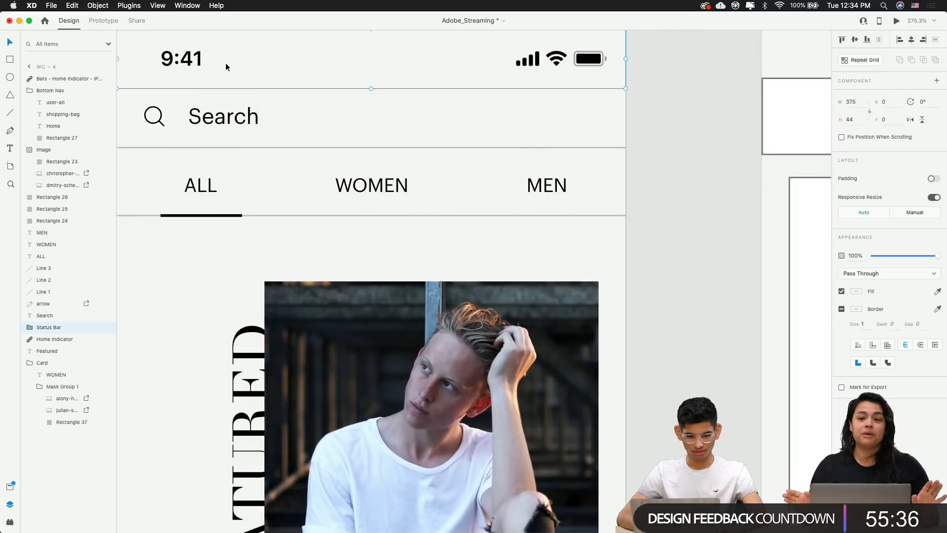
shift+click(208, 117)
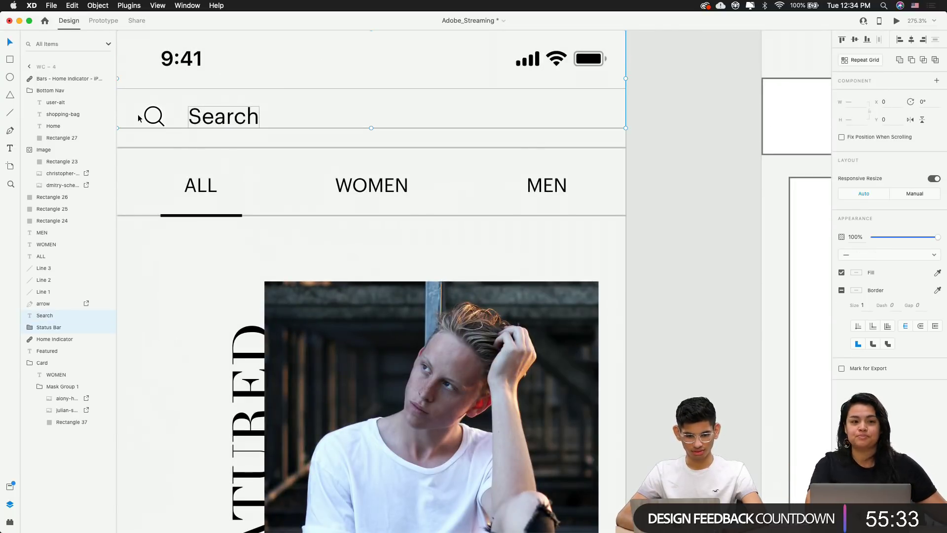
shift+click(153, 116)
shift+click(165, 148)
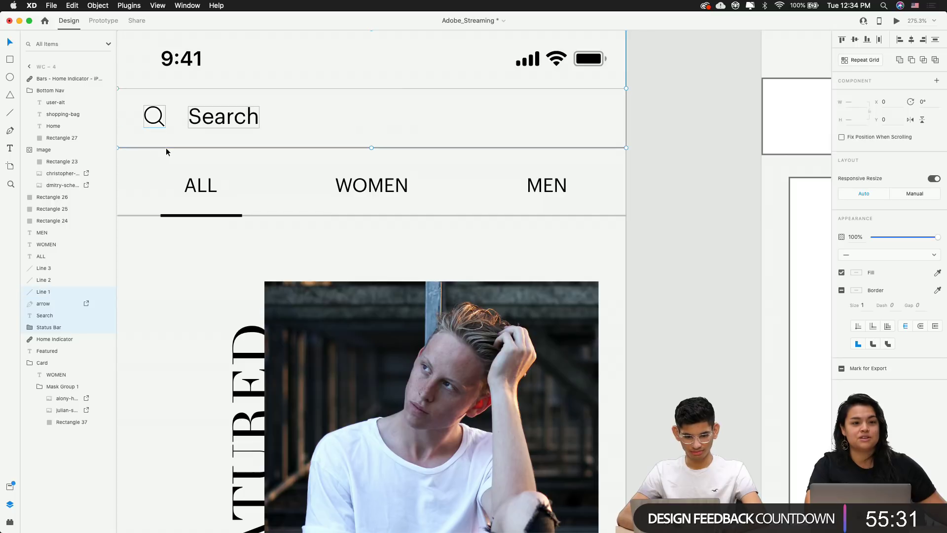
key(super+g)
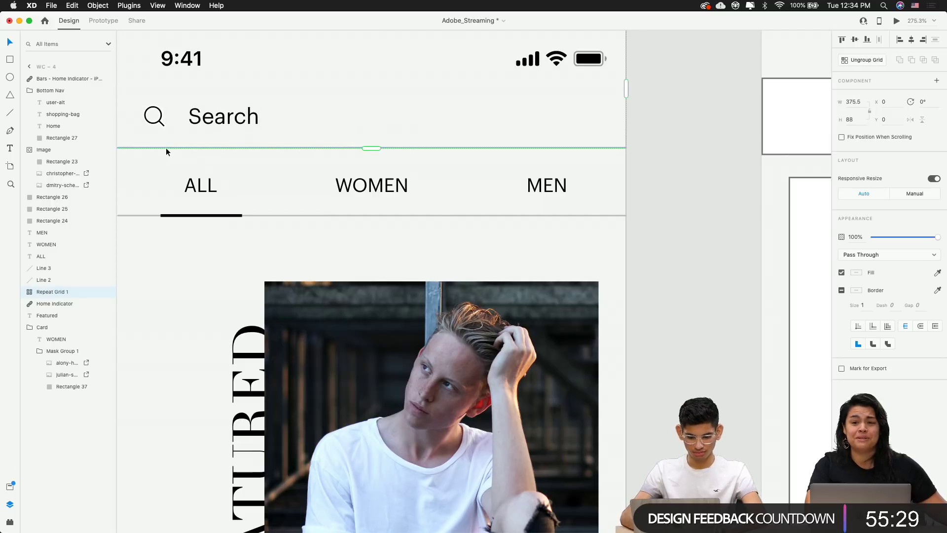
double_click(44, 290)
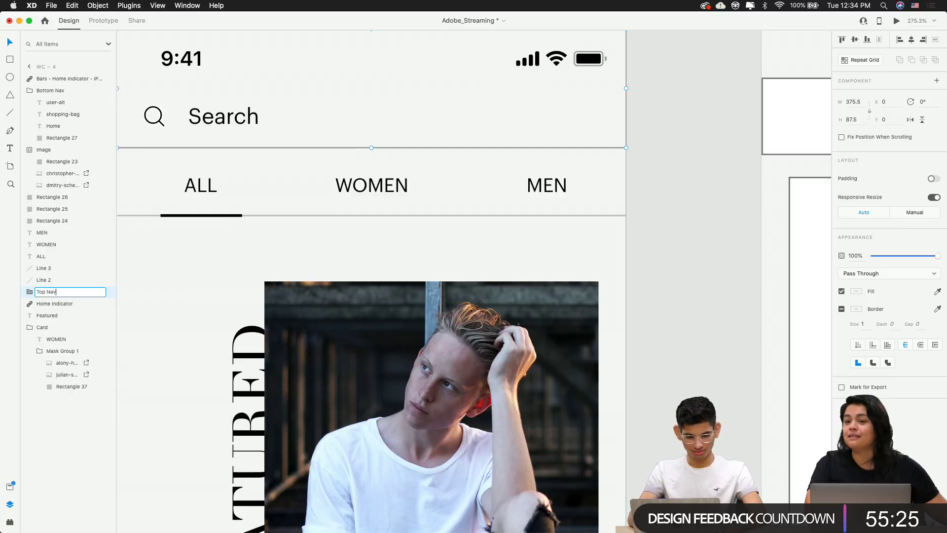
text(Top Nav)
key(Return)
click(663, 242)
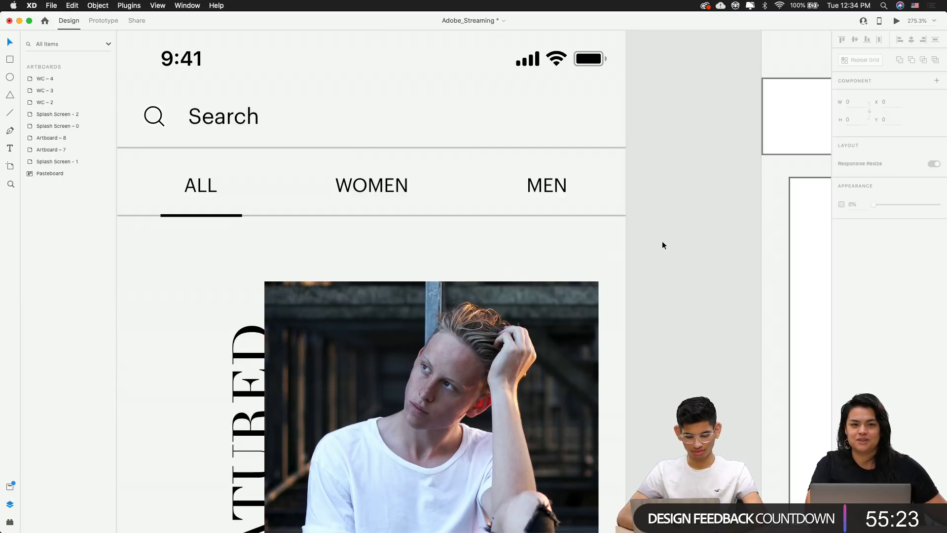
Delete Artboard – 7's placeholder search bar and box, replacing it with the Top Nav
scroll(662, 245, down, 3)
scroll(646, 163, right, 8)
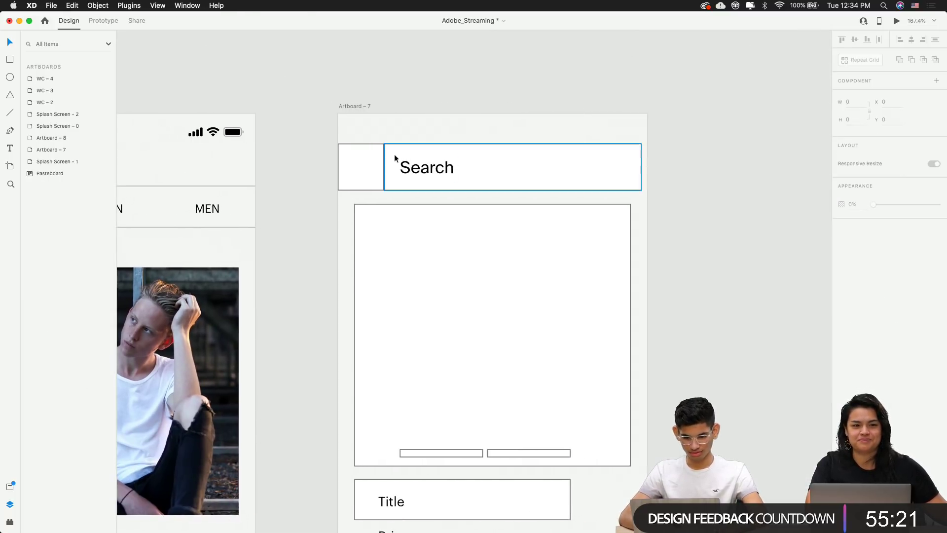
drag(321, 143, 602, 191)
key(Delete)
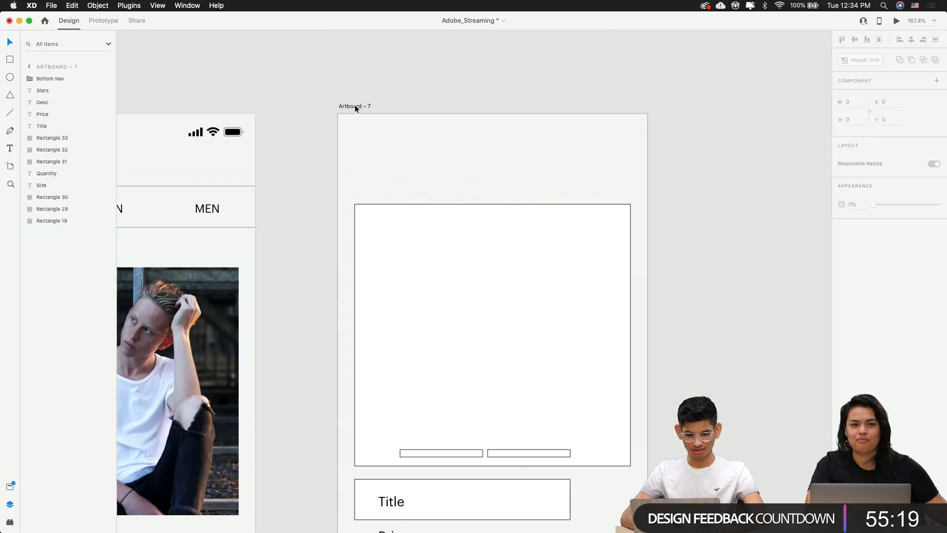
key(super+z)
Move the WC – 4 artboard about 300 px further left
scroll(745, 170, down, 3)
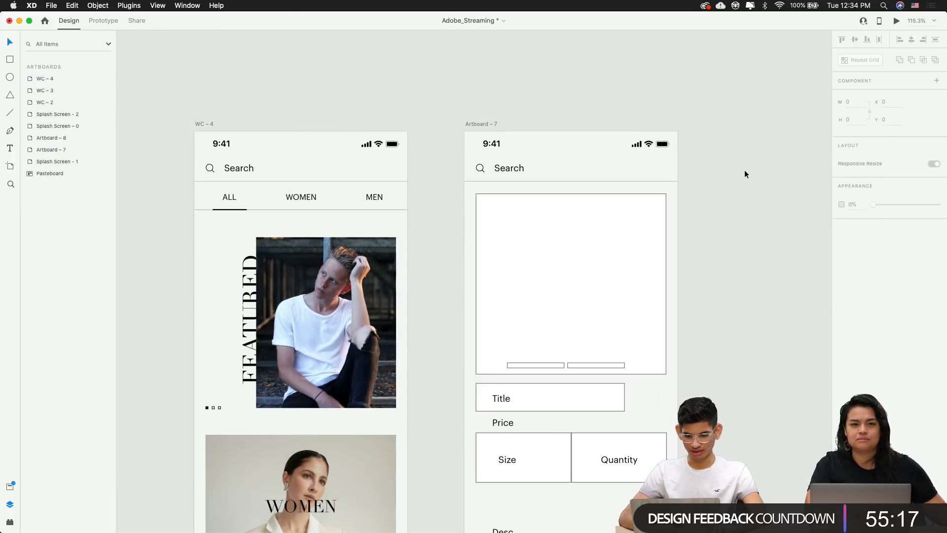
scroll(744, 173, down, 5)
scroll(744, 173, right, 5)
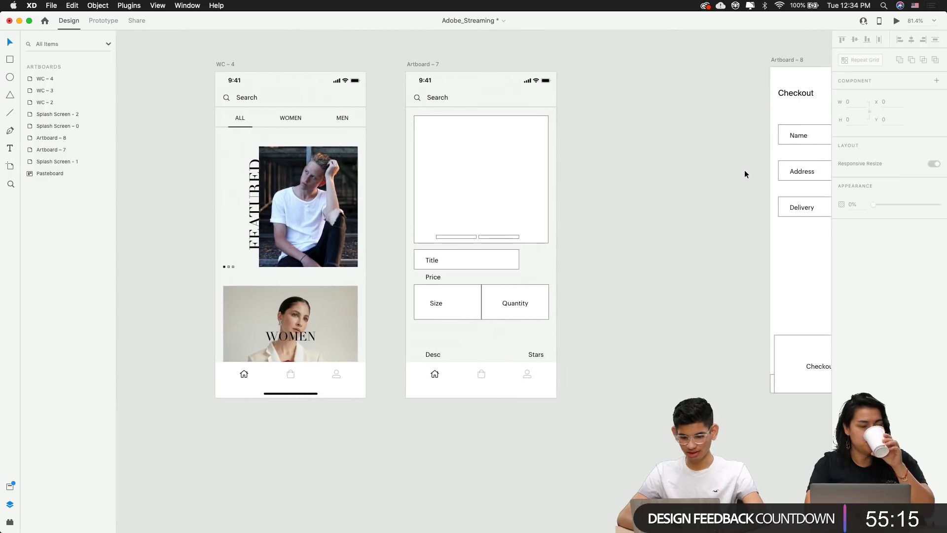
scroll(360, 249, left, 5)
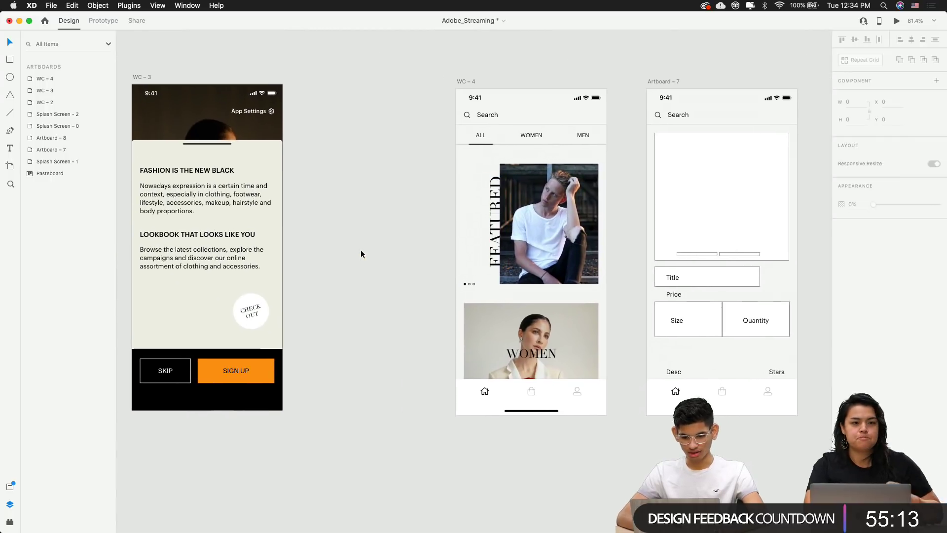
scroll(477, 262, up, 5)
scroll(477, 261, right, 5)
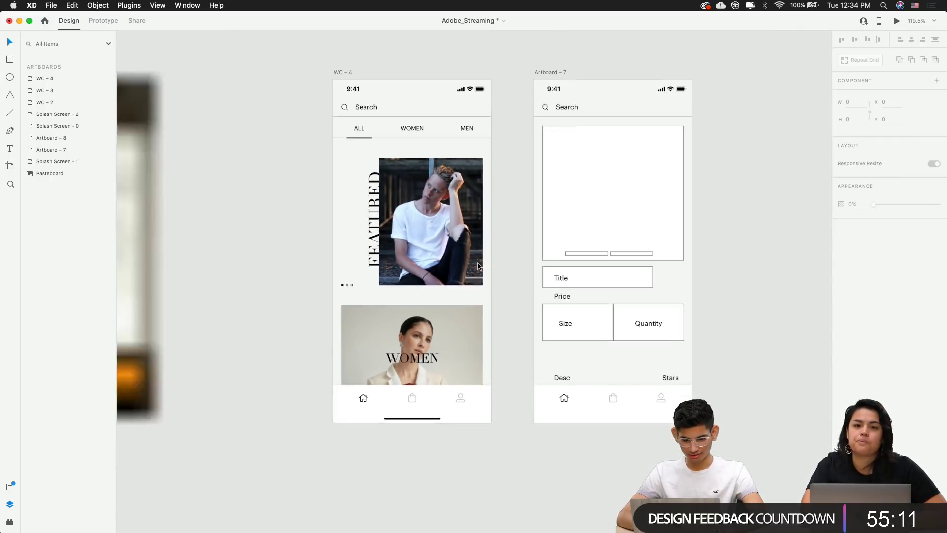
scroll(357, 259, left, 5)
scroll(356, 258, right, 8)
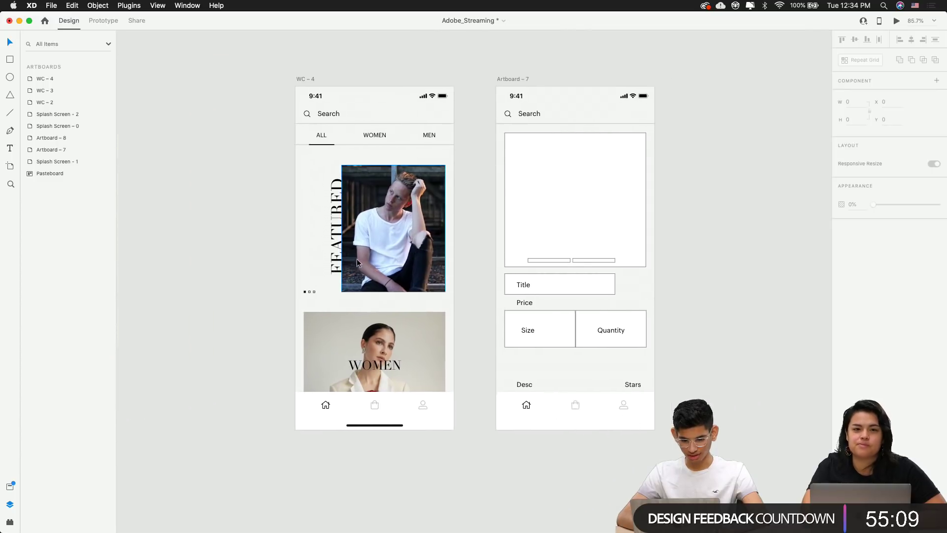
scroll(356, 258, up, 2)
scroll(357, 259, left, 1)
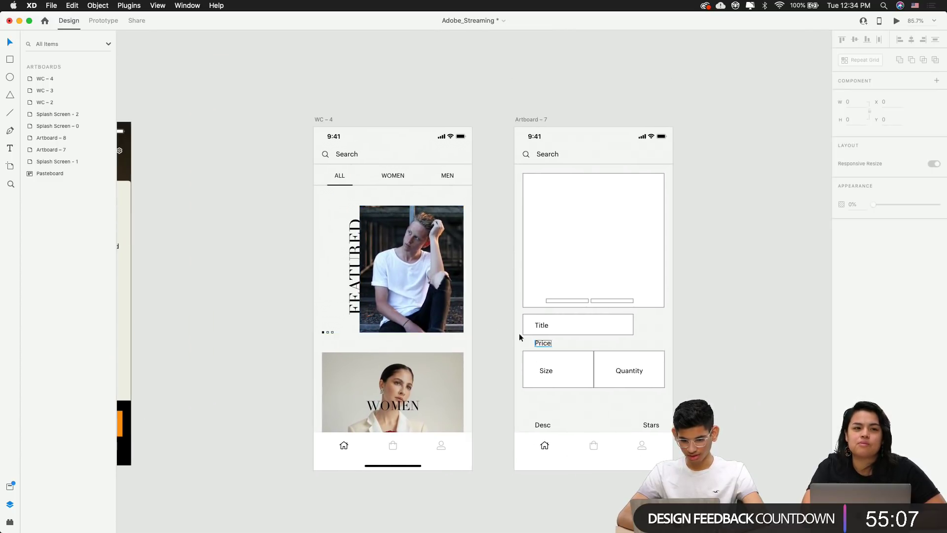
scroll(440, 294, left, 5)
scroll(440, 294, down, 1)
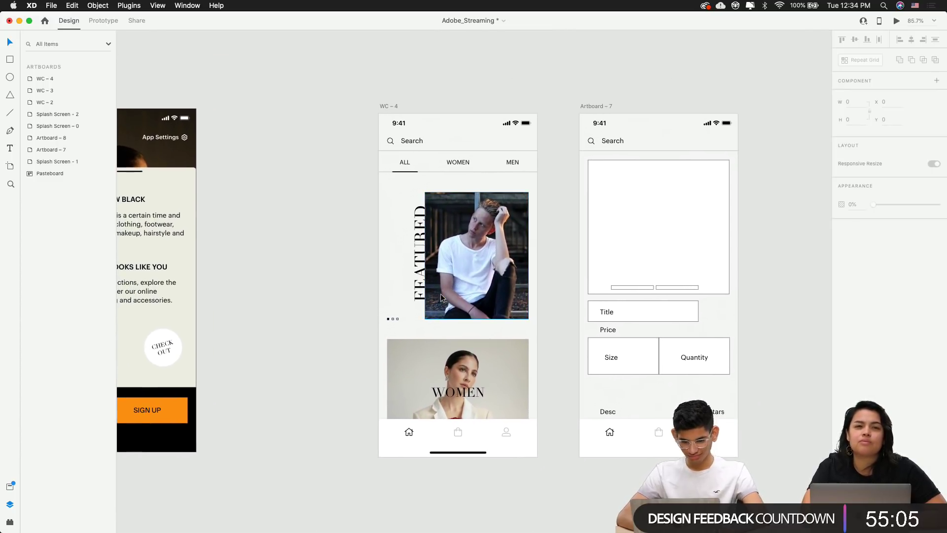
scroll(440, 294, left, 10)
scroll(440, 294, down, 1)
scroll(440, 294, right, 5)
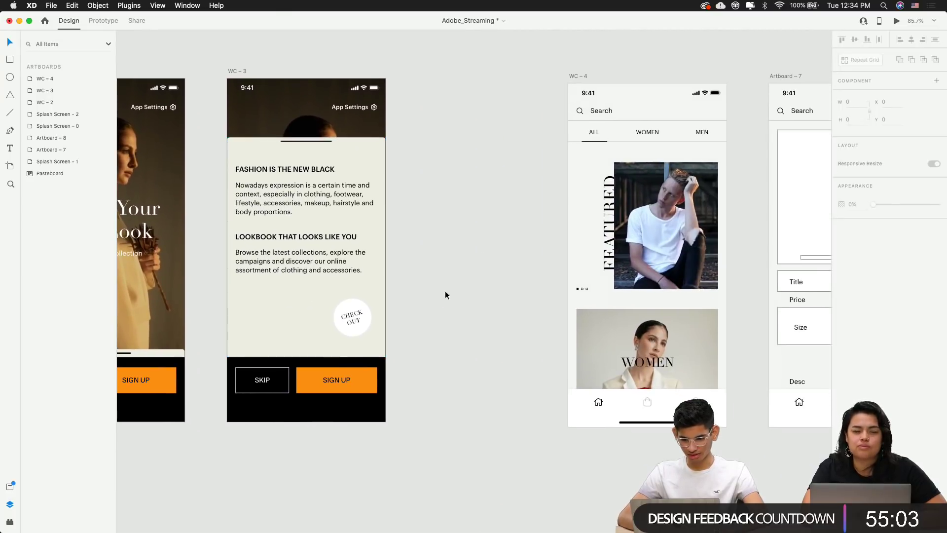
drag(581, 75, 434, 75)
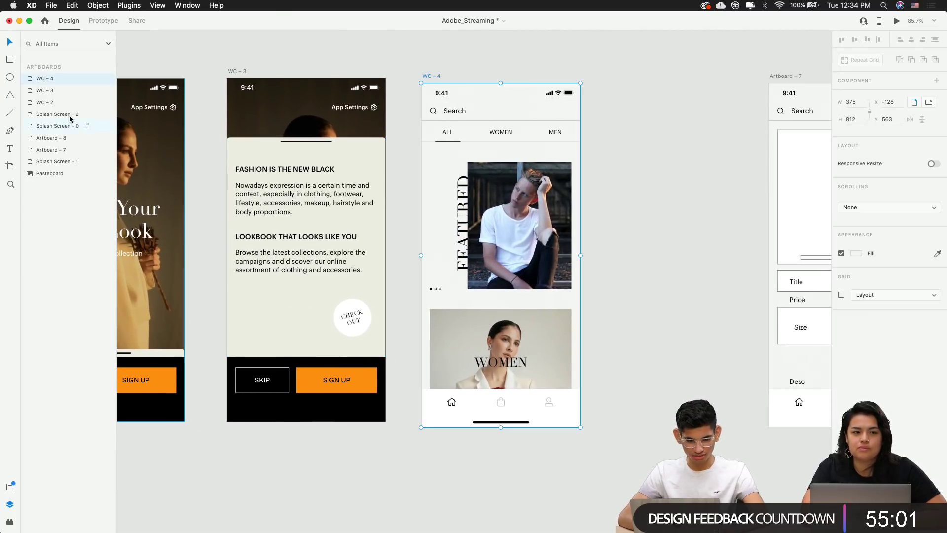
Rename the WC – 4 artboard to 'Home – 4'
double_click(41, 80)
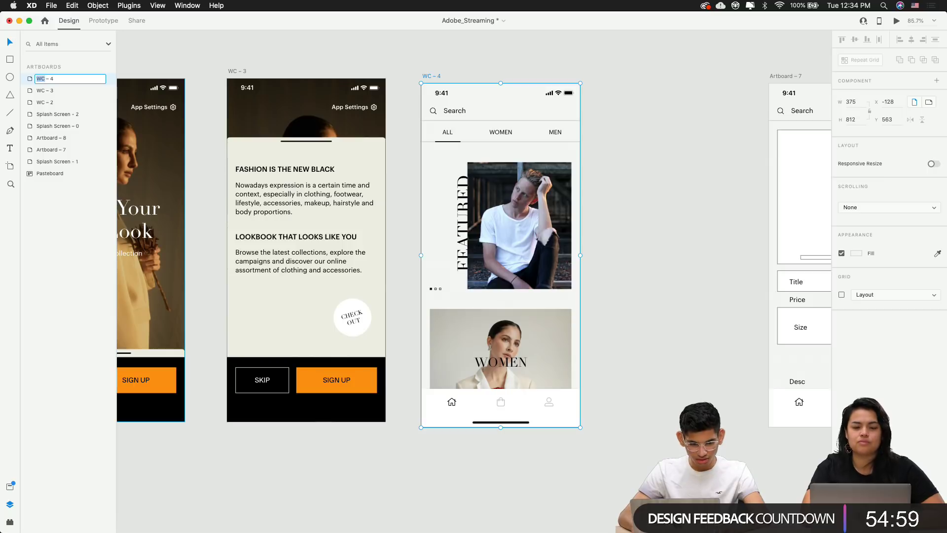
text(Home)
key(Return)
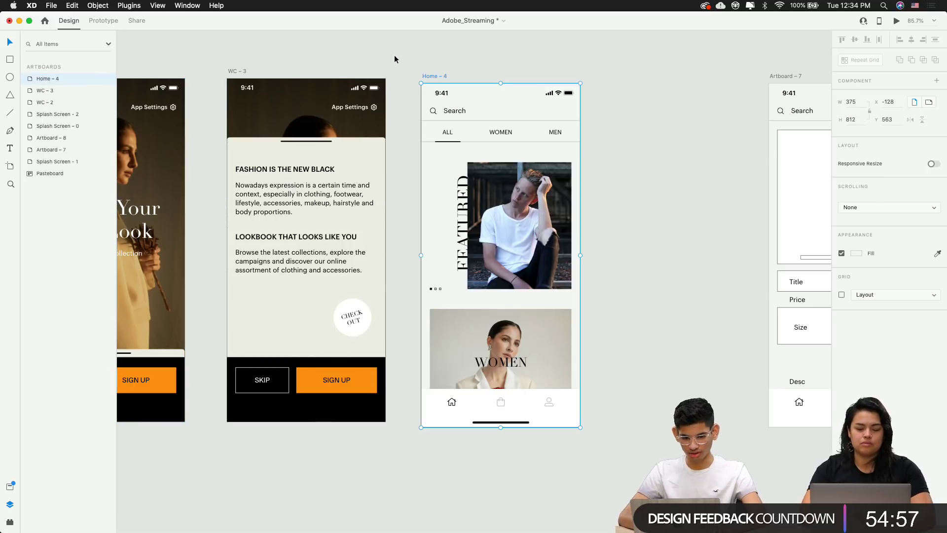
click(395, 54)
Nudge Home – 4 up and right, and move Artboard – 7 left beside it
click(433, 77)
drag(433, 78, 440, 71)
click(586, 67)
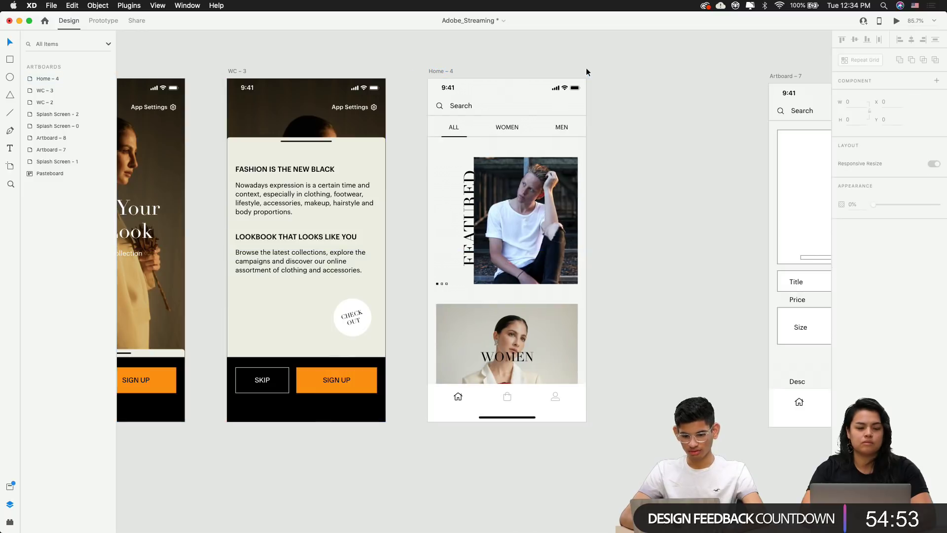
scroll(586, 67, down, 3)
scroll(589, 74, right, 3)
drag(590, 74, 497, 72)
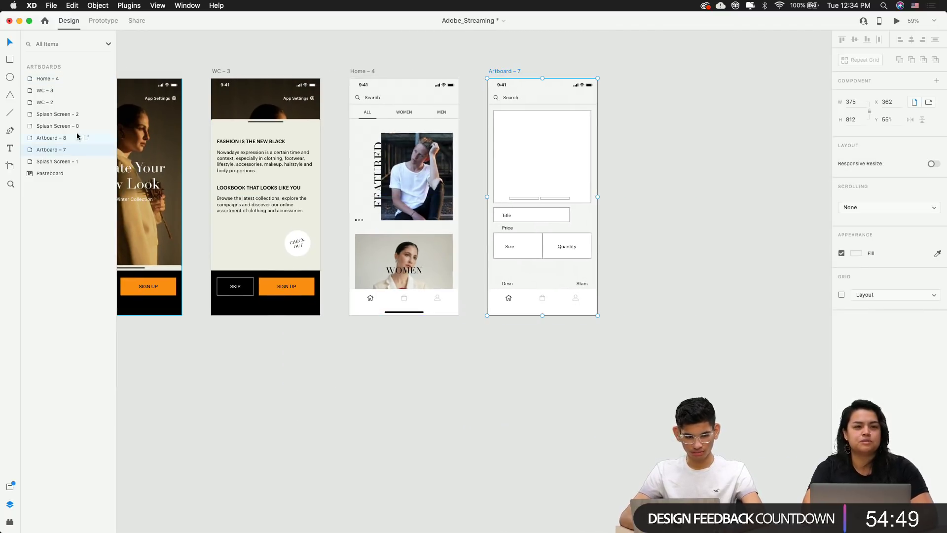
Replace 'Artboard' with 'Product Page' and change the 7 to 5, giving 'Product Page – 5'
double_click(43, 151)
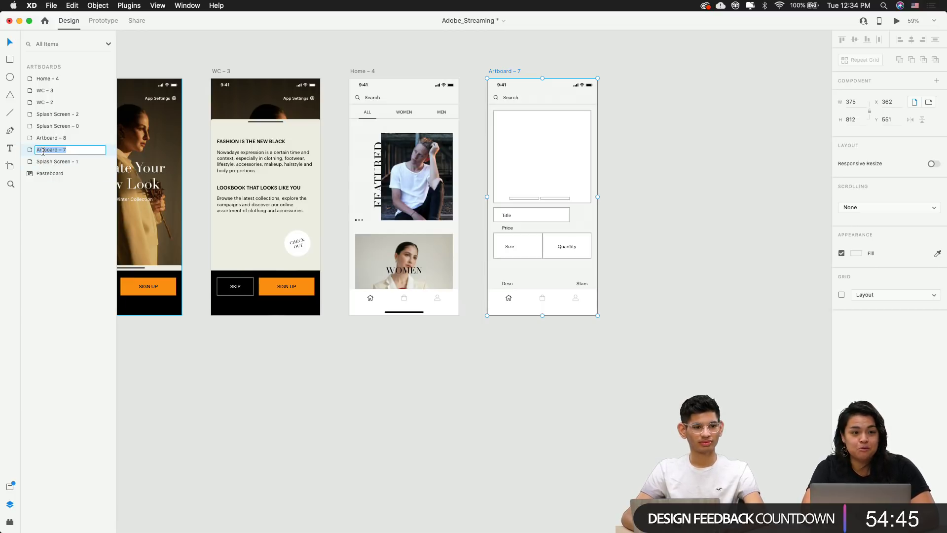
double_click(43, 151)
text(Produc)
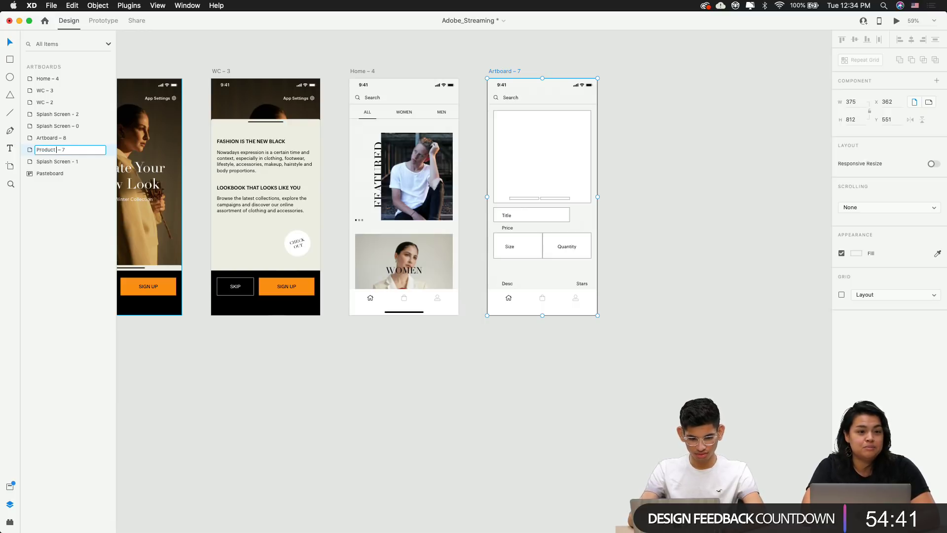
text(t Page)
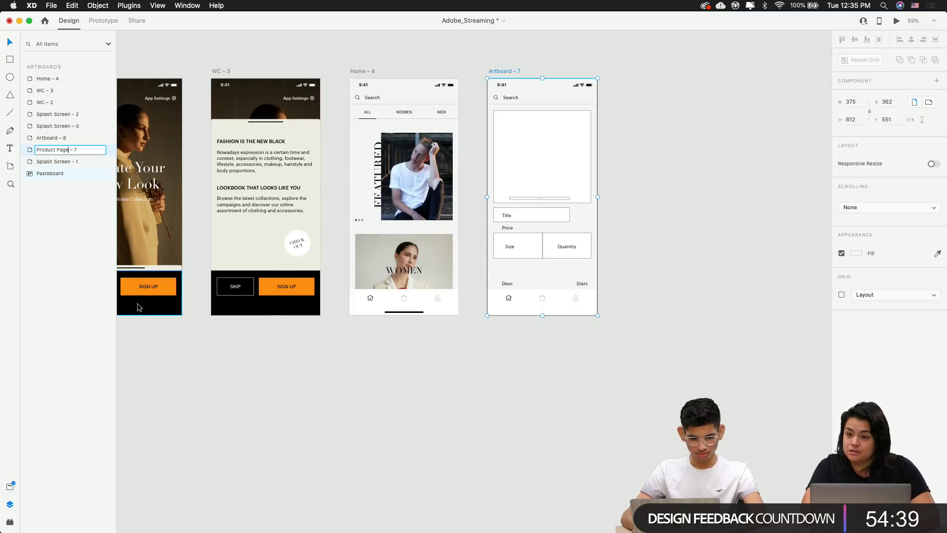
key(Return)
click(514, 353)
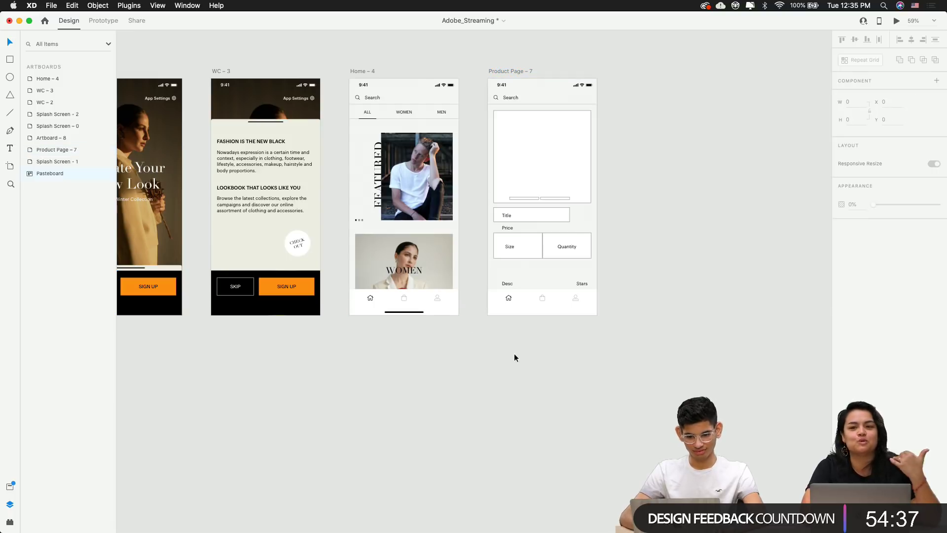
click(510, 71)
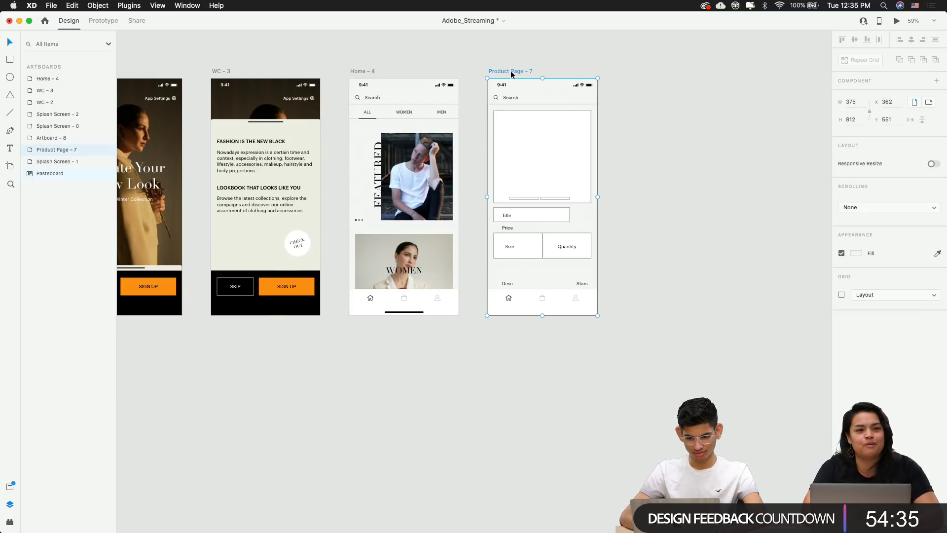
double_click(75, 149)
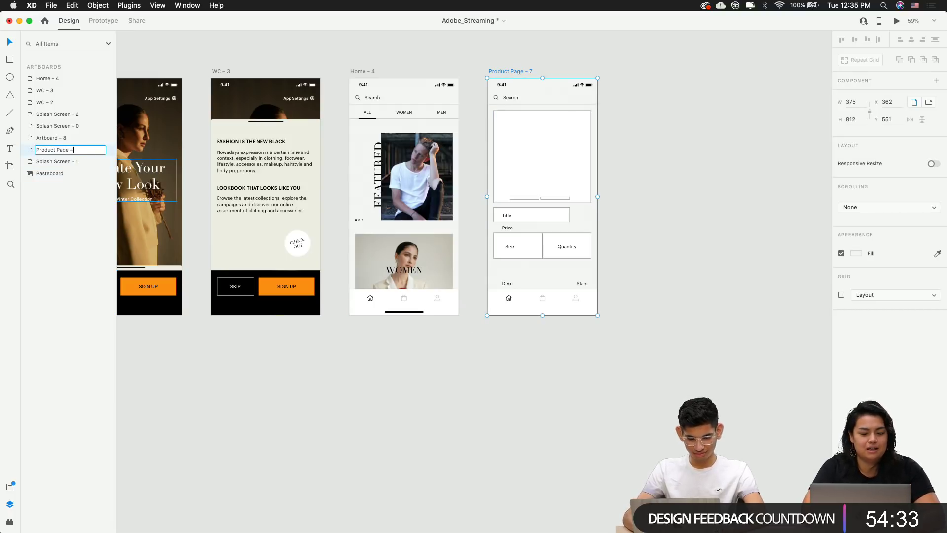
text(5)
key(Return)
click(443, 299)
click(484, 368)
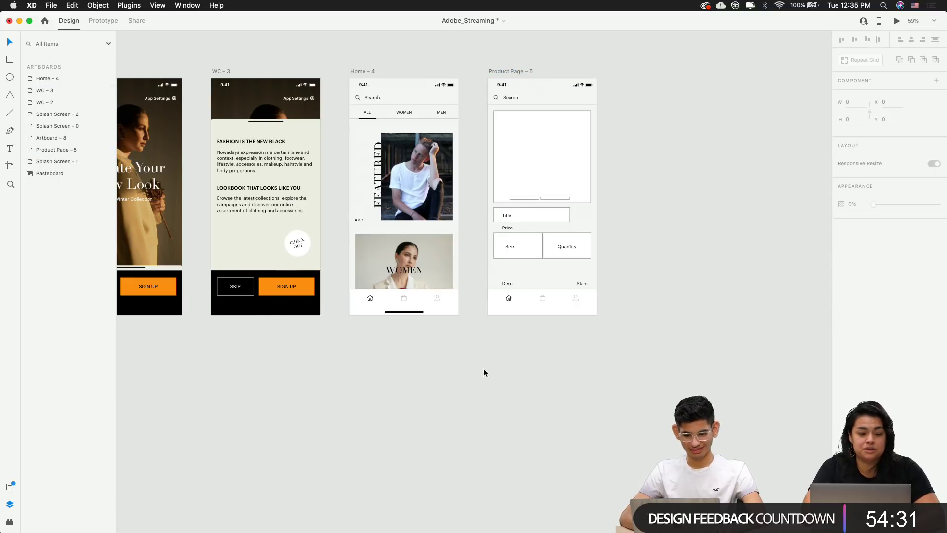
scroll(486, 365, down, 3)
drag(485, 365, 662, 368)
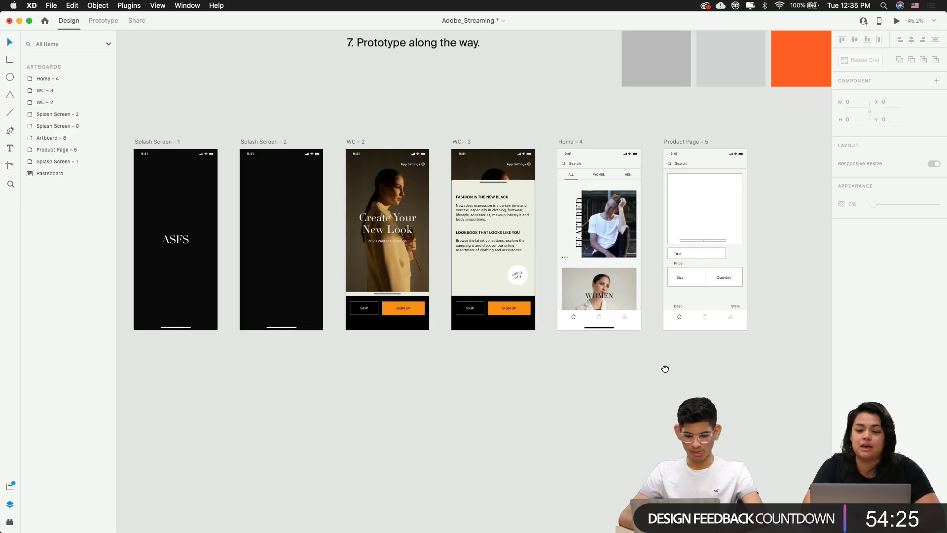
drag(662, 368, 482, 372)
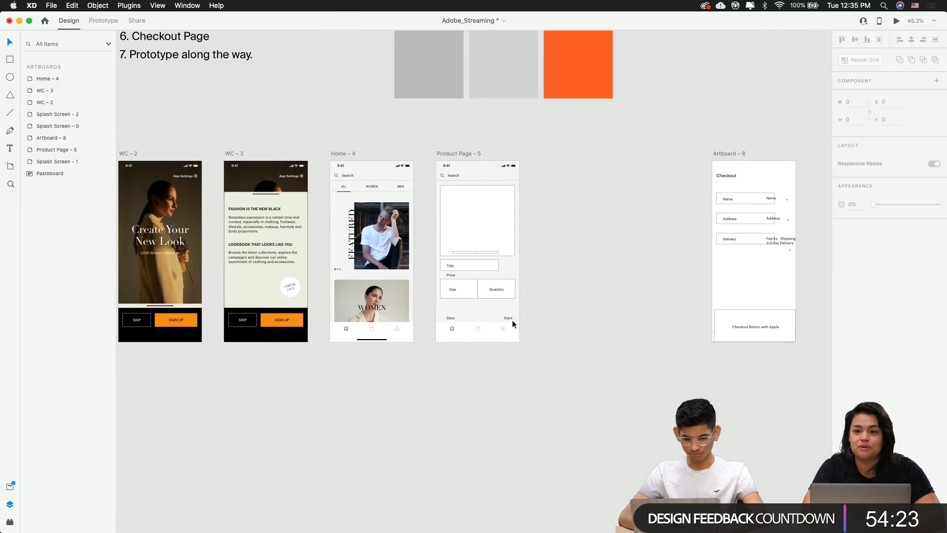
scroll(455, 228, up, 5)
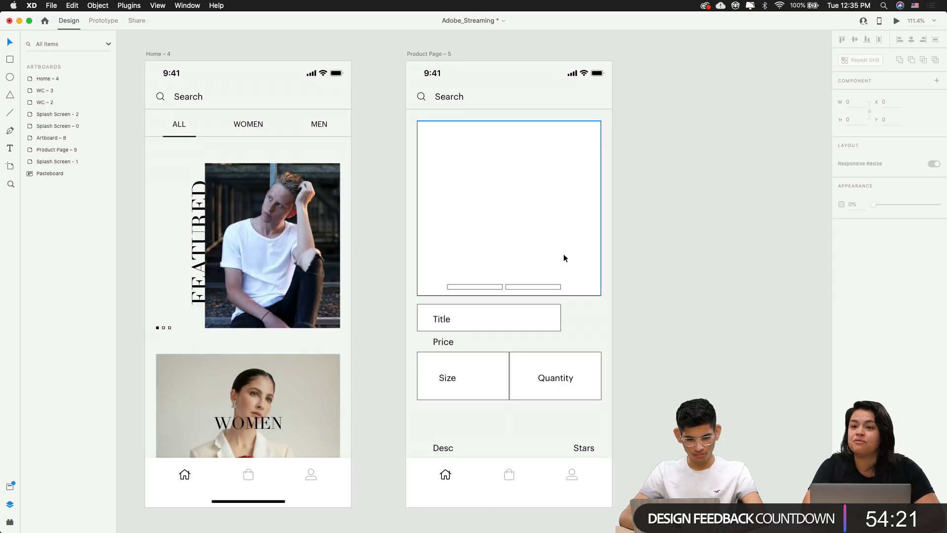
scroll(556, 253, down, 3)
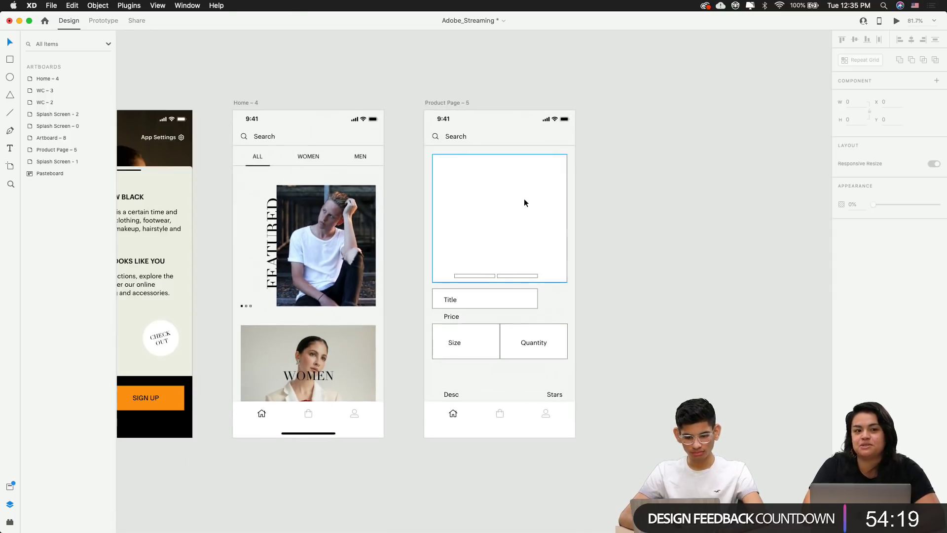
scroll(524, 202, up, 3)
double_click(223, 270)
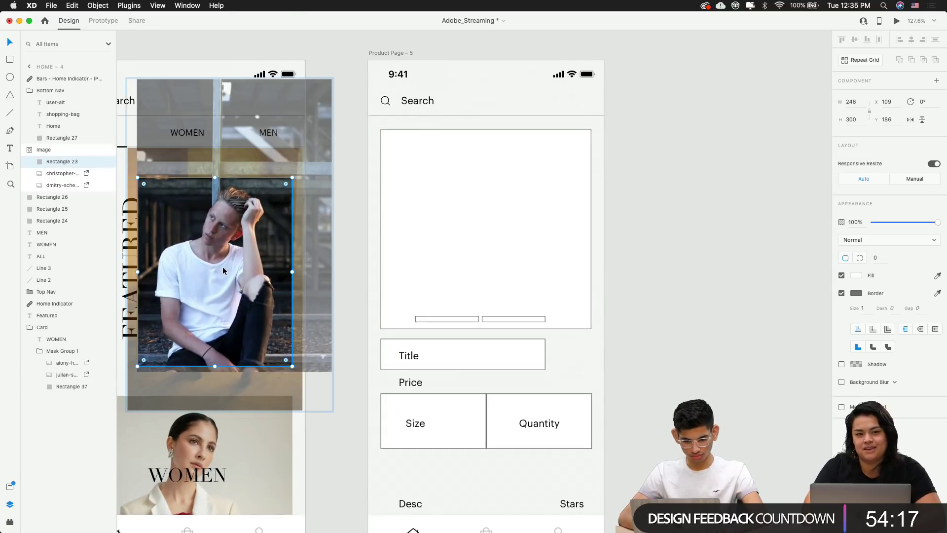
click(687, 240)
scroll(686, 239, down, 3)
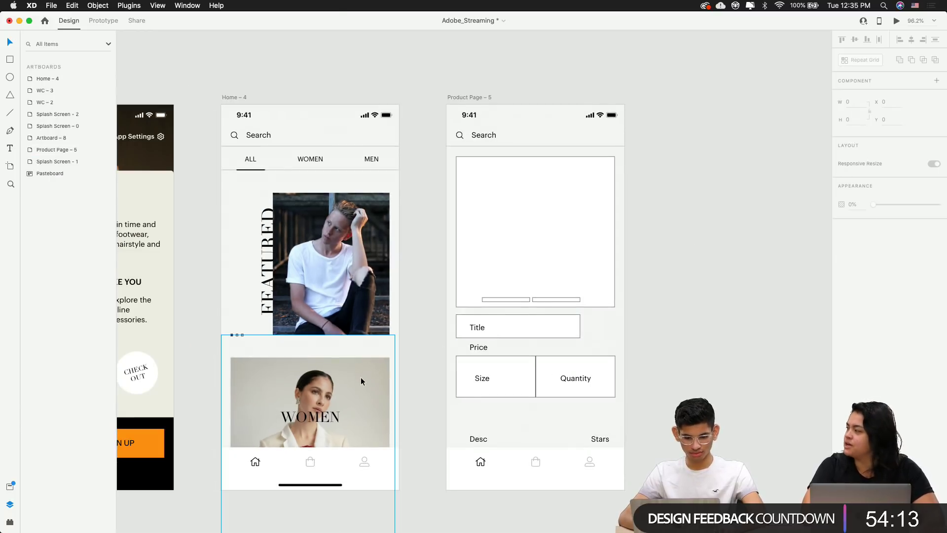
double_click(347, 389)
click(427, 368)
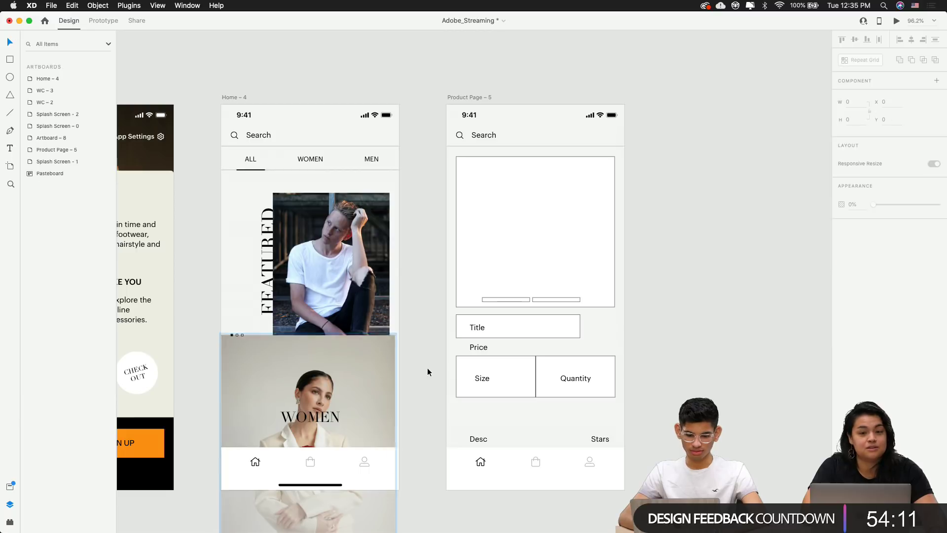
double_click(380, 268)
click(645, 232)
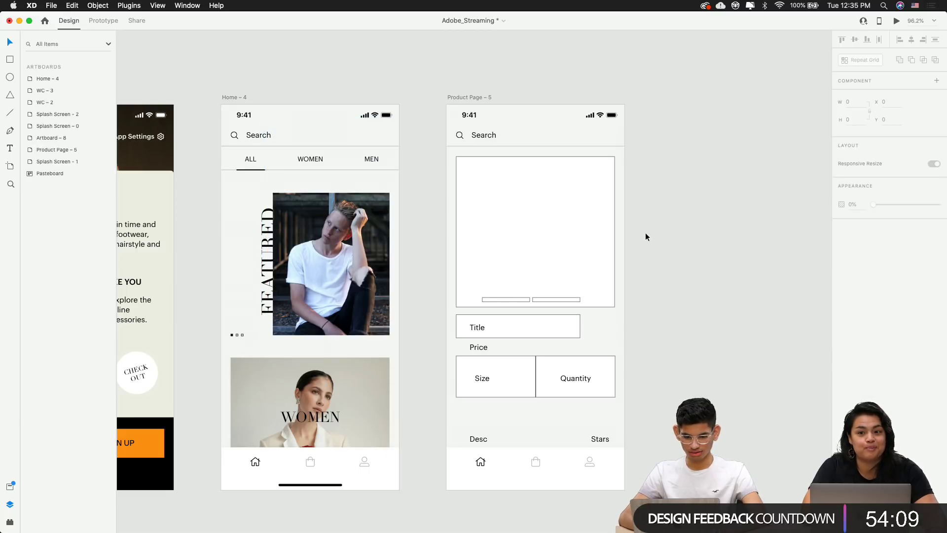
scroll(582, 185, up, 2)
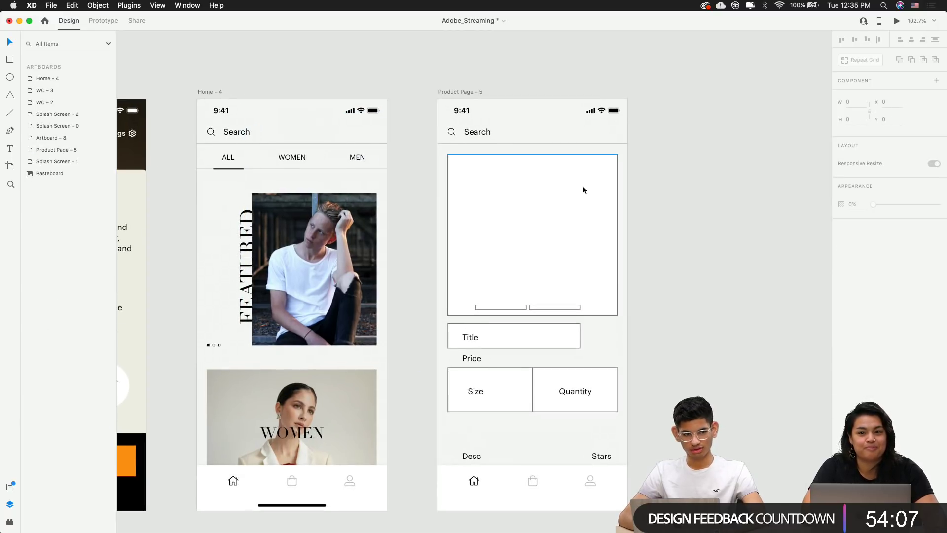
Remove a stray rectangle pasted onto Product Page – 5, keeping the image placeholder
click(582, 186)
key(super+v)
click(697, 230)
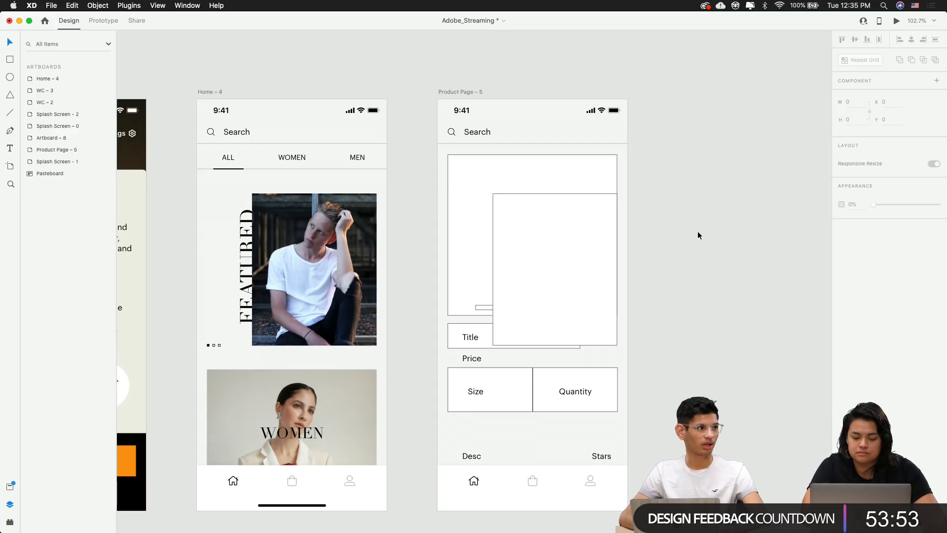
click(554, 242)
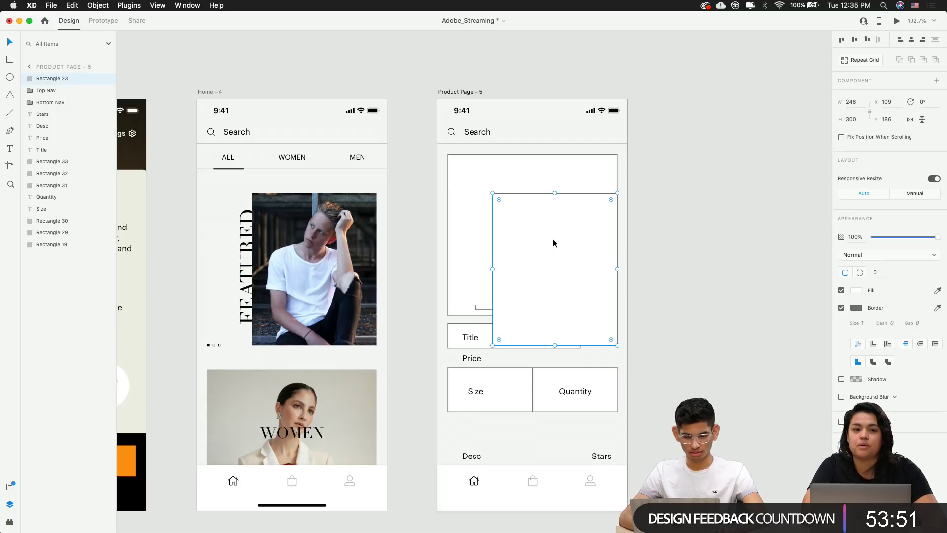
drag(554, 242, 783, 192)
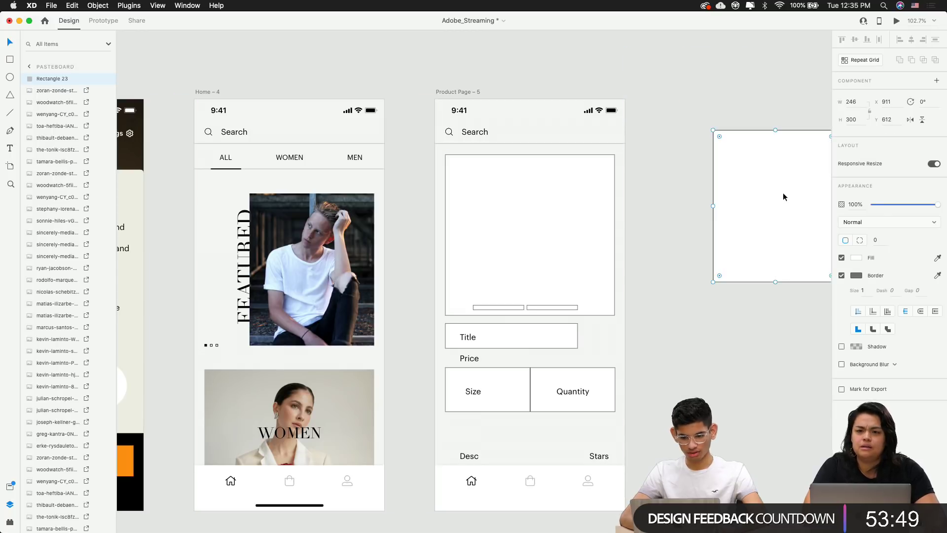
key(Delete)
click(496, 239)
key(Delete)
key(super+z)
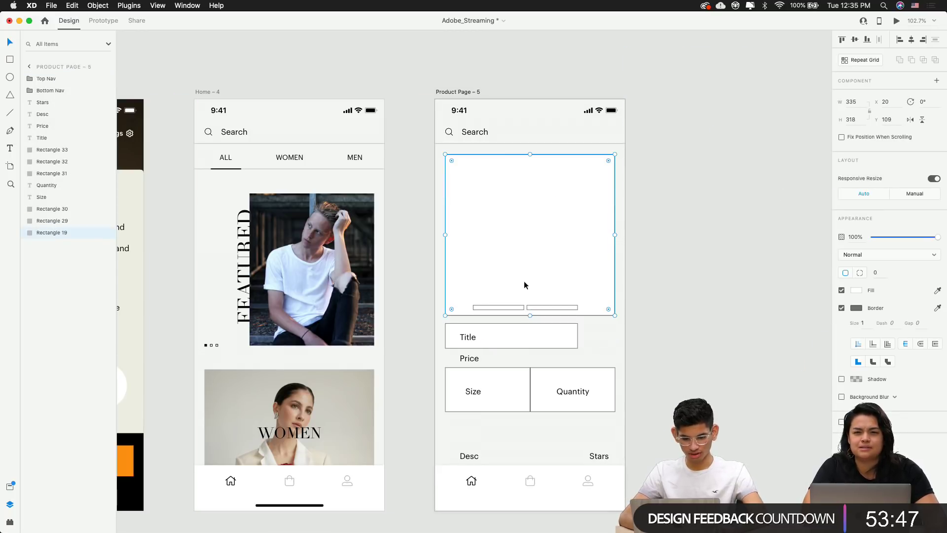
scroll(524, 280, down, 5)
Paste Home – 4's featured man photo onto Product Page – 5 over the image placeholder
click(427, 272)
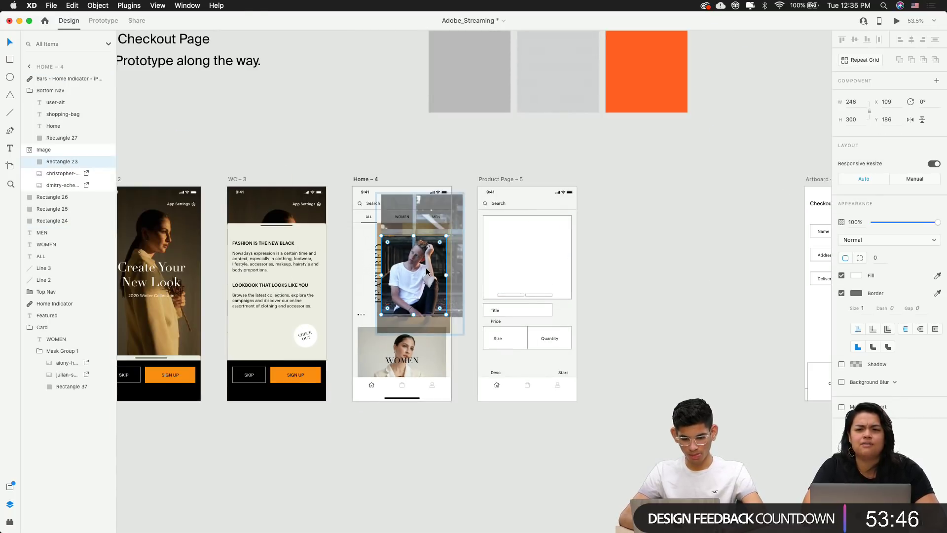
click(58, 173)
click(571, 243)
click(641, 253)
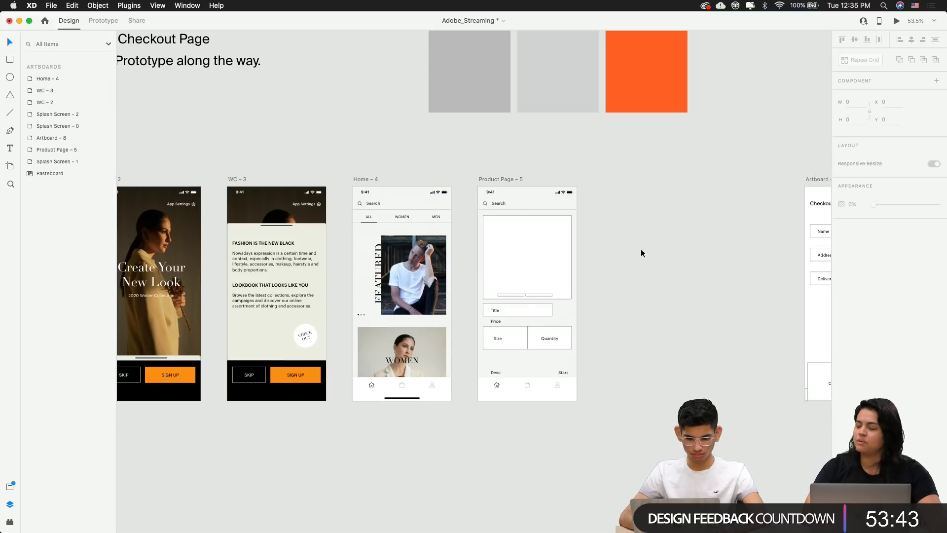
scroll(592, 248, up, 5)
click(520, 268)
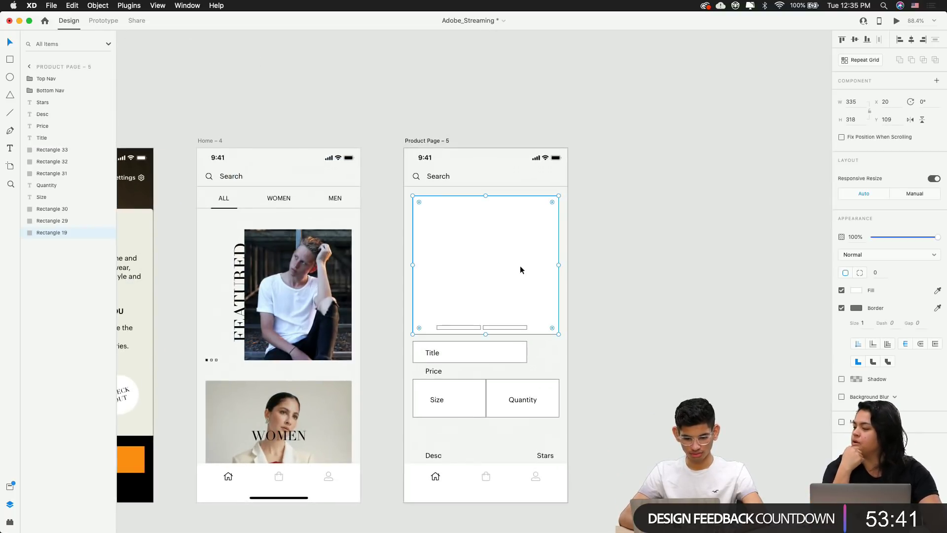
key(super+v)
drag(512, 270, 469, 307)
click(578, 250)
Mask the photo with the placeholder box, creating Mask Group 2
click(469, 263)
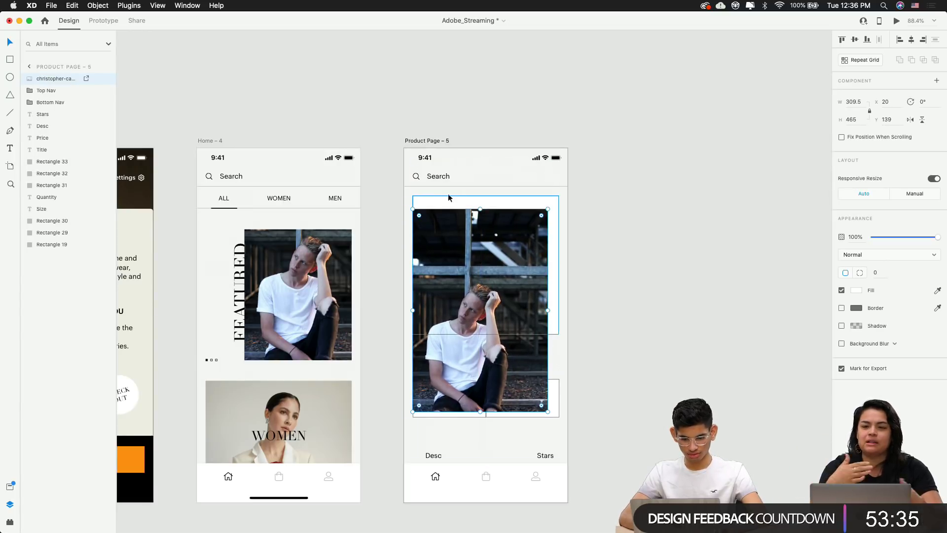
shift+click(448, 200)
click(335, 160)
click(98, 5)
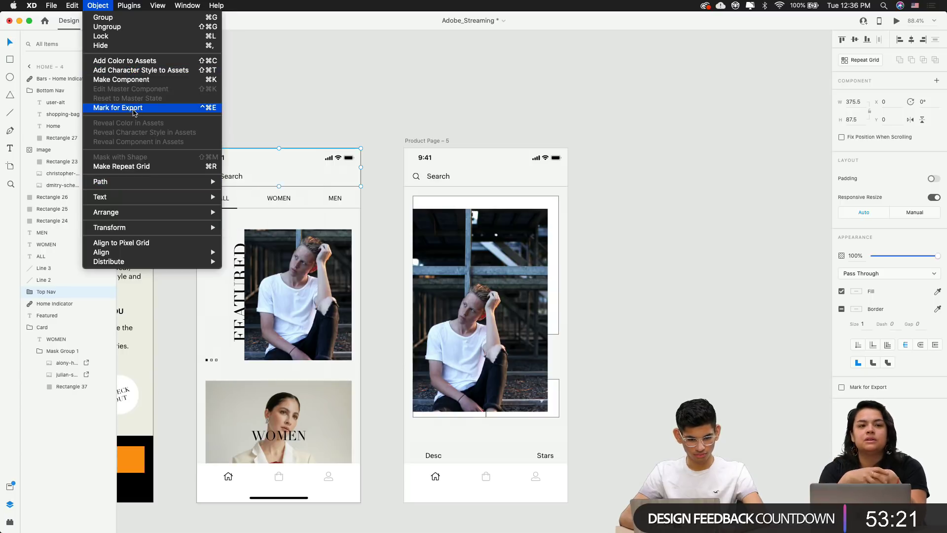
click(499, 211)
click(500, 204)
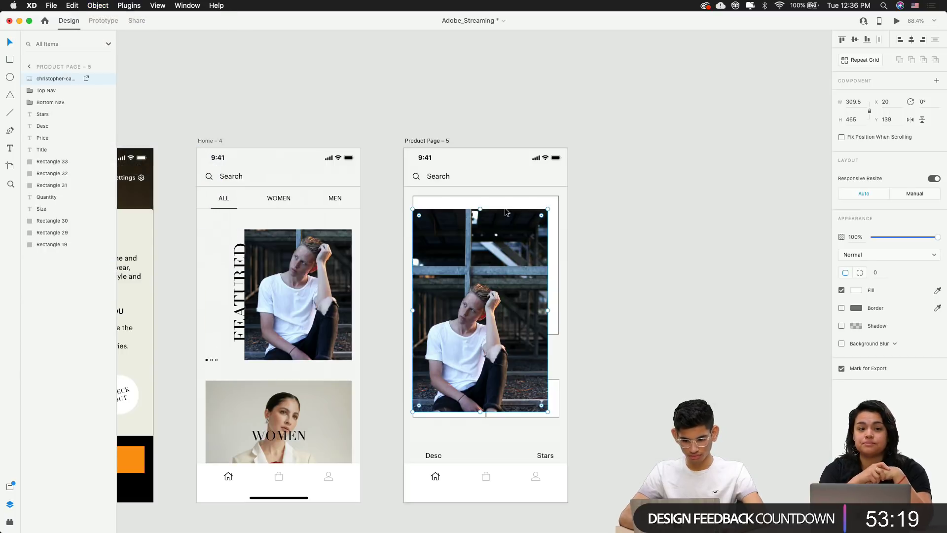
click(127, 4)
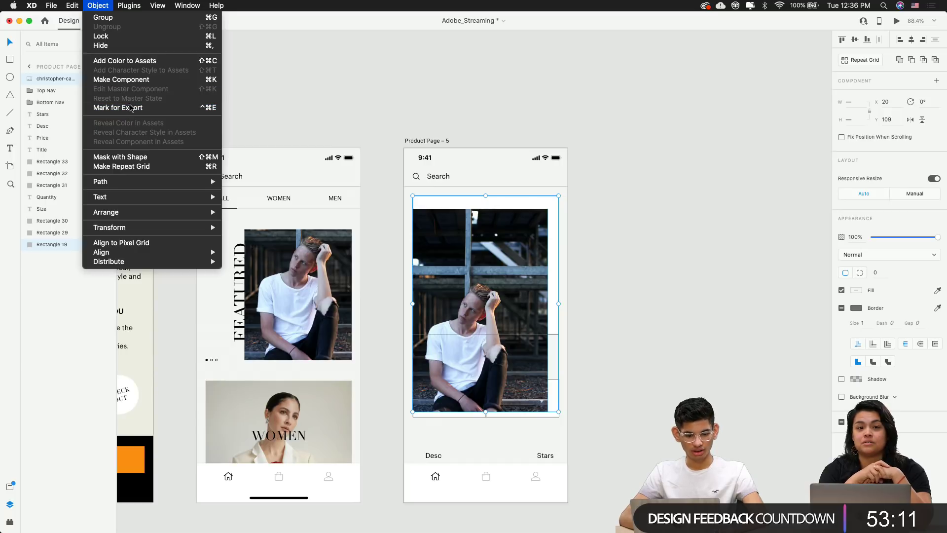
click(123, 157)
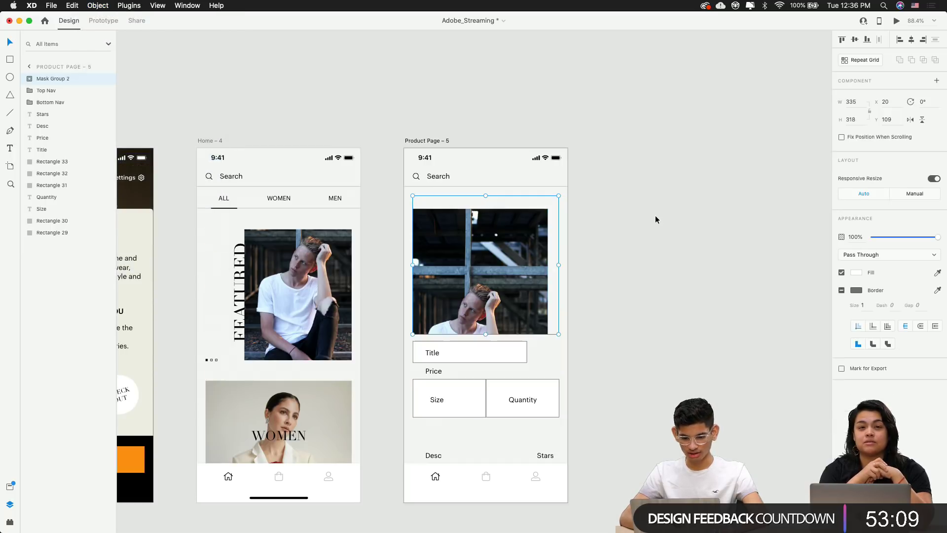
Shift the photo up and enlarge it inside the mask, undoing the last change
double_click(513, 265)
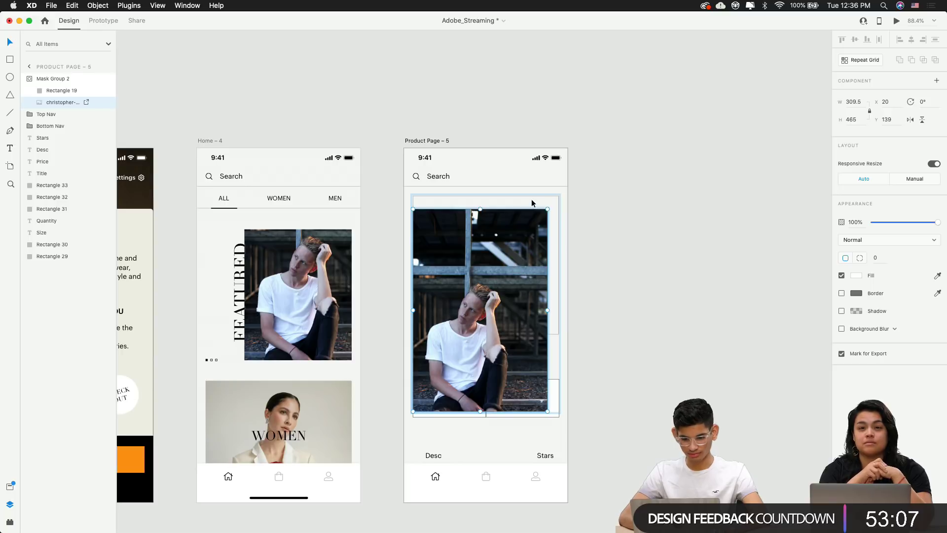
drag(485, 242, 480, 186)
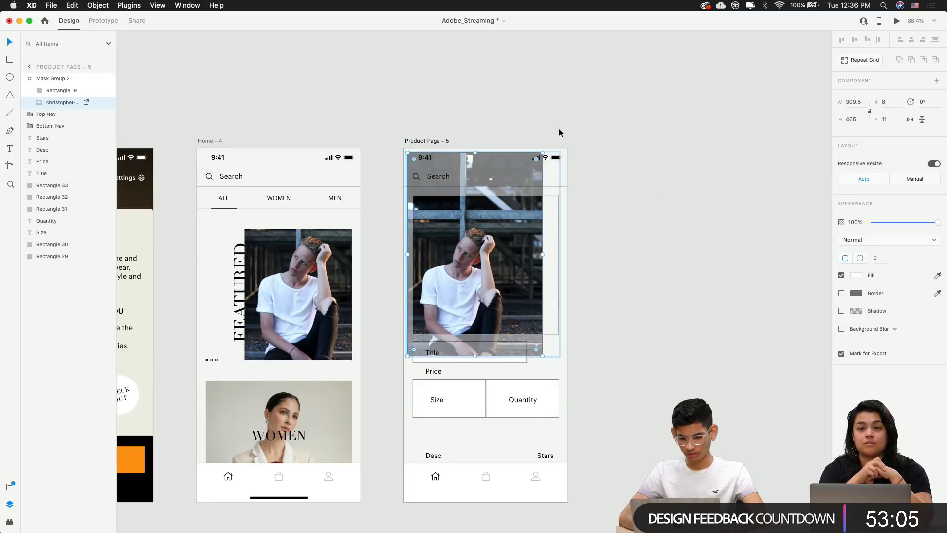
drag(542, 153, 612, 84)
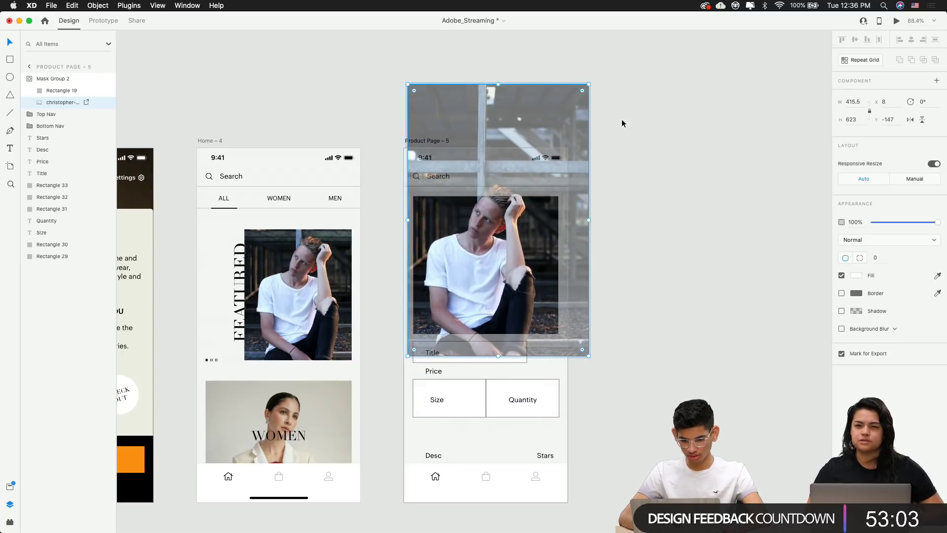
click(622, 123)
double_click(477, 243)
click(673, 244)
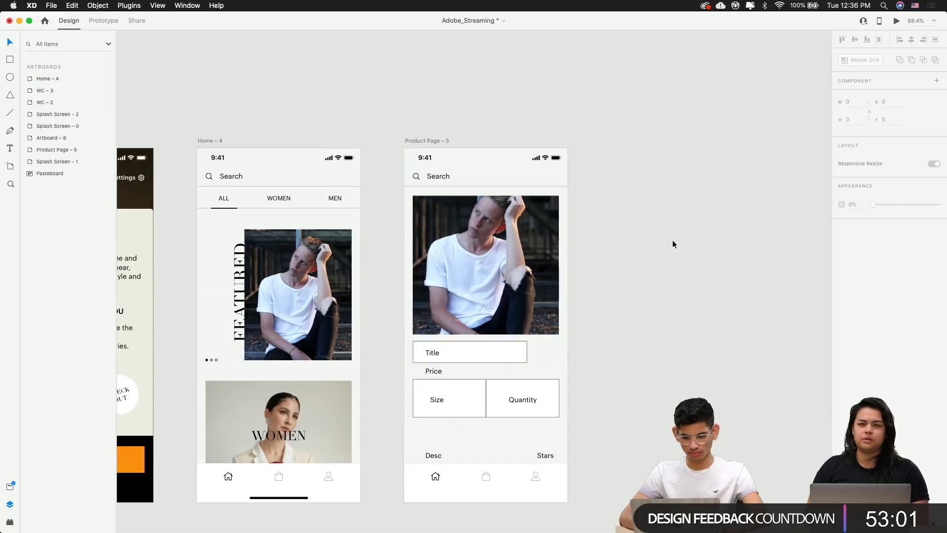
double_click(472, 253)
key(super+z)
key(super+z)
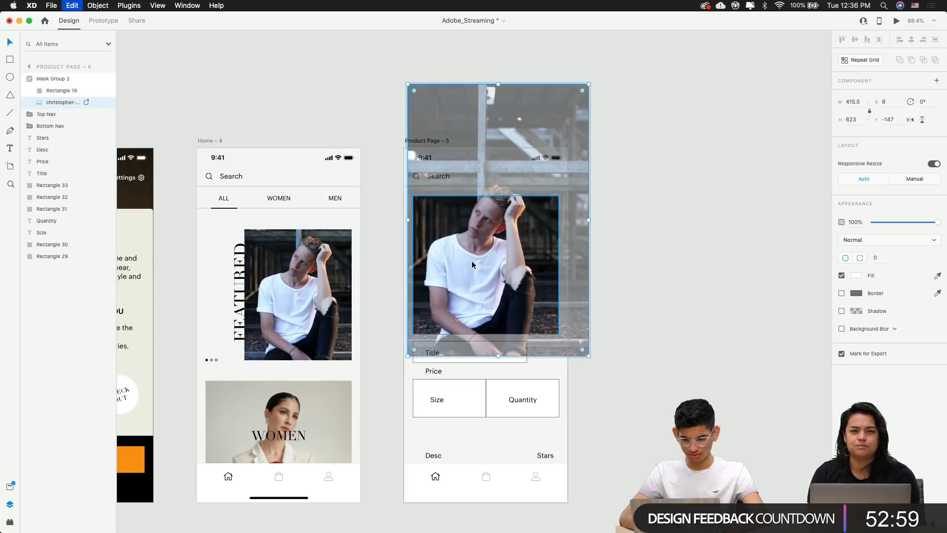
click(649, 244)
Nudge the masked photo down twice and right once with Shift+arrow keys
double_click(510, 262)
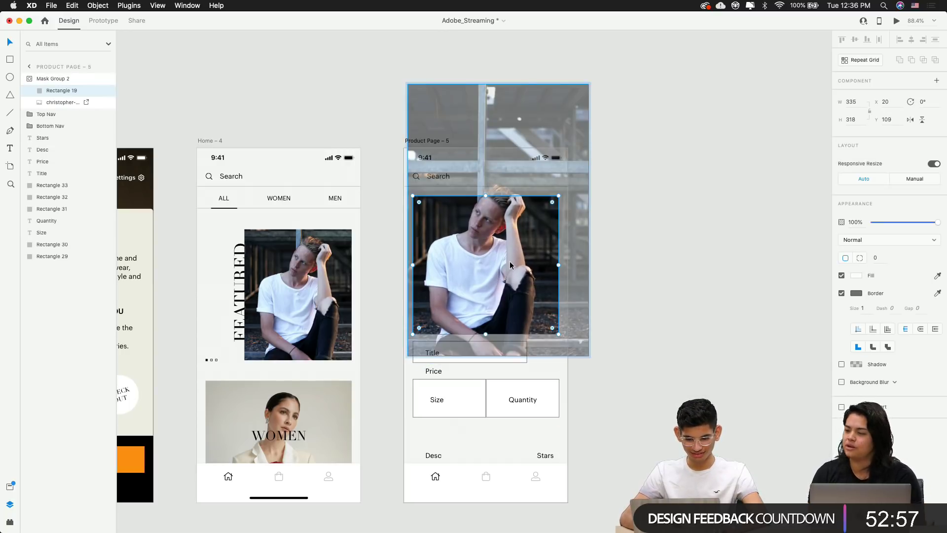
click(53, 102)
key(shift+Down)
key(shift+Down)
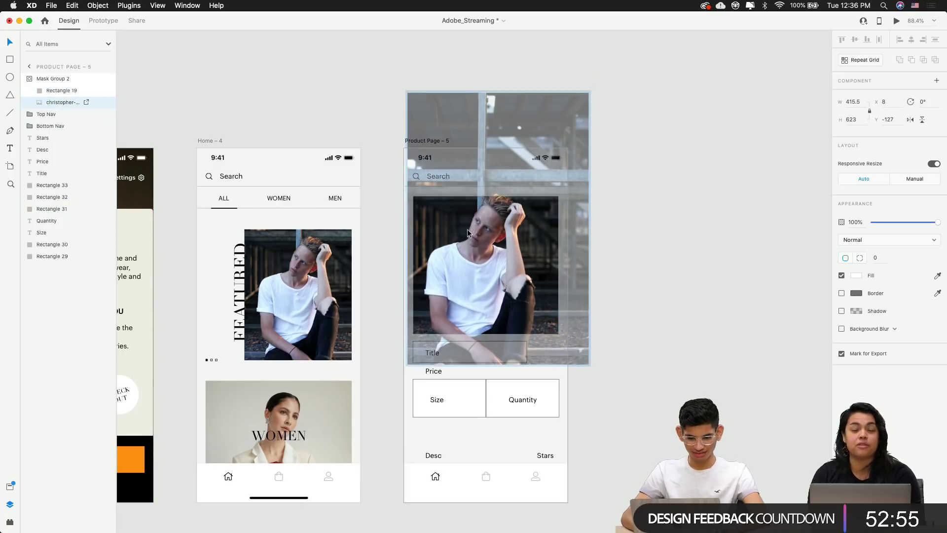
key(shift+Down)
key(shift+Down)
key(shift+Down)
key(shift+Down)
key(shift+Right)
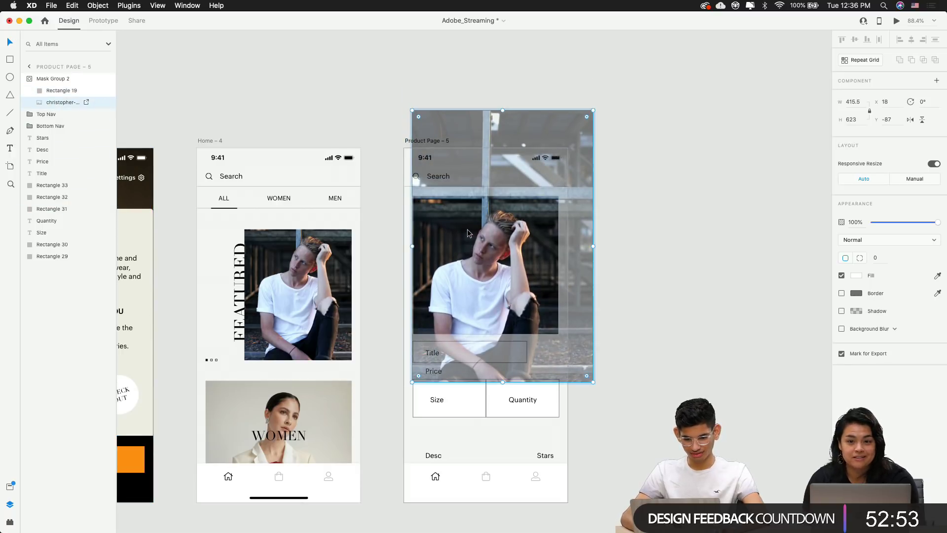
click(647, 266)
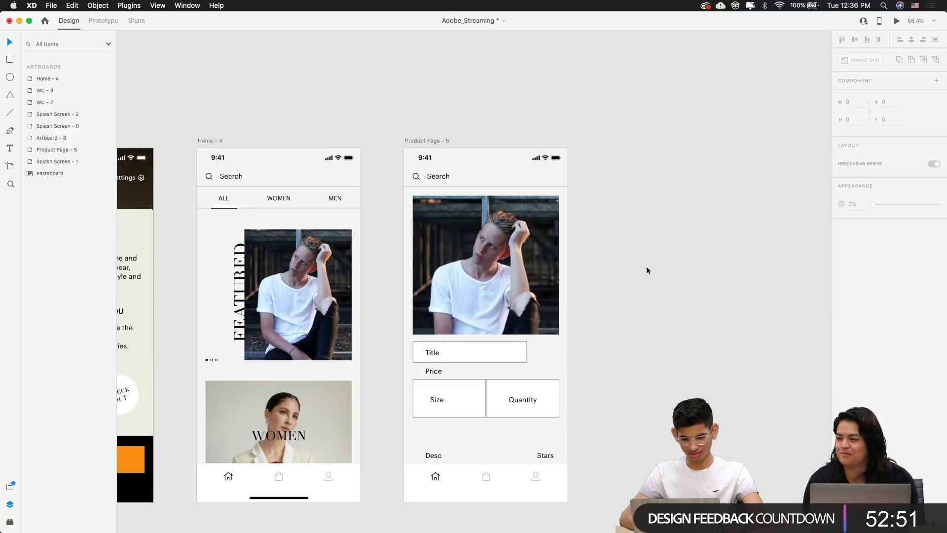
Shrink the photo slightly and move it up 20 units within the mask
double_click(516, 271)
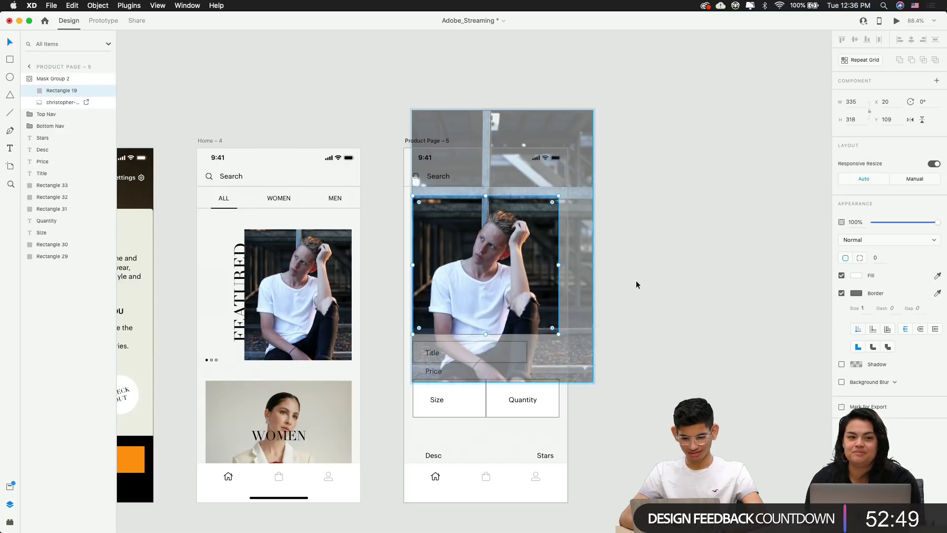
click(706, 291)
scroll(521, 306, up, 3)
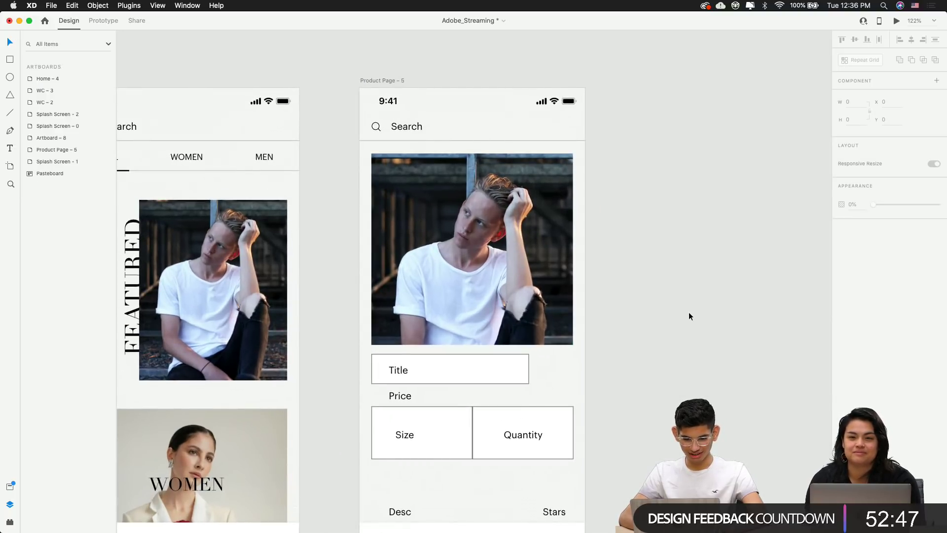
double_click(455, 274)
scroll(659, 211, down, 4)
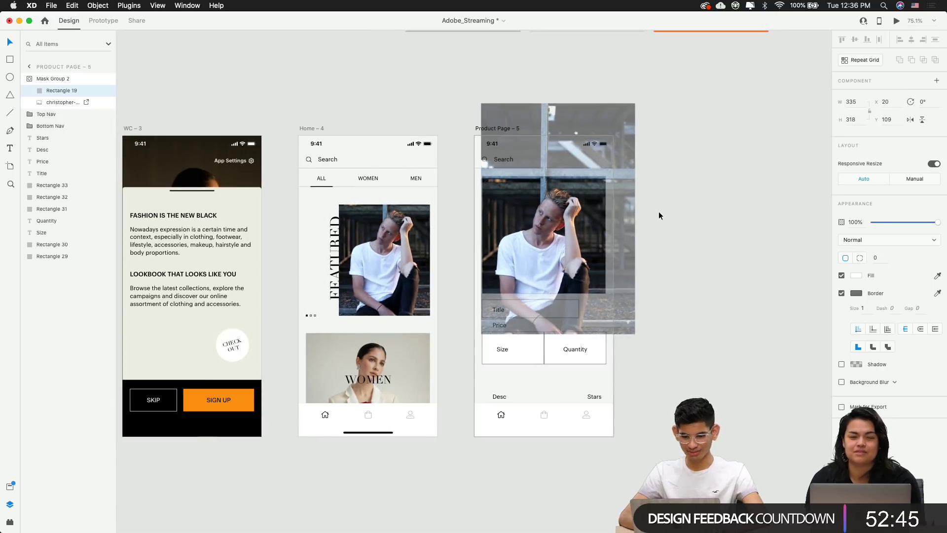
click(726, 156)
double_click(566, 214)
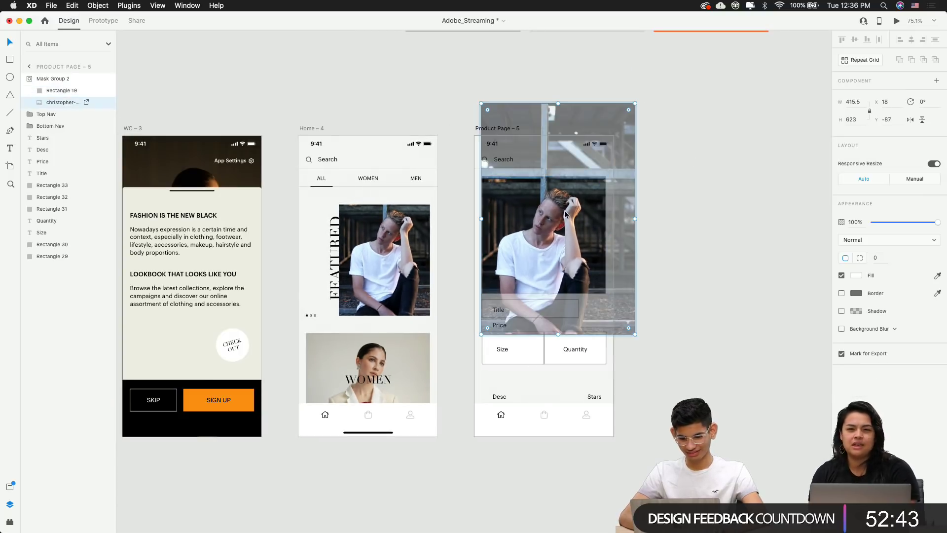
drag(635, 104, 639, 103)
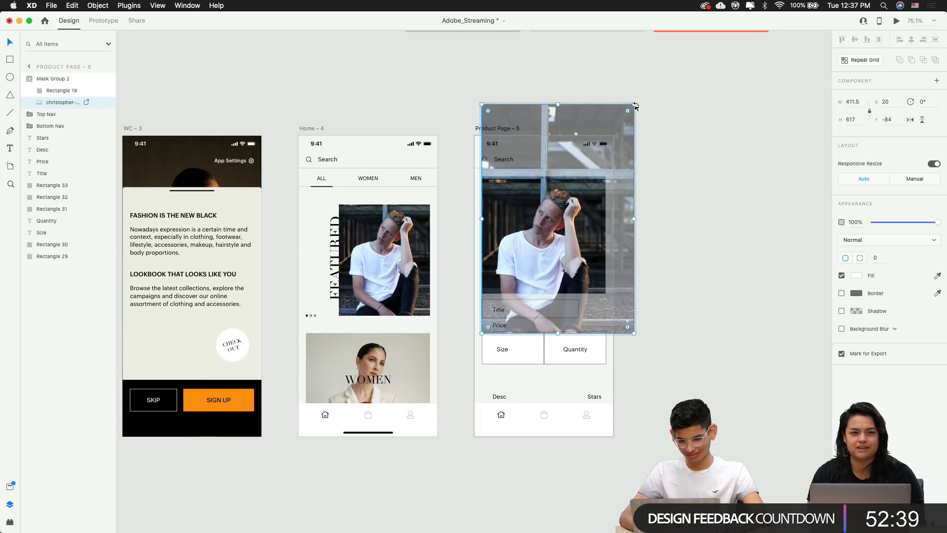
key(shift+Up)
key(shift+Up)
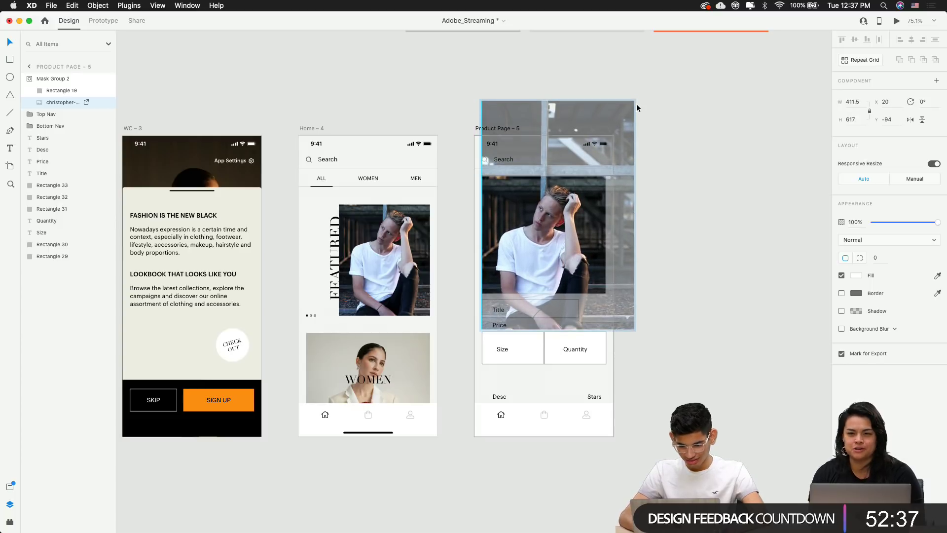
click(683, 207)
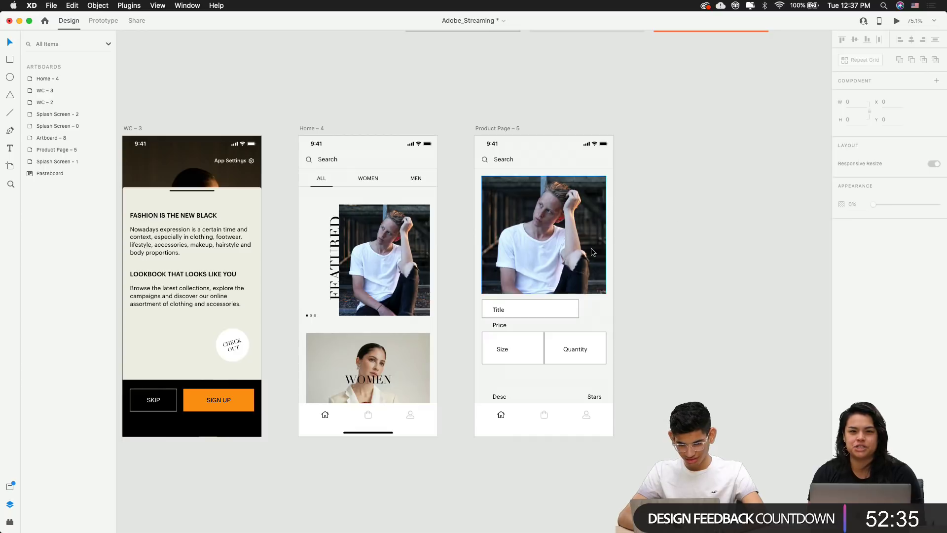
scroll(590, 248, up, 5)
scroll(603, 283, down, 5)
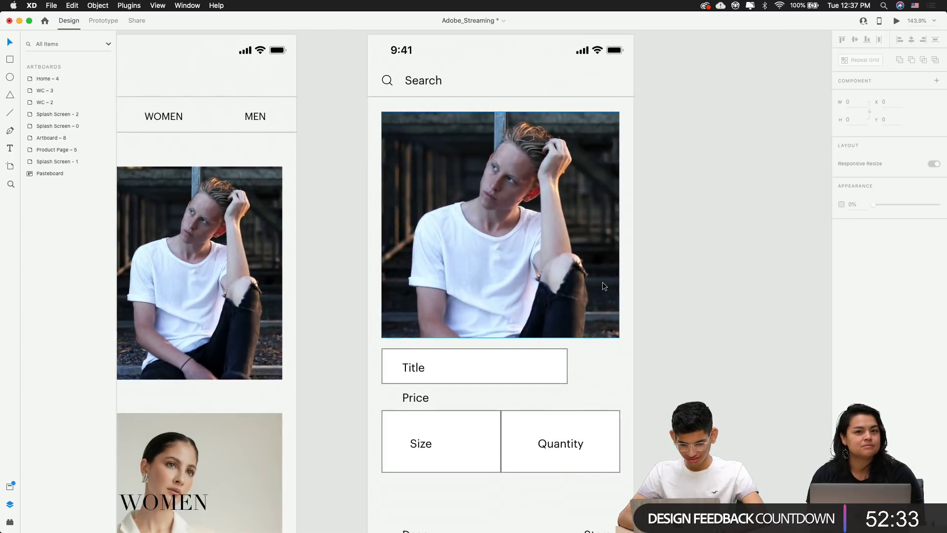
scroll(646, 354, down, 1)
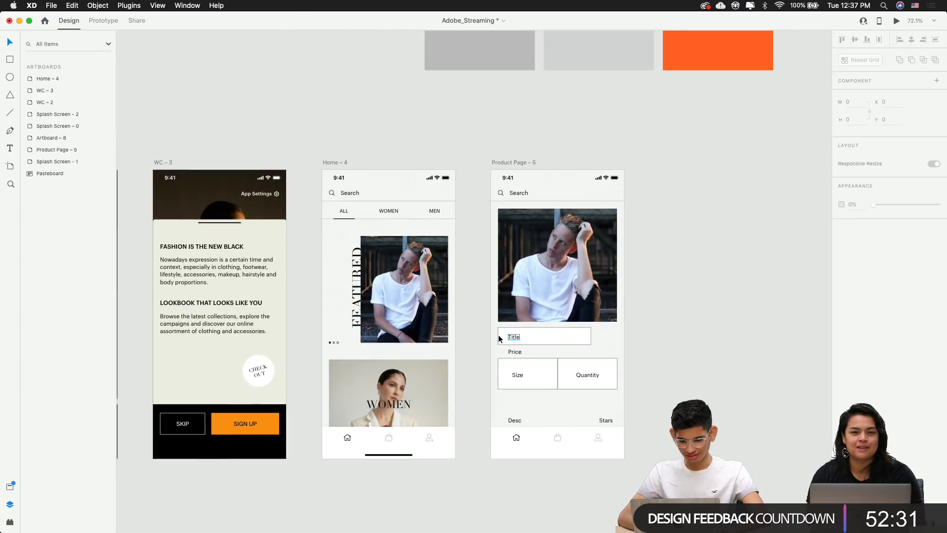
Delete the box around the title and move the title left under the photo's edge
click(498, 334)
scroll(498, 334, up, 5)
click(489, 316)
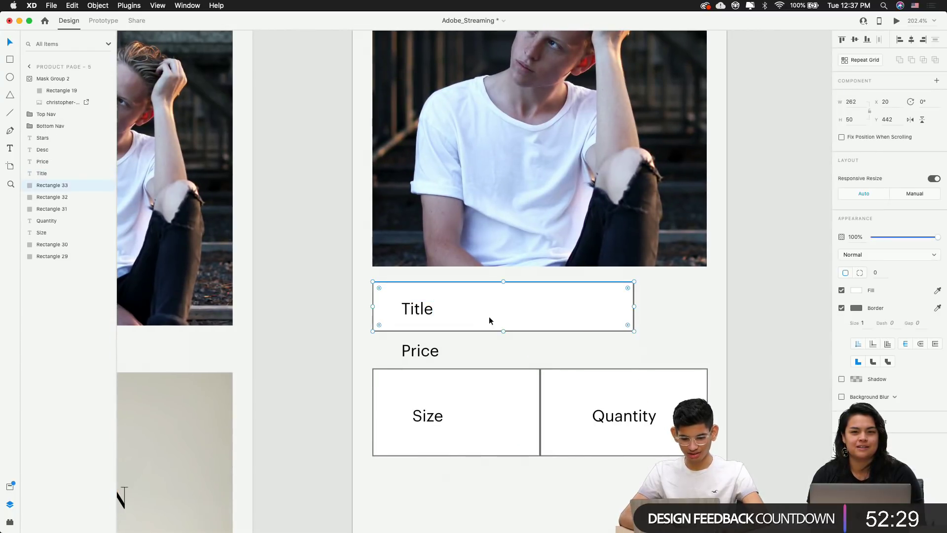
key(Delete)
click(416, 314)
drag(415, 314, 387, 304)
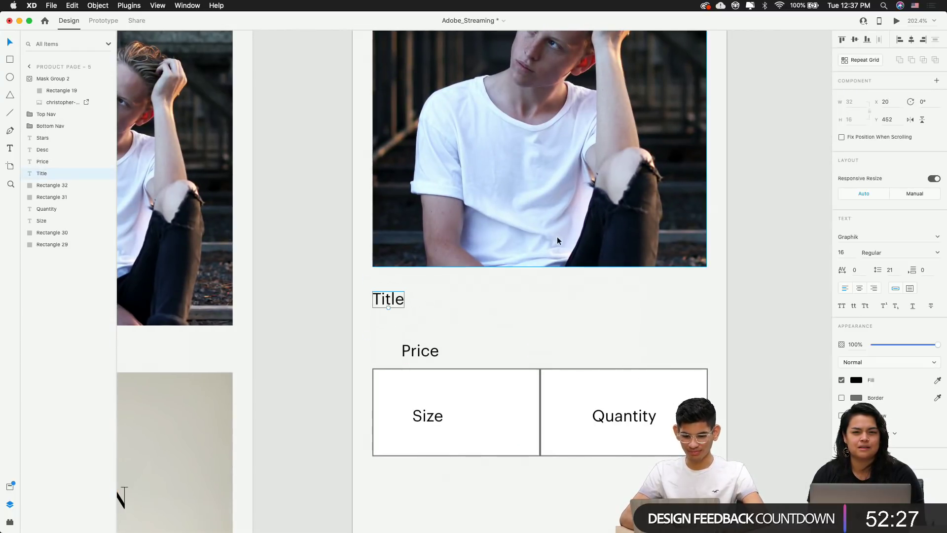
Set the title font to Didot
click(863, 237)
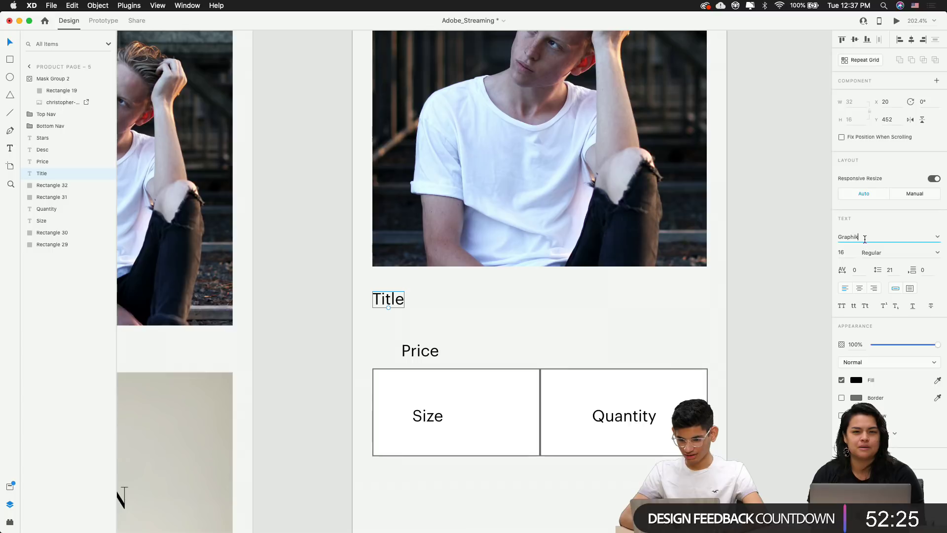
key(super+a)
text(D)
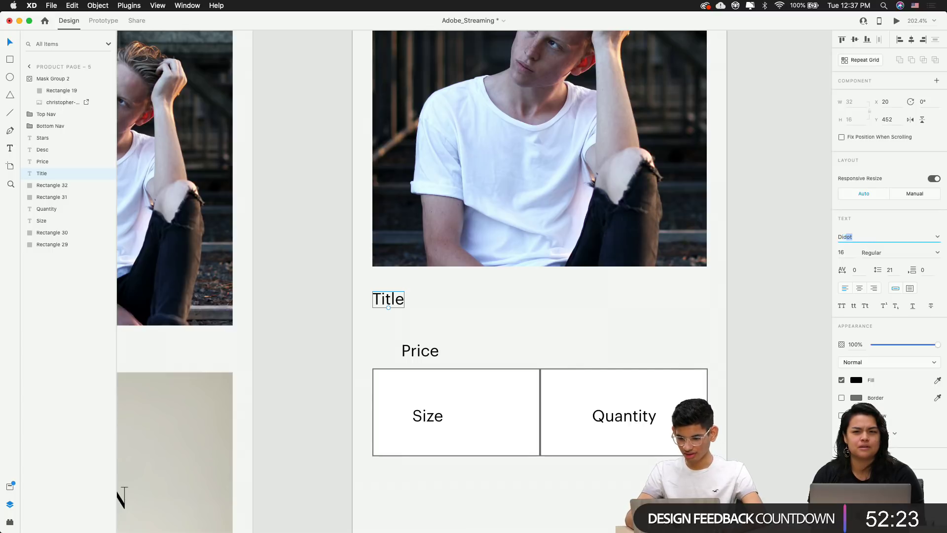
key(Return)
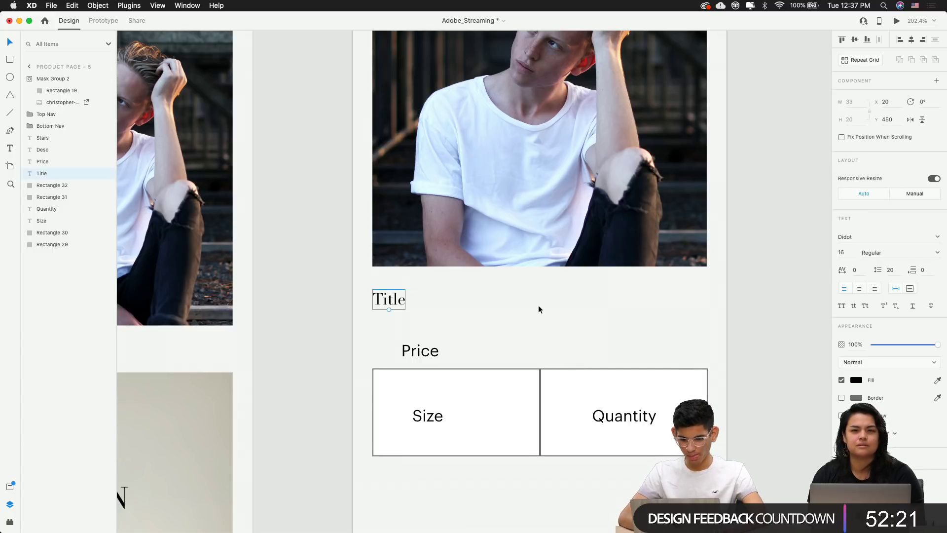
scroll(539, 309, down, 5)
Change the title text to 'Clean White T-Shirt'
click(492, 308)
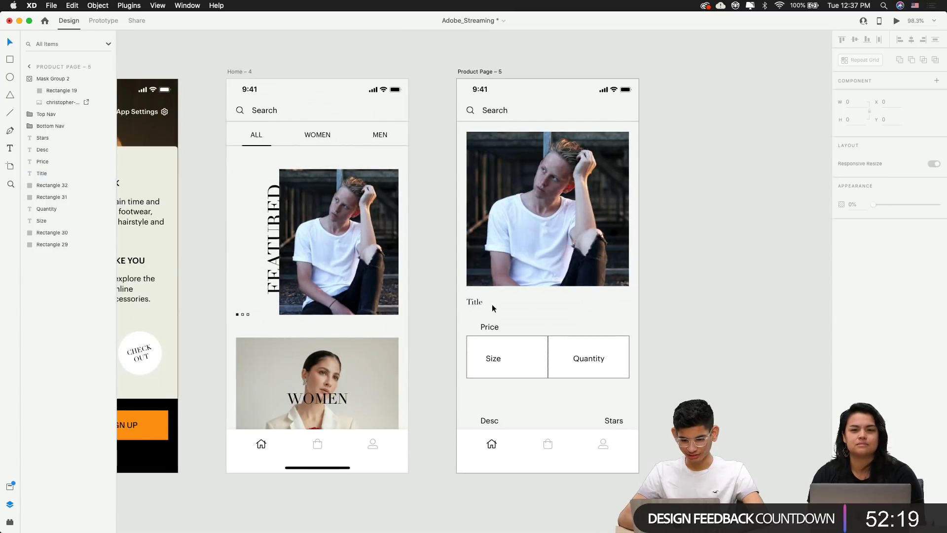
scroll(477, 313, up, 3)
double_click(478, 298)
text(Cl)
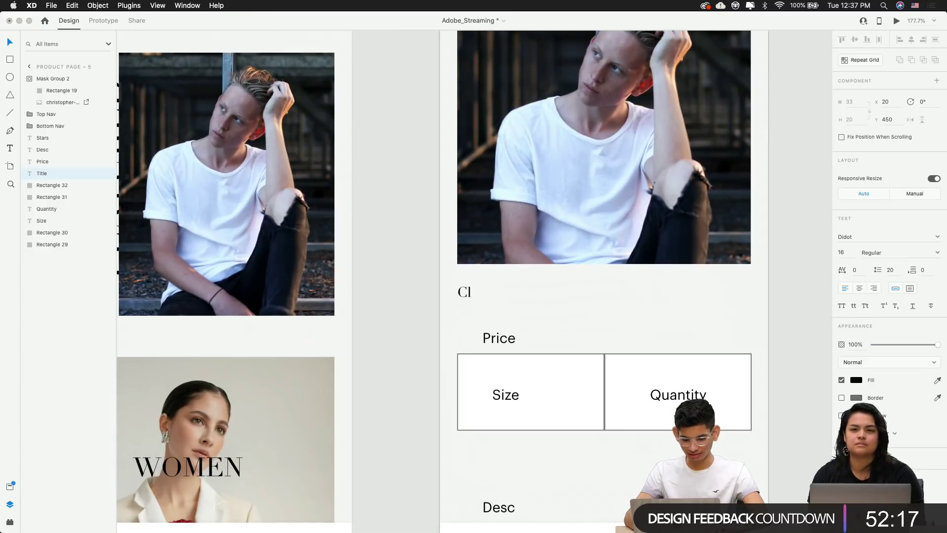
text(eant)
text( White T)
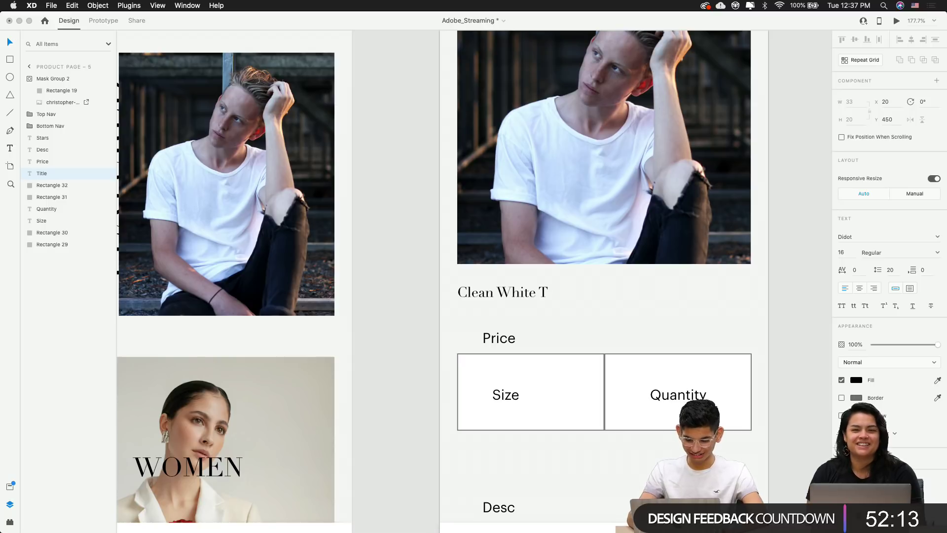
text(-sSh)
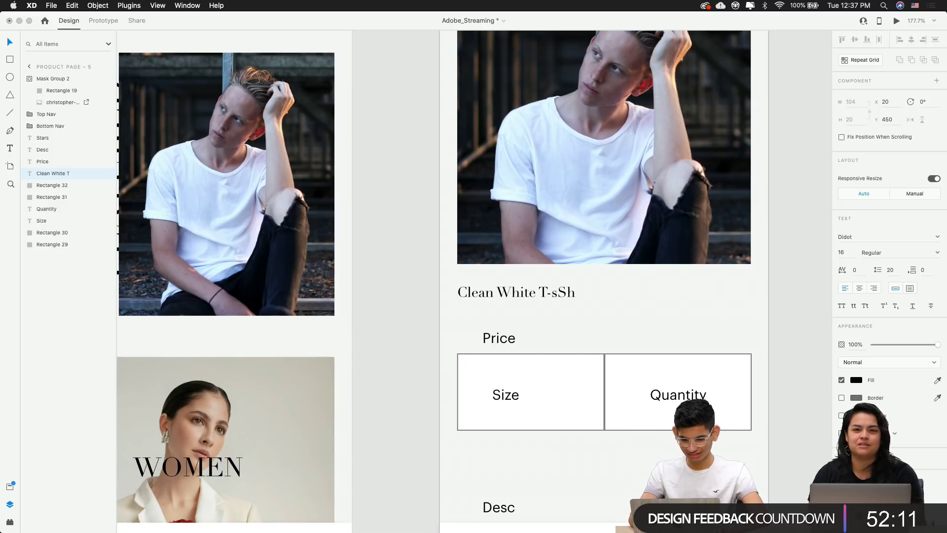
text(S)
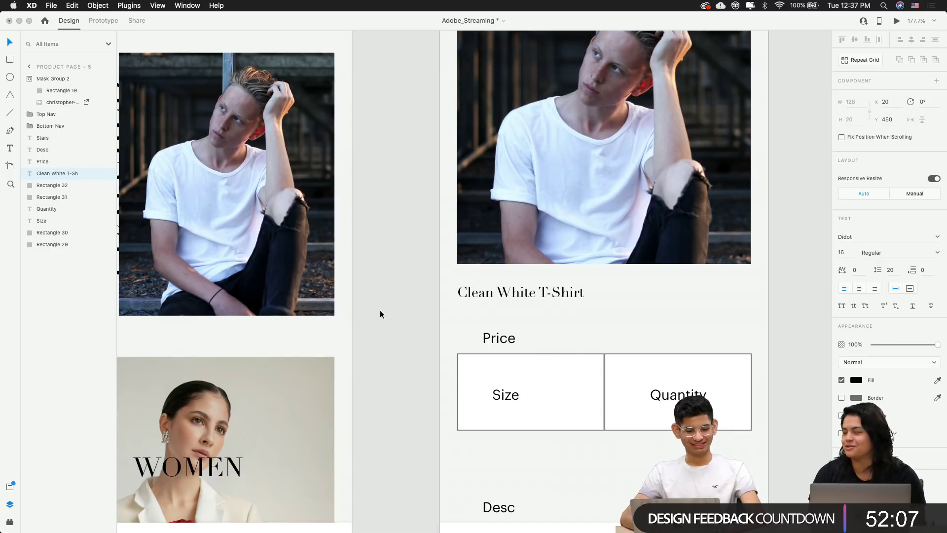
key(Escape)
scroll(379, 313, left, 5)
Scroll the canvas away from the photo boards and back to the Product Page – 5 artboard
scroll(379, 313, down, 5)
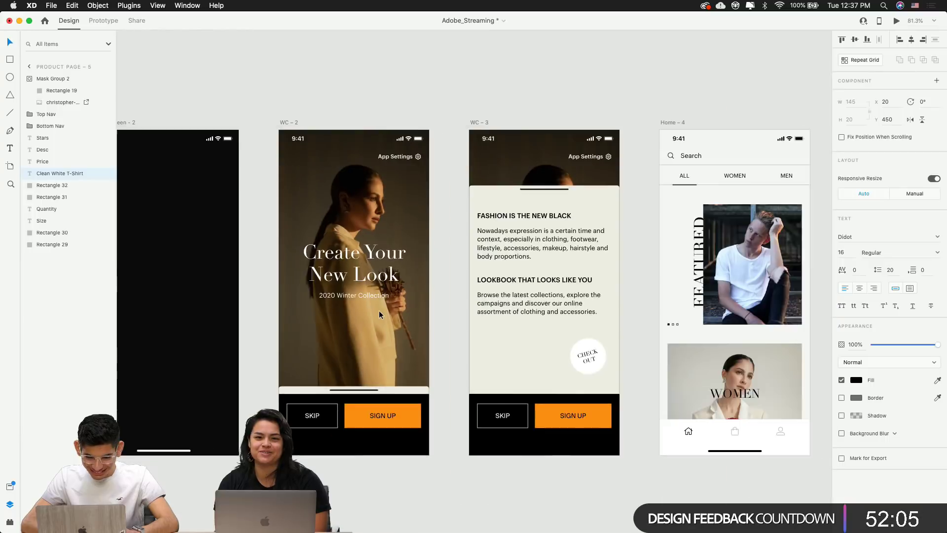
scroll(379, 315, down, 10)
scroll(379, 314, left, 5)
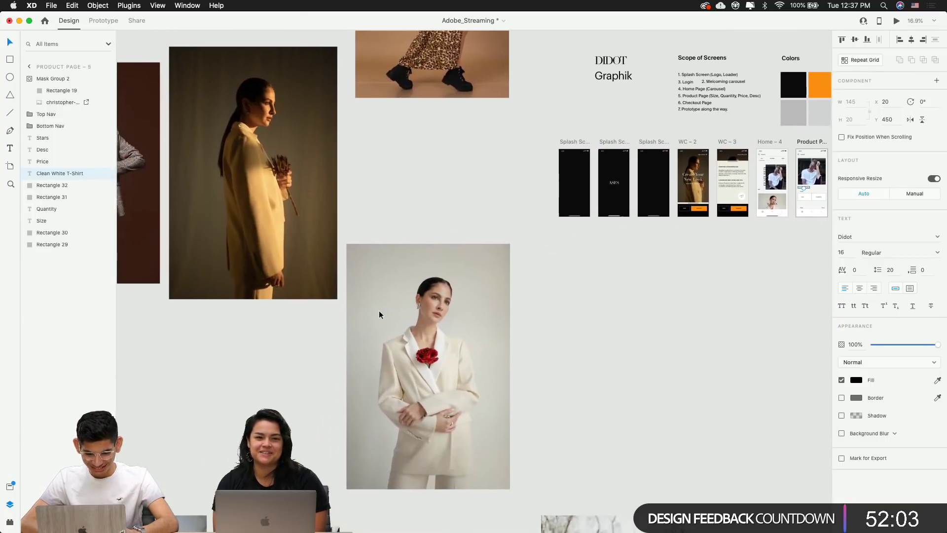
scroll(379, 310, up, 5)
scroll(379, 309, left, 4)
scroll(437, 116, up, 10)
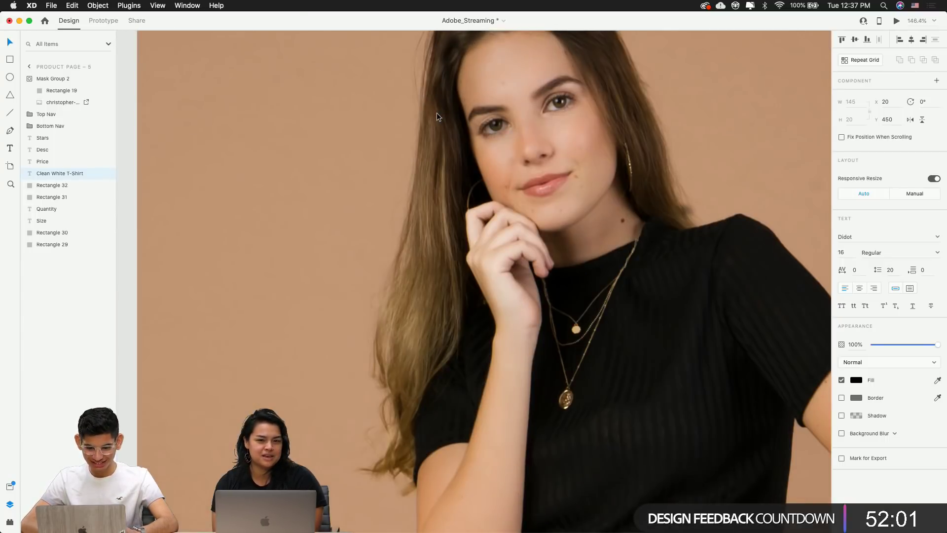
scroll(436, 116, down, 12)
scroll(437, 116, left, 5)
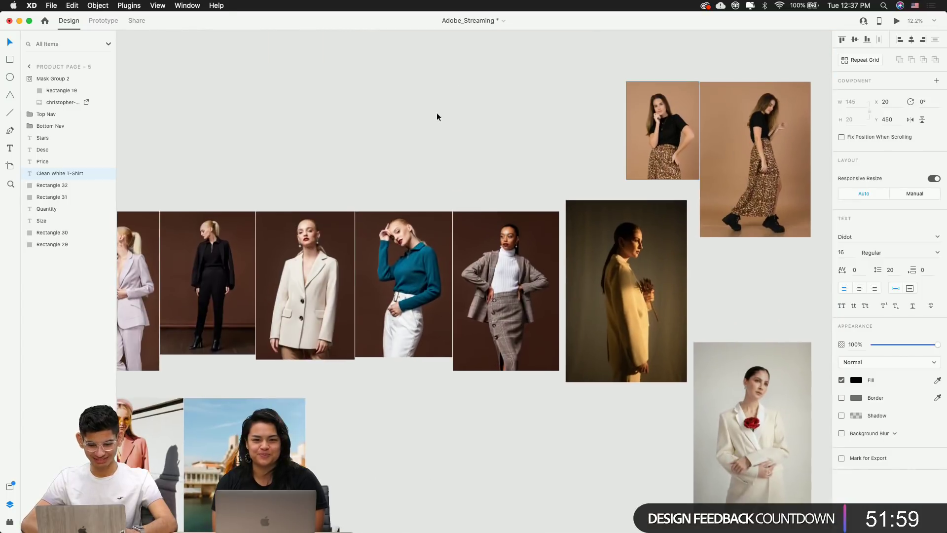
scroll(307, 244, down, 3)
scroll(306, 244, left, 4)
scroll(307, 243, down, 8)
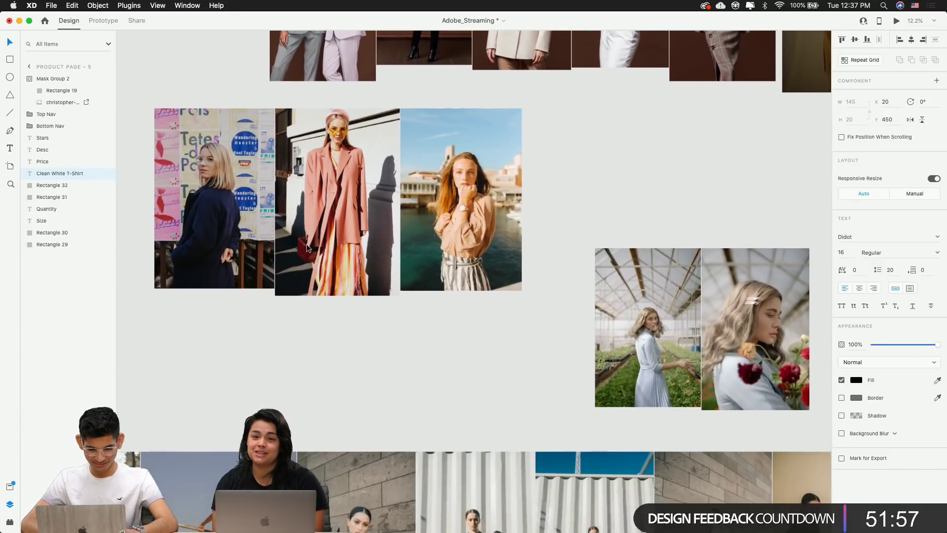
scroll(306, 244, right, 3)
scroll(306, 244, right, 15)
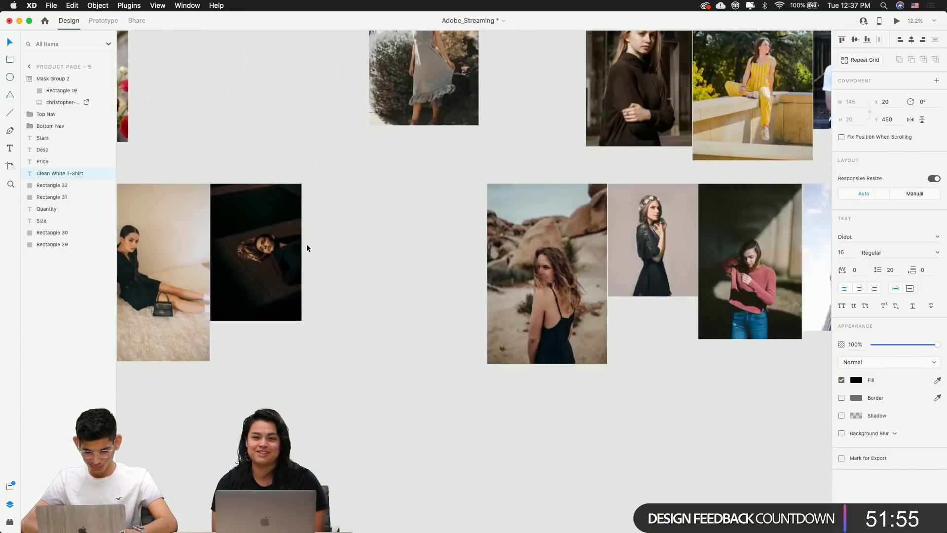
scroll(306, 244, right, 12)
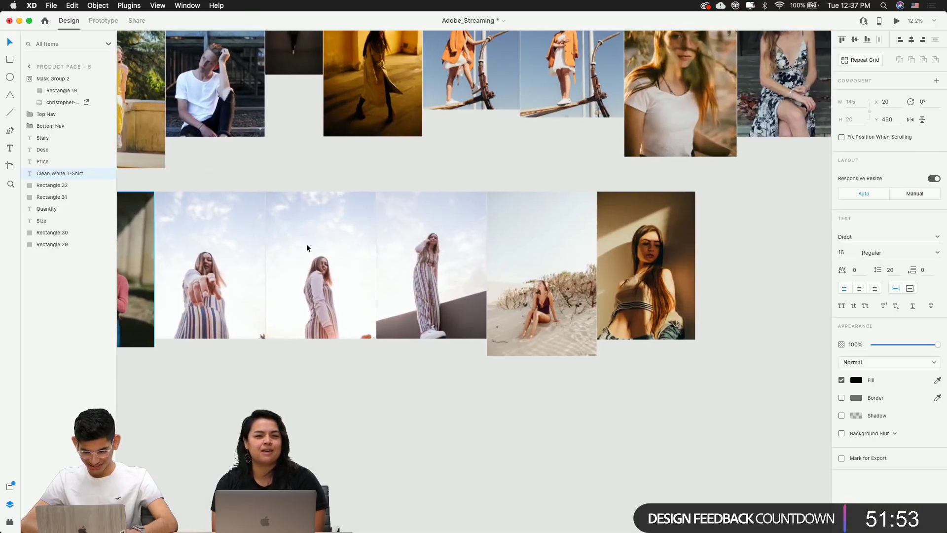
scroll(306, 244, up, 3)
scroll(306, 243, right, 2)
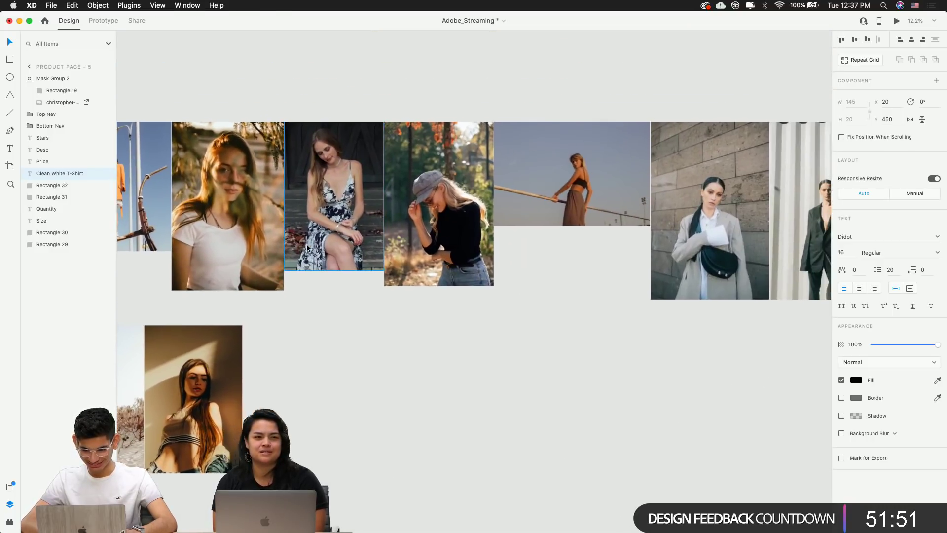
scroll(551, 238, right, 4)
scroll(551, 239, right, 10)
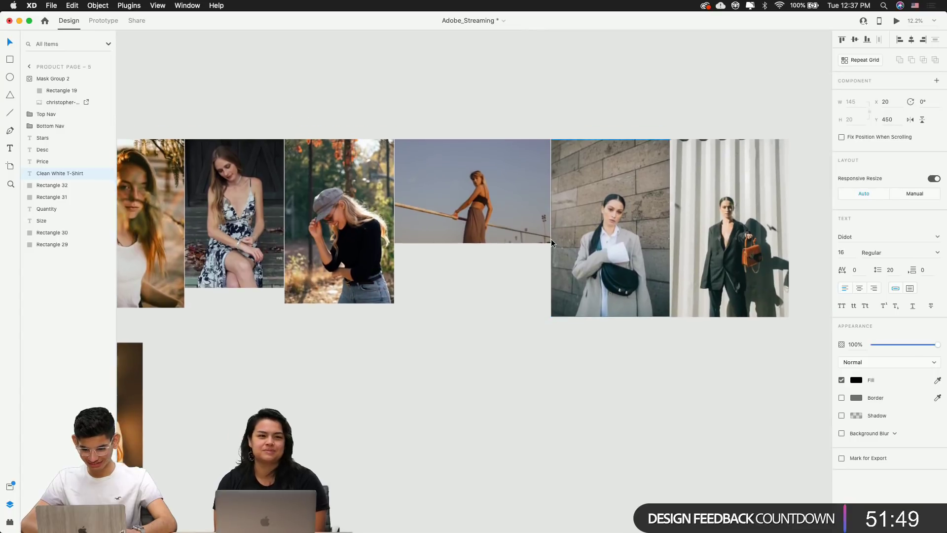
scroll(551, 239, right, 10)
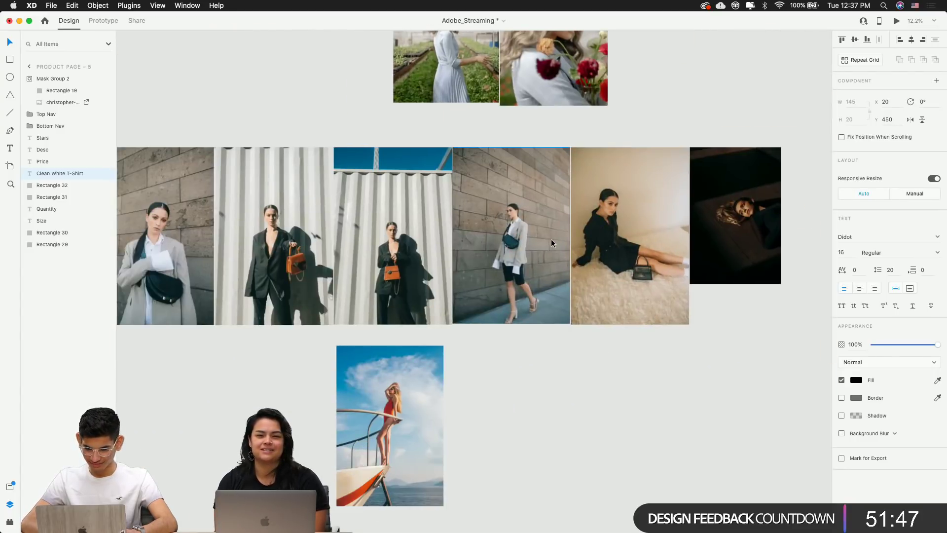
scroll(552, 239, down, 3)
scroll(551, 242, up, 10)
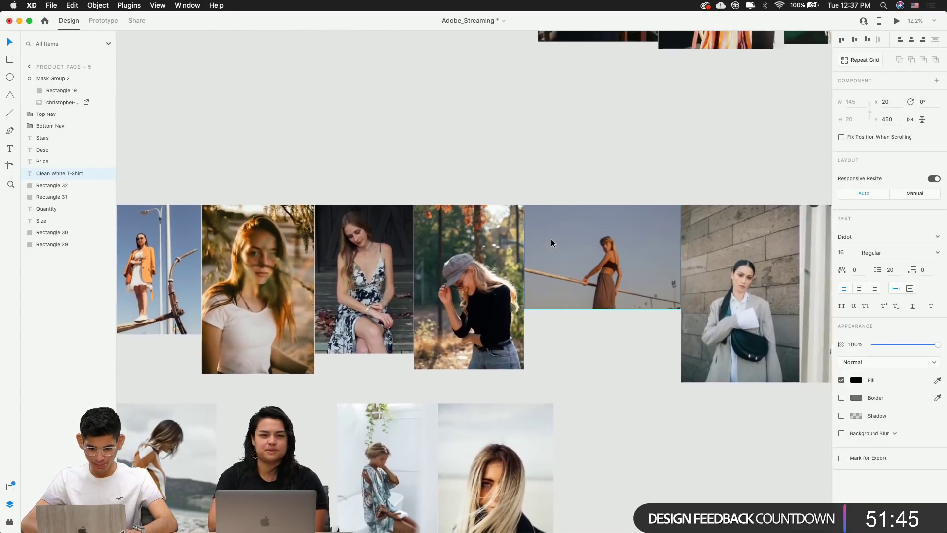
scroll(552, 239, right, 10)
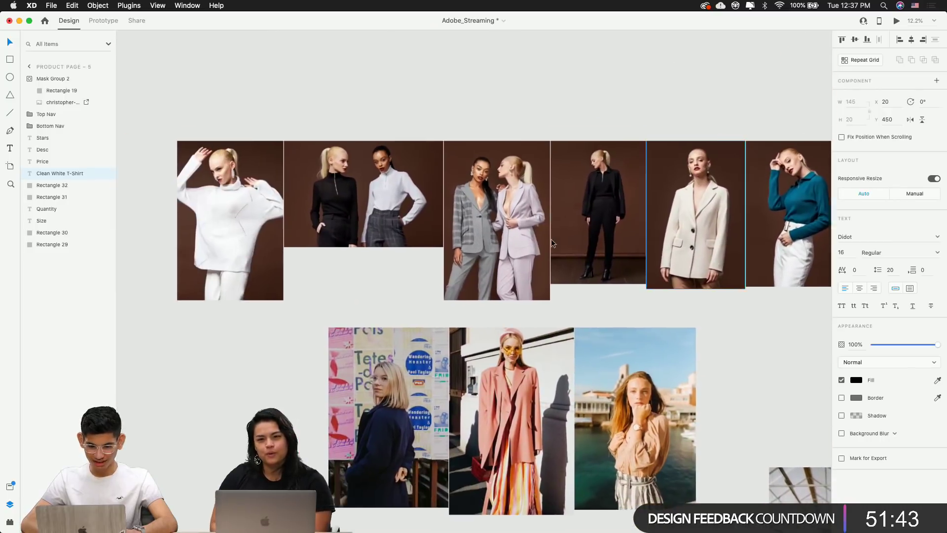
scroll(552, 238, right, 5)
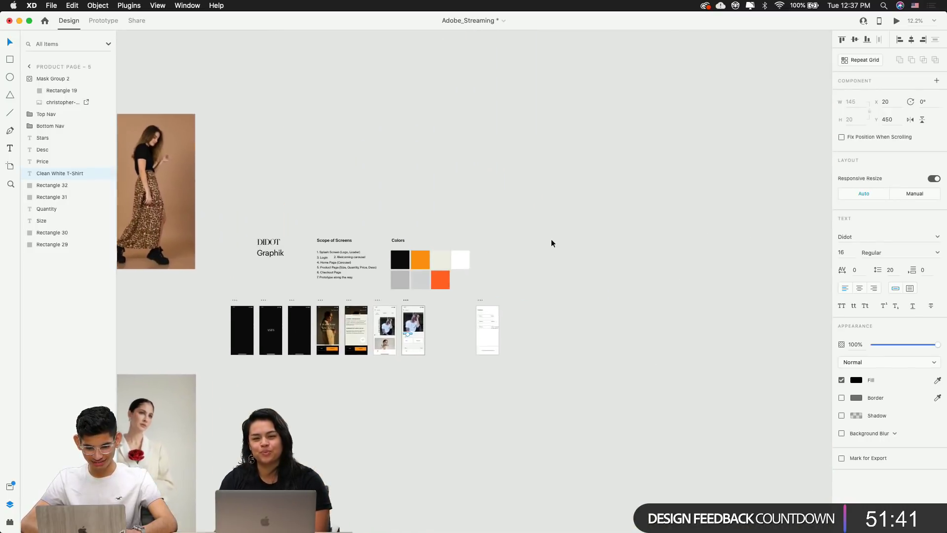
scroll(551, 239, left, 2)
scroll(440, 353, up, 5)
scroll(440, 353, left, 5)
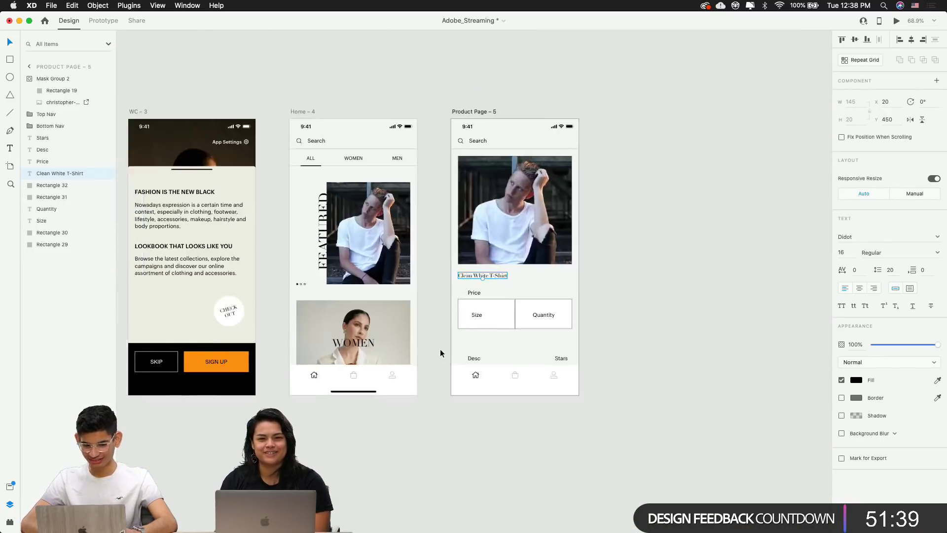
Set the product title's font weight to Bold
scroll(536, 208, up, 10)
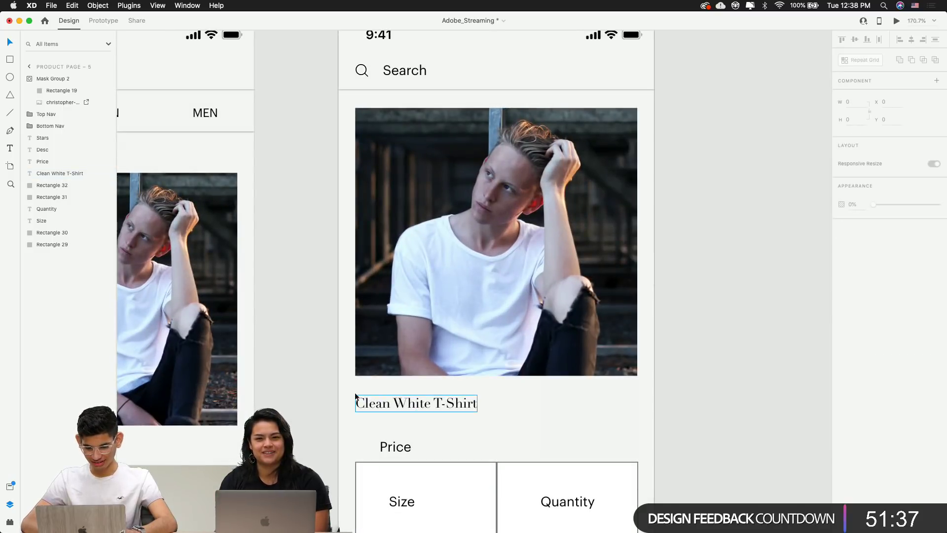
scroll(355, 392, down, 4)
scroll(354, 392, right, 2)
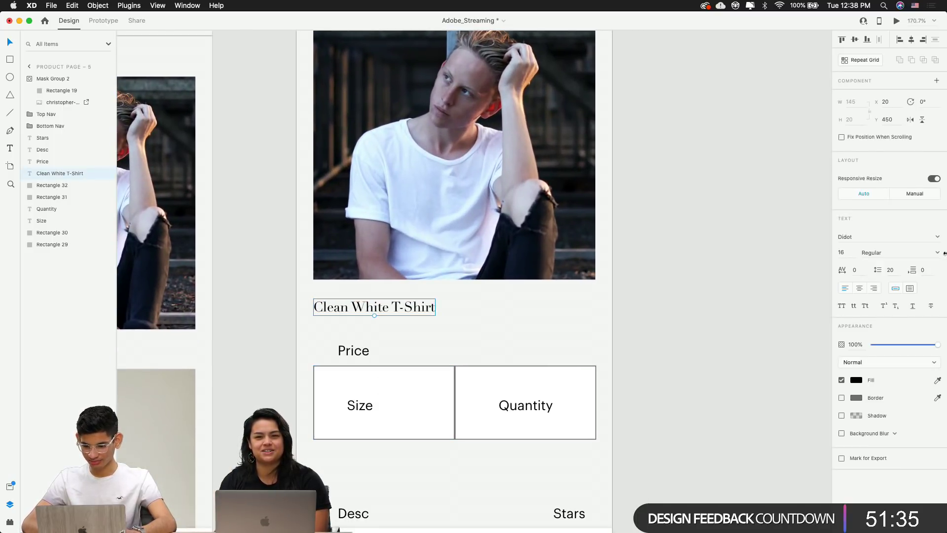
click(938, 254)
click(674, 299)
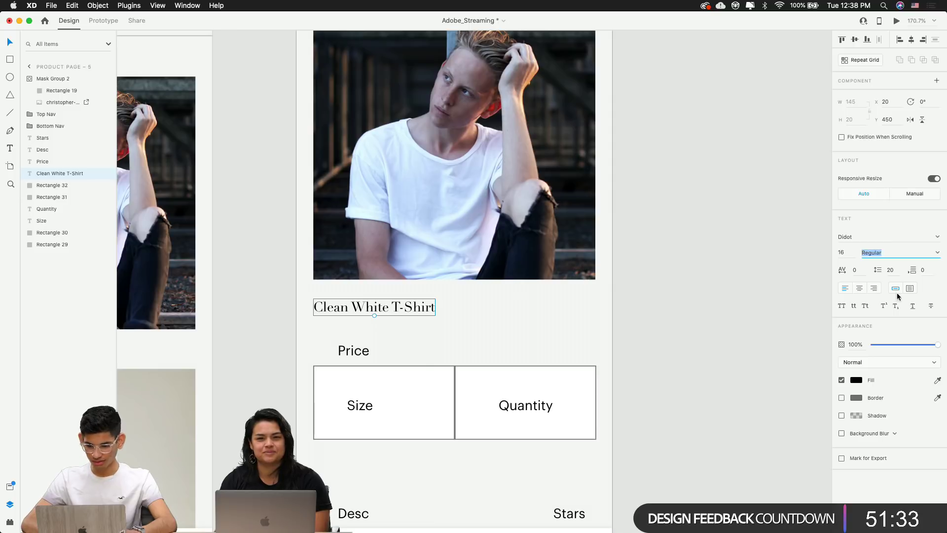
click(940, 251)
click(894, 285)
click(712, 317)
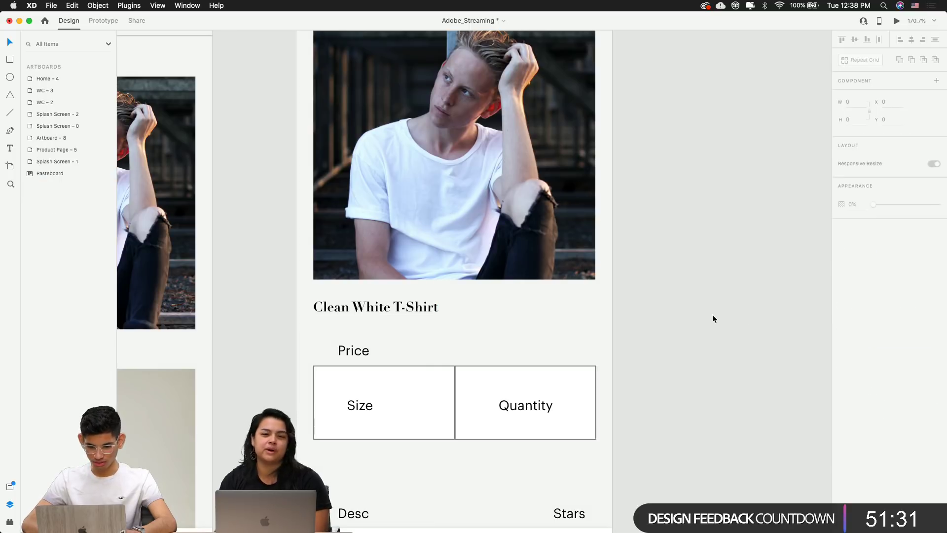
Switch the title to all capitals, reading 'CLEAN WHITE T-SHIRT'
click(409, 309)
double_click(409, 308)
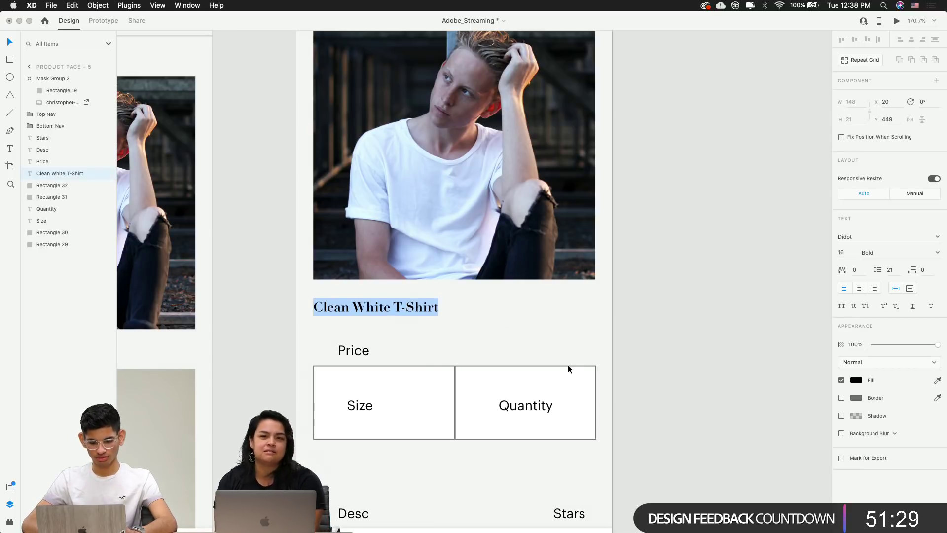
key(Escape)
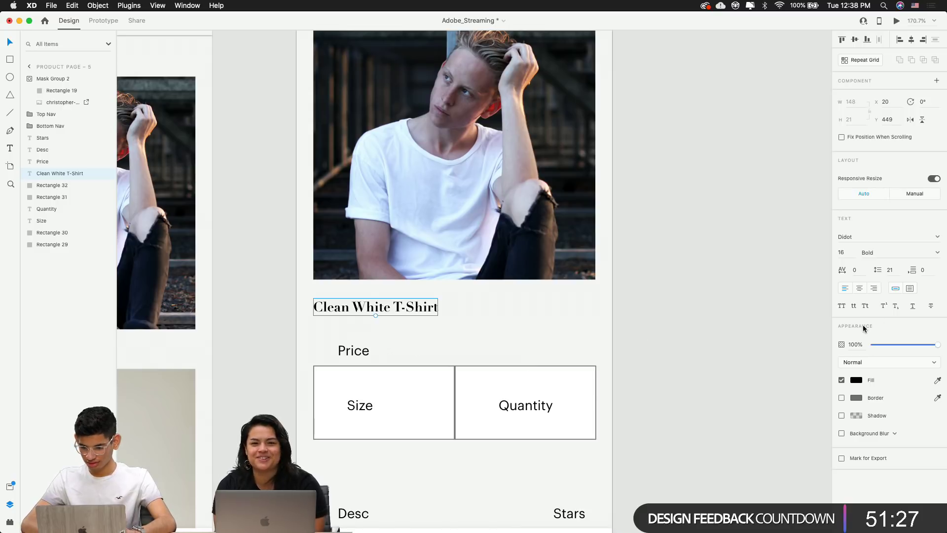
click(866, 307)
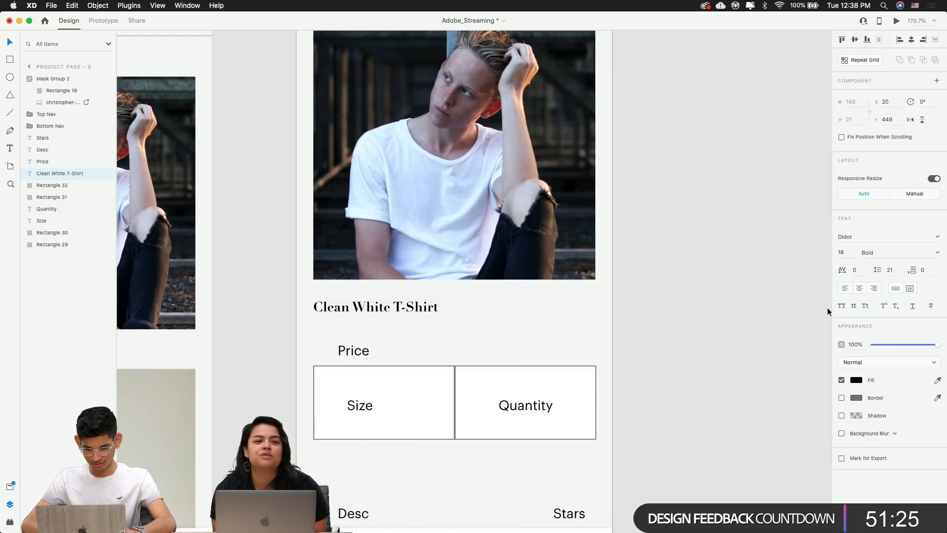
click(842, 306)
click(694, 330)
scroll(693, 330, down, 3)
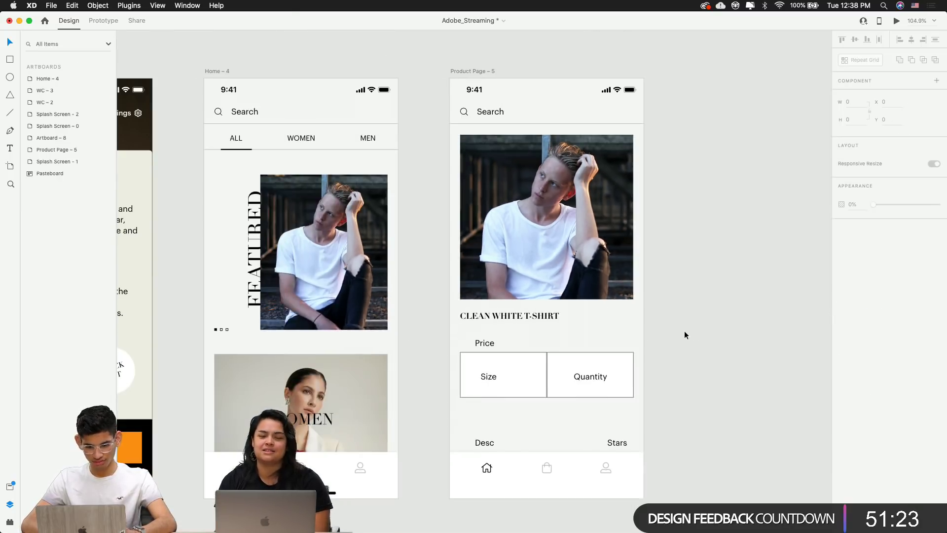
scroll(683, 331, up, 3)
Increase the title size to 22 and nudge it down a few pixels
click(482, 314)
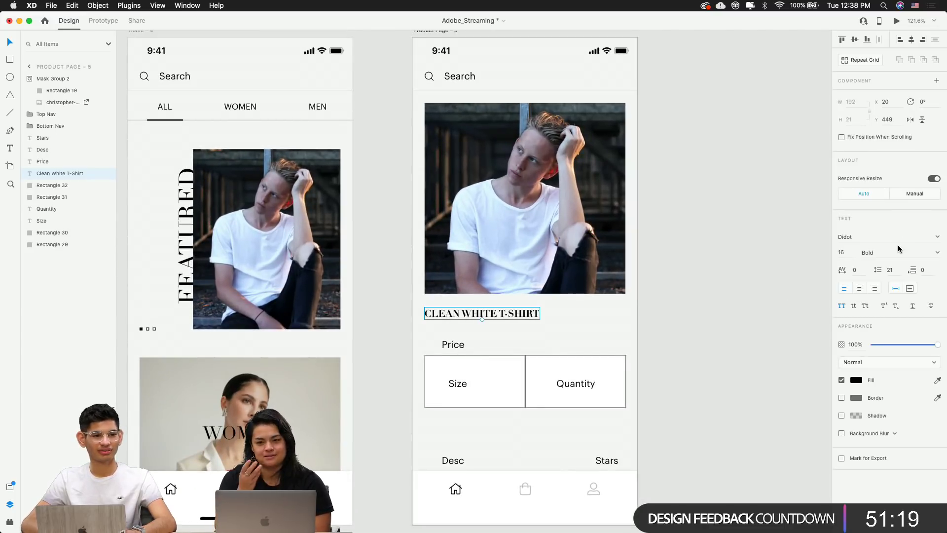
key(Up)
key(Up)
key(Up)
key(Up)
key(Up)
key(Up)
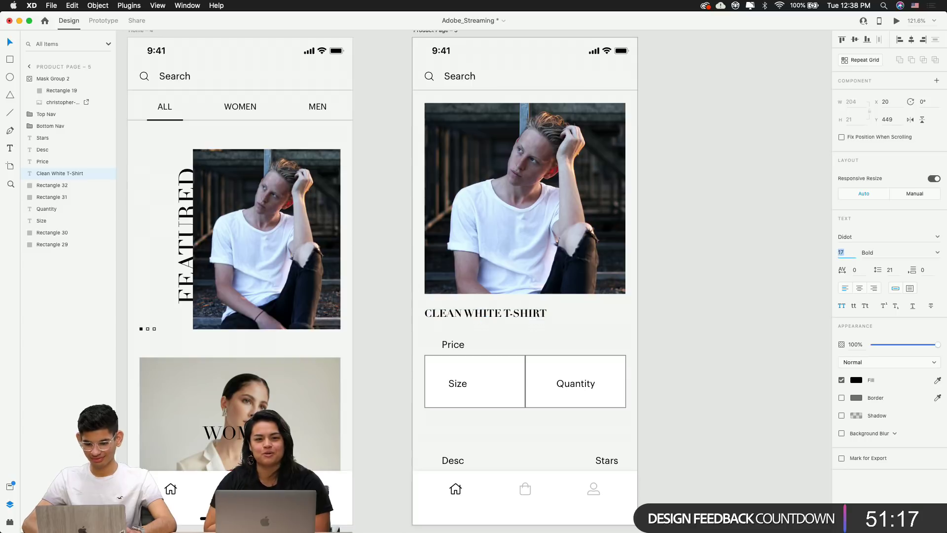
click(702, 313)
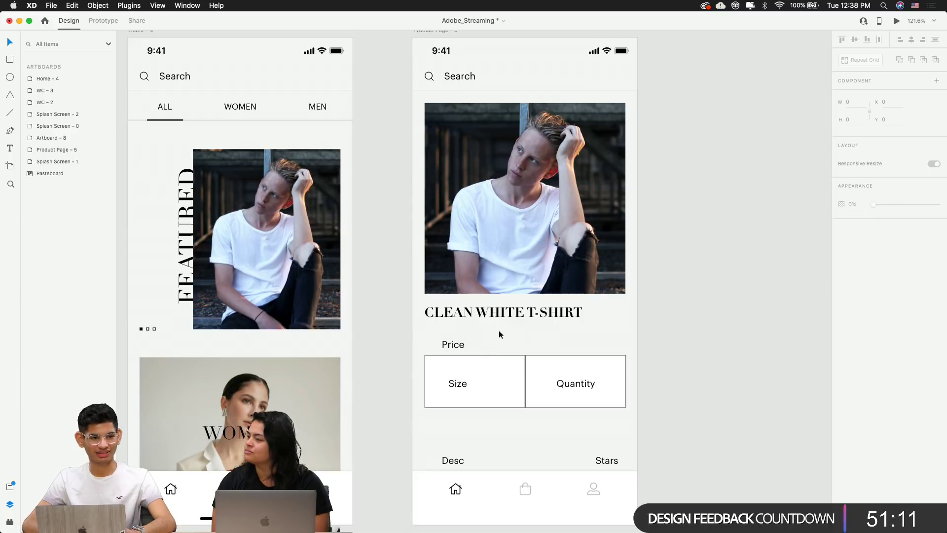
click(539, 321)
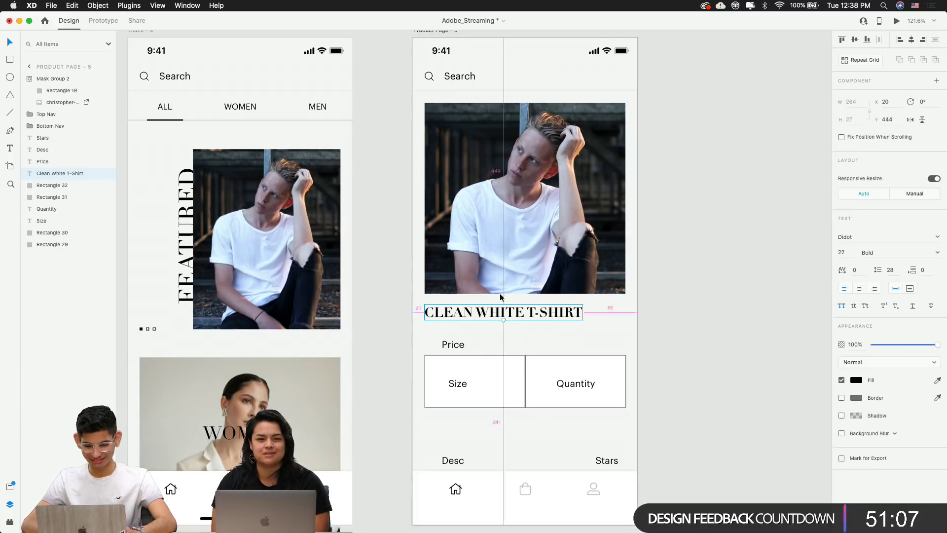
key(Down)
key(Down)
key(Down)
key(Down)
key(Down)
key(Down)
key(Down)
key(Down)
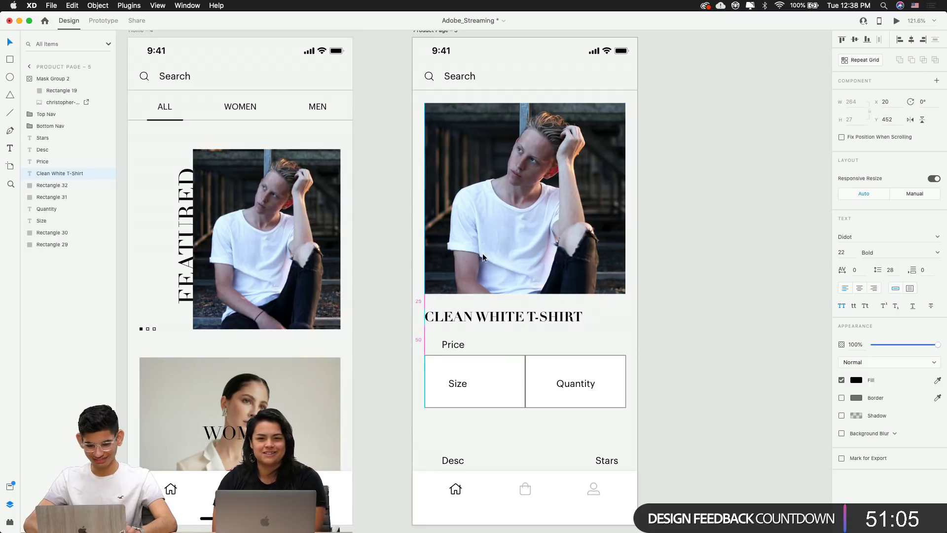
Move the Price label below the Size and Quantity boxes
click(690, 357)
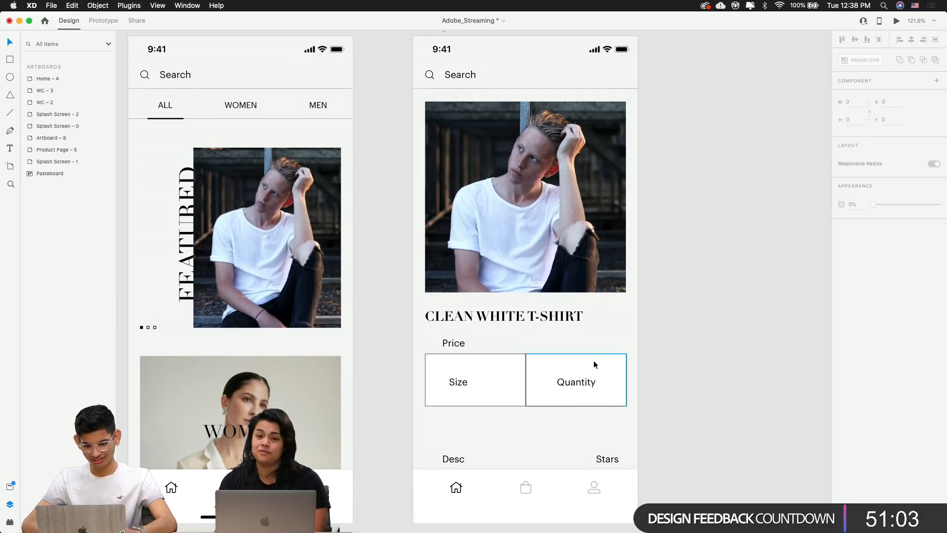
scroll(594, 360, down, 1)
scroll(496, 322, up, 3)
click(488, 356)
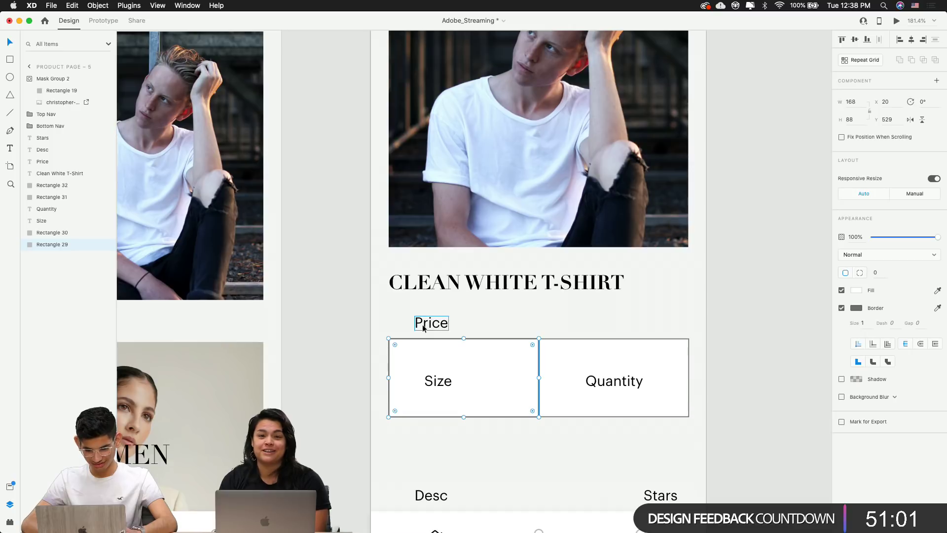
click(553, 424)
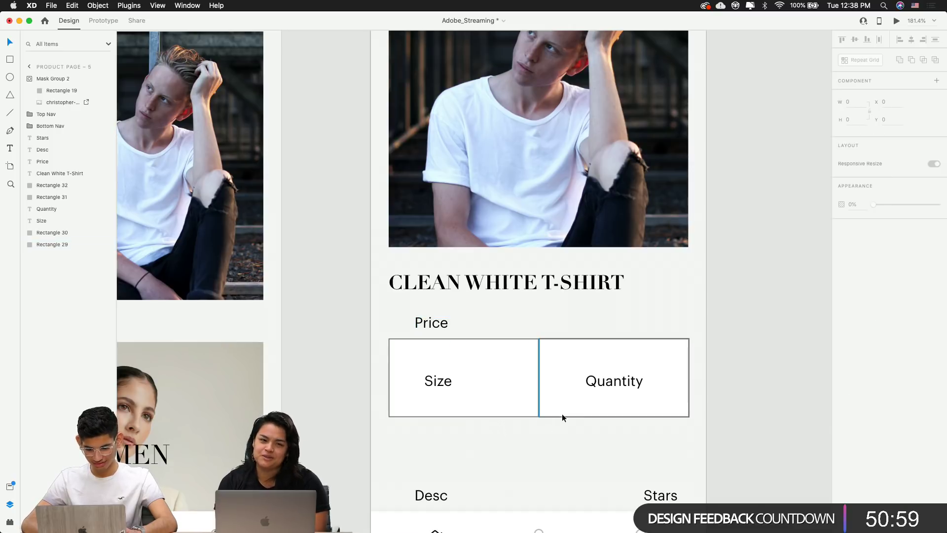
drag(442, 328, 526, 444)
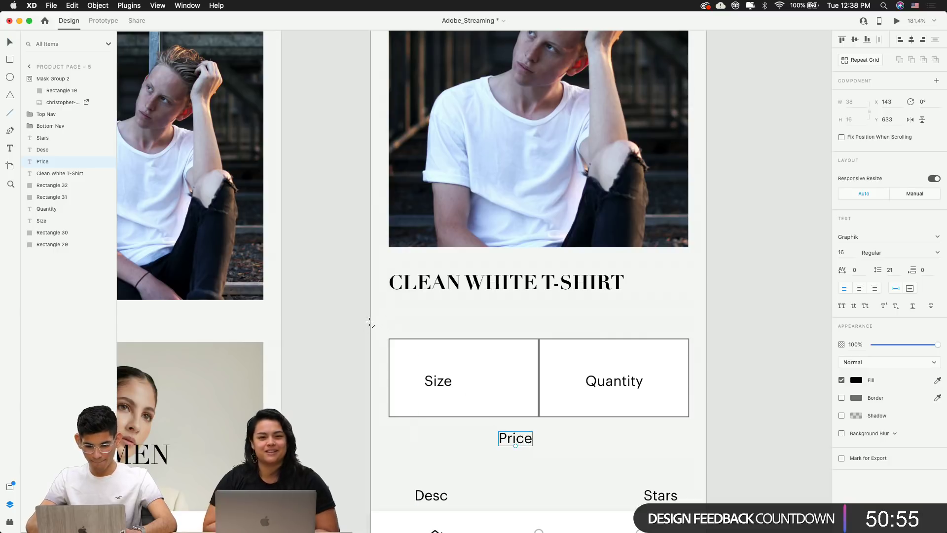
Draw a full-width horizontal divider line and place a copy lower down
mouse_move(488, 323)
mouse_down()
mouse_move(730, 327)
mouse_move(706, 326)
mouse_move(711, 245)
mouse_up()
click(745, 322)
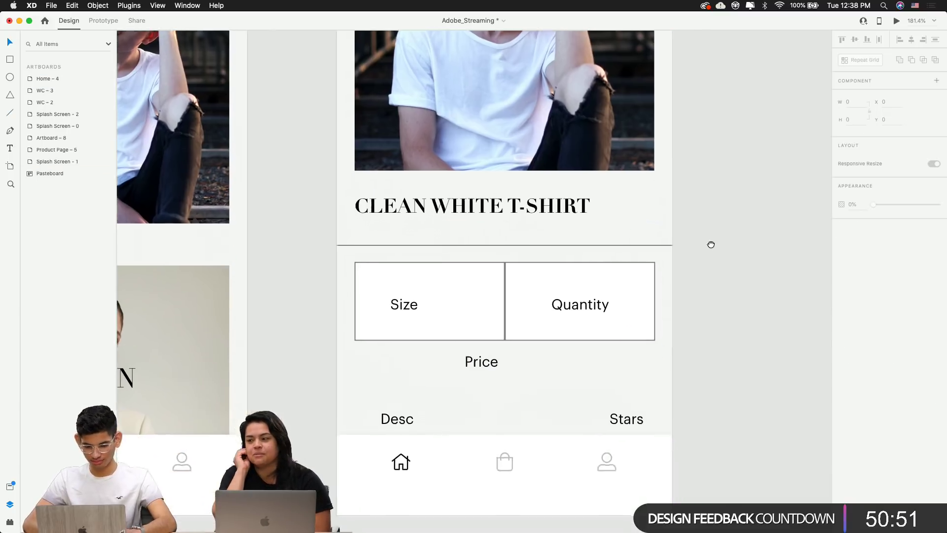
click(519, 245)
drag(519, 245, 517, 308)
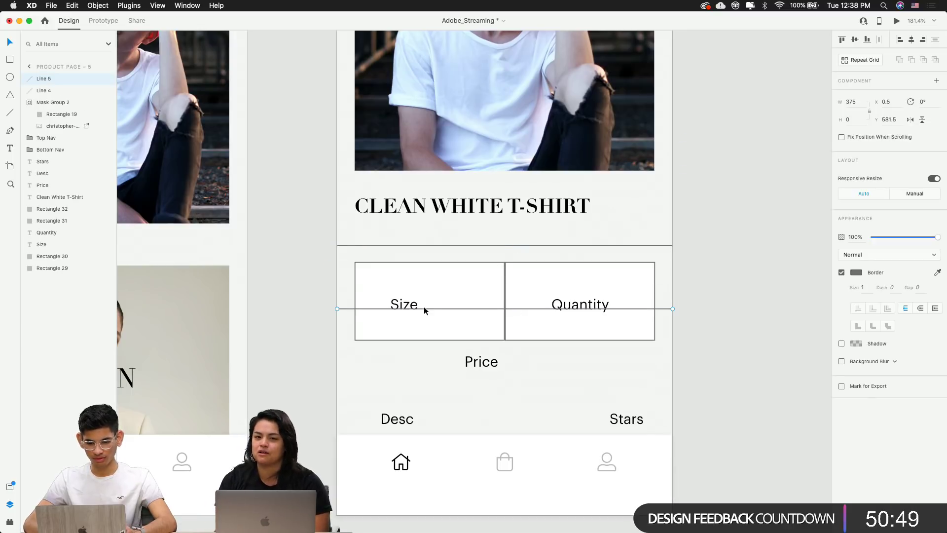
Replace the Size and Quantity boxes with a centred vertical divider between the two lines
click(460, 286)
key(Delete)
click(605, 276)
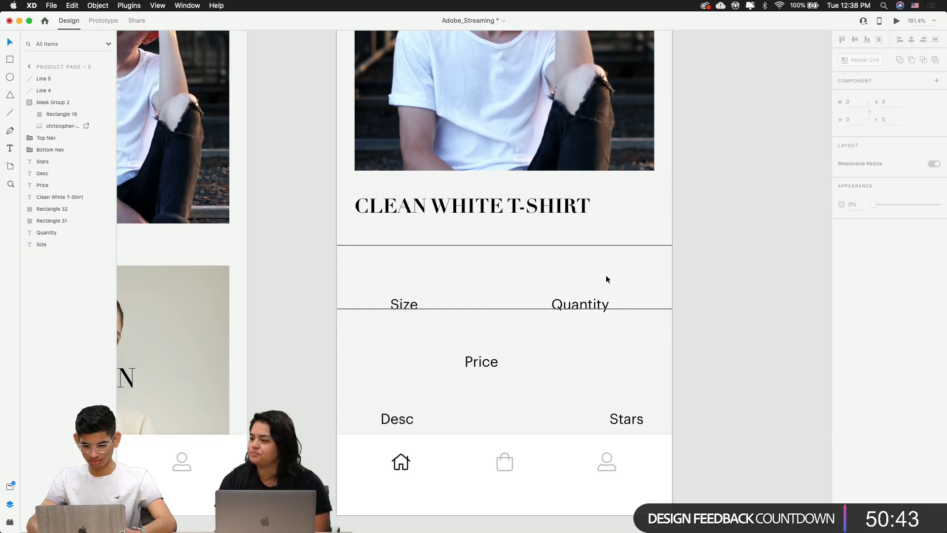
key(Delete)
key(l)
drag(494, 153, 495, 305)
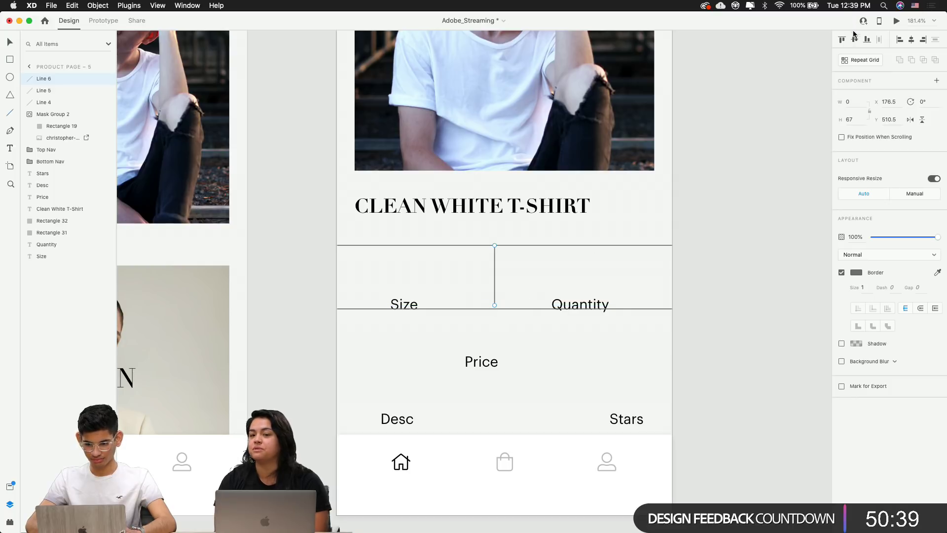
click(912, 40)
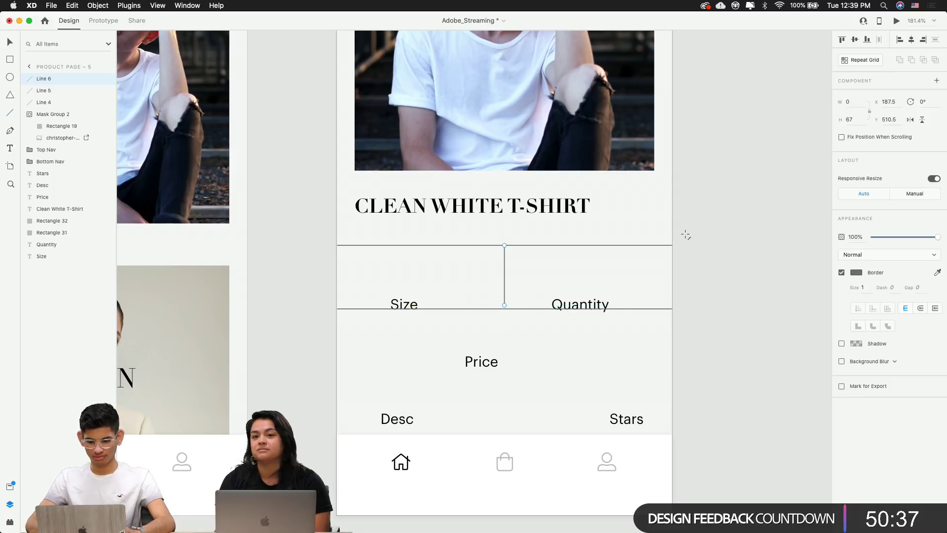
click(703, 279)
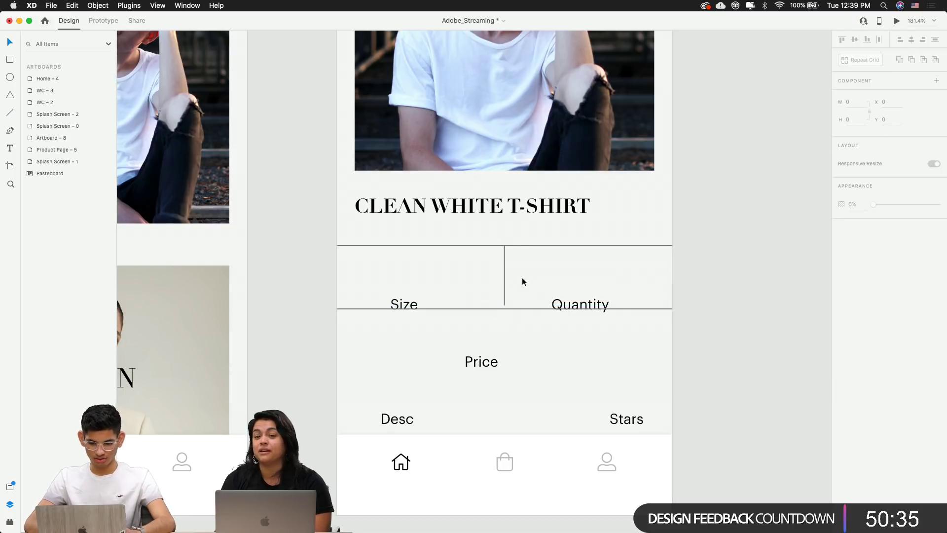
Move the Size and Quantity labels up into the cell between the divider lines
click(575, 309)
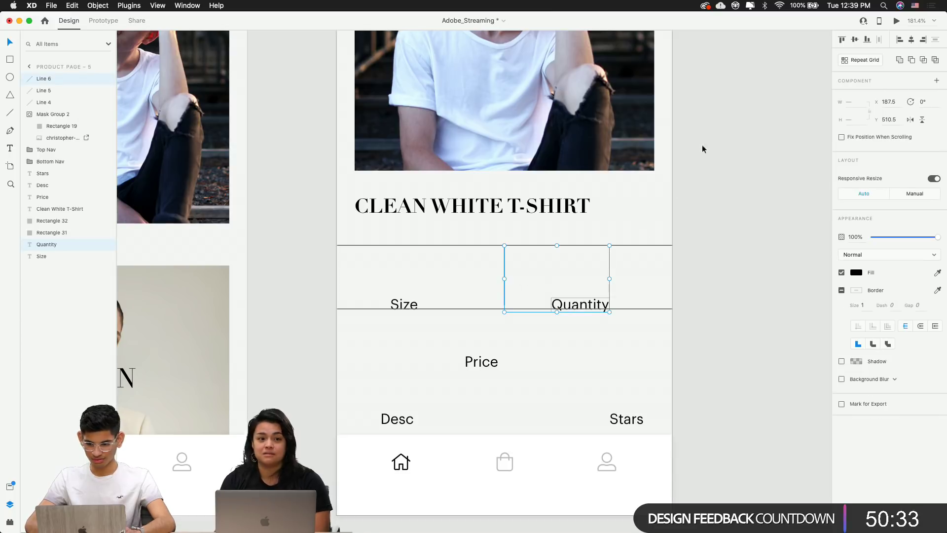
click(664, 280)
click(578, 303)
shift+click(403, 304)
drag(403, 303, 403, 280)
click(502, 376)
click(578, 283)
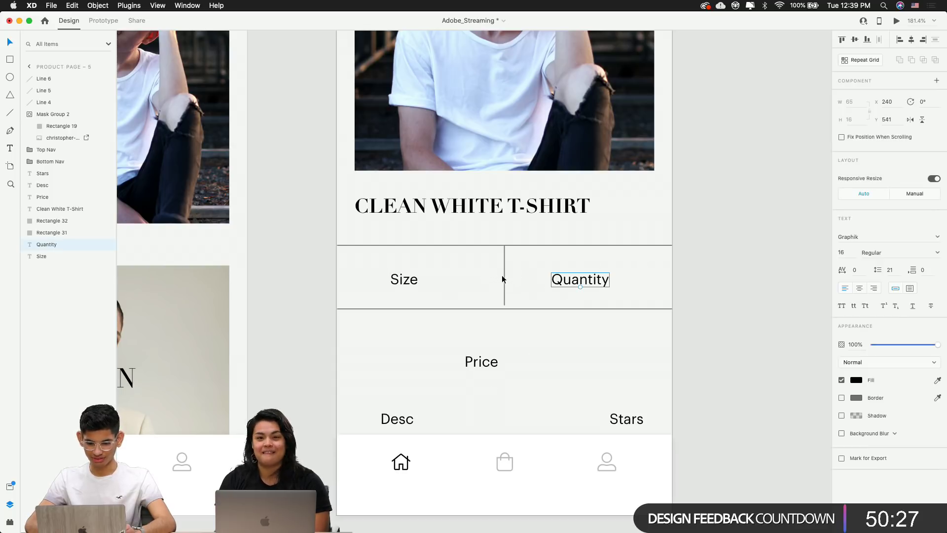
Check the photo's mask shape, then zoom out to show both artboards
scroll(504, 278, up, 5)
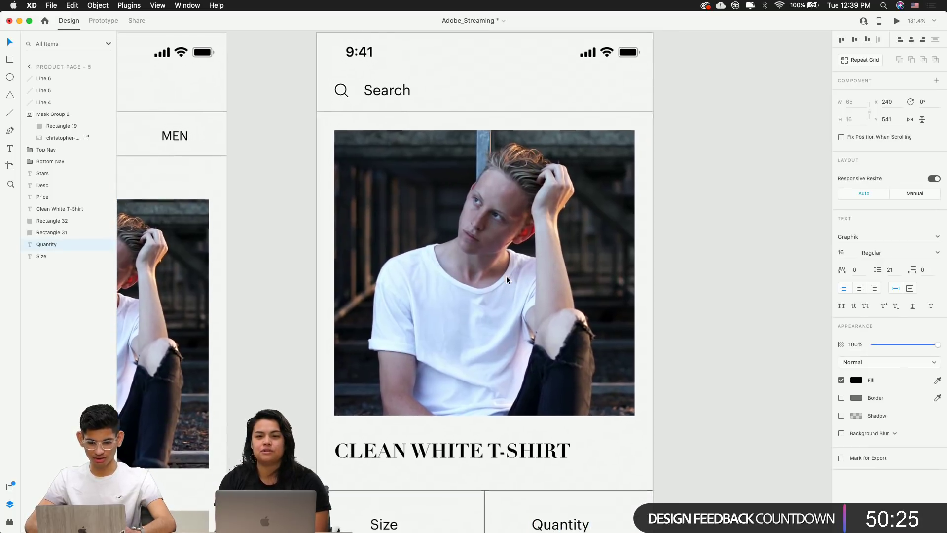
double_click(506, 277)
click(741, 247)
double_click(568, 250)
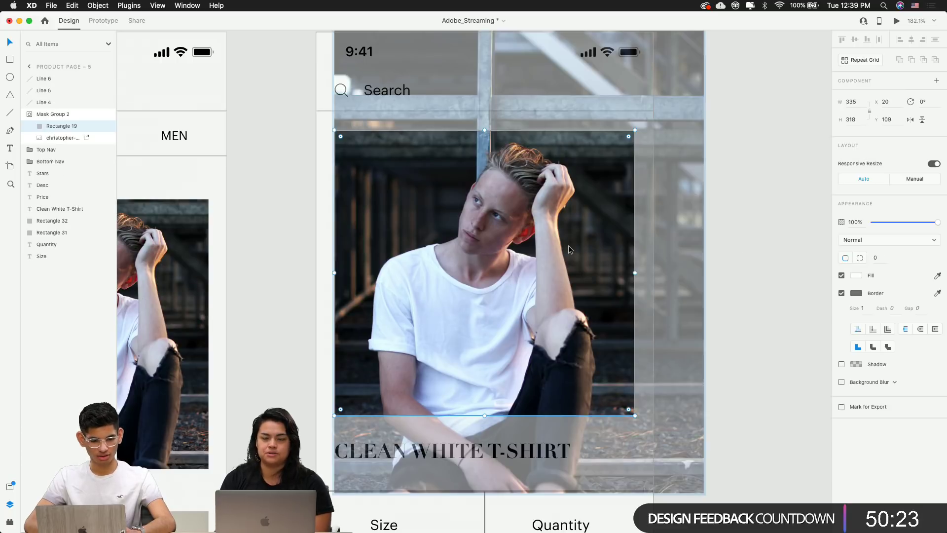
click(759, 256)
key(super+minus)
scroll(656, 330, right, 1)
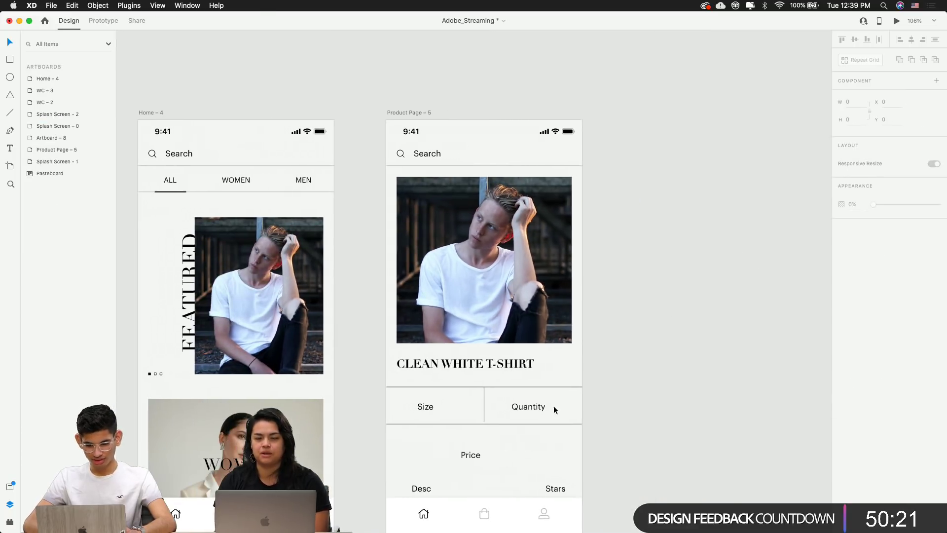
Vertically centre the Quantity and Size labels on the vertical divider line
click(522, 408)
shift+click(485, 404)
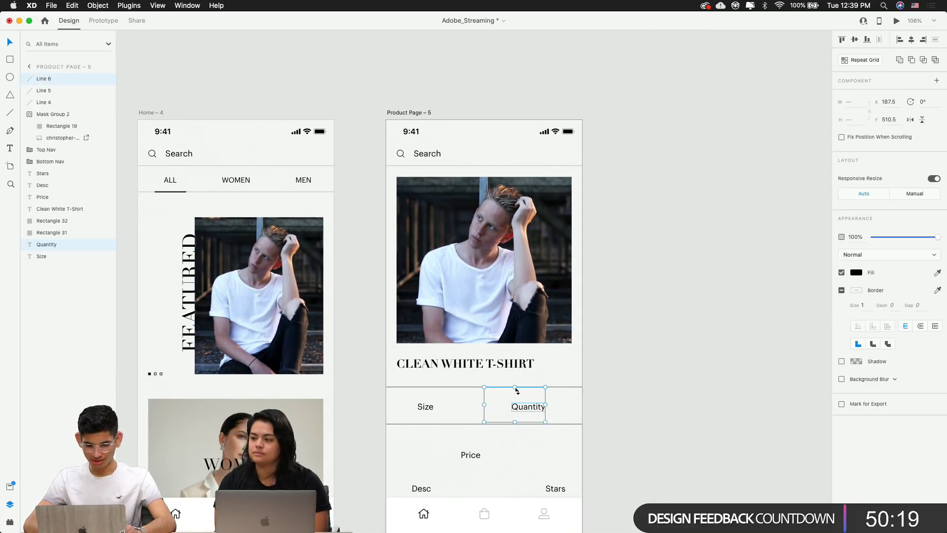
click(856, 41)
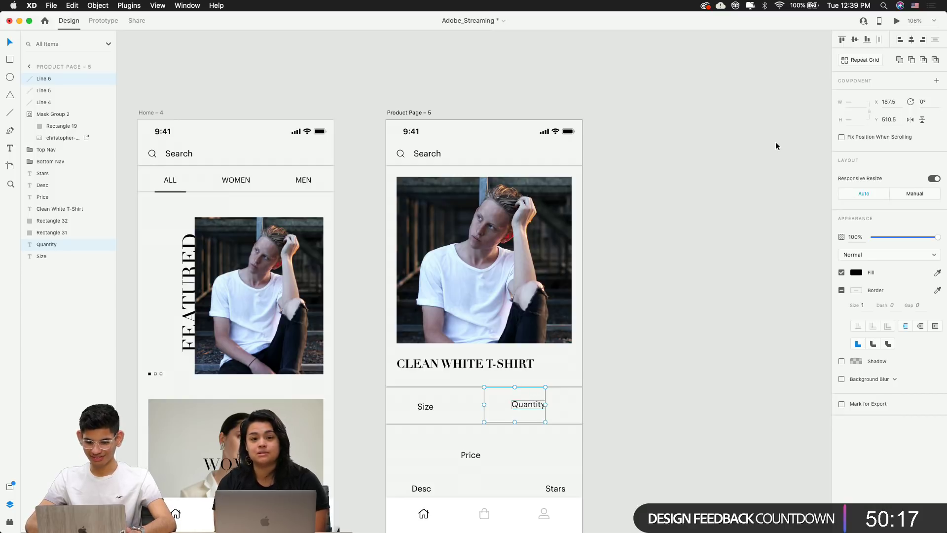
click(688, 261)
scroll(688, 262, down, 3)
scroll(561, 271, up, 5)
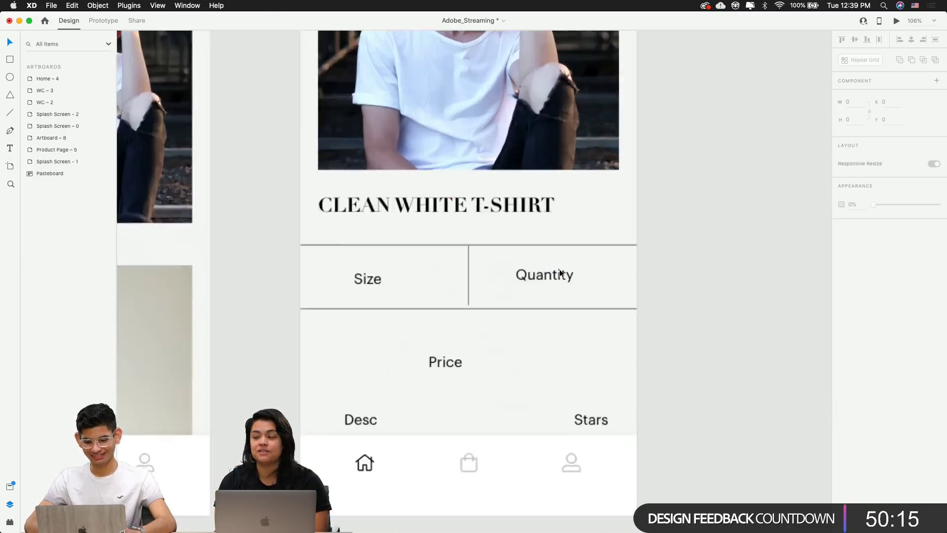
click(279, 284)
shift+click(426, 272)
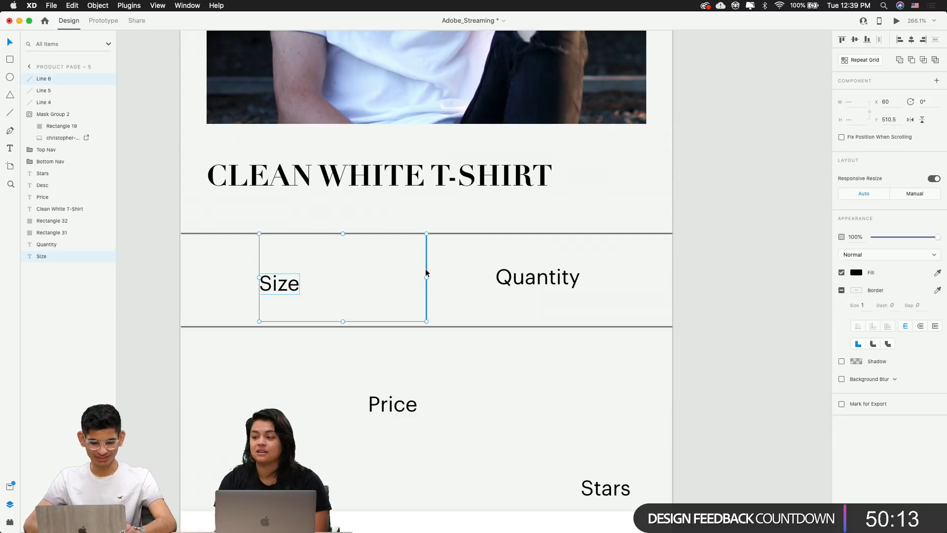
click(855, 40)
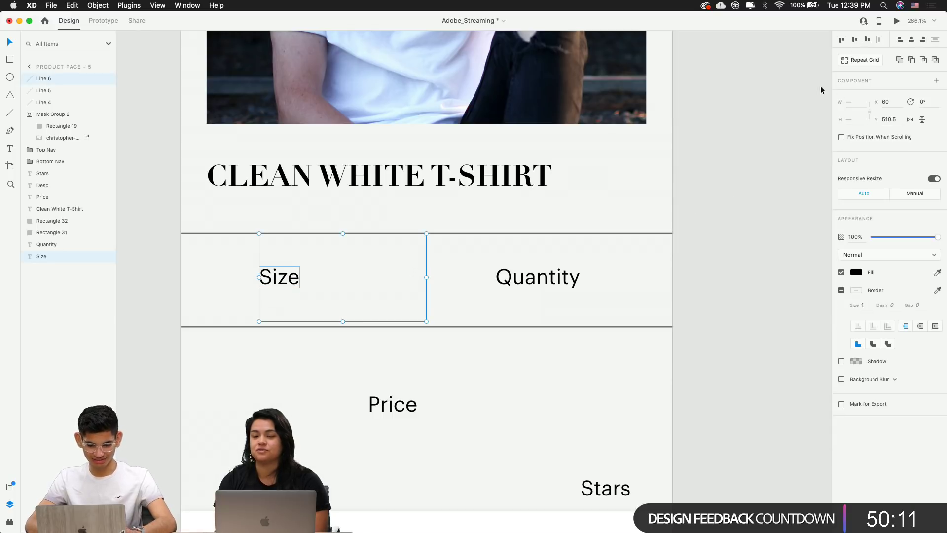
click(712, 211)
Nudge the lower horizontal divider line up one unit
scroll(712, 212, down, 3)
click(520, 298)
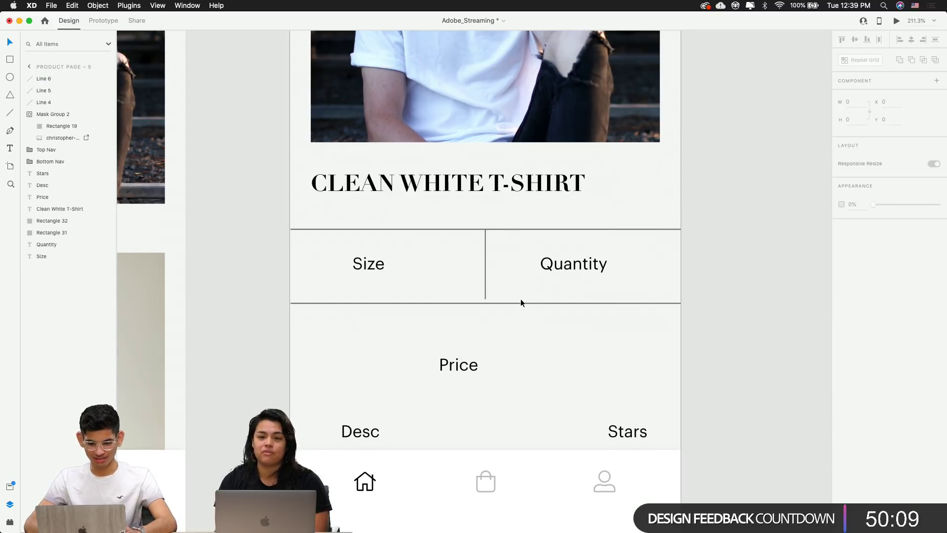
click(490, 293)
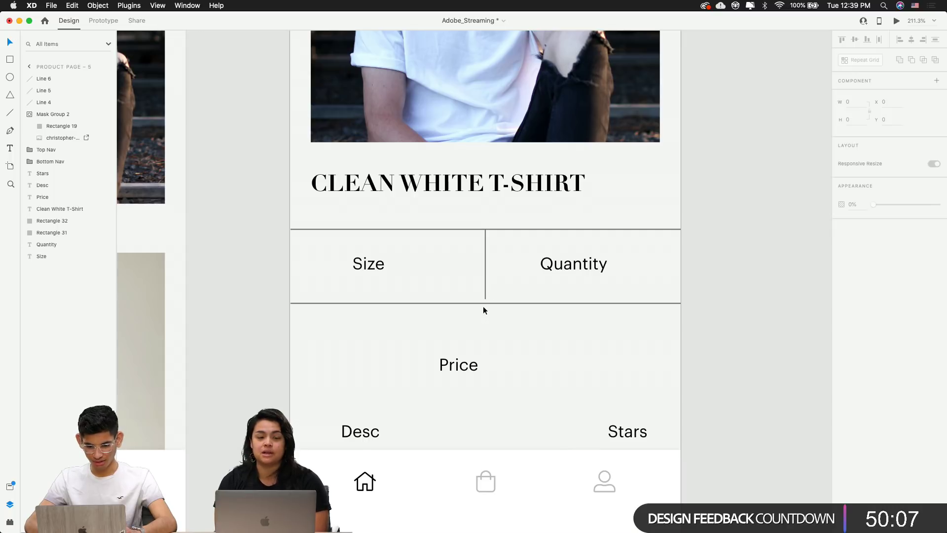
click(483, 304)
key(Up)
key(Up)
key(Up)
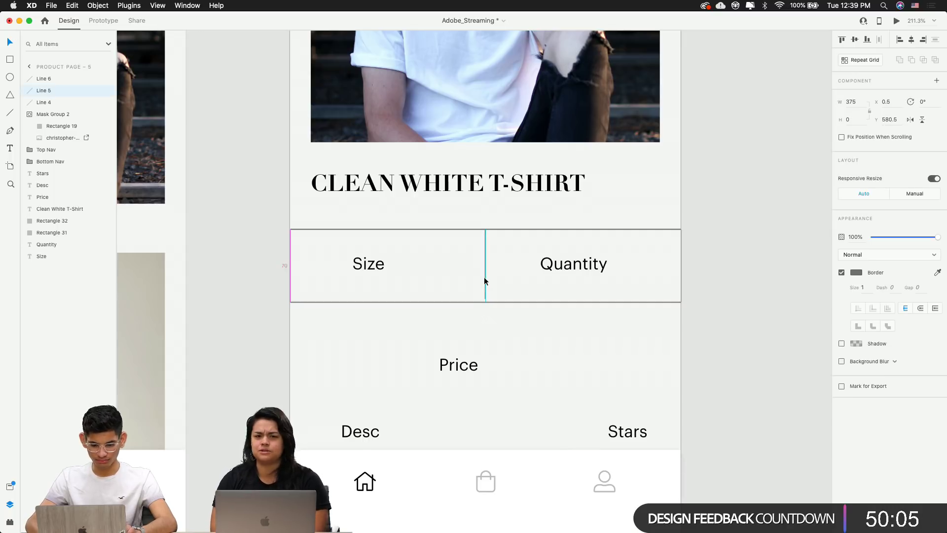
click(558, 363)
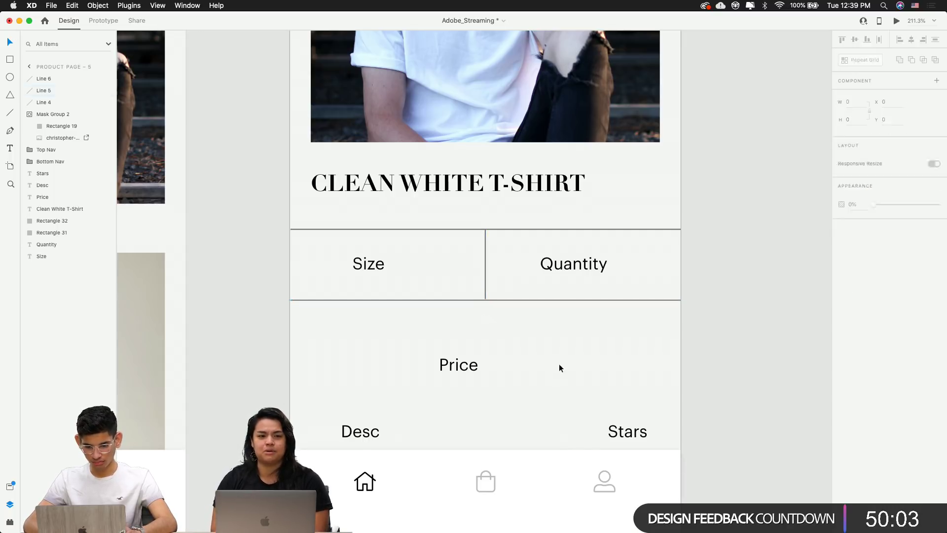
Shift the Size label left to its cell's left edge
scroll(559, 363, down, 5)
scroll(585, 306, up, 3)
click(680, 367)
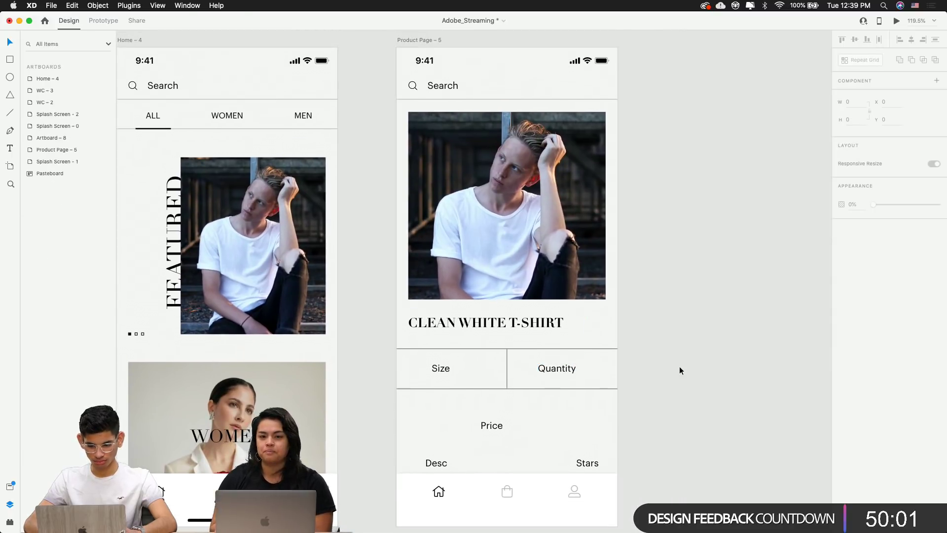
scroll(630, 375, up, 4)
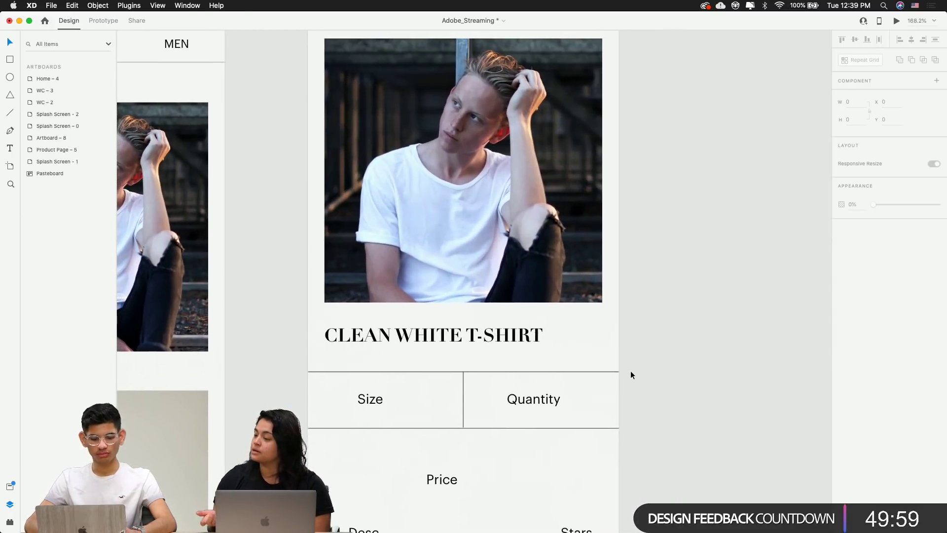
click(371, 398)
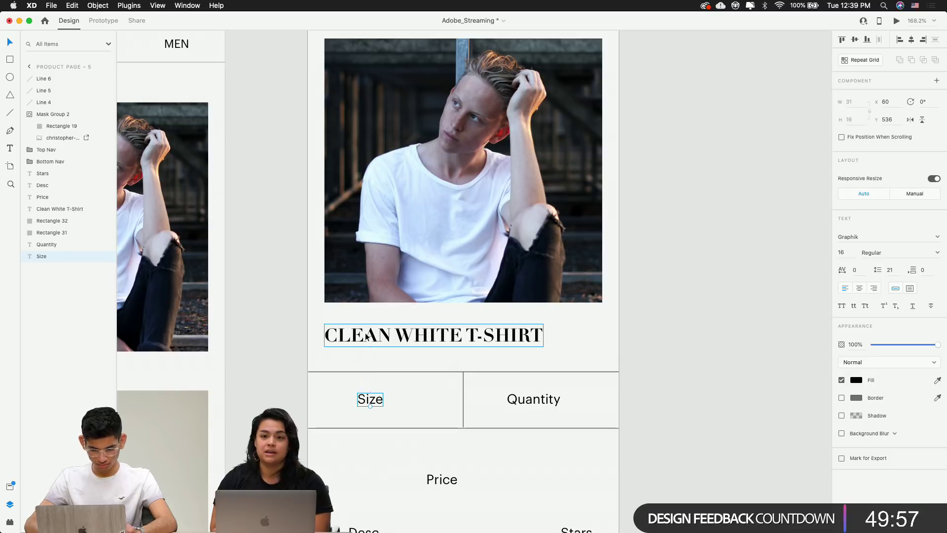
key(shift+Left)
key(shift+Left)
key(shift+Left)
key(shift+Left)
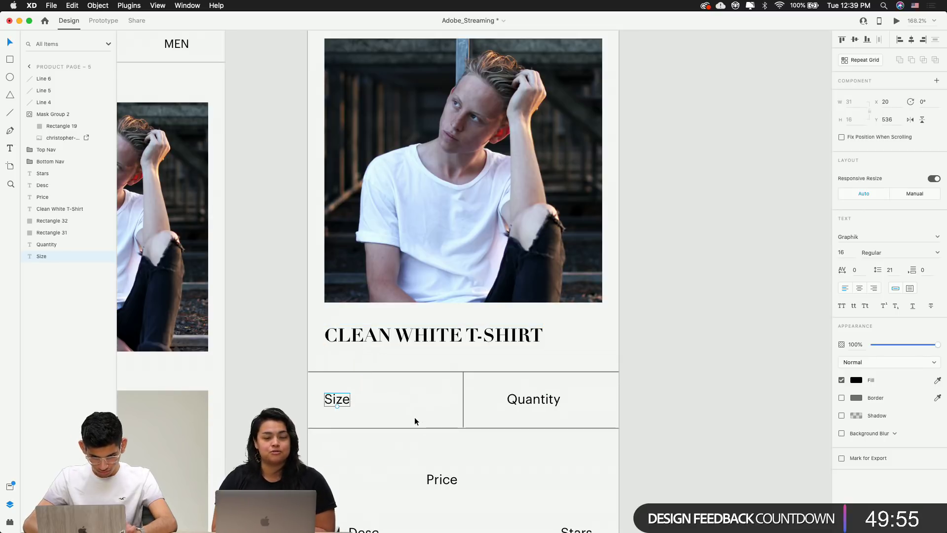
Nudge Quantity left toward the divider and fine-tune Size's horizontal position
click(533, 397)
key(shift+Left)
key(shift+Left)
key(Left)
key(Left)
key(Left)
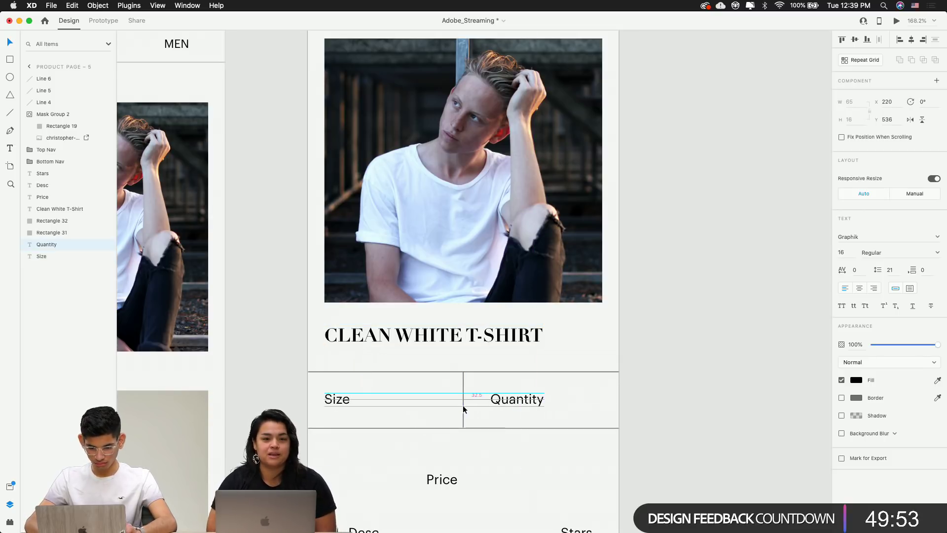
key(Left)
key(Left)
key(Left)
key(Left)
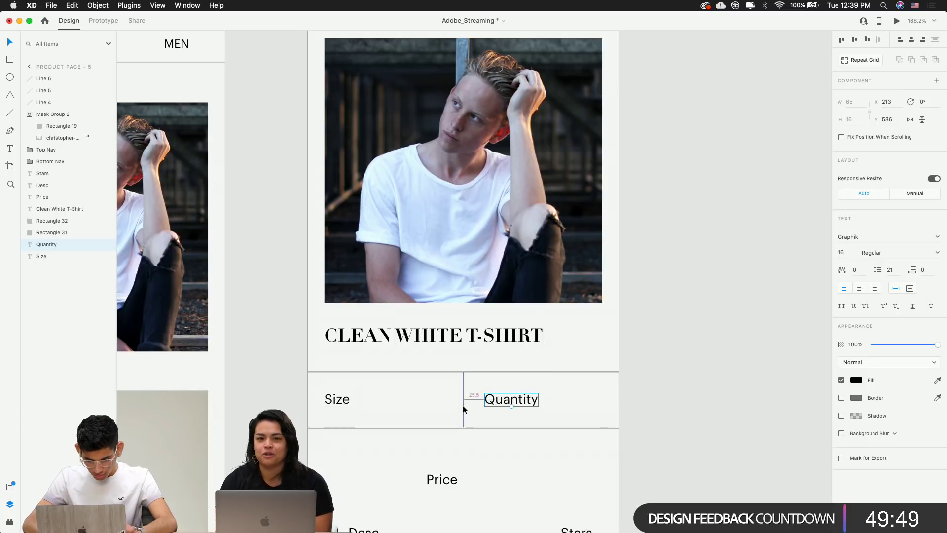
key(Left)
click(347, 398)
key(Right)
key(Right)
key(Right)
key(Right)
key(Right)
key(Right)
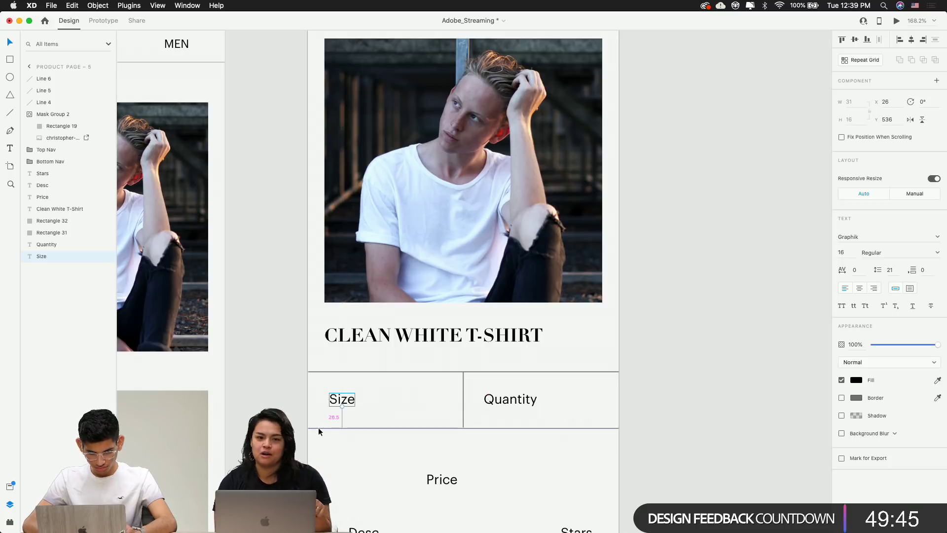
key(Left)
key(Left)
click(345, 457)
Nudge the top divider line down and back up, then check the bottom divider line
scroll(345, 456, down, 5)
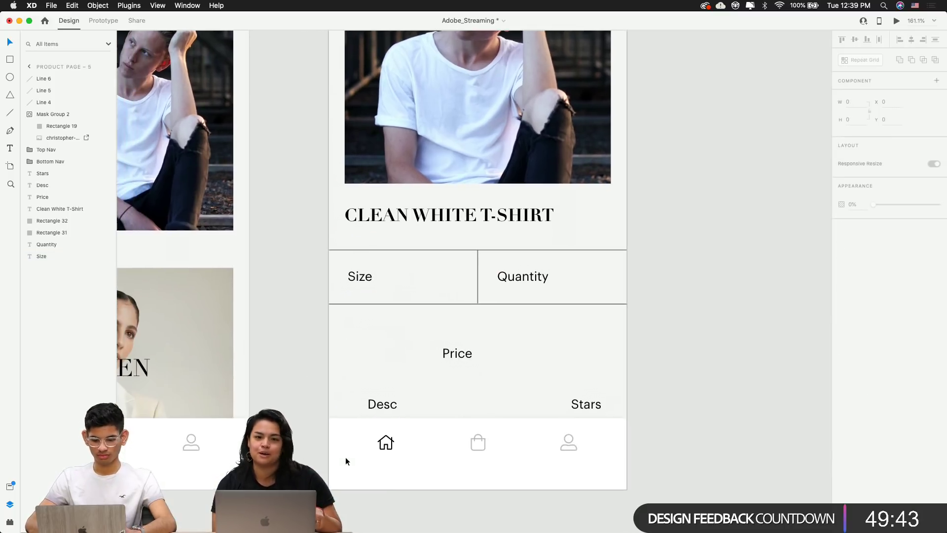
scroll(345, 457, down, 3)
scroll(368, 368, up, 6)
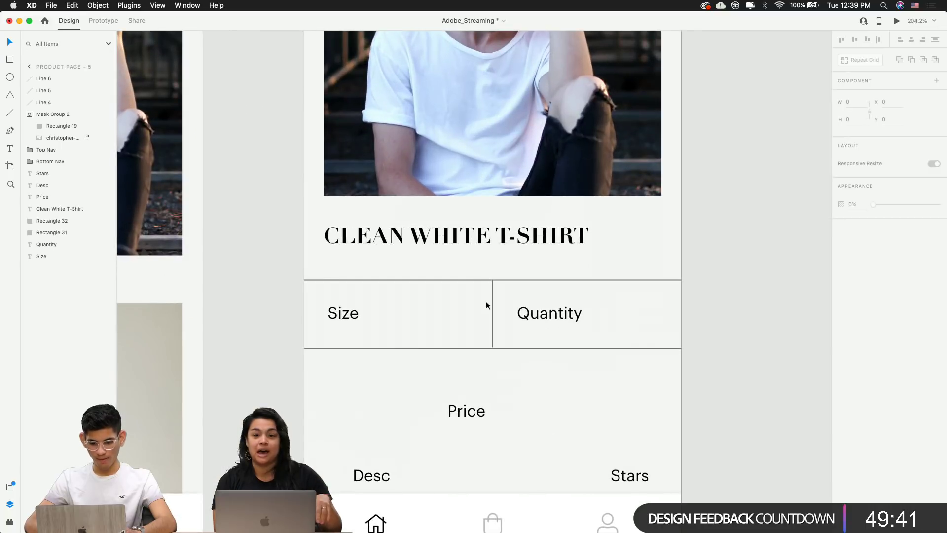
click(471, 285)
click(466, 281)
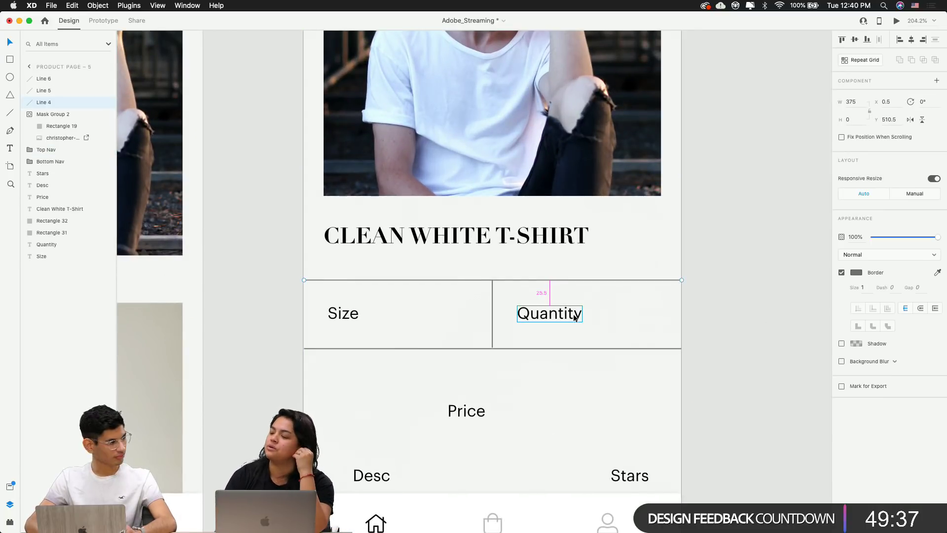
key(Down)
key(Down)
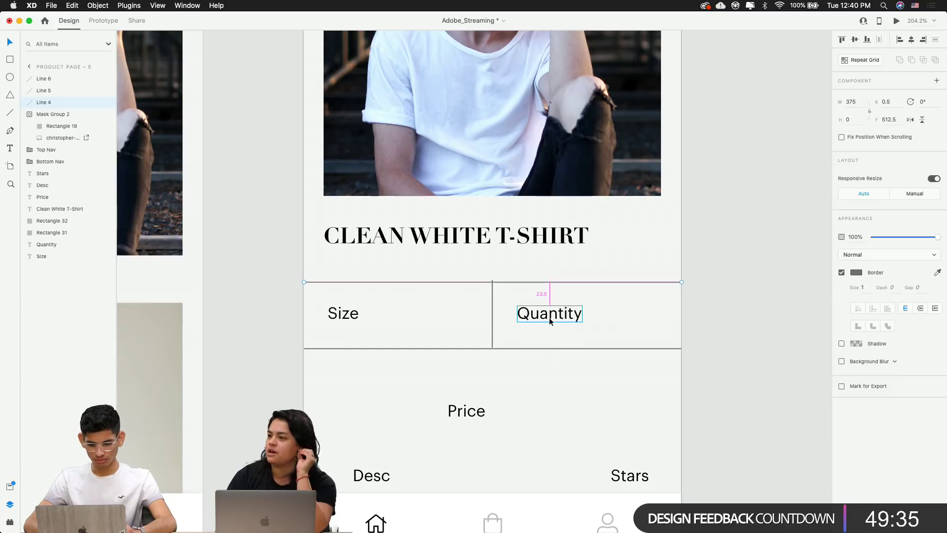
key(Up)
click(552, 346)
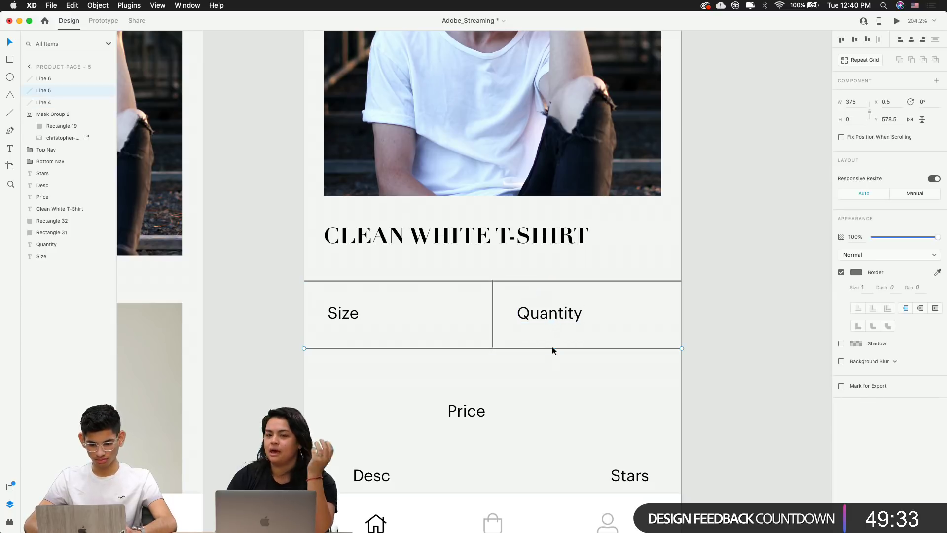
key(Escape)
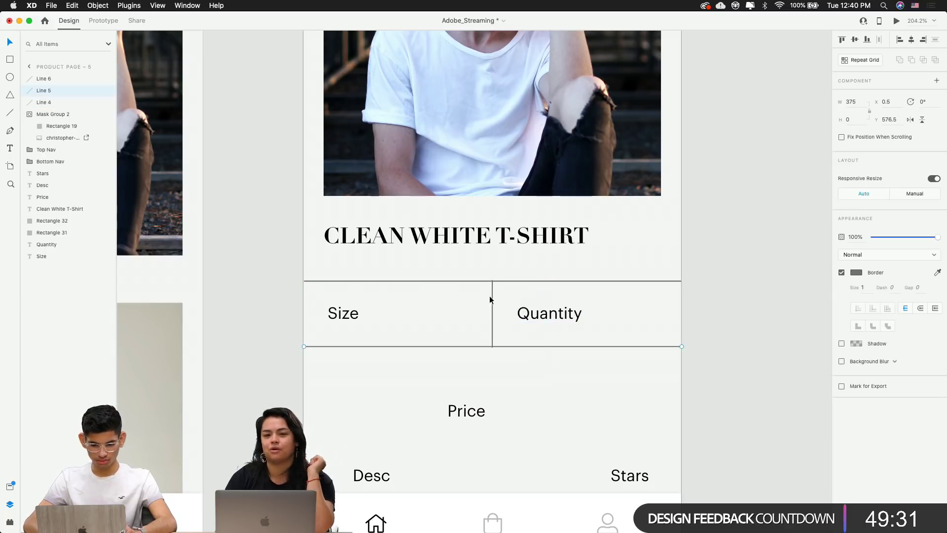
scroll(490, 298, up, 5)
Snap the vertical divider's top and bottom ends onto the row's border lines
click(497, 291)
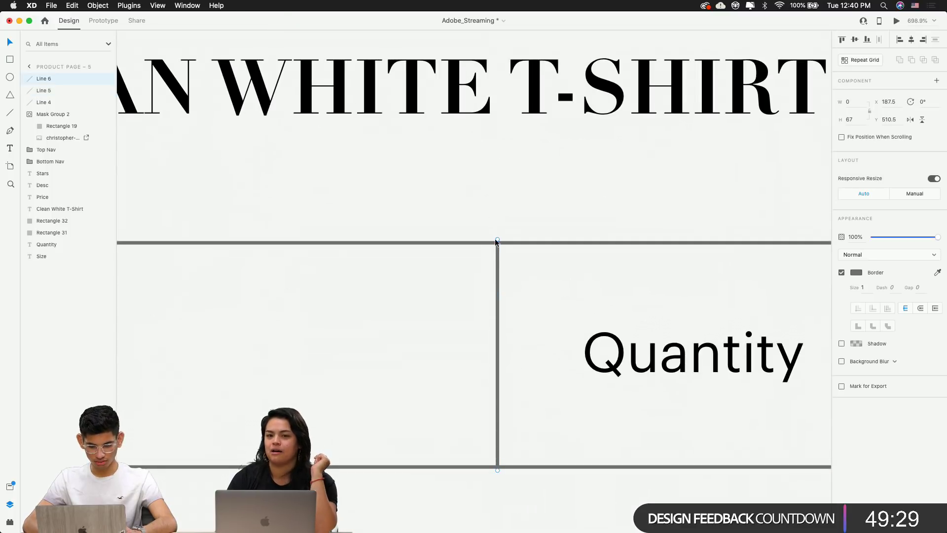
scroll(496, 240, up, 8)
drag(504, 237, 504, 250)
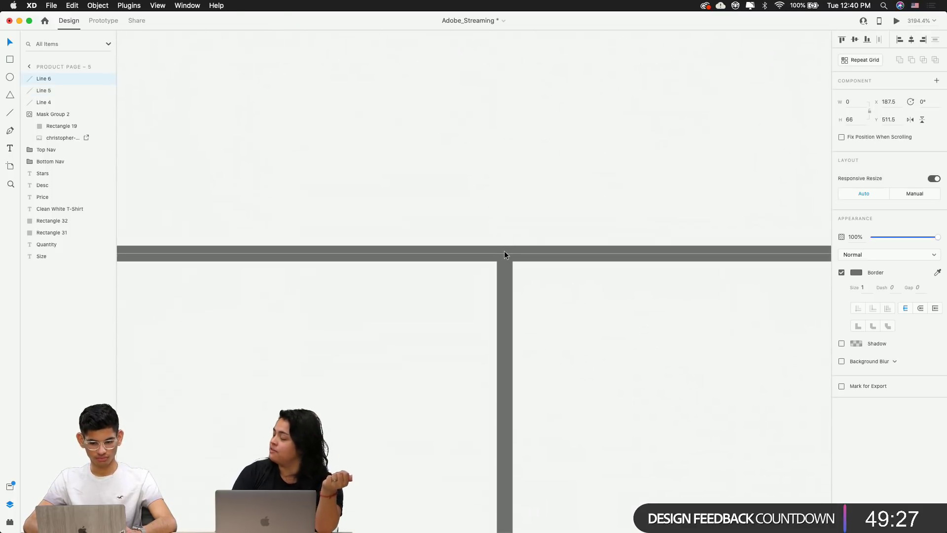
scroll(505, 250, down, 3)
scroll(504, 251, down, 8)
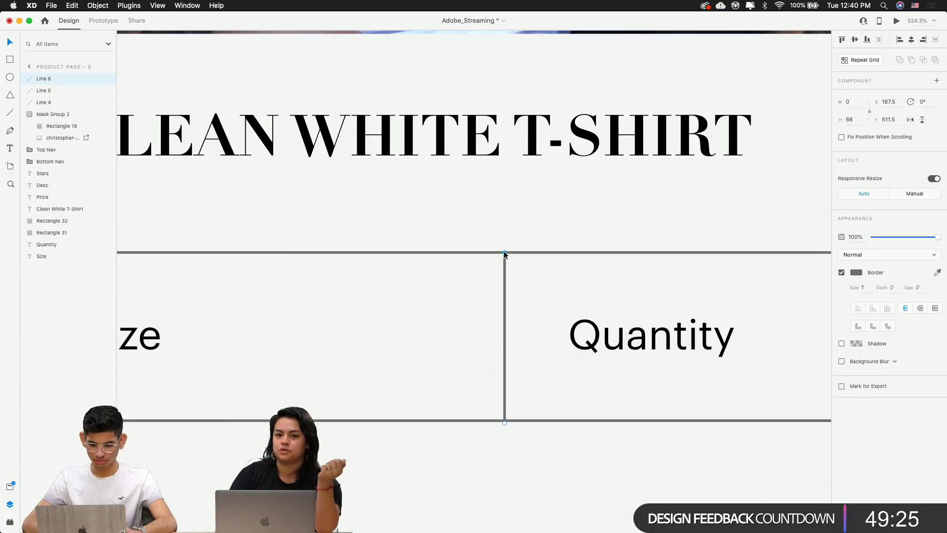
scroll(510, 368, up, 8)
scroll(490, 389, up, 5)
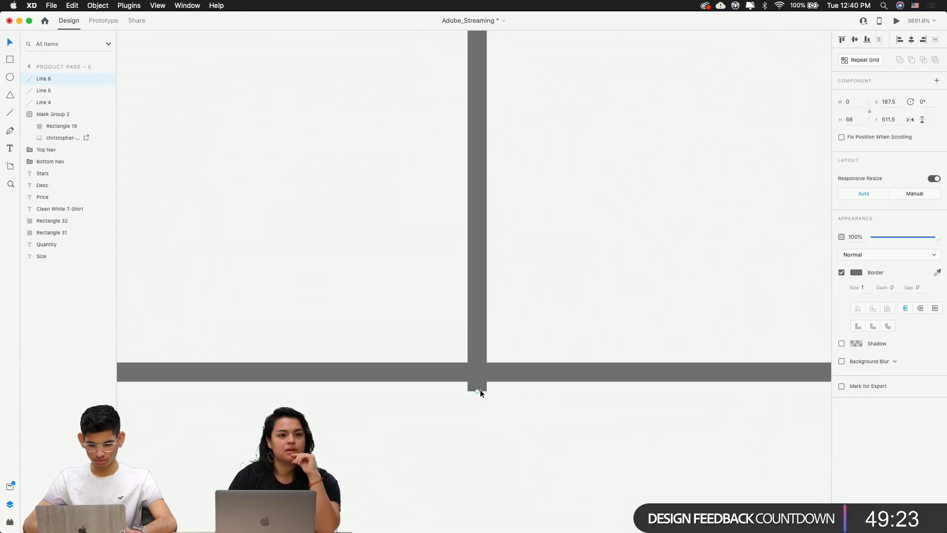
drag(477, 389, 477, 373)
scroll(476, 373, down, 8)
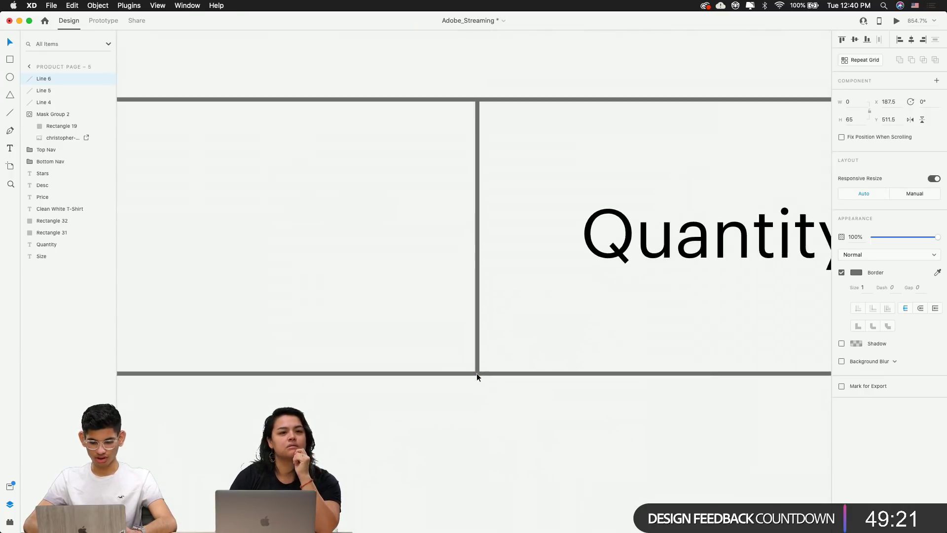
scroll(476, 373, down, 6)
click(715, 341)
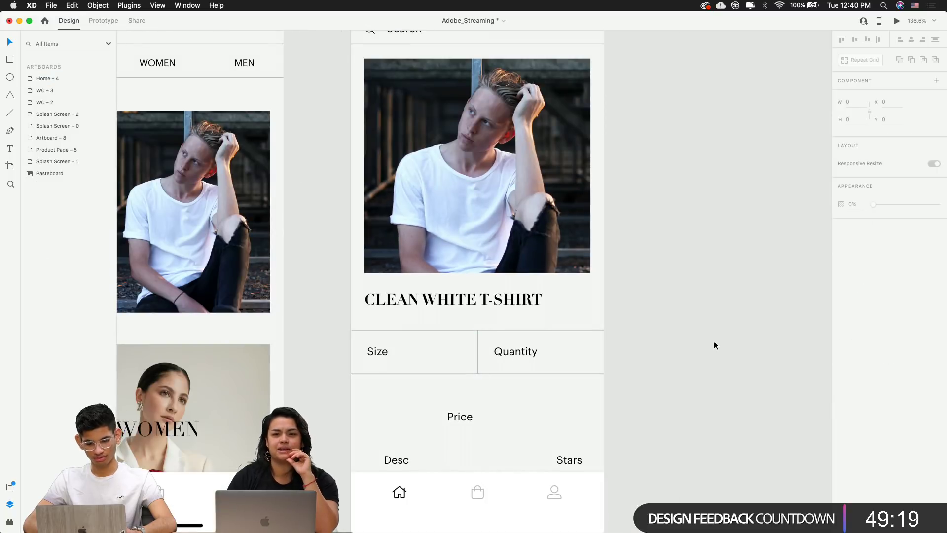
scroll(714, 342, down, 1)
scroll(714, 341, down, 2)
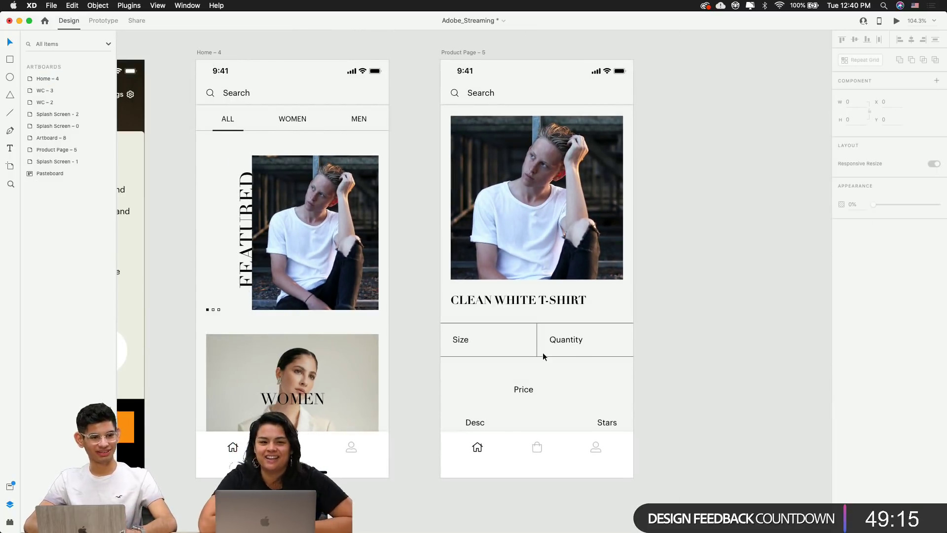
scroll(542, 352, up, 3)
Duplicate the Size label to its right and change the copy to 'M'
click(397, 329)
drag(397, 328, 494, 331)
double_click(494, 330)
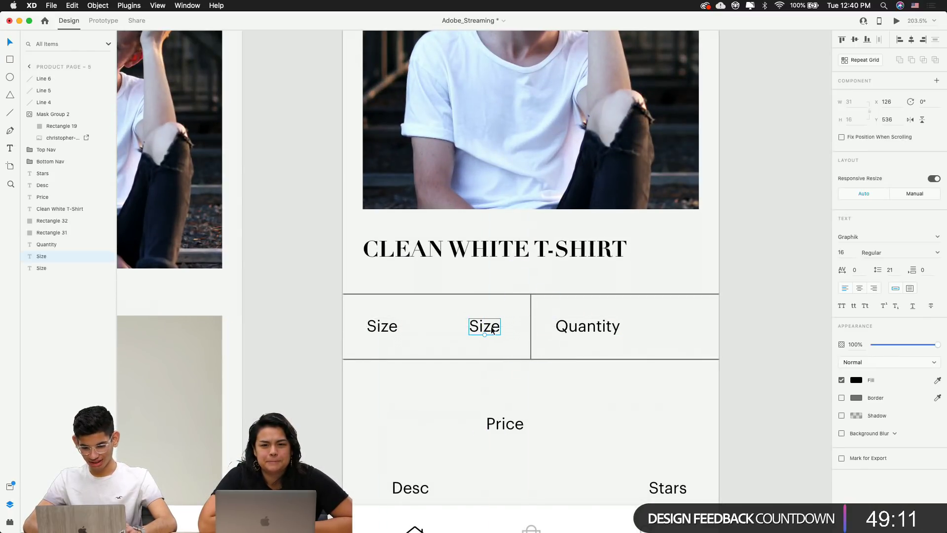
double_click(493, 330)
text(M)
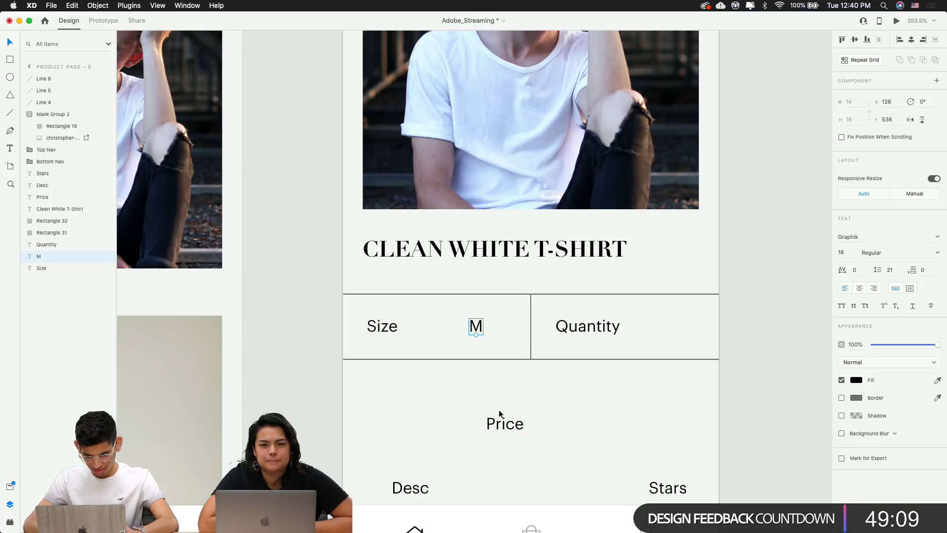
click(483, 371)
scroll(482, 371, up, 5)
scroll(482, 371, down, 3)
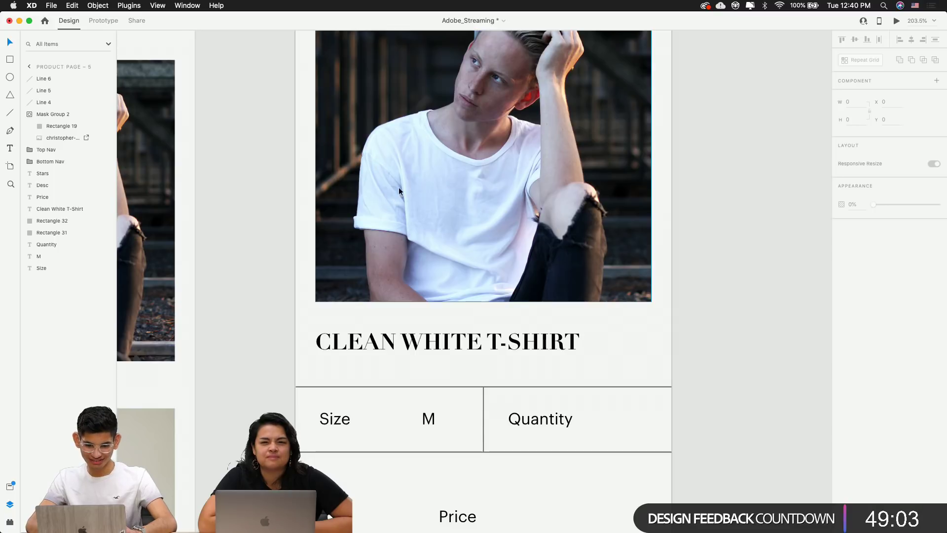
Duplicate the Quantity label to its right and change the copy to '01'
click(533, 419)
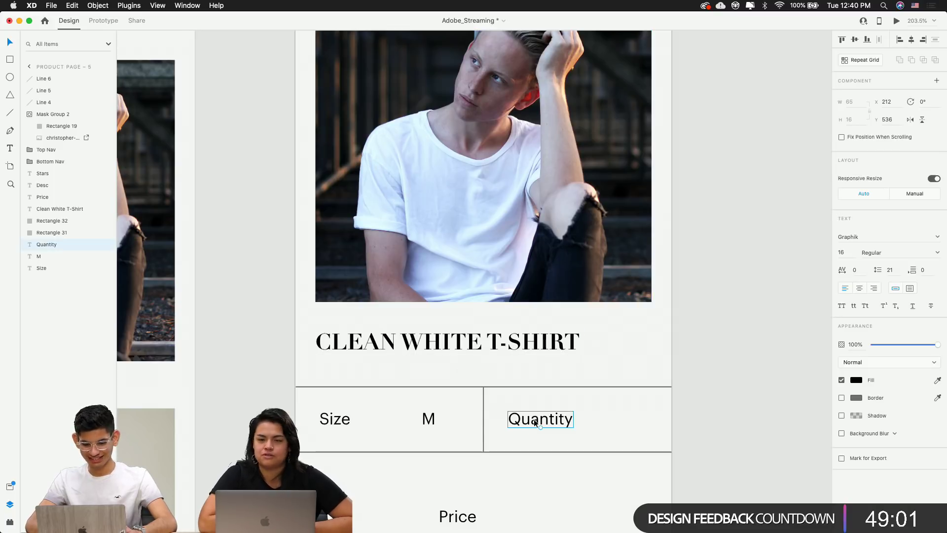
drag(534, 419, 624, 420)
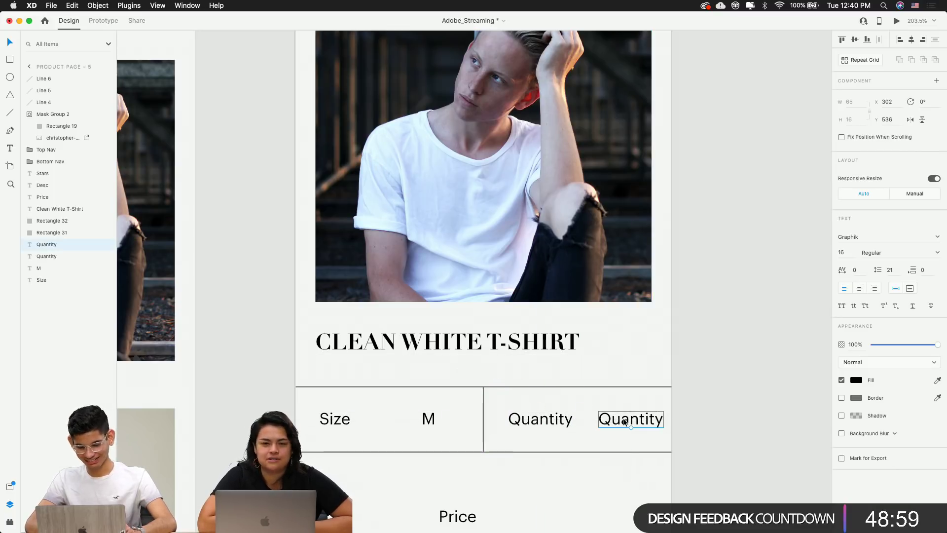
double_click(624, 418)
text(1)
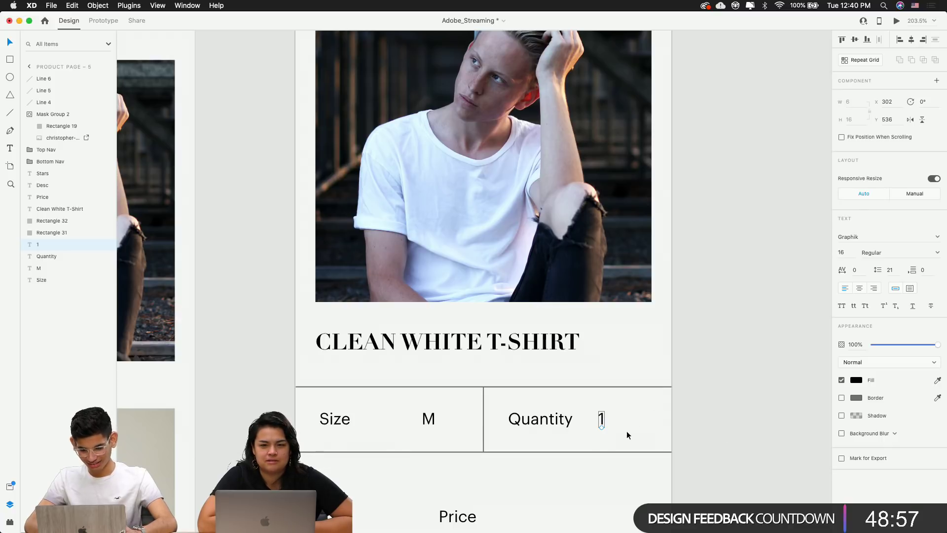
click(715, 448)
scroll(714, 446, down, 3)
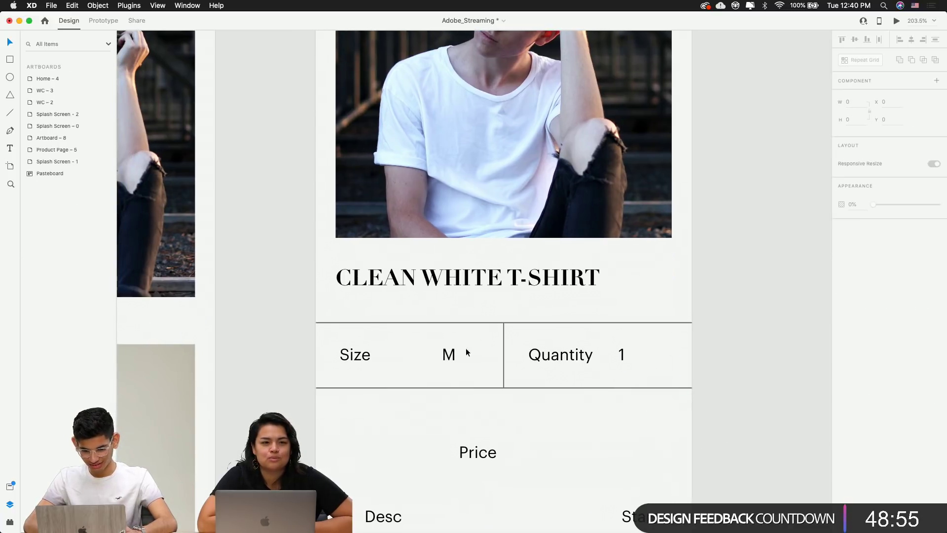
click(449, 355)
click(622, 356)
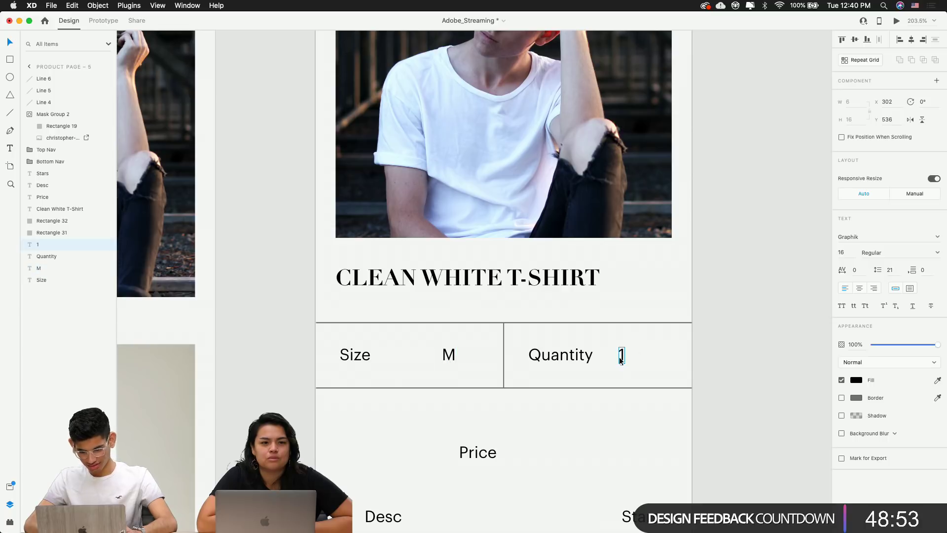
double_click(621, 357)
text(0)
key(Escape)
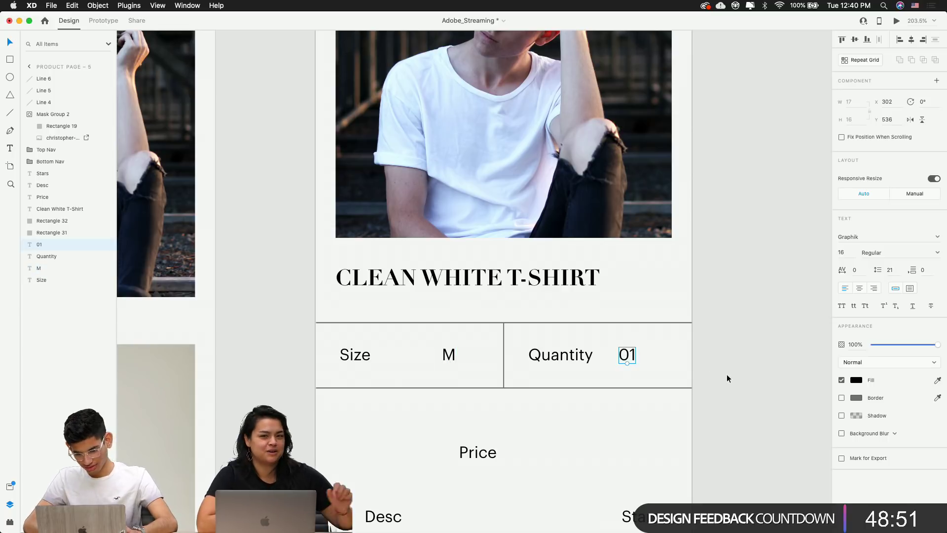
click(727, 377)
Move the Size/Quantity row with its lines lower and place Price under the title
scroll(727, 378, down, 3)
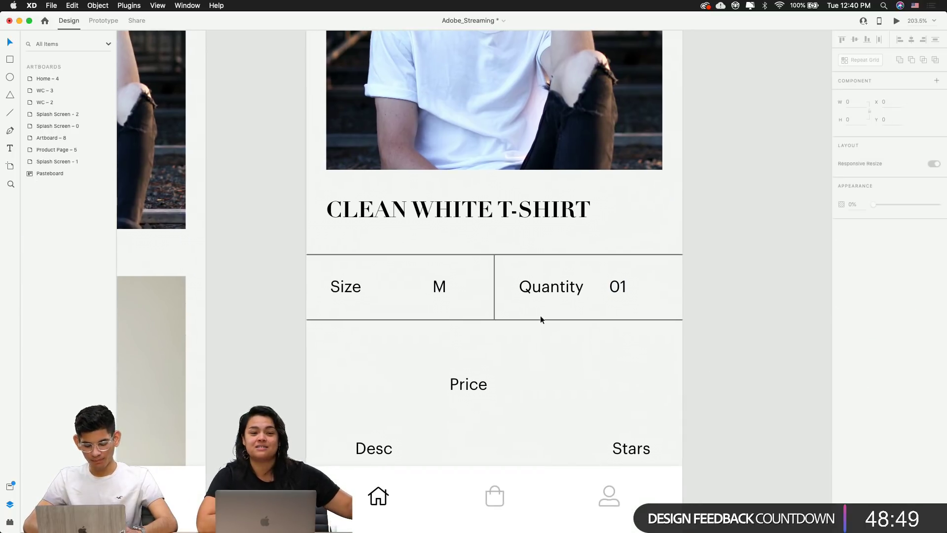
drag(691, 332, 309, 267)
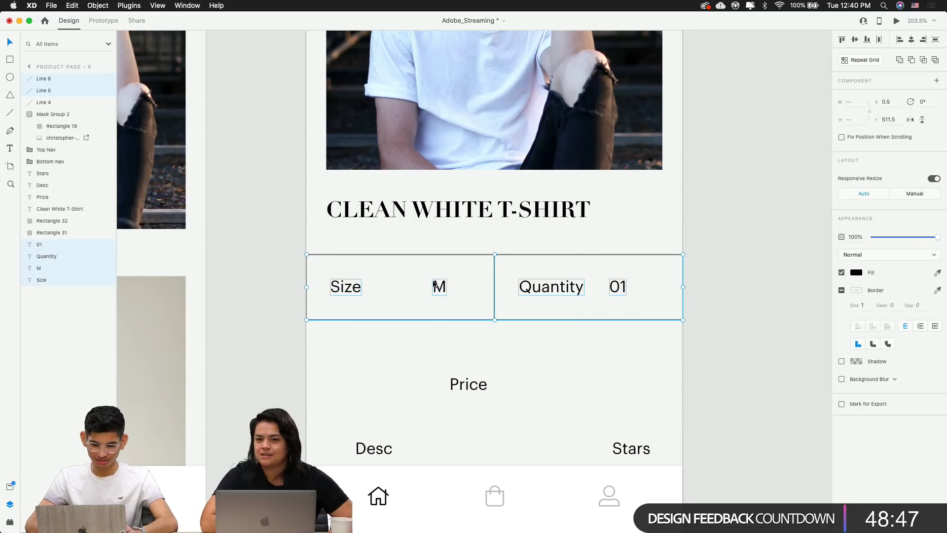
drag(434, 284, 436, 308)
key(super+z)
click(294, 242)
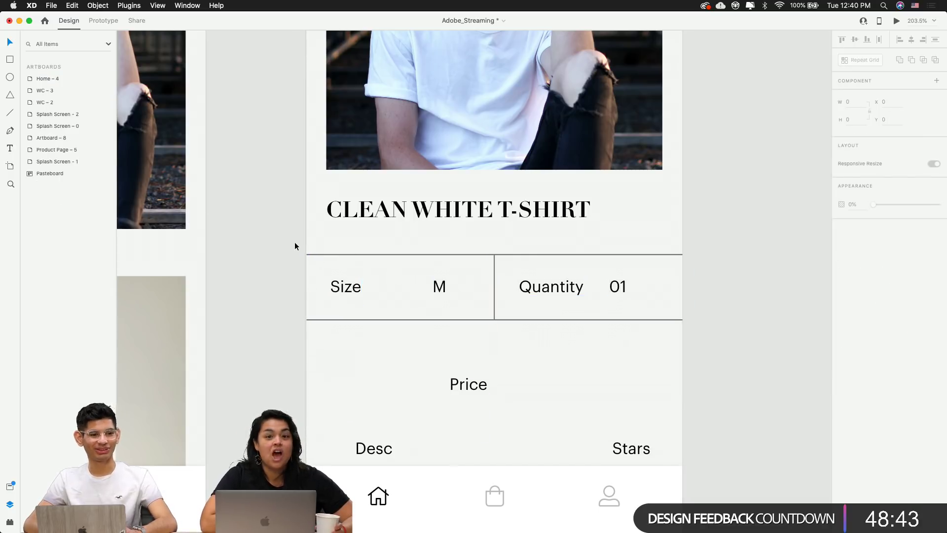
drag(295, 246, 740, 349)
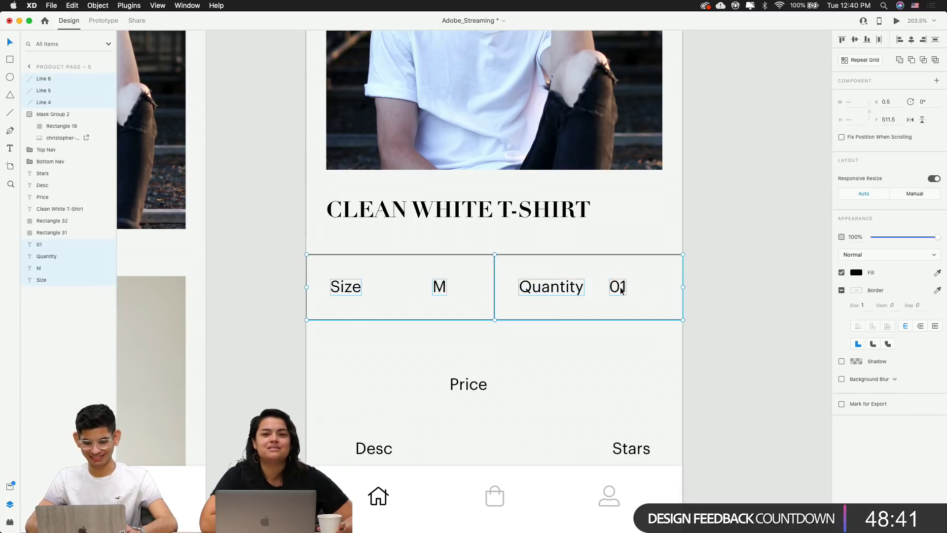
drag(621, 291, 608, 329)
drag(477, 382, 352, 254)
Replace the Price placeholder text with '50.00 USD'
double_click(340, 255)
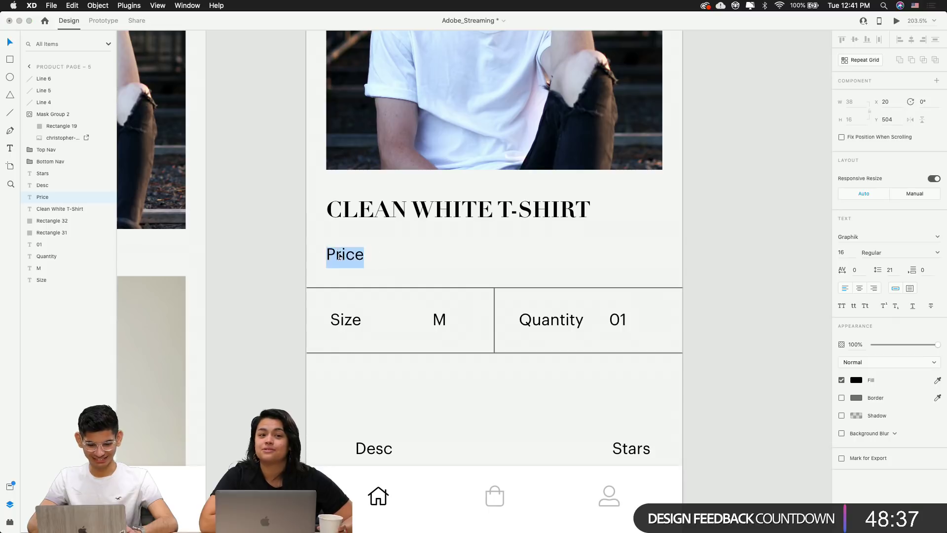
click(427, 213)
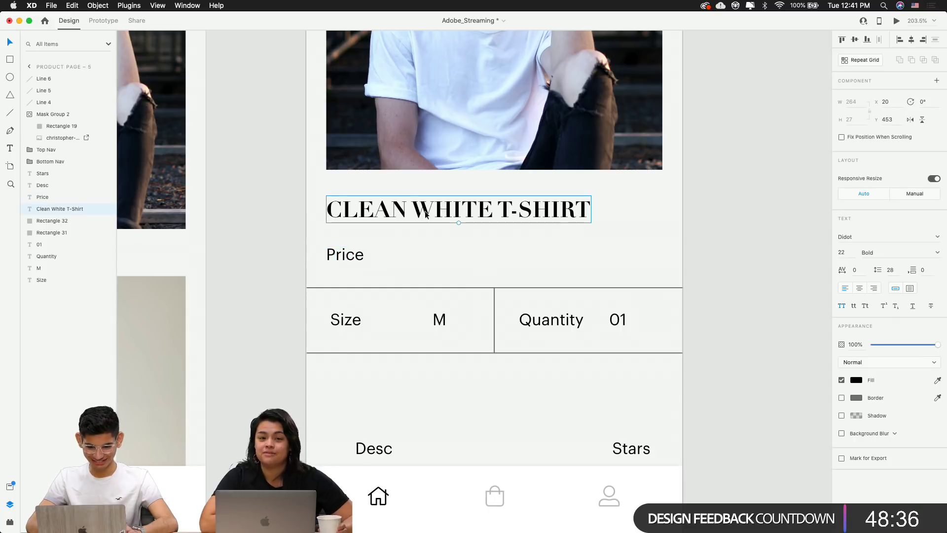
double_click(344, 253)
text(1)
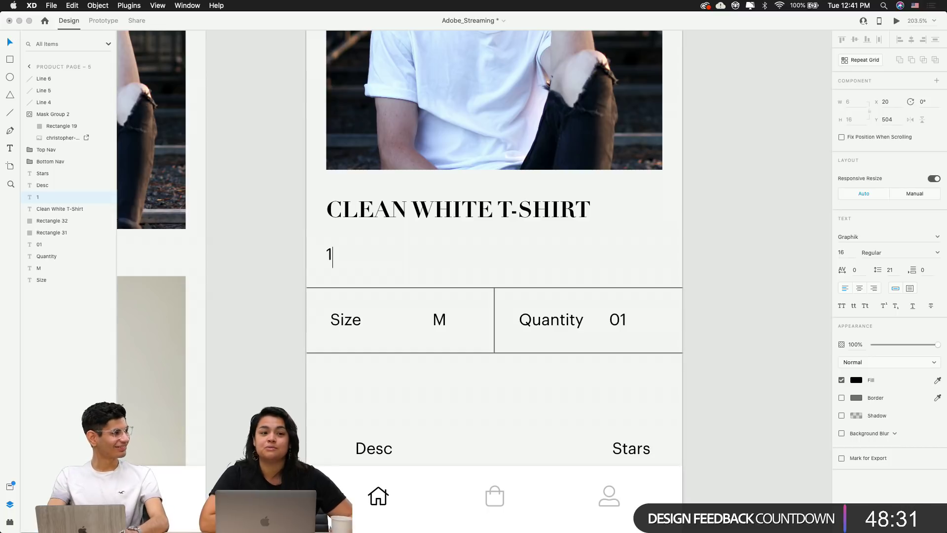
key(BackSpace)
text(2)
key(BackSpace)
key(BackSpace)
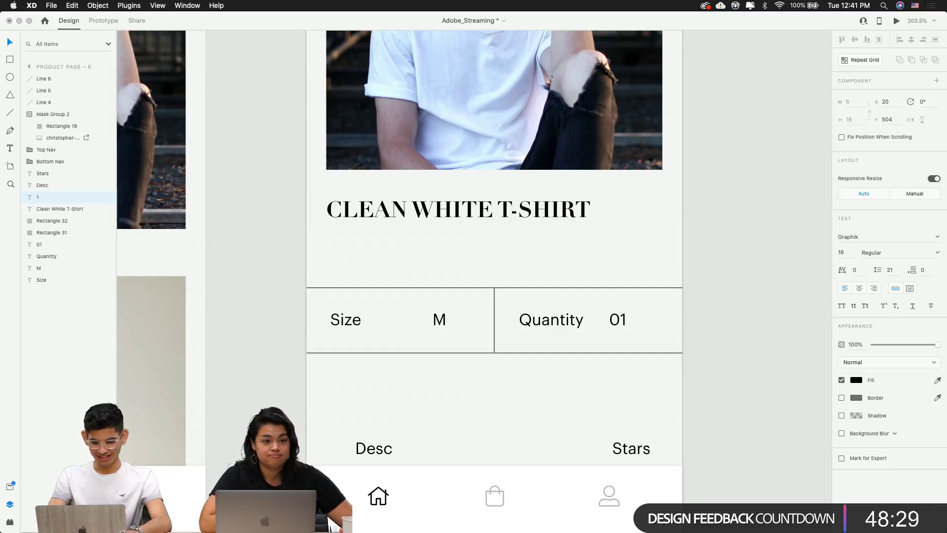
key(BackSpace)
key(BackSpace)
key(BackSpace)
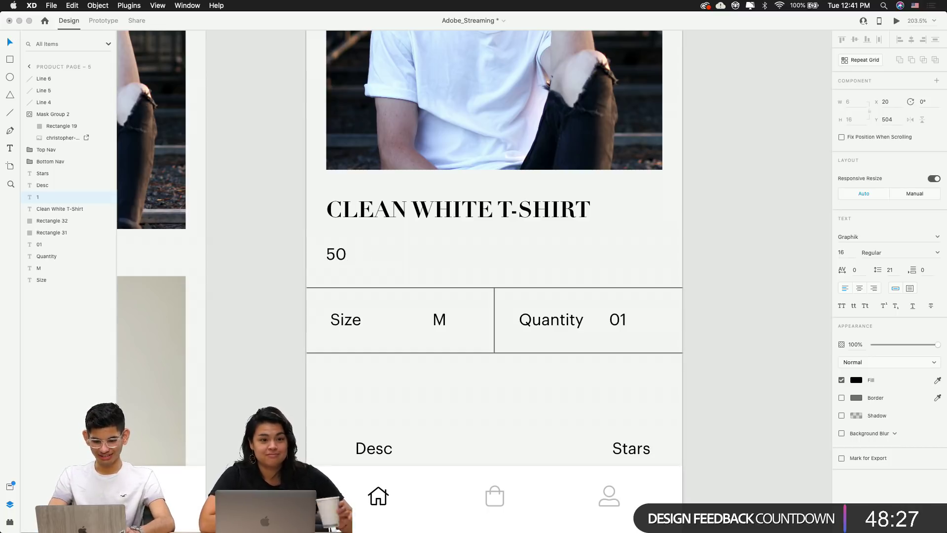
text(.00 USD)
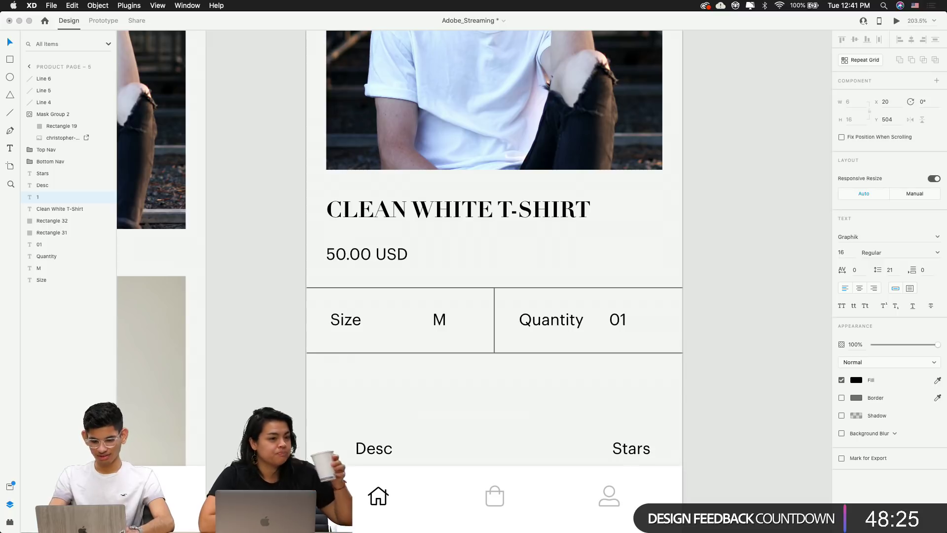
click(438, 268)
scroll(555, 274, down, 5)
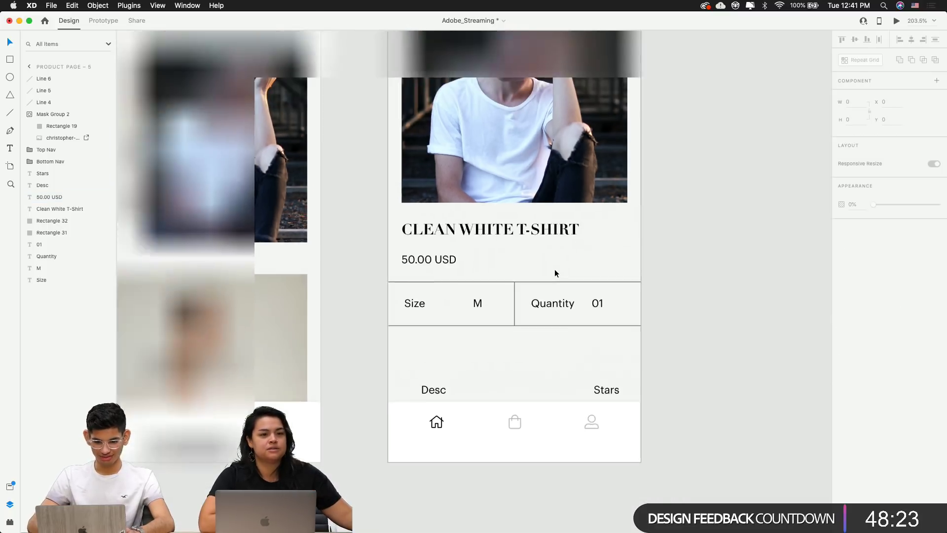
Nudge the 50.00 USD price up two pixels toward the product title
click(371, 312)
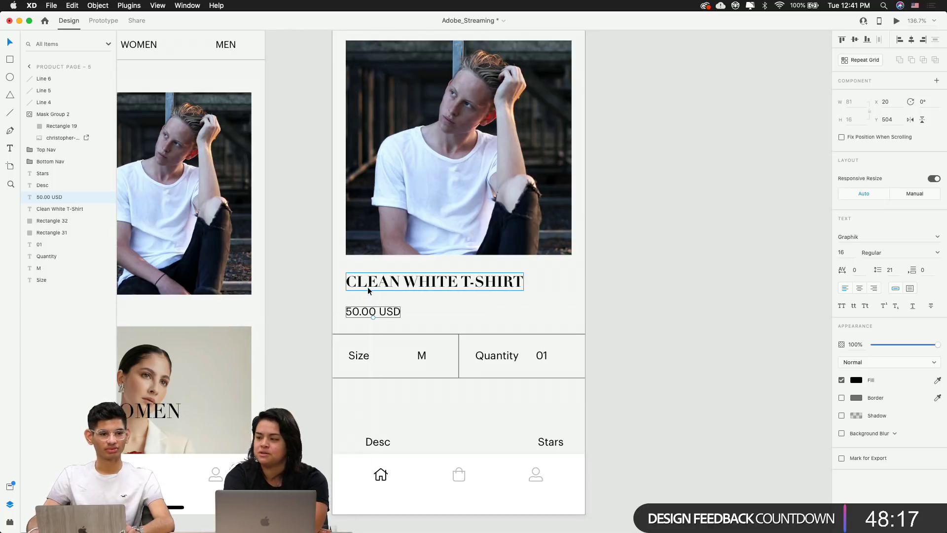
key(Up)
key(Up)
key(Up)
key(Up)
key(Up)
key(Up)
key(Up)
key(Up)
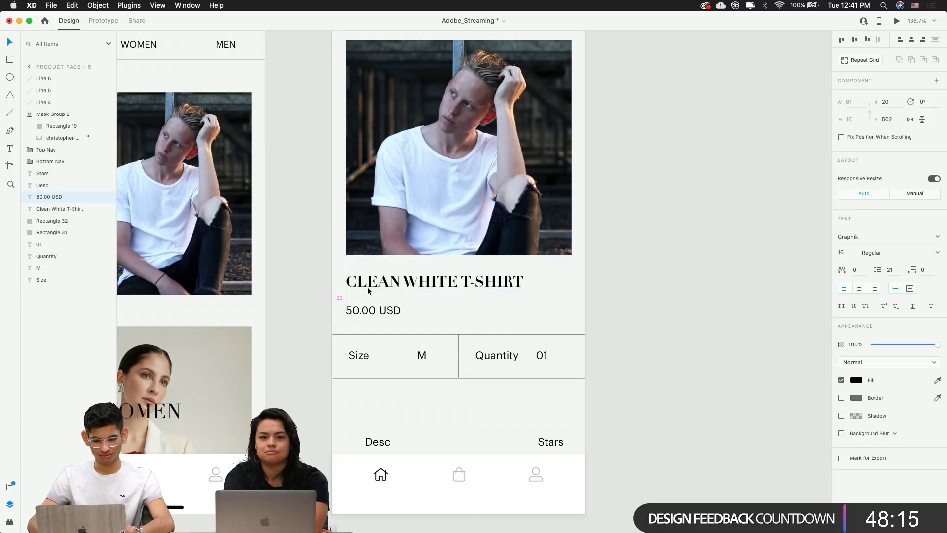
key(Up)
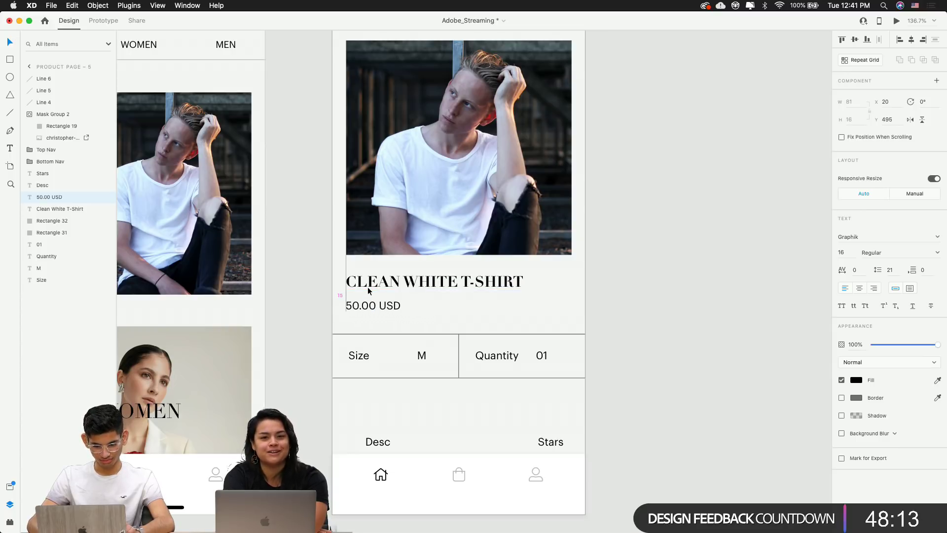
click(459, 301)
scroll(513, 314, down, 3)
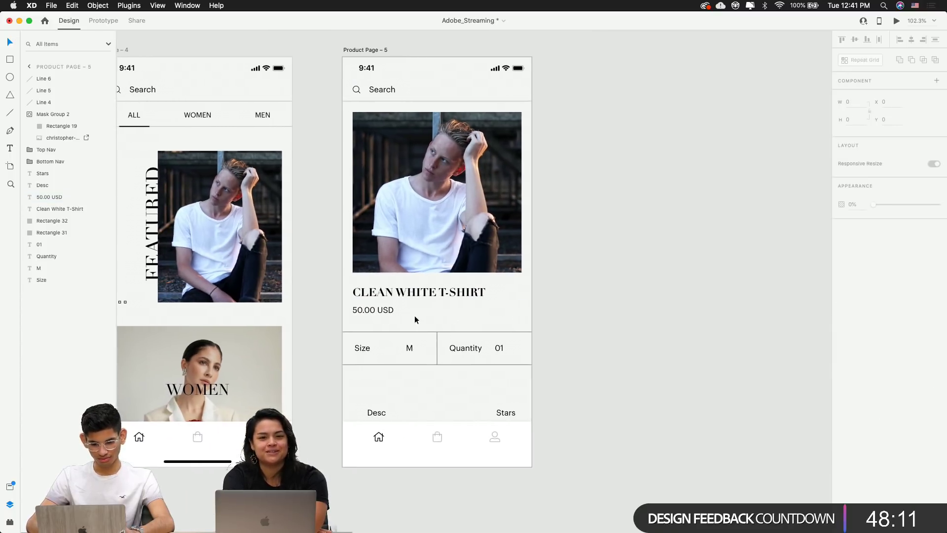
scroll(415, 320, up, 5)
Set the price text to 80% opacity and nudge it up one more pixel
click(316, 301)
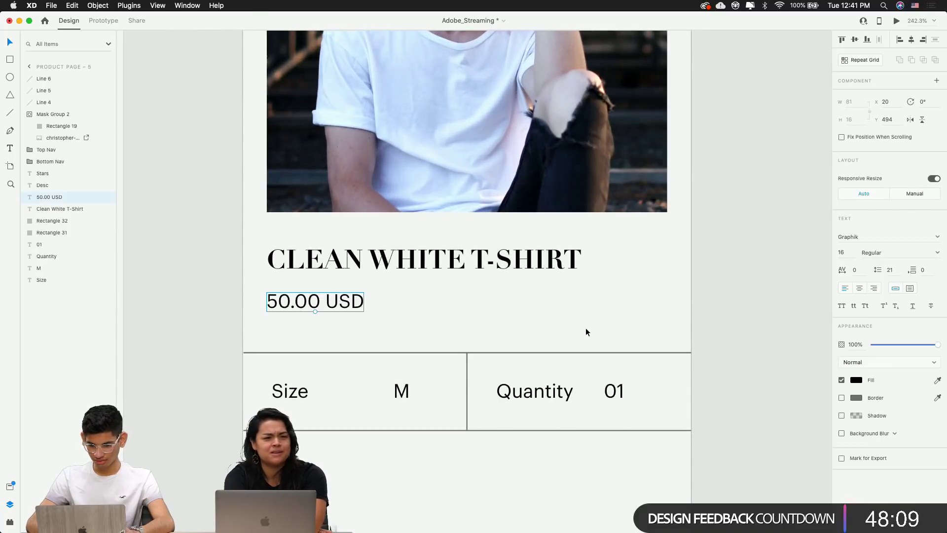
scroll(585, 327, down, 2)
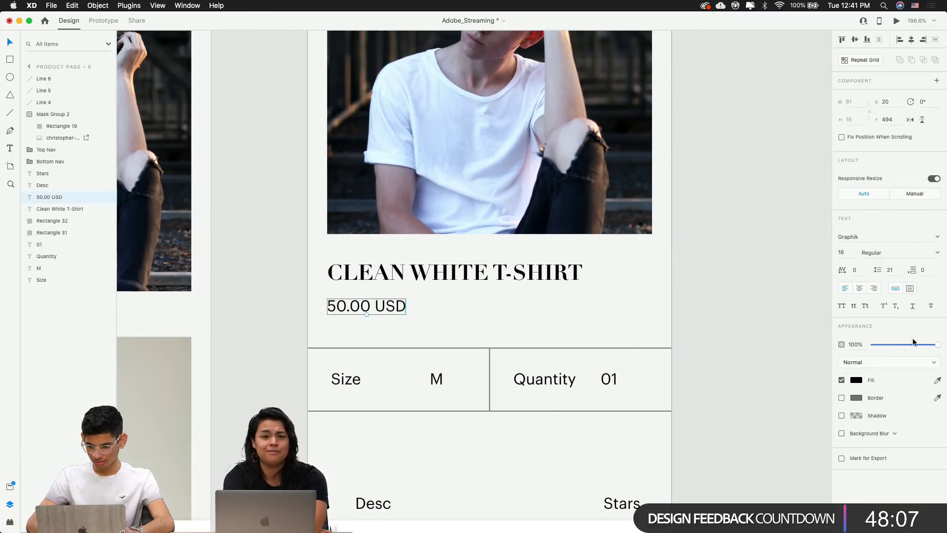
click(856, 344)
key(shift+Down)
key(shift+Down)
key(shift+Down)
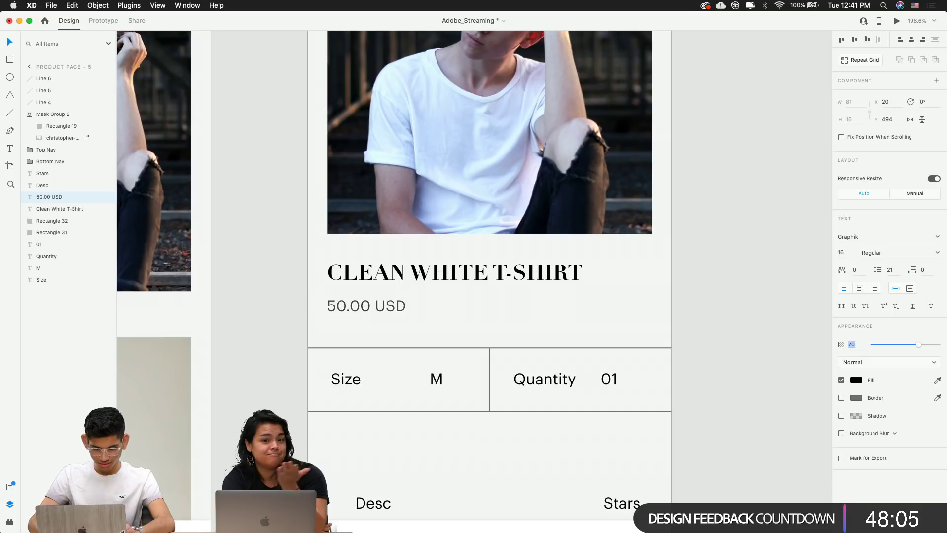
key(shift+Up)
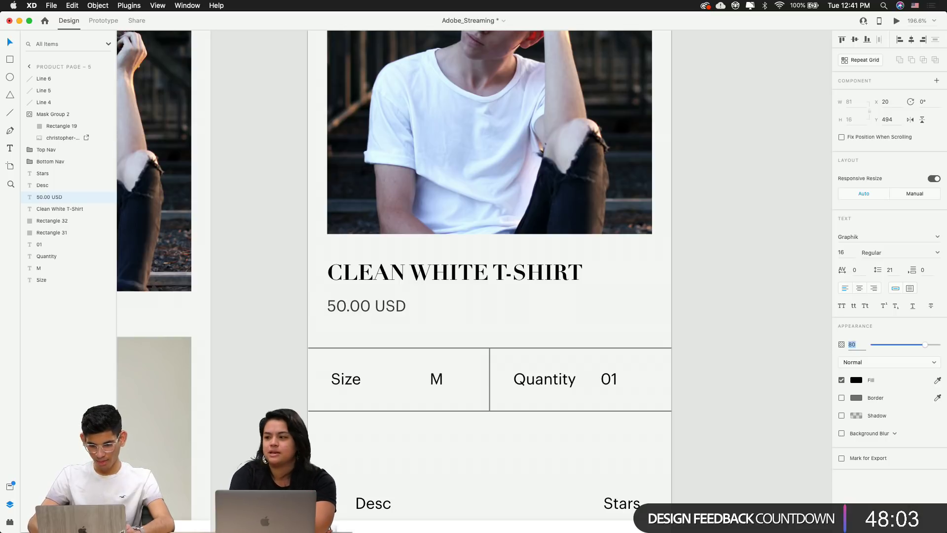
click(764, 311)
click(387, 309)
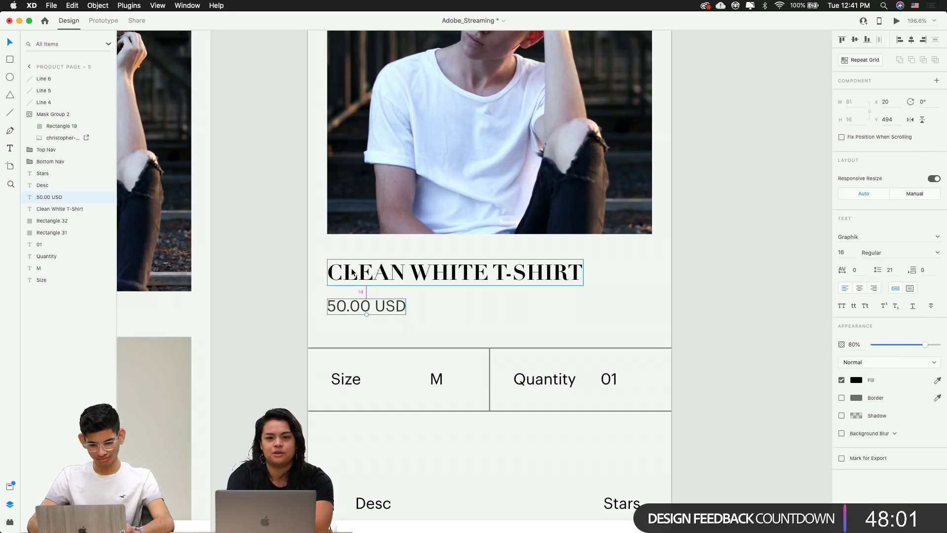
key(Up)
key(Up)
click(425, 313)
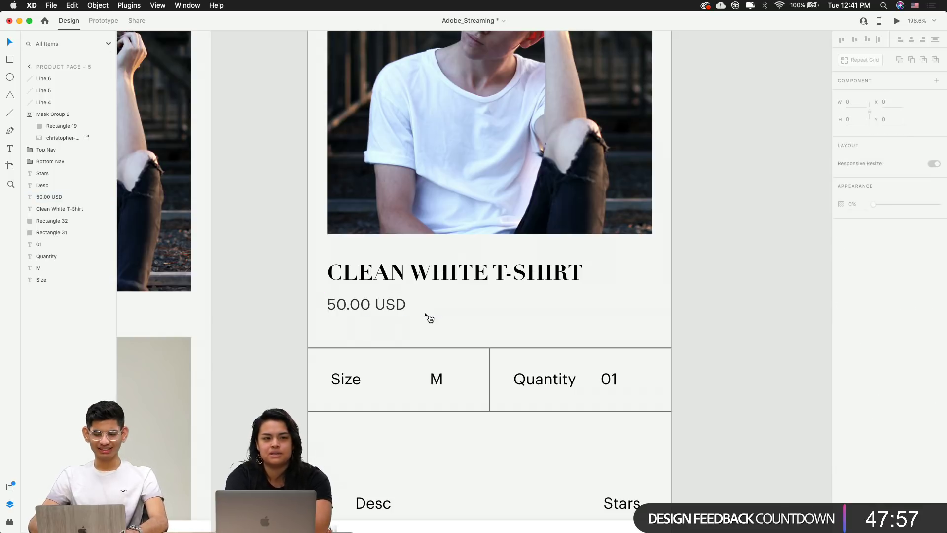
click(695, 373)
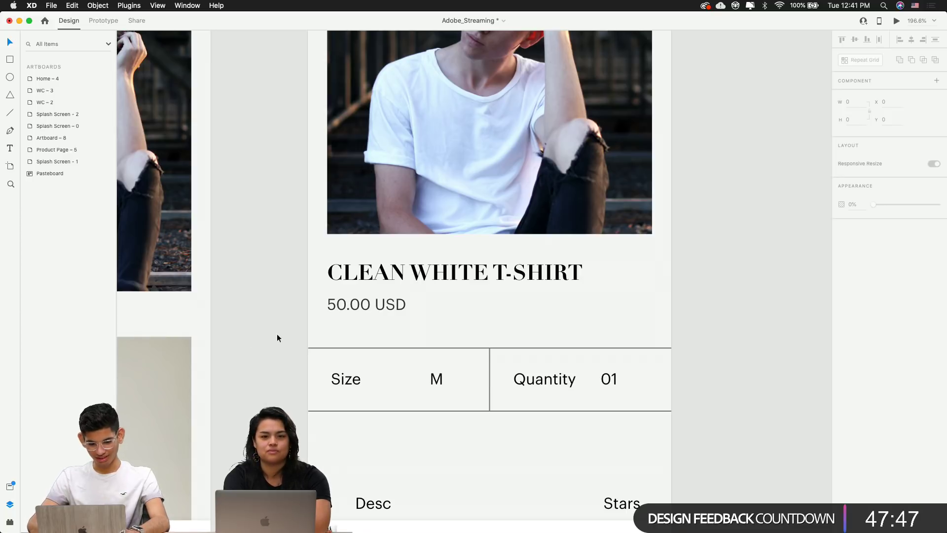
Nudge the Size/Quantity row and its lines up, checking spacing to the price with Alt
drag(278, 336, 697, 447)
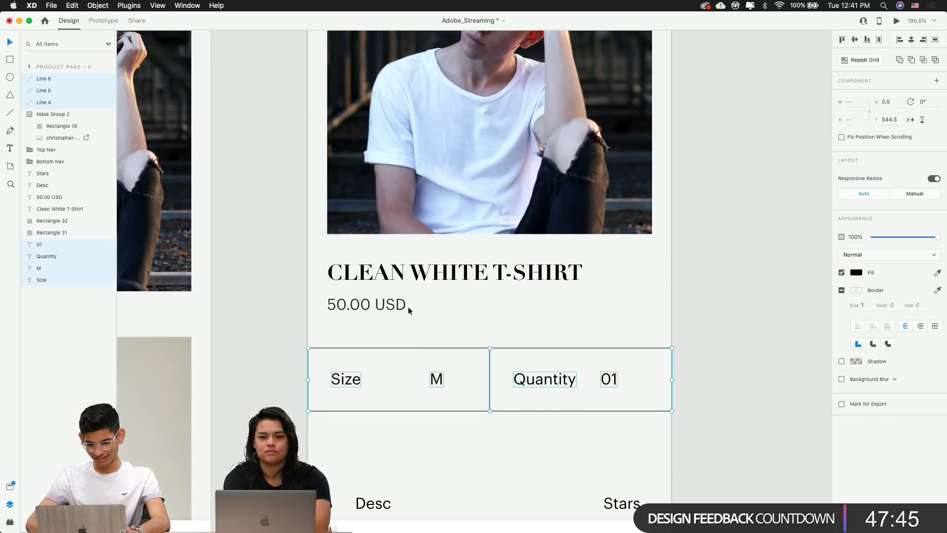
key(Up)
key(Up)
key(Up)
key(Up)
key(Up)
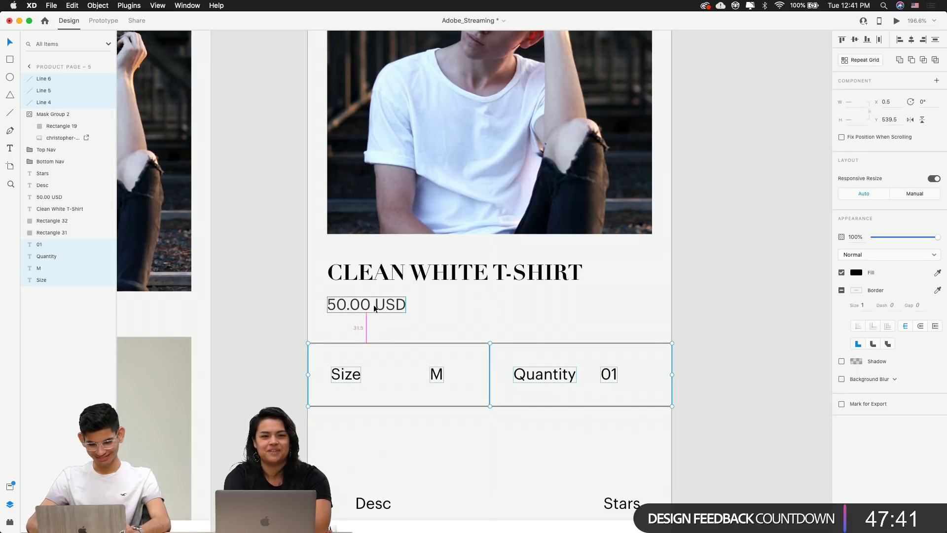
key(Up)
key(Down)
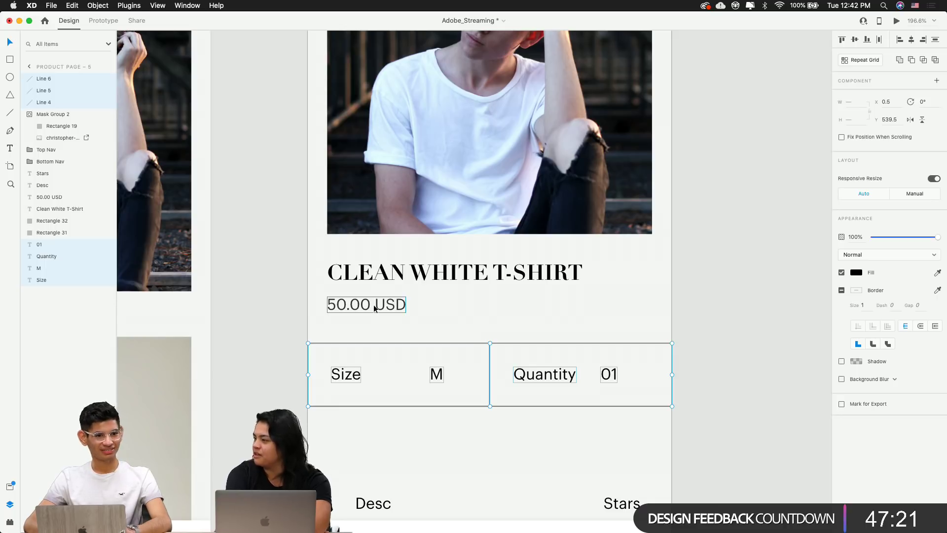
key(alt)
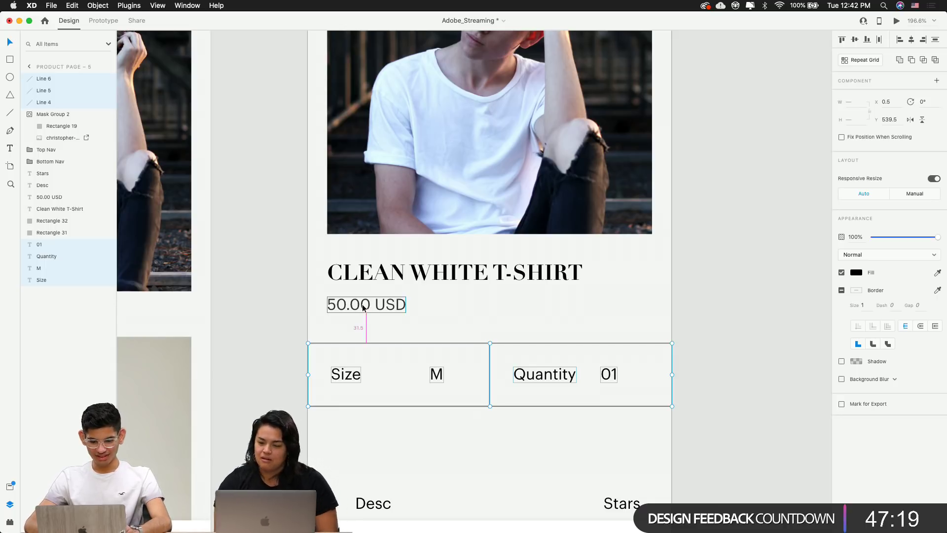
key(Up)
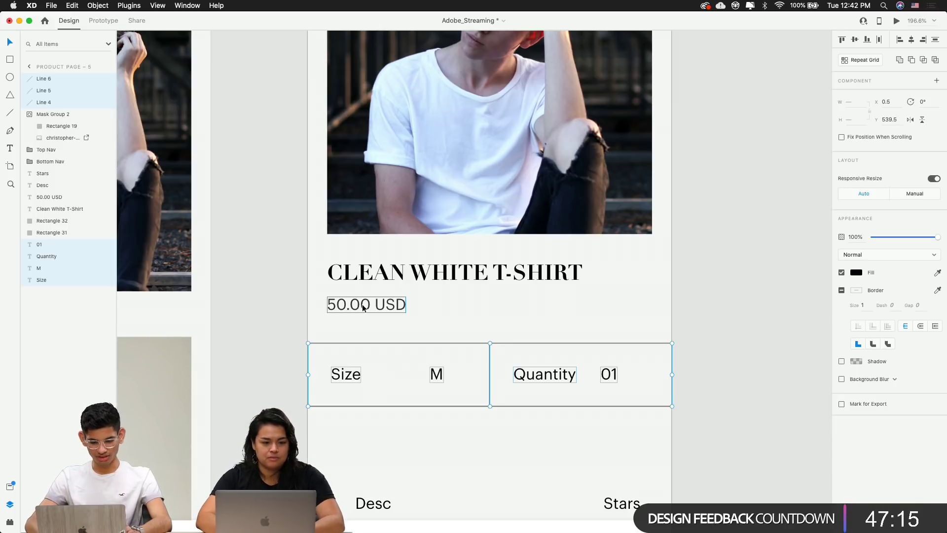
key(Down)
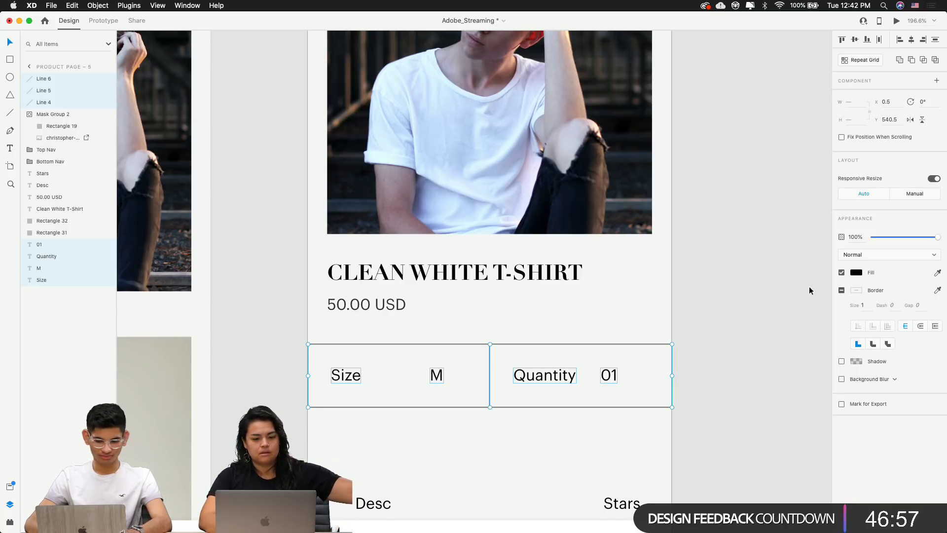
click(709, 311)
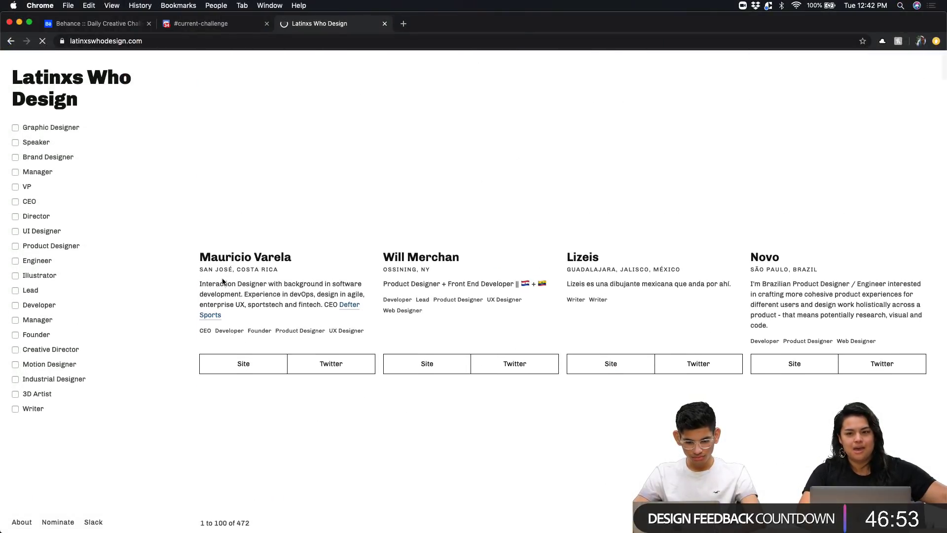
scroll(199, 322, down, 5)
scroll(199, 322, down, 10)
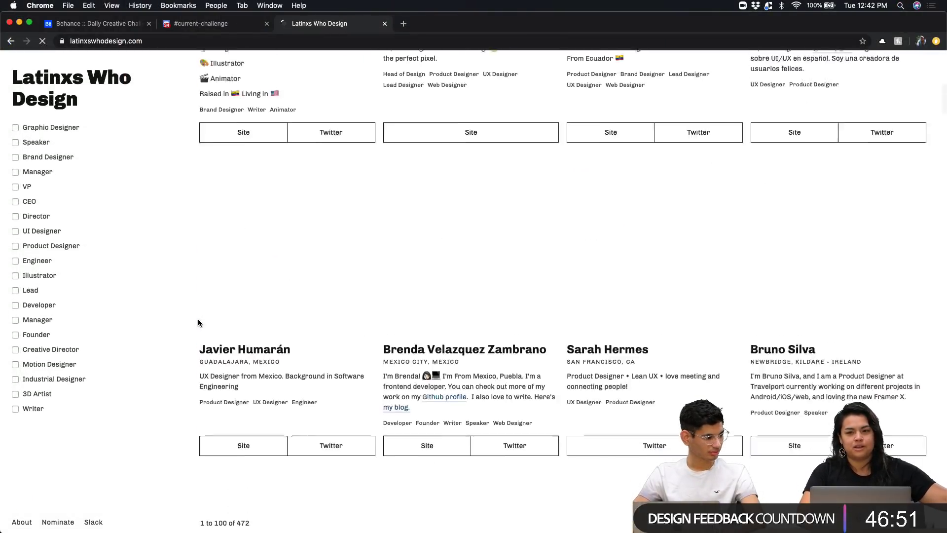
scroll(199, 323, down, 3)
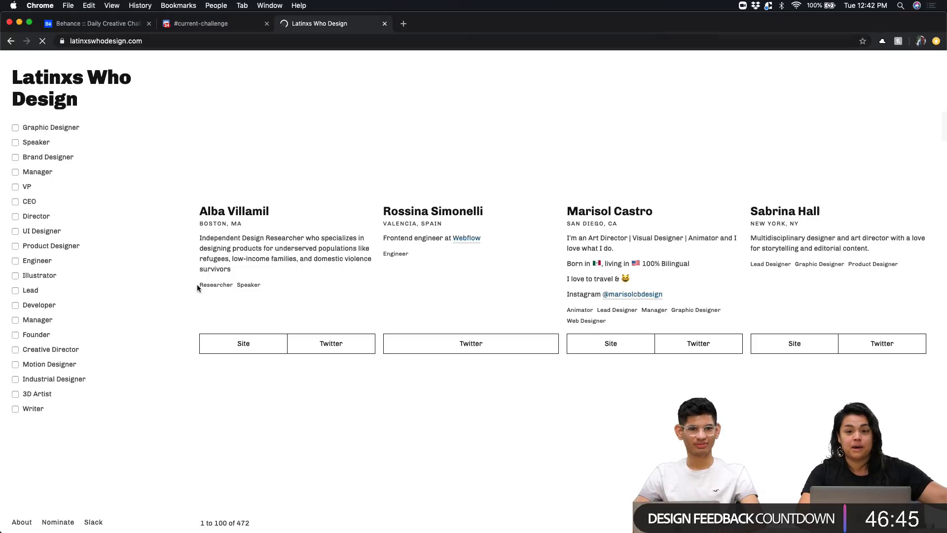
scroll(197, 284, down, 20)
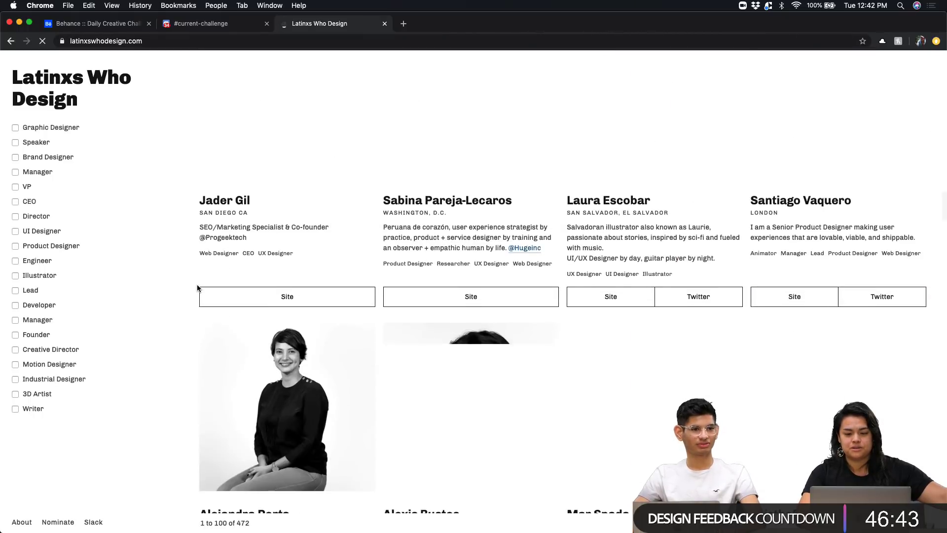
scroll(197, 285, down, 3)
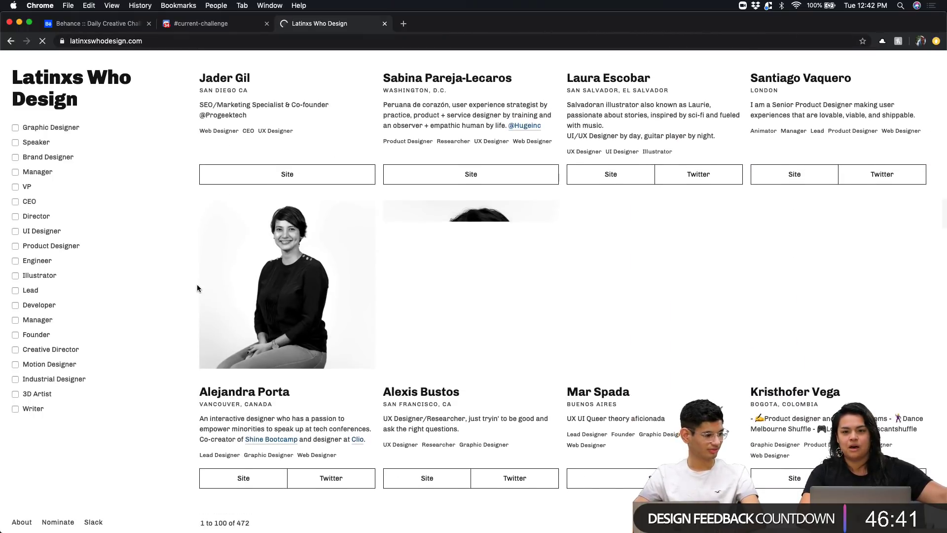
scroll(407, 414, down, 2)
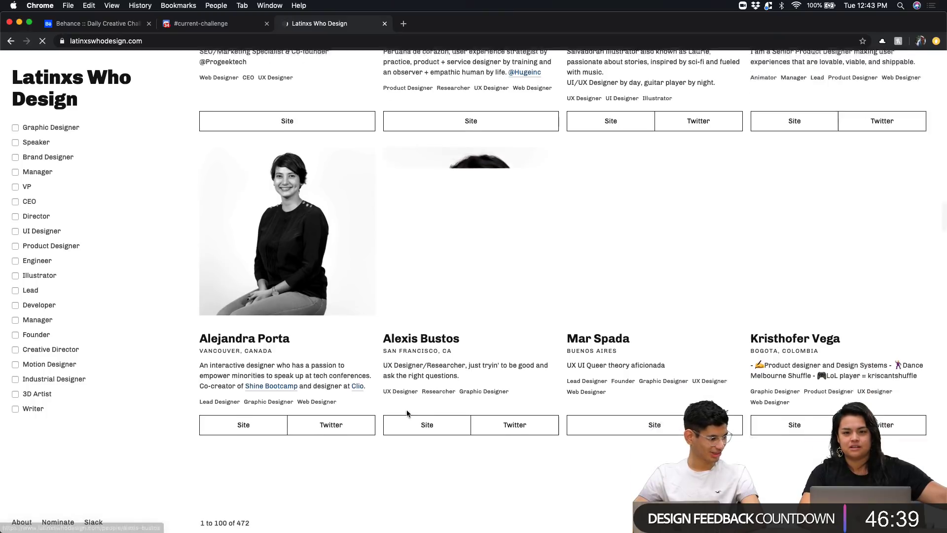
scroll(407, 413, down, 5)
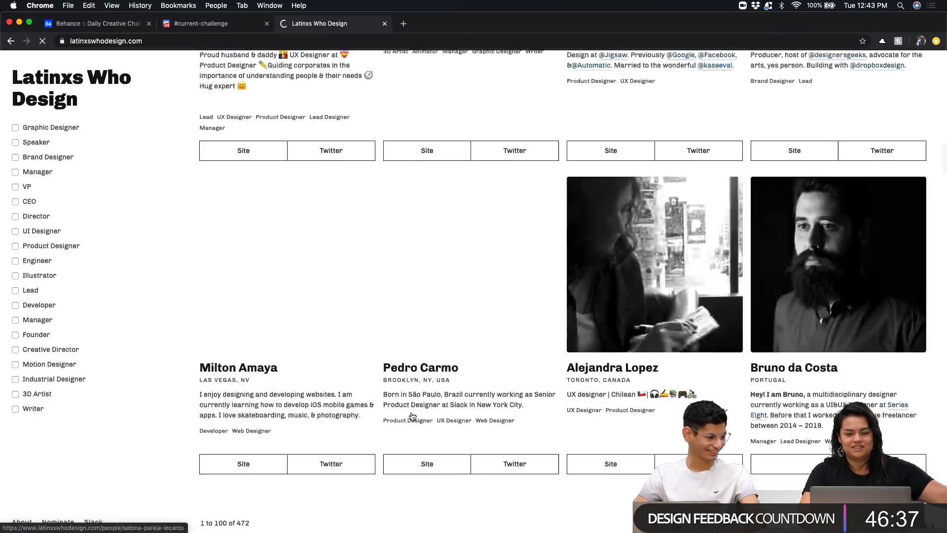
scroll(413, 416, down, 5)
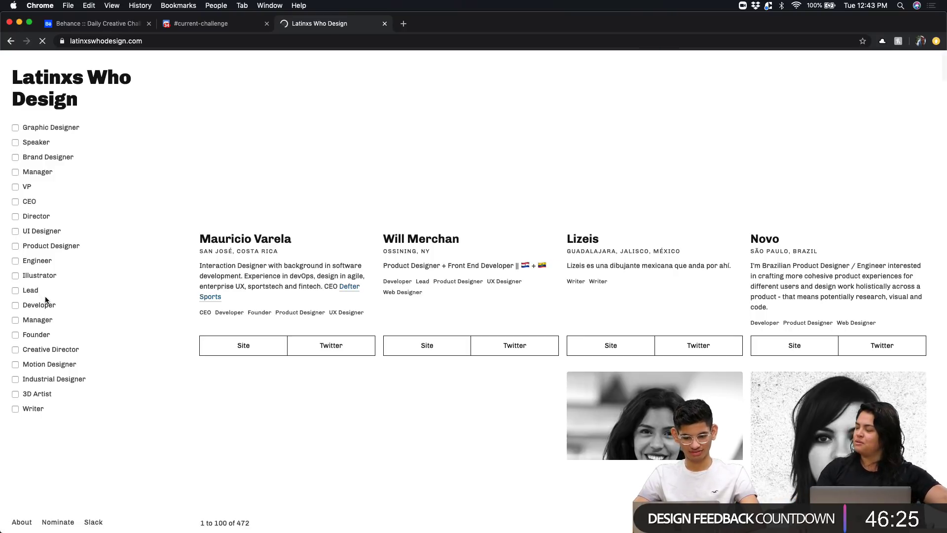
scroll(42, 296, down, 4)
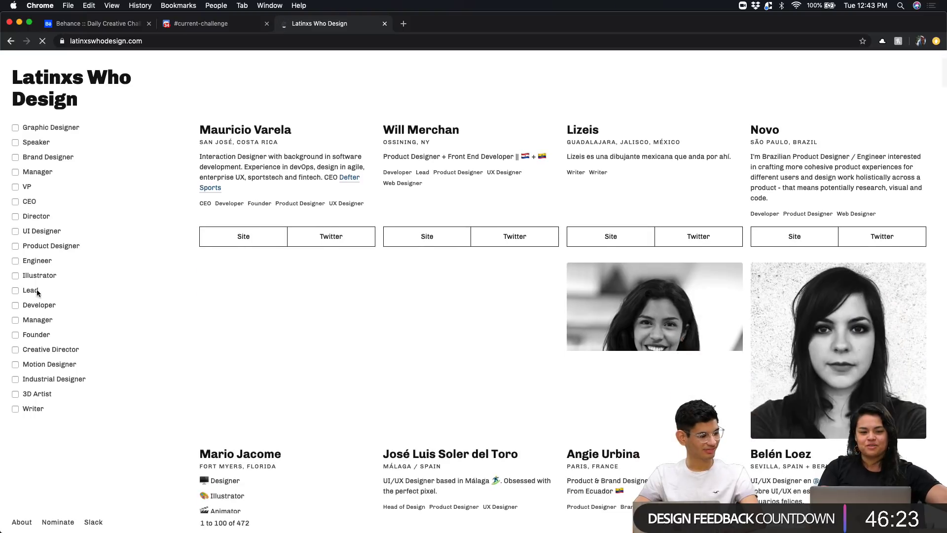
scroll(74, 319, down, 1)
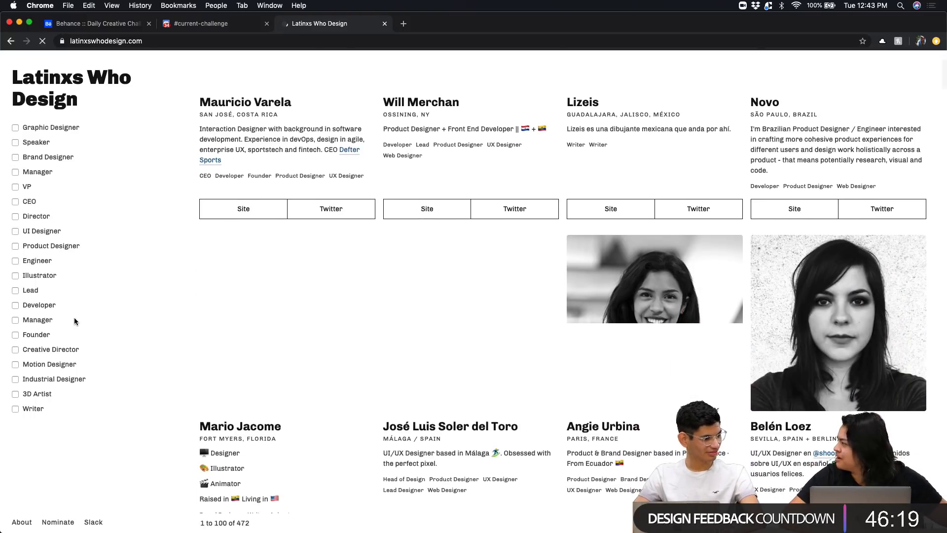
scroll(74, 319, down, 10)
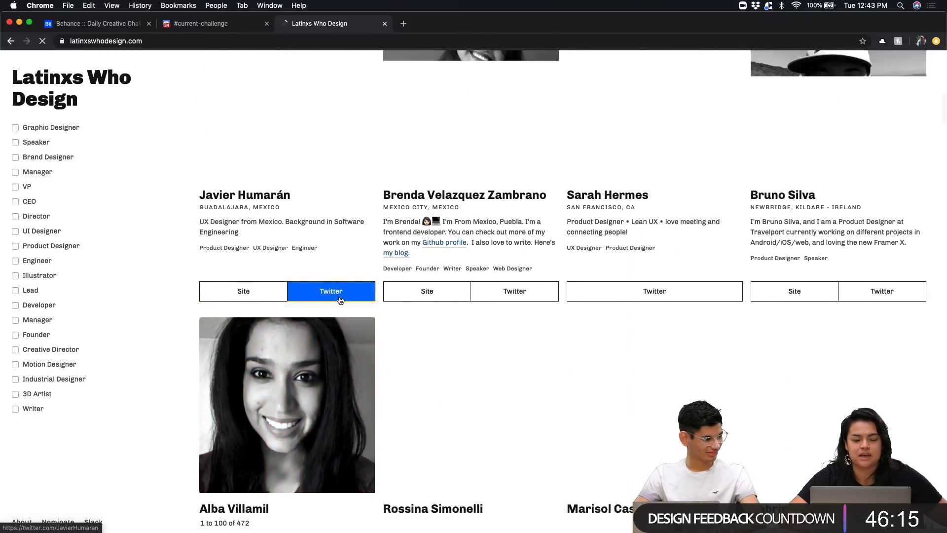
scroll(336, 296, down, 13)
scroll(339, 300, down, 20)
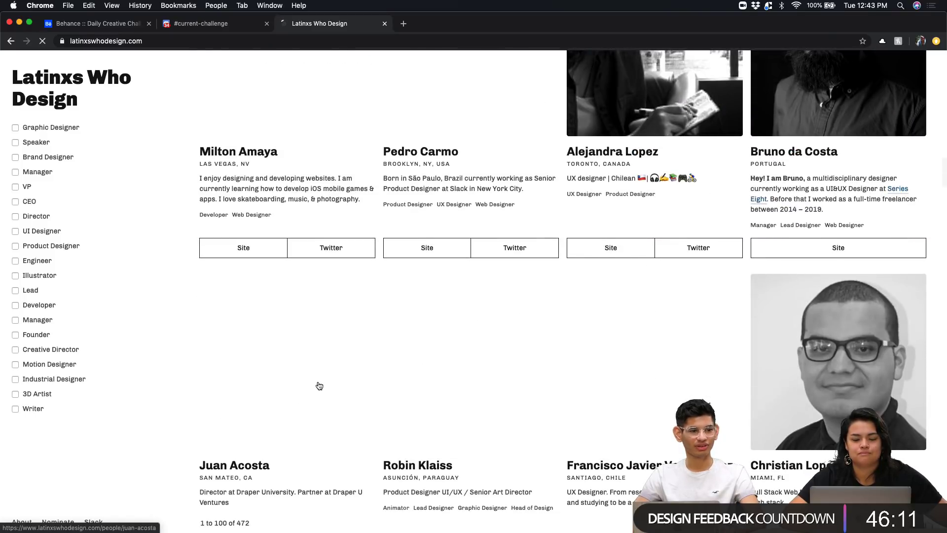
scroll(320, 386, down, 13)
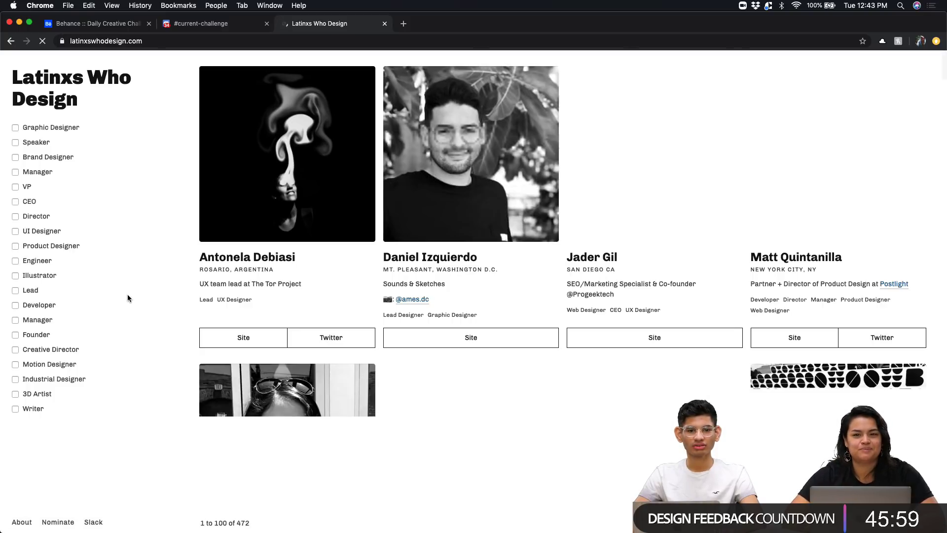
scroll(140, 356, down, 1)
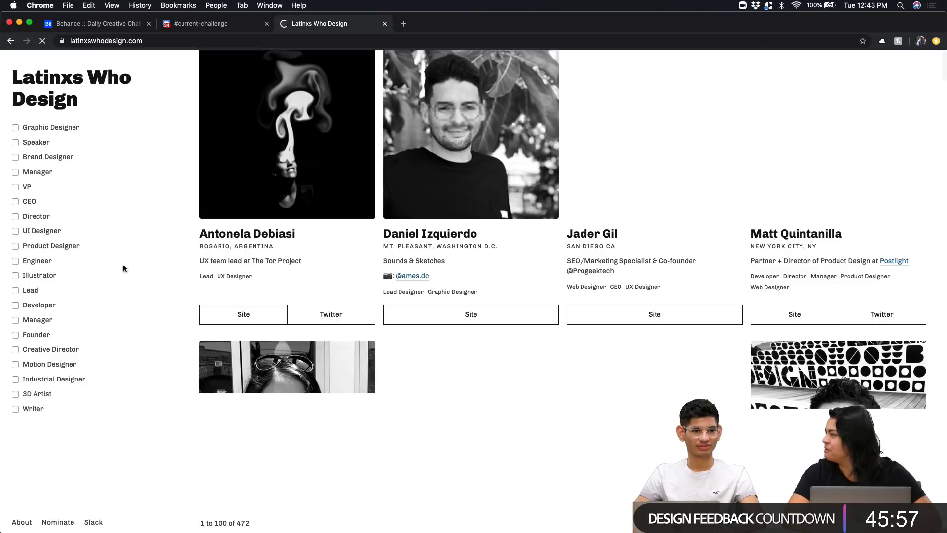
scroll(123, 265, down, 1)
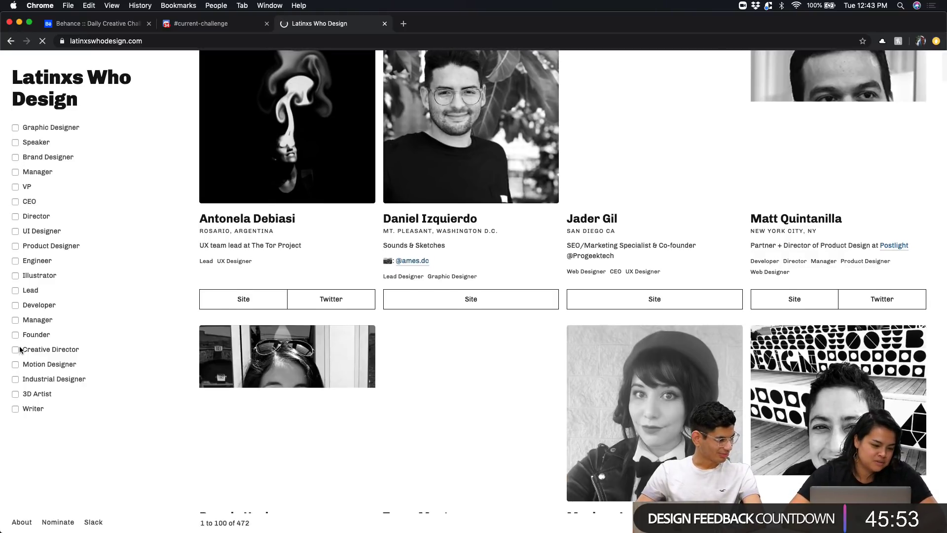
Filter the Latinxs Who Design directory to Product Designer and scroll through the profiles
click(15, 247)
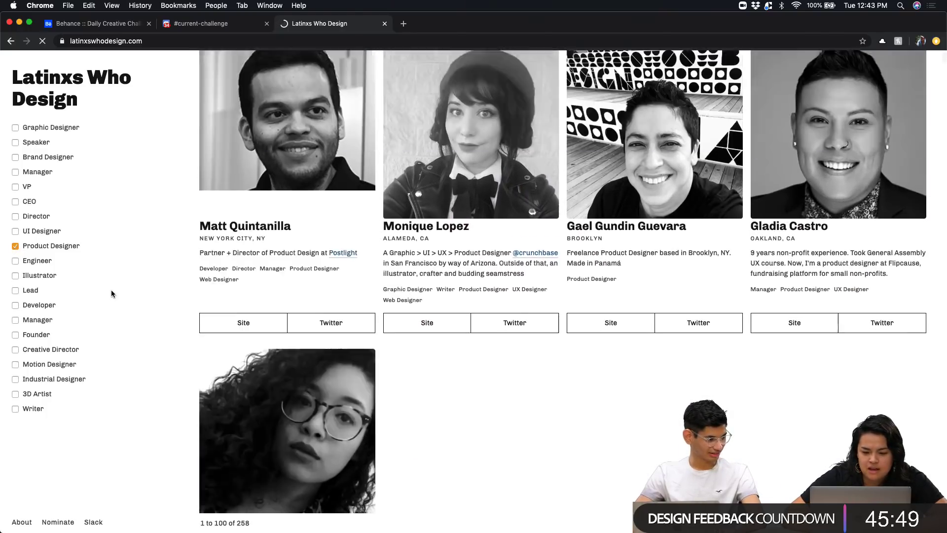
scroll(111, 289, down, 15)
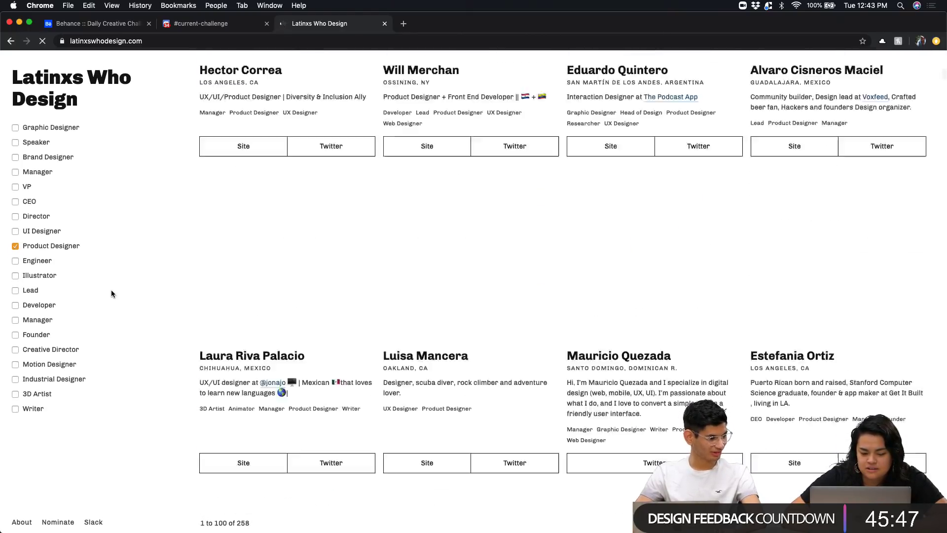
scroll(111, 290, down, 12)
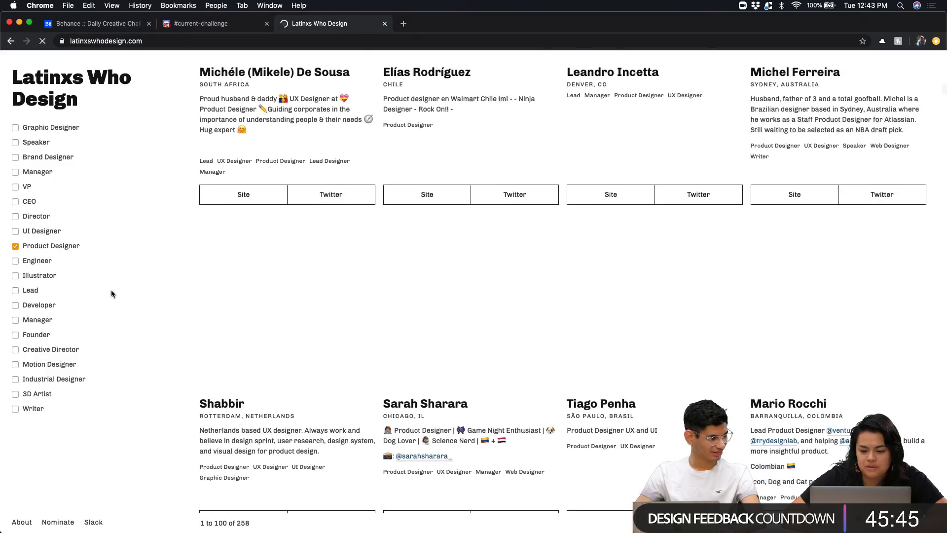
scroll(111, 293, up, 20)
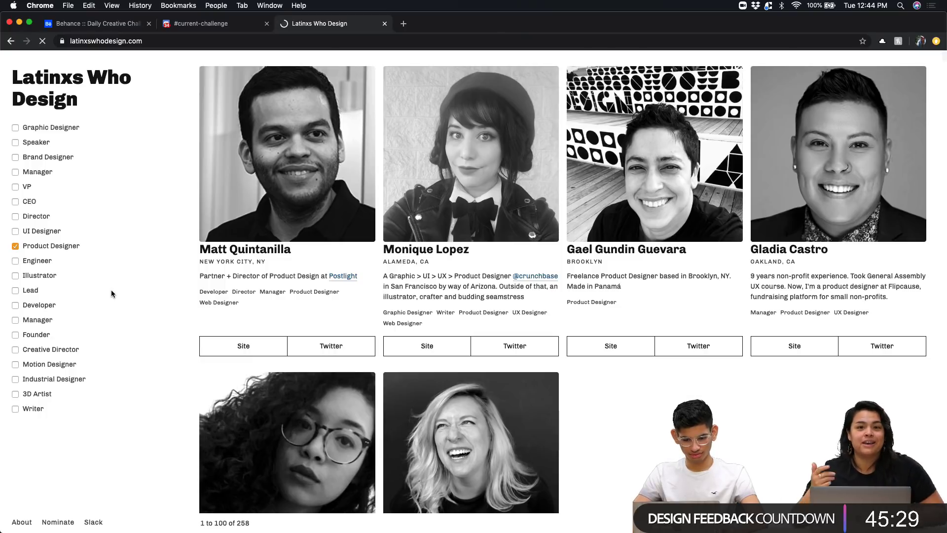
scroll(173, 296, down, 2)
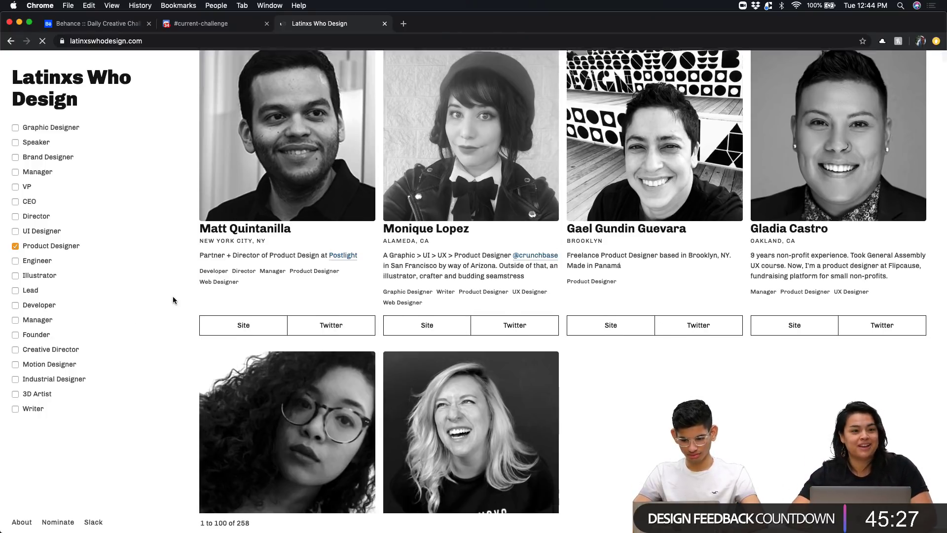
scroll(172, 299, down, 1)
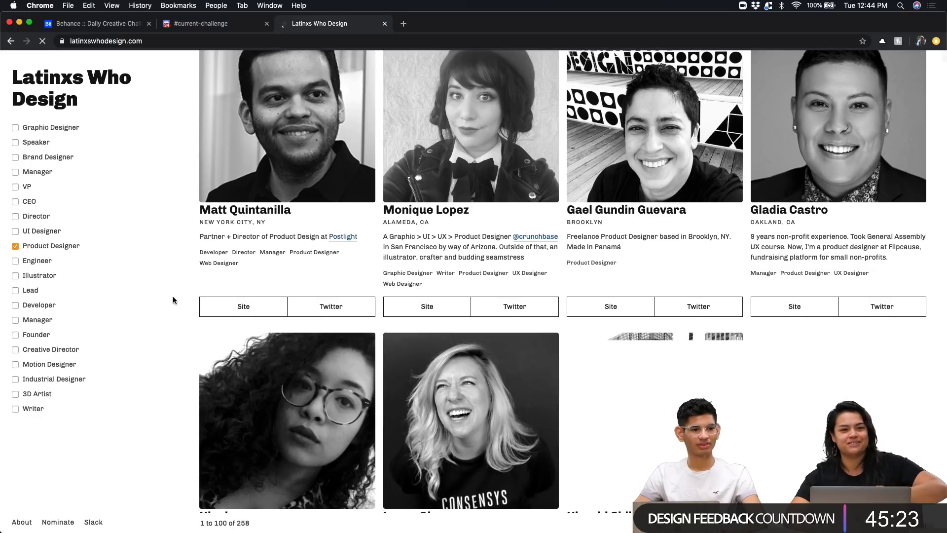
scroll(173, 299, down, 1)
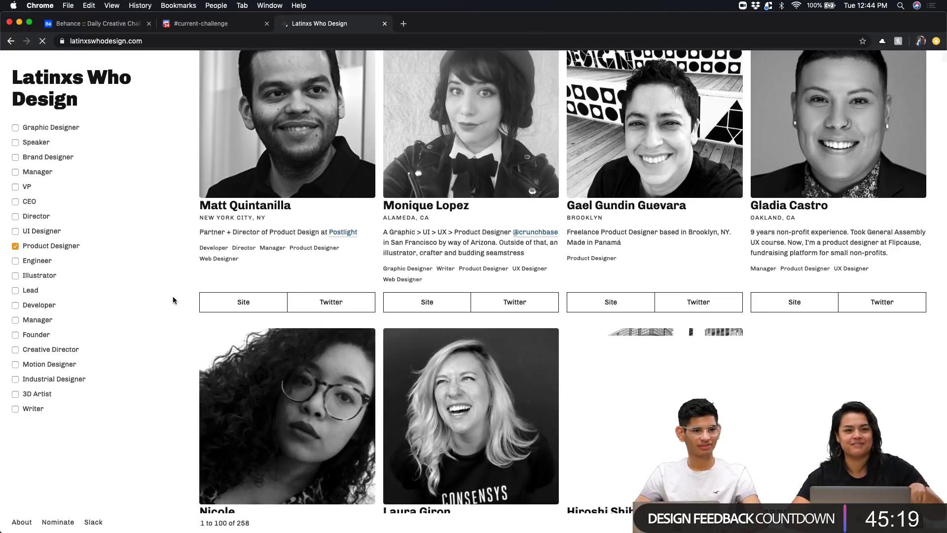
scroll(405, 325, down, 1)
scroll(405, 325, down, 1)
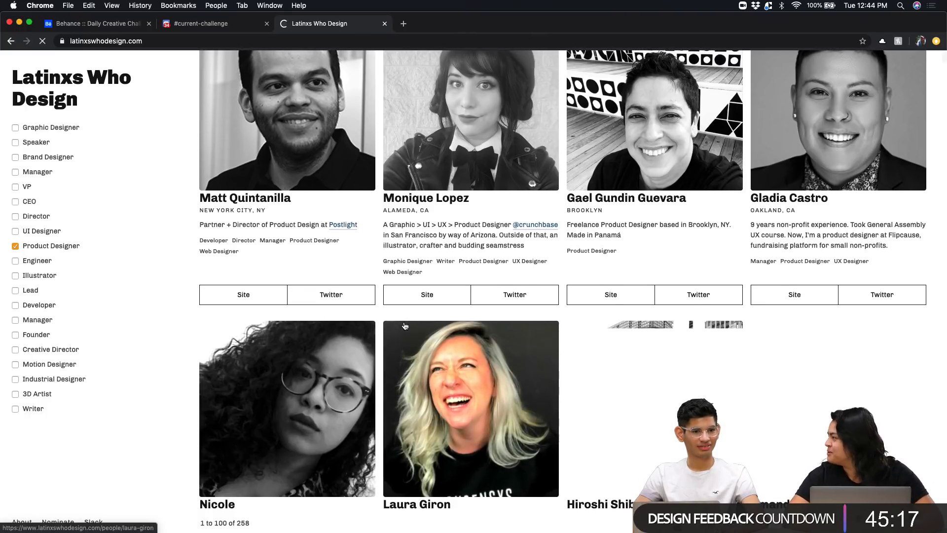
scroll(404, 326, down, 5)
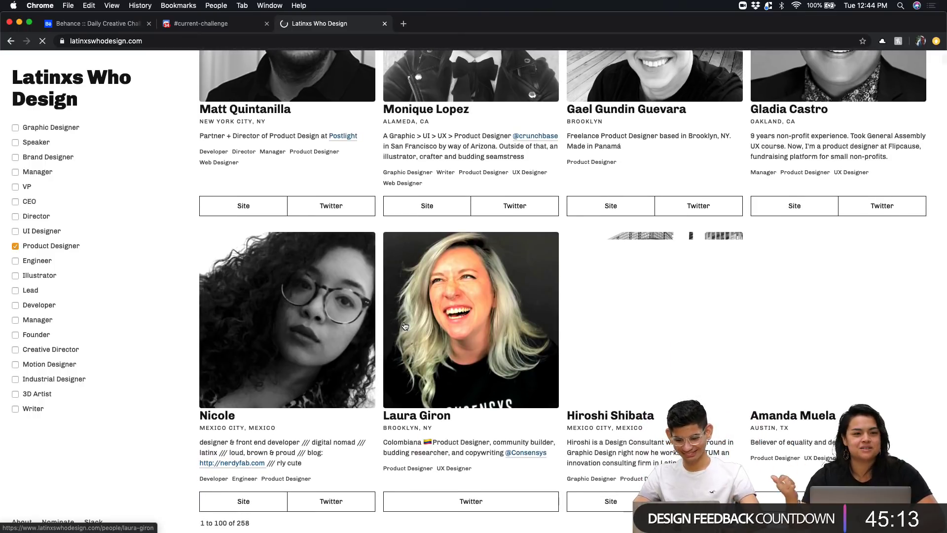
scroll(404, 325, down, 8)
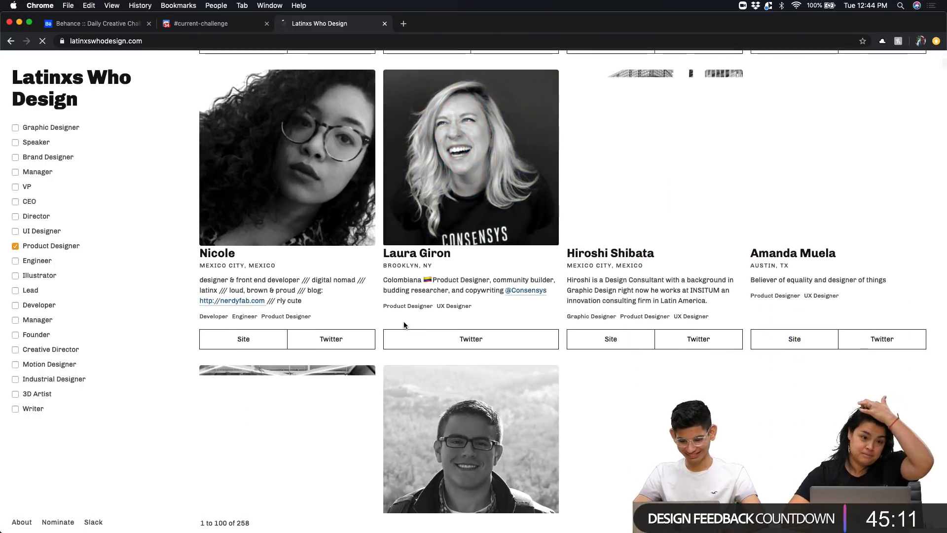
scroll(404, 325, down, 3)
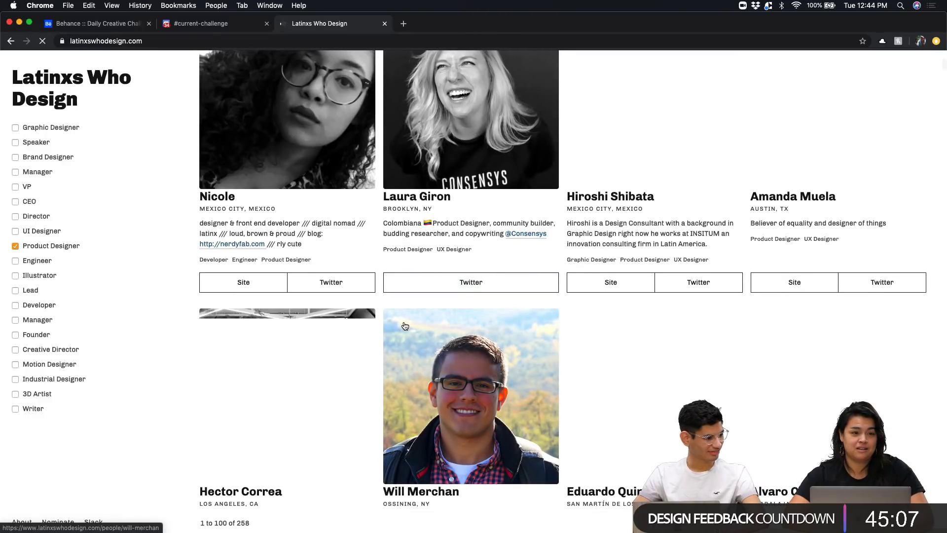
scroll(405, 326, down, 15)
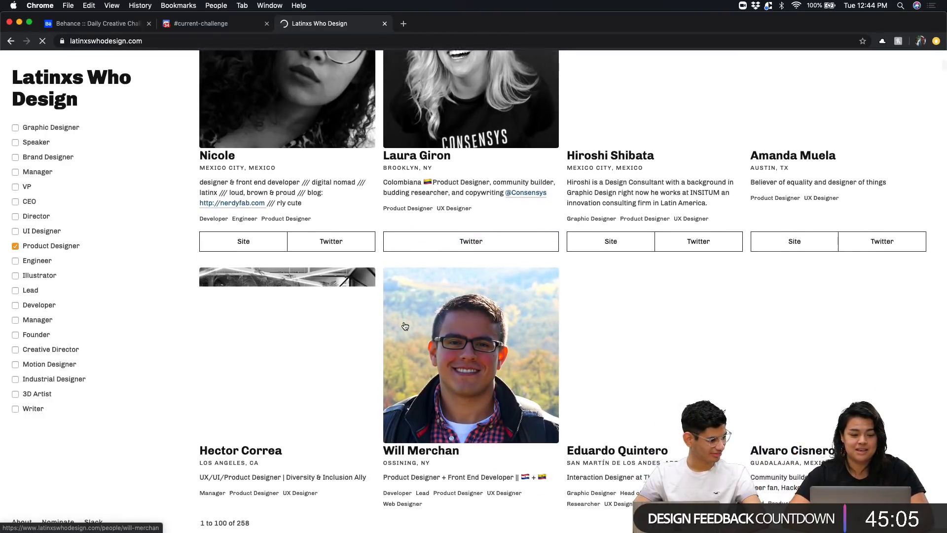
scroll(384, 310, down, 20)
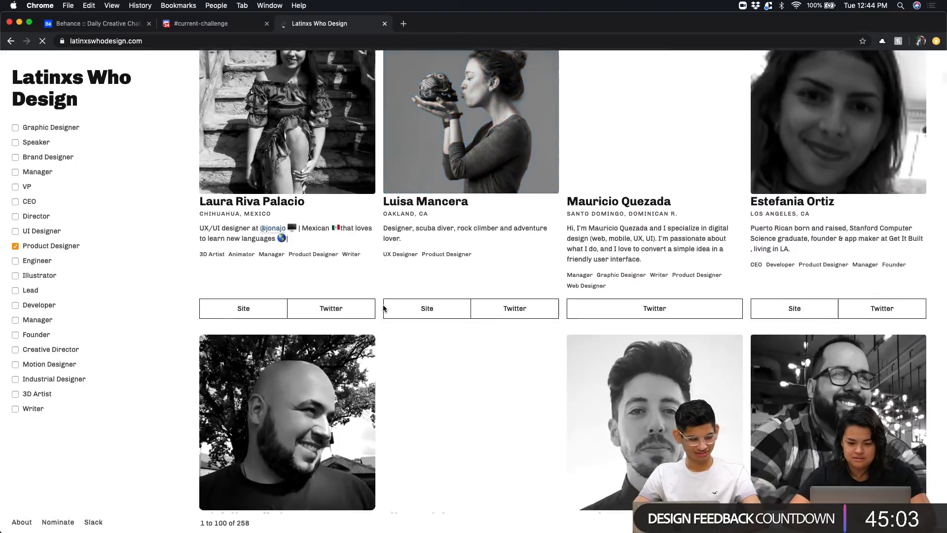
scroll(384, 305, down, 20)
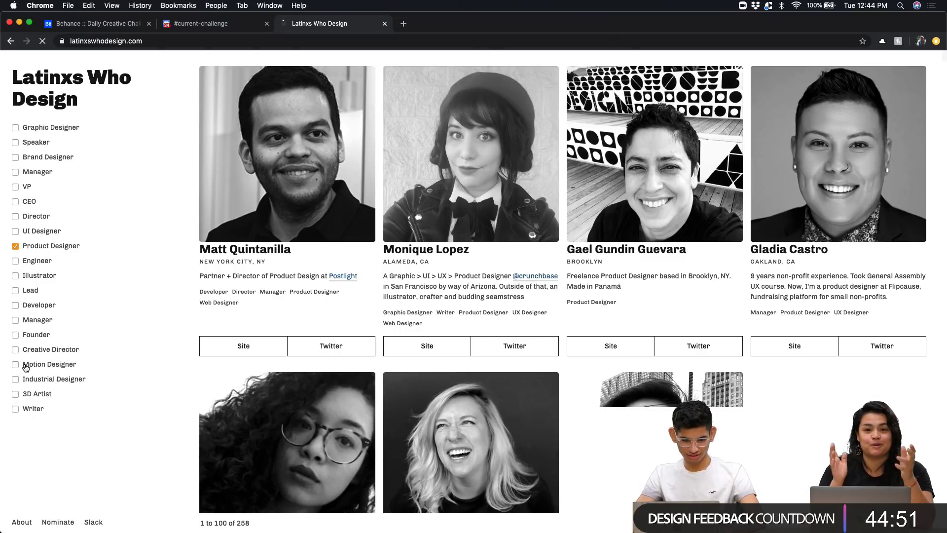
scroll(25, 367, down, 12)
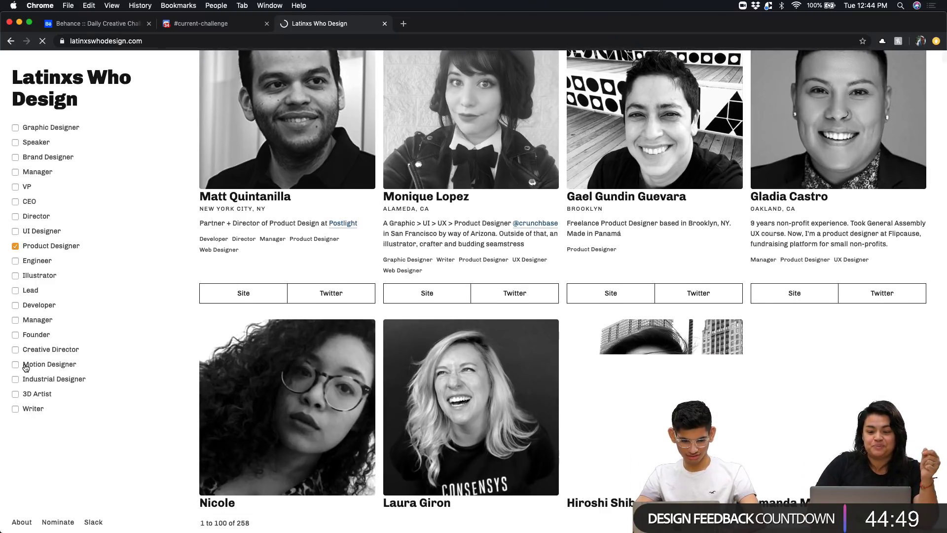
Search the page for the designer's name and open their Twitter profile
key(super+f)
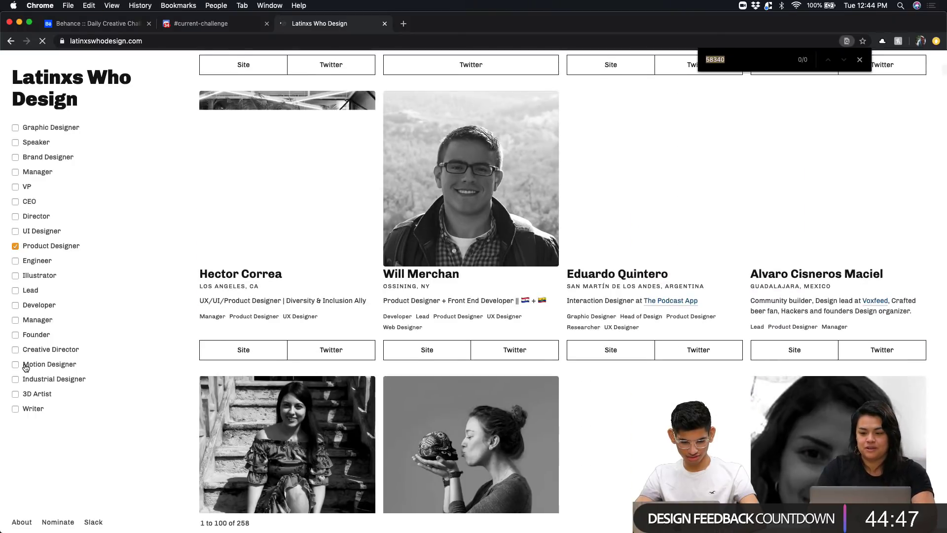
text(jesu)
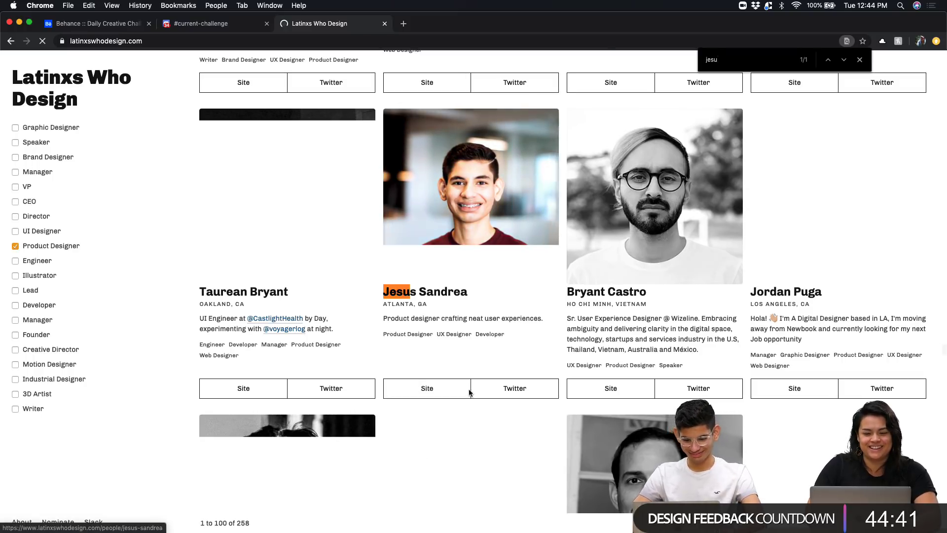
scroll(474, 305, up, 3)
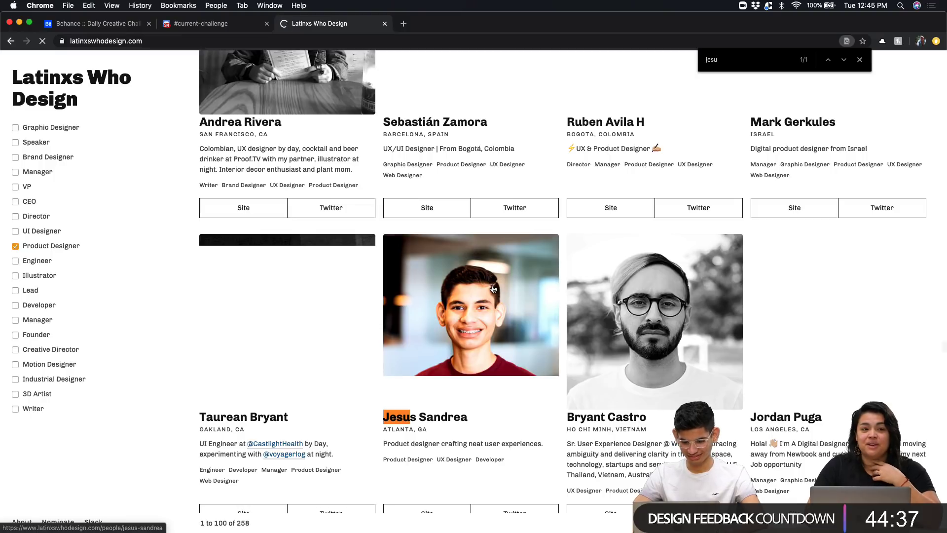
scroll(499, 436, down, 1)
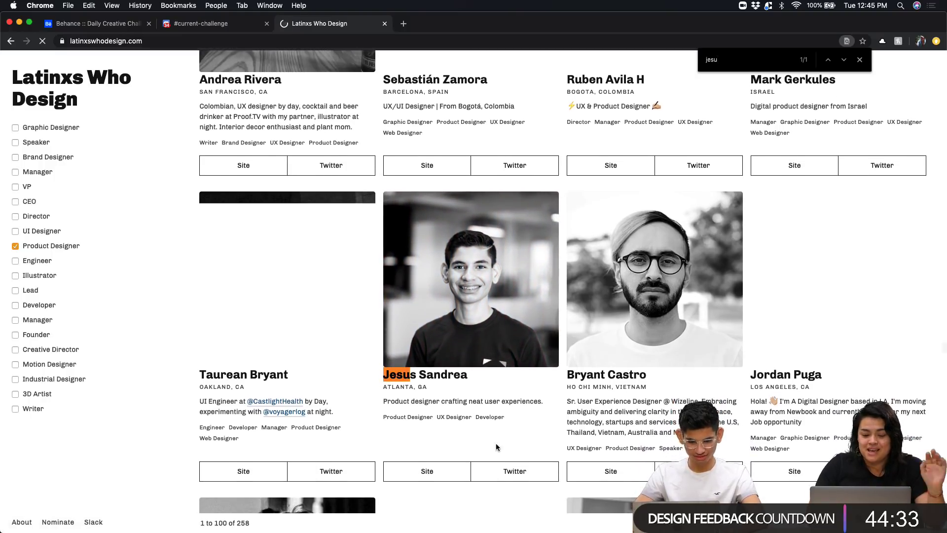
click(484, 471)
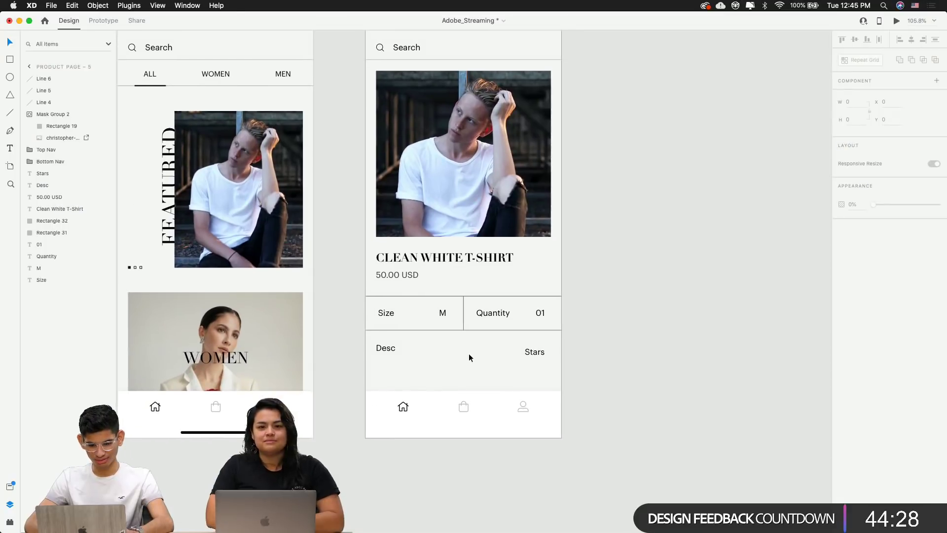
Switch back to the Adobe XD design file with the product page wireframe
scroll(469, 354, up, 5)
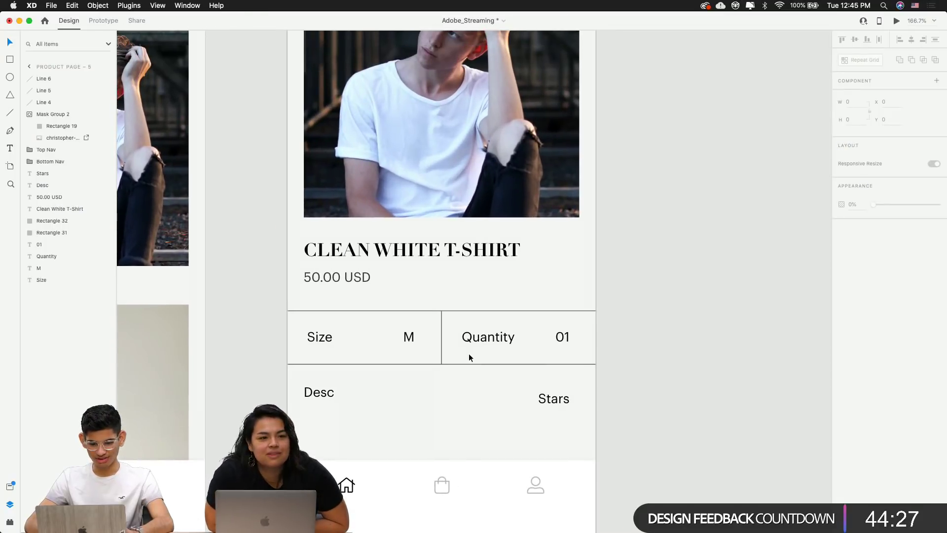
key(super+Tab)
key(Escape)
scroll(700, 368, down, 5)
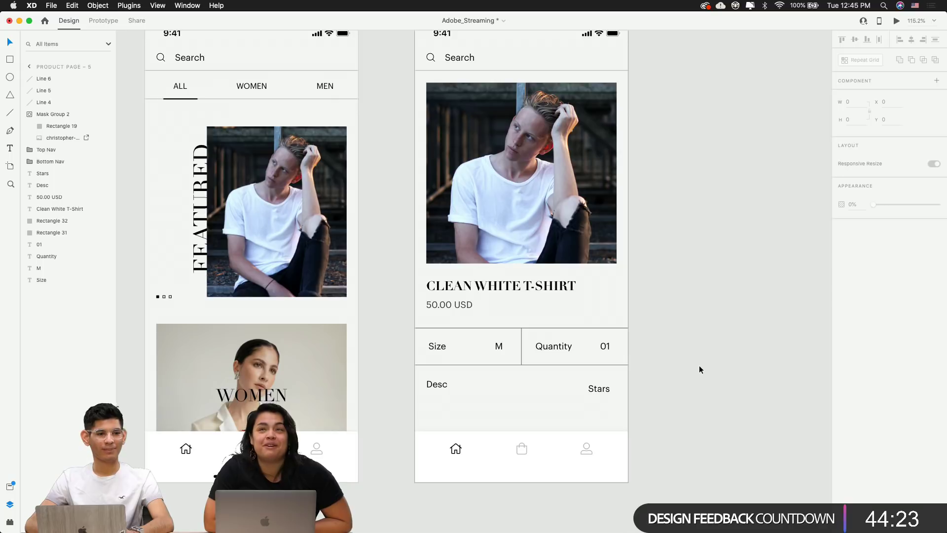
Switch to Chrome and search the web for nike in a new tab
key(super+Tab)
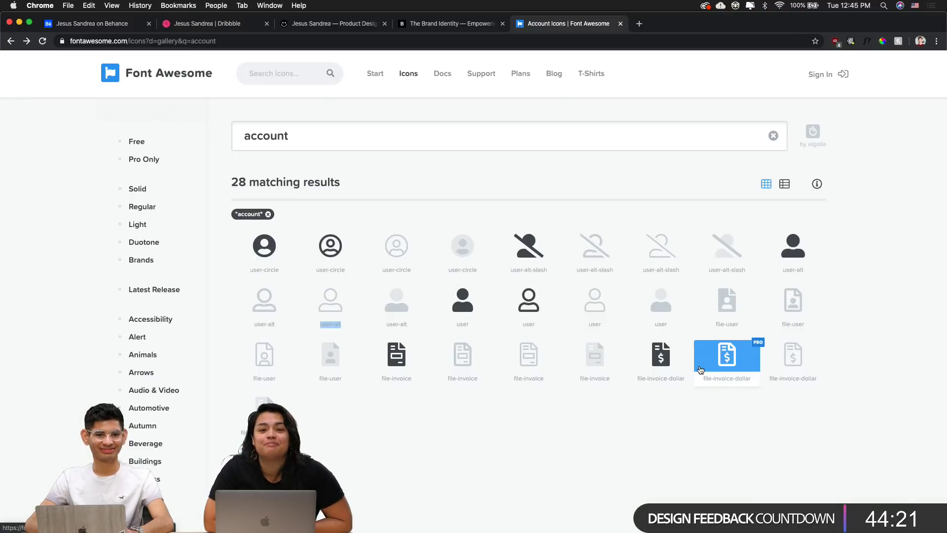
key(super+t)
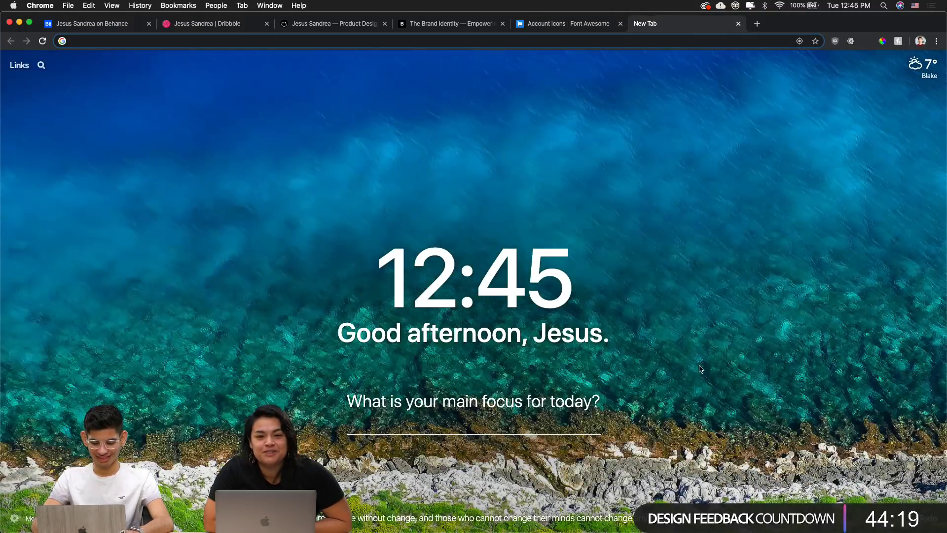
text(nike)
key(Return)
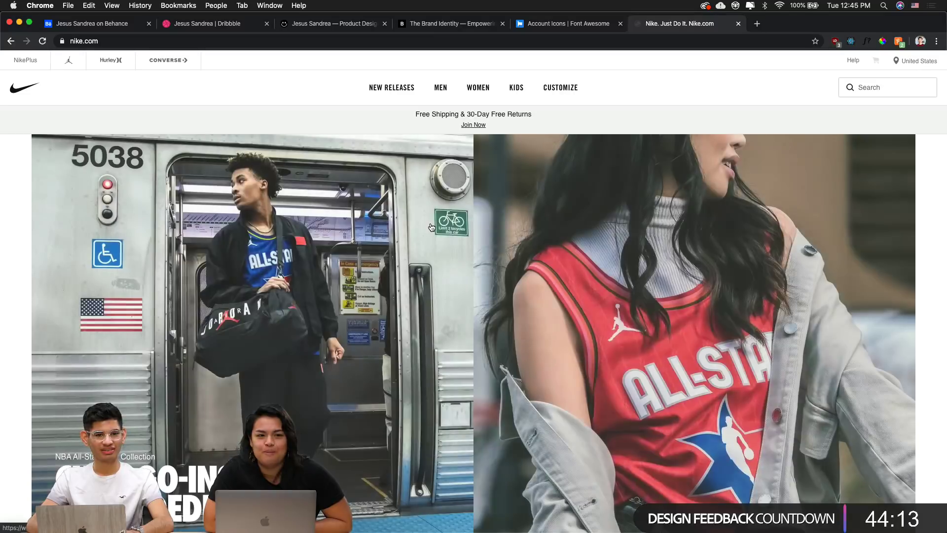
Browse to Nike's MEN > Hoodies & Sweatshirts listing
scroll(432, 227, down, 5)
scroll(432, 227, up, 5)
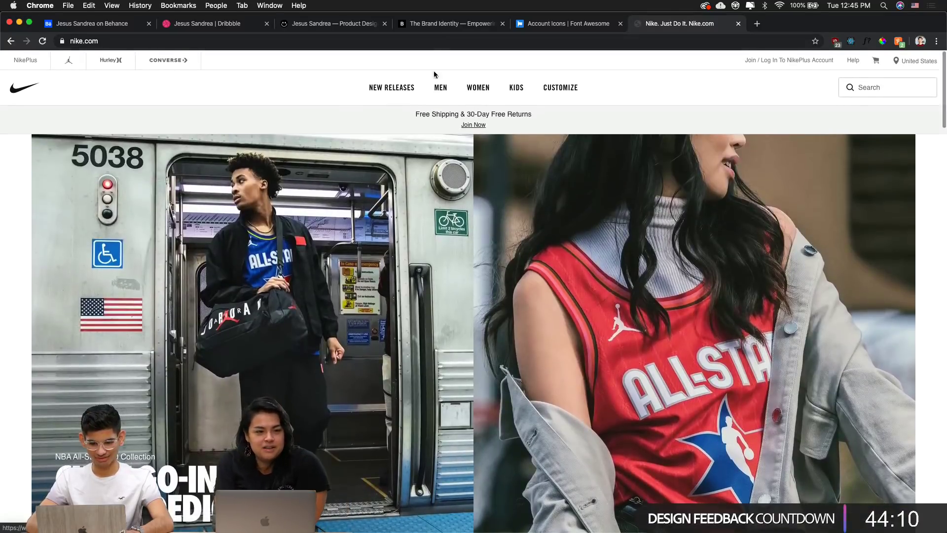
mouse_move(439, 88)
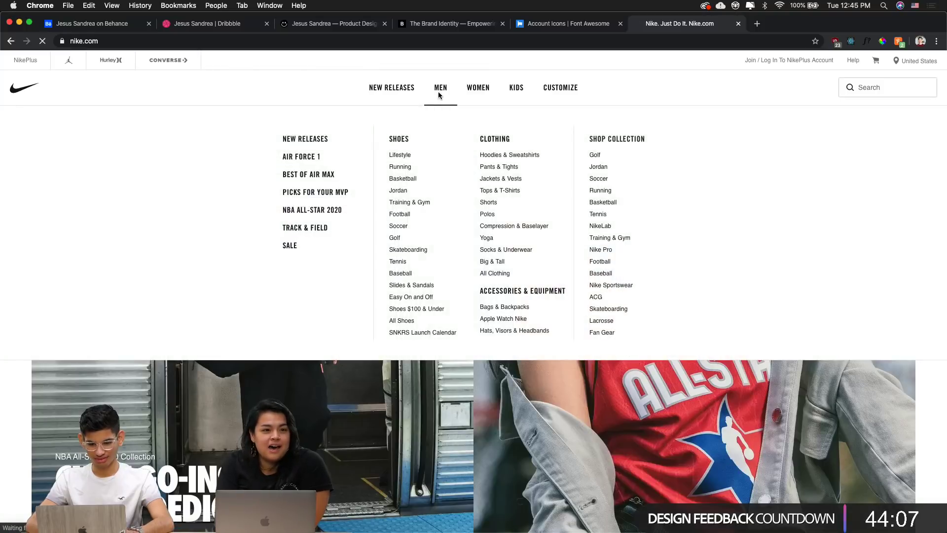
click(441, 87)
mouse_move(443, 91)
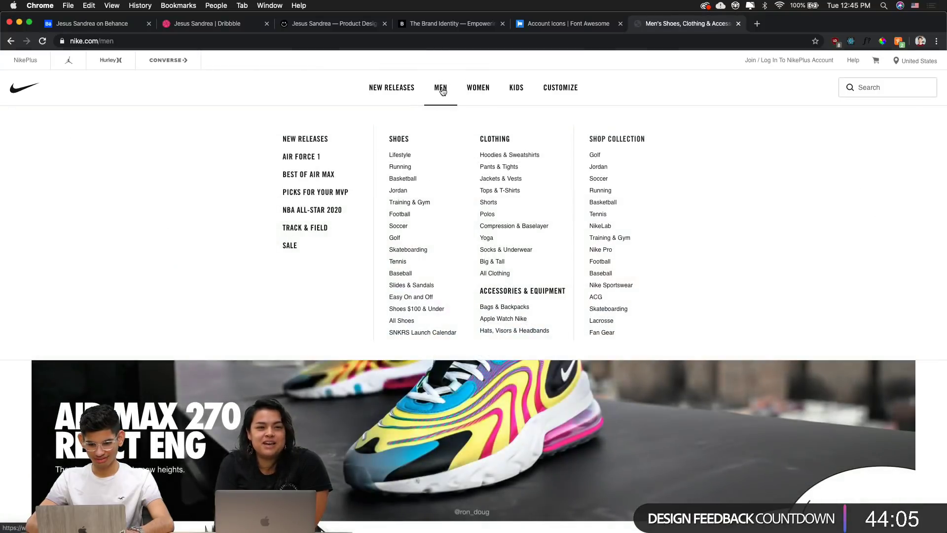
click(489, 157)
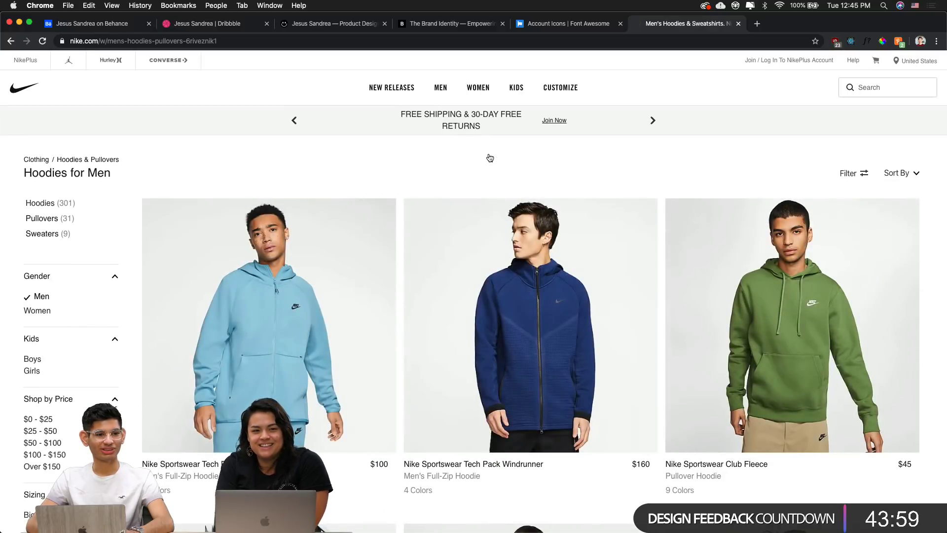
scroll(490, 157, down, 4)
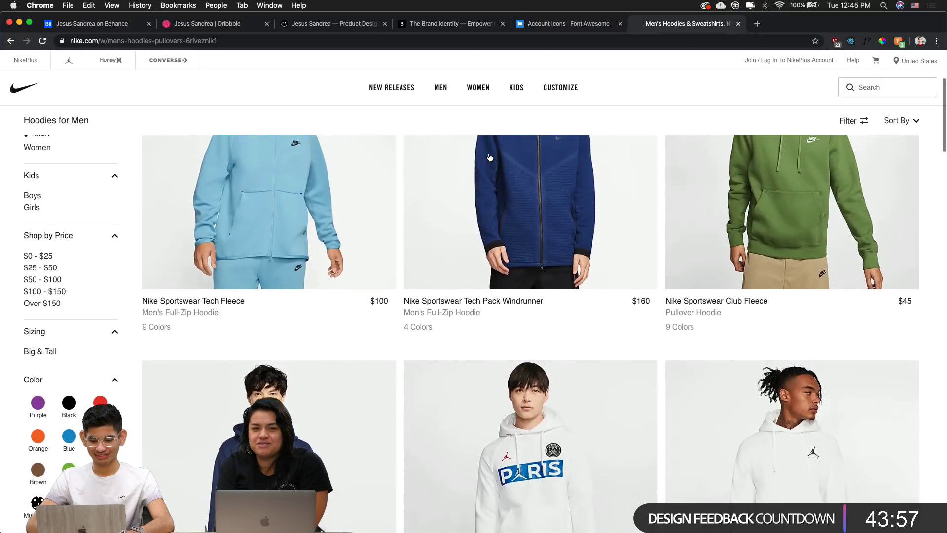
scroll(490, 213, up, 3)
Open the Tech Pack Windrunner page, select its description paragraph, and return to XD
click(570, 296)
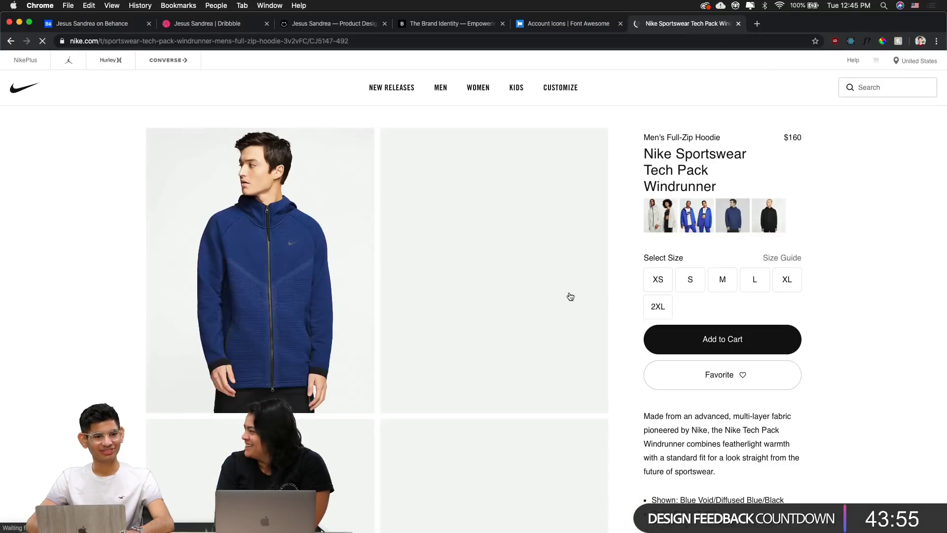
scroll(570, 296, down, 2)
scroll(570, 296, down, 1)
mouse_move(641, 328)
mouse_down()
mouse_move(742, 385)
mouse_move(644, 317)
mouse_up()
click(742, 385)
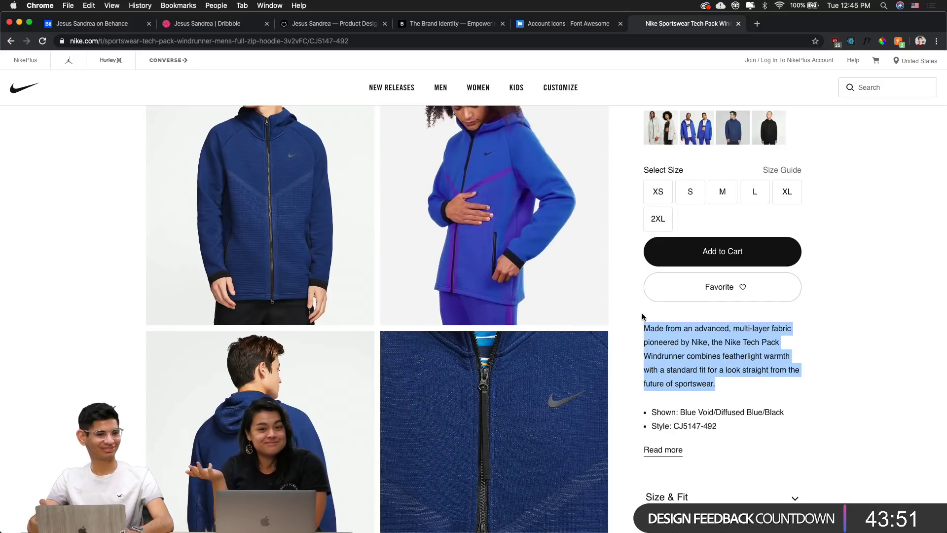
key(super+Tab)
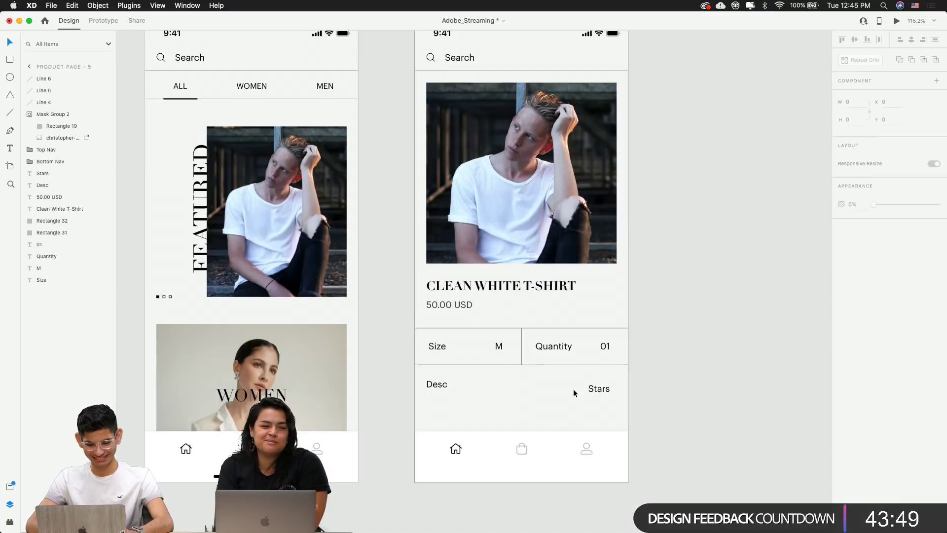
Make the Desc text box fixed-size, 235 wide and 154 tall
click(436, 389)
double_click(430, 384)
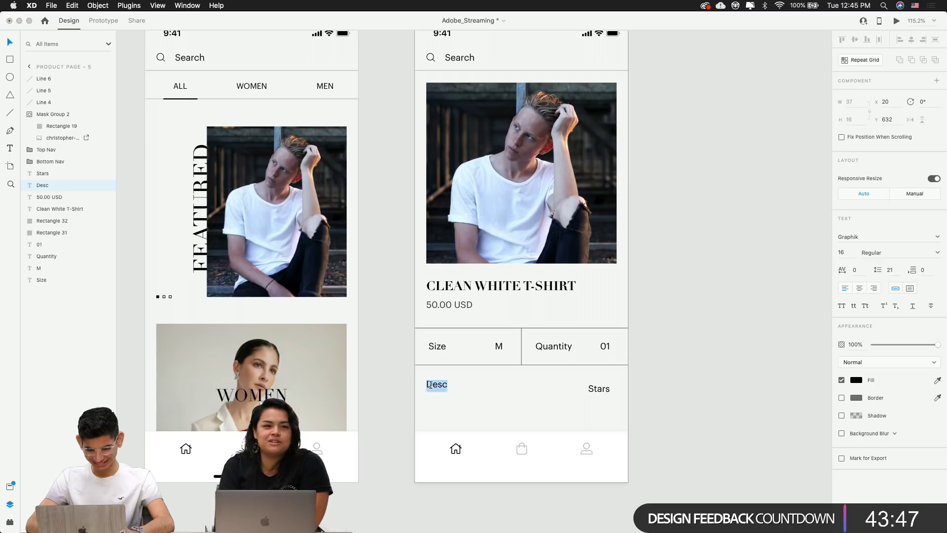
key(super+v)
key(super+z)
key(Escape)
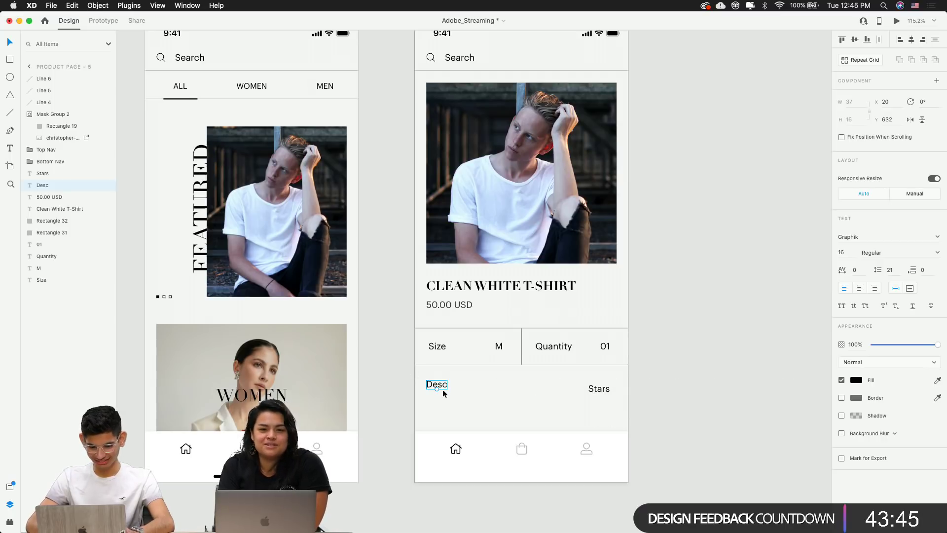
click(911, 289)
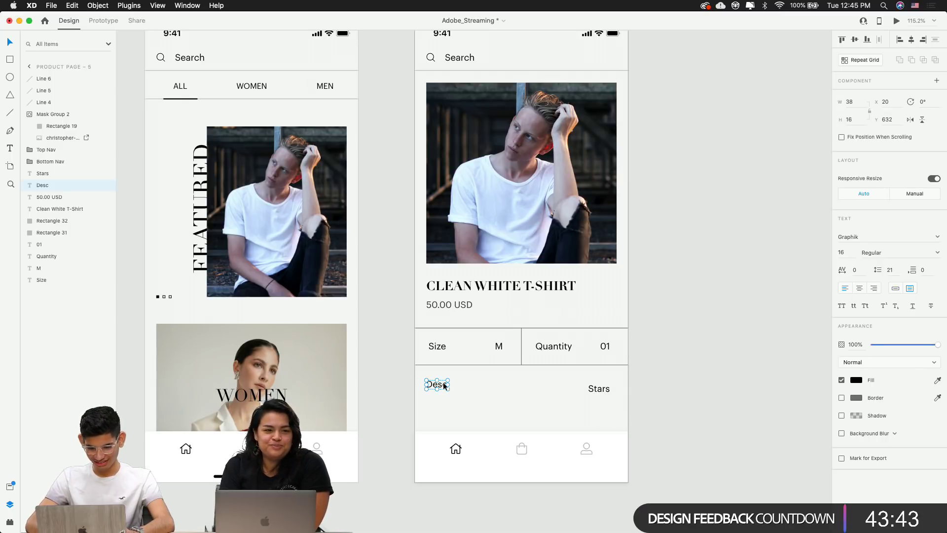
drag(451, 384, 560, 383)
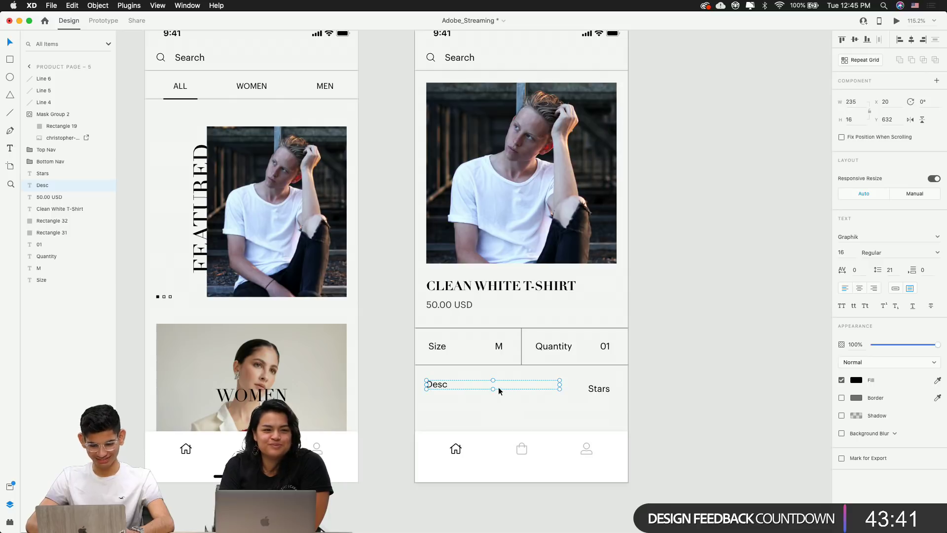
mouse_move(497, 392)
mouse_down()
mouse_move(495, 467)
mouse_move(512, 400)
mouse_up()
key(super+z)
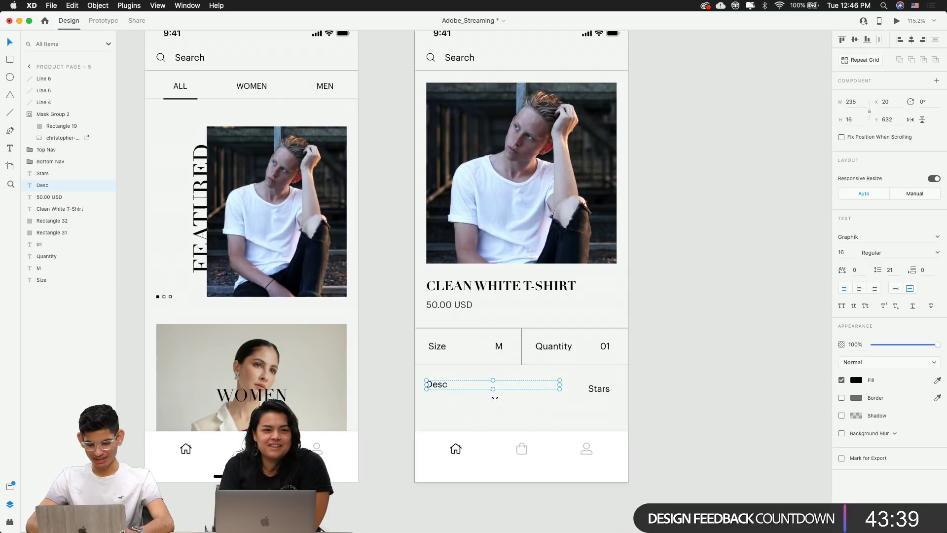
drag(492, 394, 493, 468)
Paste the 'Made from an advanced, multi-layer fabric…' description into Desc and nudge it up
double_click(491, 414)
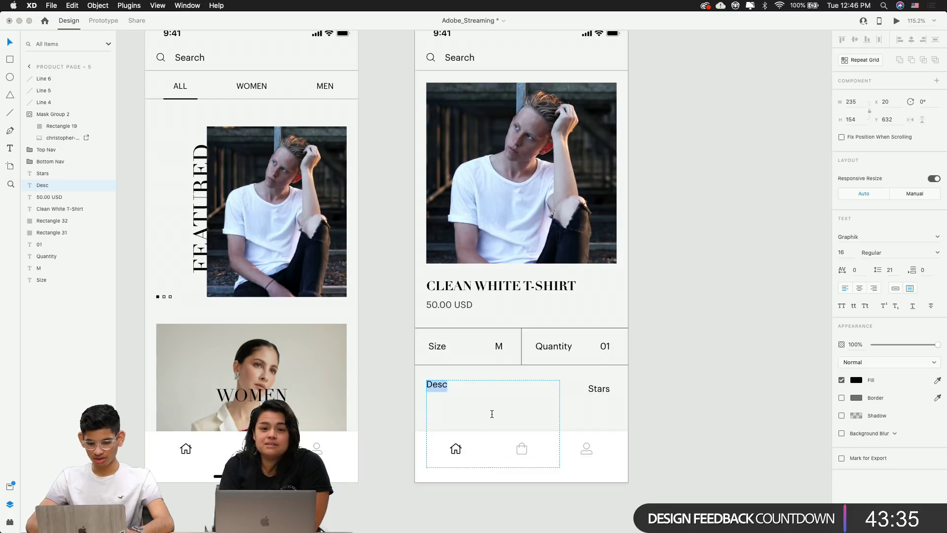
key(super+v)
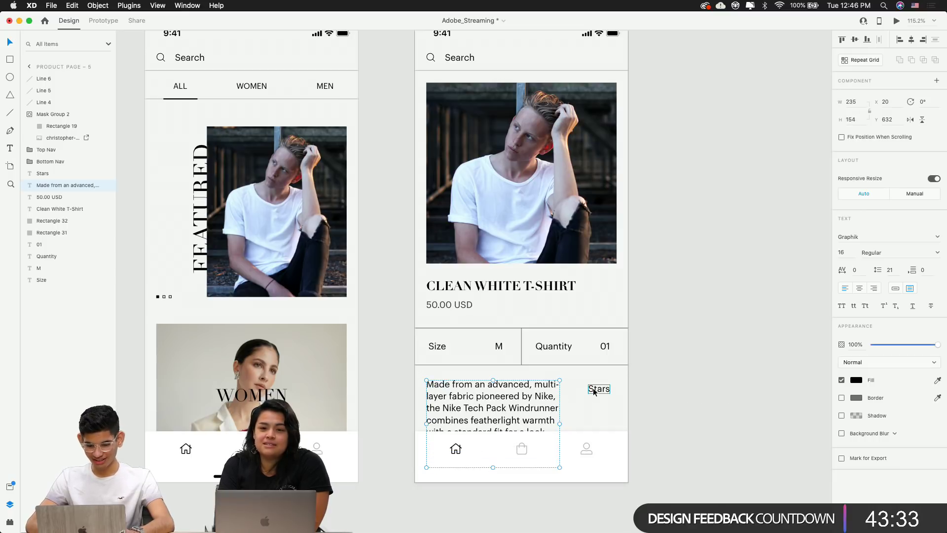
click(665, 387)
drag(474, 397, 475, 396)
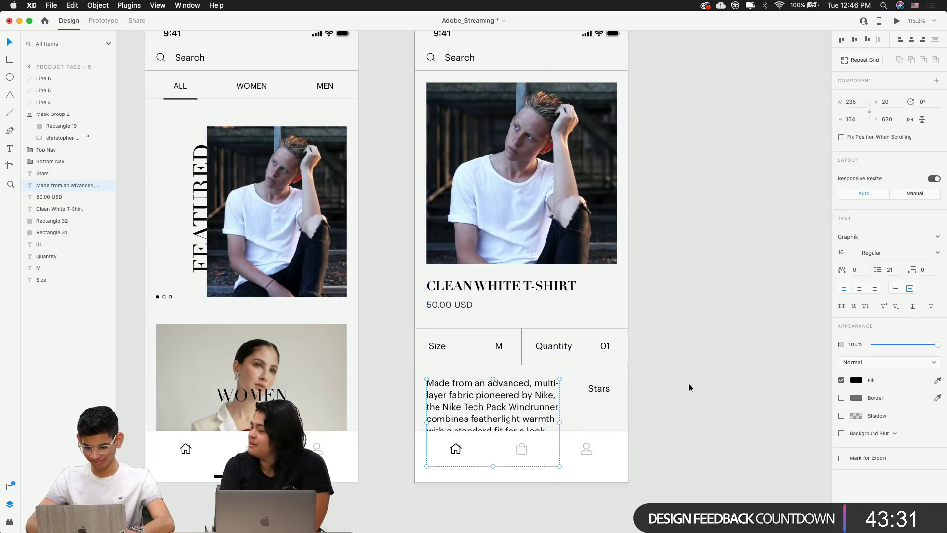
Place the cursor in the 50.00 USD price text right after the leading 5
click(450, 305)
double_click(450, 305)
click(430, 304)
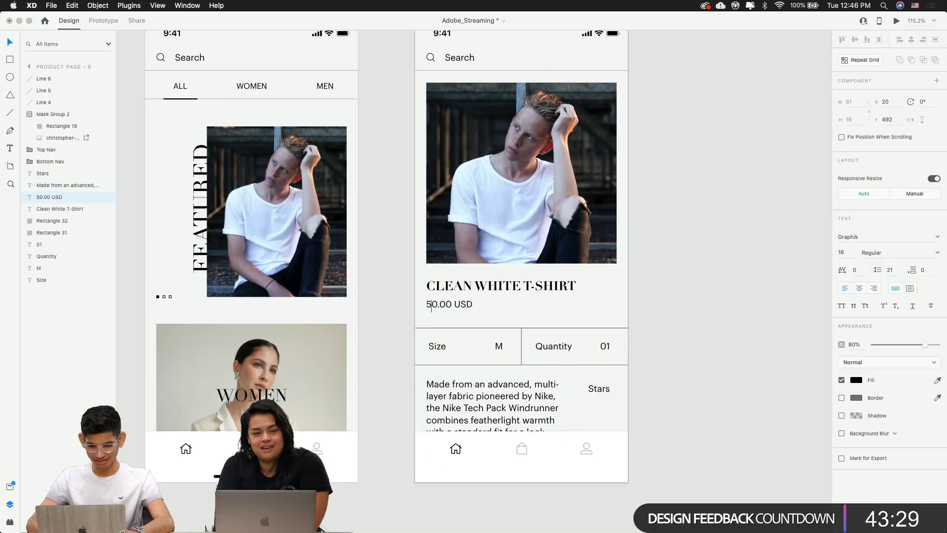
Change the price text from 50.00 USD to 65.00 USD
key(BackSpace)
text(65)
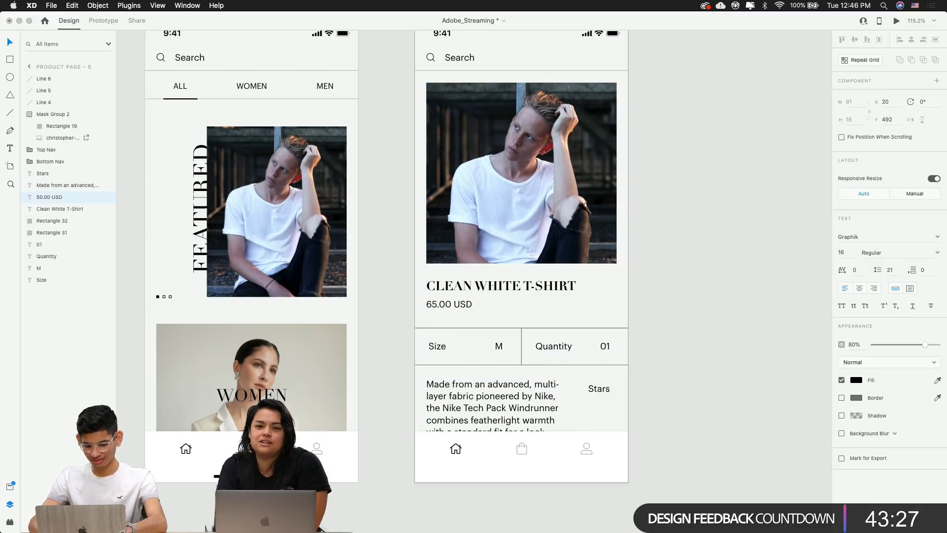
key(Escape)
Widen the description box to 264 and set its font size to 13
click(685, 323)
click(490, 410)
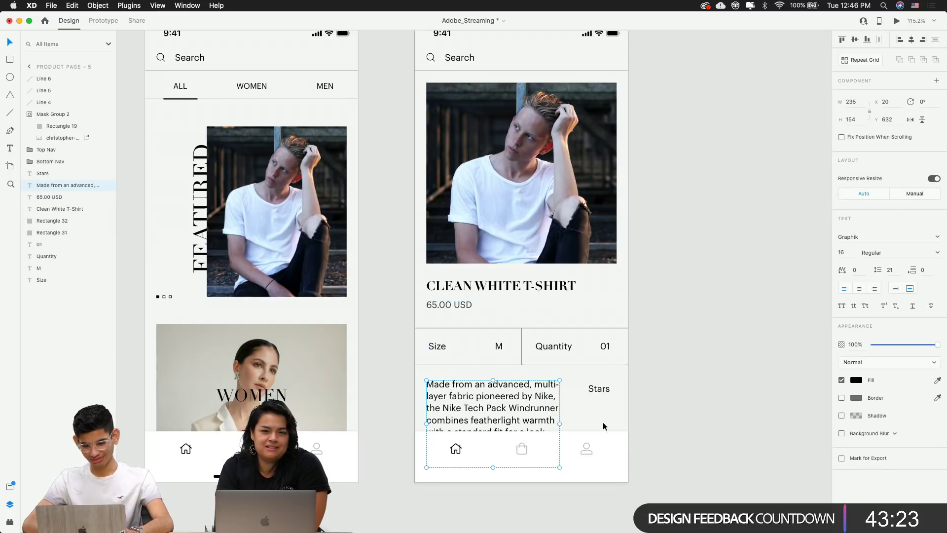
drag(560, 422, 577, 422)
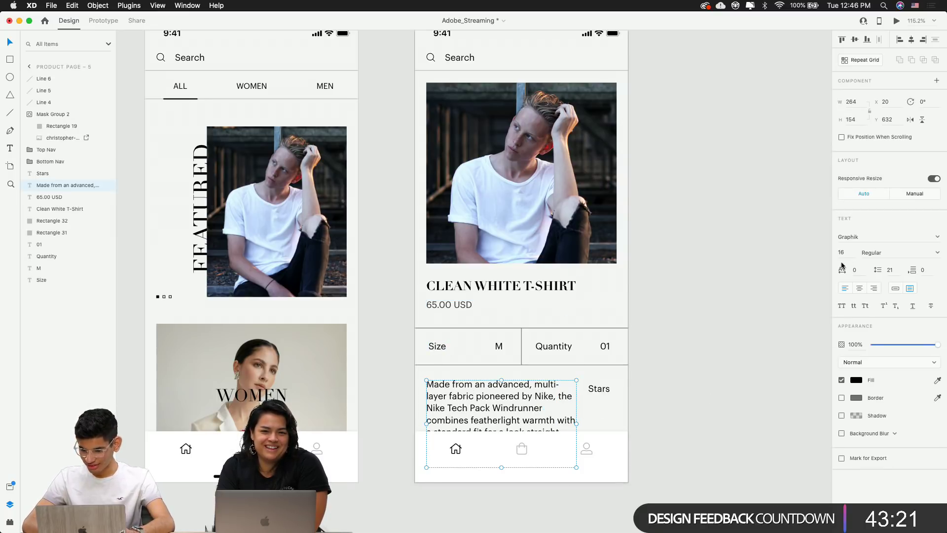
text(13)
key(Return)
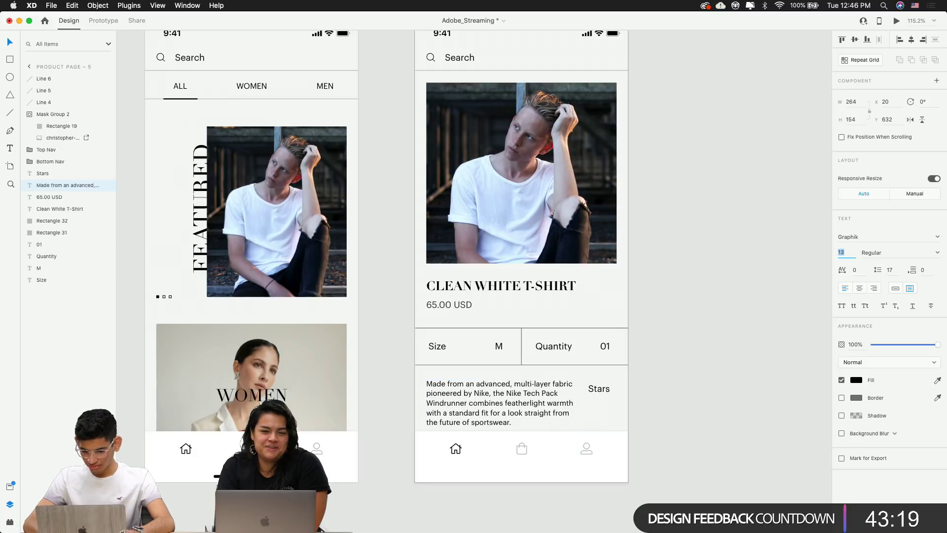
key(Up)
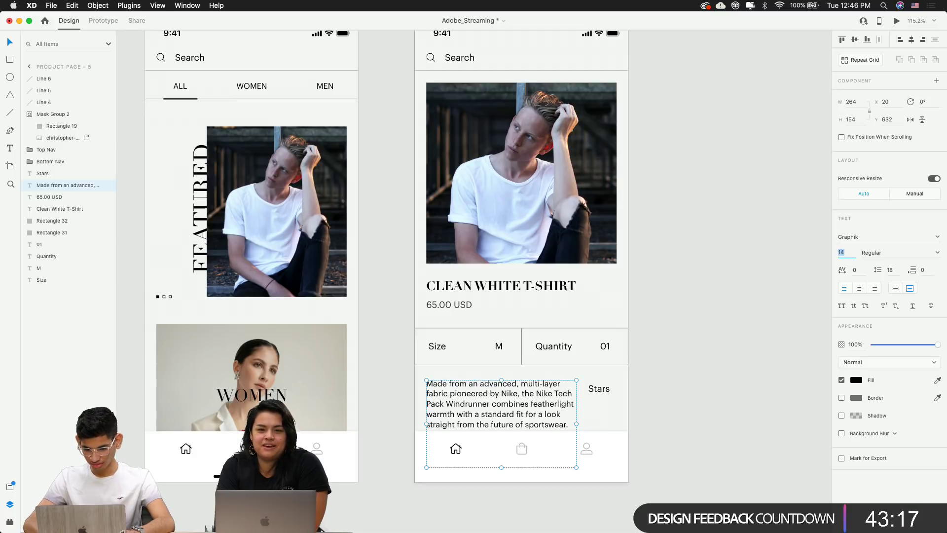
key(Down)
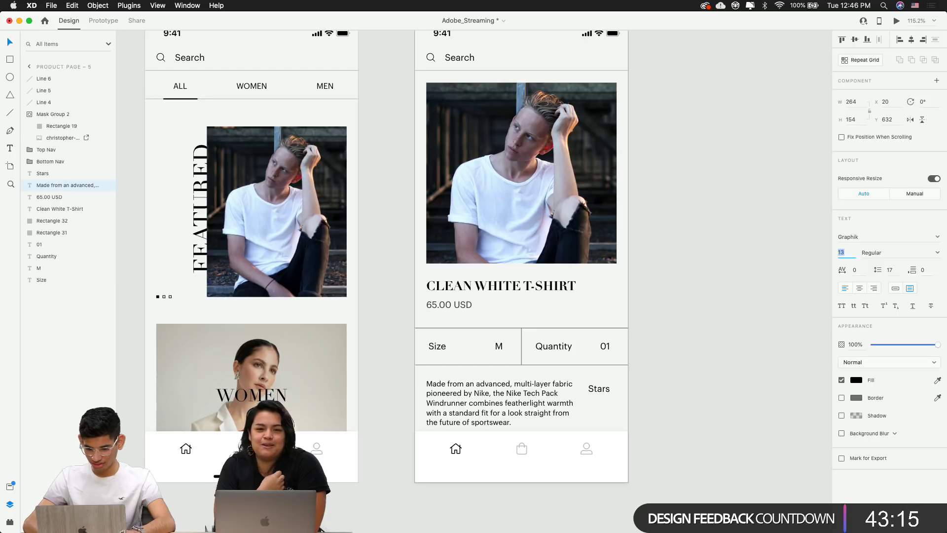
click(707, 329)
Replace the first 'Nike' in the description paragraph with ASFS
scroll(582, 377, up, 5)
click(521, 425)
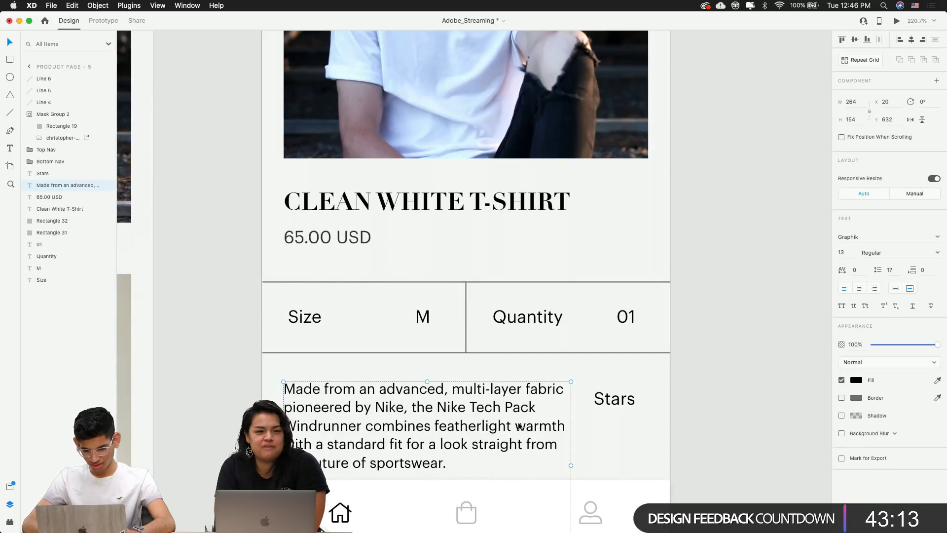
double_click(481, 422)
click(521, 409)
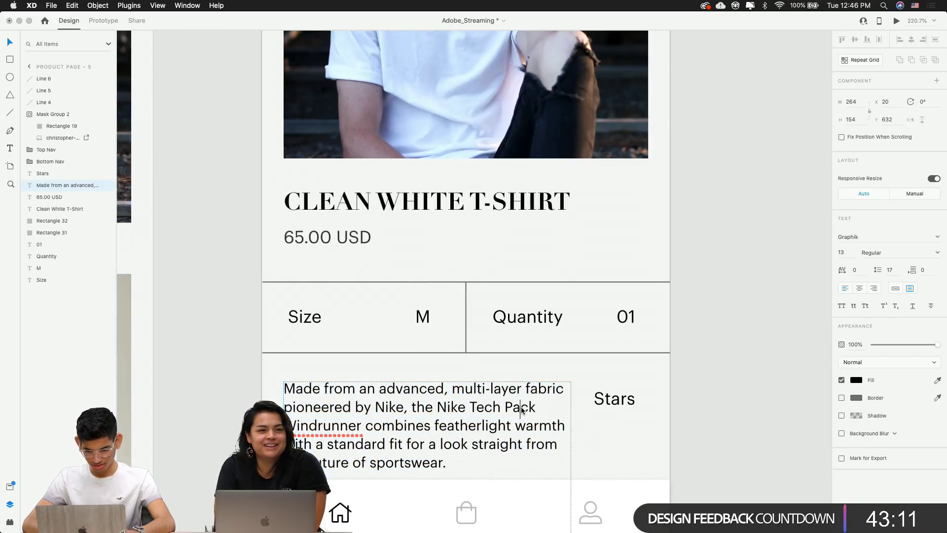
double_click(384, 409)
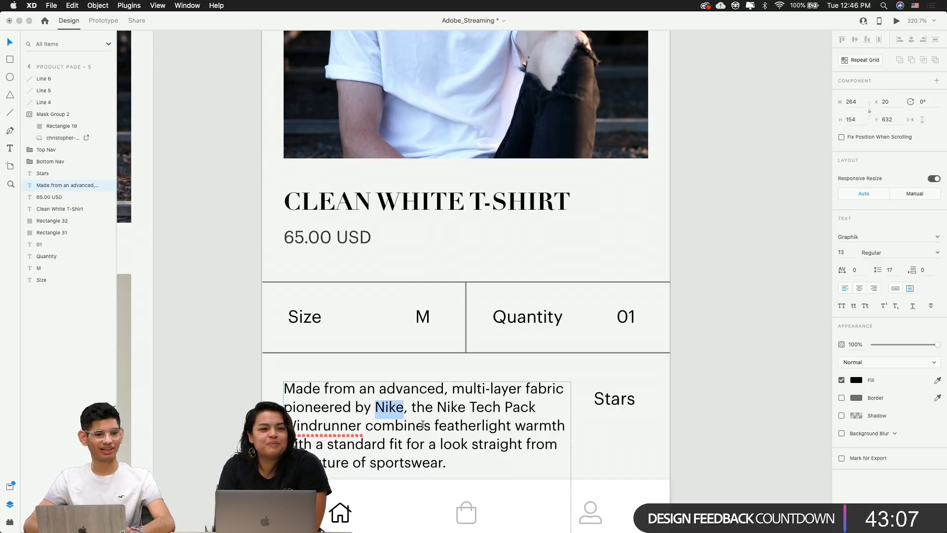
text(AD)
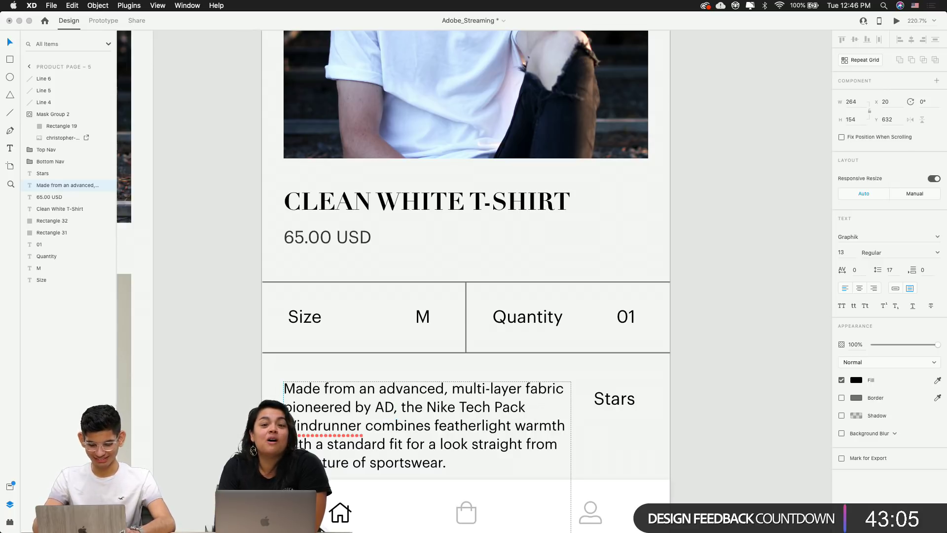
key(BackSpace)
text(SFS)
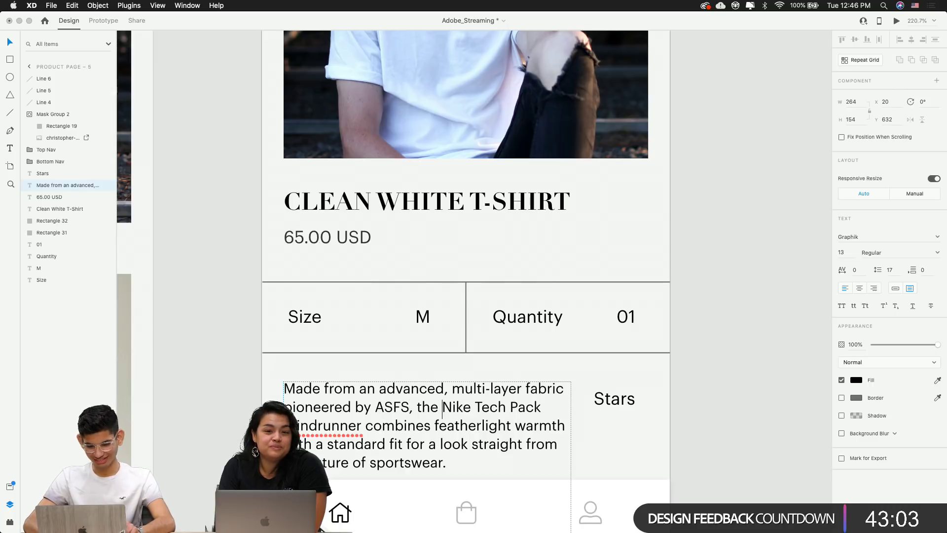
Replace the second 'Nike' with ASFS, giving 'the ASFS Tech Pack Windrunner'
key(alt+shift+Right)
text(ASFS)
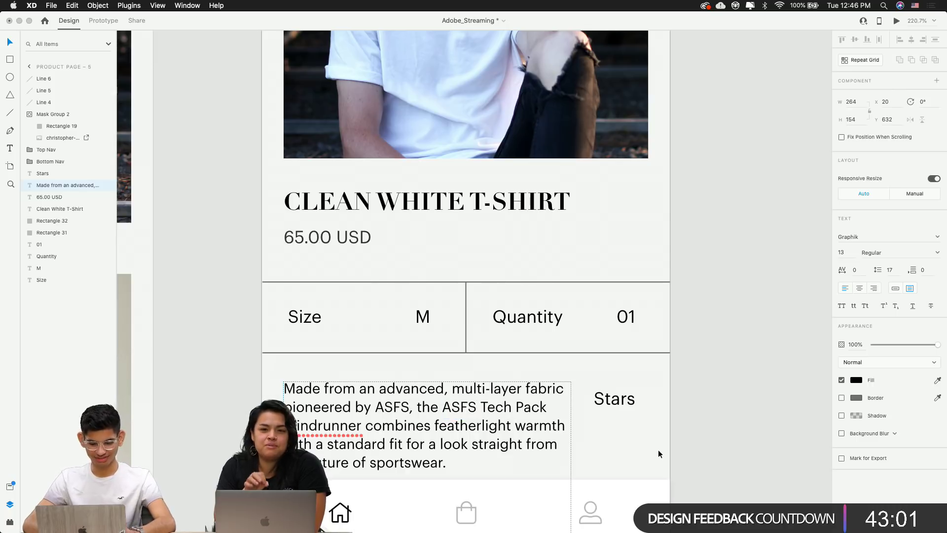
click(714, 430)
scroll(715, 430, down, 3)
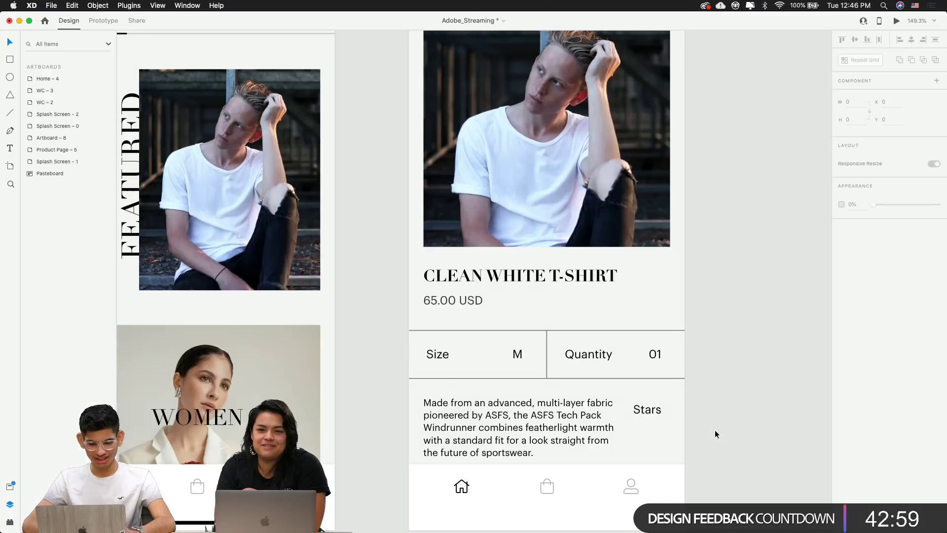
Widen the description box across the card to 323
drag(700, 434, 576, 347)
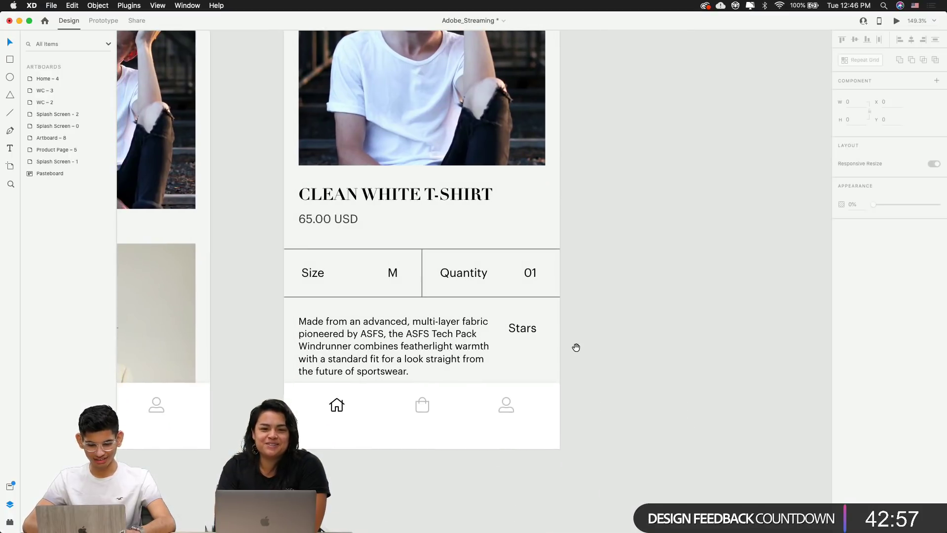
click(530, 336)
click(412, 347)
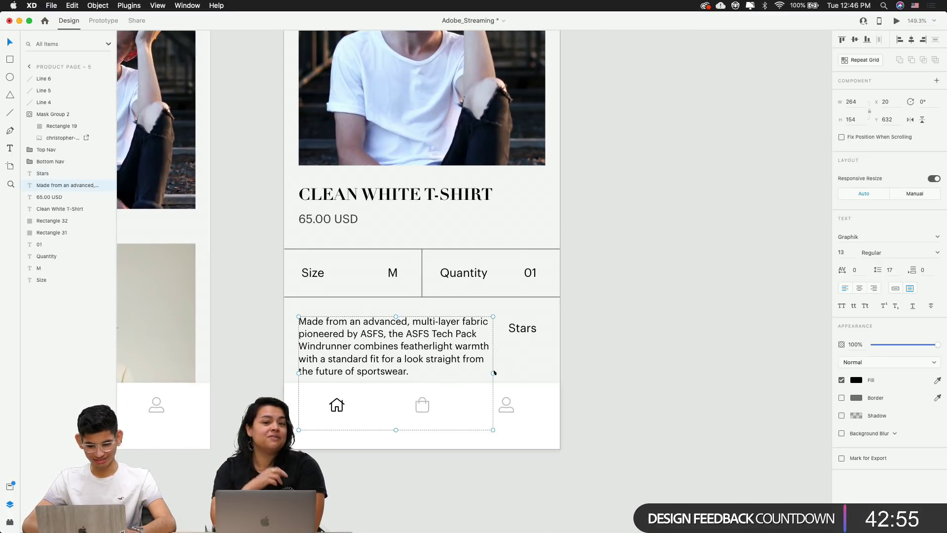
drag(494, 373, 509, 394)
key(Escape)
Delete the Stars label and move the description up under the Size row
click(523, 330)
key(Delete)
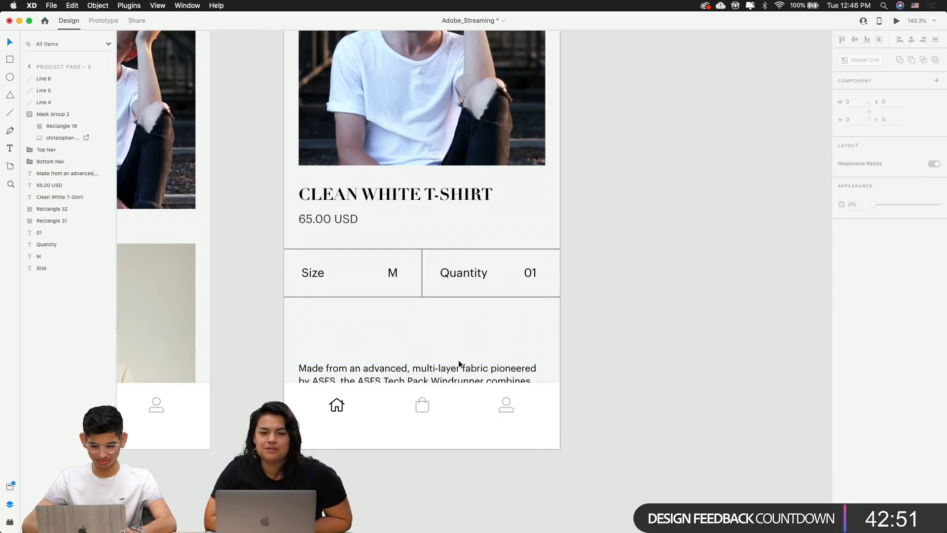
click(459, 367)
drag(455, 371, 450, 333)
click(643, 343)
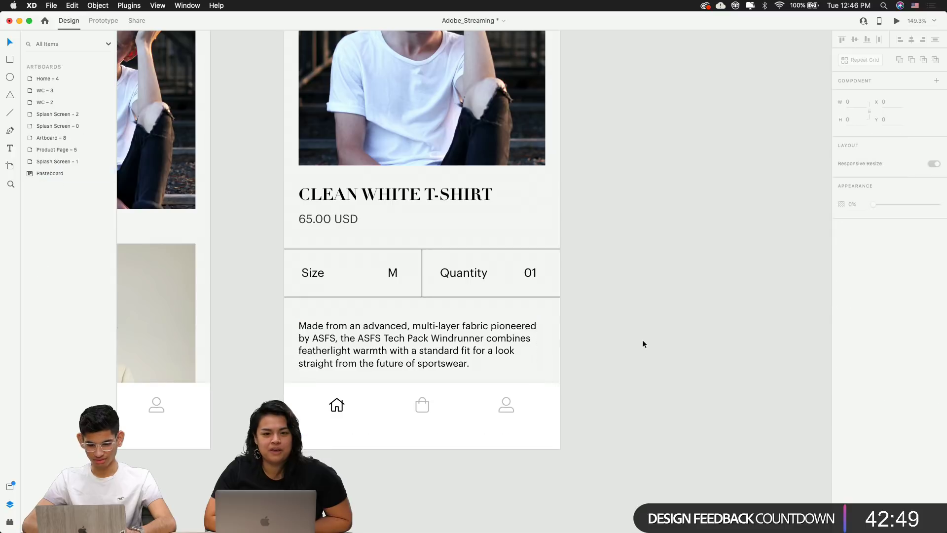
Compare the layout against the Nike product page and reselect the description to inspect it
scroll(651, 321, down, 3)
key(super+Tab)
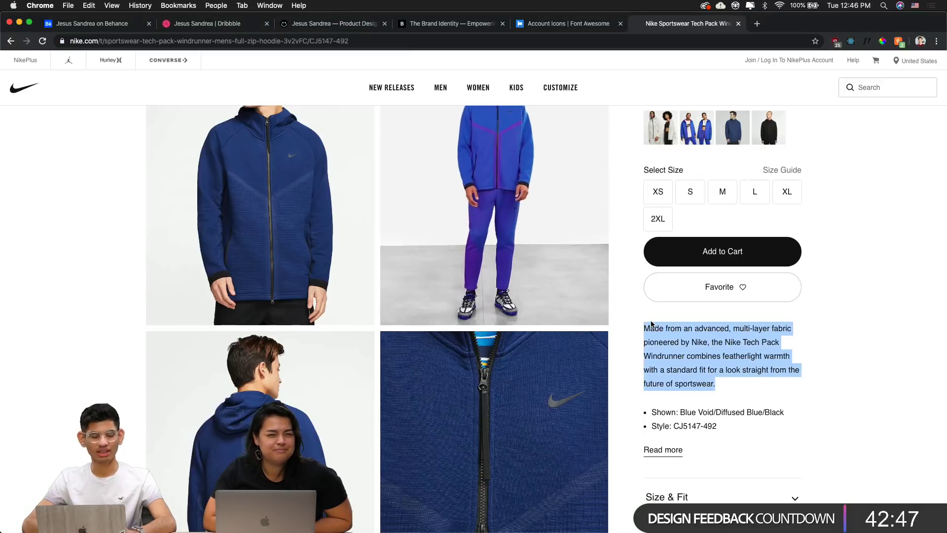
key(super+Tab)
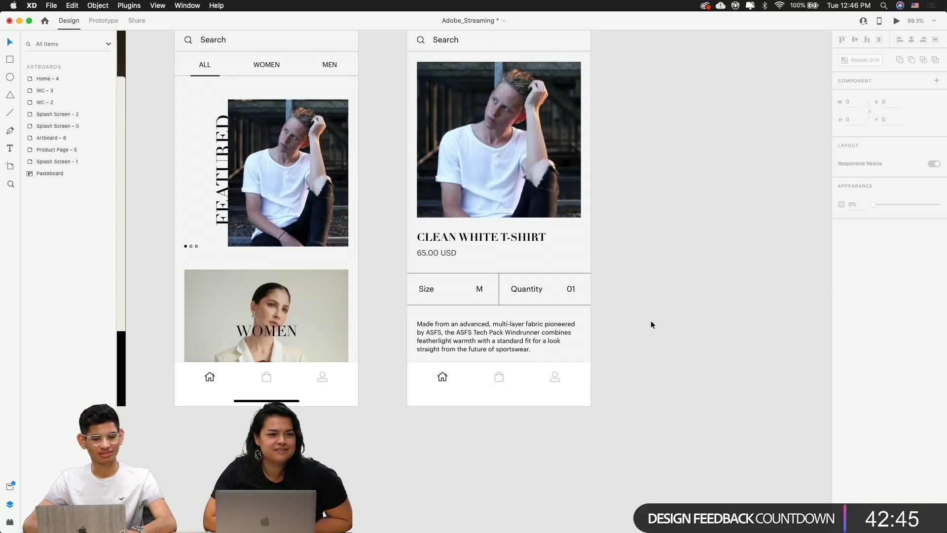
scroll(678, 331, up, 3)
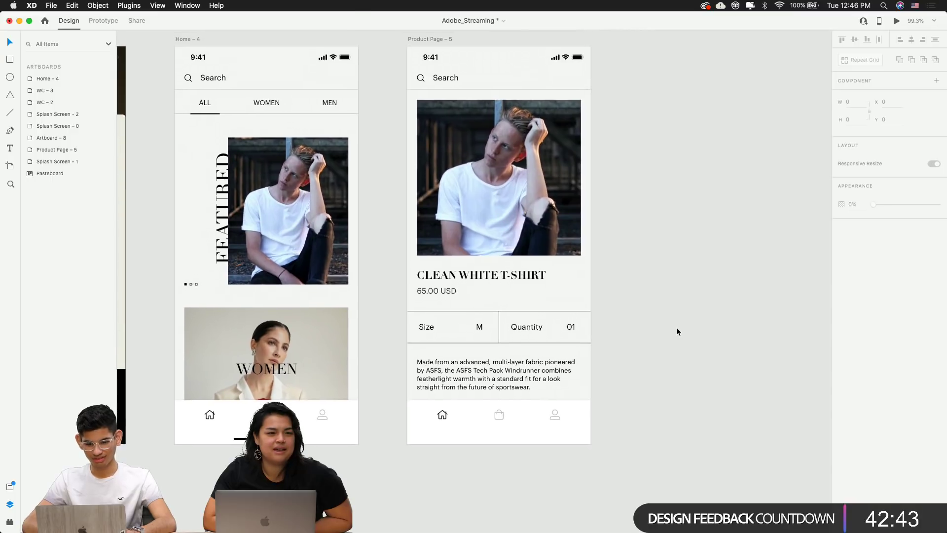
click(539, 355)
scroll(539, 355, up, 3)
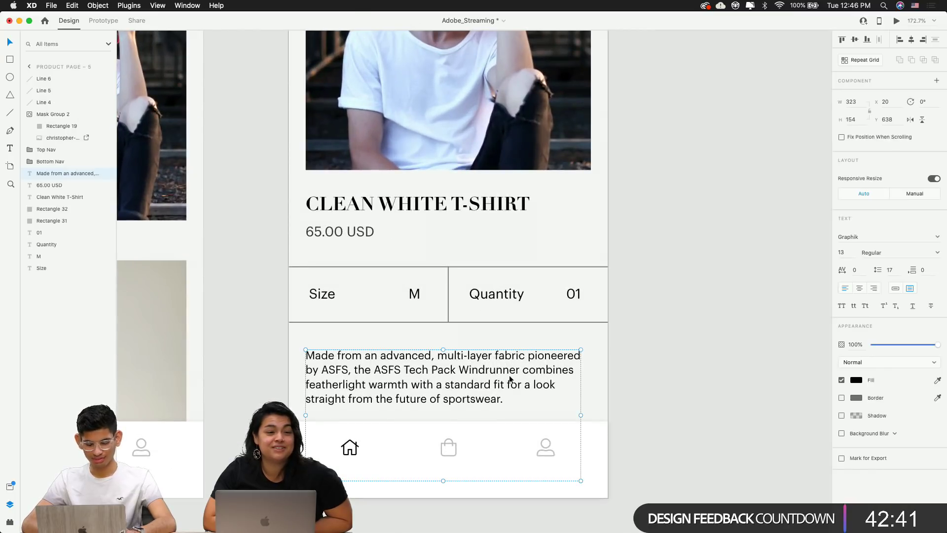
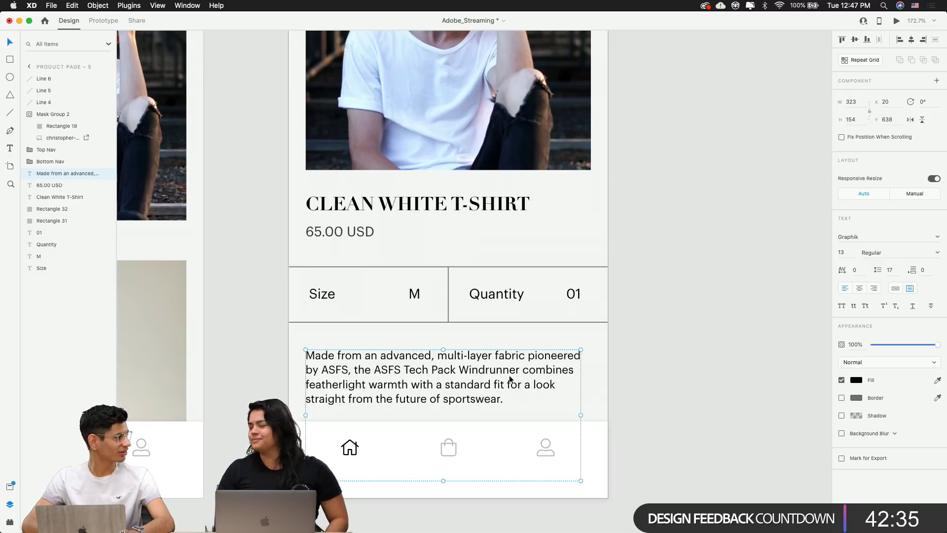
Set the description paragraph's line spacing to 20 and nudge it up one unit
click(658, 375)
scroll(661, 375, down, 3)
click(567, 378)
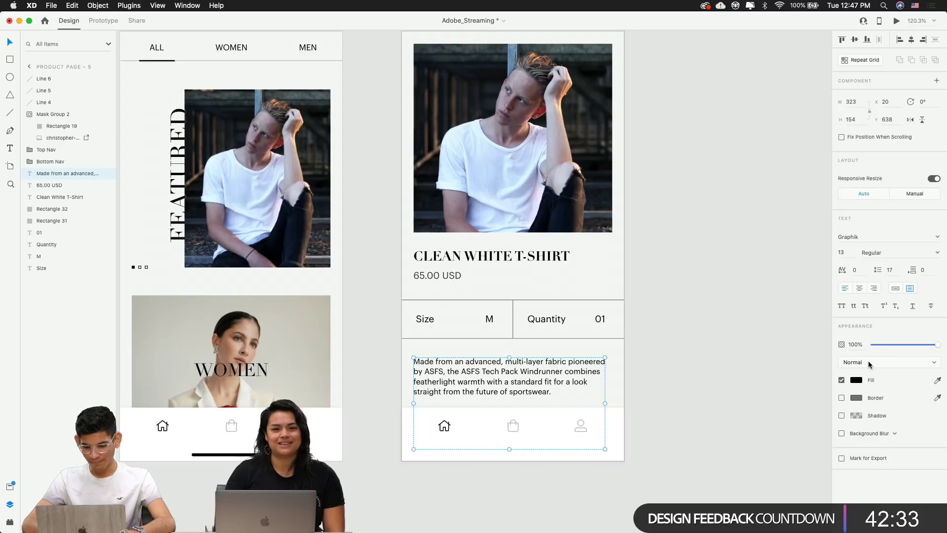
click(890, 269)
key(Up)
key(Up)
key(Up)
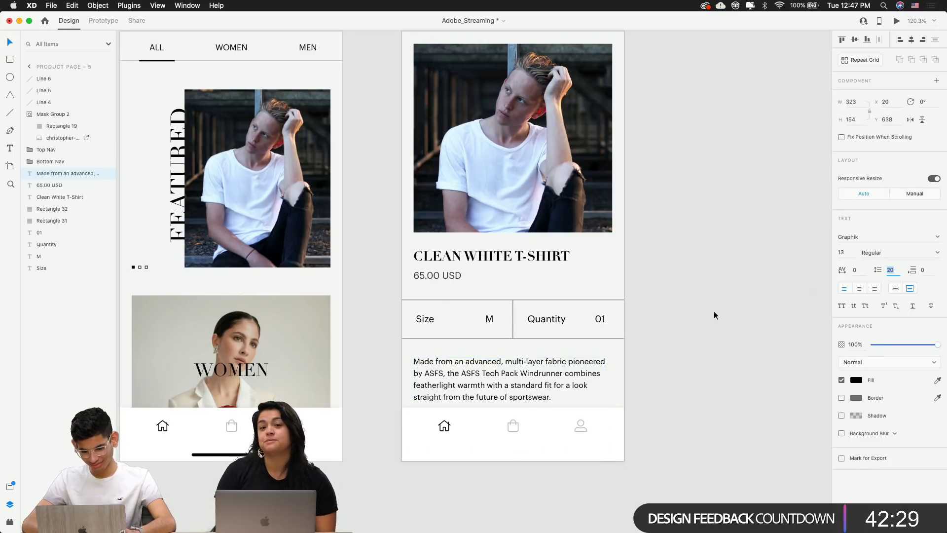
scroll(540, 380, up, 5)
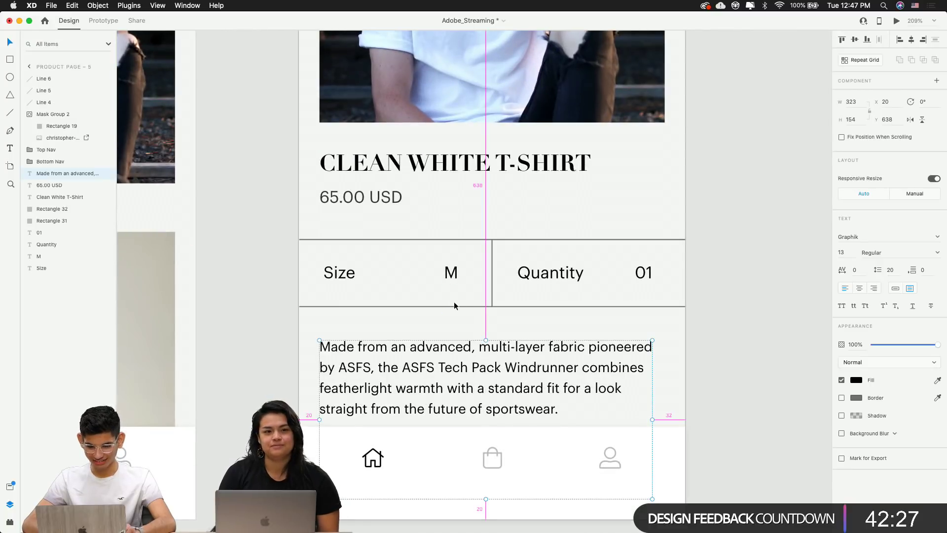
key(Up)
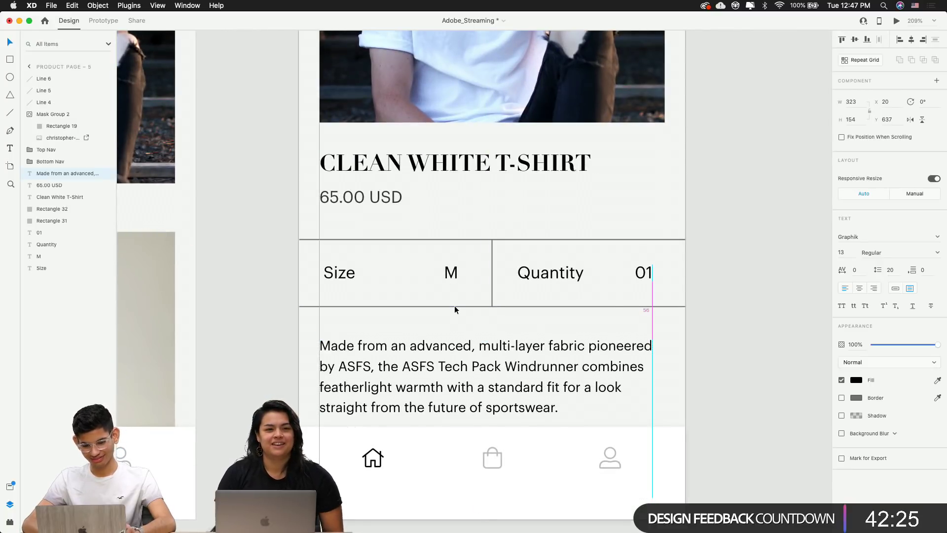
click(713, 360)
scroll(712, 359, down, 5)
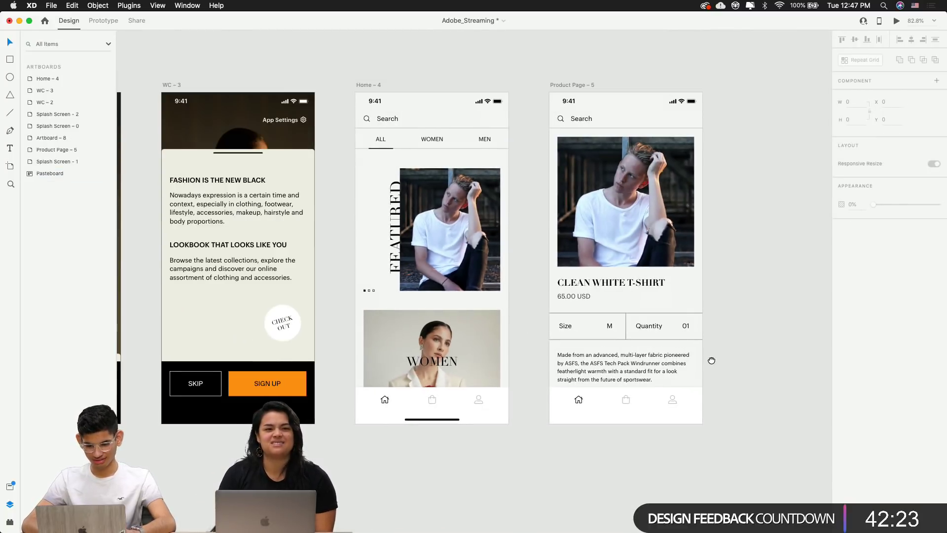
Nudge the Size/Quantity divider down and shorten it so it ends on the row borders
drag(712, 361, 600, 364)
scroll(530, 327, up, 3)
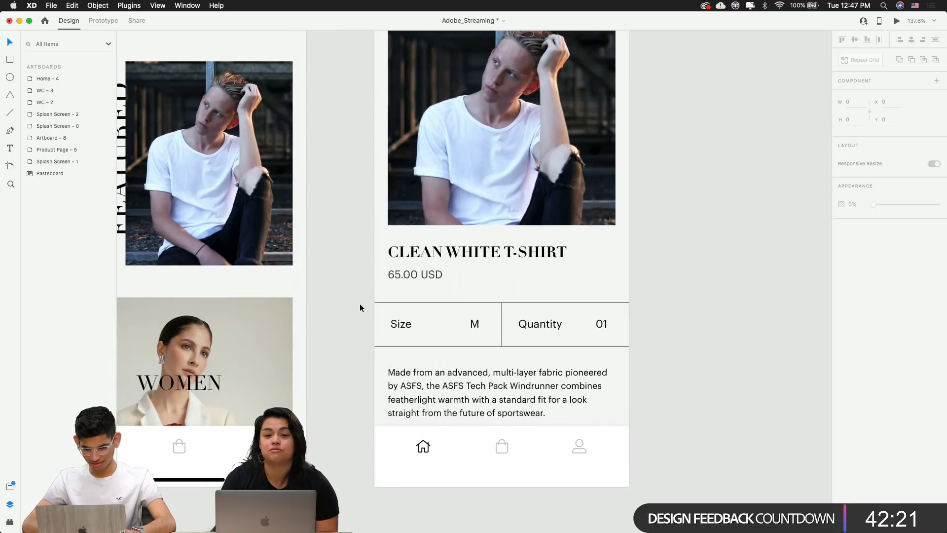
click(431, 315)
click(422, 309)
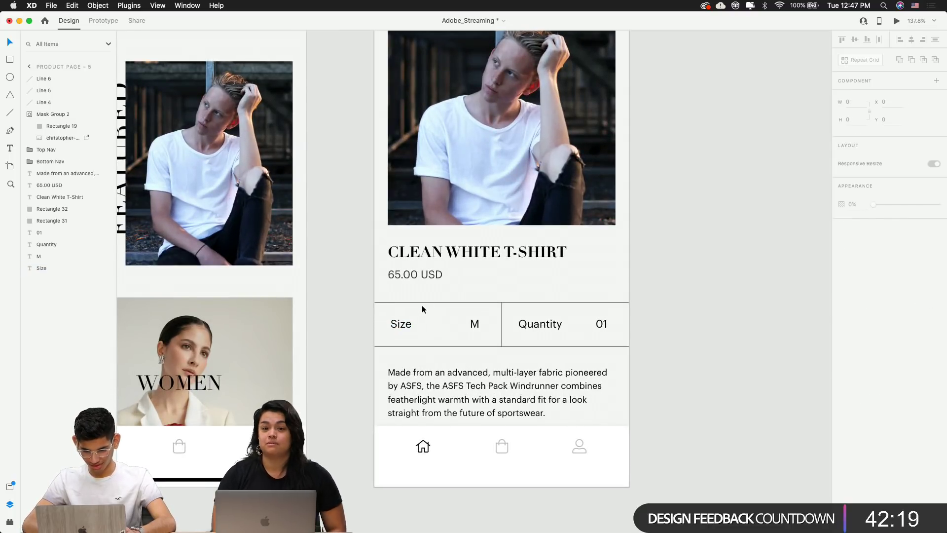
click(418, 302)
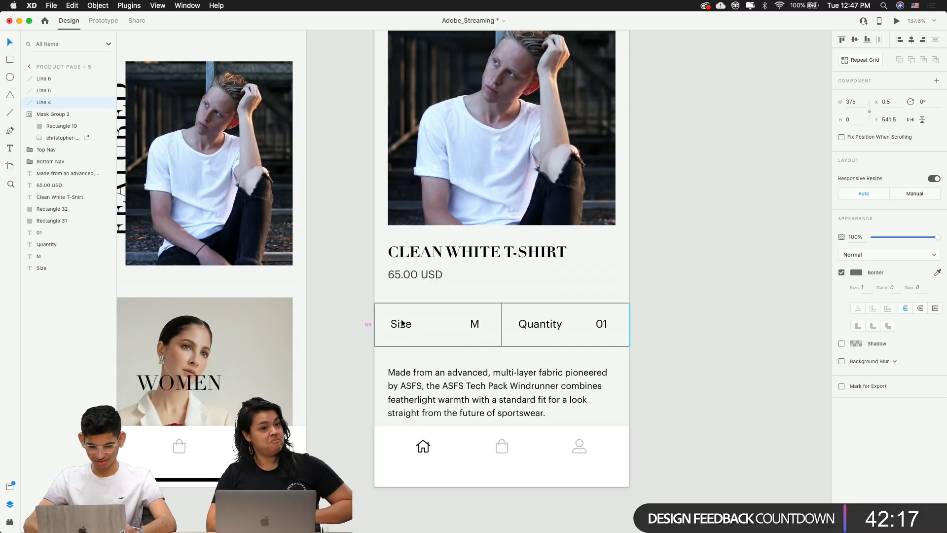
click(418, 347)
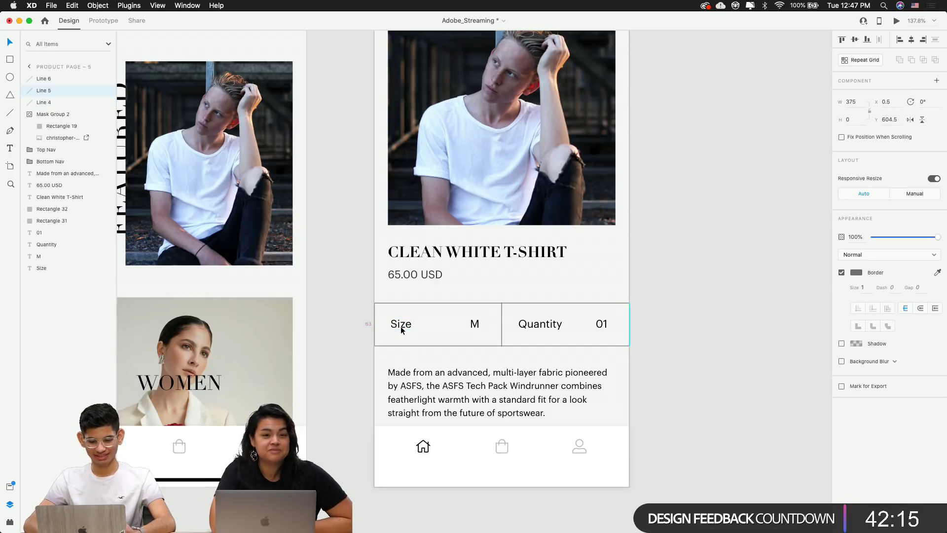
scroll(507, 307, up, 10)
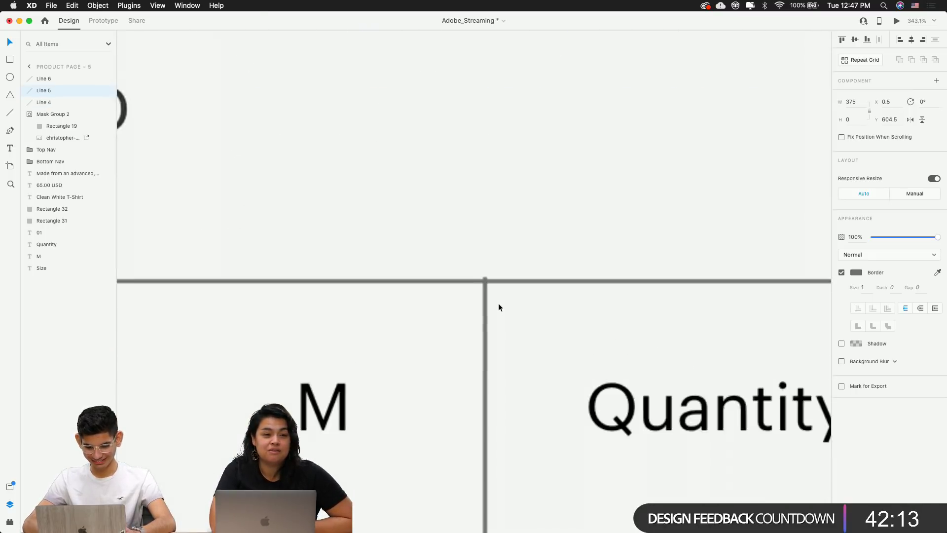
click(486, 297)
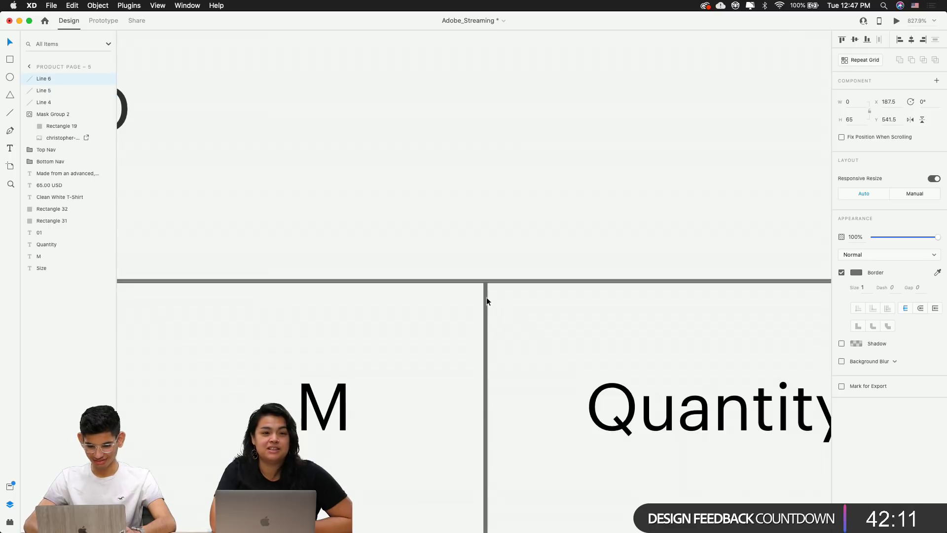
key(Down)
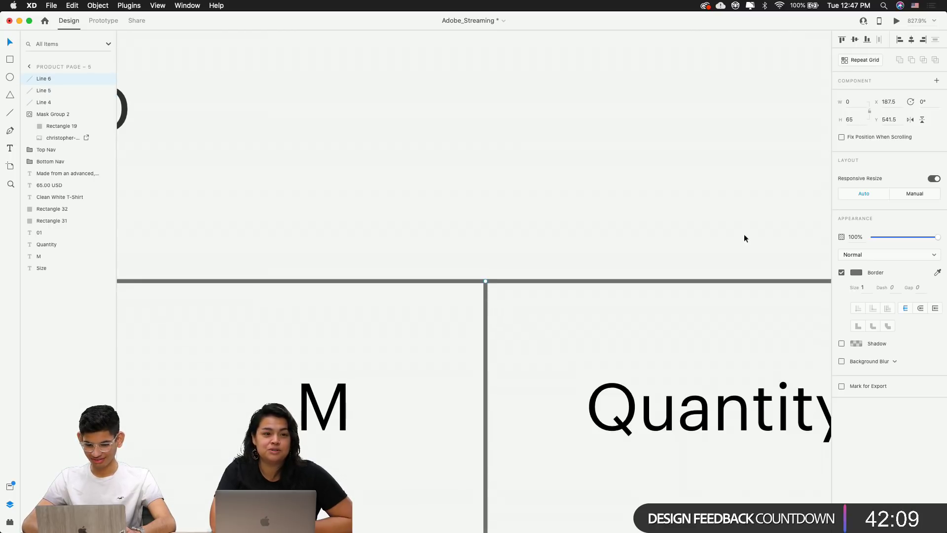
scroll(652, 340, down, 5)
scroll(557, 211, up, 3)
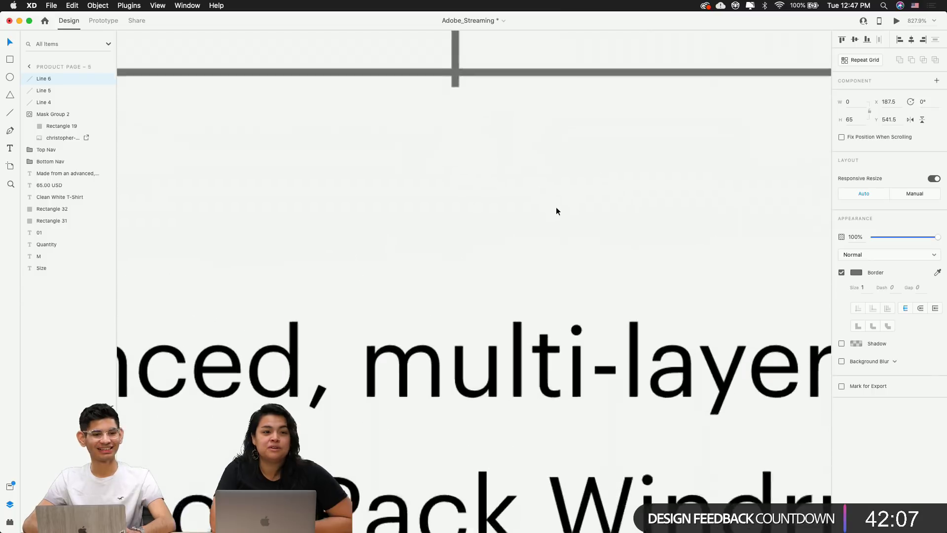
scroll(555, 206, up, 3)
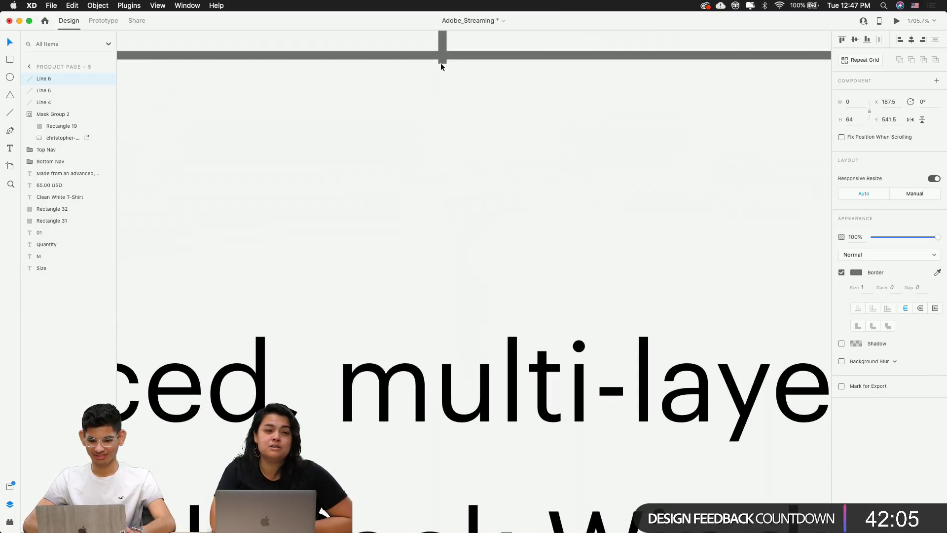
drag(440, 64, 442, 55)
Change the divider's border colour to light grey #BABBBA
click(857, 273)
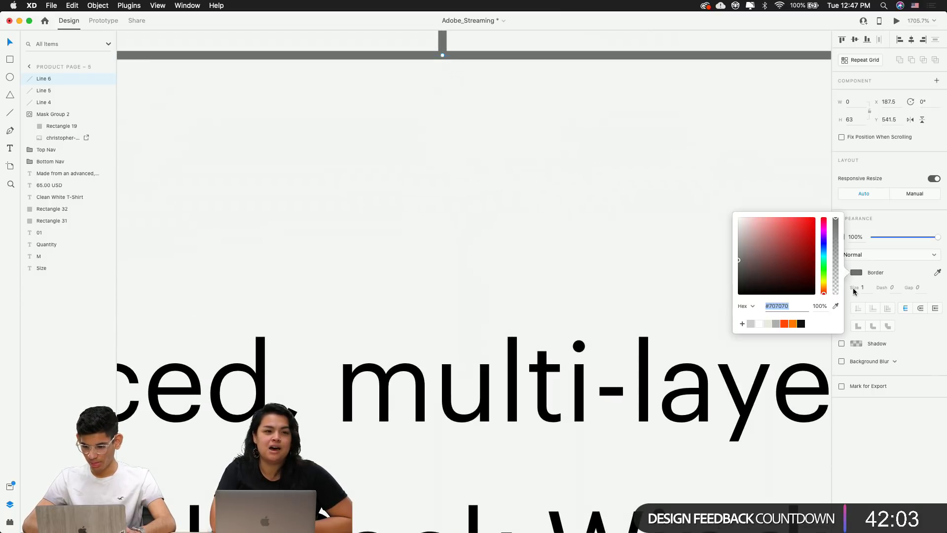
click(776, 324)
click(572, 283)
scroll(582, 271, down, 5)
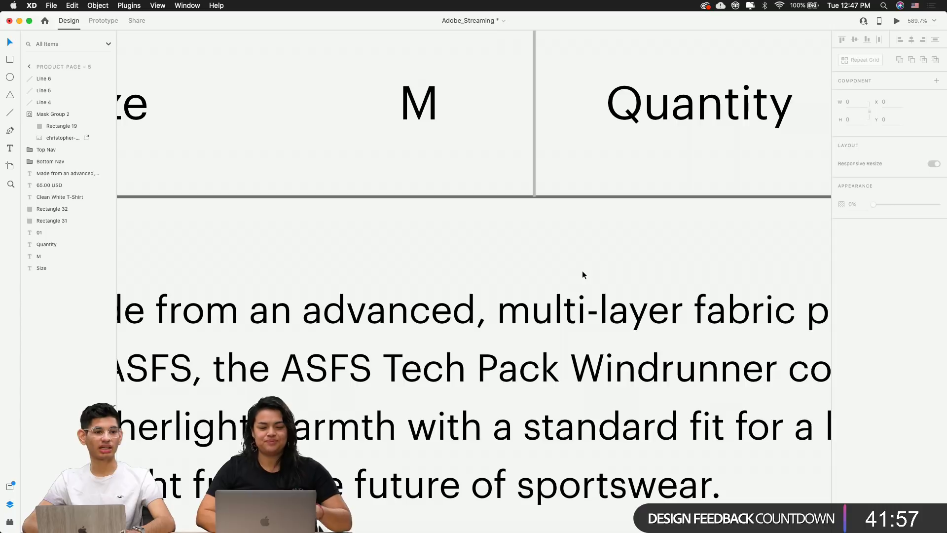
key(super+Tab)
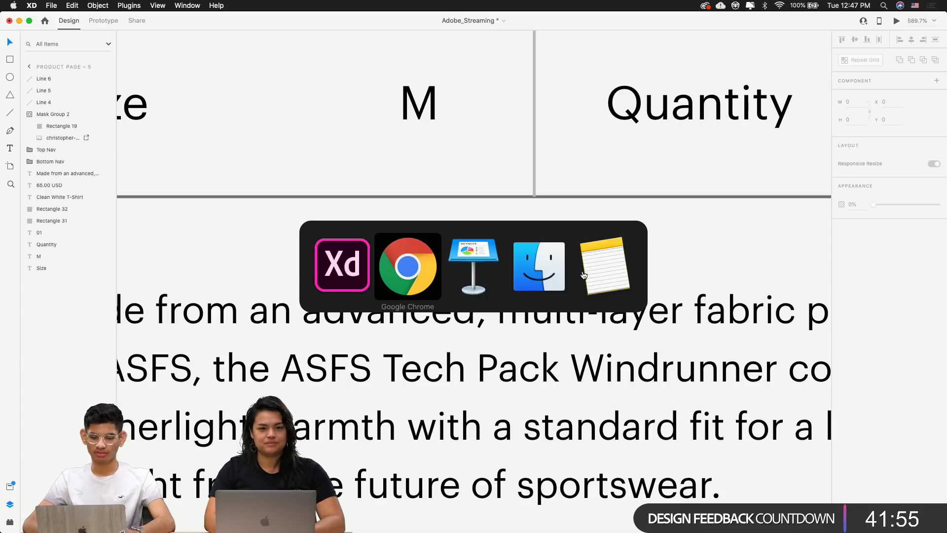
Search for 'design social club' in a new tab and open its Twitter profile
key(super+t)
text(desi)
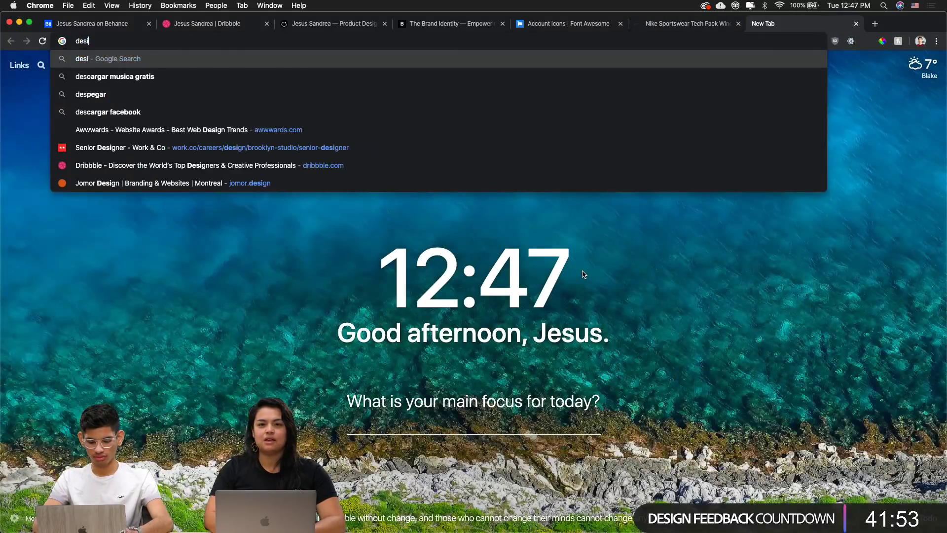
text(gn social club)
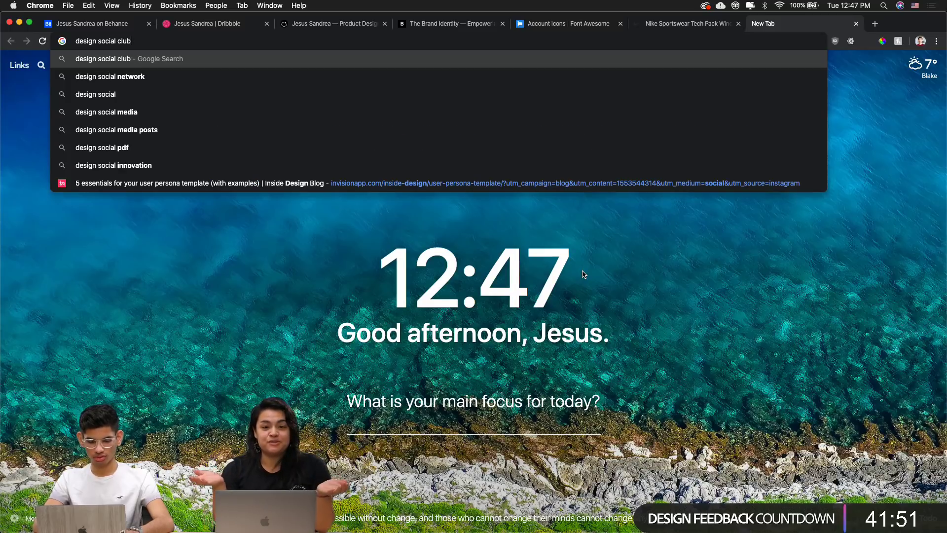
key(Return)
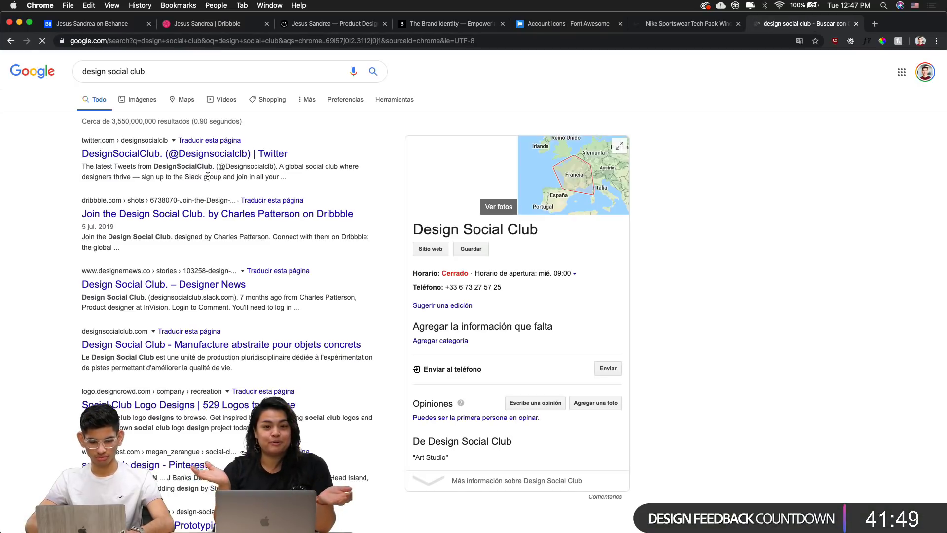
click(137, 155)
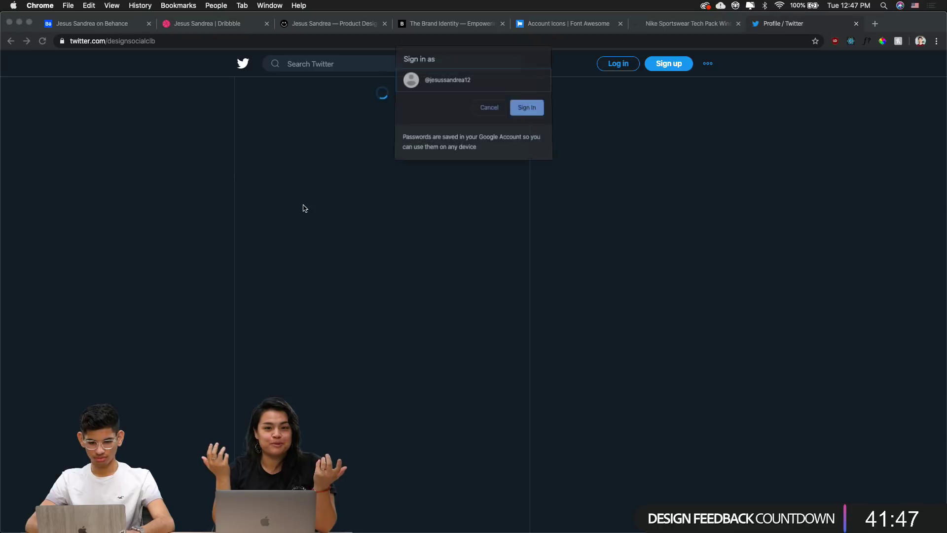
click(489, 110)
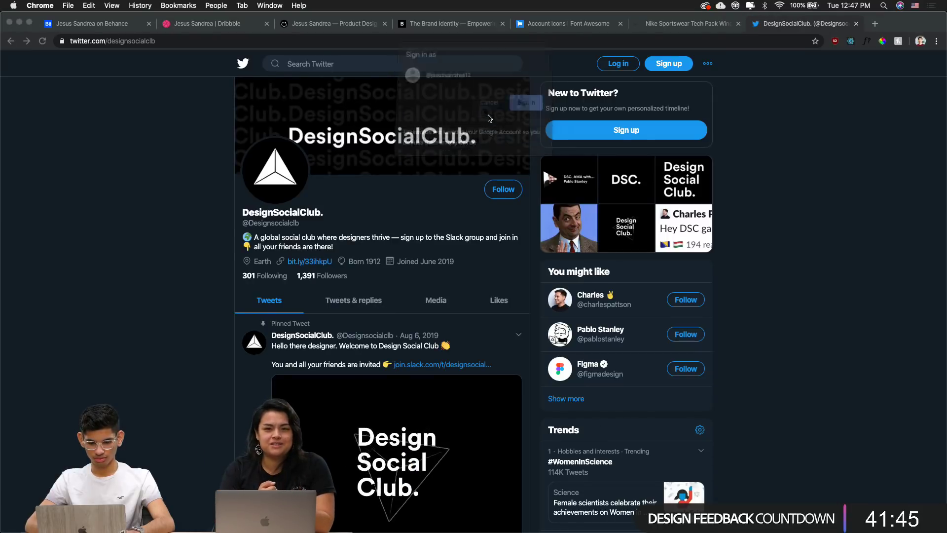
scroll(215, 312, down, 6)
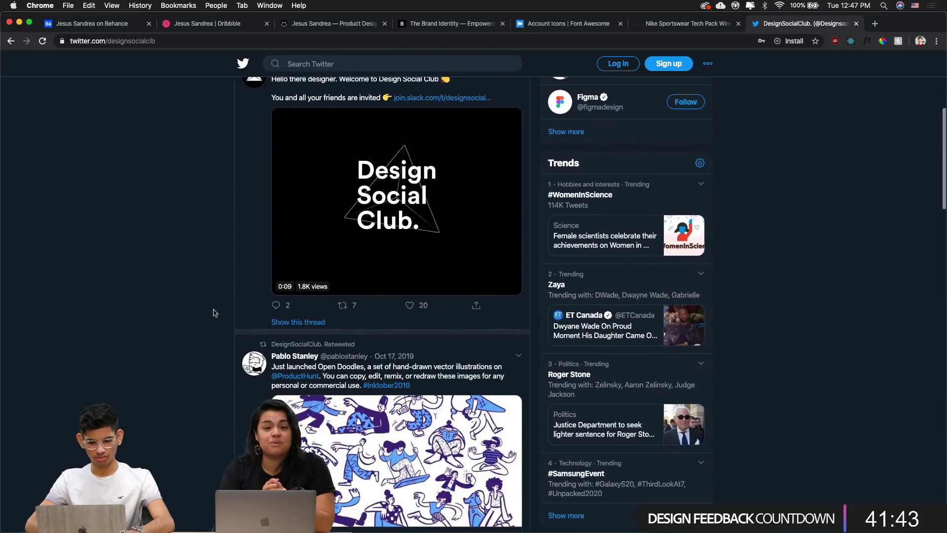
scroll(215, 312, up, 5)
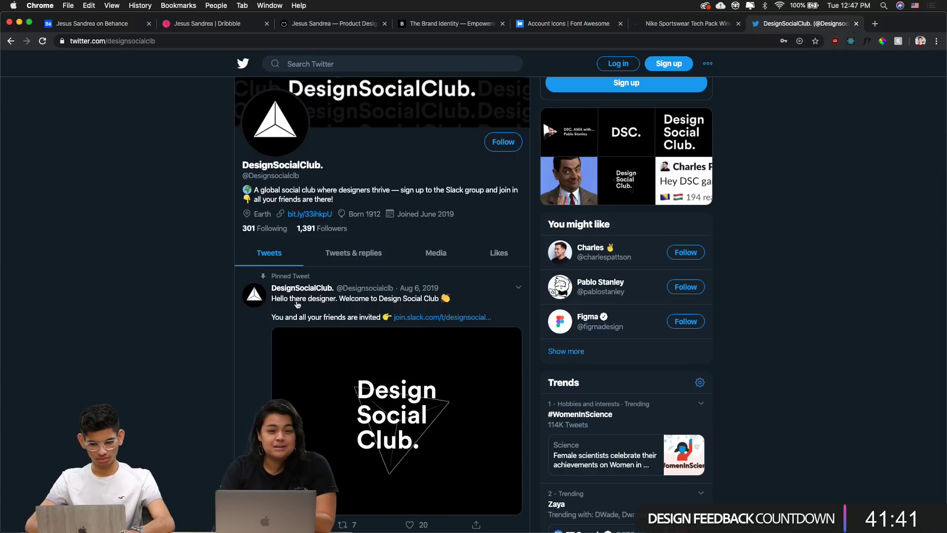
scroll(483, 282, up, 2)
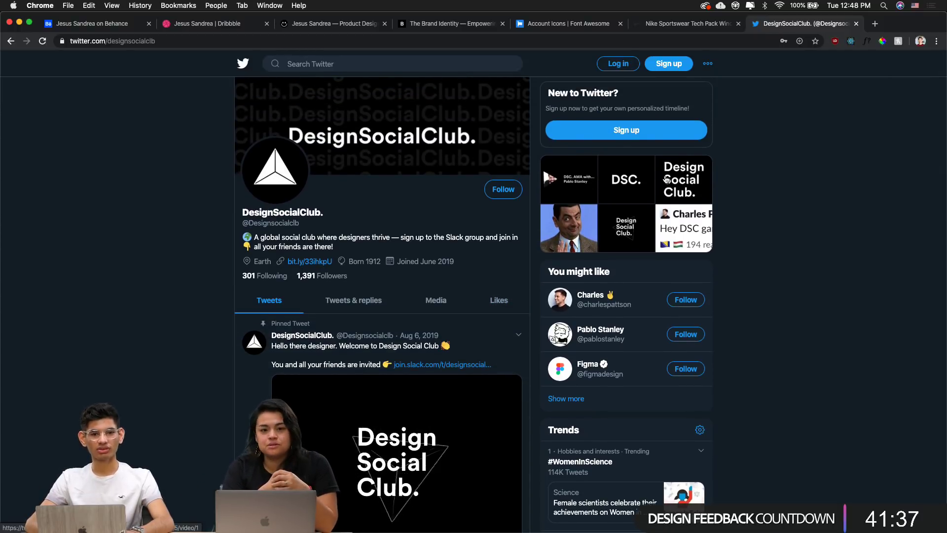
Browse the profile and a member's profile, then close the Twitter tab and return to XD
click(767, 45)
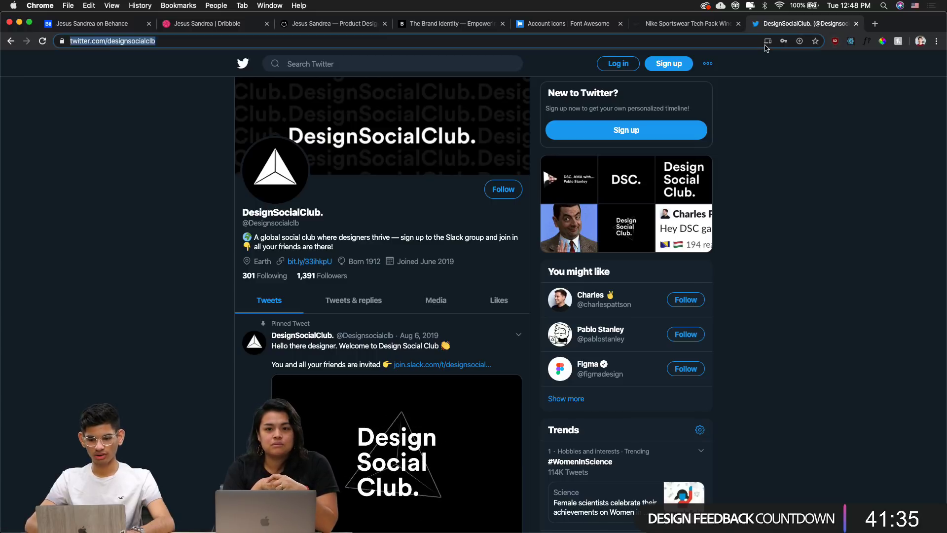
click(880, 177)
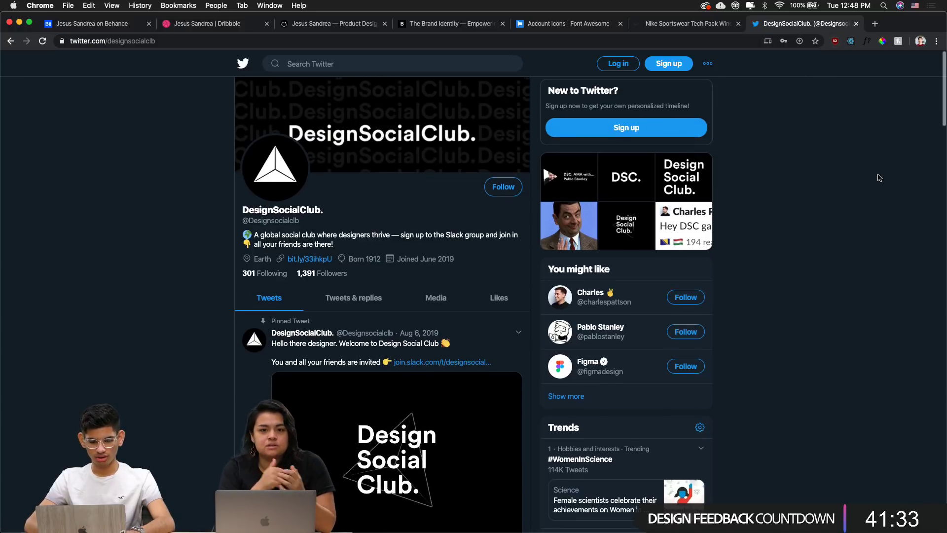
scroll(879, 177, down, 1)
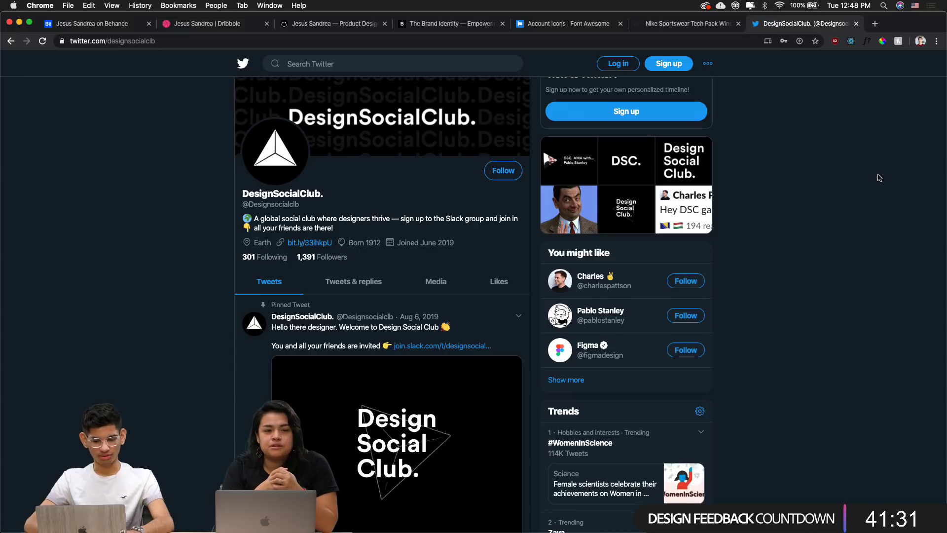
scroll(879, 177, down, 3)
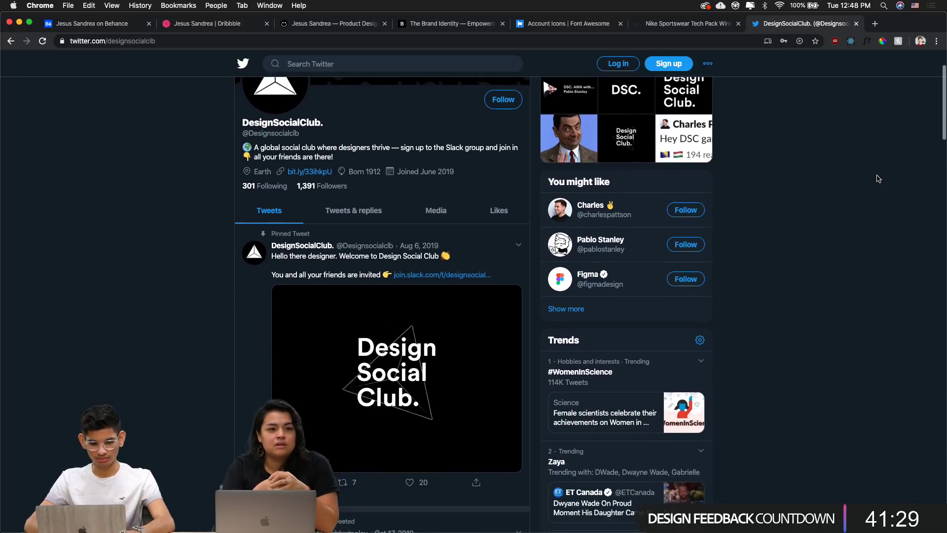
scroll(879, 179, down, 2)
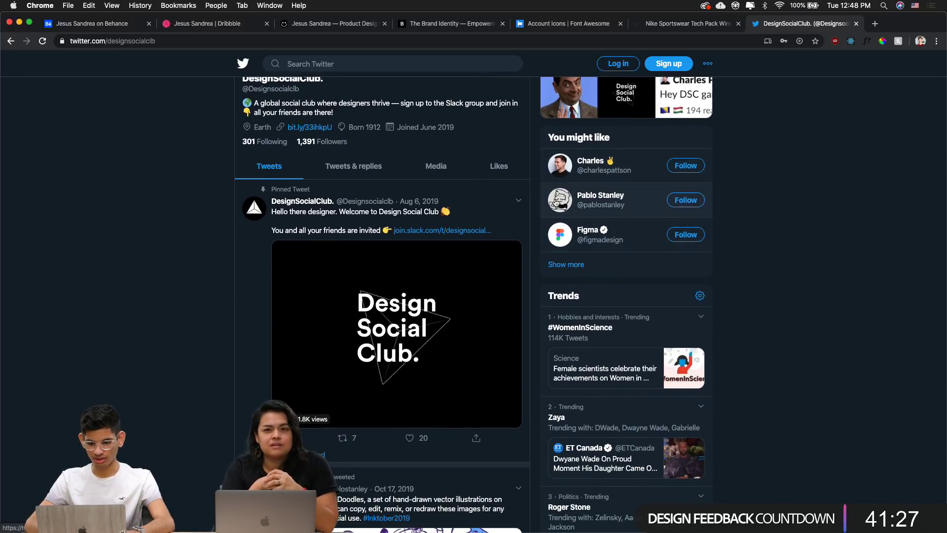
click(559, 166)
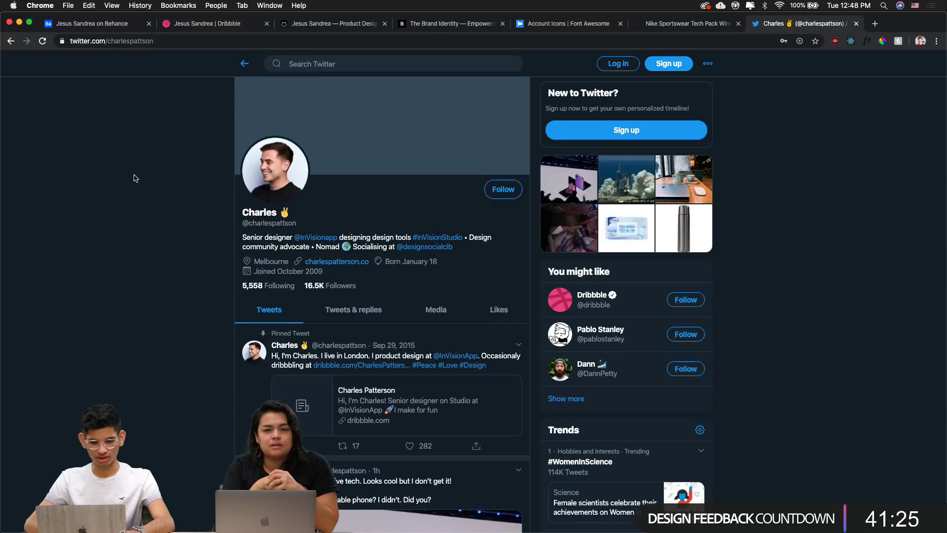
key(super+bracketleft)
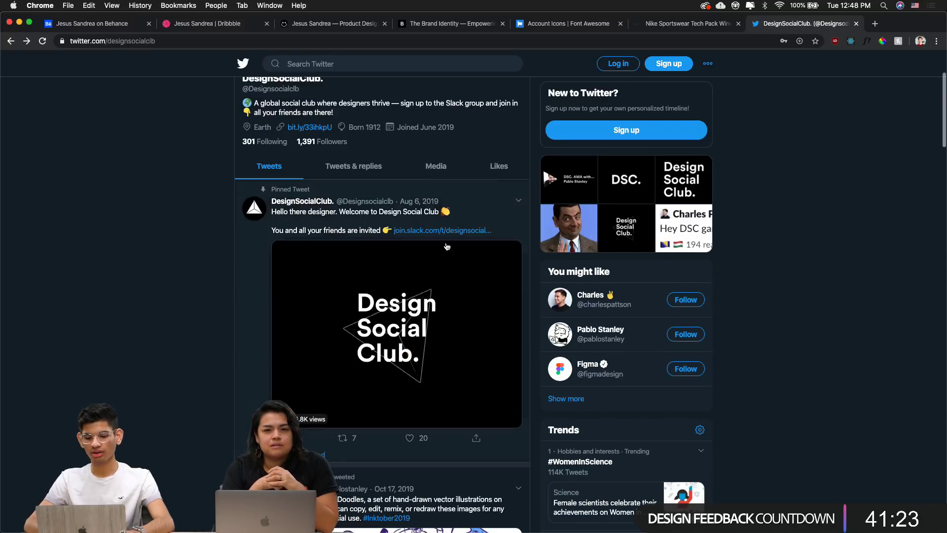
scroll(453, 461, down, 15)
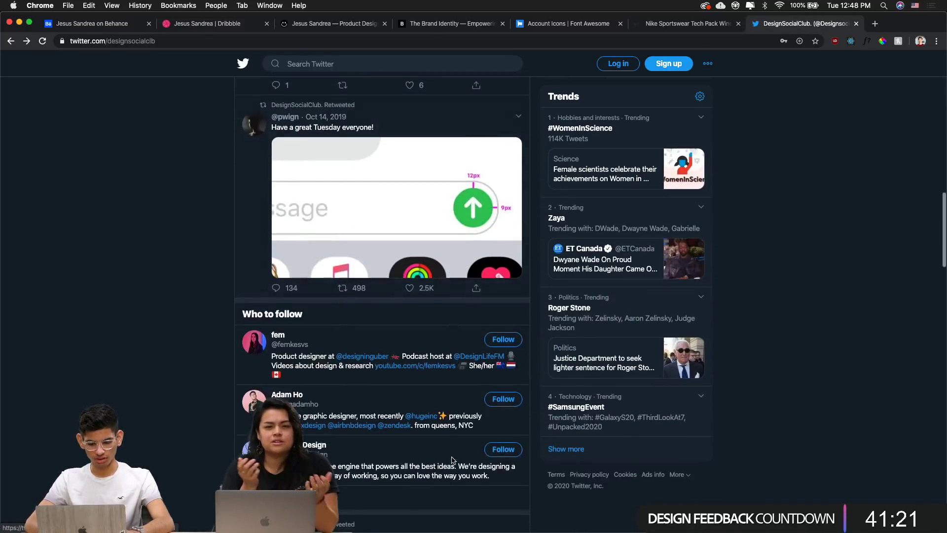
key(super+w)
key(super+Tab)
scroll(554, 304, down, 5)
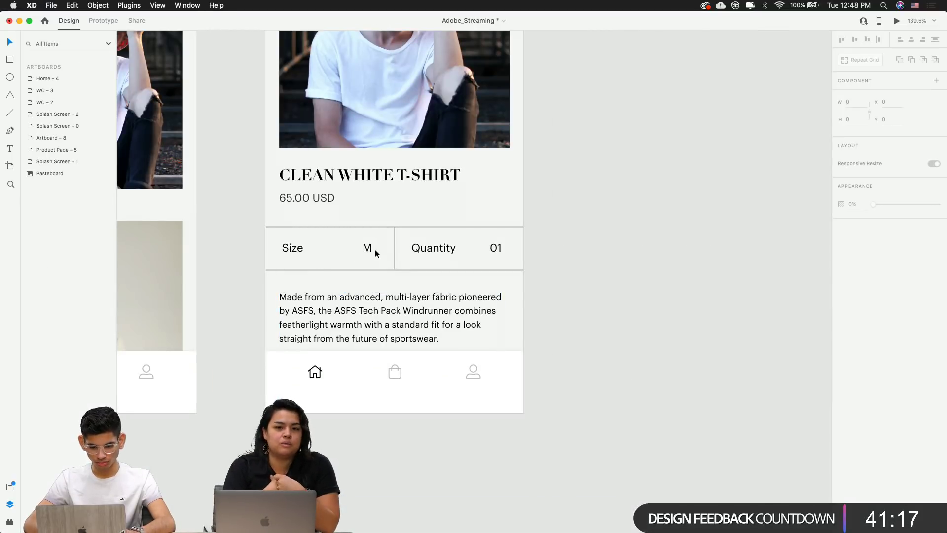
Recolour the divider above the Size/Quantity row to grey #BAB8BA
scroll(375, 250, up, 5)
click(379, 201)
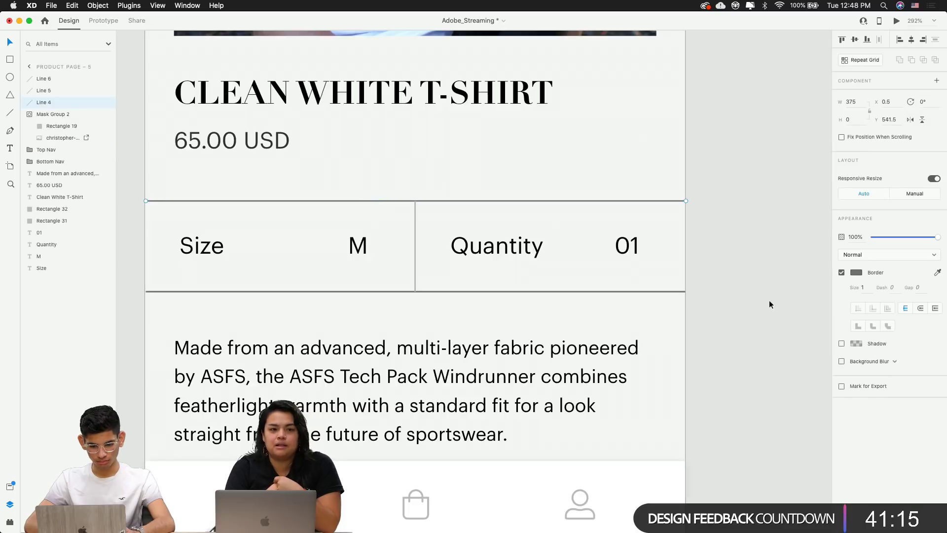
click(860, 274)
click(776, 324)
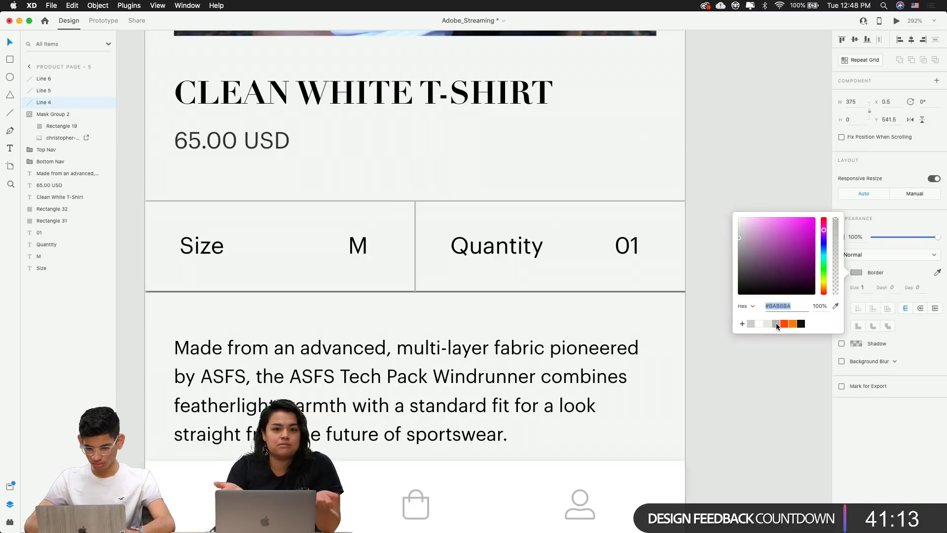
click(538, 293)
Give the divider below the Size/Quantity row the same #BAB8BA grey
click(533, 291)
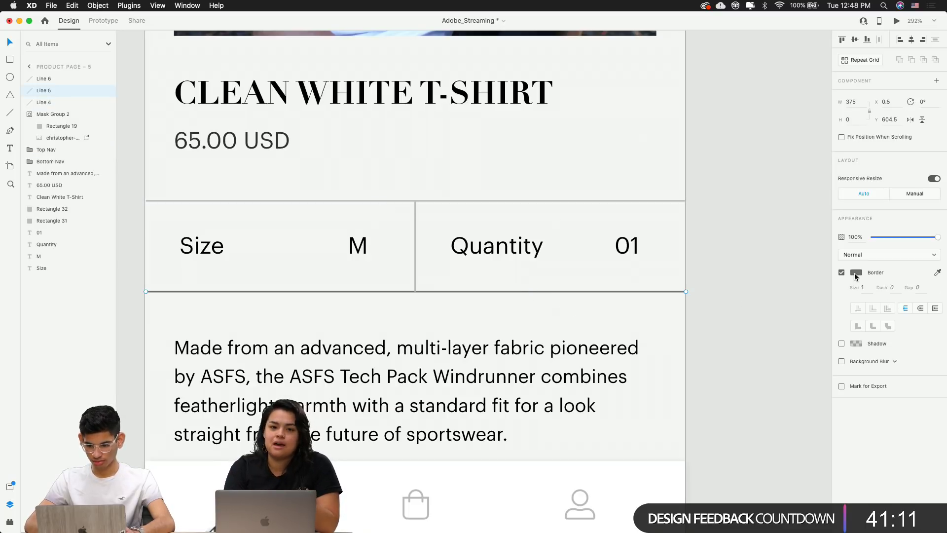
click(856, 273)
click(776, 324)
click(704, 188)
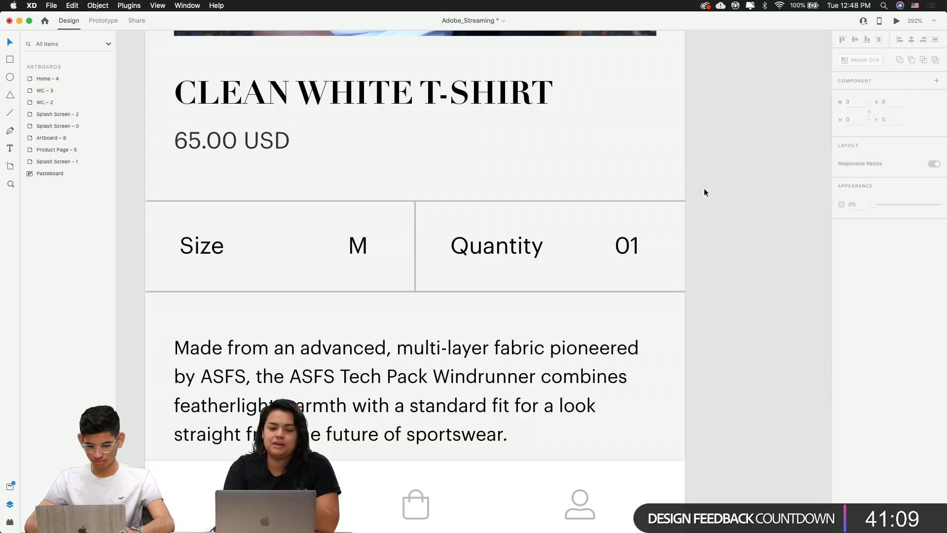
scroll(712, 175, down, 1)
scroll(711, 175, down, 5)
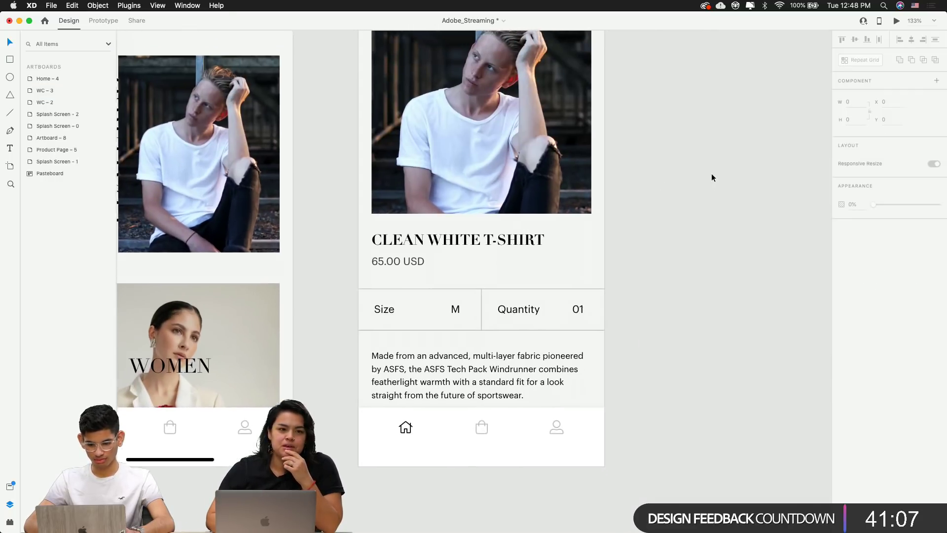
scroll(471, 285, up, 3)
scroll(350, 333, down, 3)
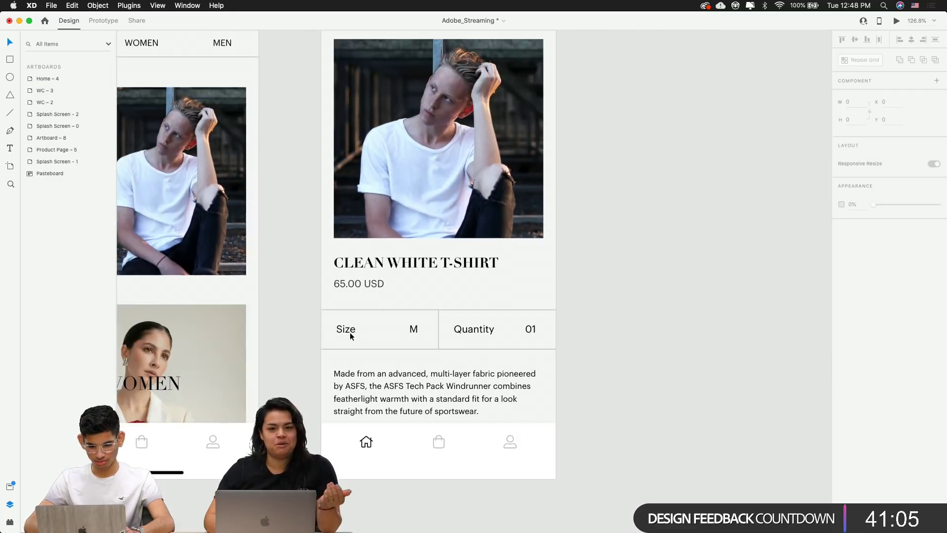
scroll(455, 375, up, 2)
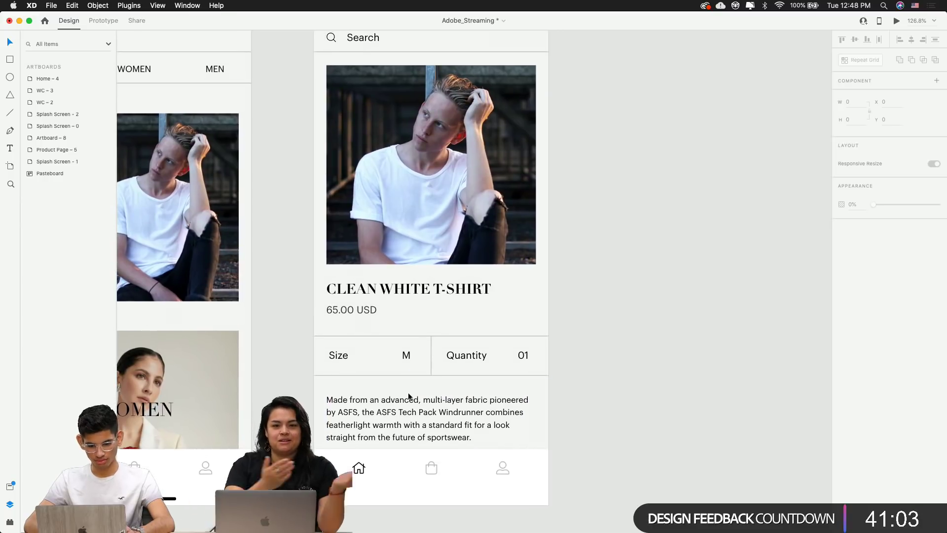
Select and inspect the product description text box
click(395, 402)
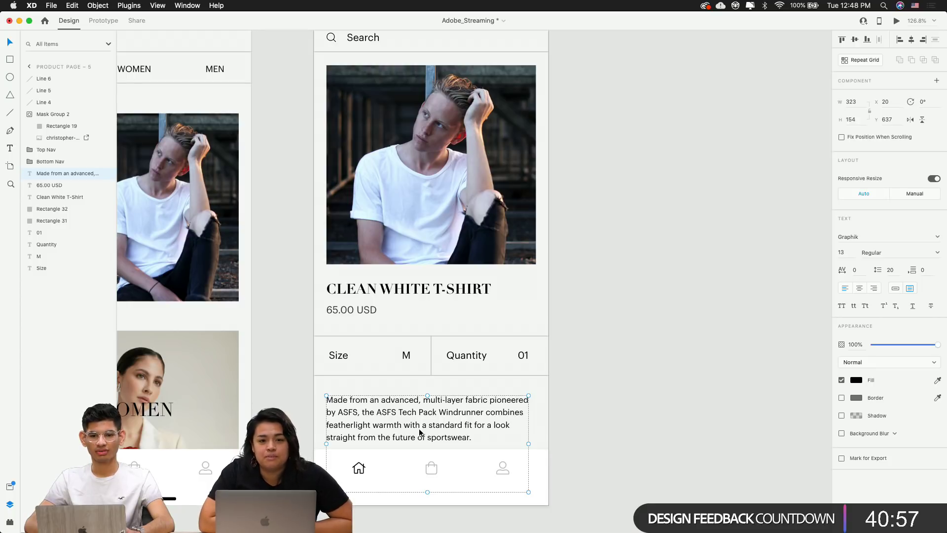
click(576, 402)
click(469, 400)
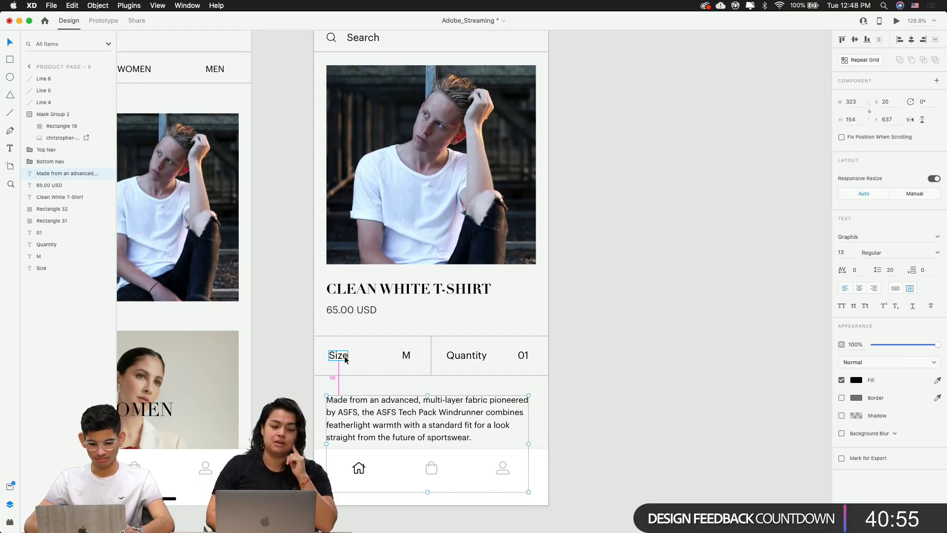
click(613, 377)
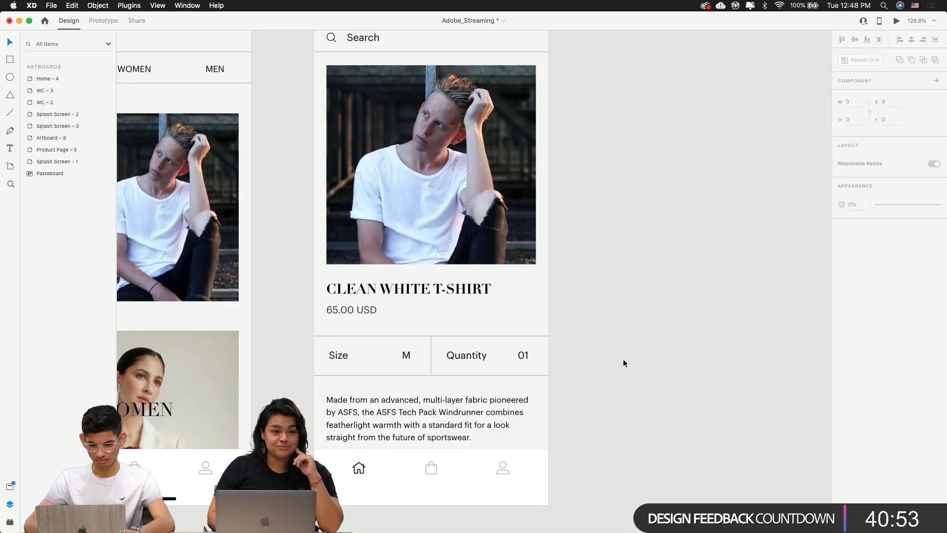
Park the description paragraph right of the artboard and draw a rectangle beneath the Size/Quantity row
scroll(623, 362, up, 3)
scroll(623, 362, left, 5)
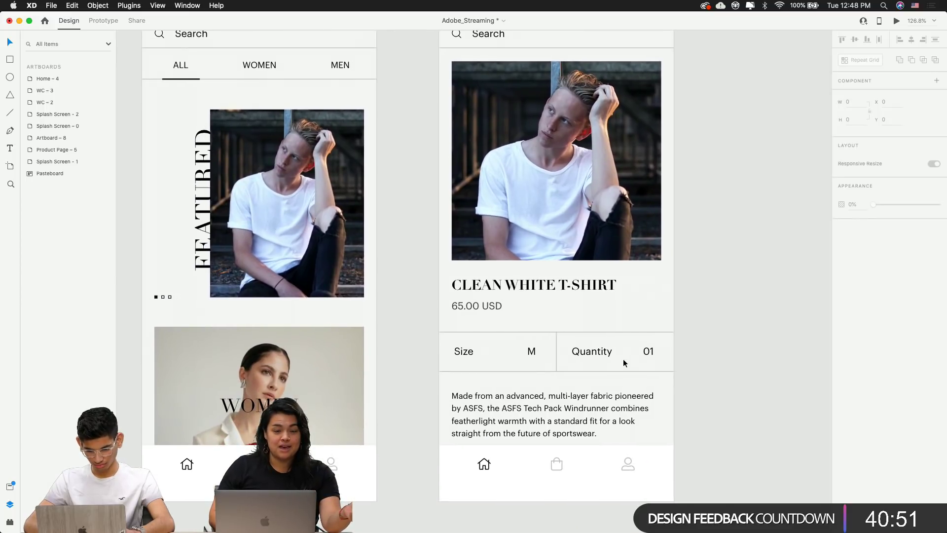
scroll(623, 363, up, 2)
scroll(623, 363, right, 2)
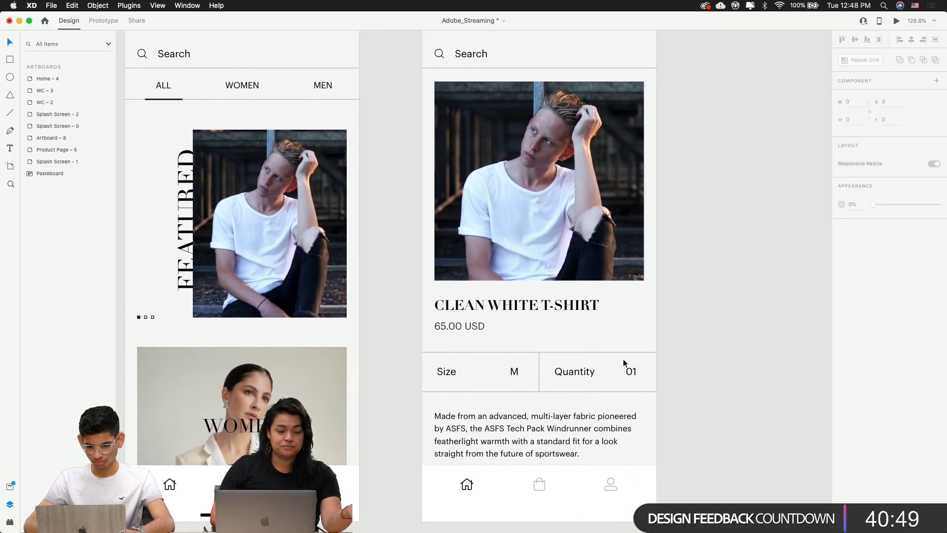
scroll(623, 363, right, 3)
click(465, 438)
key(Delete)
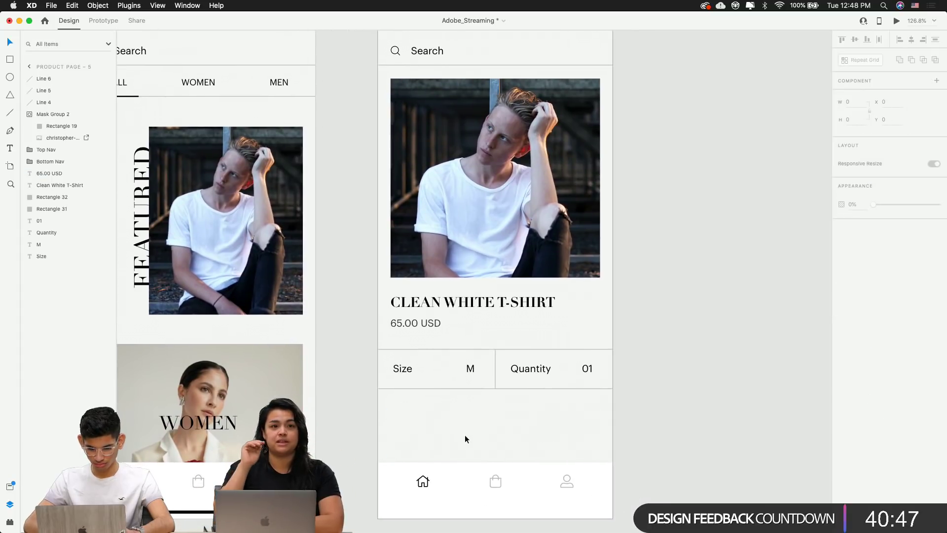
key(r)
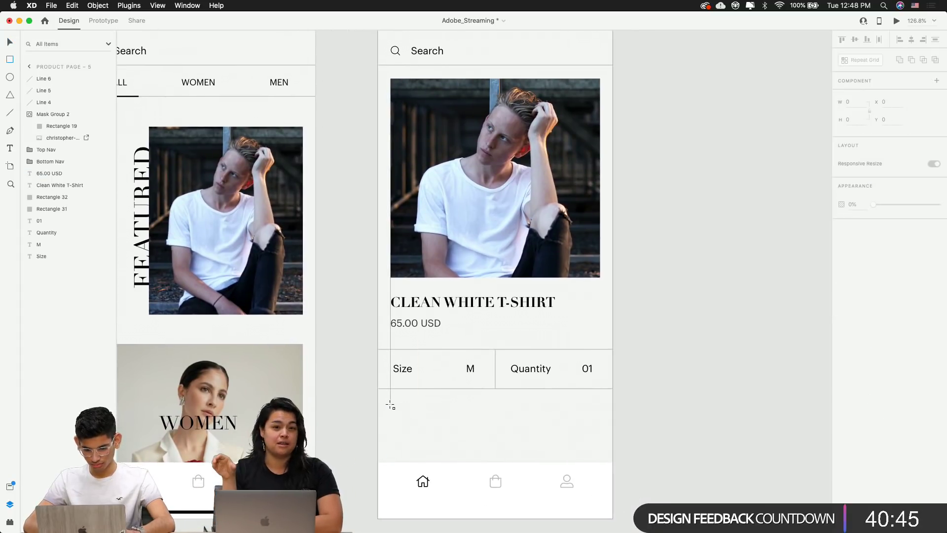
key(super+z)
drag(483, 426, 773, 422)
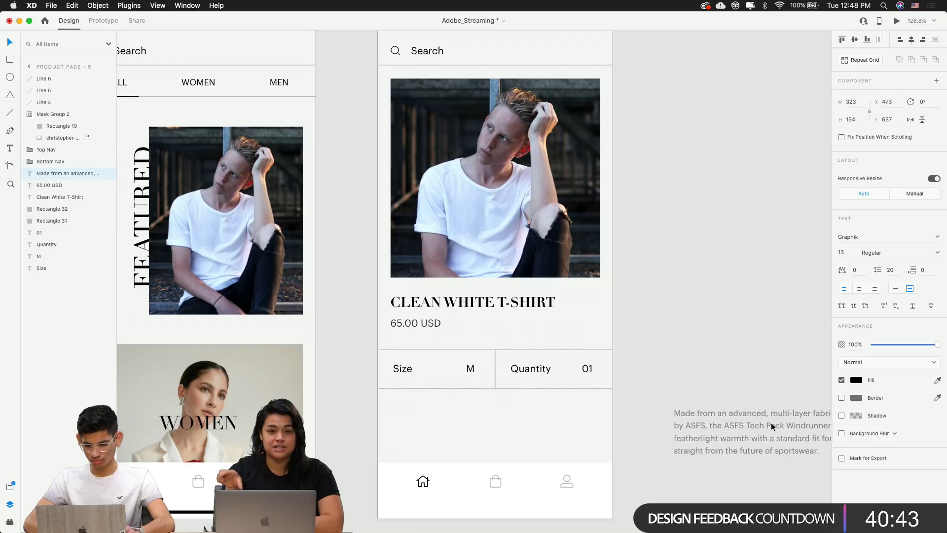
click(450, 438)
key(r)
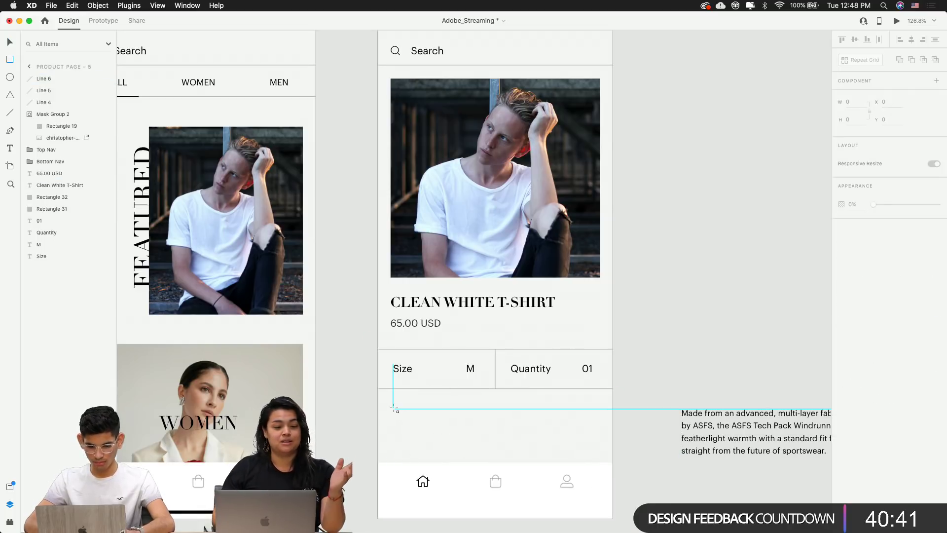
drag(393, 406, 525, 428)
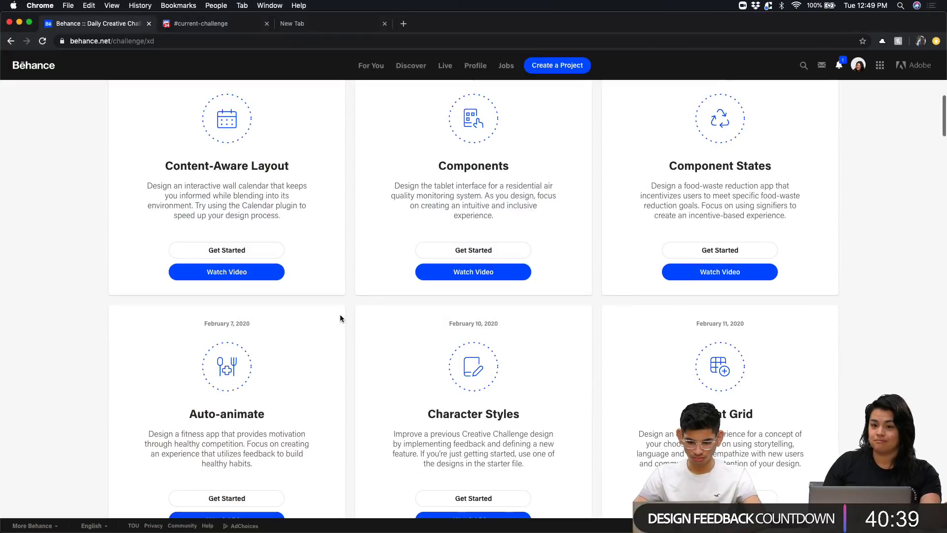
Scroll through Behance's Daily Creative Challenge page, then switch to the #current-challenge Discord channel
scroll(339, 319, down, 5)
scroll(339, 318, up, 3)
scroll(340, 318, up, 1)
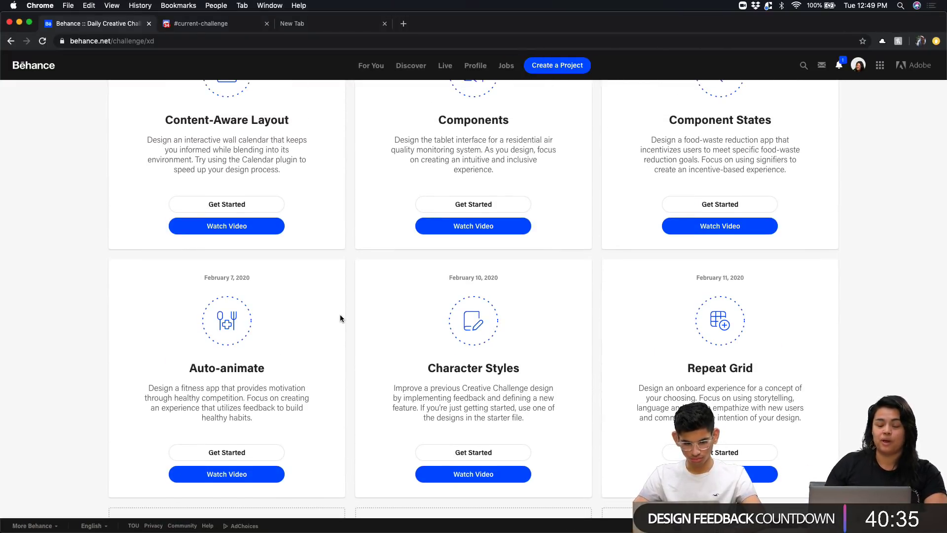
scroll(340, 319, up, 10)
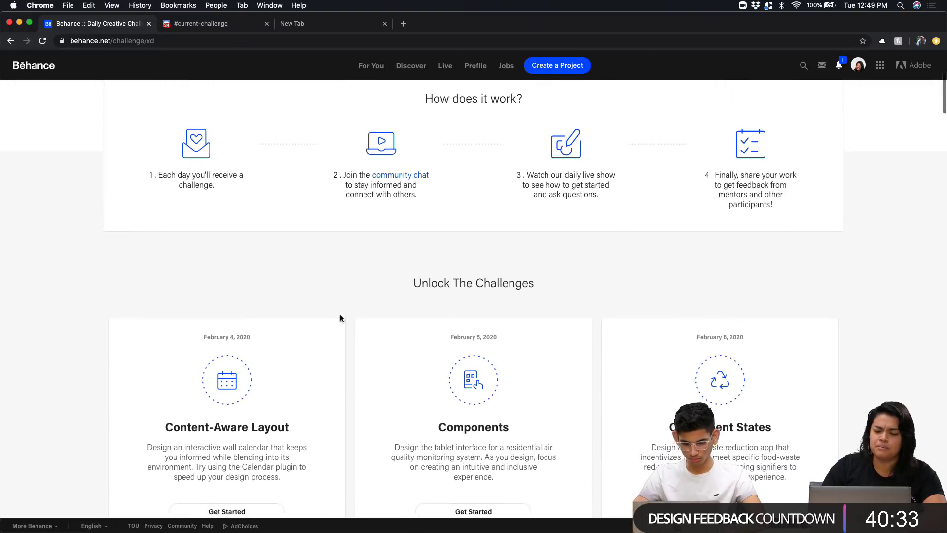
scroll(341, 318, down, 10)
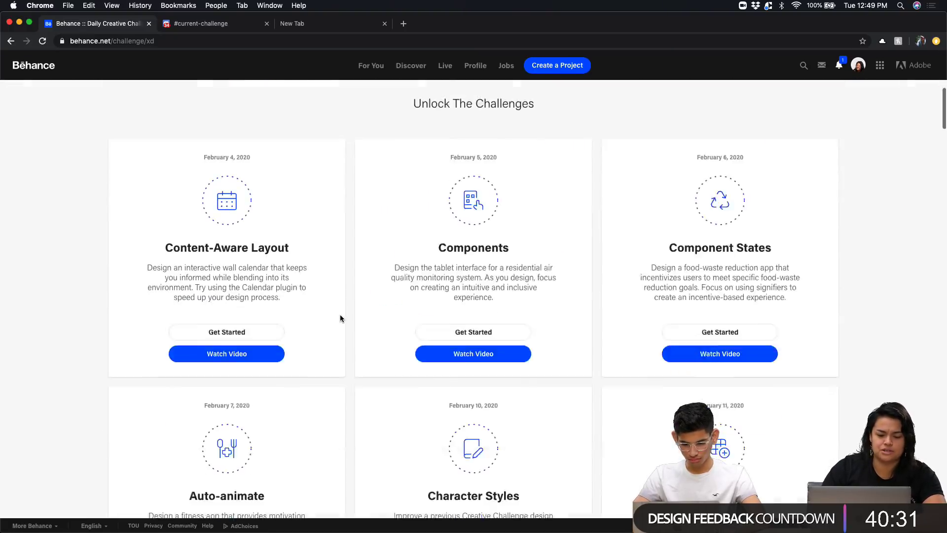
scroll(340, 318, down, 1)
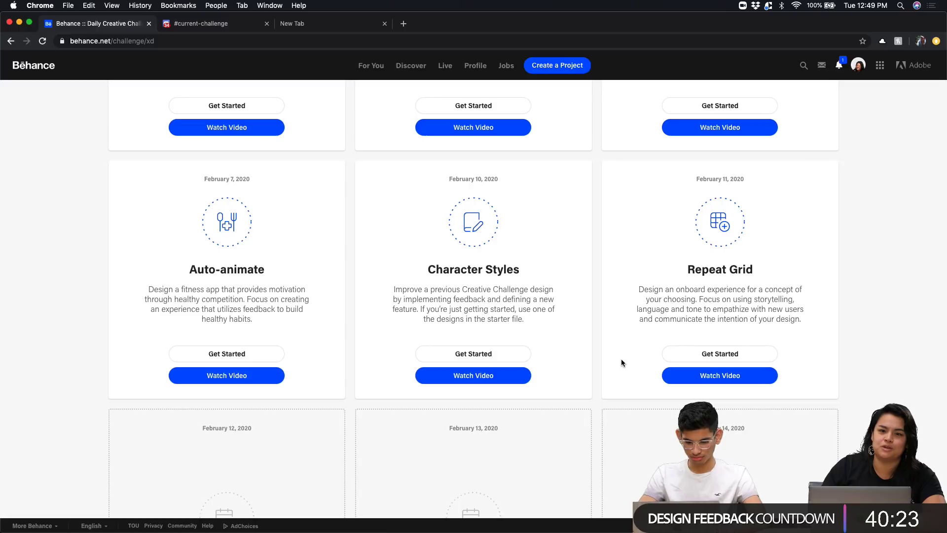
scroll(622, 362, down, 1)
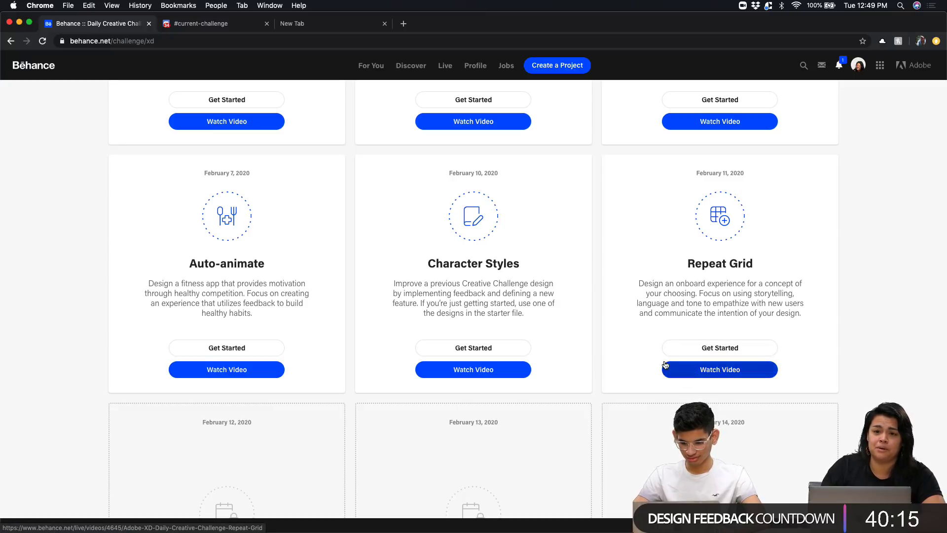
scroll(661, 348, up, 5)
scroll(656, 345, up, 6)
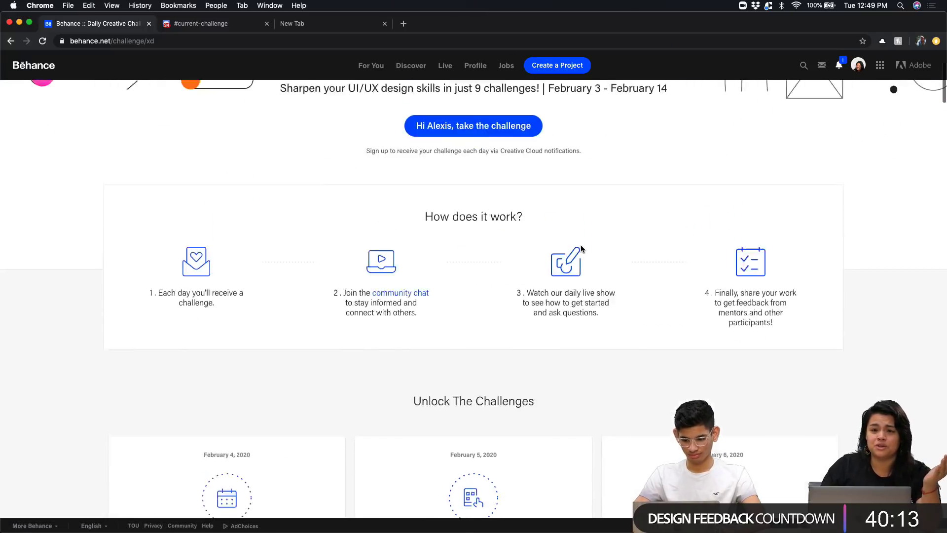
scroll(581, 247, down, 15)
scroll(581, 248, down, 8)
scroll(581, 248, up, 5)
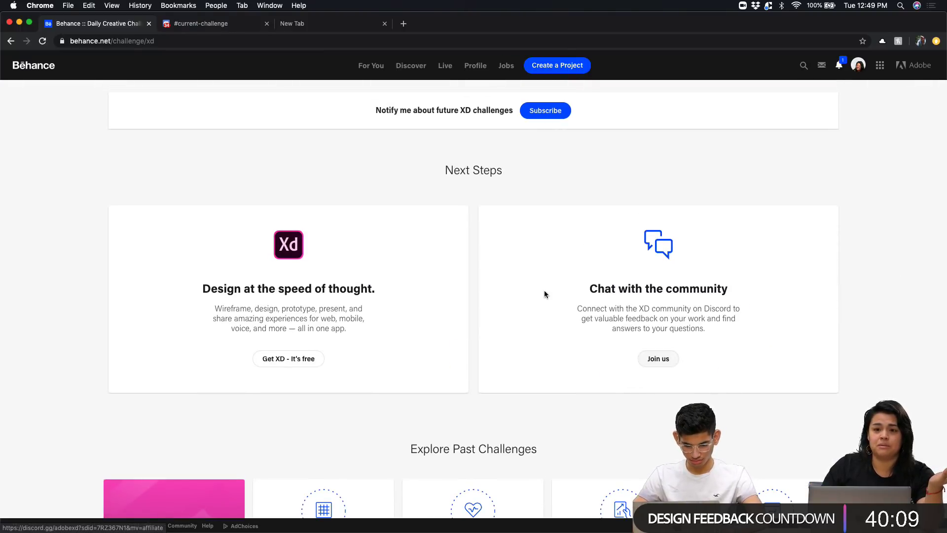
click(208, 27)
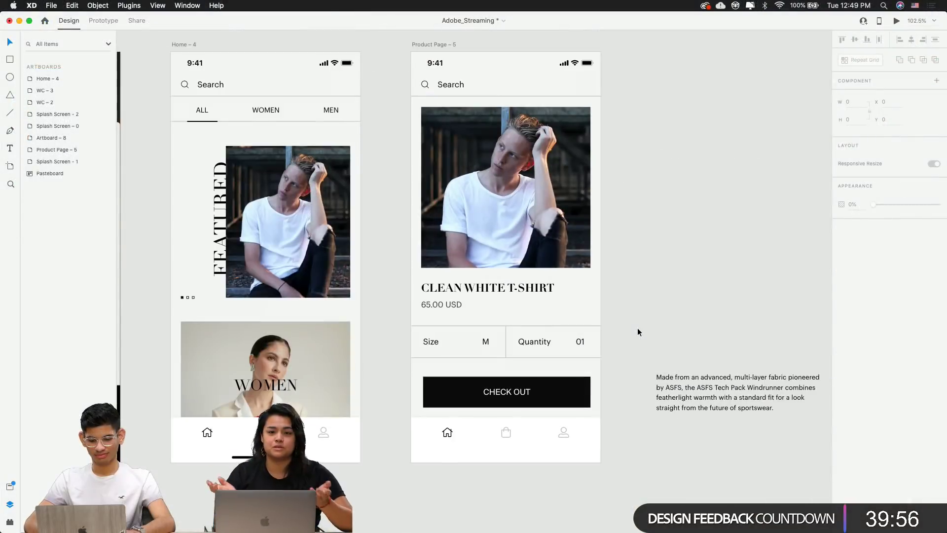
scroll(637, 327, up, 2)
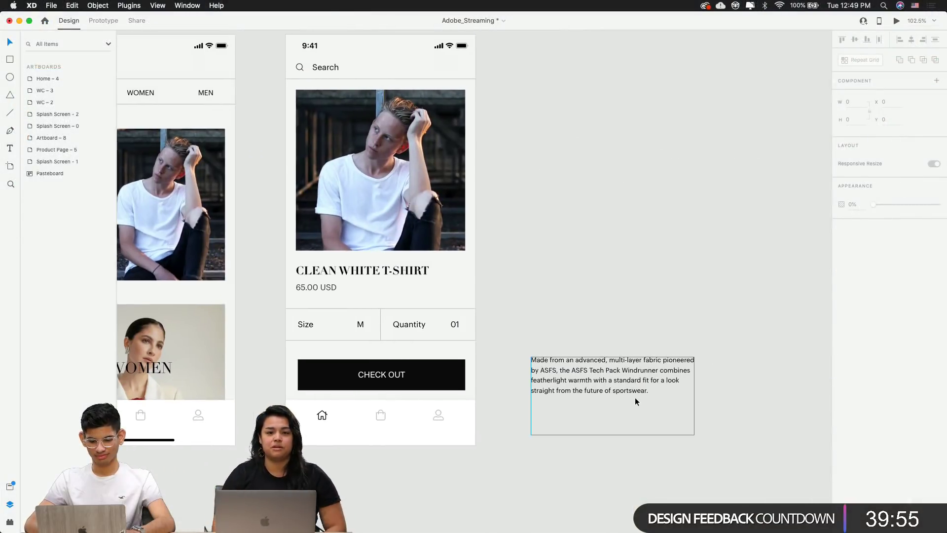
Raise the CHECK OUT button slightly, undoing an accidental move of the description text
click(395, 375)
key(shift+Up)
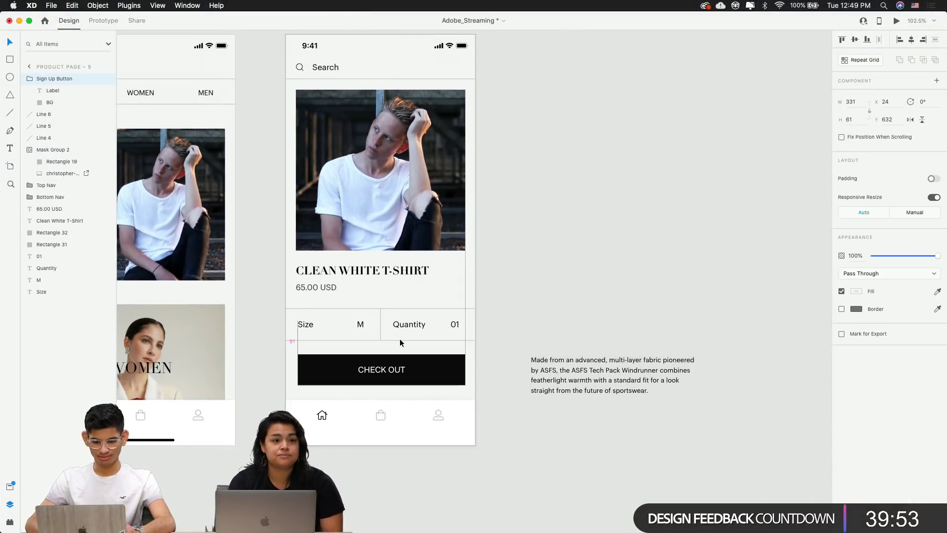
click(552, 298)
drag(552, 298, 575, 292)
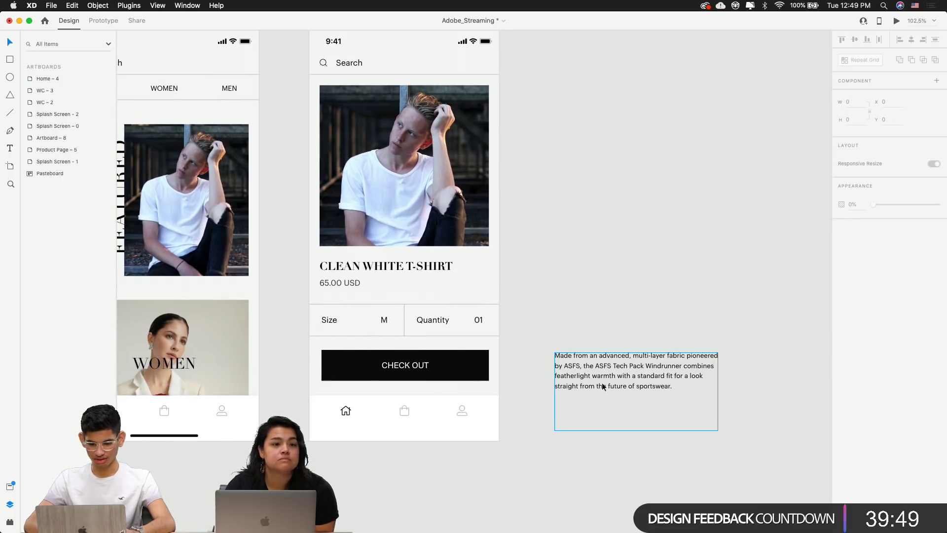
drag(603, 387, 371, 430)
key(super+z)
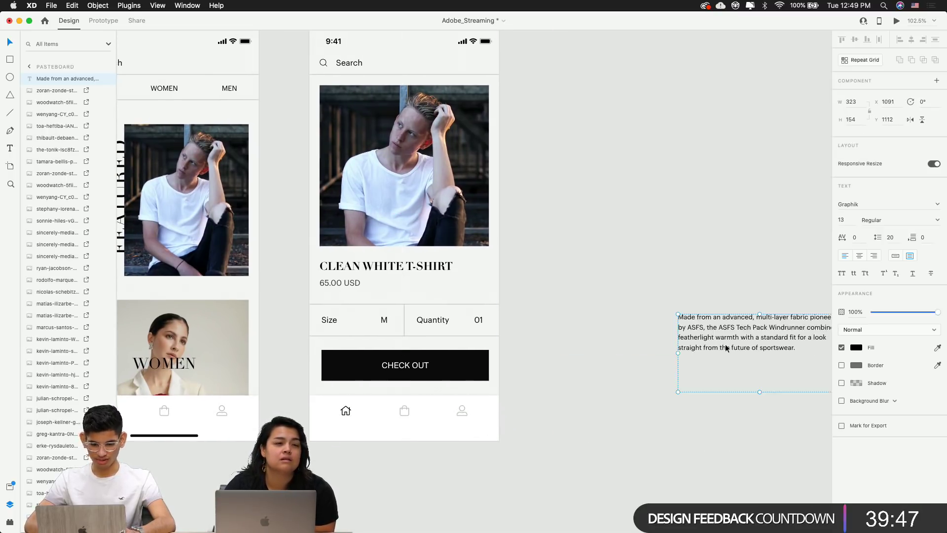
click(628, 268)
drag(628, 268, 734, 329)
Shift the CHECK OUT button 2 px left to centre it with 22 px margins
scroll(734, 329, right, 3)
scroll(734, 329, down, 2)
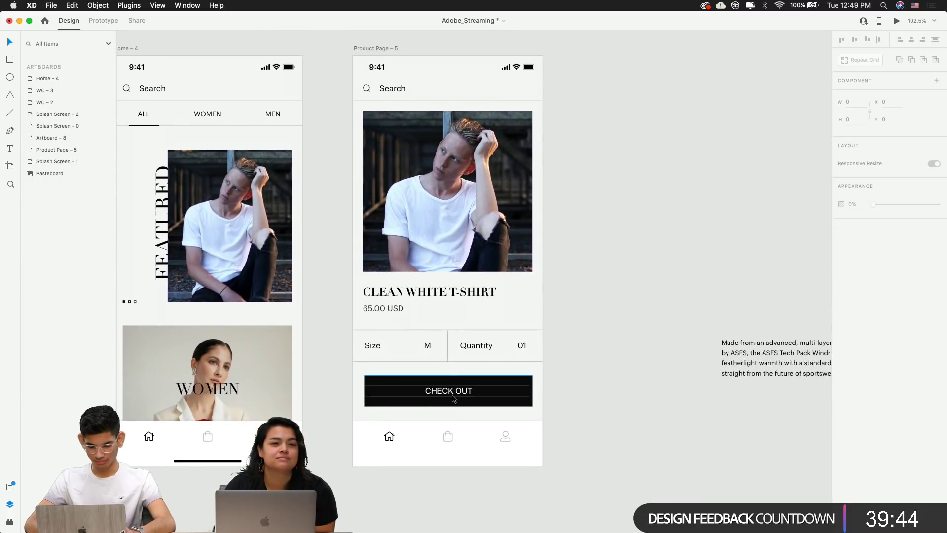
click(451, 395)
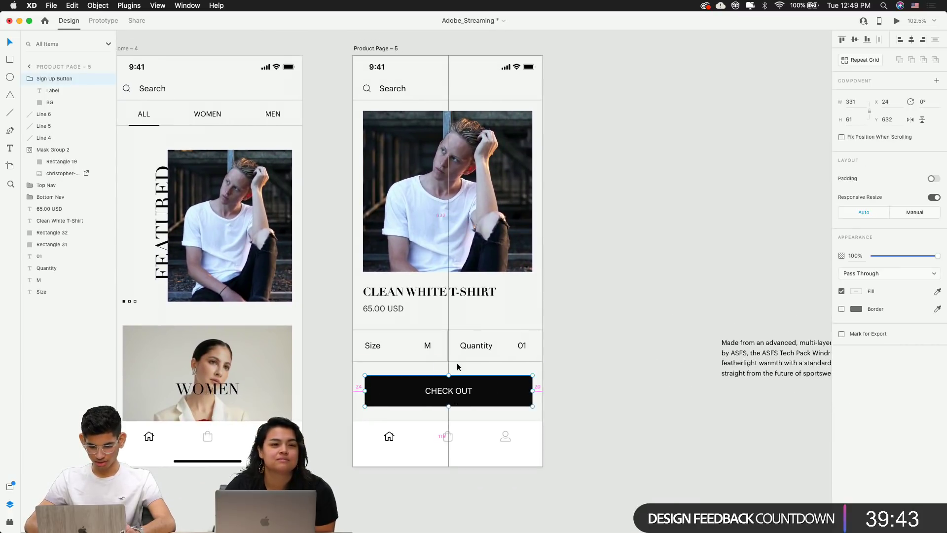
key(Left)
key(Left)
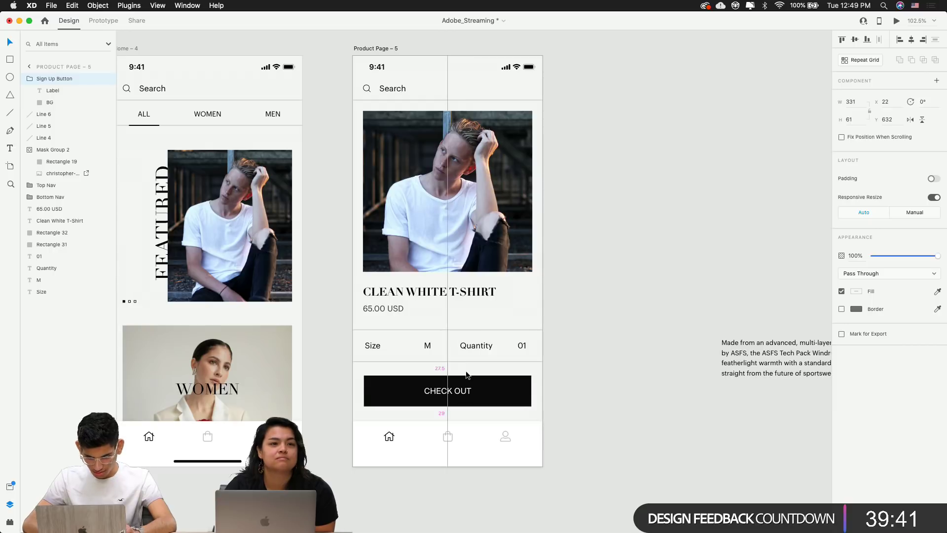
scroll(452, 405, up, 5)
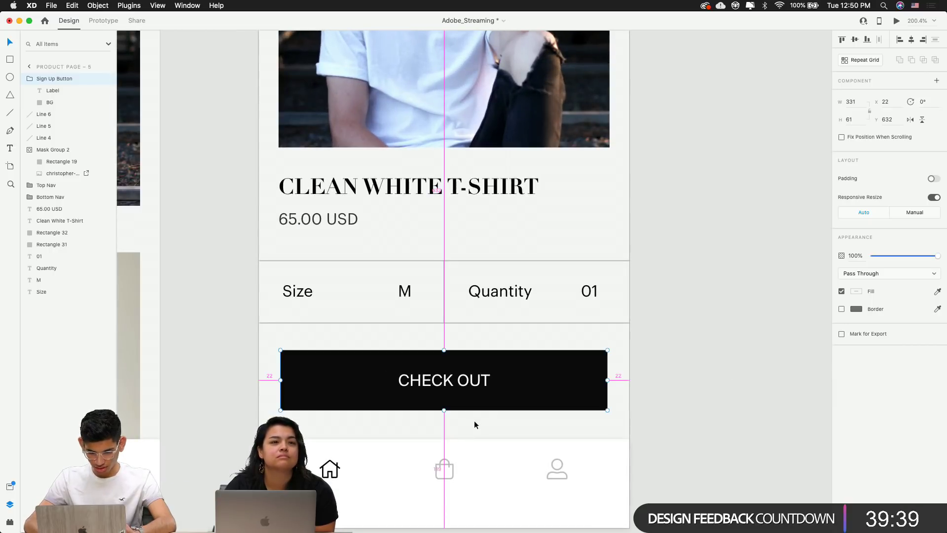
scroll(396, 215, down, 5)
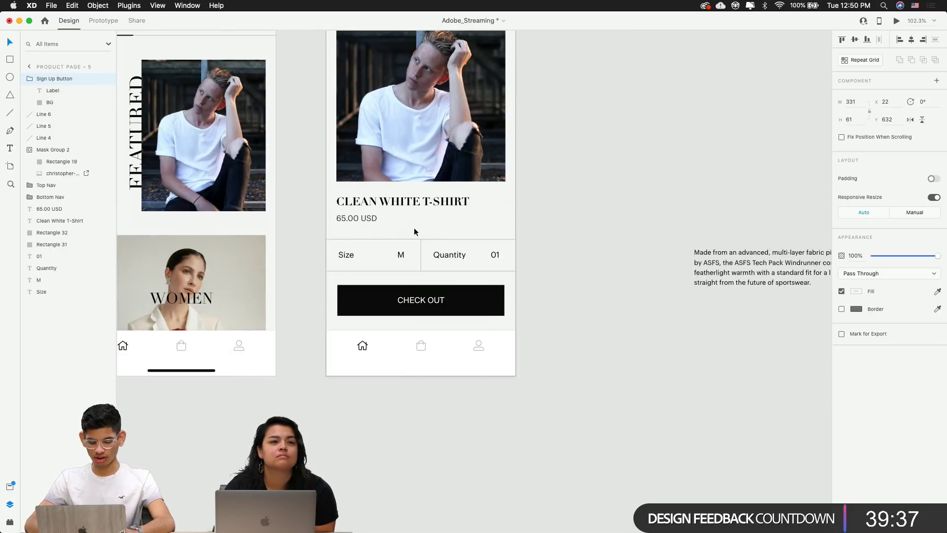
Reposition the description text beside the Product Page artboard
key(Escape)
drag(545, 300, 630, 392)
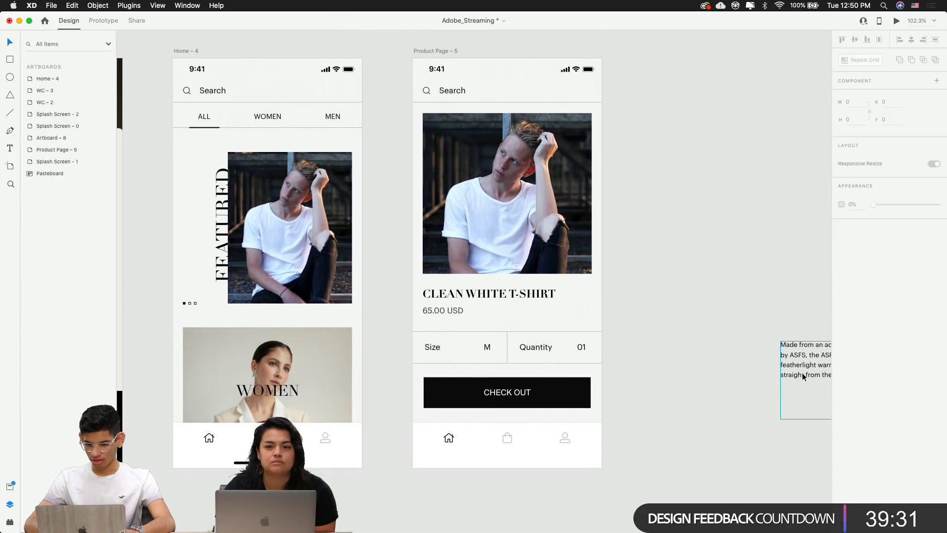
drag(804, 376, 742, 387)
click(702, 383)
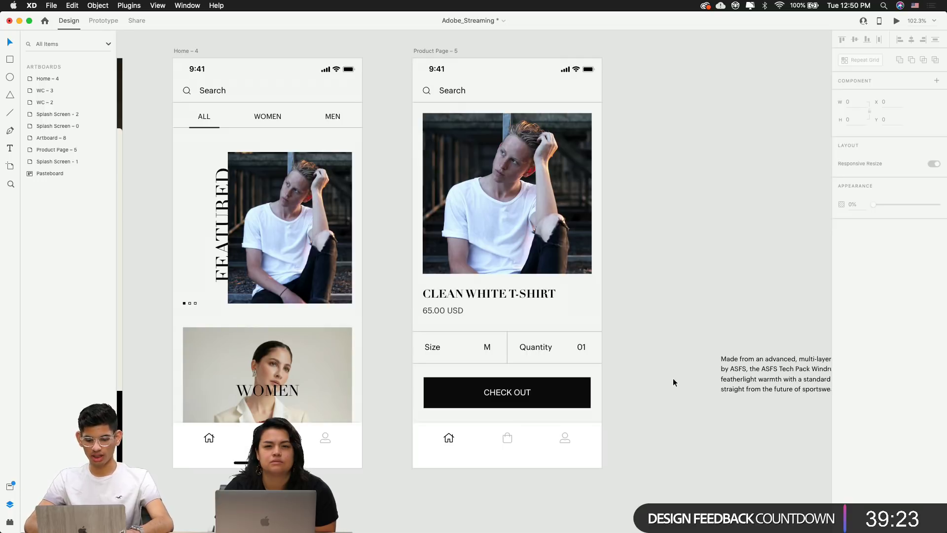
scroll(548, 368, up, 3)
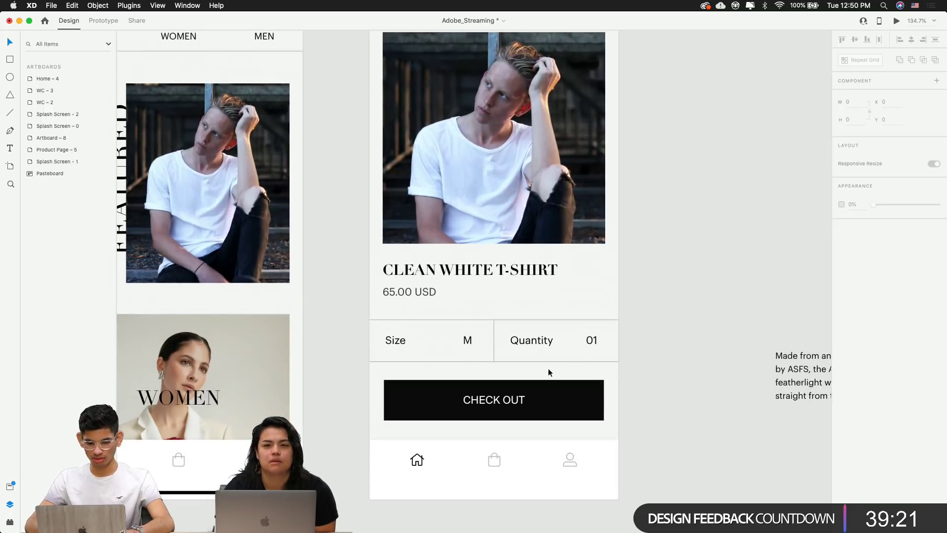
Start relabelling the CHECK OUT button, checking the spelling of 'purchase' in the browser
double_click(495, 389)
scroll(490, 404, up, 5)
double_click(489, 404)
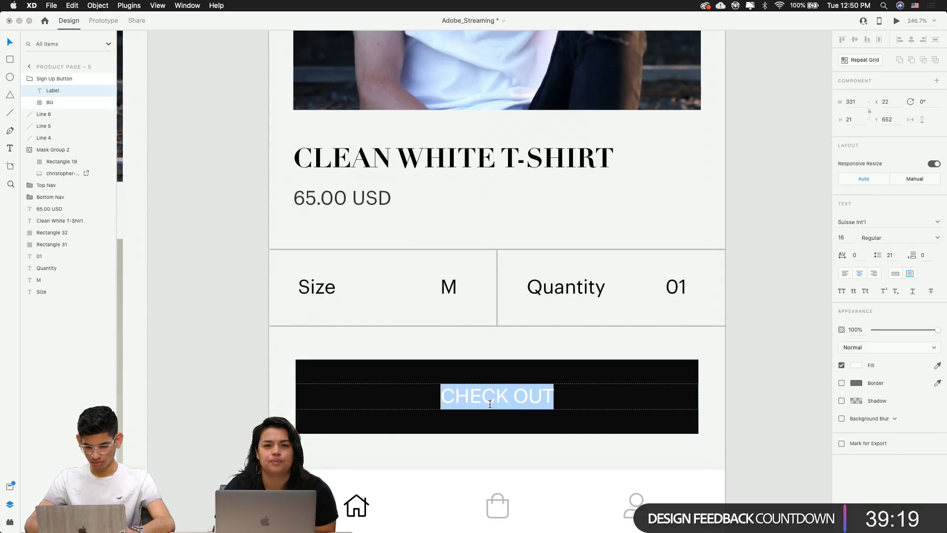
click(552, 395)
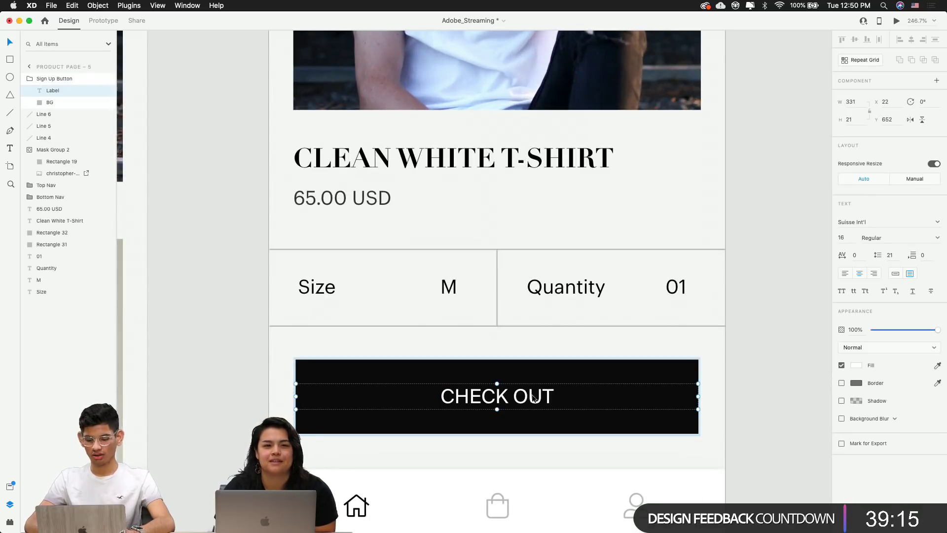
double_click(534, 397)
text(PUR)
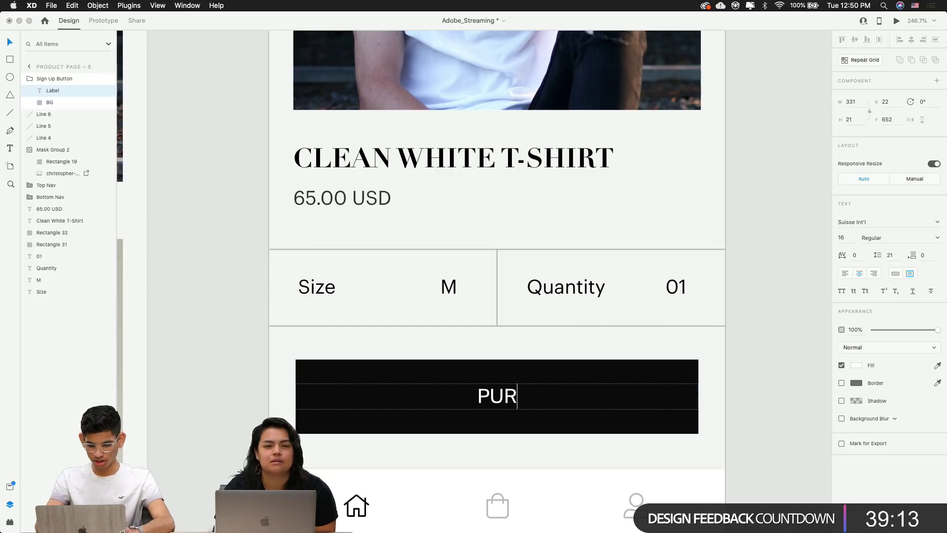
key(super+Tab)
key(super+t)
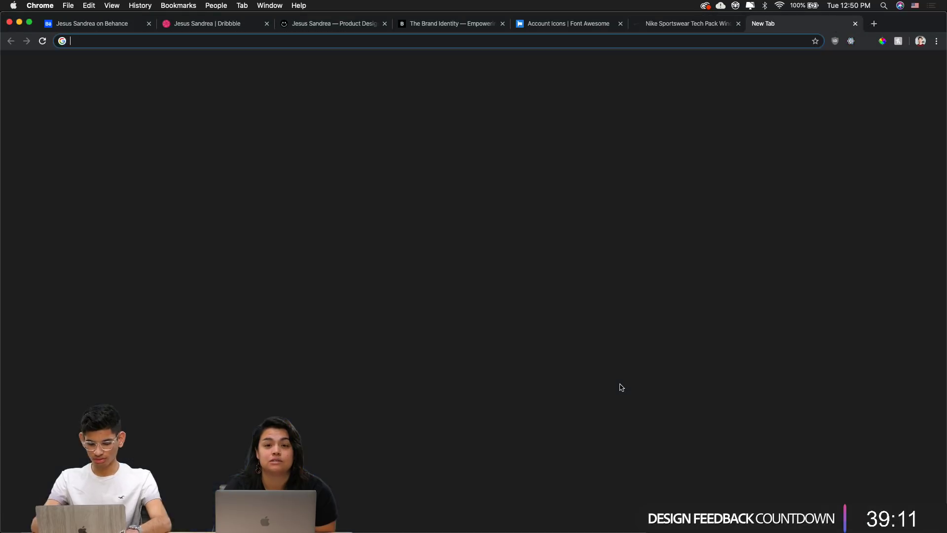
text(purchase)
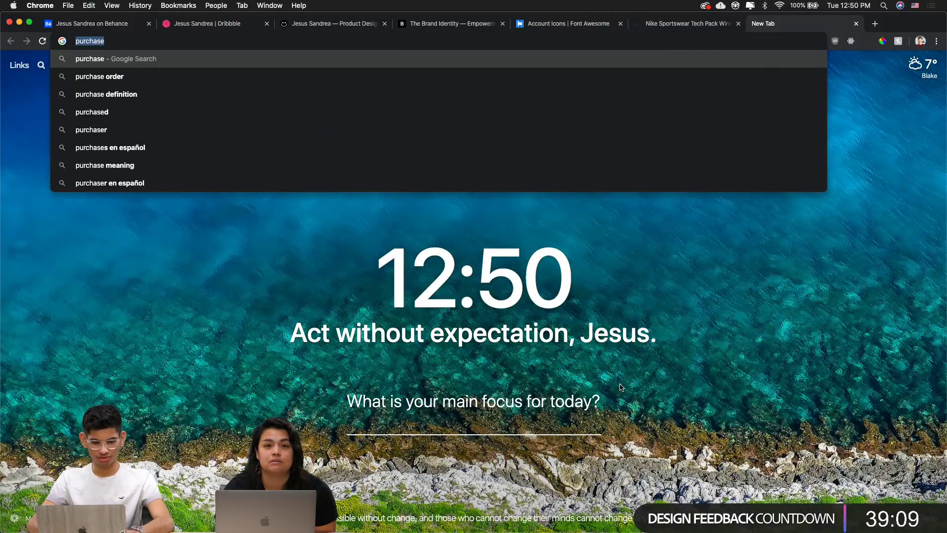
key(super+Tab)
Relabel the button 'purchase now' and set its text to uppercase
key(BackSpace)
key(BackSpace)
key(BackSpace)
text(purchase)
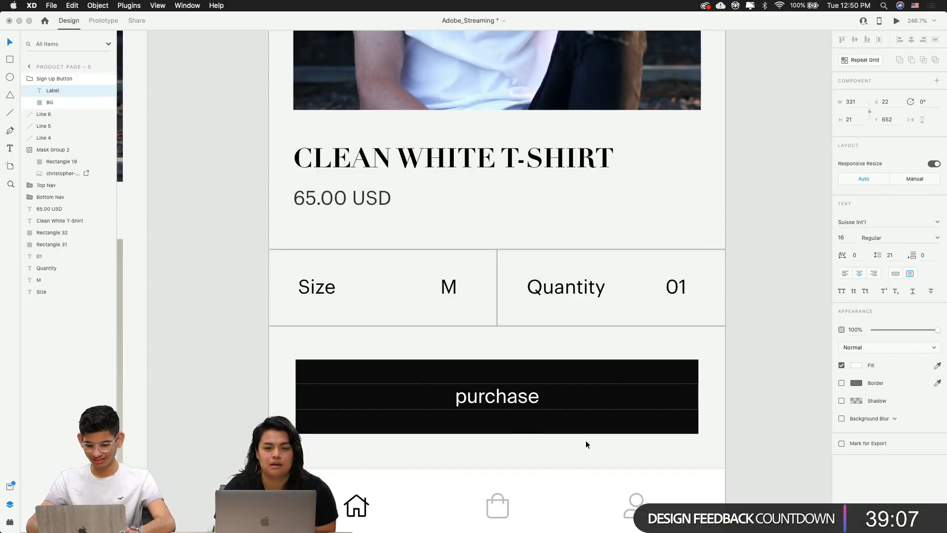
text( no)
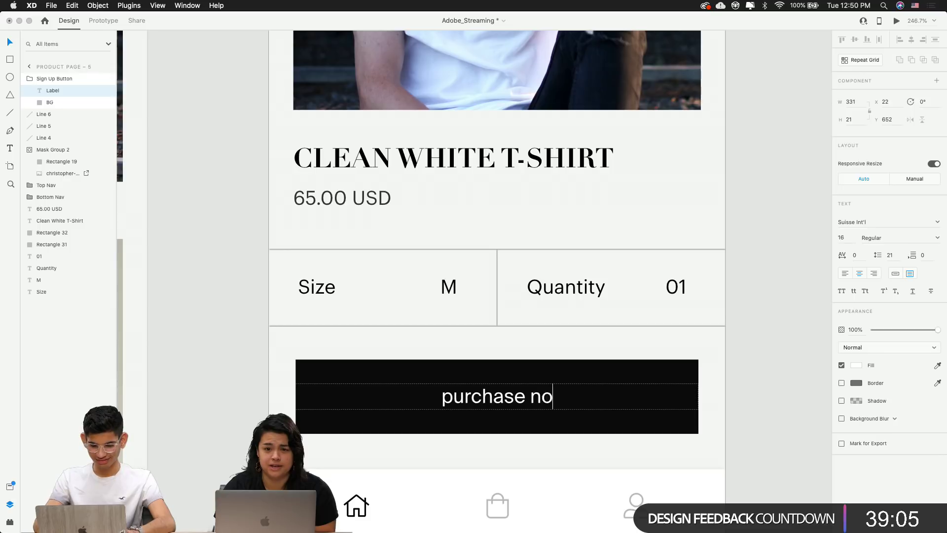
text(w)
key(Escape)
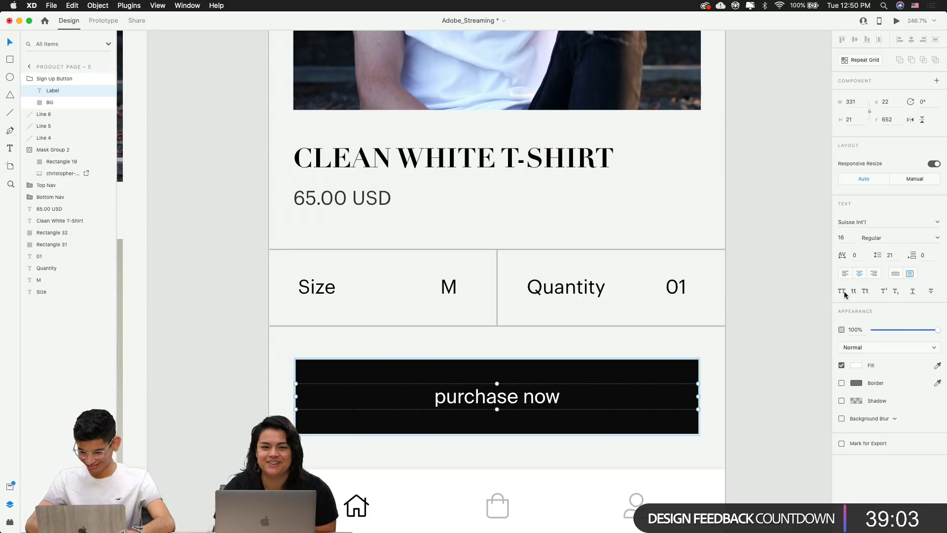
click(842, 292)
click(729, 323)
scroll(727, 324, down, 6)
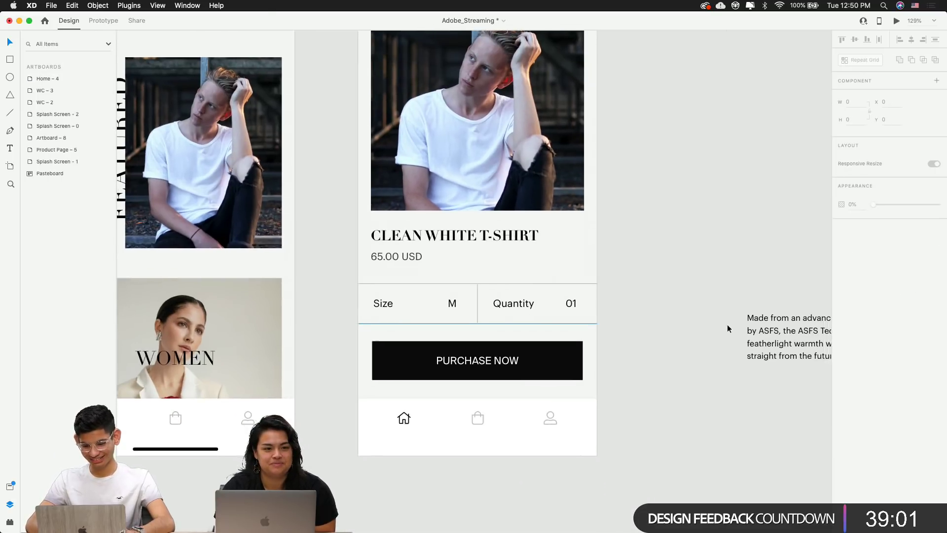
scroll(669, 330, down, 5)
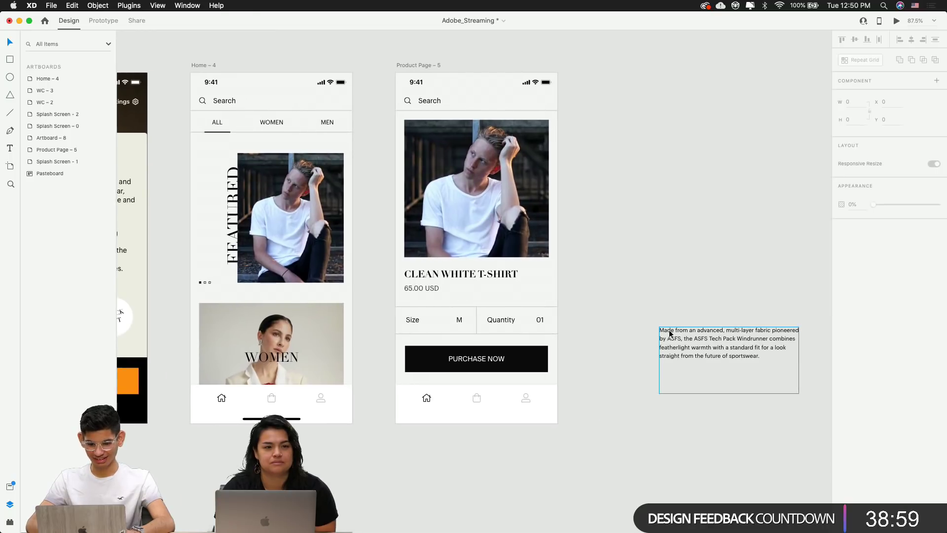
scroll(449, 357, up, 7)
Replace PURCHASE with BUY so the button reads BUY NOW
click(486, 360)
double_click(487, 362)
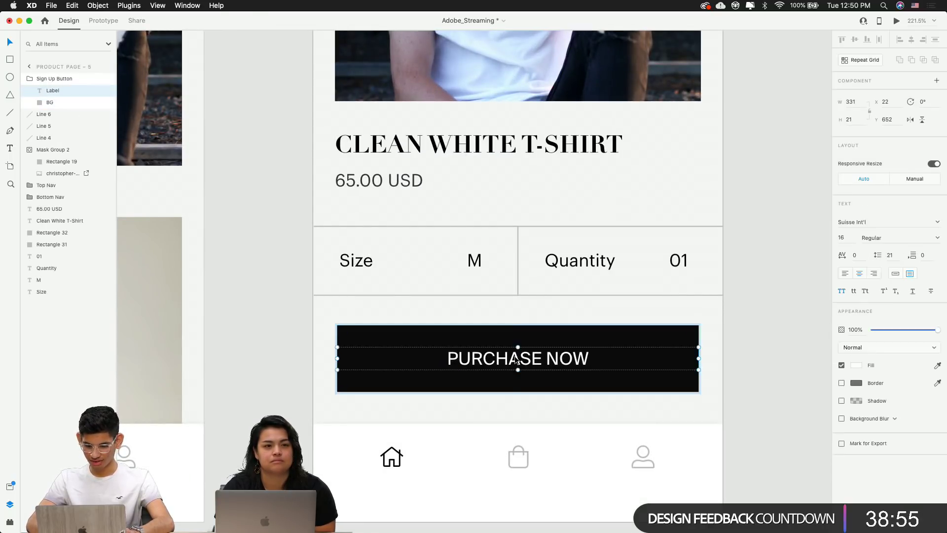
double_click(530, 354)
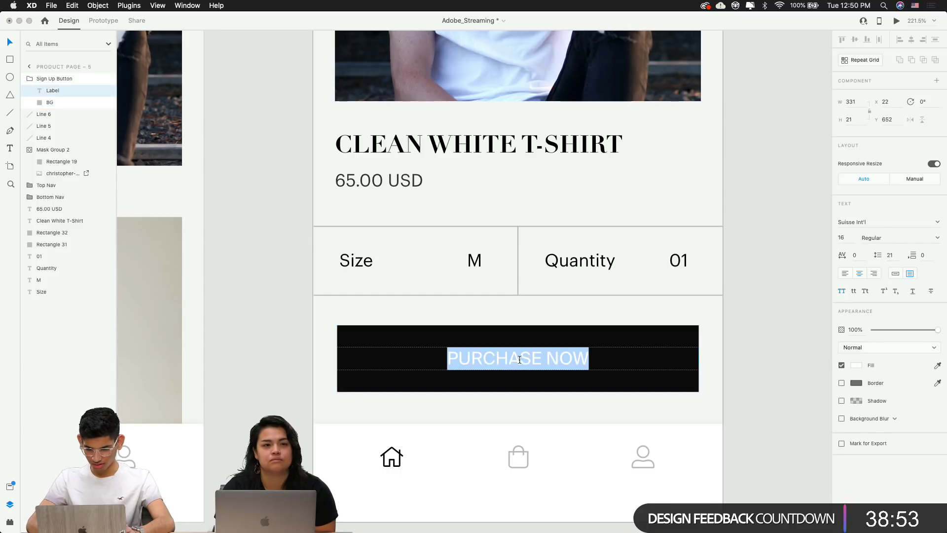
click(519, 359)
double_click(496, 358)
text(BUY)
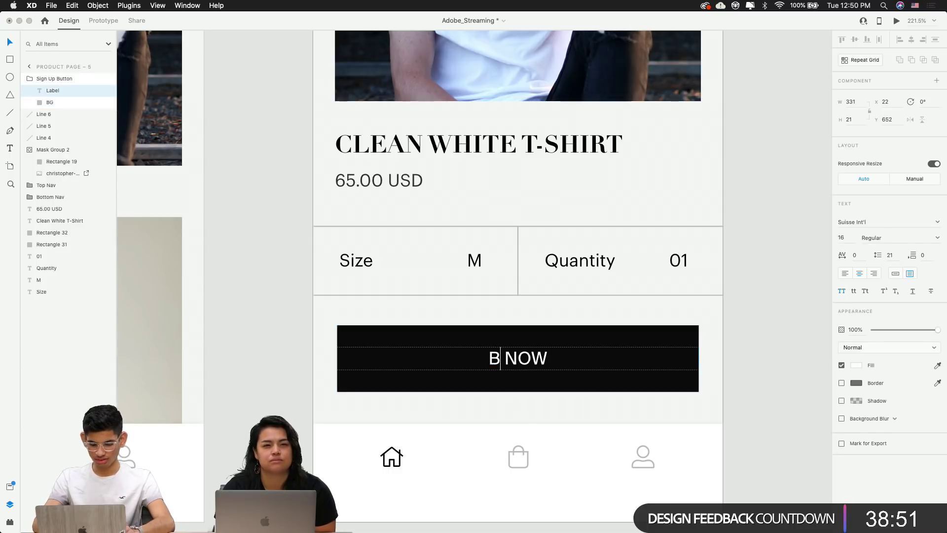
click(266, 362)
scroll(266, 362, down, 5)
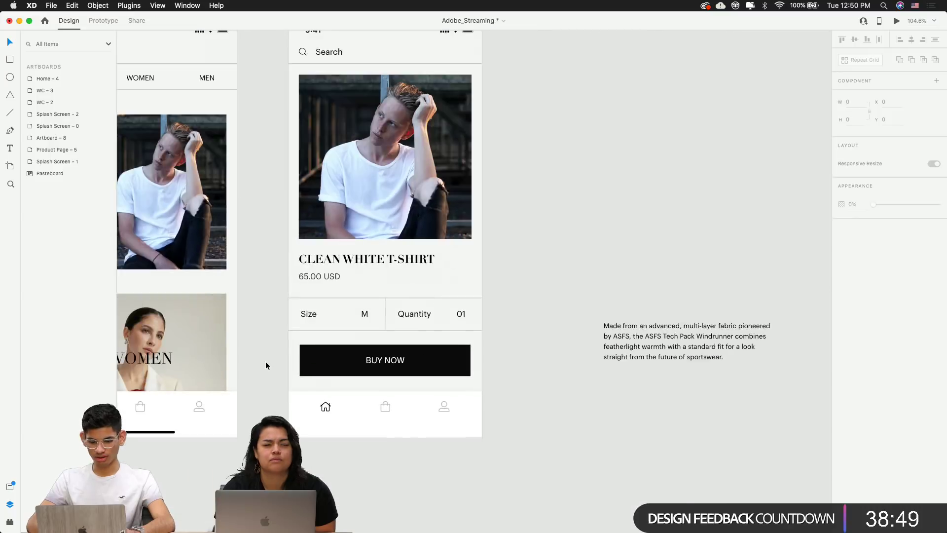
scroll(475, 390, up, 3)
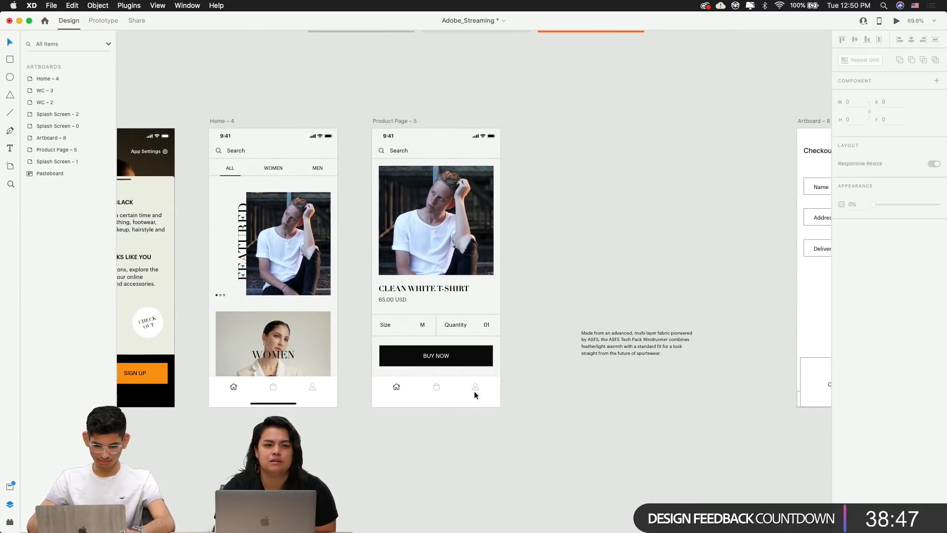
scroll(508, 342, right, 3)
scroll(507, 342, down, 3)
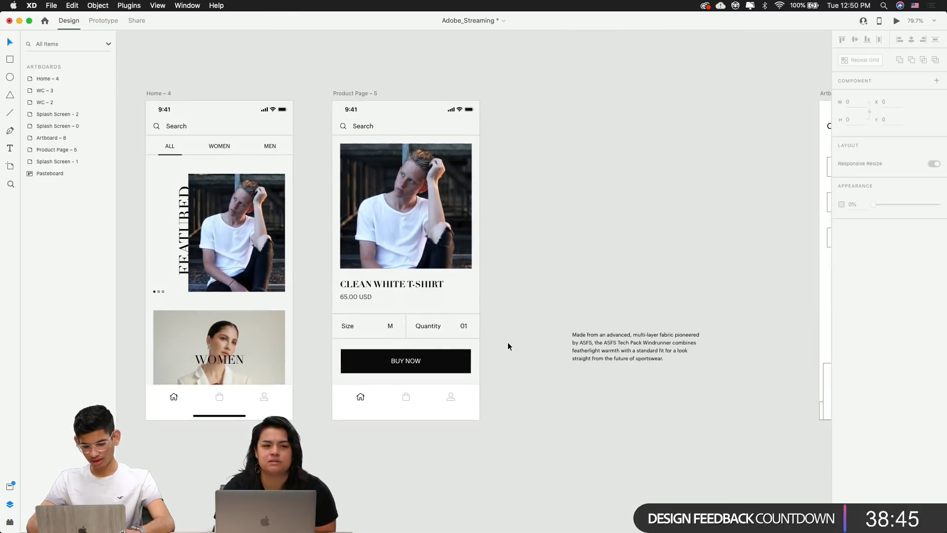
scroll(508, 342, up, 1)
scroll(508, 342, right, 3)
Move the product description text lower and place the Checkout artboard beside Product Page – 5
scroll(487, 336, right, 2)
scroll(487, 336, down, 1)
drag(460, 318, 458, 500)
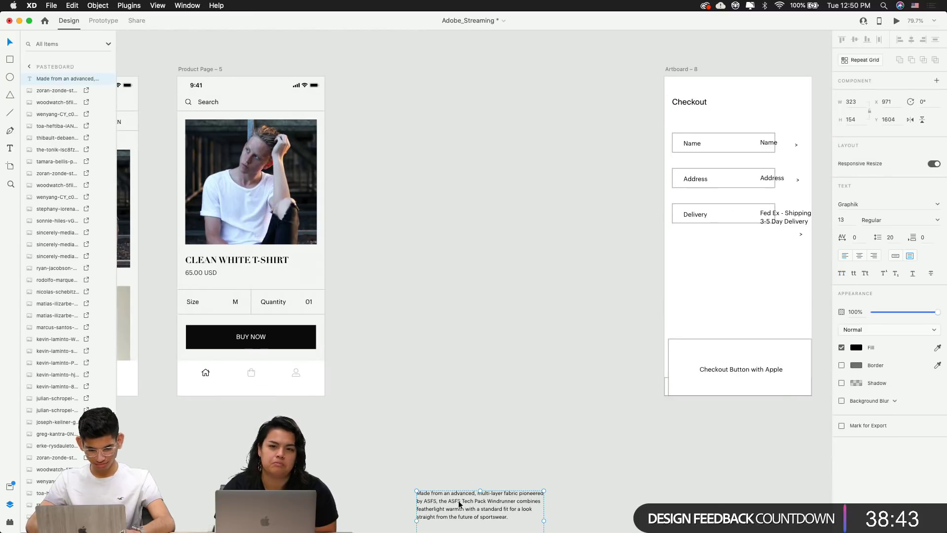
click(480, 435)
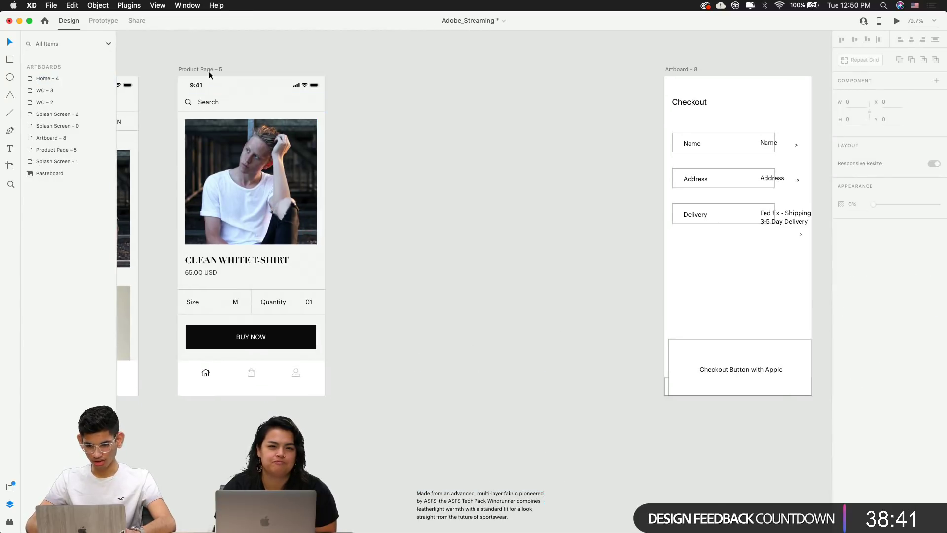
drag(684, 69, 384, 69)
Alt-drag a duplicate of the BUY NOW button, offset slightly to the right of the original
scroll(531, 169, left, 5)
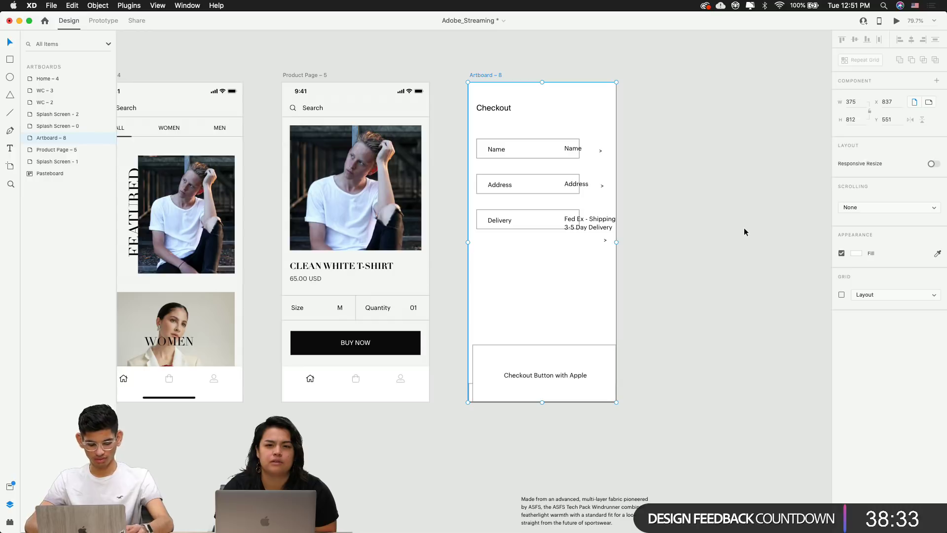
scroll(685, 277, left, 8)
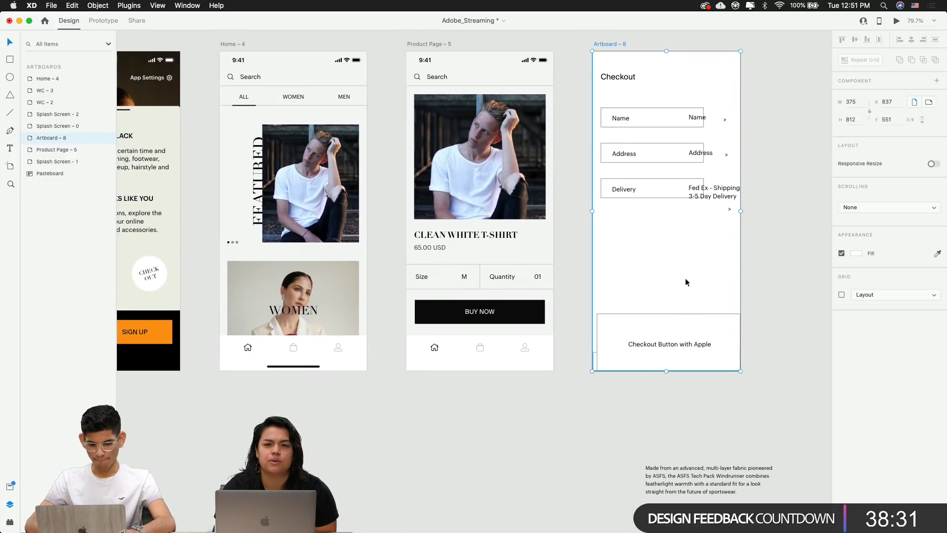
scroll(634, 306, up, 10)
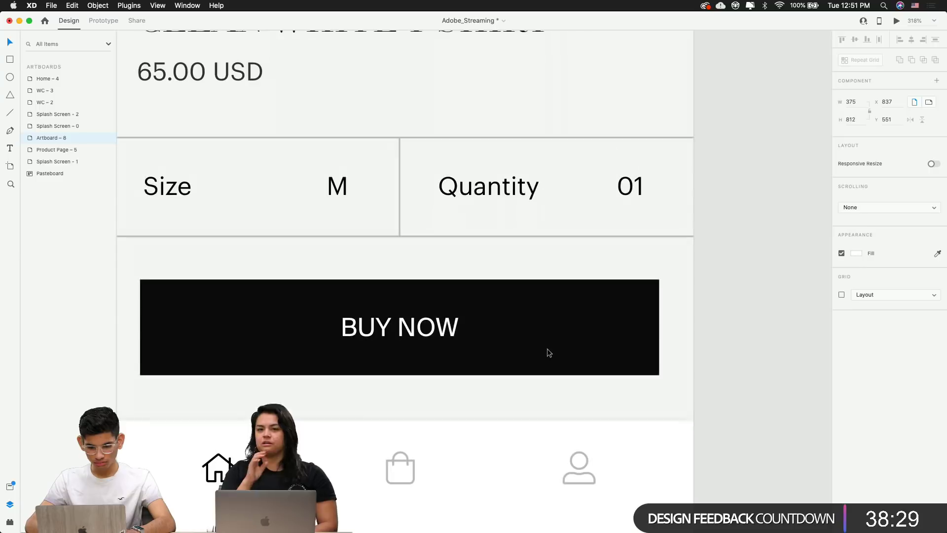
click(546, 348)
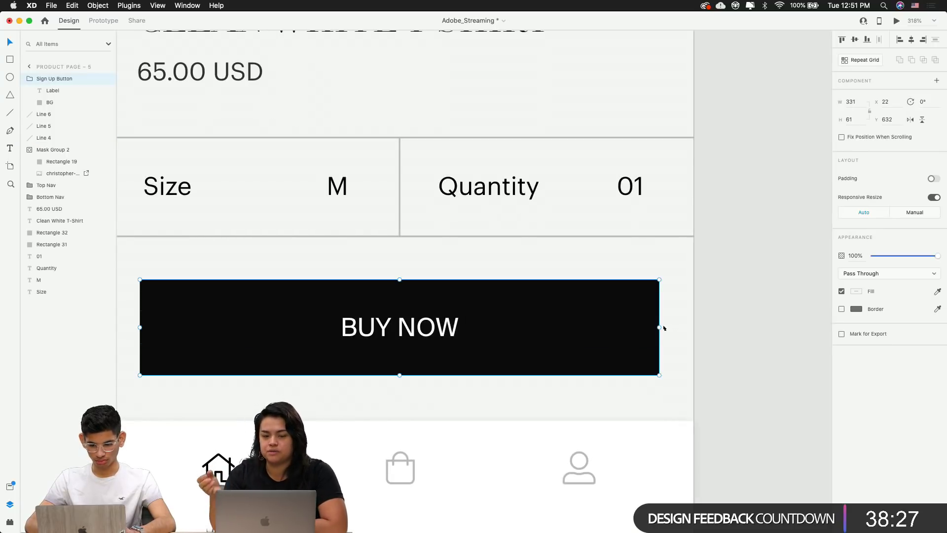
mouse_move(659, 327)
mouse_down()
mouse_move(545, 328)
mouse_move(642, 330)
mouse_up()
click(598, 328)
scroll(598, 327, down, 5)
scroll(487, 406, up, 5)
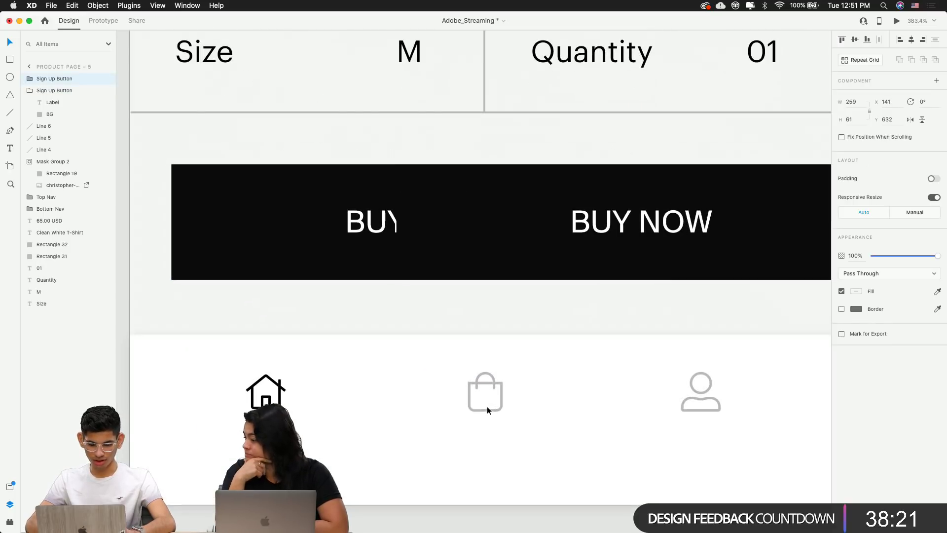
Check the bottom-nav shopping-bag icon's font settings, then select the copied BUY NOW button
drag(575, 300, 397, 303)
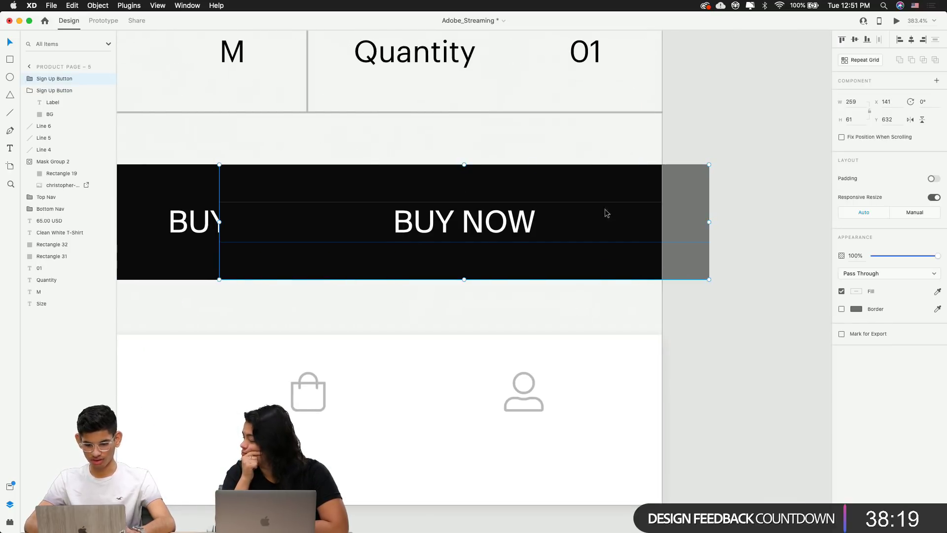
double_click(423, 231)
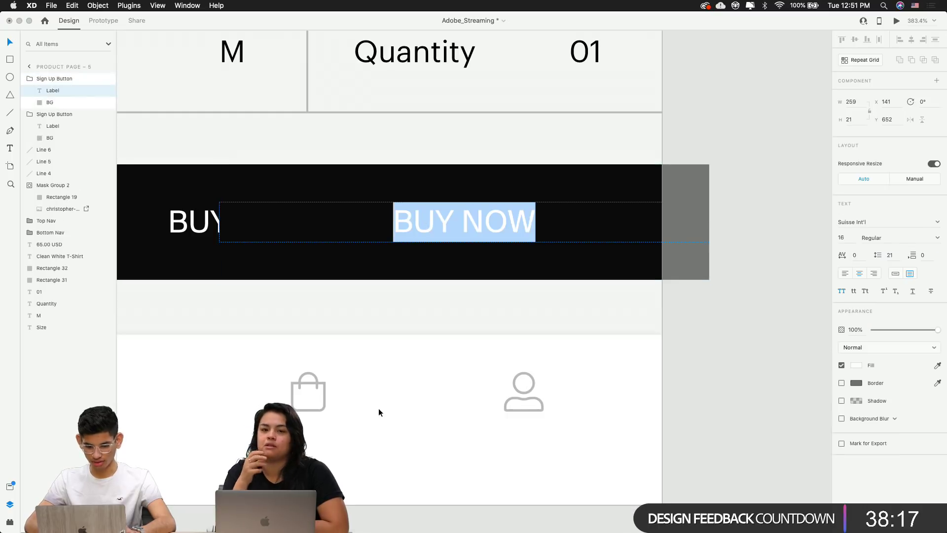
click(304, 397)
click(304, 395)
click(315, 390)
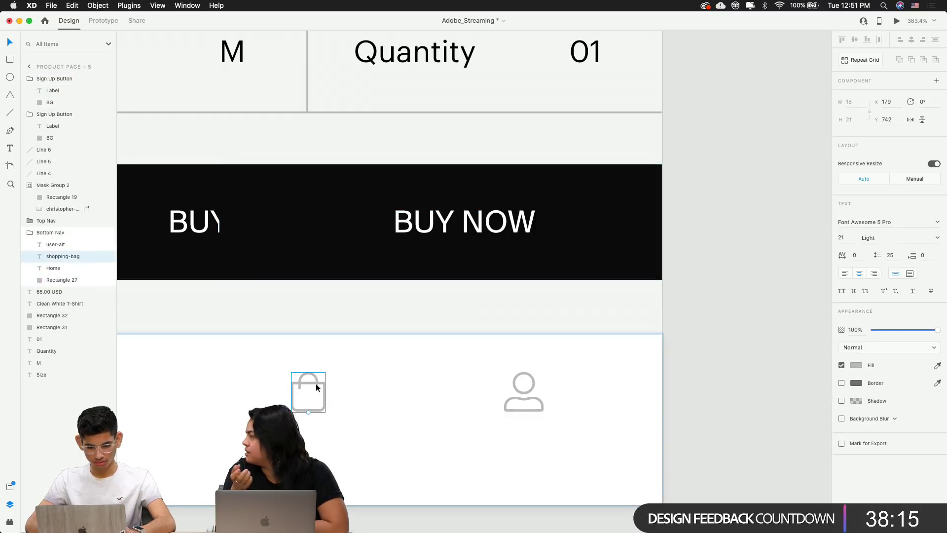
click(494, 221)
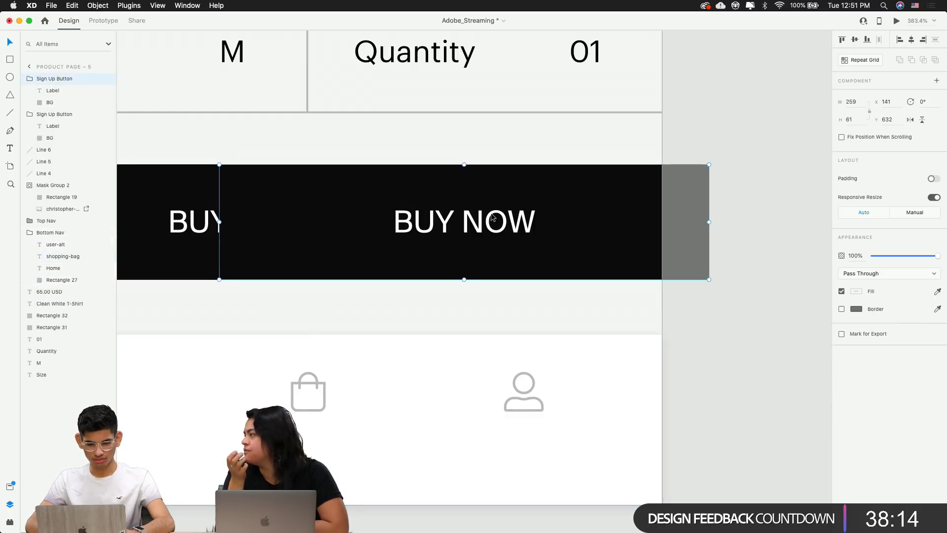
super+click(302, 394)
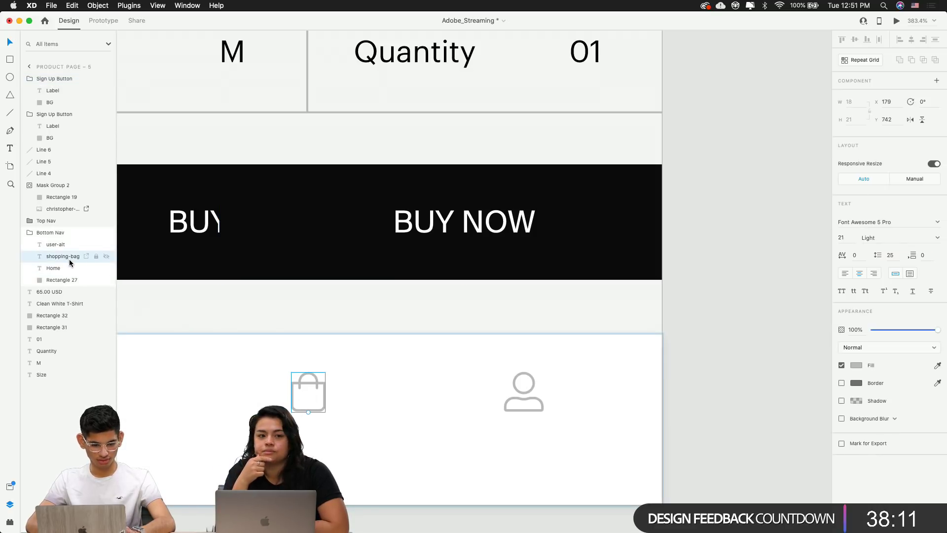
click(510, 201)
Replace the copied button's label text with SHOPPING-BAG
double_click(443, 218)
double_click(443, 217)
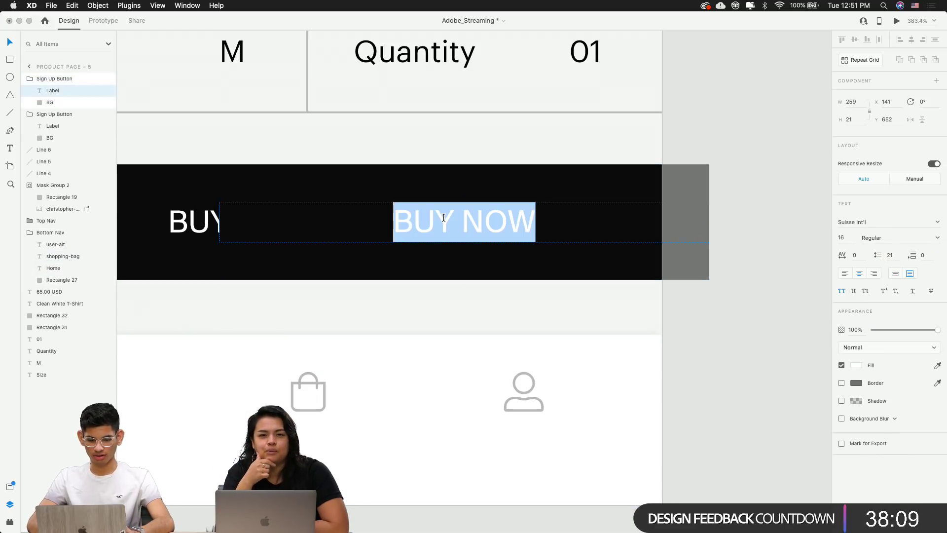
text(SHOP)
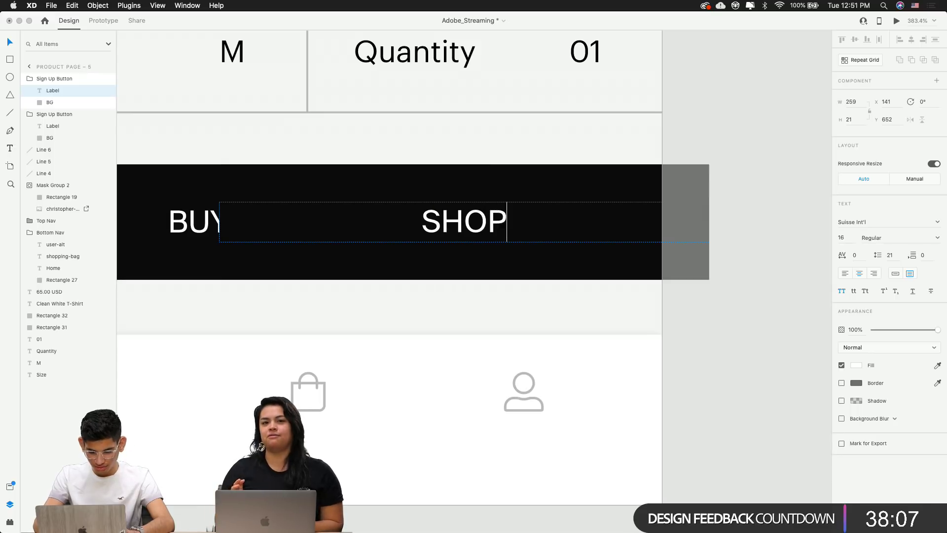
text(PING)
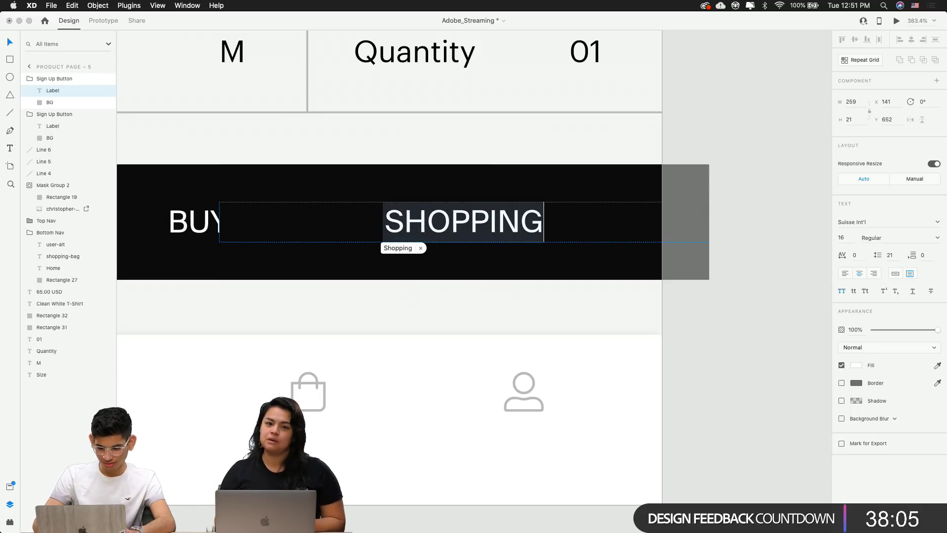
text(-BAG)
click(753, 256)
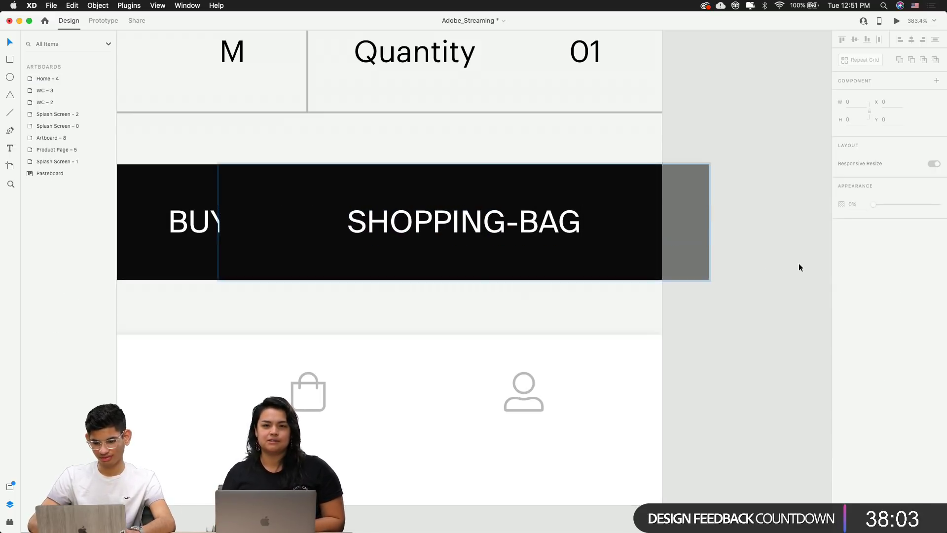
Set the SHOPPING-BAG label's font to Font Awesome 5 Pro so it renders as a bag icon
click(688, 232)
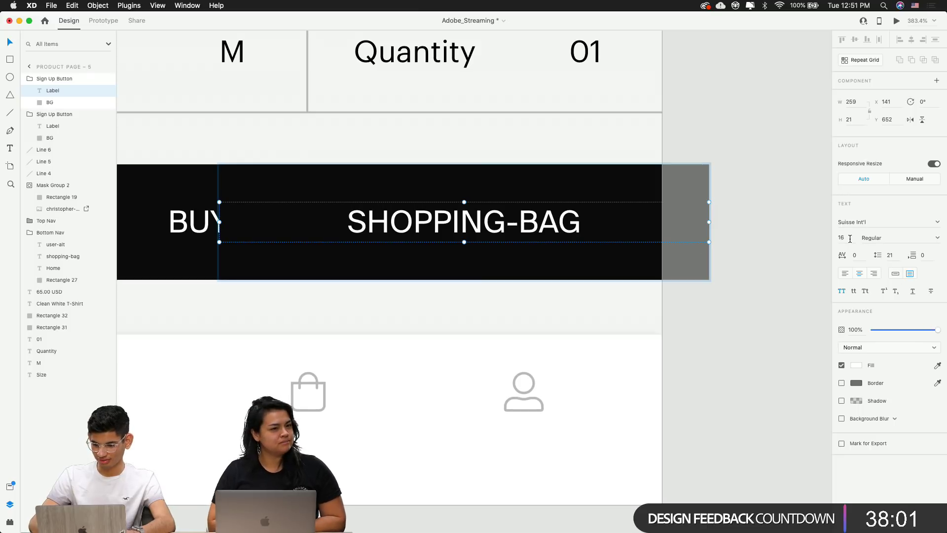
click(852, 222)
text(Farah)
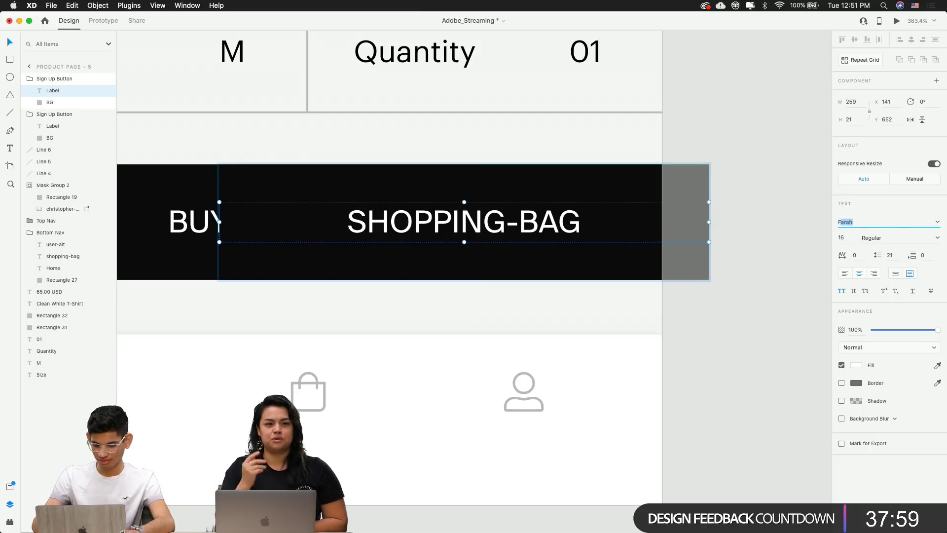
text(ont Awesome 5 )
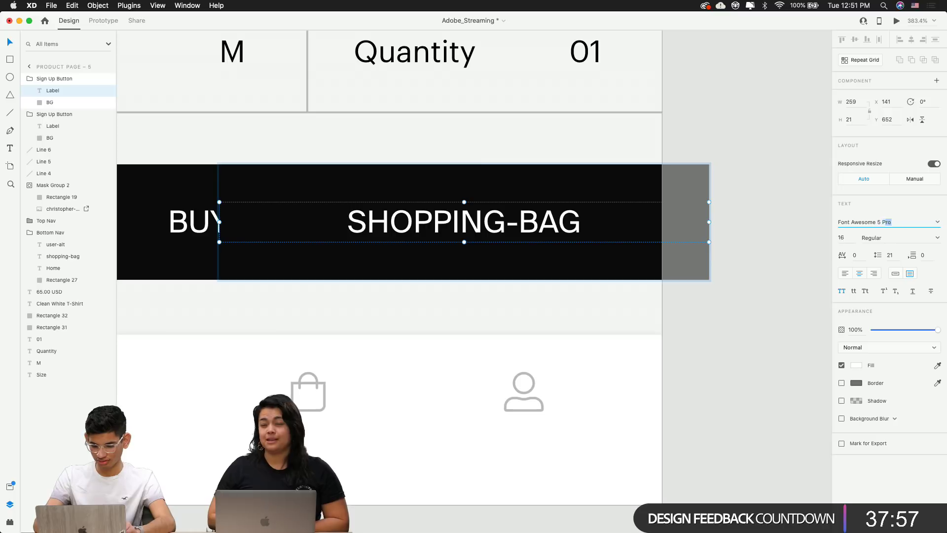
text(Pro)
key(Return)
click(772, 235)
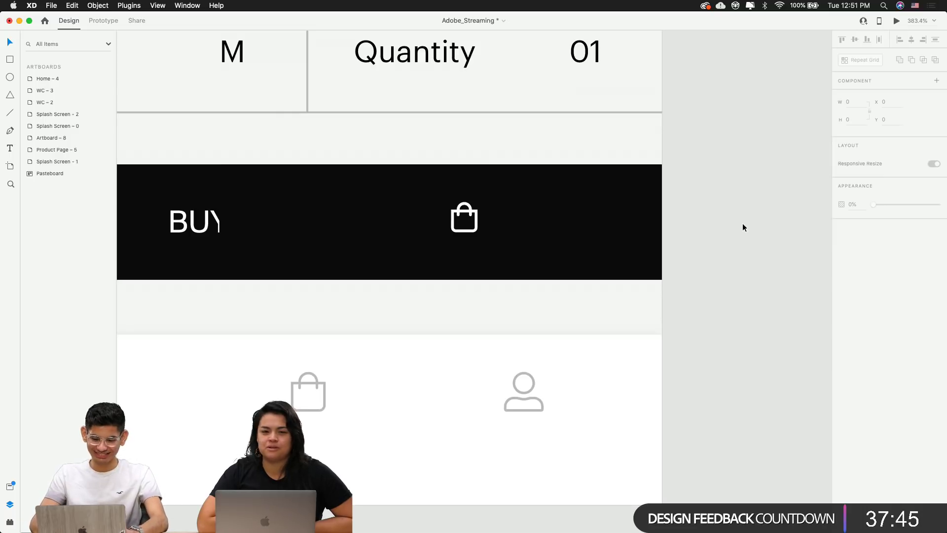
Narrow the bag button from its left edge so the BUY NOW label shows fully
click(626, 234)
click(742, 282)
click(541, 175)
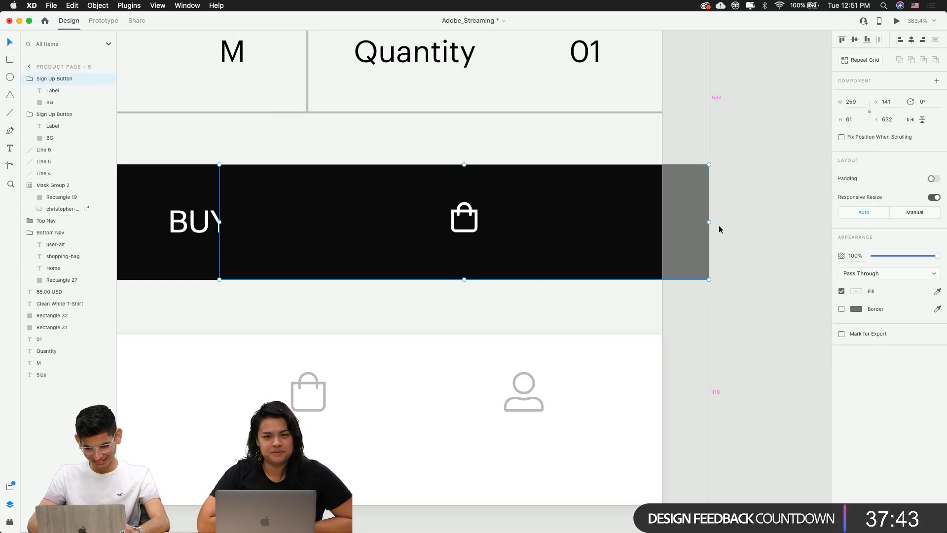
drag(719, 230, 617, 214)
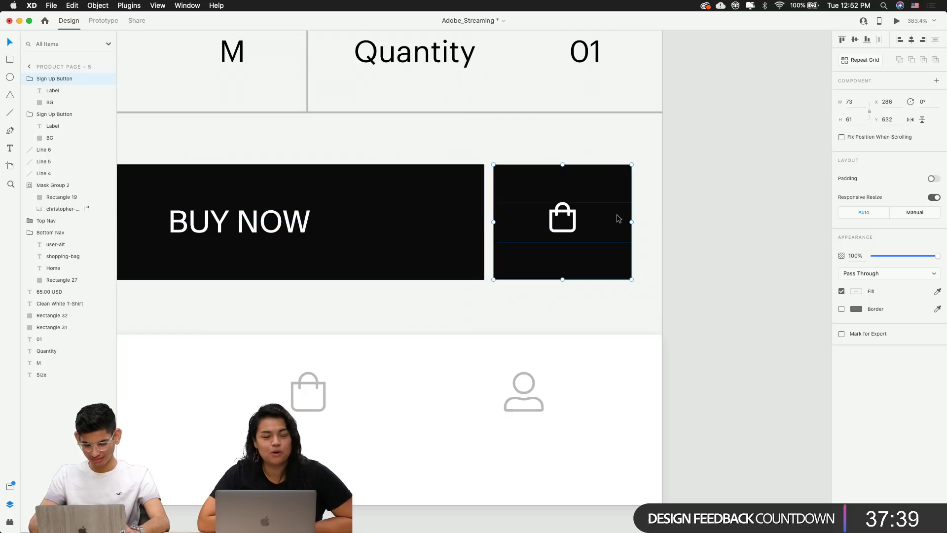
scroll(616, 214, down, 5)
scroll(540, 248, up, 3)
scroll(540, 248, up, 5)
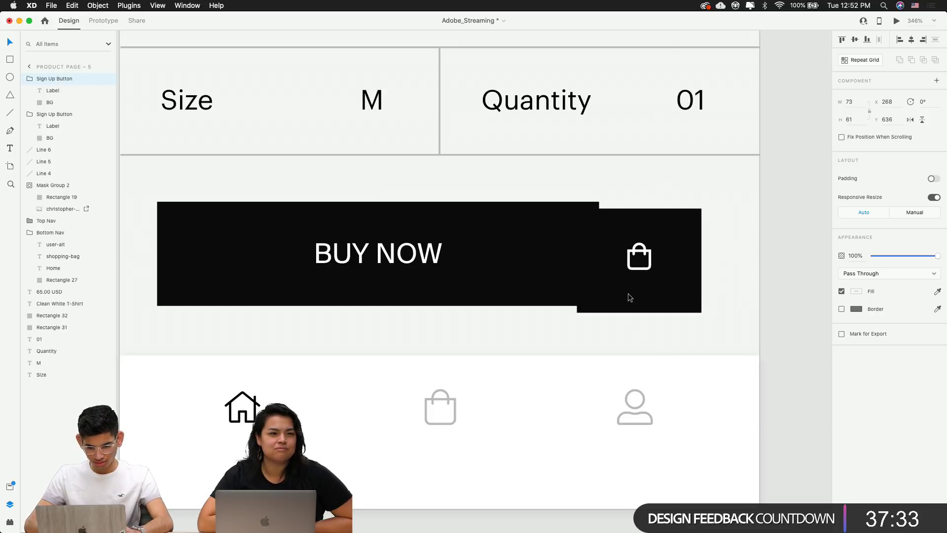
key(super+shift+a)
scroll(760, 281, down, 5)
scroll(761, 281, up, 5)
scroll(761, 281, right, 5)
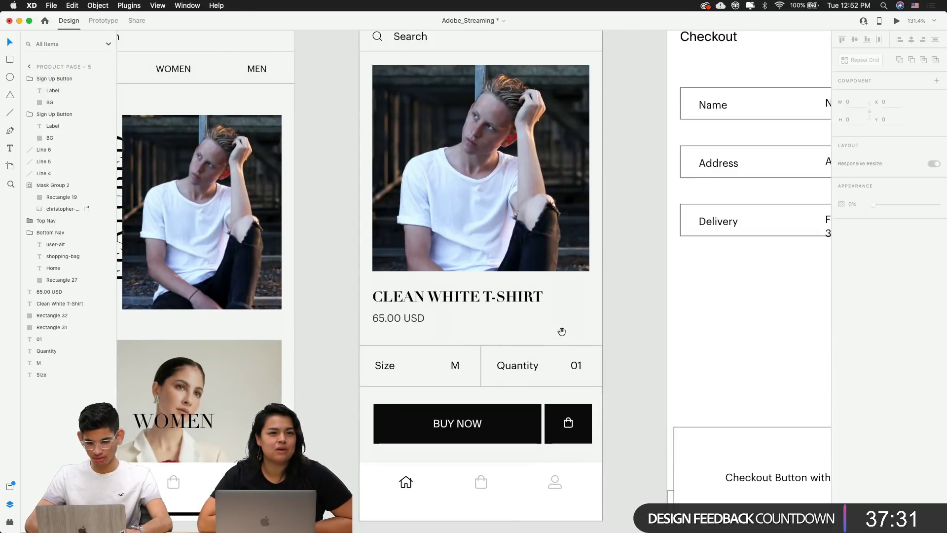
Nudge the bag button two units left, closer to BUY NOW
click(371, 122)
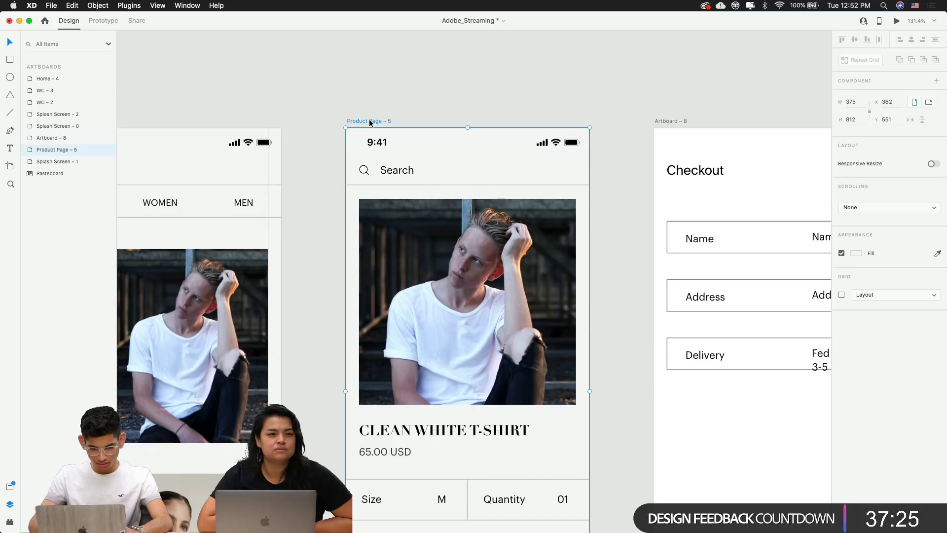
scroll(458, 326, down, 3)
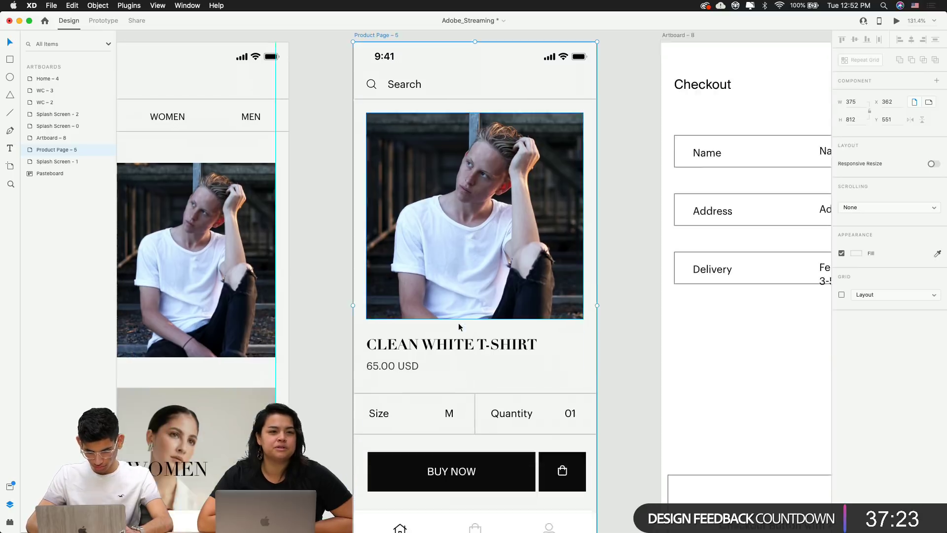
scroll(459, 324, down, 8)
scroll(497, 283, up, 5)
click(623, 245)
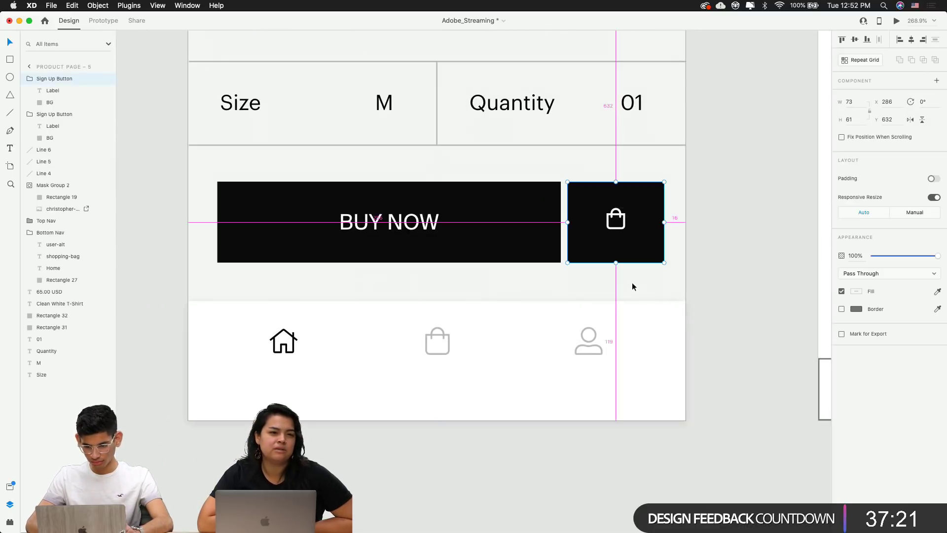
key(Left)
key(Left)
key(Left)
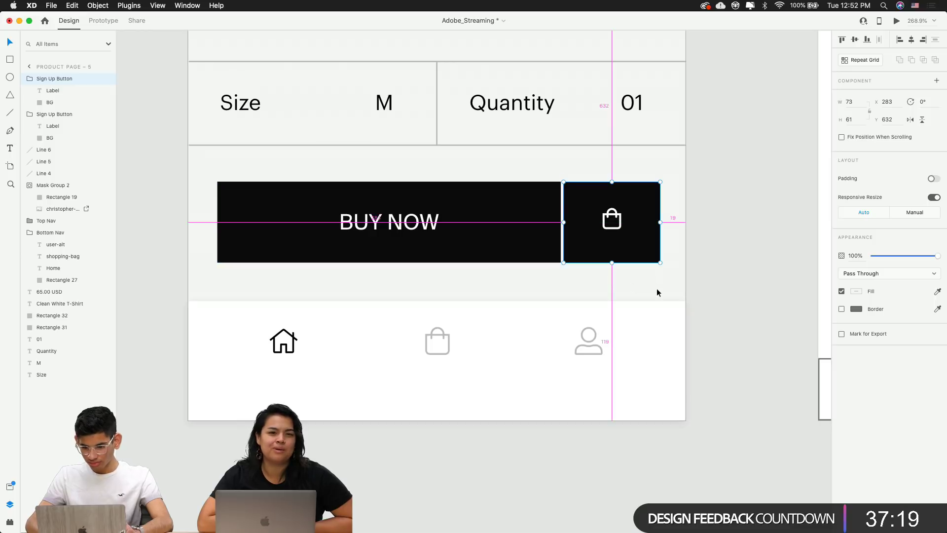
key(Left)
click(721, 262)
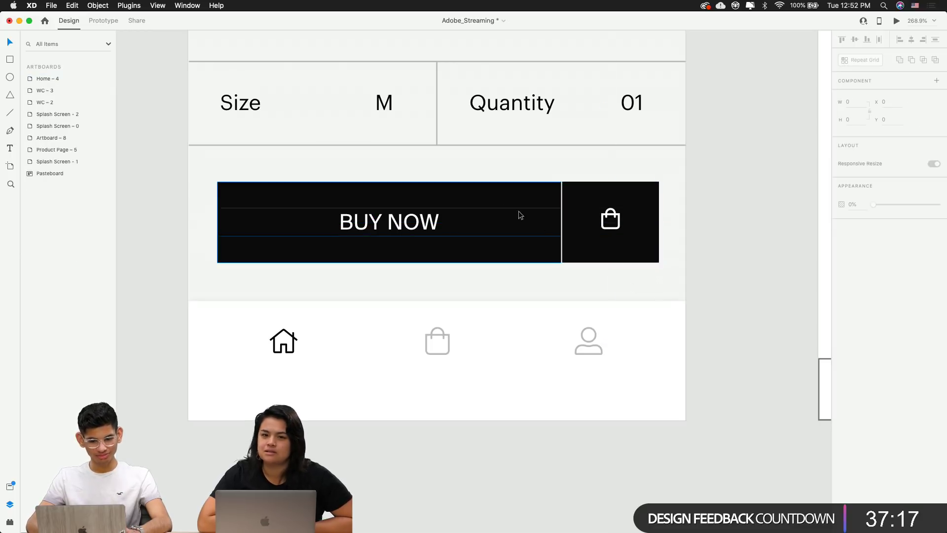
Resize the BUY NOW button to W 252 with H kept at 61, leaving an 8 px gap
click(518, 211)
key(Down)
key(Down)
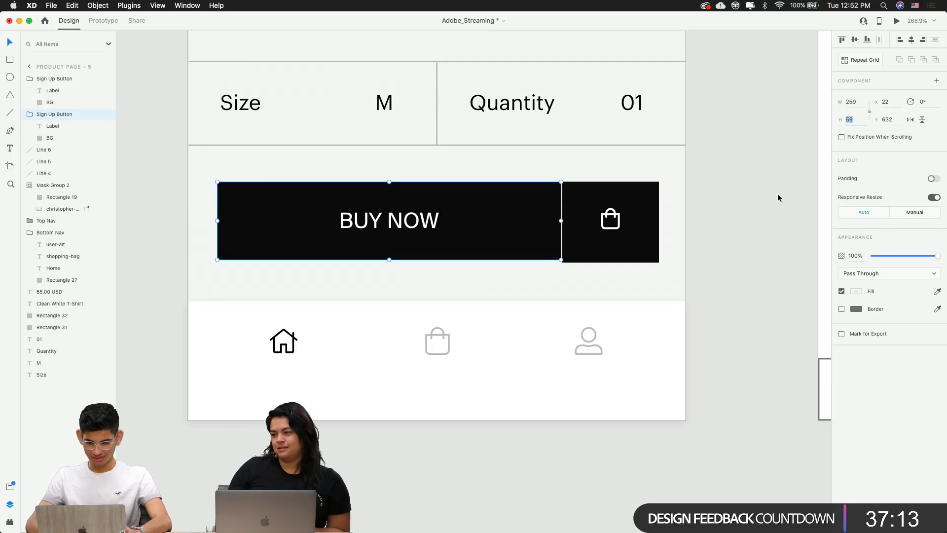
key(Up)
key(Up)
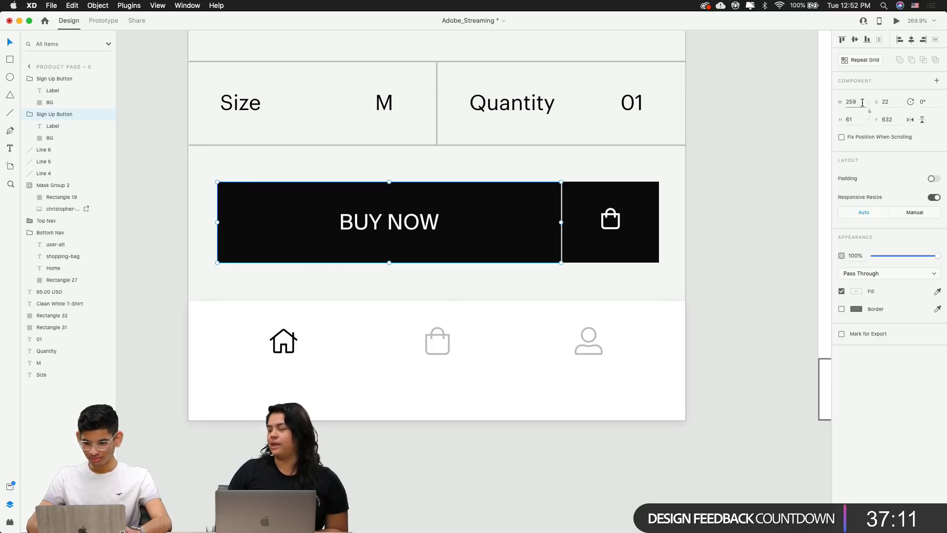
click(862, 102)
key(Down)
key(Down)
key(Down)
key(Down)
key(Down)
key(Down)
key(Down)
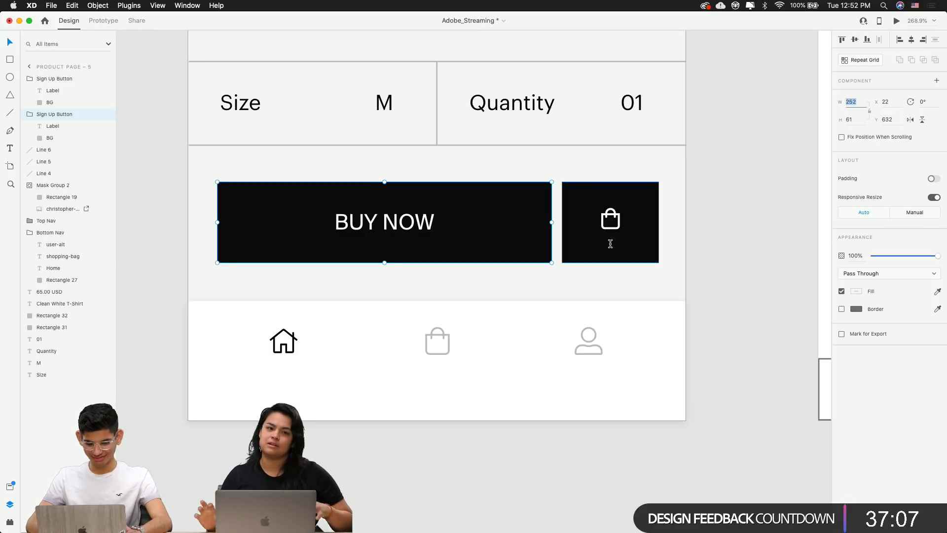
click(776, 228)
click(496, 230)
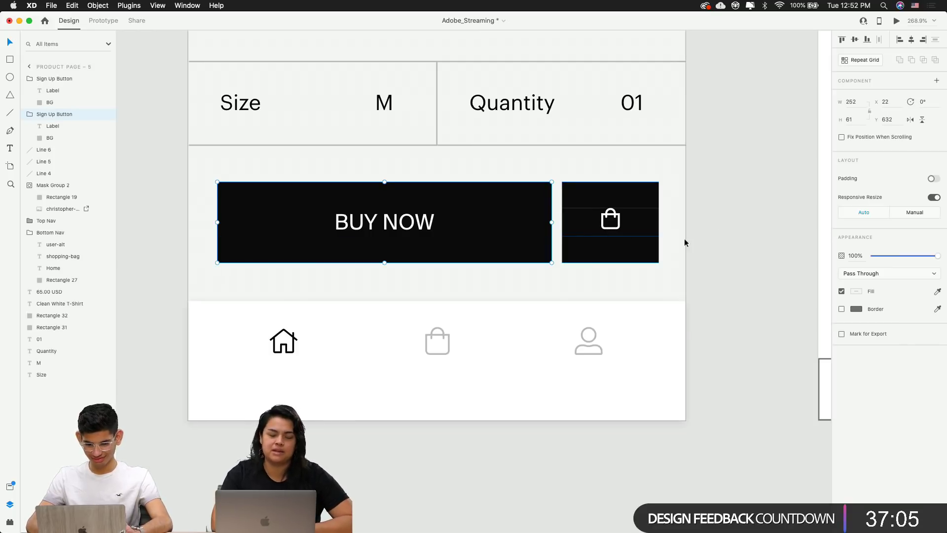
click(699, 237)
scroll(699, 236, down, 2)
Shift the bag icon down one unit inside its button
click(633, 256)
scroll(622, 242, up, 5)
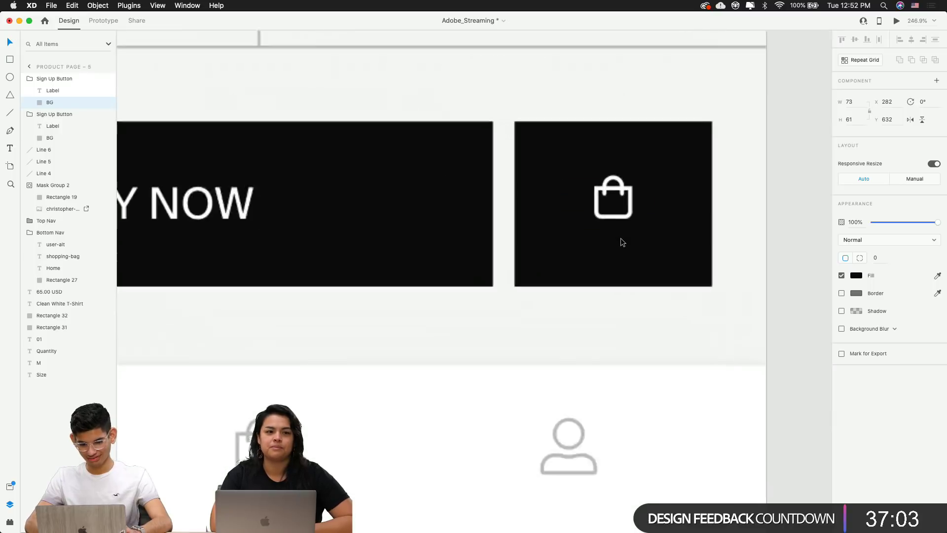
click(630, 220)
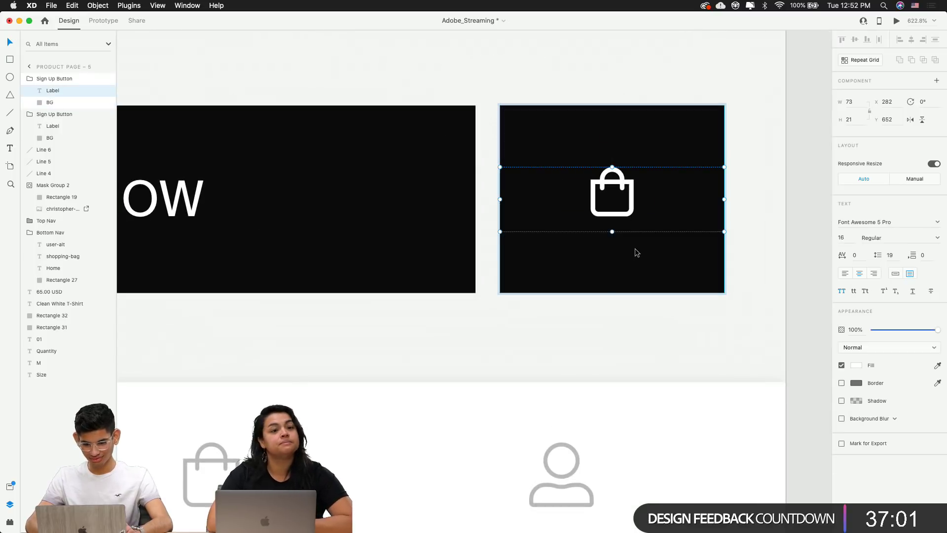
key(Down)
click(764, 270)
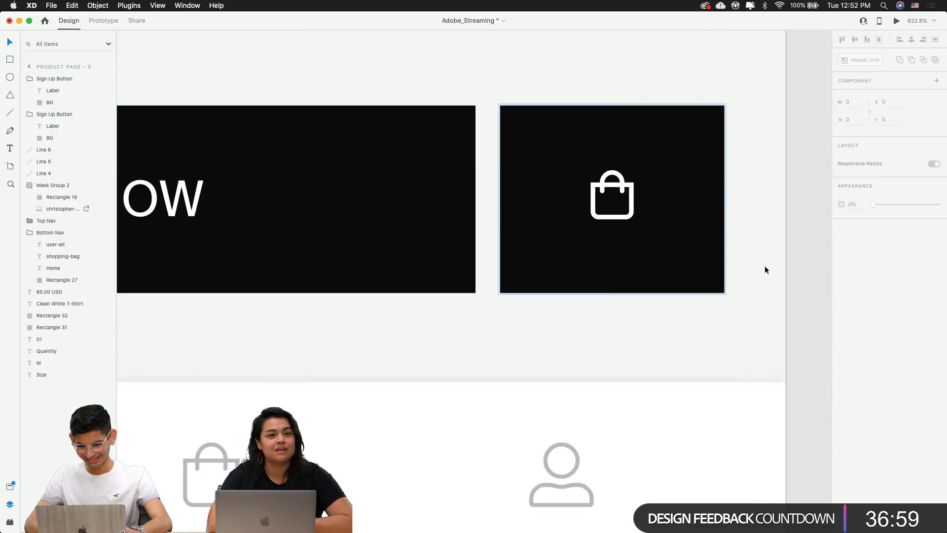
Give the bag button's background a black border and remove its black fill
click(651, 268)
click(800, 269)
click(676, 276)
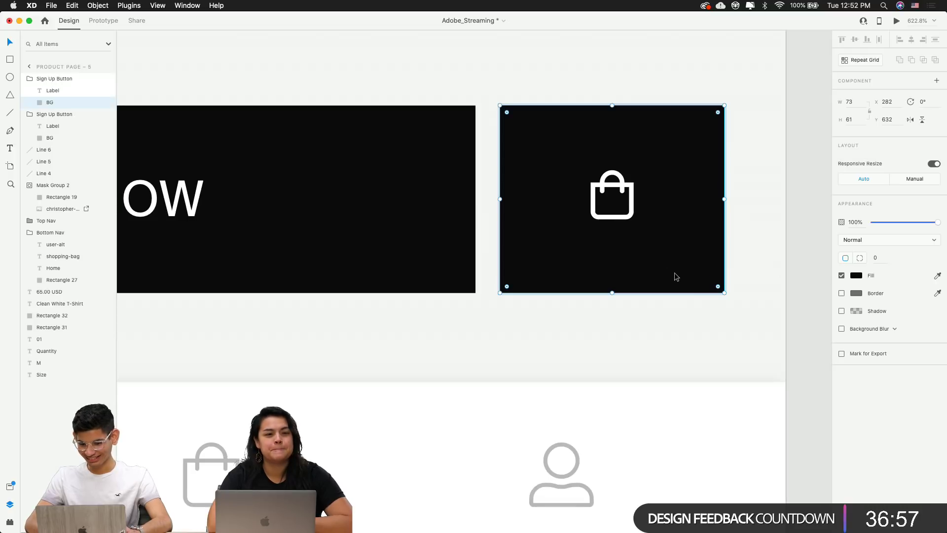
click(842, 293)
click(855, 293)
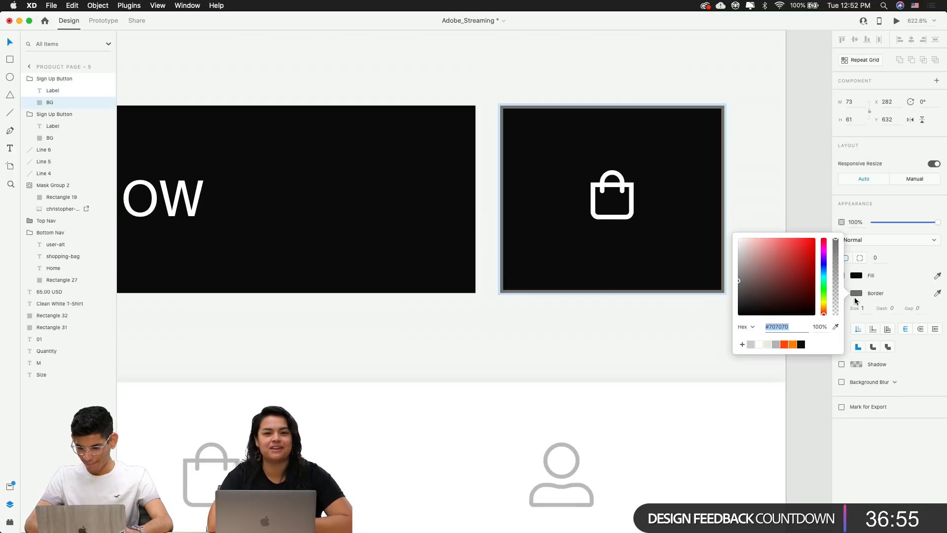
click(801, 344)
click(831, 201)
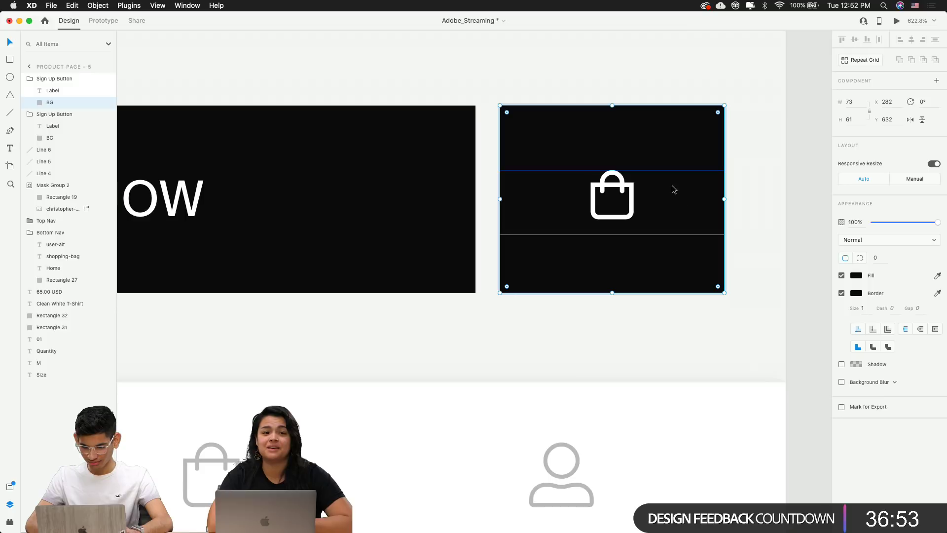
click(841, 275)
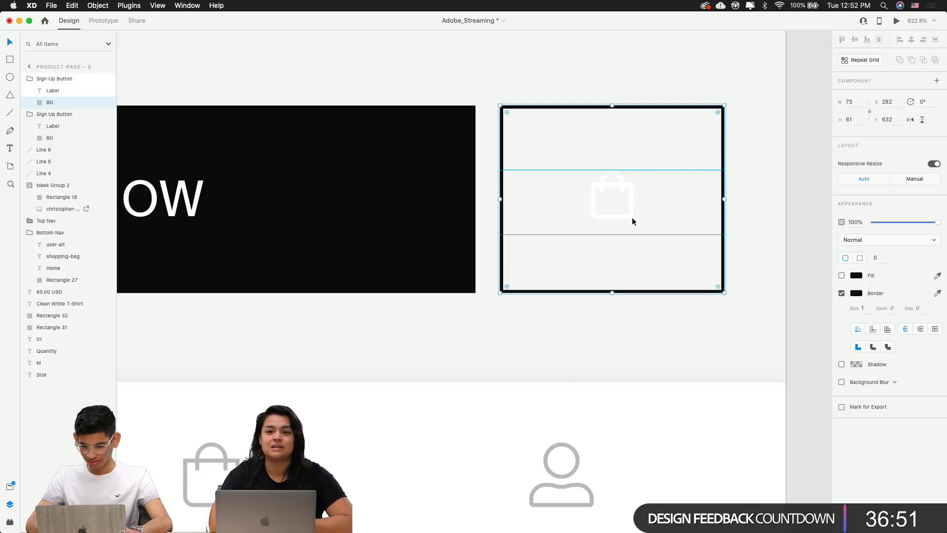
Make the shopping-bag icon black
click(632, 217)
click(856, 366)
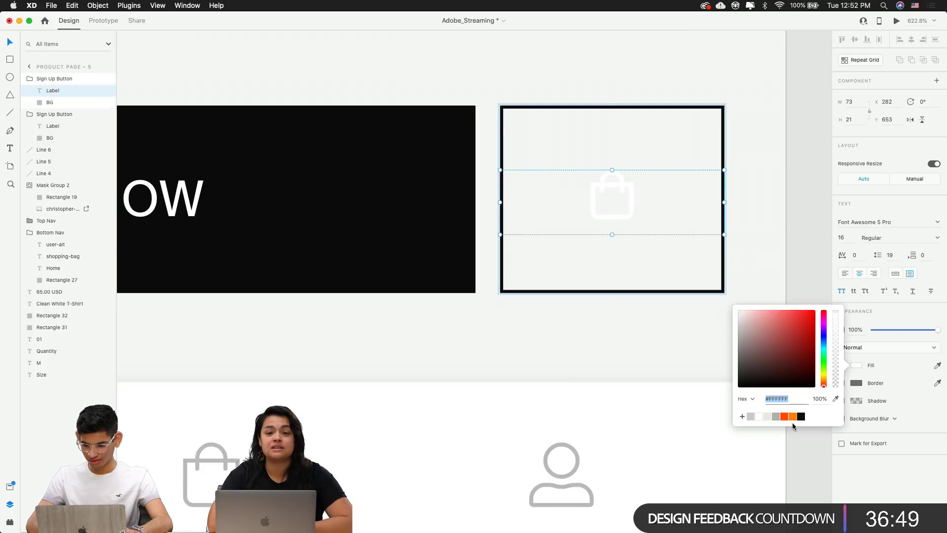
click(801, 418)
click(798, 238)
scroll(811, 215, down, 10)
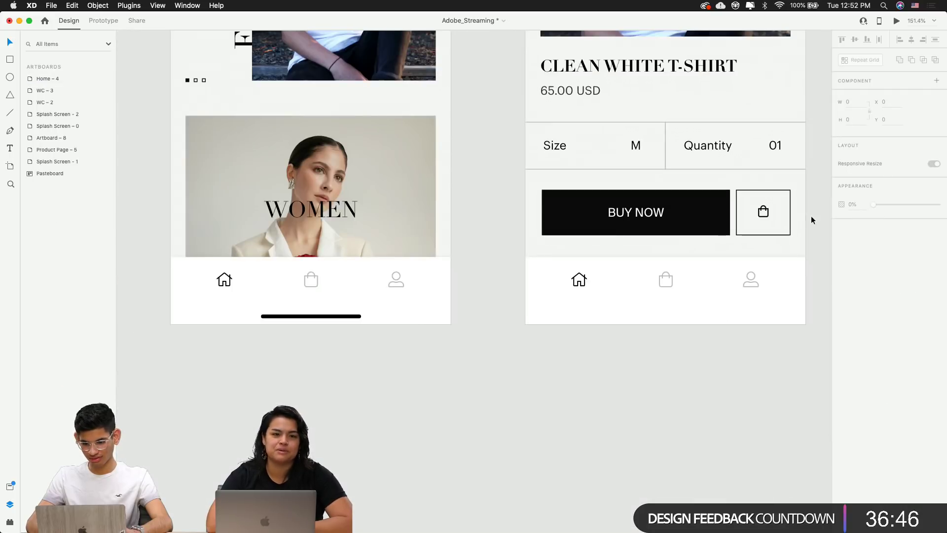
drag(811, 215, 542, 342)
scroll(627, 311, down, 5)
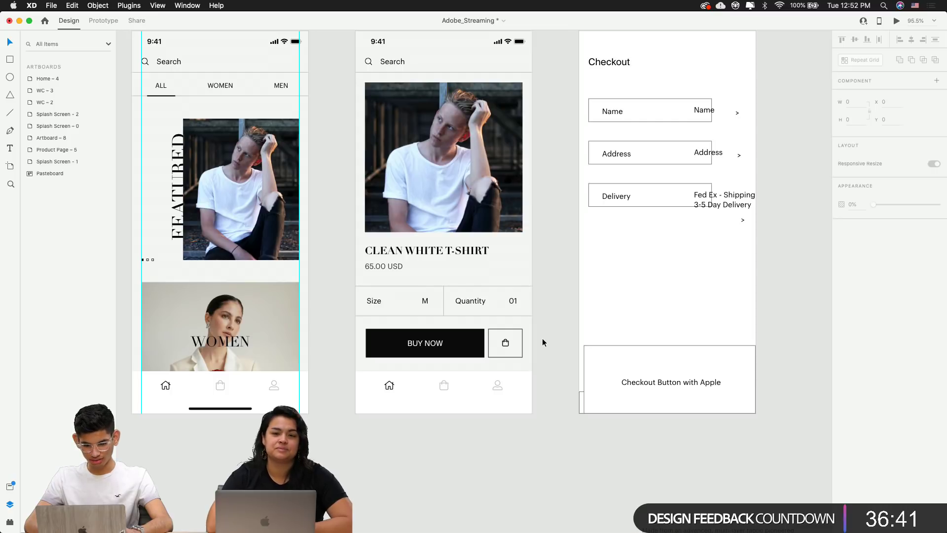
scroll(436, 366, up, 5)
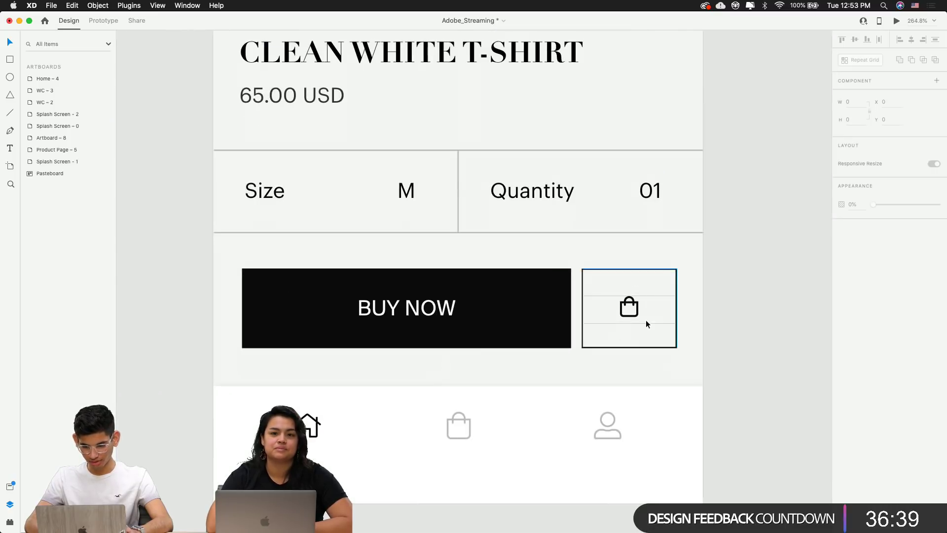
scroll(625, 309, up, 5)
Add two horizontal guides aligned to the top and bottom edges of the BUY NOW text
double_click(624, 309)
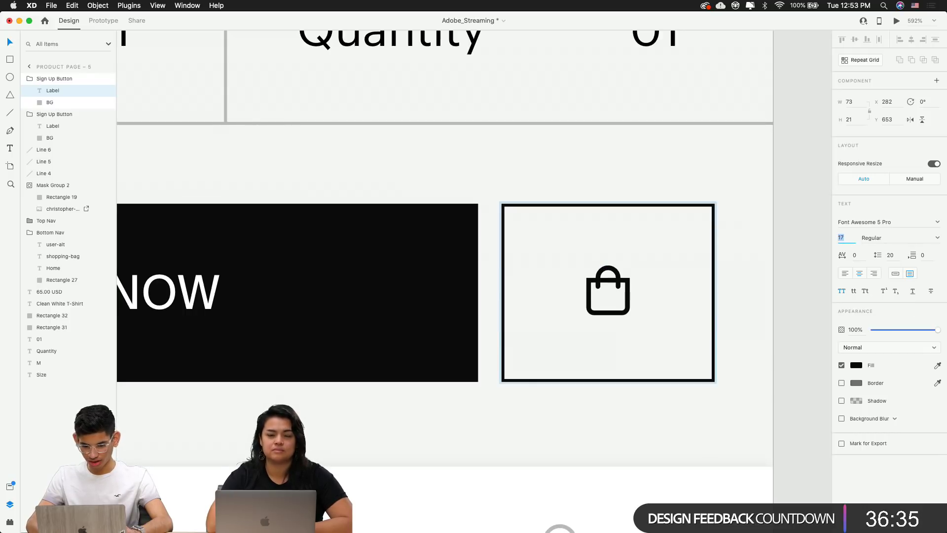
key(Escape)
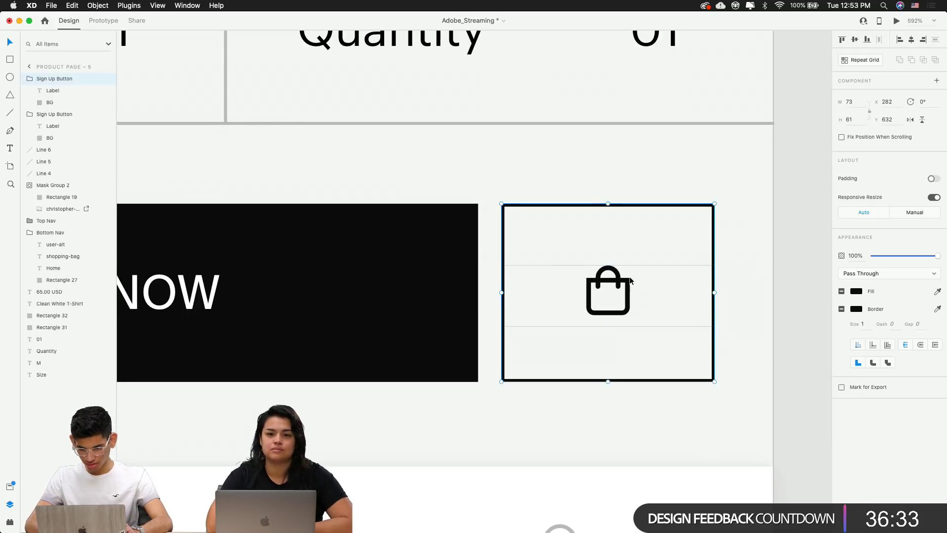
double_click(620, 280)
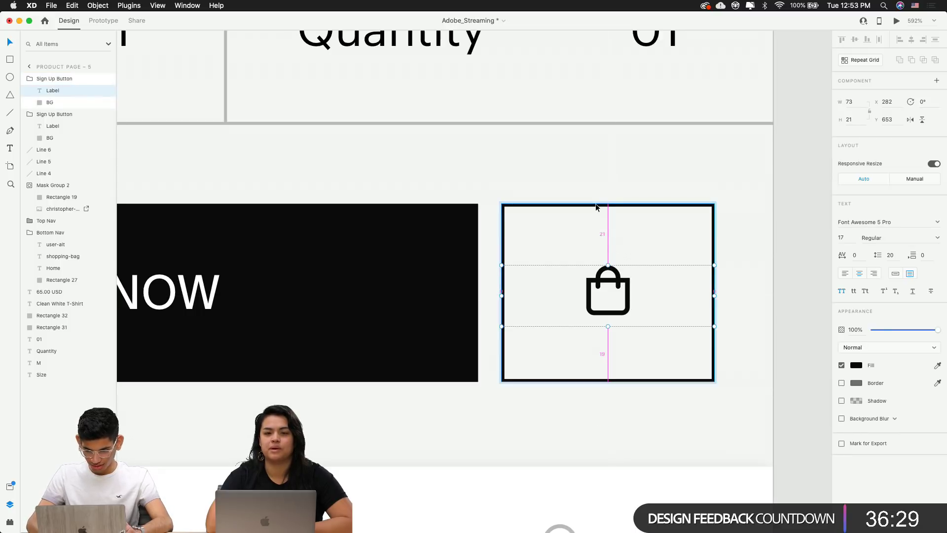
scroll(426, 291, down, 2)
scroll(425, 289, down, 5)
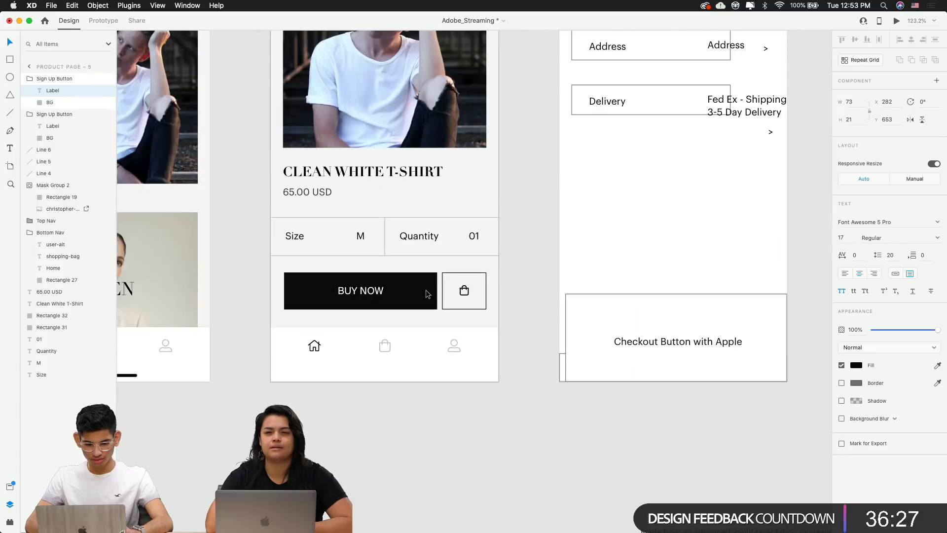
click(312, 75)
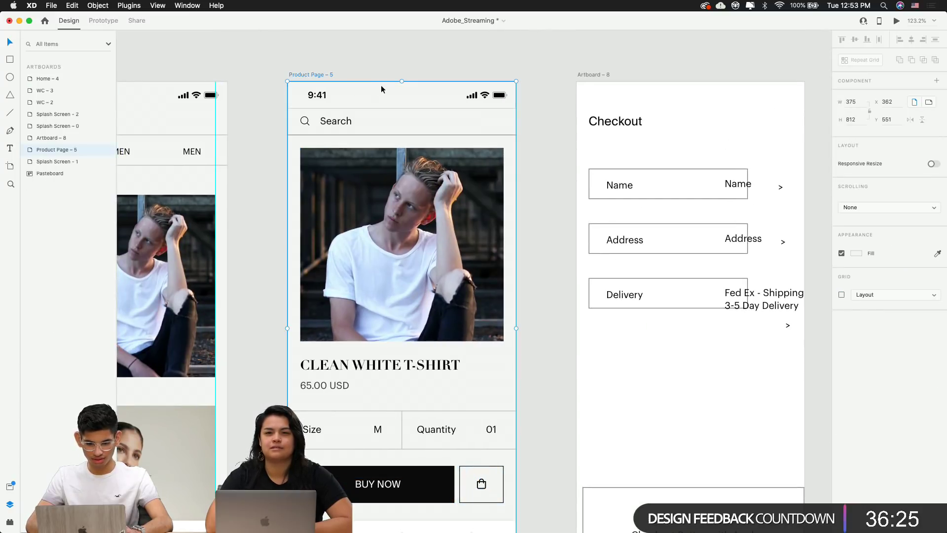
click(335, 80)
drag(336, 79, 370, 479)
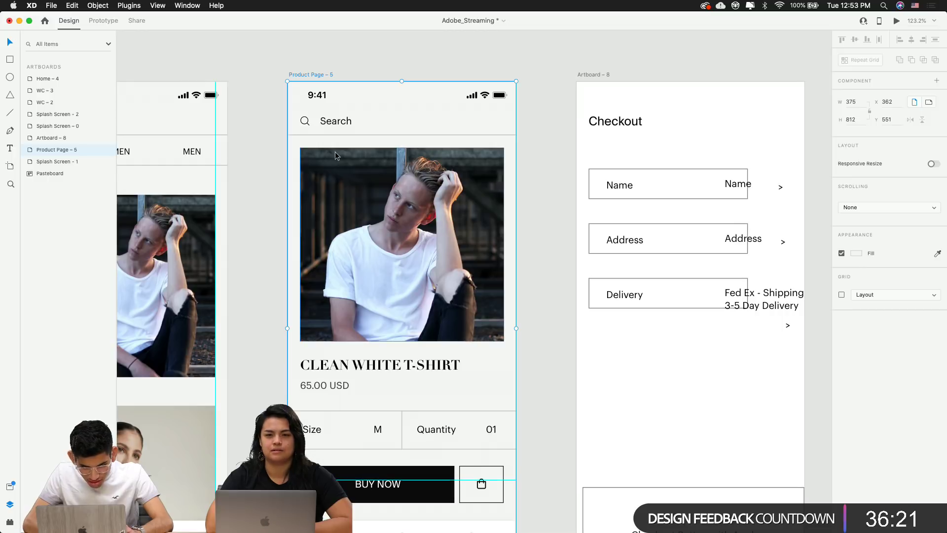
drag(316, 78, 375, 486)
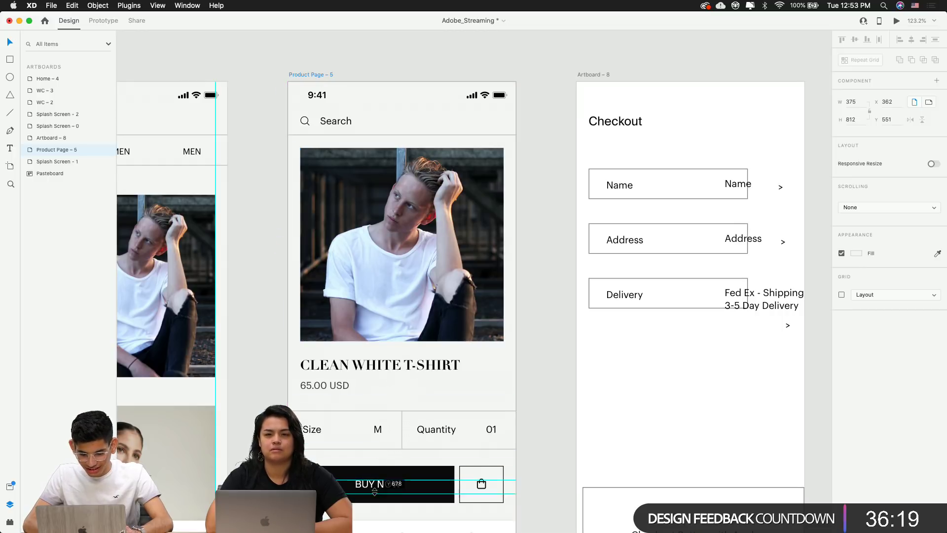
scroll(375, 489, up, 10)
scroll(374, 489, up, 8)
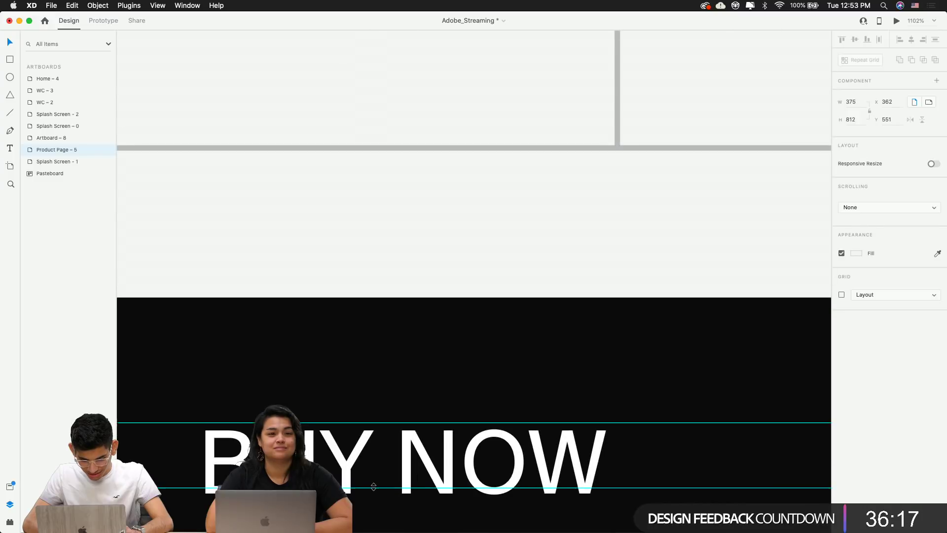
drag(374, 414, 376, 419)
drag(375, 349, 397, 343)
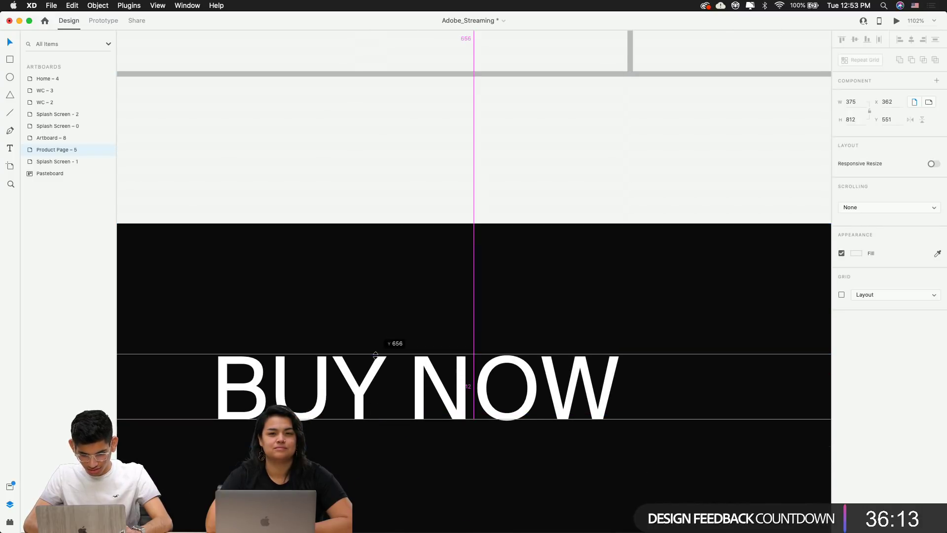
Set the shopping-bag icon's font size to 16
scroll(473, 345, right, 10)
double_click(534, 349)
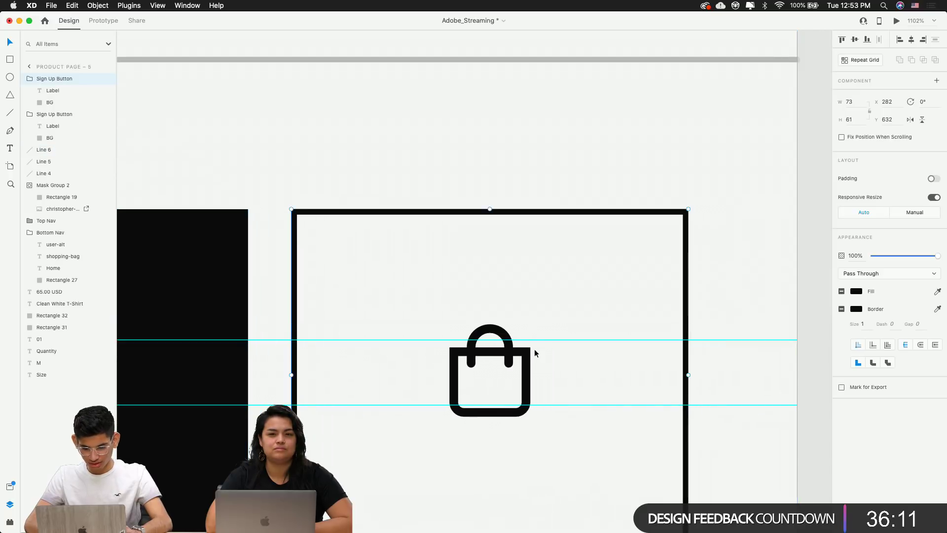
double_click(842, 237)
text(16)
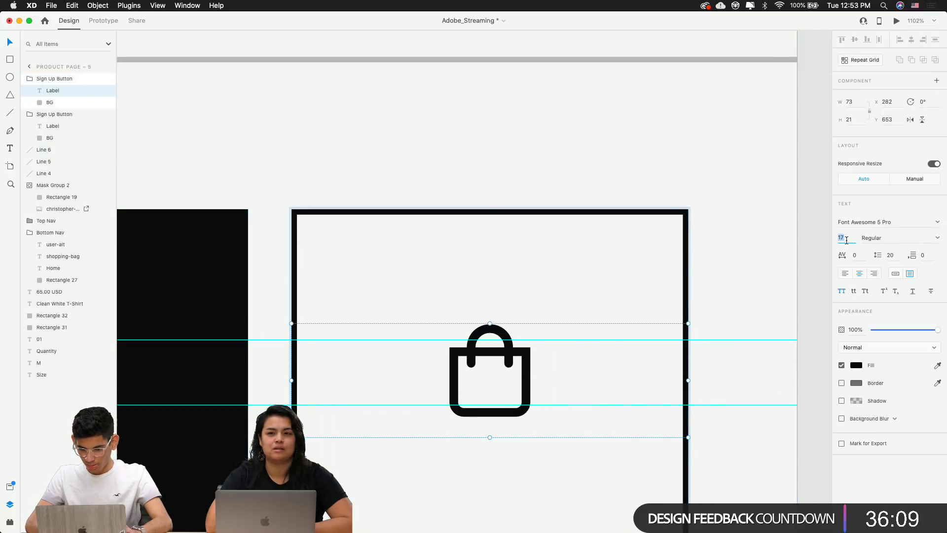
key(Return)
click(560, 345)
Set the bag icon's Y position to 653.5, centring it in its square outline
click(541, 348)
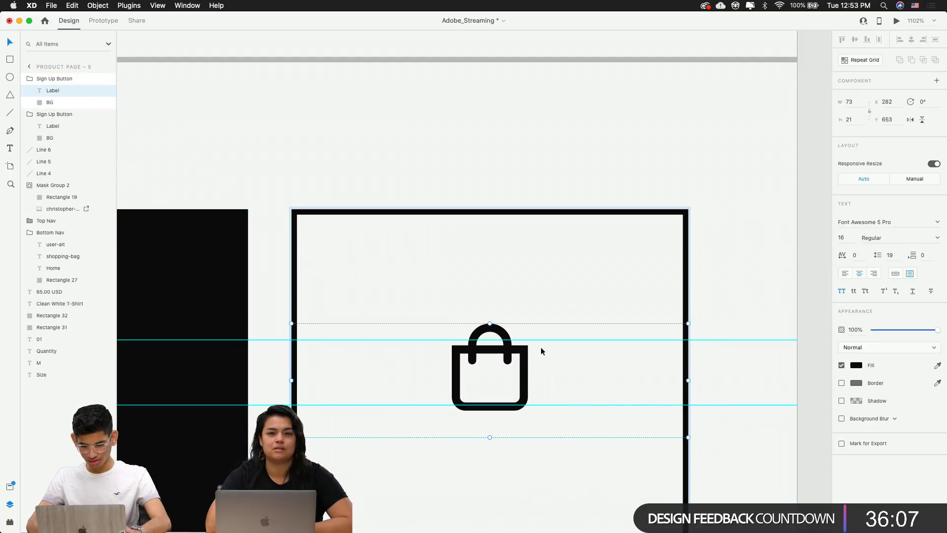
key(Down)
key(Up)
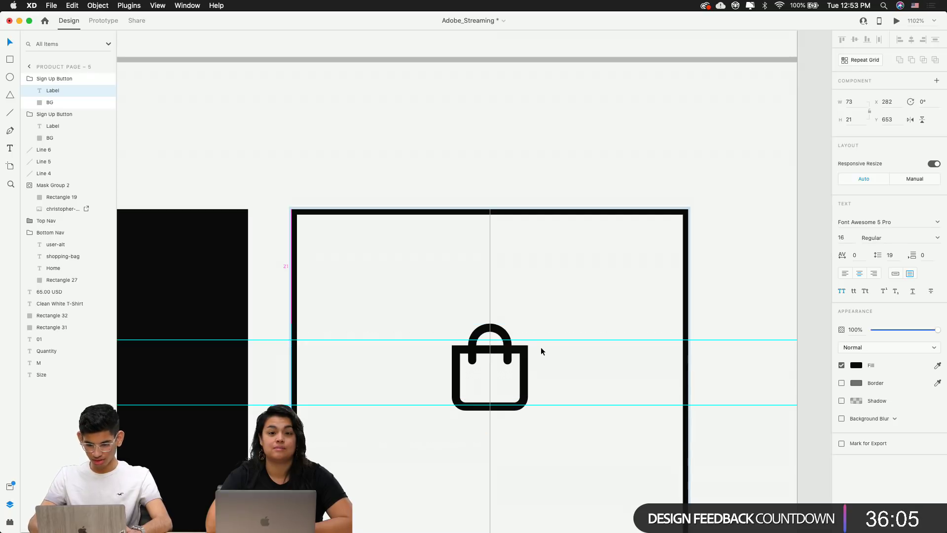
click(895, 103)
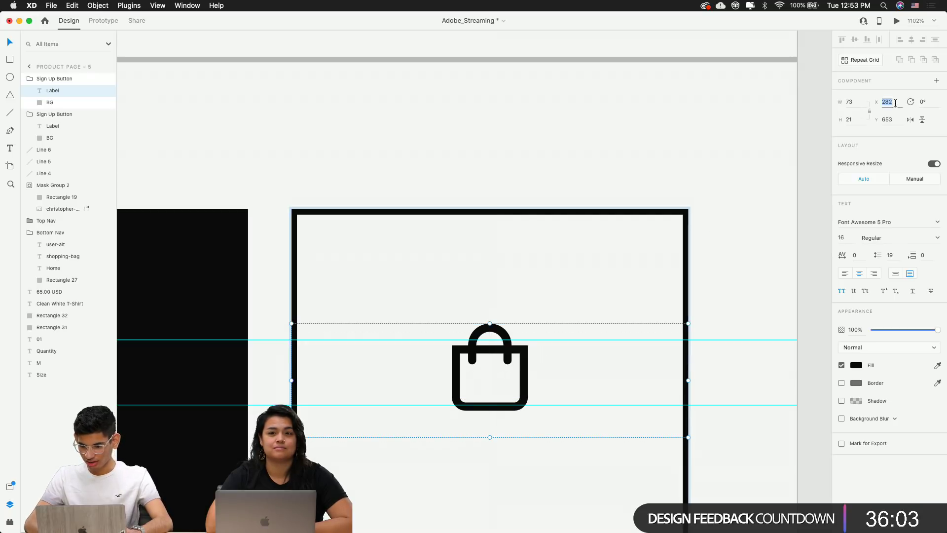
key(Right)
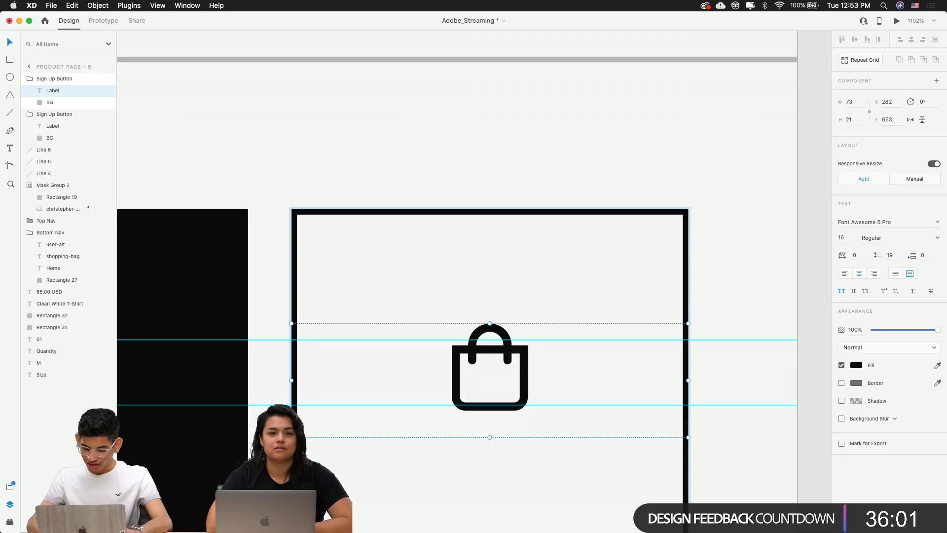
text(.5)
key(Return)
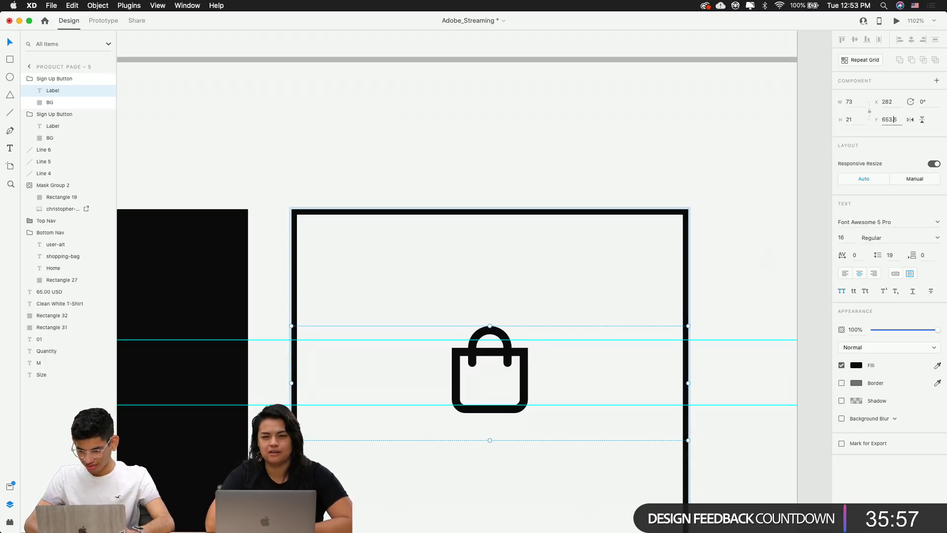
click(774, 165)
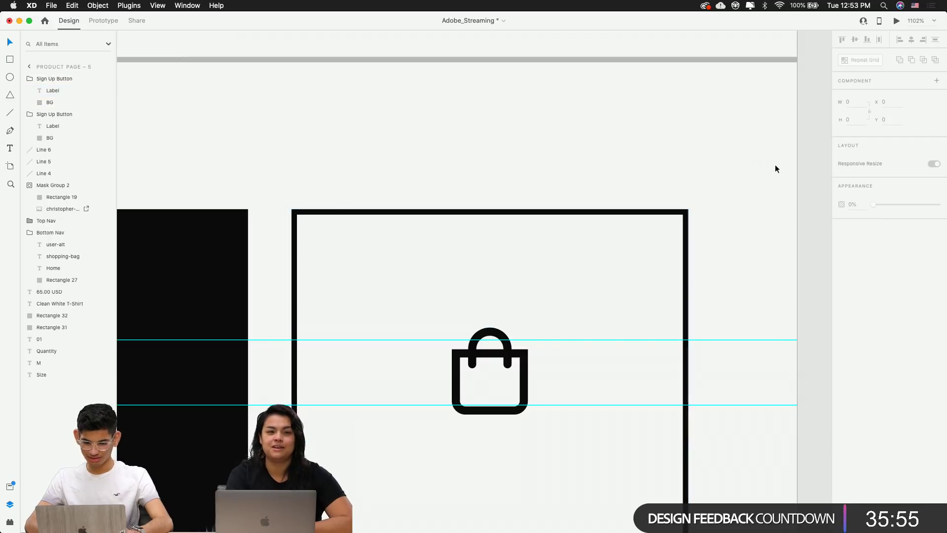
Hide the square grid on the Product Page – 5 artboard with Cmd+'
scroll(802, 123, down, 2)
scroll(802, 122, down, 5)
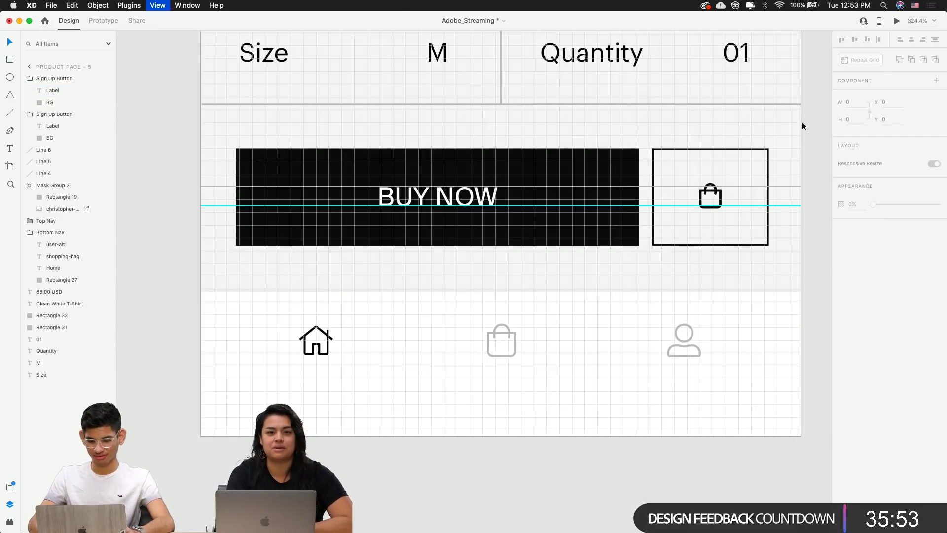
key(super+apostrophe)
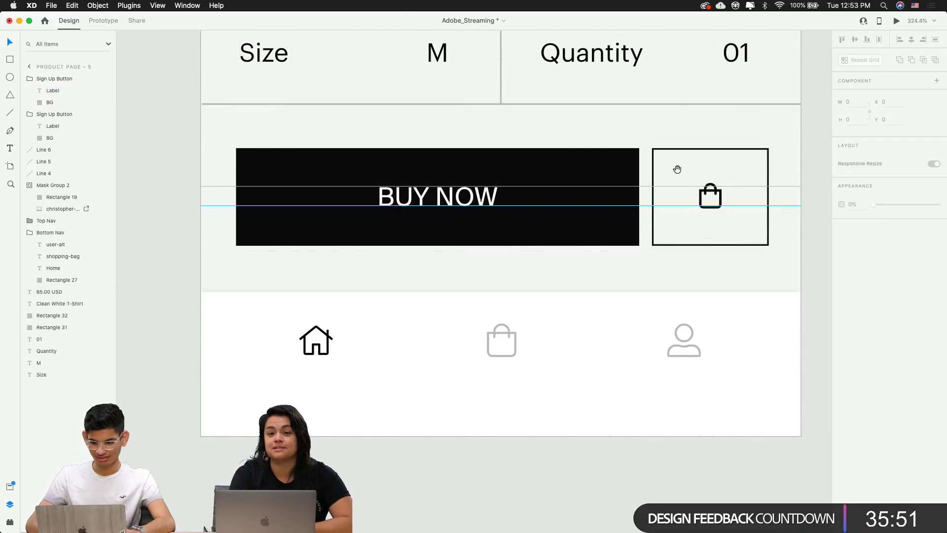
Inspect the Product Page – 5 artboard, checking its product title and bottom navigation bar
scroll(677, 169, up, 3)
scroll(676, 169, right, 3)
scroll(518, 313, down, 3)
scroll(483, 206, up, 5)
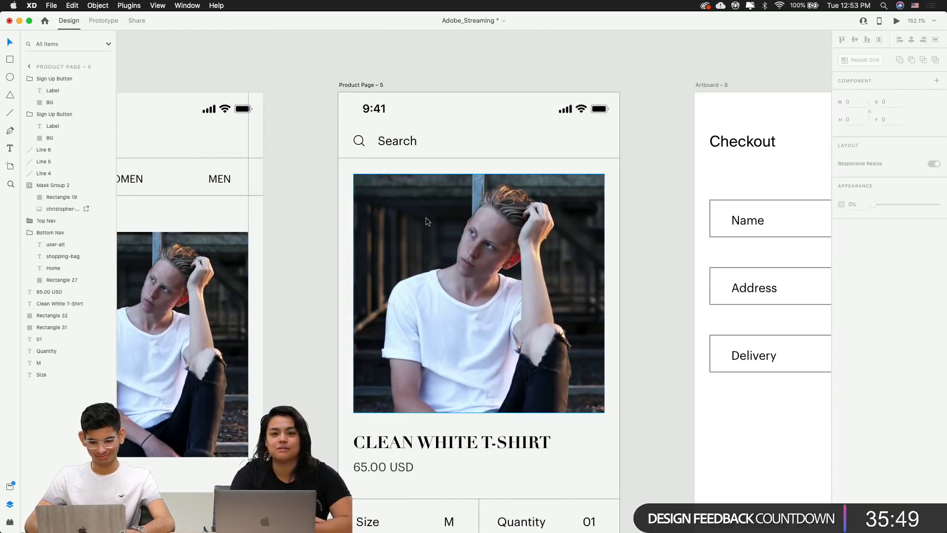
click(362, 85)
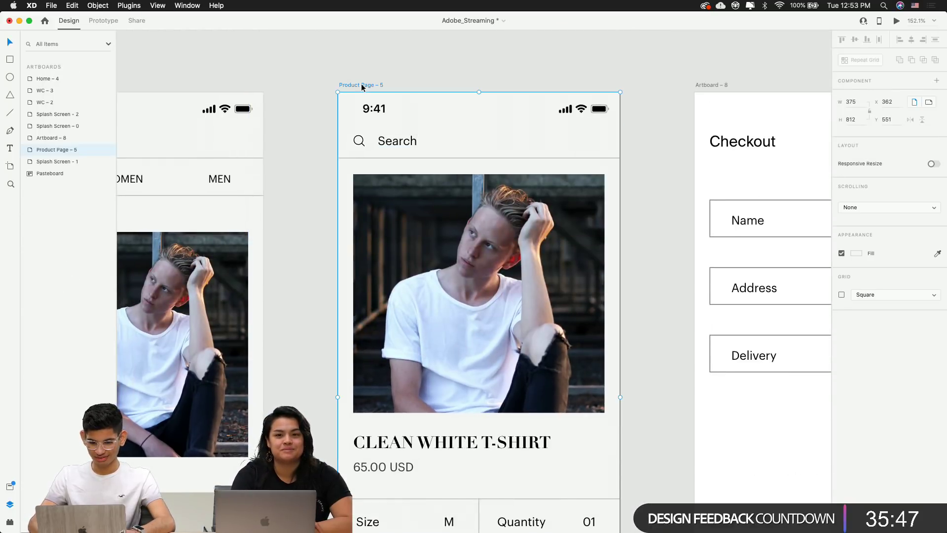
scroll(362, 85, down, 5)
click(619, 269)
scroll(620, 268, down, 4)
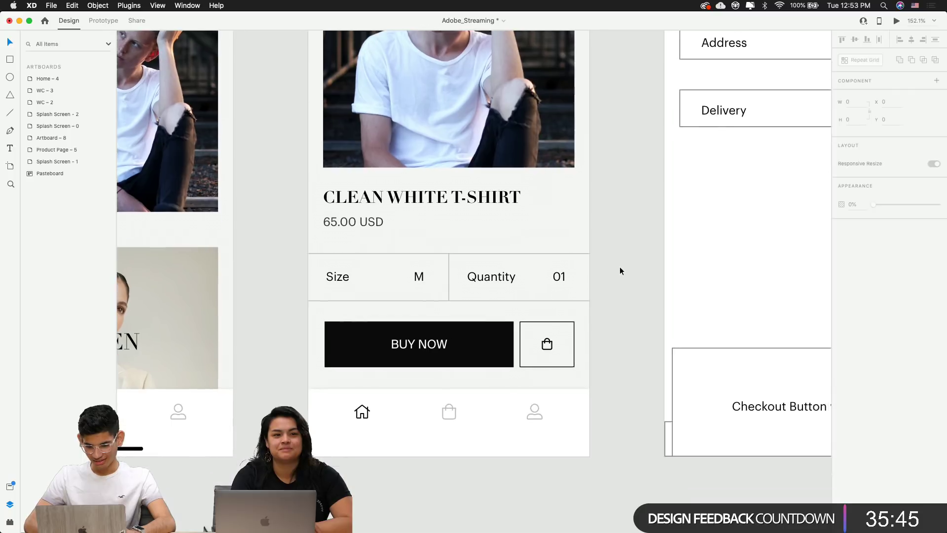
scroll(620, 267, up, 2)
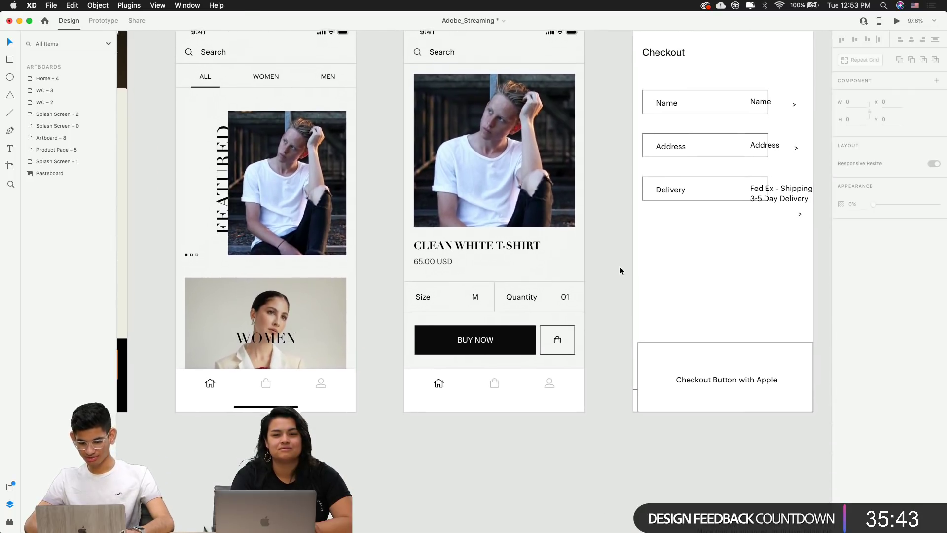
scroll(620, 267, right, 5)
scroll(620, 267, up, 2)
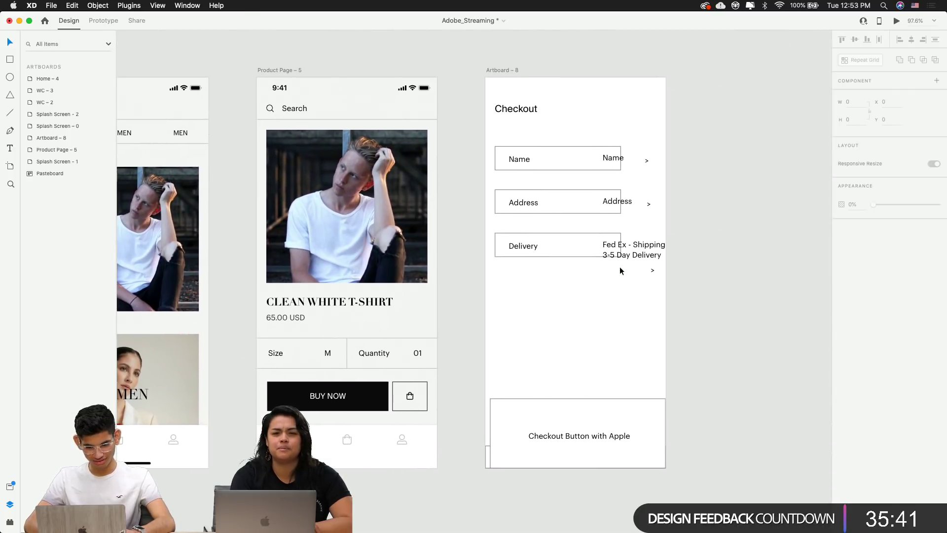
click(267, 313)
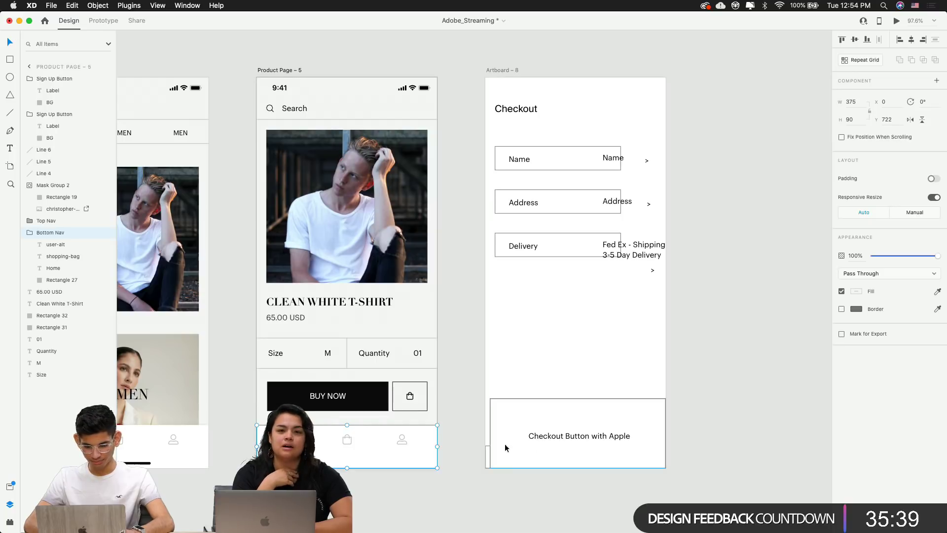
key(Escape)
scroll(542, 443, left, 2)
scroll(569, 443, left, 6)
click(545, 447)
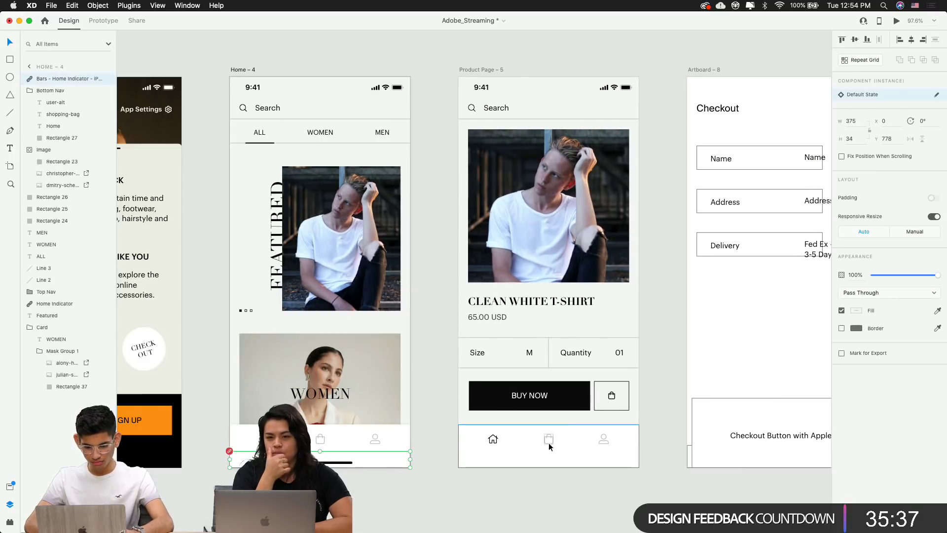
click(682, 436)
scroll(641, 429, right, 3)
scroll(641, 429, down, 1)
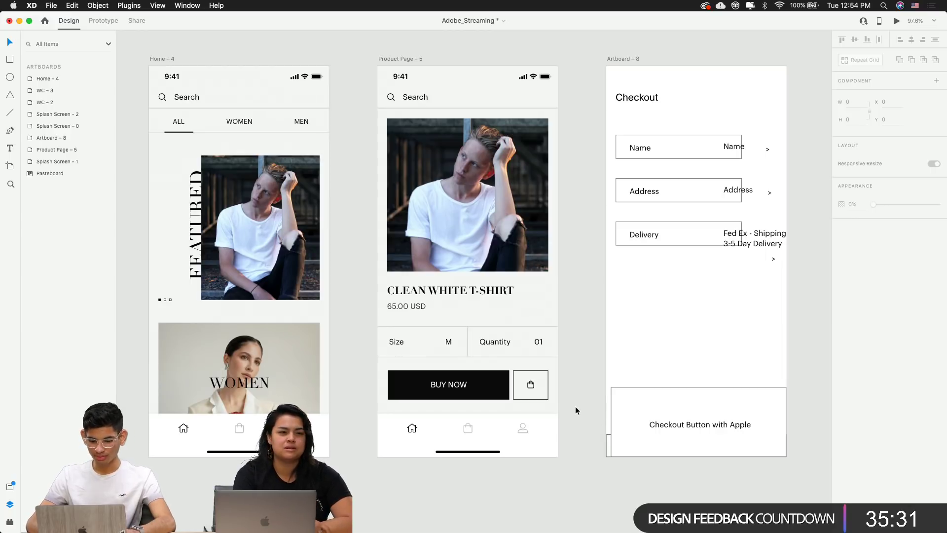
Look over the WC, Home, Product Page and Checkout artboards, selecting Home's carousel dots
drag(595, 407, 506, 406)
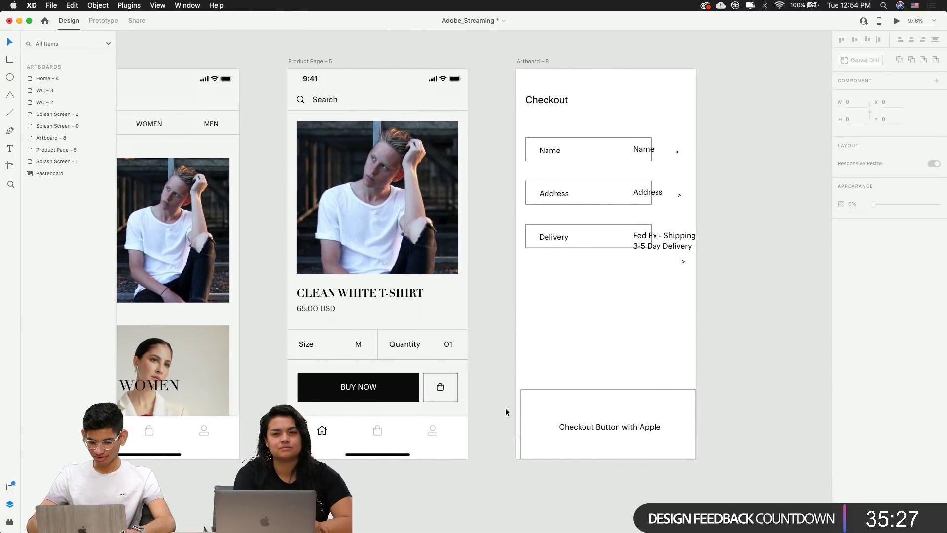
scroll(505, 408, up, 2)
scroll(505, 407, up, 2)
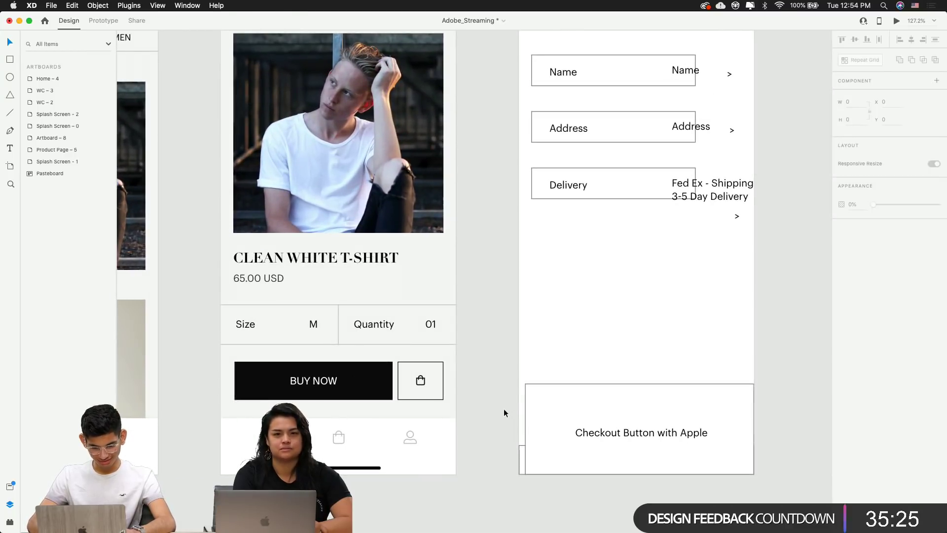
scroll(444, 342, up, 4)
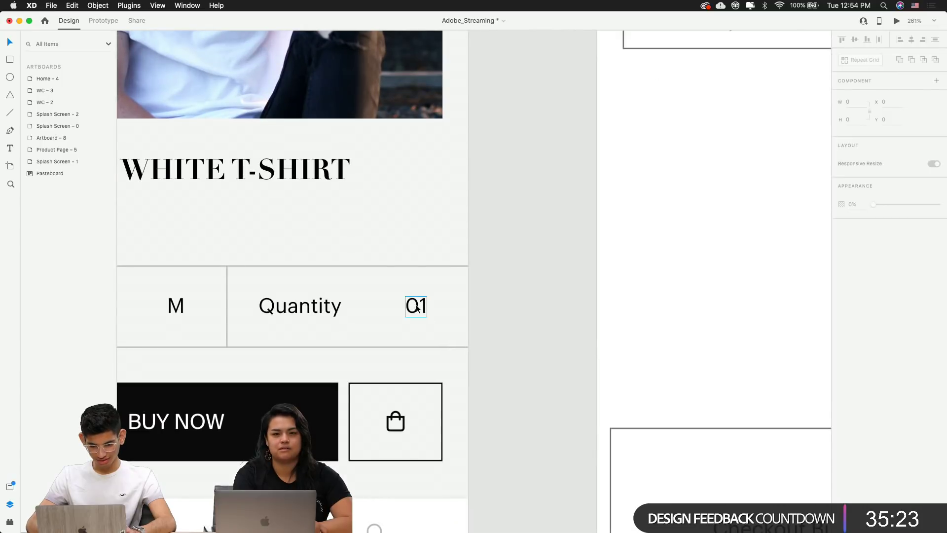
scroll(416, 307, down, 5)
scroll(417, 308, down, 3)
drag(560, 328, 702, 362)
scroll(620, 303, up, 4)
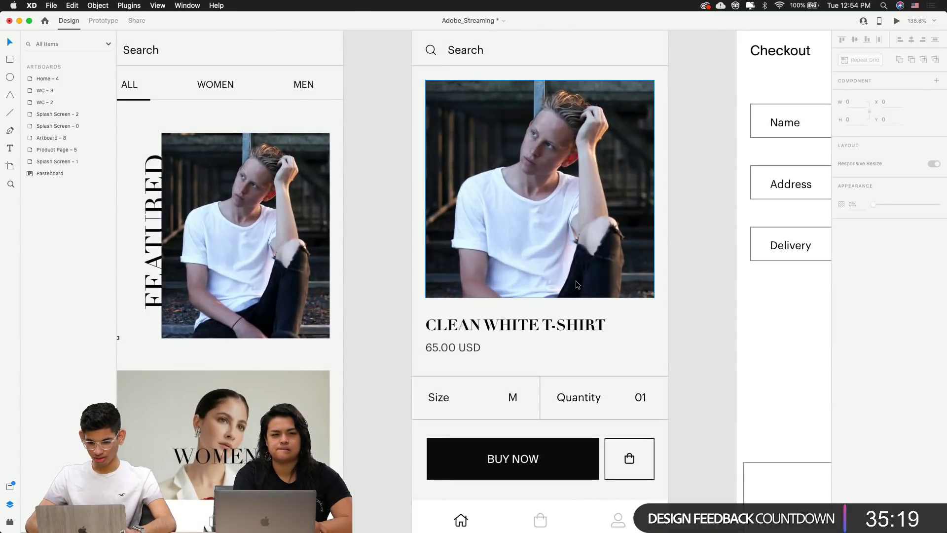
scroll(576, 285, down, 3)
scroll(493, 320, left, 5)
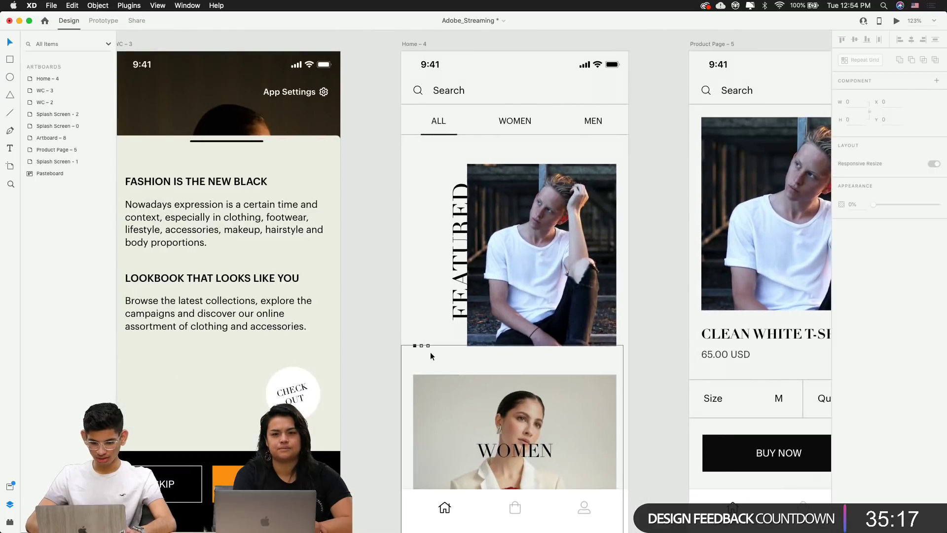
scroll(430, 356, up, 5)
drag(431, 352, 404, 338)
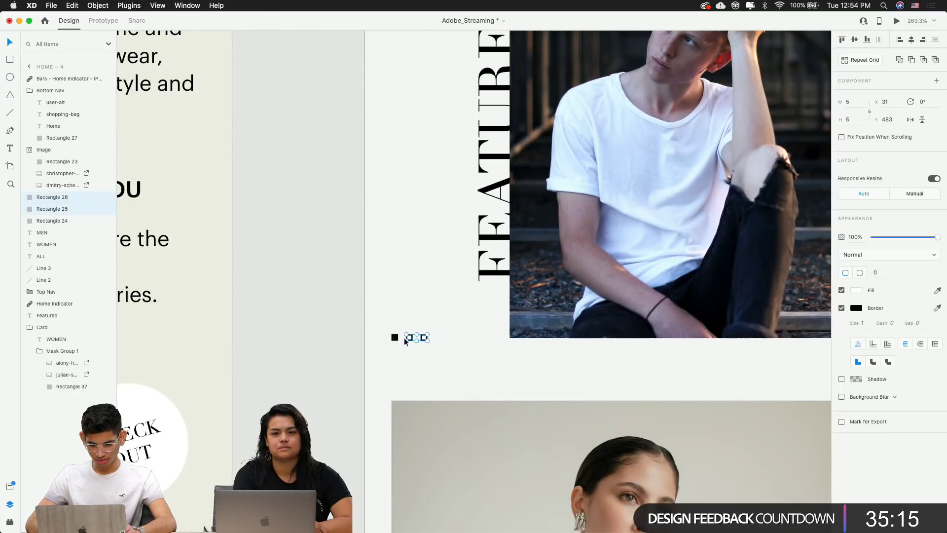
scroll(394, 341, right, 10)
scroll(623, 239, up, 3)
click(623, 241)
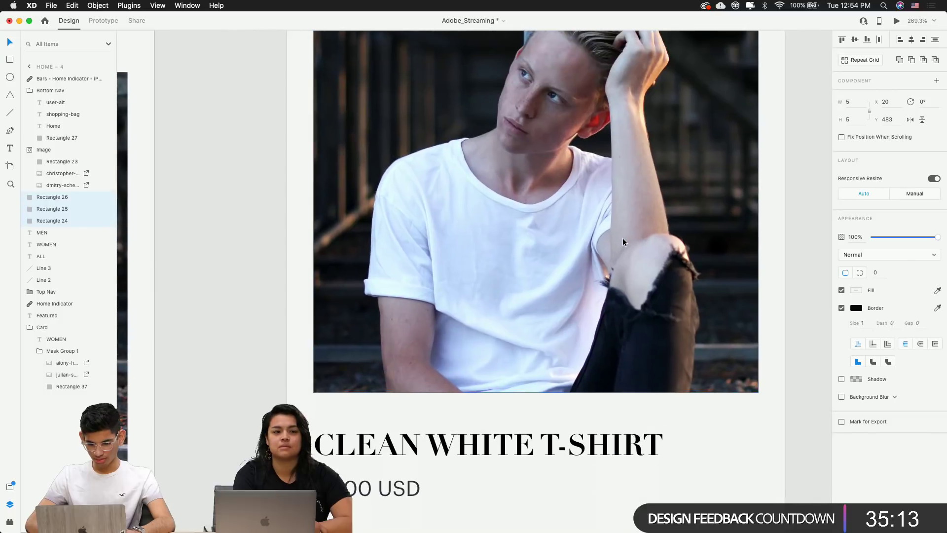
key(super+v)
key(super+g)
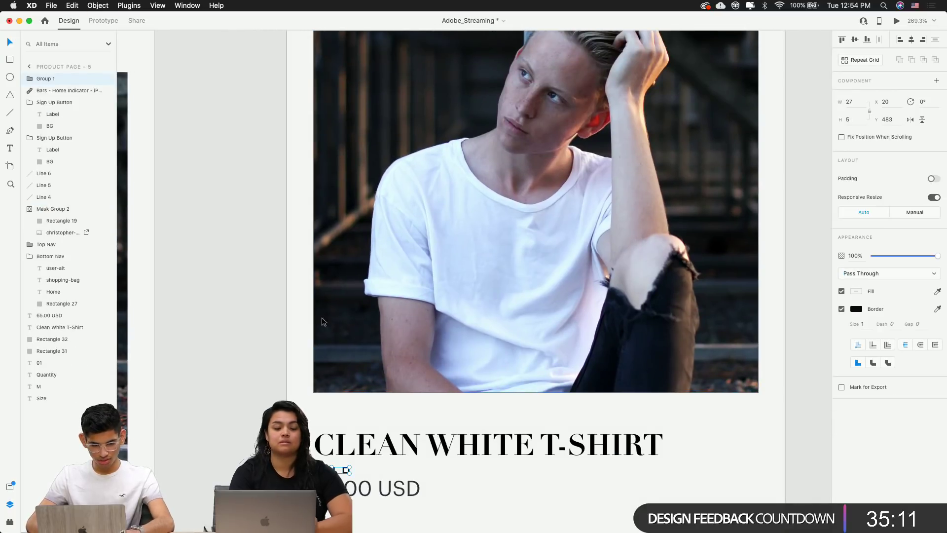
click(48, 81)
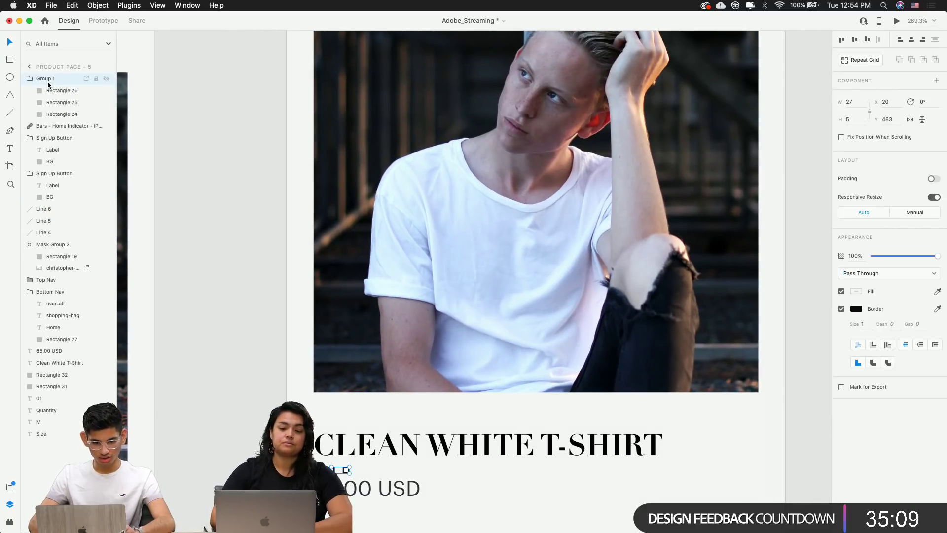
double_click(53, 78)
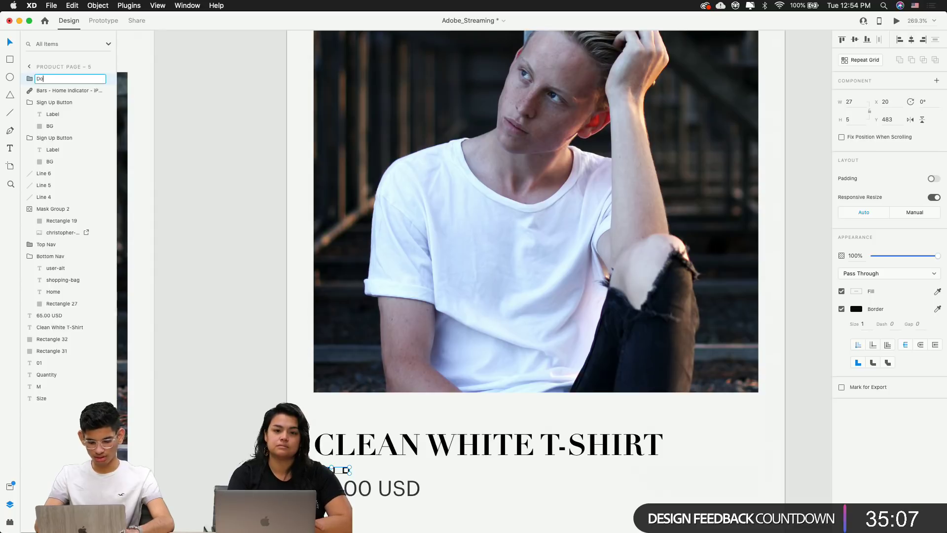
key(Return)
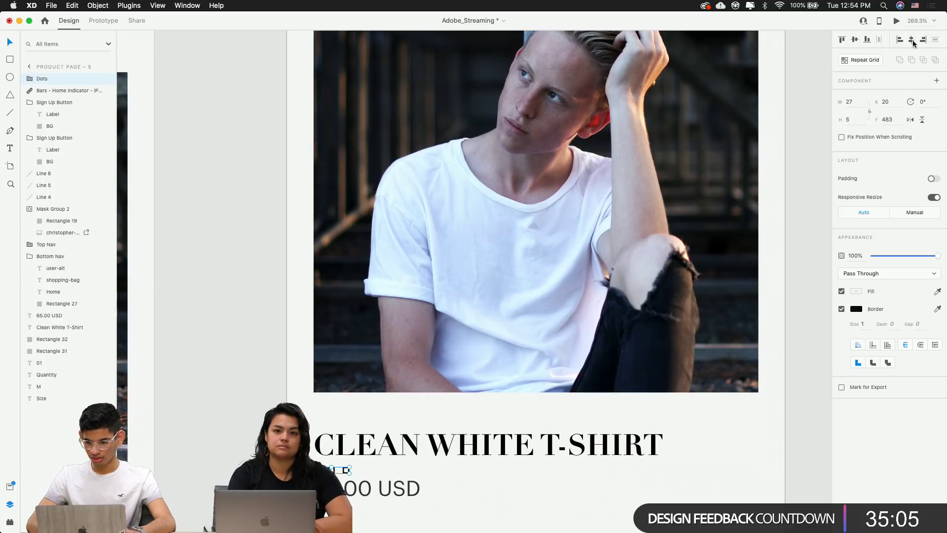
click(913, 40)
key(shift+Up)
key(shift+Up)
key(shift+Up)
key(shift+Up)
key(shift+Up)
key(shift+Up)
key(shift+Up)
key(shift+Up)
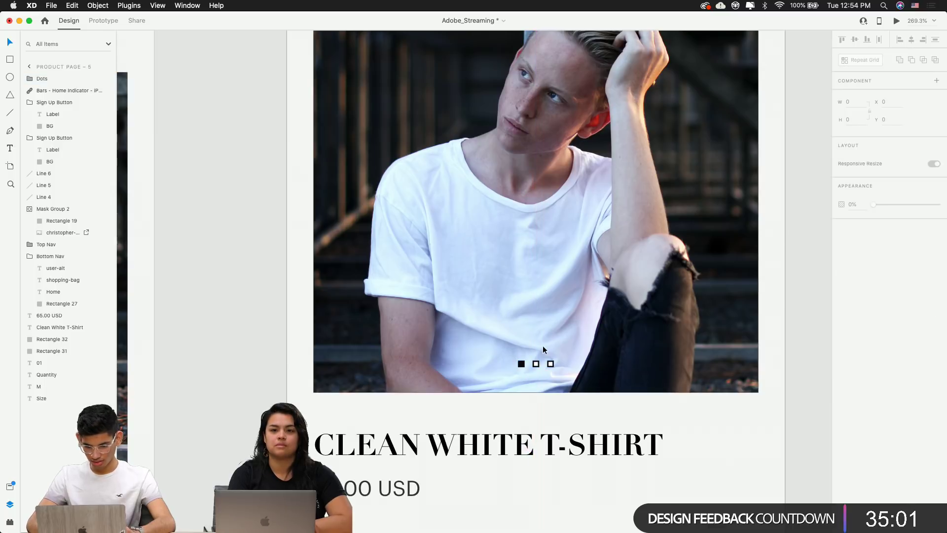
key(Down)
key(Down)
key(Down)
key(Down)
key(Down)
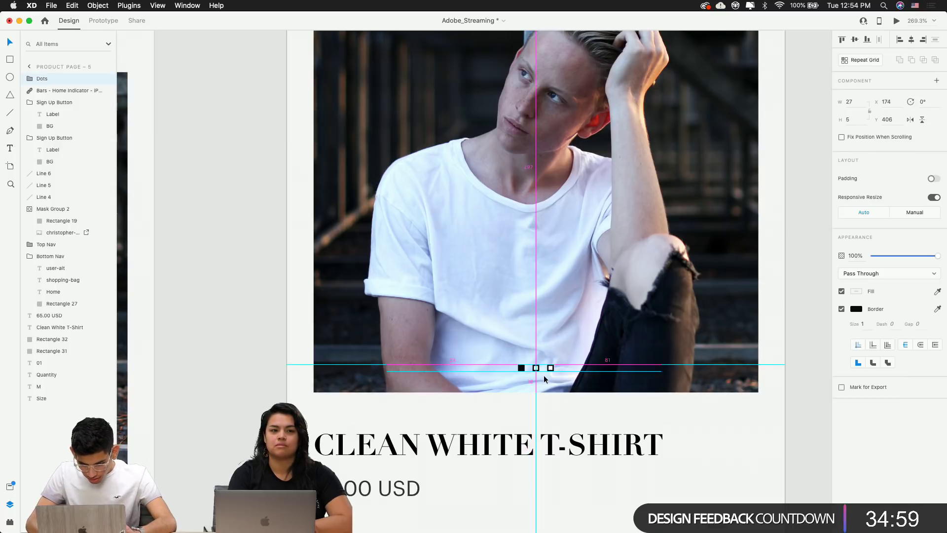
drag(545, 378, 512, 393)
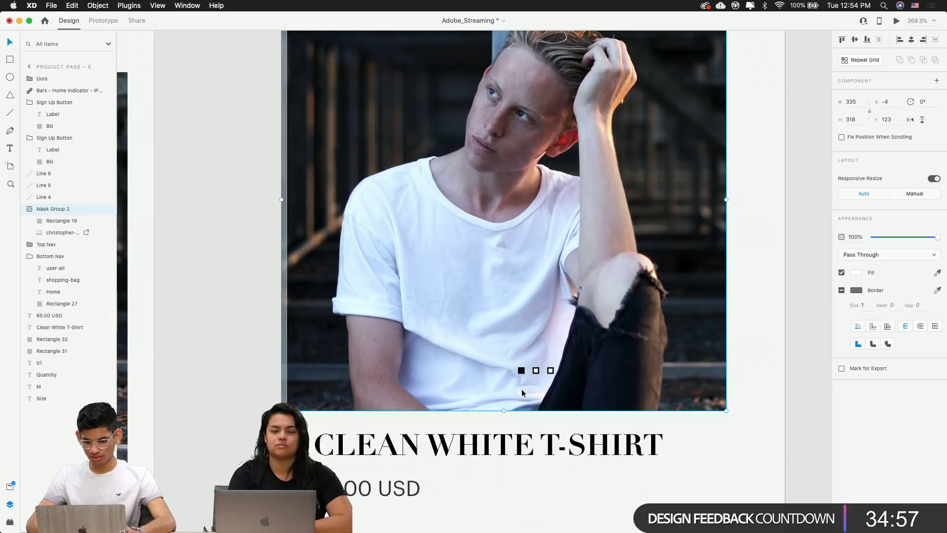
key(super+z)
click(816, 337)
scroll(816, 336, down, 5)
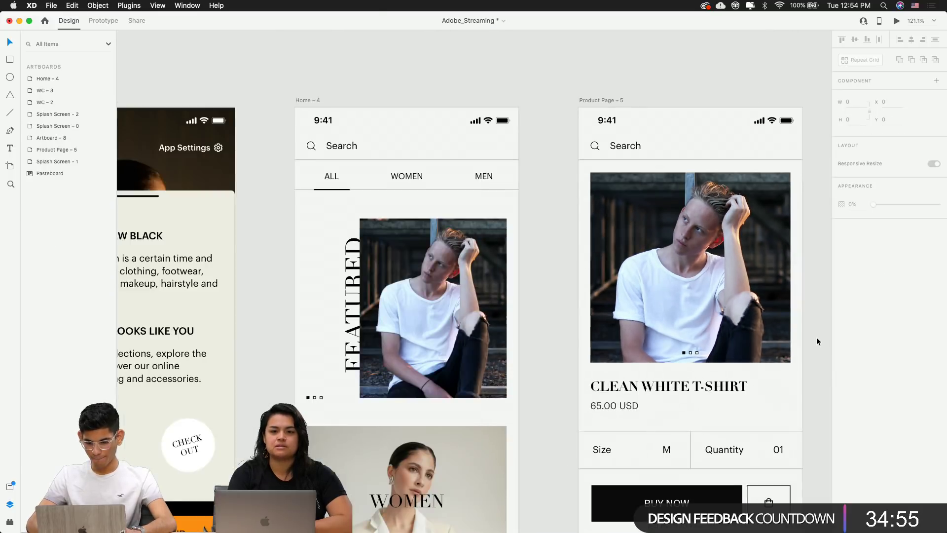
scroll(816, 337, right, 5)
scroll(816, 341, up, 1)
scroll(817, 342, left, 1)
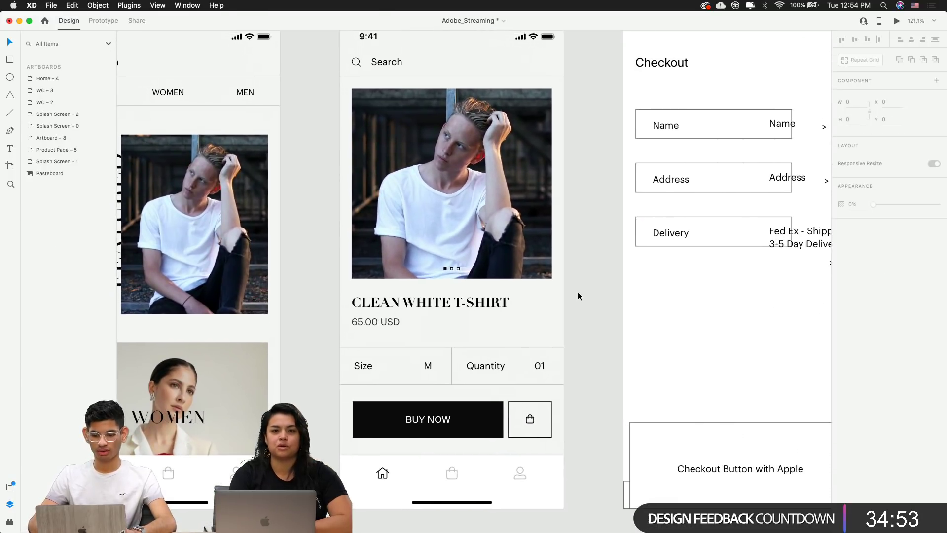
scroll(578, 291, down, 3)
scroll(600, 240, up, 5)
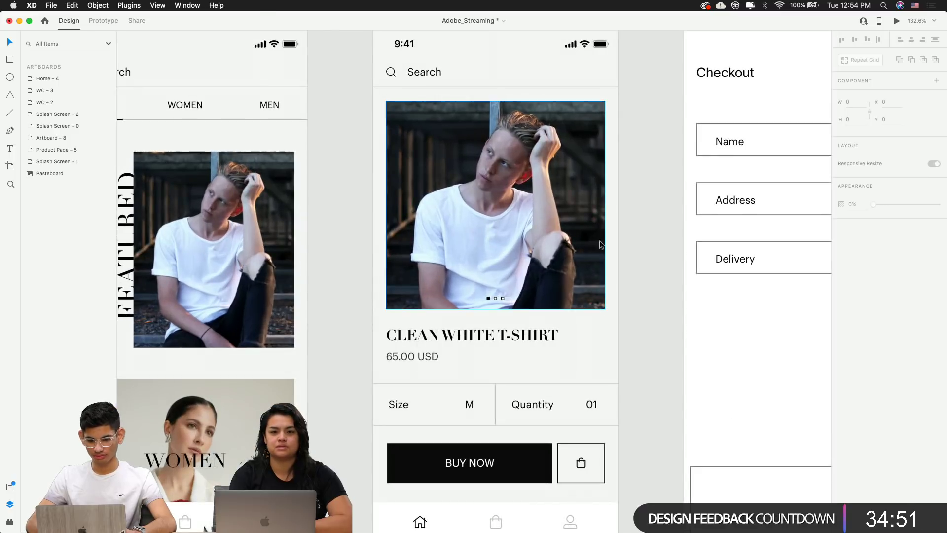
scroll(643, 239, down, 3)
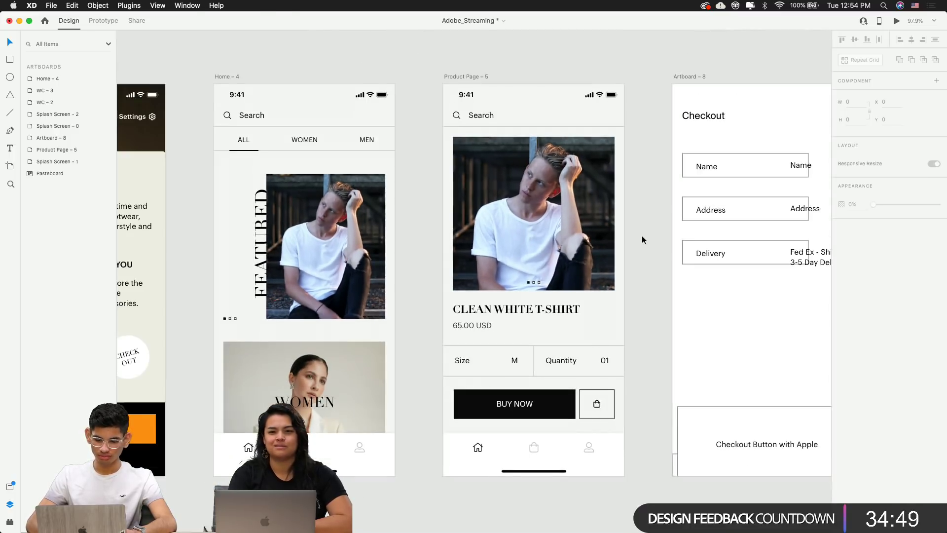
scroll(641, 235, left, 5)
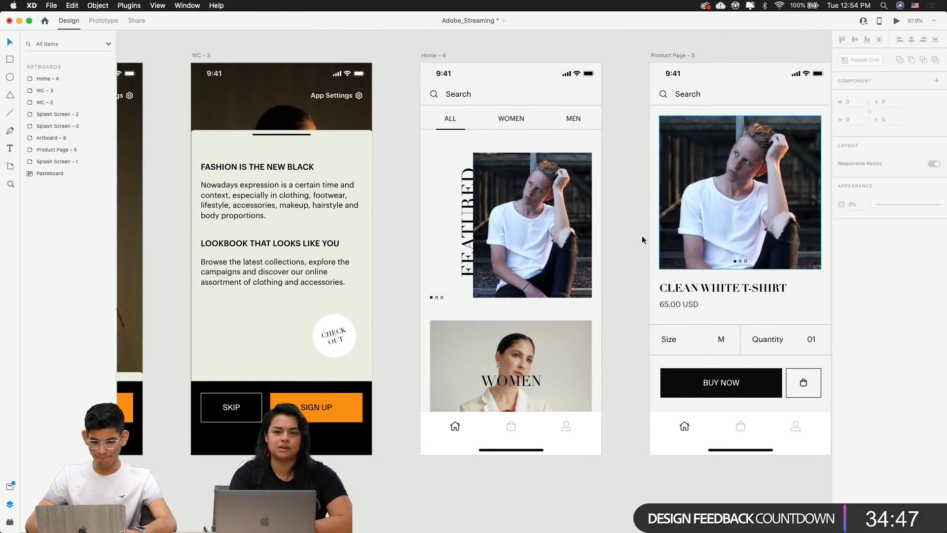
scroll(642, 235, right, 7)
scroll(642, 235, left, 15)
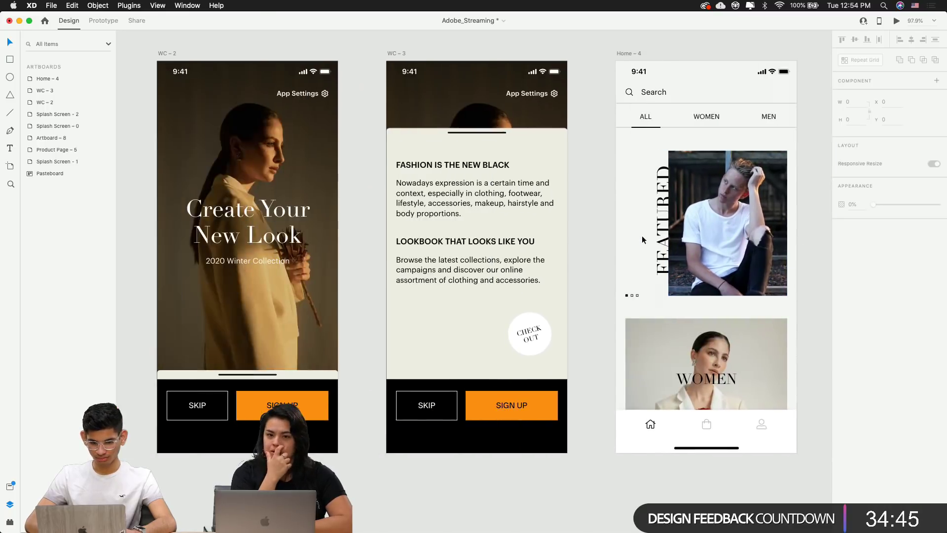
scroll(641, 236, right, 15)
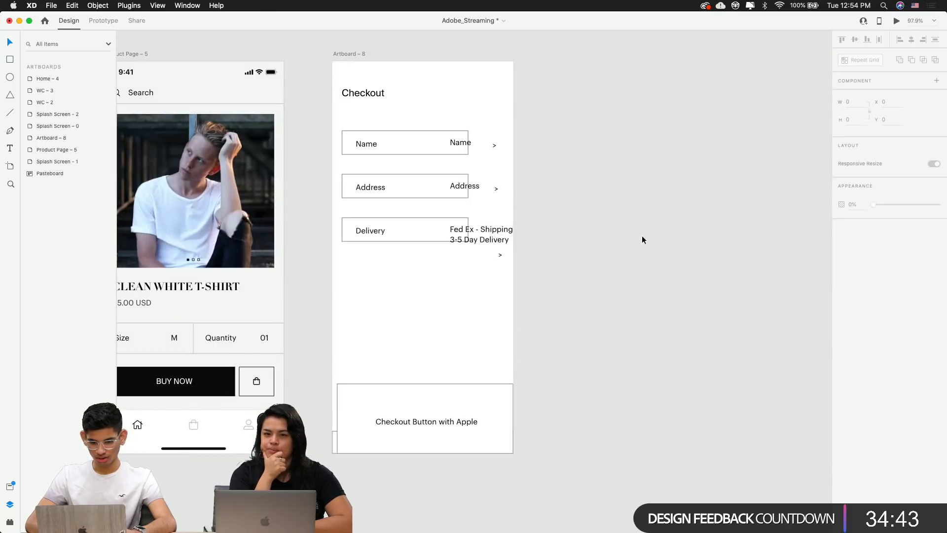
scroll(641, 235, left, 8)
scroll(641, 236, right, 10)
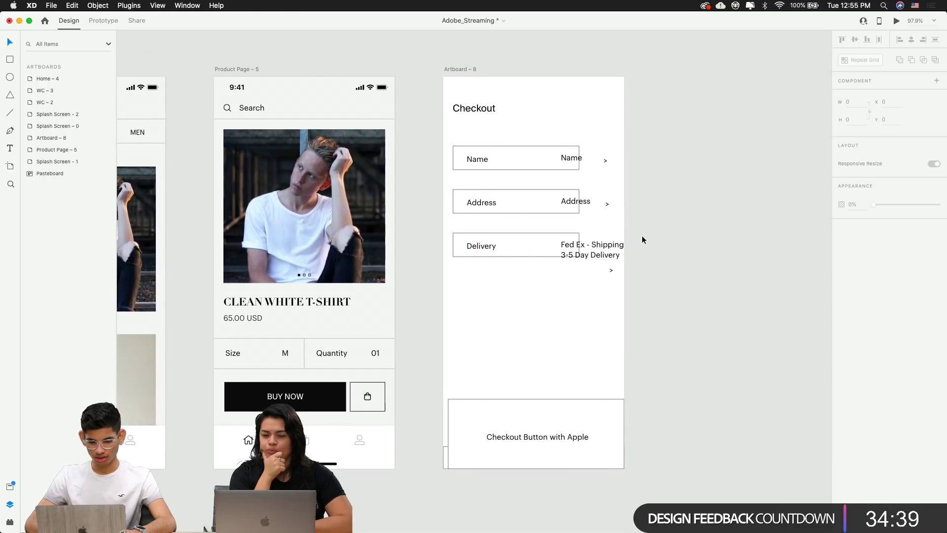
scroll(642, 240, right, 2)
scroll(642, 239, left, 2)
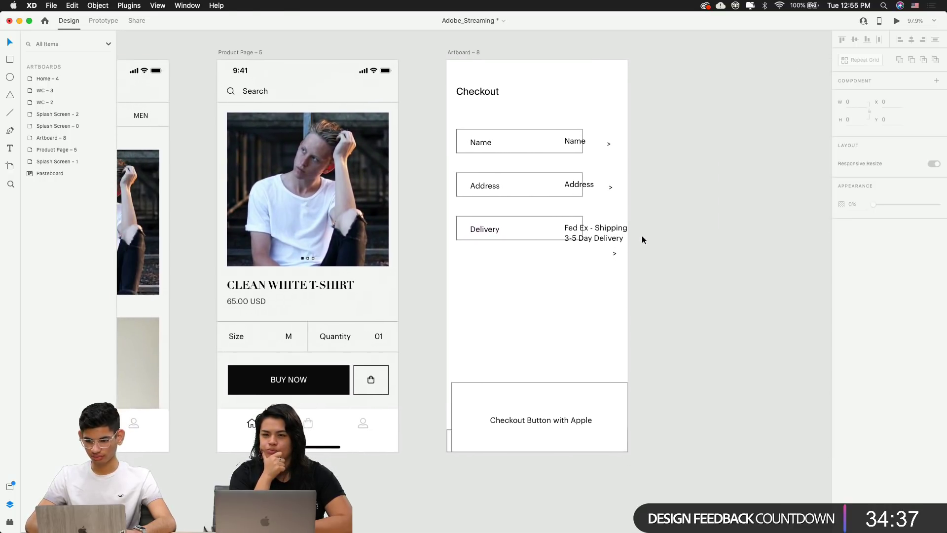
scroll(642, 240, up, 3)
scroll(477, 187, up, 5)
scroll(477, 192, down, 4)
scroll(477, 192, left, 6)
scroll(477, 192, down, 5)
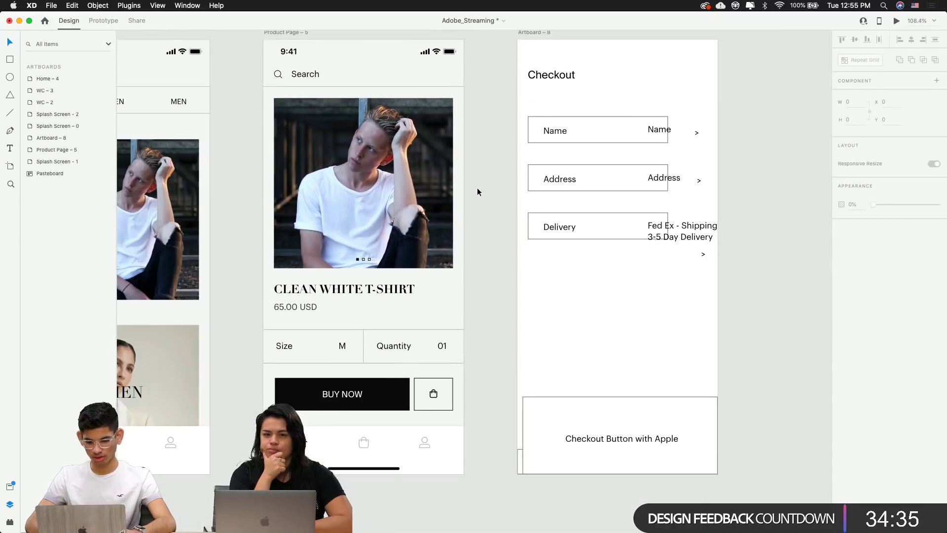
scroll(478, 192, right, 3)
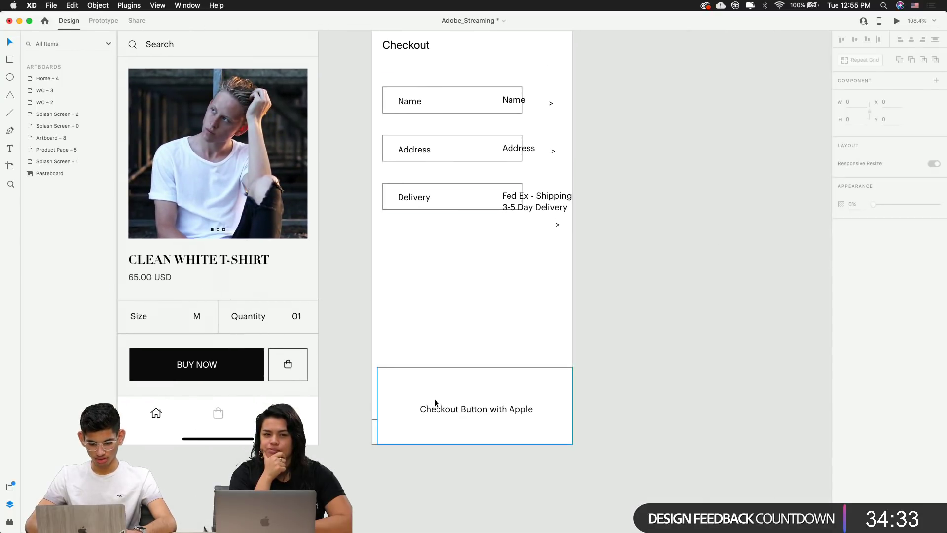
Drag the Checkout Button with Apple box up to sit just below the Delivery row
click(444, 410)
drag(444, 409, 447, 306)
click(442, 405)
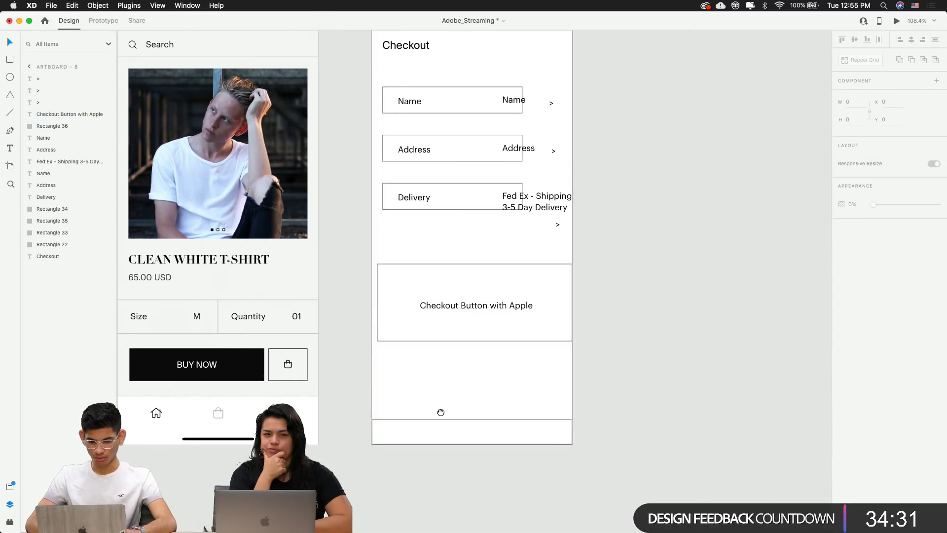
scroll(440, 411, up, 3)
Check the Checkout heading's text properties, including its Suisse Int'l font family
click(412, 109)
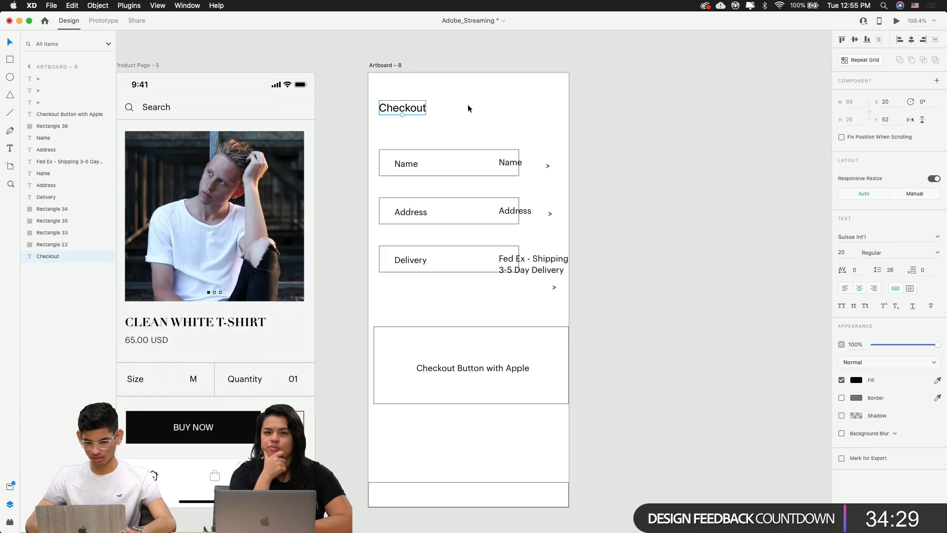
click(864, 236)
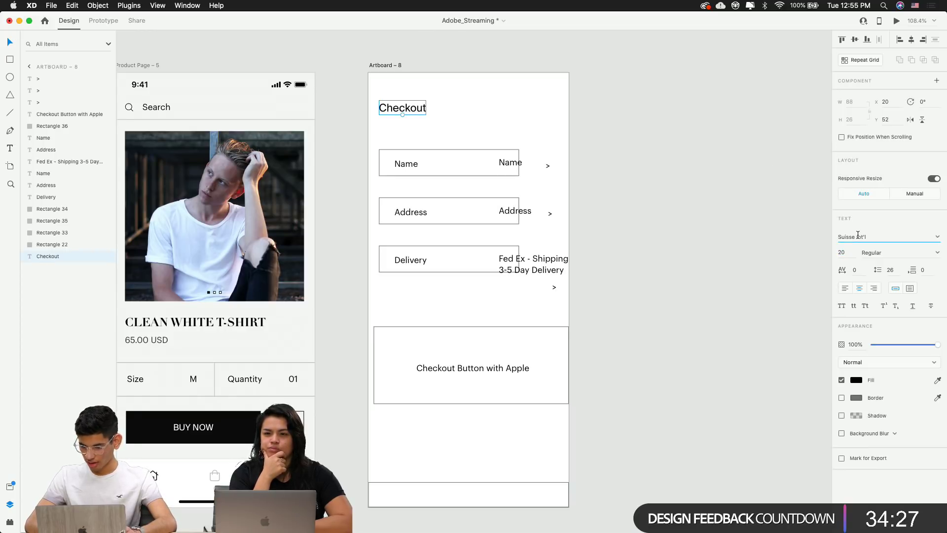
click(669, 431)
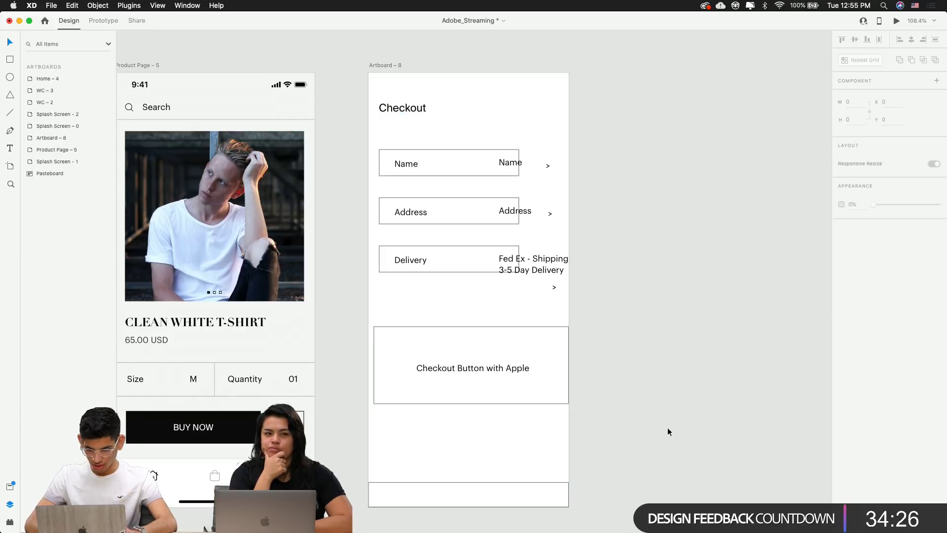
click(413, 109)
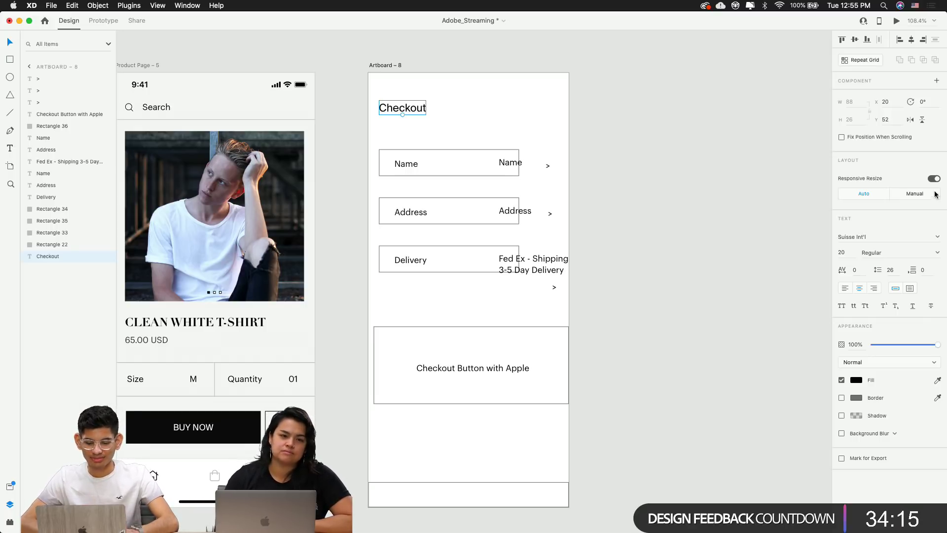
click(710, 239)
scroll(508, 280, left, 10)
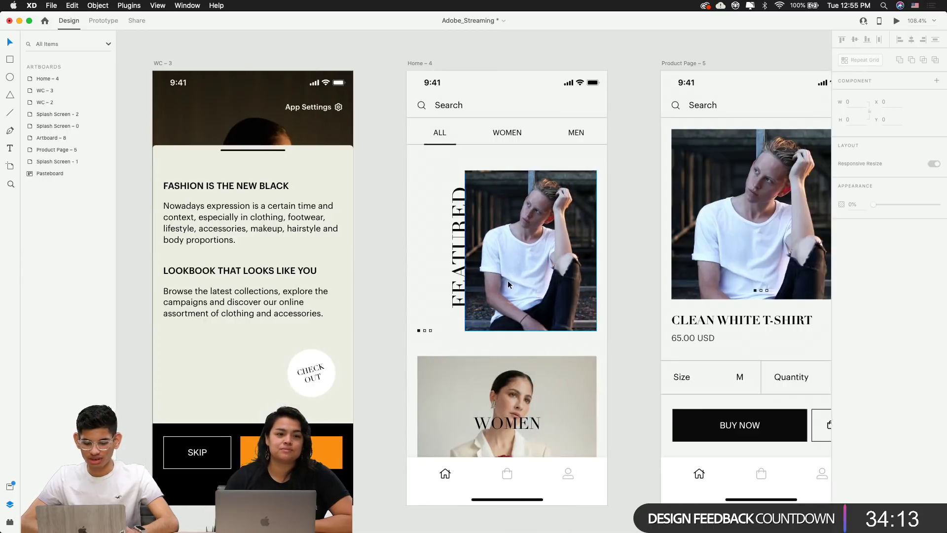
scroll(508, 280, left, 10)
click(352, 217)
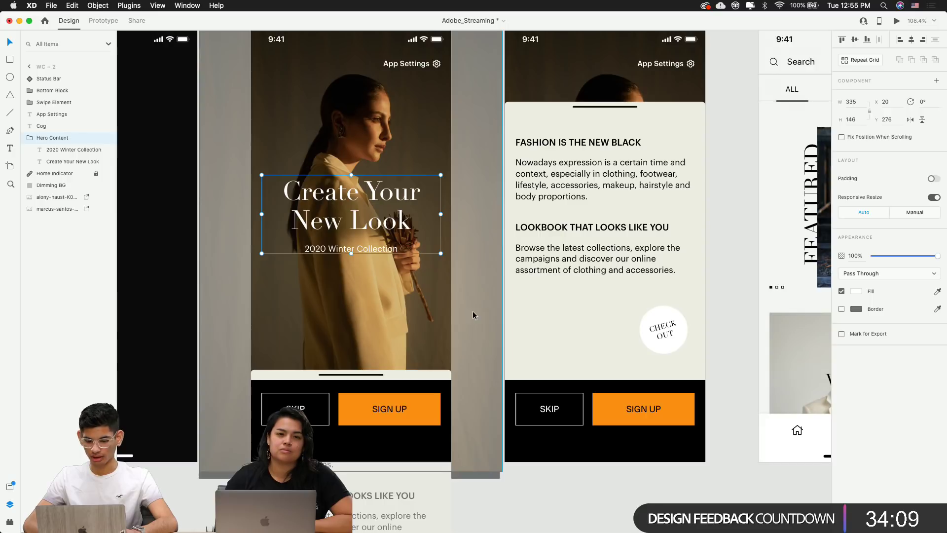
scroll(473, 315, right, 15)
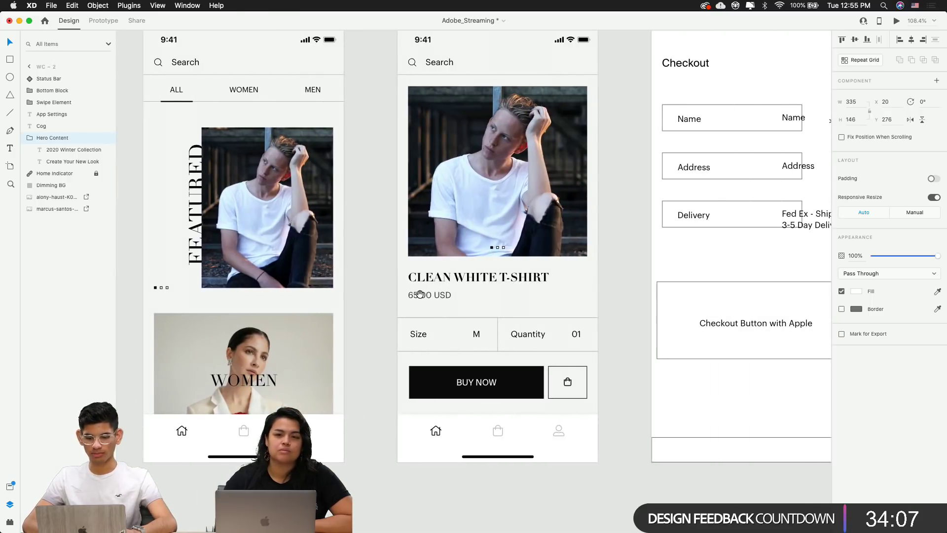
scroll(419, 294, right, 10)
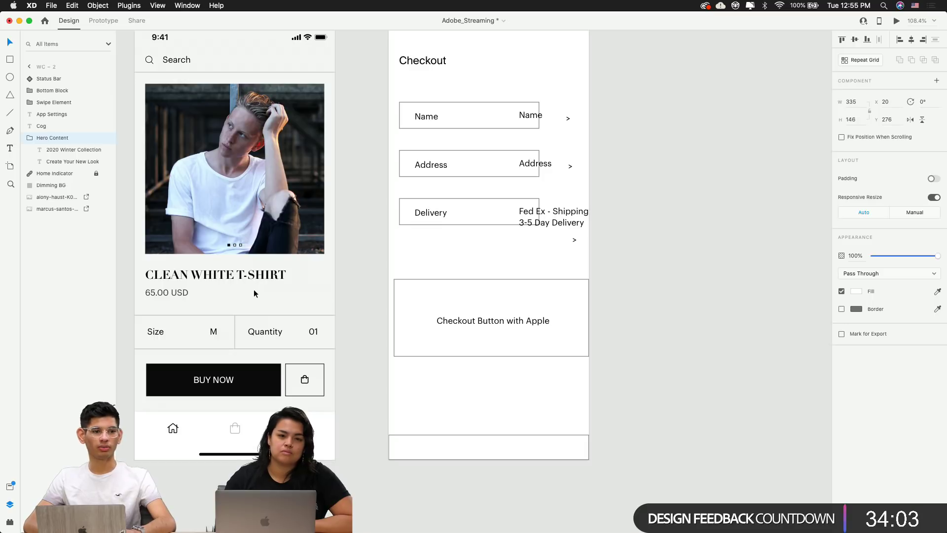
click(631, 284)
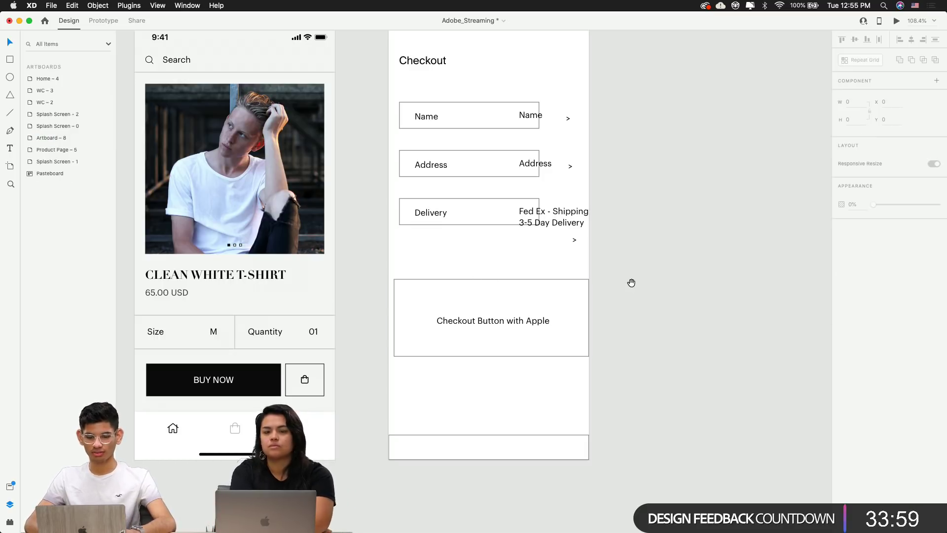
drag(632, 284, 640, 340)
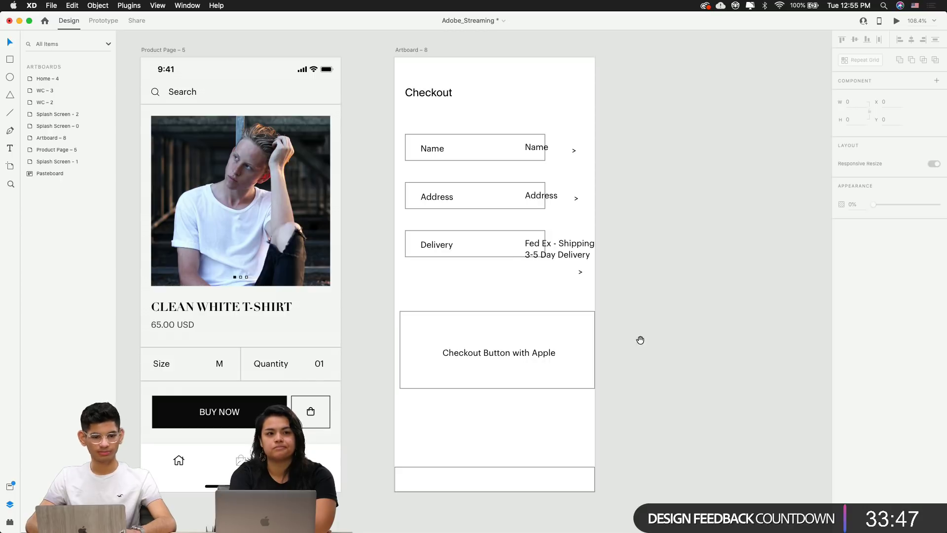
mouse_move(641, 340)
mouse_down()
mouse_move(664, 341)
mouse_move(654, 339)
mouse_up()
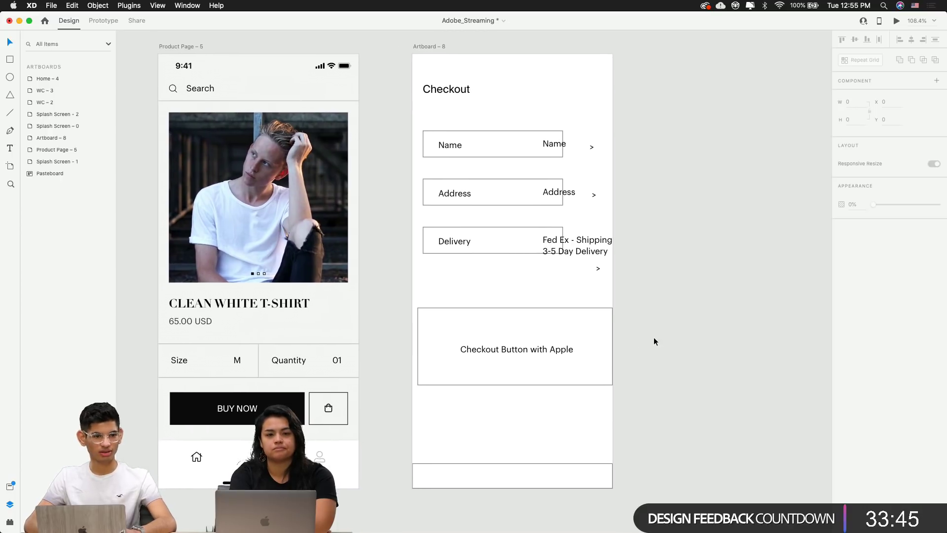
scroll(654, 341, up, 2)
scroll(654, 340, down, 1)
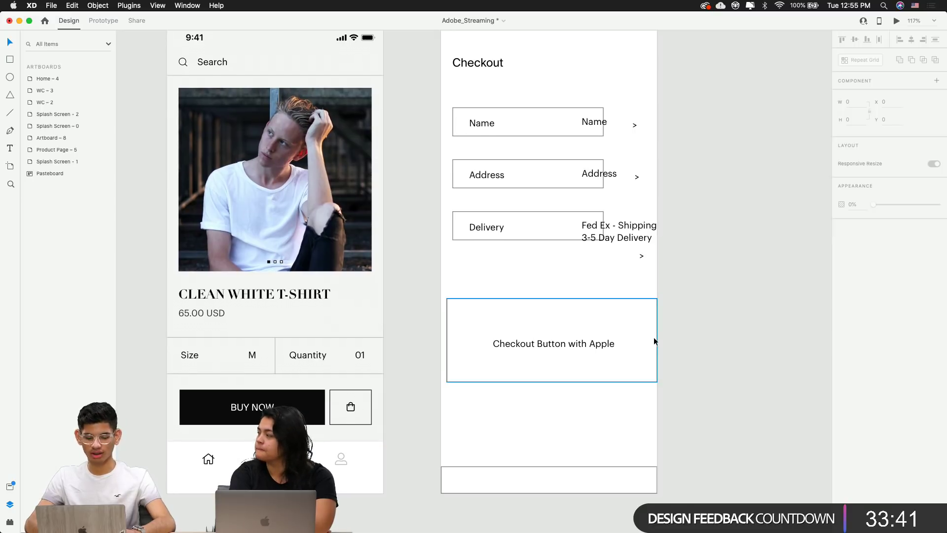
drag(654, 340, 590, 357)
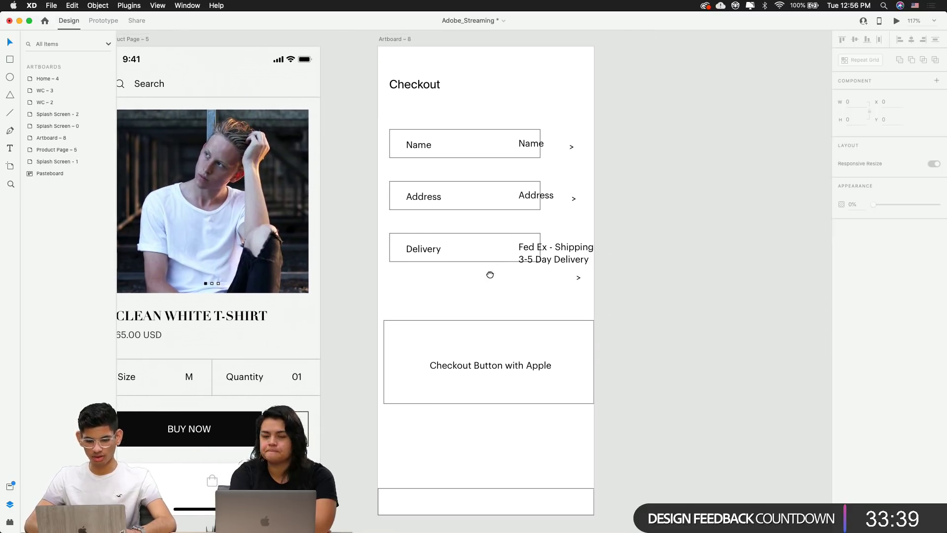
drag(488, 275, 461, 273)
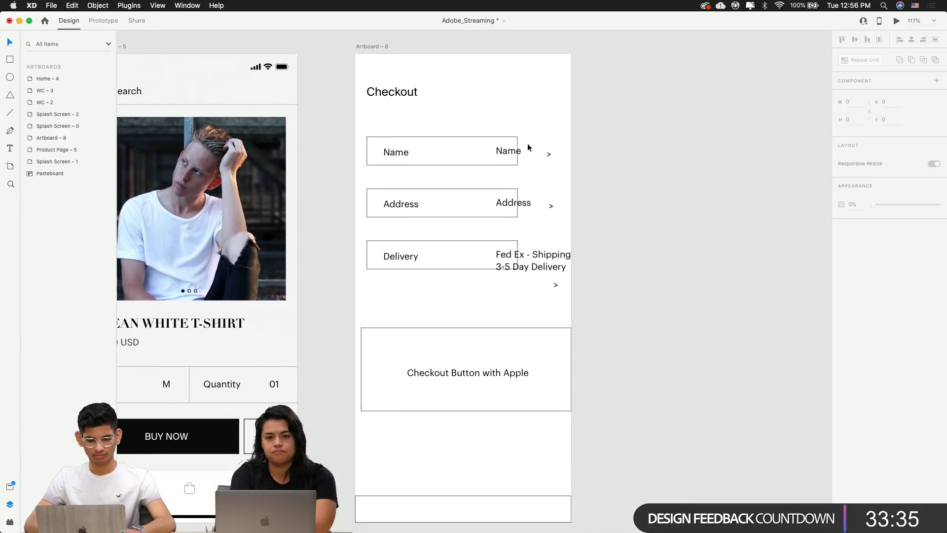
scroll(528, 147, up, 3)
Make the Checkout heading all uppercase and align it with the Name box's left edge
click(321, 66)
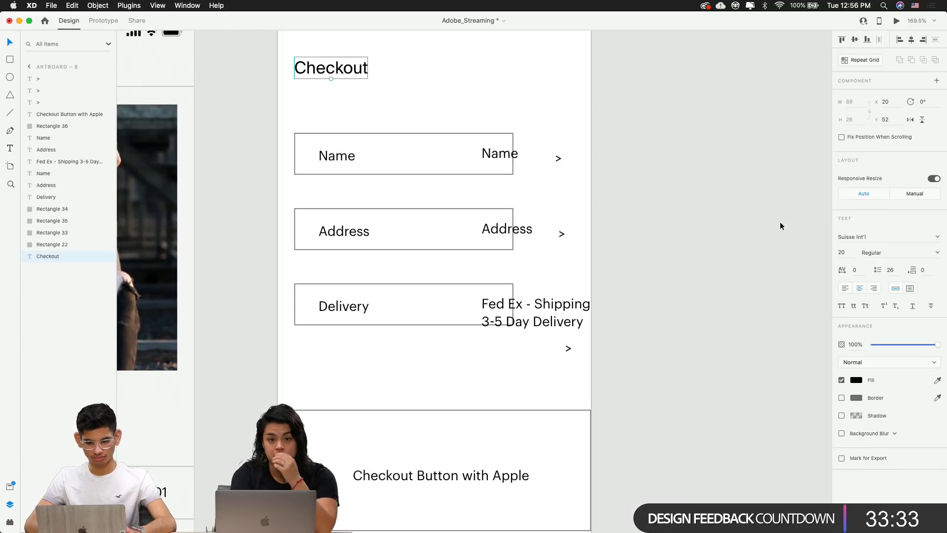
click(843, 306)
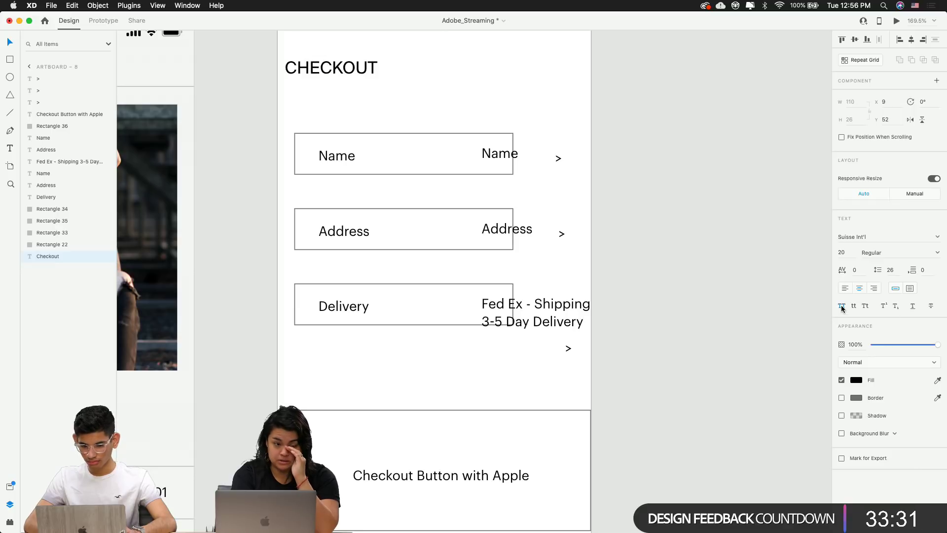
click(684, 226)
mouse_move(351, 75)
mouse_down()
mouse_move(369, 75)
mouse_move(359, 75)
mouse_up()
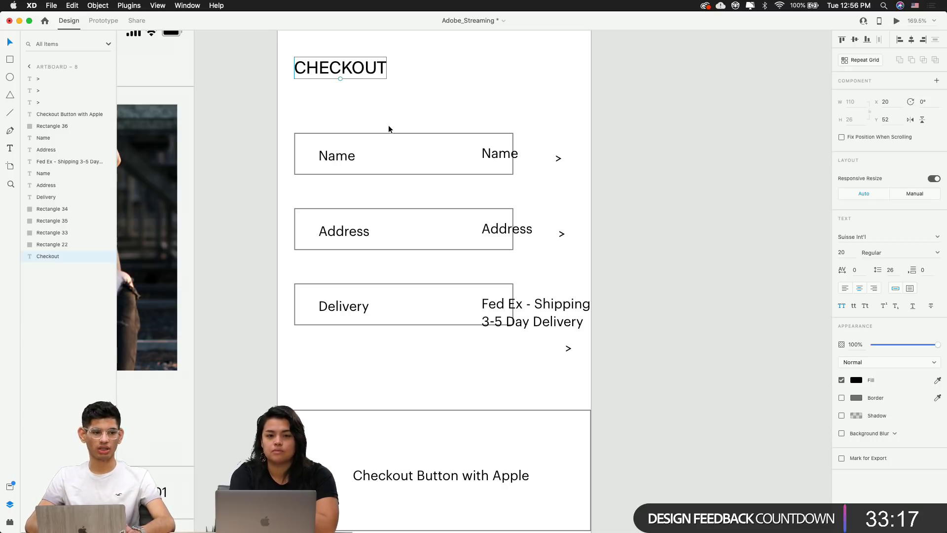
Change the CHECKOUT heading's font family to Graphik
drag(374, 130, 367, 222)
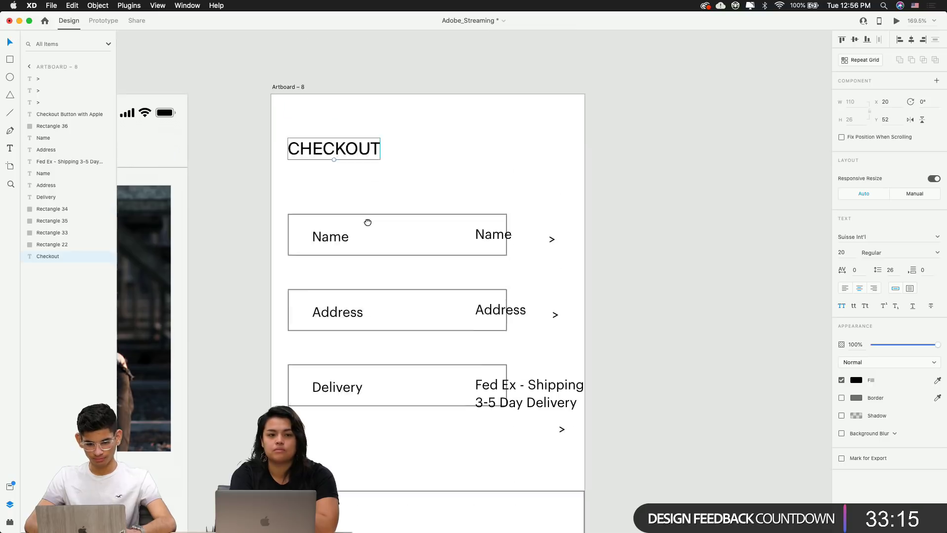
scroll(367, 222, up, 2)
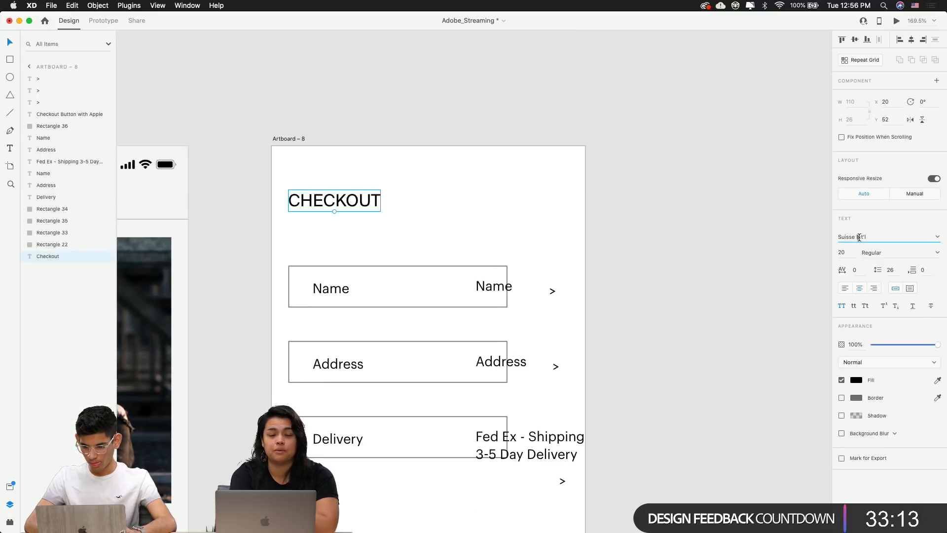
text(J)
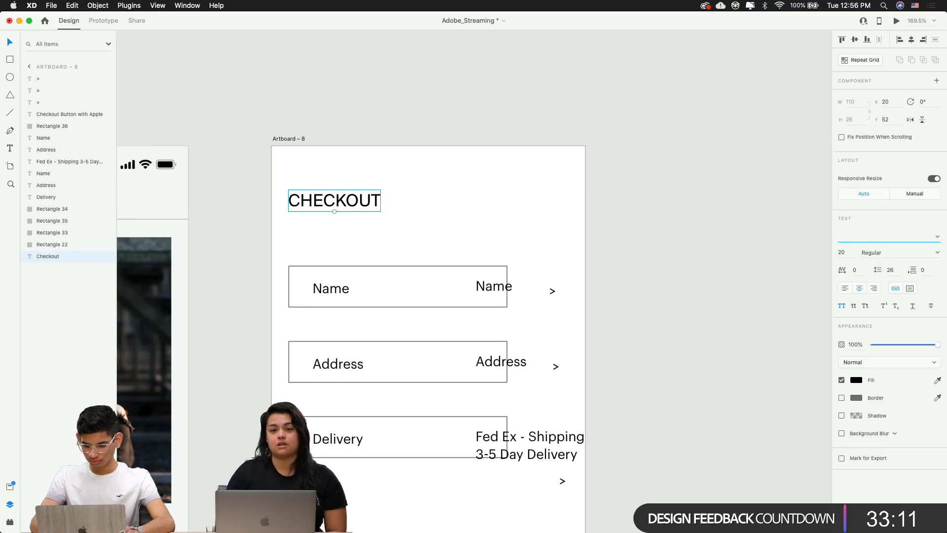
key(BackSpace)
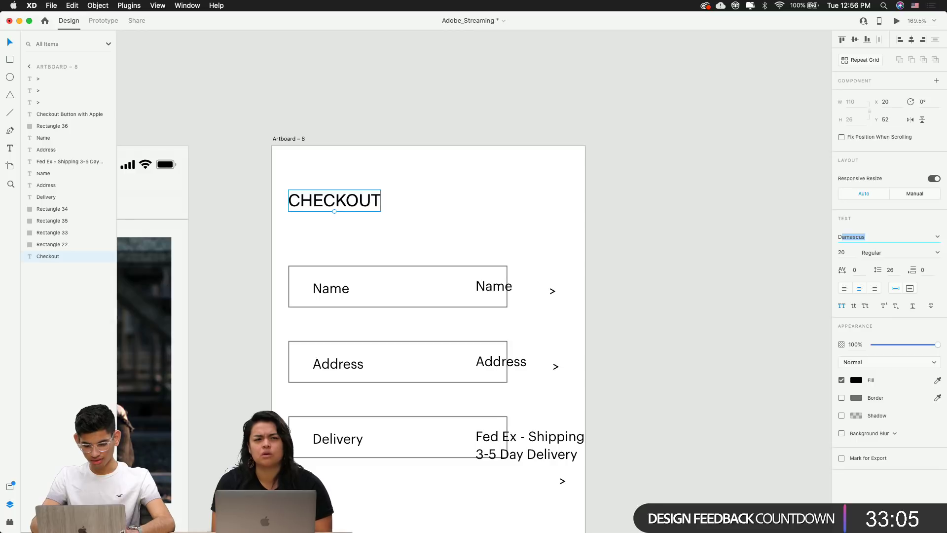
text(Graphik)
key(Return)
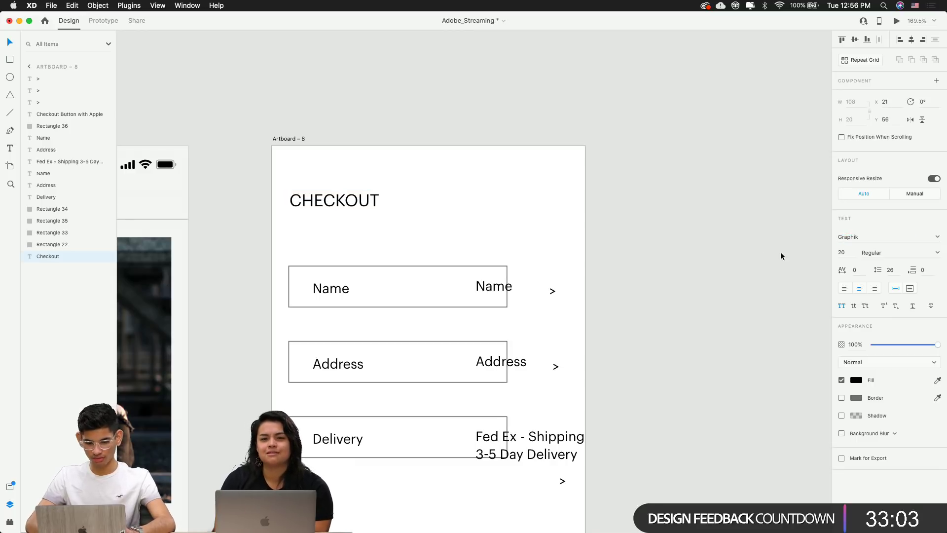
click(780, 251)
drag(562, 246, 571, 161)
scroll(428, 157, left, 3)
click(400, 143)
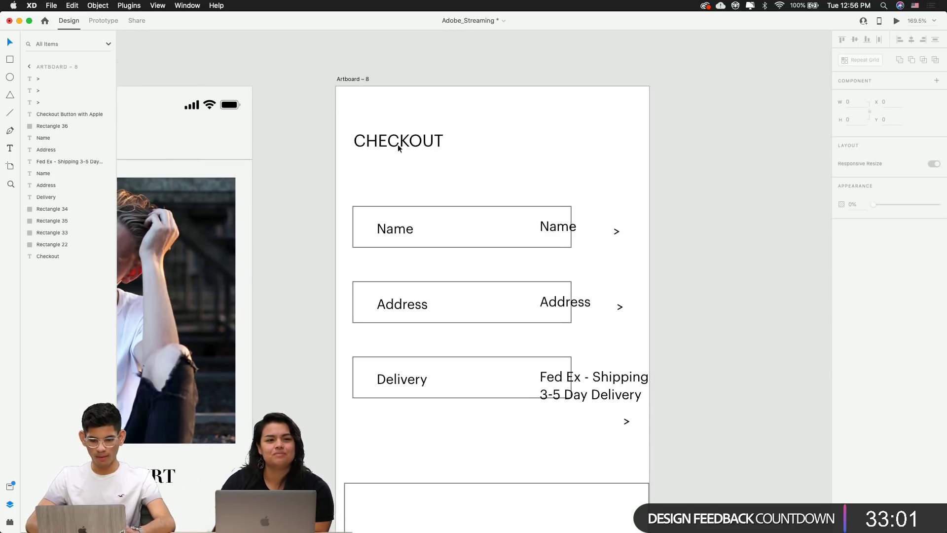
click(464, 176)
Select the Status Bar inside Product Page – 5's top navigation group
scroll(543, 178, left, 5)
click(353, 102)
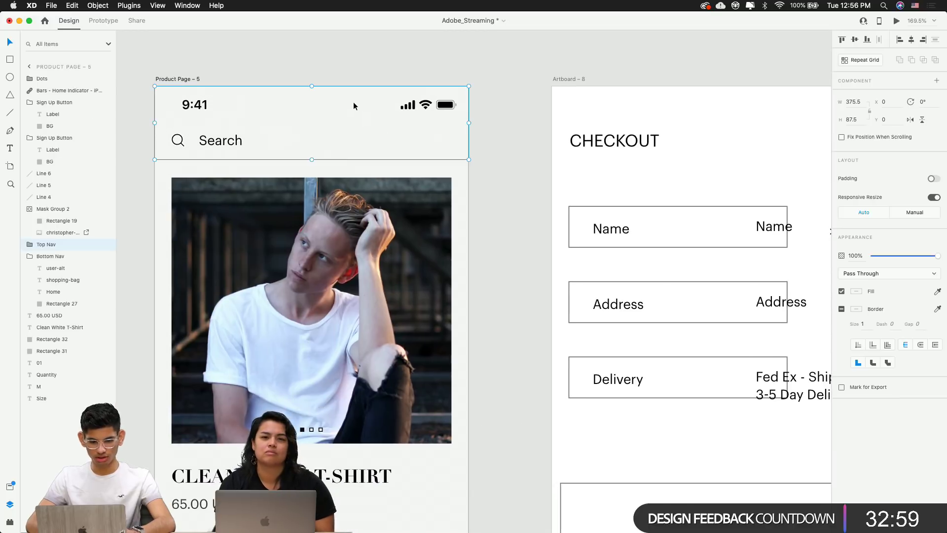
scroll(487, 117, right, 5)
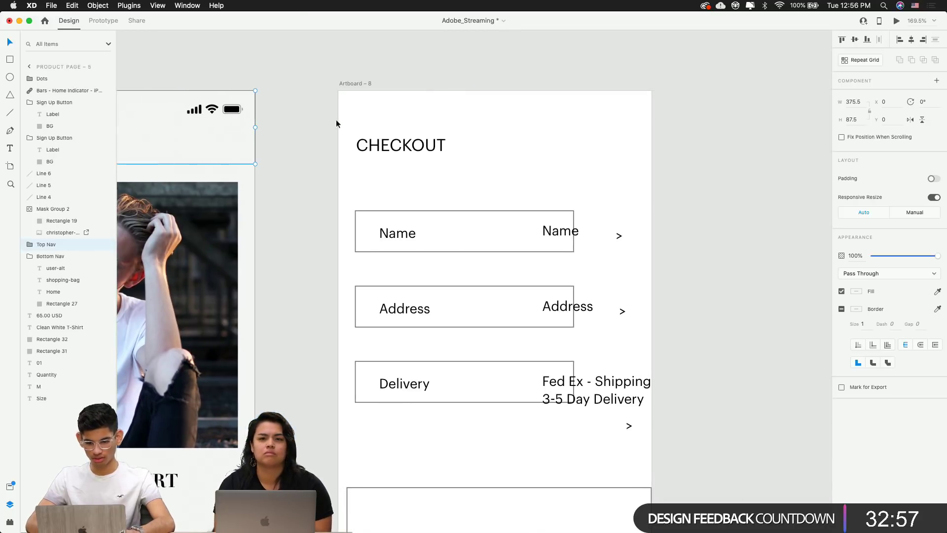
click(400, 145)
scroll(502, 148, left, 5)
click(420, 113)
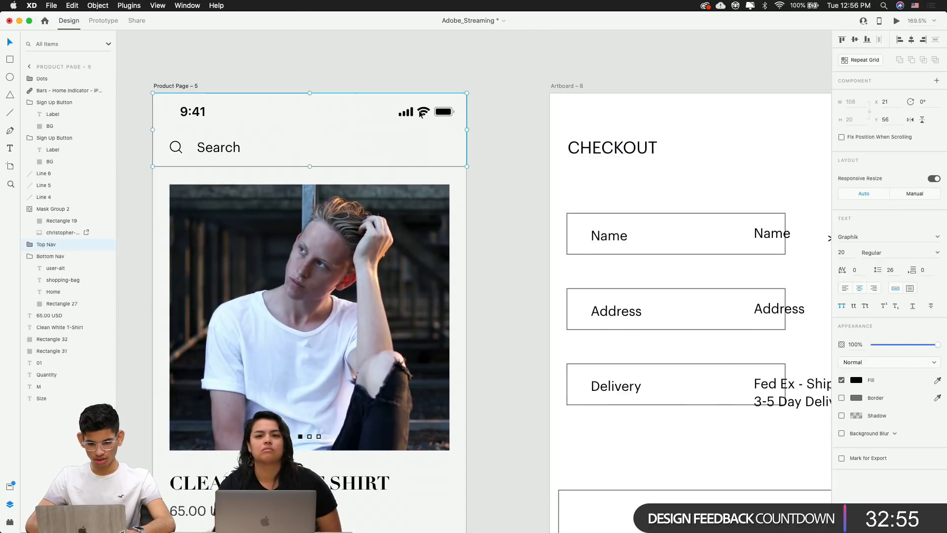
double_click(421, 113)
Paste the 9:41 status bar into Artboard – 8 and review the checkout box below
drag(539, 139, 334, 106)
click(335, 95)
key(super+v)
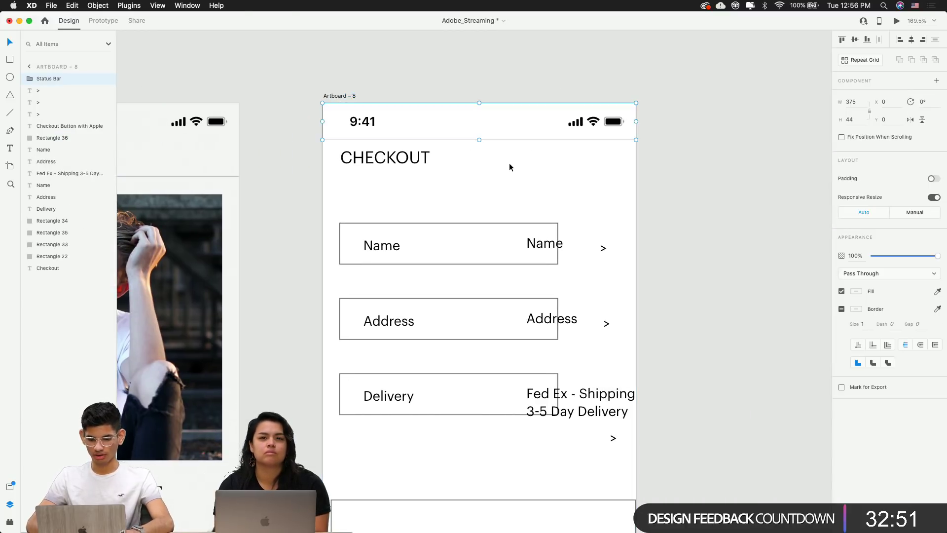
click(691, 153)
drag(690, 147, 661, 81)
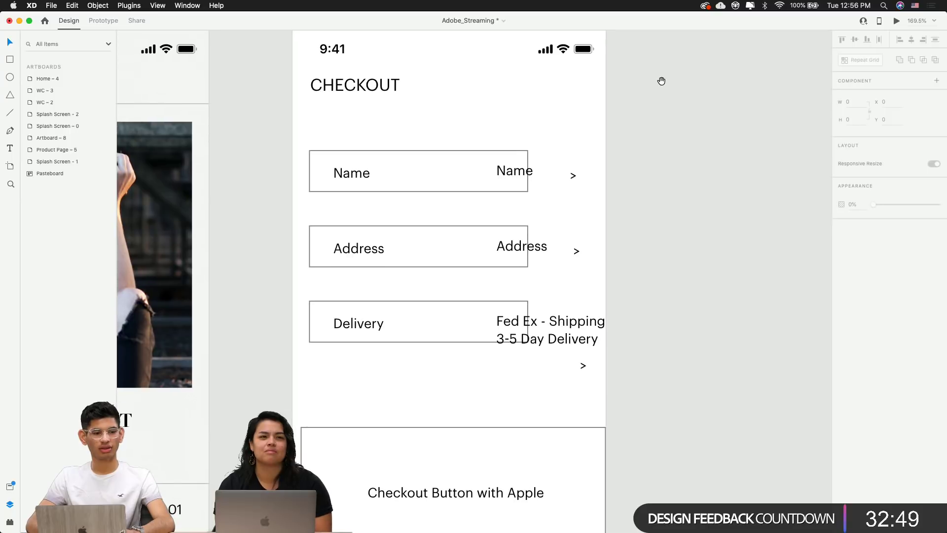
drag(660, 224, 658, 191)
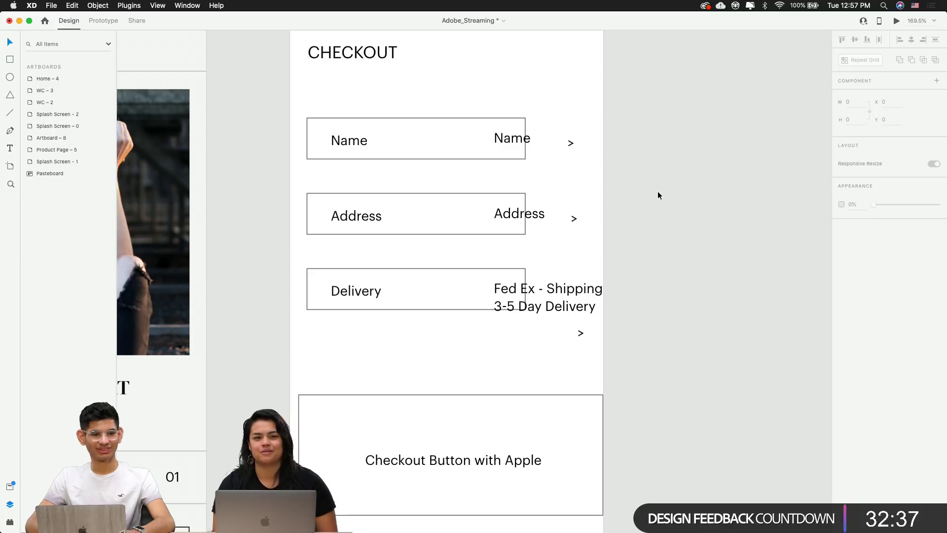
scroll(658, 195, down, 5)
scroll(659, 195, up, 10)
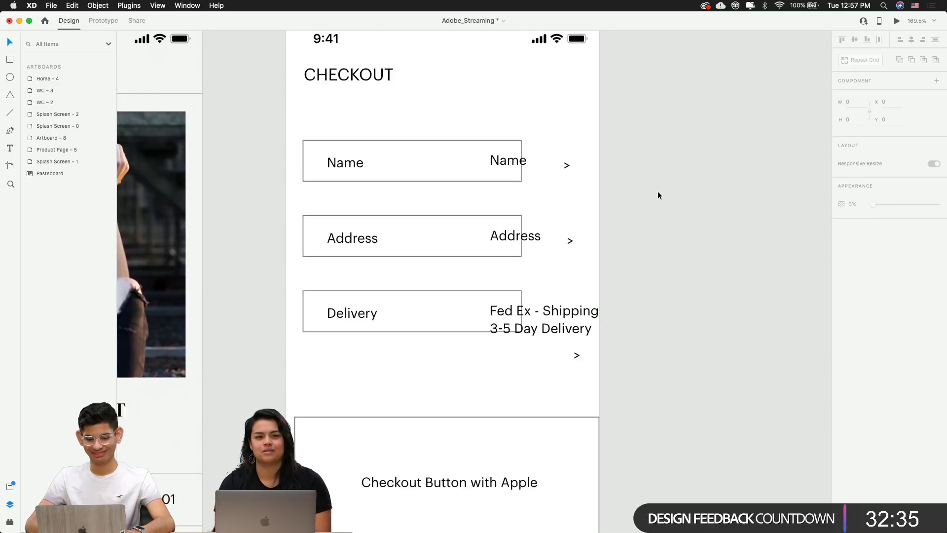
Set the CHECKOUT heading to font size 24 and nudge it slightly right and down
click(319, 188)
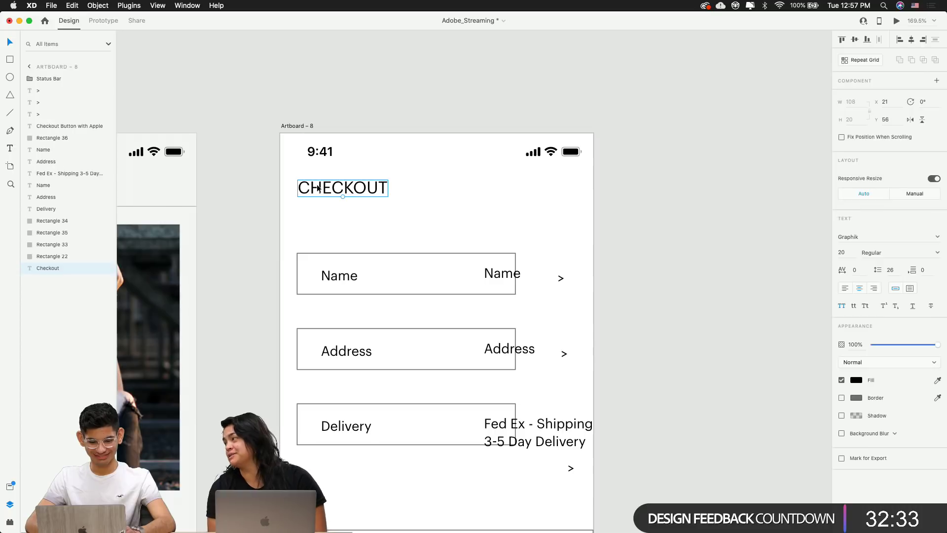
text(24)
key(Return)
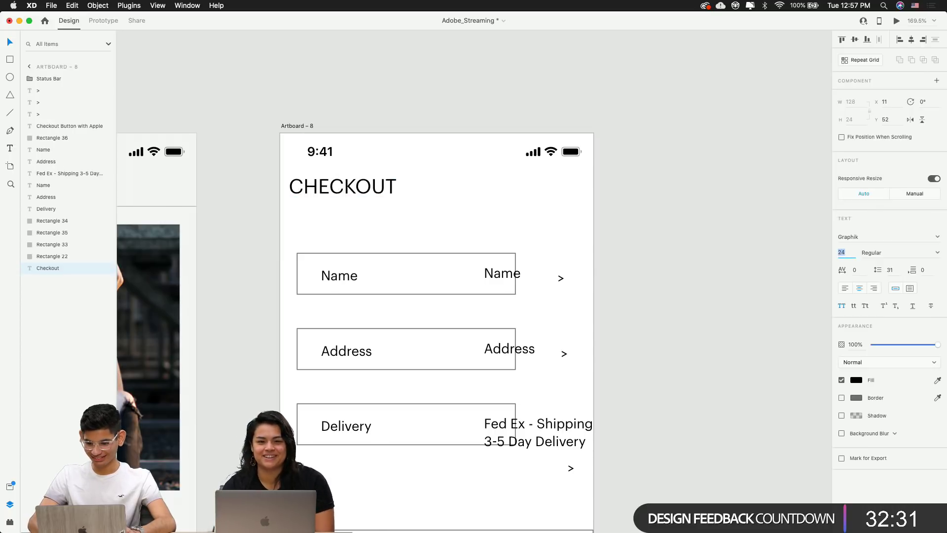
click(525, 175)
mouse_move(343, 187)
mouse_down()
mouse_move(359, 203)
mouse_move(352, 198)
mouse_up()
click(676, 235)
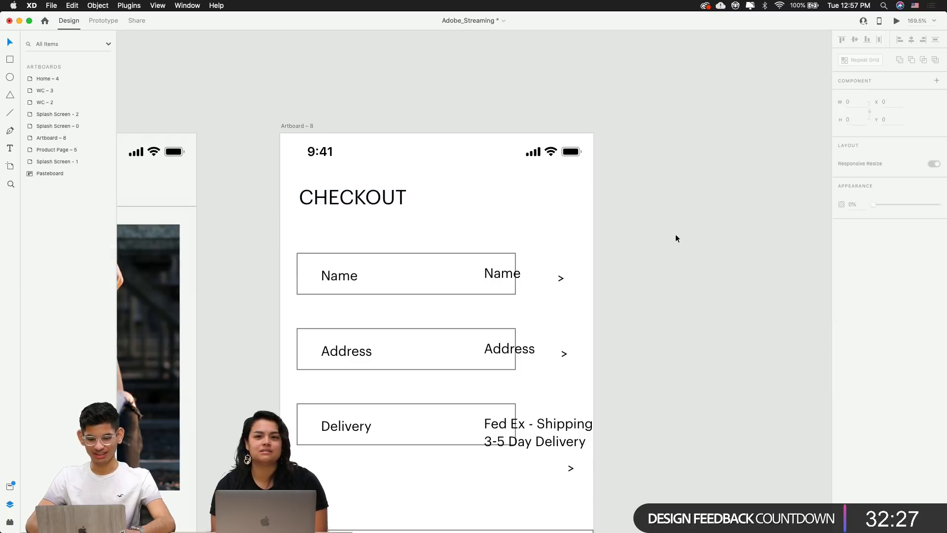
Paste the product page's BUY NOW button below the Apple checkout box, centred horizontally
scroll(676, 235, down, 5)
scroll(671, 229, down, 3)
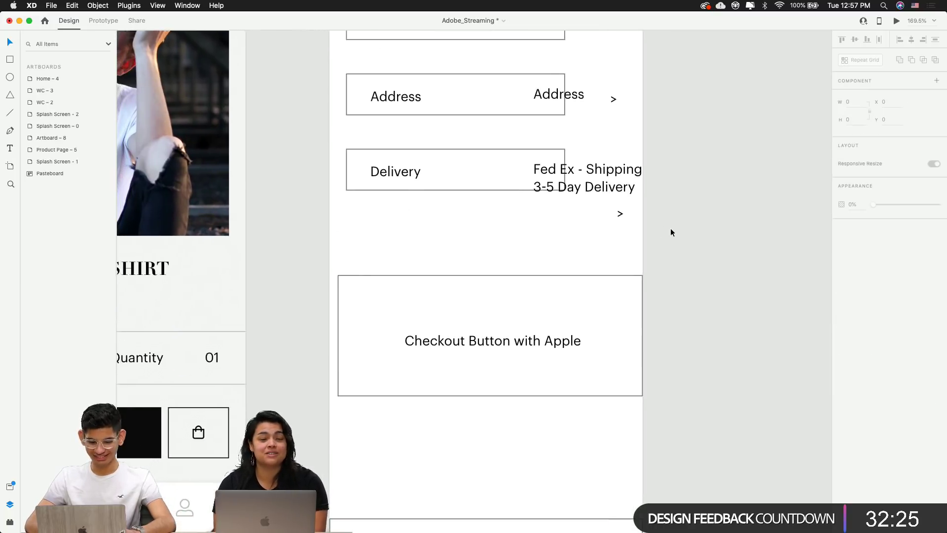
scroll(671, 229, down, 3)
click(256, 379)
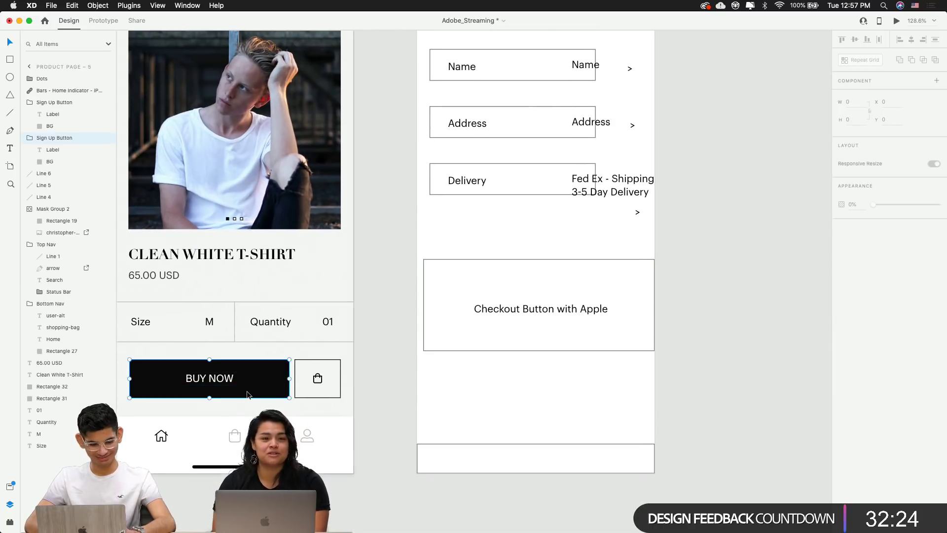
click(508, 379)
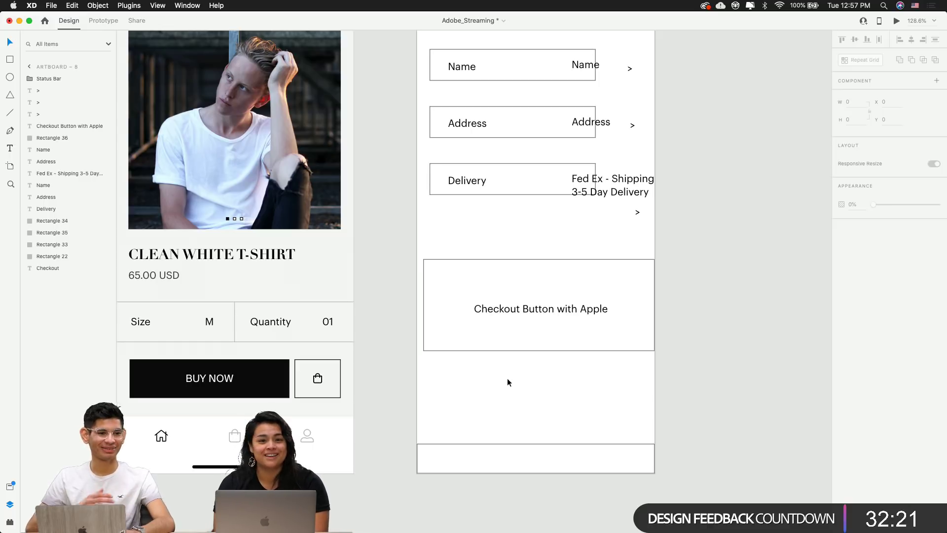
key(cmd+v)
drag(537, 380, 555, 407)
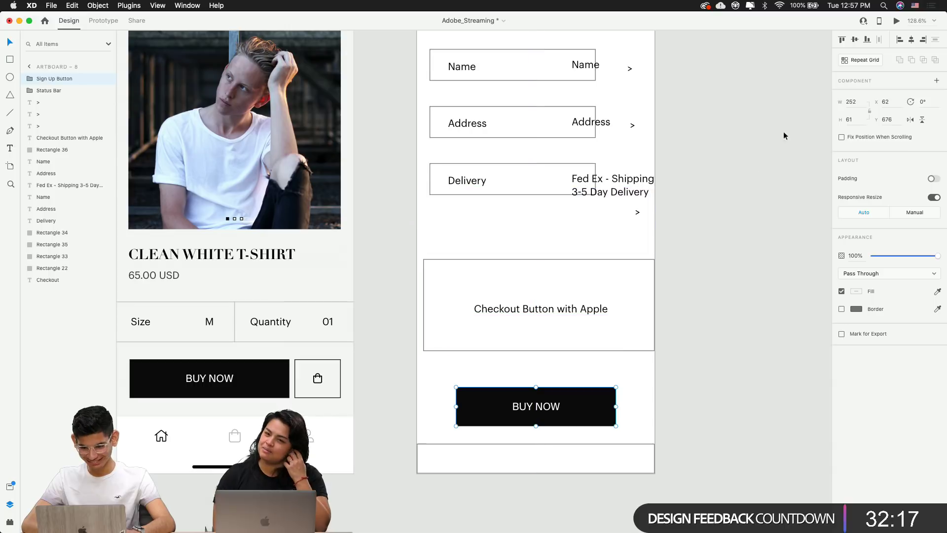
click(622, 396)
click(555, 408)
key(super+Tab)
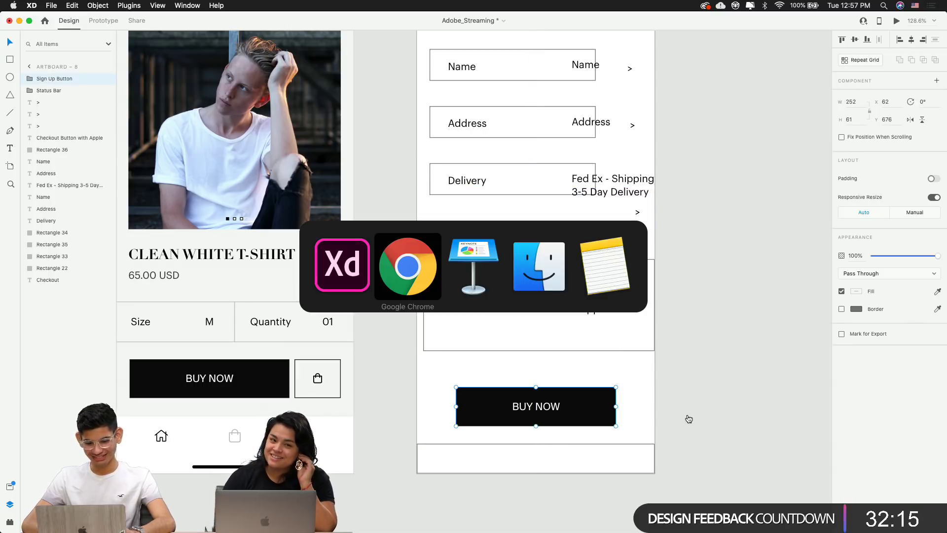
Search Font Awesome icons for 'apple' and copy the apple-pay icon name
click(552, 27)
double_click(310, 133)
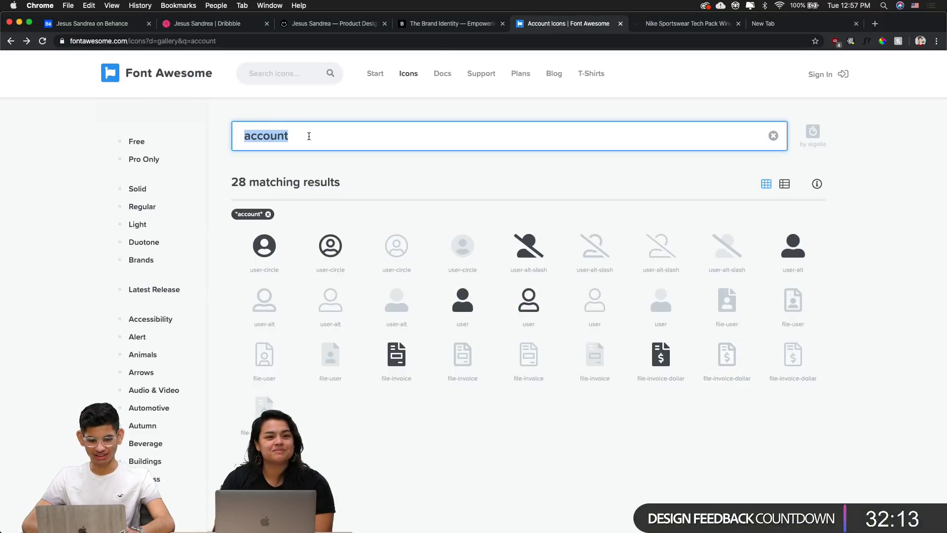
text(apple)
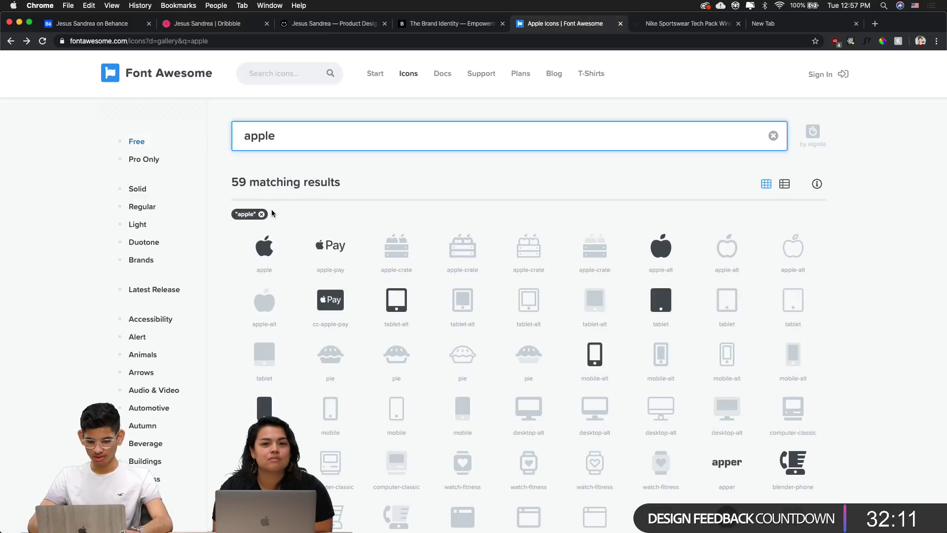
triple_click(337, 269)
key(super+c)
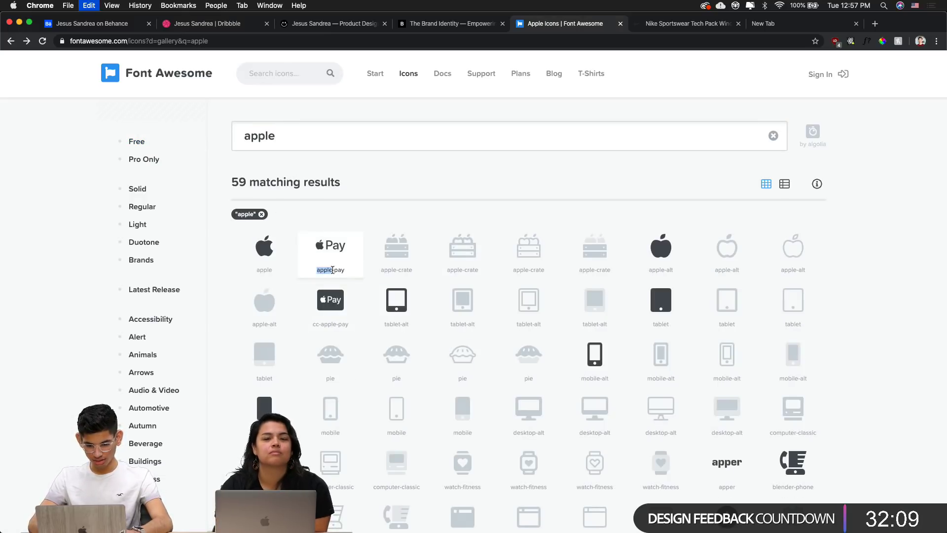
click(308, 271)
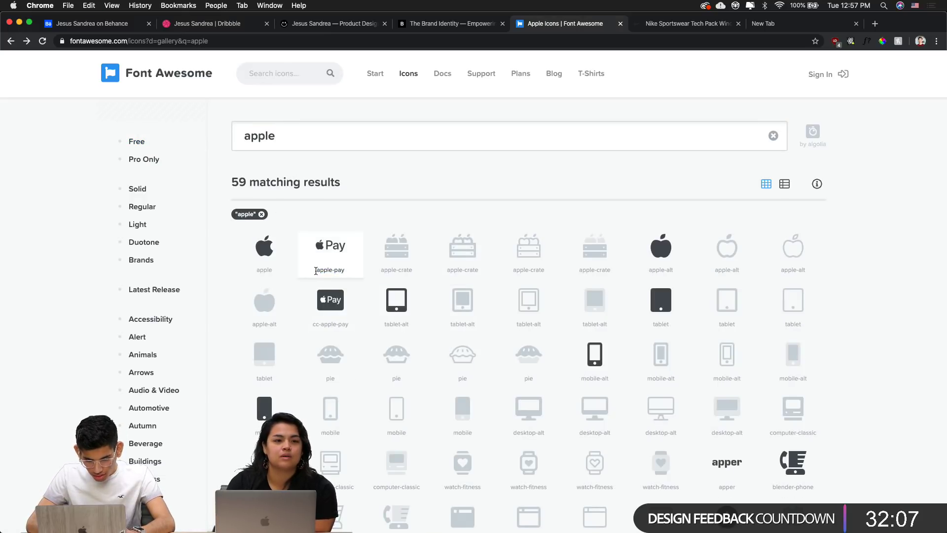
key(super+Tab)
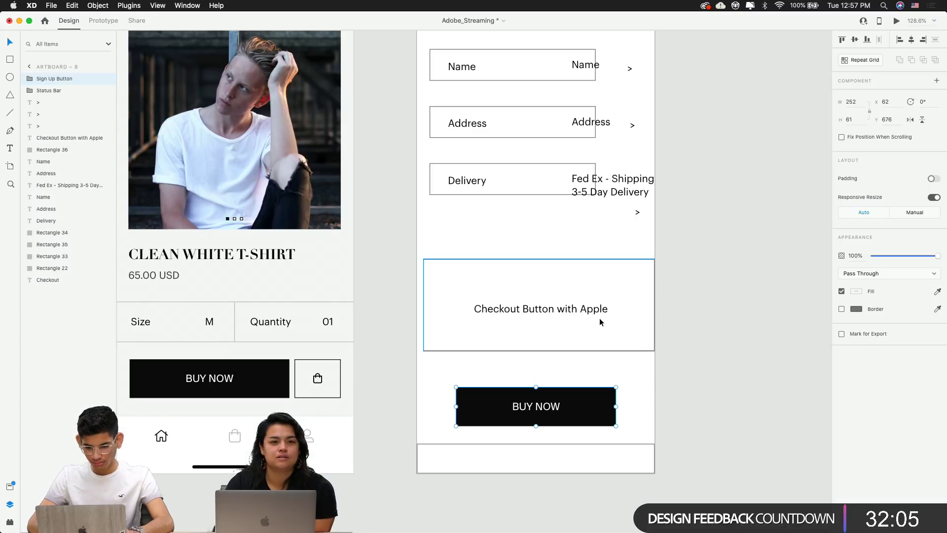
Duplicate the Checkout Button with Apple label, paste in apple-pay, and set font Font Awesome 5 Brands
click(591, 313)
click(603, 196)
click(540, 313)
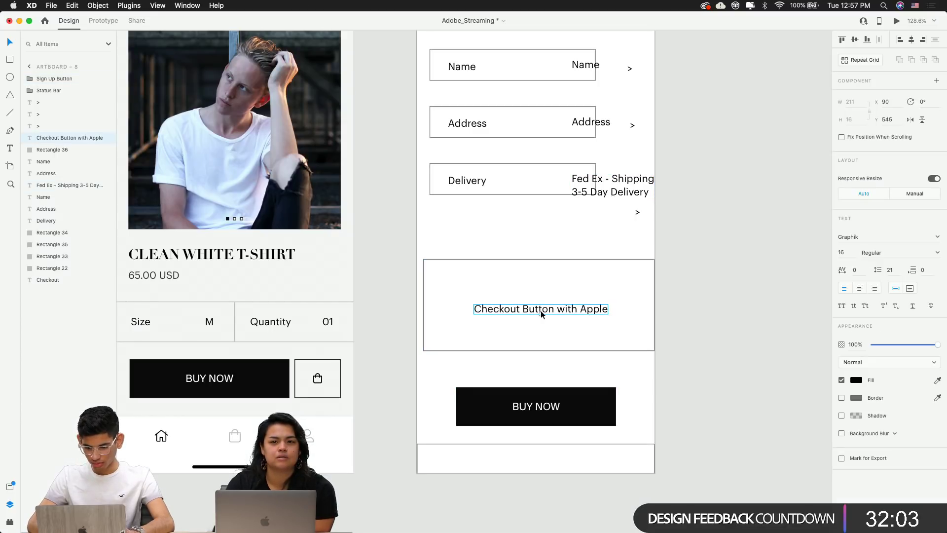
drag(540, 310, 525, 227)
double_click(526, 227)
key(super+v)
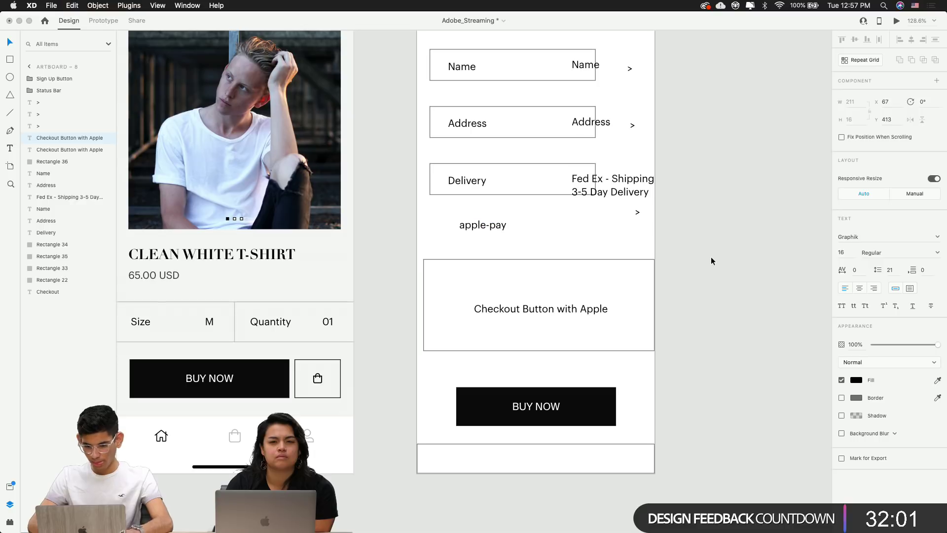
key(Escape)
click(880, 252)
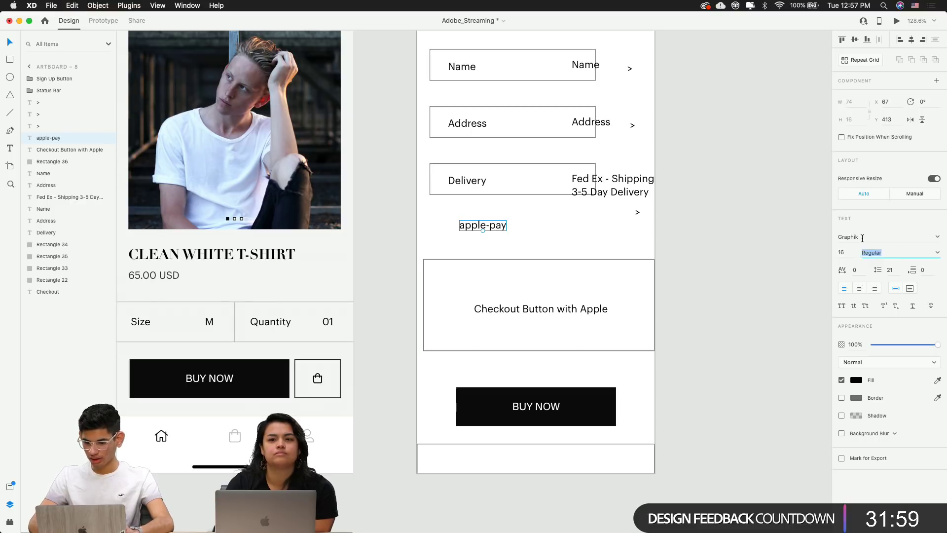
click(862, 237)
text(Font Awesome 5 Brands)
key(Return)
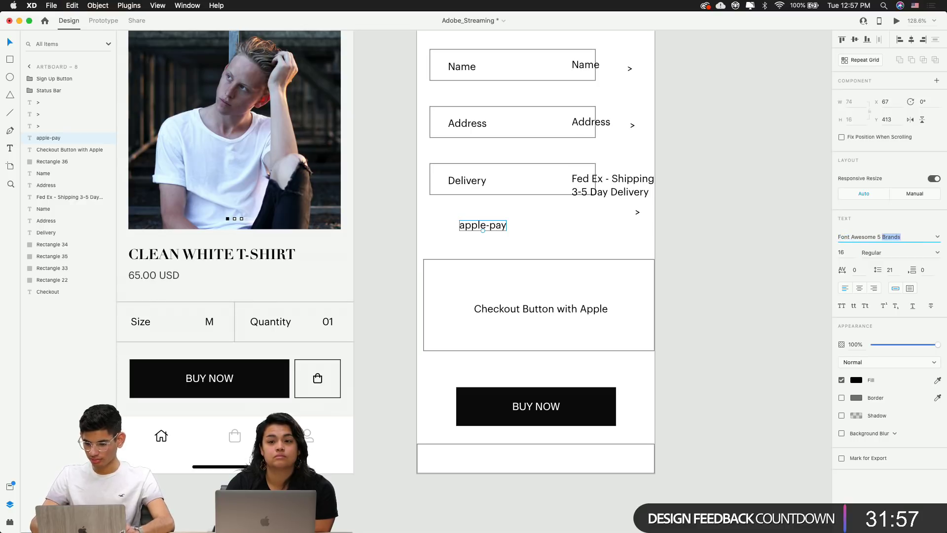
key(Return)
Enlarge the Apple Pay icon and drag out another copy of the Checkout Button with Apple label
click(726, 246)
click(466, 226)
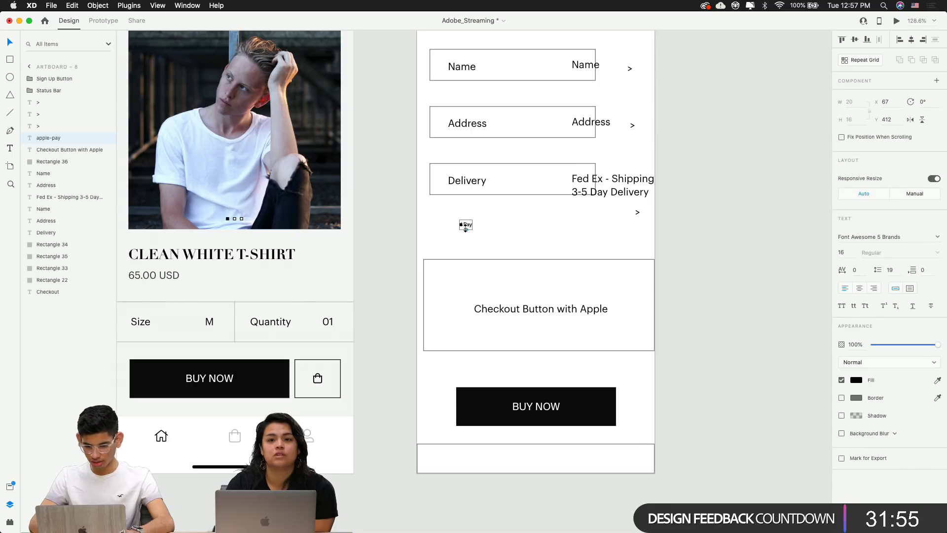
key(shift+Up)
key(shift+Up)
key(shift+Up)
key(shift+Up)
key(shift+Up)
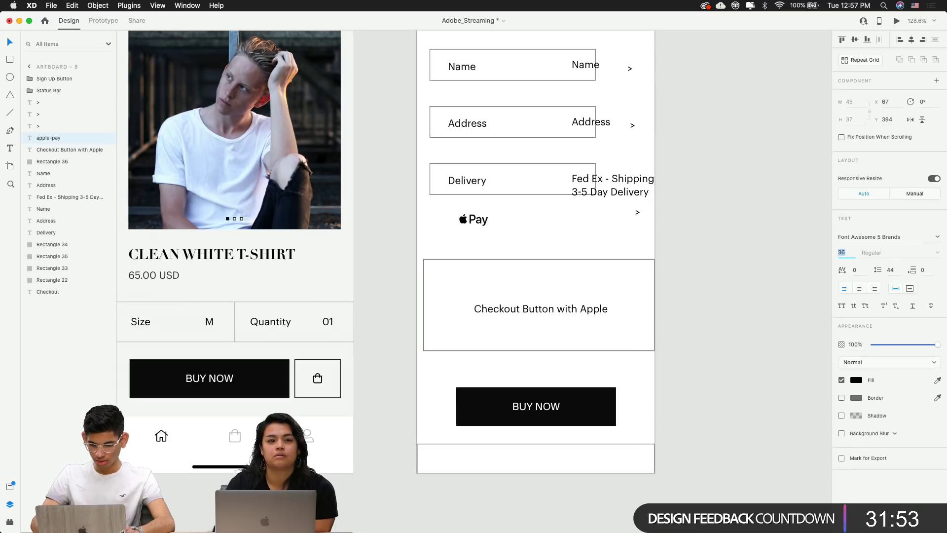
key(super+Tab)
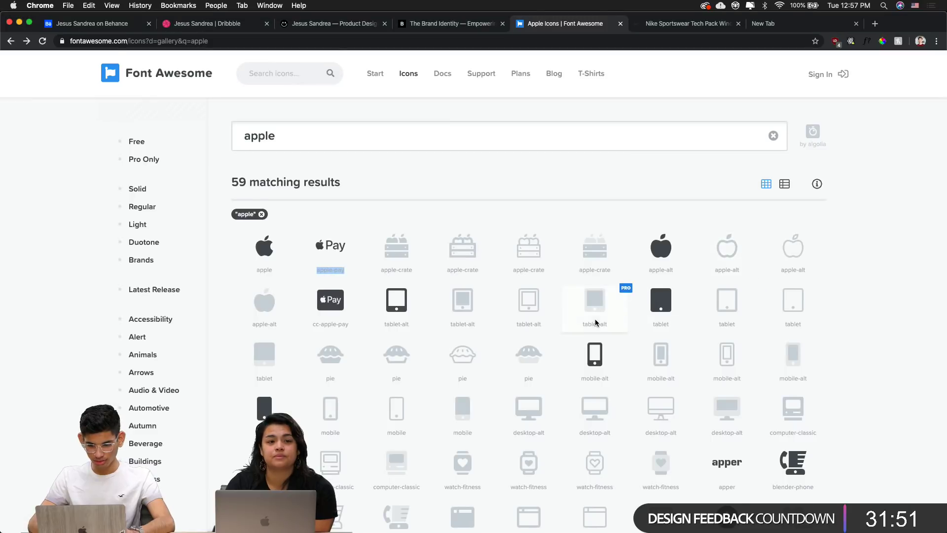
scroll(596, 322, down, 1)
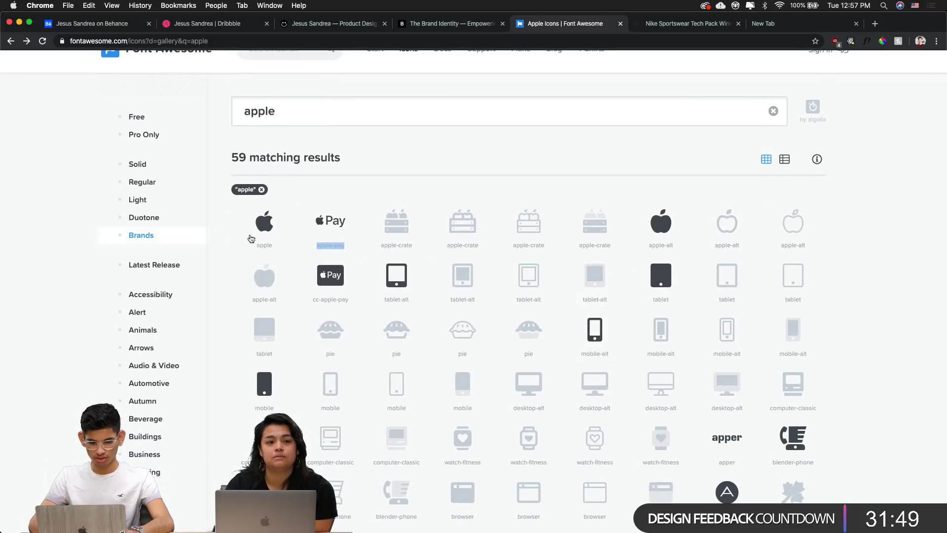
key(super+Tab)
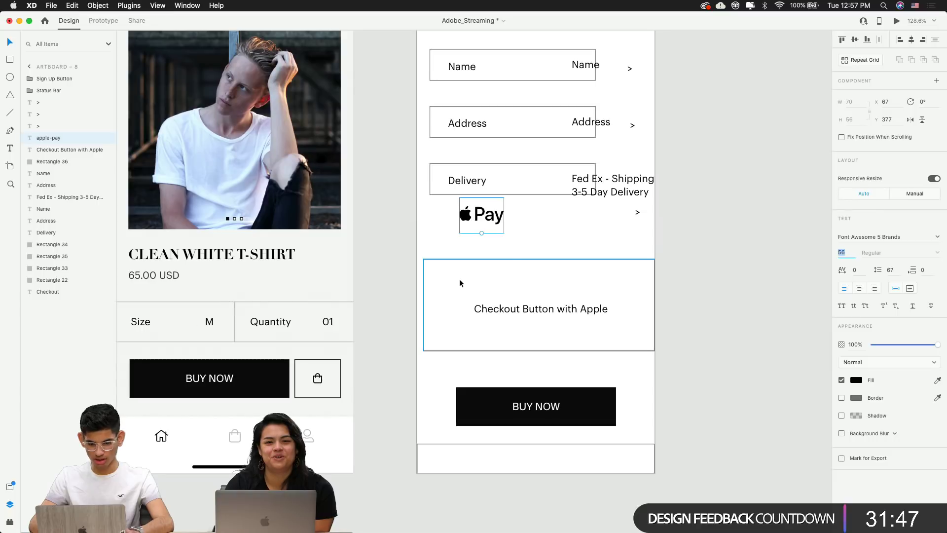
click(496, 311)
mouse_move(525, 309)
mouse_down()
mouse_move(518, 282)
mouse_move(516, 318)
mouse_up()
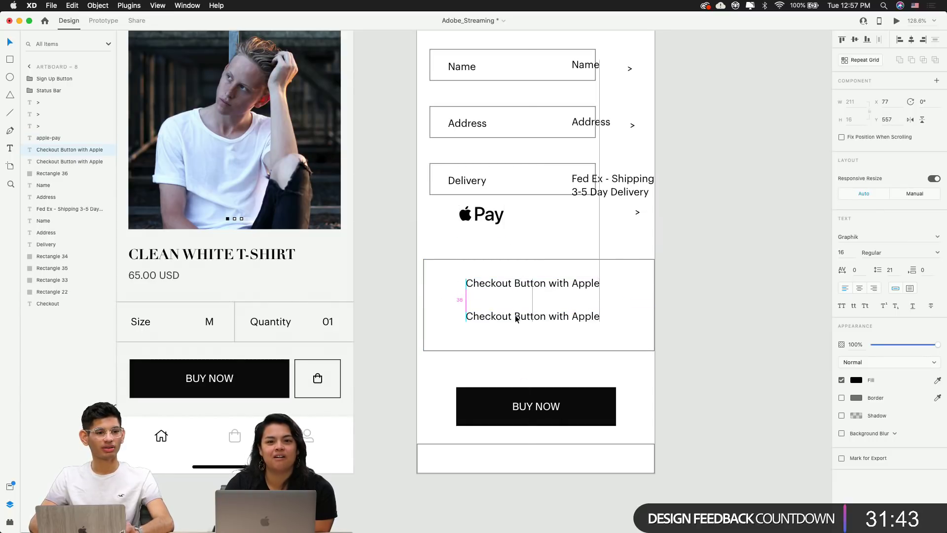
Retype the duplicate label as 'apple' and apply the Font Awesome font to make an apple glyph
double_click(516, 317)
text(apple)
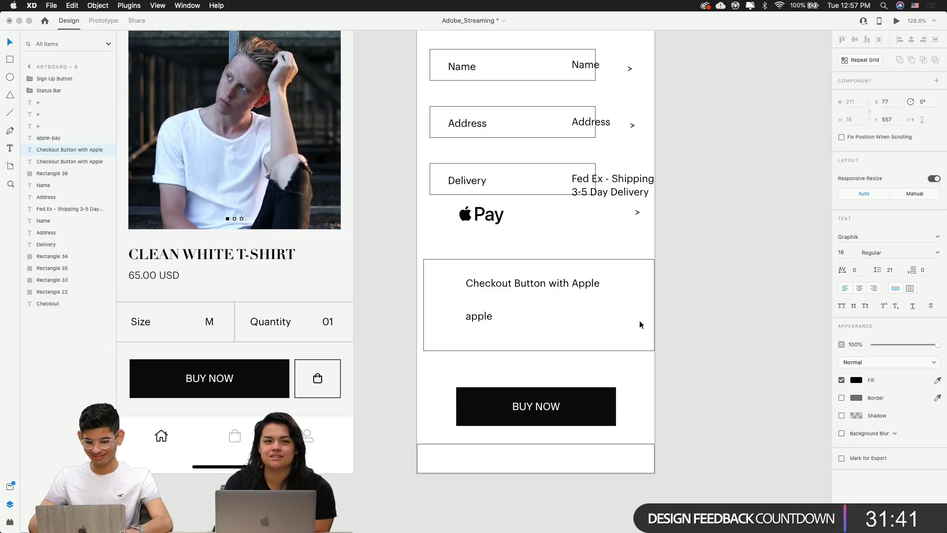
key(Escape)
text(Font Awesome 5 Brands)
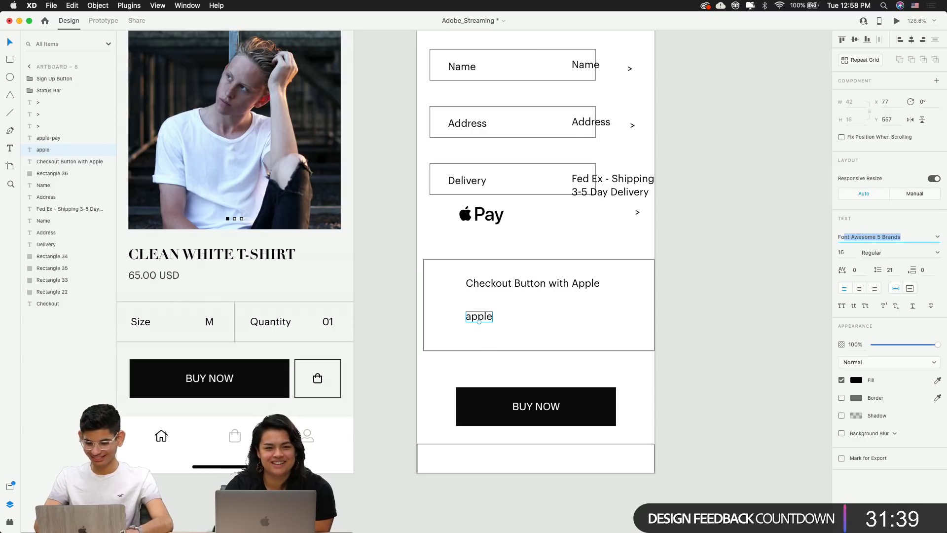
key(Return)
click(715, 298)
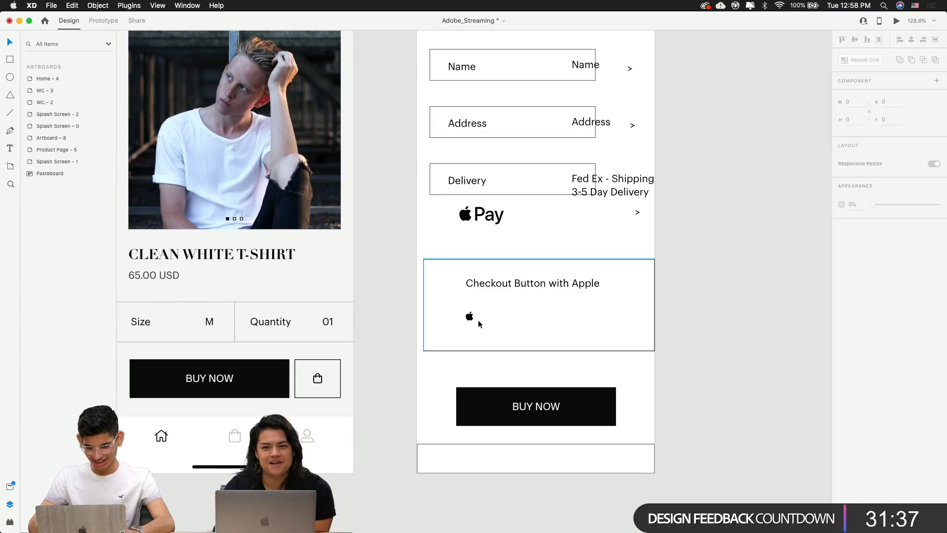
Place the apple icon at the box's right side, level with the Checkout Button with Apple label
scroll(478, 319, up, 3)
scroll(478, 320, right, 2)
drag(423, 312, 601, 323)
click(721, 283)
click(689, 356)
click(731, 315)
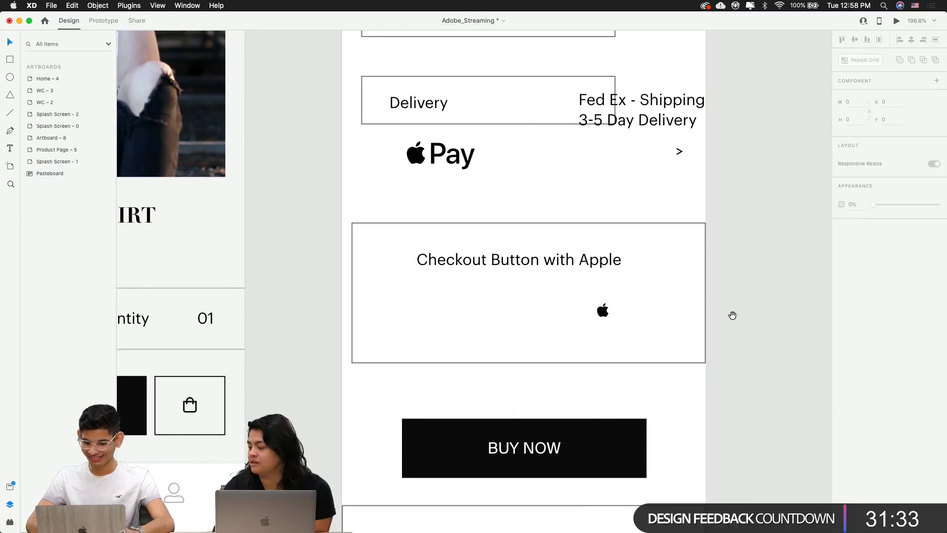
drag(732, 316, 699, 319)
double_click(541, 279)
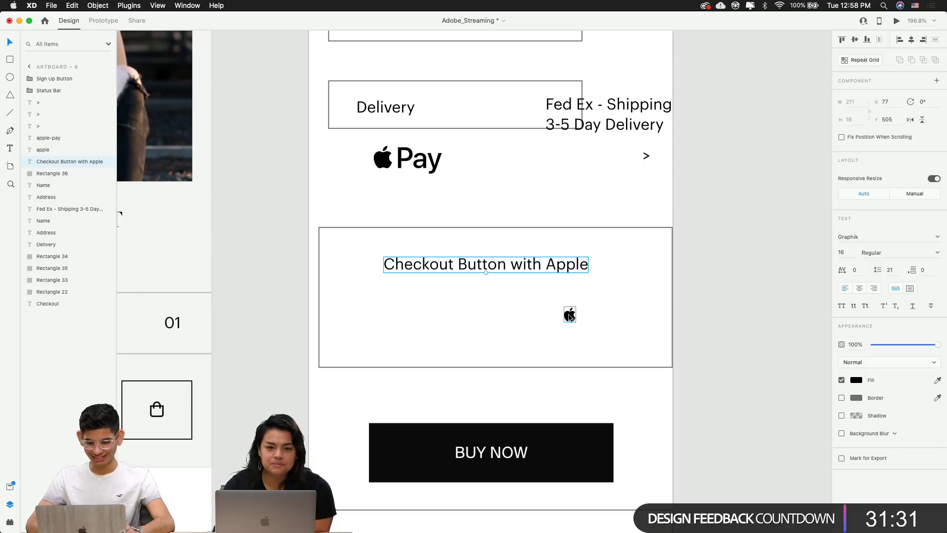
drag(570, 315, 621, 316)
click(510, 275)
drag(493, 272, 469, 324)
Shorten the checkout button box by dragging its top edge down
click(723, 304)
click(543, 271)
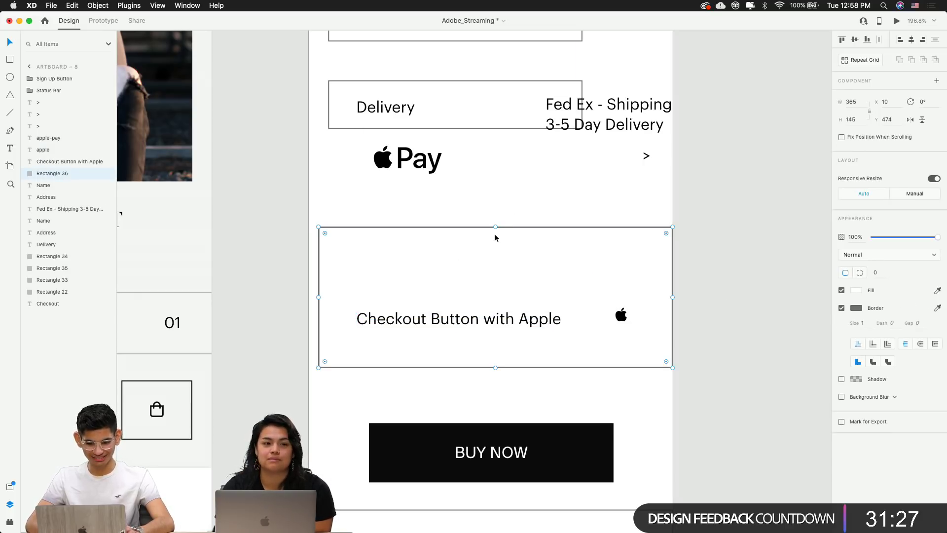
drag(496, 225, 484, 322)
click(487, 274)
scroll(484, 321, down, 5)
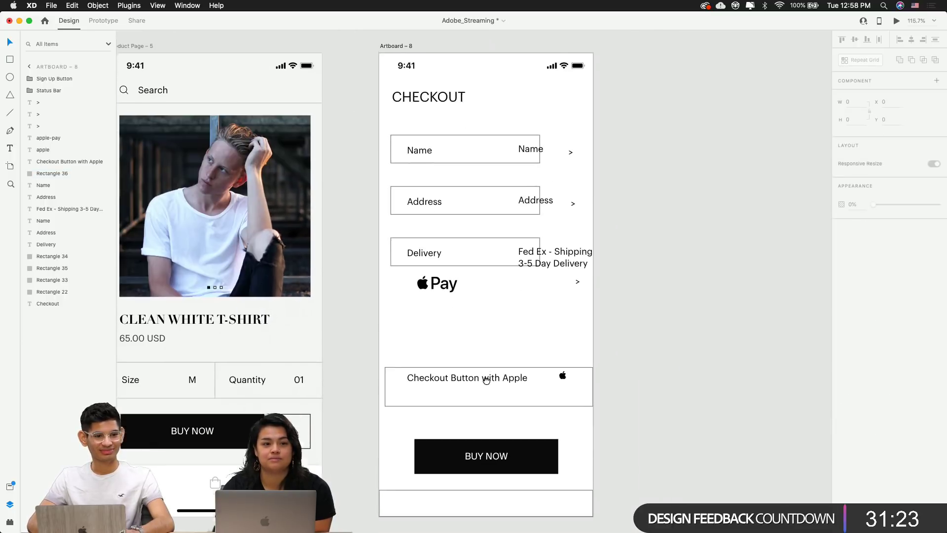
drag(517, 364, 473, 378)
scroll(472, 378, up, 5)
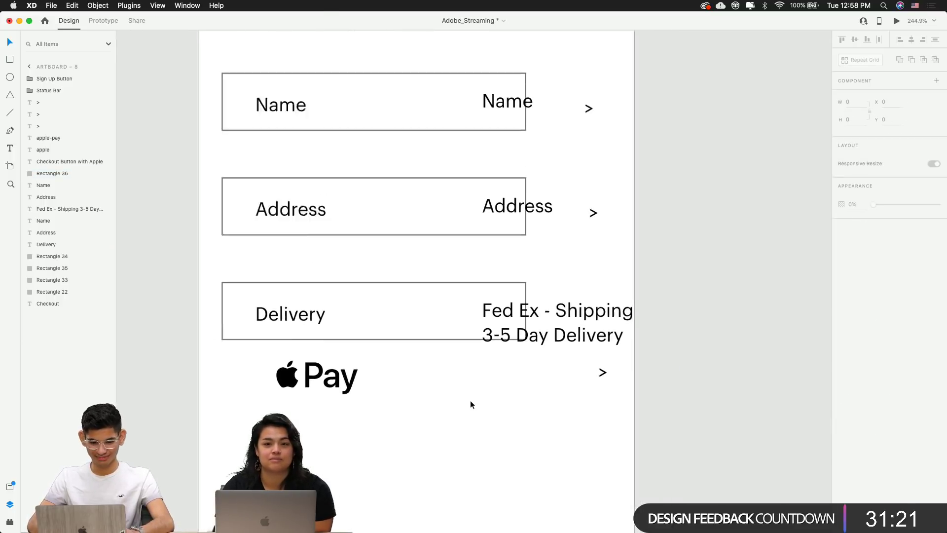
Duplicate the CHECKOUT heading to the right and copy the Font Awesome 'times' close icon
click(367, 130)
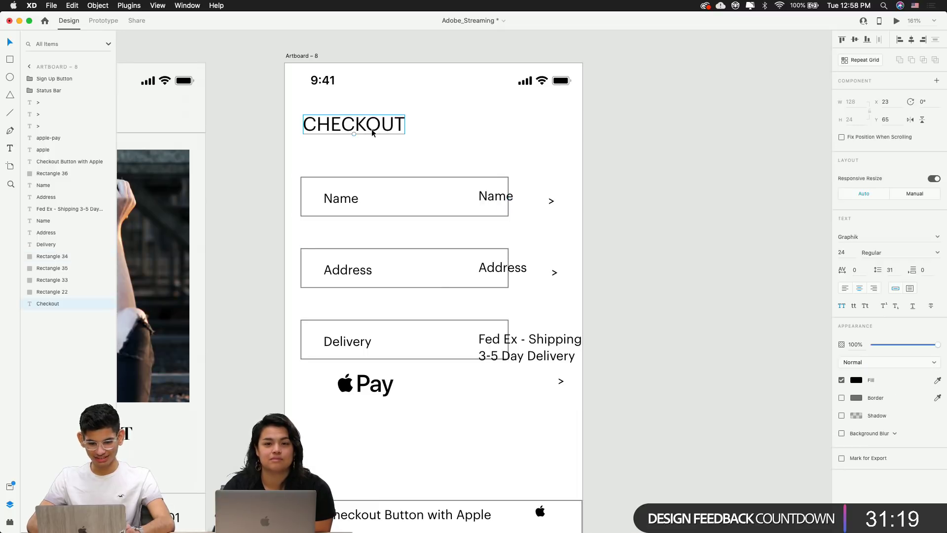
drag(374, 130, 538, 130)
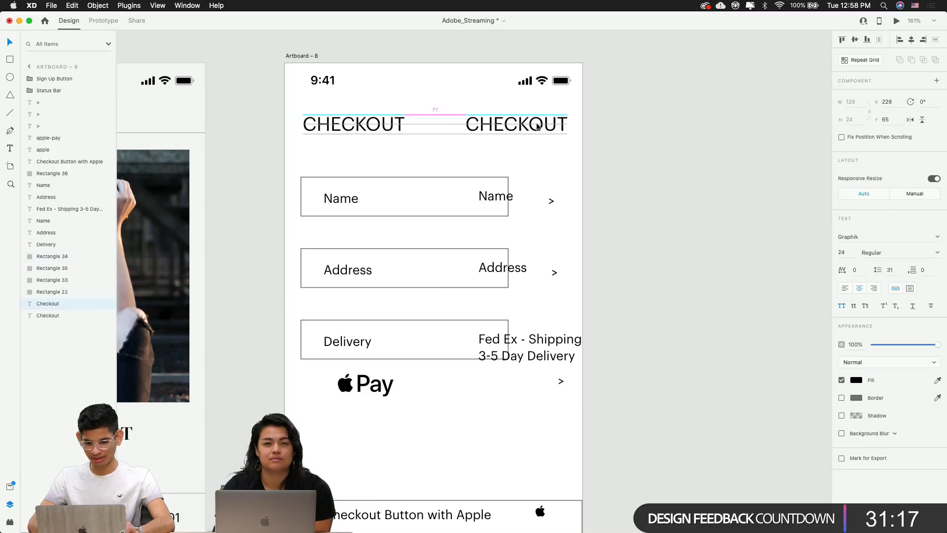
key(super+Tab)
click(290, 112)
key(super+a)
text(close)
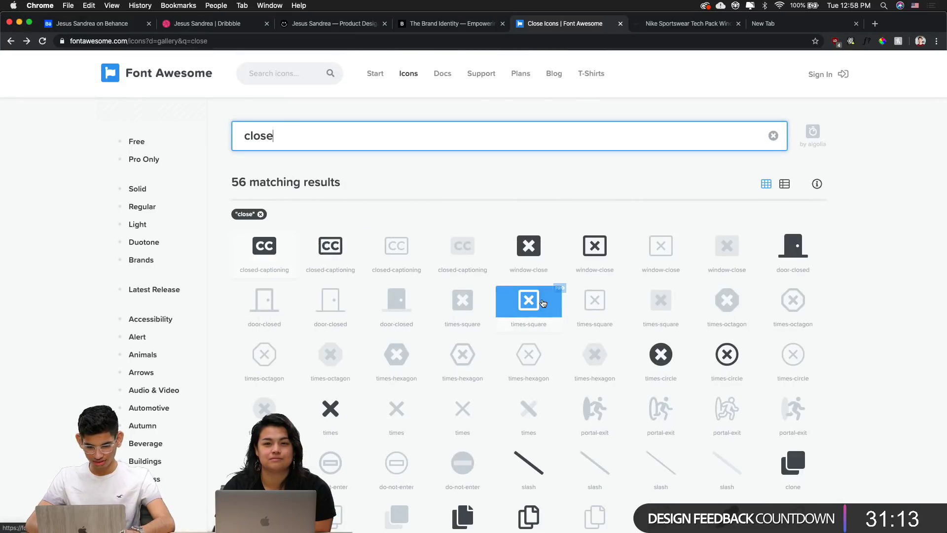
scroll(528, 296, down, 2)
click(528, 356)
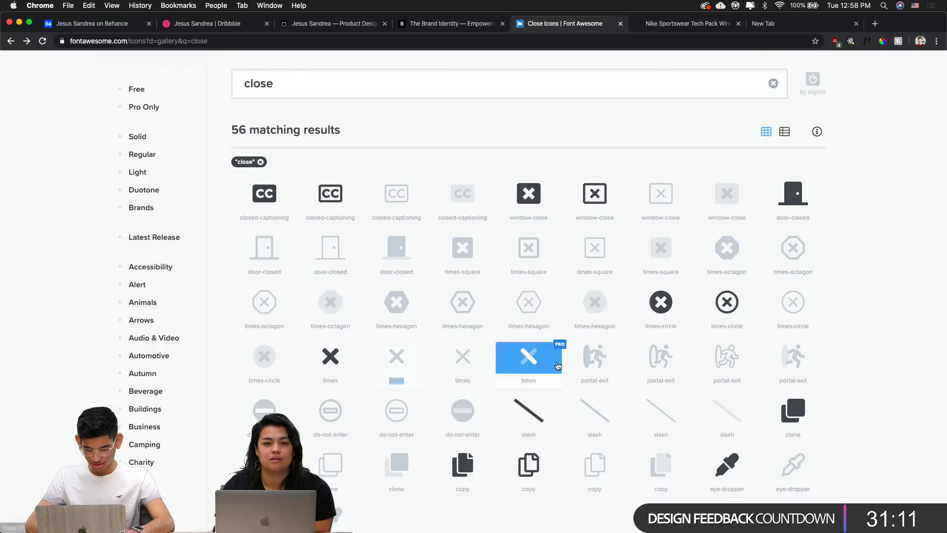
Replace the duplicated heading's text with the pasted 'times' icon
key(super+Tab)
double_click(531, 122)
key(super+a)
text(times)
key(Escape)
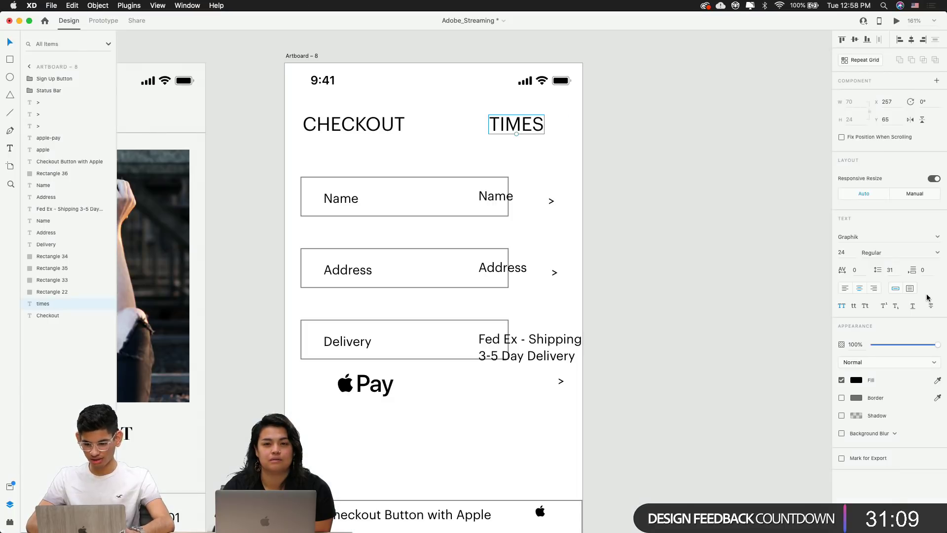
Set the icon's font to Font Awesome 5 Pro Light so a thin X appears
key(super+a)
text(Font Awesome 5 )
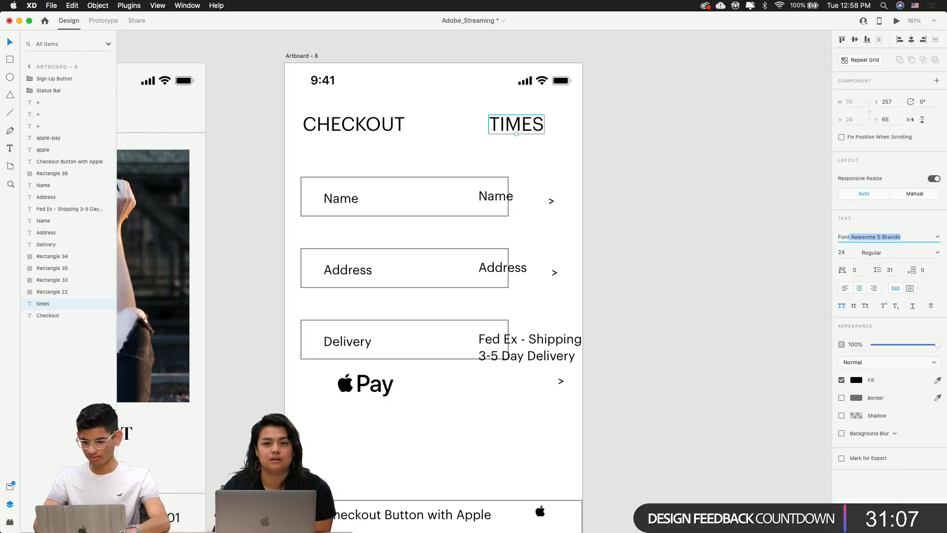
text(Pro)
key(Return)
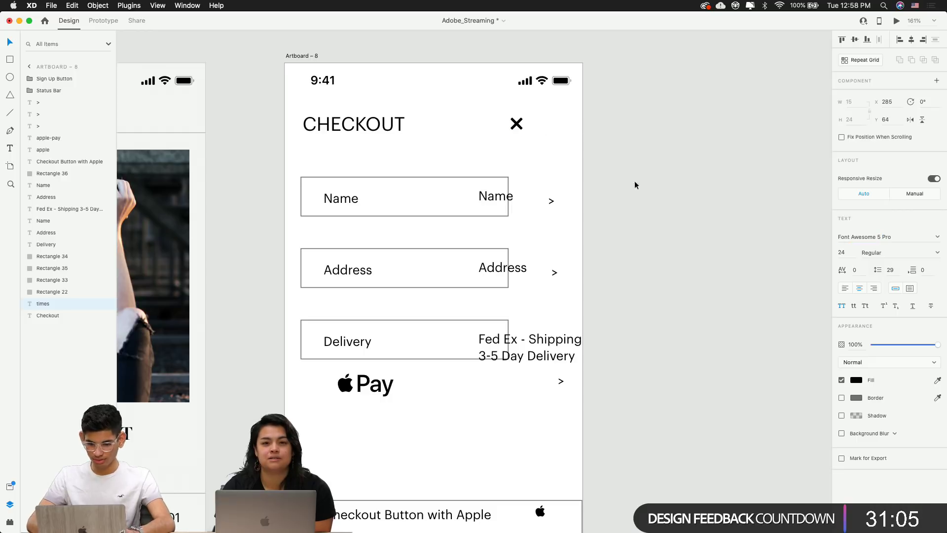
click(932, 253)
click(875, 283)
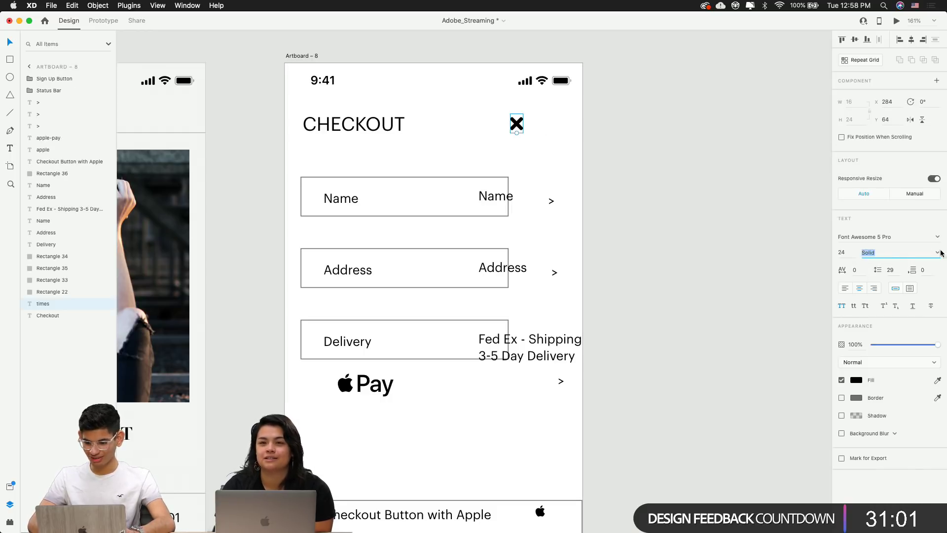
click(937, 253)
click(873, 266)
click(727, 209)
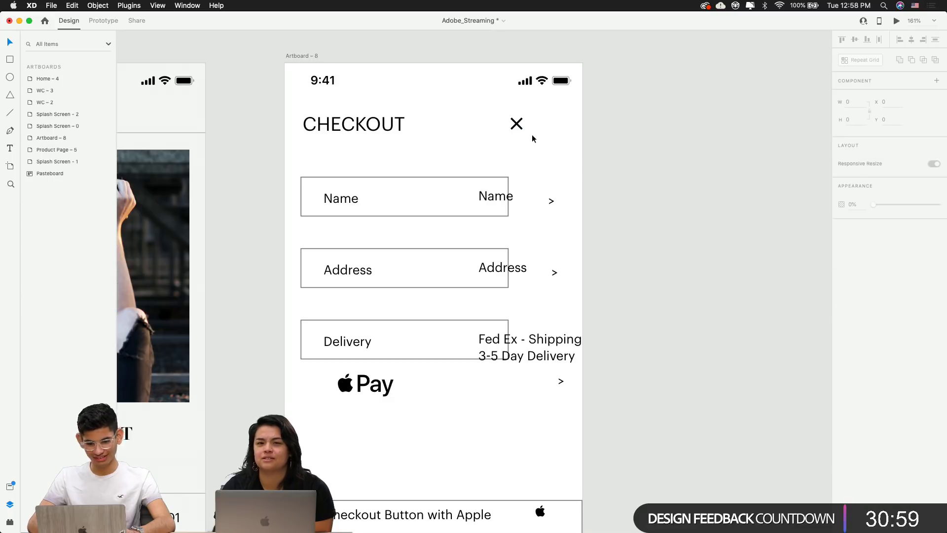
Nudge the X icon right until it lines up with the arrows below, checking against CHECKOUT
scroll(532, 134, up, 5)
click(506, 116)
key(shift+Right)
key(shift+Right)
key(shift+Right)
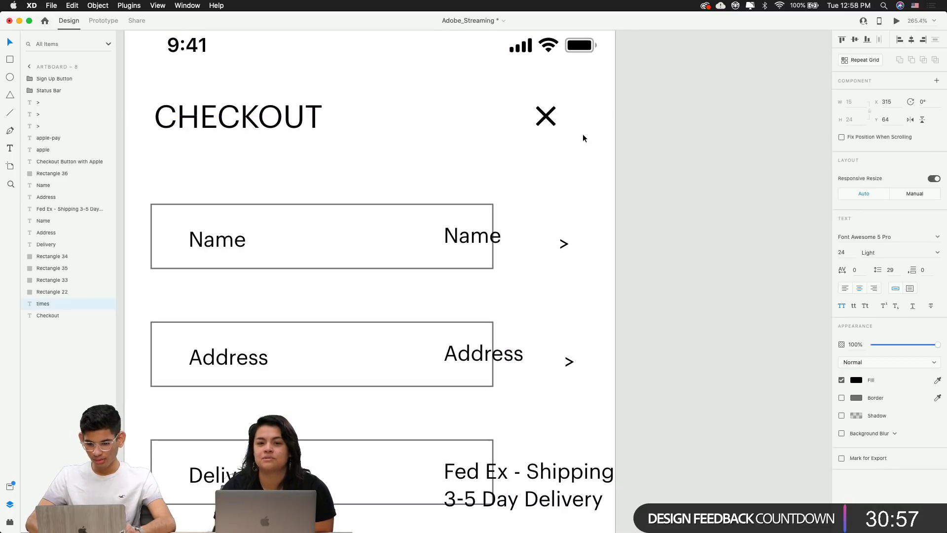
key(shift+Right)
key(shift+Right)
key(shift+Right)
key(Left)
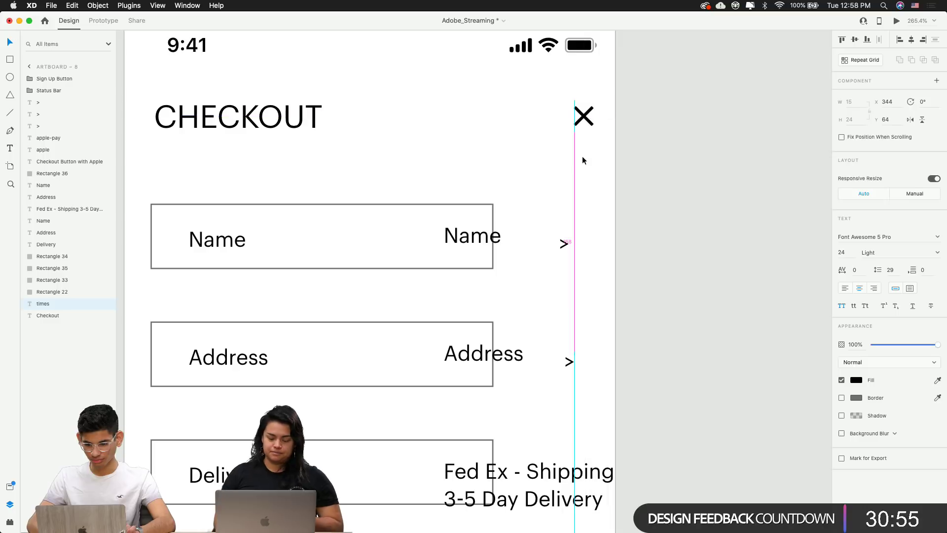
key(Left)
key(Left)
key(Left)
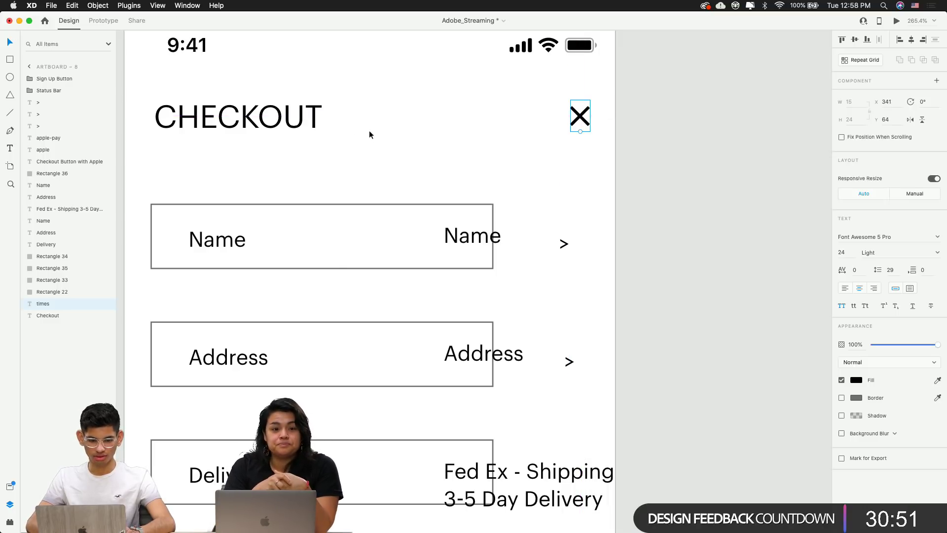
click(311, 129)
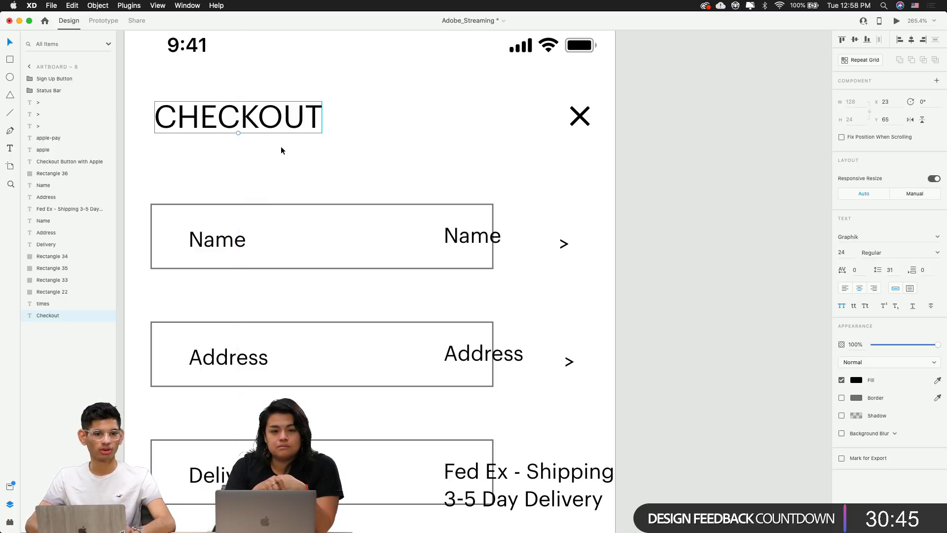
click(720, 172)
scroll(720, 173, down, 5)
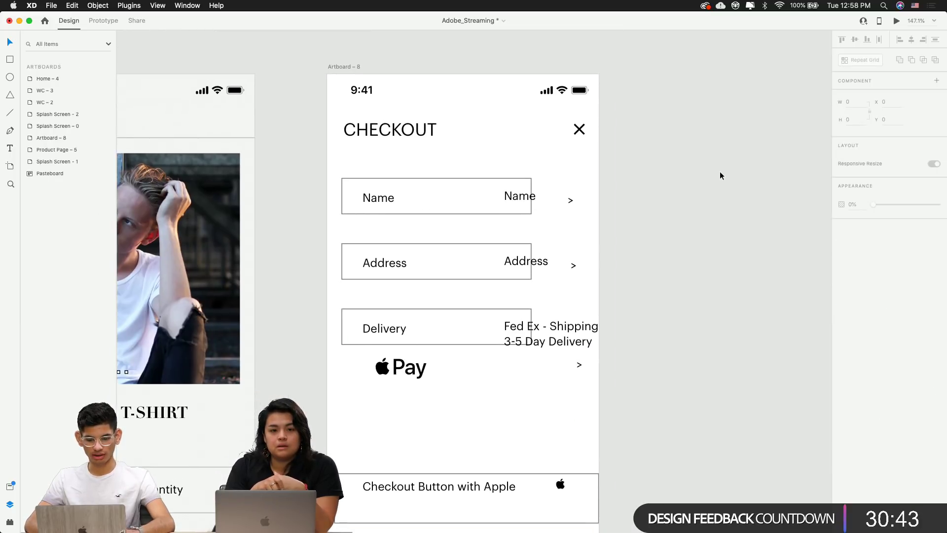
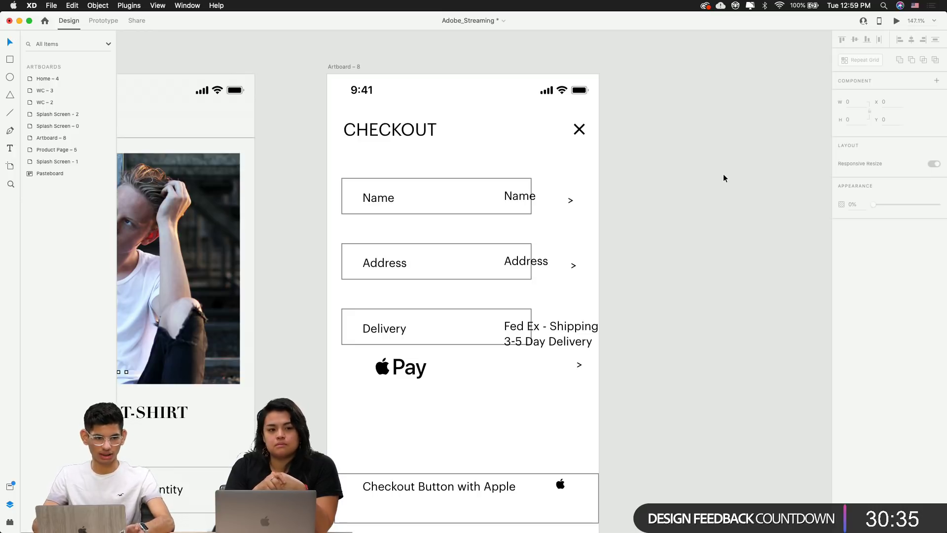
Marquee-select the whole Name row and move it up on the Checkout artboard
scroll(682, 167, down, 3)
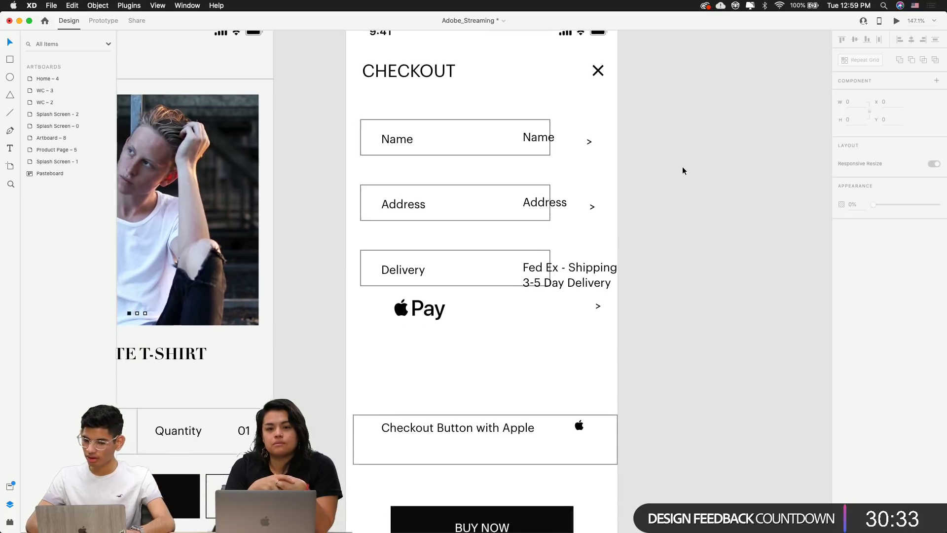
scroll(682, 167, up, 3)
scroll(421, 161, up, 5)
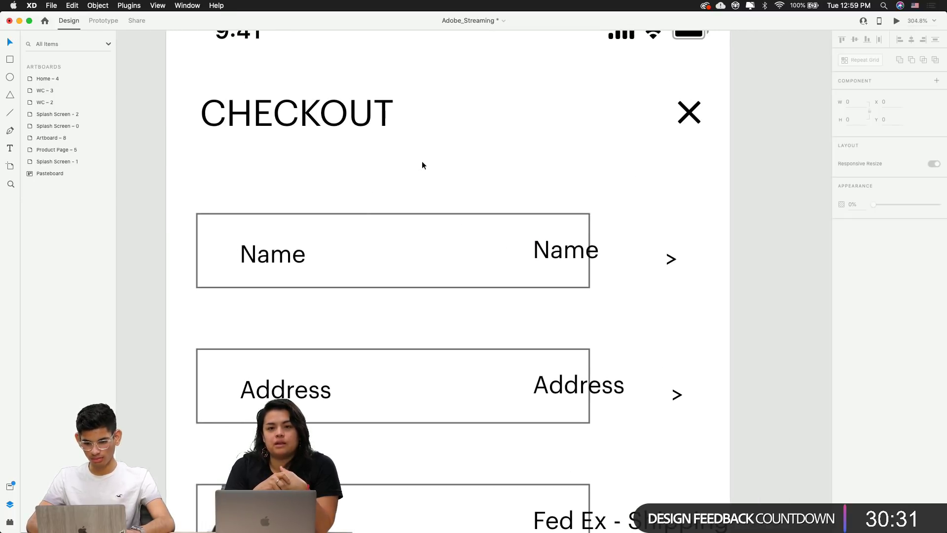
click(281, 258)
click(628, 286)
drag(464, 255, 287, 202)
drag(294, 226, 323, 220)
click(366, 306)
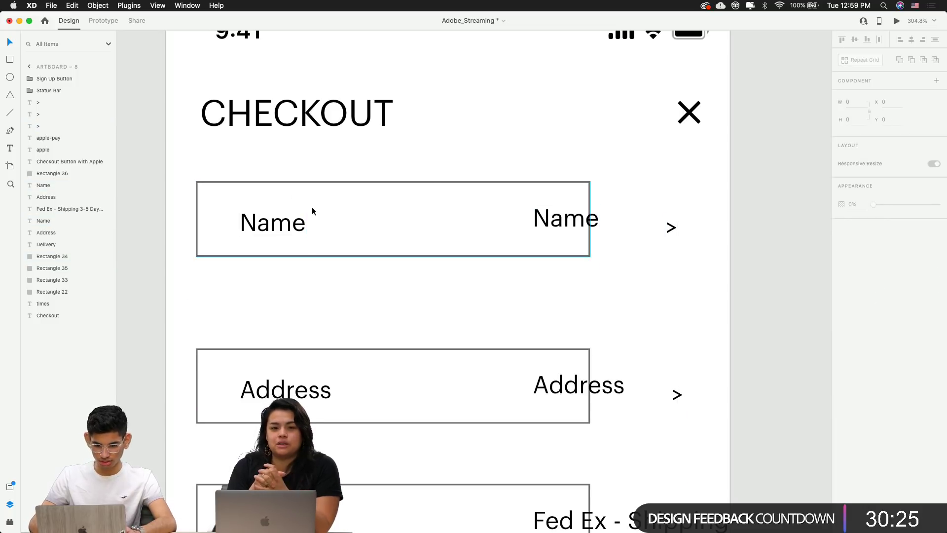
click(300, 221)
Replace the Name row's placeholder value with the customer's full name and bottom-align it to the label
double_click(537, 209)
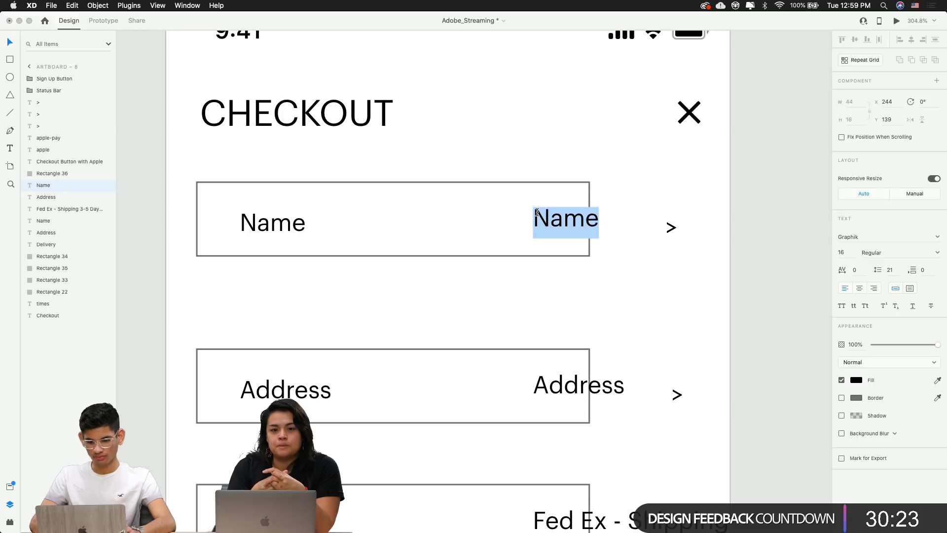
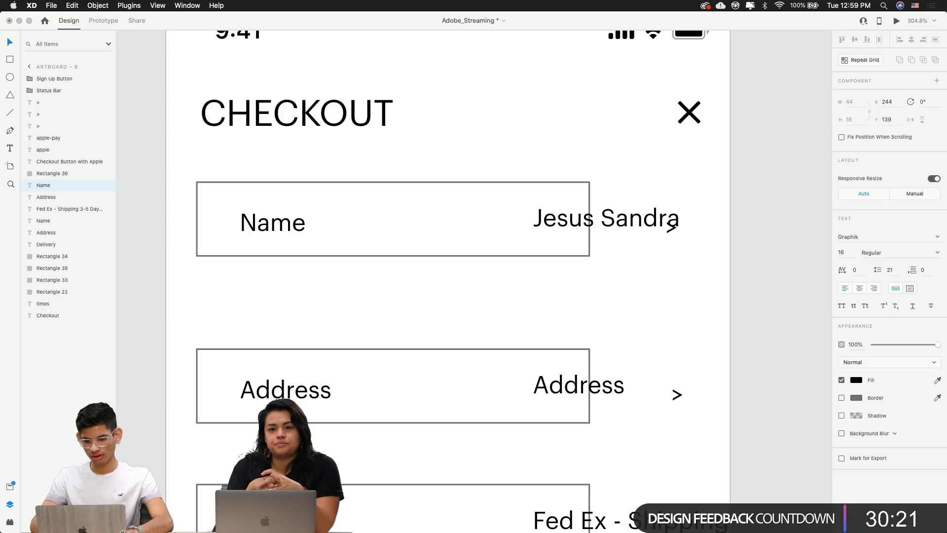
key(Escape)
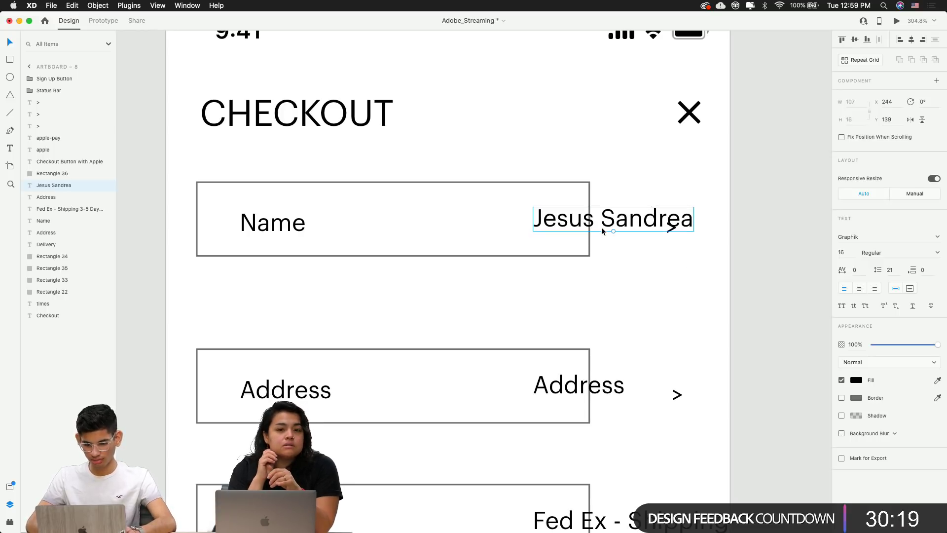
shift+click(279, 227)
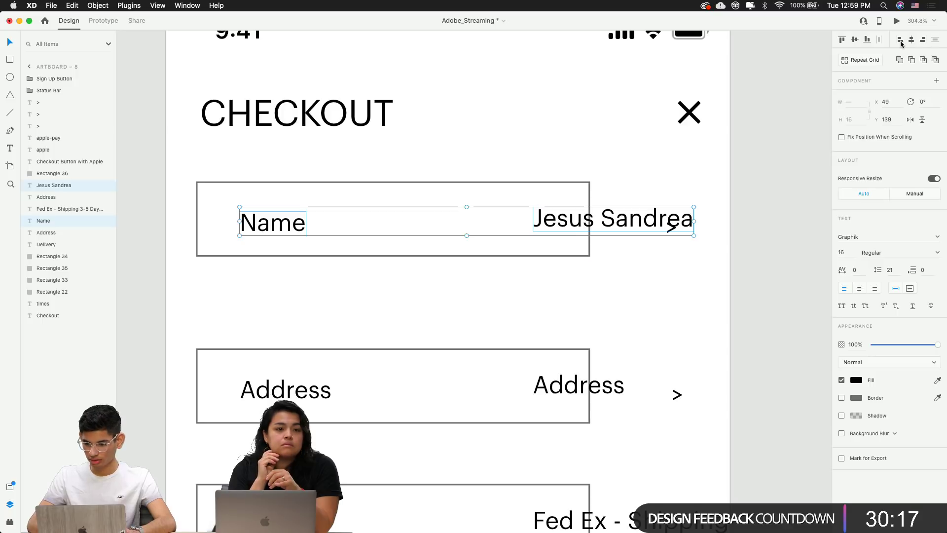
click(866, 40)
Nudge the Name label and its value left together
click(554, 217)
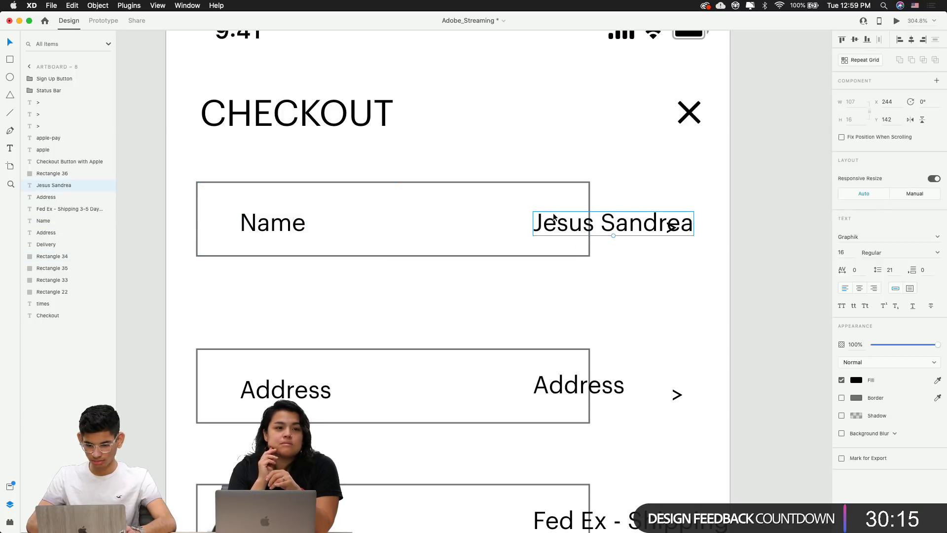
double_click(273, 231)
click(407, 267)
click(550, 218)
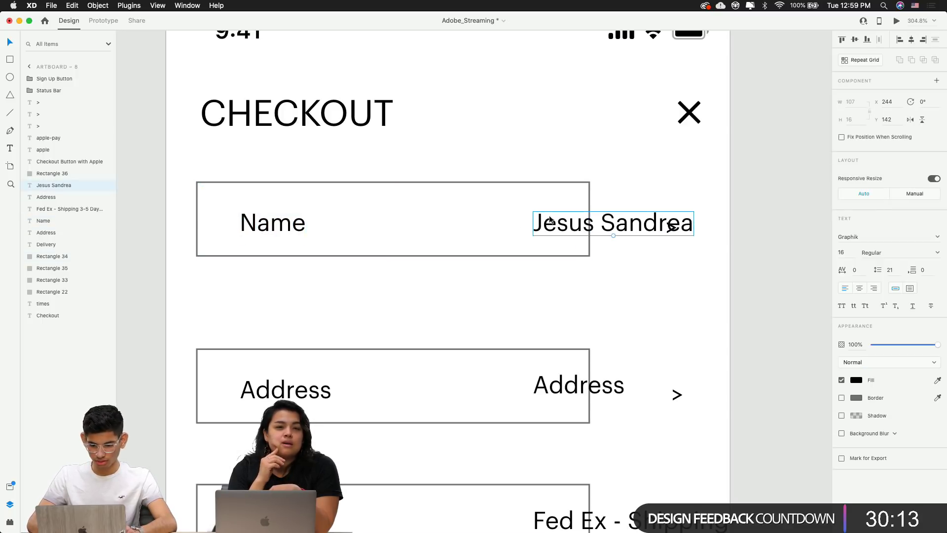
shift+click(281, 222)
key(shift+Left)
key(shift+Left)
key(shift+Left)
click(713, 226)
click(670, 227)
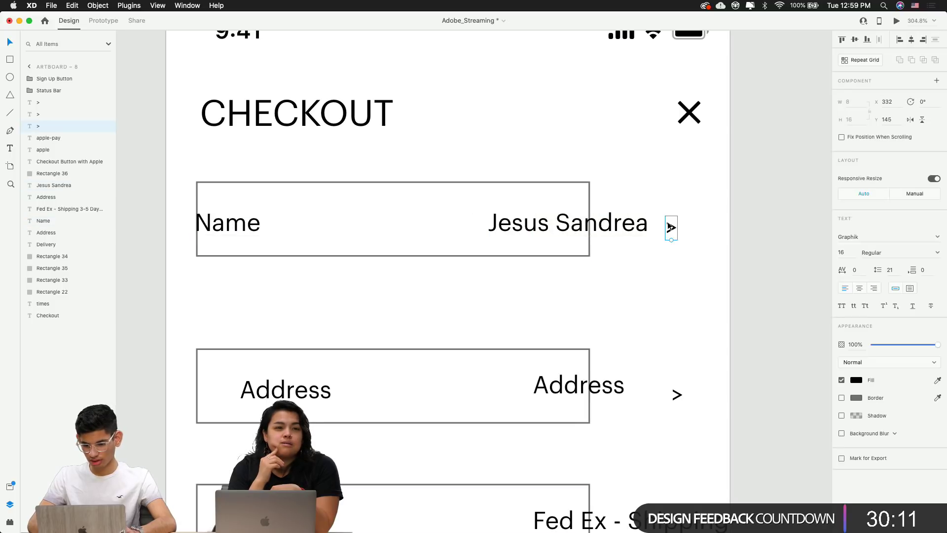
Switch to the Font Awesome site in Chrome and search for 'arrow'
key(super+Tab)
click(275, 83)
double_click(283, 83)
text(a)
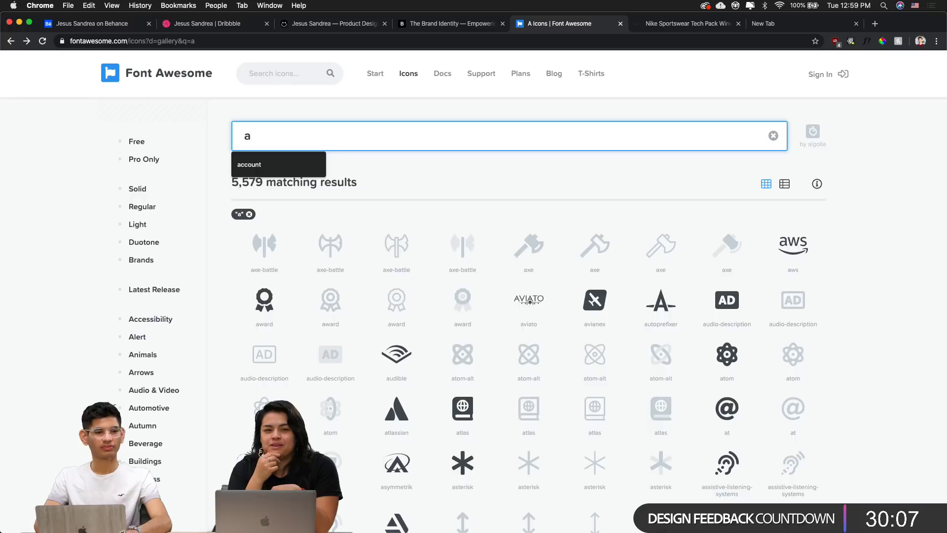
text(rrow)
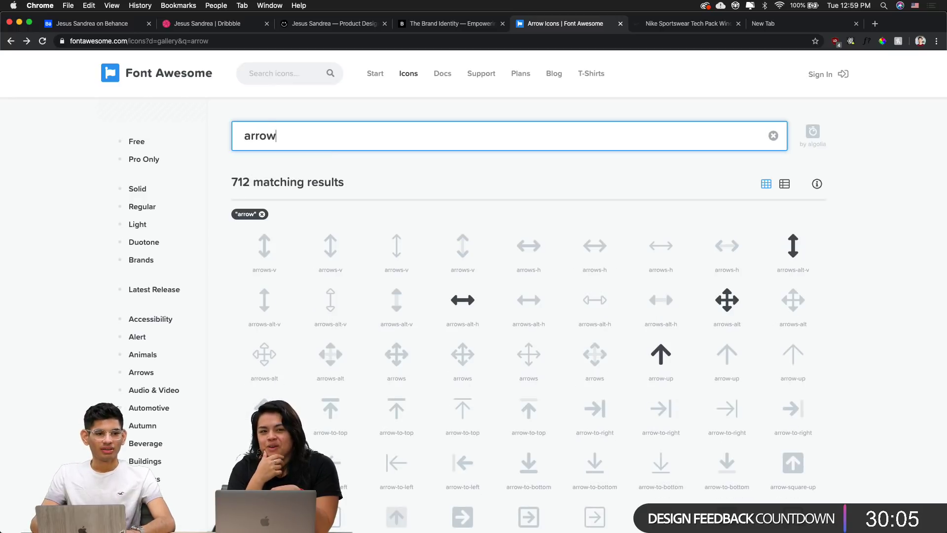
Browse the Font Awesome 'arrow' search results
scroll(335, 237, down, 2)
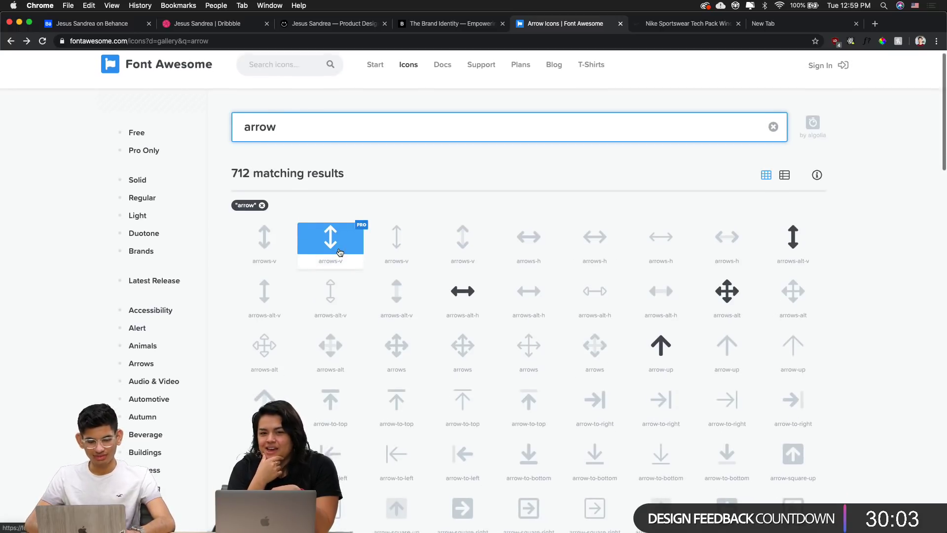
scroll(340, 253, down, 3)
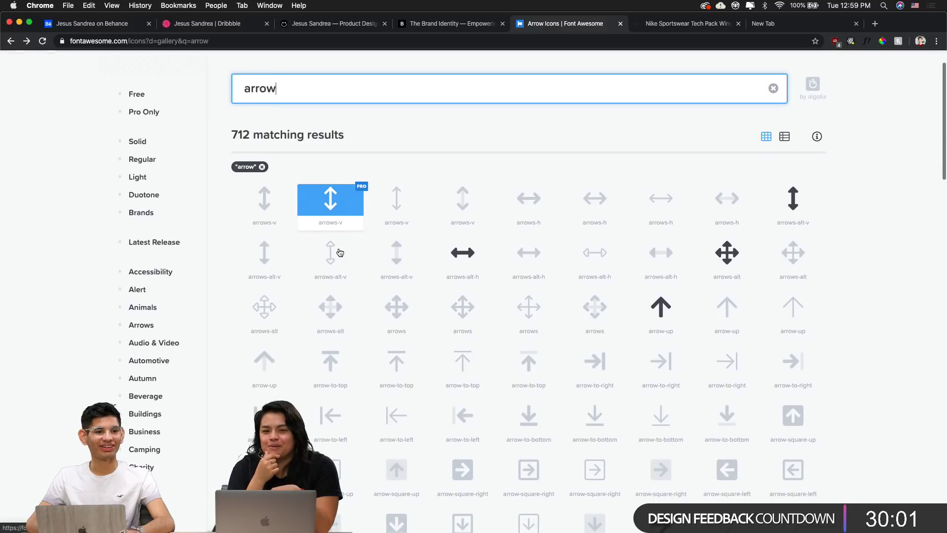
scroll(340, 252, down, 10)
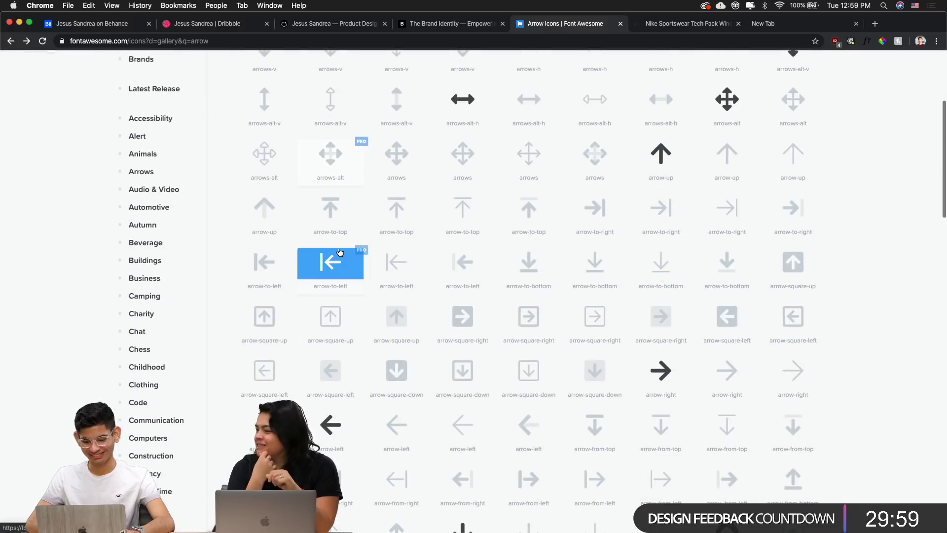
scroll(449, 385, down, 7)
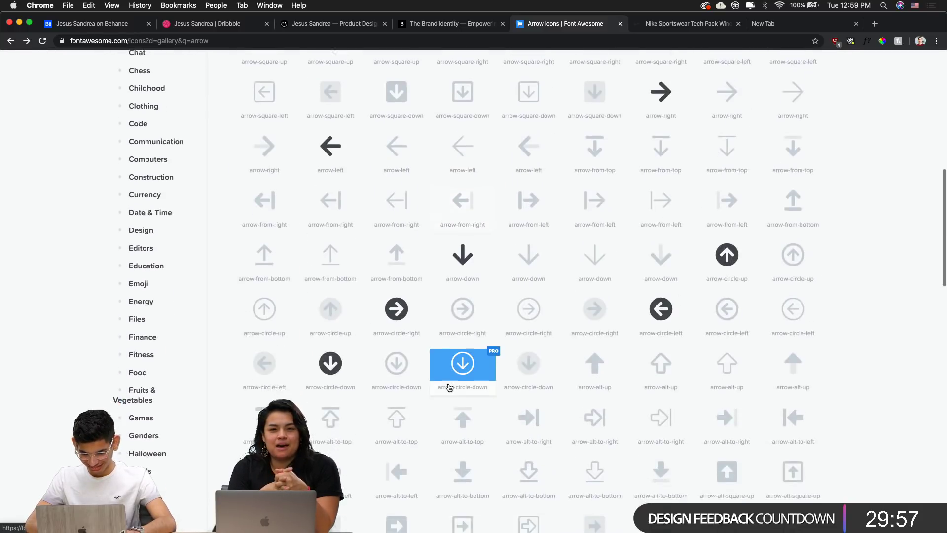
scroll(449, 386, up, 16)
scroll(449, 387, up, 5)
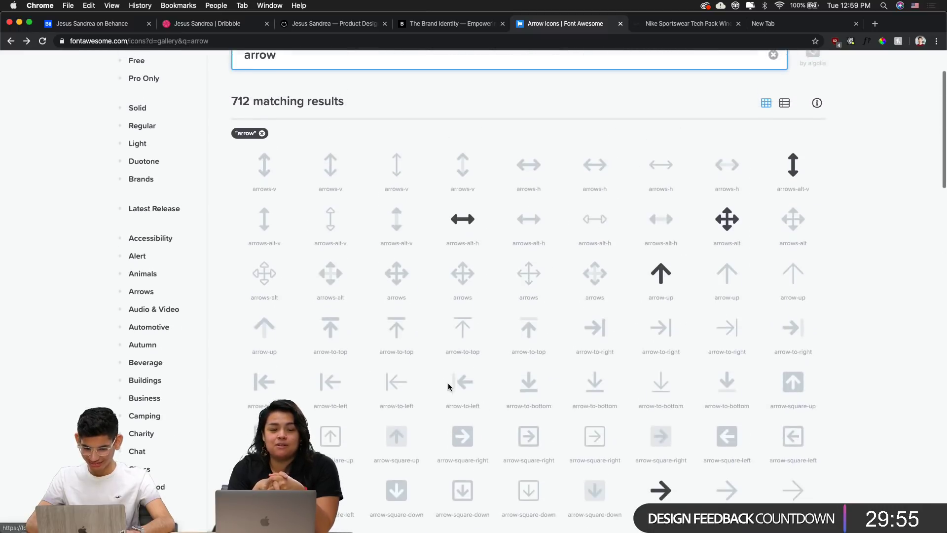
scroll(448, 386, down, 11)
scroll(448, 386, down, 15)
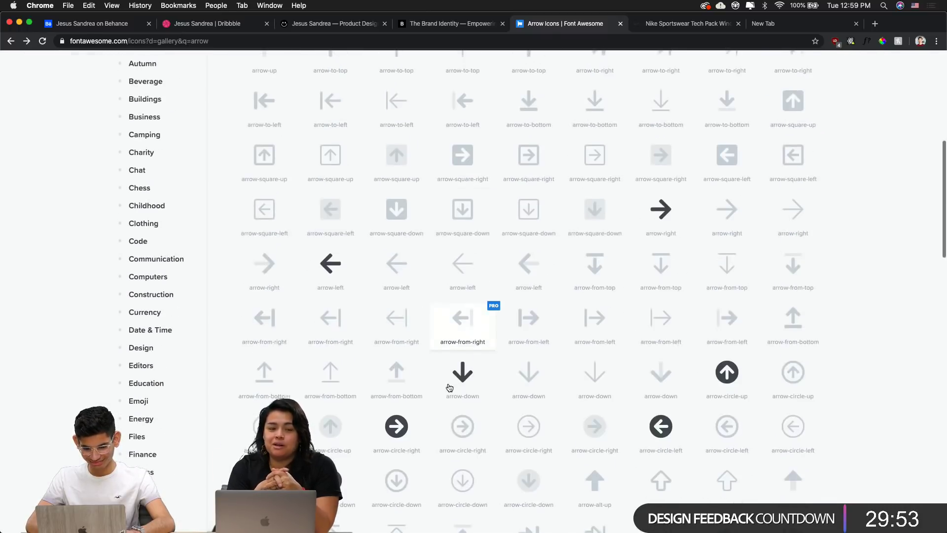
scroll(448, 387, down, 18)
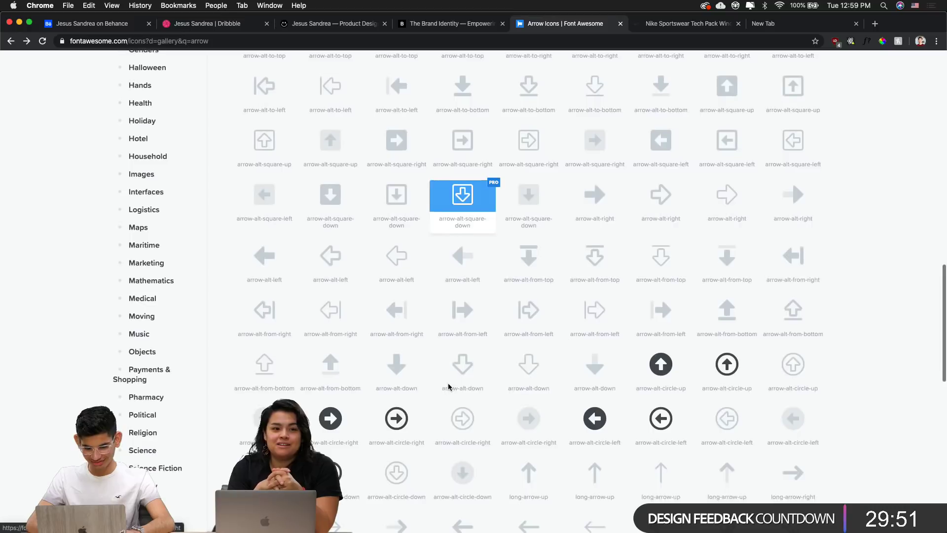
scroll(448, 387, up, 20)
Search for 'caret', copy the angle-down icon's name, and return to XD
double_click(303, 144)
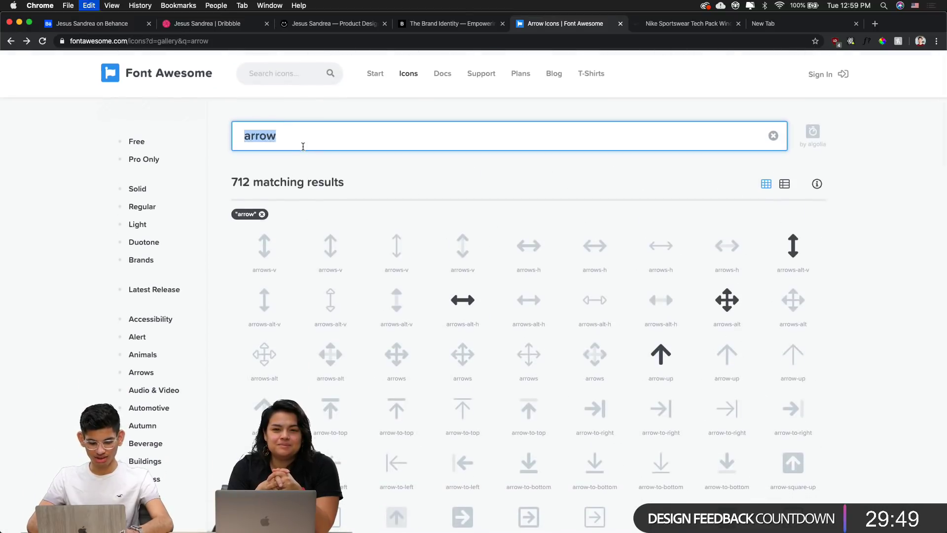
text(caret)
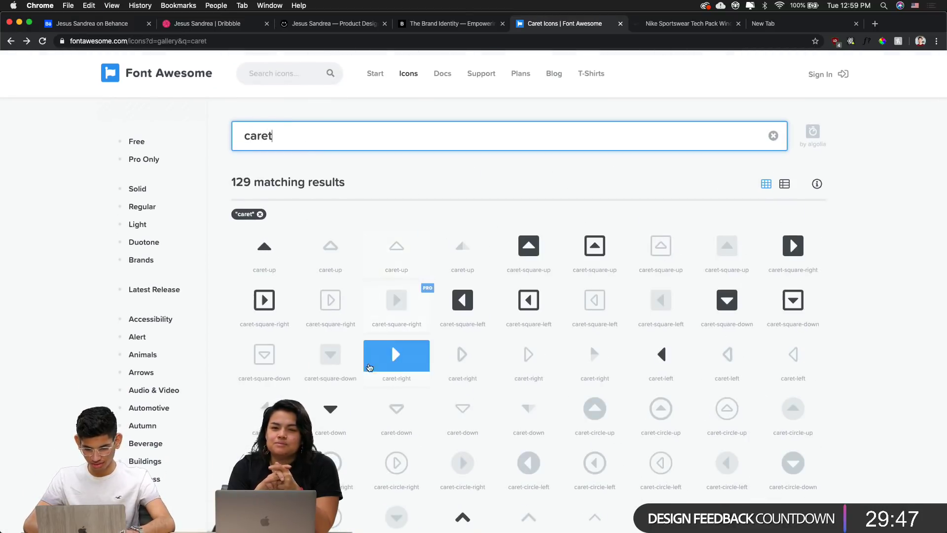
scroll(565, 375, down, 5)
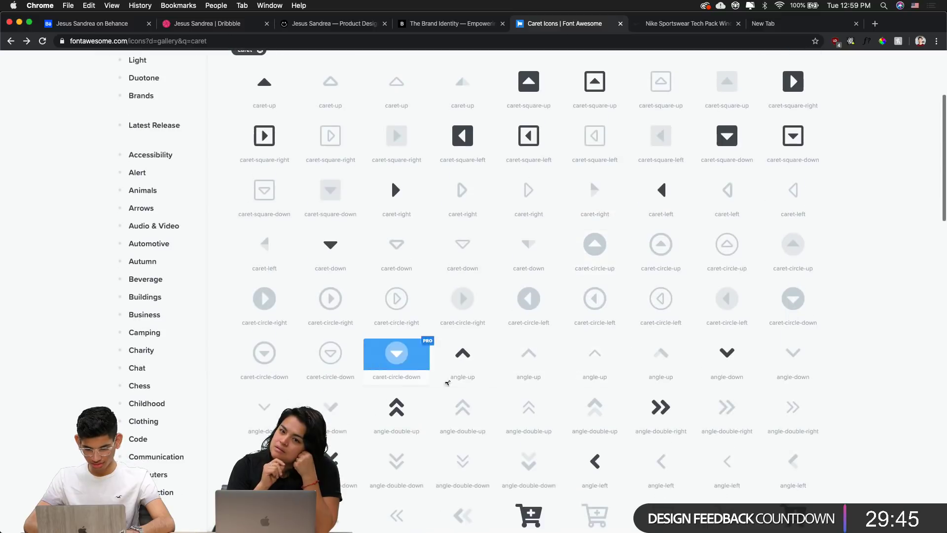
double_click(263, 432)
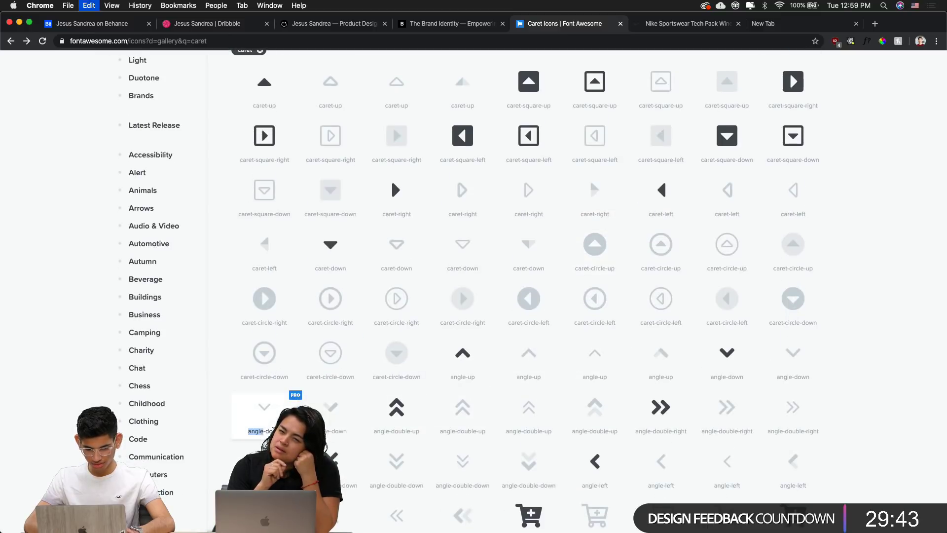
key(super+a)
click(904, 360)
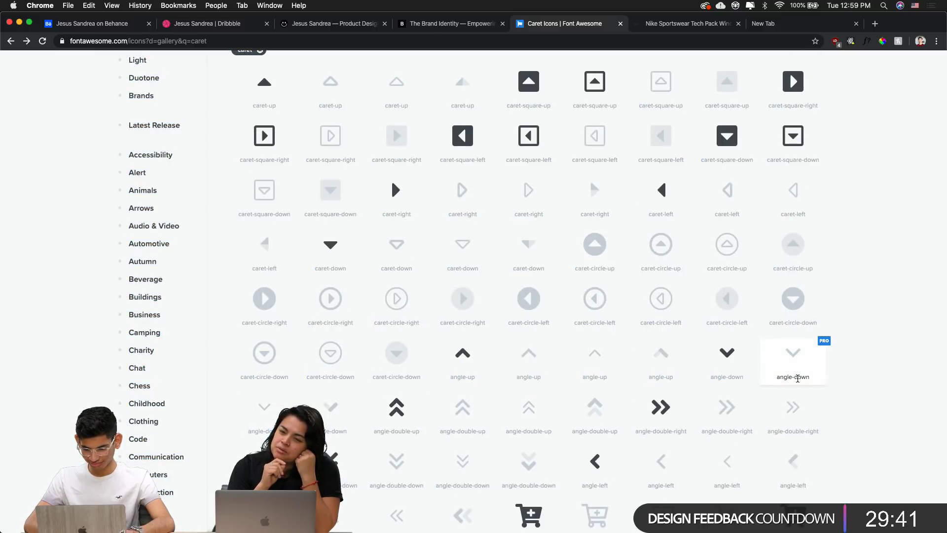
triple_click(798, 378)
key(super+c)
key(super+Tab)
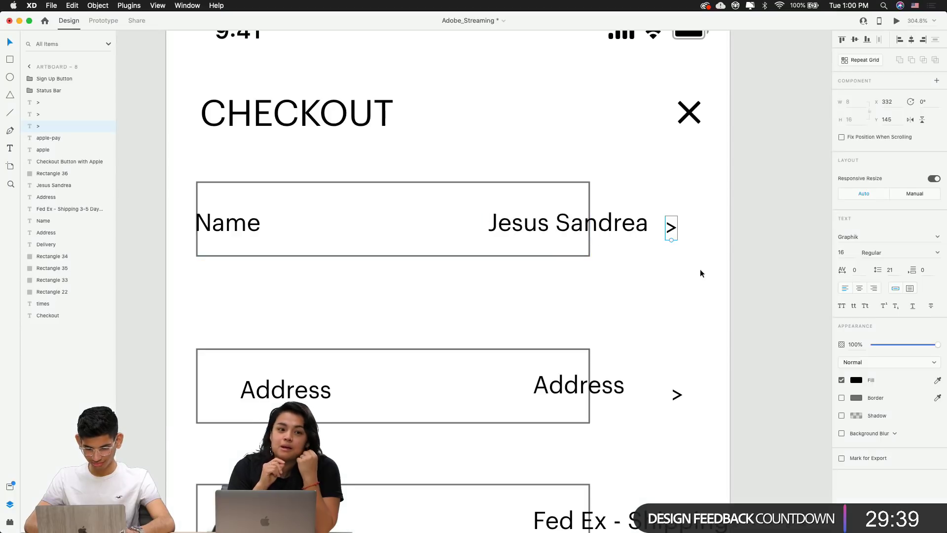
Replace the Name row's > text with the pasted icon name, changed to 'angle-right'
double_click(672, 234)
key(super+v)
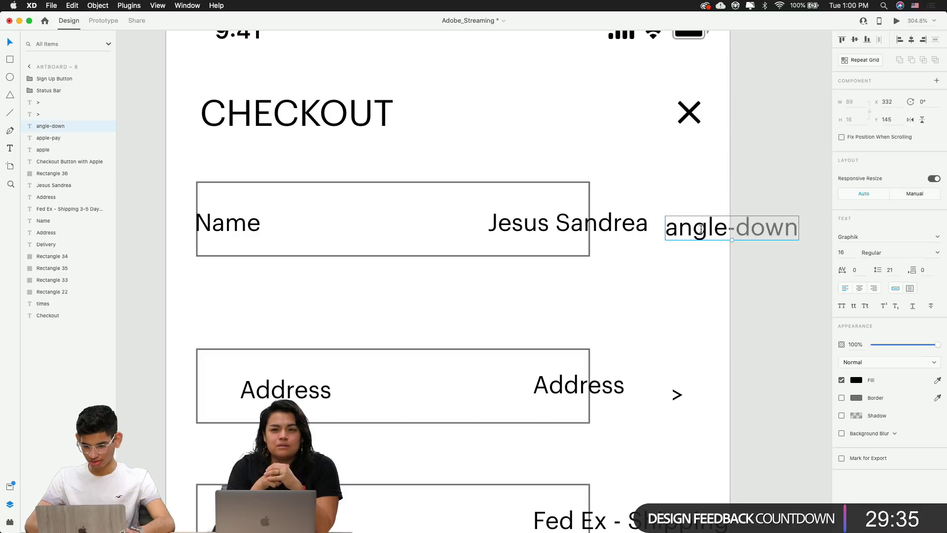
key(alt+shift+Left)
text(right)
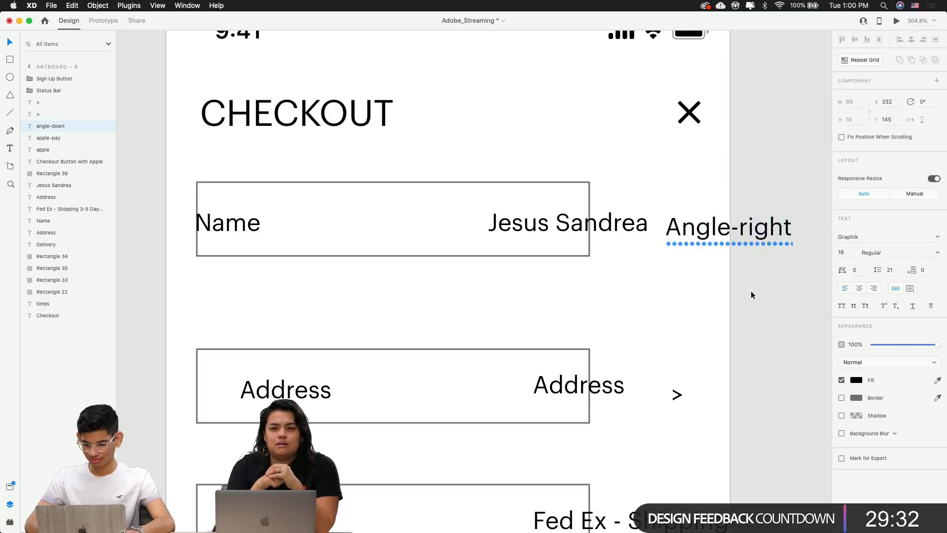
key(Escape)
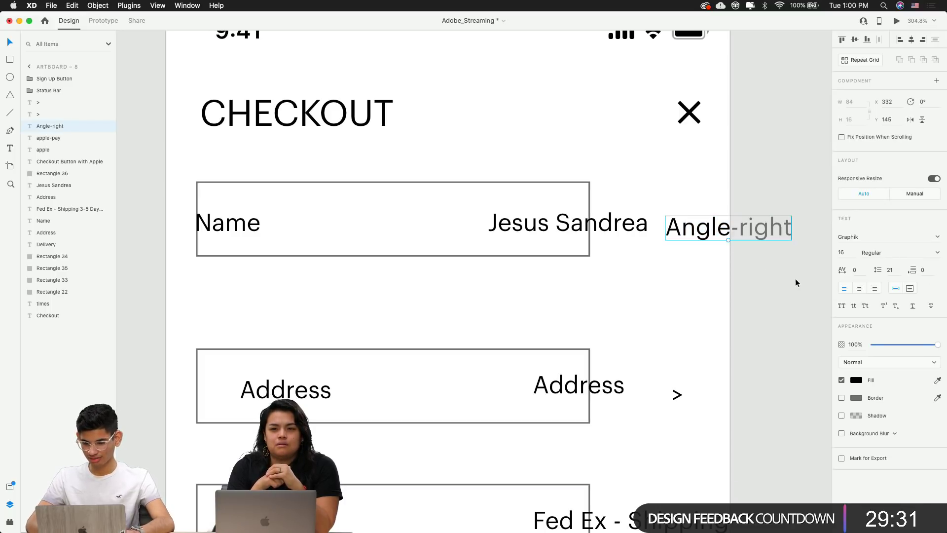
Set the angle-right text's font to Font Awesome 5 Pro so it renders as a chevron
click(876, 234)
text(F)
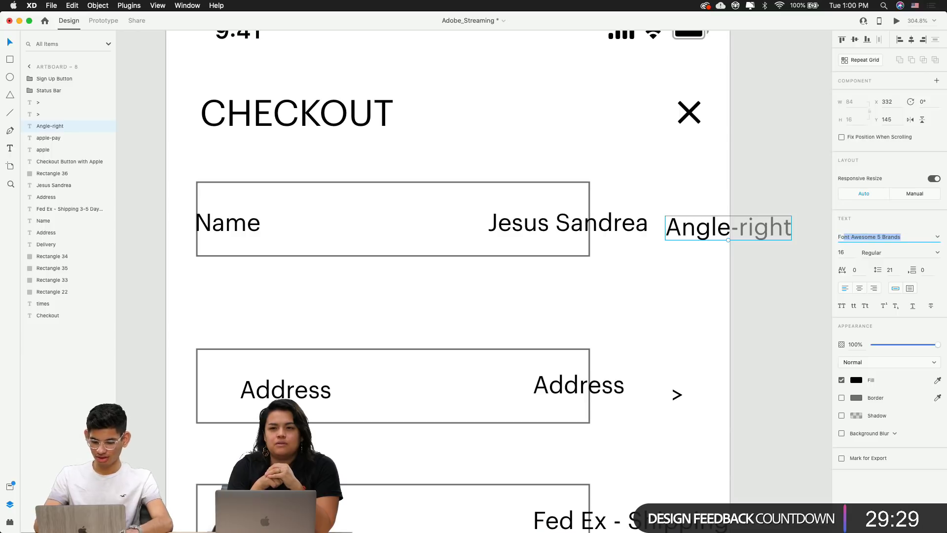
text(ont)
key(Right)
key(alt+shift+Left)
text(Pro)
key(Return)
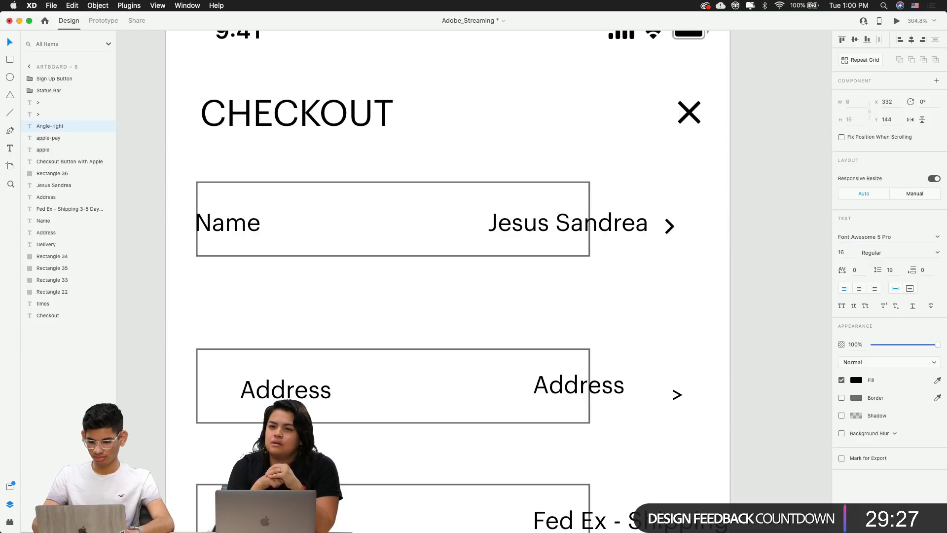
Move the chevron further right in the Name row
click(762, 241)
click(668, 225)
double_click(671, 226)
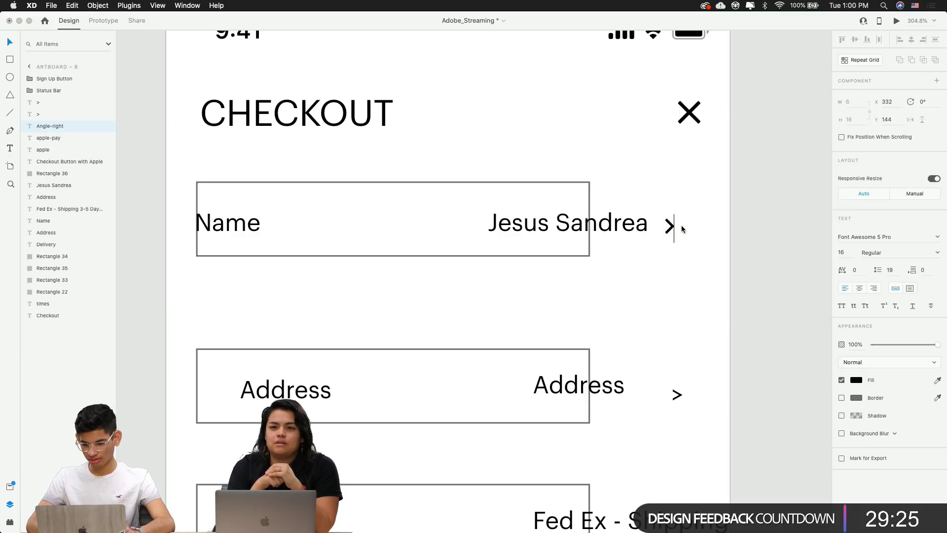
click(676, 235)
drag(670, 228, 701, 221)
Delete the Name row's box outline and draw a full-width divider line beneath the row
click(639, 289)
click(310, 208)
key(BackSpace)
key(l)
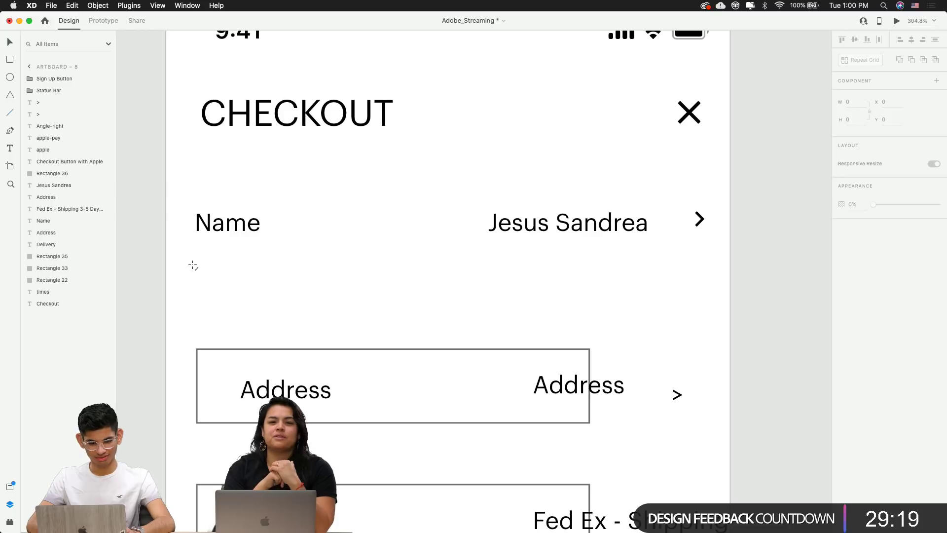
drag(195, 265, 706, 261)
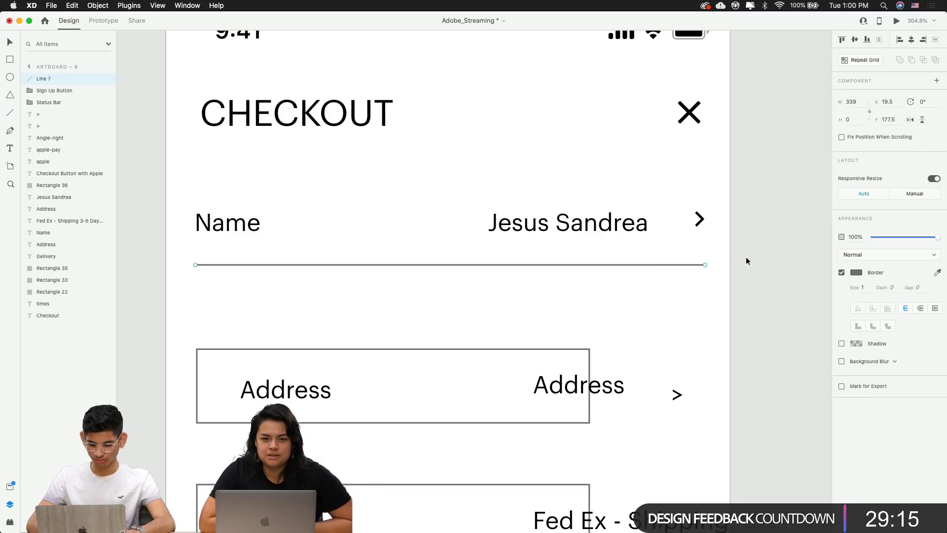
click(752, 241)
key(super+0)
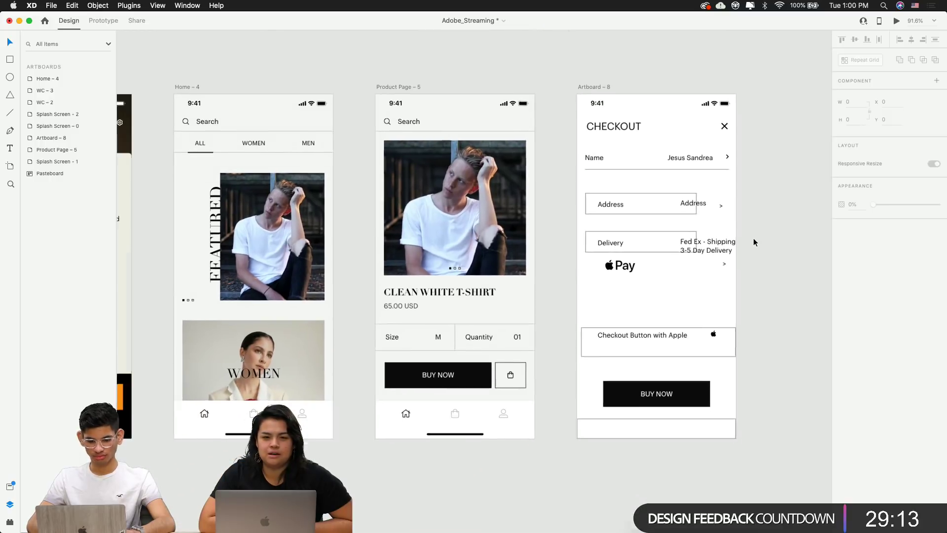
scroll(753, 238, left, 10)
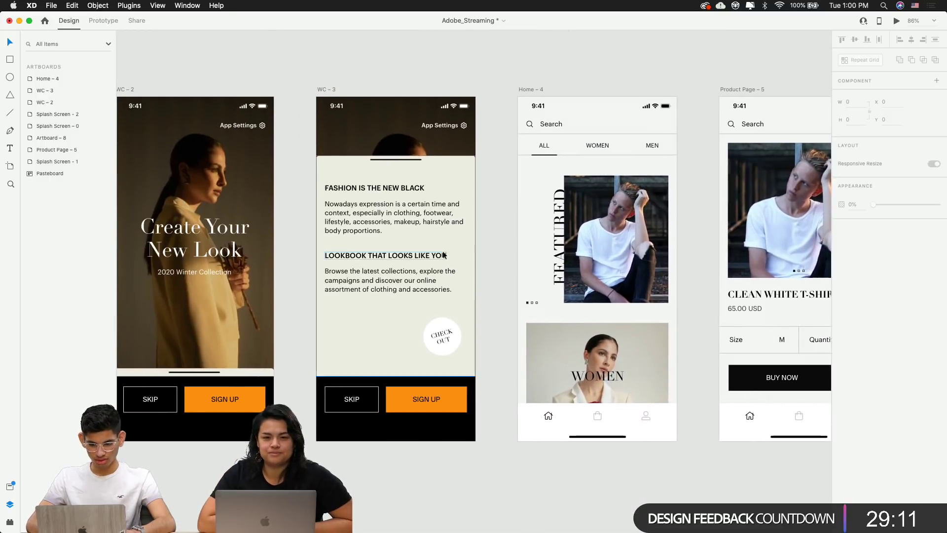
scroll(442, 251, left, 4)
scroll(443, 250, right, 6)
scroll(442, 251, right, 2)
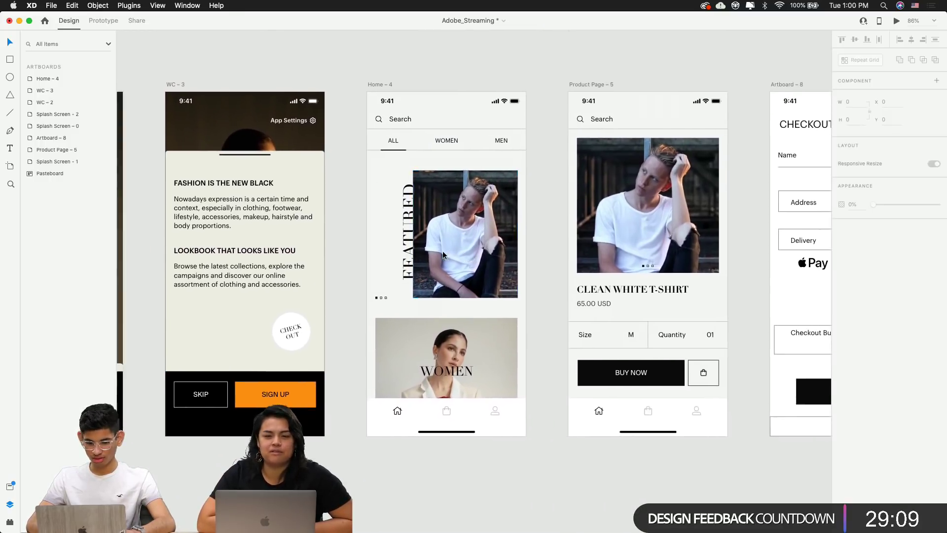
scroll(442, 251, left, 15)
scroll(443, 250, right, 12)
scroll(443, 250, left, 4)
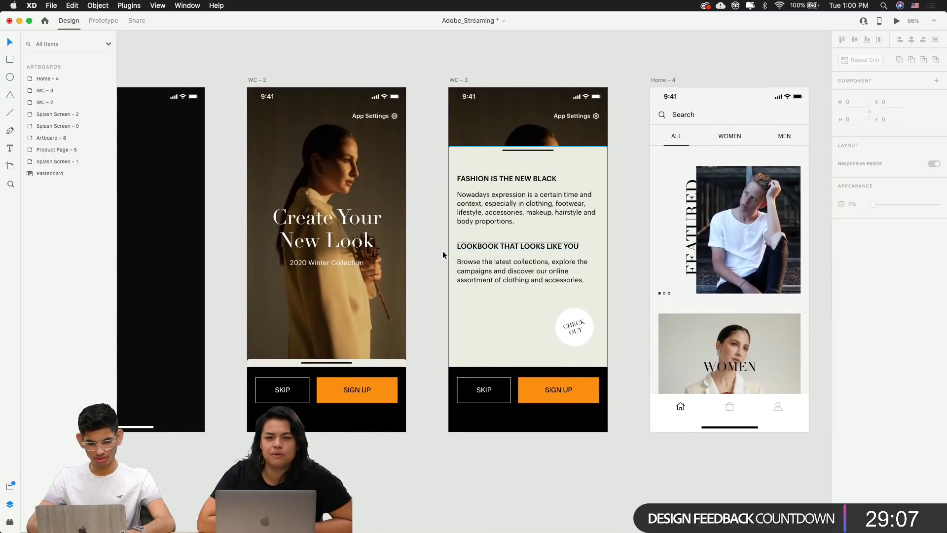
scroll(443, 251, right, 14)
scroll(443, 250, right, 6)
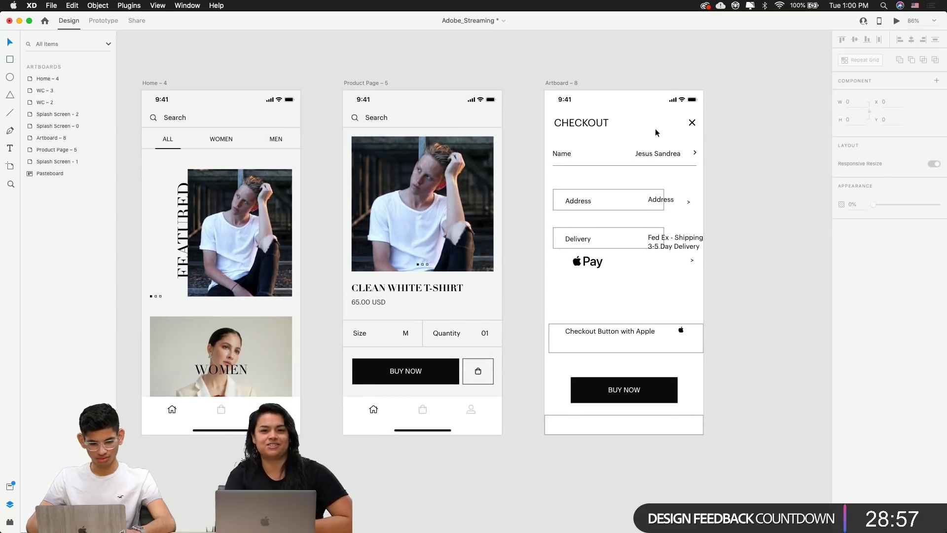
scroll(655, 128, up, 3)
scroll(655, 128, down, 3)
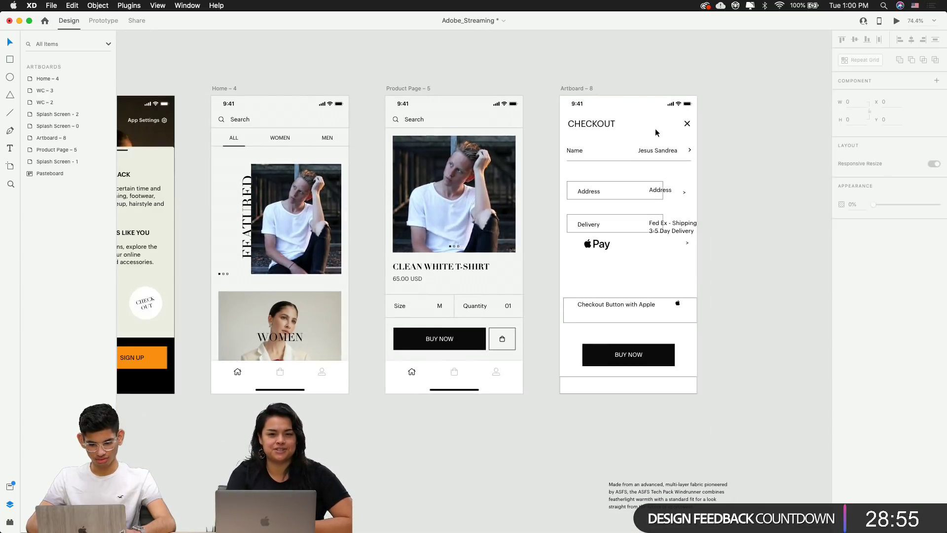
scroll(655, 130, up, 5)
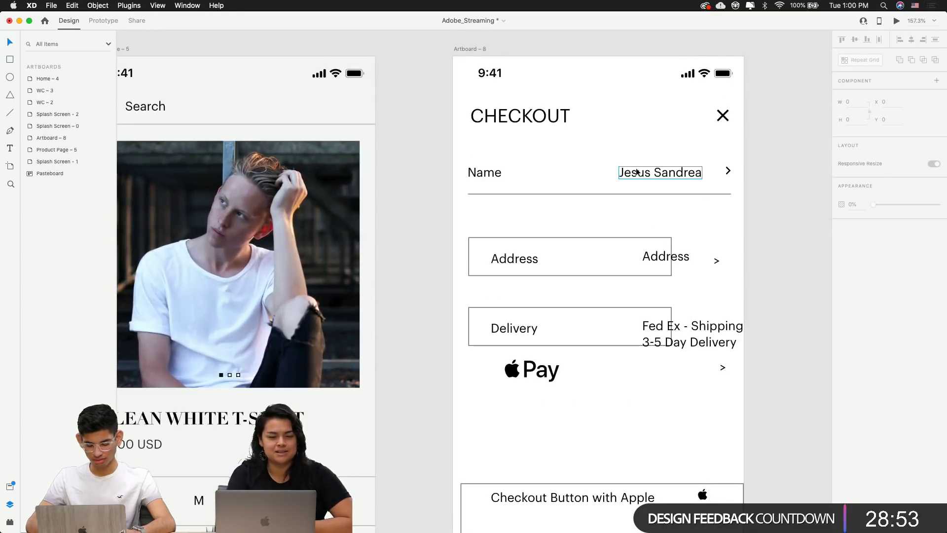
scroll(636, 171, up, 5)
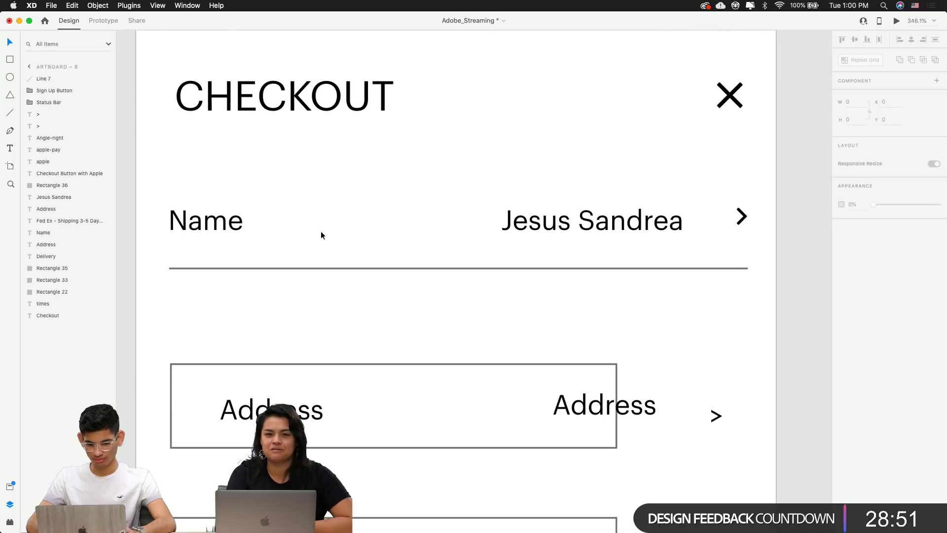
click(236, 223)
Make the Name label and value uppercase, and shift NAME and its underline right
shift+click(592, 221)
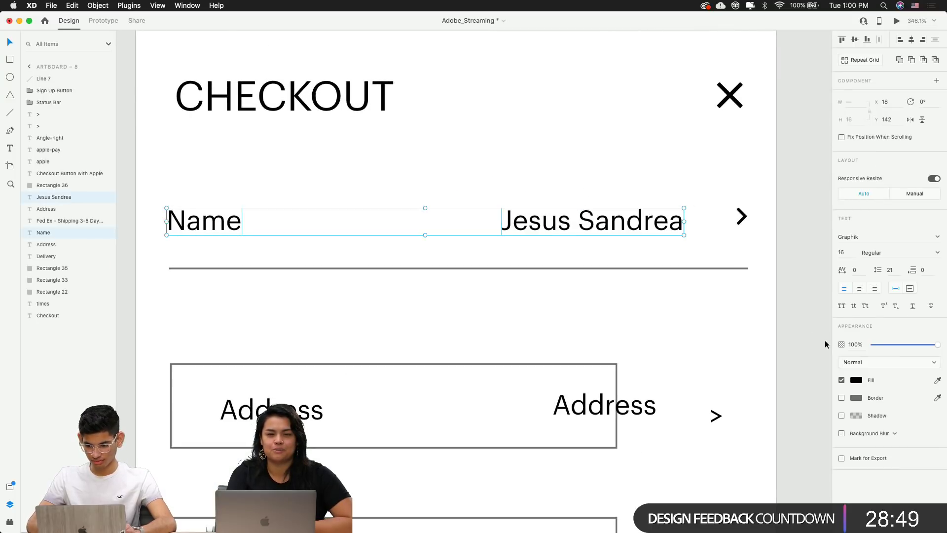
click(842, 306)
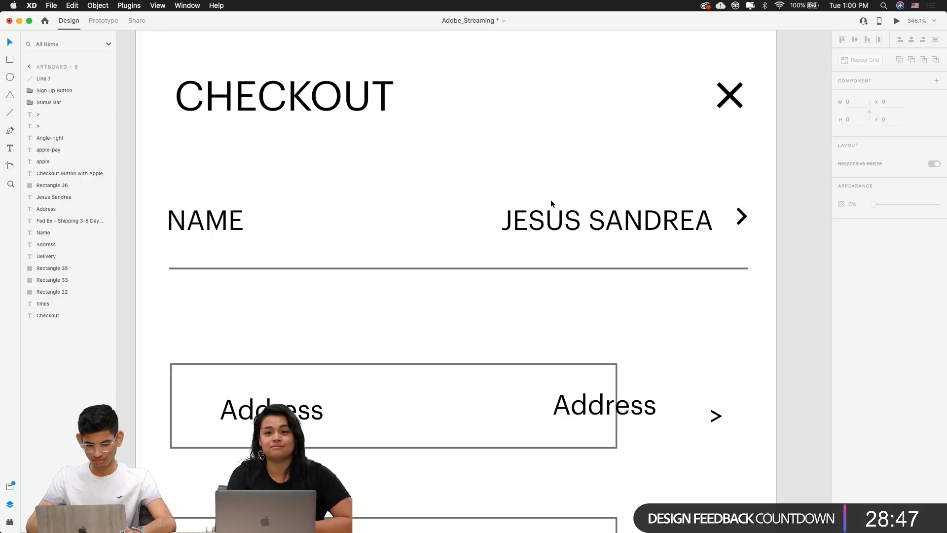
click(226, 222)
drag(226, 223, 231, 230)
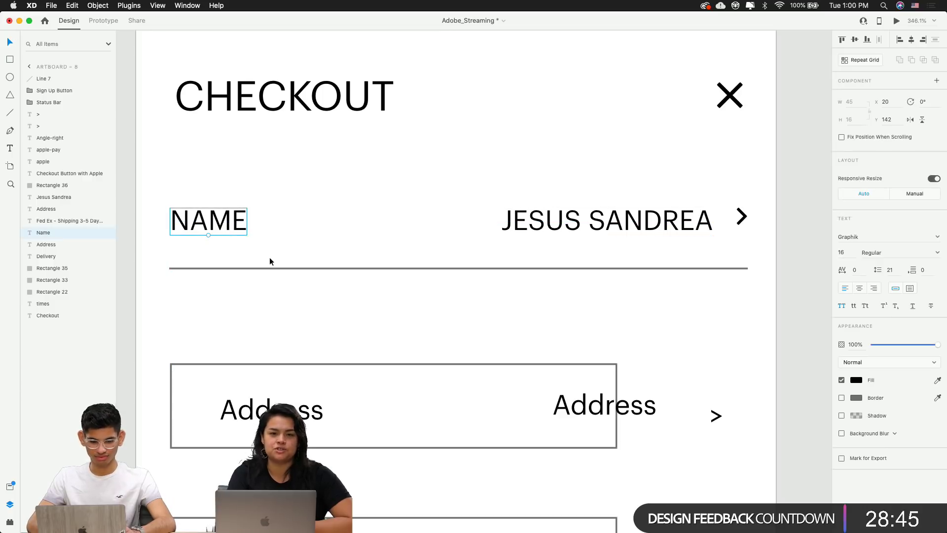
click(257, 269)
key(Right)
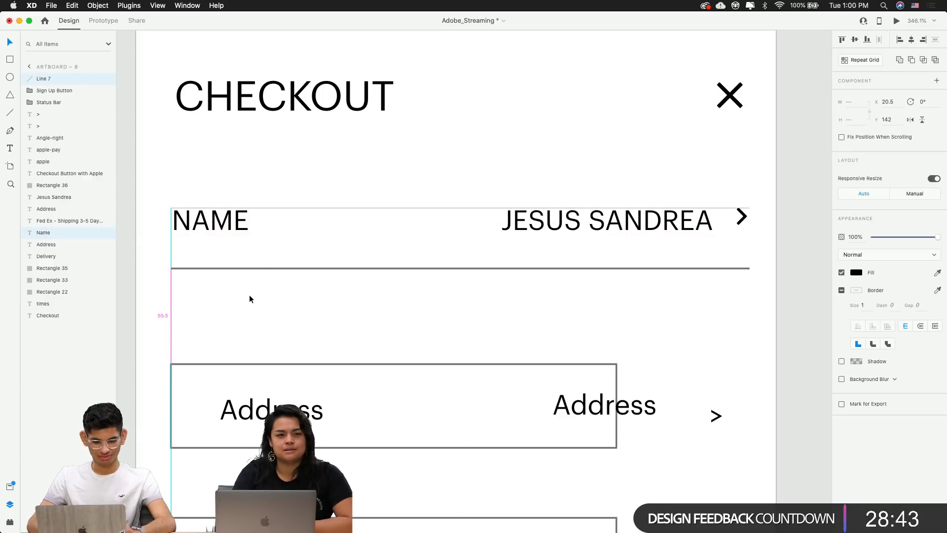
click(424, 205)
Shift the name value slightly left
click(535, 236)
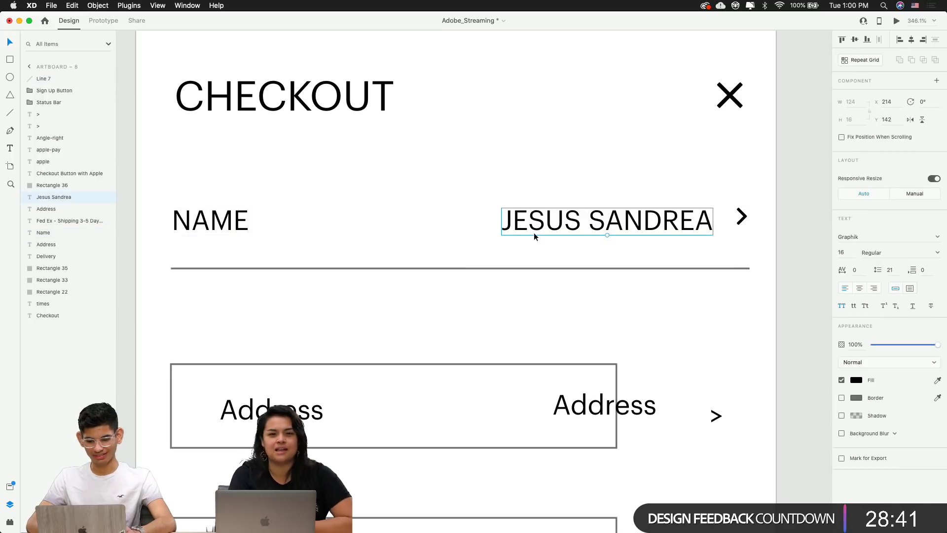
shift+click(242, 227)
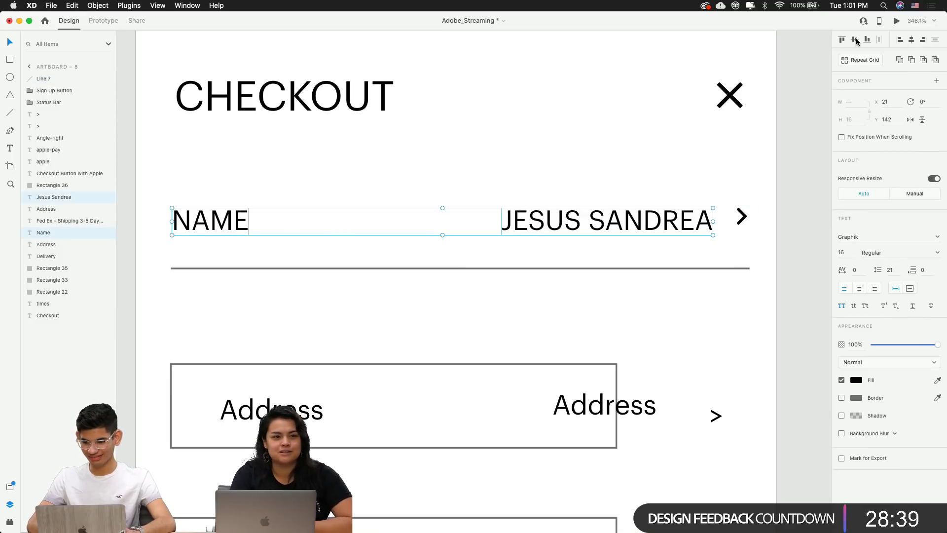
click(757, 154)
click(631, 208)
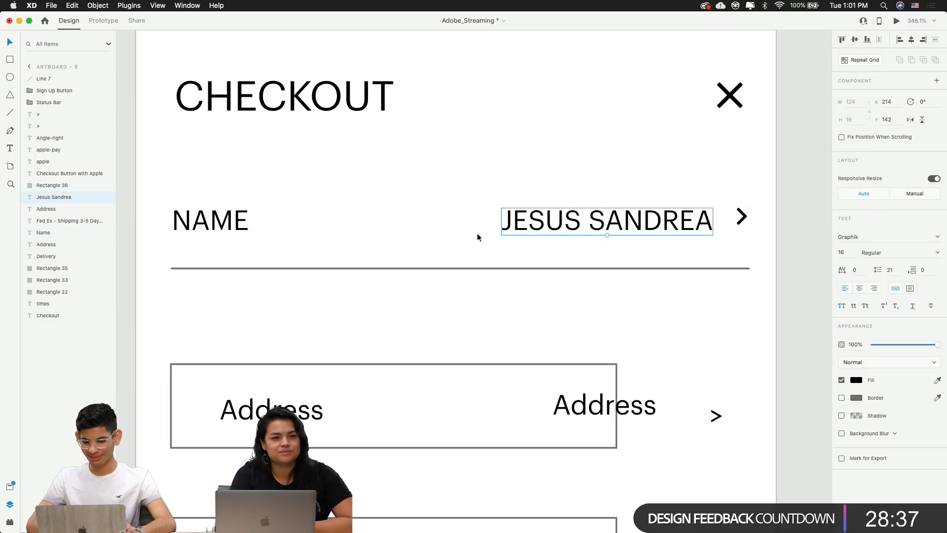
key(shift+Left)
key(shift+Left)
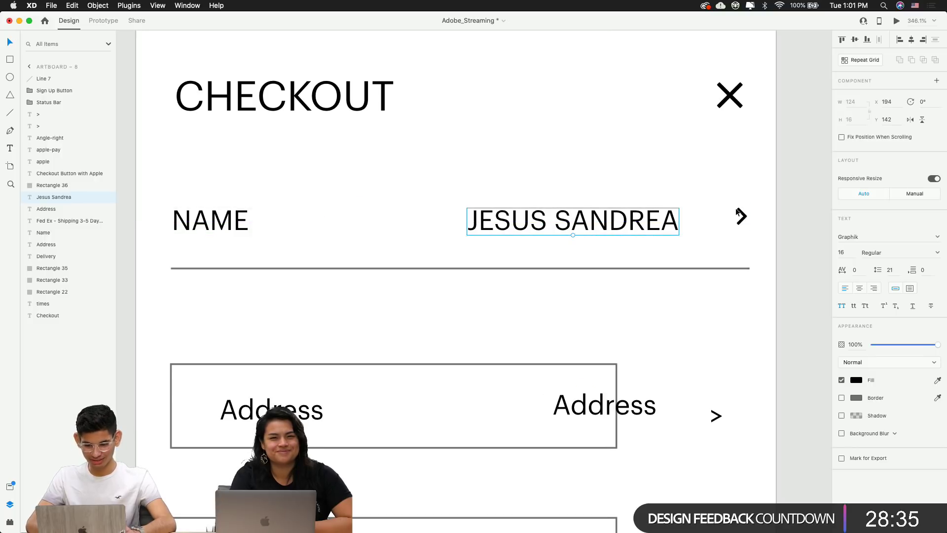
Middle-align the chevron with the name value, then align NAME, value and chevron along the row
click(742, 217)
shift+click(662, 225)
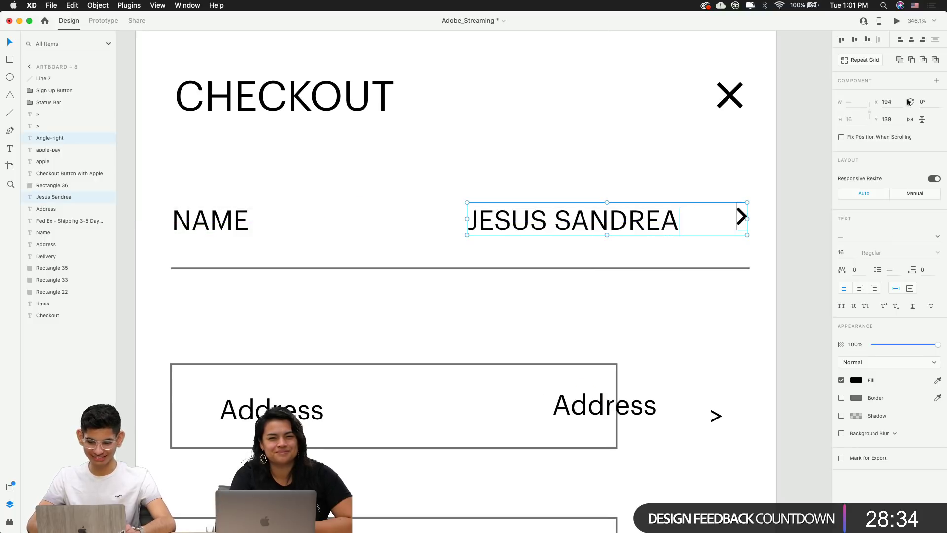
click(855, 40)
click(769, 161)
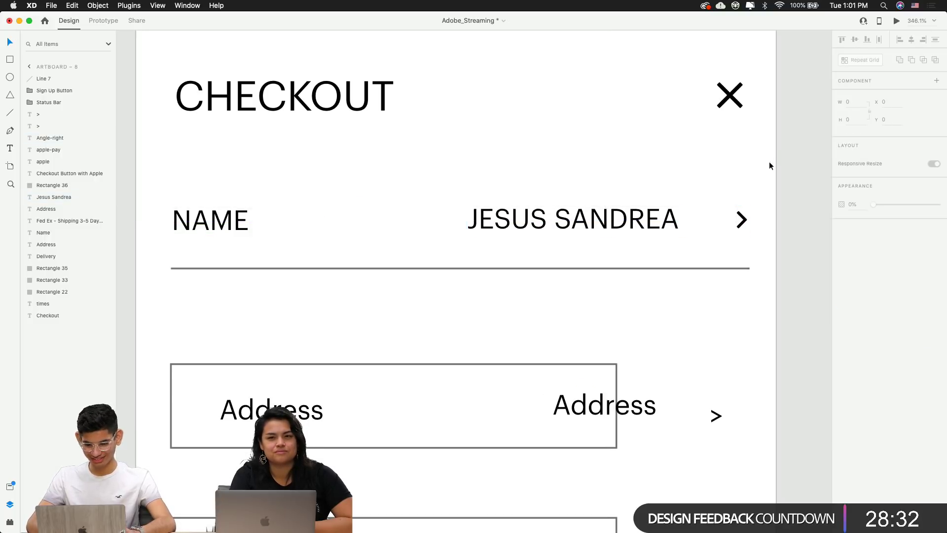
click(741, 219)
shift+click(625, 219)
shift+click(221, 223)
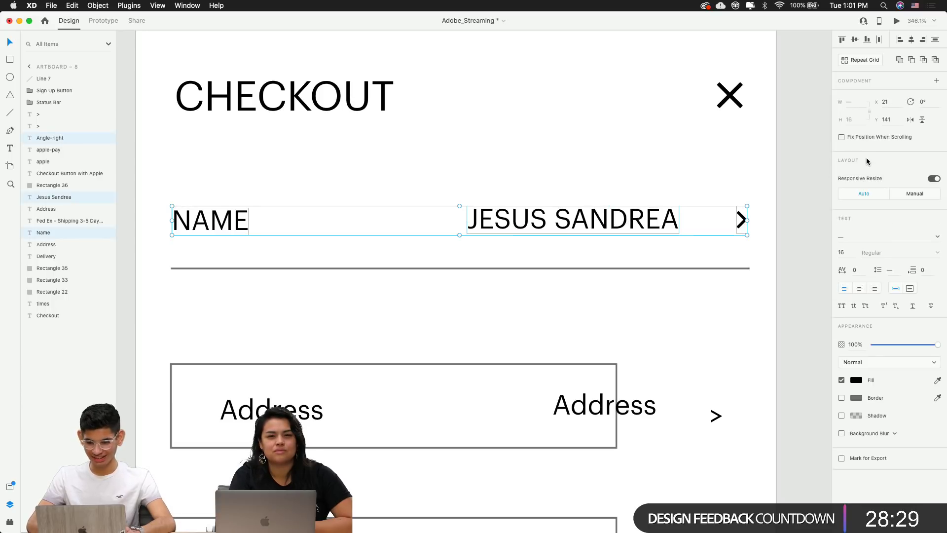
click(858, 43)
click(766, 203)
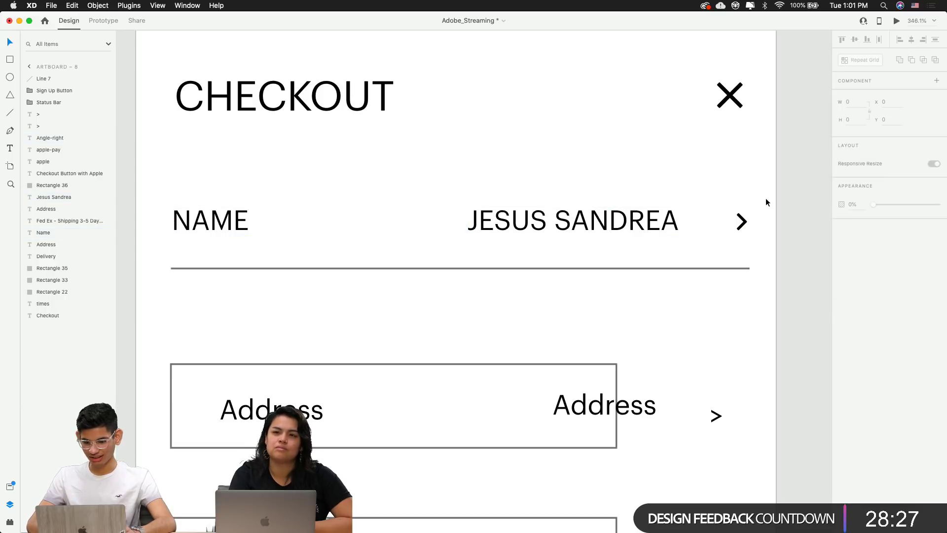
scroll(516, 227, down, 2)
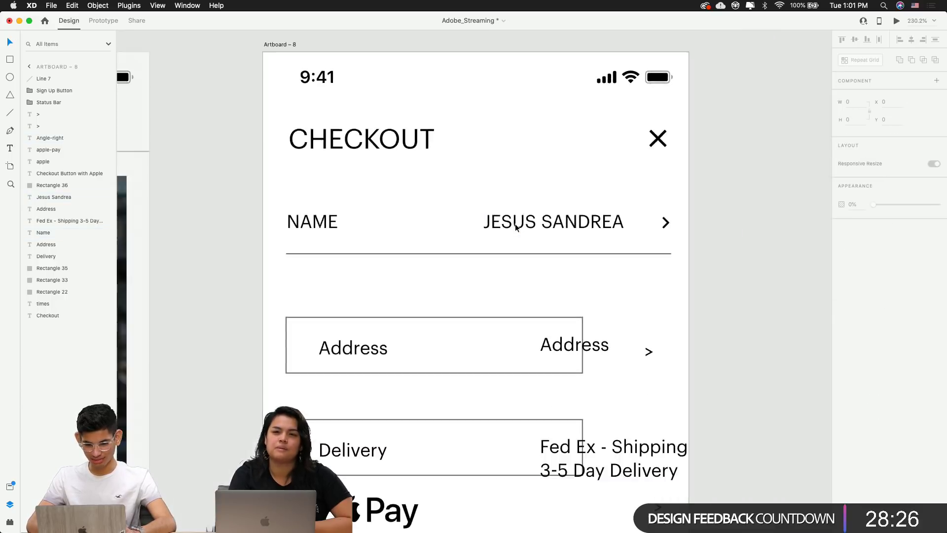
Copy the Name row's divider line up so it also sits above the row
click(497, 255)
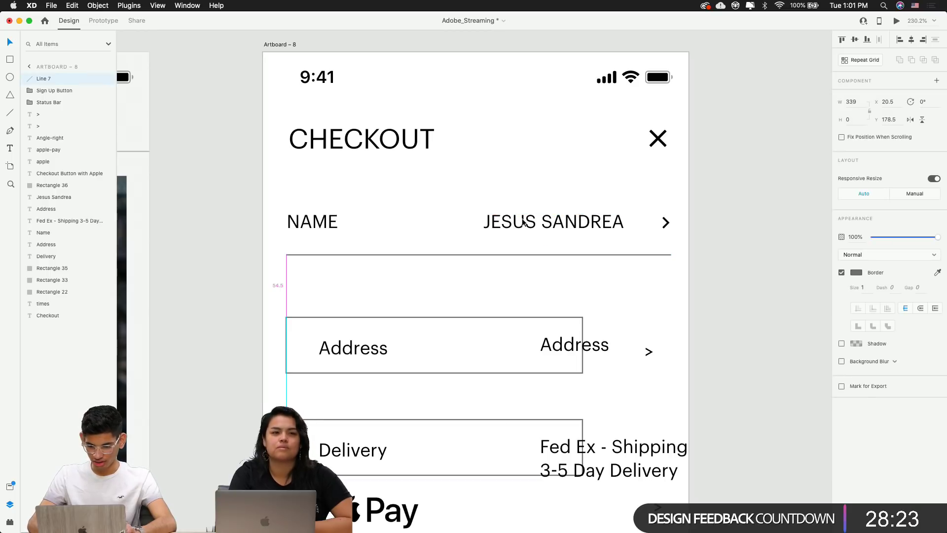
click(529, 224)
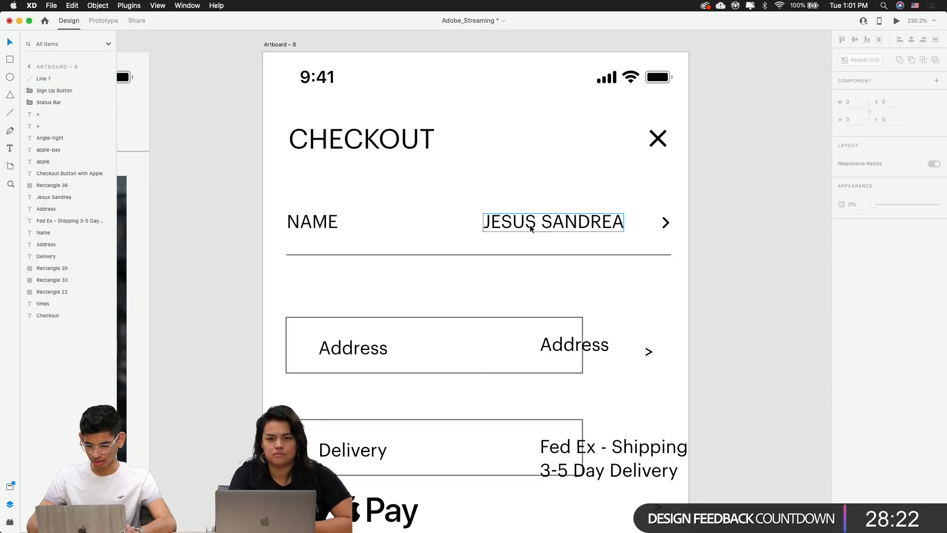
click(519, 255)
key(Escape)
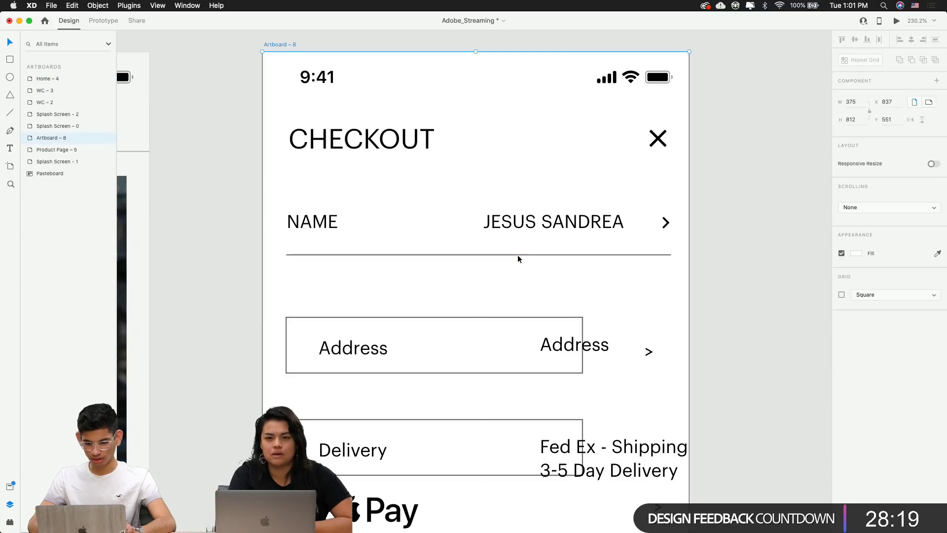
drag(517, 254, 517, 186)
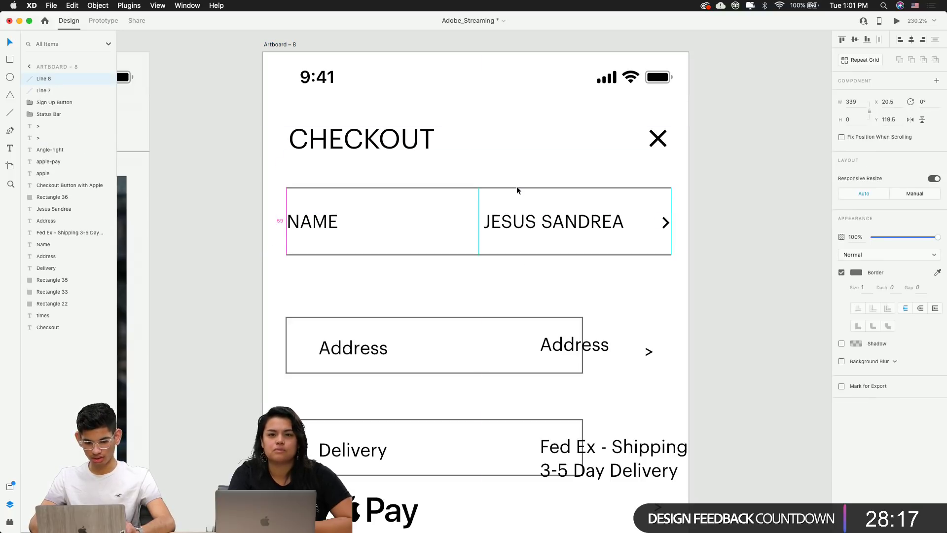
click(496, 263)
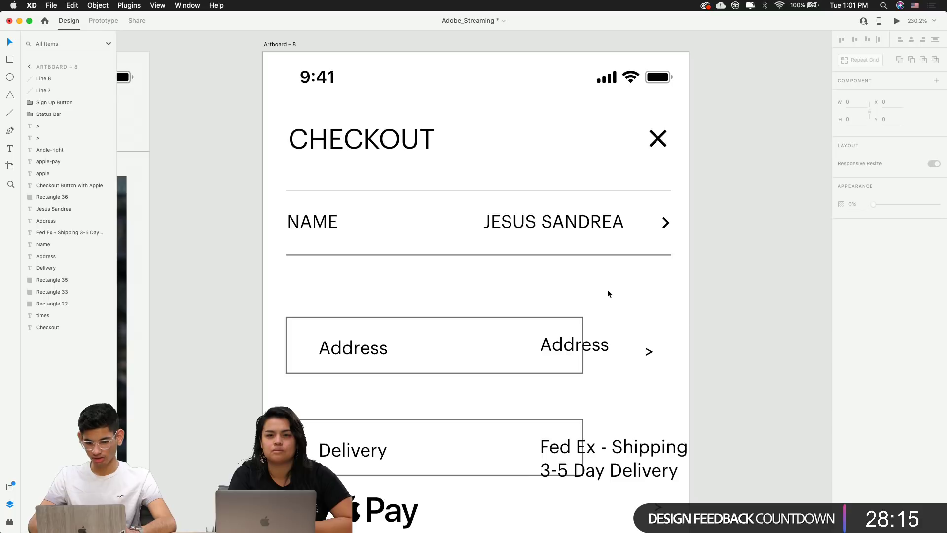
Recolour both divider lines around the NAME row light grey
scroll(607, 291, down, 3)
click(591, 266)
shift+click(582, 221)
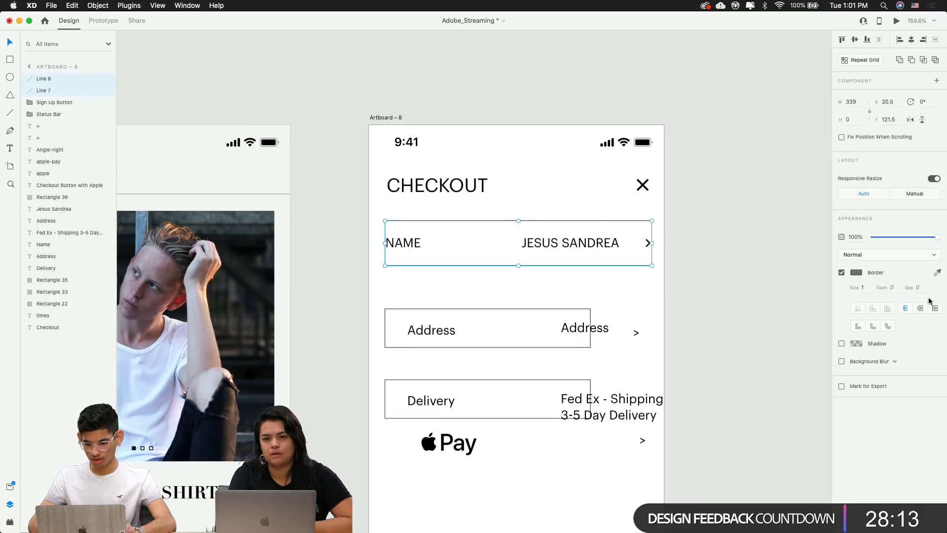
click(858, 271)
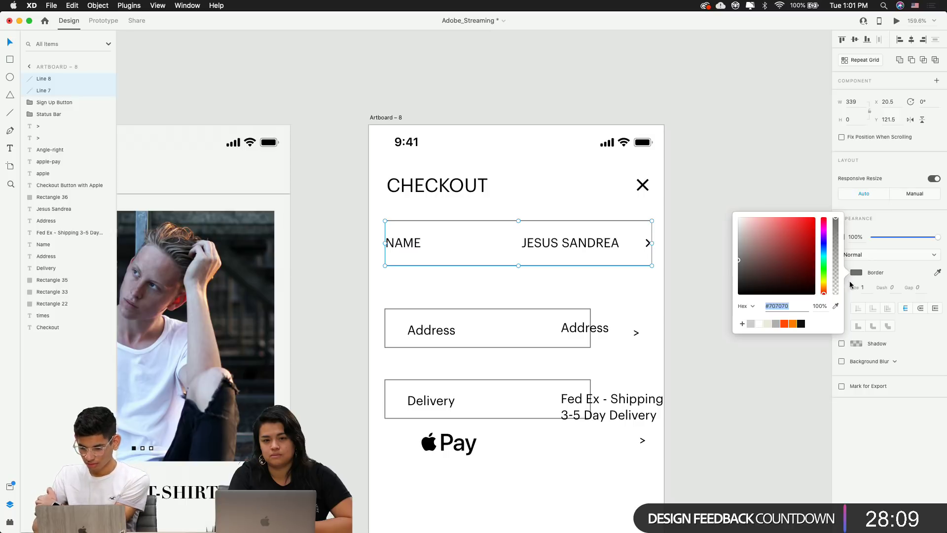
click(777, 324)
click(741, 374)
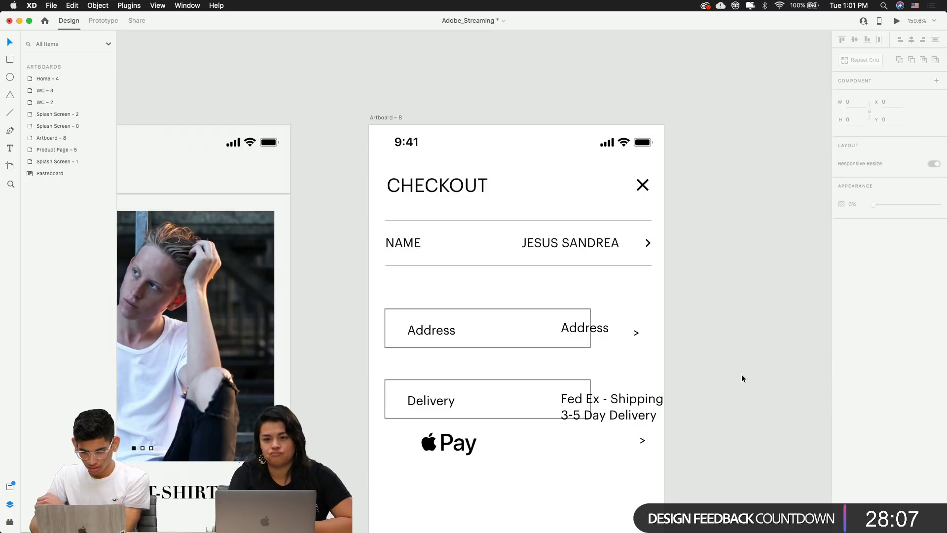
Set the NAME label's font weight to Medium after briefly trying Thin
click(712, 315)
scroll(711, 315, down, 3)
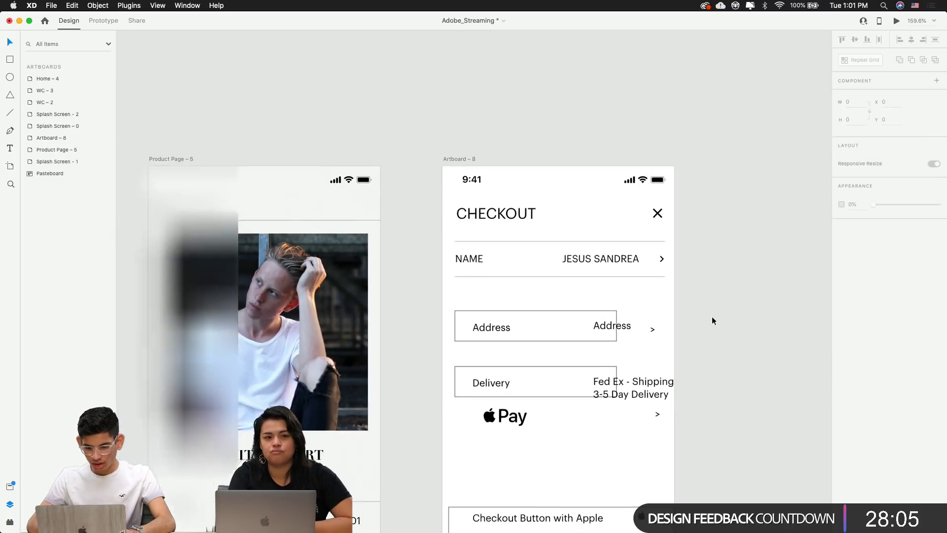
scroll(591, 265, up, 5)
scroll(459, 256, right, 2)
click(373, 242)
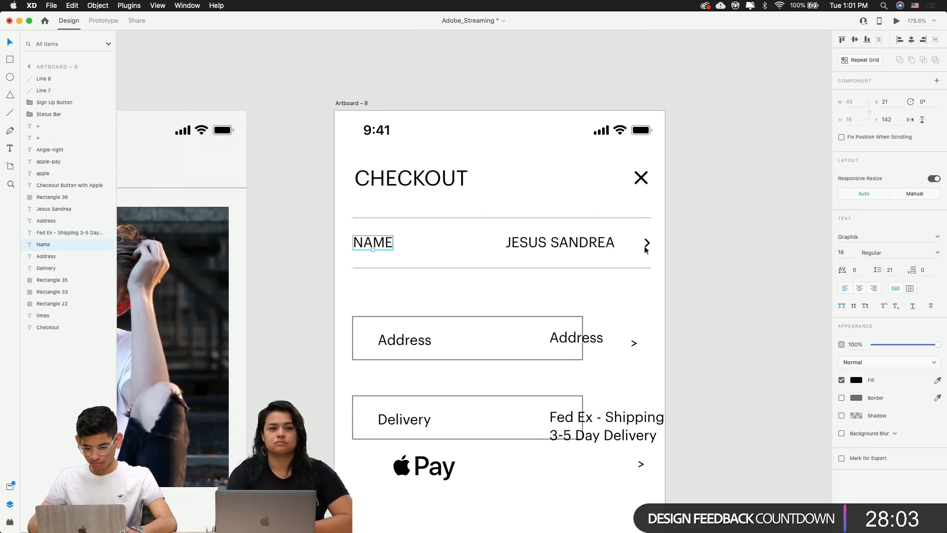
click(937, 253)
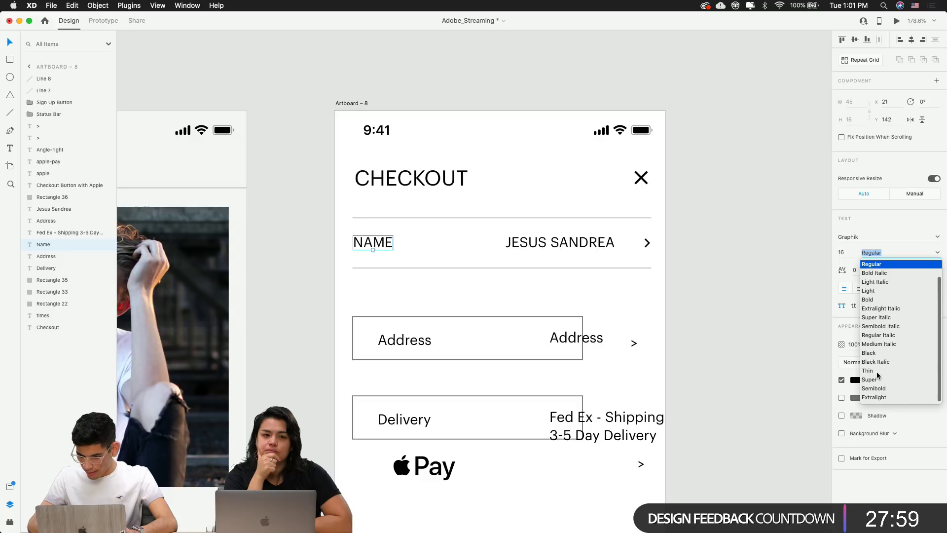
click(877, 371)
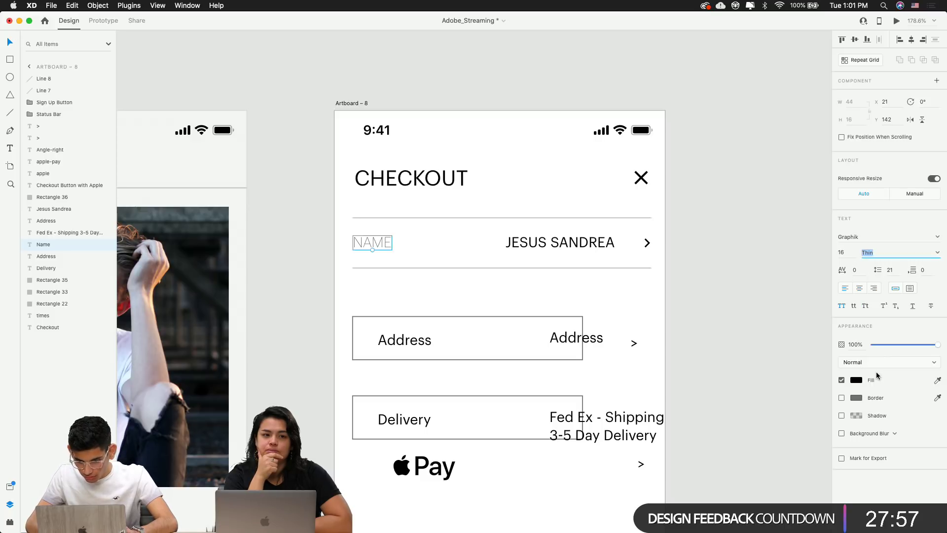
click(938, 252)
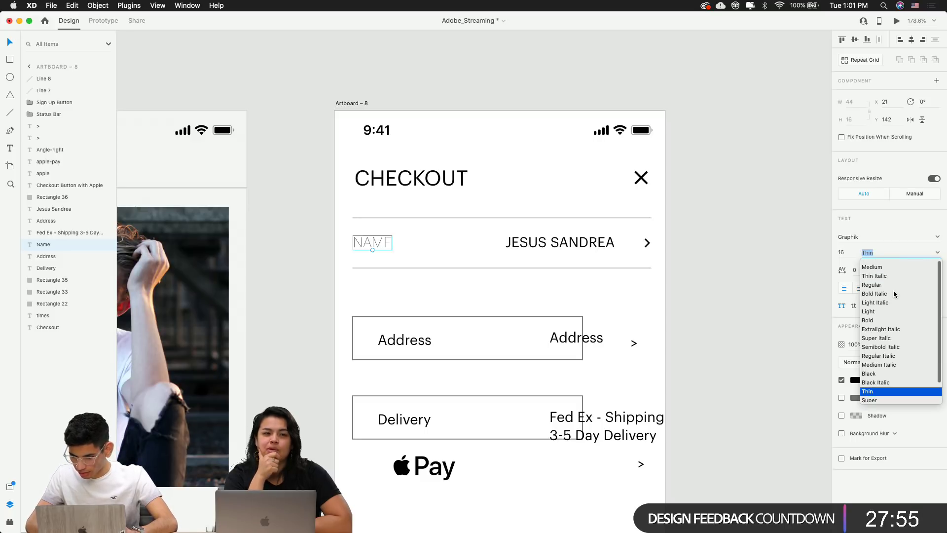
click(872, 265)
click(782, 262)
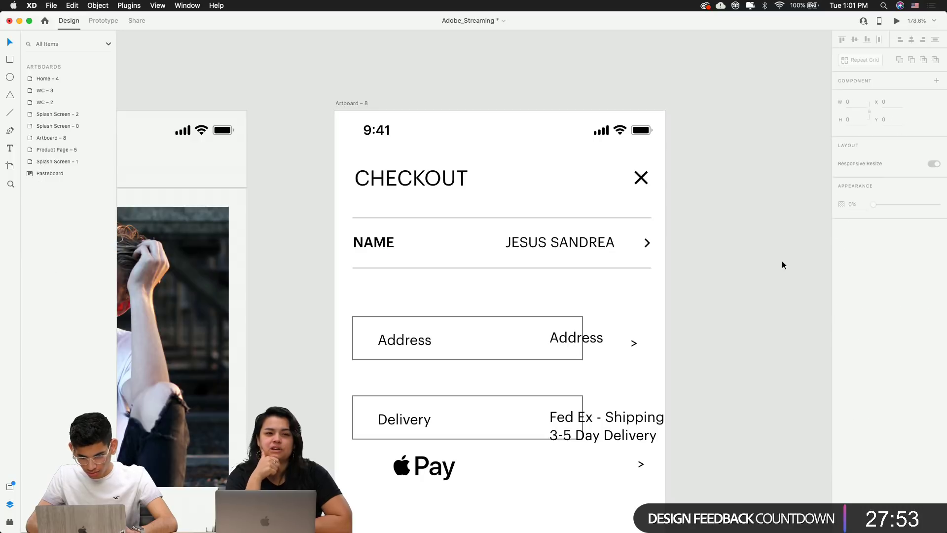
scroll(782, 261, down, 3)
scroll(782, 261, up, 3)
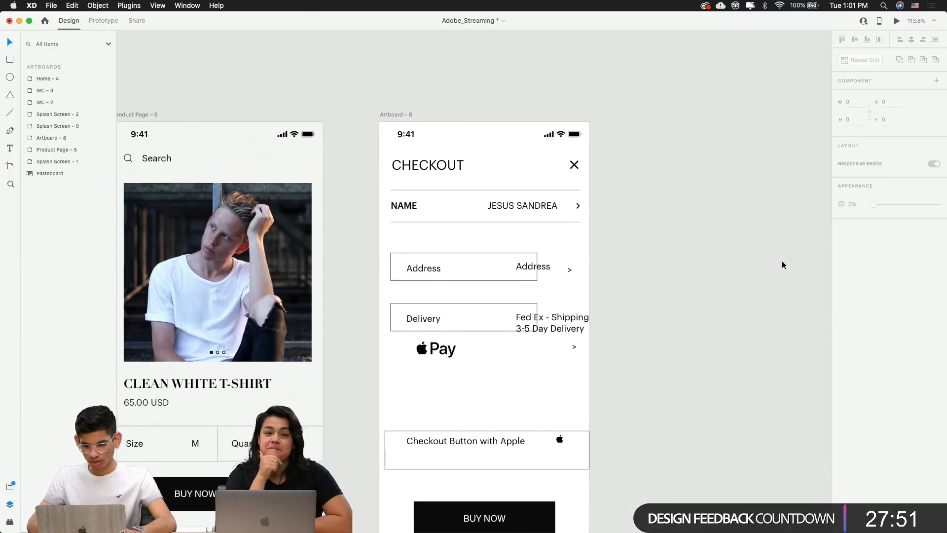
scroll(528, 215, up, 5)
Nudge the NAME label one pixel left to x 20
click(528, 215)
scroll(528, 215, up, 5)
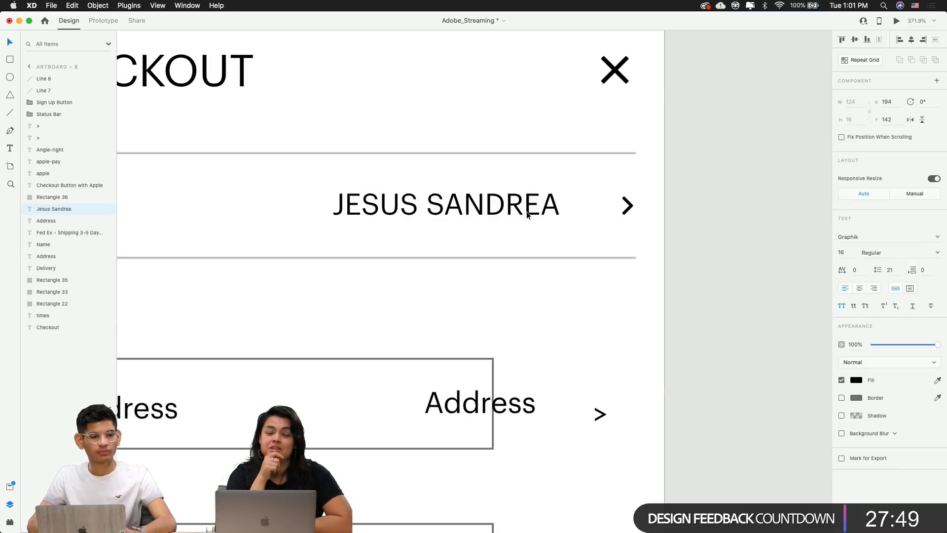
scroll(527, 214, left, 5)
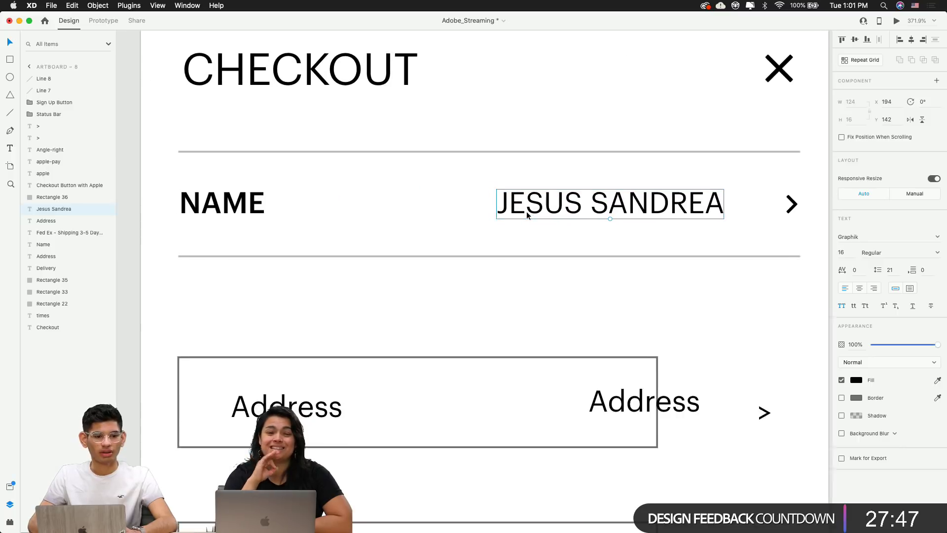
click(230, 203)
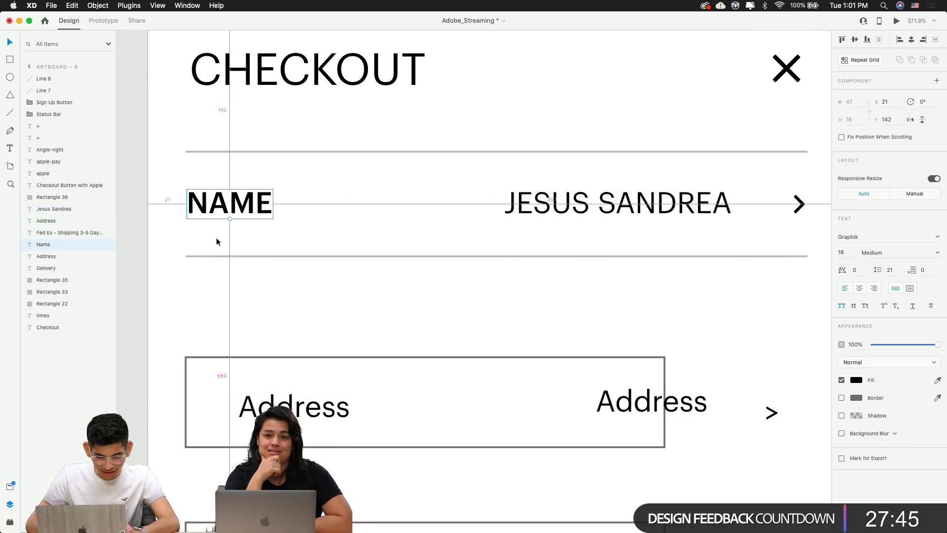
key(Left)
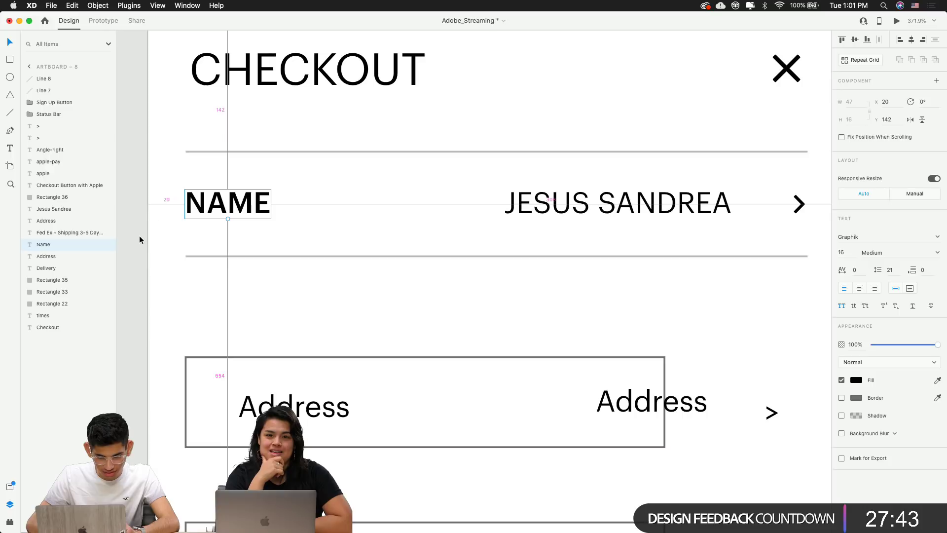
Position the top divider at X 20, Y 121 with a width of 335
click(191, 152)
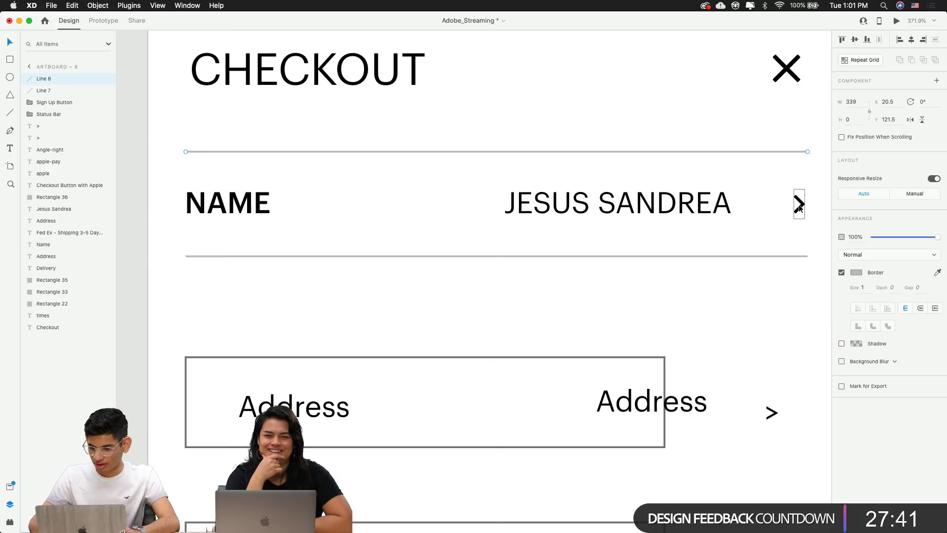
key(alt)
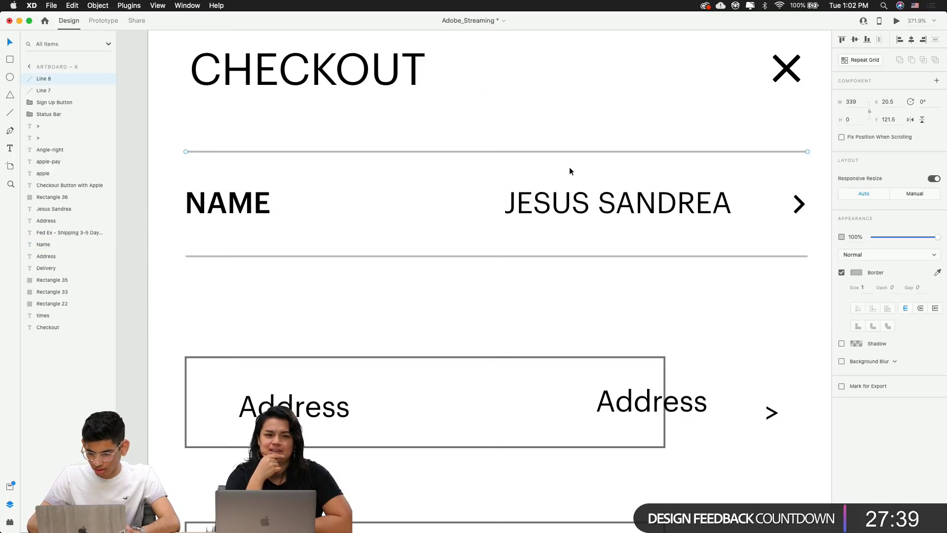
text(20)
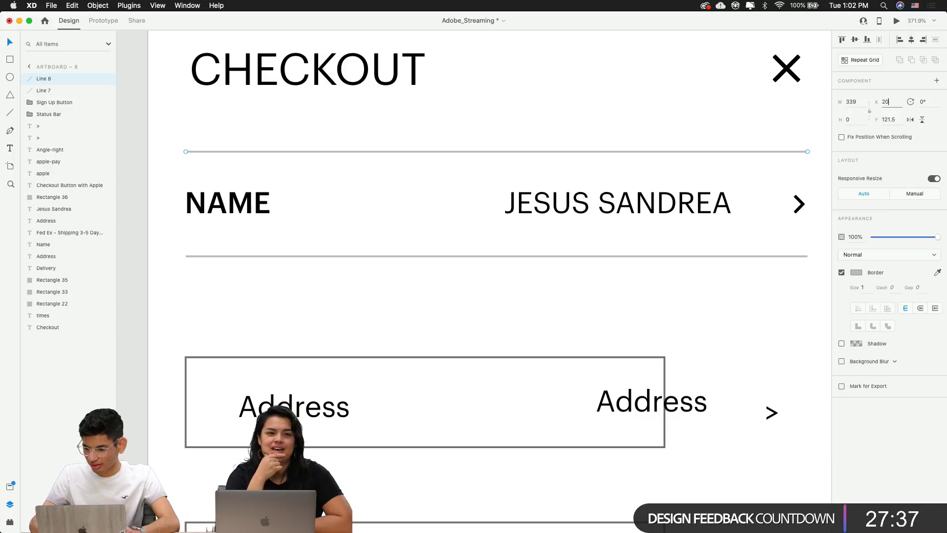
key(Return)
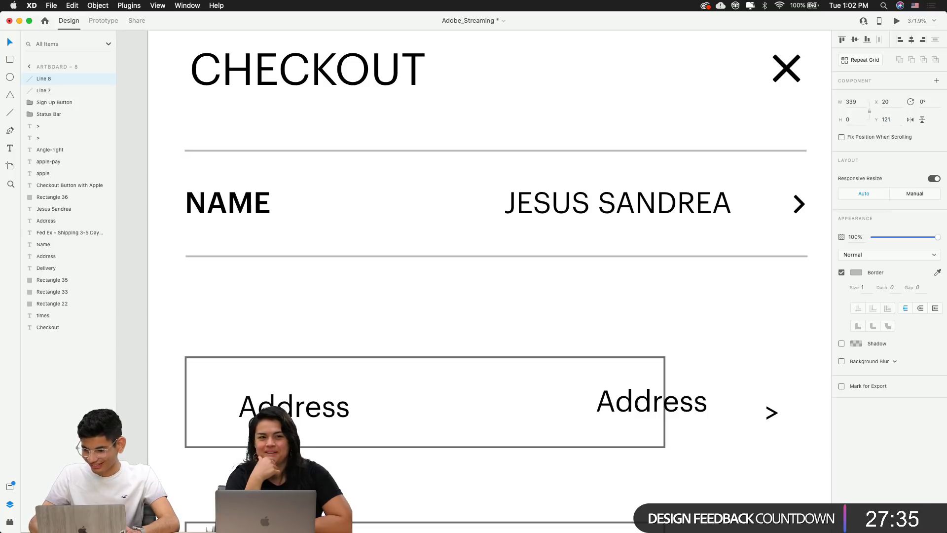
key(alt)
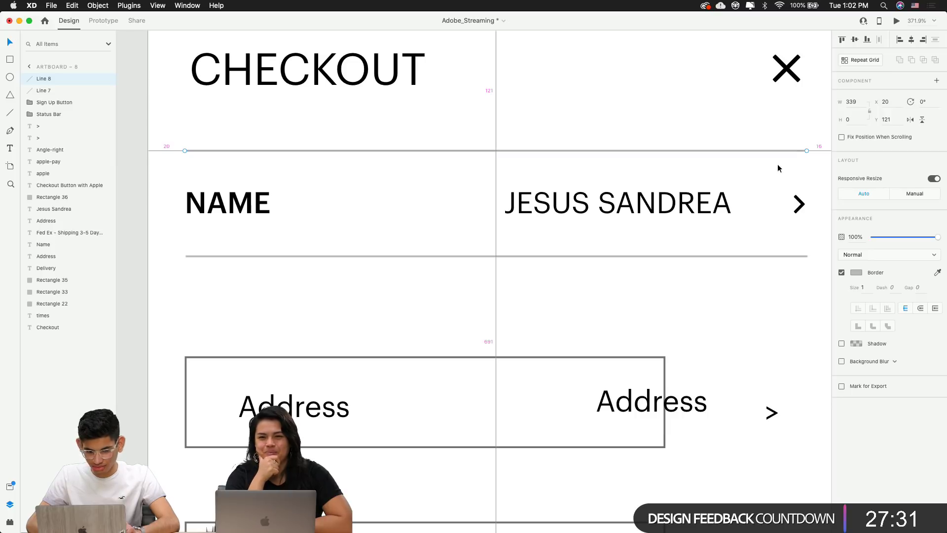
click(856, 102)
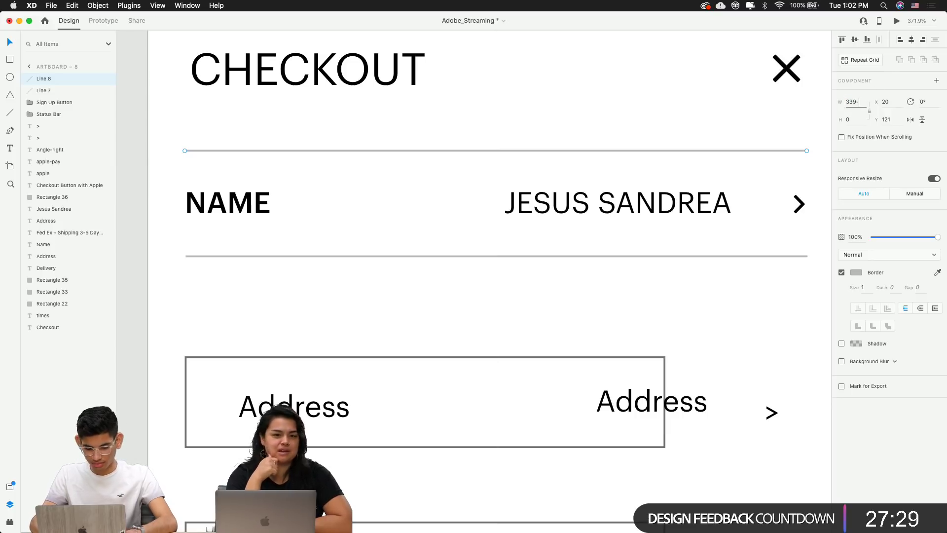
key(alt)
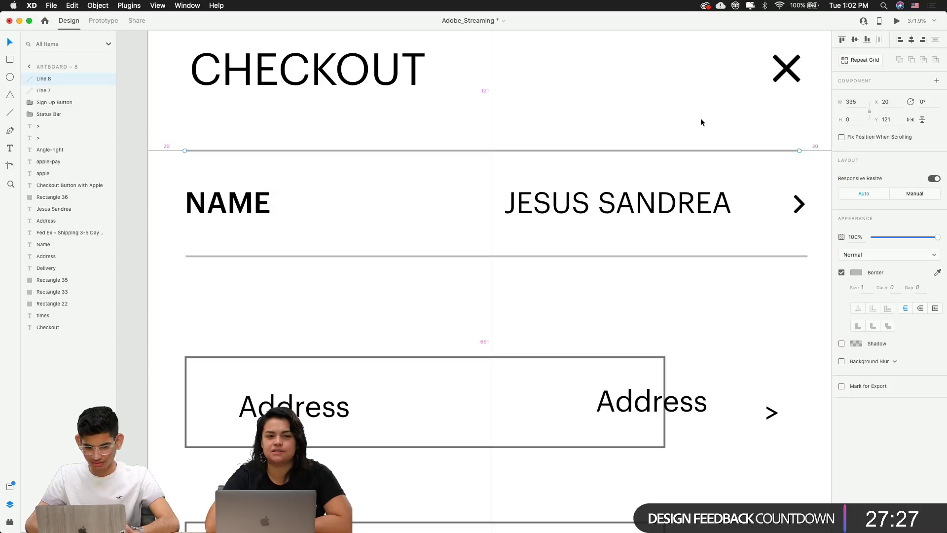
Delete the lower divider and place a copy of the top divider below NAME
key(alt)
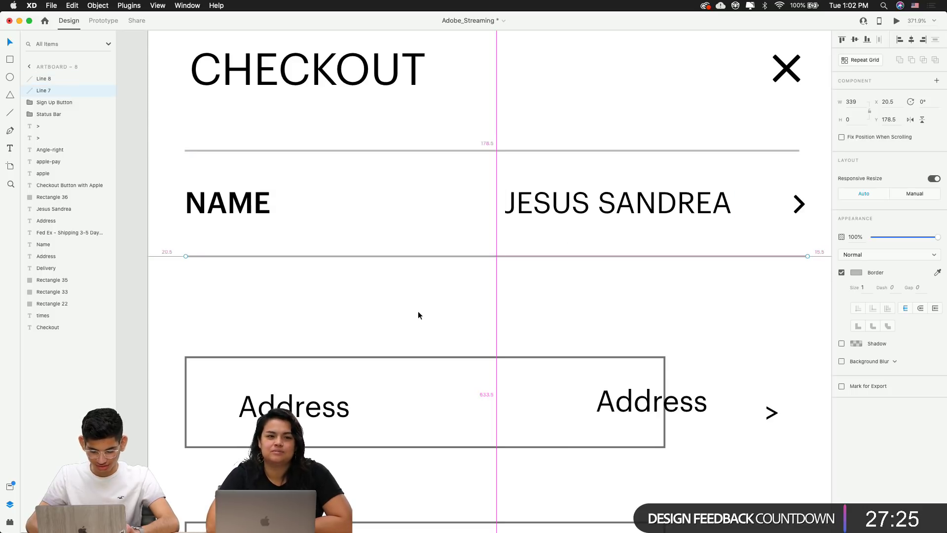
key(Delete)
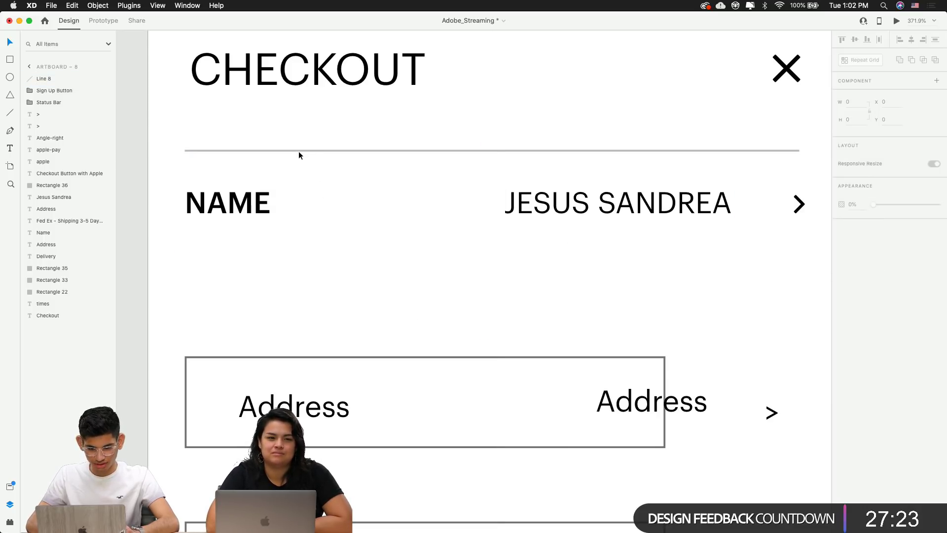
drag(298, 151, 285, 253)
click(468, 275)
scroll(468, 275, down, 5)
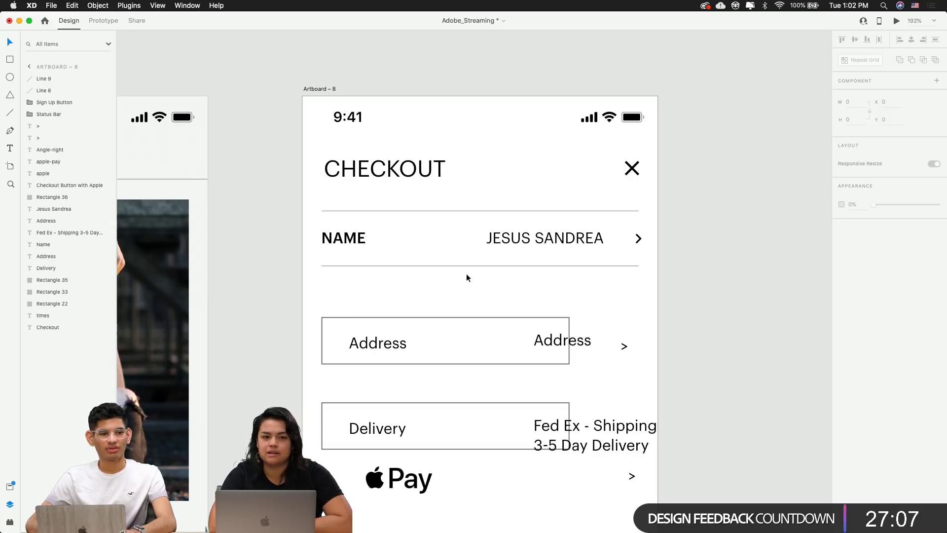
scroll(466, 274, down, 5)
click(357, 267)
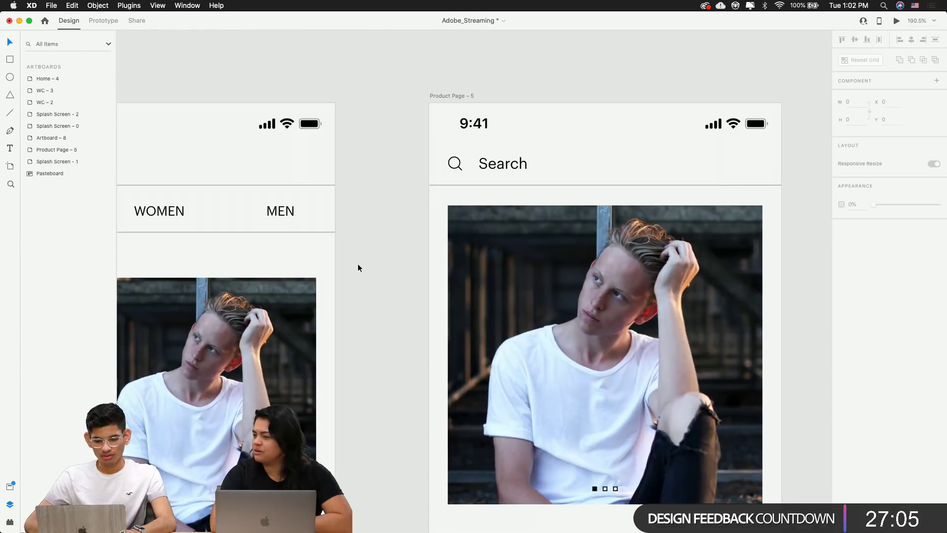
scroll(357, 267, down, 5)
scroll(357, 267, up, 10)
scroll(358, 266, down, 3)
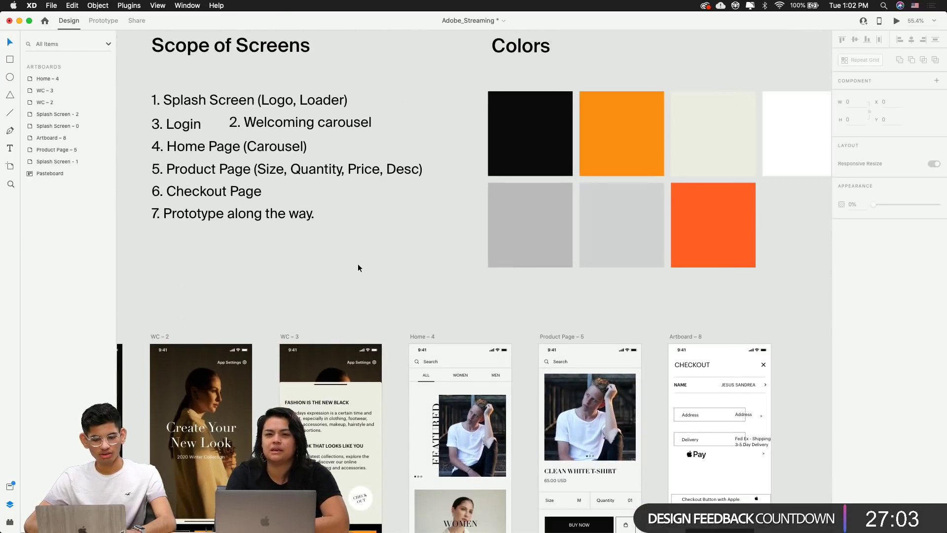
scroll(358, 268, right, 5)
scroll(358, 268, up, 3)
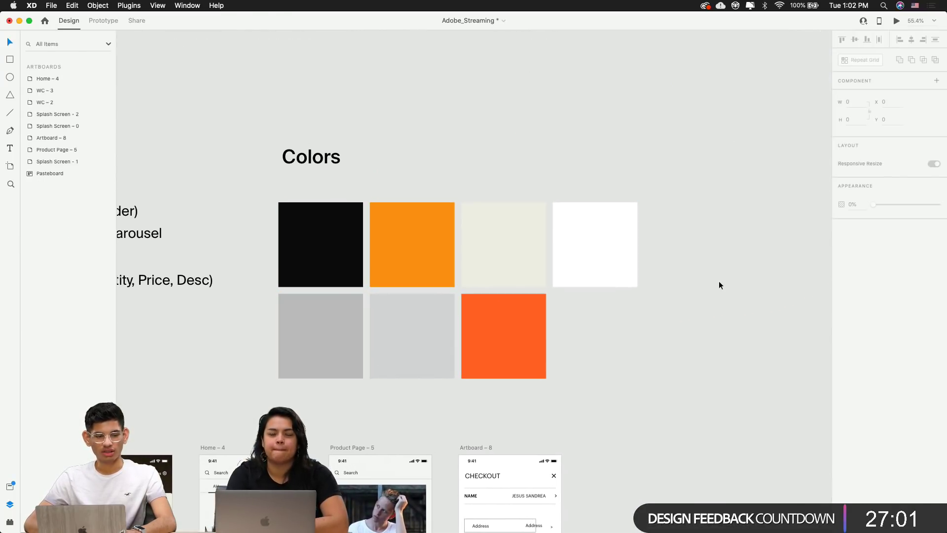
scroll(575, 313, left, 10)
scroll(575, 313, down, 1)
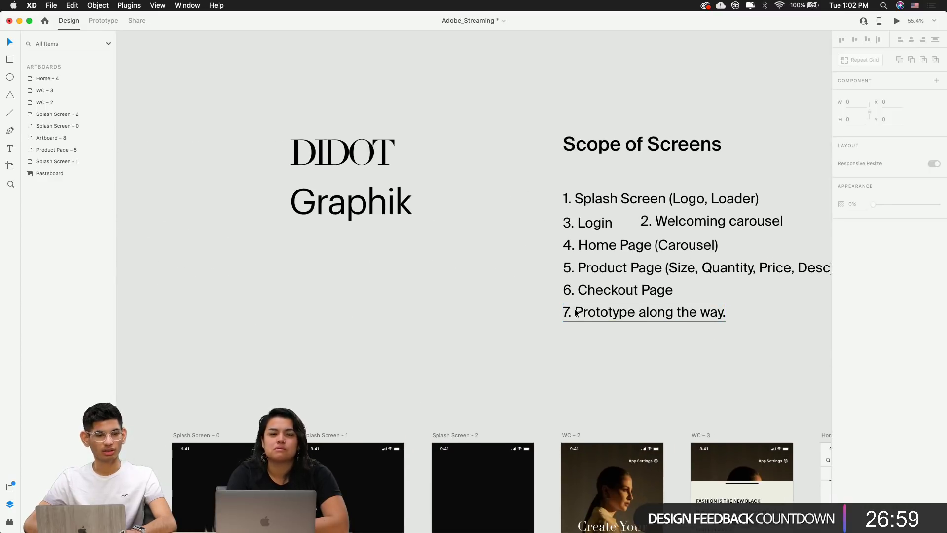
click(343, 154)
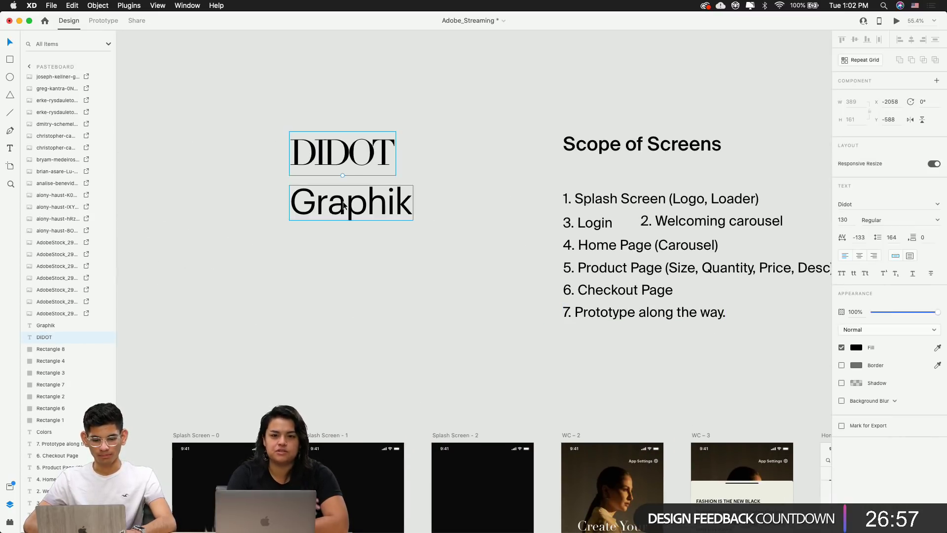
click(319, 310)
scroll(319, 310, right, 15)
scroll(319, 309, down, 5)
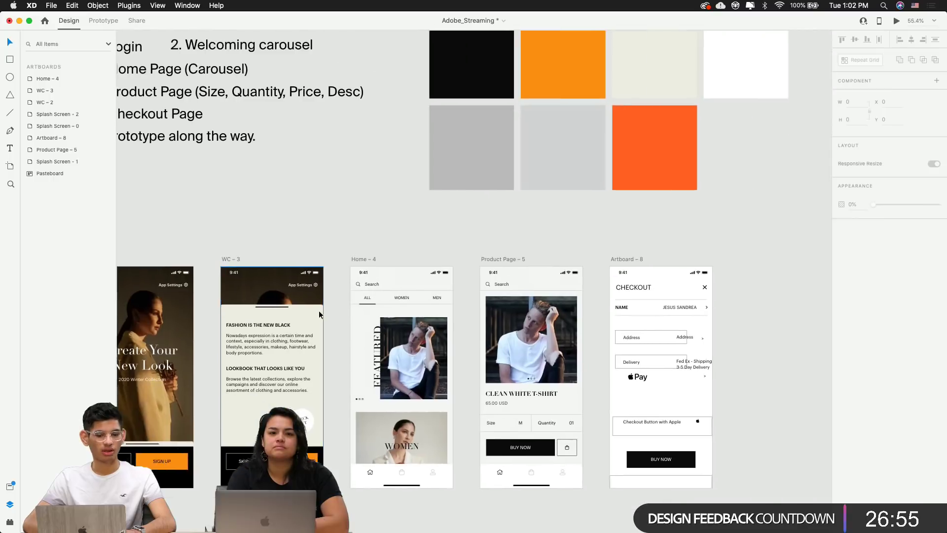
scroll(318, 310, right, 3)
scroll(318, 310, down, 2)
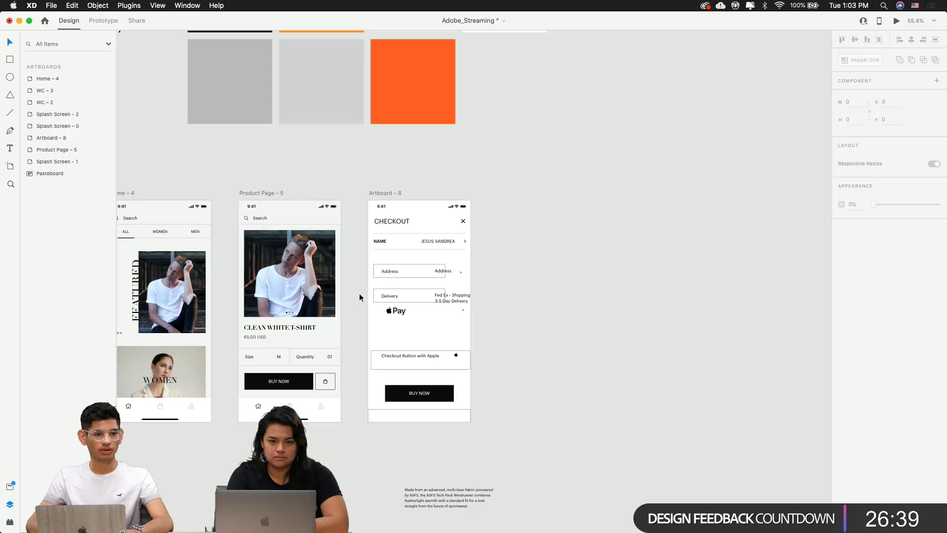
scroll(403, 271, up, 5)
scroll(457, 197, up, 2)
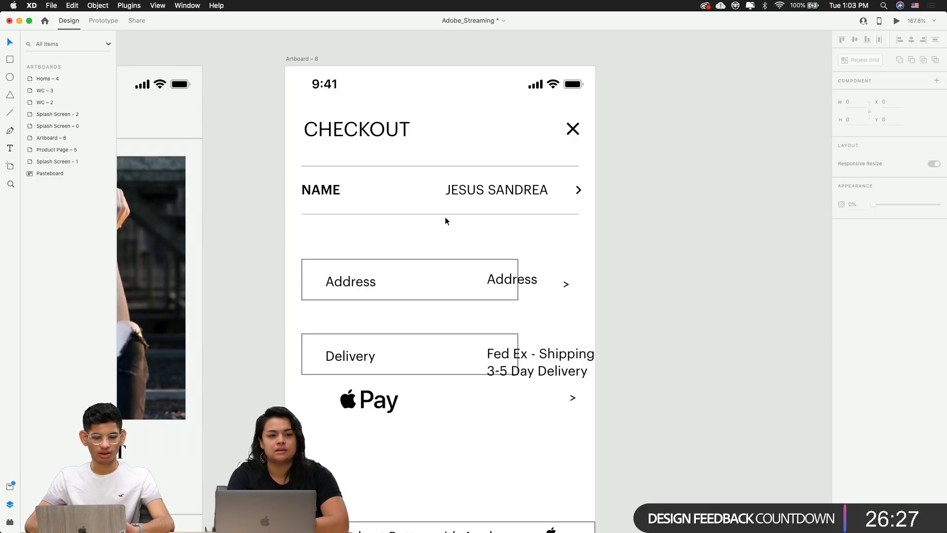
Set the NAME label's font weight to Regular
scroll(445, 217, down, 3)
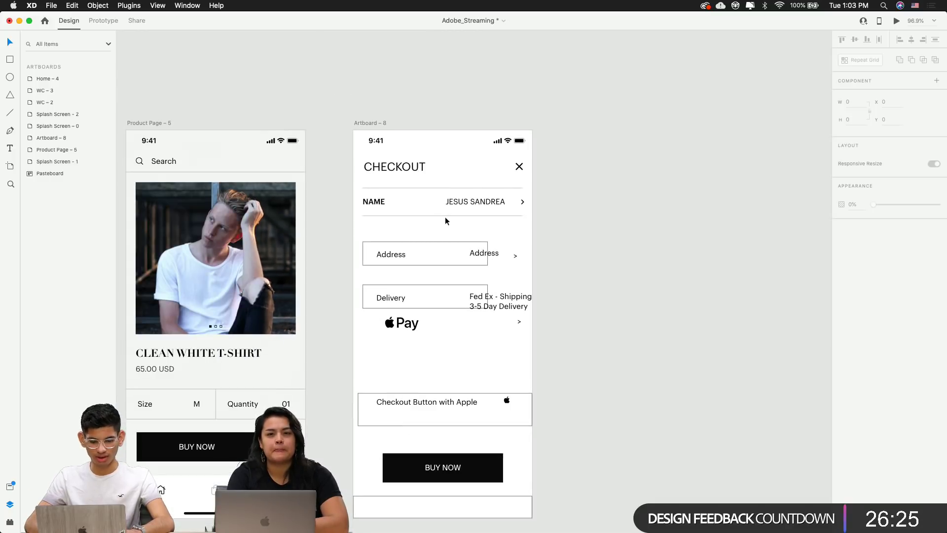
scroll(445, 217, up, 3)
scroll(419, 209, right, 3)
scroll(419, 209, down, 2)
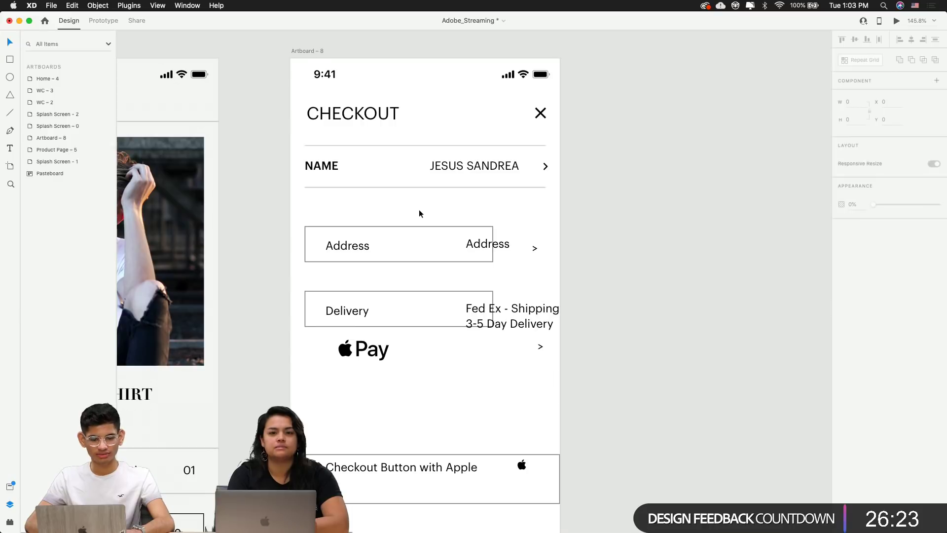
click(327, 186)
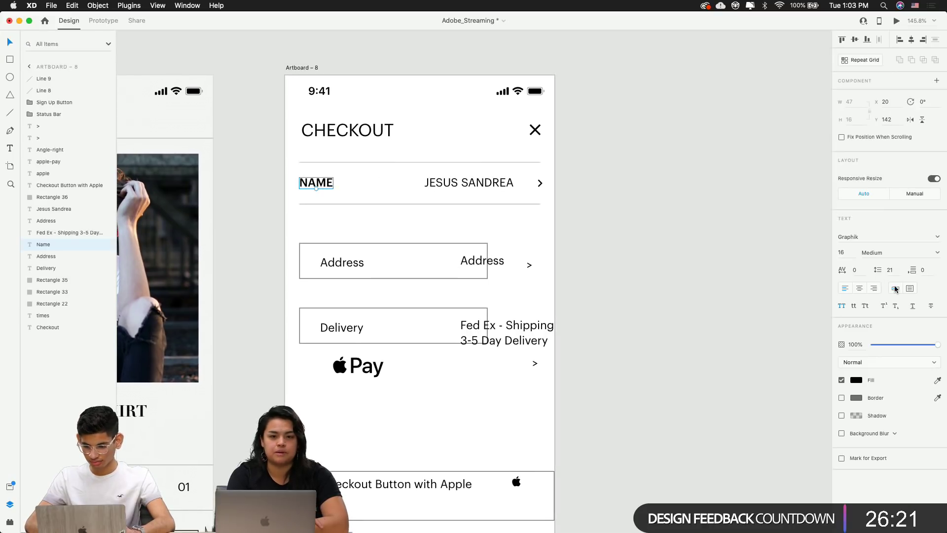
click(872, 253)
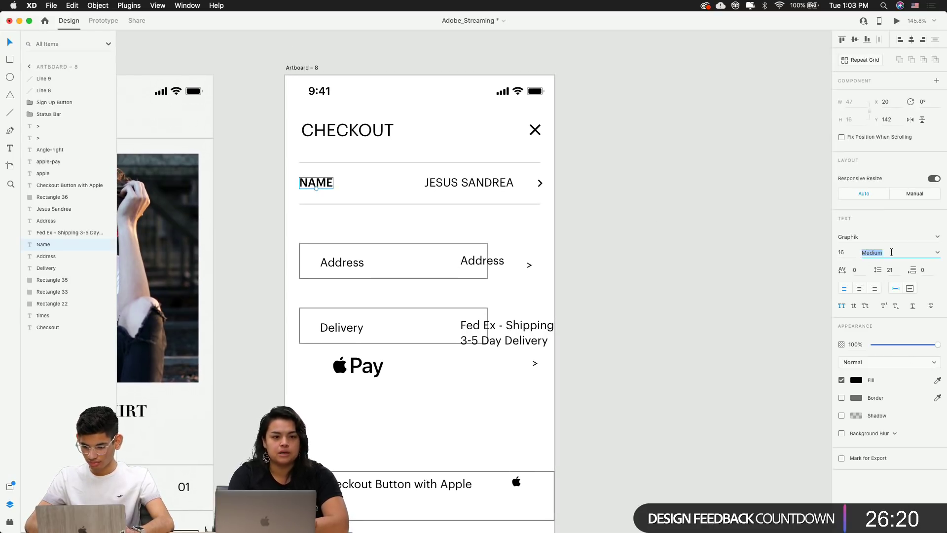
click(937, 253)
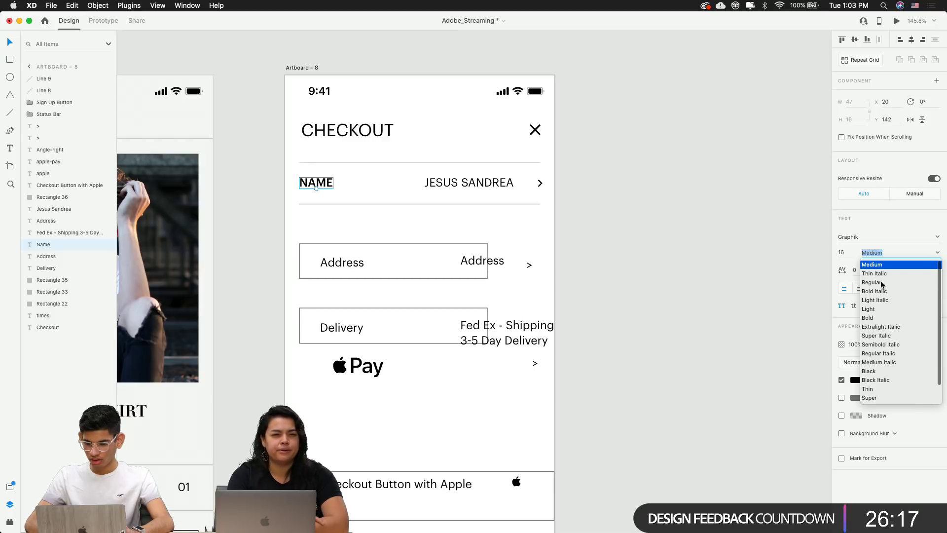
click(900, 282)
click(730, 275)
Give the customer name beside NAME a light grey fill
click(455, 184)
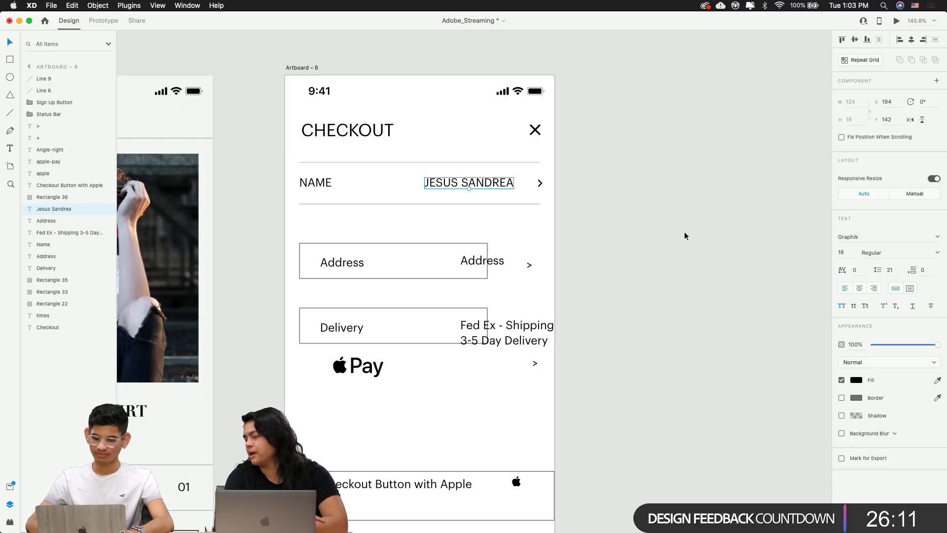
click(857, 379)
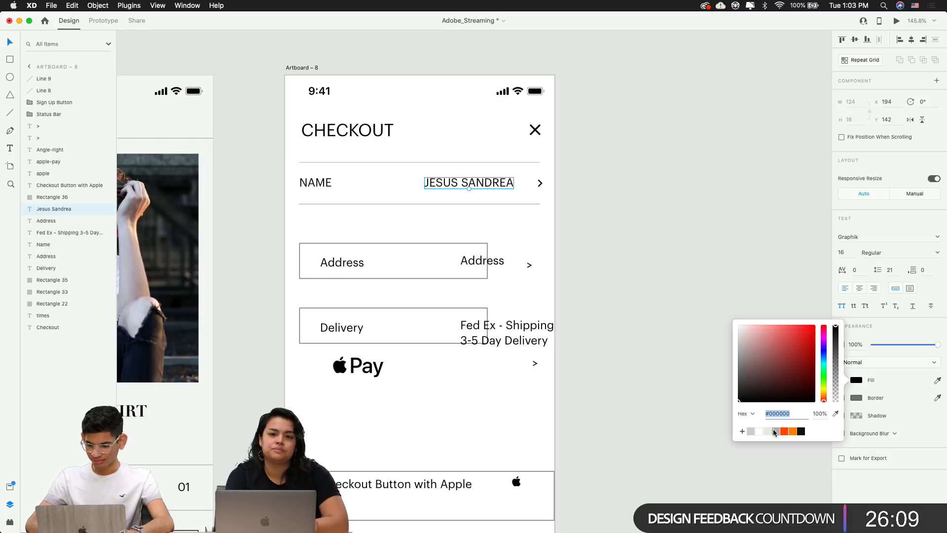
click(775, 431)
click(621, 233)
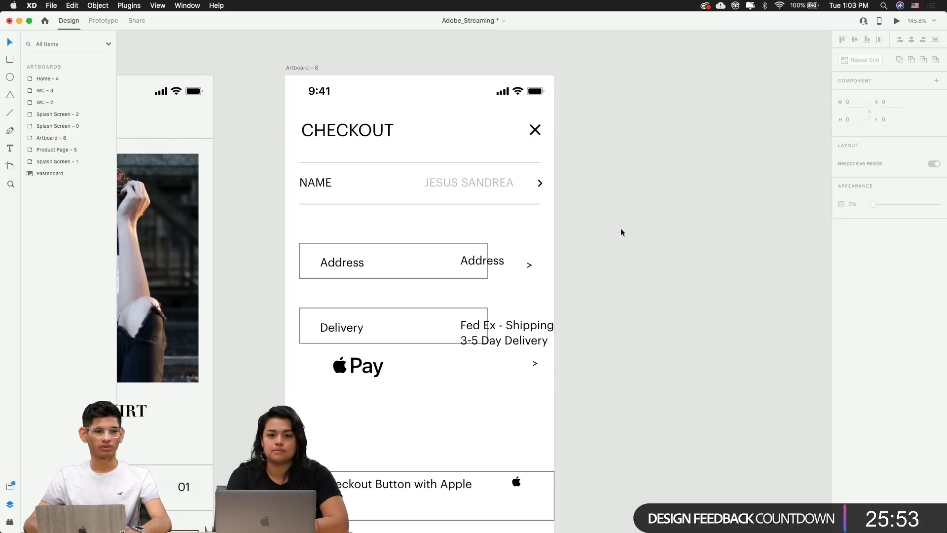
scroll(621, 228, down, 5)
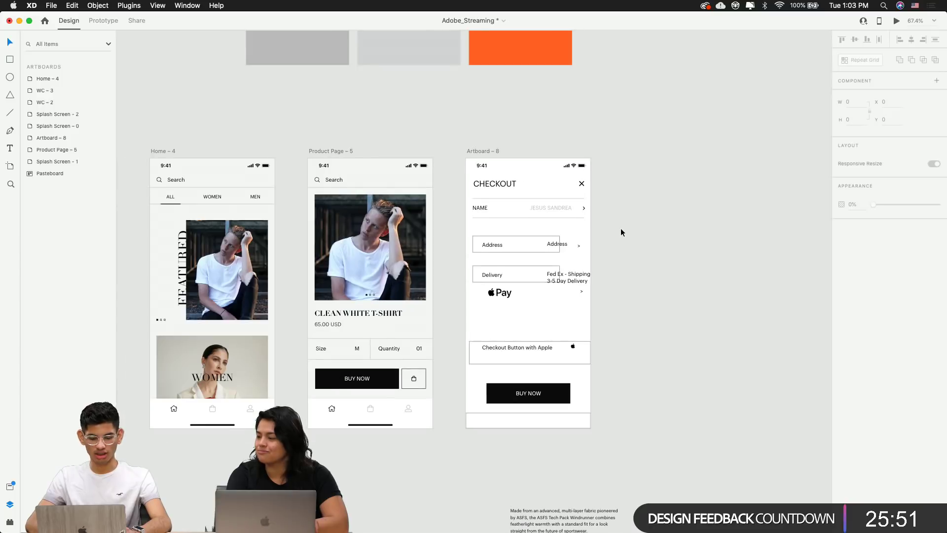
scroll(620, 228, left, 5)
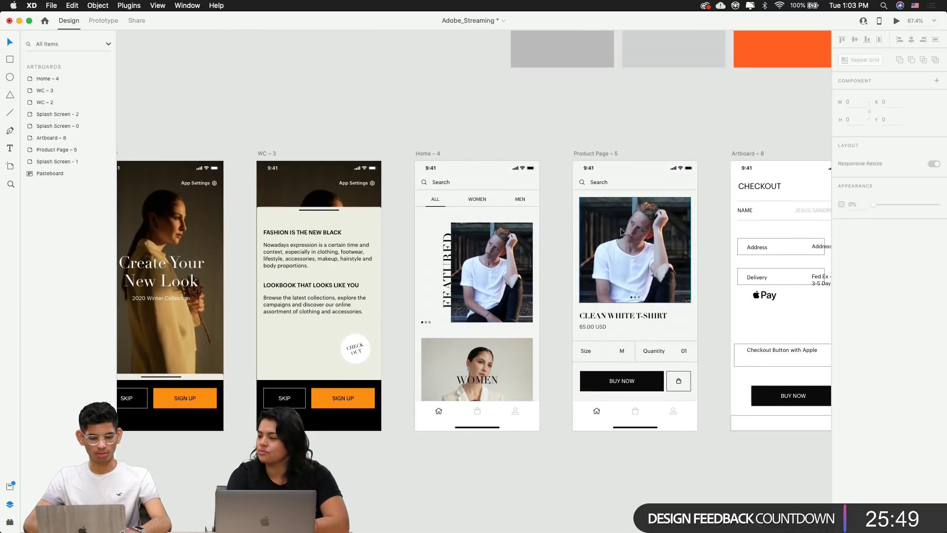
scroll(635, 392, right, 5)
scroll(528, 384, up, 5)
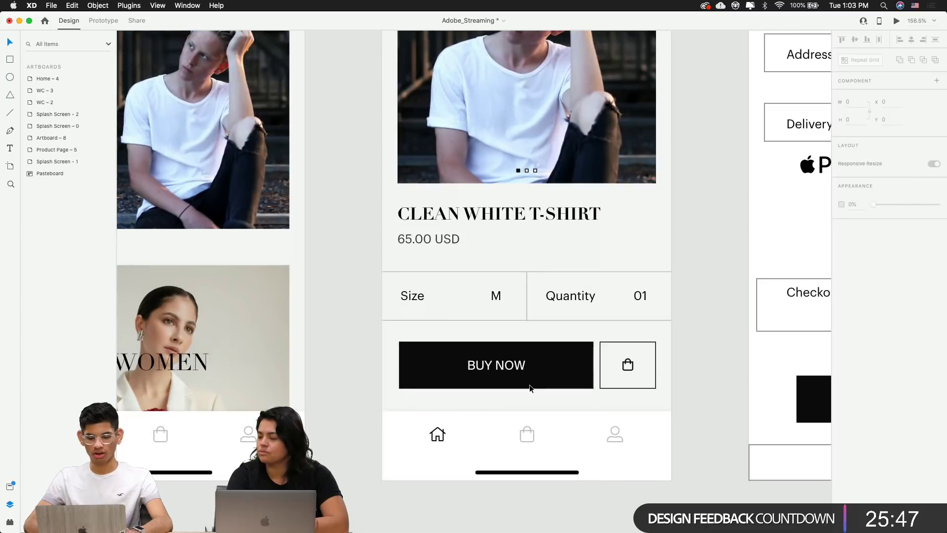
scroll(529, 384, right, 3)
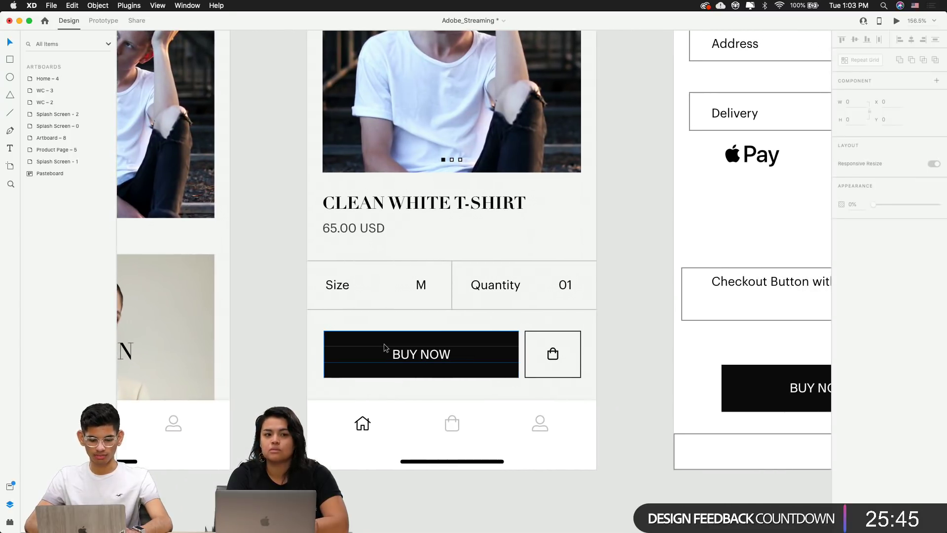
scroll(498, 375, up, 3)
scroll(499, 380, left, 6)
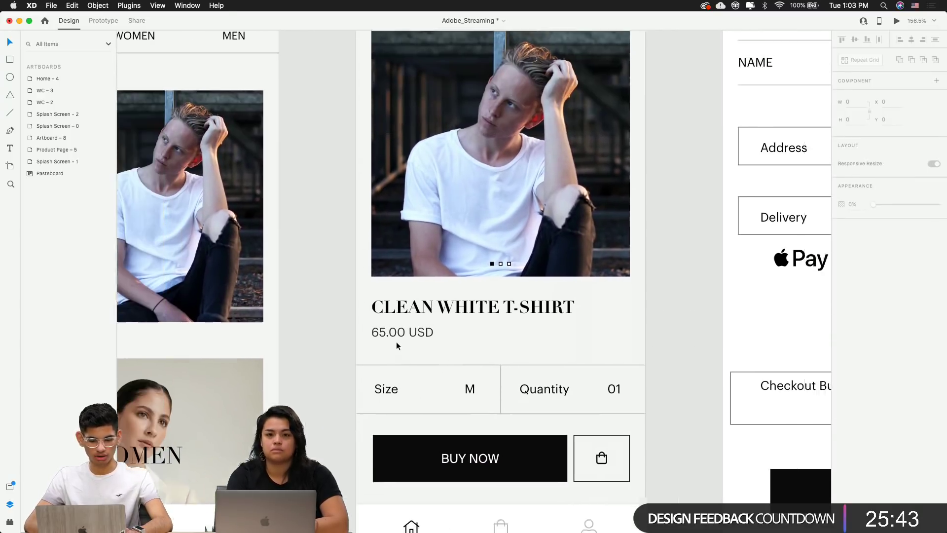
click(524, 313)
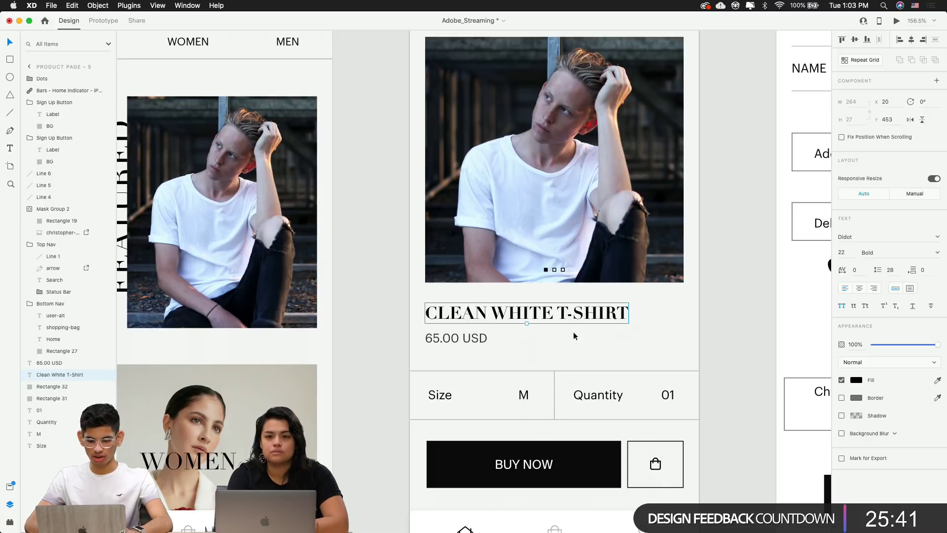
scroll(529, 339, down, 5)
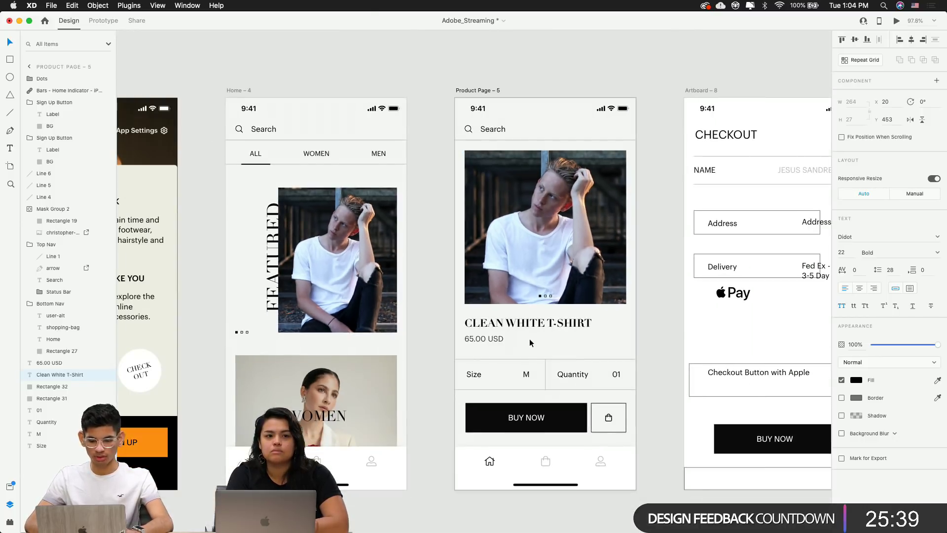
click(422, 316)
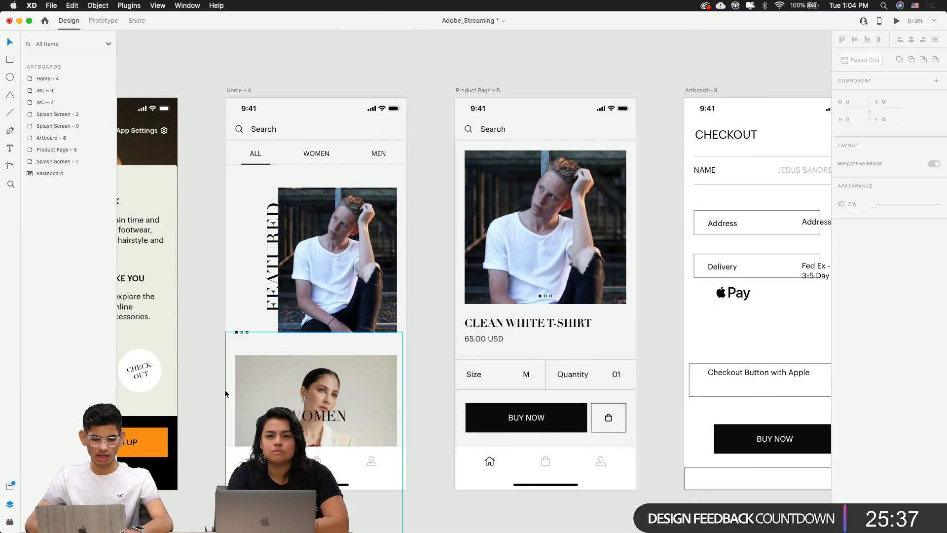
scroll(282, 389, right, 7)
scroll(281, 392, right, 5)
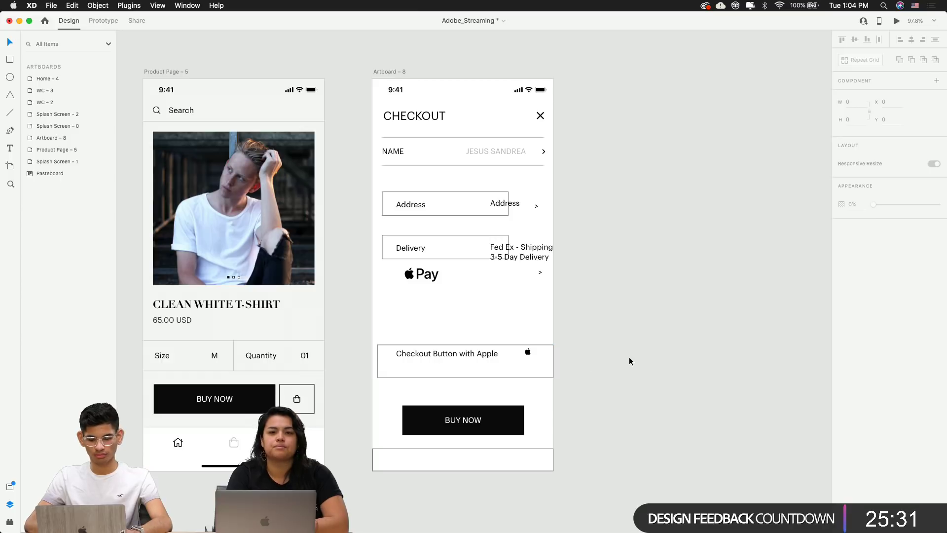
scroll(492, 252, up, 5)
scroll(438, 173, up, 3)
scroll(437, 169, up, 3)
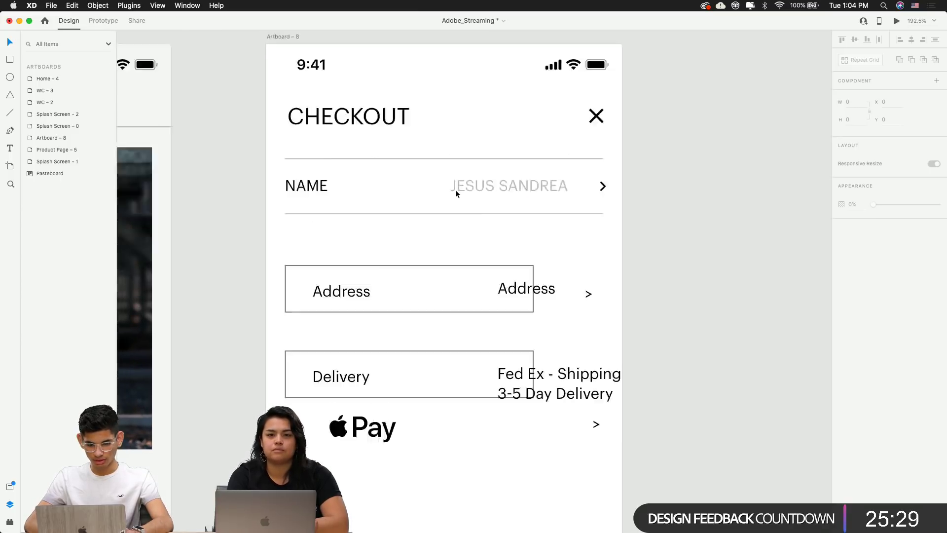
Change the customer name's fill to black
click(485, 246)
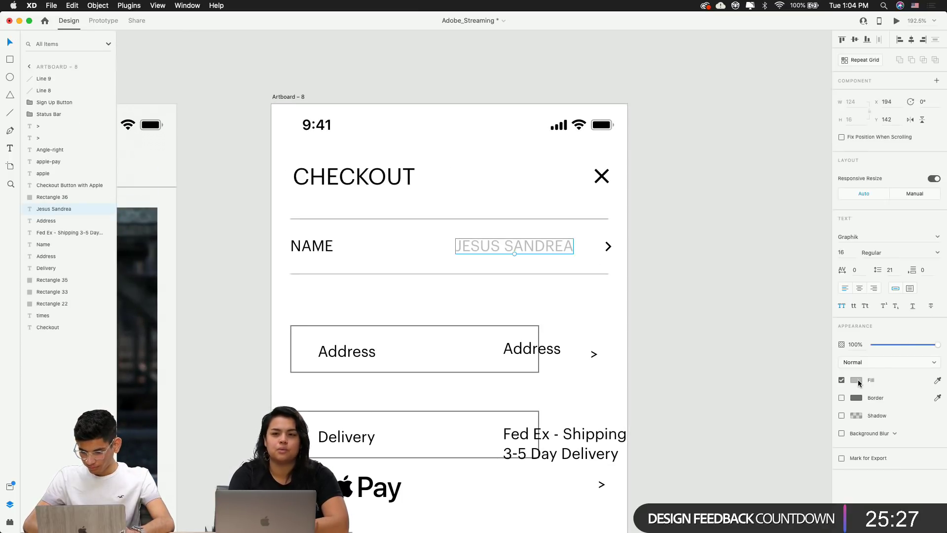
click(857, 380)
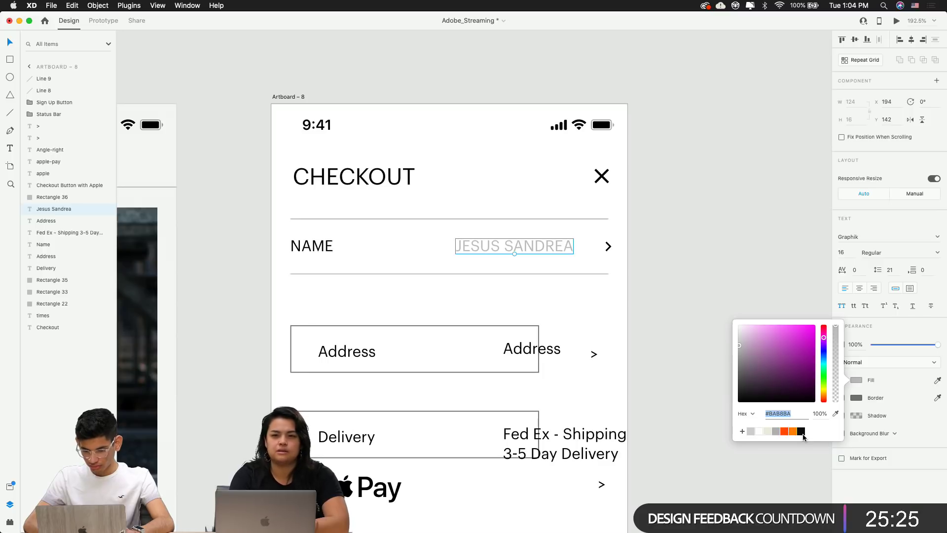
click(801, 431)
click(781, 277)
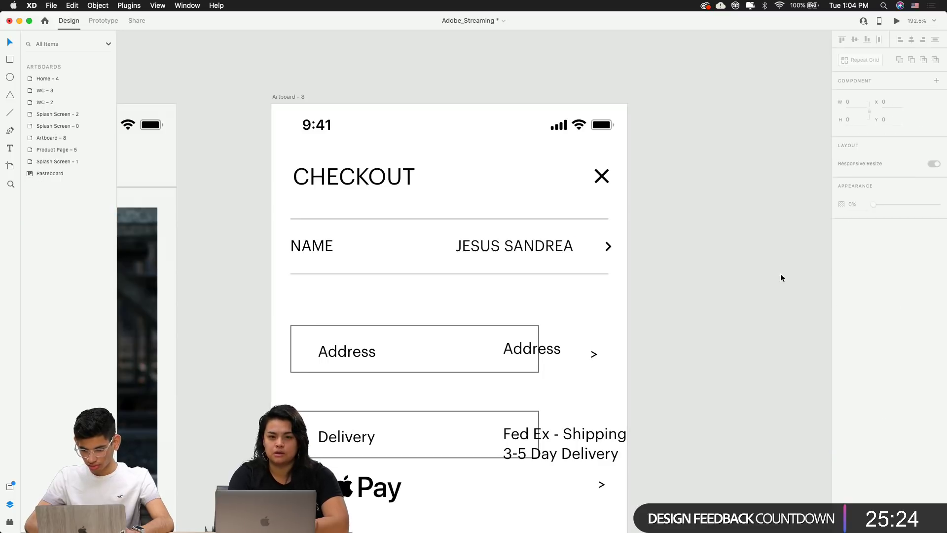
Set the customer name's opacity to 50%
click(550, 245)
click(857, 344)
text(50)
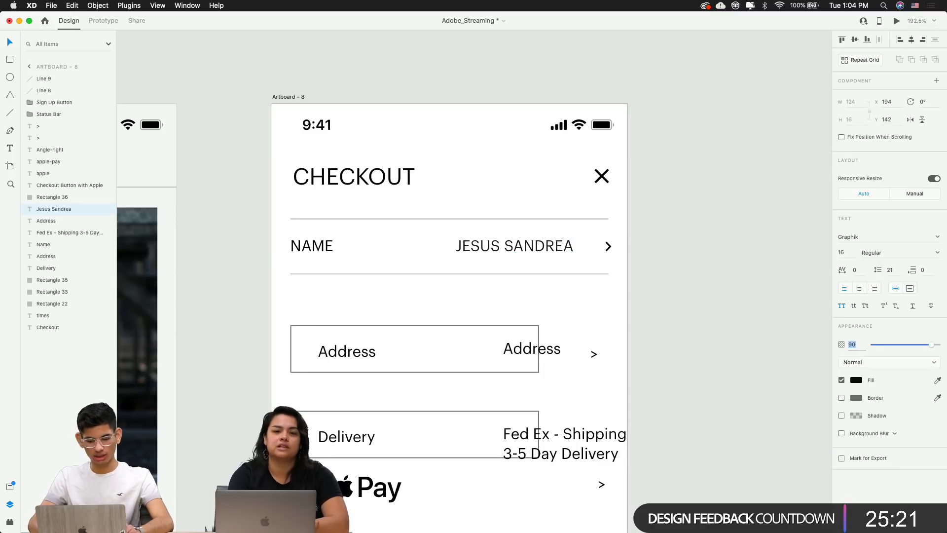
key(Return)
click(703, 290)
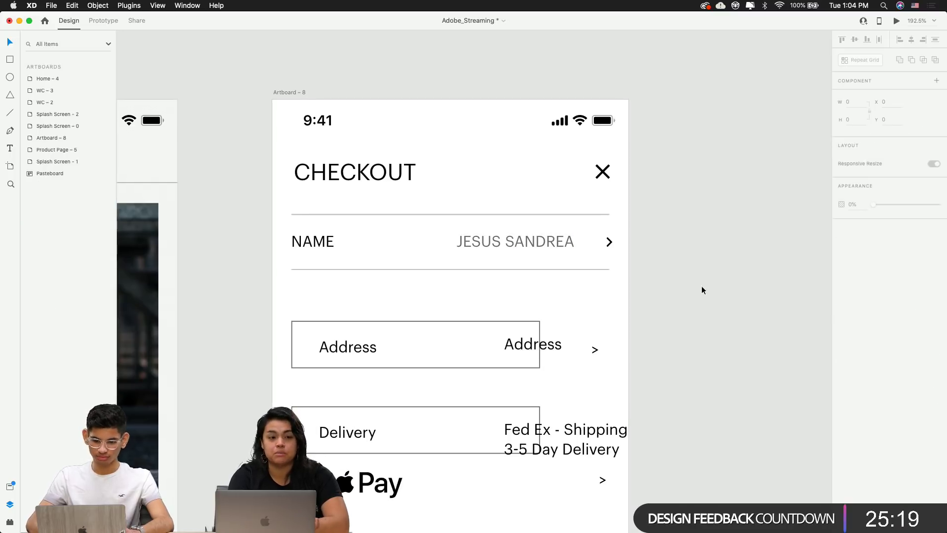
scroll(703, 290, down, 3)
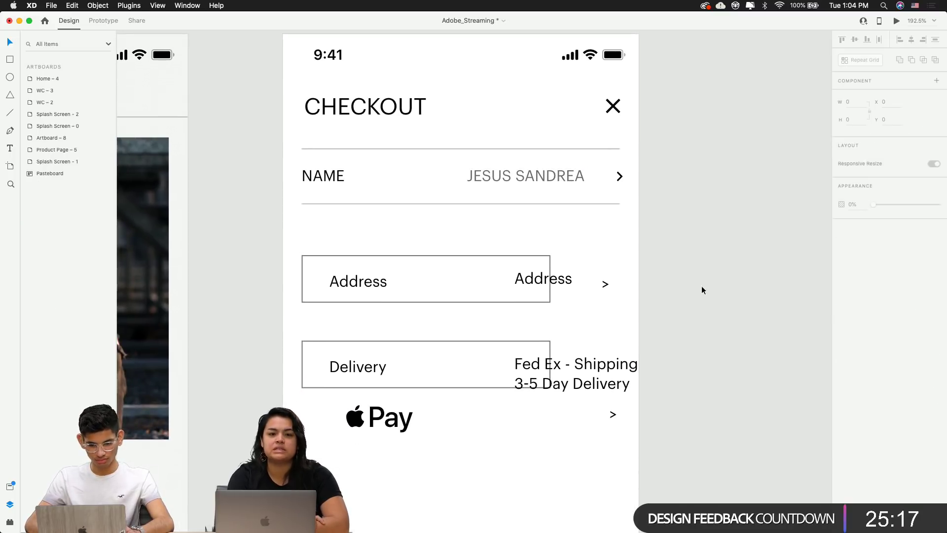
click(619, 176)
scroll(620, 176, up, 5)
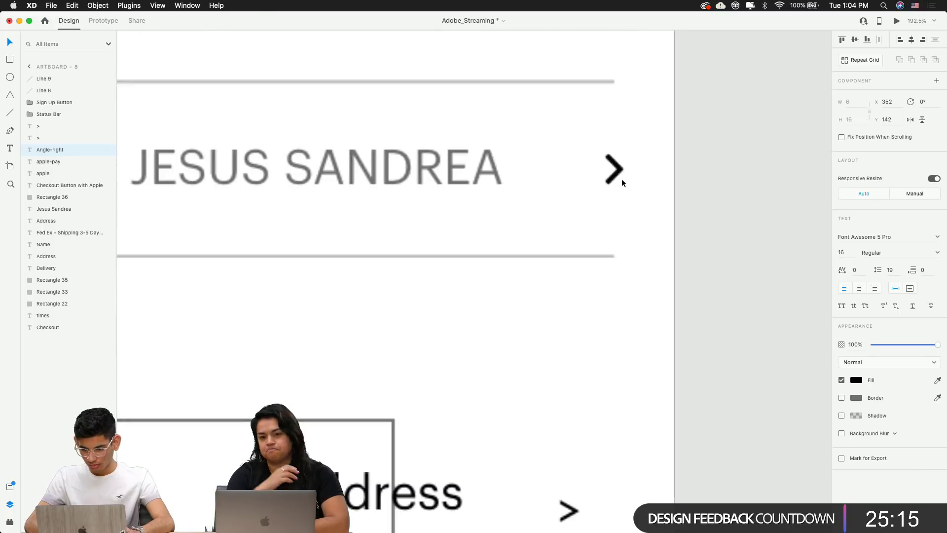
click(937, 253)
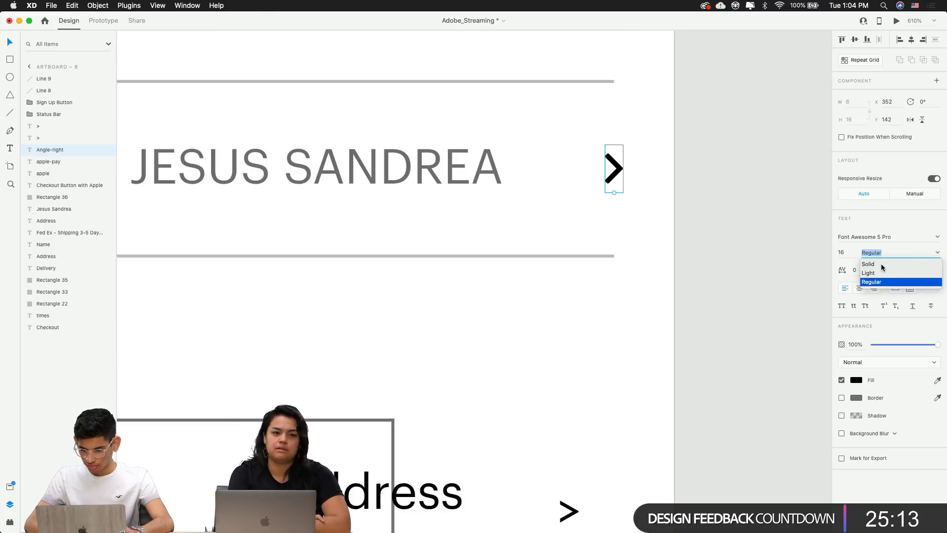
click(881, 264)
click(723, 239)
click(619, 173)
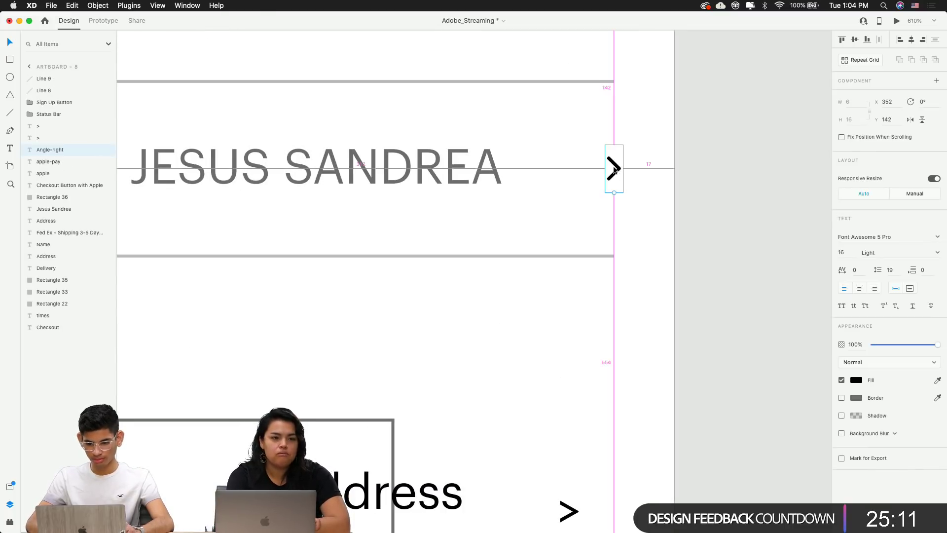
key(Left)
key(Left)
key(alt)
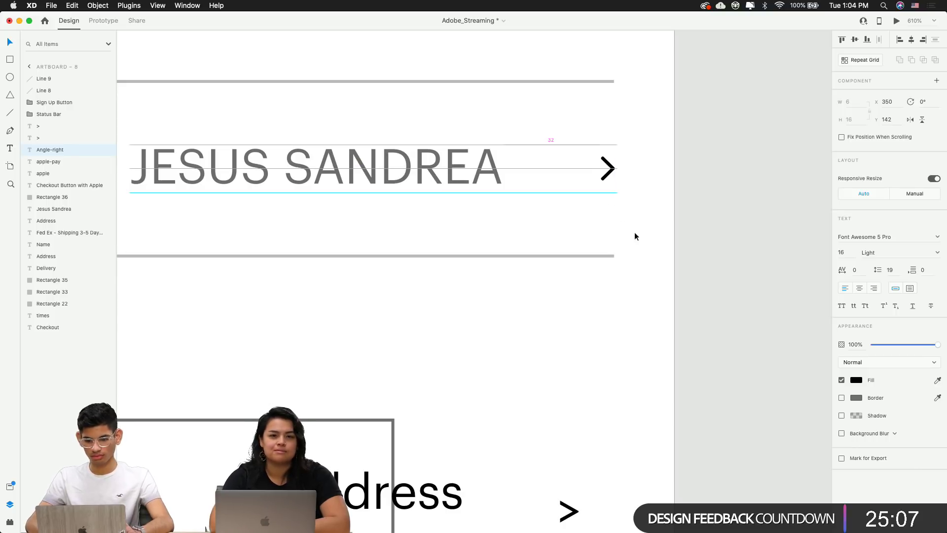
click(638, 202)
scroll(611, 174, up, 3)
click(612, 170)
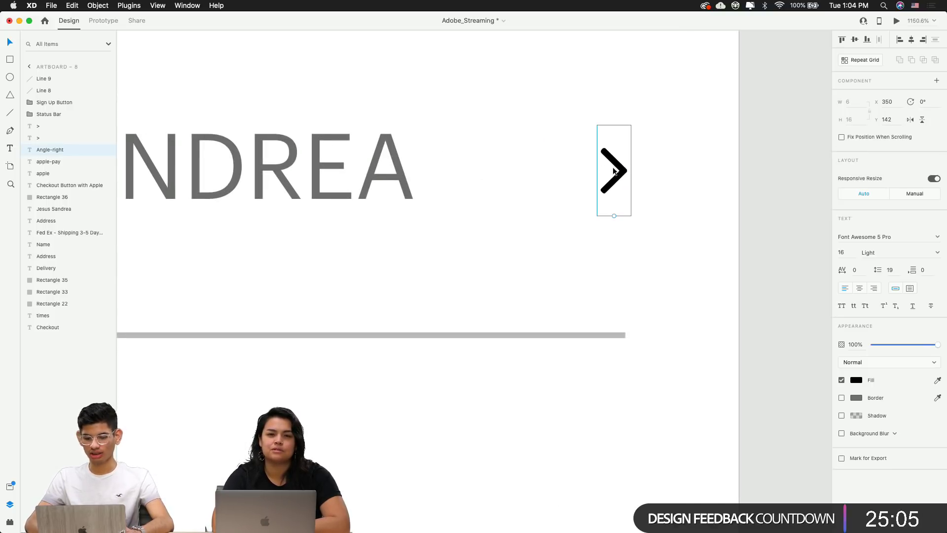
scroll(612, 170, up, 5)
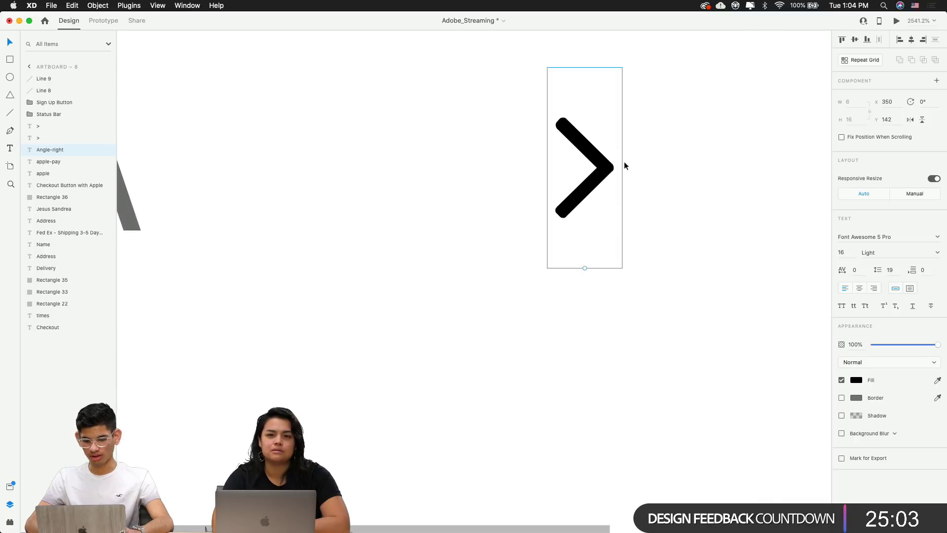
scroll(623, 199, down, 10)
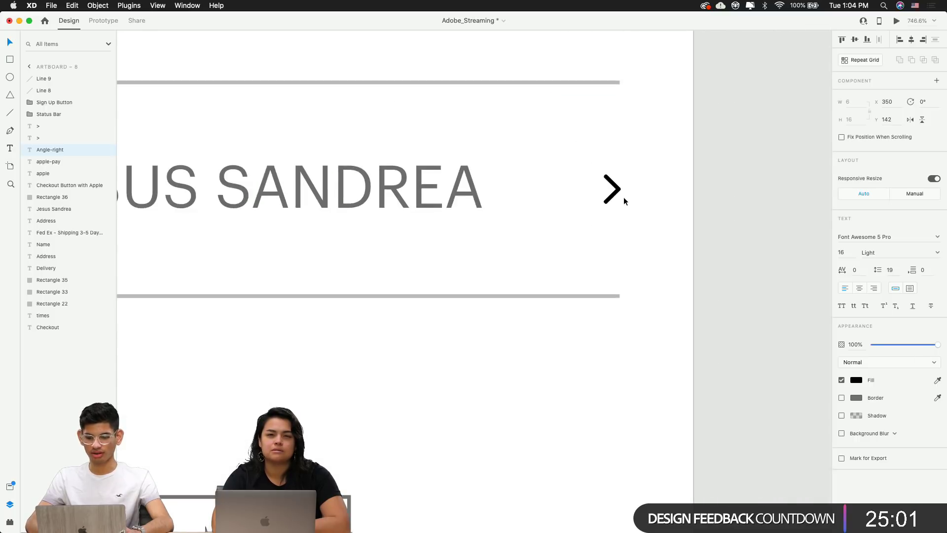
click(628, 207)
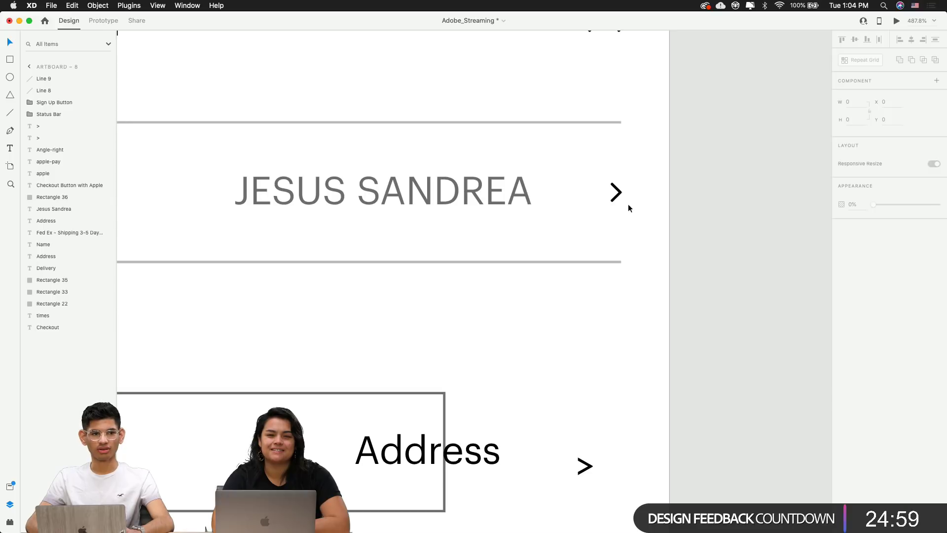
click(617, 192)
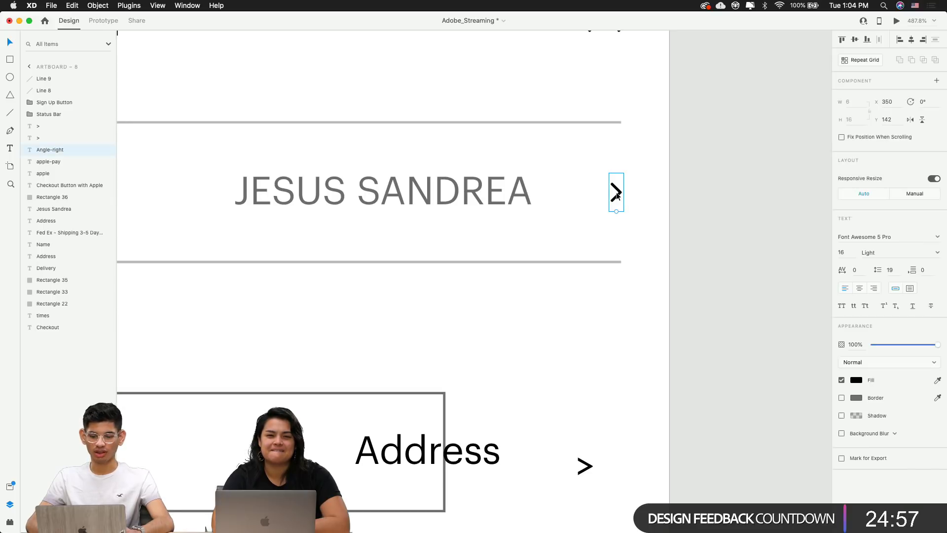
click(695, 256)
scroll(695, 255, down, 3)
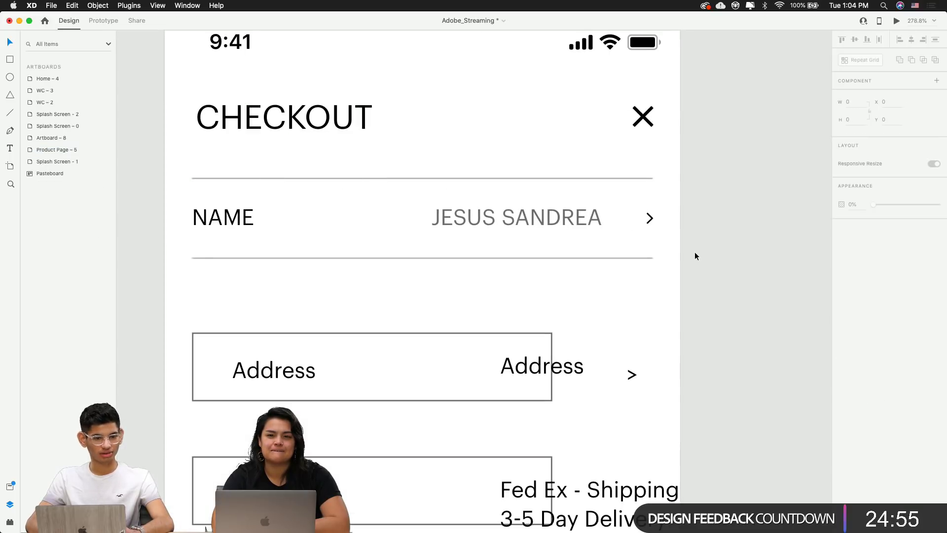
scroll(608, 280, down, 3)
Delete all pieces of the Address row
scroll(607, 279, down, 3)
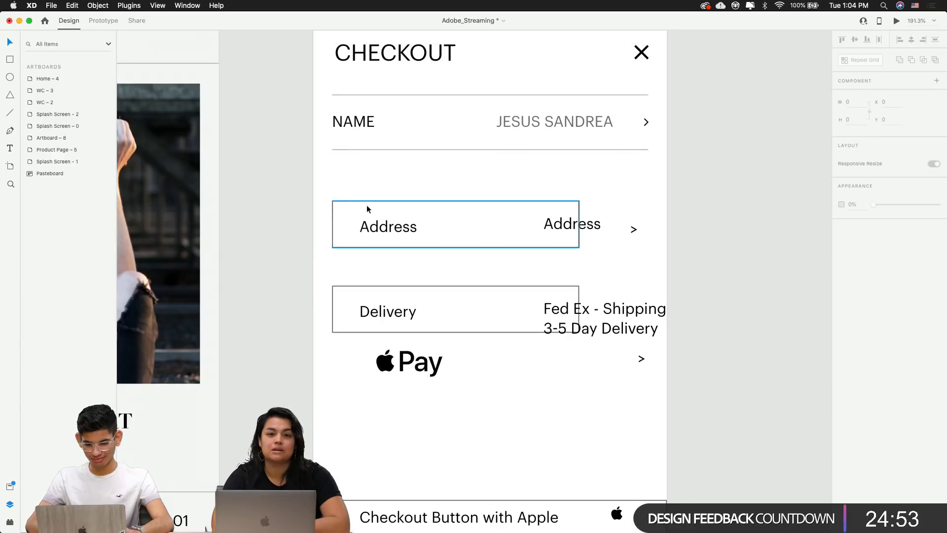
click(369, 257)
drag(370, 254, 671, 255)
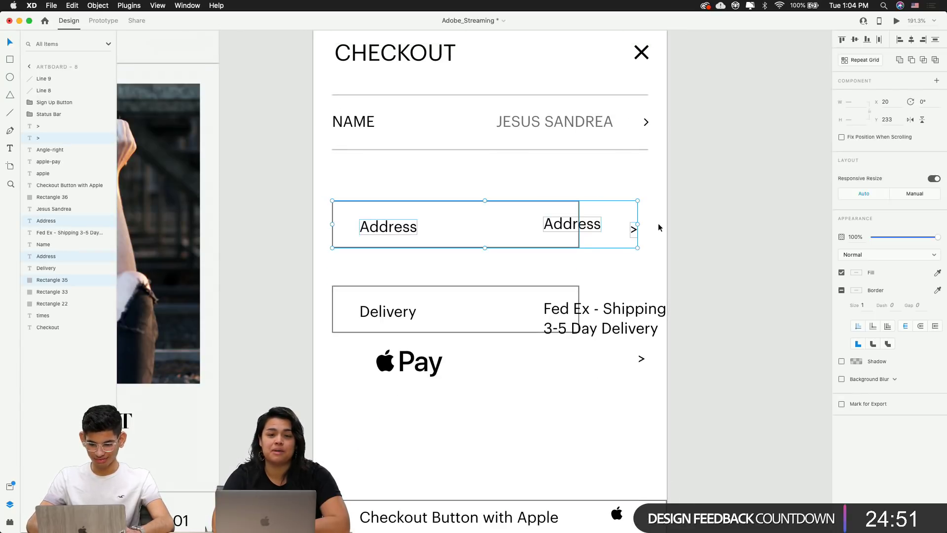
key(Delete)
Group the NAME row's parts and place a copy below it
drag(668, 155, 346, 91)
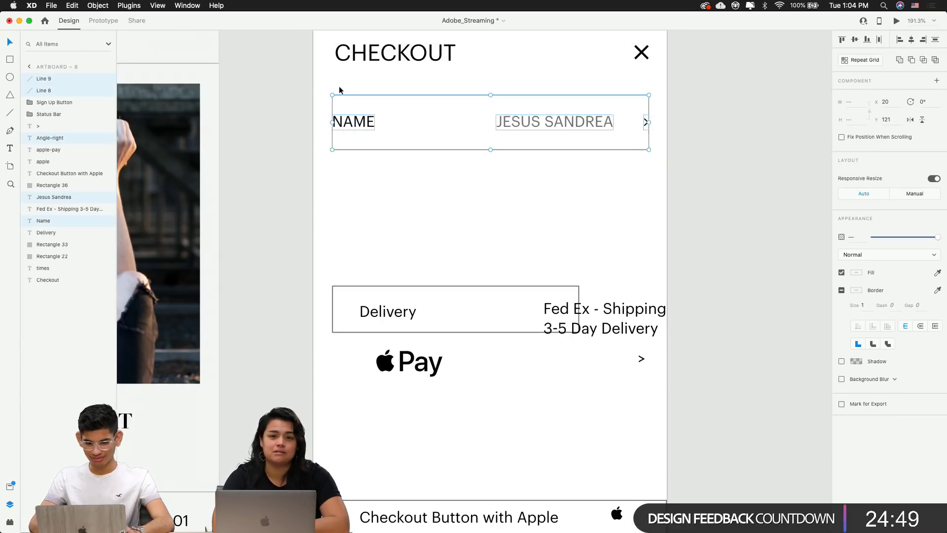
key(super+g)
click(478, 197)
drag(537, 123, 569, 175)
click(546, 211)
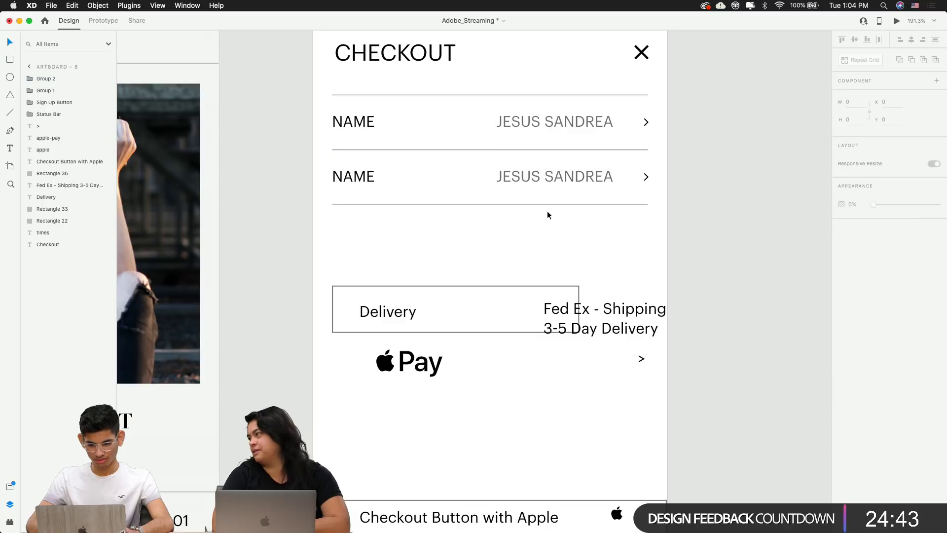
Add a third copy of the NAME row beneath the second
click(466, 149)
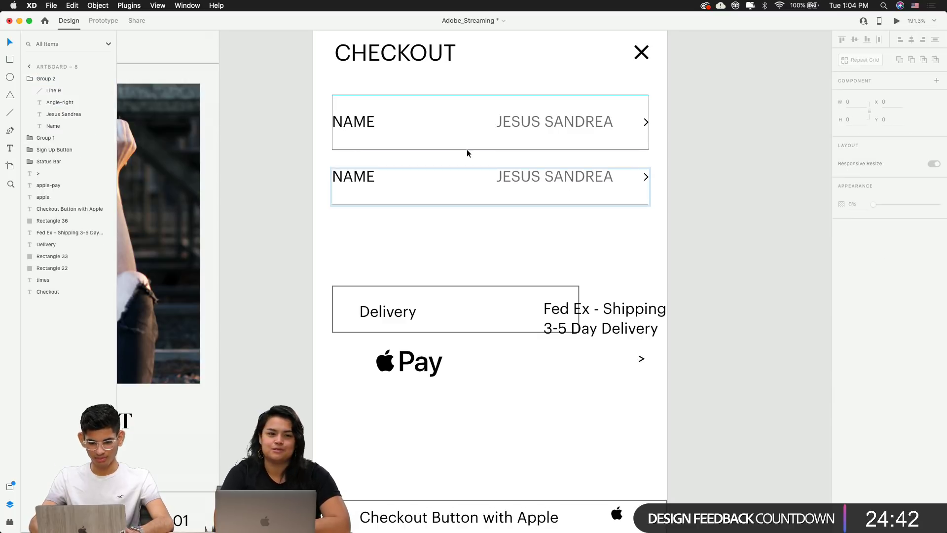
click(484, 265)
click(541, 191)
drag(539, 182, 536, 235)
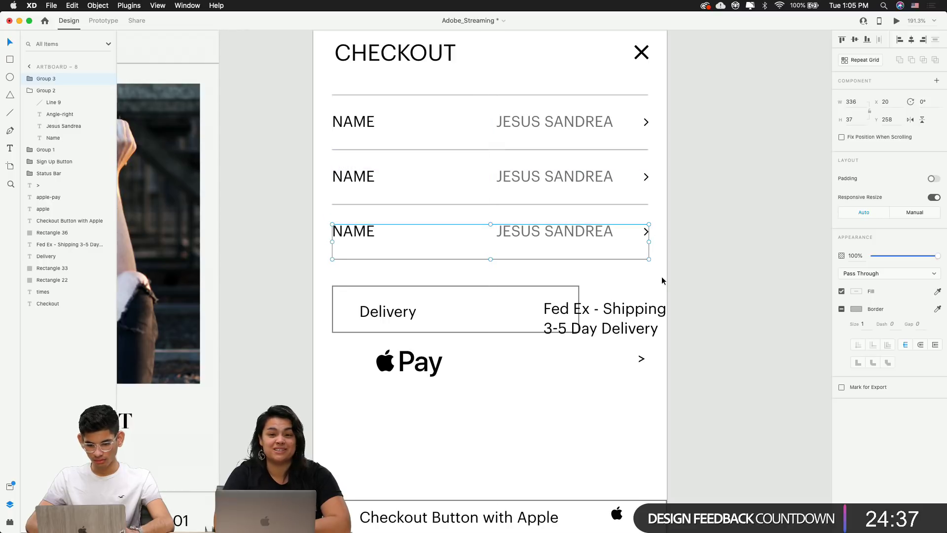
click(661, 276)
drag(662, 276, 666, 311)
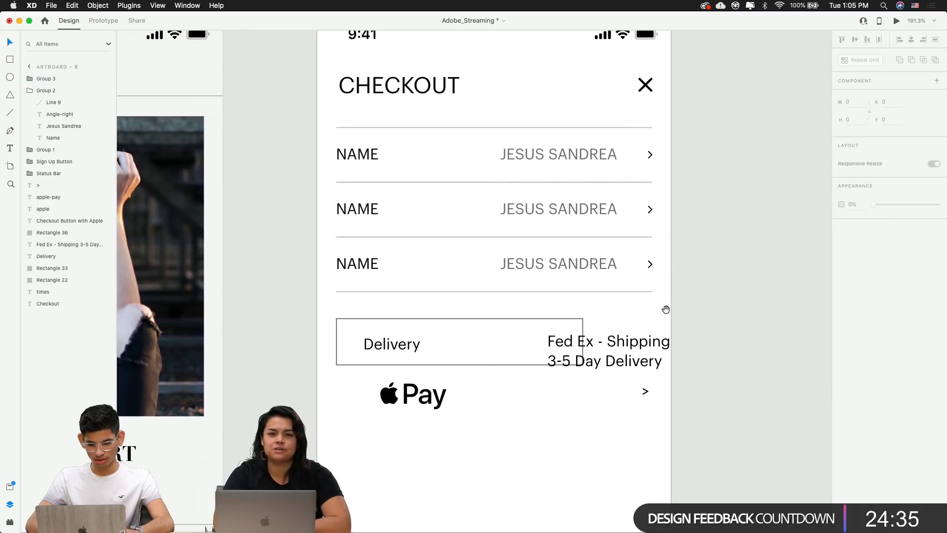
scroll(701, 239, down, 5)
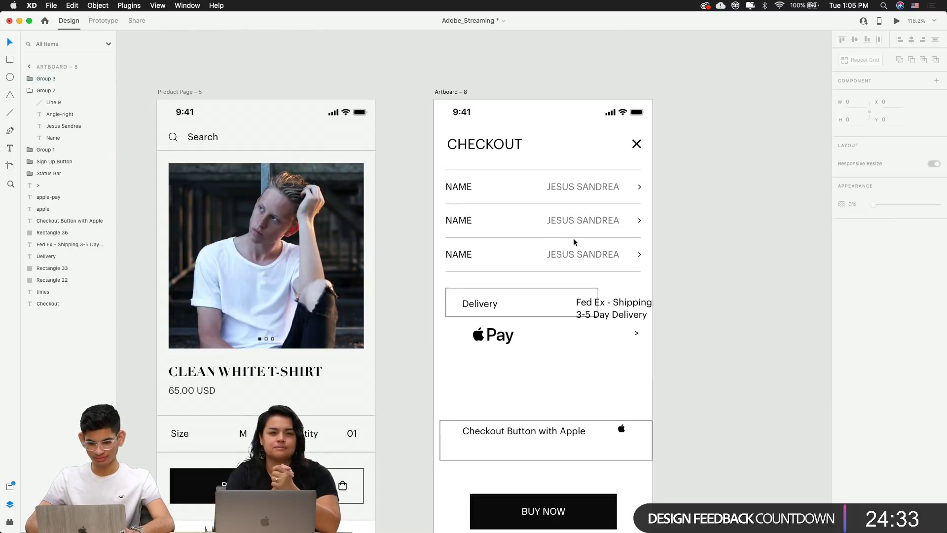
scroll(469, 215, up, 5)
Rename the second row's label to DELIVERY and its value to FED EX - SHIPPING
double_click(454, 226)
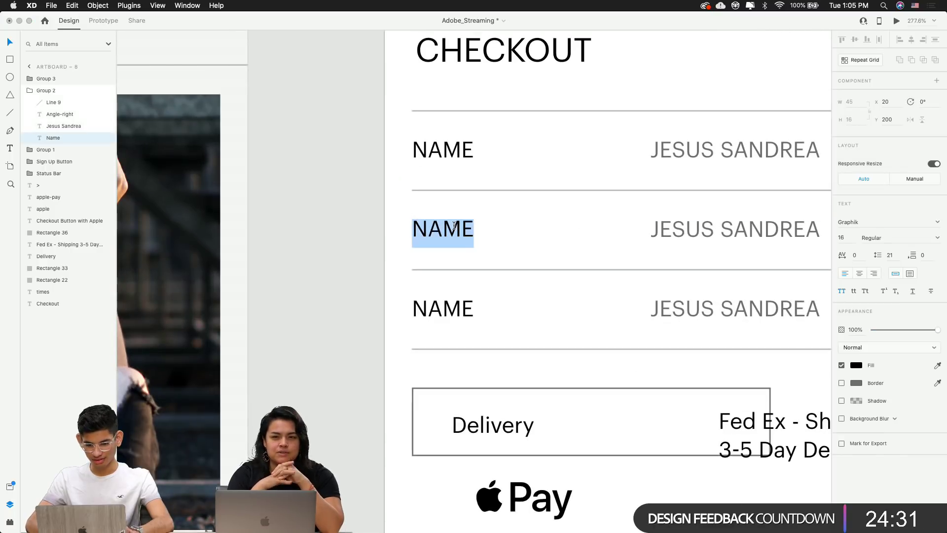
text(DE)
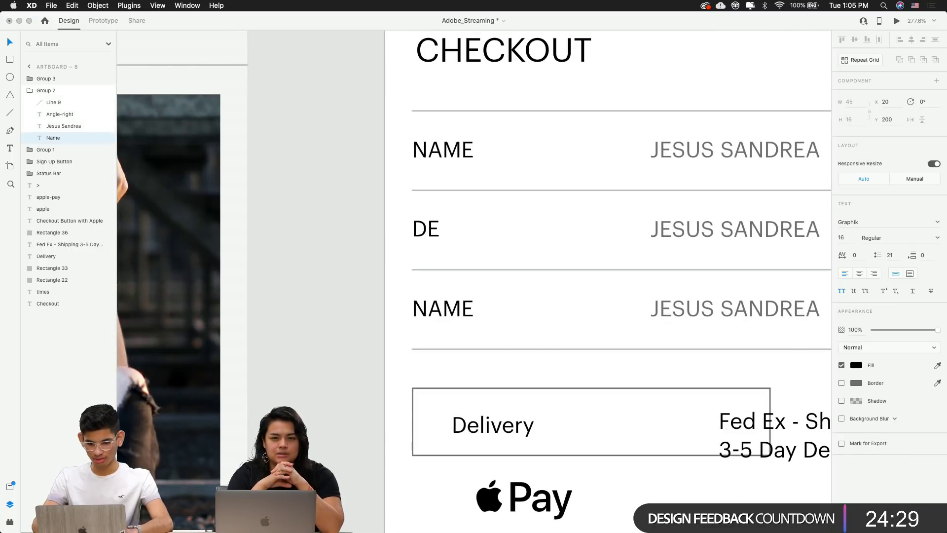
text(LIVERY)
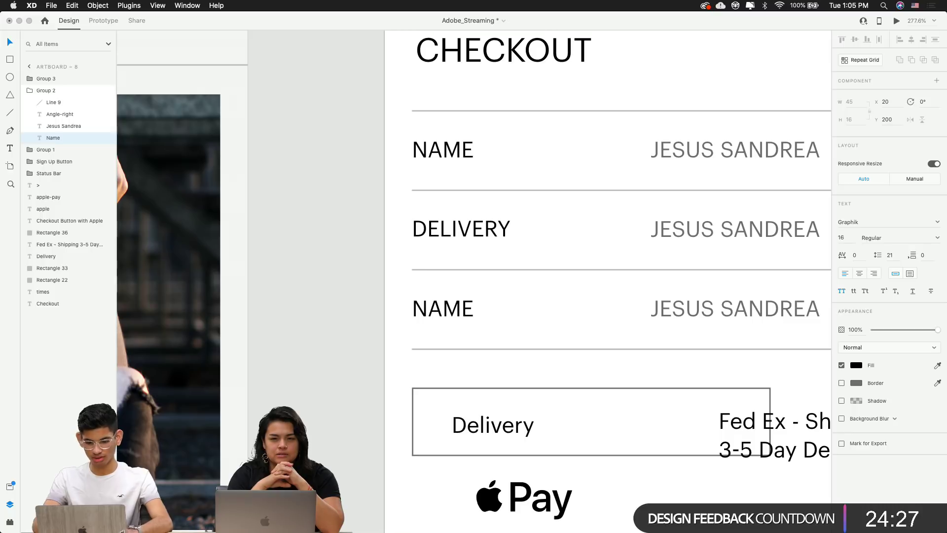
key(Escape)
scroll(338, 292, right, 6)
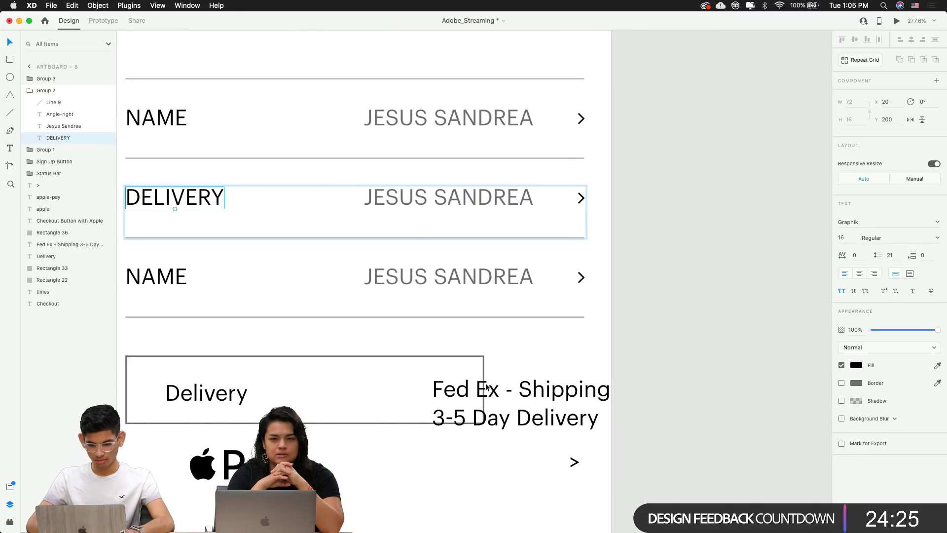
double_click(402, 203)
text(FE)
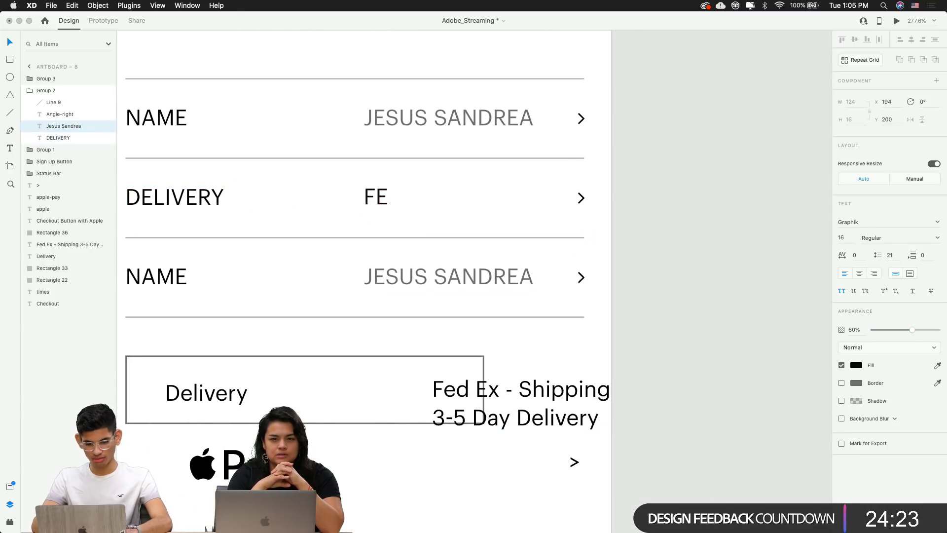
text(D EX)
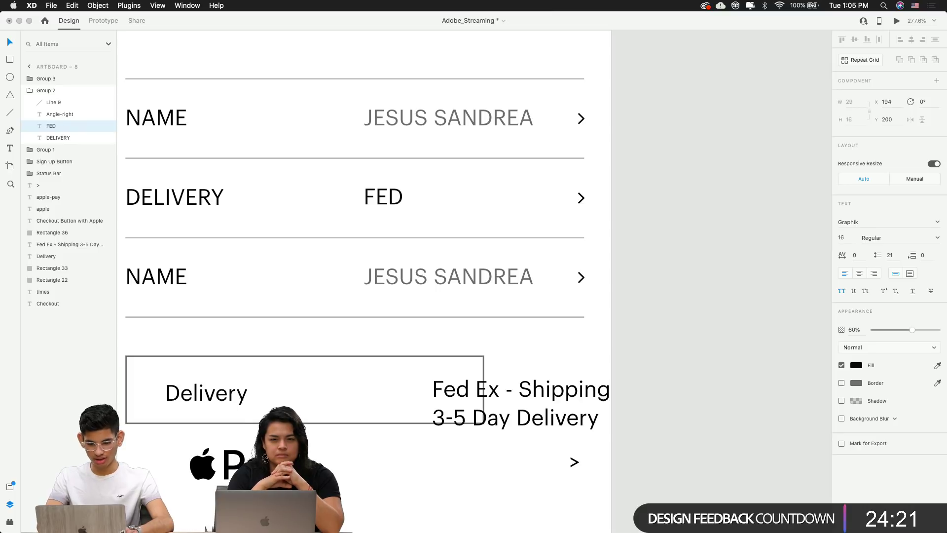
text( - S)
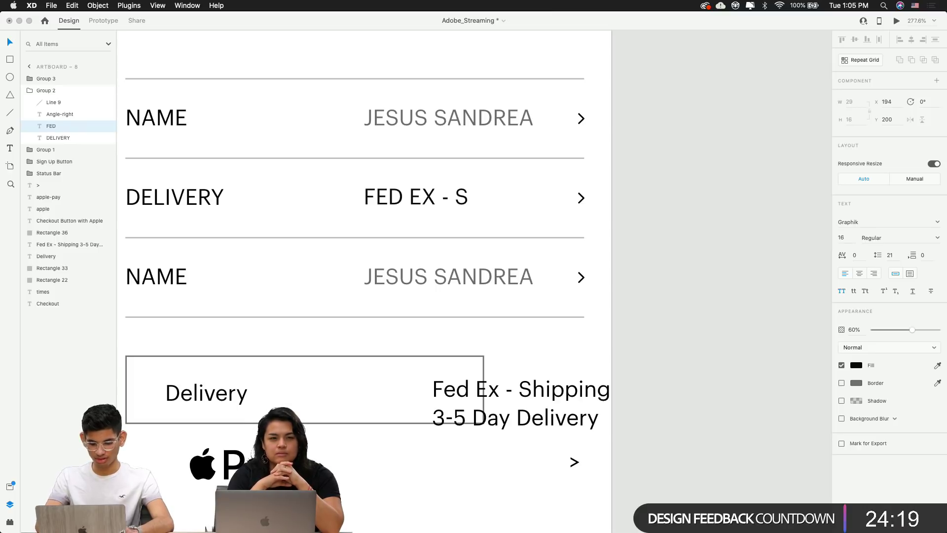
text(HIPPING)
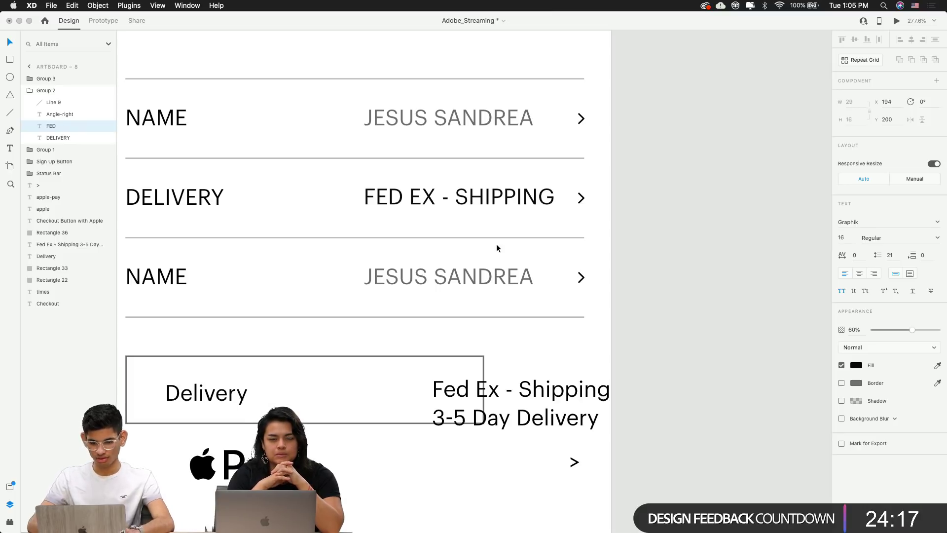
click(605, 285)
Right-align the customer name with FED EX - SHIPPING and nudge both left
click(536, 189)
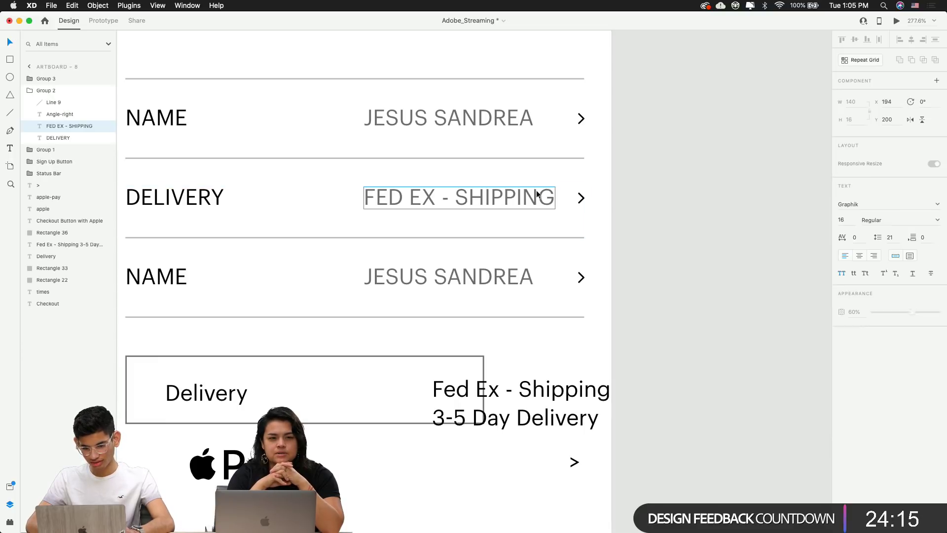
shift+click(516, 125)
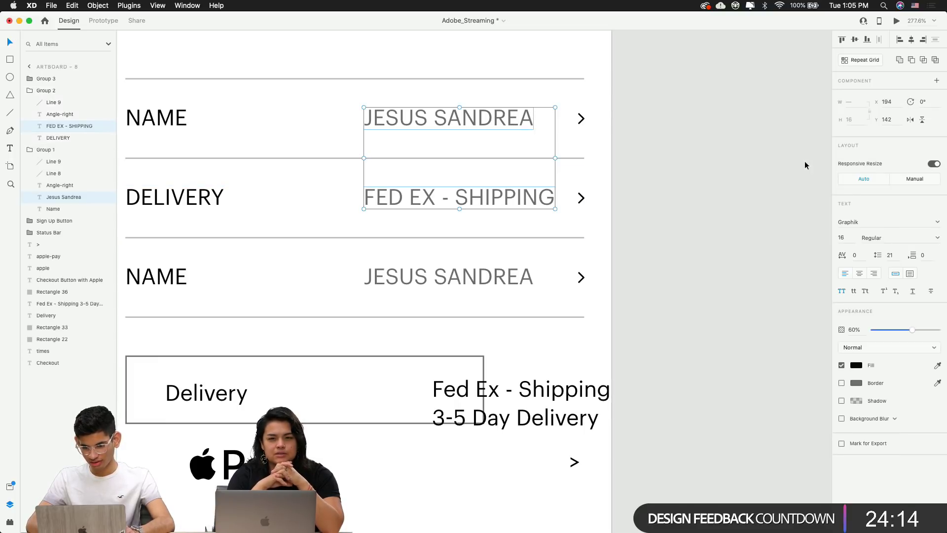
click(923, 40)
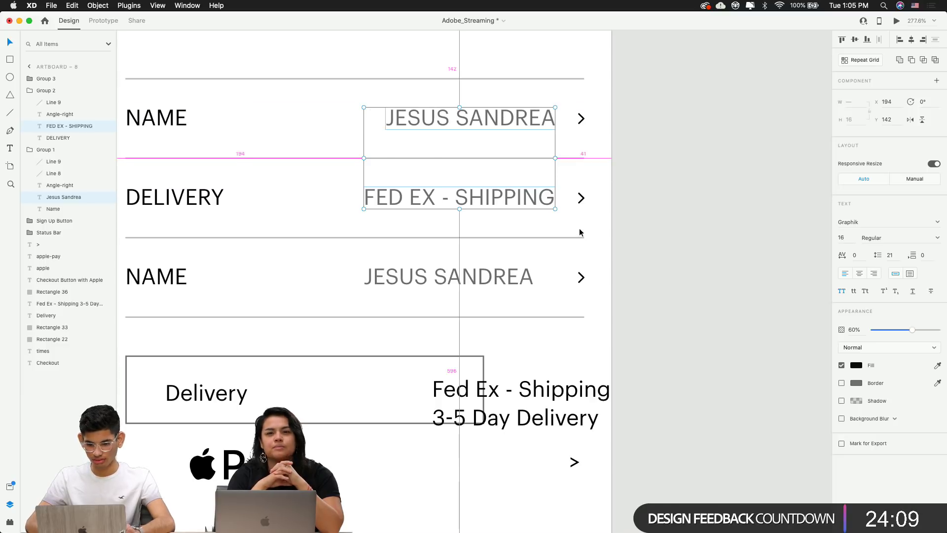
key(Left)
key(Left)
key(Left)
key(Left)
click(674, 224)
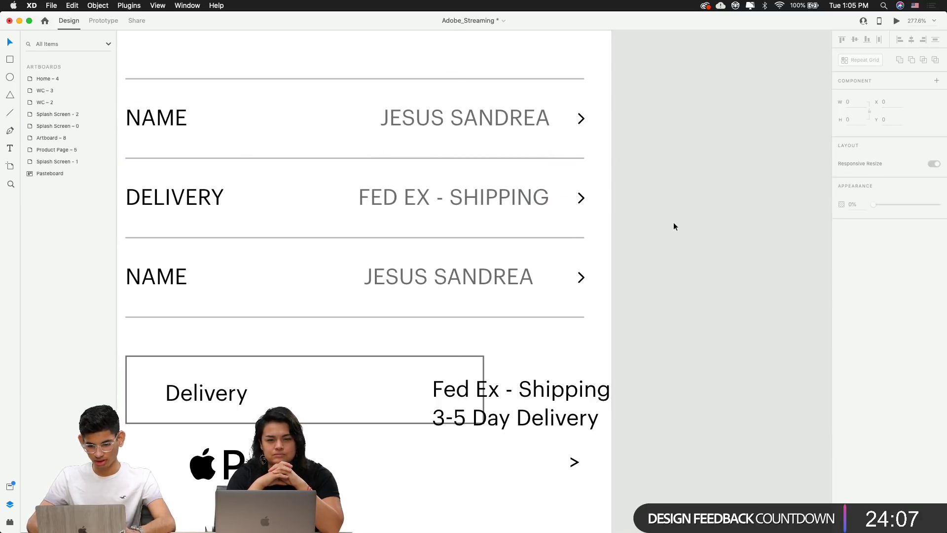
scroll(675, 224, down, 5)
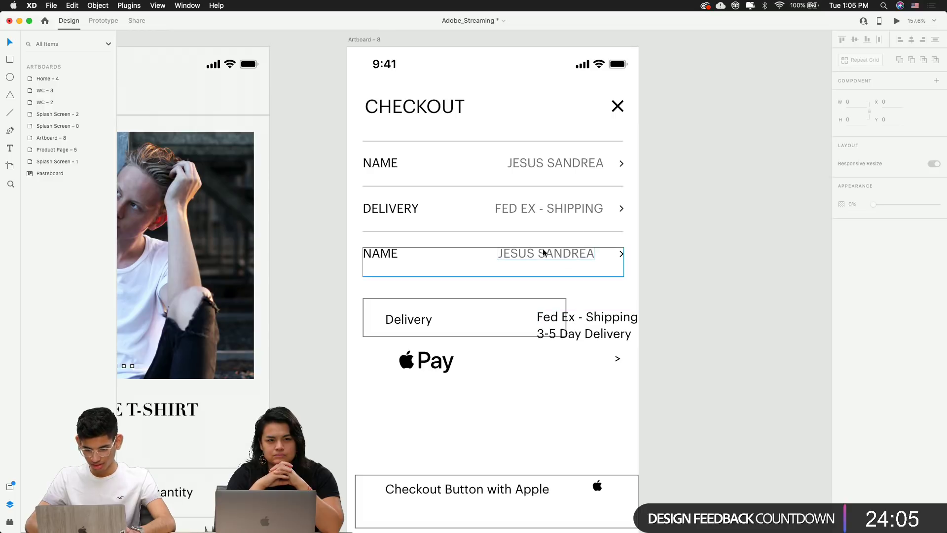
Move the DELIVERY row's divider down and the third row below Apple Pay
double_click(521, 231)
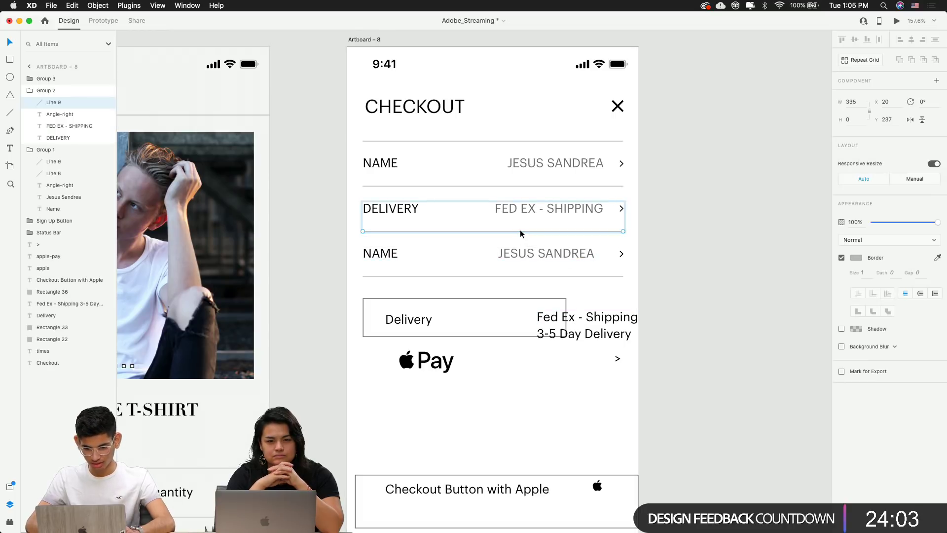
key(shift+Down)
key(shift+Down)
key(shift+Down)
key(shift+Down)
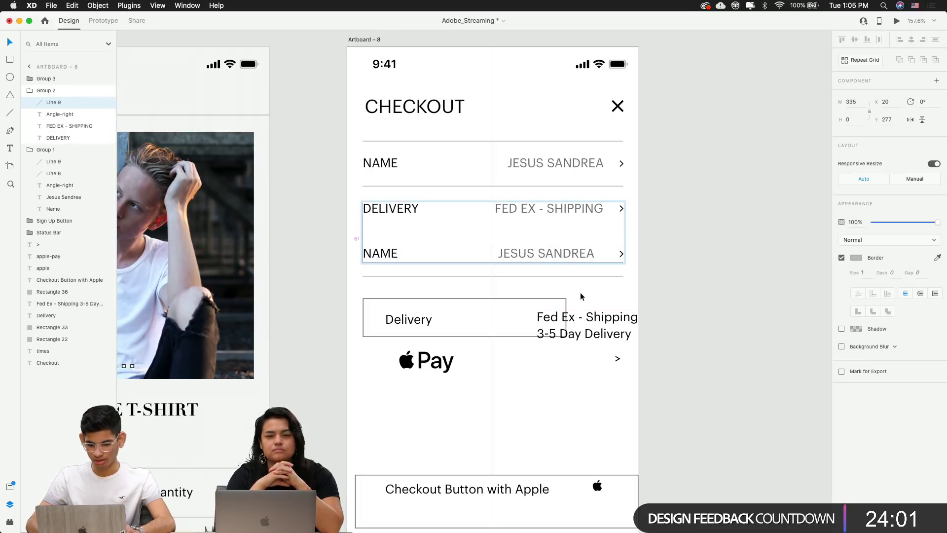
click(581, 296)
drag(540, 274, 525, 426)
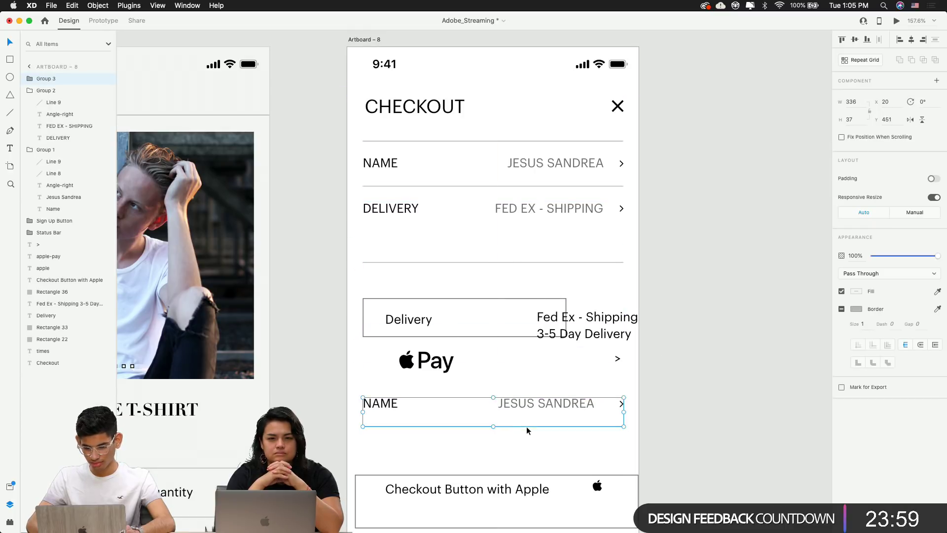
click(649, 323)
Add a second line, DAY DELIVERY, to the delivery value and right-align it
double_click(554, 209)
double_click(554, 210)
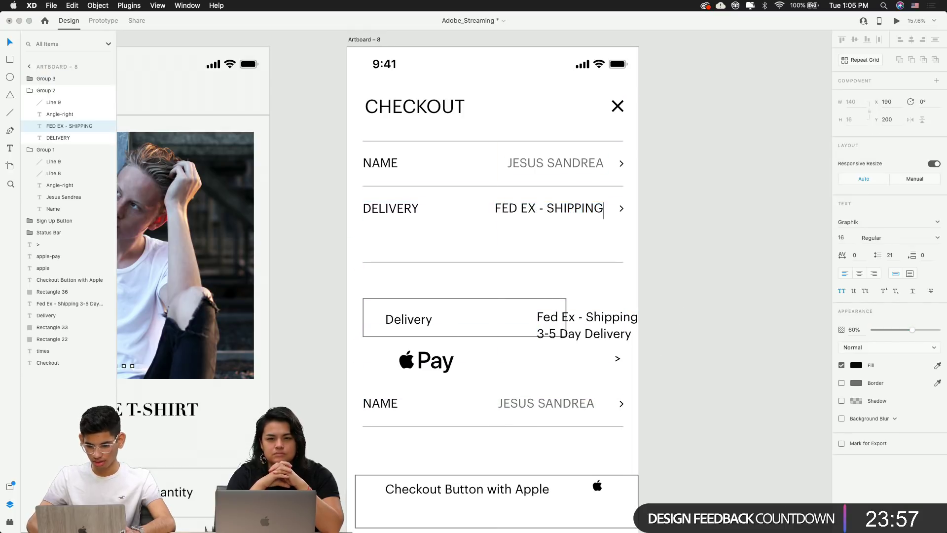
text(4)
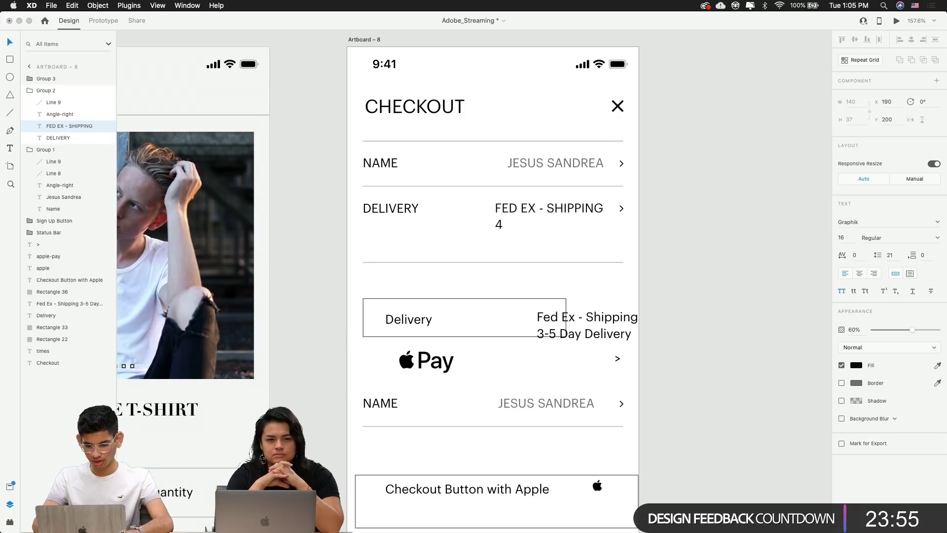
text(-5)
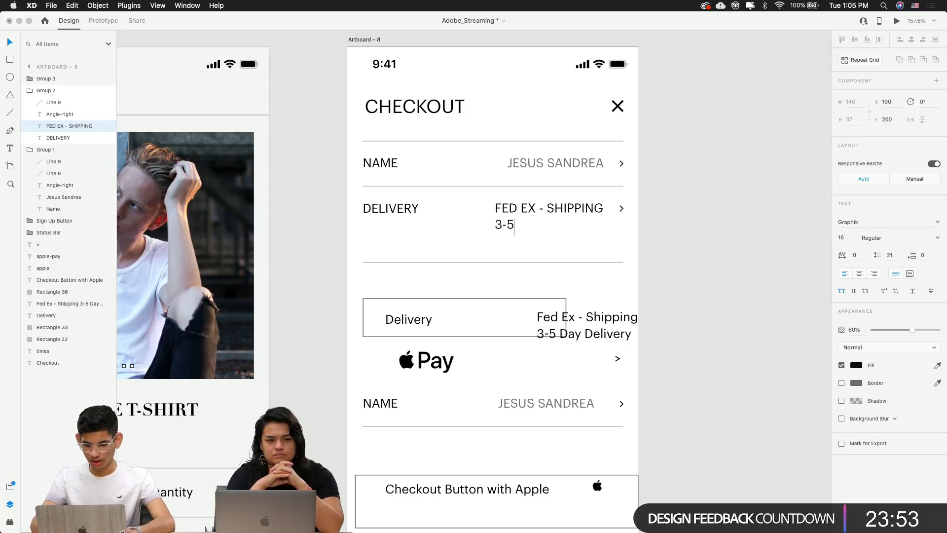
key(BackSpace)
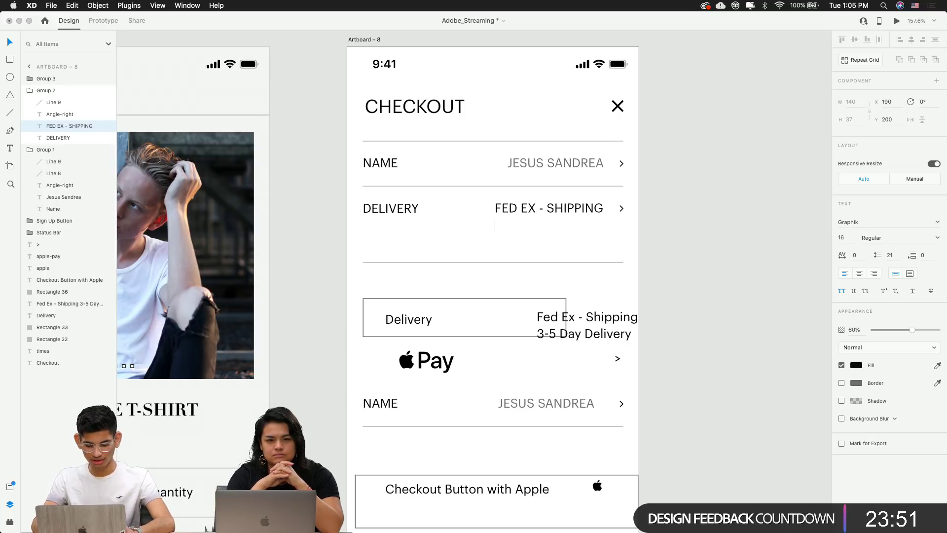
text(OEND)
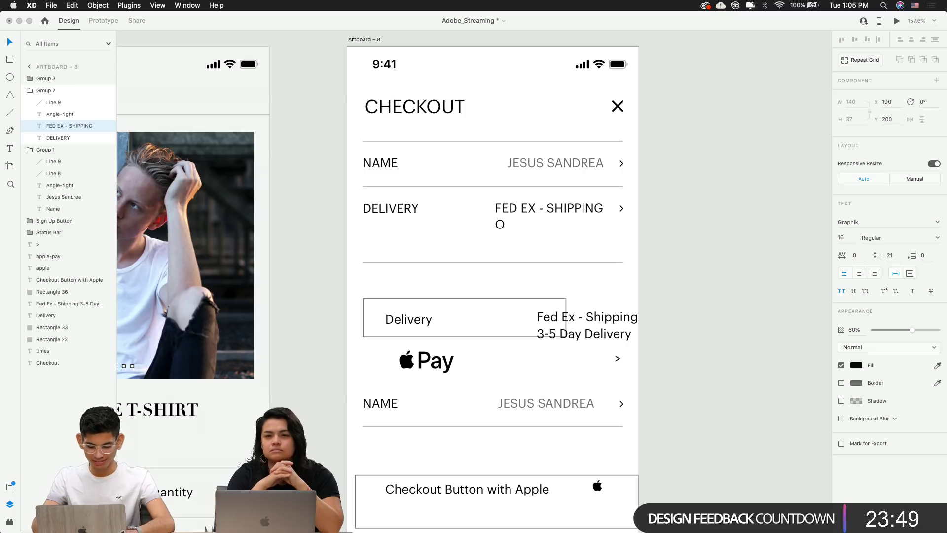
key(BackSpace)
key(BackSpace)
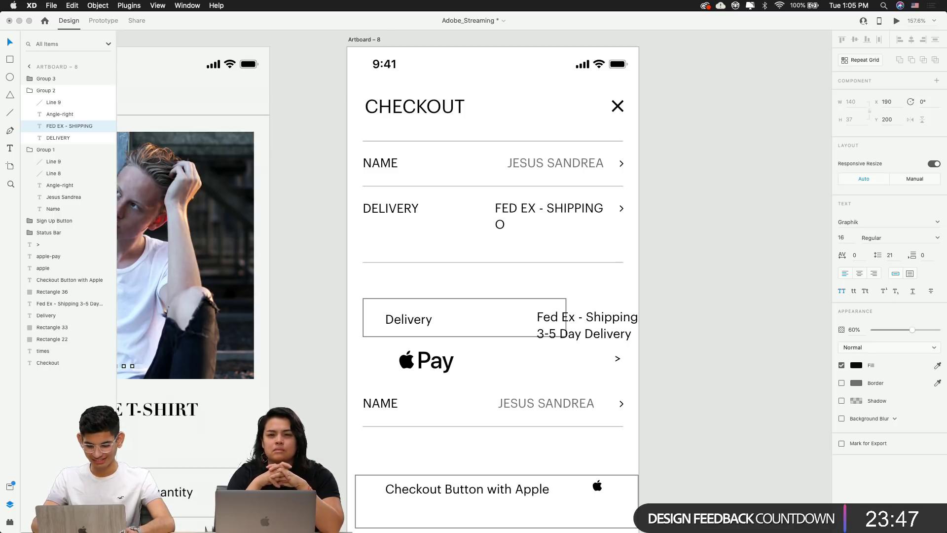
text(DAY DELIVERY)
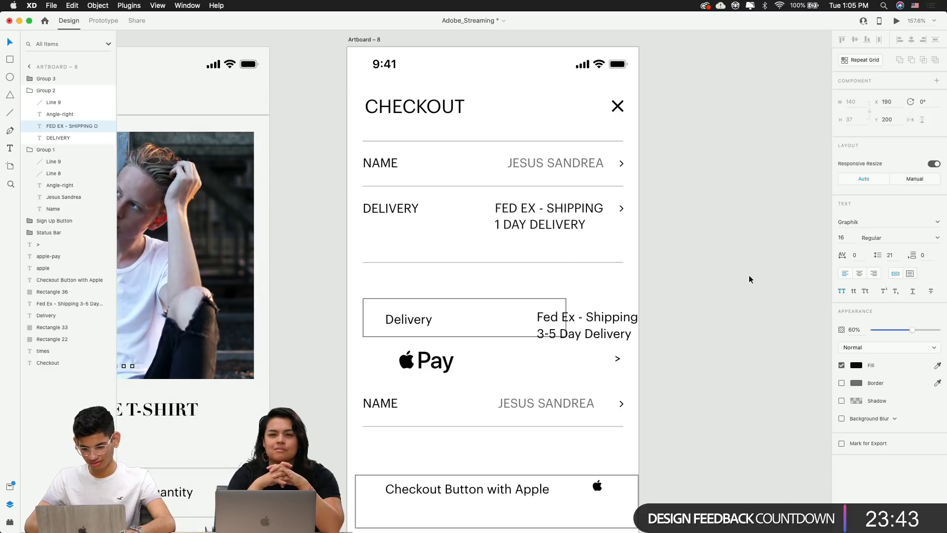
key(Escape)
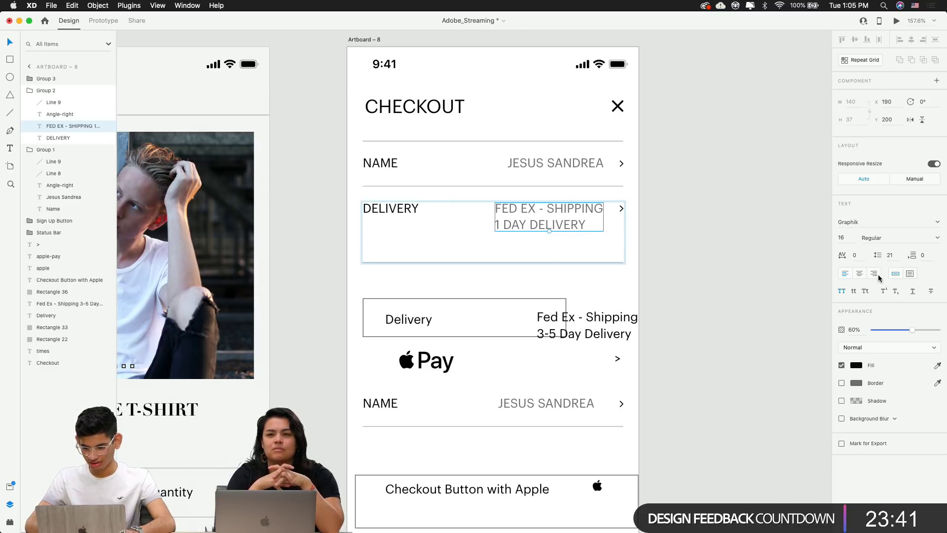
click(874, 274)
click(776, 272)
Insert NEXT so the second line reads NEXT DAY DELIVERY
scroll(611, 214, up, 5)
double_click(521, 235)
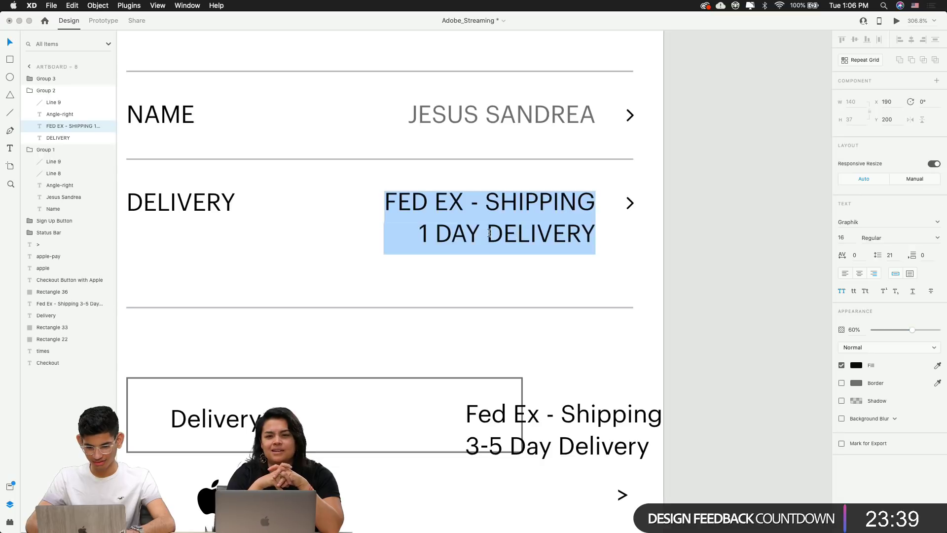
click(461, 237)
key(Left)
key(Left)
text(NEXT)
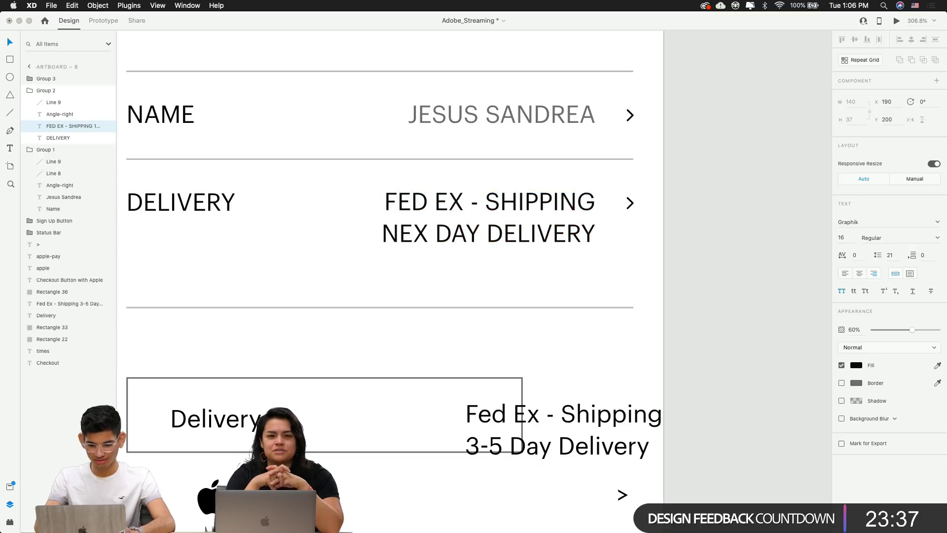
key(Escape)
click(684, 246)
scroll(682, 243, down, 5)
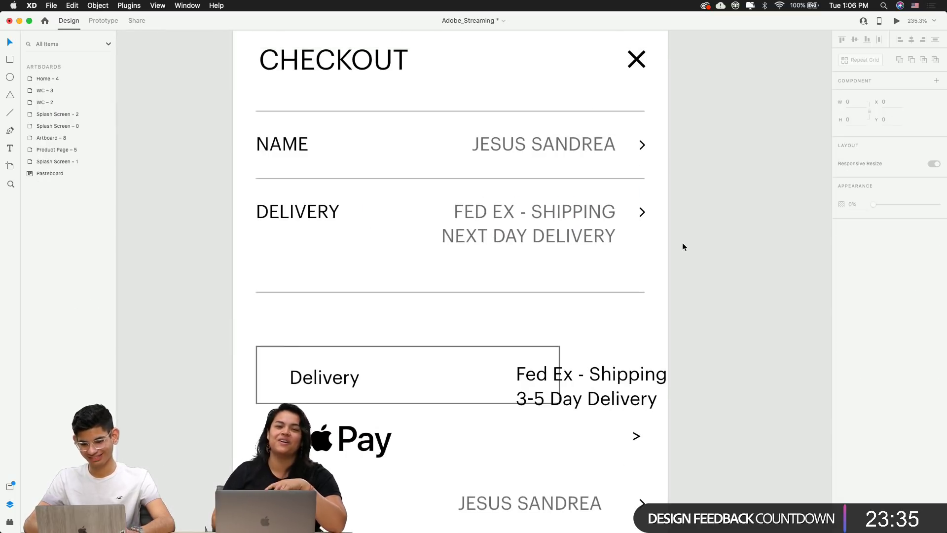
scroll(651, 279, up, 2)
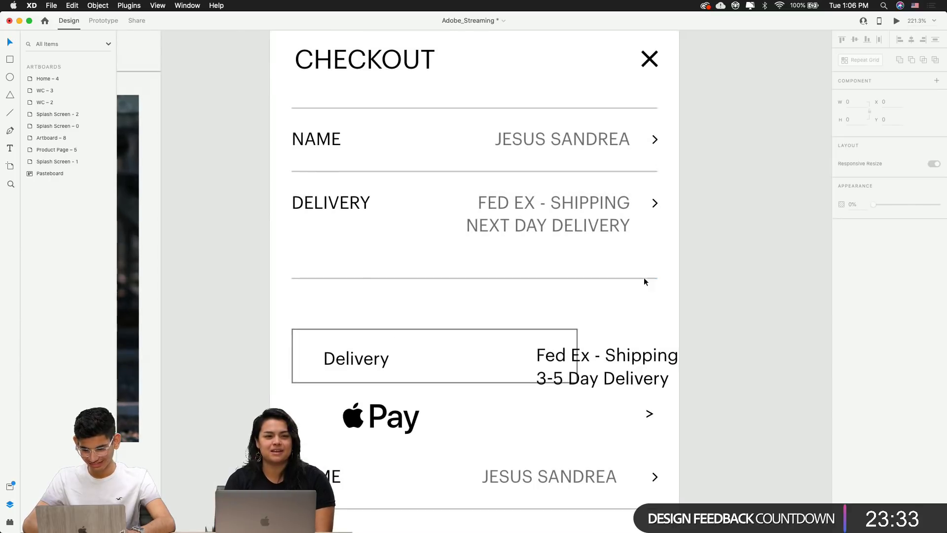
Inspect the delivery row's bottom divider and value text inside the row group
click(644, 278)
click(565, 229)
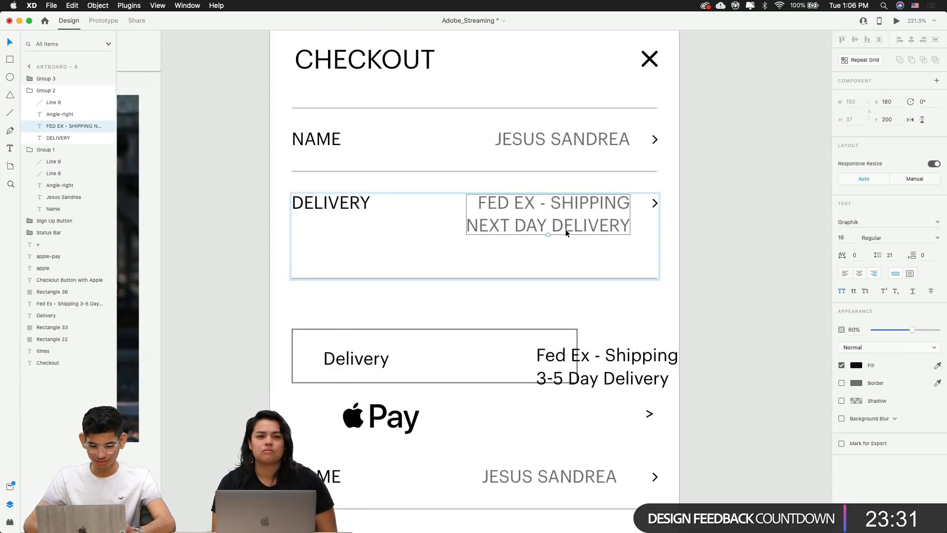
scroll(565, 228, left, 10)
scroll(565, 229, right, 10)
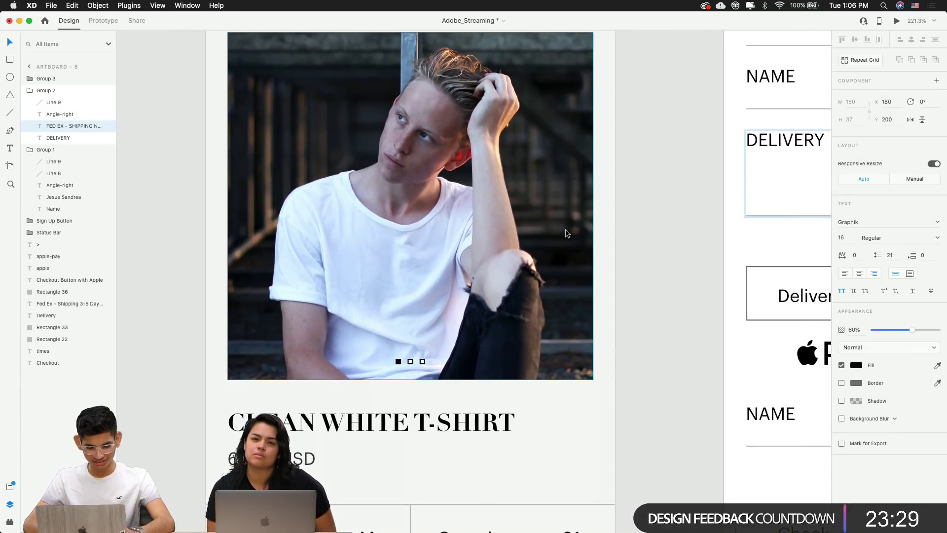
scroll(565, 228, up, 3)
scroll(497, 262, right, 5)
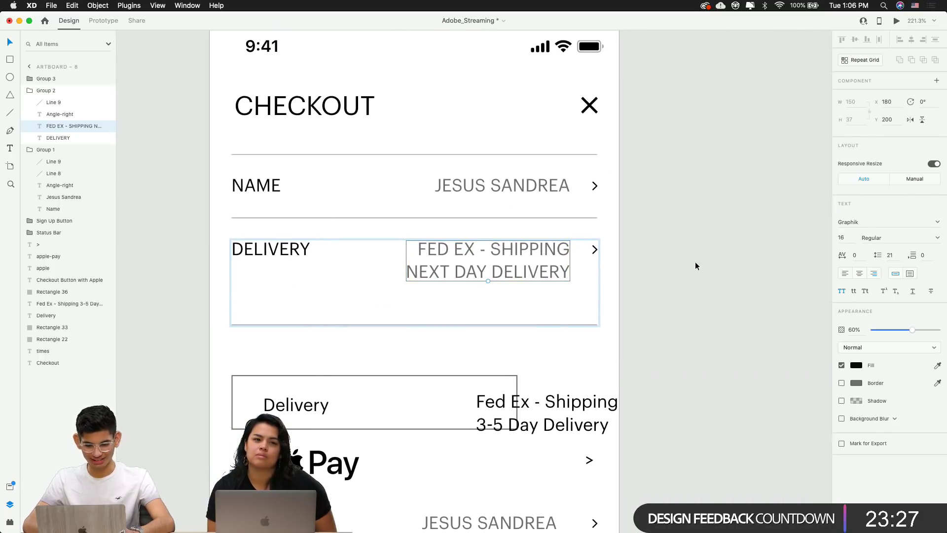
click(499, 312)
click(474, 323)
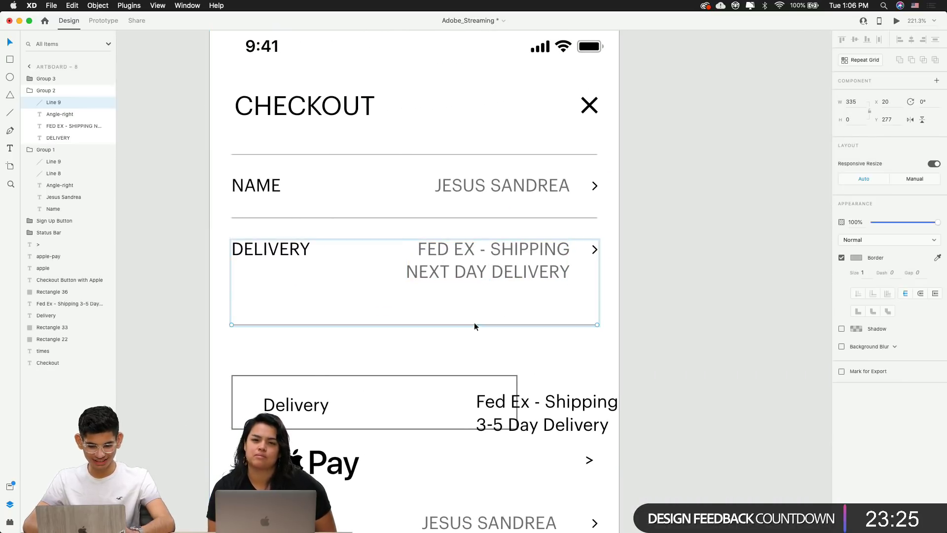
double_click(478, 271)
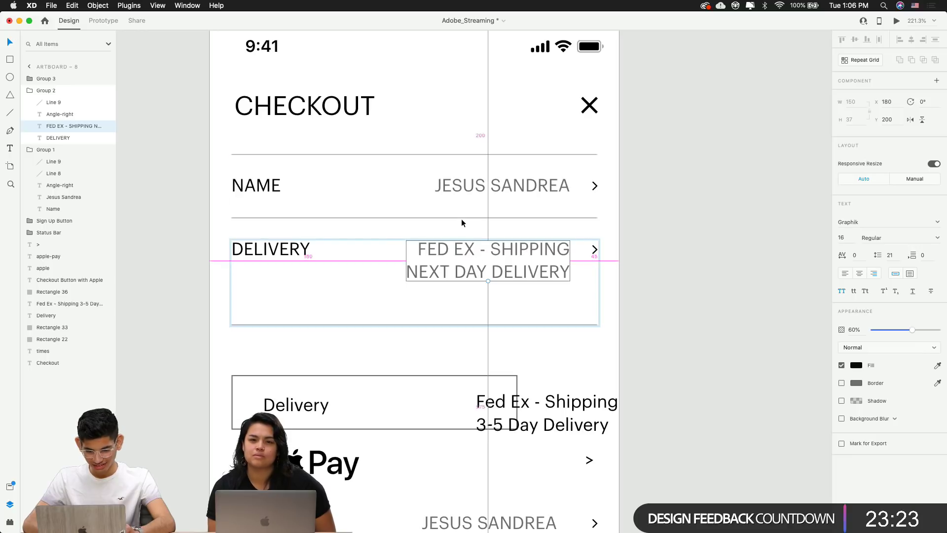
click(471, 329)
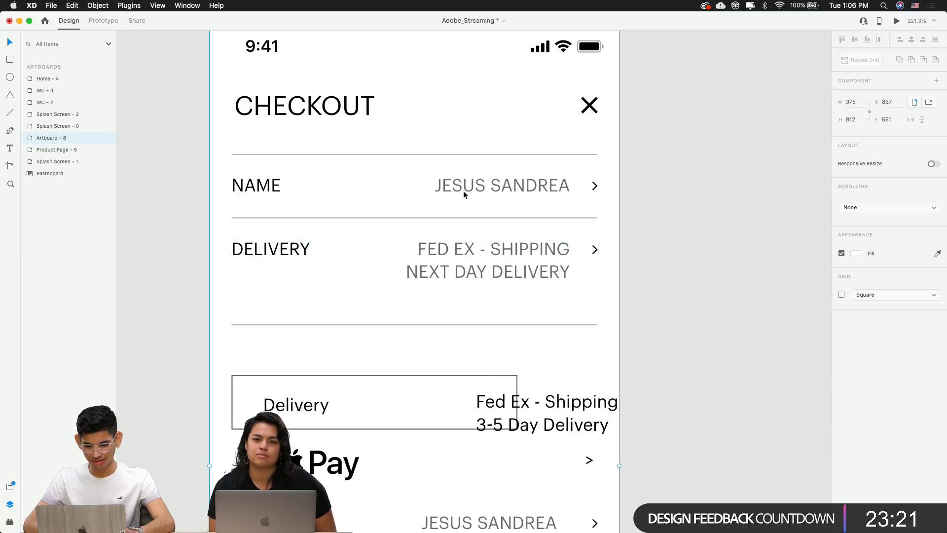
Raise the delivery row's bottom divider closer to the NEXT DAY DELIVERY line
double_click(453, 217)
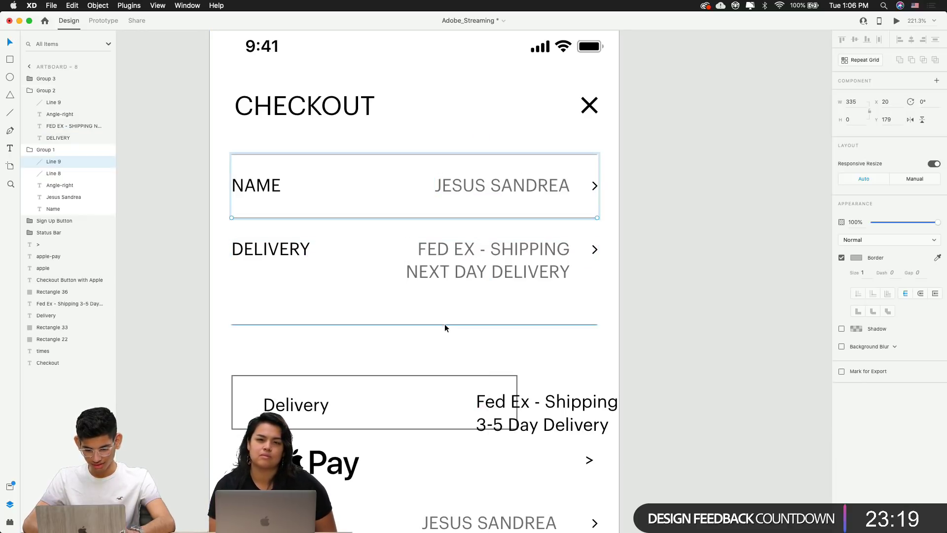
drag(445, 323, 458, 271)
click(622, 317)
click(579, 304)
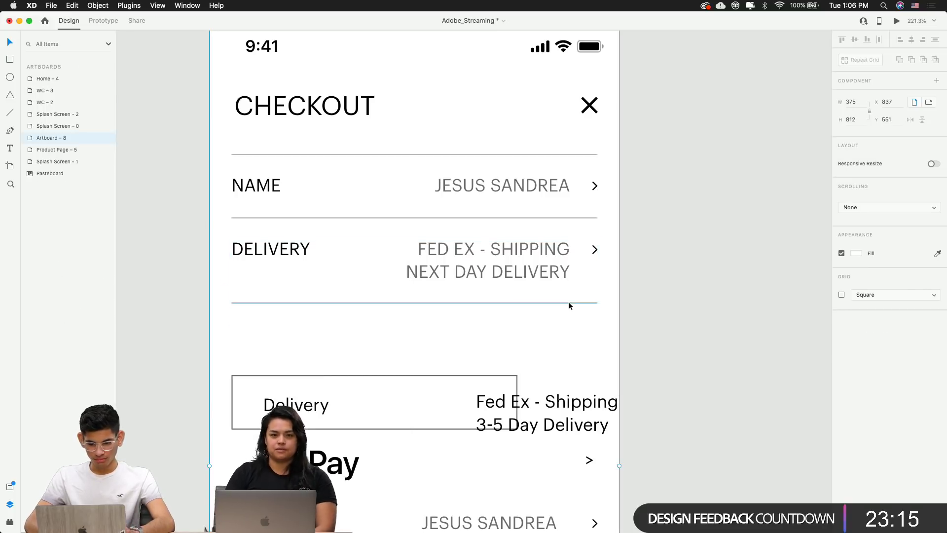
double_click(517, 274)
click(498, 332)
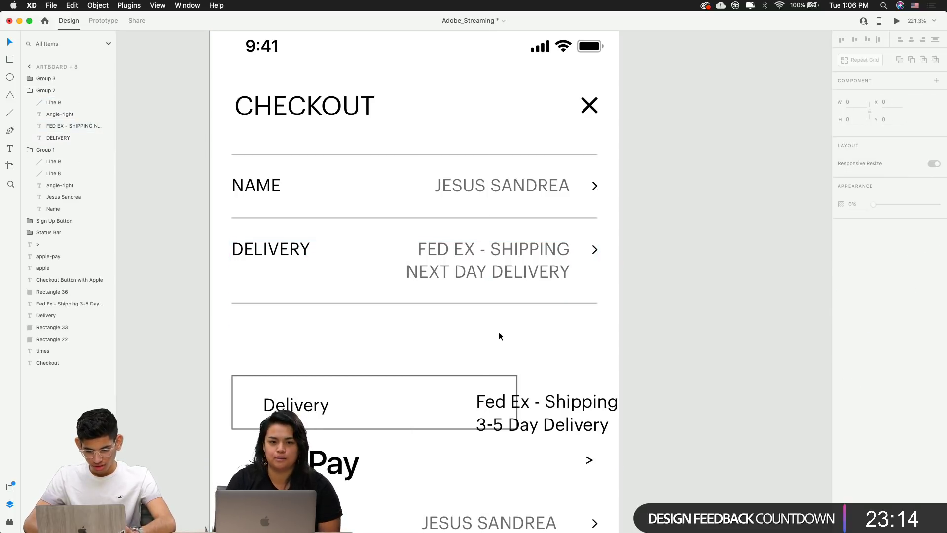
click(486, 303)
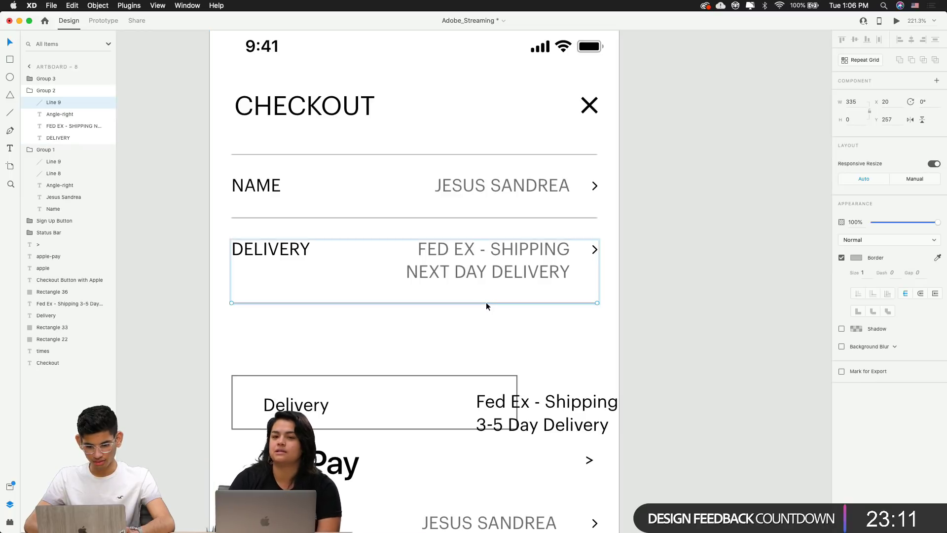
click(662, 280)
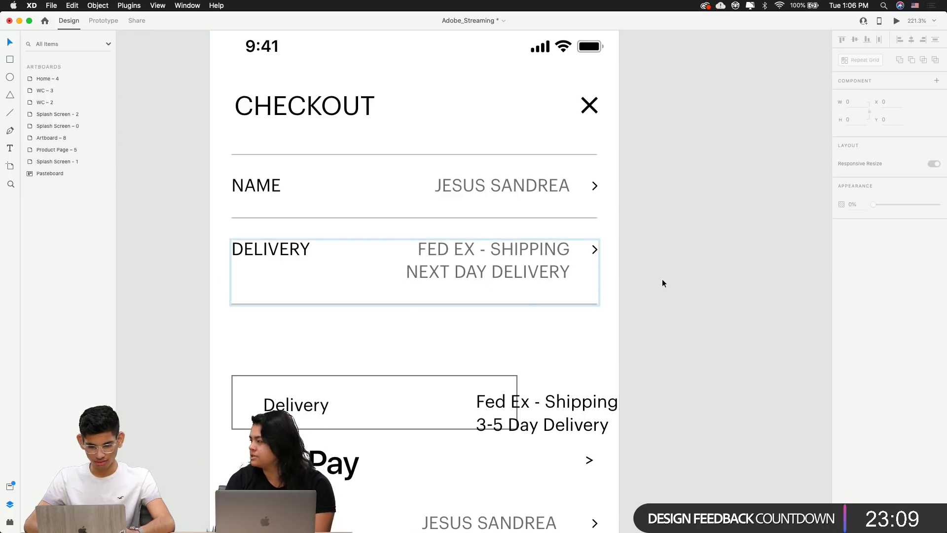
scroll(662, 283, down, 5)
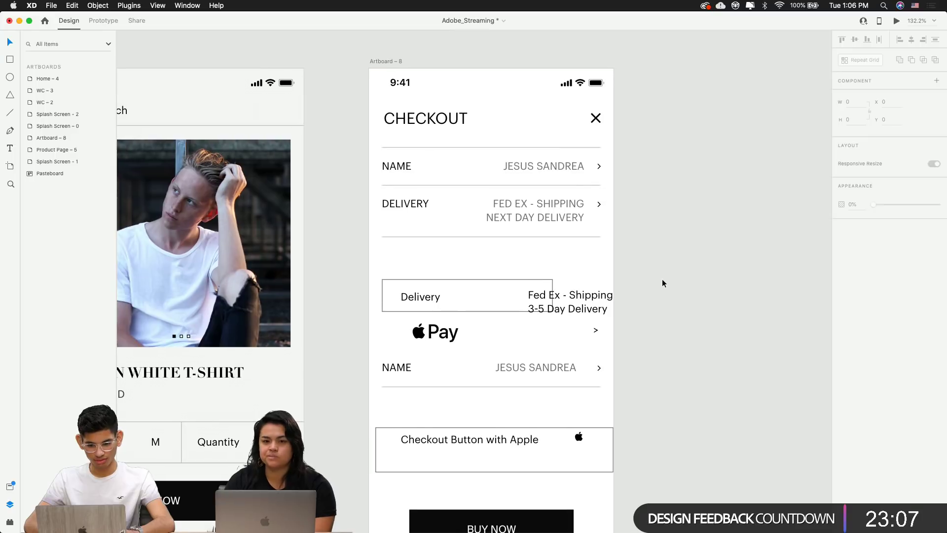
scroll(662, 282, up, 1)
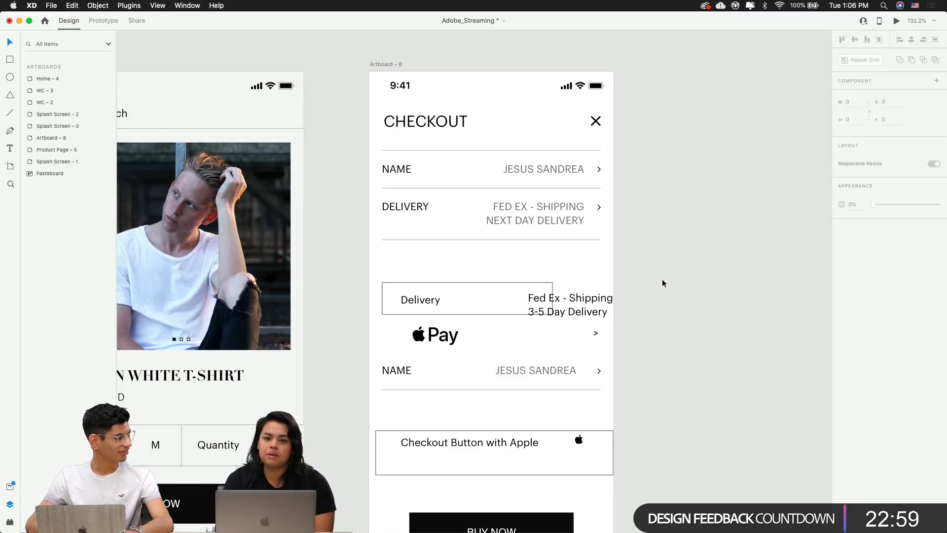
scroll(662, 282, right, 5)
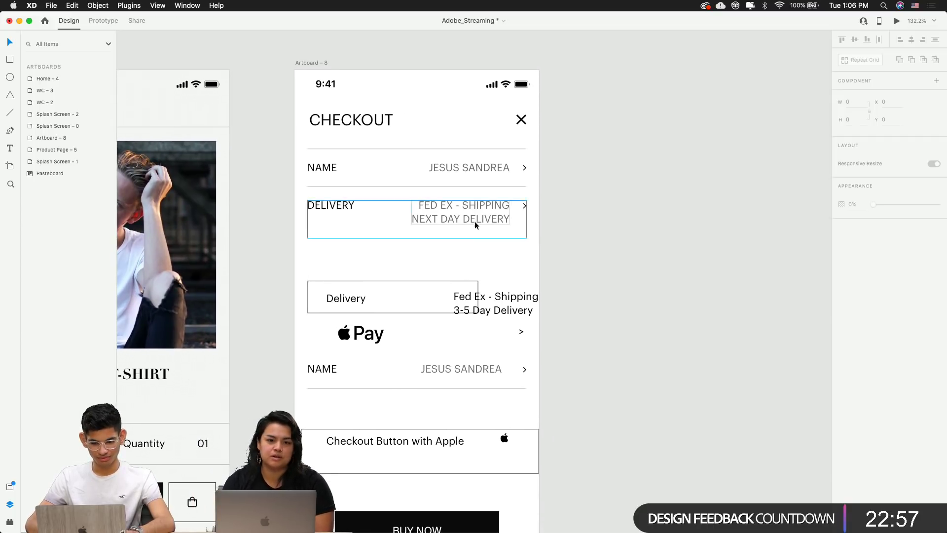
Switch the NAME and DELIVERY value texts to title case
double_click(451, 218)
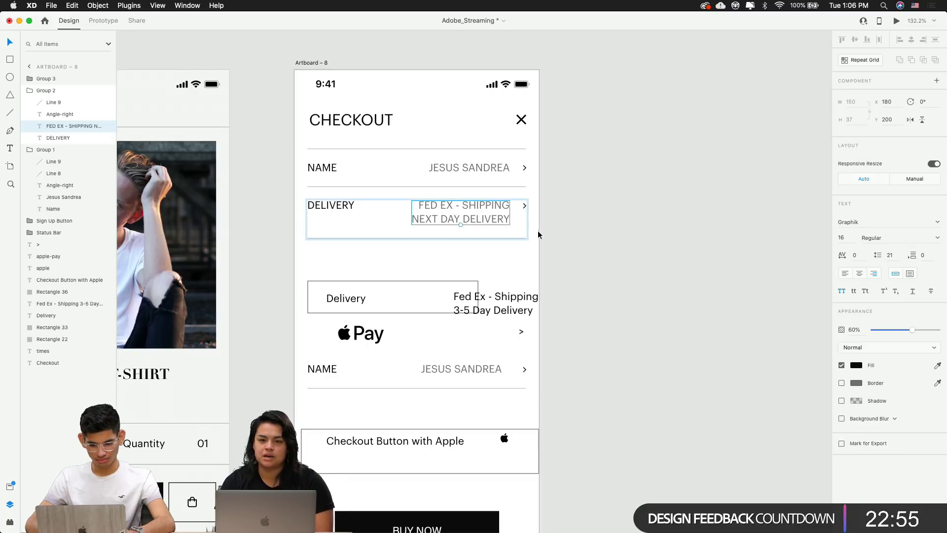
shift+click(472, 172)
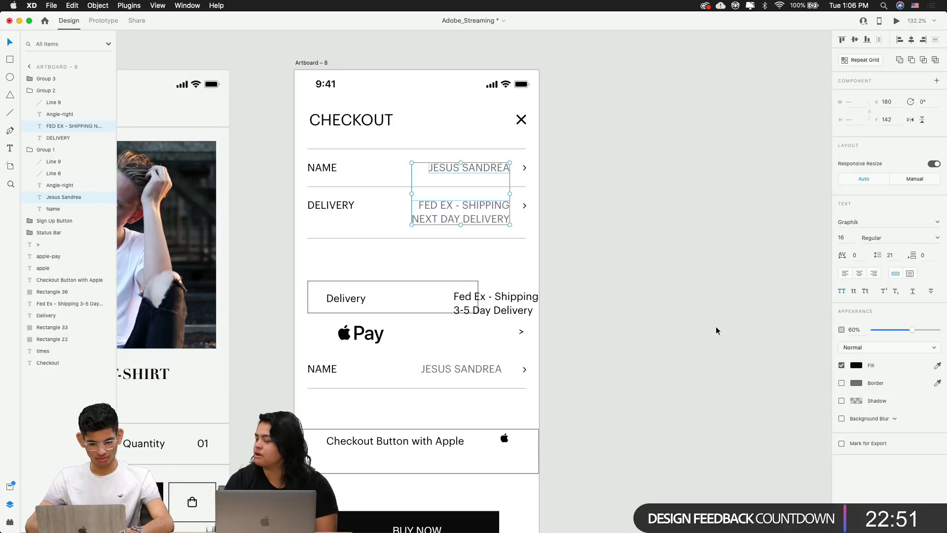
click(854, 292)
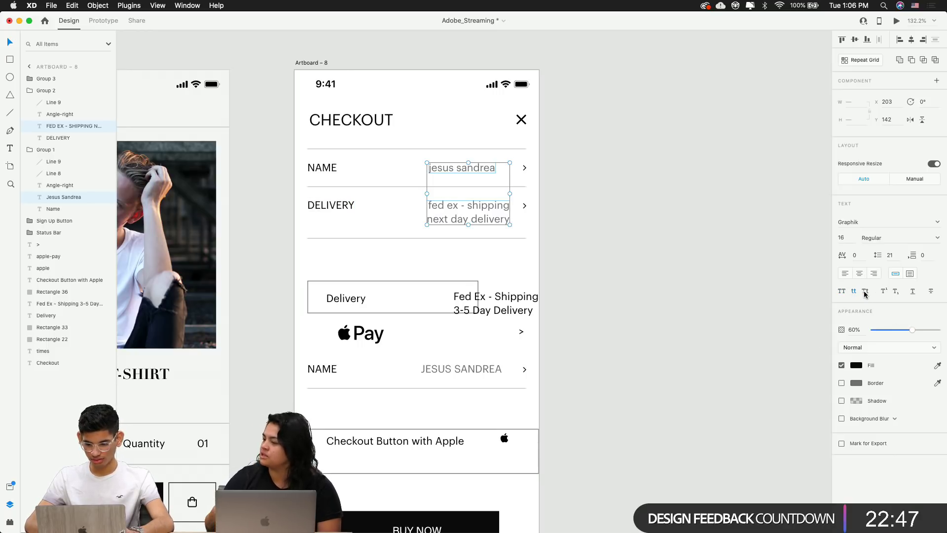
click(865, 291)
click(637, 280)
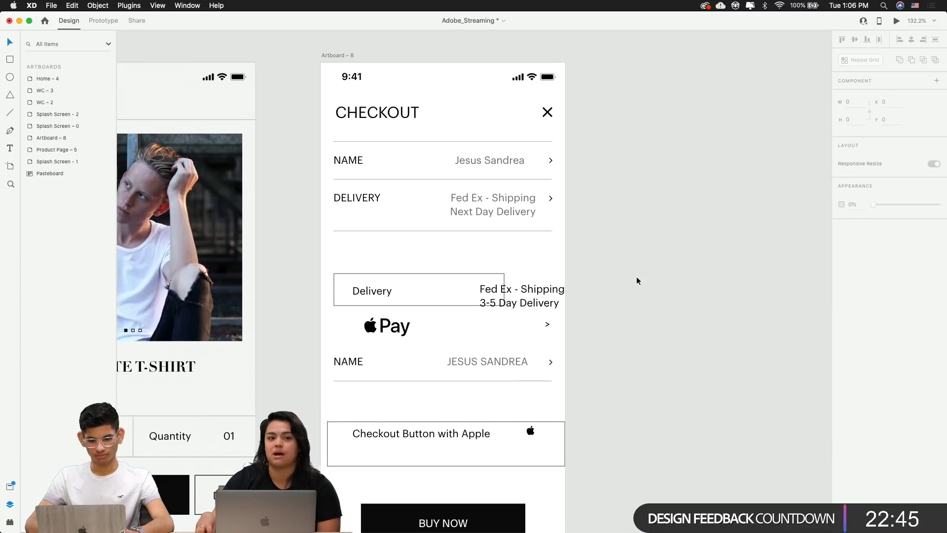
Align the customer name's right edge with the shipping text
scroll(636, 280, left, 5)
scroll(612, 230, up, 3)
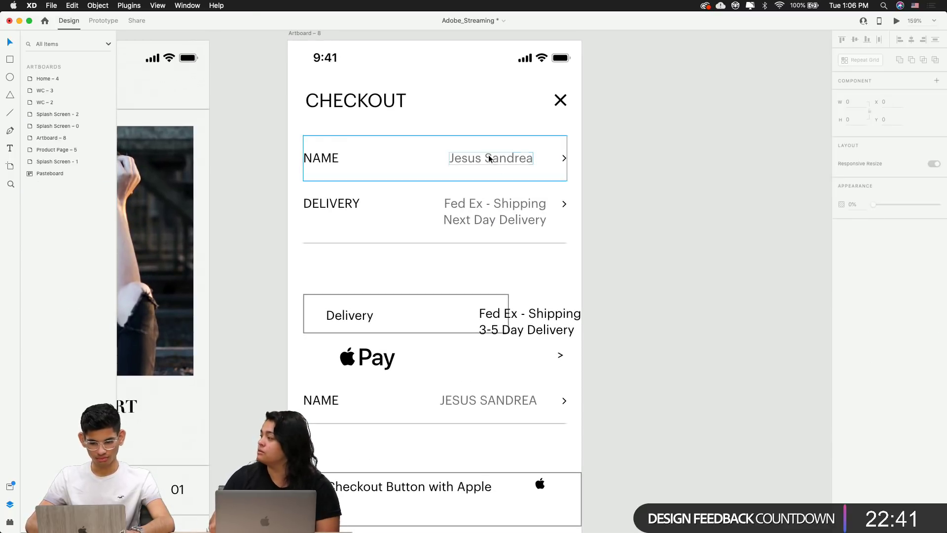
super+click(487, 157)
shift+super+click(503, 206)
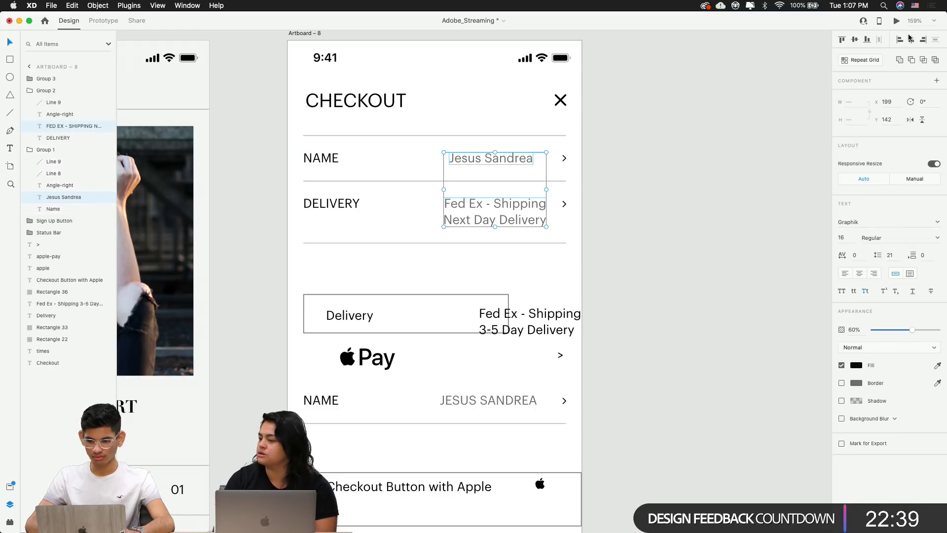
click(923, 40)
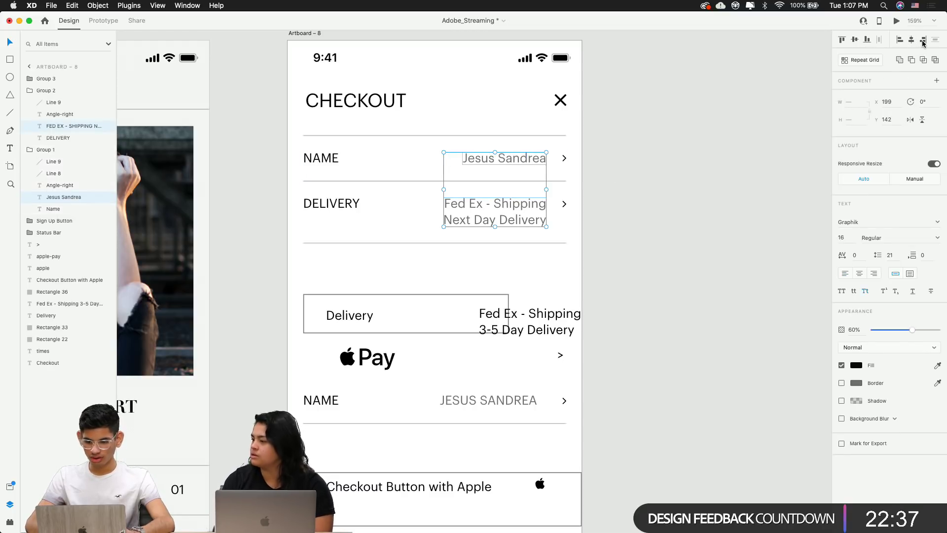
click(685, 162)
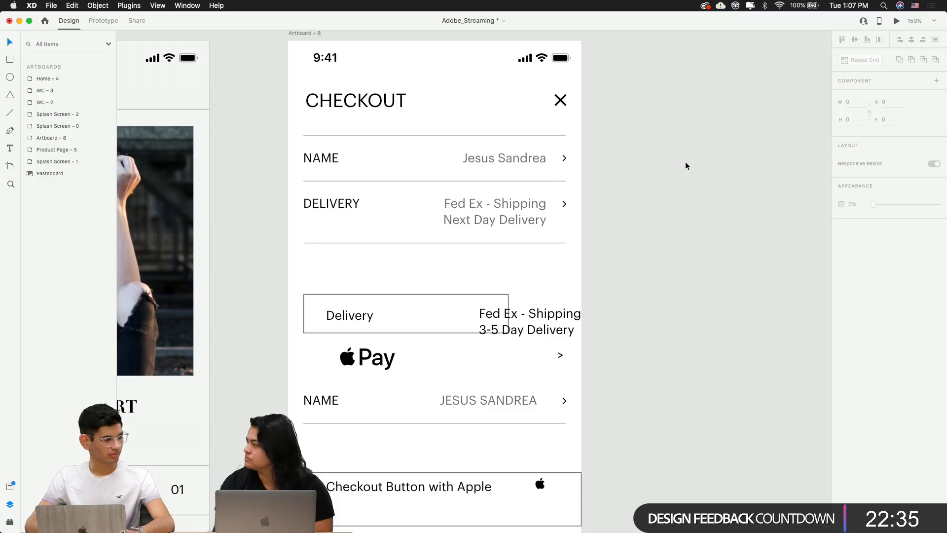
scroll(685, 161, down, 2)
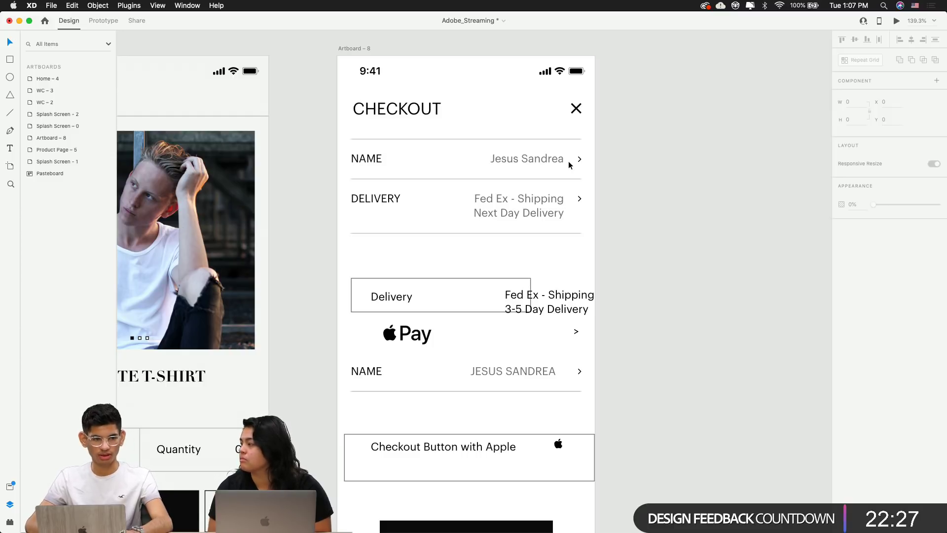
Delete the leftover 3-5 Day shipping text, Delivery box outline and Delivery label
scroll(568, 161, down, 3)
scroll(568, 161, up, 8)
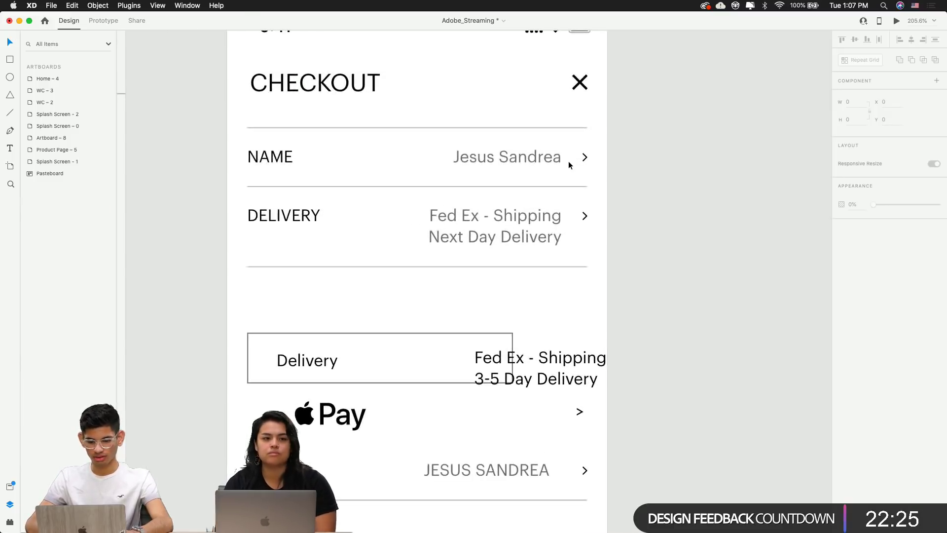
click(587, 160)
click(599, 278)
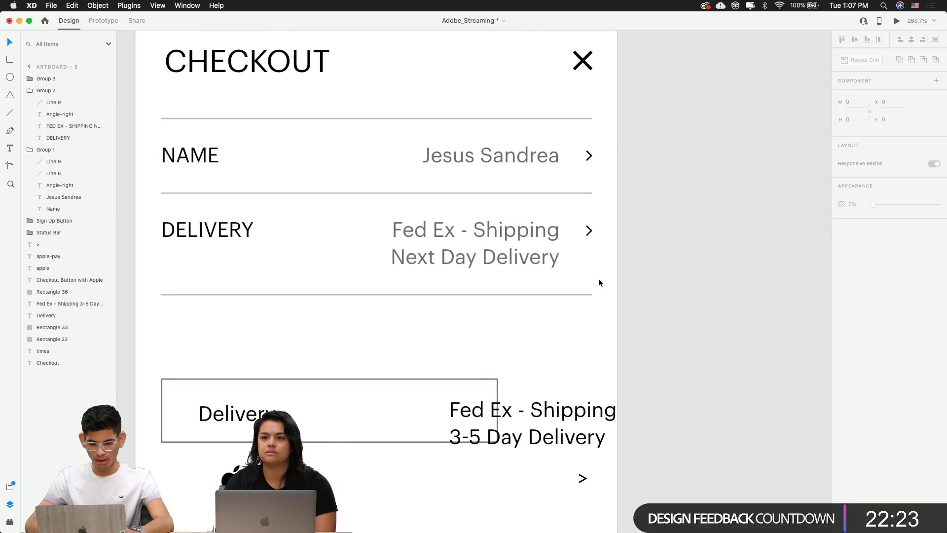
scroll(599, 278, down, 5)
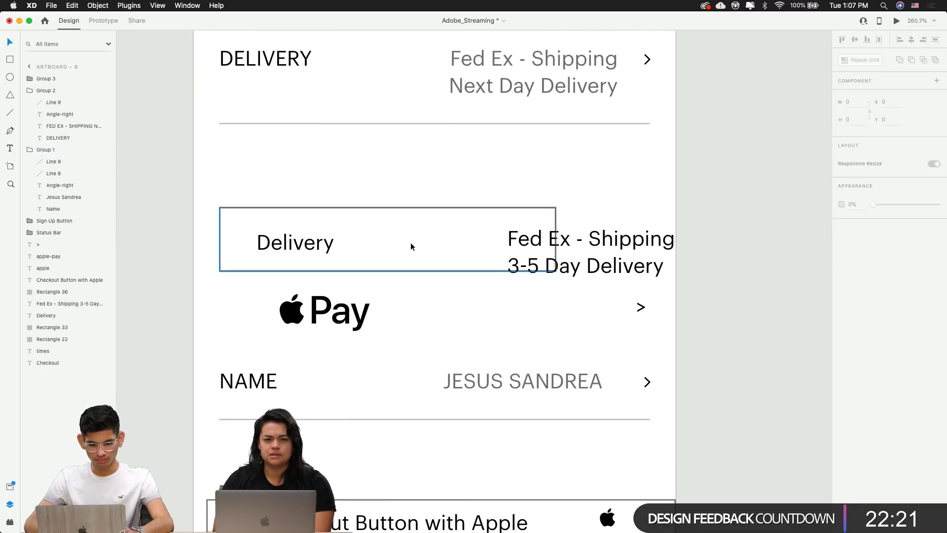
scroll(410, 242, up, 5)
scroll(410, 242, down, 5)
click(402, 334)
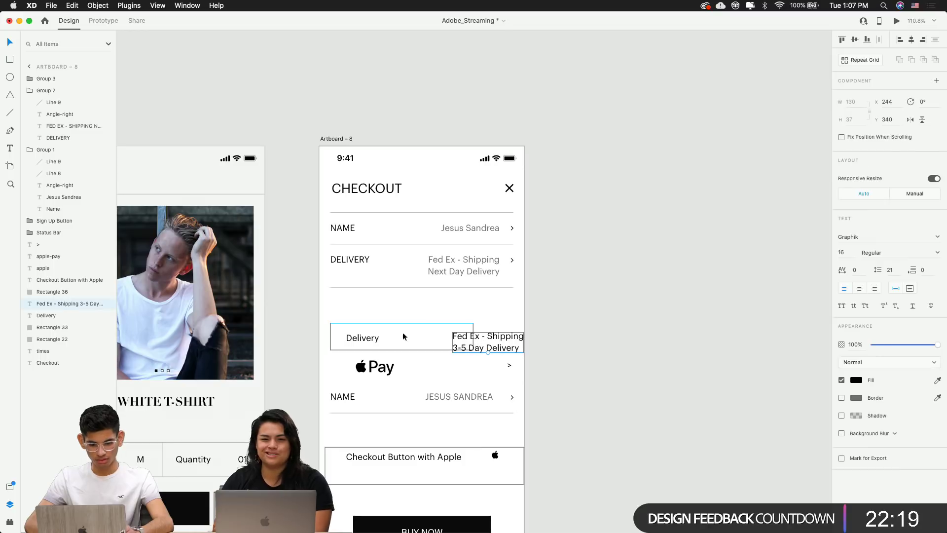
shift+click(385, 334)
key(Delete)
click(371, 339)
key(Delete)
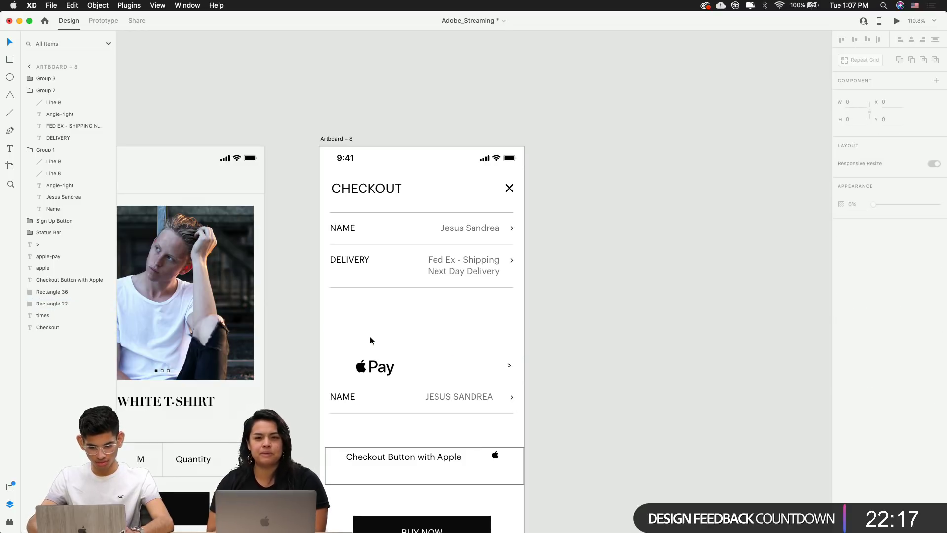
Copy the NAME row below DELIVERY, undoing an accidental artboard deletion
click(451, 228)
drag(459, 229, 452, 303)
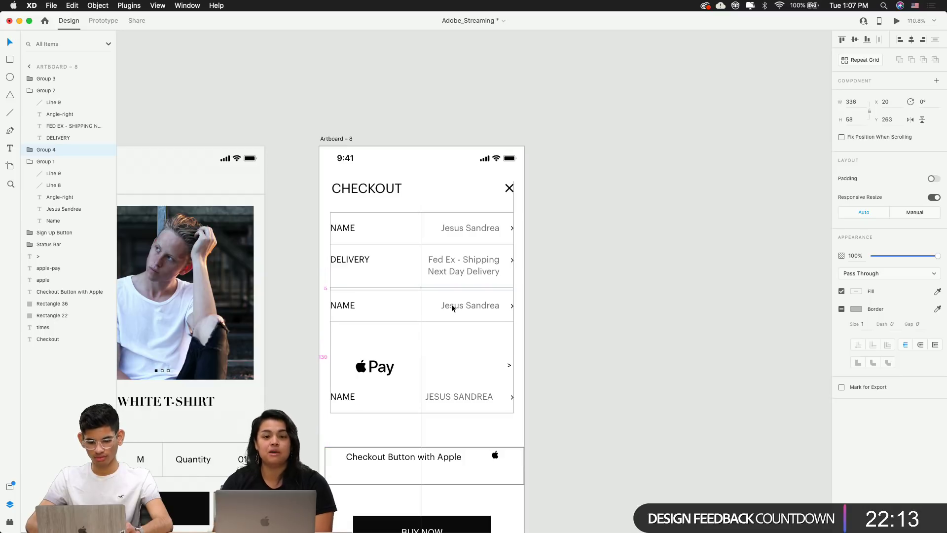
click(566, 301)
scroll(434, 298, up, 5)
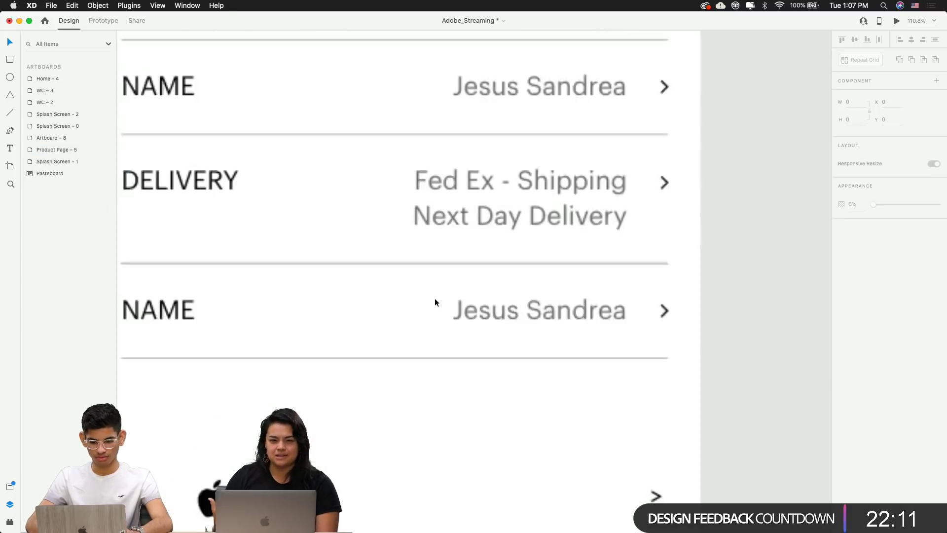
click(413, 262)
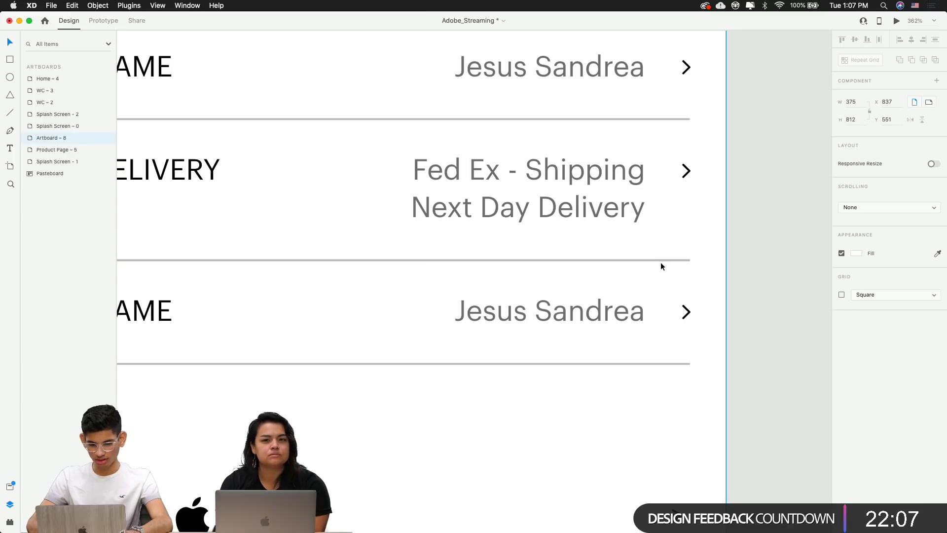
key(Delete)
key(super+z)
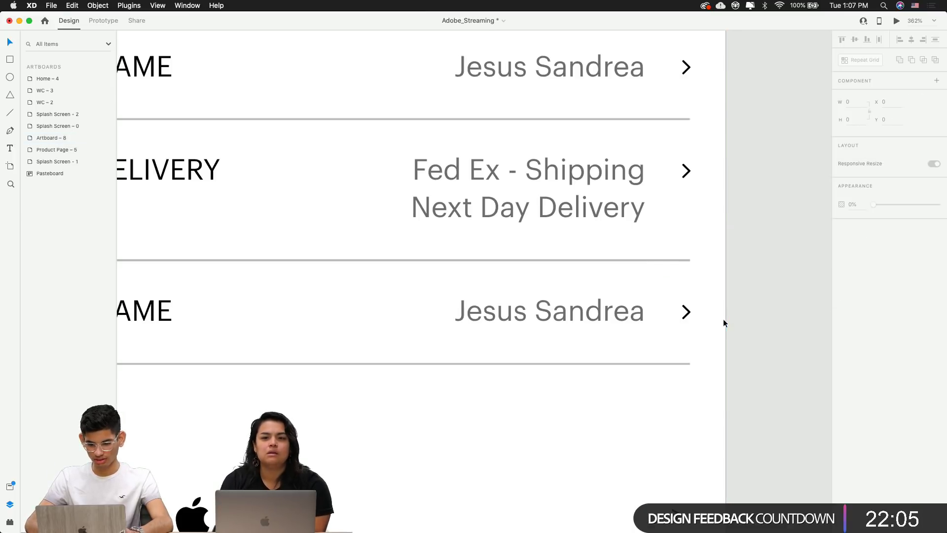
scroll(723, 318, down, 5)
click(592, 248)
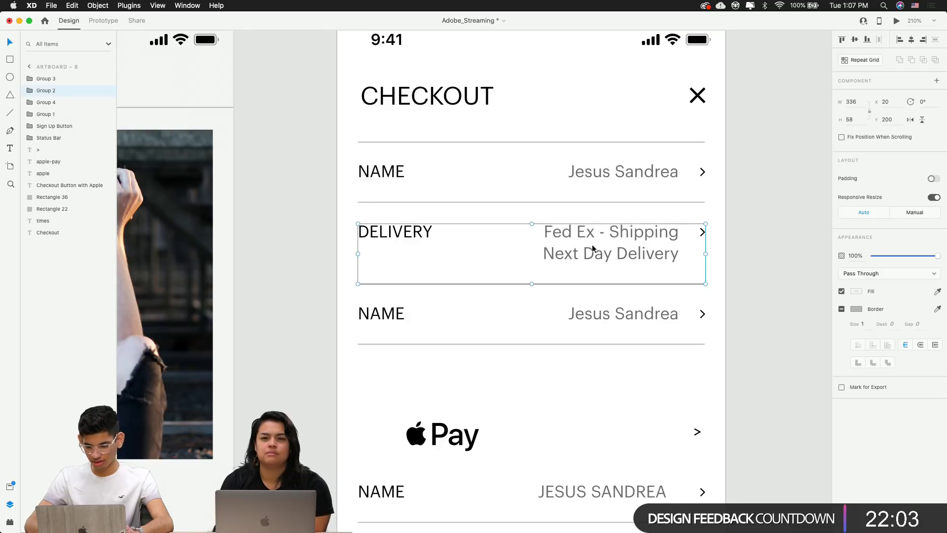
click(565, 383)
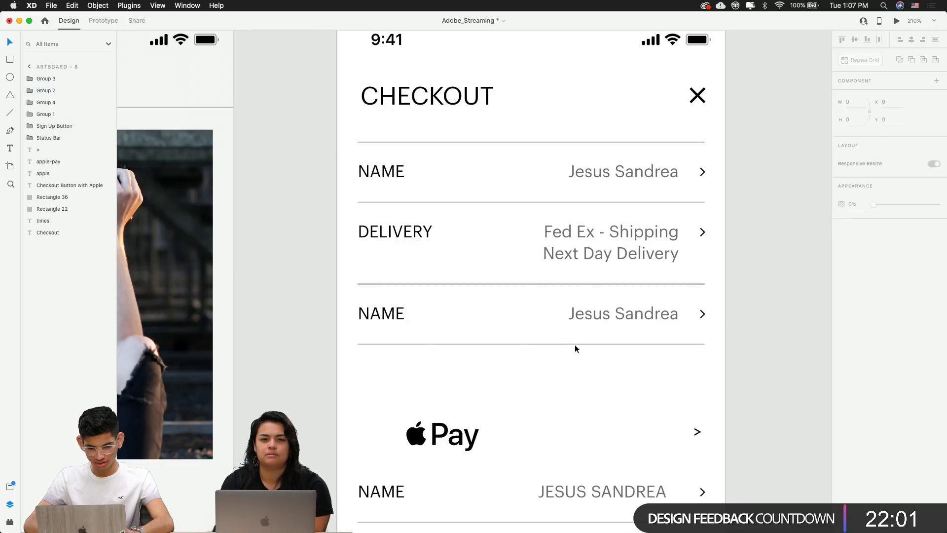
Rename the third row's NAME label to ADDRESS
double_click(395, 317)
text(ADDRWE)
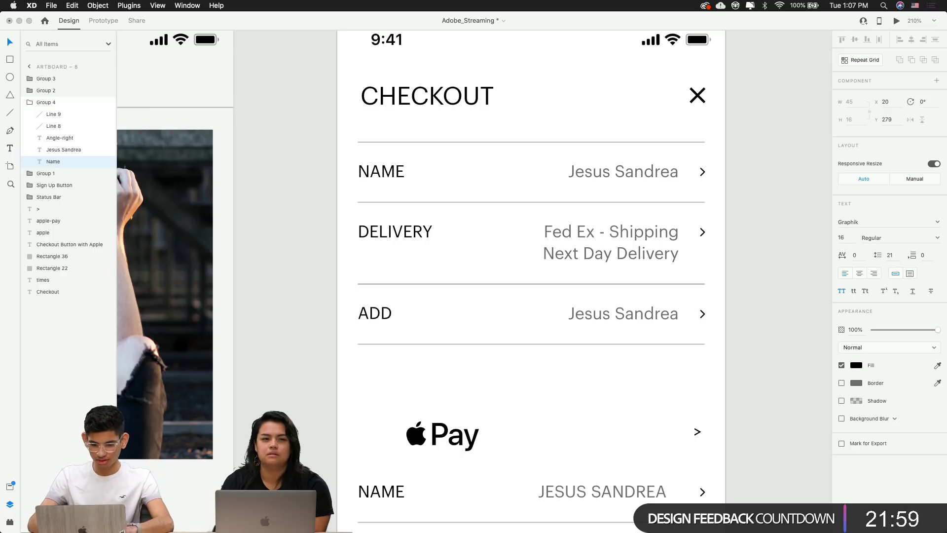
key(BackSpace)
key(BackSpace)
text(ESS)
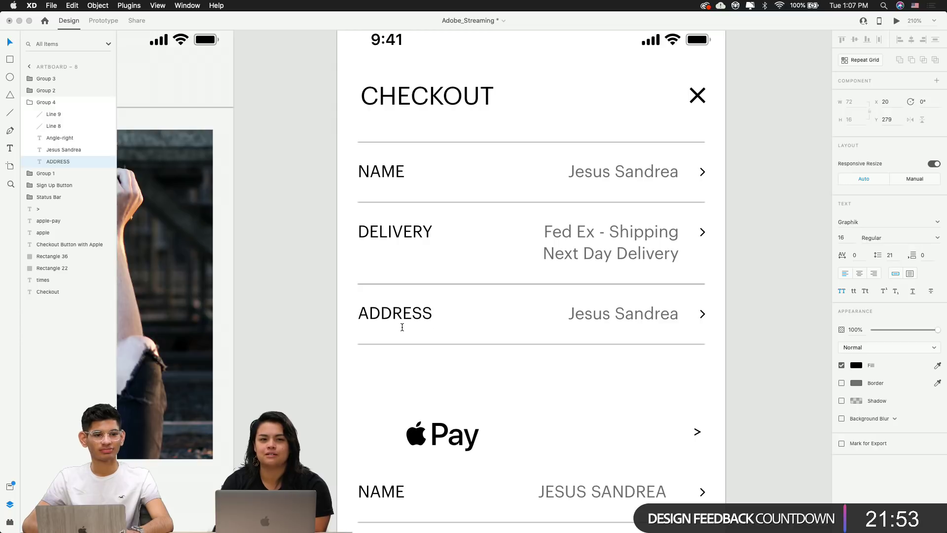
key(Escape)
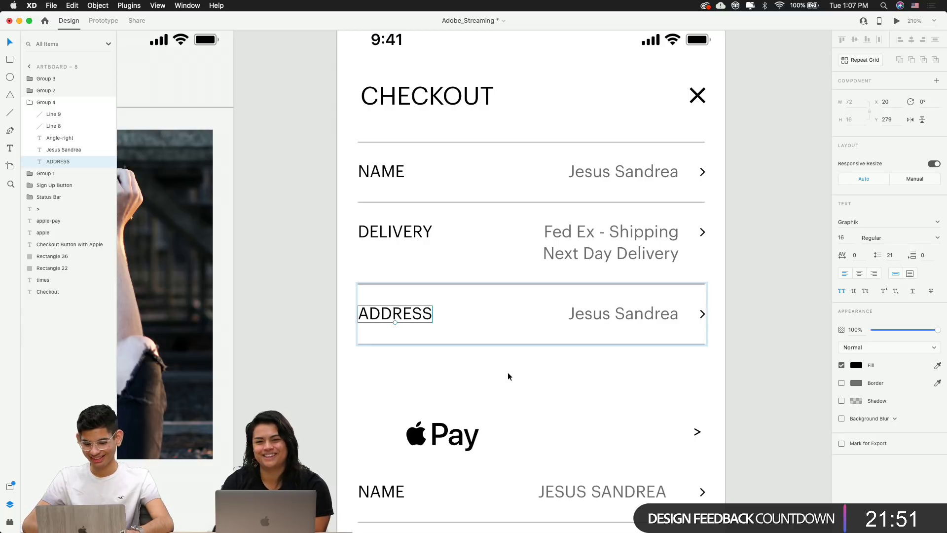
Clear the old value text in the ADDRESS row
scroll(535, 370, right, 5)
click(524, 307)
double_click(524, 307)
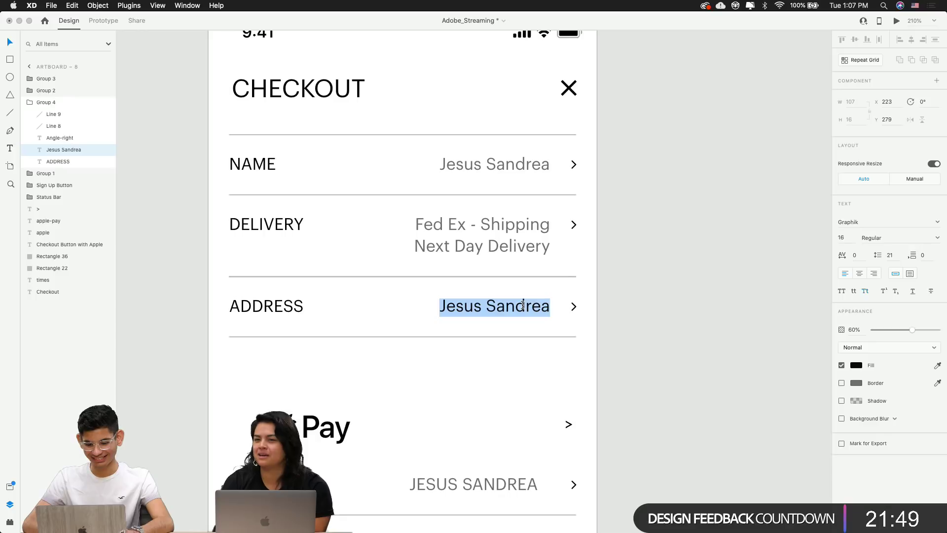
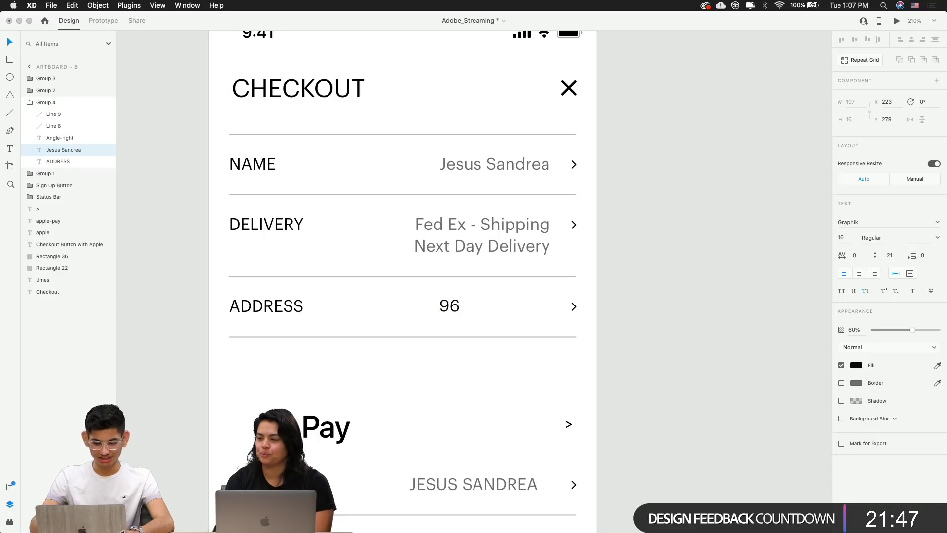
key(BackSpace)
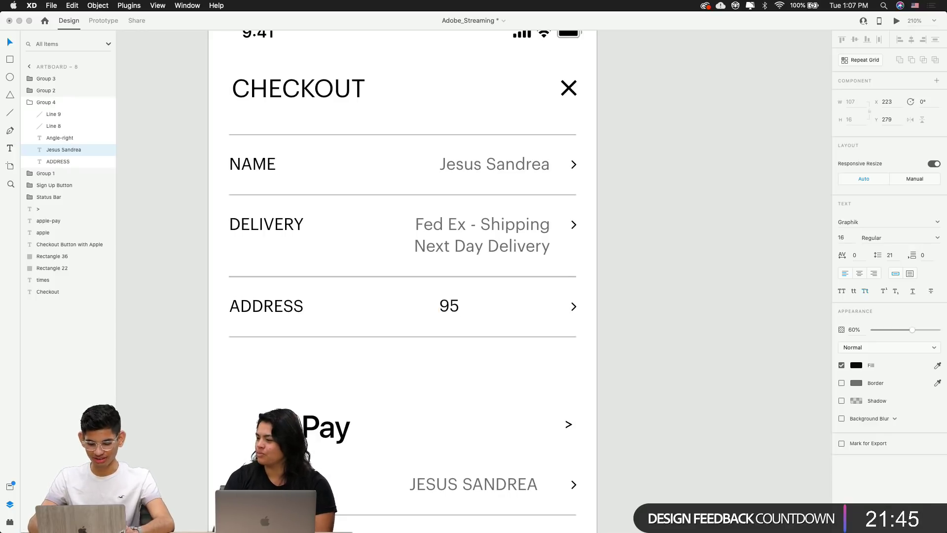
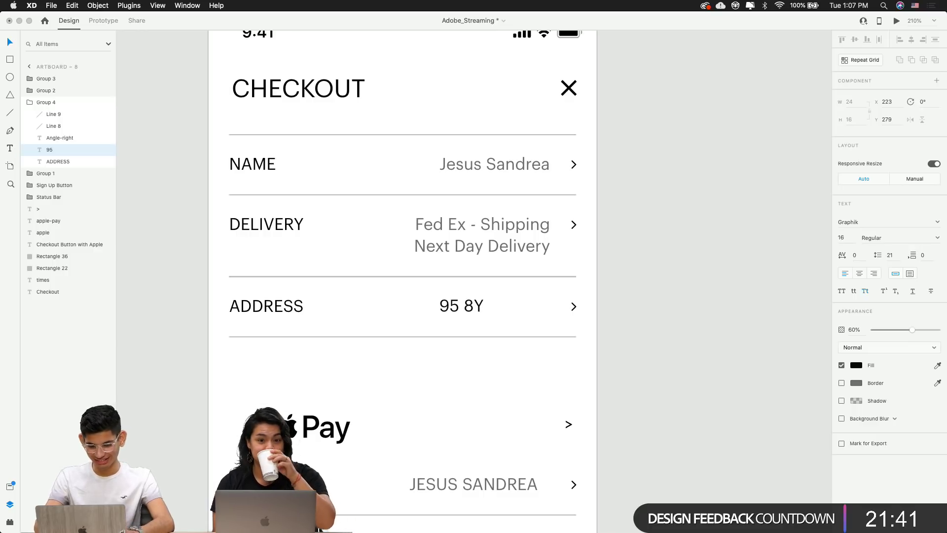
key(BackSpace)
key(BackSpace)
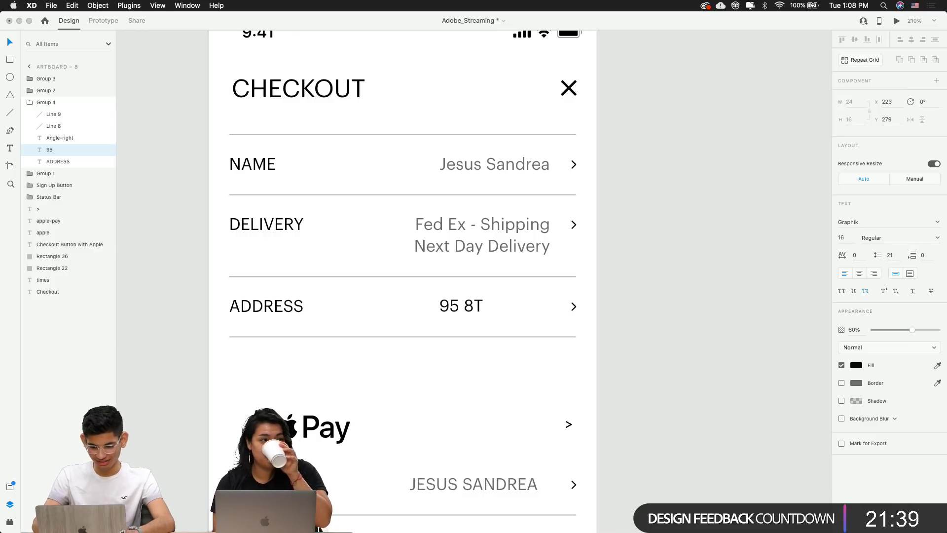
key(BackSpace)
key(BackSpace)
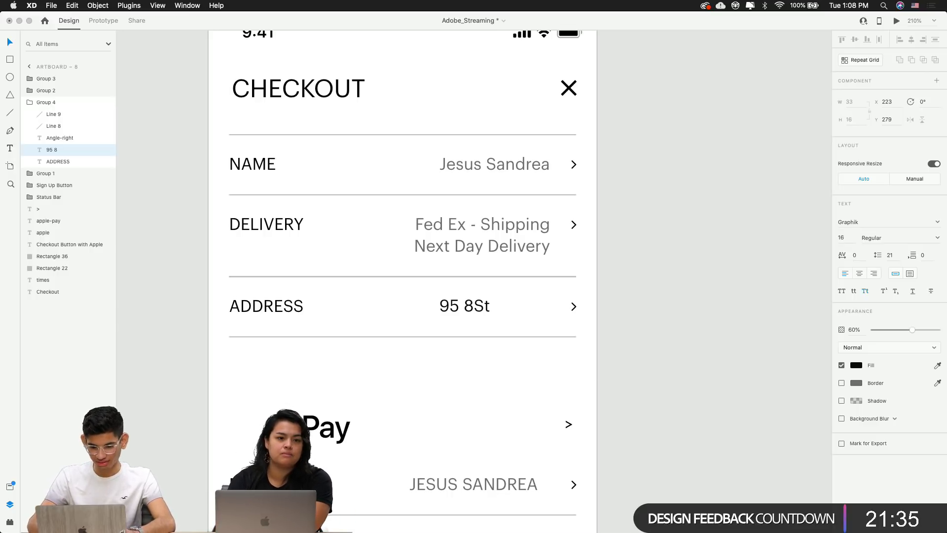
key(super+a)
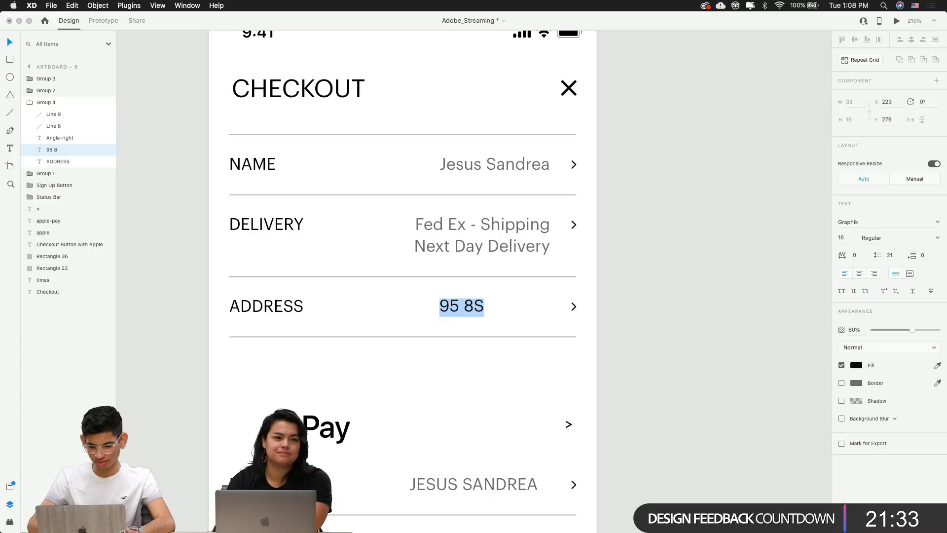
key(BackSpace)
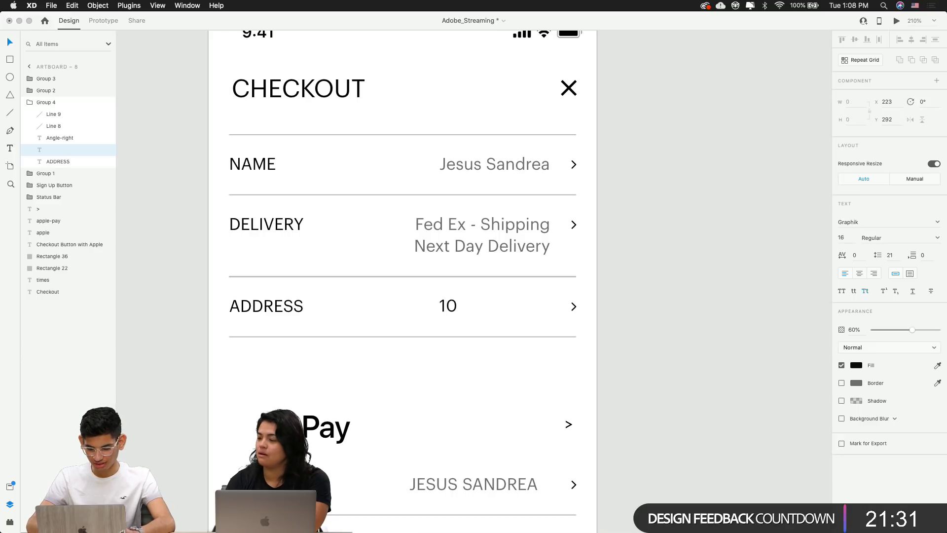
key(super+Tab)
key(super+t)
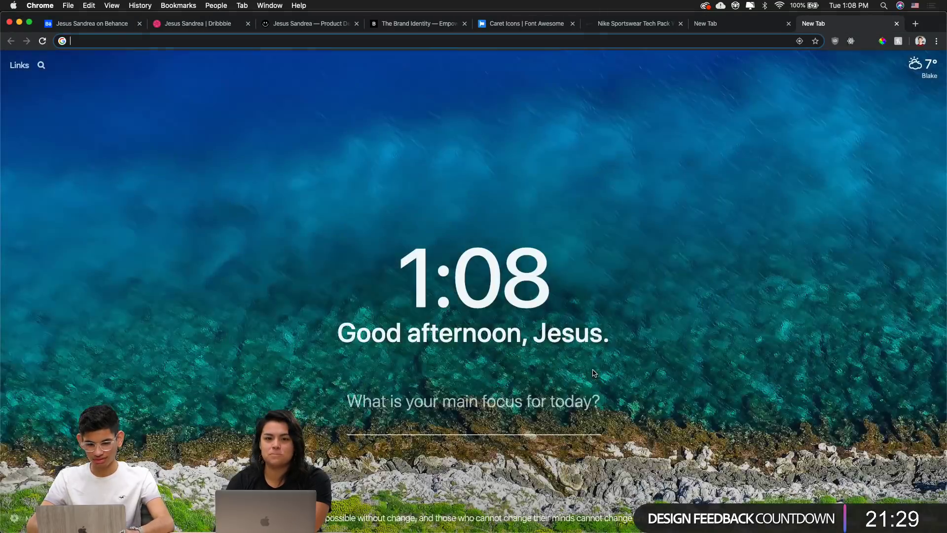
key(super+Tab)
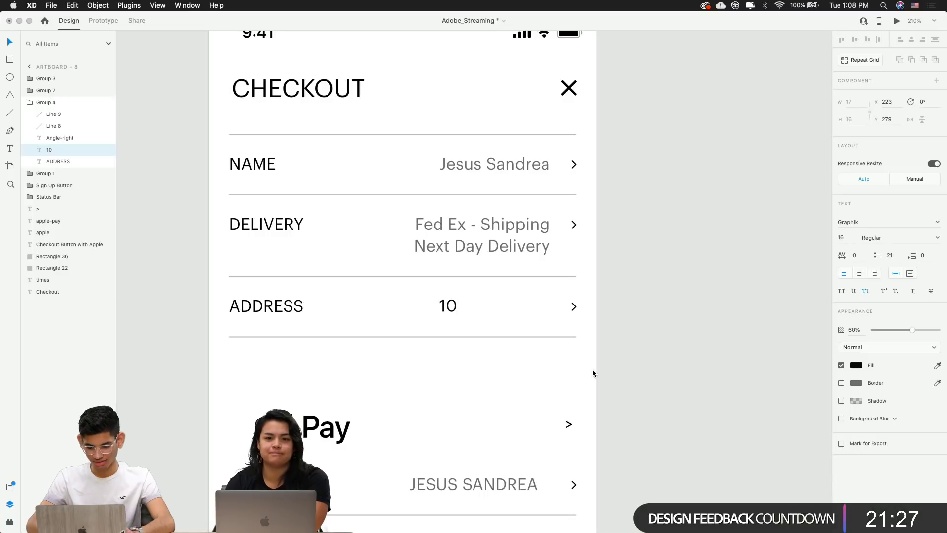
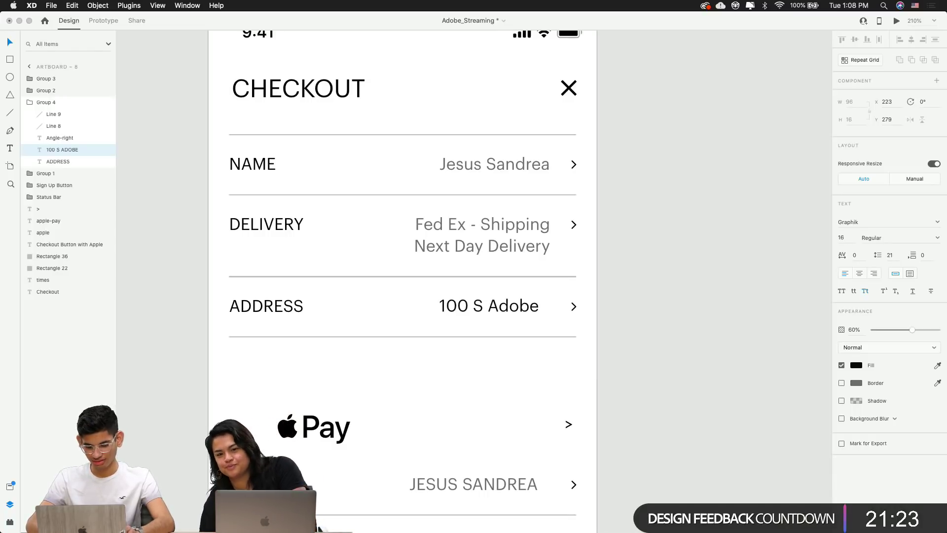
key(Escape)
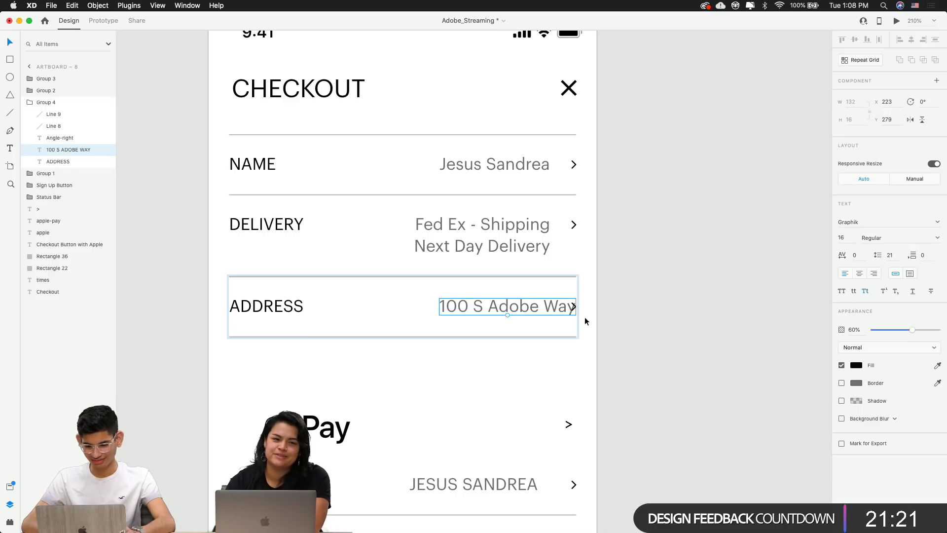
Right-align the address value with the delivery text above it
key(shift+Left)
key(shift+Left)
key(shift+Left)
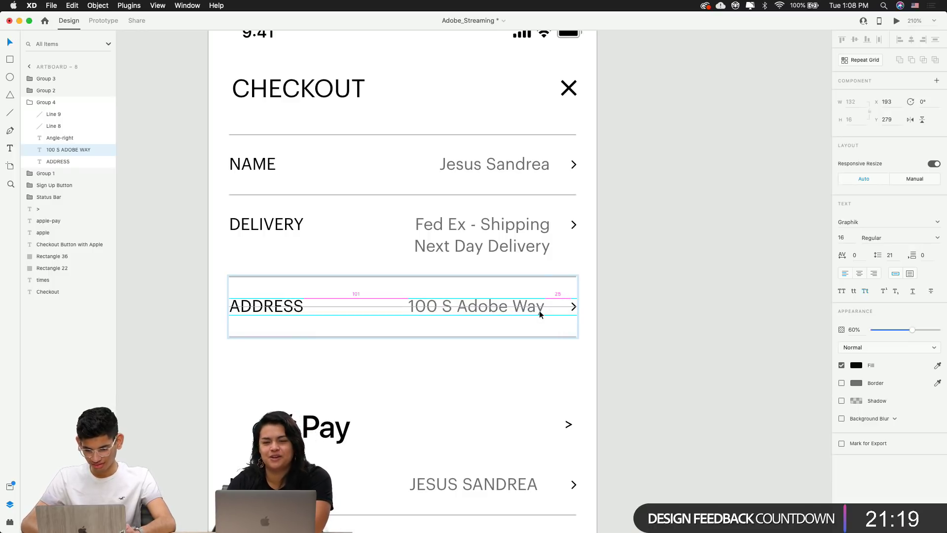
shift+click(531, 247)
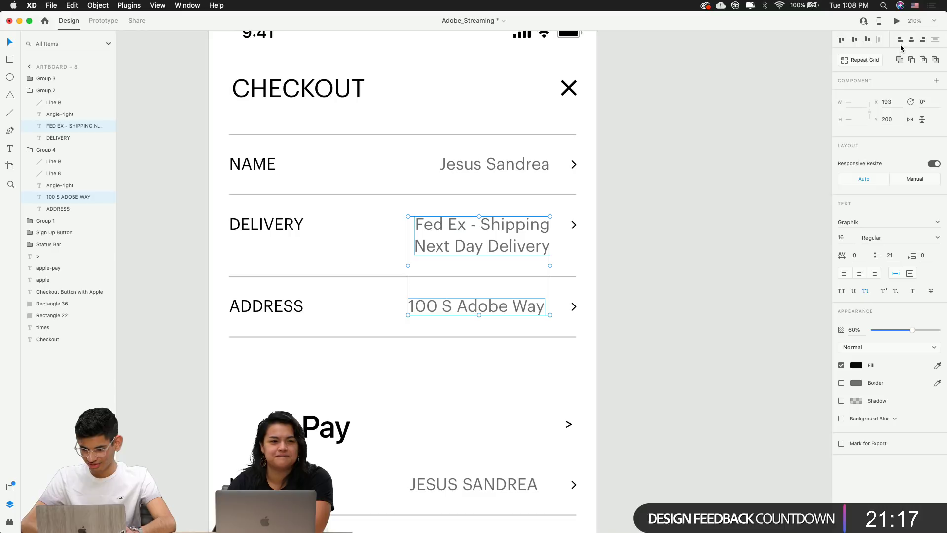
click(924, 40)
click(782, 198)
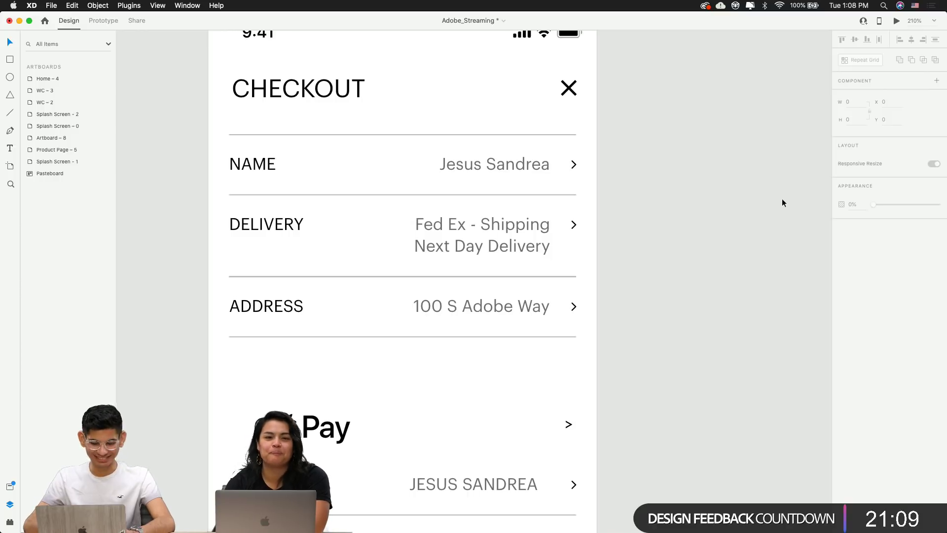
Select the Apple Pay text and change its font size from 56 to 26
scroll(711, 249, down, 3)
scroll(647, 300, down, 5)
scroll(647, 299, right, 3)
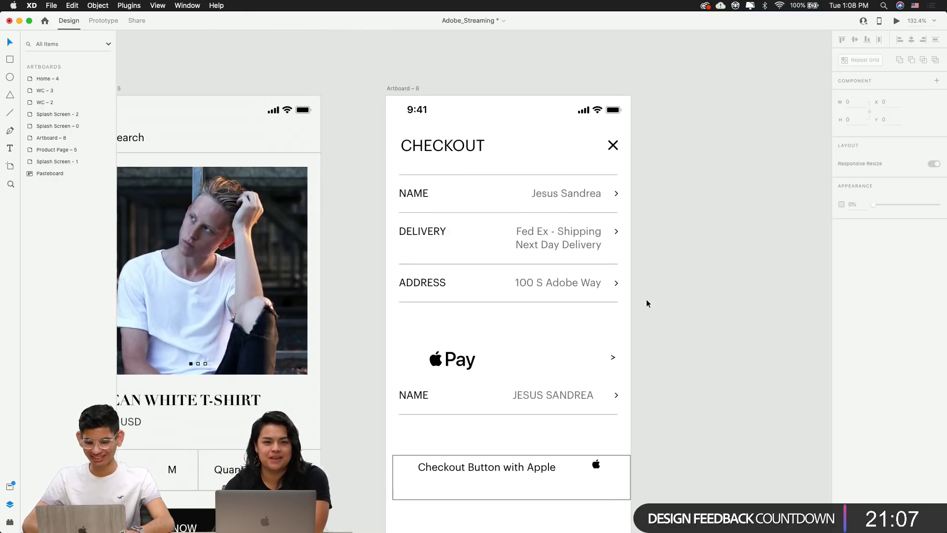
scroll(647, 303, down, 2)
scroll(646, 303, left, 1)
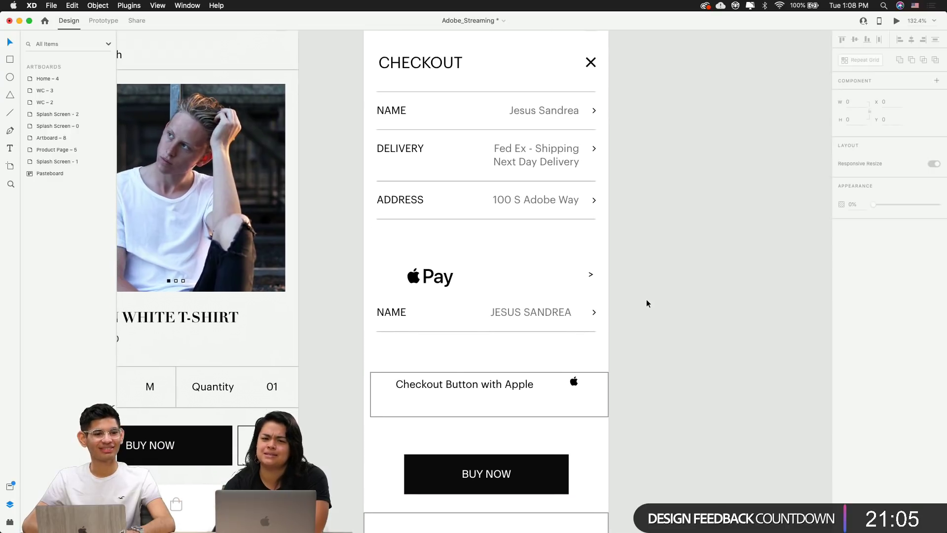
scroll(647, 302, down, 3)
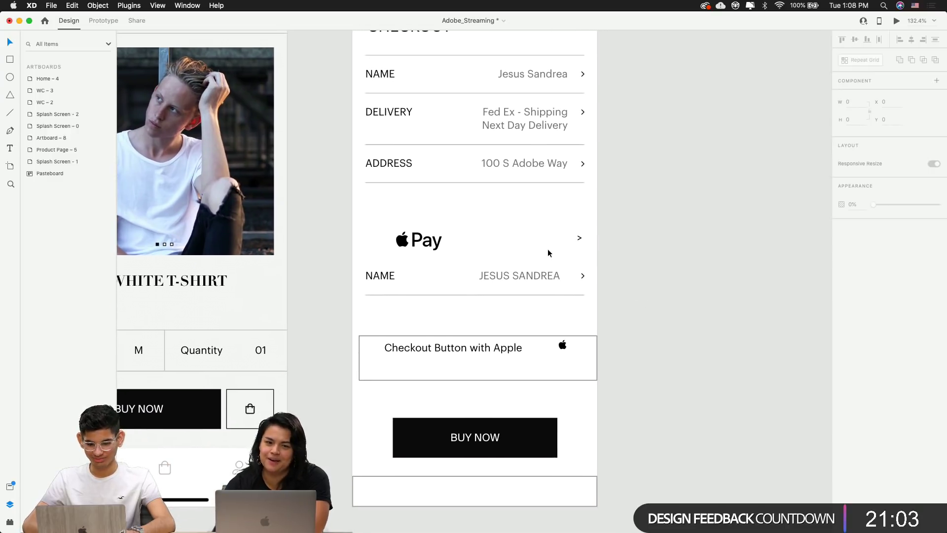
scroll(547, 248, up, 3)
scroll(547, 249, down, 4)
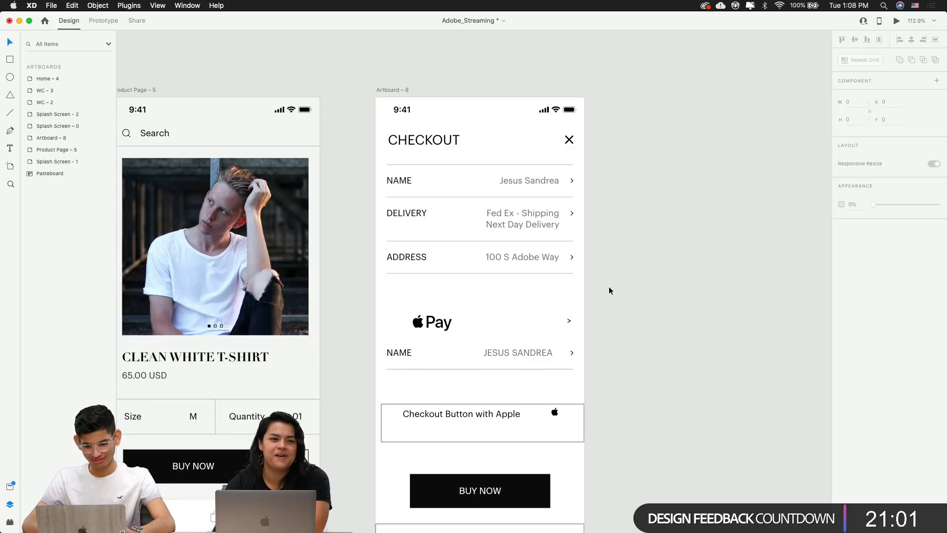
scroll(608, 286, down, 1)
click(432, 302)
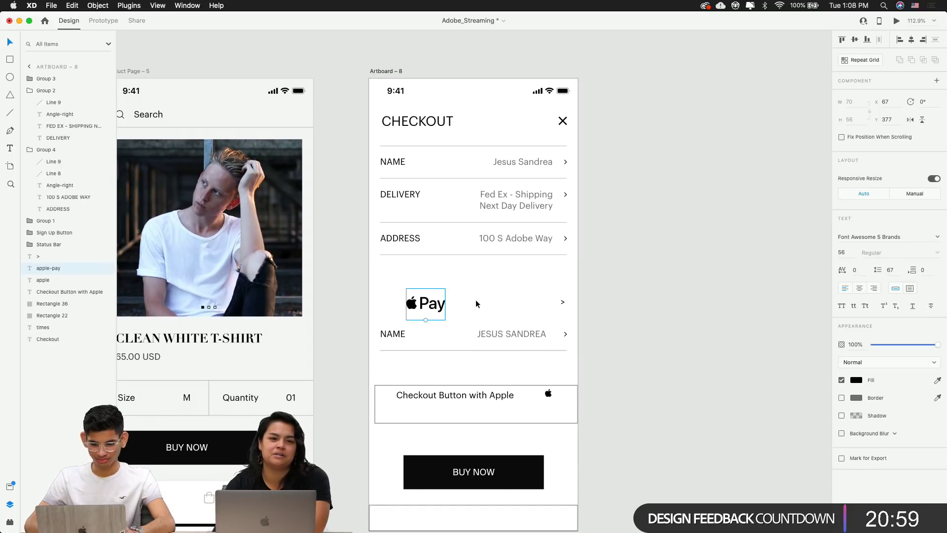
scroll(437, 293, up, 5)
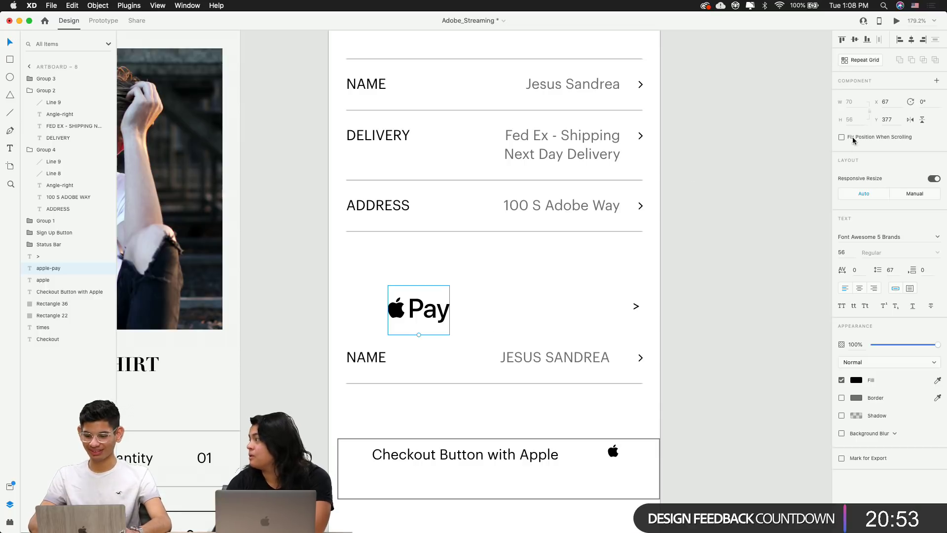
click(842, 252)
text(26)
key(Return)
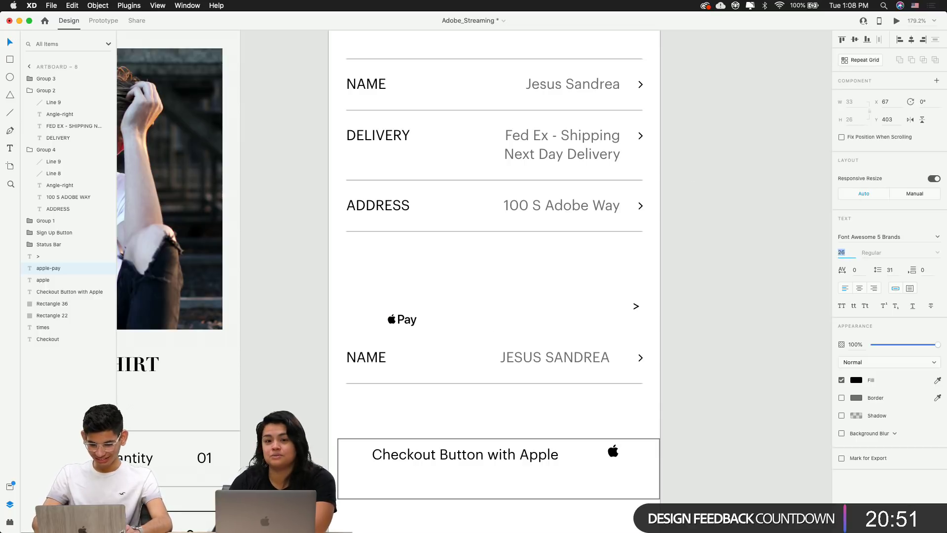
Delete the stray '>' symbol and move the Apple Pay text to the right
click(635, 306)
key(BackSpace)
drag(414, 318, 544, 342)
Rename the lower NAME label to PAYMENT
double_click(378, 357)
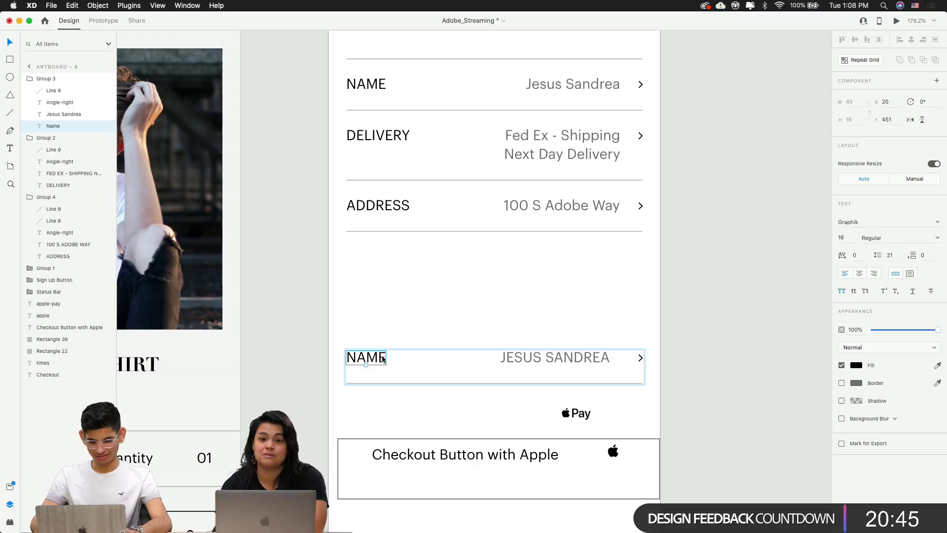
double_click(378, 358)
text(Payment)
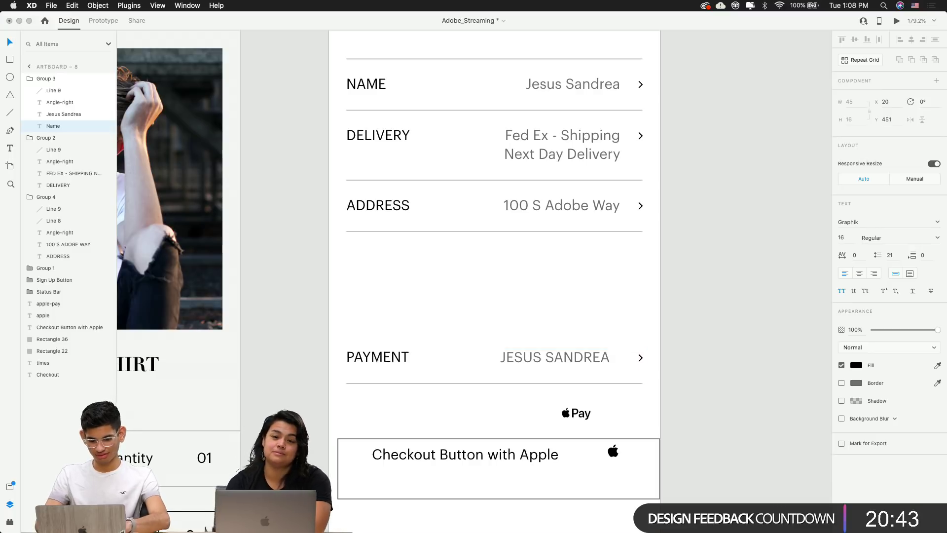
click(570, 347)
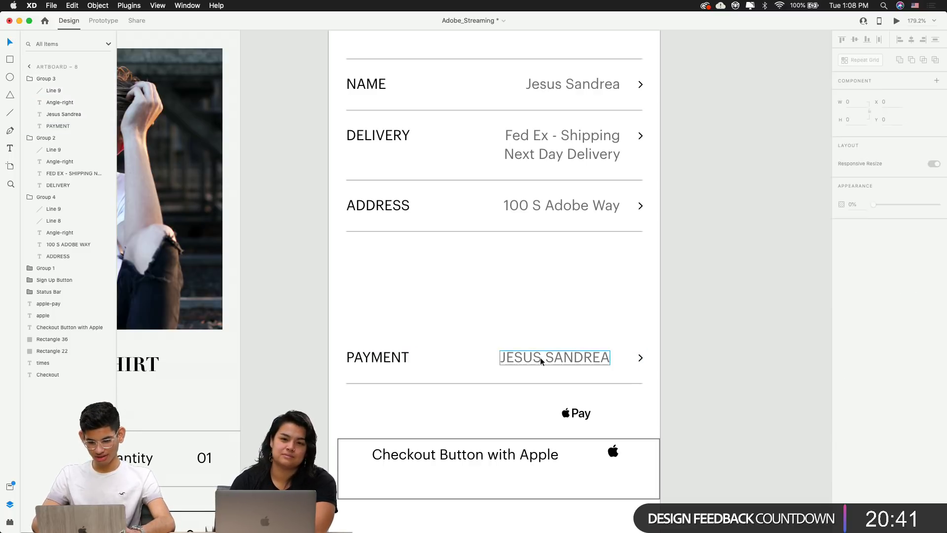
Move the PAYMENT row up directly under the ADDRESS row
scroll(540, 358, down, 5)
scroll(556, 330, up, 4)
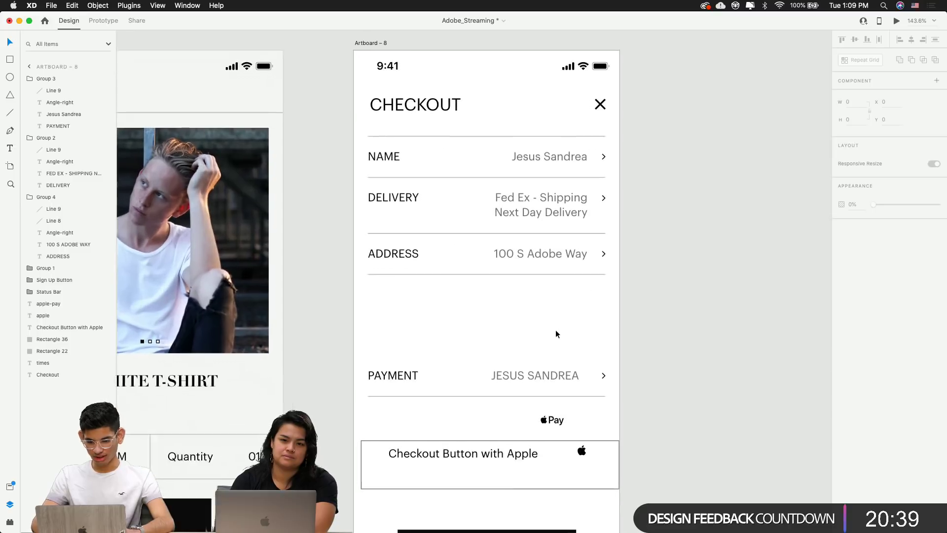
scroll(556, 330, right, 2)
drag(467, 403, 462, 329)
click(466, 375)
Move Apple Pay into the PAYMENT row, replacing the placeholder name text
scroll(460, 349, up, 3)
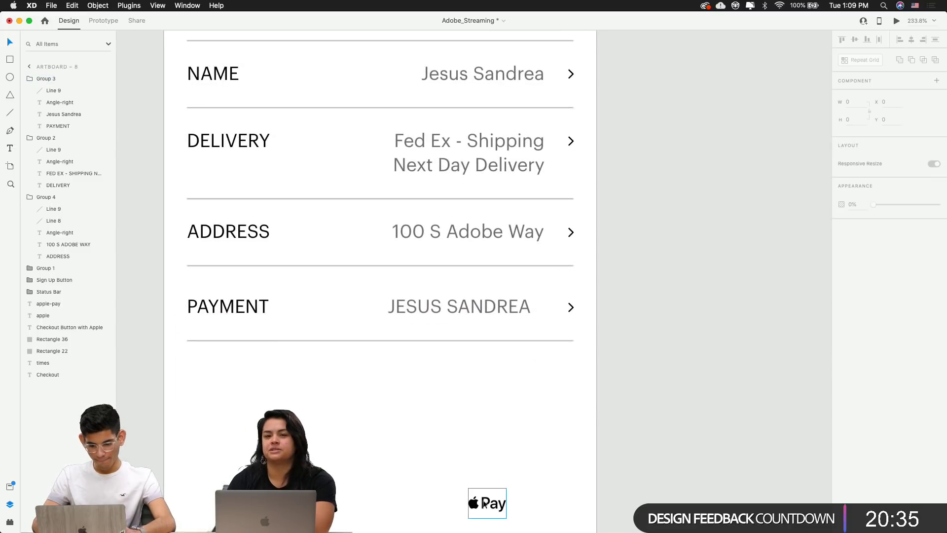
drag(468, 498, 378, 309)
double_click(459, 308)
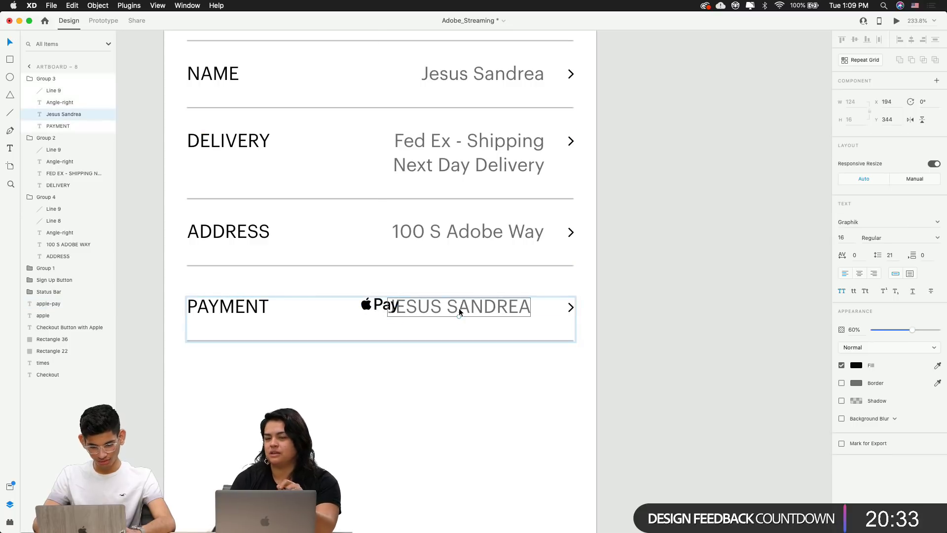
key(Delete)
click(383, 306)
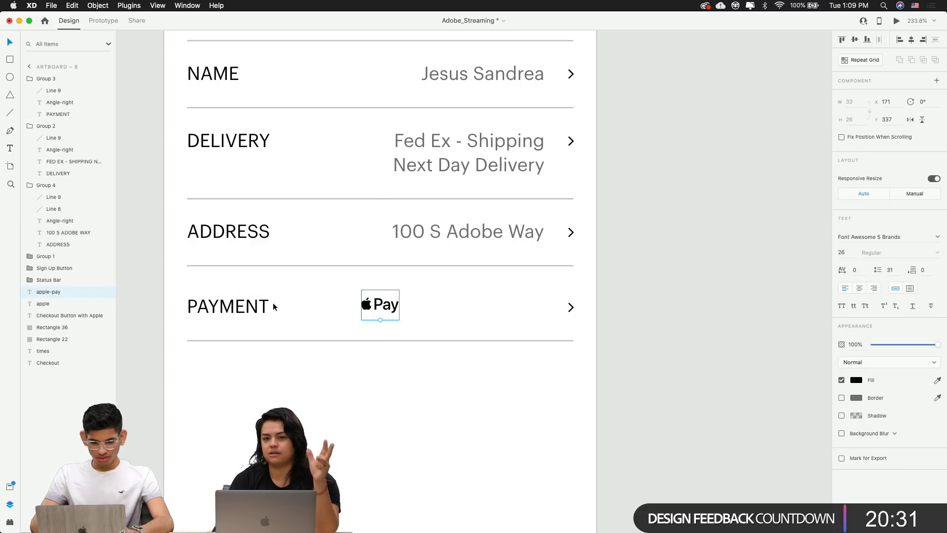
key(Delete)
double_click(238, 306)
key(super+z)
click(430, 394)
scroll(430, 394, down, 5)
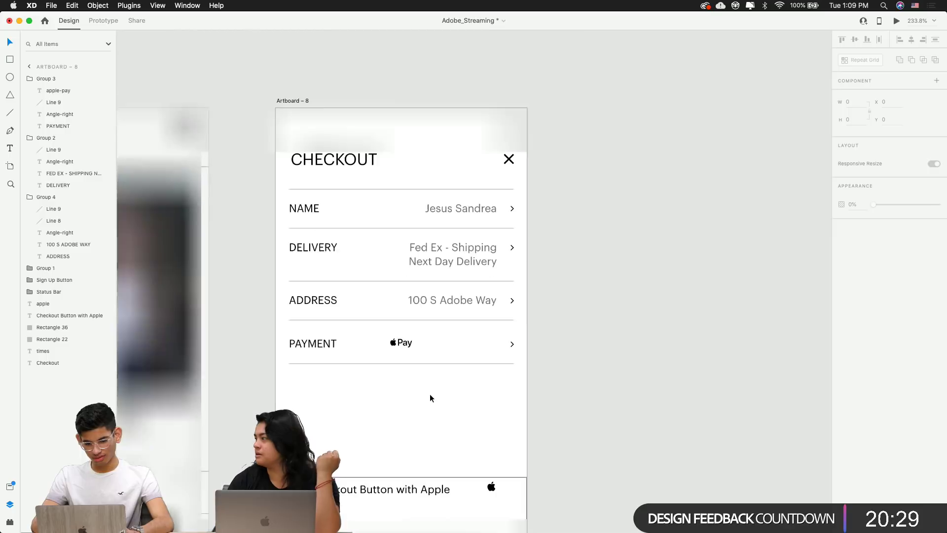
scroll(430, 394, down, 2)
scroll(431, 395, down, 3)
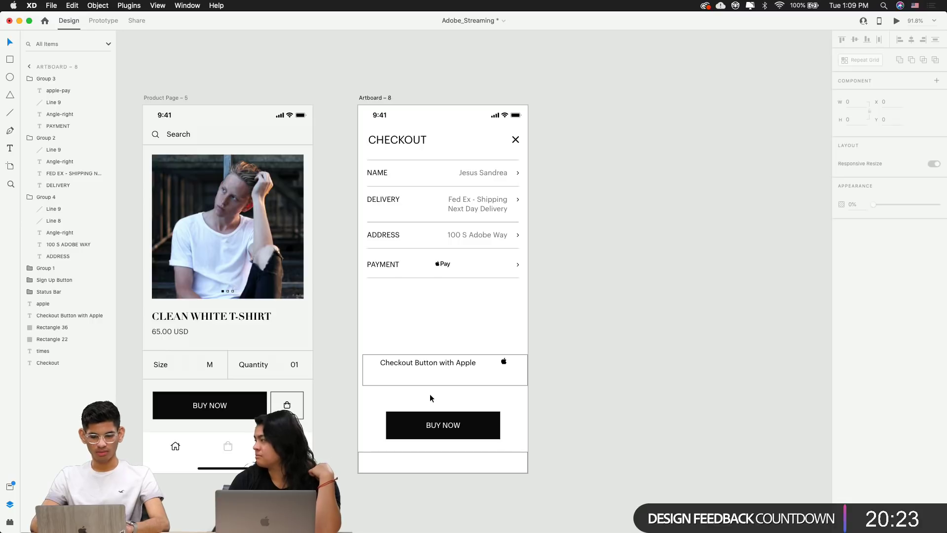
scroll(466, 316, up, 5)
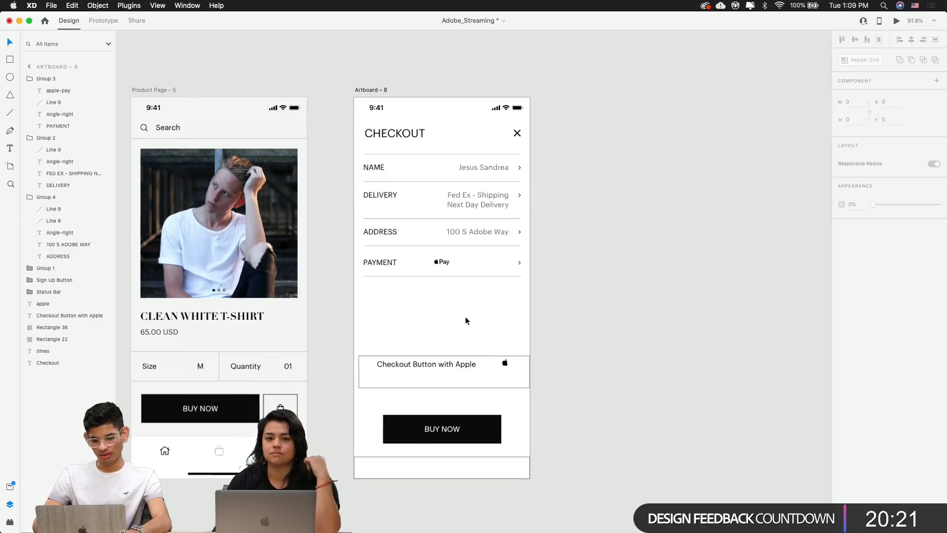
Draw an outlined rectangle around the Apple Pay logo and send it behind the logo
scroll(398, 183, up, 4)
click(425, 249)
double_click(424, 250)
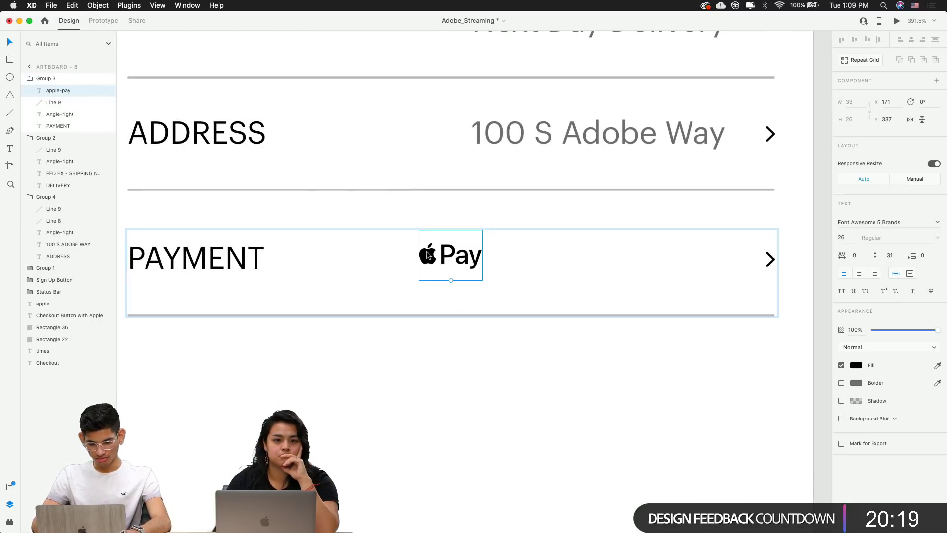
key(r)
mouse_move(393, 226)
mouse_down()
mouse_move(505, 304)
mouse_move(502, 288)
mouse_up()
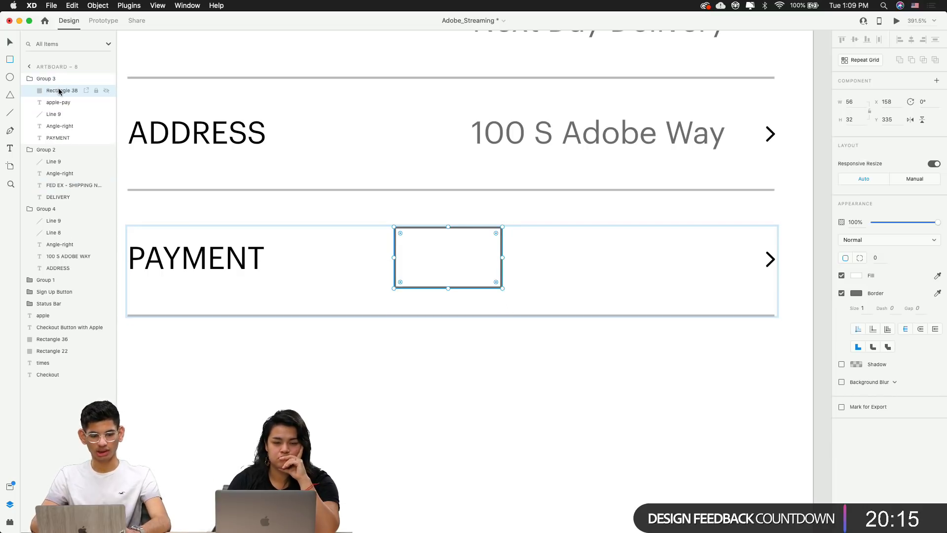
drag(59, 98, 59, 111)
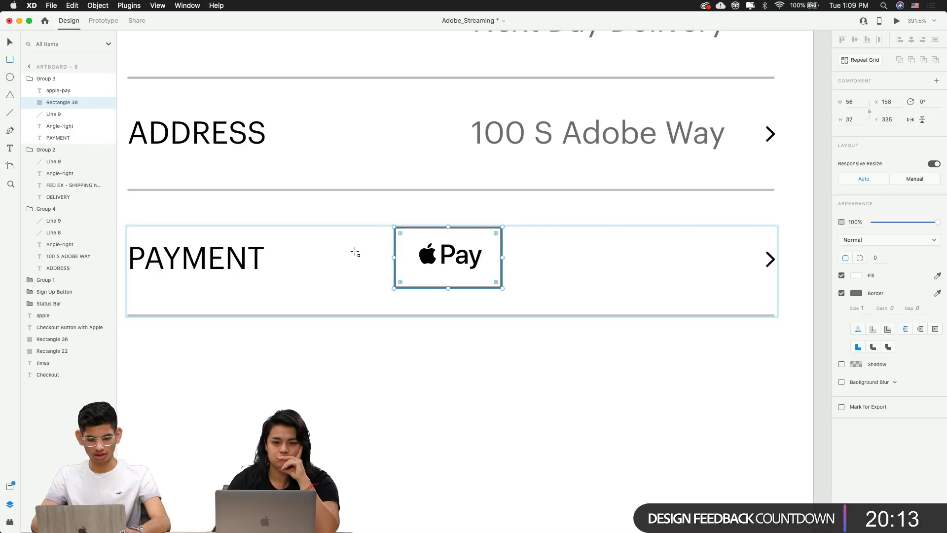
scroll(355, 253, down, 2)
scroll(356, 252, down, 5)
scroll(362, 207, left, 10)
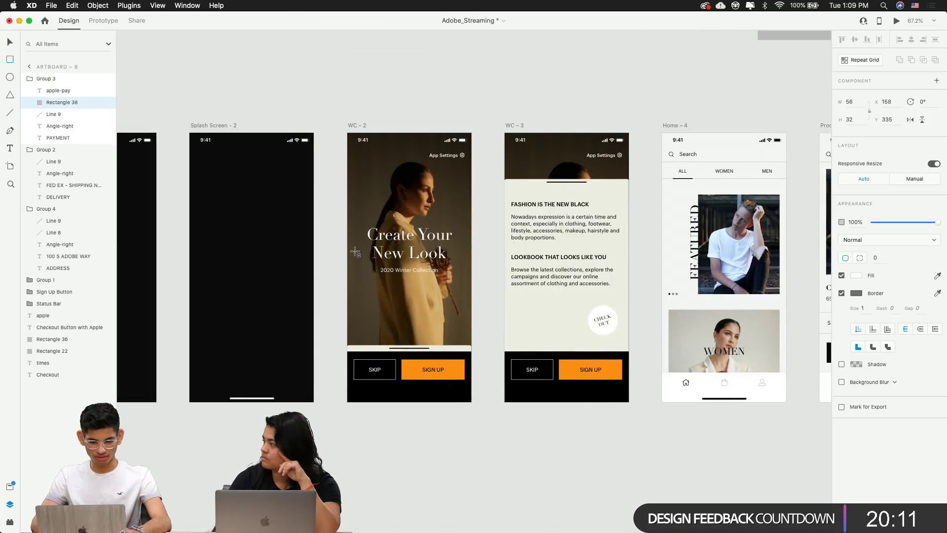
scroll(370, 160, right, 1)
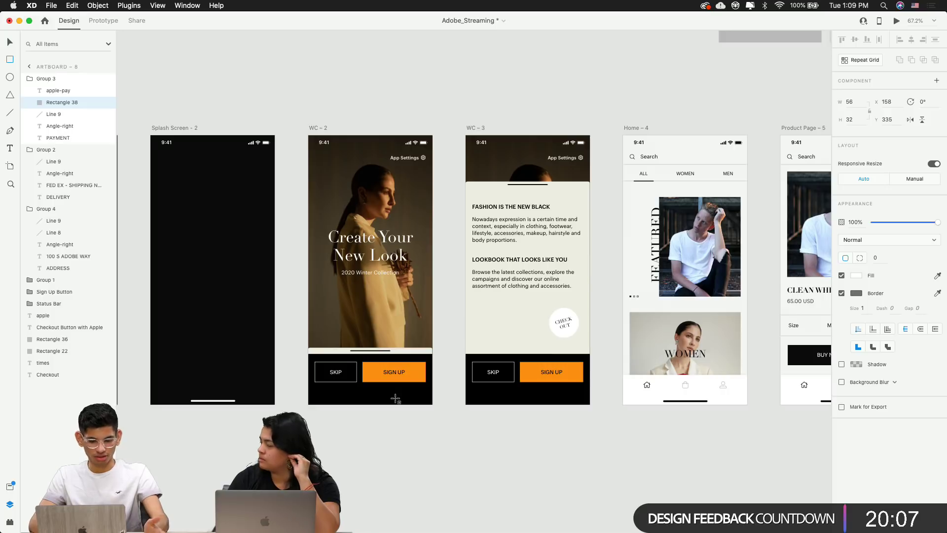
scroll(396, 398, right, 10)
scroll(396, 399, right, 10)
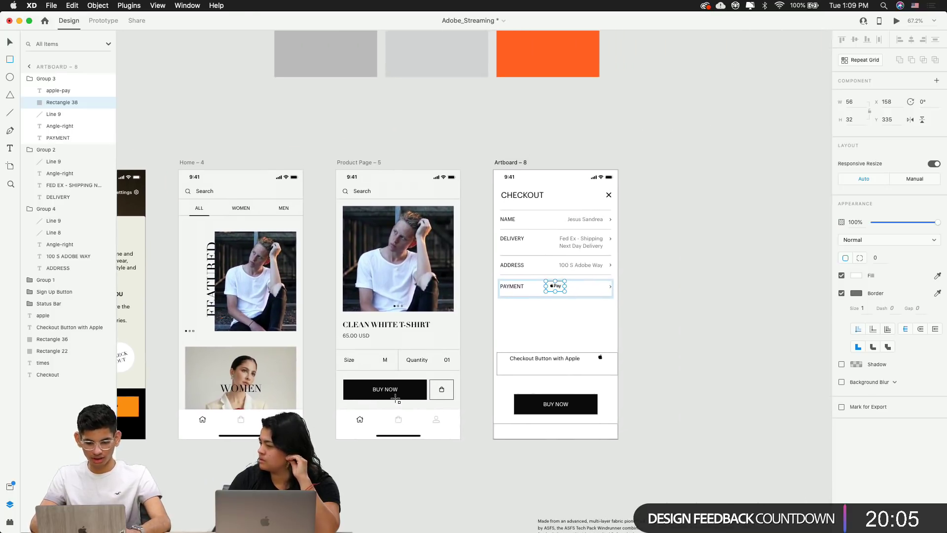
scroll(564, 367, down, 4)
scroll(564, 368, left, 20)
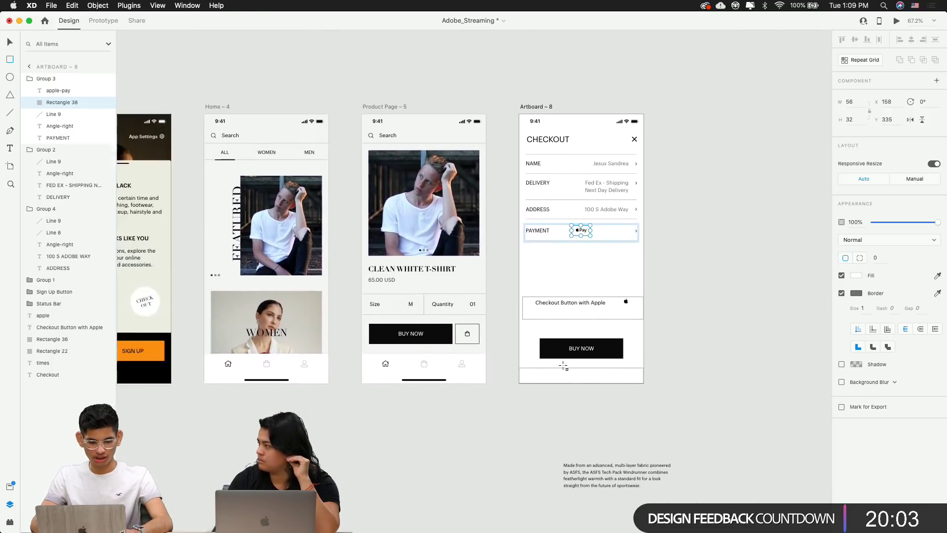
scroll(518, 328, right, 15)
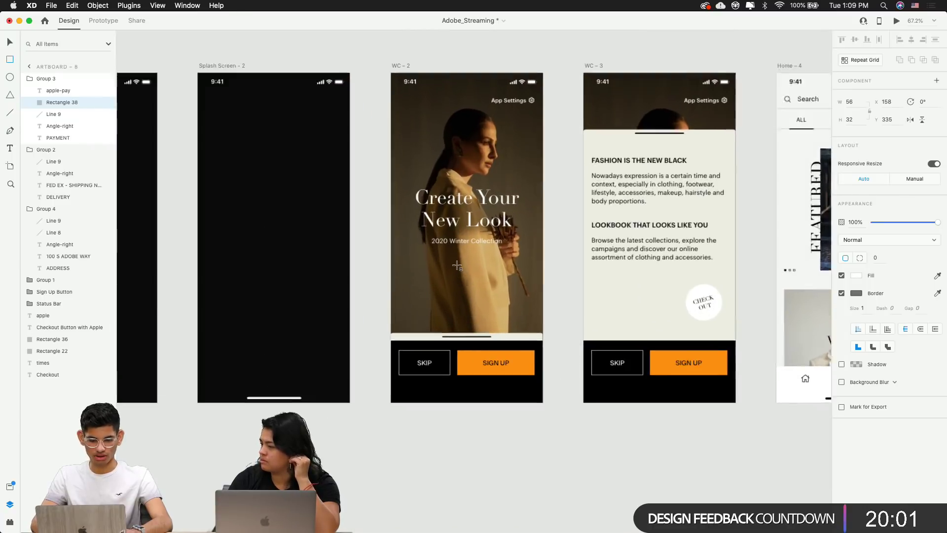
scroll(457, 267, up, 5)
scroll(458, 266, right, 3)
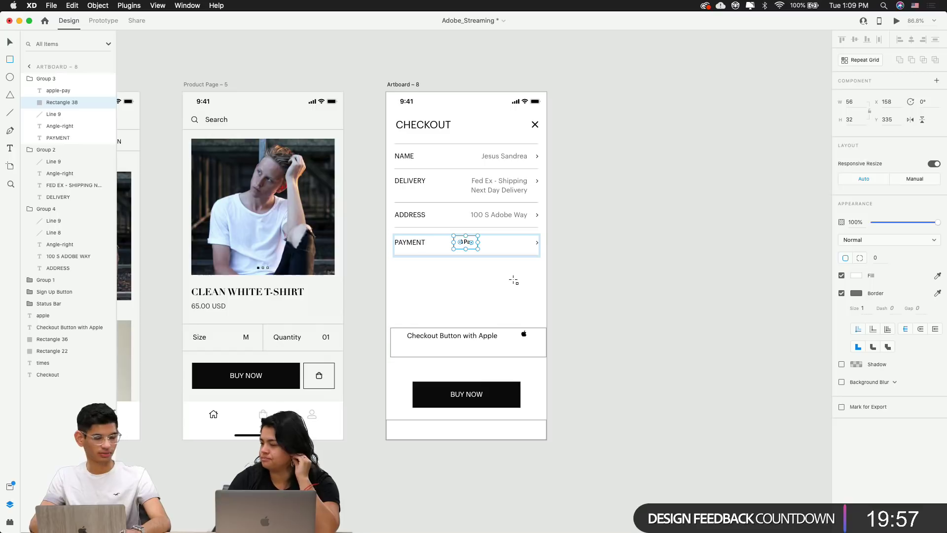
scroll(464, 238, up, 10)
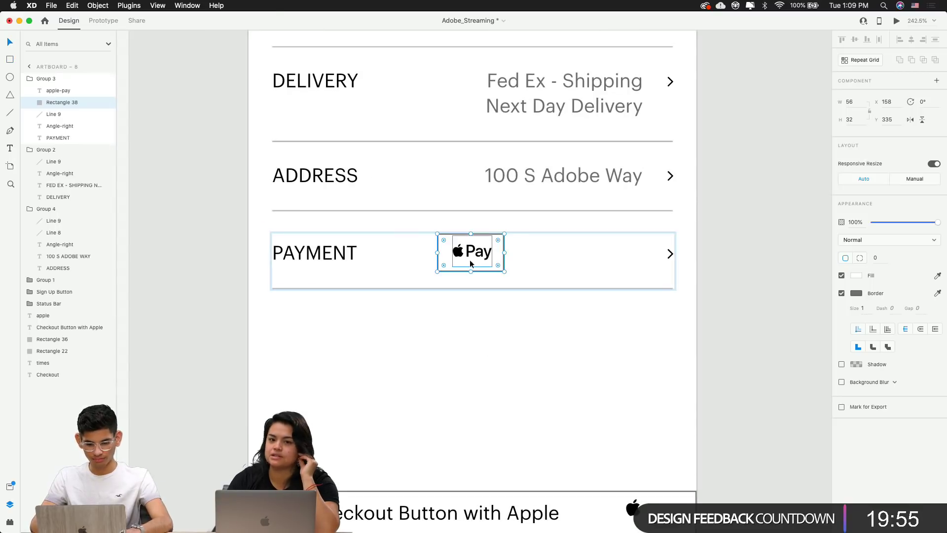
Nudge the Apple Pay border box up and raise its height to 34
click(486, 310)
scroll(471, 306, up, 8)
click(471, 306)
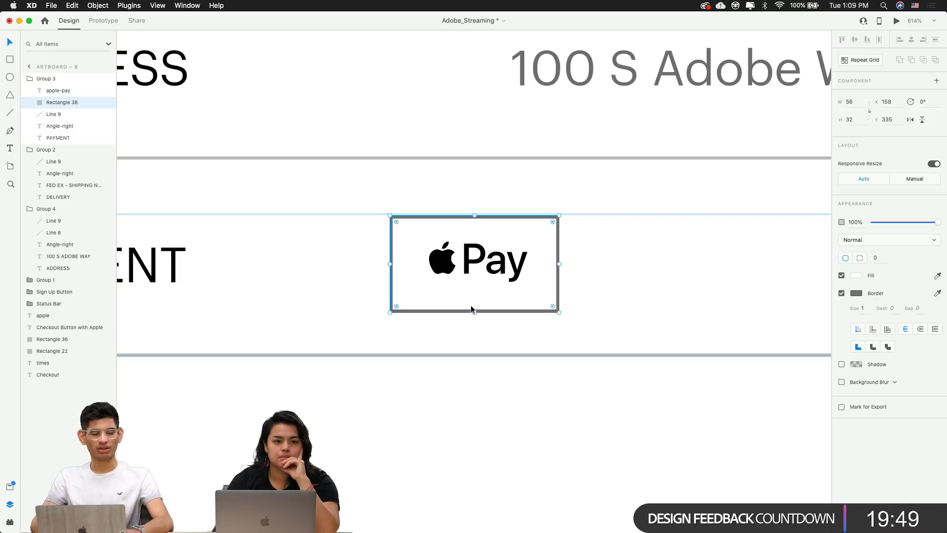
key(alt)
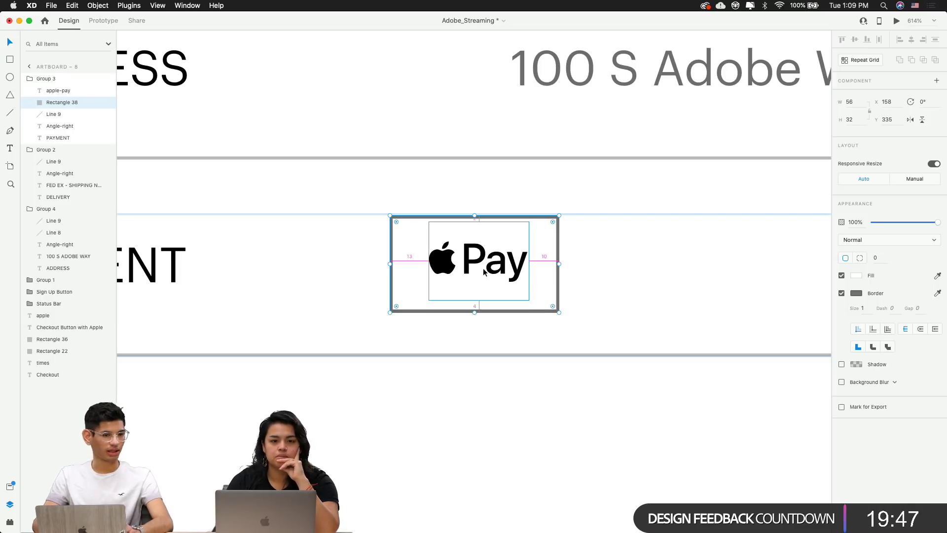
key(Up)
key(Up)
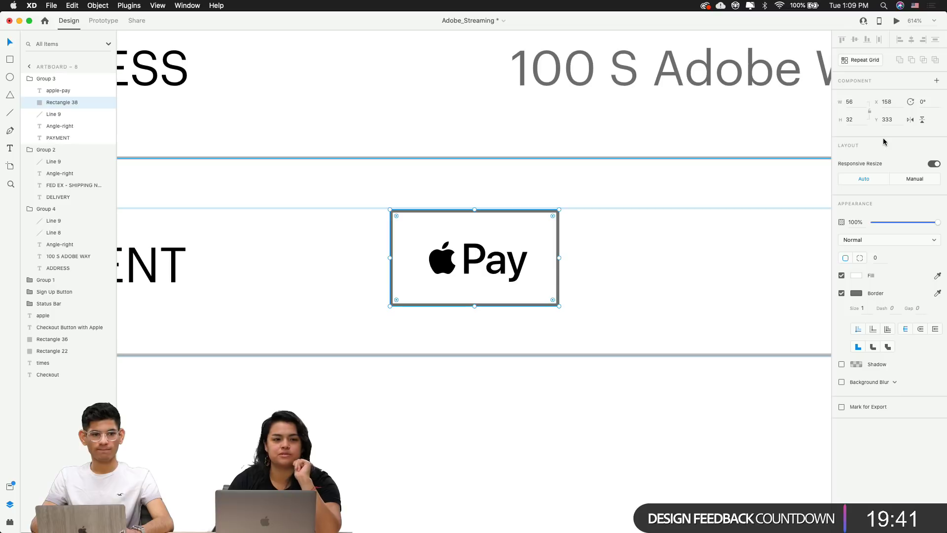
click(853, 118)
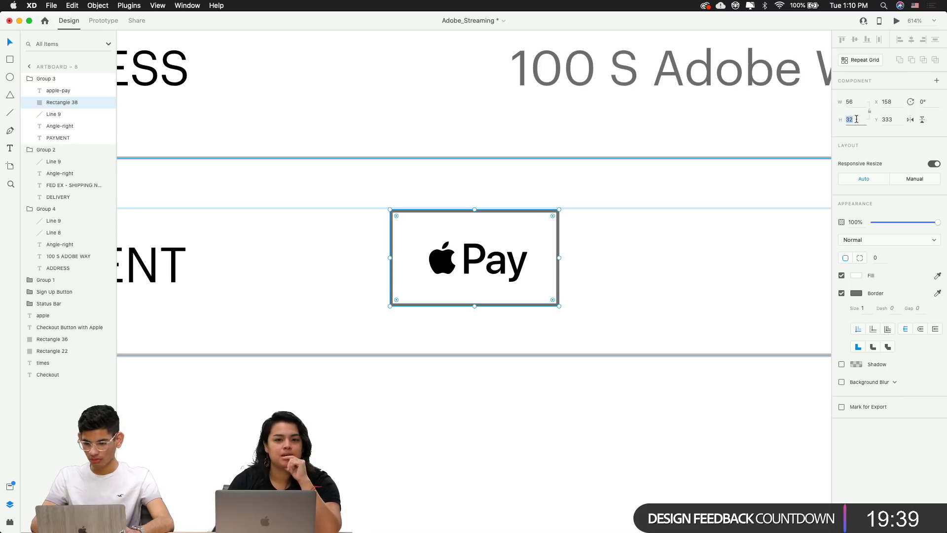
key(Up)
key(Up)
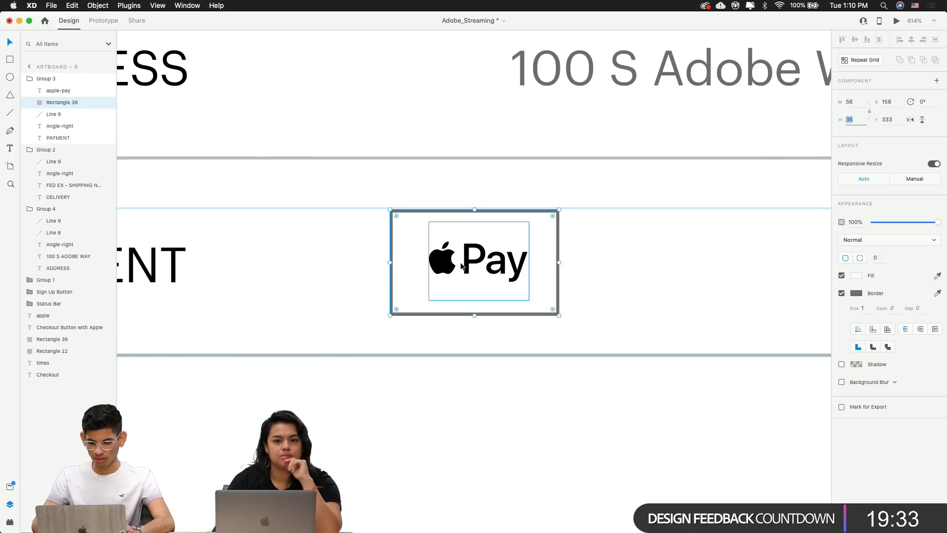
click(639, 266)
Send the border box behind the logo and shift it to center the logo
click(558, 229)
key(Delete)
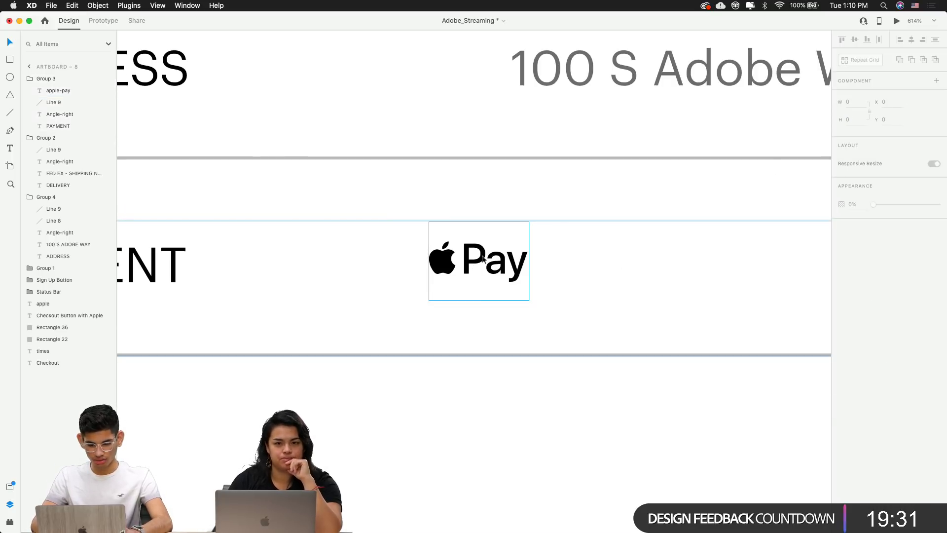
click(469, 264)
key(super+z)
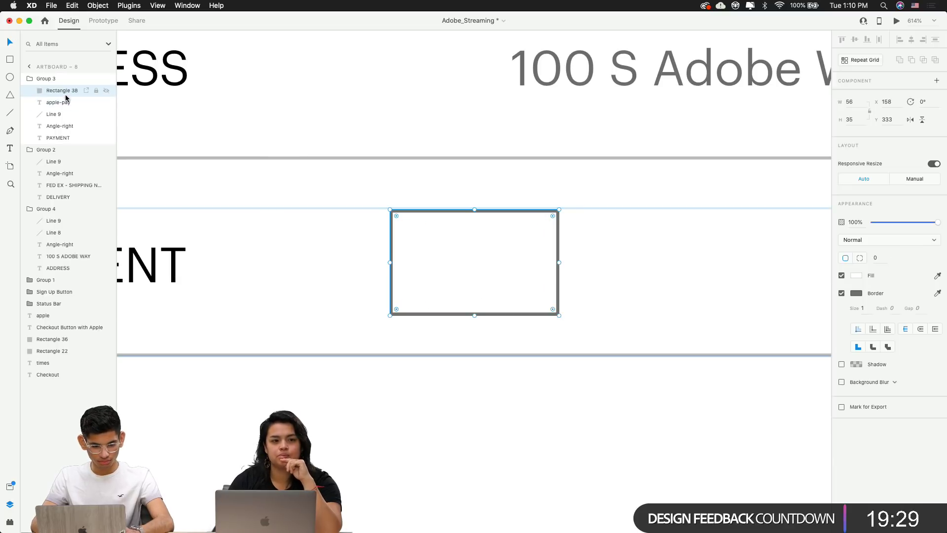
drag(69, 94, 65, 109)
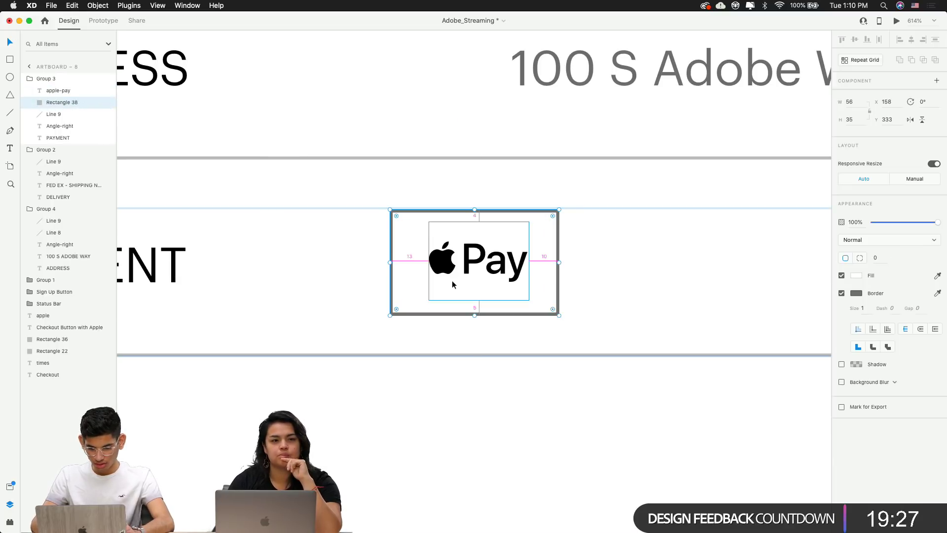
drag(472, 265, 479, 268)
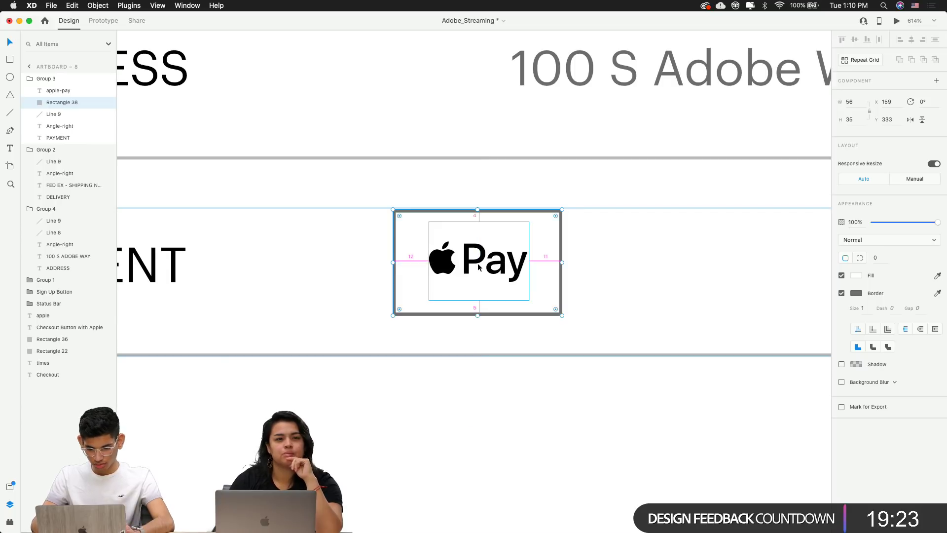
Set the border box width to 57, keeping its height at 34
click(851, 102)
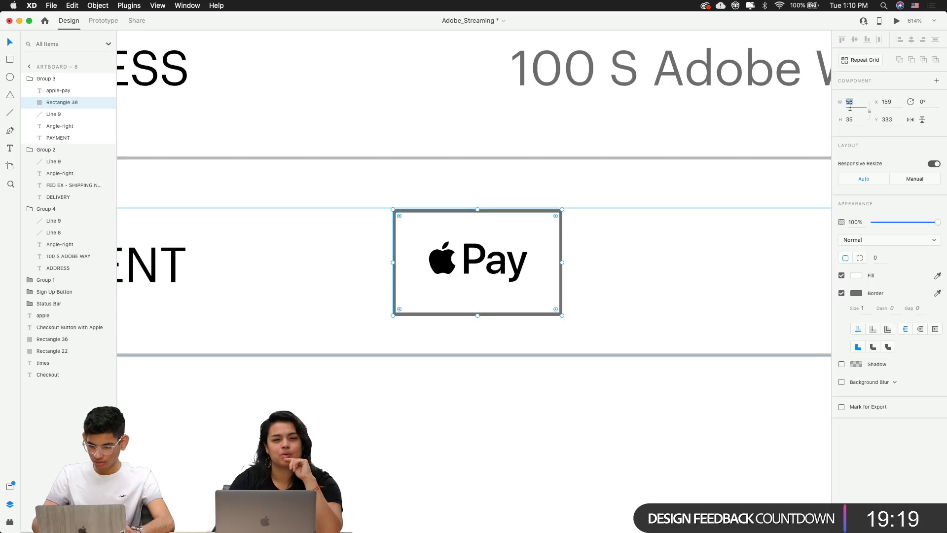
text(57)
key(Return)
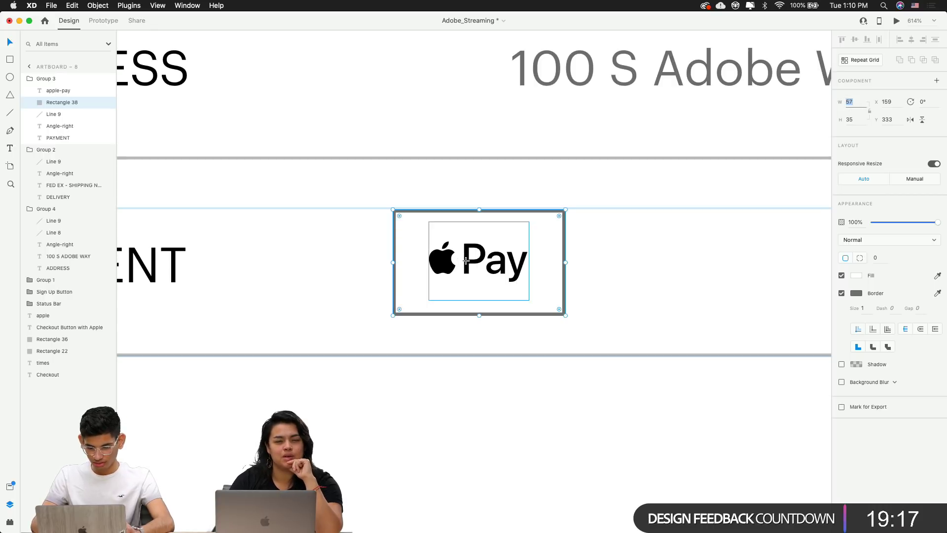
click(585, 261)
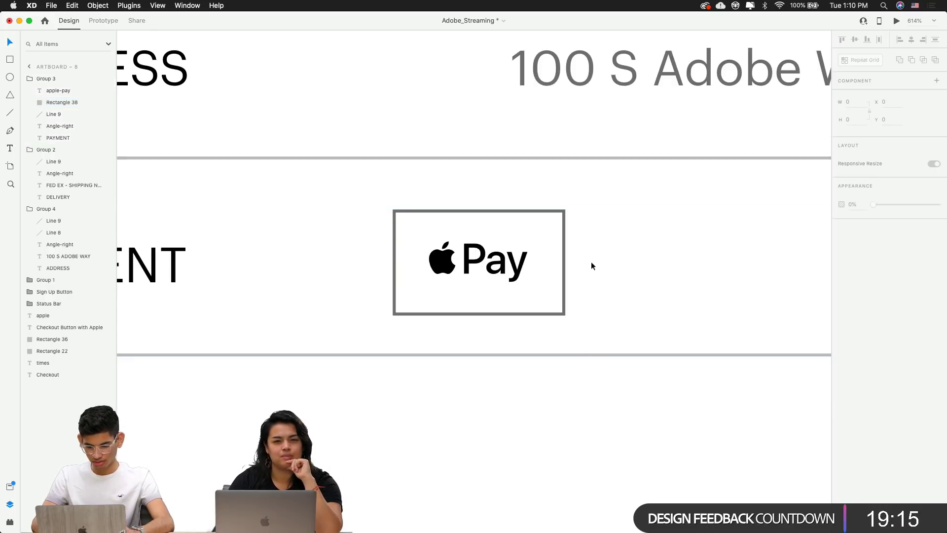
click(481, 263)
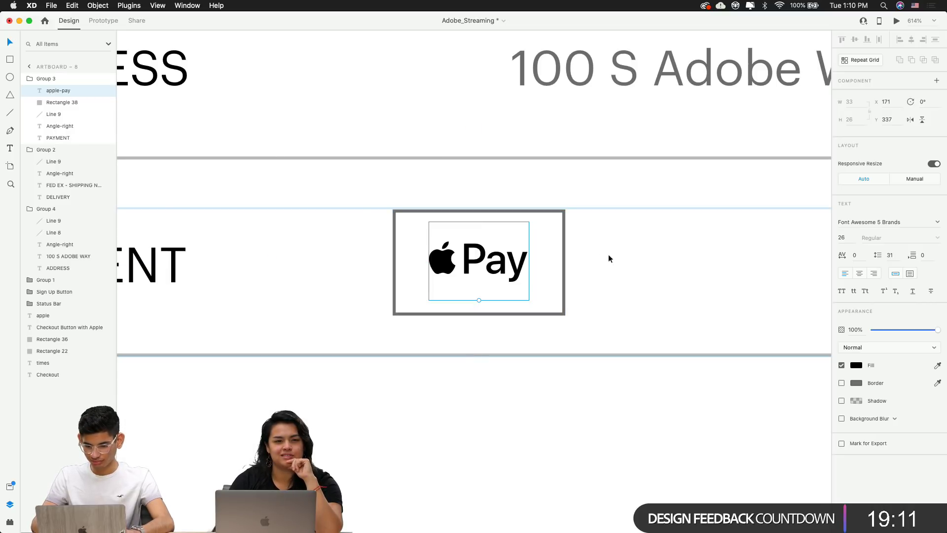
click(564, 261)
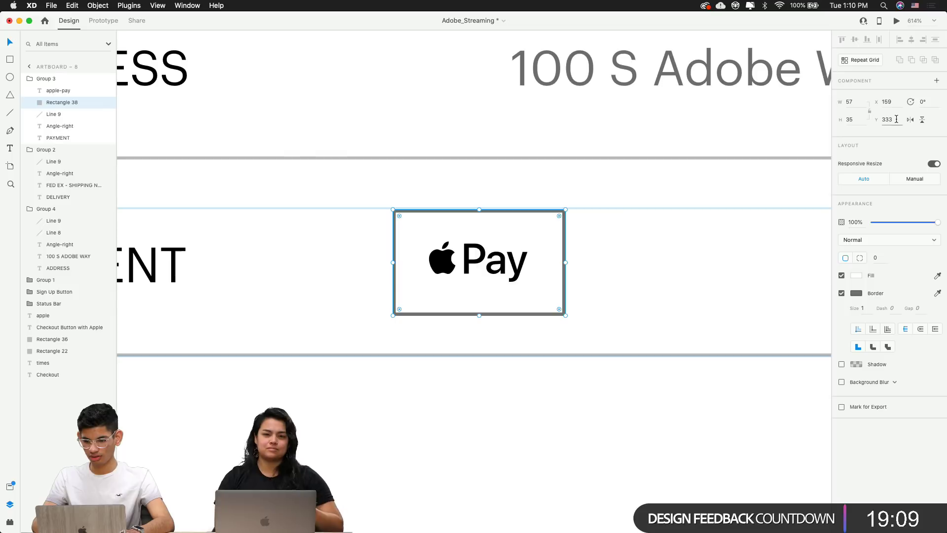
click(711, 244)
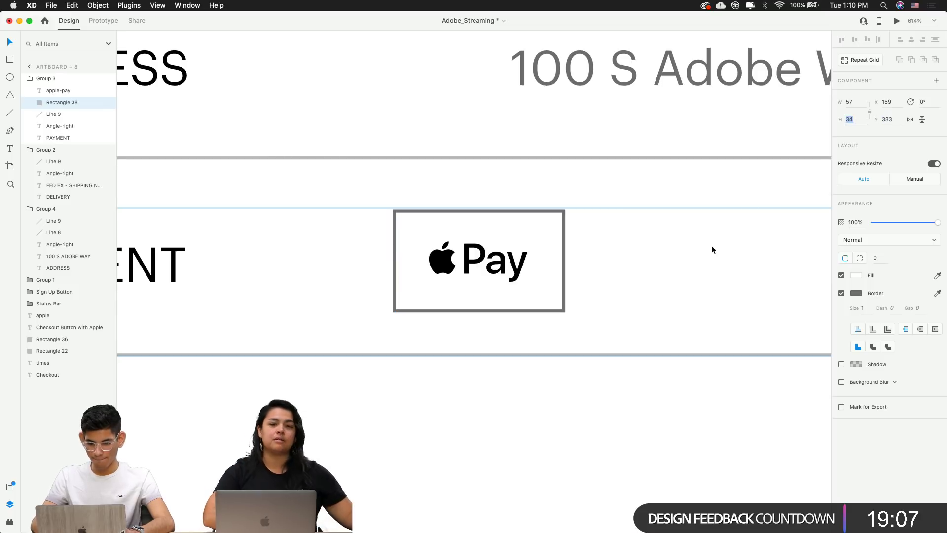
key(super+minus)
Group the Apple Pay logo with its border box
scroll(711, 249, down, 3)
scroll(437, 256, up, 2)
click(436, 256)
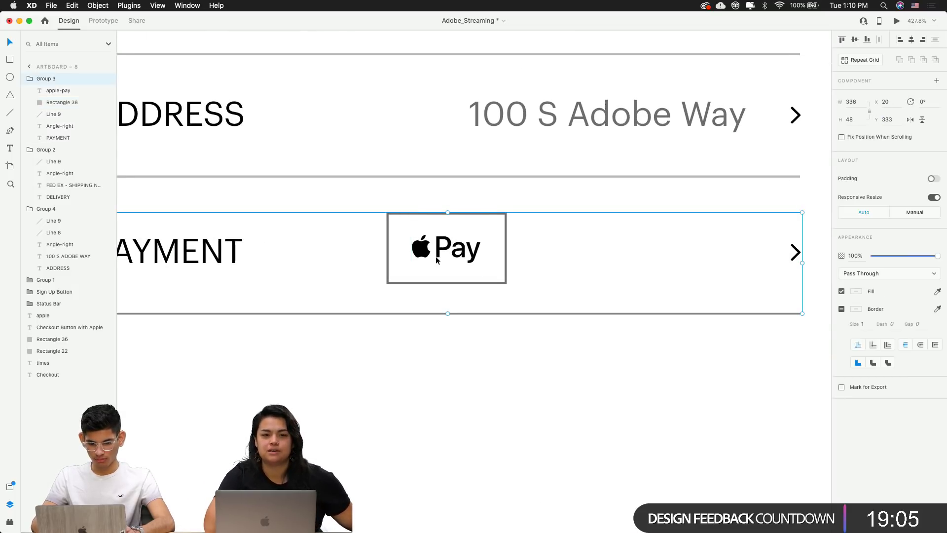
double_click(448, 257)
shift+click(506, 254)
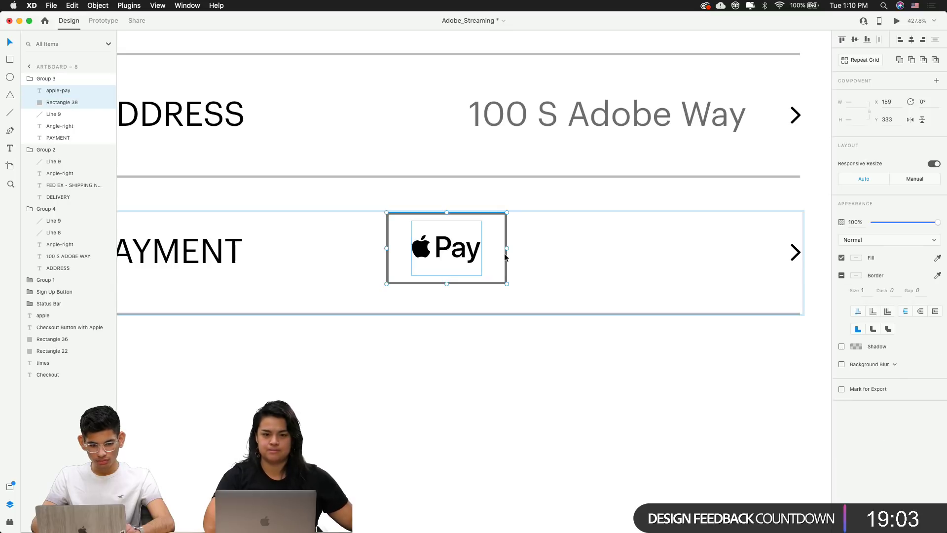
key(super+g)
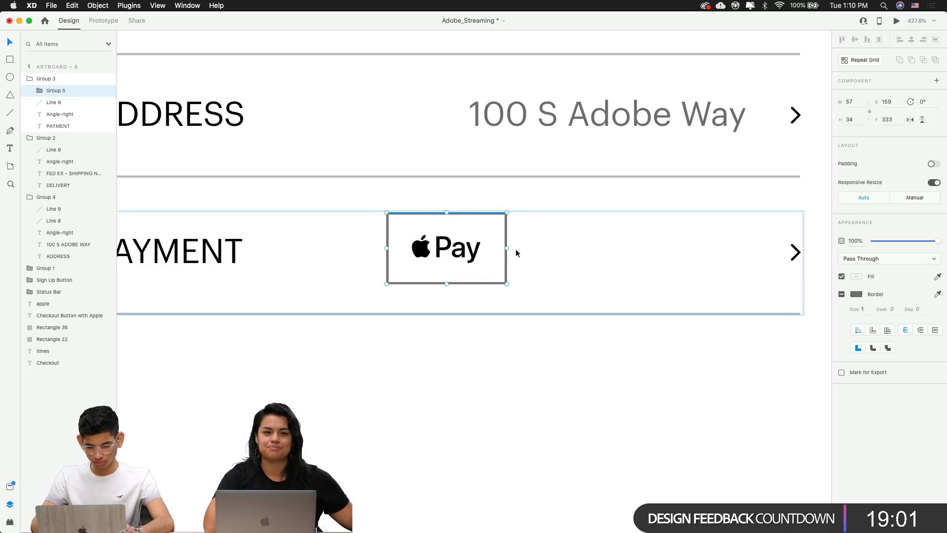
Right-align the Apple Pay button with the 100 S Adobe Way text
drag(451, 258, 679, 220)
shift+click(684, 130)
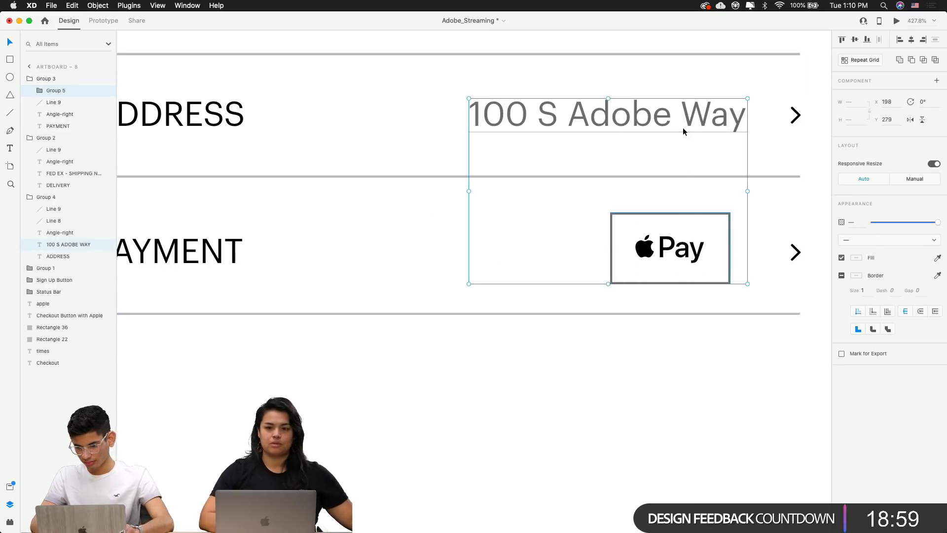
click(923, 39)
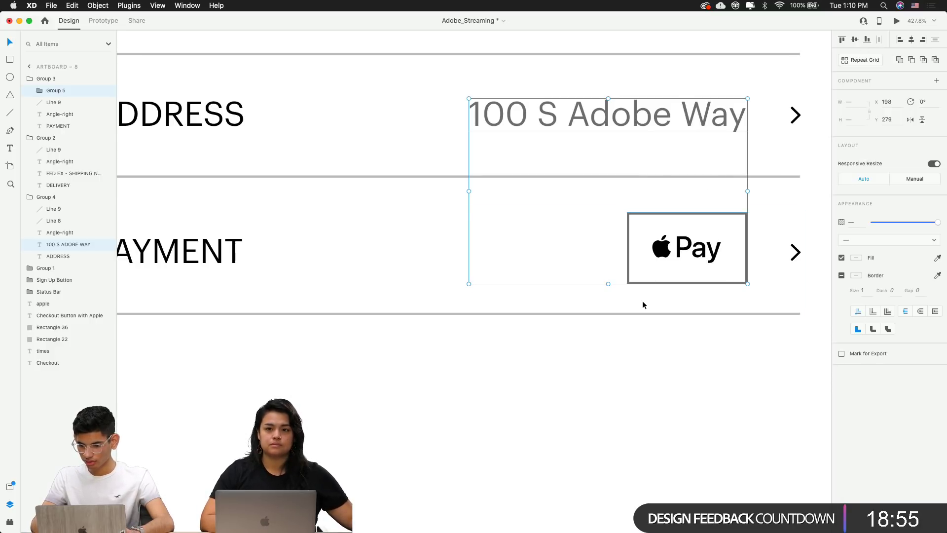
click(628, 380)
Turn the border box into a 75 × 34 pill with corner radius 17
super+click(736, 279)
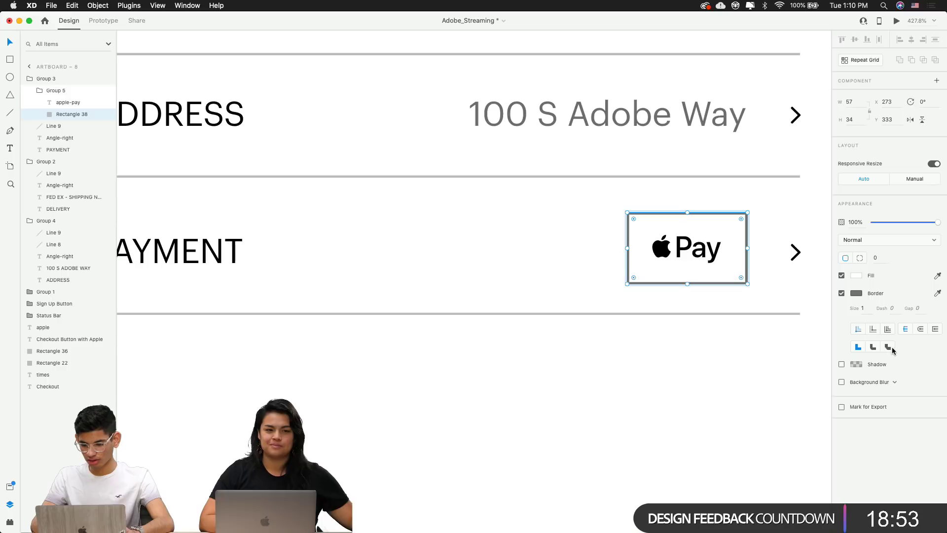
drag(739, 220, 619, 233)
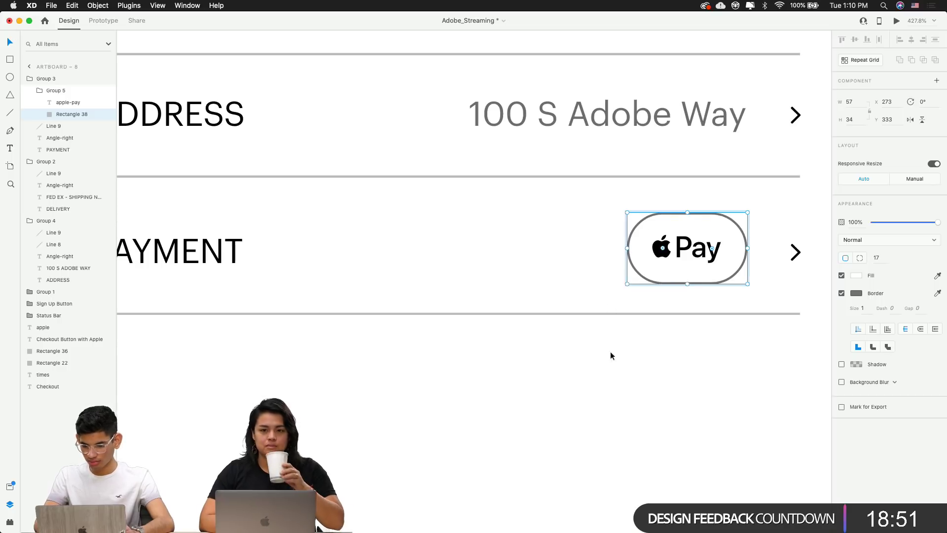
click(610, 377)
scroll(610, 377, down, 2)
scroll(609, 377, down, 5)
scroll(634, 390, up, 3)
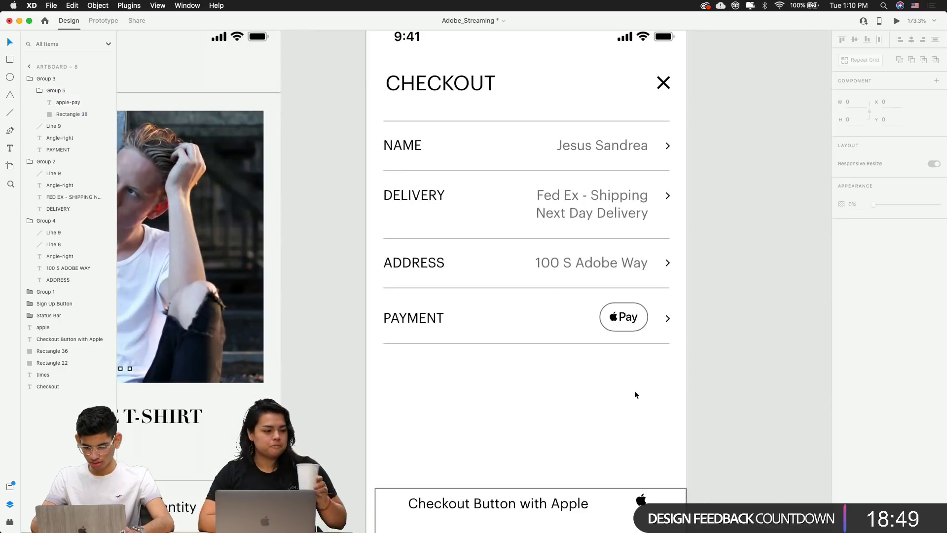
scroll(620, 316, up, 3)
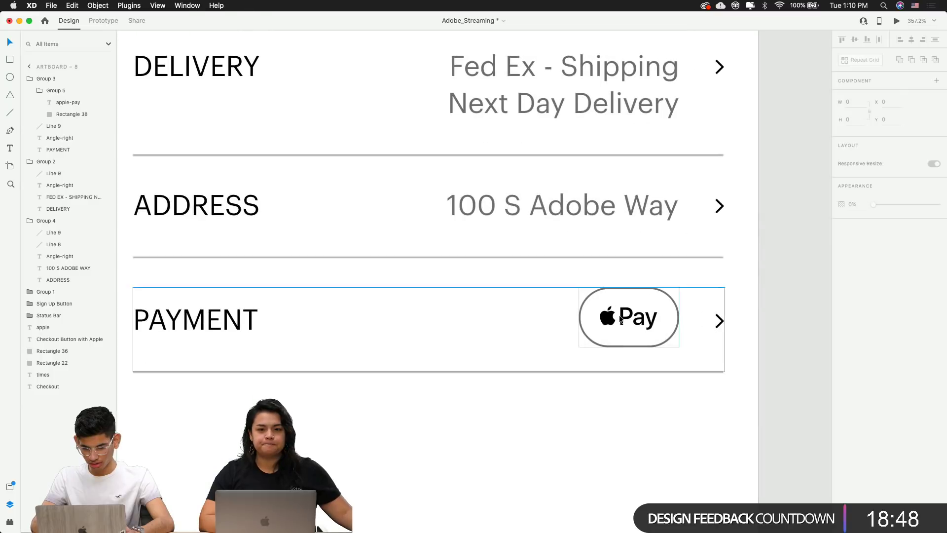
super+click(658, 339)
click(658, 339)
drag(680, 317, 696, 316)
click(758, 310)
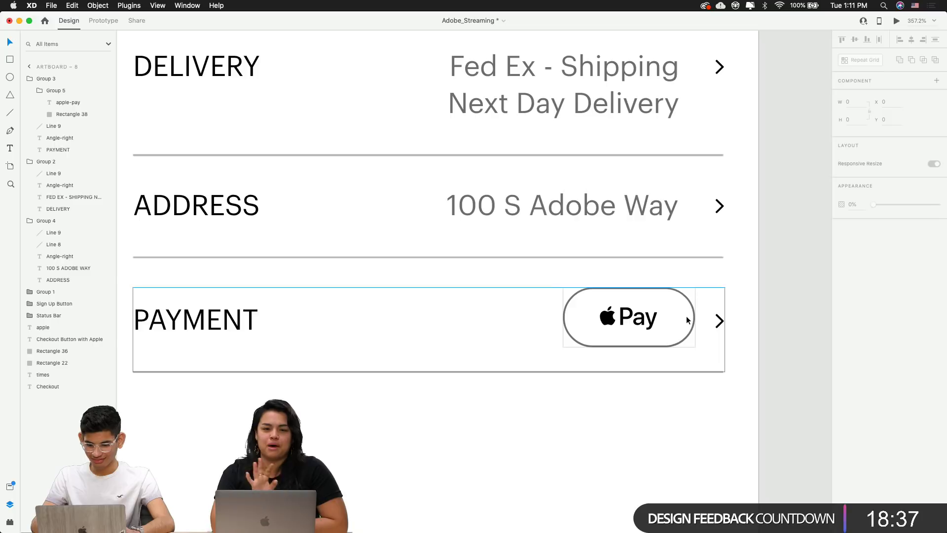
Re-align the widened Apple Pay button right with the address text
scroll(687, 319, up, 2)
double_click(683, 346)
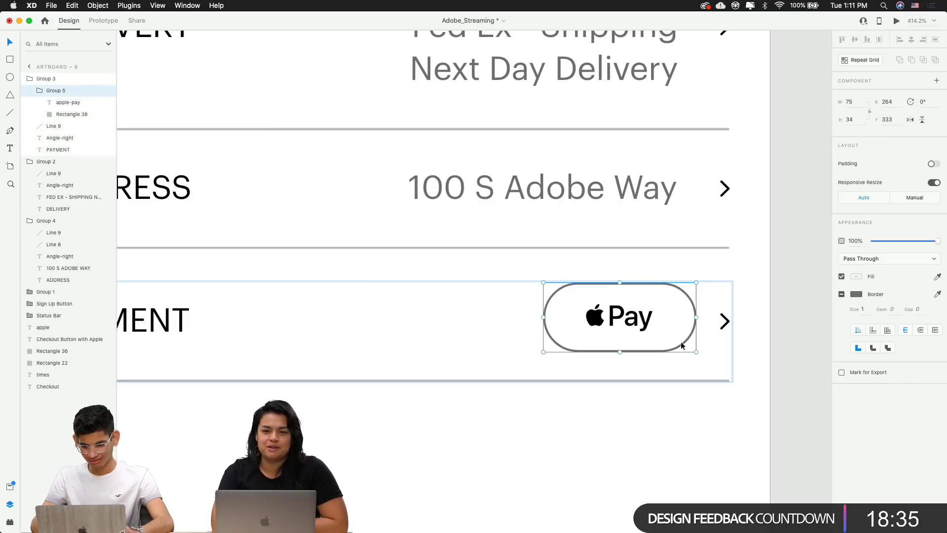
drag(683, 346, 632, 336)
shift+click(620, 189)
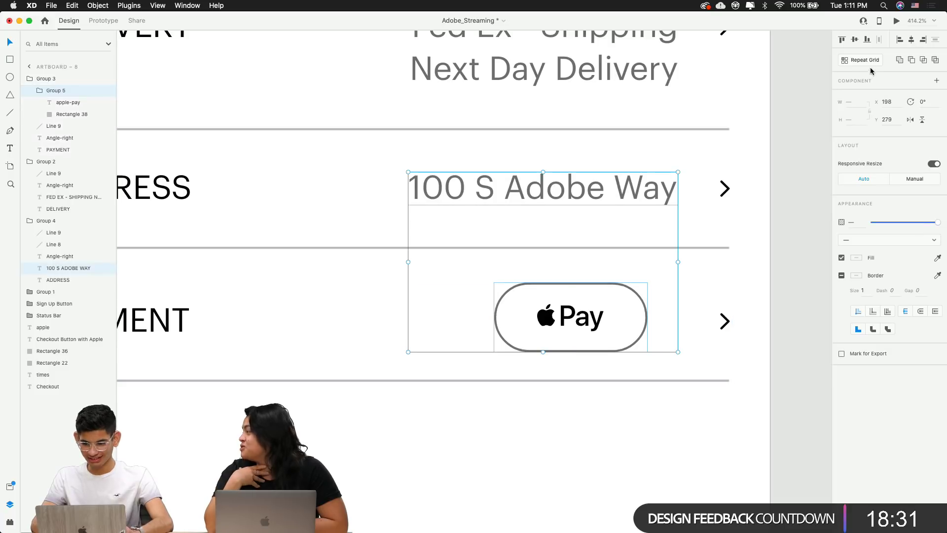
click(922, 42)
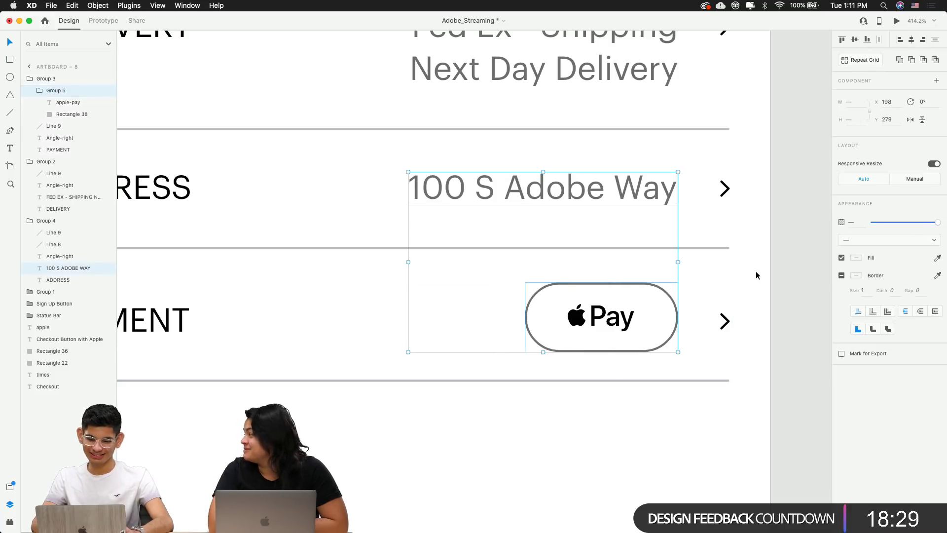
click(756, 271)
Select the Apple Pay button inside the PAYMENT row group
scroll(756, 271, down, 5)
scroll(756, 271, down, 2)
scroll(755, 271, right, 2)
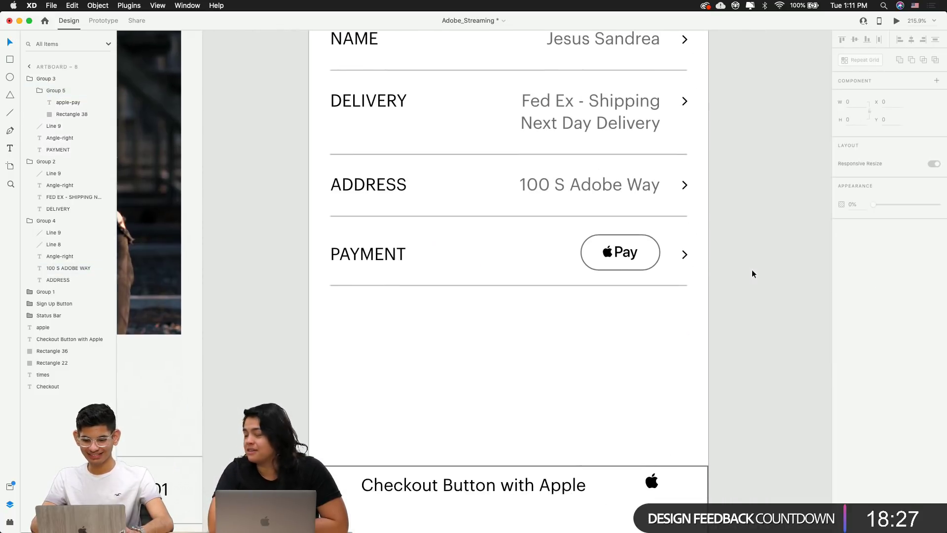
click(652, 255)
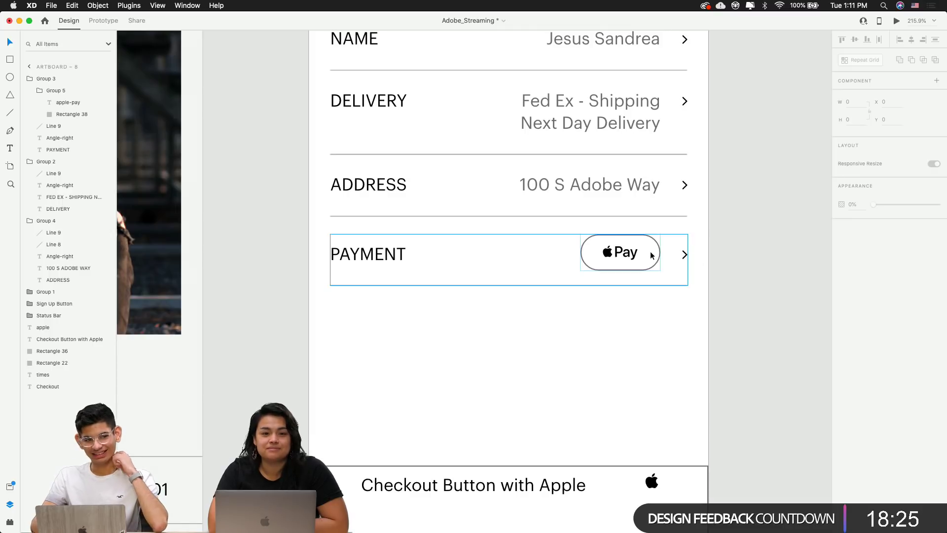
double_click(616, 259)
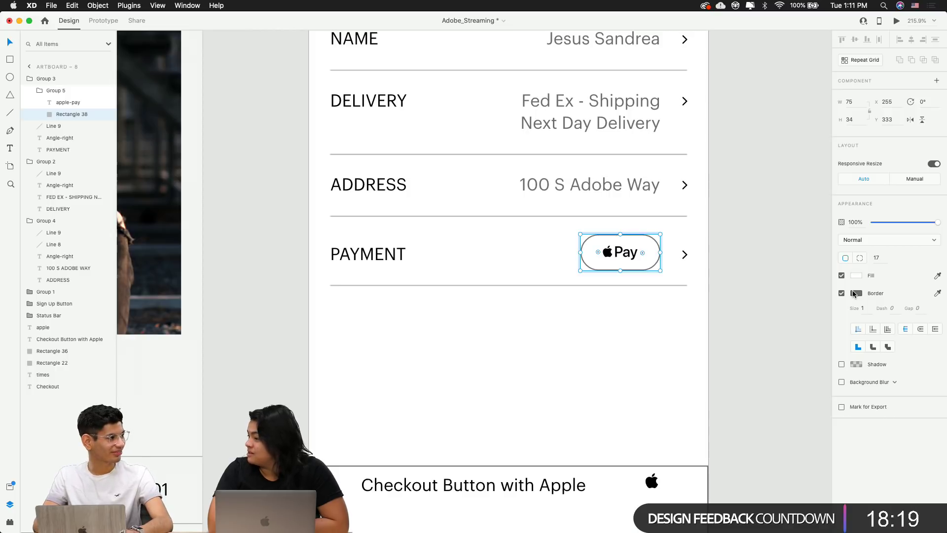
Change the Apple Pay button's border from dark grey to a light grey swatch
click(857, 293)
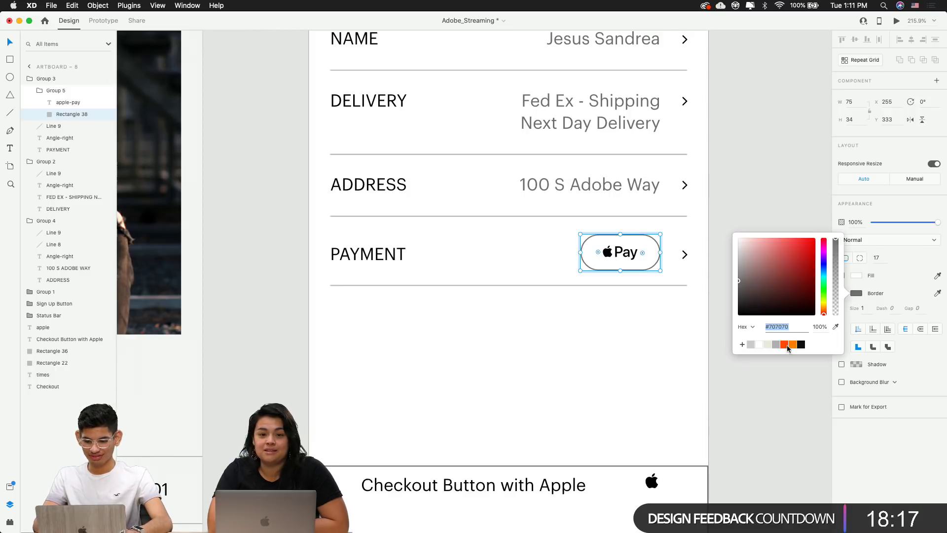
click(774, 345)
click(768, 395)
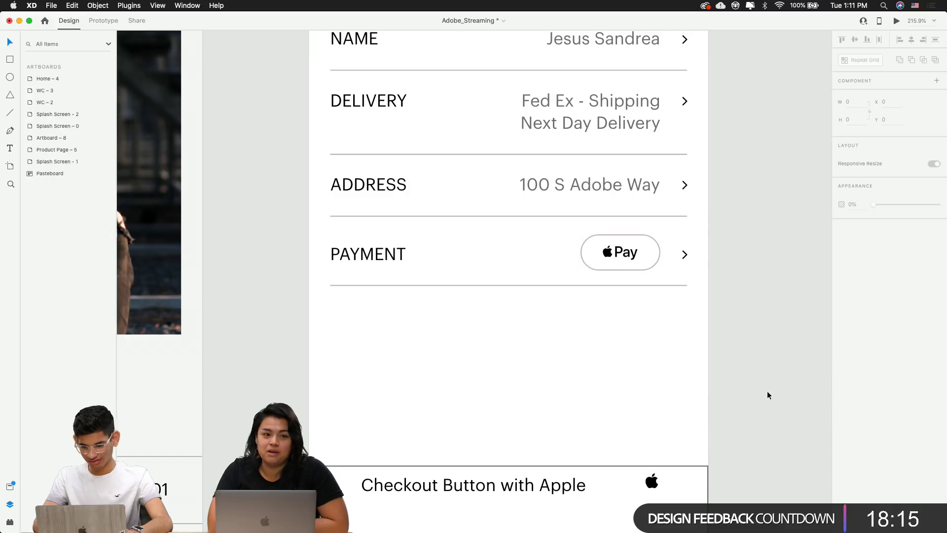
scroll(768, 395, down, 3)
scroll(705, 303, up, 3)
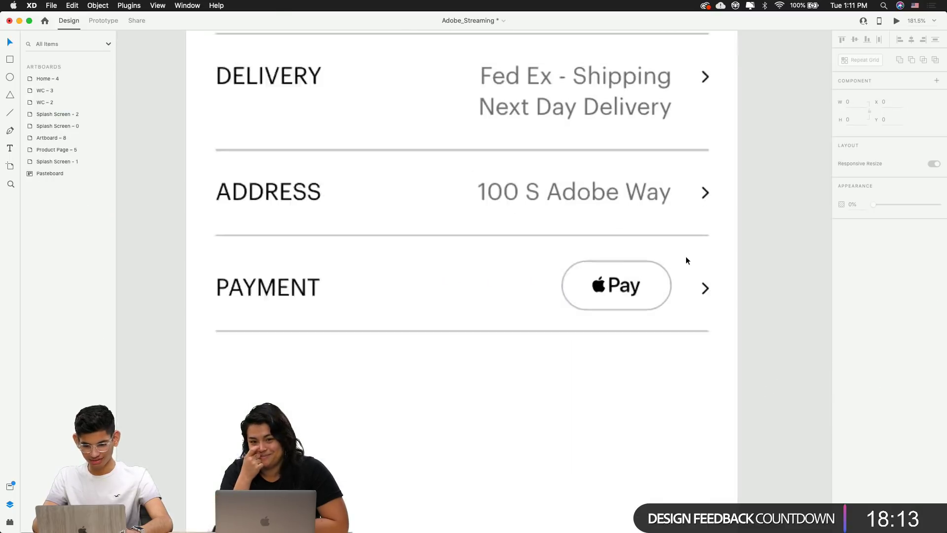
scroll(636, 279, up, 3)
Check the PAYMENT row by selecting its group, Apple Pay button, arrow and label
click(621, 304)
double_click(621, 303)
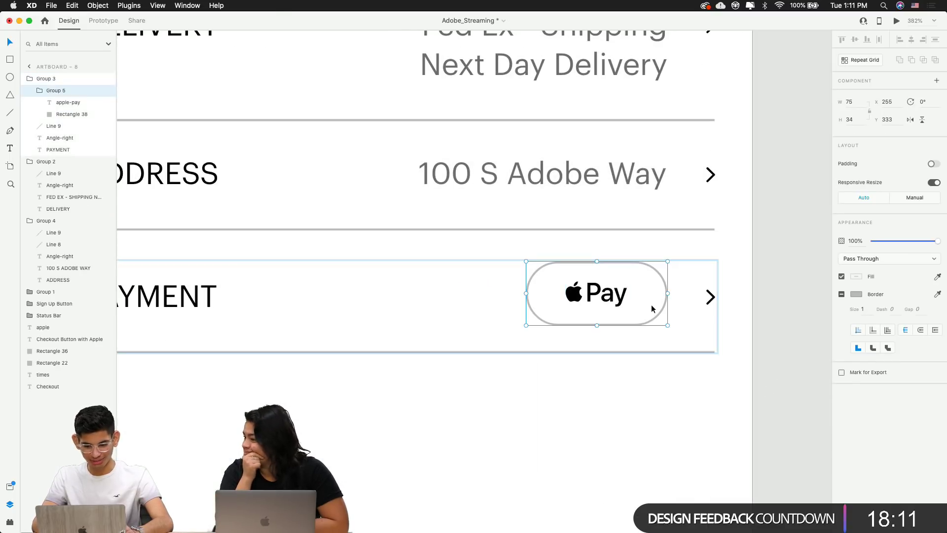
click(766, 299)
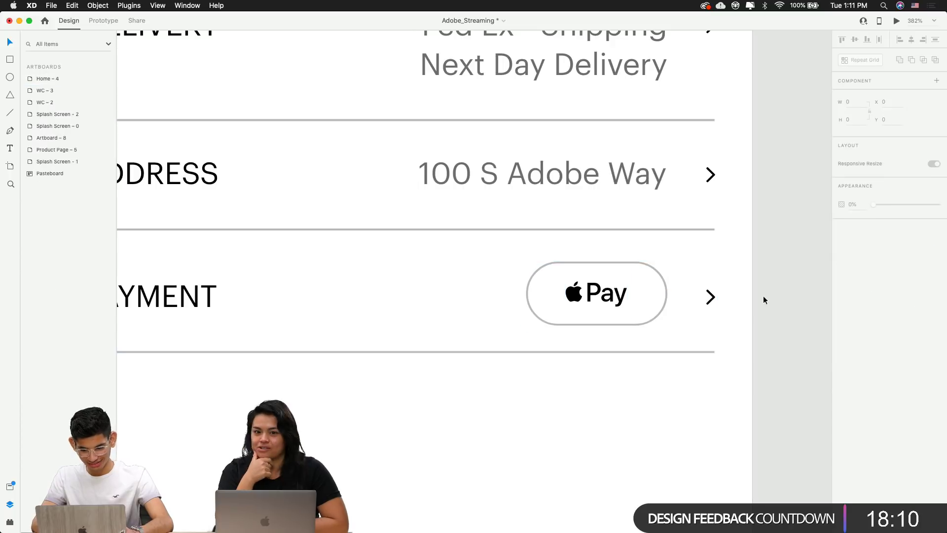
click(708, 297)
shift+click(197, 298)
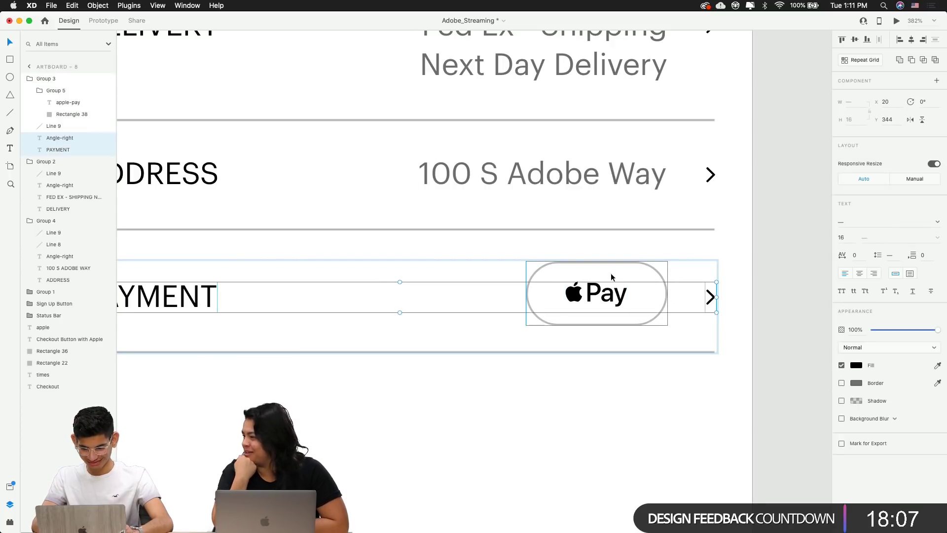
click(784, 283)
click(630, 293)
click(632, 291)
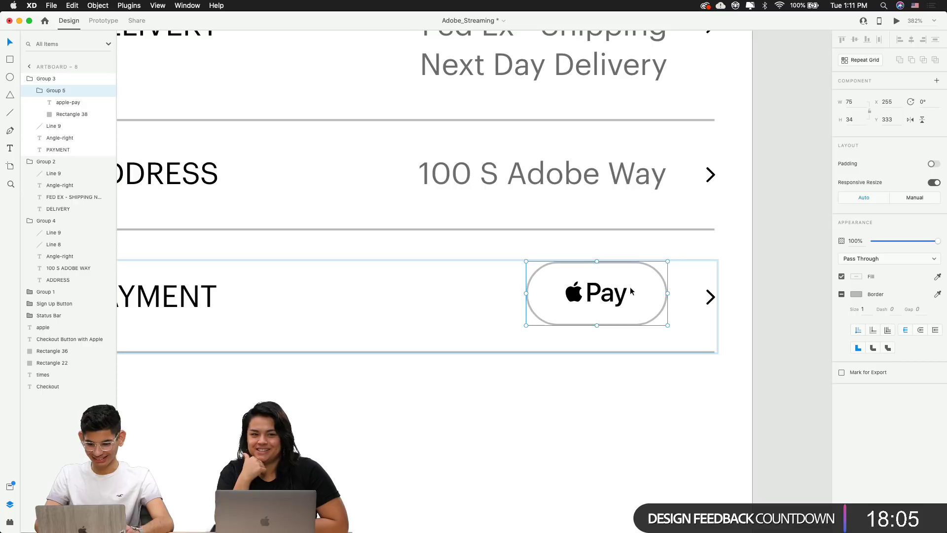
click(790, 266)
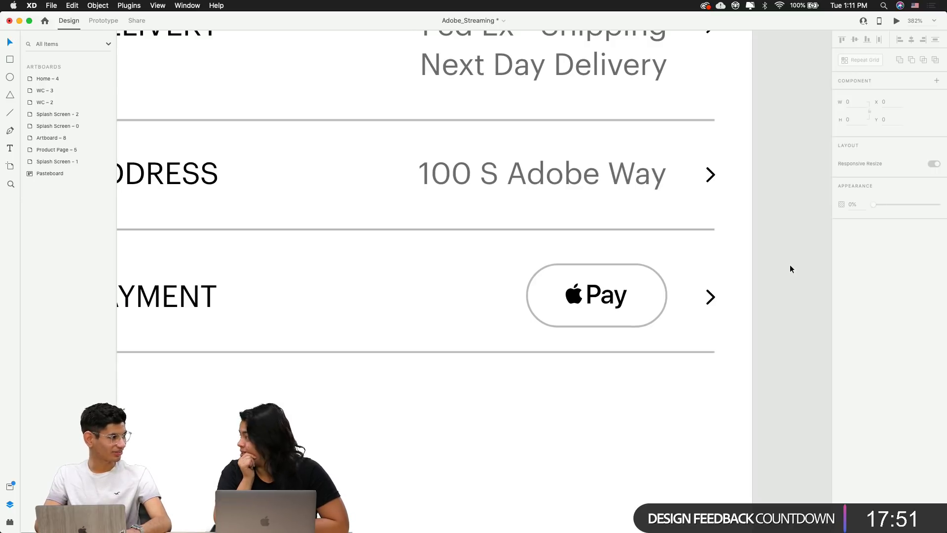
Scroll the artboard and check the Apple Pay button and '100 S Adobe Way' text
scroll(780, 284, down, 3)
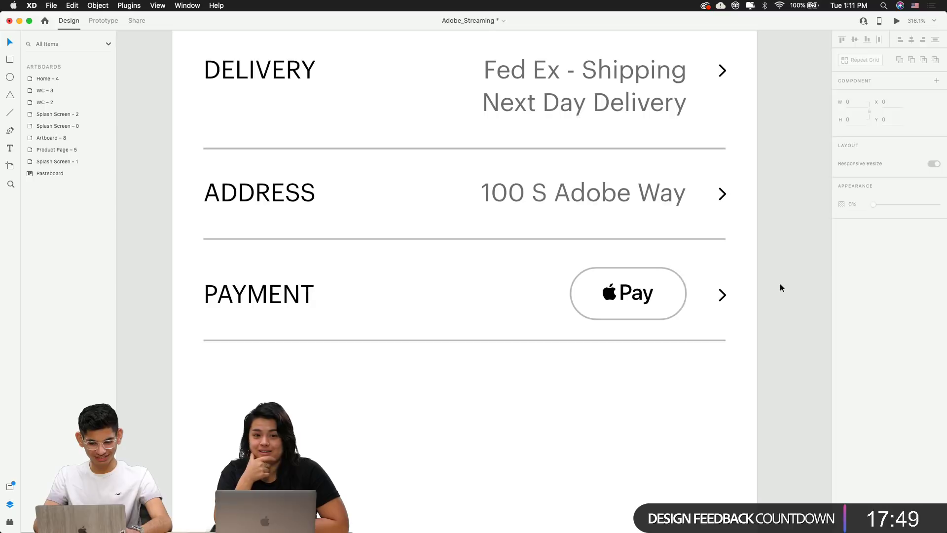
scroll(780, 284, down, 2)
scroll(780, 284, right, 2)
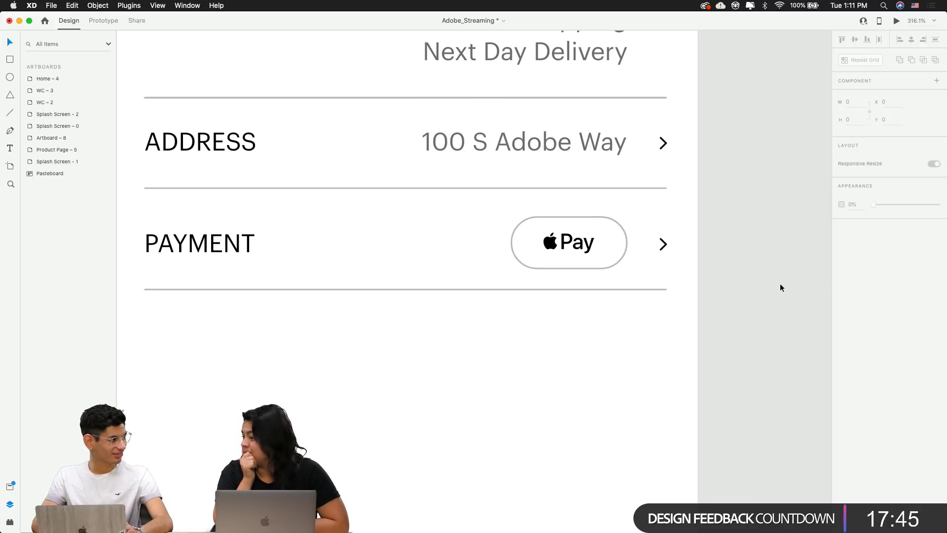
scroll(781, 284, down, 3)
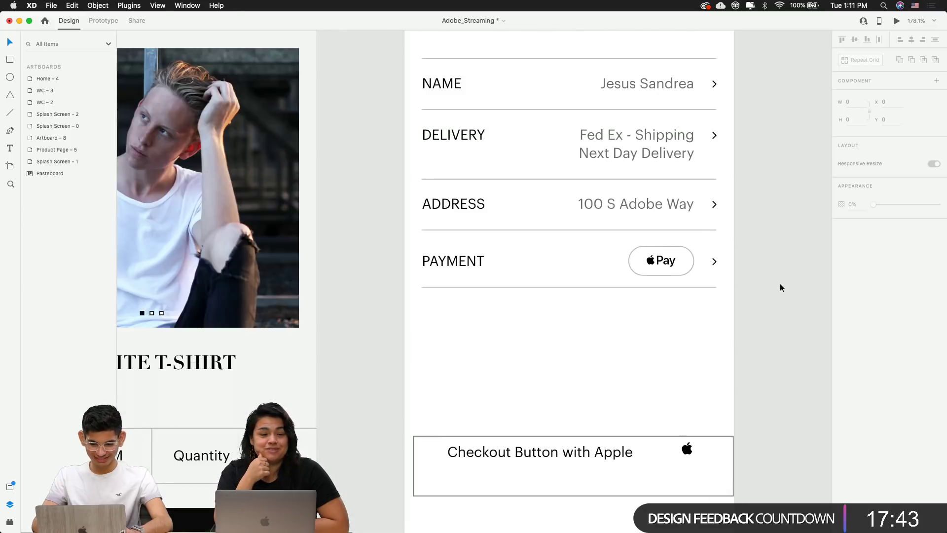
scroll(780, 288, up, 1)
scroll(780, 287, right, 1)
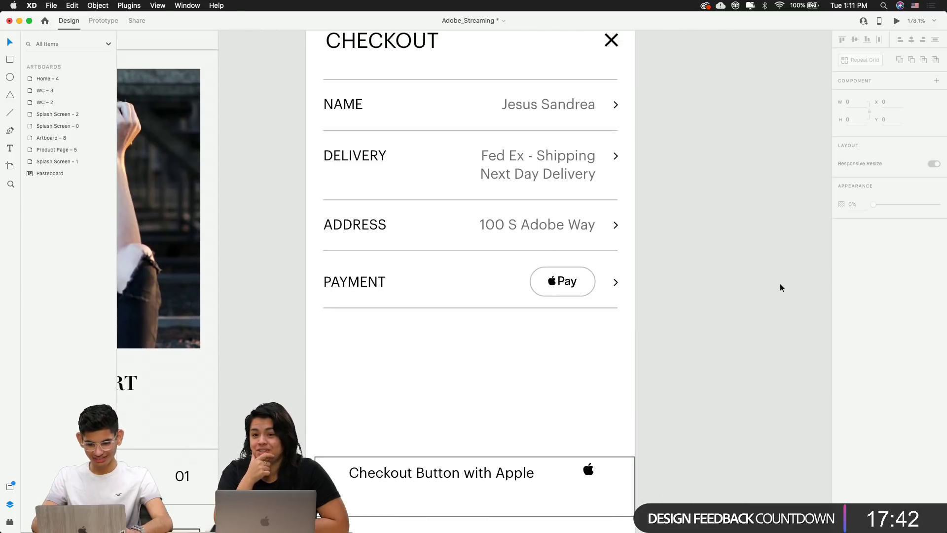
double_click(558, 285)
click(568, 225)
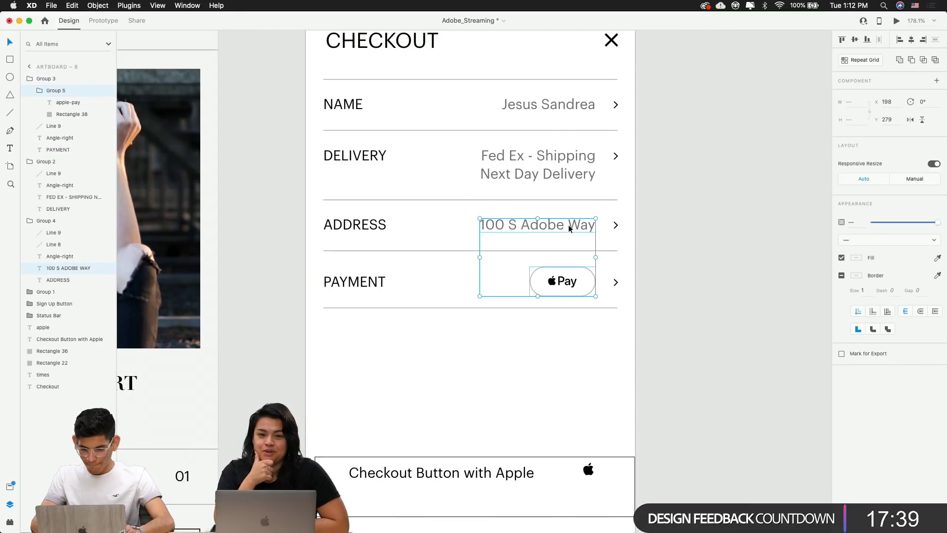
click(688, 273)
scroll(688, 273, down, 2)
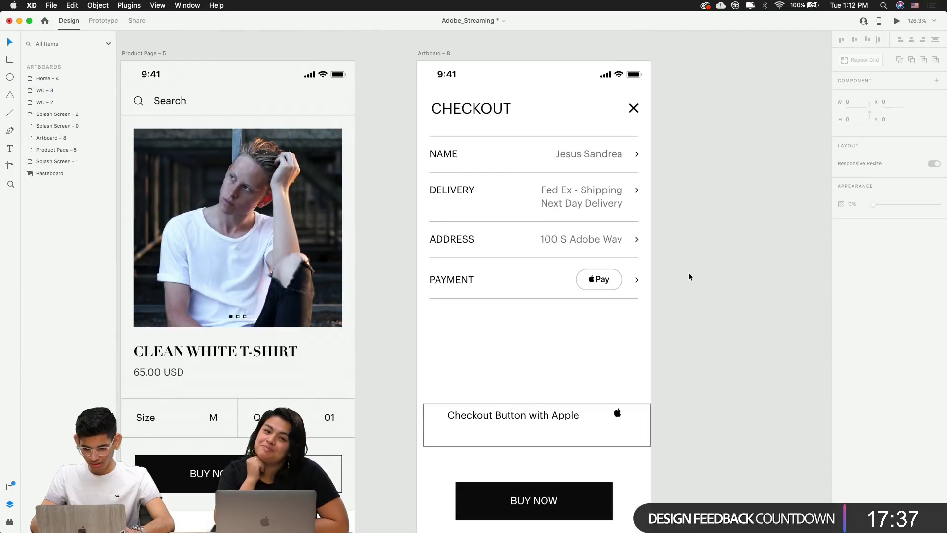
scroll(688, 277, down, 3)
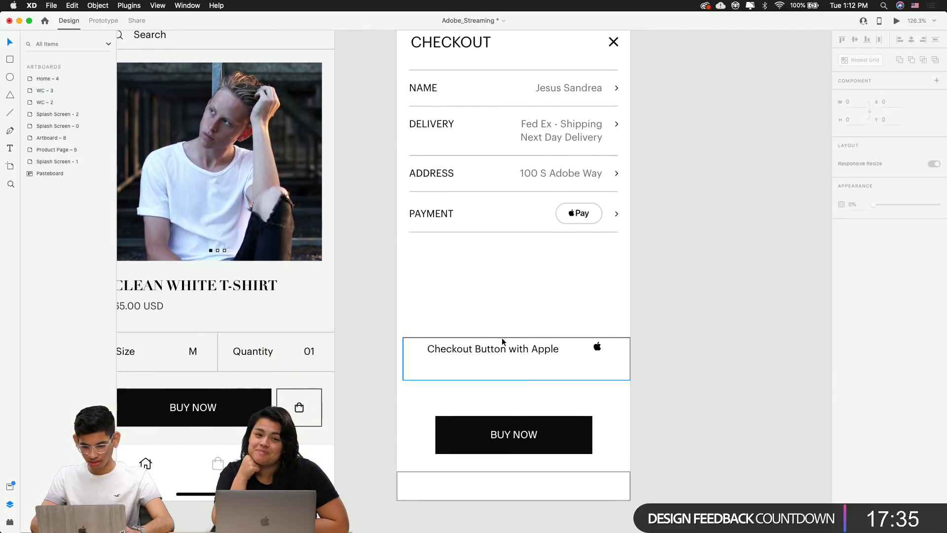
Delete the empty rectangle at the bottom of the checkout artboard
click(502, 345)
click(499, 483)
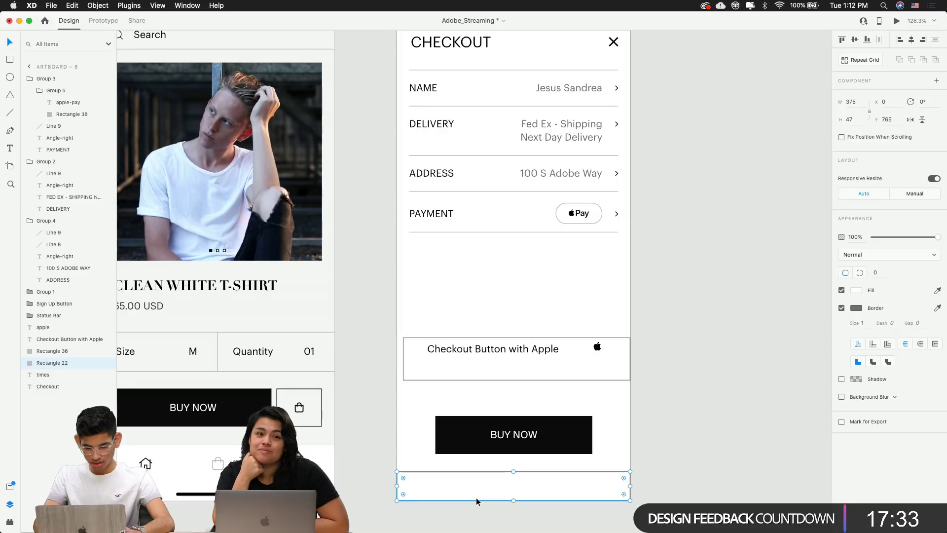
key(BackSpace)
scroll(500, 410, up, 3)
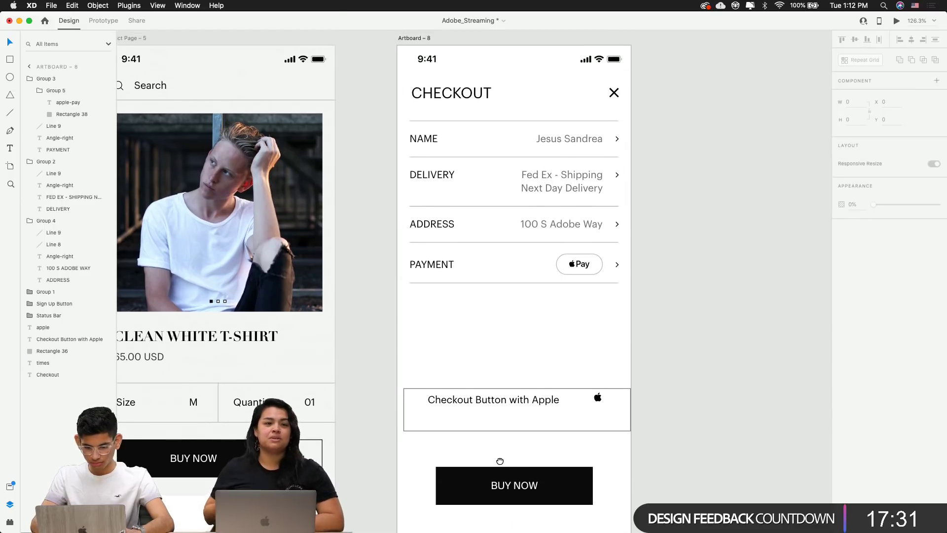
Move the checkout button's apple icon, label and box up about 103 px
click(506, 416)
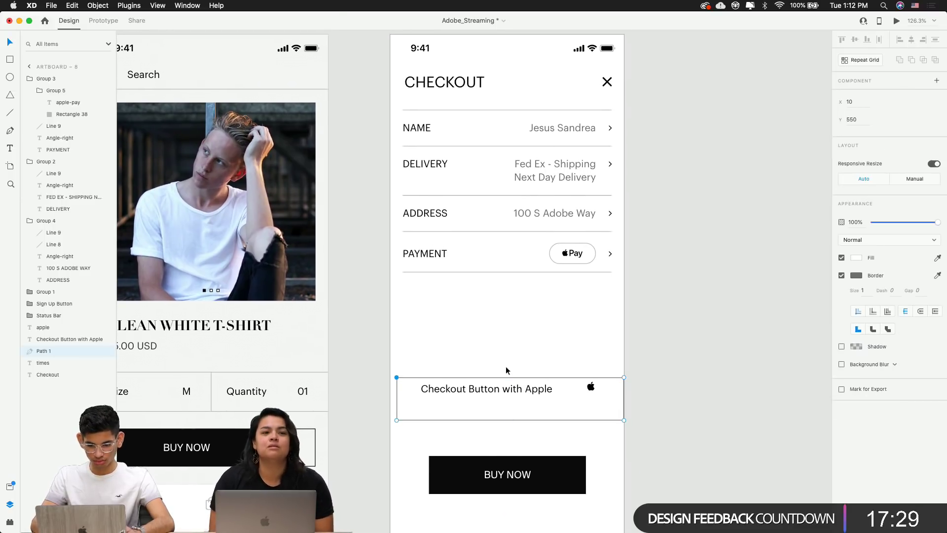
click(569, 338)
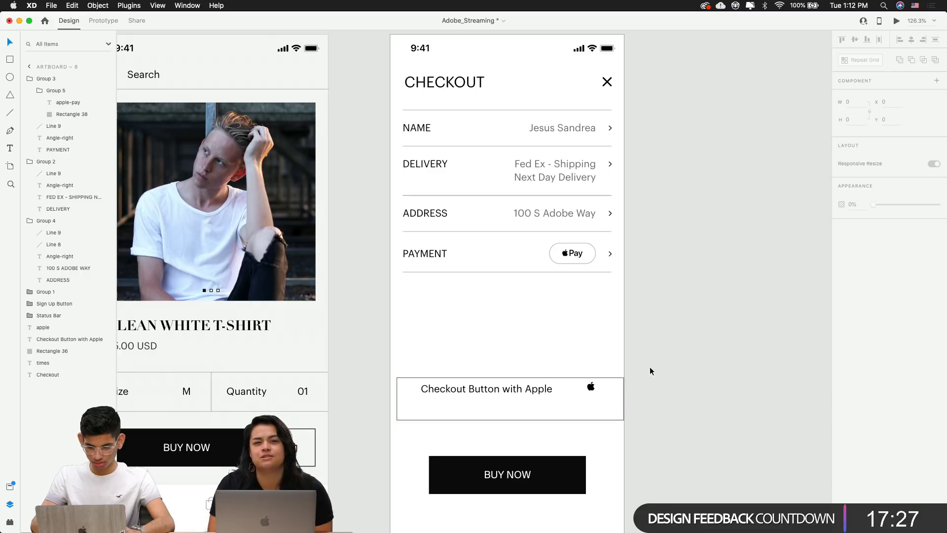
drag(659, 406, 465, 357)
drag(463, 388, 461, 338)
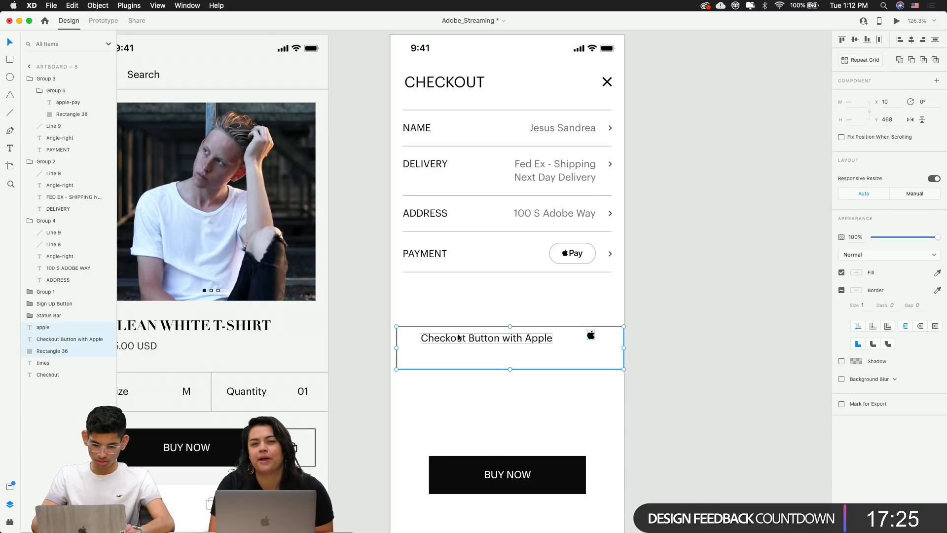
click(458, 386)
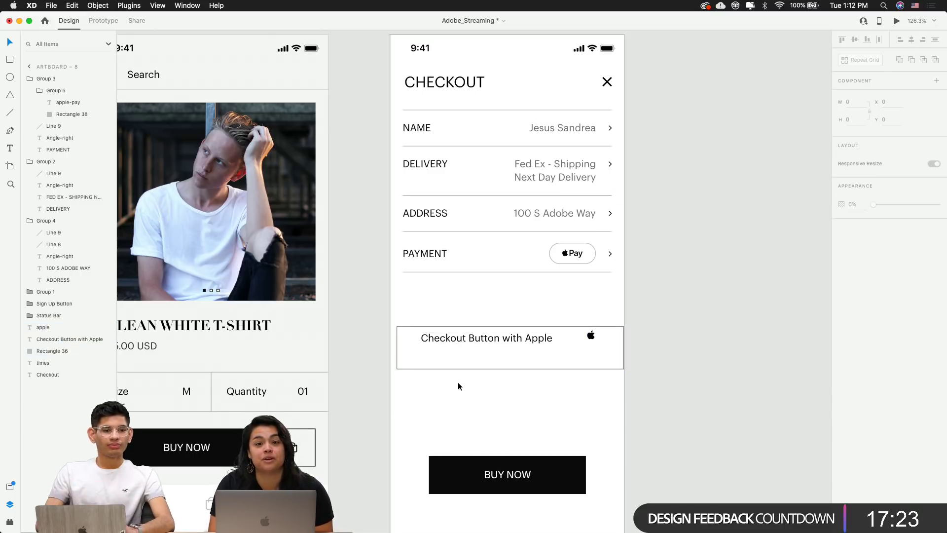
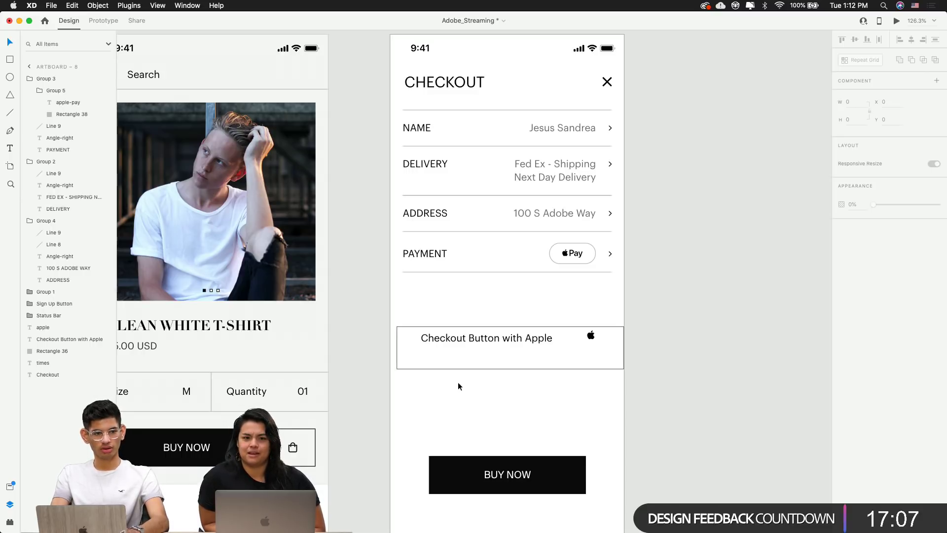
Replace the BUY NOW label text on the black button with CHECKOUT
scroll(458, 383, down, 3)
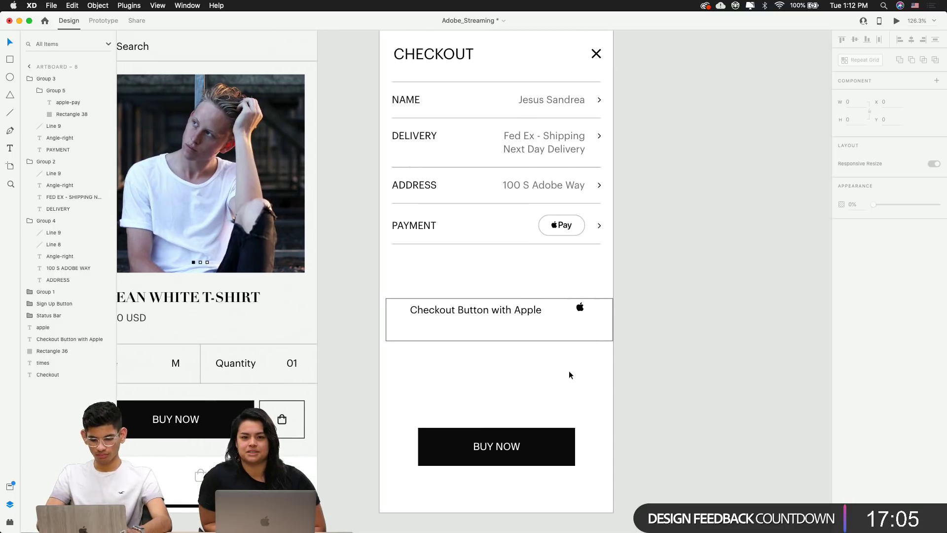
click(473, 448)
scroll(581, 319, up, 5)
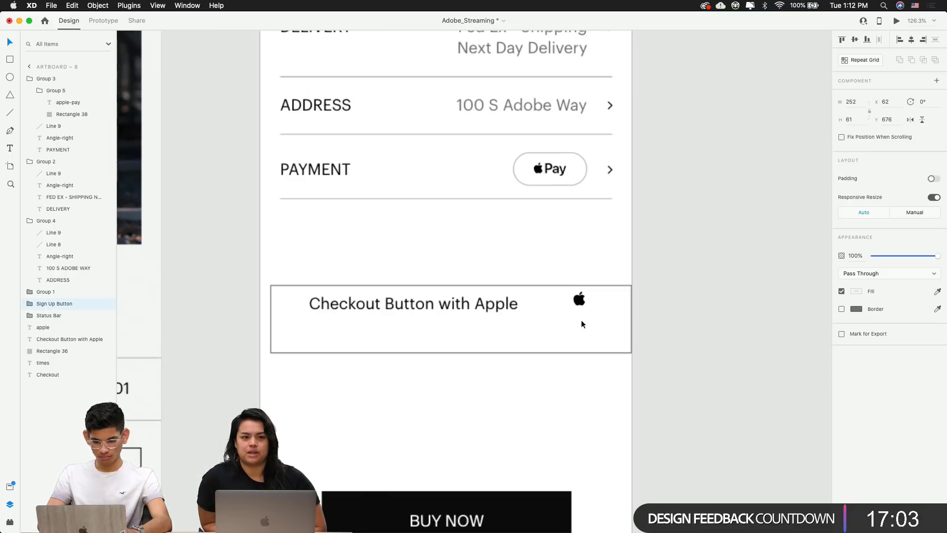
scroll(531, 434, down, 5)
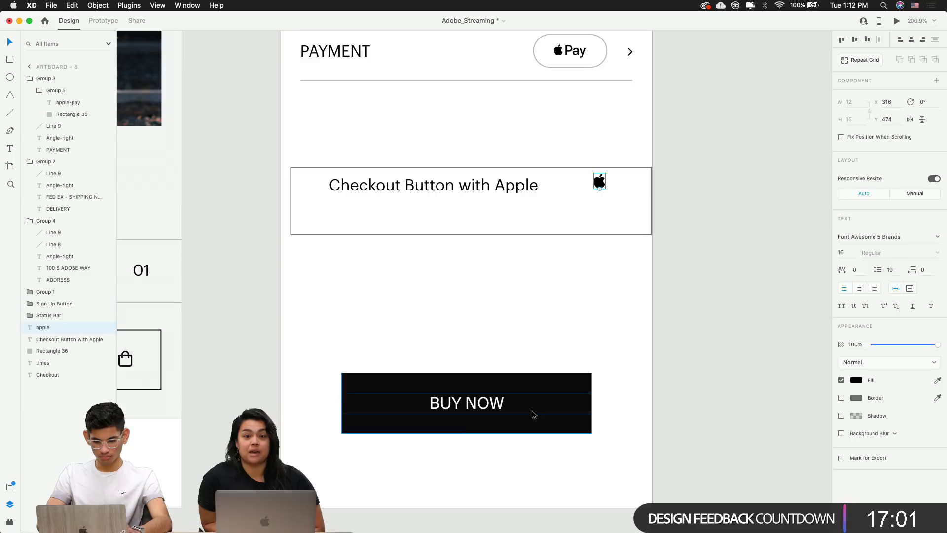
double_click(533, 413)
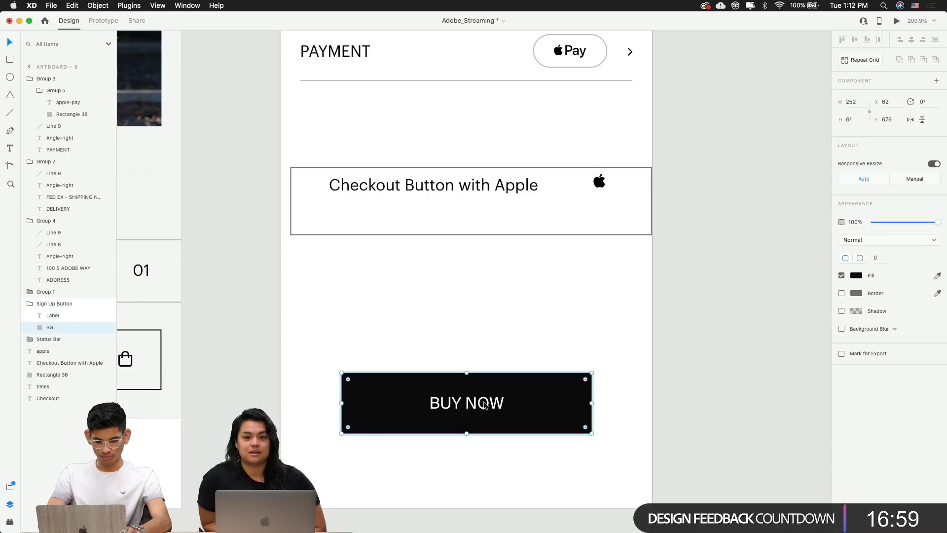
click(486, 405)
key(Return)
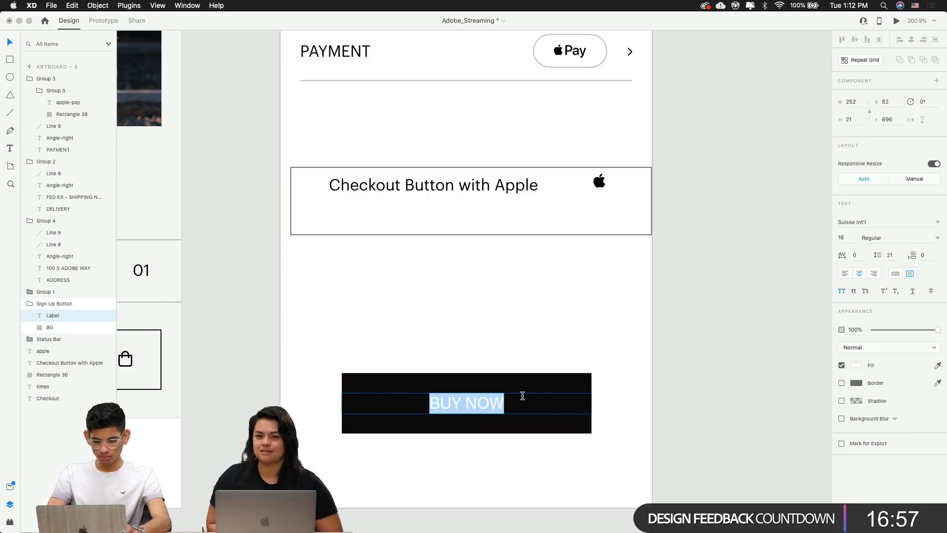
text(CHECKO)
key(BackSpace)
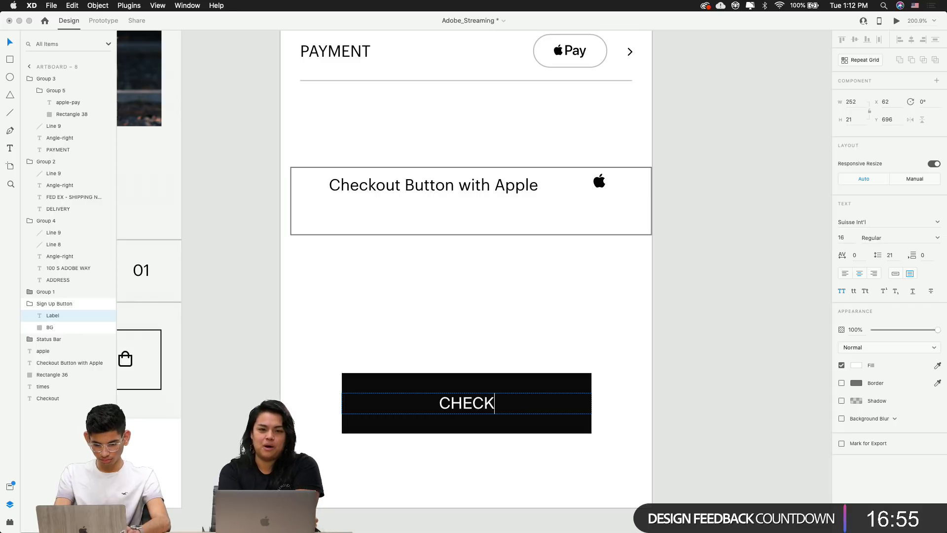
text(OUT NWO)
key(BackSpace)
key(BackSpace)
key(BackSpace)
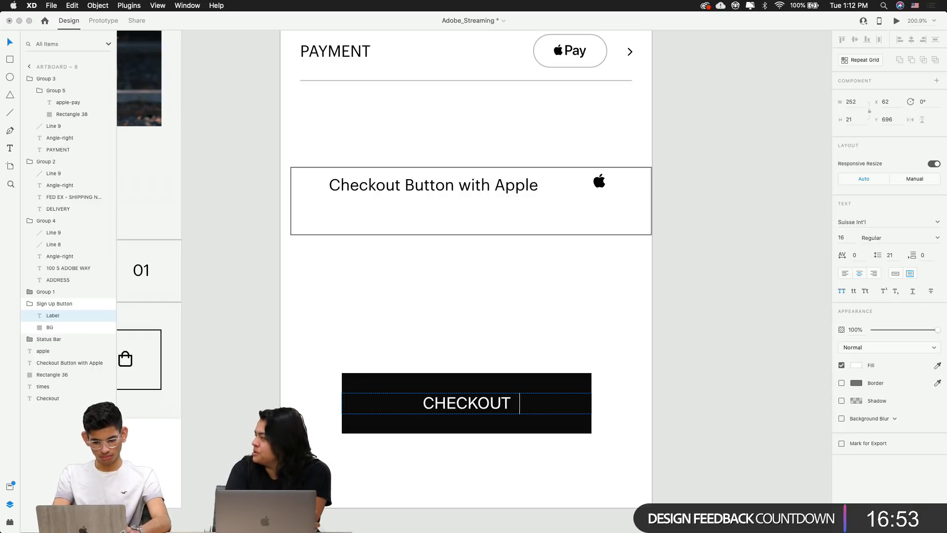
key(Escape)
Reselect the CHECKOUT button and review it on the checkout artboard
click(531, 336)
scroll(531, 336, down, 5)
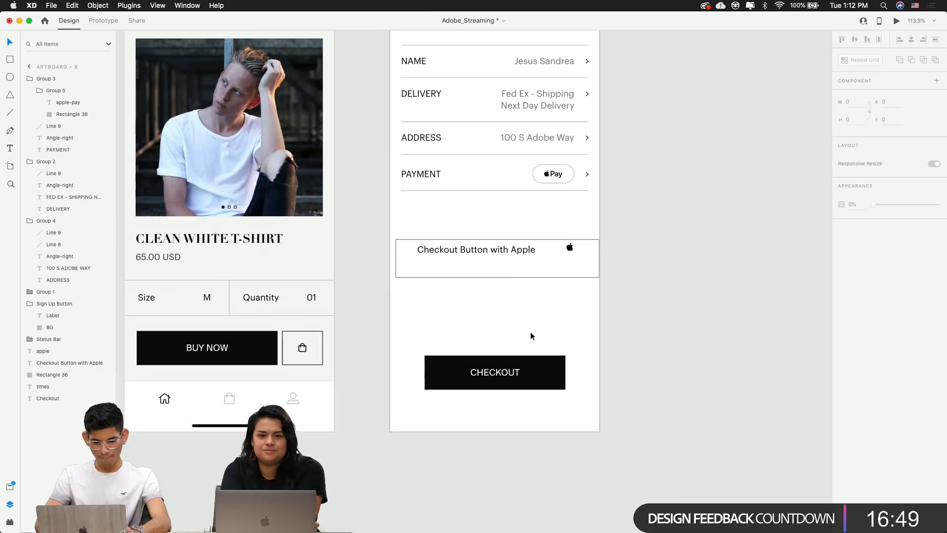
click(523, 379)
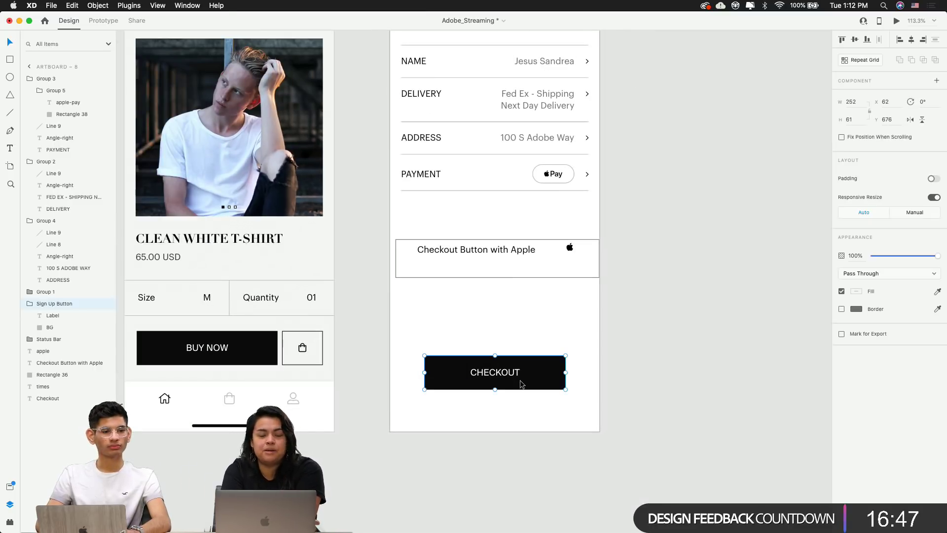
scroll(521, 384, up, 4)
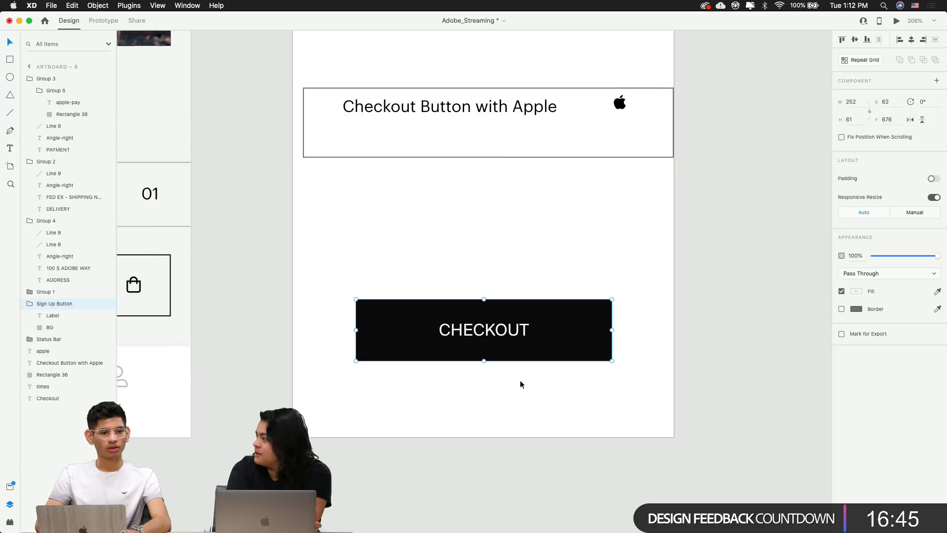
scroll(520, 380, up, 2)
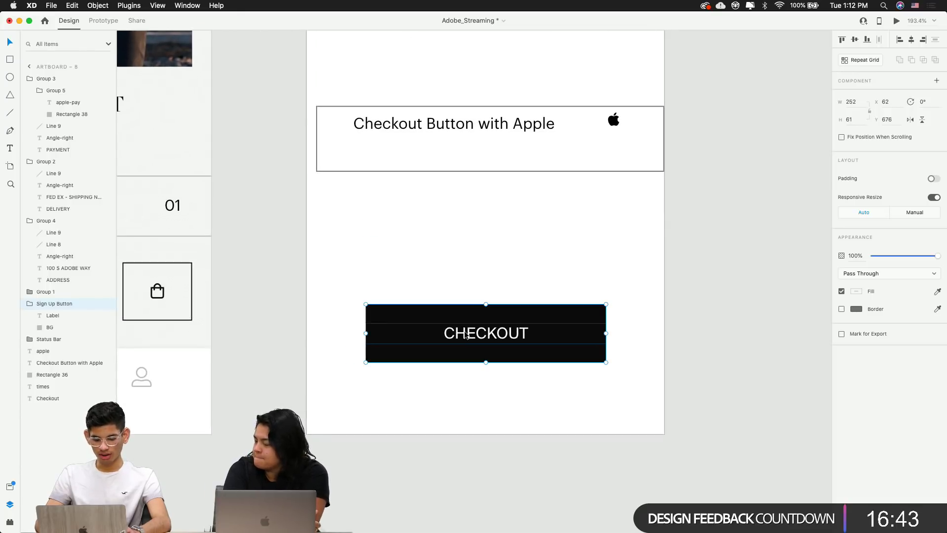
scroll(467, 336, down, 1)
click(472, 255)
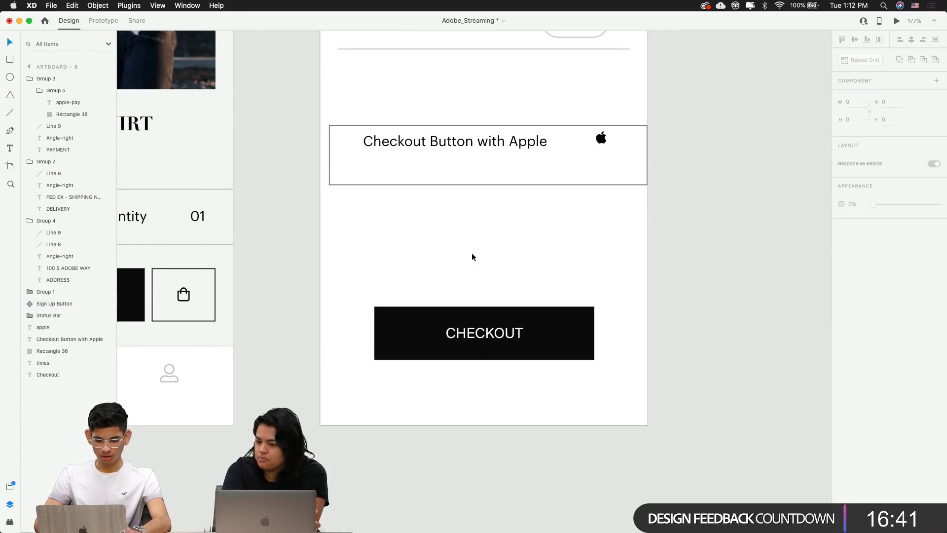
scroll(472, 254, down, 2)
Nudge the CHECKOUT button left with arrow keys to x 20
click(454, 320)
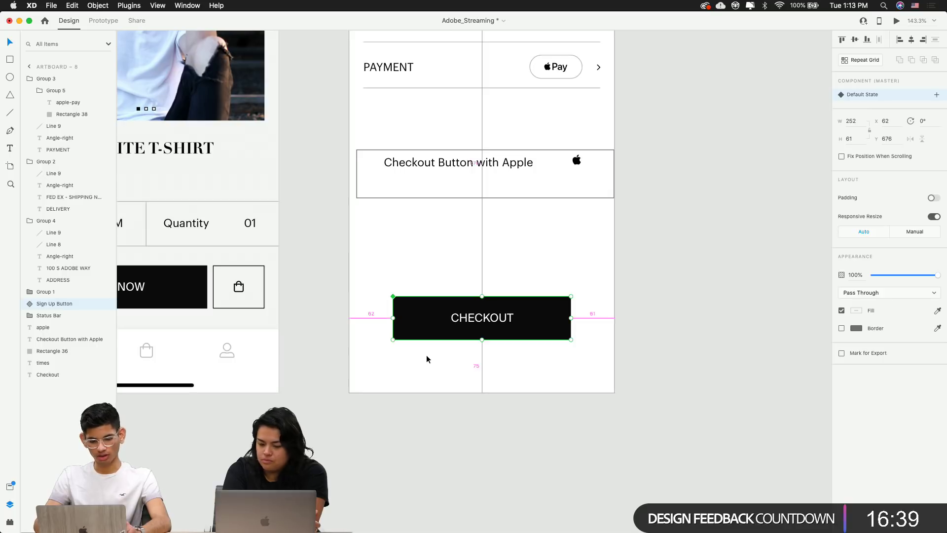
key(Left)
key(Left)
key(Left)
key(Left)
key(Left)
key(Left)
key(Left)
key(Left)
key(Left)
key(Left)
key(Left)
key(Left)
key(Left)
key(Left)
key(Left)
key(Left)
key(Left)
key(Left)
key(Left)
key(Left)
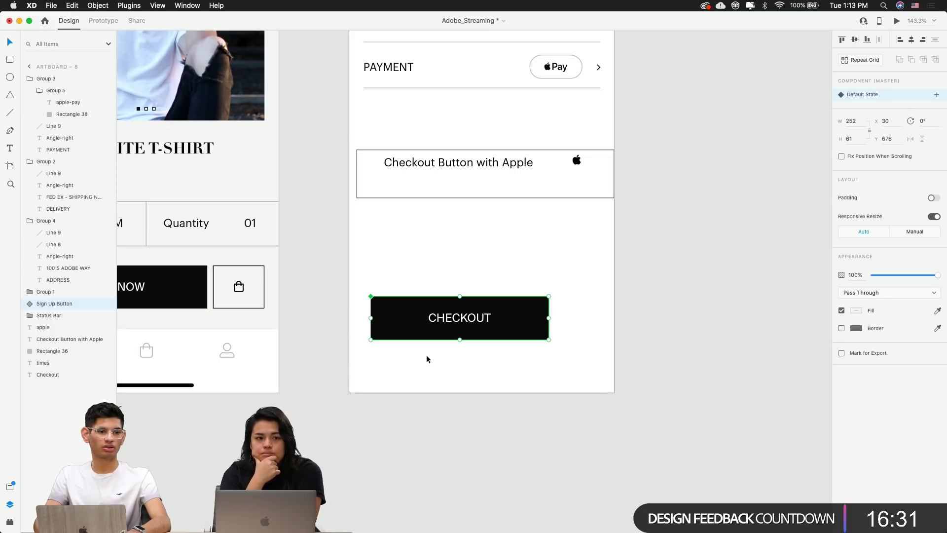
click(396, 279)
click(401, 321)
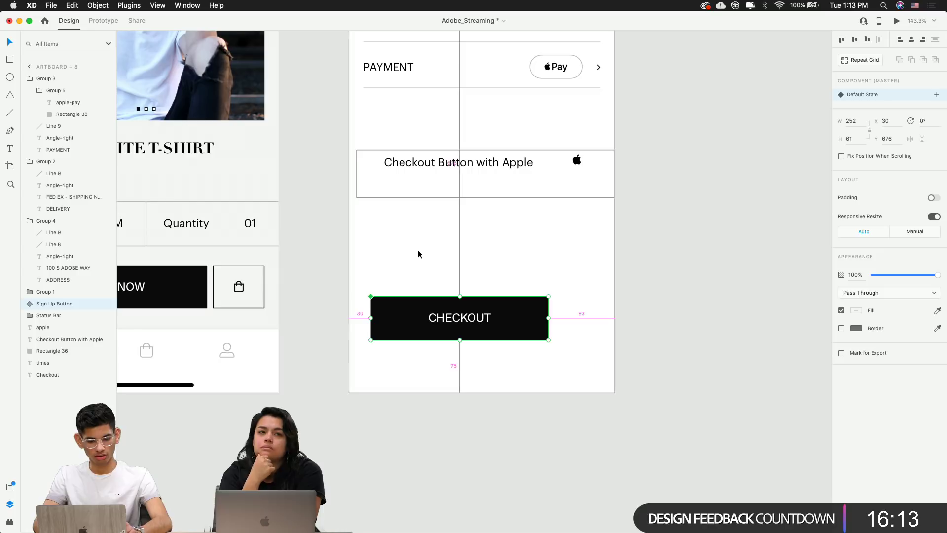
click(427, 380)
click(428, 320)
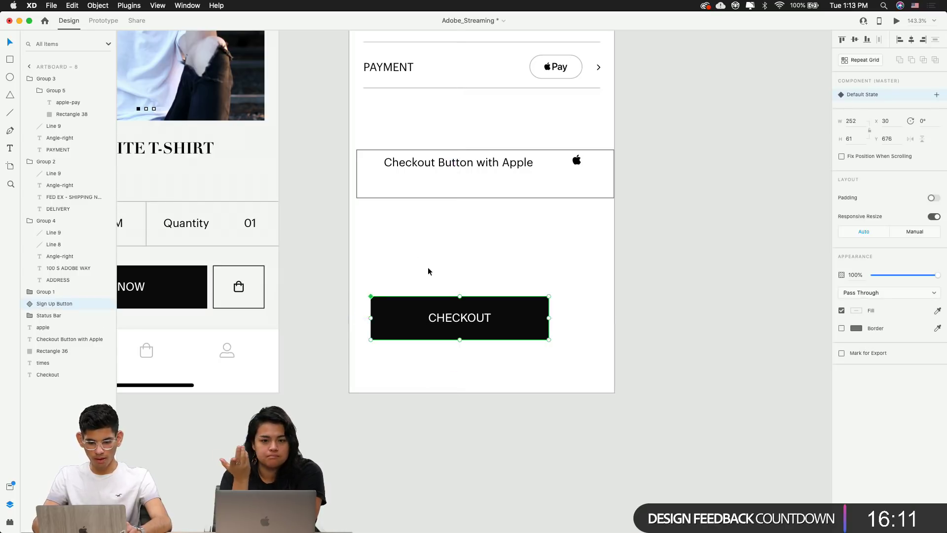
key(shift+Left)
click(507, 344)
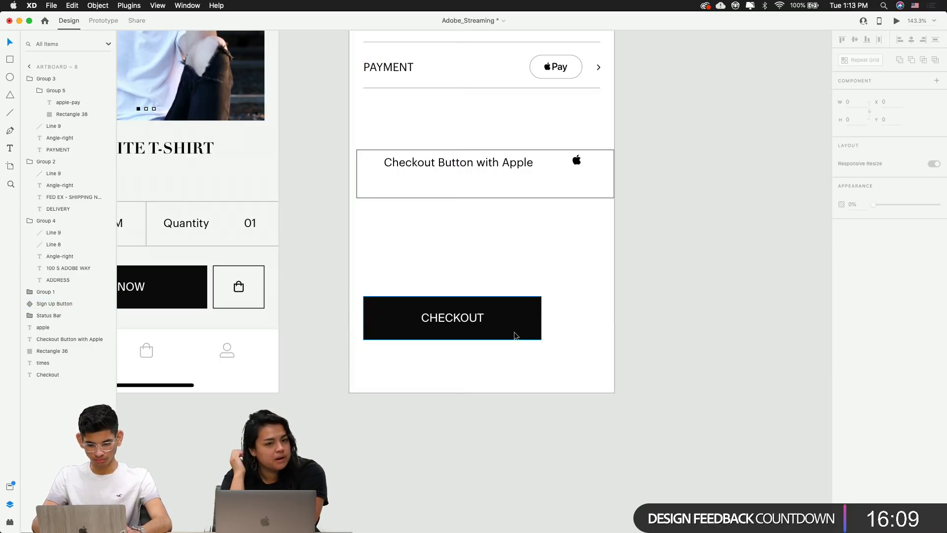
Undo a background-only stretch, then drag the whole CHECKOUT button wider to the right
double_click(536, 324)
drag(542, 318, 590, 318)
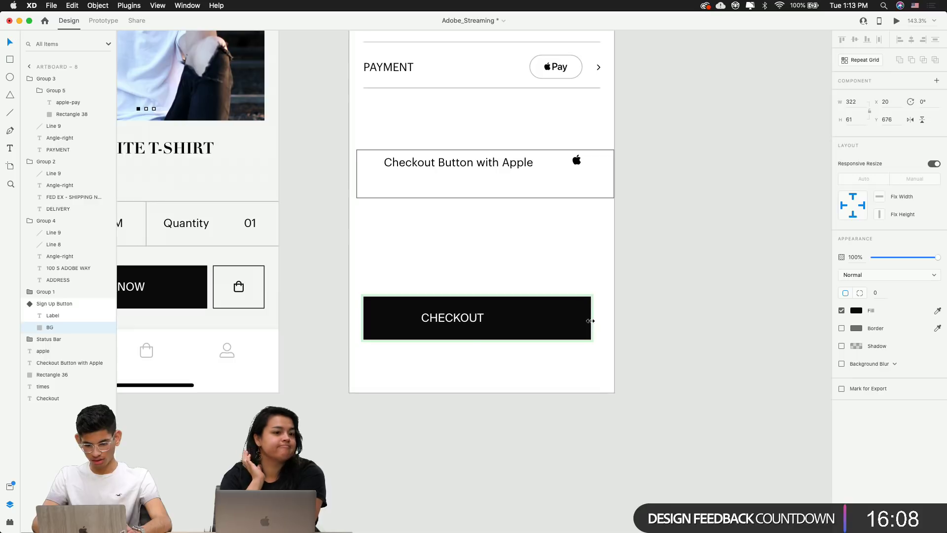
click(590, 389)
key(super+z)
click(503, 368)
click(499, 316)
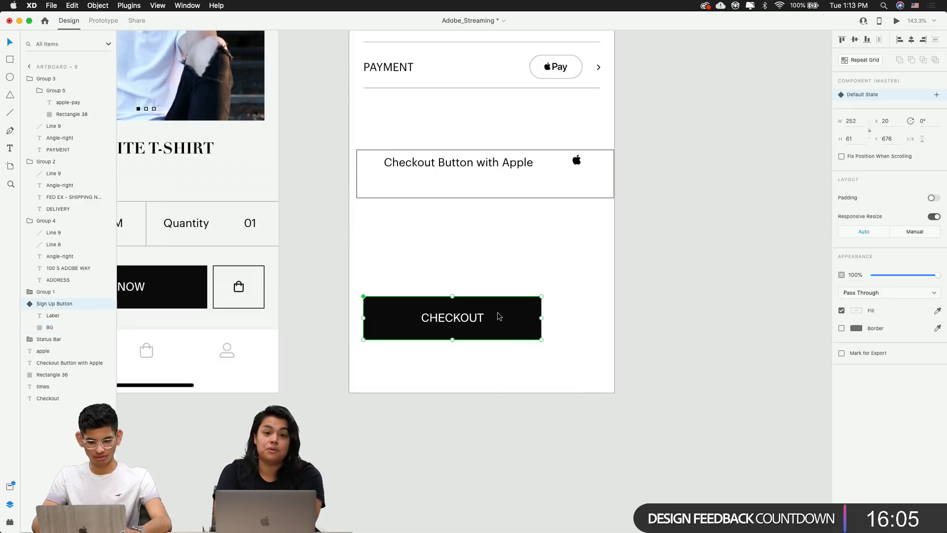
drag(542, 320, 596, 318)
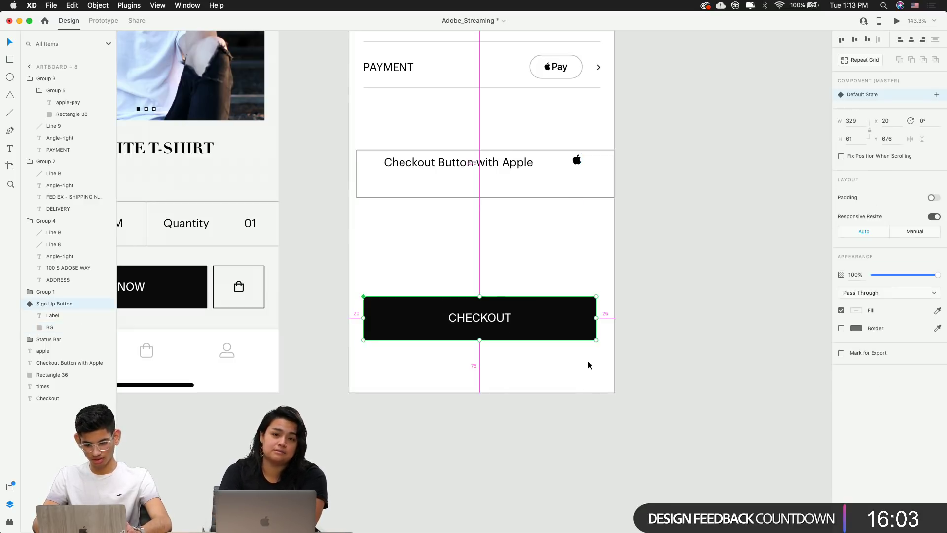
Set the CHECKOUT button's width to exactly 335 px
click(857, 123)
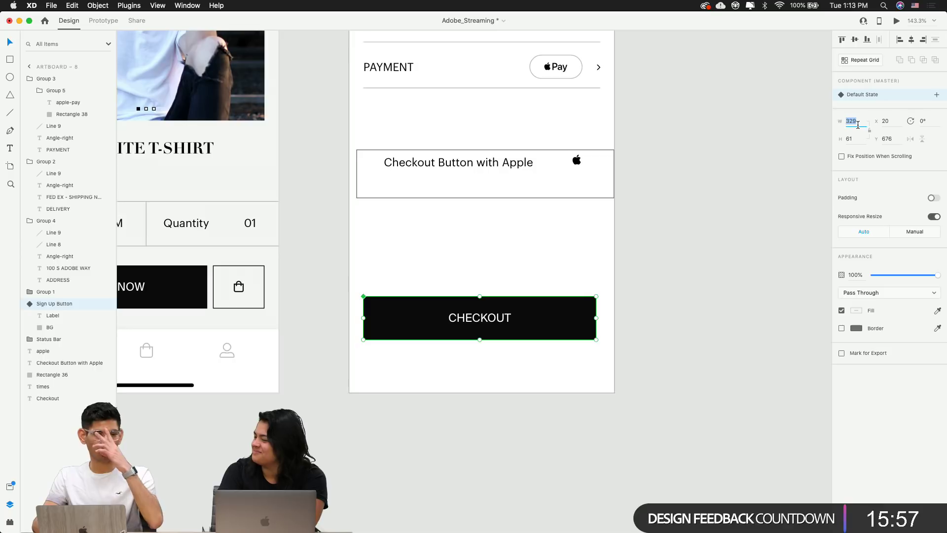
click(658, 276)
click(536, 325)
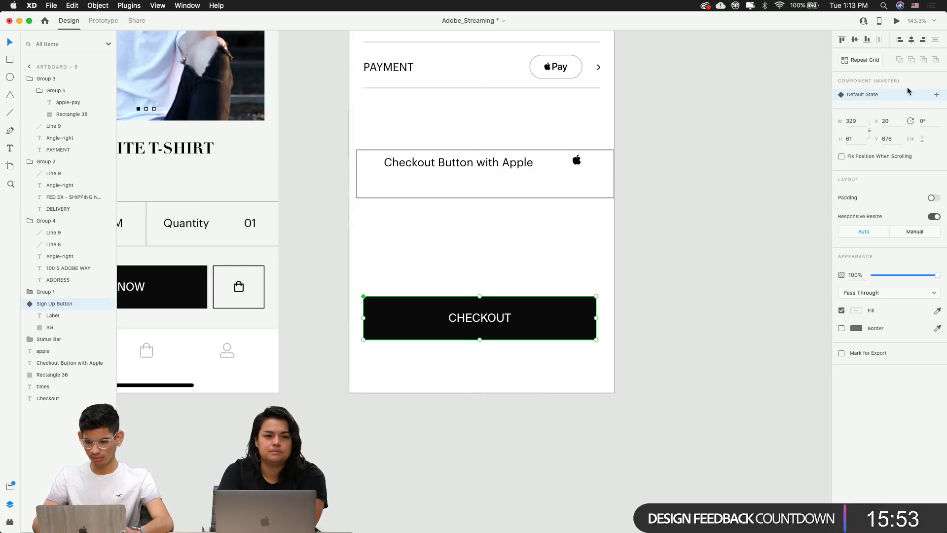
text(335)
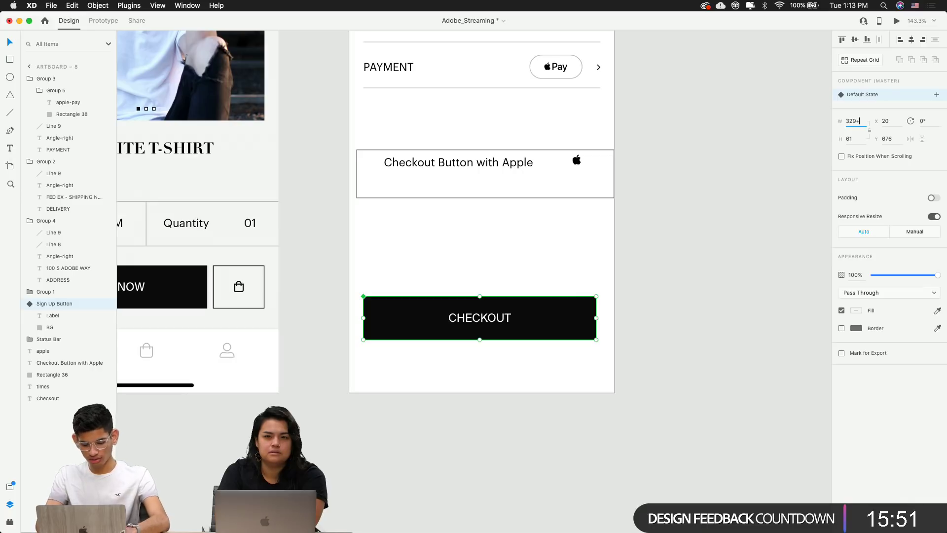
key(Return)
click(766, 178)
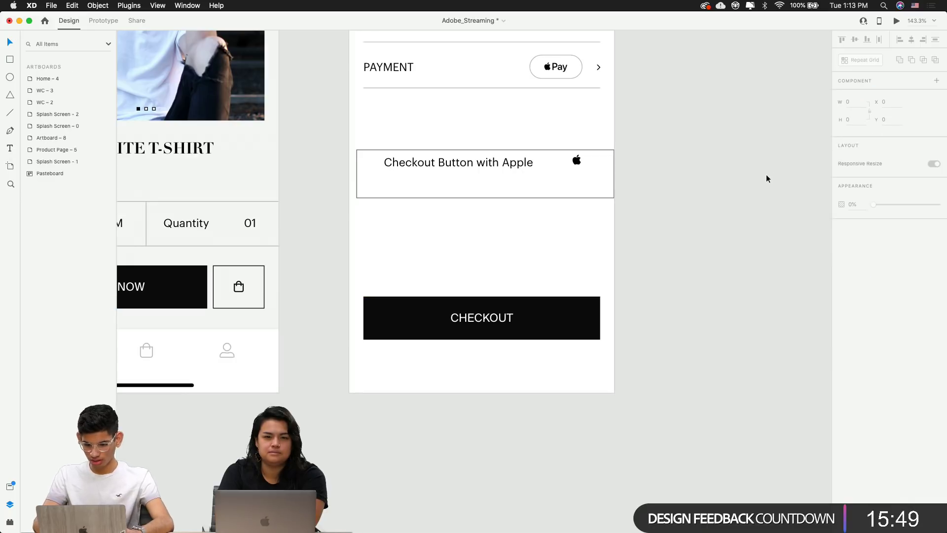
click(508, 332)
scroll(507, 376, down, 5)
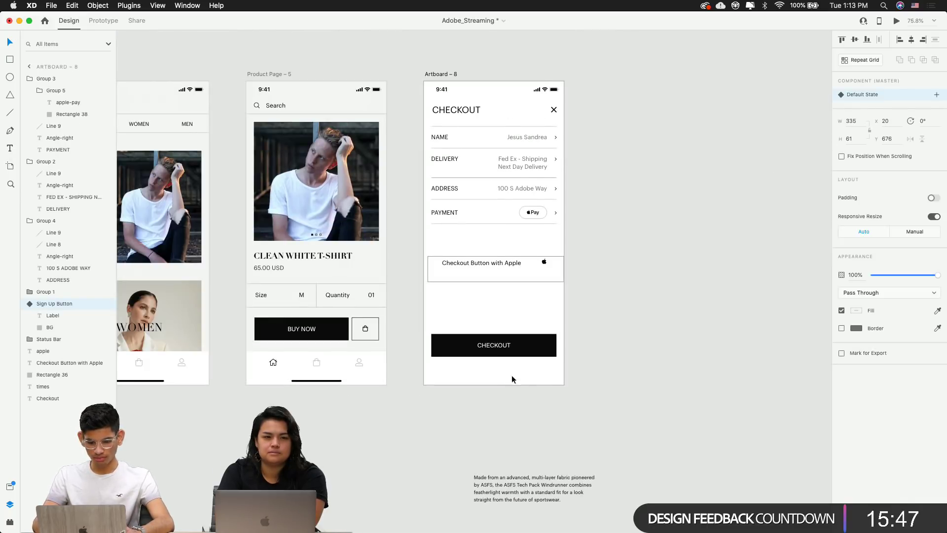
Append WITH APPLE to the label so it reads CHECKOUT WITH APPLE
click(549, 414)
click(503, 353)
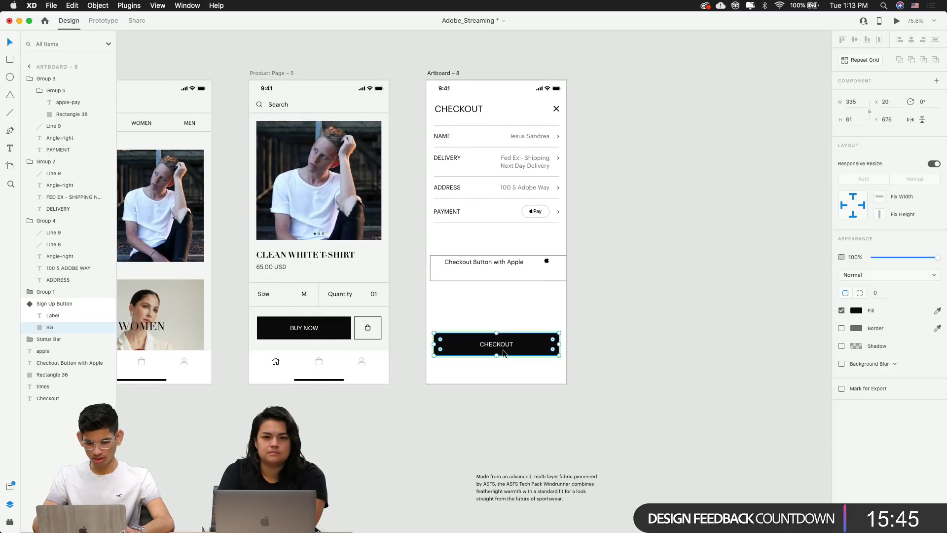
scroll(514, 326, down, 2)
click(514, 324)
scroll(514, 324, up, 5)
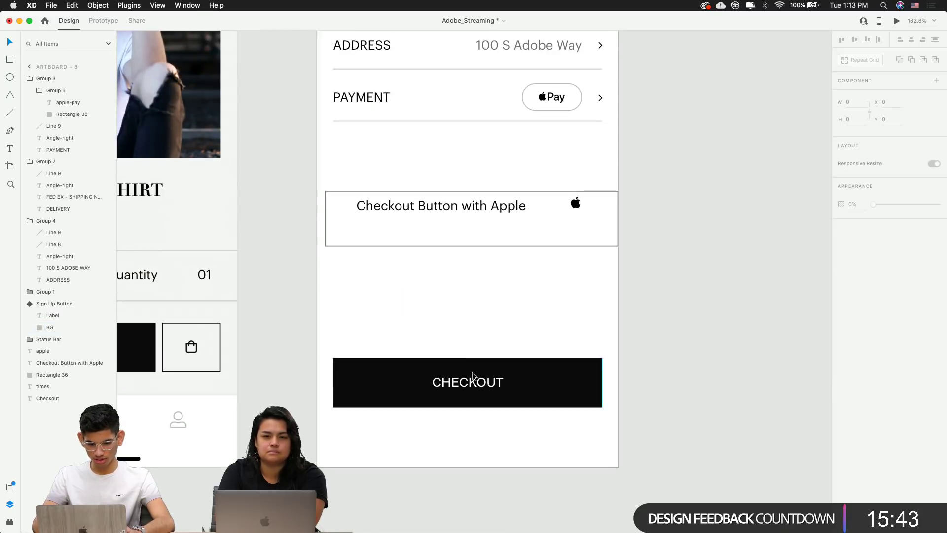
click(471, 385)
double_click(472, 386)
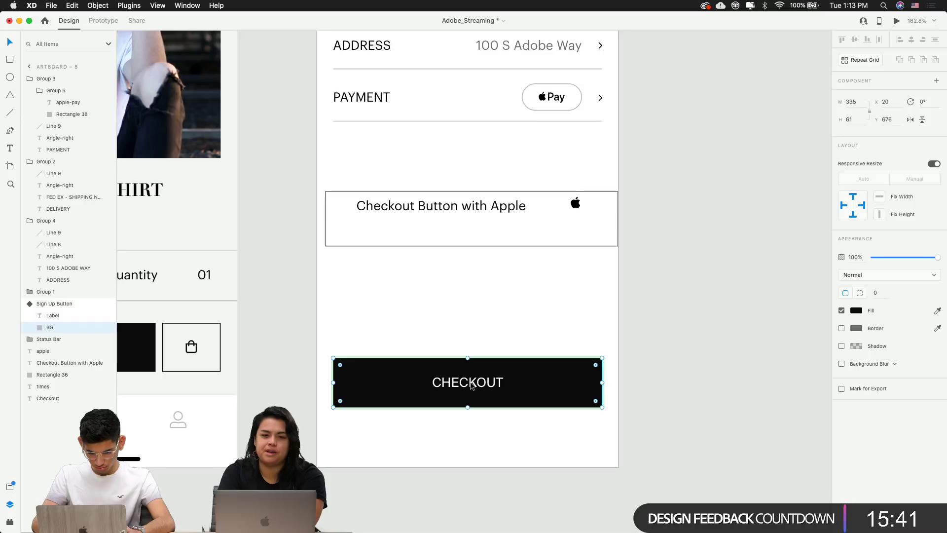
double_click(498, 385)
key(Right)
text(WITH AP)
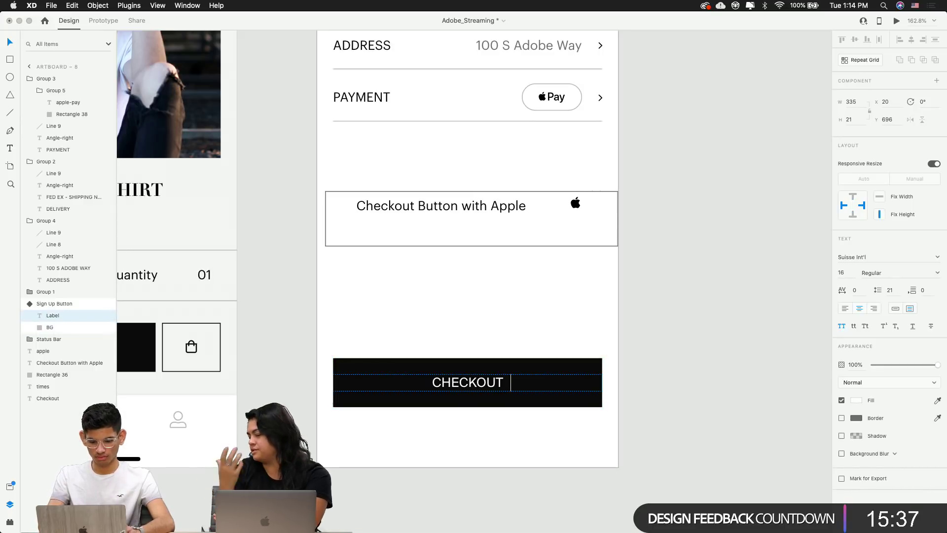
text(PLE)
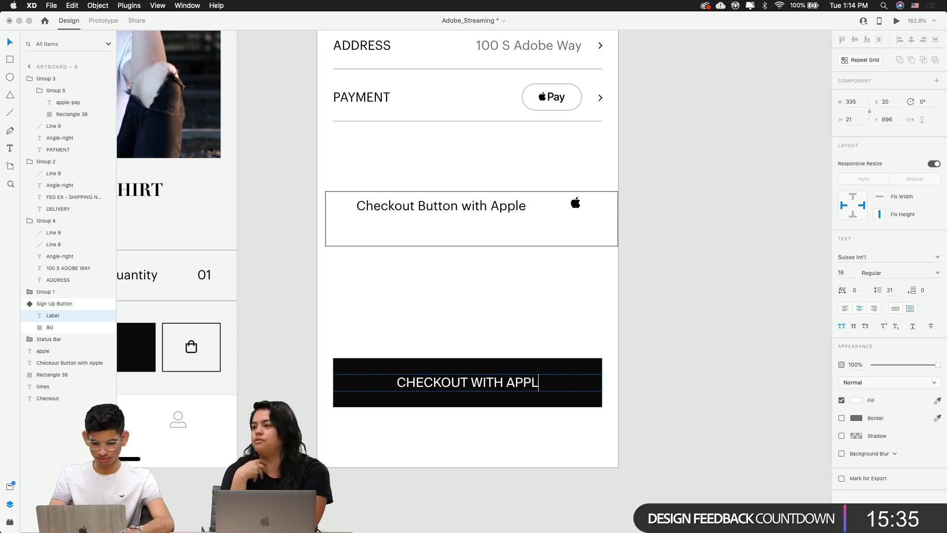
click(664, 378)
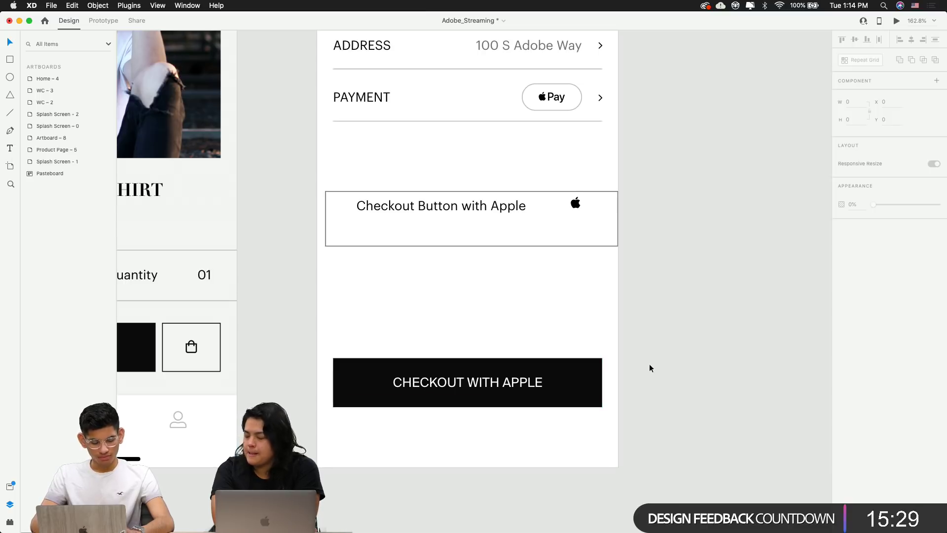
Pan around the canvas to review the artboards
scroll(649, 367, down, 5)
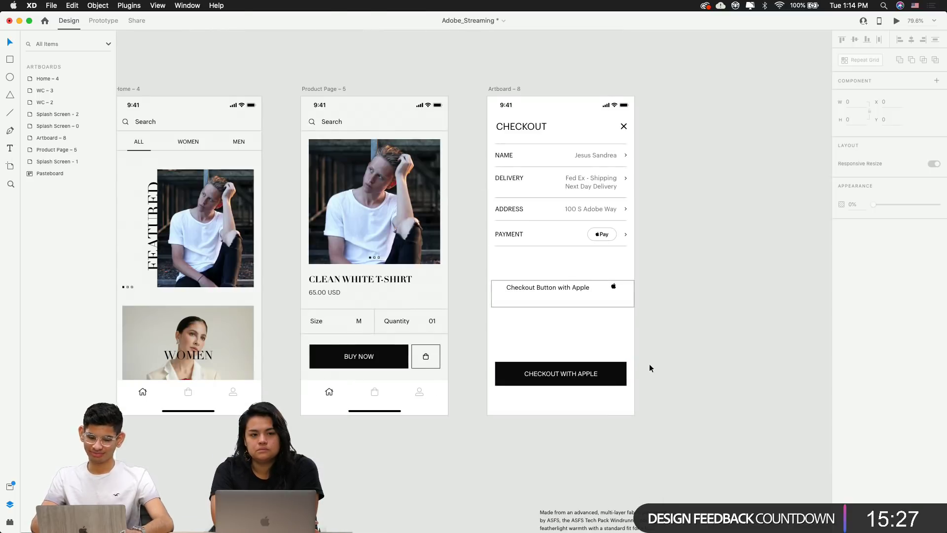
scroll(649, 368, left, 3)
scroll(523, 346, left, 5)
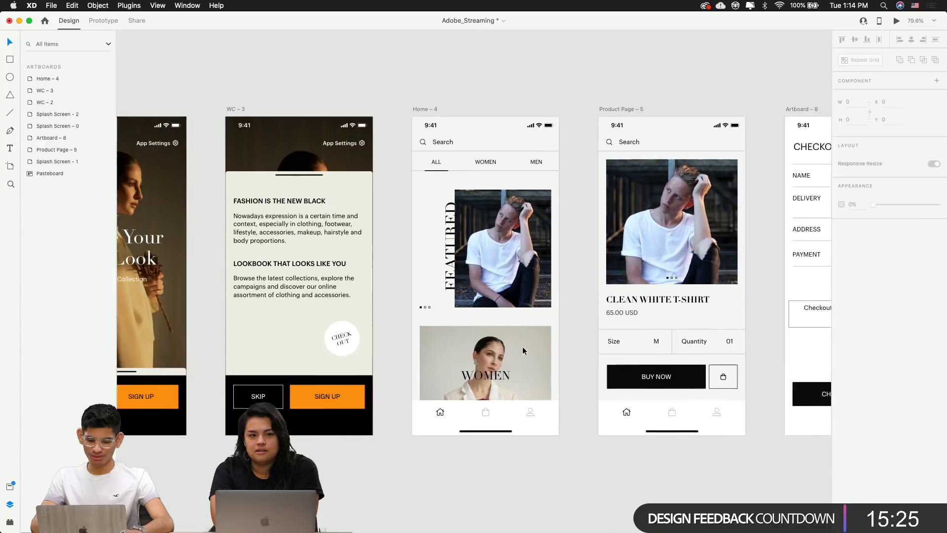
scroll(522, 347, right, 6)
scroll(522, 347, right, 10)
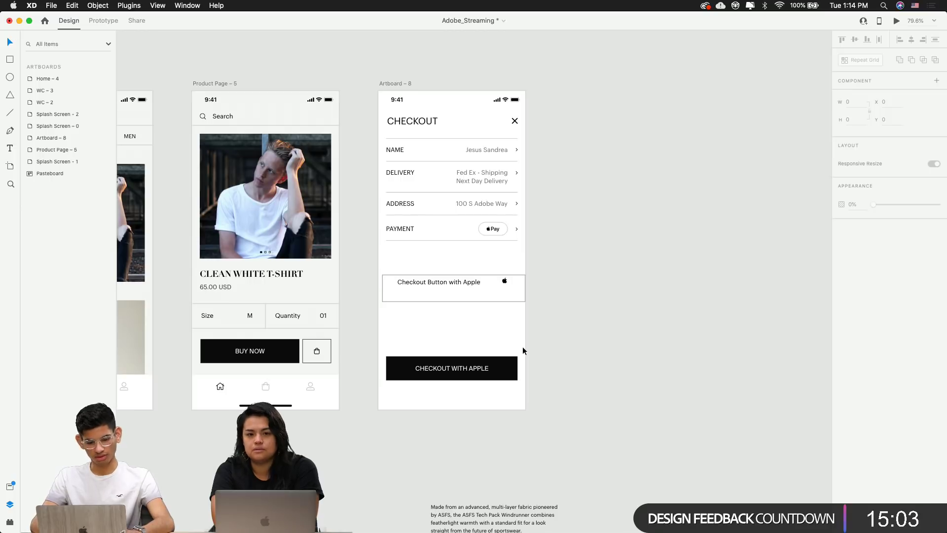
scroll(488, 262, up, 5)
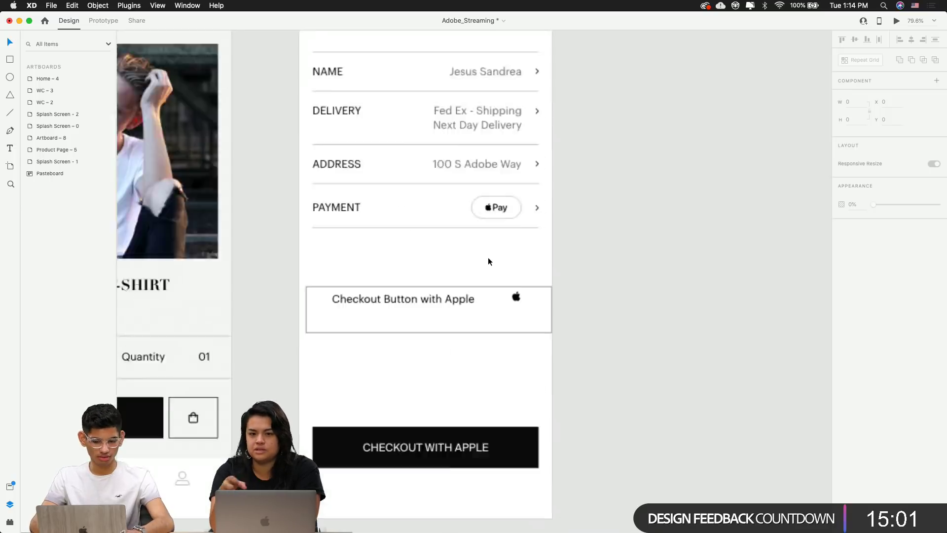
Paste the Apple logo into the checkout button group, right of the label
click(529, 313)
scroll(542, 422, down, 3)
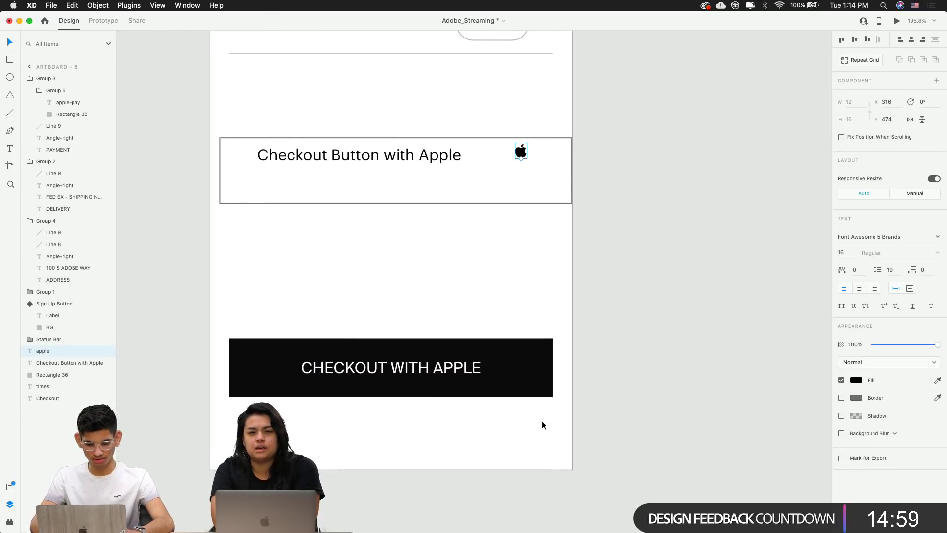
click(471, 387)
double_click(463, 372)
scroll(463, 371, up, 5)
key(super+v)
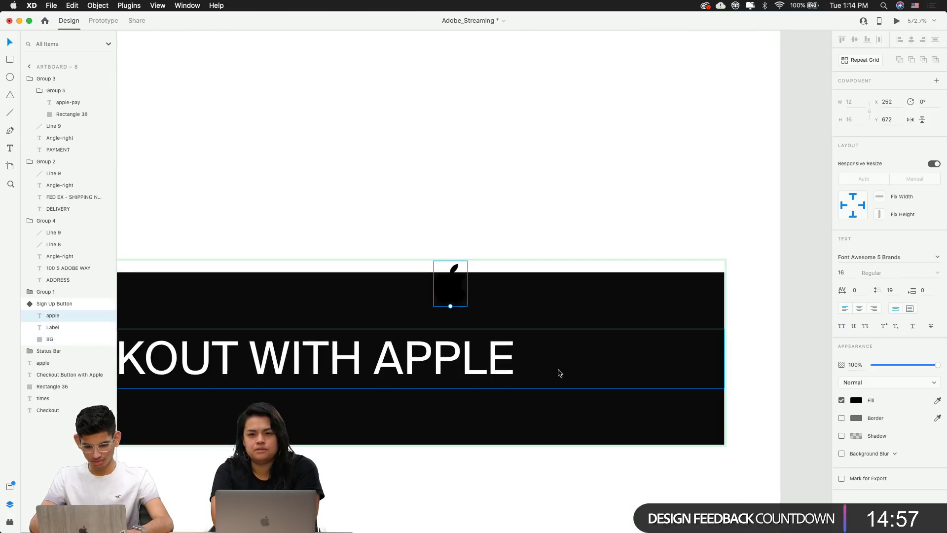
drag(453, 286, 542, 348)
scroll(581, 362, down, 8)
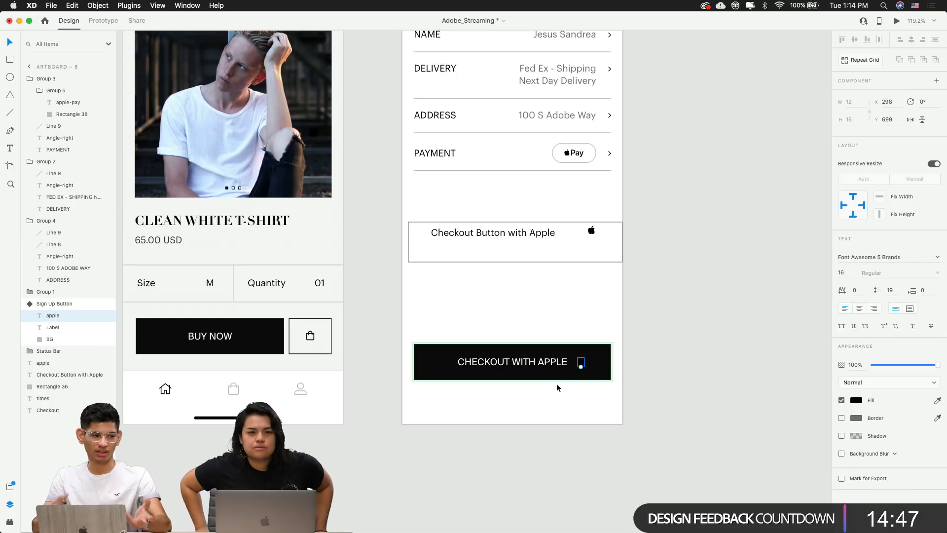
scroll(556, 384, up, 5)
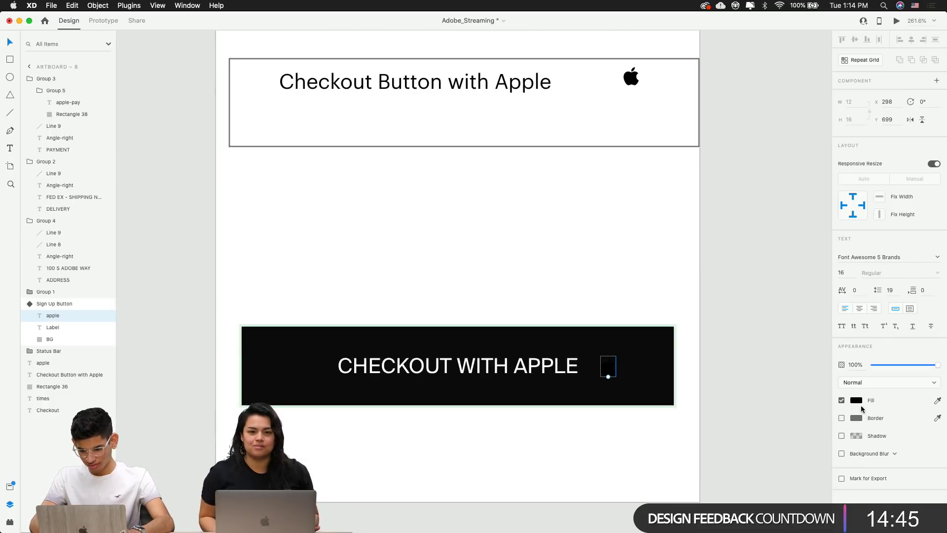
Set the pasted Apple logo's fill to white (#FFF)
click(856, 400)
text(fff)
key(Return)
click(748, 264)
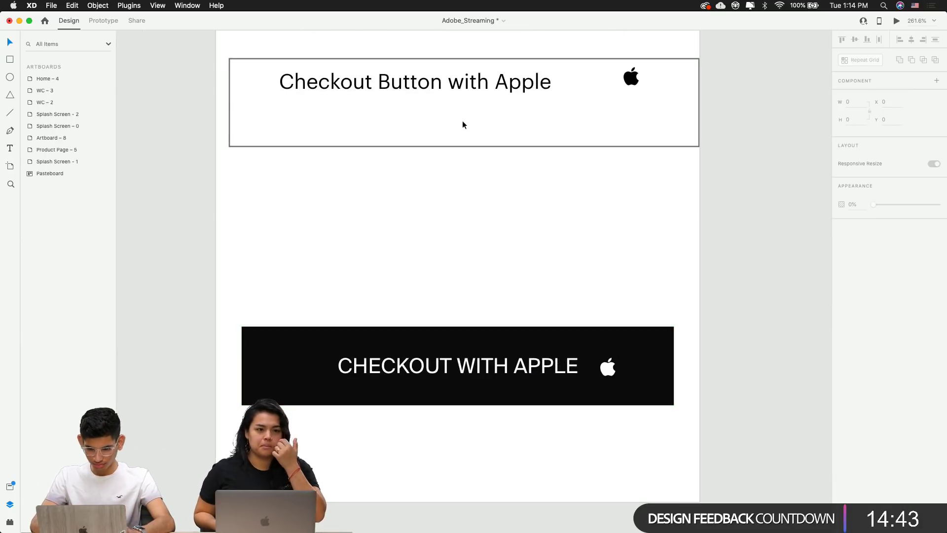
Delete the outlined placeholder box, its text and the leftover Apple logo
click(462, 120)
scroll(474, 105, down, 3)
scroll(474, 105, down, 3)
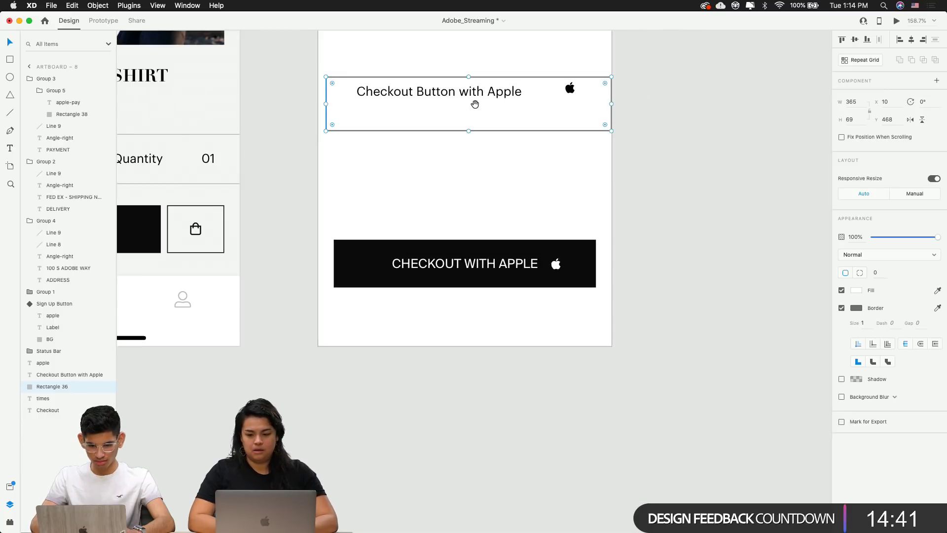
drag(321, 186, 586, 285)
key(Delete)
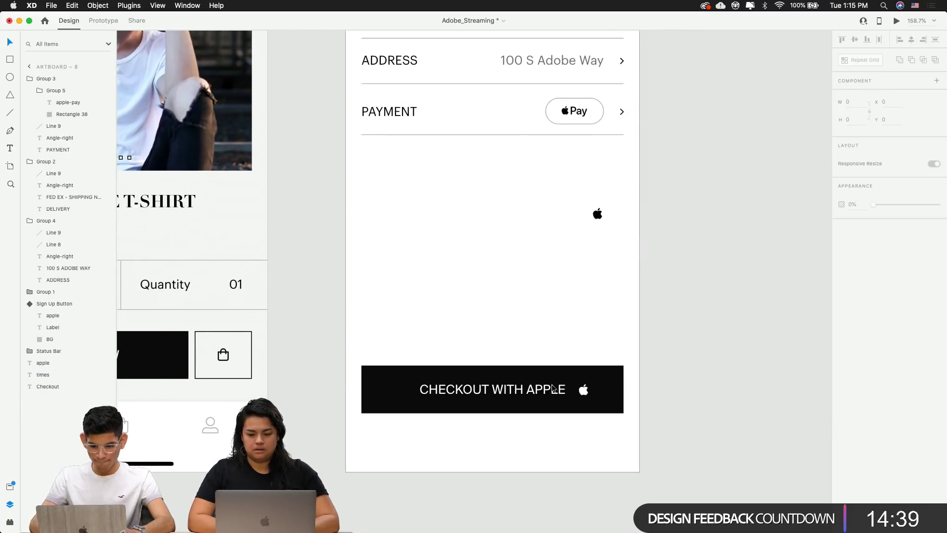
drag(607, 232, 443, 199)
key(Delete)
scroll(564, 428, up, 5)
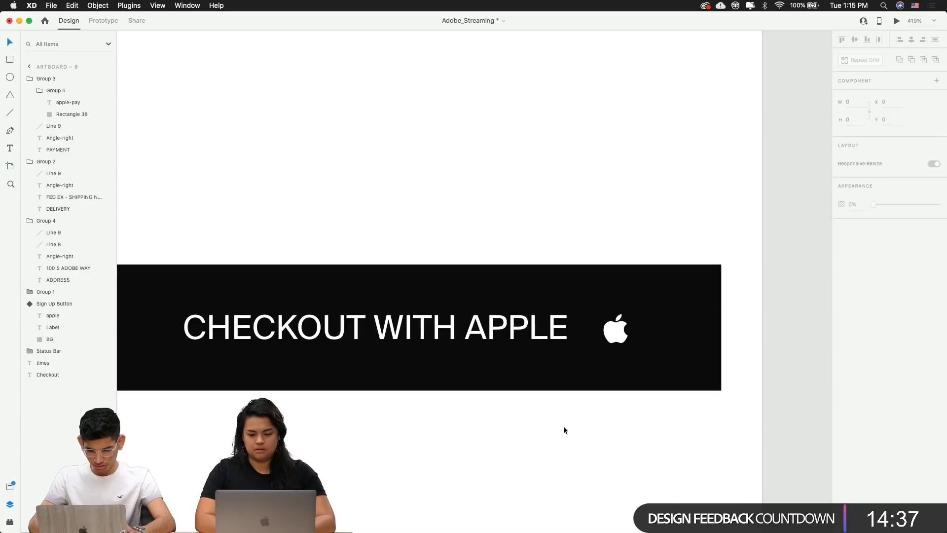
Nudge the label right, copy the Apple logo glyph, and re-edit the label's end
double_click(531, 337)
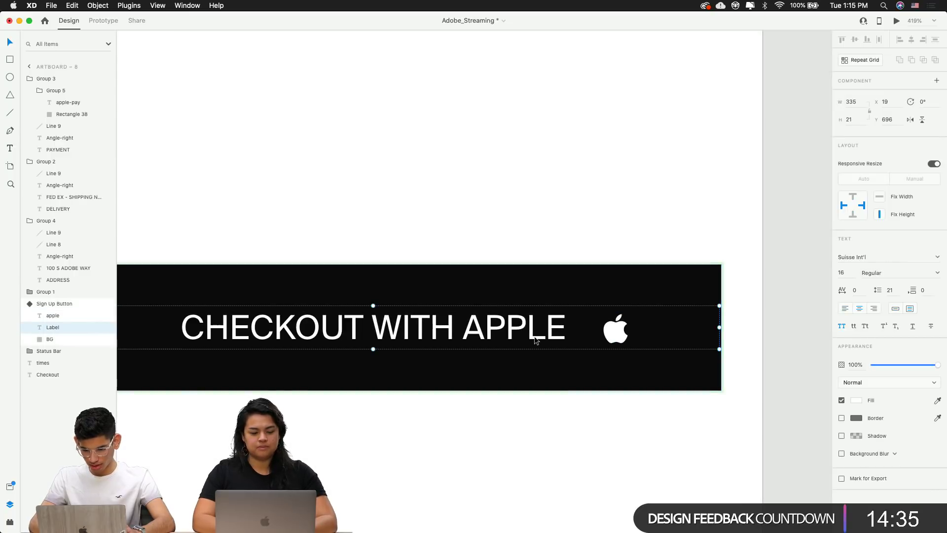
key(Right)
click(620, 330)
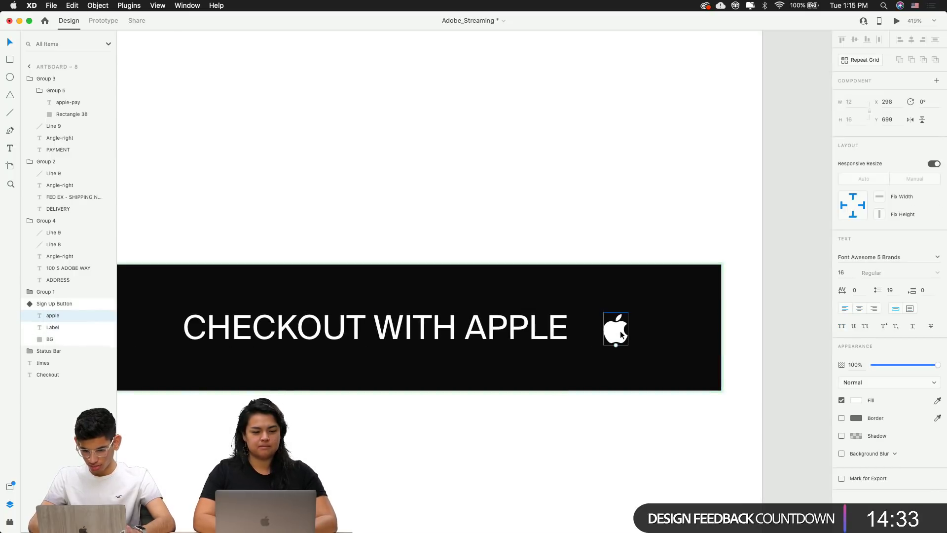
double_click(620, 331)
key(super+c)
double_click(562, 326)
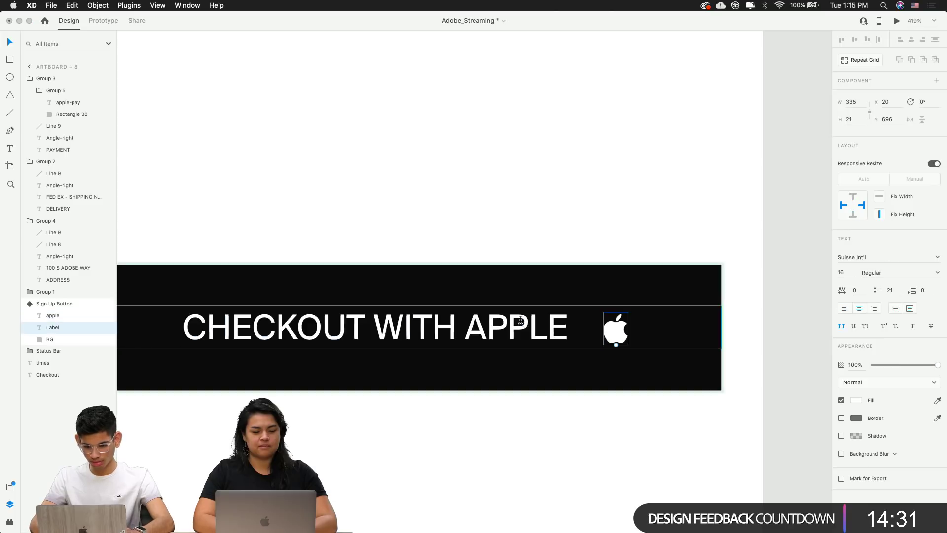
key(Right)
Paste the glyph after the label and set it to Font Awesome 5 Brands
key(super+v)
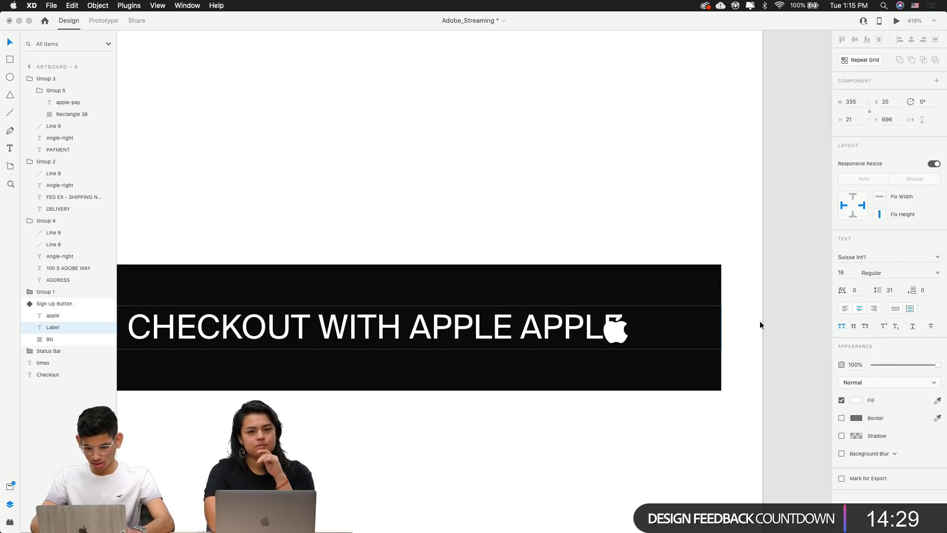
key(shift+alt+Left)
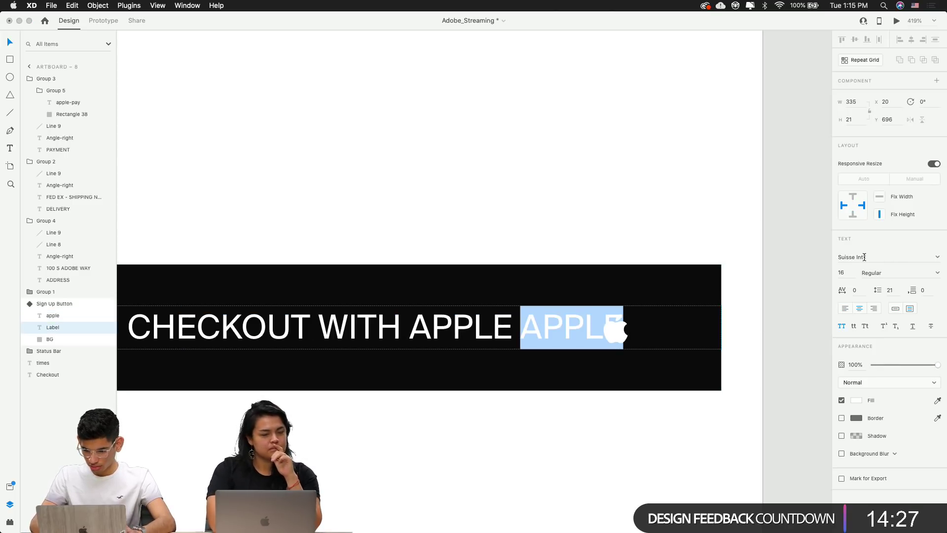
click(864, 257)
text(Font Awesome 5 Brands)
key(Return)
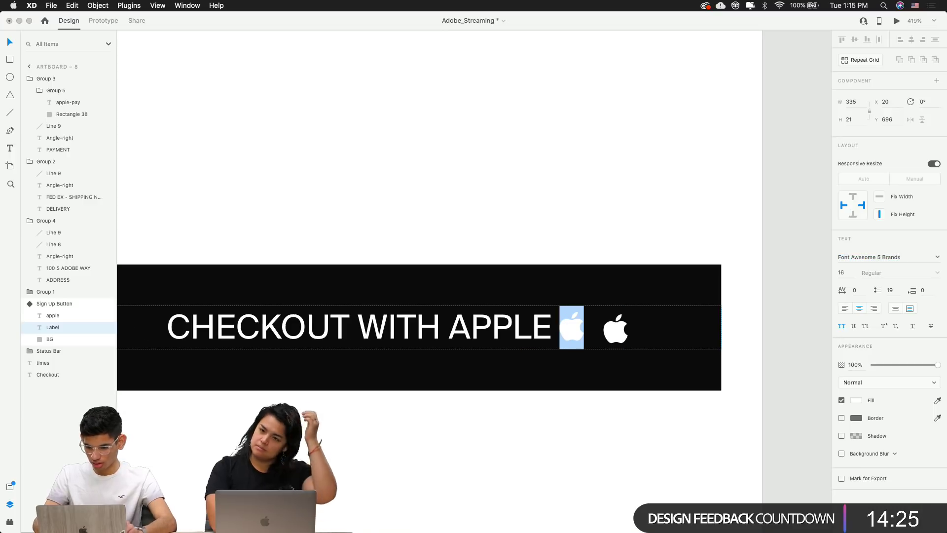
click(746, 320)
Set the words CHECKOUT WITH APPLE to the Graphik font
double_click(540, 321)
drag(552, 322, 1, 327)
click(855, 255)
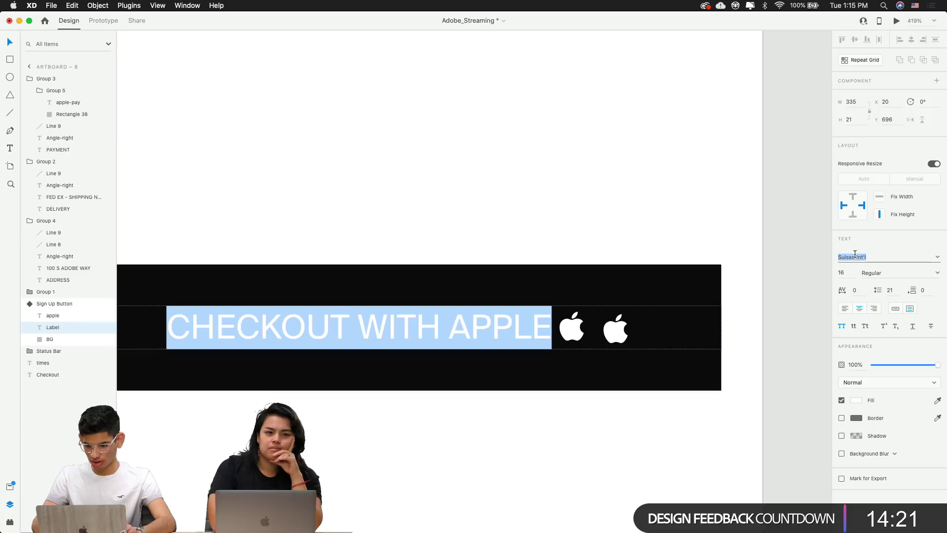
text(Graphik)
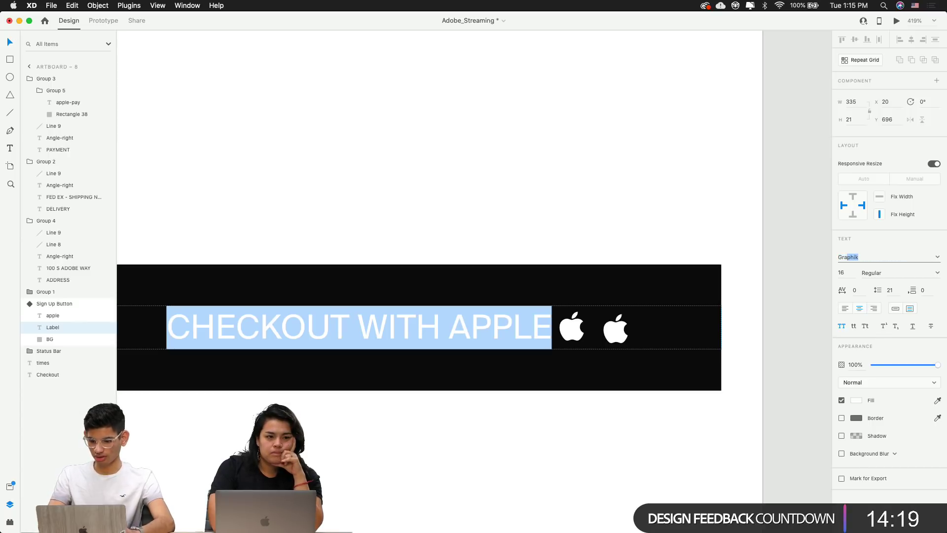
key(Return)
key(Escape)
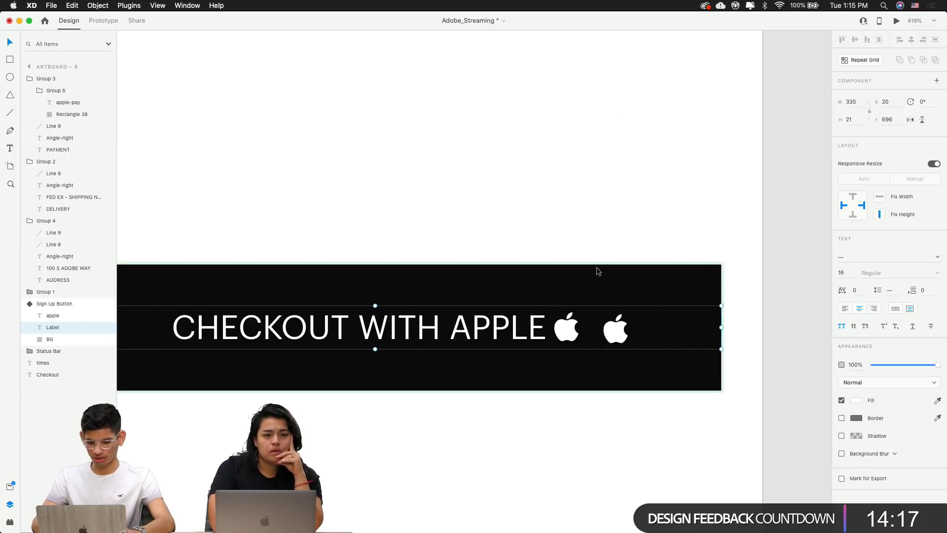
key(Escape)
Delete the separate Apple logo and remove the Apple glyph from the label's end
click(616, 330)
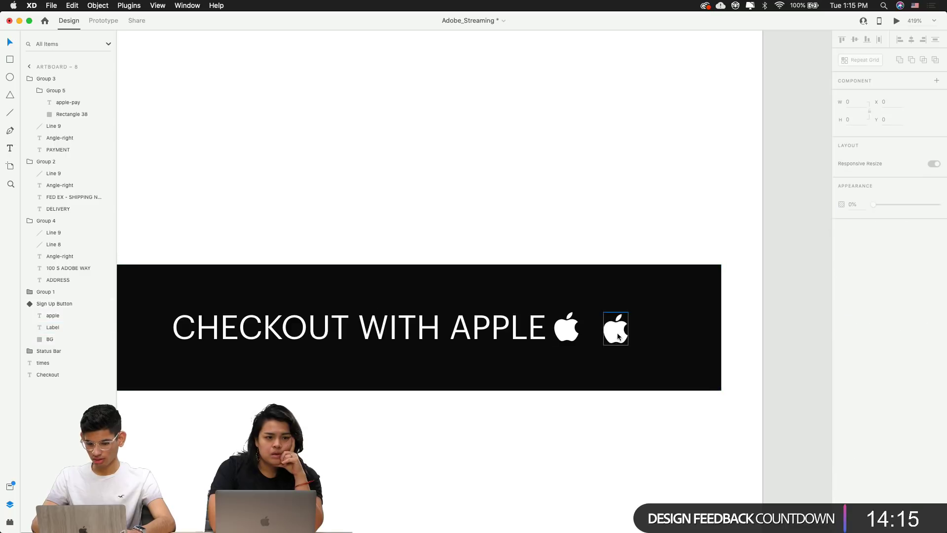
key(Delete)
scroll(618, 333, down, 3)
click(617, 332)
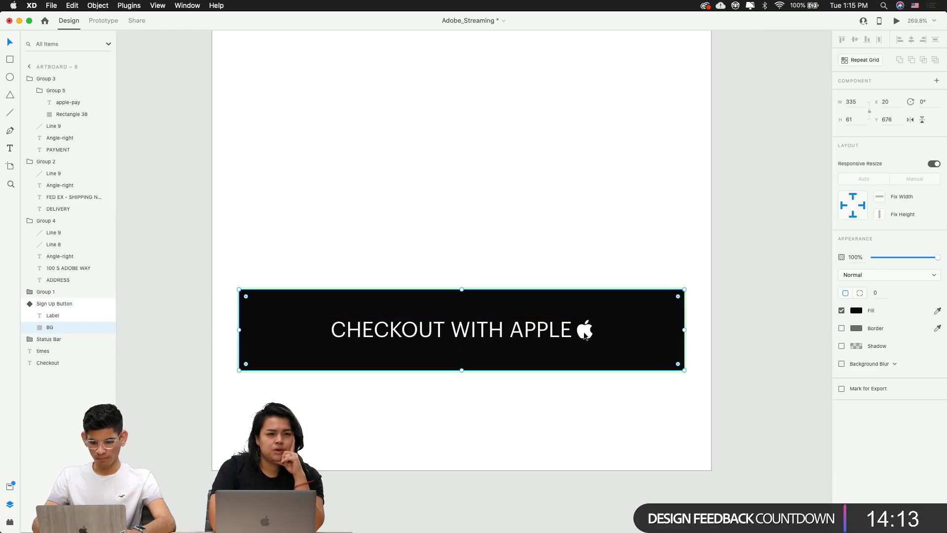
click(562, 336)
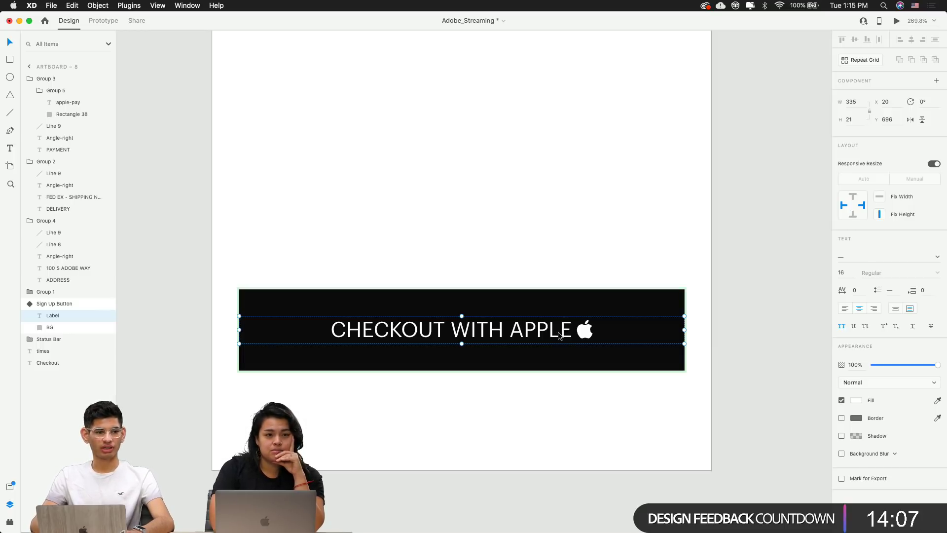
double_click(559, 336)
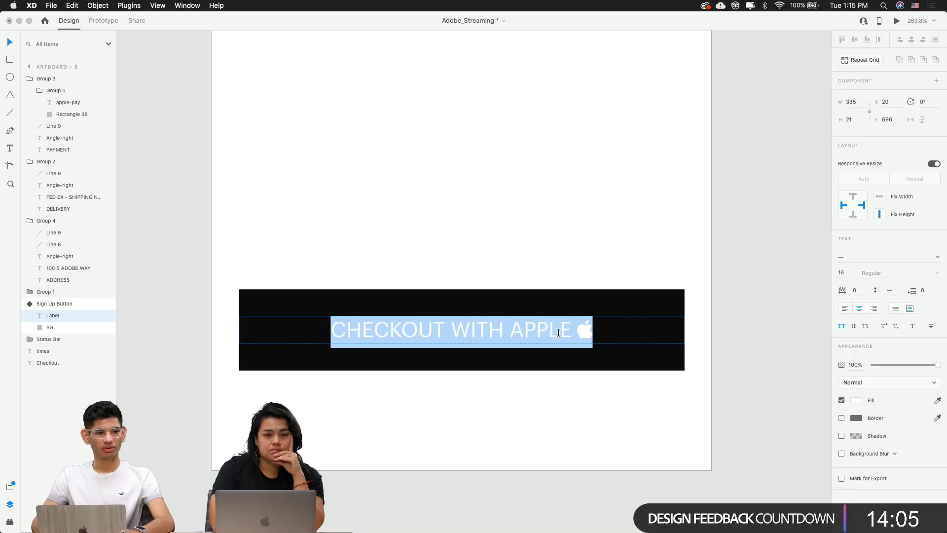
key(Right)
key(shift+Left)
key(BackSpace)
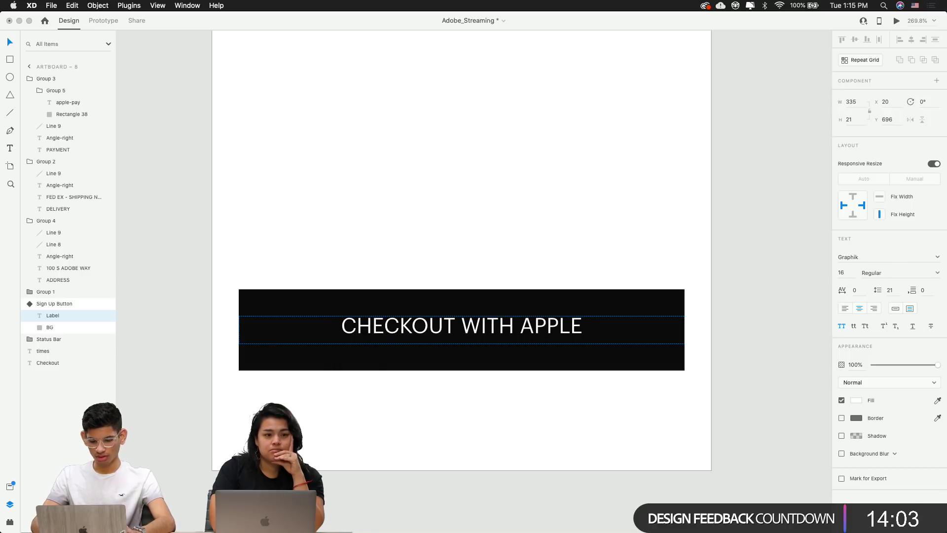
key(Escape)
click(734, 345)
Narrow the label box and duplicate it to the right with text APPLE
double_click(620, 327)
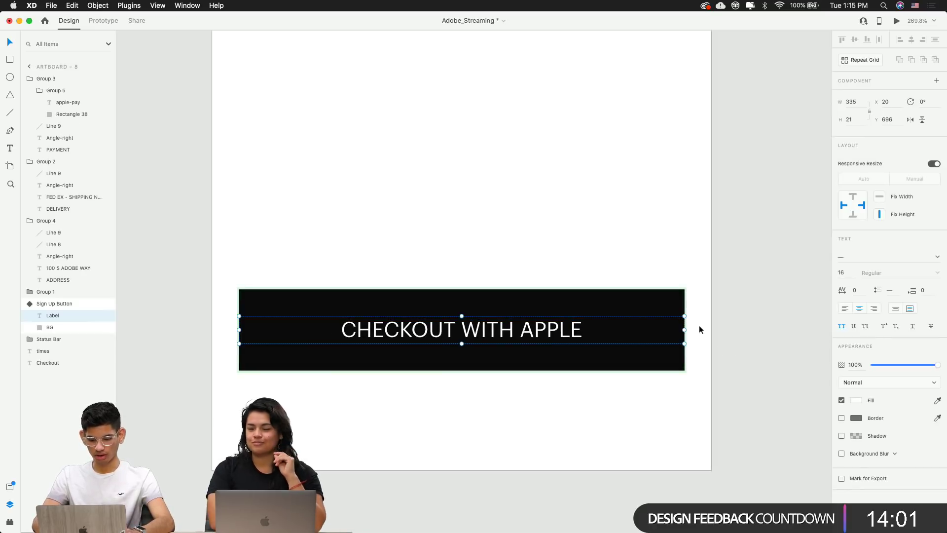
drag(686, 329, 573, 340)
key(alt)
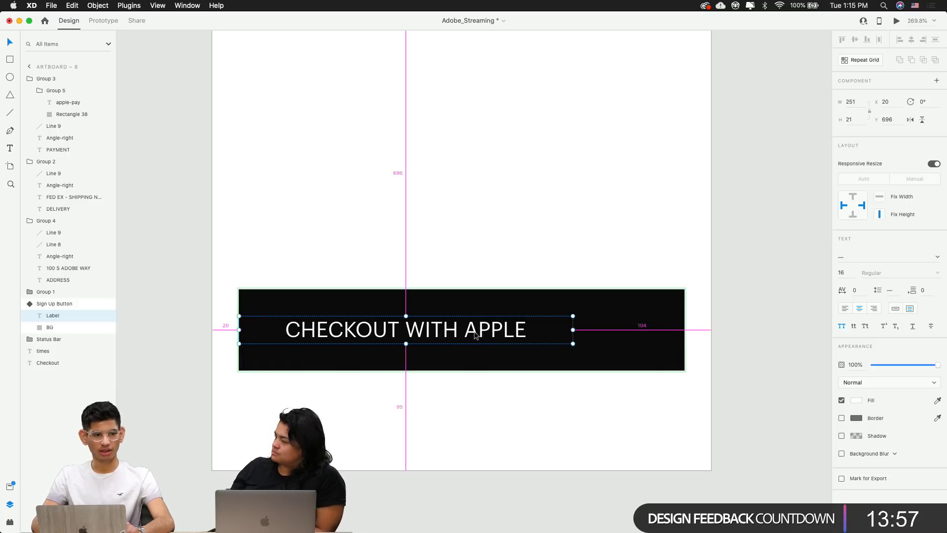
drag(476, 336, 633, 335)
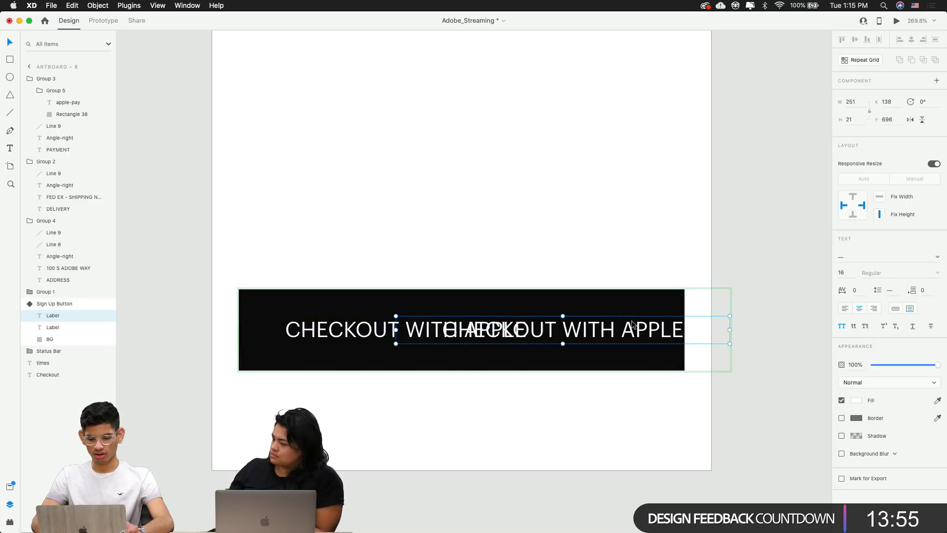
double_click(632, 321)
text(APPLE)
key(Escape)
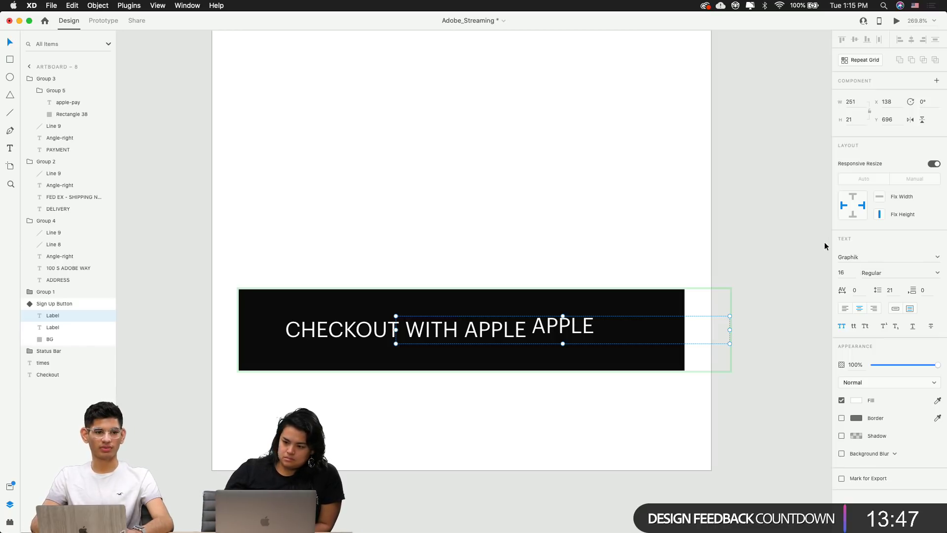
Set the APPLE label's font to Font Awesome 5 Brands so it shows the Apple logo
click(863, 257)
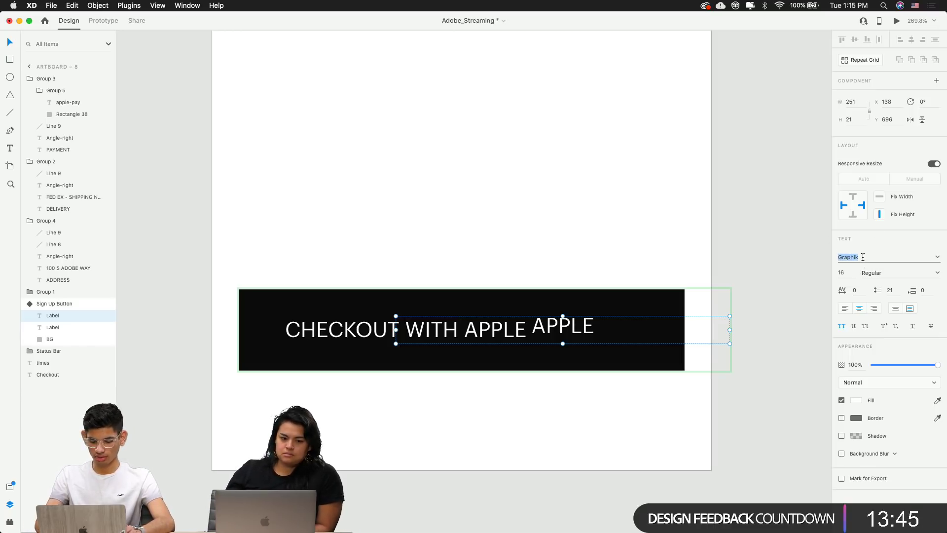
text(P)
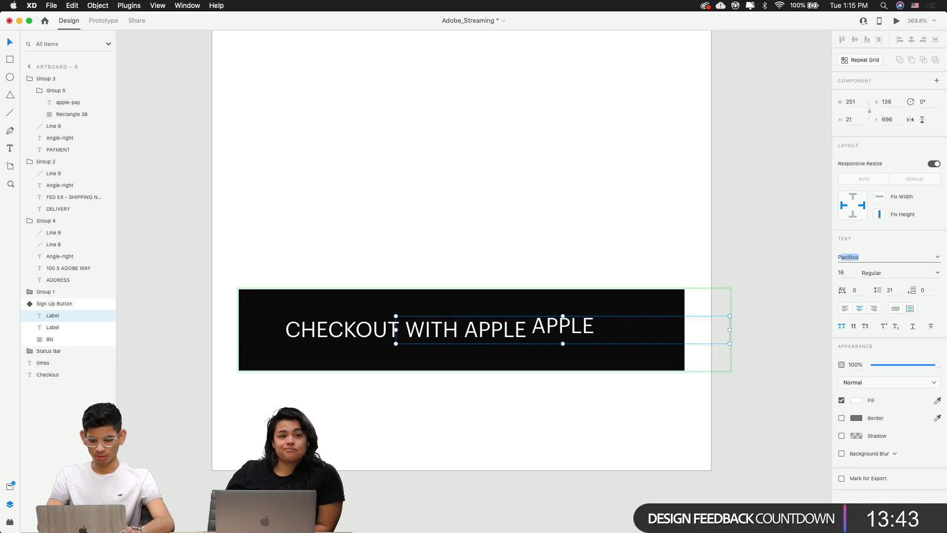
key(BackSpace)
text(Font Awesome 5 )
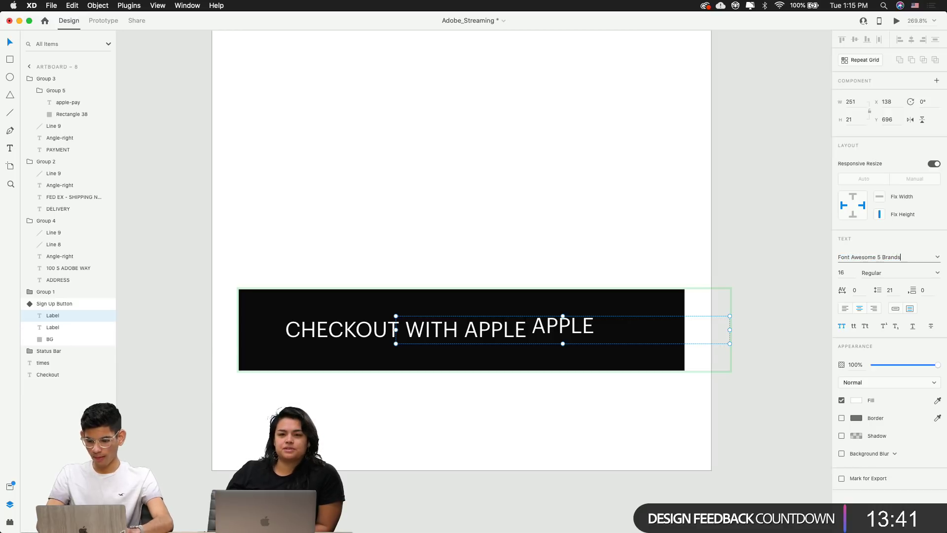
text(Pro)
key(Return)
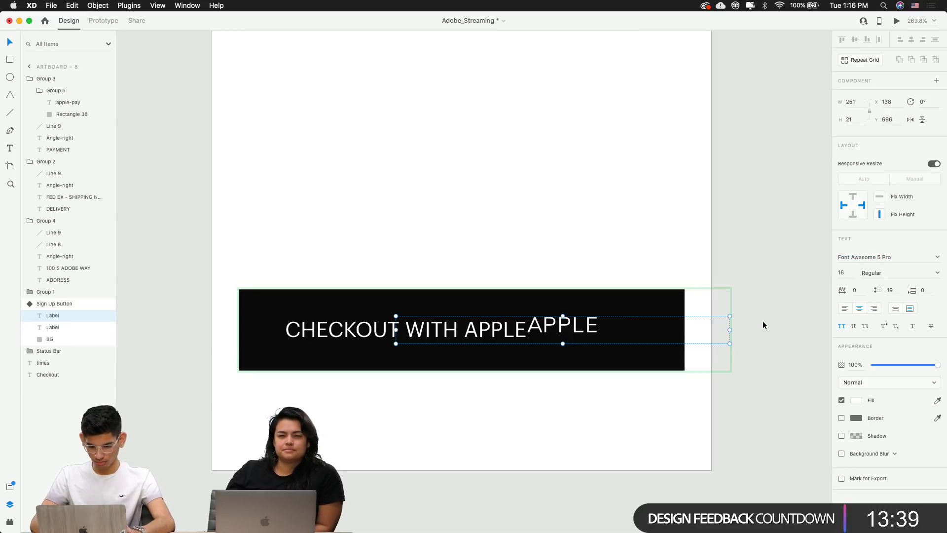
click(904, 258)
key(Right)
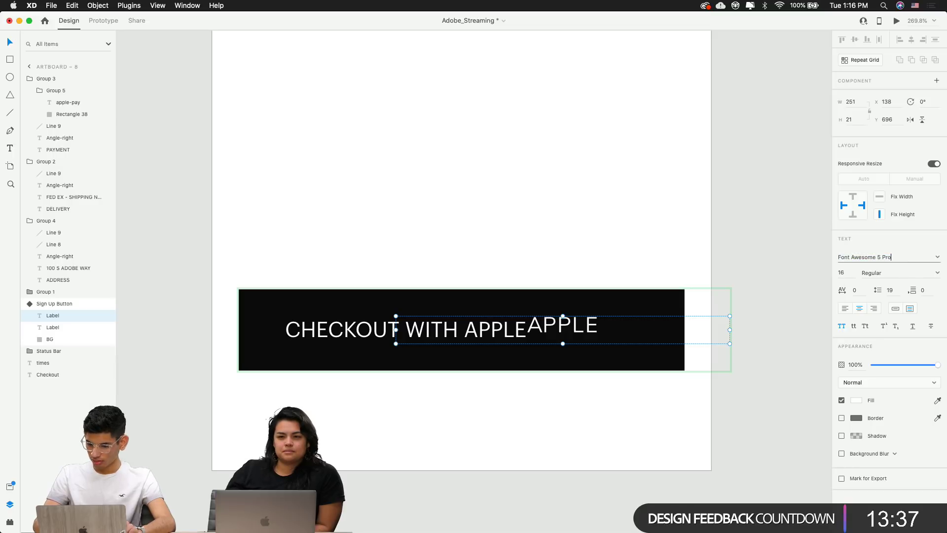
text(Brands)
key(Return)
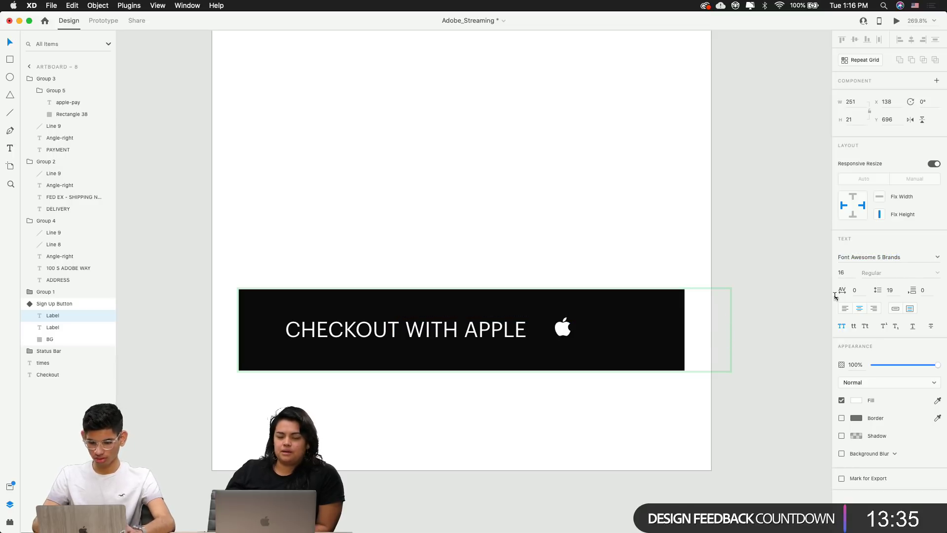
click(566, 345)
scroll(567, 345, up, 5)
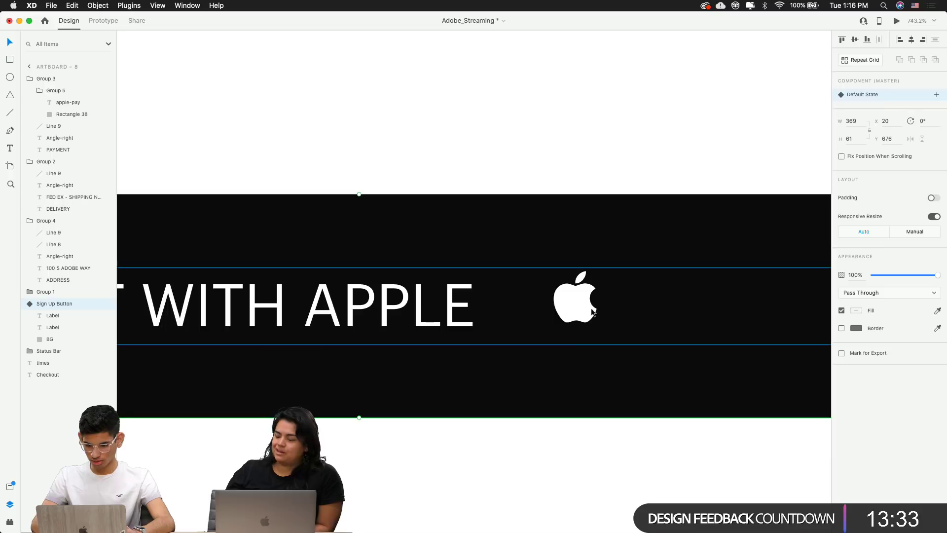
Nudge the Apple logo left and down, closer to the CHECKOUT WITH APPLE text
double_click(576, 306)
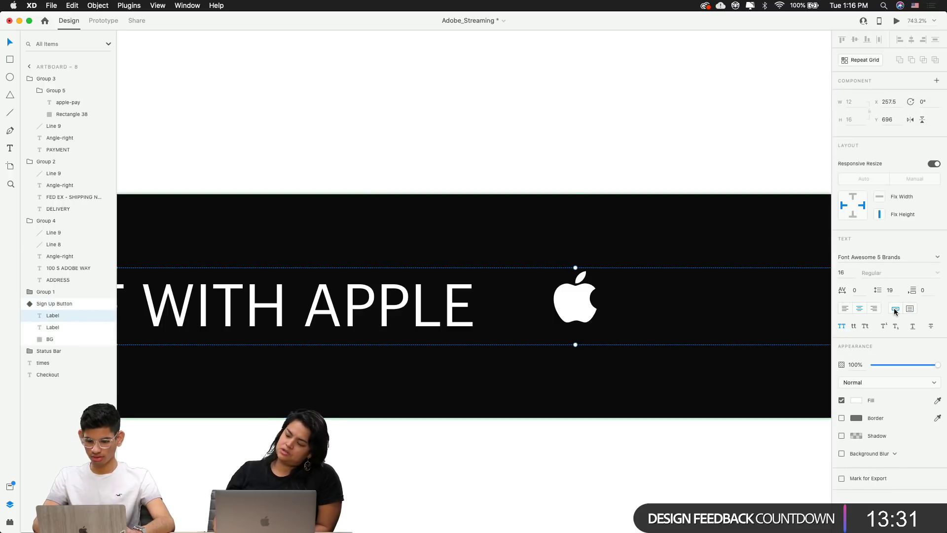
click(493, 129)
click(565, 292)
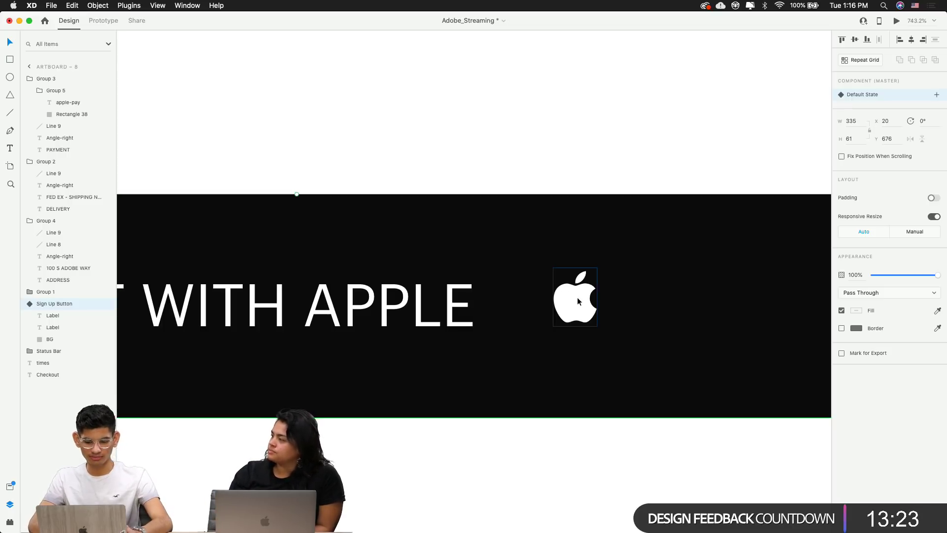
double_click(577, 298)
key(Left)
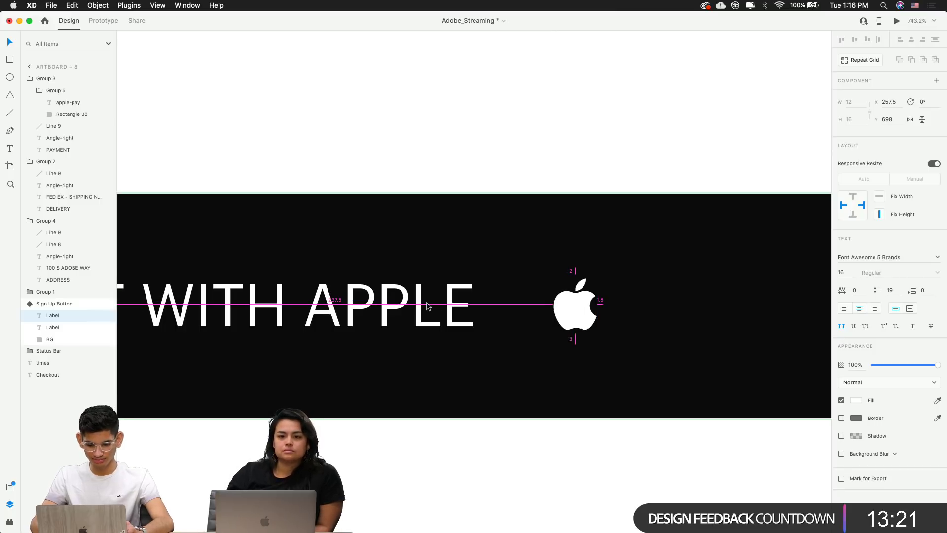
key(Down)
key(Down)
key(Left)
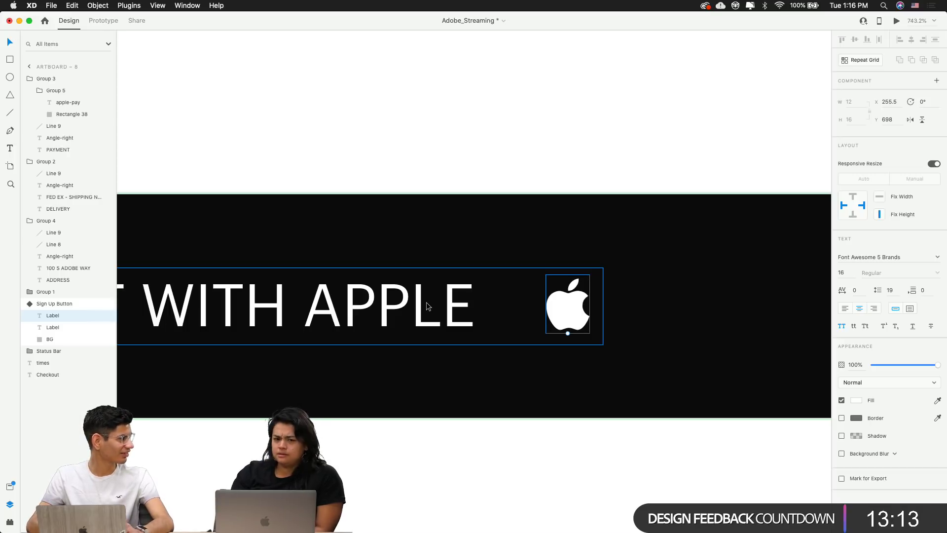
key(Left)
key(Left)
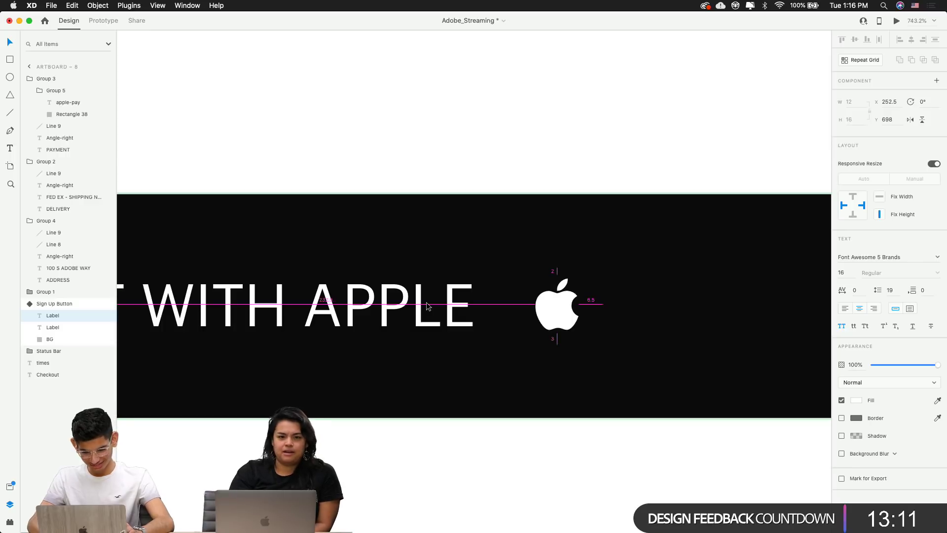
Set the CHECKOUT WITH APPLE label to auto width, nudge the logo left, and group them
click(427, 304)
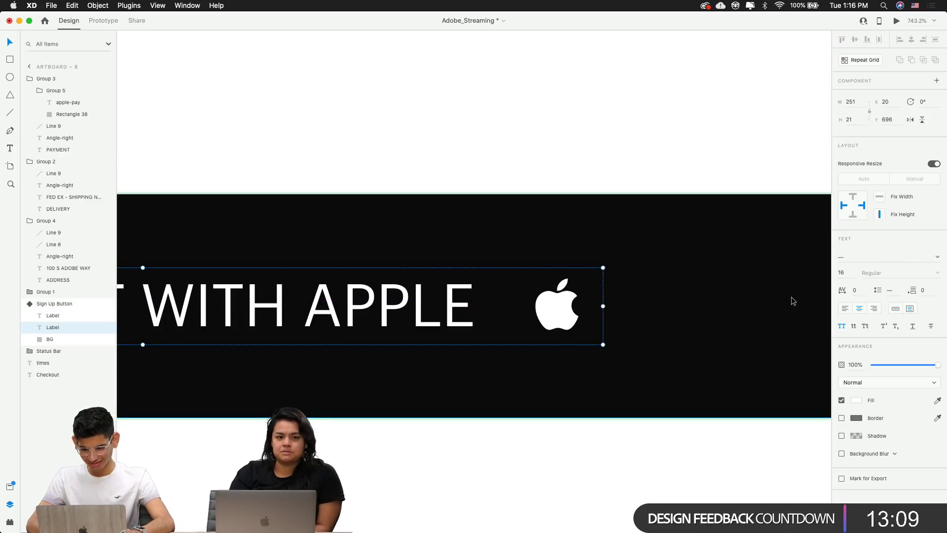
click(896, 308)
click(531, 167)
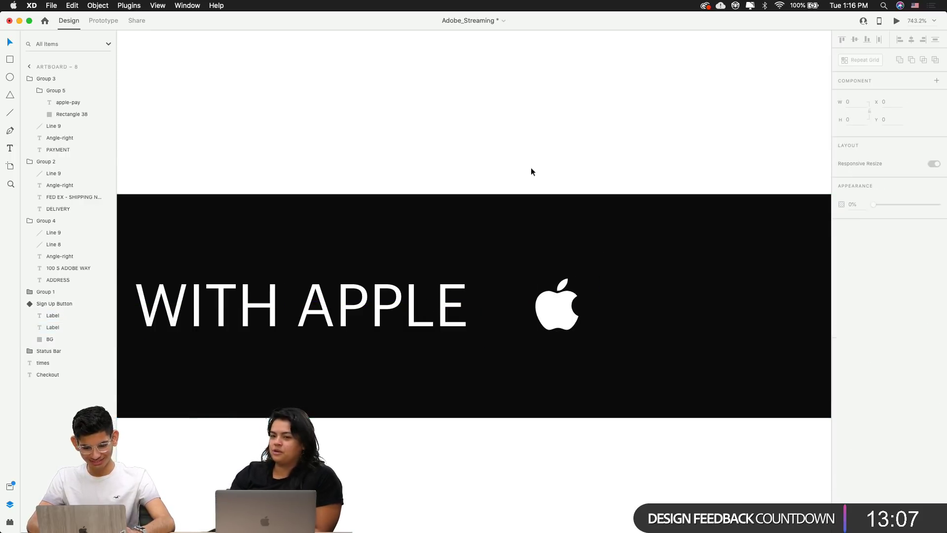
click(541, 320)
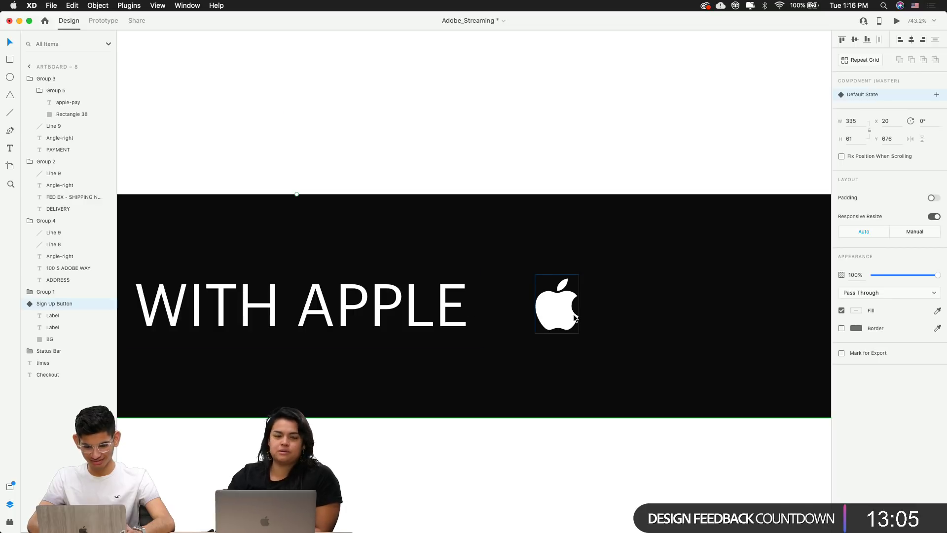
double_click(558, 306)
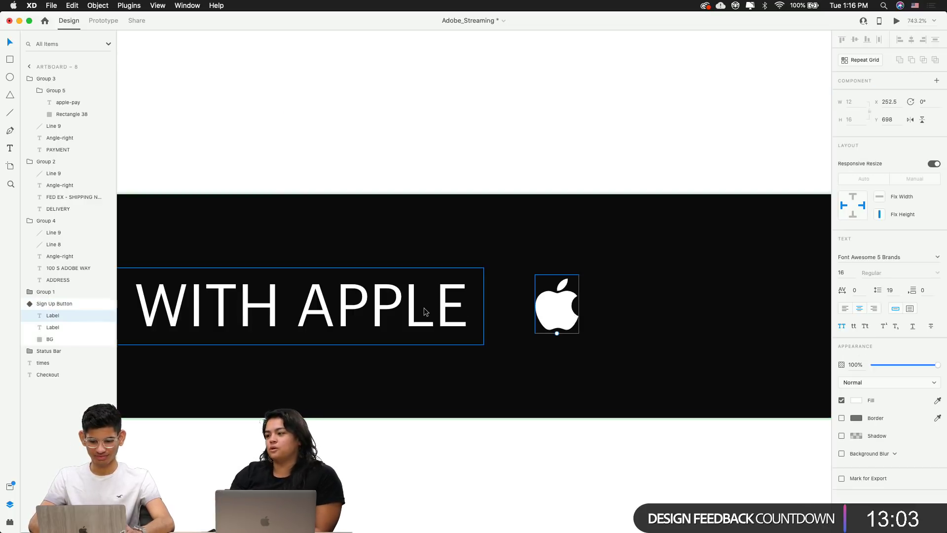
key(Left)
key(Left)
key(Left)
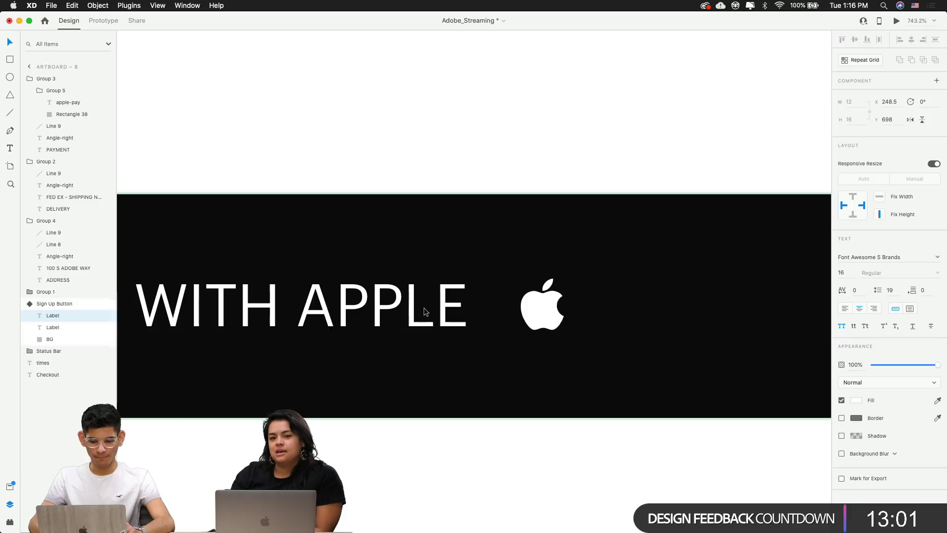
shift+click(424, 307)
key(super+g)
Centre the text-and-logo group horizontally within the checkout button
scroll(424, 306, down, 8)
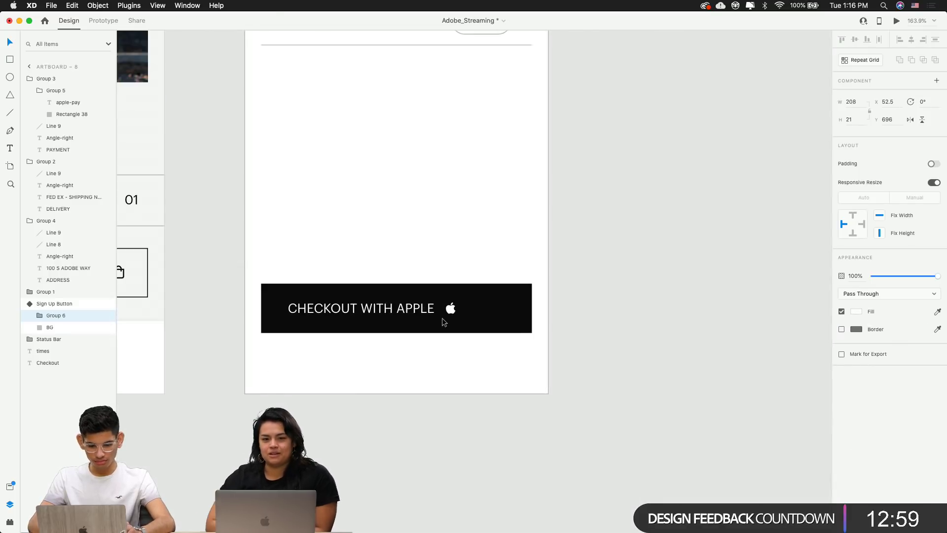
click(452, 330)
click(403, 312)
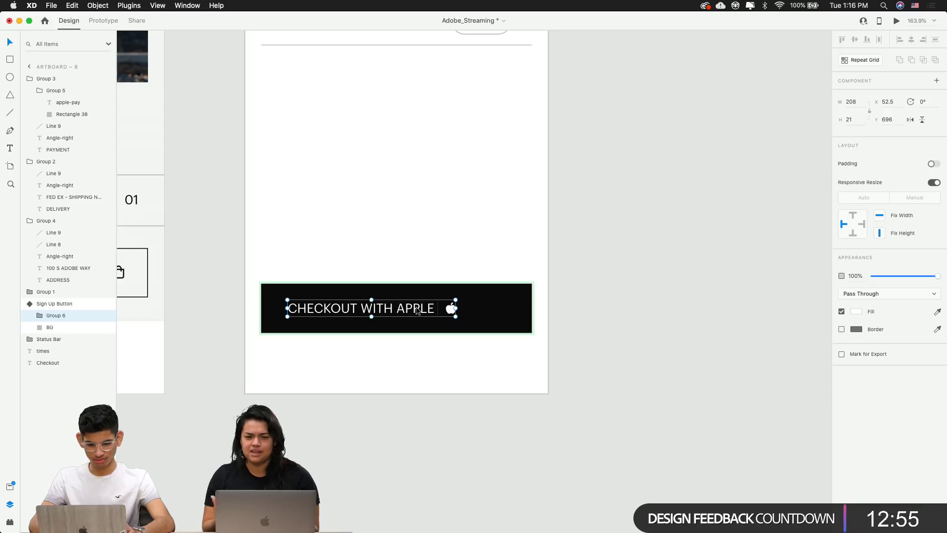
drag(417, 310, 442, 309)
click(617, 336)
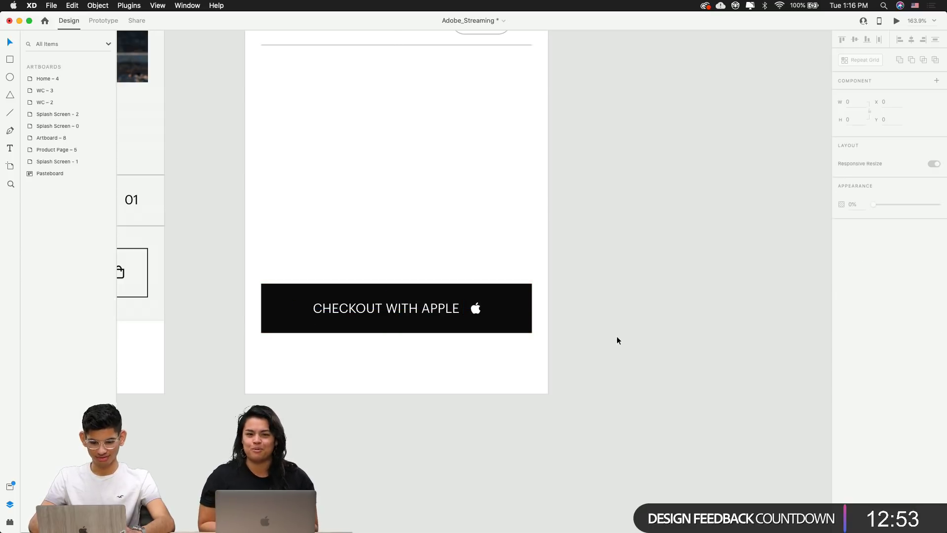
Rename the text-and-logo group layer to 'Text'
scroll(617, 336, down, 3)
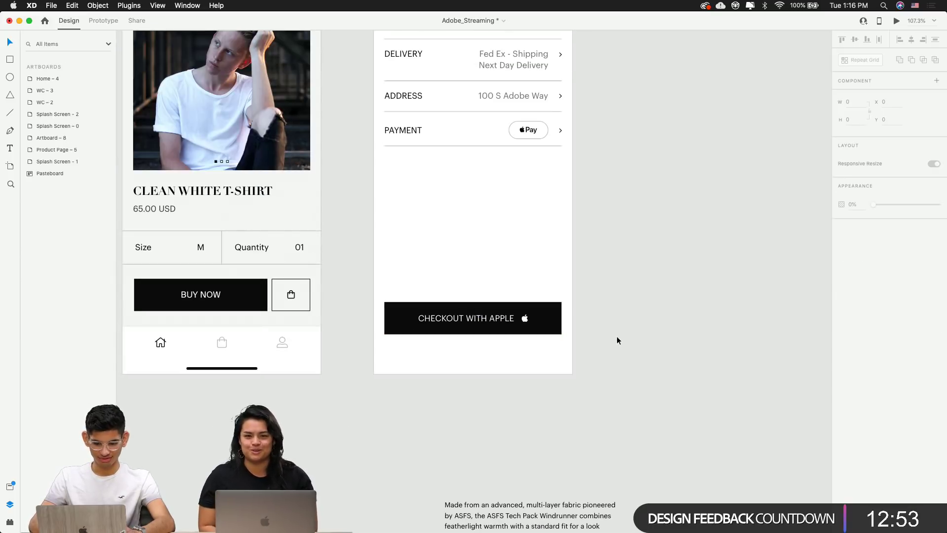
click(502, 340)
click(468, 313)
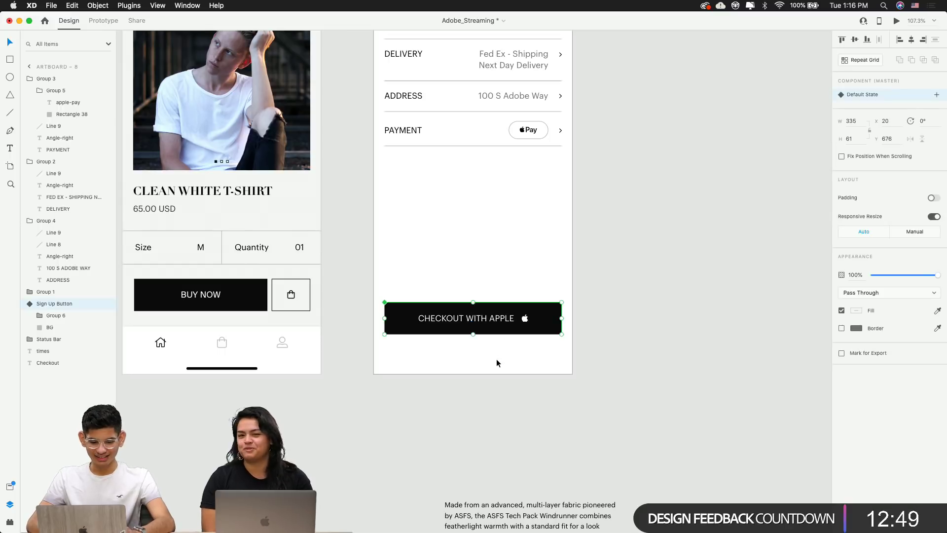
click(58, 315)
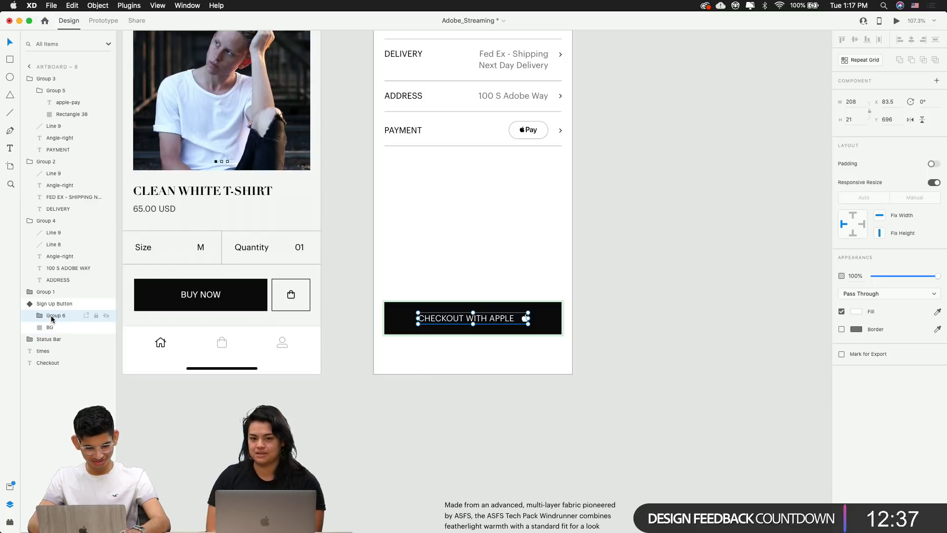
key(Escape)
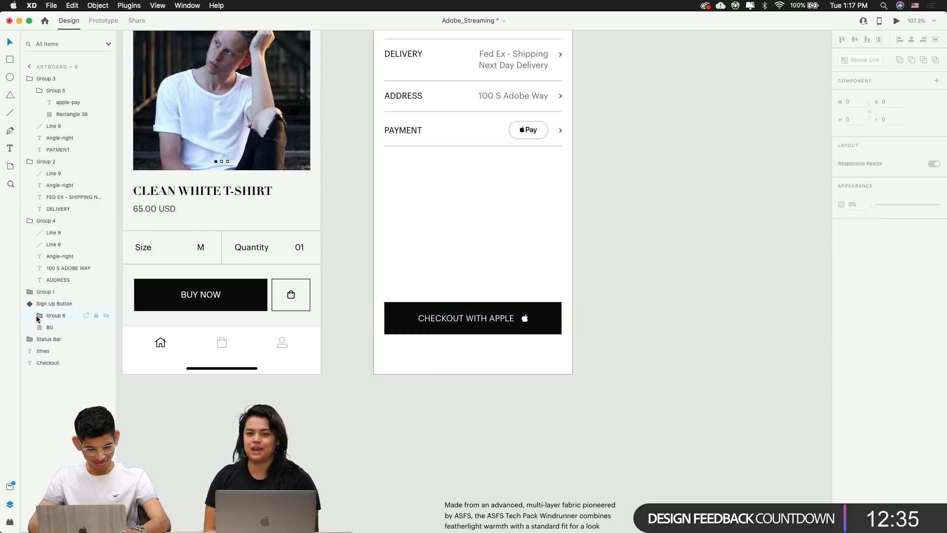
click(37, 316)
double_click(55, 316)
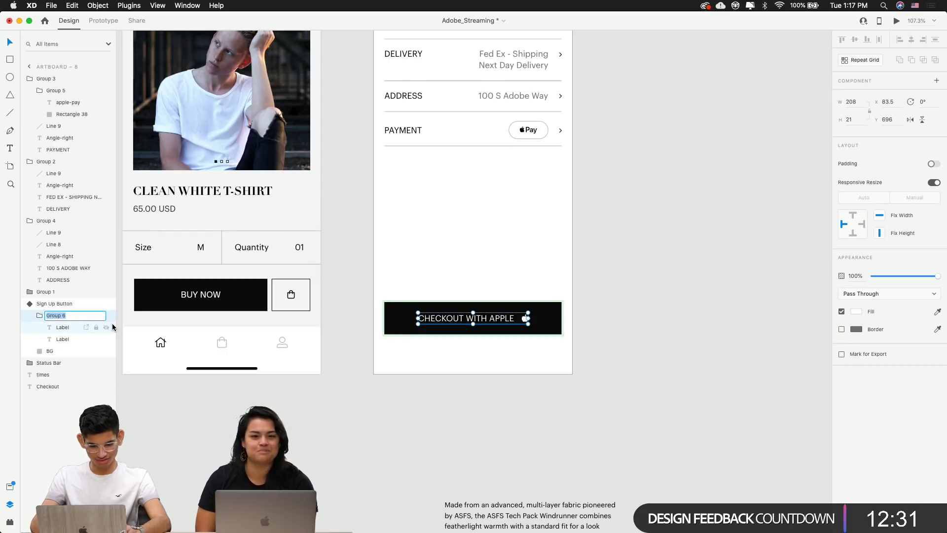
text(Text)
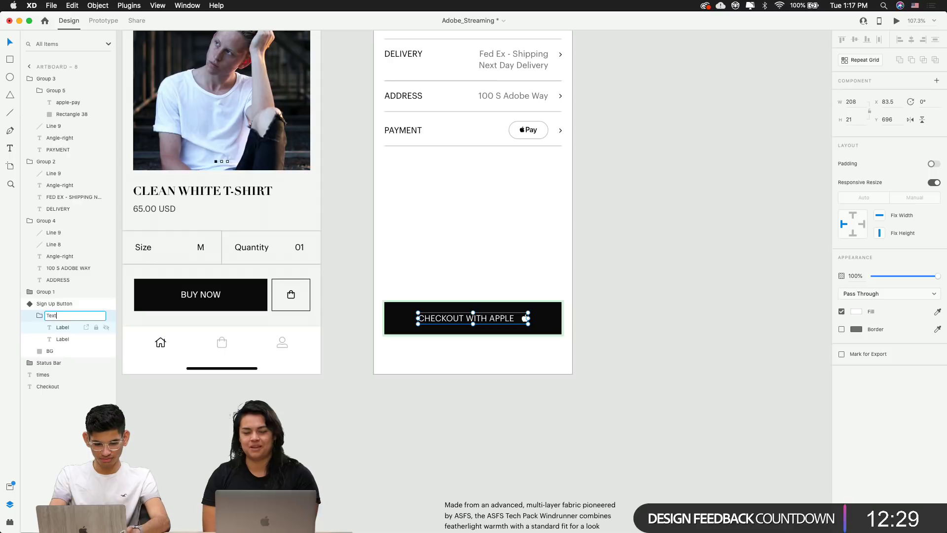
click(328, 426)
Paste the home indicator bar into the Checkout artboard
scroll(499, 402, up, 3)
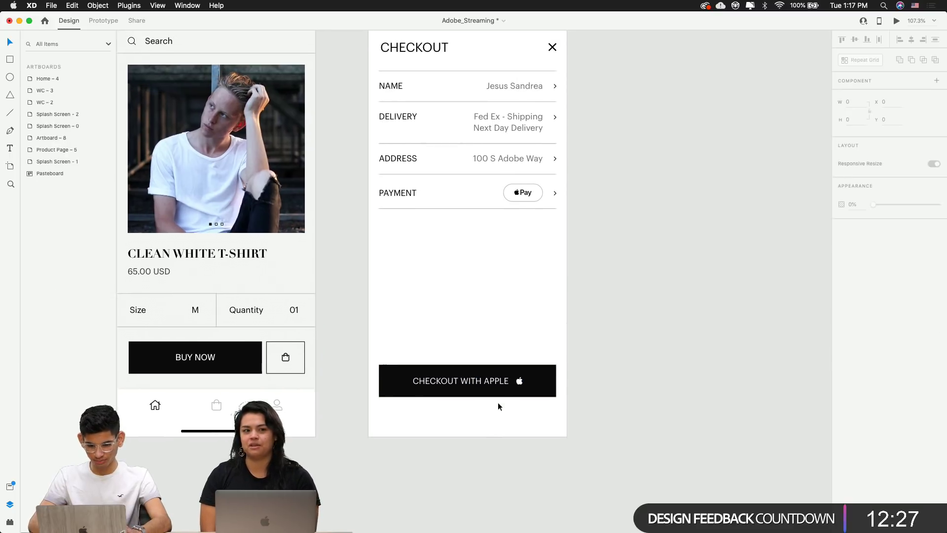
click(498, 406)
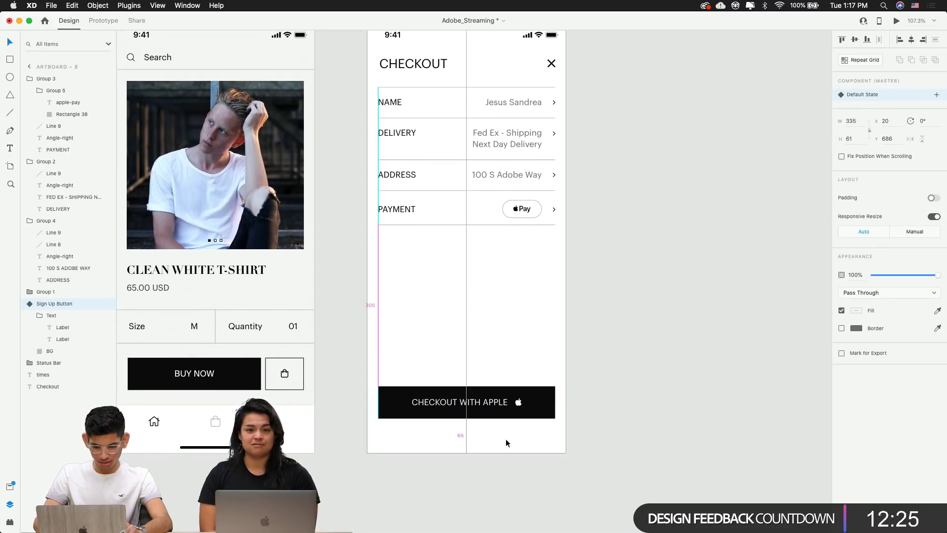
key(super+z)
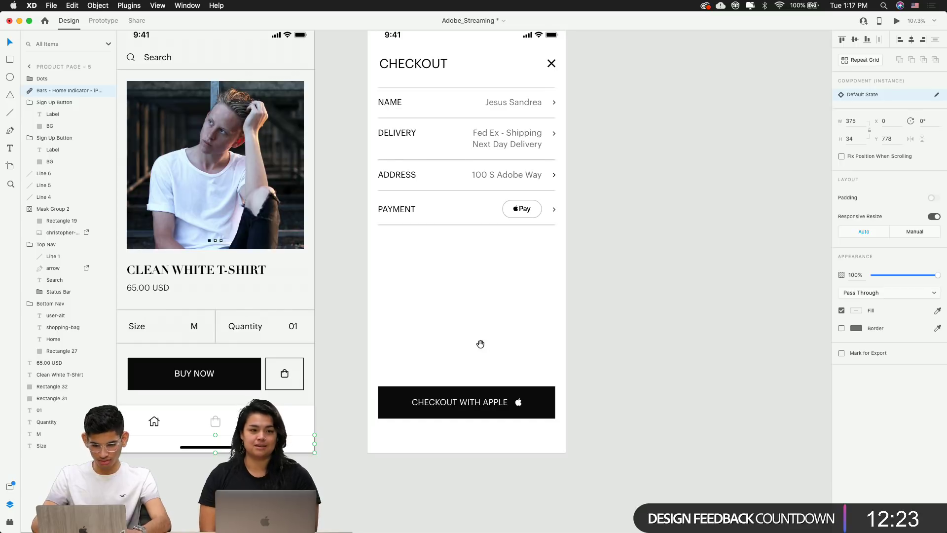
drag(480, 344, 444, 401)
key(super+z)
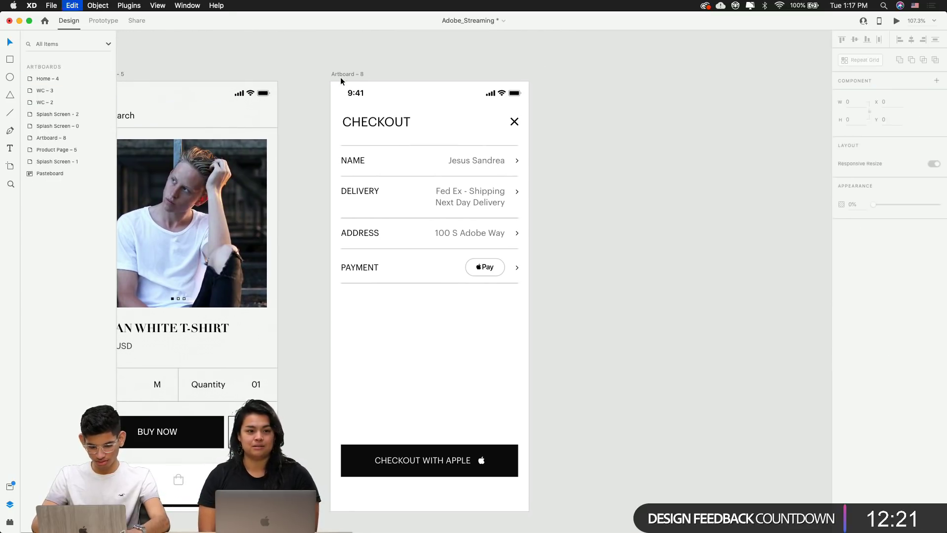
click(352, 74)
key(Escape)
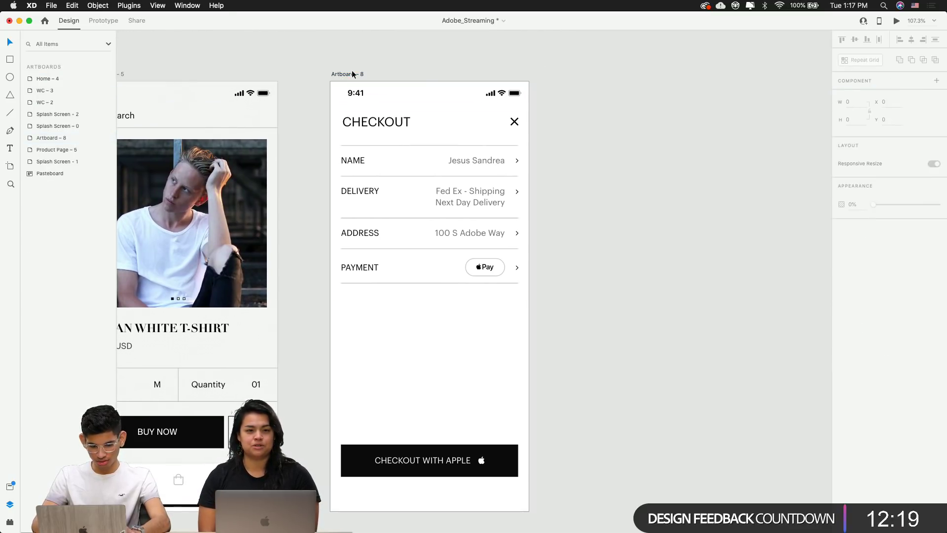
click(353, 74)
key(super+v)
key(Escape)
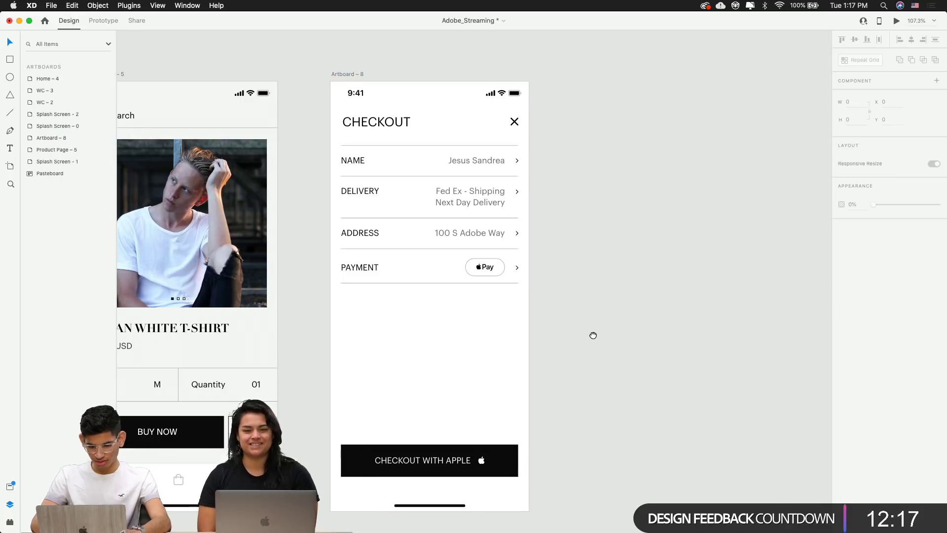
drag(593, 336, 626, 319)
click(446, 444)
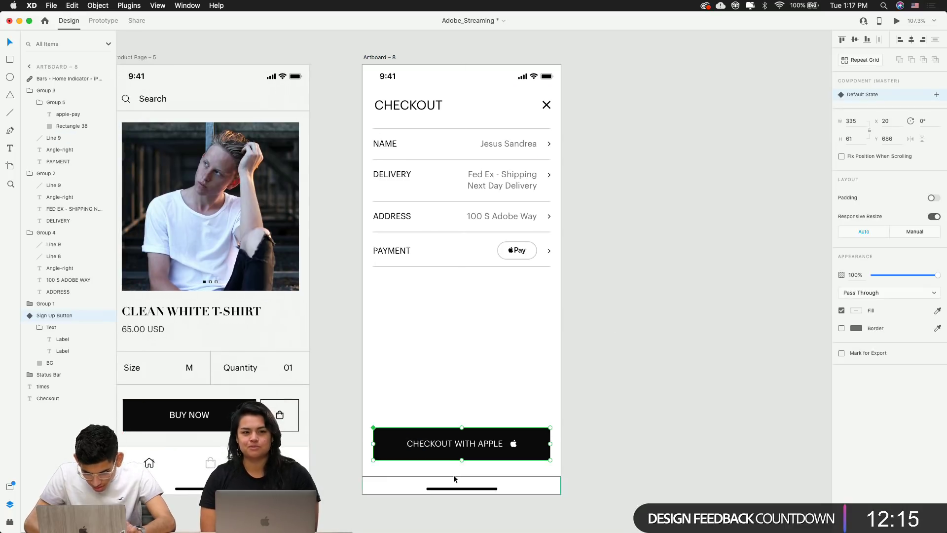
Raise the Checkout with Apple button slightly and shift the four detail rows down
key(Up)
key(Up)
key(Up)
key(Up)
key(Up)
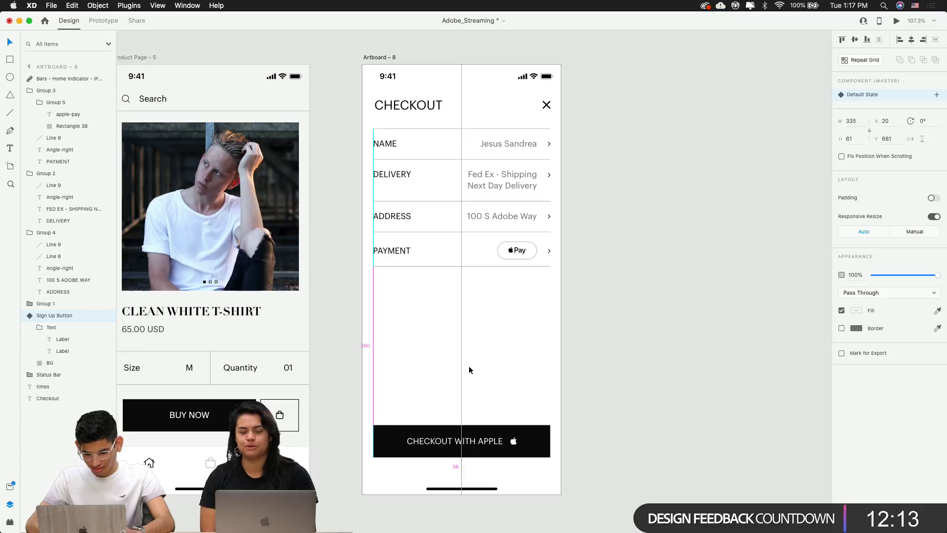
drag(362, 127, 459, 272)
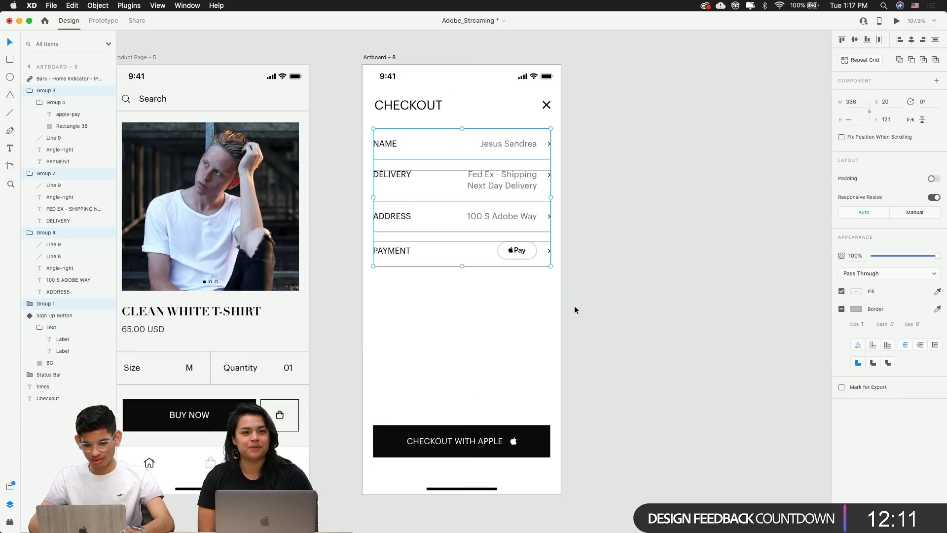
key(Down)
key(Down)
key(Down)
key(Down)
key(Down)
key(Down)
key(Down)
key(Down)
key(Down)
key(Down)
key(Down)
key(Down)
key(Down)
key(Down)
key(Down)
key(Down)
key(Down)
key(Down)
key(Down)
key(Down)
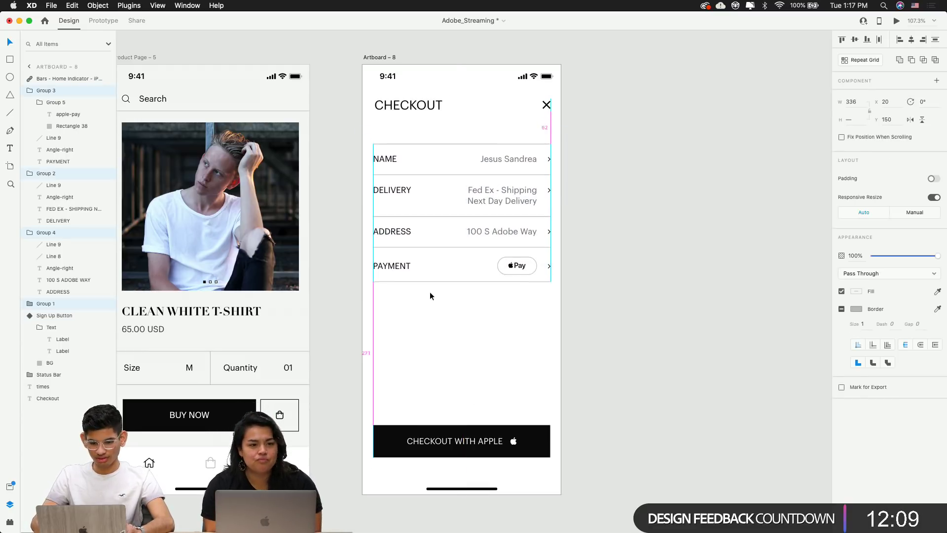
key(Up)
key(Up)
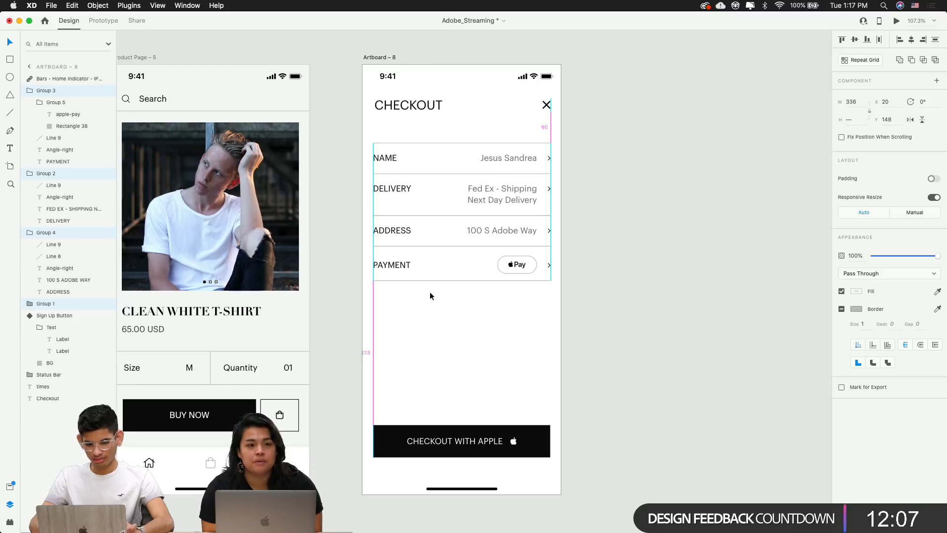
Move the CHECKOUT title and close X icon down two pixels
click(384, 107)
shift+click(547, 105)
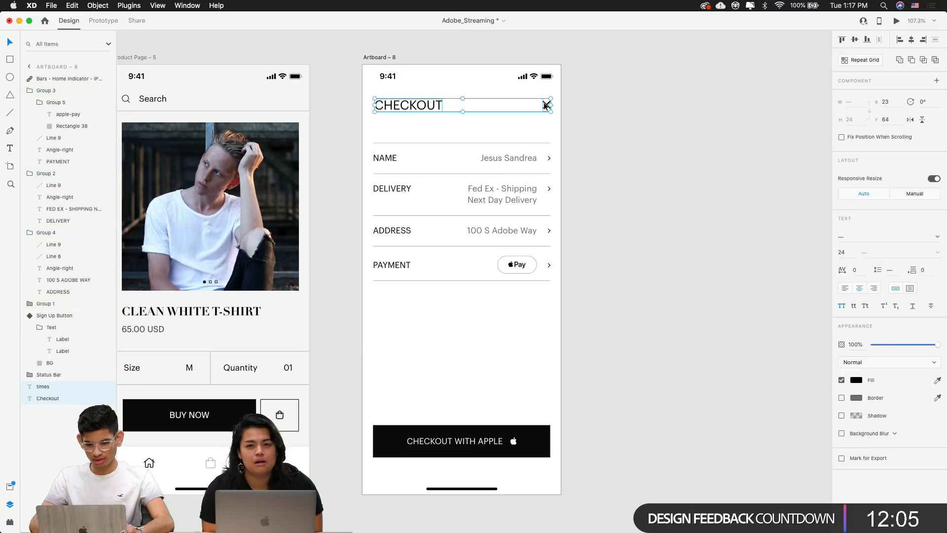
key(Down)
key(Down)
key(Down)
key(Down)
key(Down)
key(Down)
key(Down)
key(Down)
key(Down)
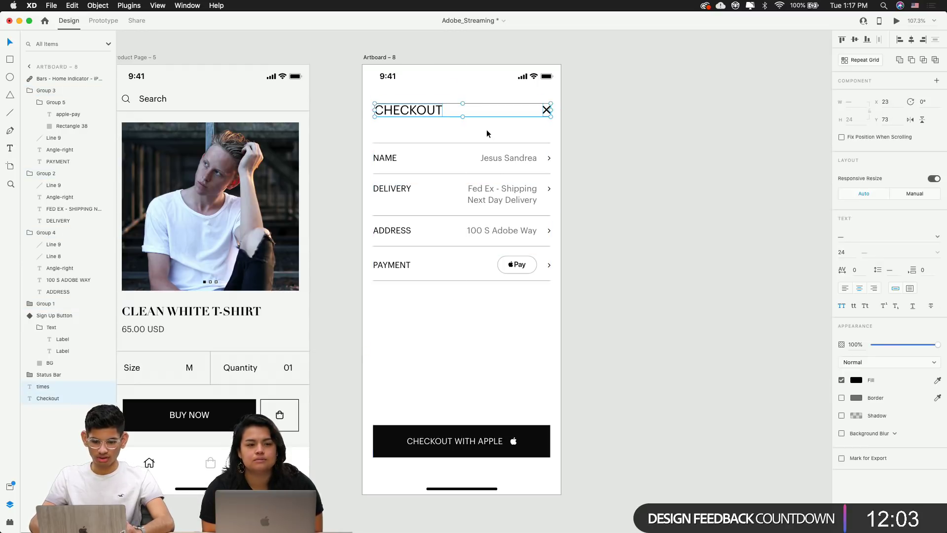
key(Down)
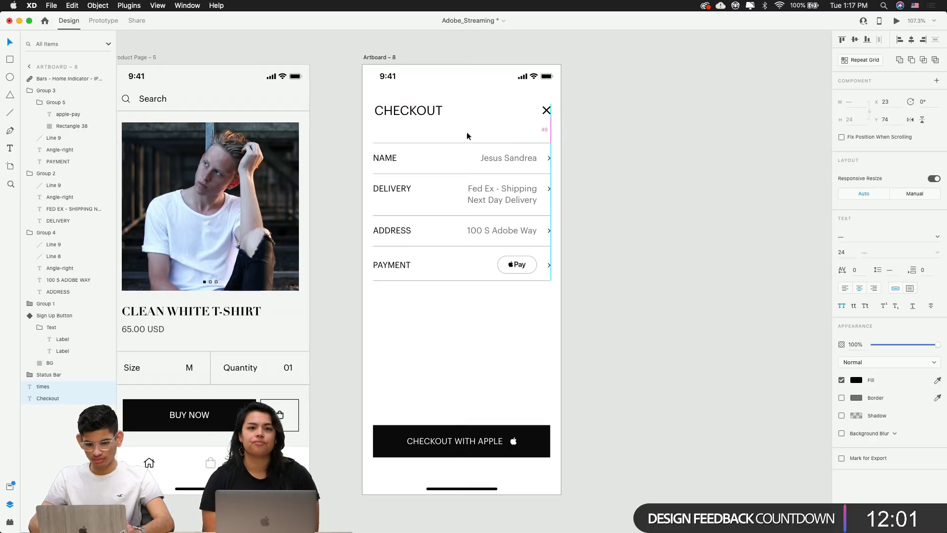
click(644, 178)
scroll(697, 176, down, 3)
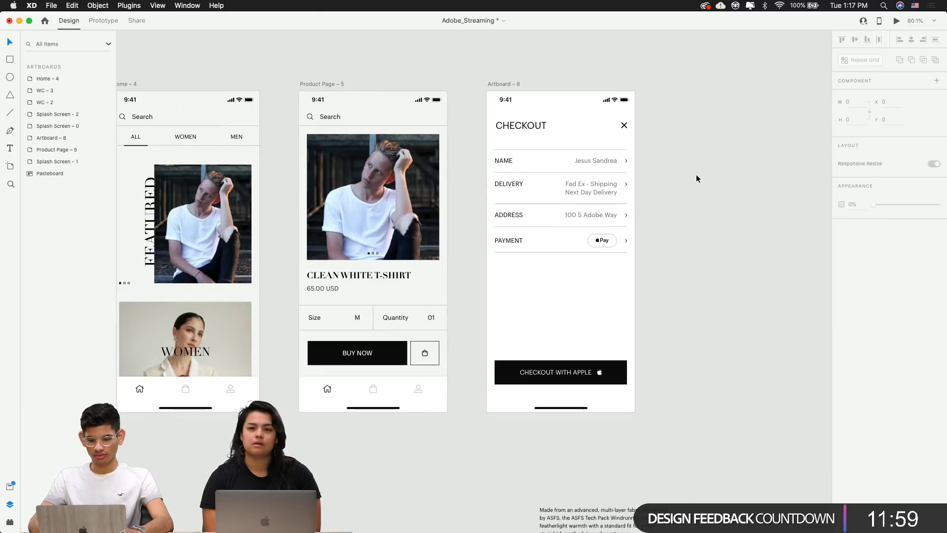
scroll(600, 205, up, 5)
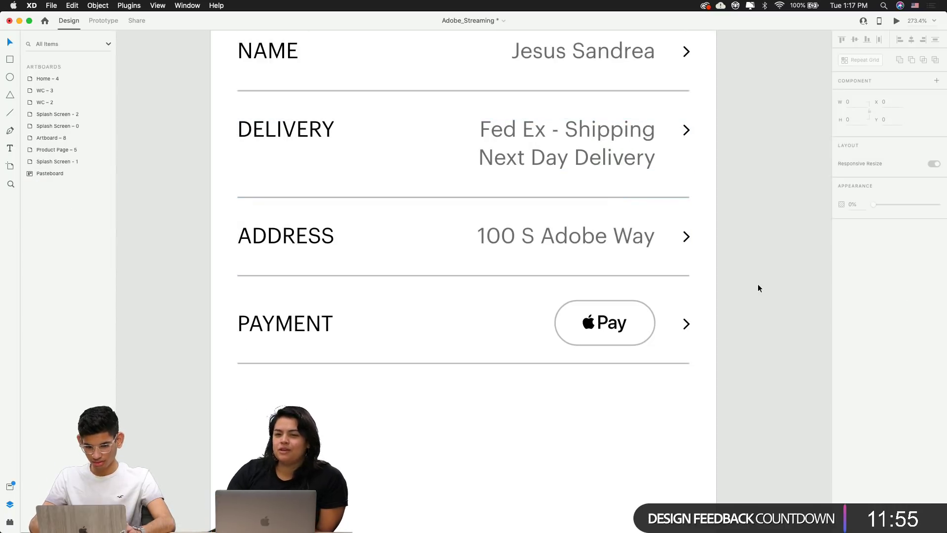
scroll(758, 288, down, 3)
drag(758, 289, 723, 205)
scroll(666, 257, down, 2)
scroll(724, 206, down, 2)
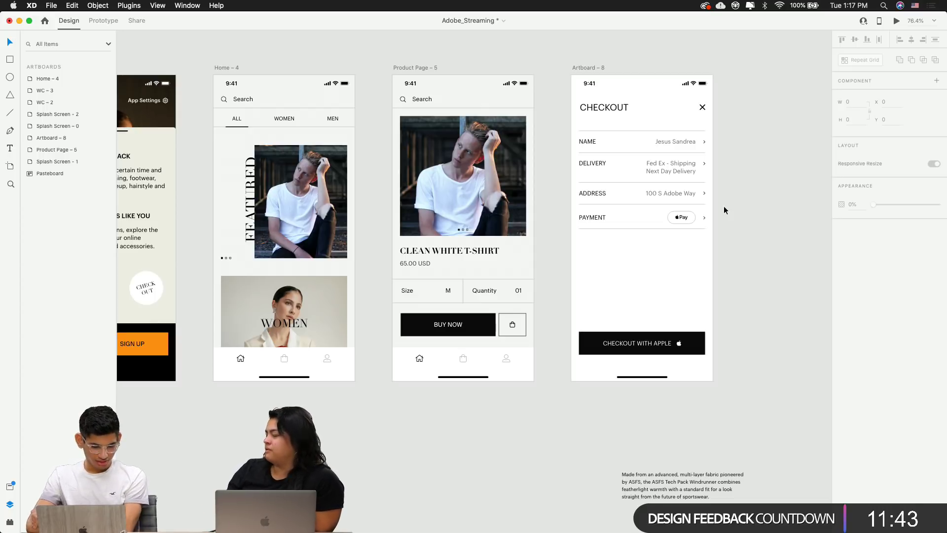
scroll(724, 206, right, 3)
scroll(724, 206, down, 2)
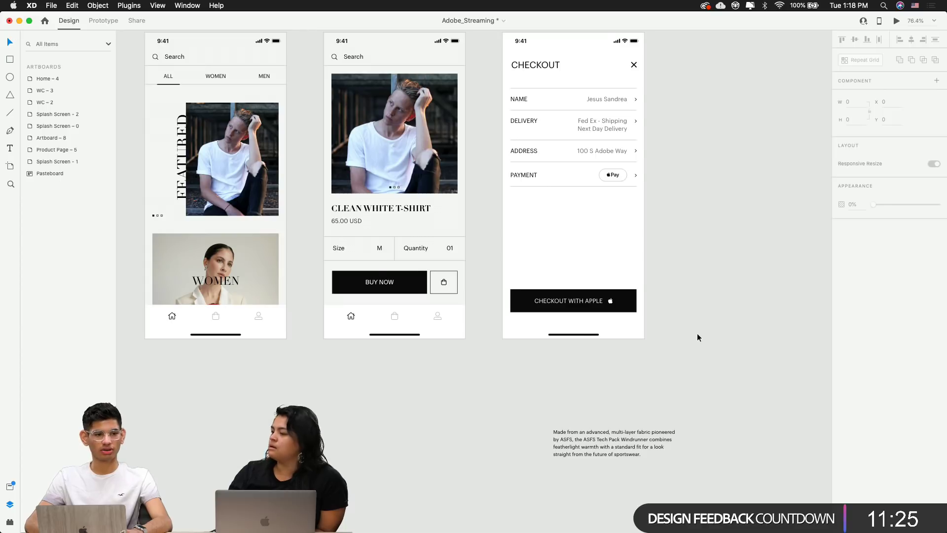
scroll(697, 333, down, 3)
click(653, 400)
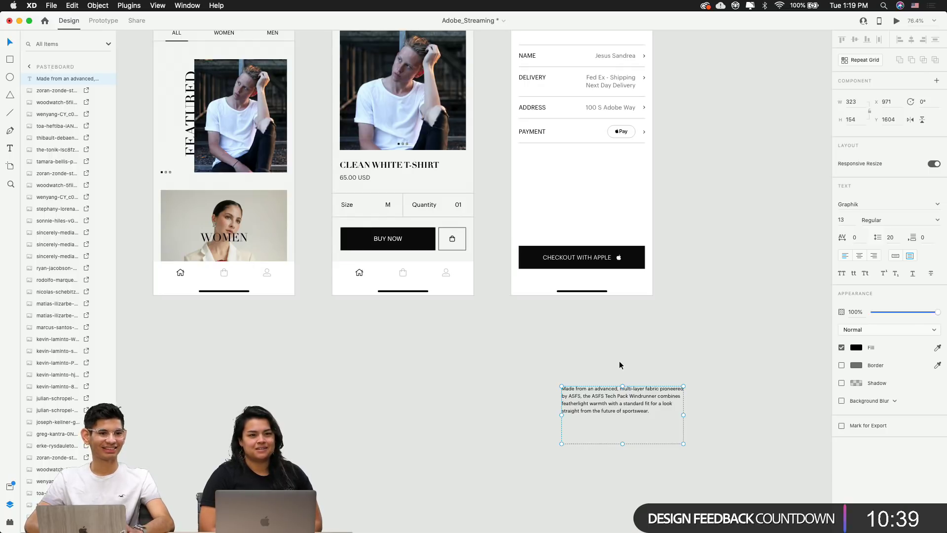
Delete the stray product description text from the pasteboard
click(561, 328)
drag(560, 334, 473, 389)
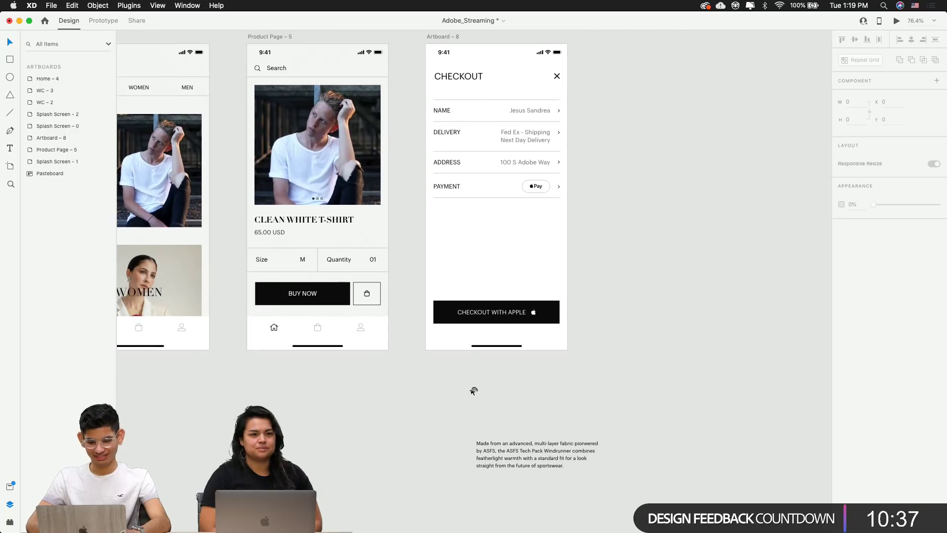
drag(526, 436, 668, 423)
key(Delete)
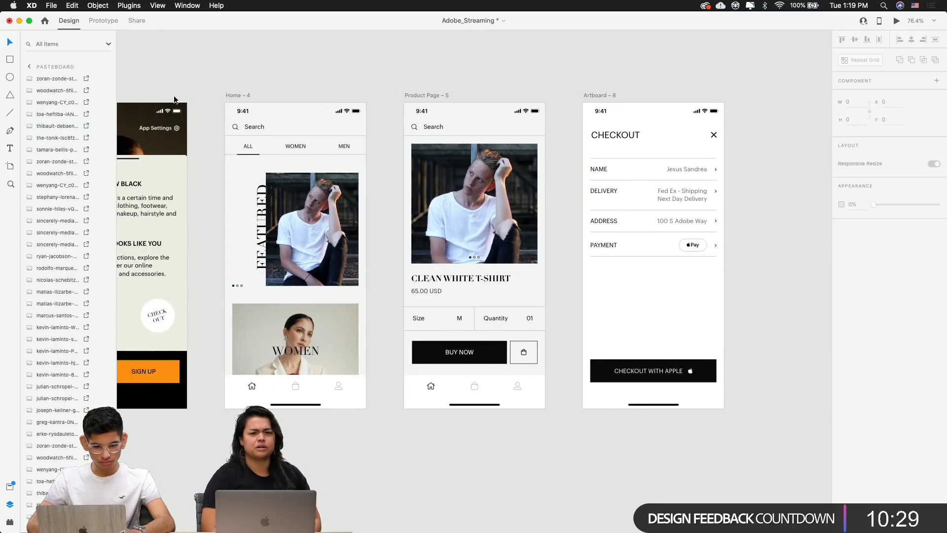
Pan the canvas to bring the WC – 2 welcome screen into view
click(237, 101)
scroll(520, 97, left, 10)
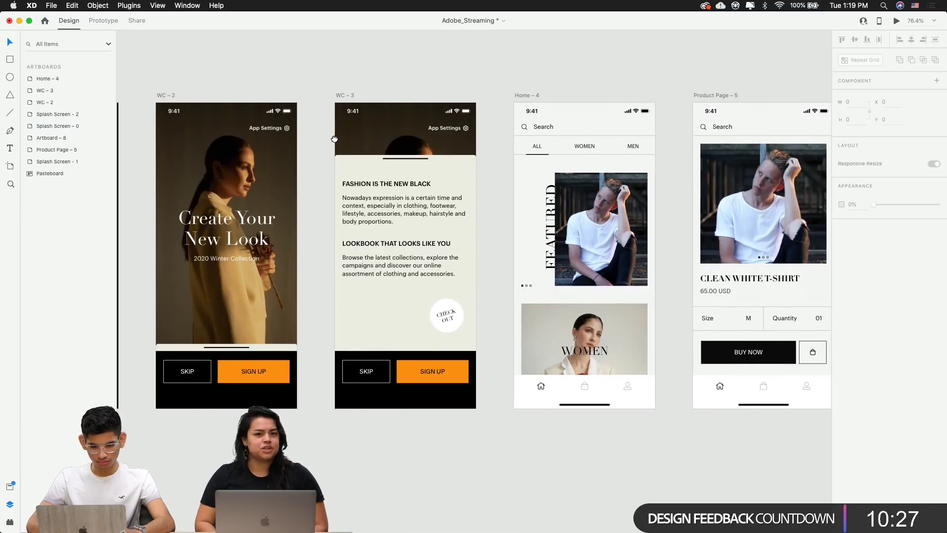
scroll(202, 185, right, 10)
scroll(202, 185, right, 6)
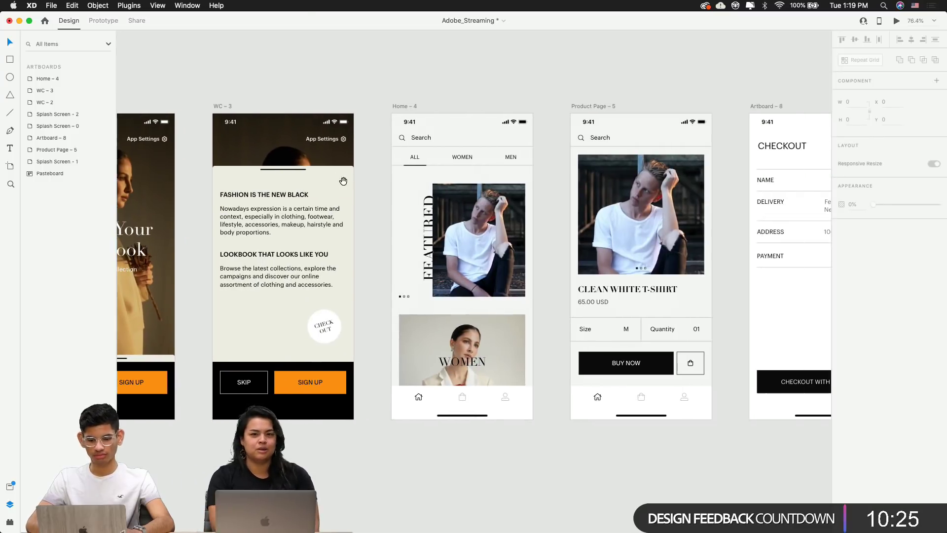
drag(381, 184, 568, 183)
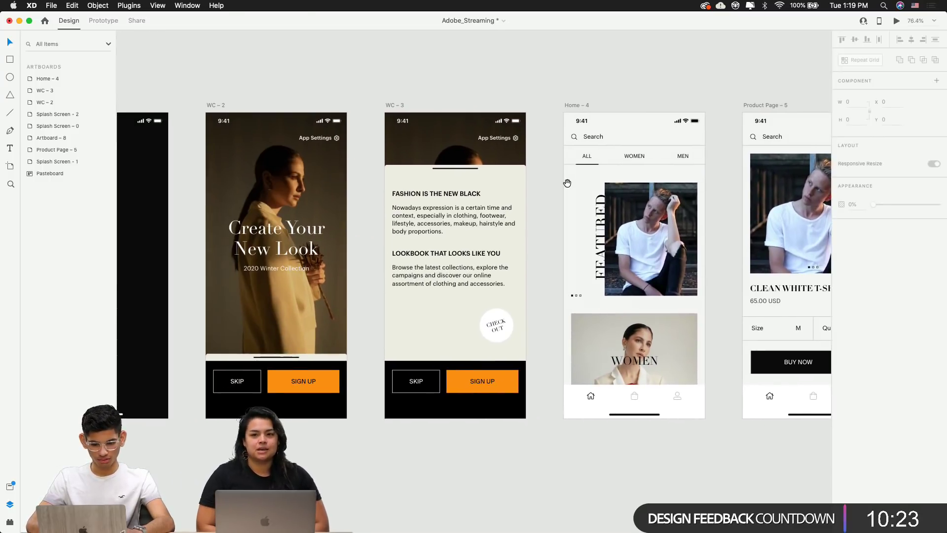
click(210, 108)
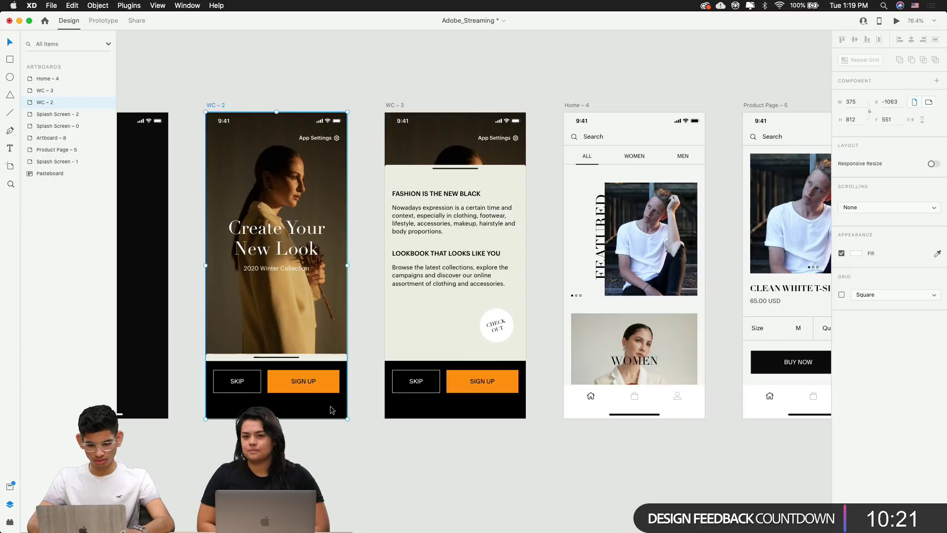
click(326, 457)
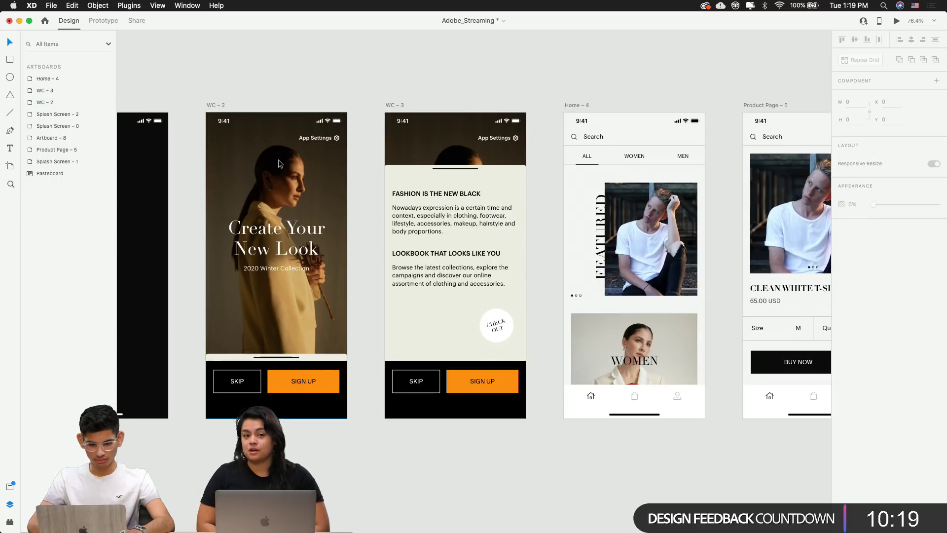
click(103, 22)
Inspect the prototype link on the WC – 2 bottom block containing SIGN UP
click(307, 390)
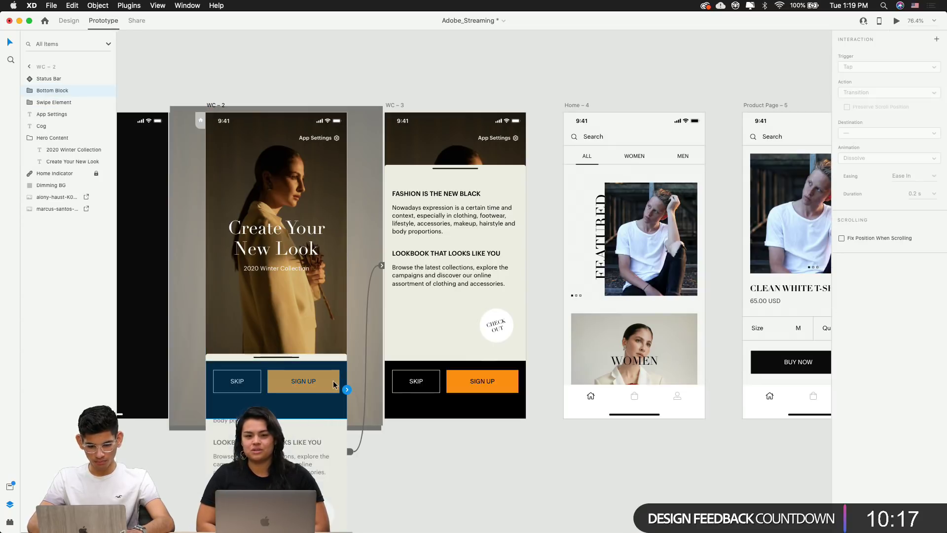
click(410, 478)
click(311, 382)
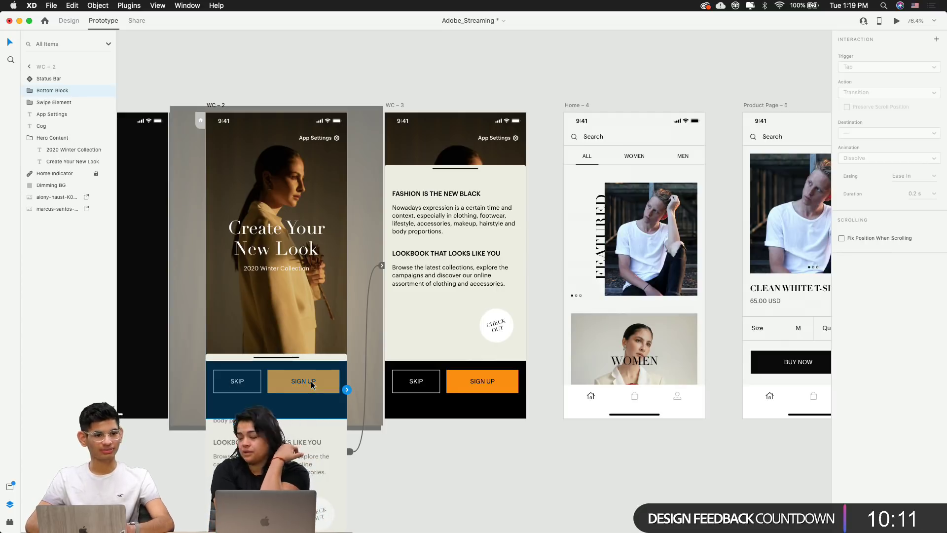
click(387, 466)
Pan back to the Checkout artboard and switch to Google Chrome
drag(388, 466, 192, 451)
scroll(363, 440, right, 5)
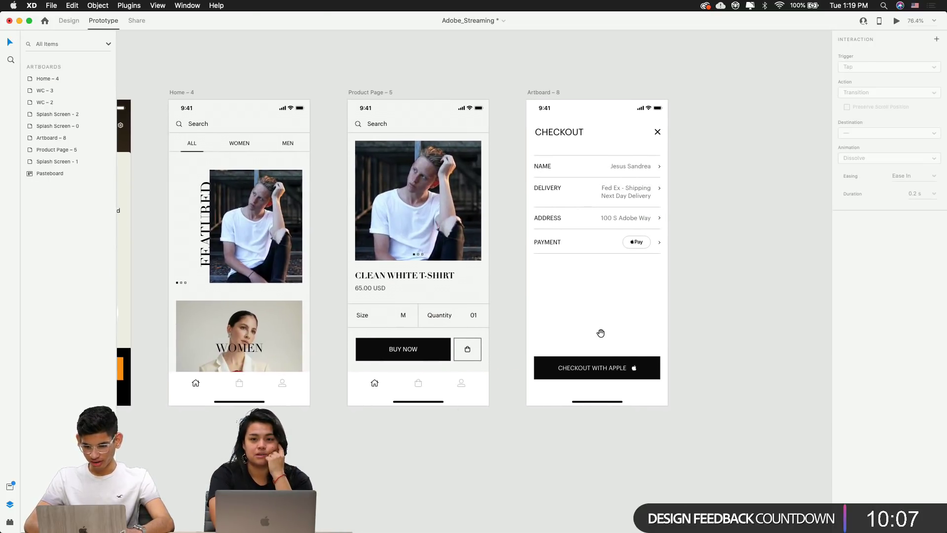
scroll(601, 332, up, 1)
scroll(600, 333, up, 3)
scroll(600, 333, right, 1)
scroll(600, 333, down, 2)
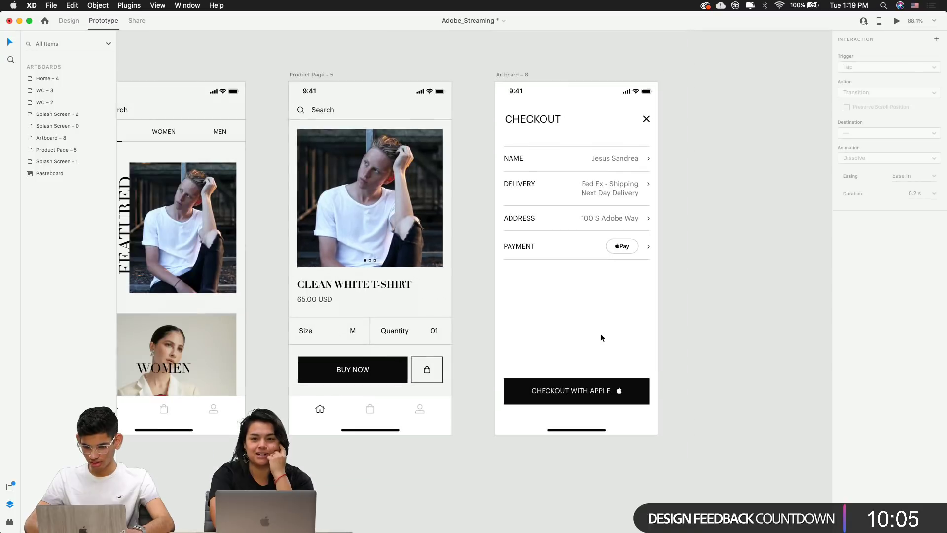
scroll(600, 333, right, 2)
scroll(599, 333, right, 2)
key(super+Tab)
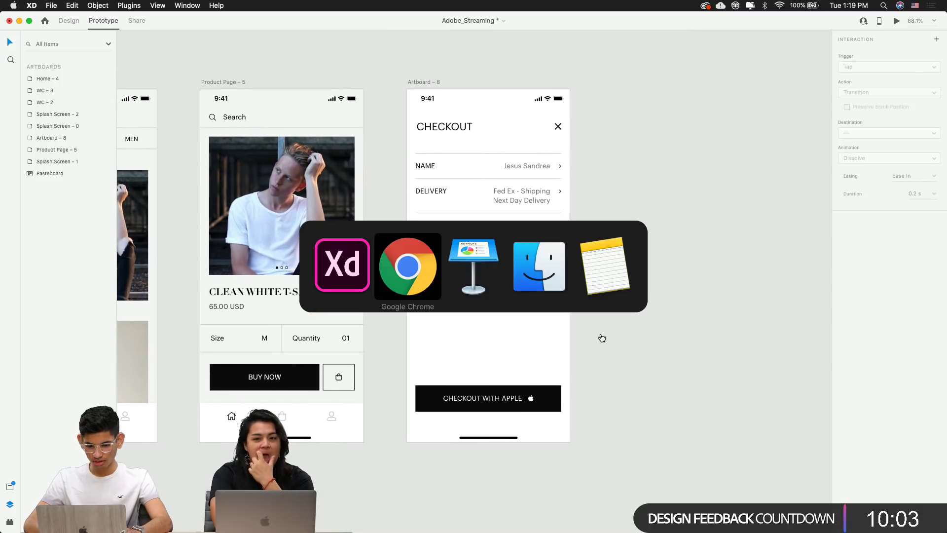
key(super+Tab)
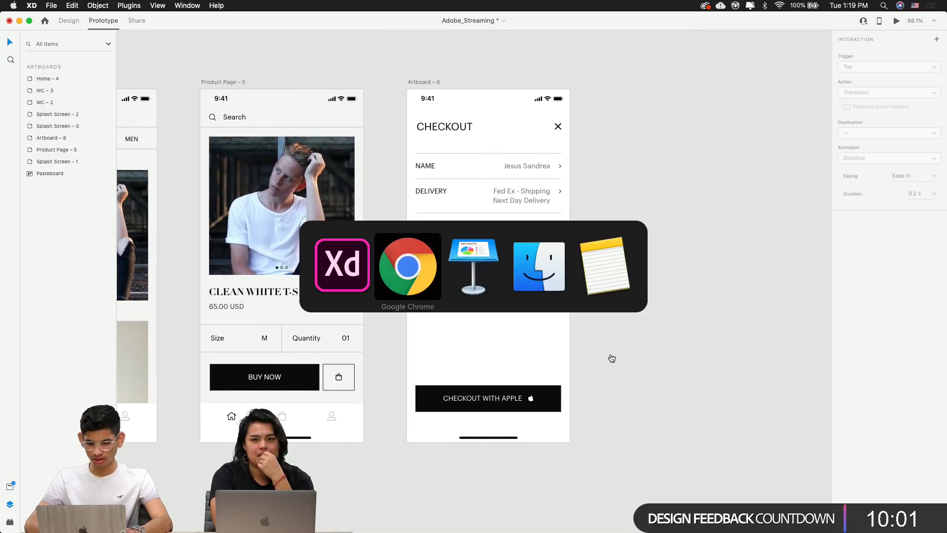
Replace 'caret' with 'face id' in the Font Awesome search and scroll the results
click(523, 24)
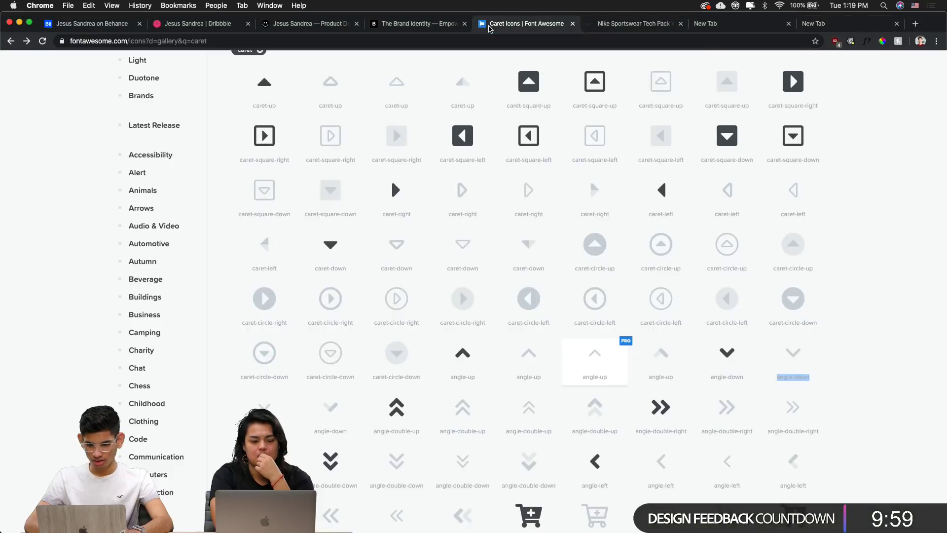
scroll(392, 197, up, 5)
click(295, 136)
key(super+a)
text(face id)
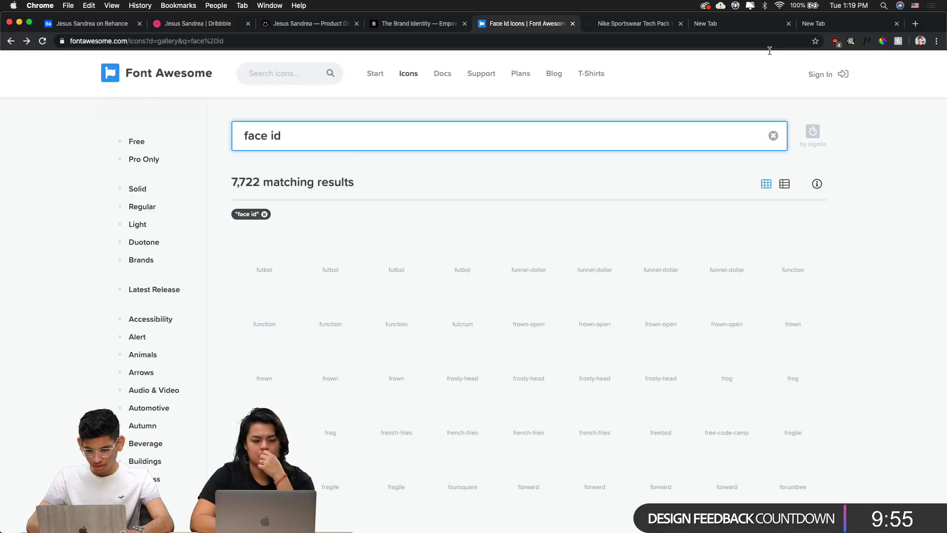
scroll(754, 86, down, 5)
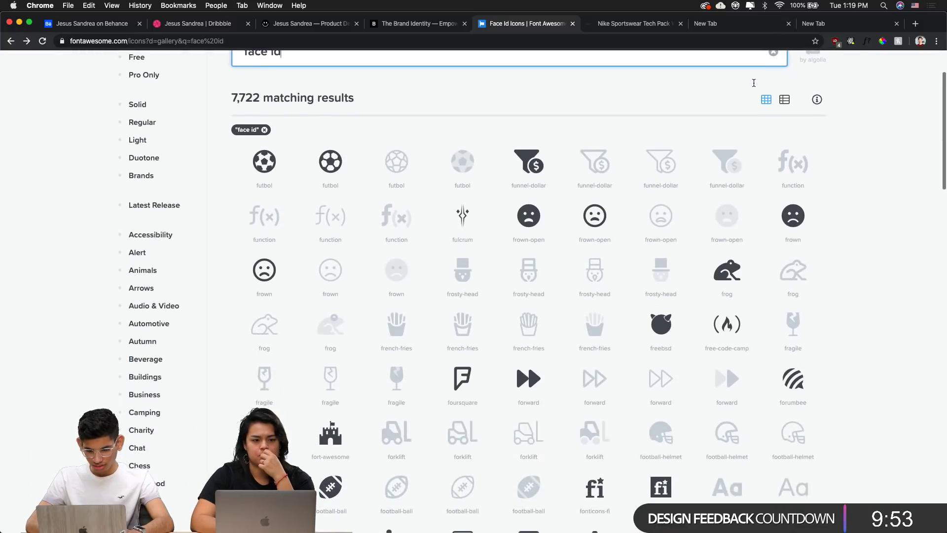
scroll(753, 86, down, 5)
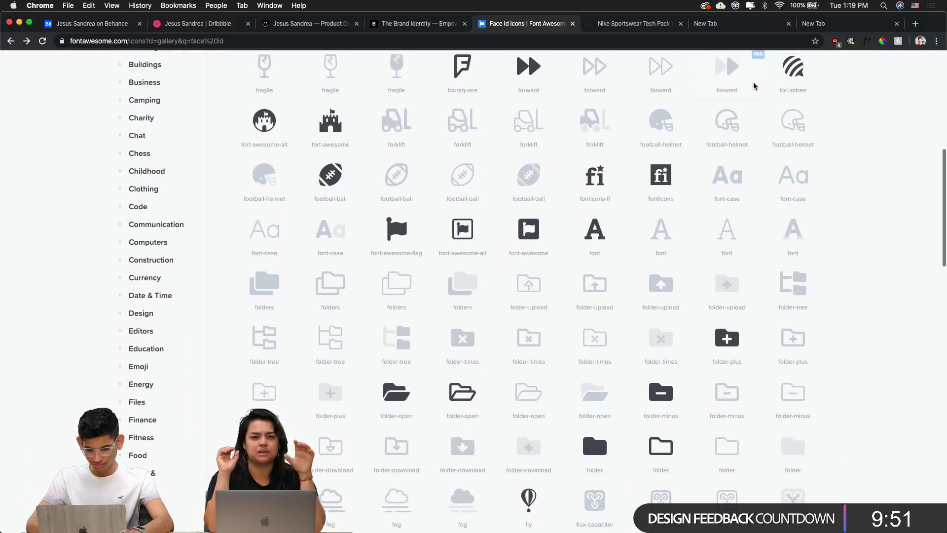
click(744, 25)
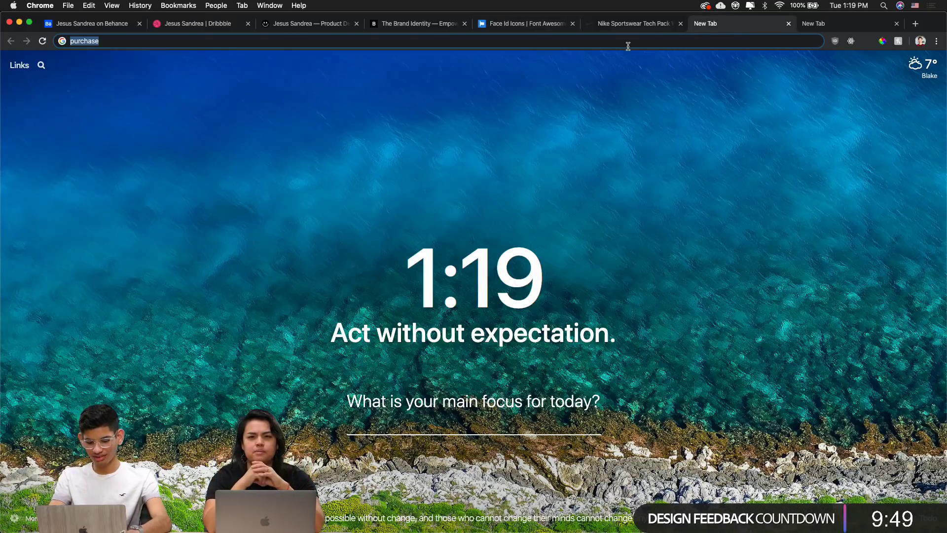
Google 'face id apple icon', review the image results, and open the Icons8 Face ID result
text(face id )
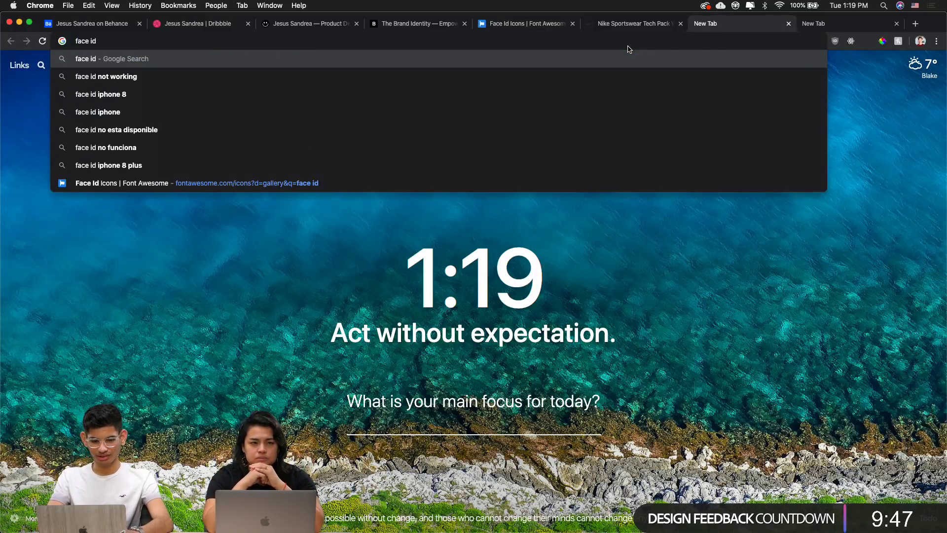
text(apple icon)
key(Return)
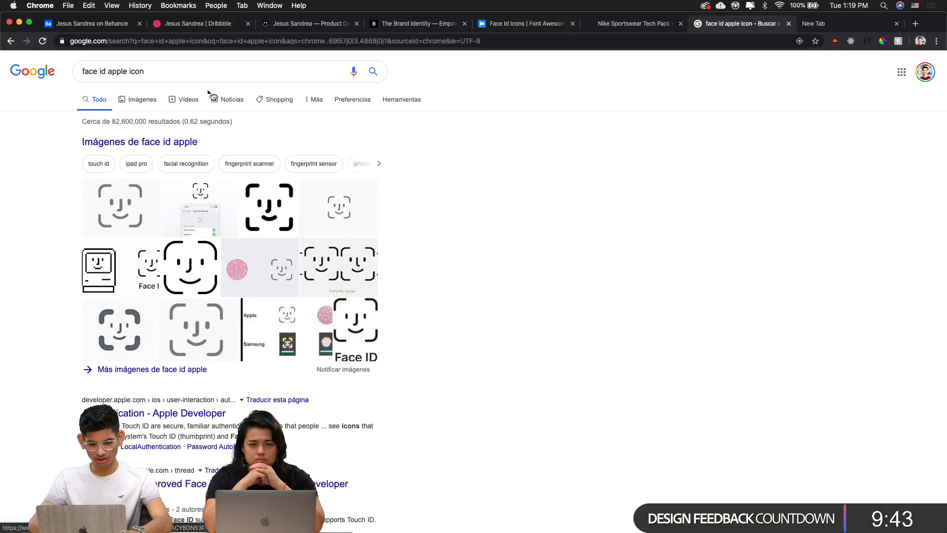
super+click(132, 144)
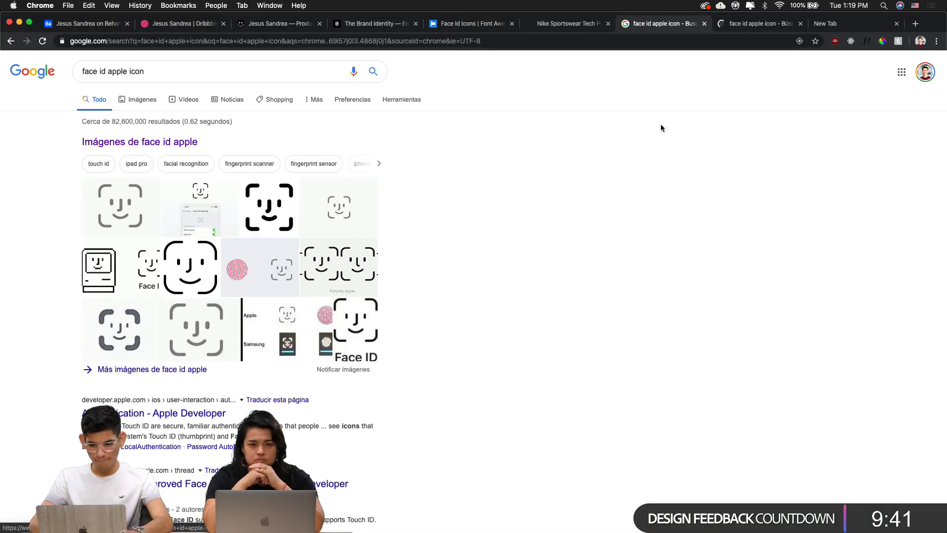
key(ctrl+Tab)
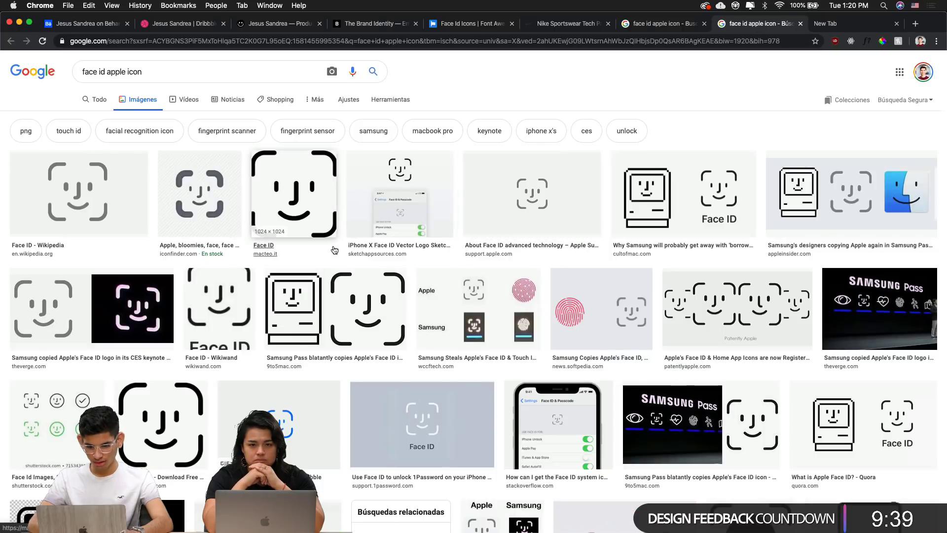
scroll(470, 332, down, 1)
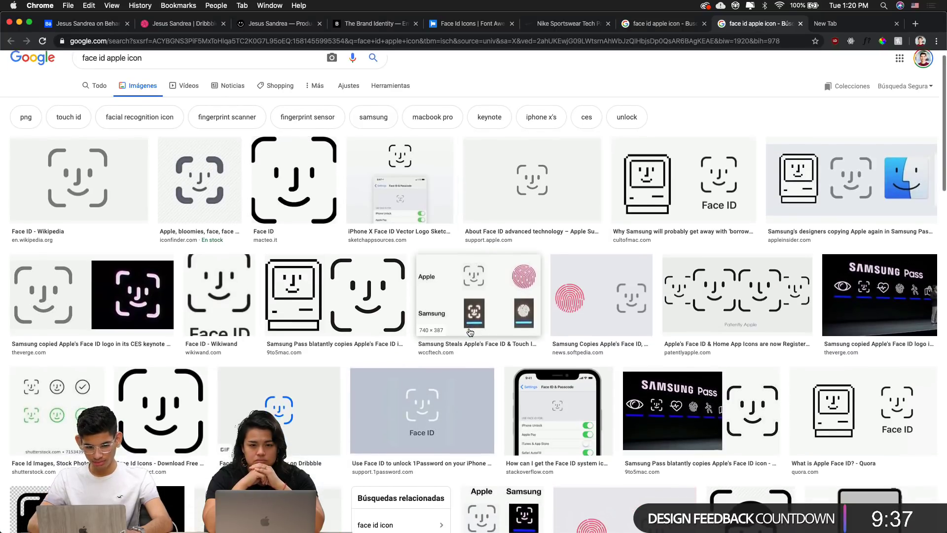
click(101, 85)
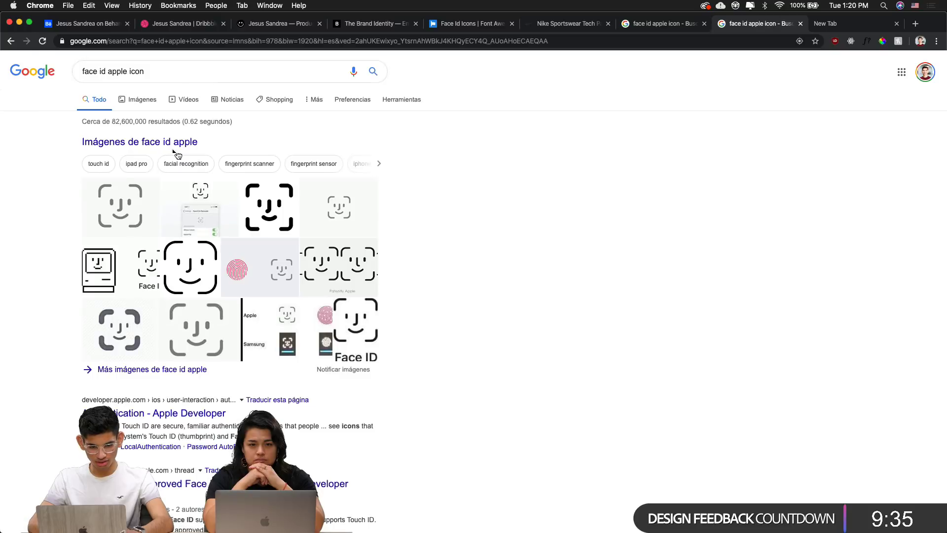
scroll(180, 373, down, 3)
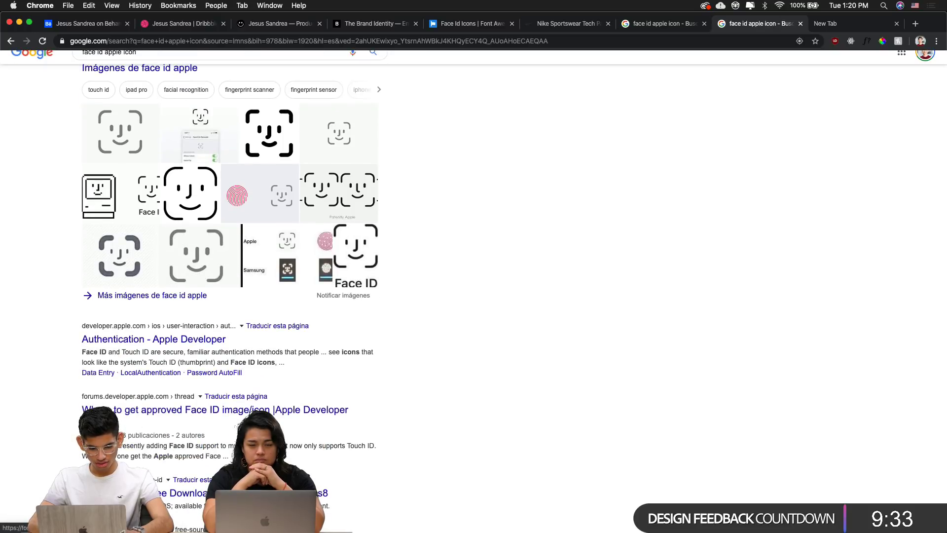
super+click(257, 493)
Check the Icons8 Face ID icon's download formats, finding SVG requires a $19.90/mo plan
click(754, 27)
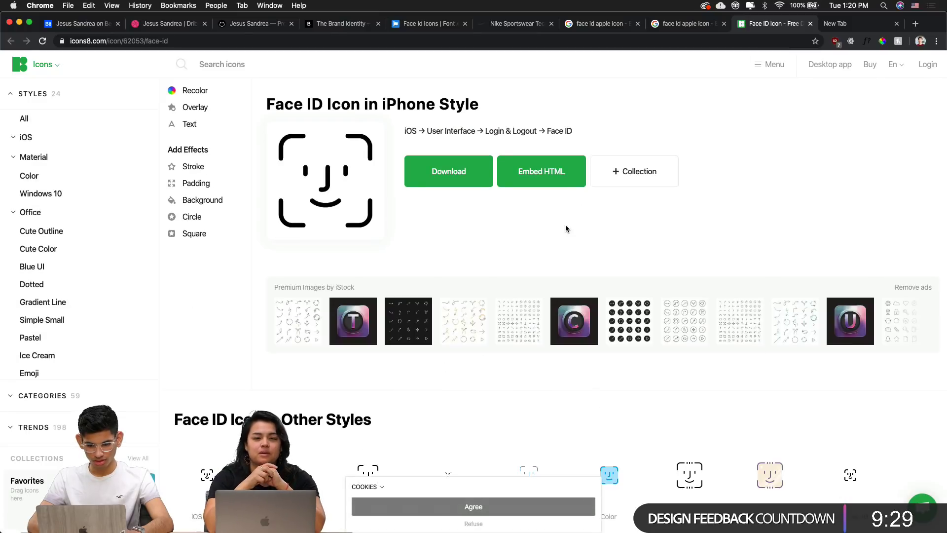
click(452, 166)
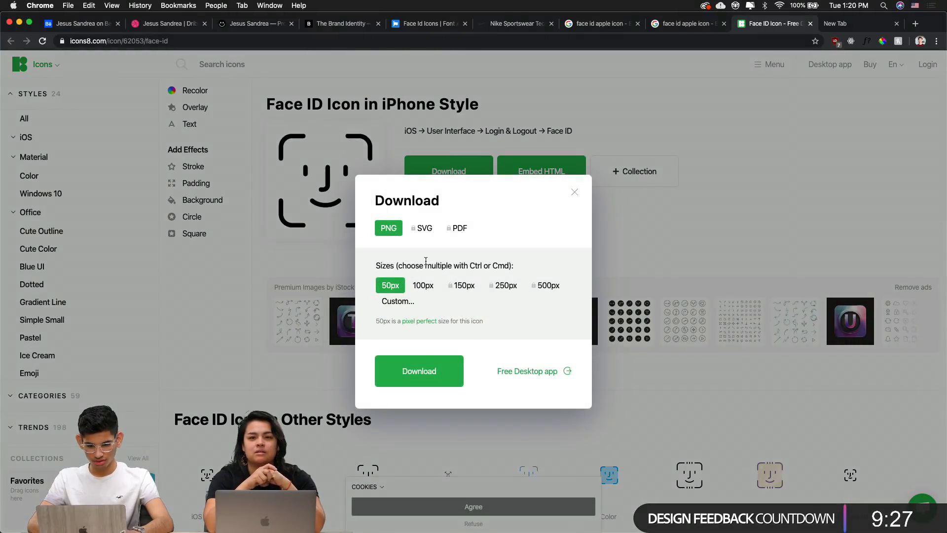
click(422, 231)
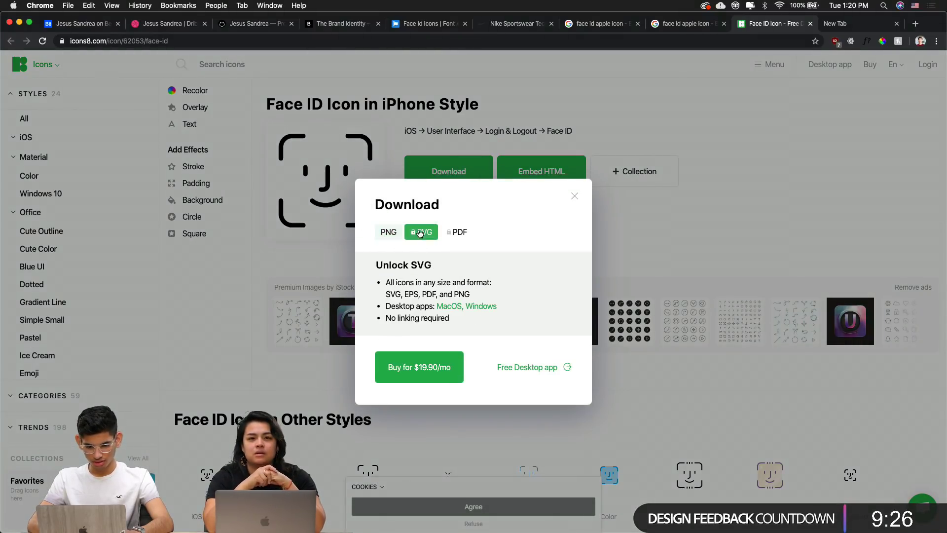
click(575, 197)
right_click(364, 139)
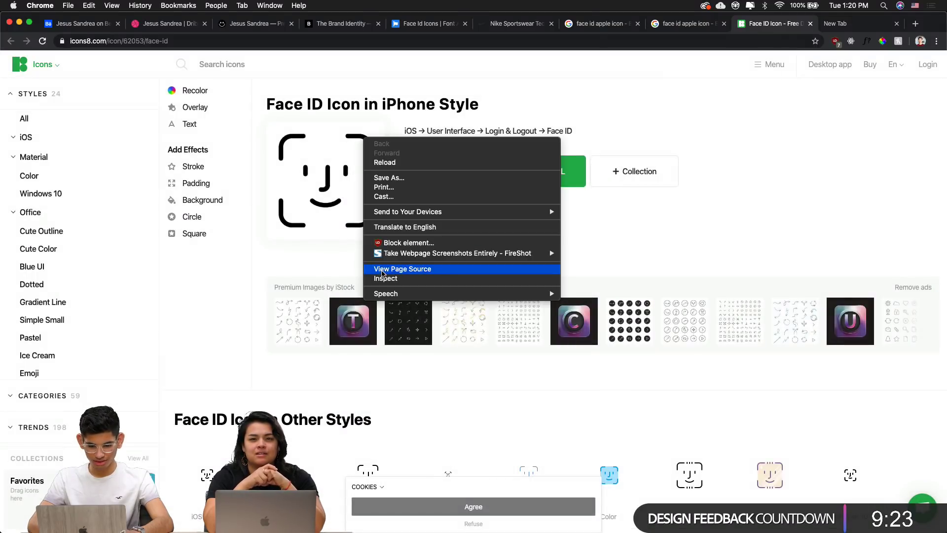
Inspect the icon page in DevTools and widen the element inspector
click(385, 278)
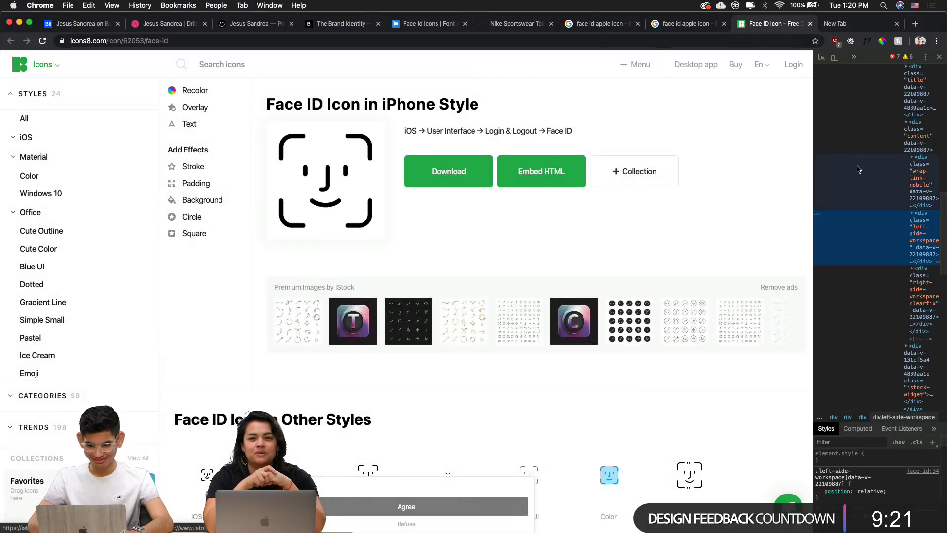
drag(813, 203, 647, 202)
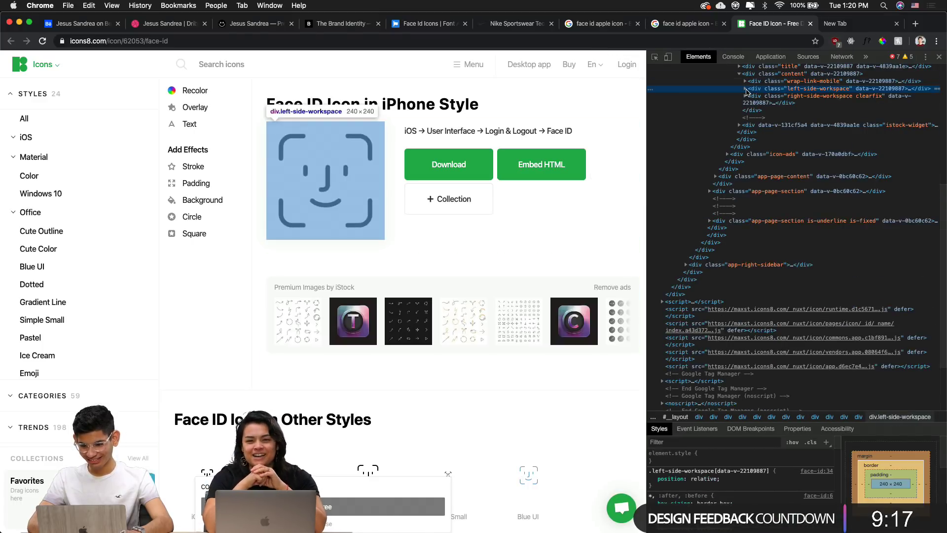
click(745, 88)
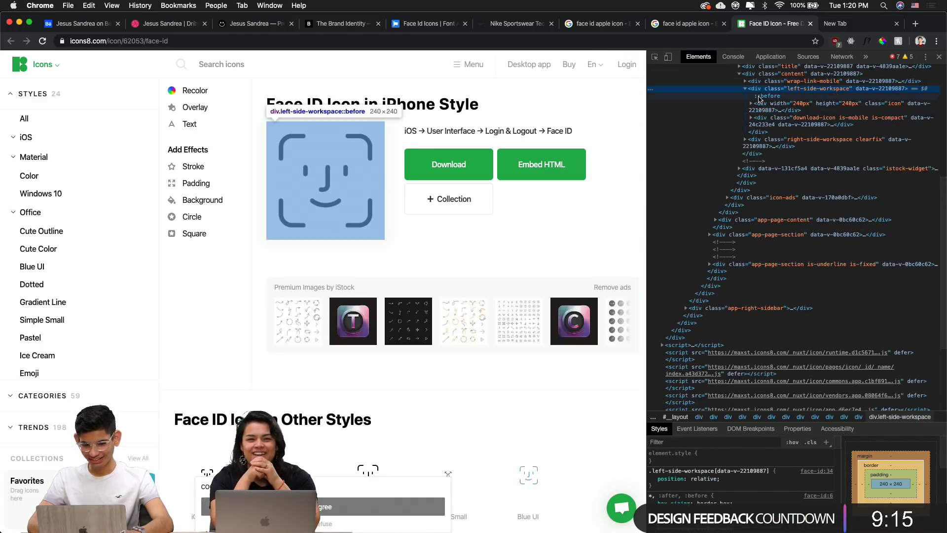
click(757, 96)
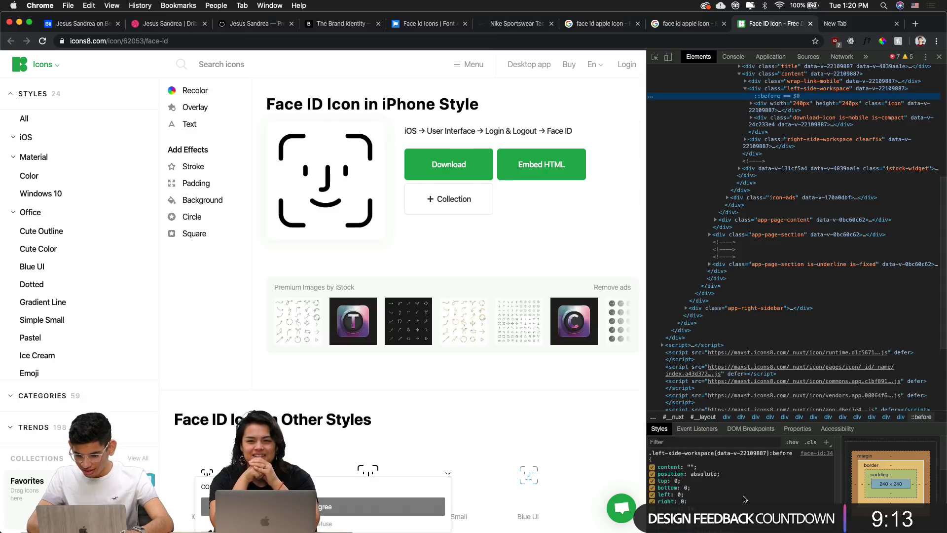
mouse_move(776, 422)
mouse_down()
mouse_move(775, 273)
mouse_move(776, 435)
mouse_up()
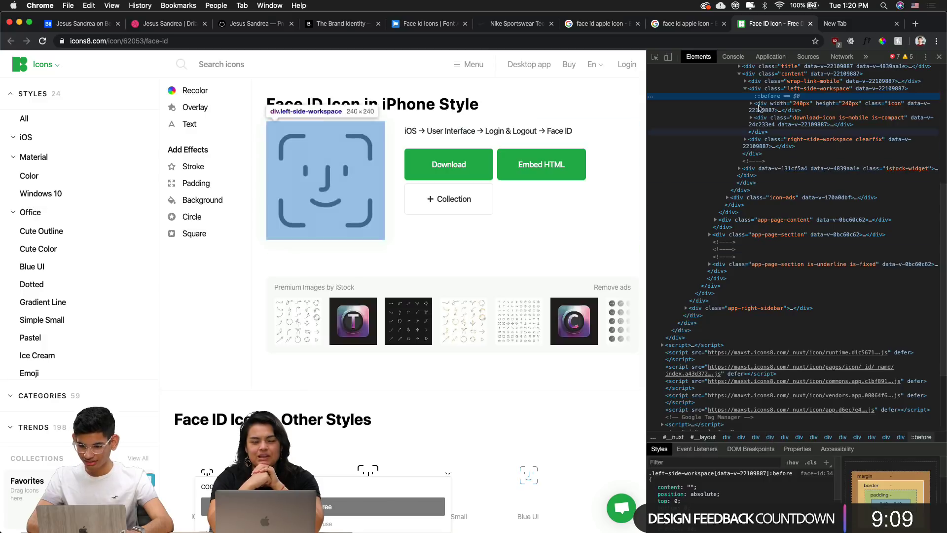
Expand div.icon and app-icon, then copy the Face ID svg element
click(759, 106)
click(751, 104)
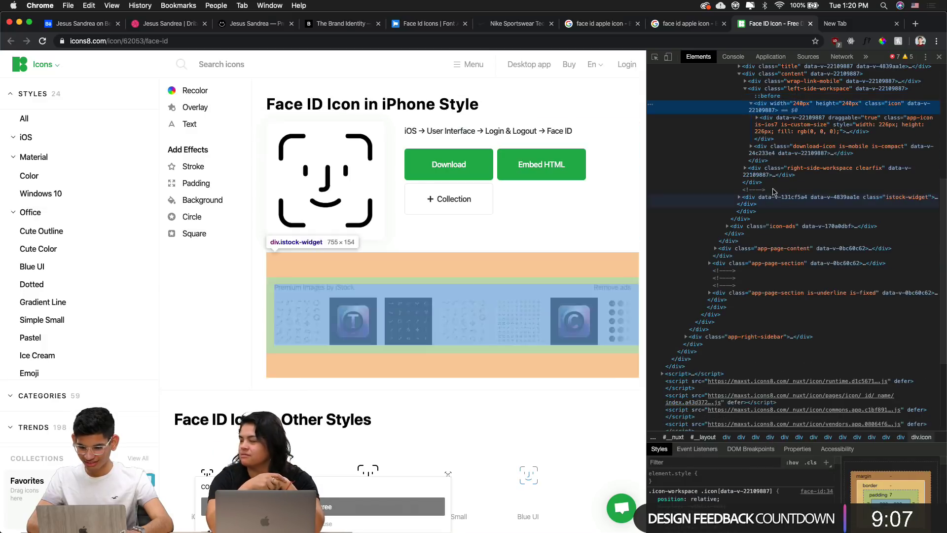
click(755, 121)
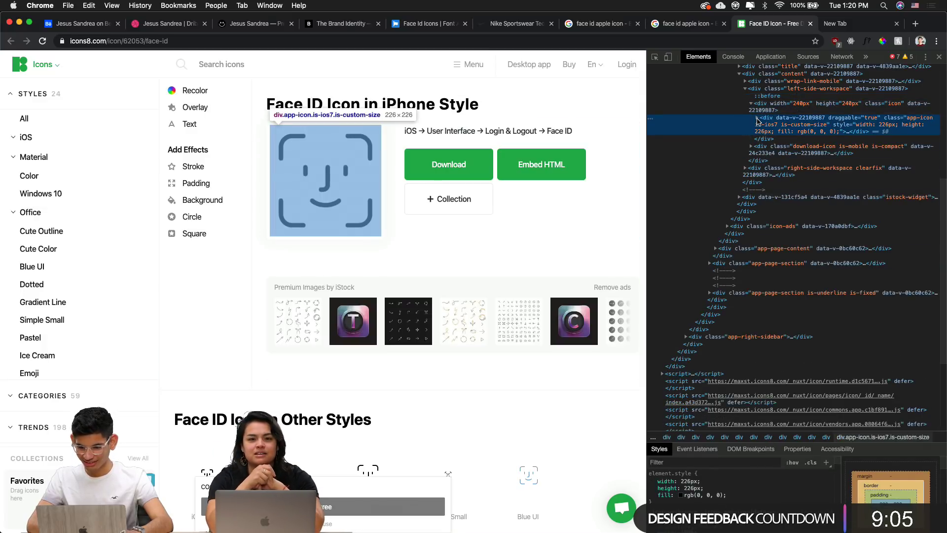
click(758, 118)
click(773, 139)
right_click(774, 142)
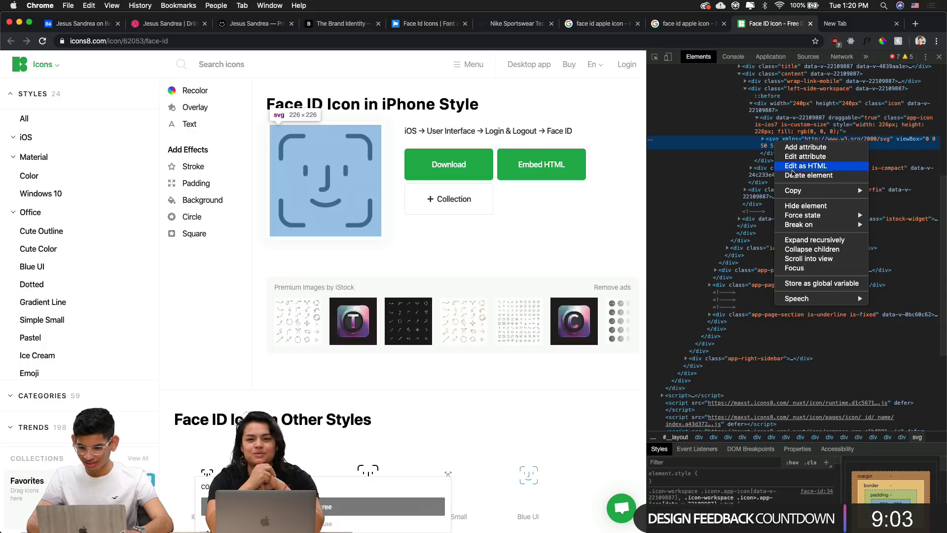
mouse_move(794, 192)
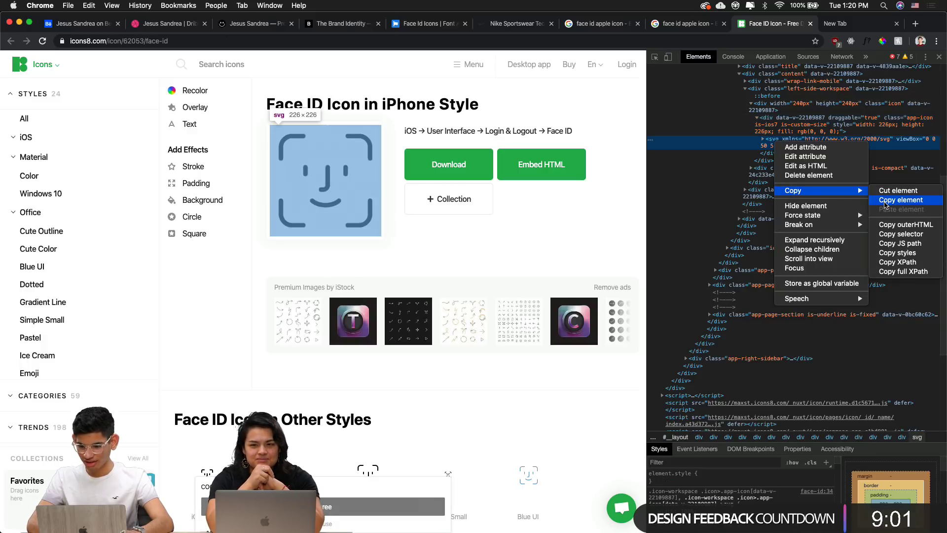
click(886, 205)
mouse_move(503, 532)
key(super+space)
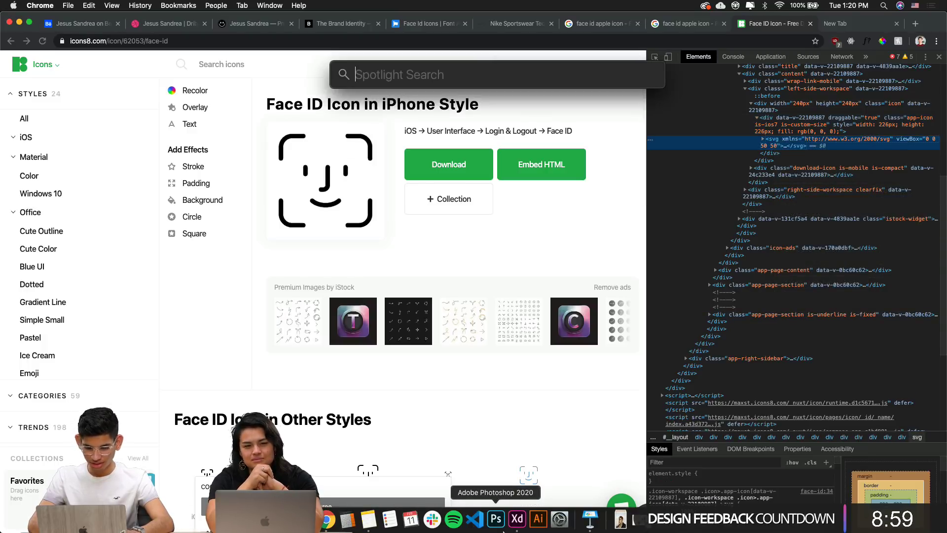
Search Spotlight for 'vscode', closing the web pages it opened instead of the app
text(vscode)
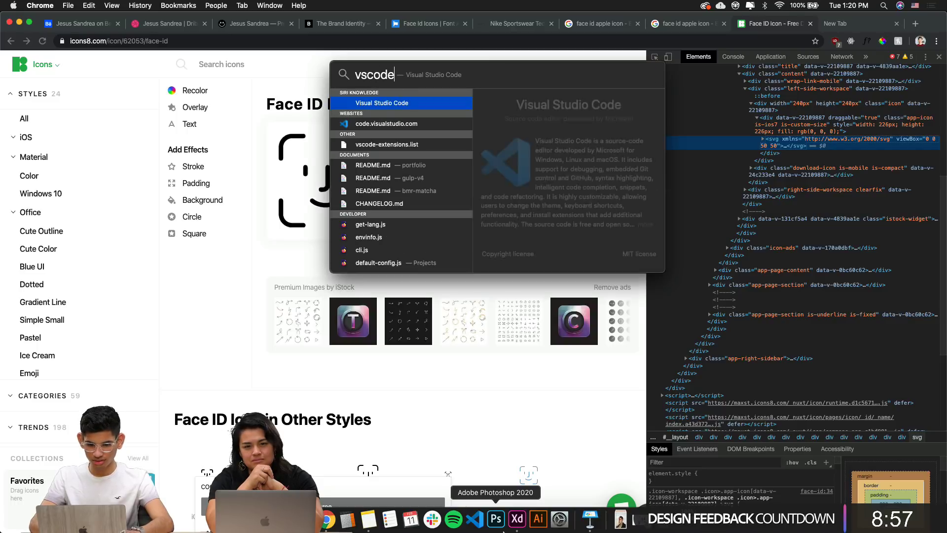
key(Return)
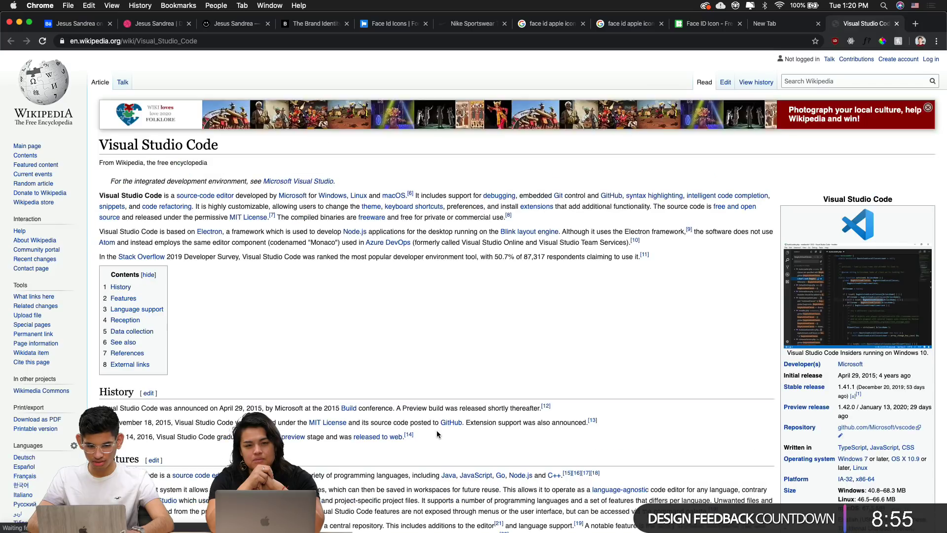
key(super+w)
key(super+space)
key(Down)
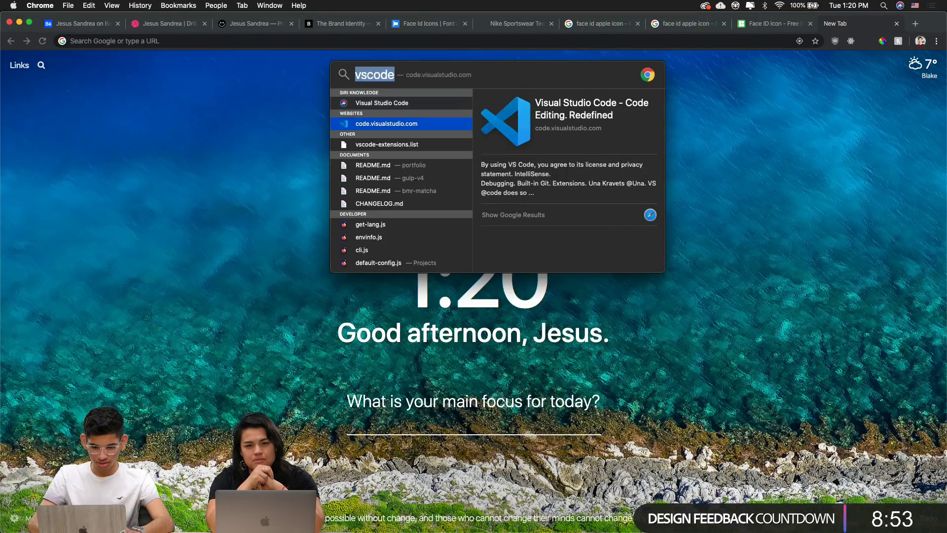
key(Return)
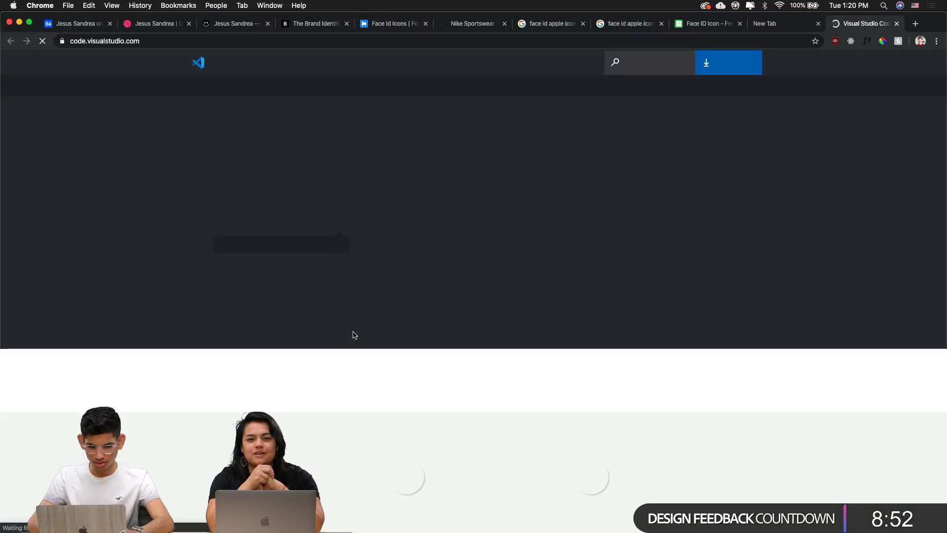
key(super+w)
mouse_move(388, 522)
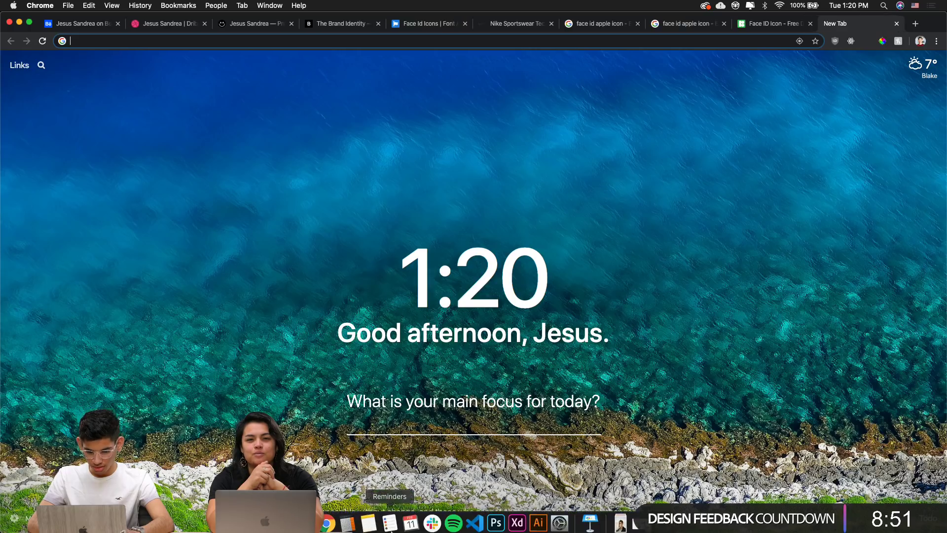
Launch Visual Studio Code from Launchpad's Developer Tools folder
key(F4)
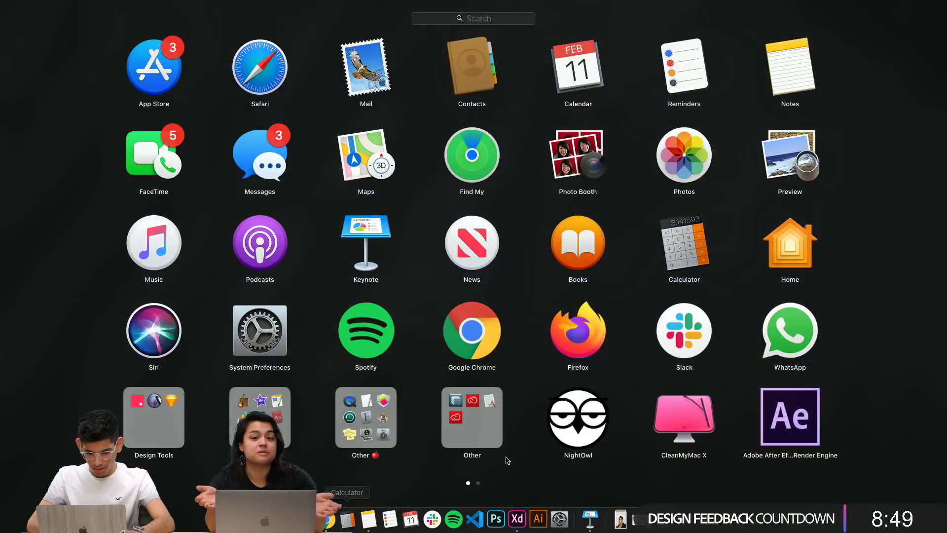
scroll(595, 443, right, 5)
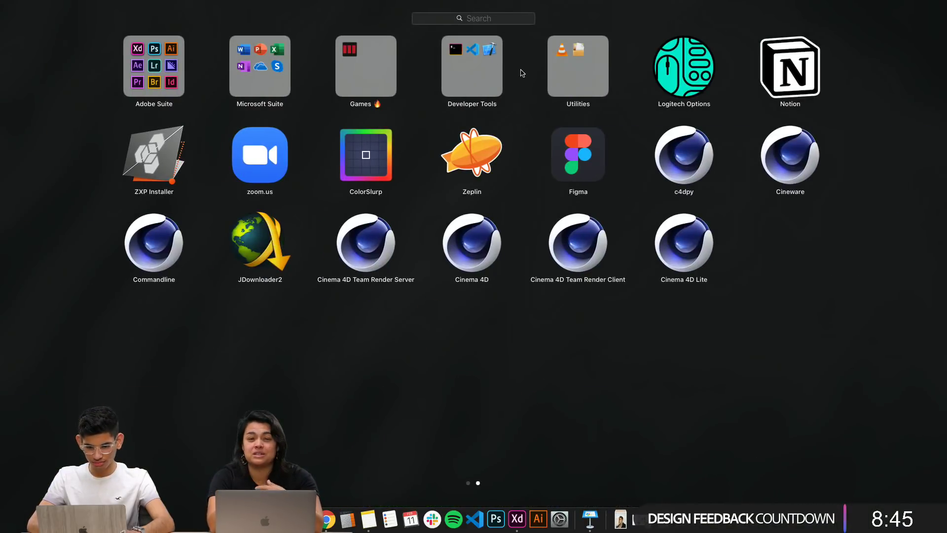
click(493, 89)
click(258, 262)
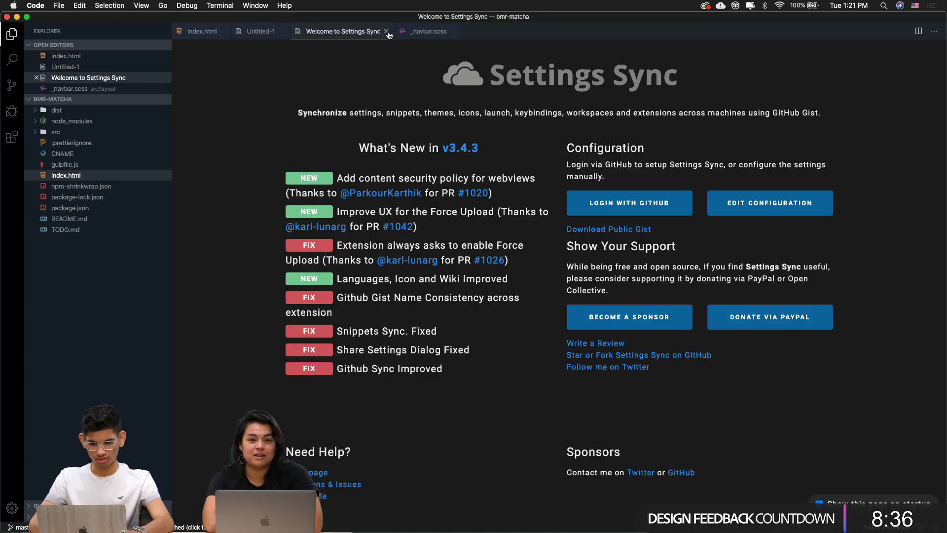
Paste the Face ID SVG markup into Untitled-1 and save it as face_id.svg on the Desktop
click(387, 32)
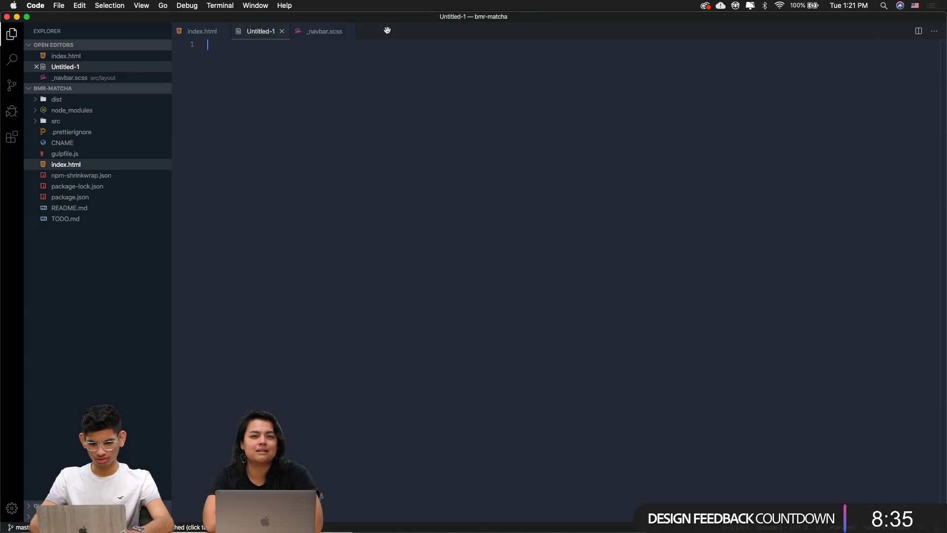
key(super+v)
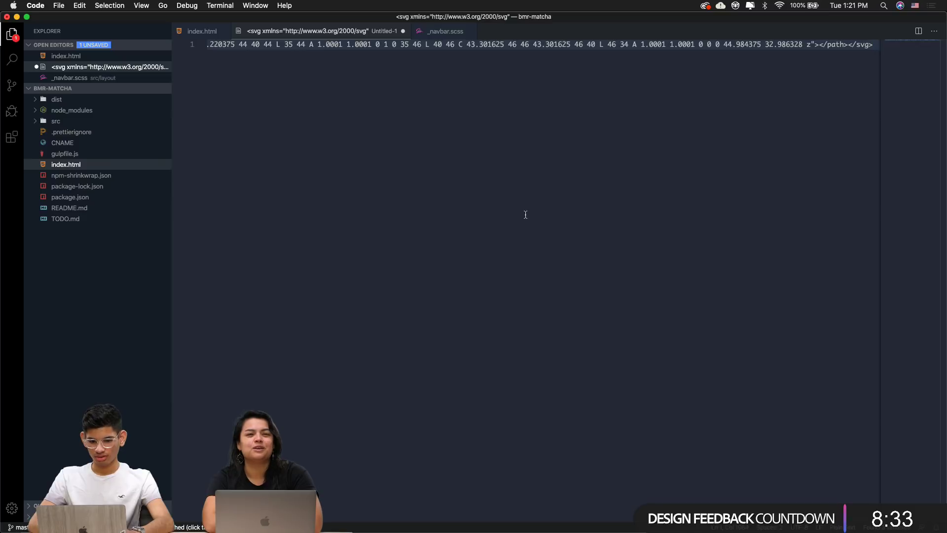
key(super+s)
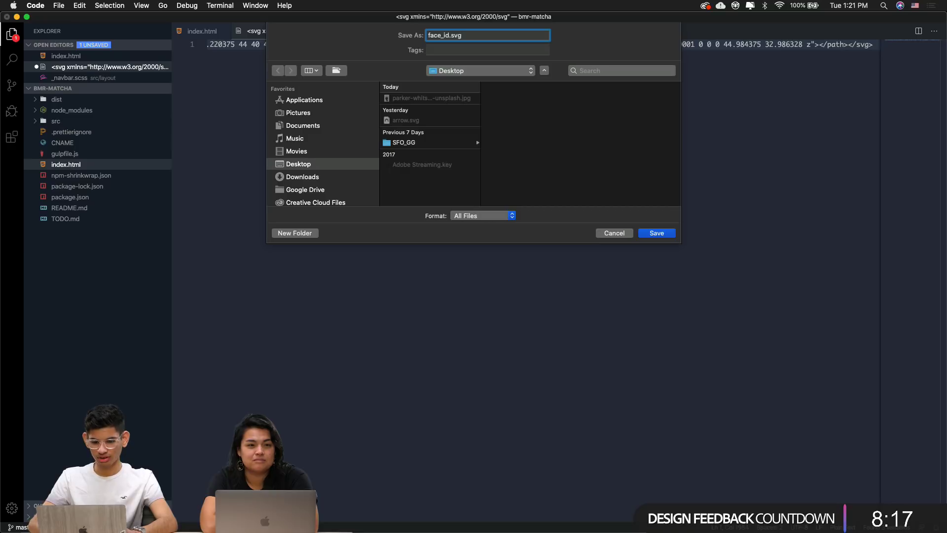
key(Return)
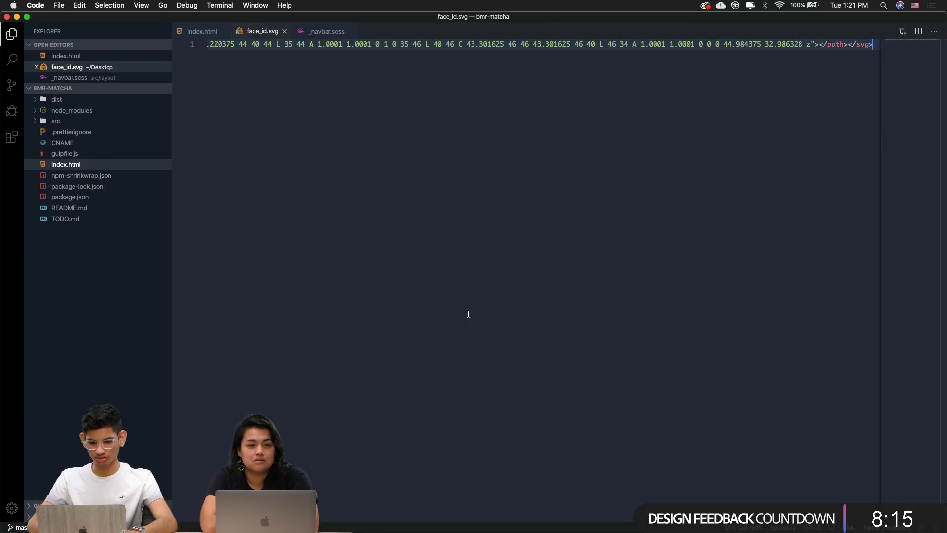
Switch away from Visual Studio Code toward Adobe XD
key(super+Tab)
key(super+Tab)
key(Tab)
key(shift+Tab)
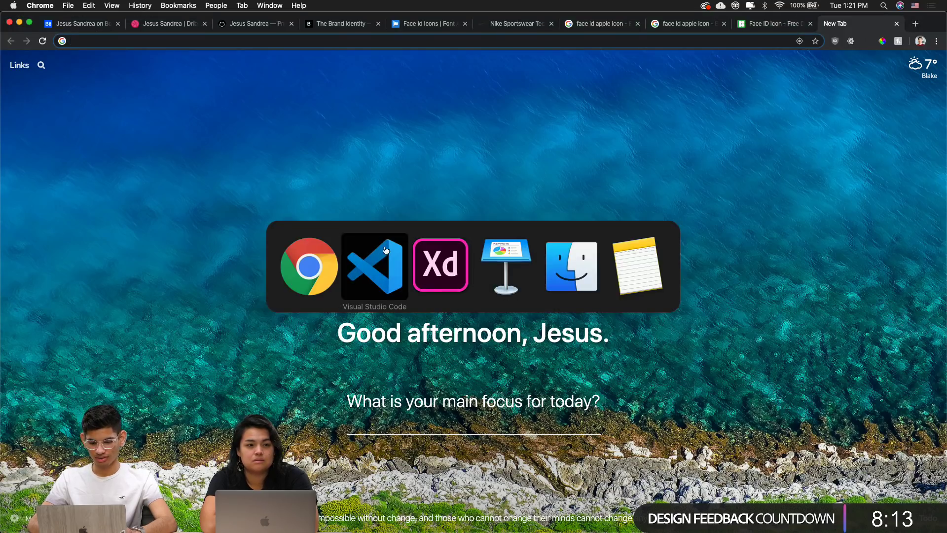
Import face_id.svg from the Desktop folder onto the Adobe XD pasteboard
key(Tab)
key(super+Tab)
key(Tab)
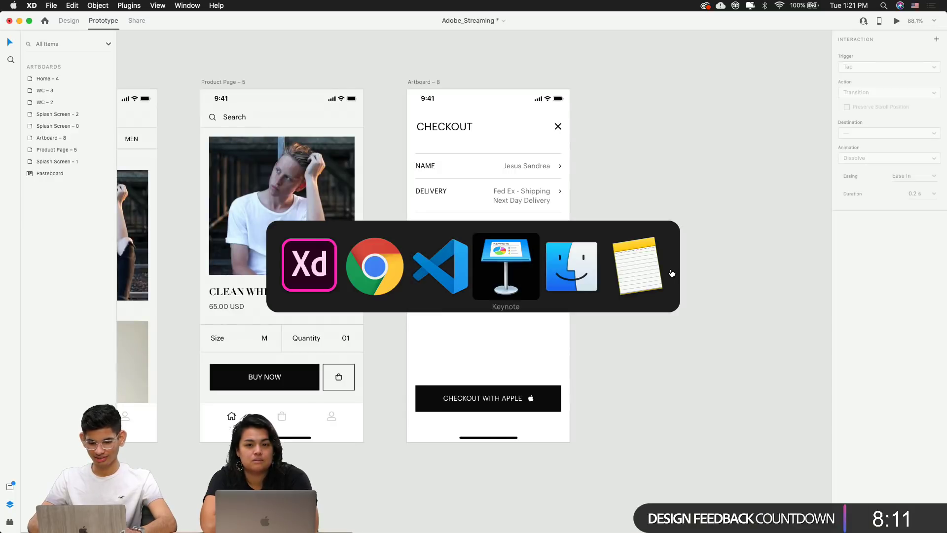
key(Tab)
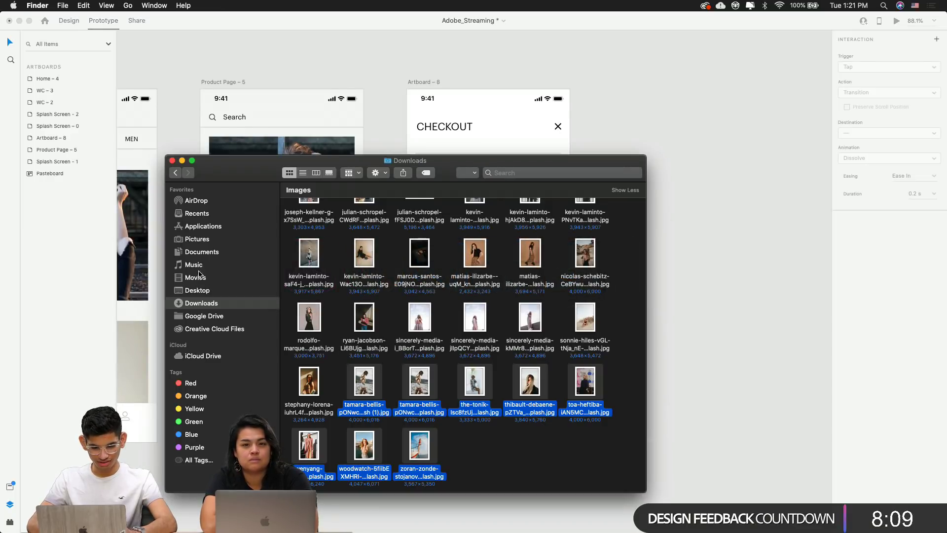
click(198, 290)
drag(366, 311, 745, 305)
click(781, 326)
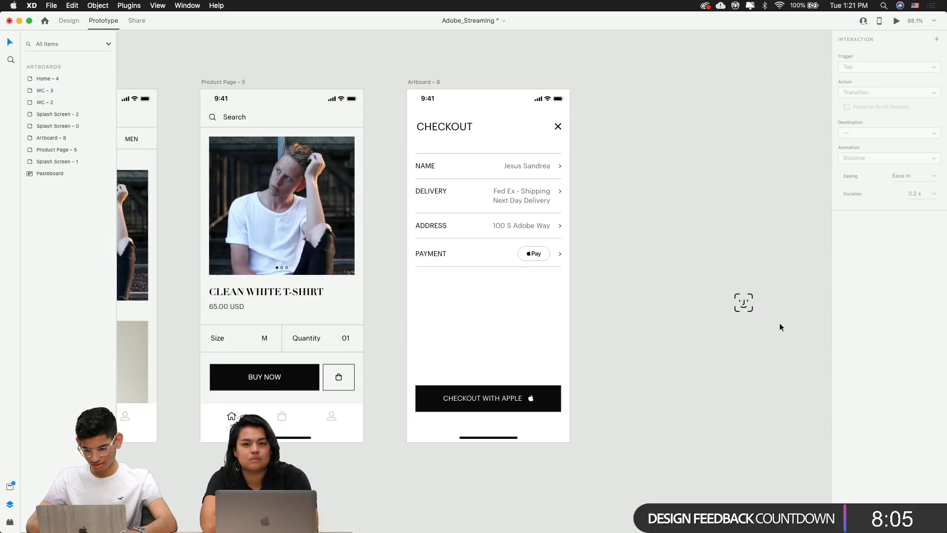
In Design mode, Option-drag Artboard – 8 to create the duplicate Artboard – 9 beside it
click(60, 21)
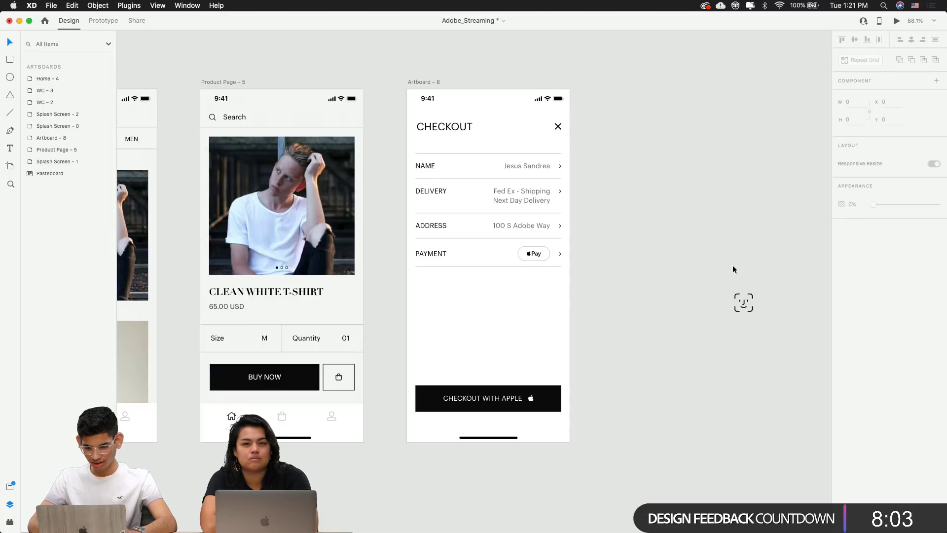
click(744, 303)
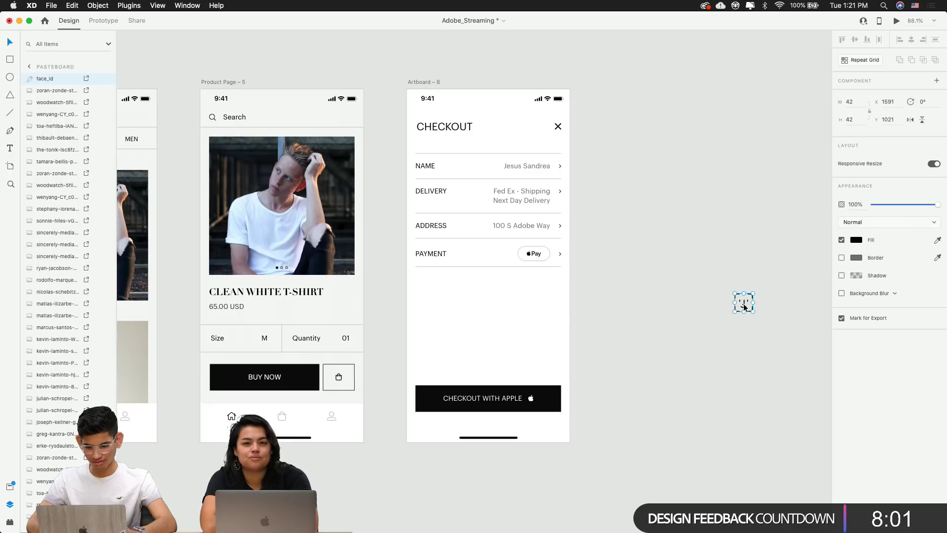
click(661, 282)
drag(662, 282, 451, 296)
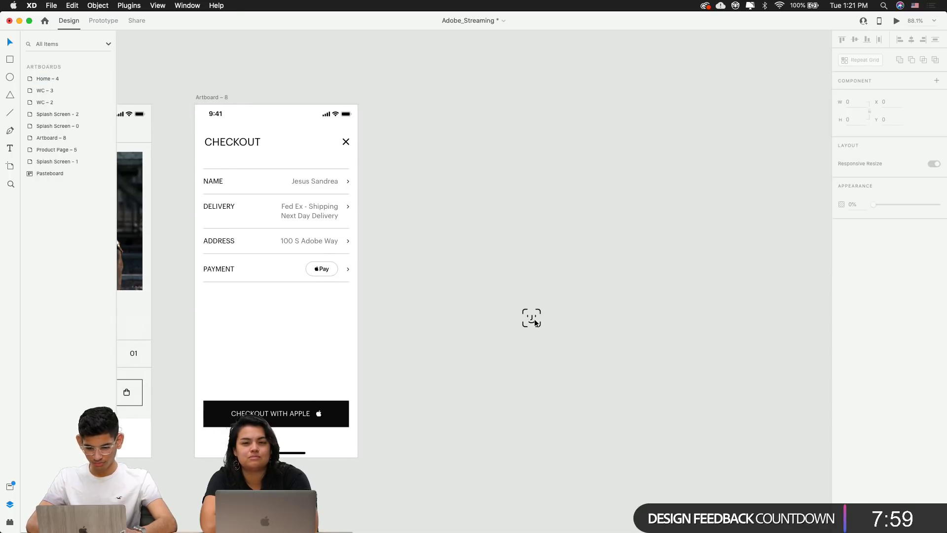
drag(535, 319, 555, 326)
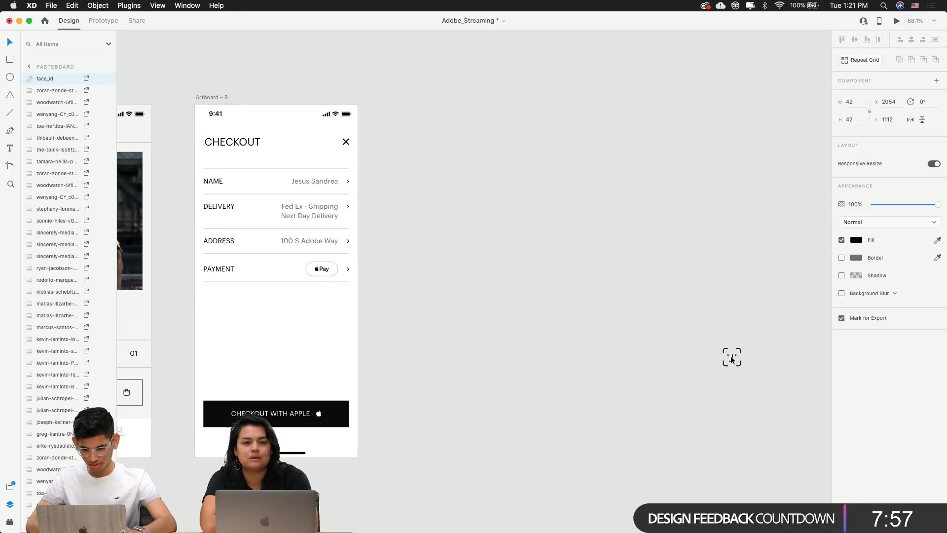
drag(202, 99, 565, 457)
click(619, 232)
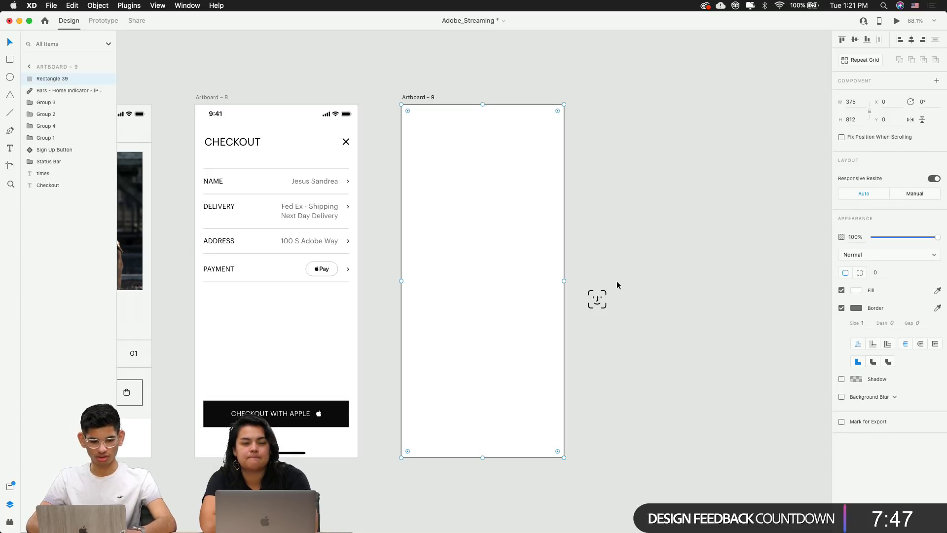
Rename the Rectangle 39 layer on Artboard – 9 to 'Dimming BG'
double_click(54, 79)
text(Dimming BG)
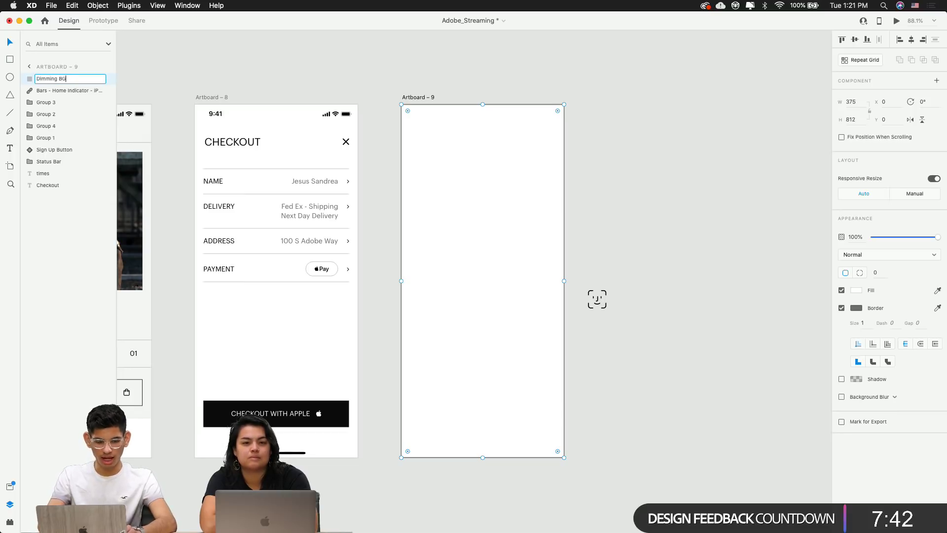
key(Return)
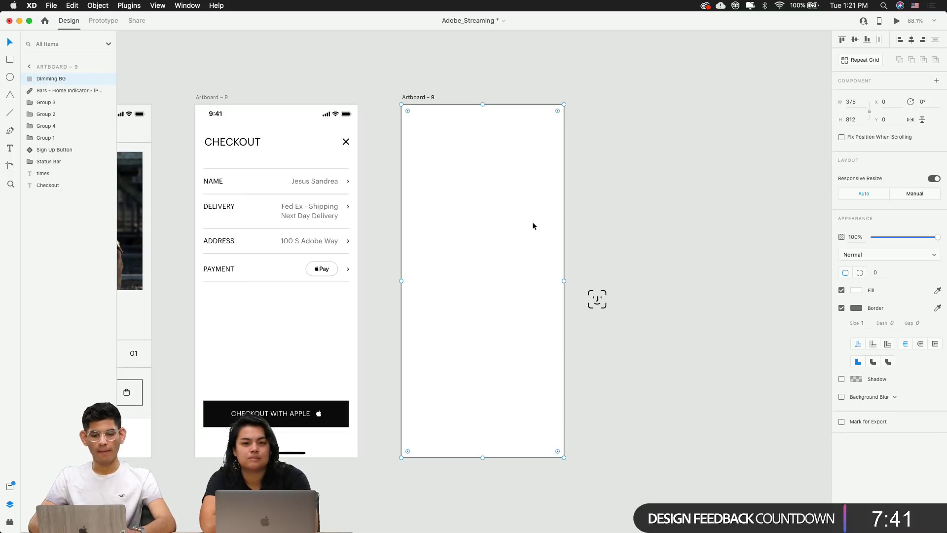
click(613, 266)
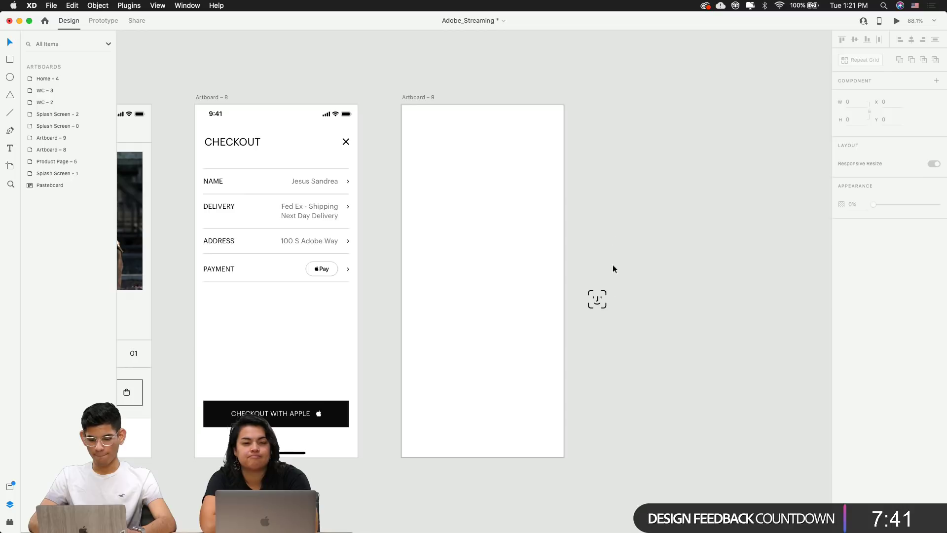
Move the face_id icon from the pasteboard to the horizontal centre of Artboard – 9
click(597, 299)
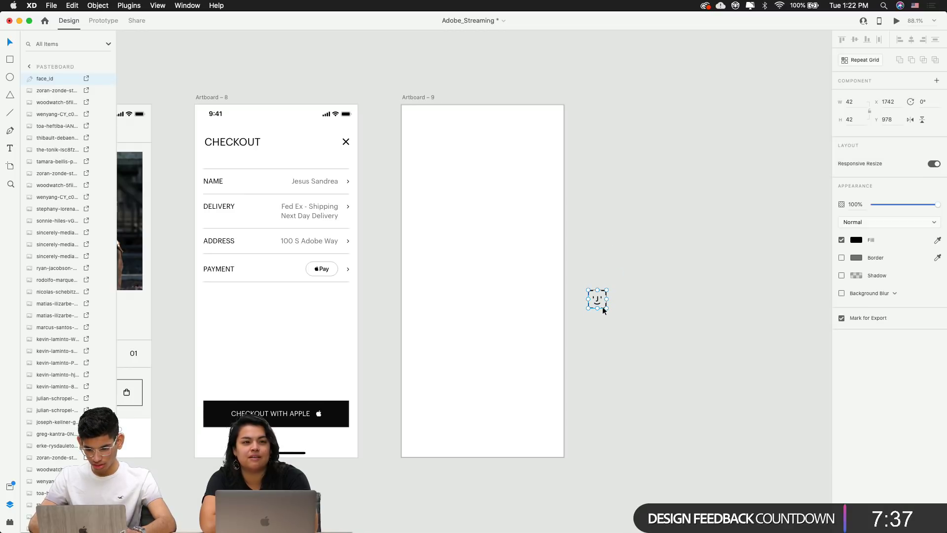
drag(602, 306, 488, 288)
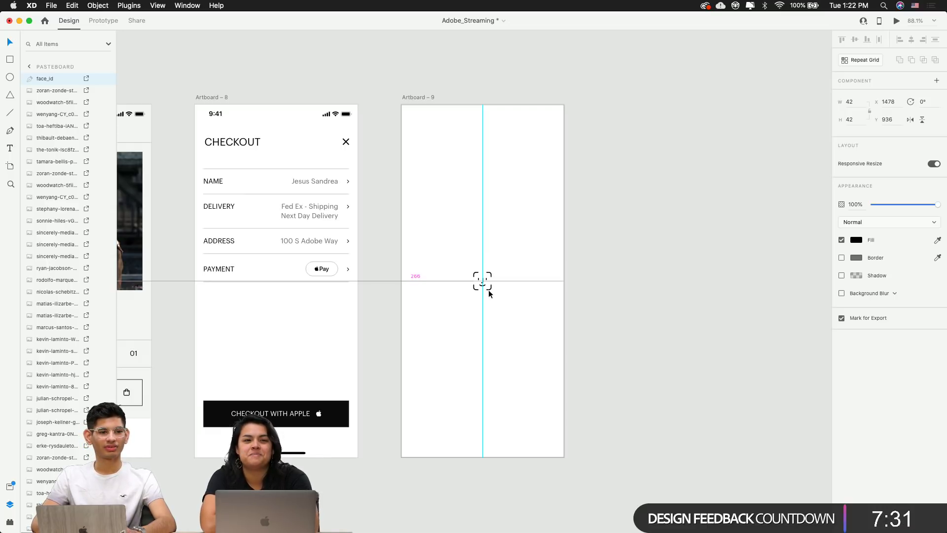
drag(488, 289, 490, 289)
click(640, 317)
click(490, 288)
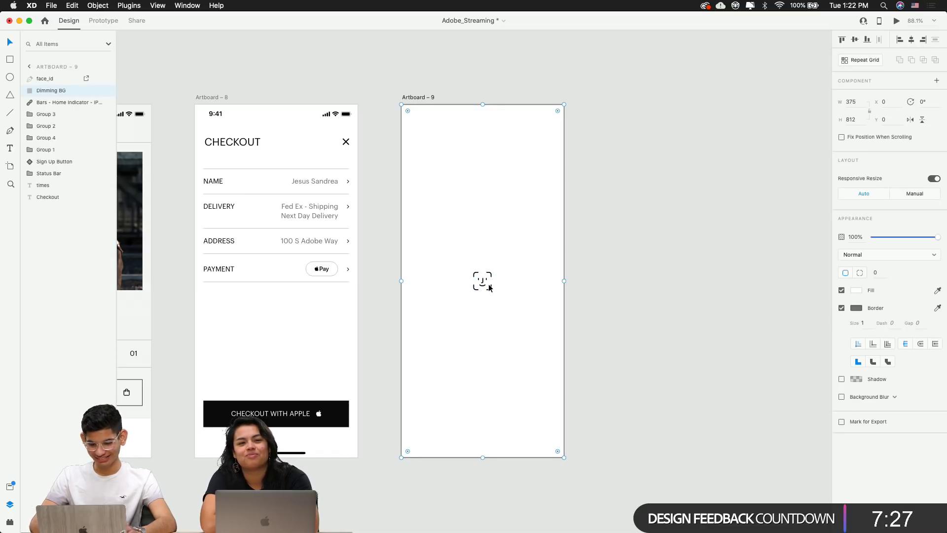
key(Escape)
click(510, 209)
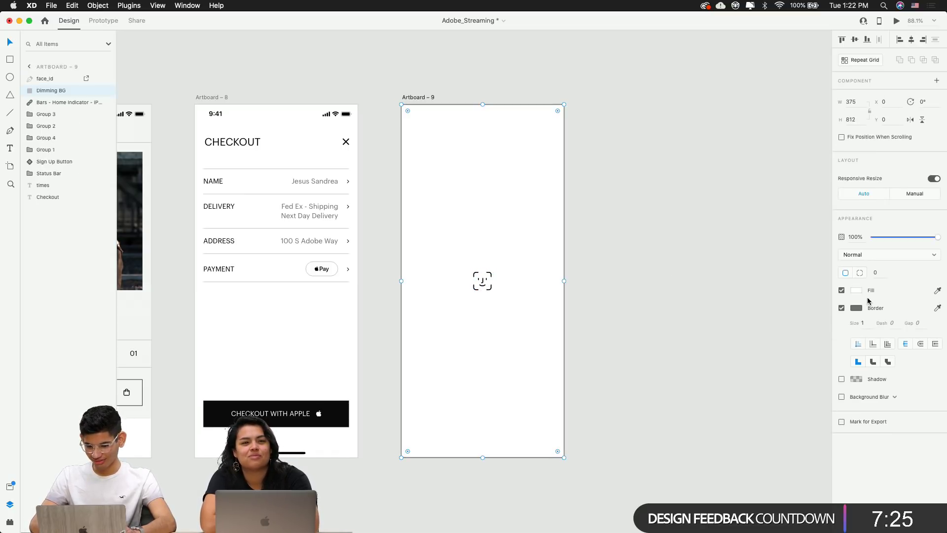
click(842, 308)
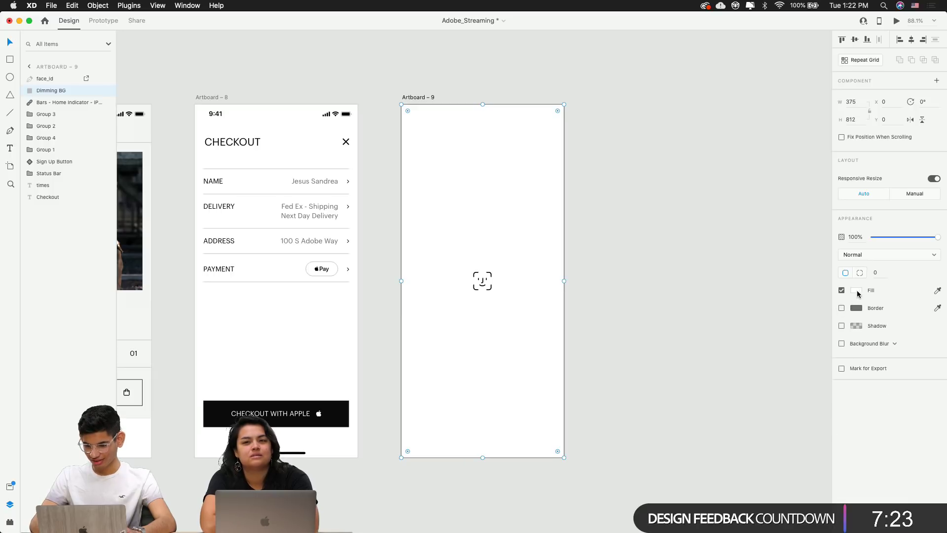
click(856, 290)
drag(770, 276, 654, 414)
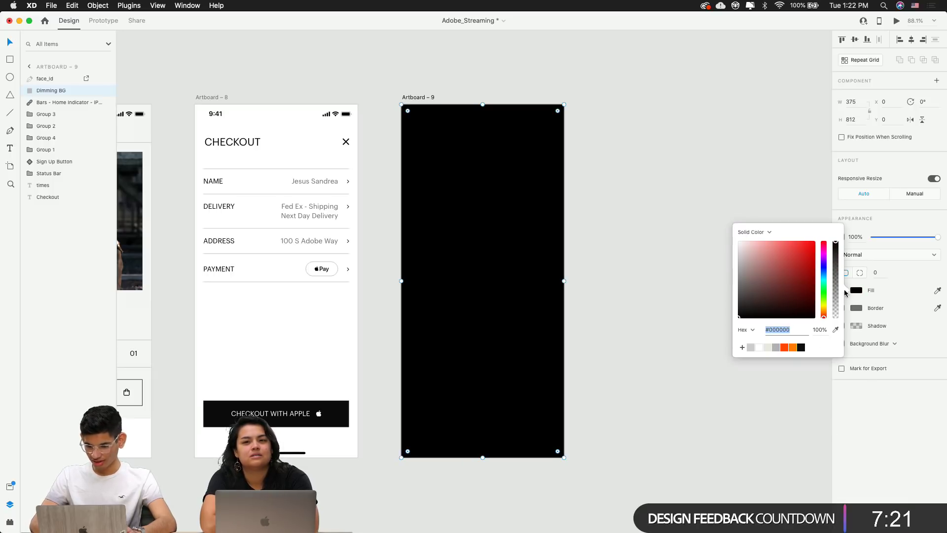
mouse_move(835, 274)
mouse_down()
mouse_move(835, 316)
mouse_move(835, 284)
mouse_up()
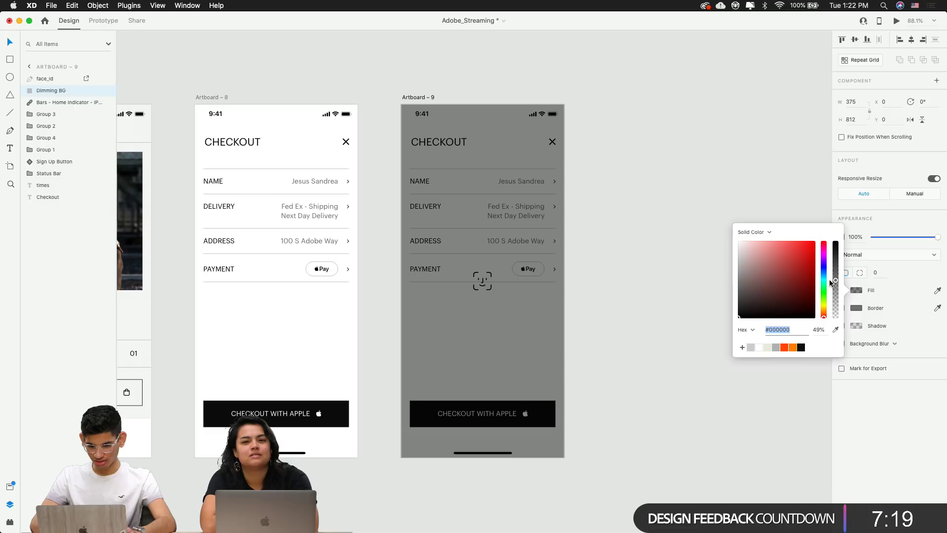
click(681, 286)
scroll(499, 288, up, 6)
scroll(424, 238, up, 6)
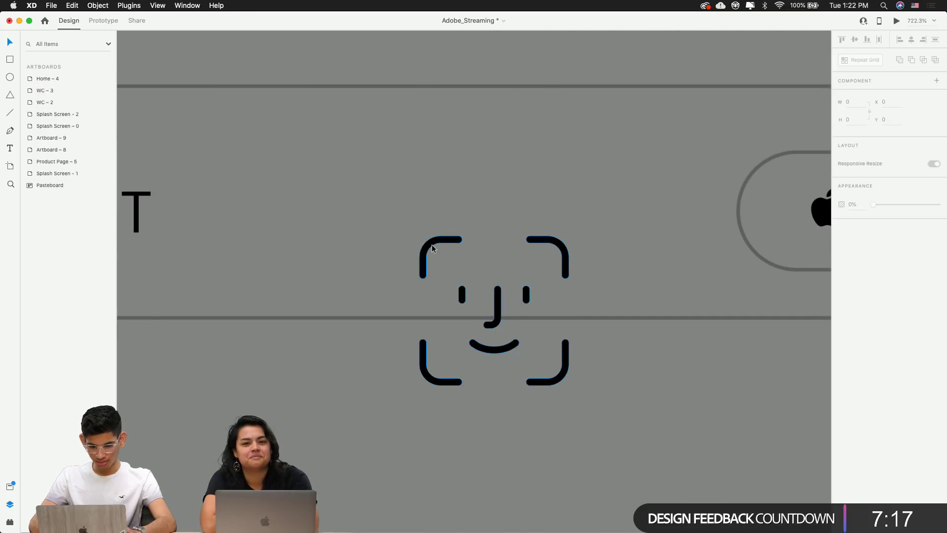
click(567, 252)
click(857, 272)
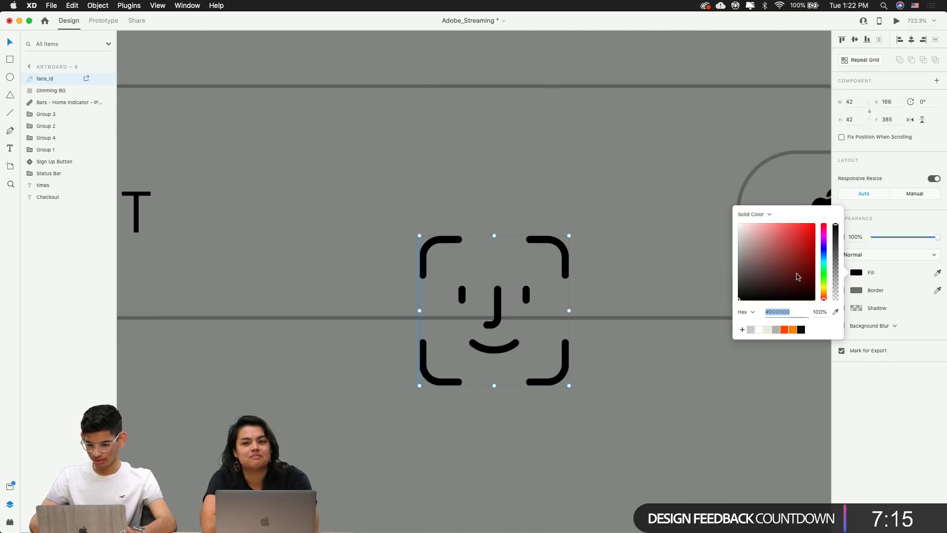
drag(794, 274, 668, 117)
click(669, 115)
scroll(669, 115, up, 4)
scroll(668, 115, down, 12)
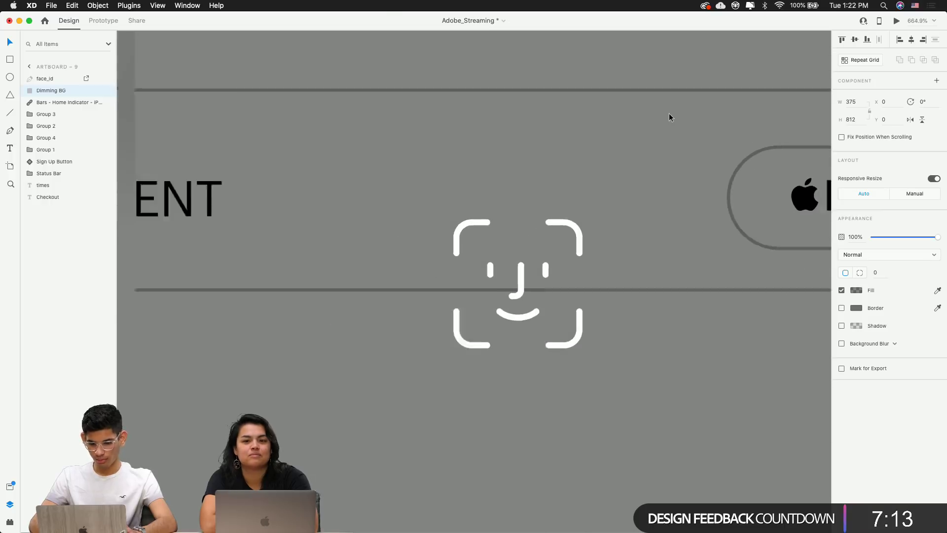
scroll(579, 227, up, 4)
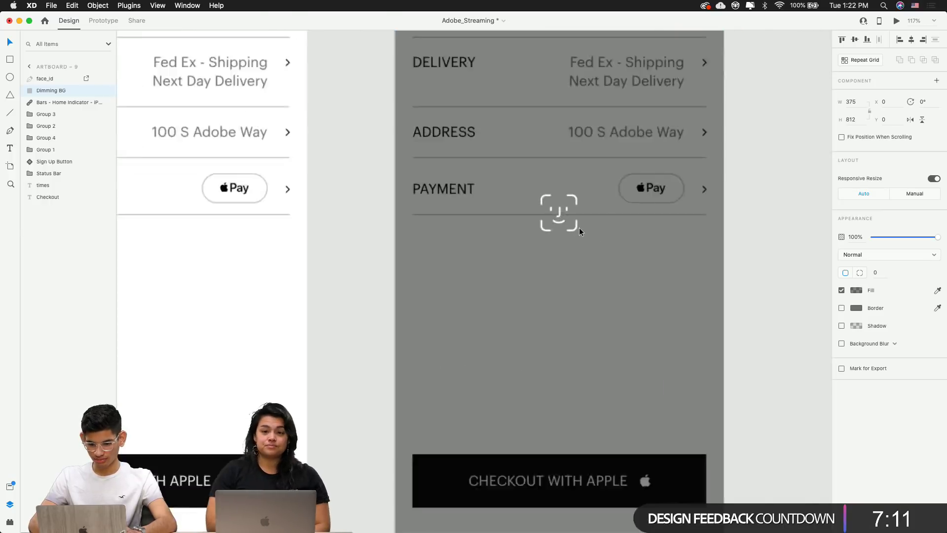
click(575, 228)
drag(577, 231, 589, 239)
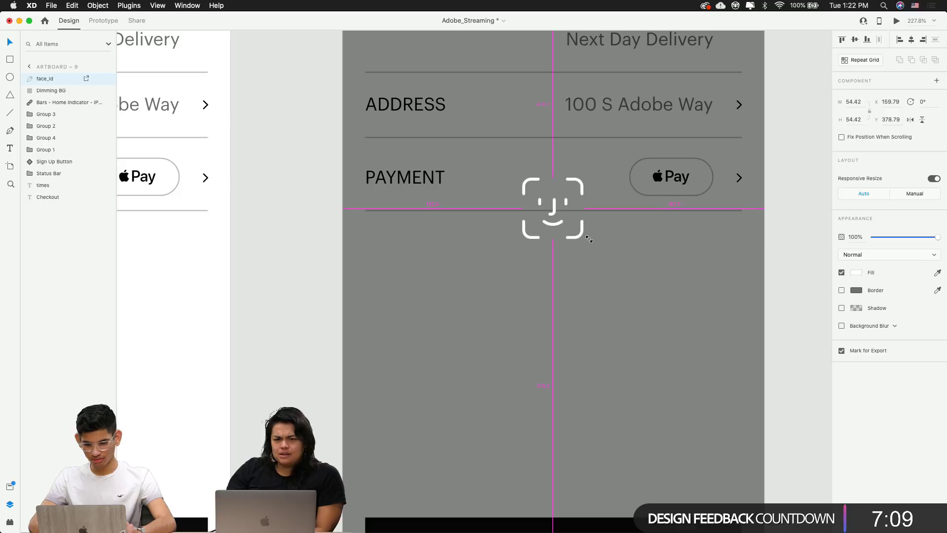
click(788, 254)
scroll(788, 254, down, 10)
drag(788, 253, 666, 248)
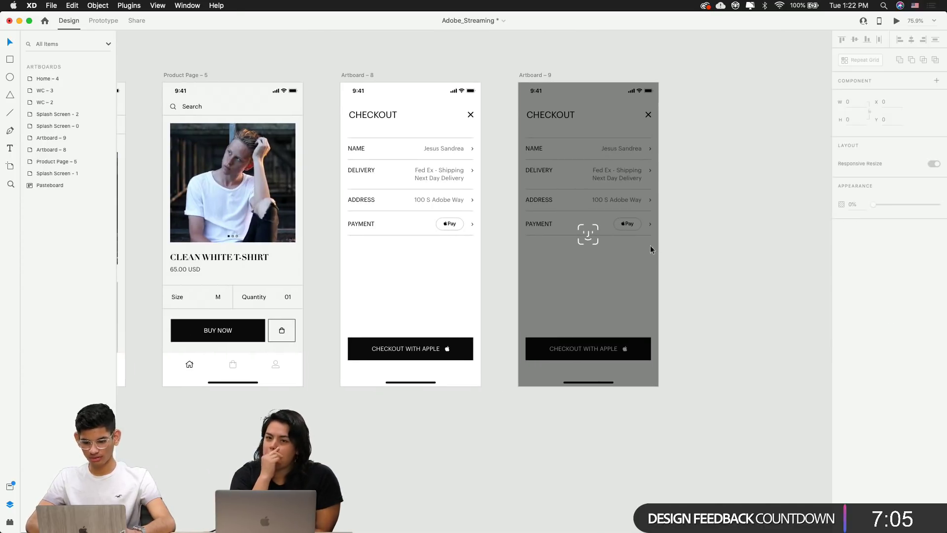
click(588, 235)
click(581, 243)
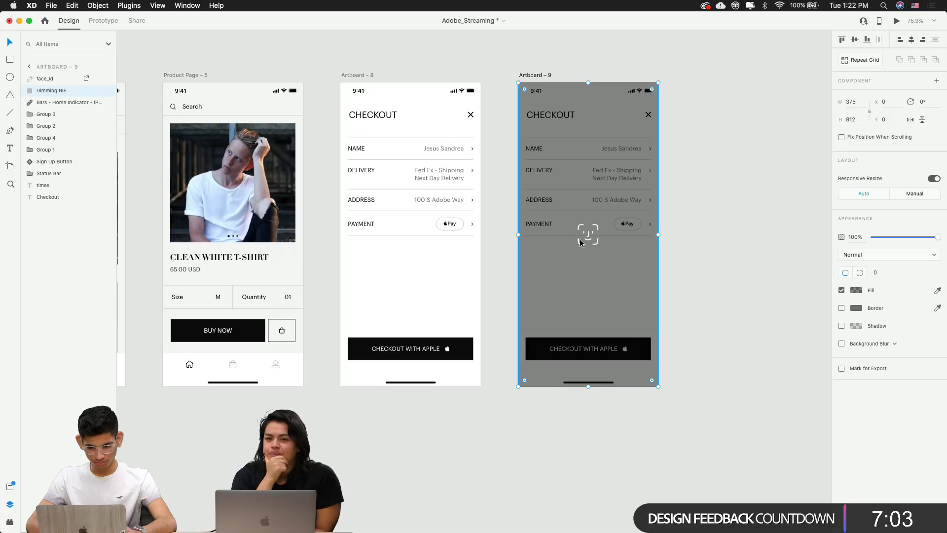
click(597, 241)
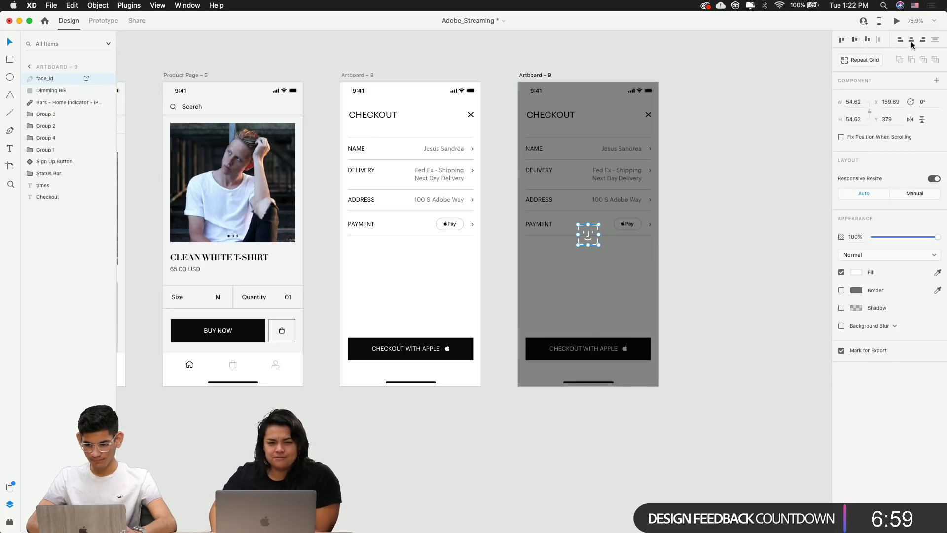
click(760, 189)
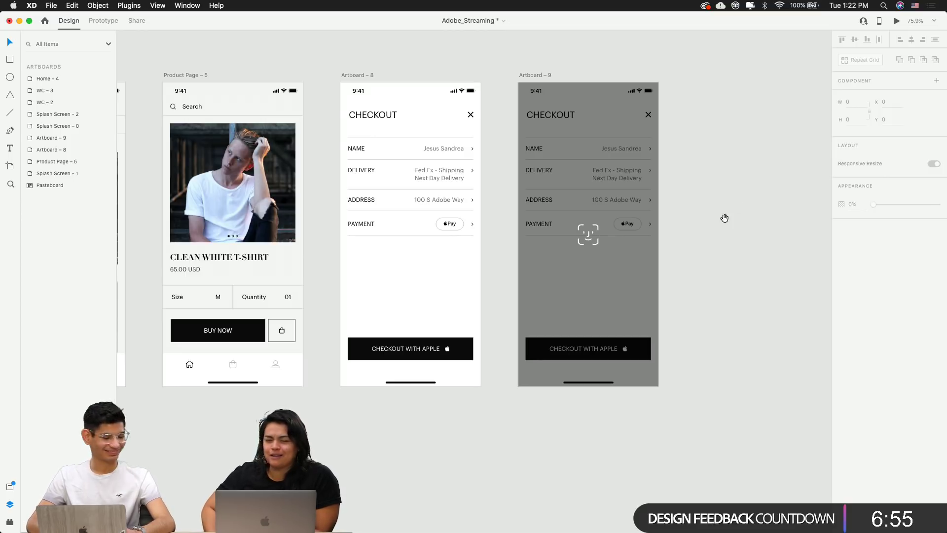
scroll(725, 217, right, 3)
scroll(530, 247, up, 5)
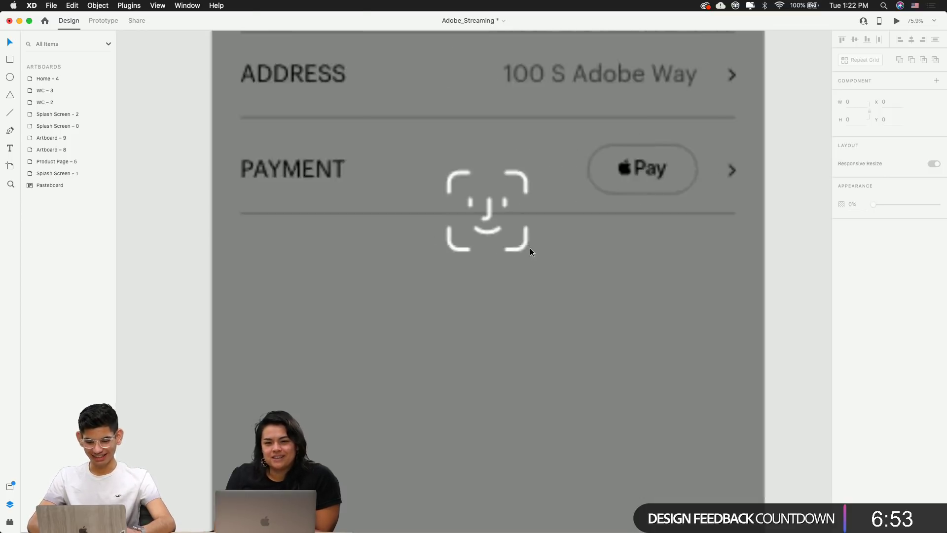
click(489, 219)
click(482, 226)
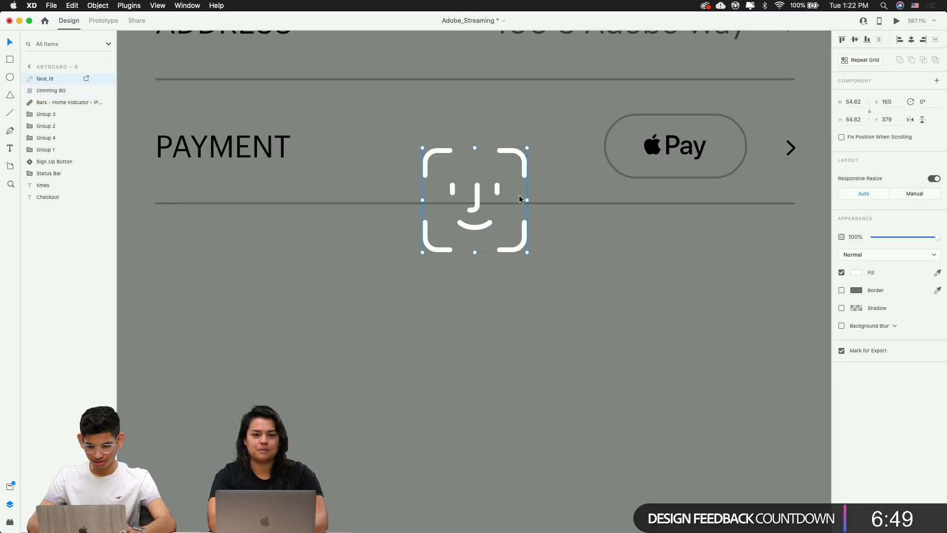
click(99, 5)
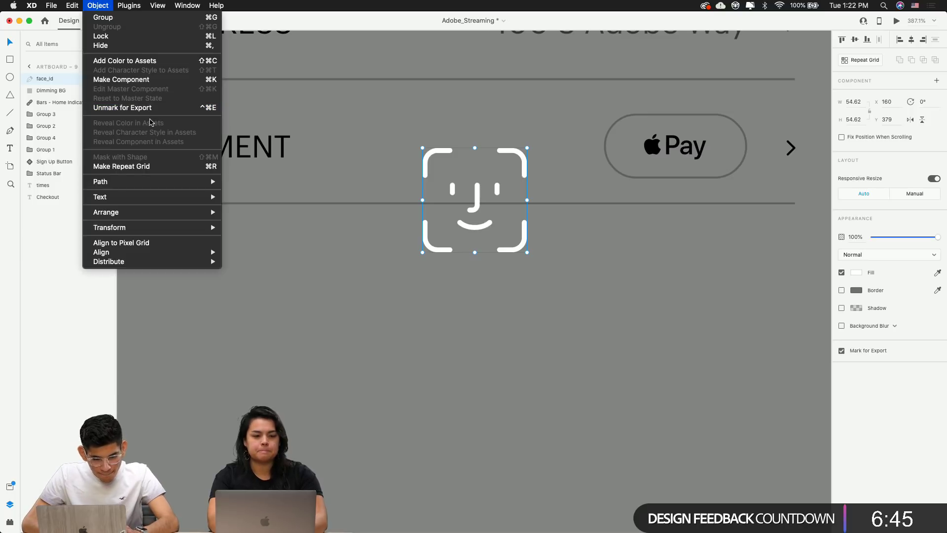
mouse_move(141, 213)
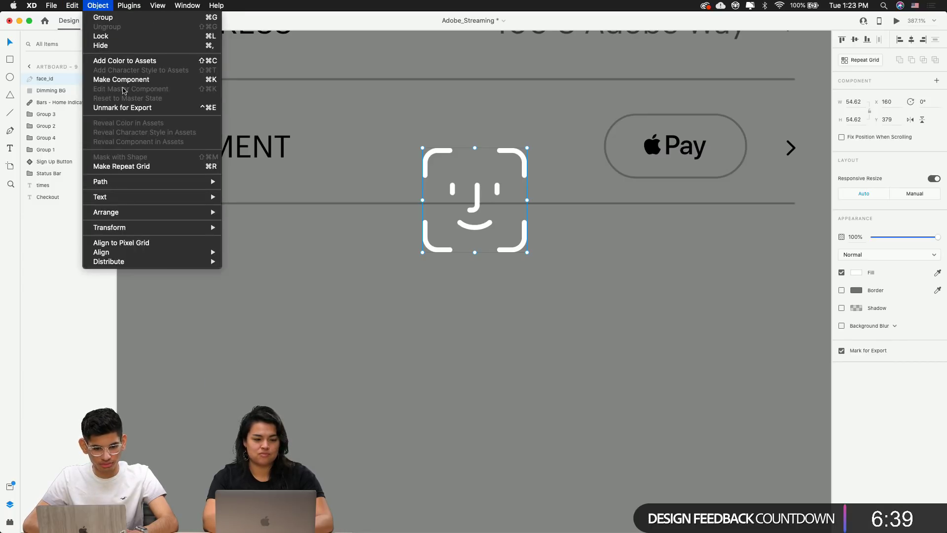
mouse_move(125, 4)
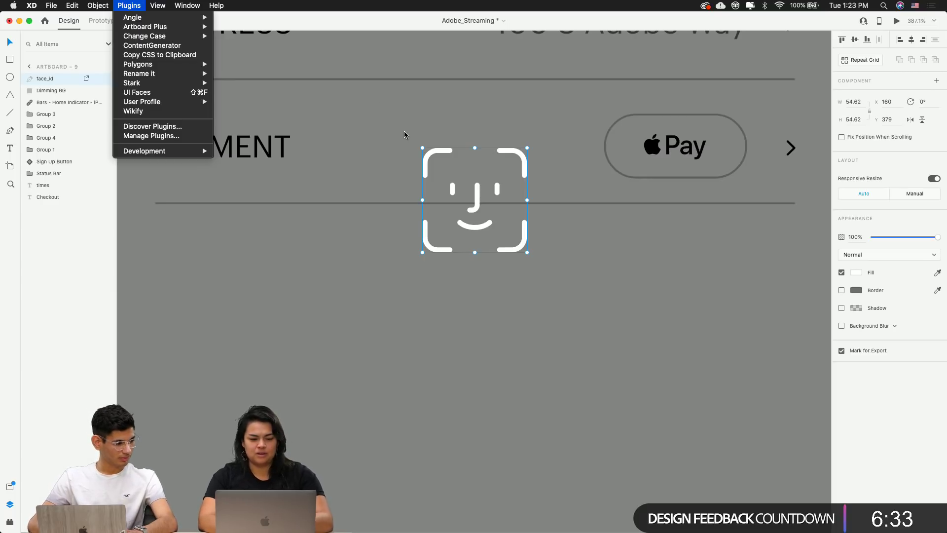
click(540, 363)
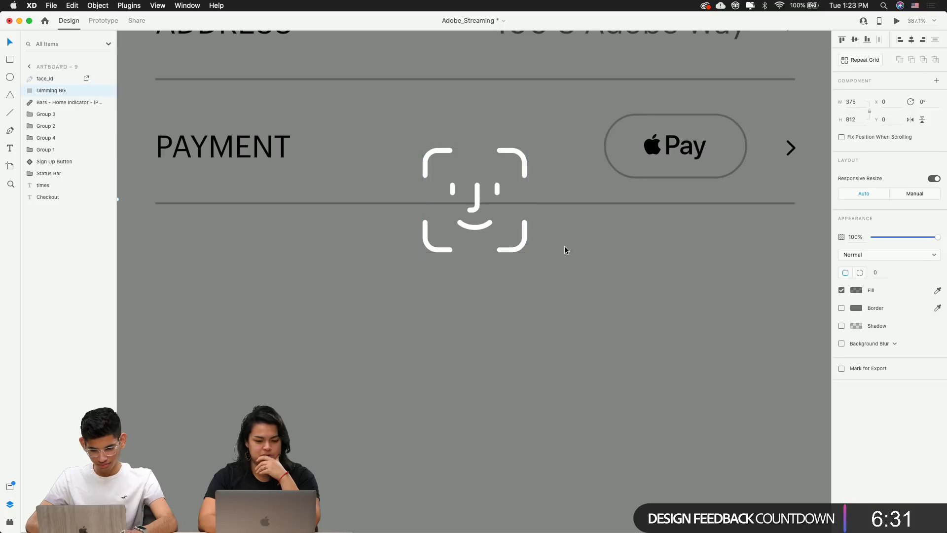
Turn on a 1-px #FFFFFF white border for the face_id icon on Artboard – 9
click(510, 249)
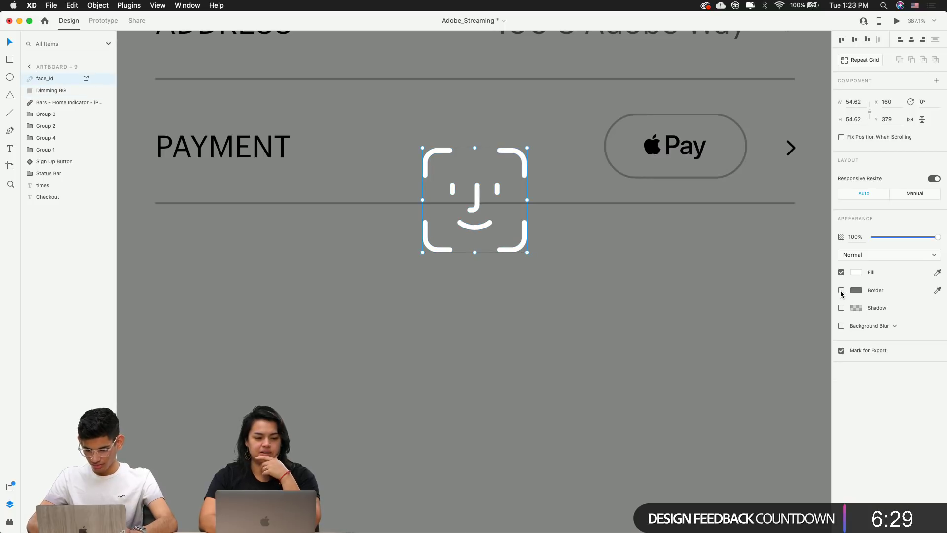
click(842, 291)
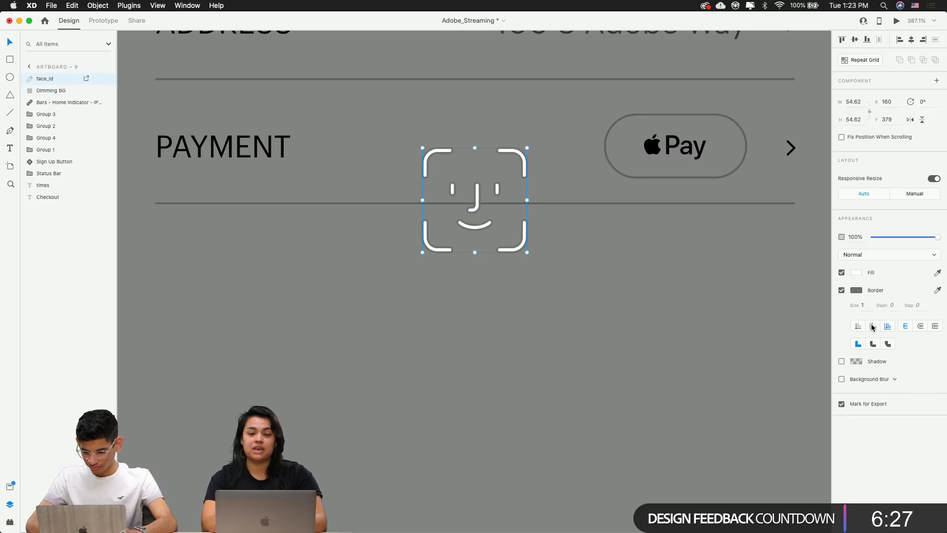
click(855, 292)
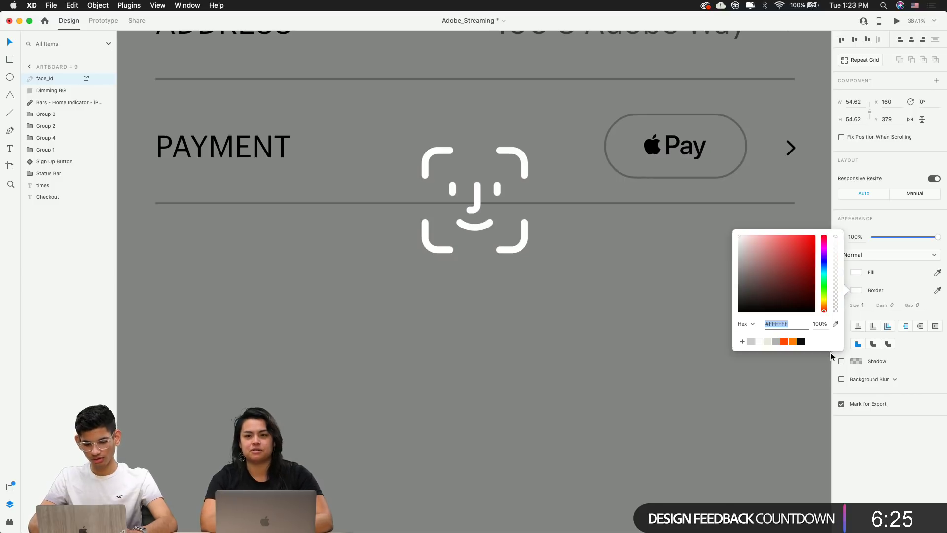
click(623, 354)
click(479, 223)
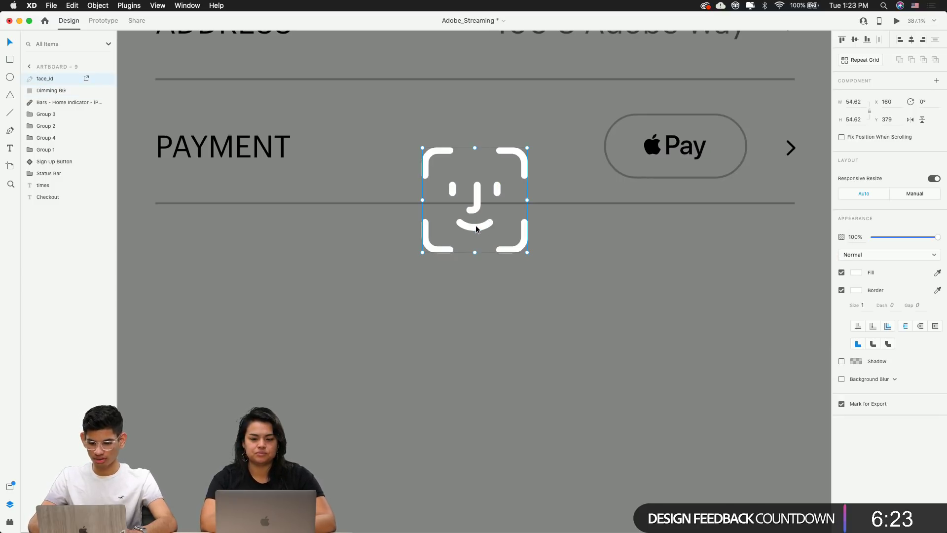
click(584, 279)
scroll(488, 255, down, 6)
click(673, 262)
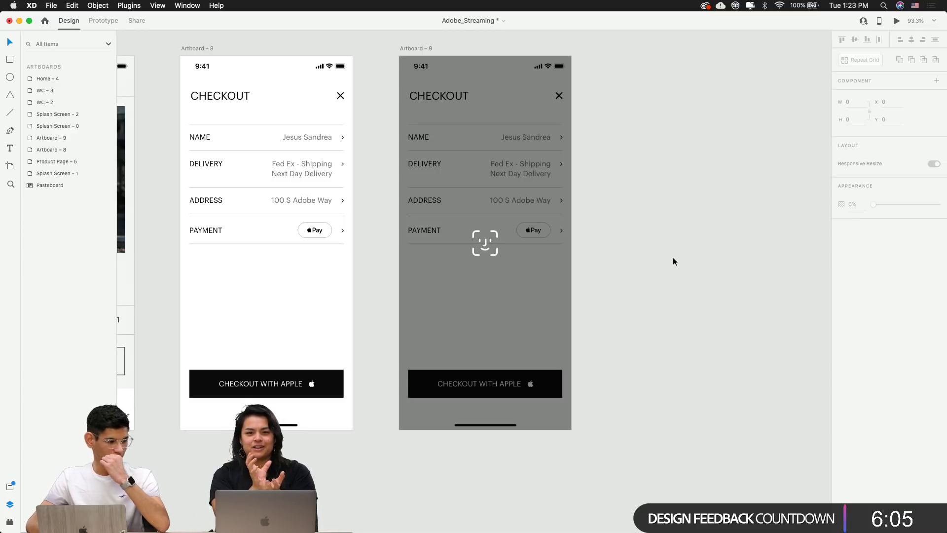
scroll(425, 219, up, 5)
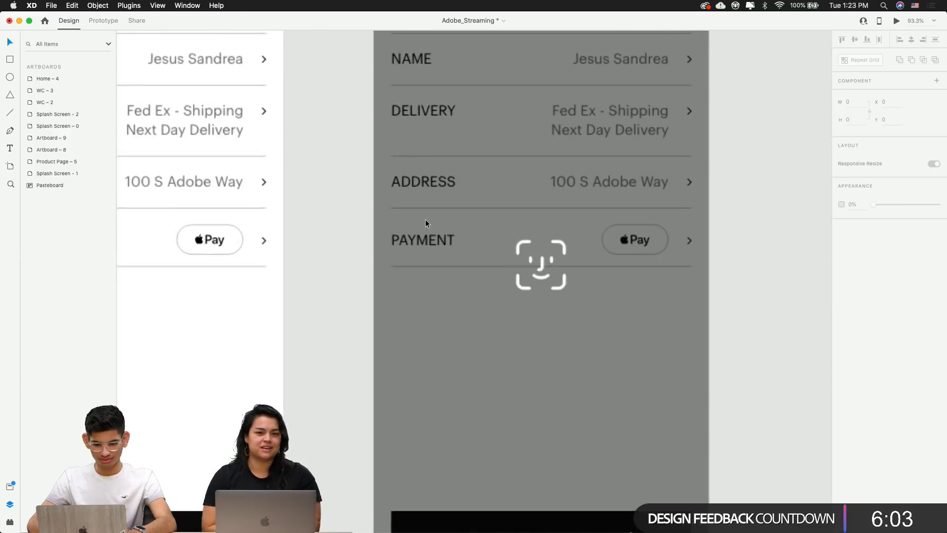
click(561, 286)
scroll(563, 288, down, 1)
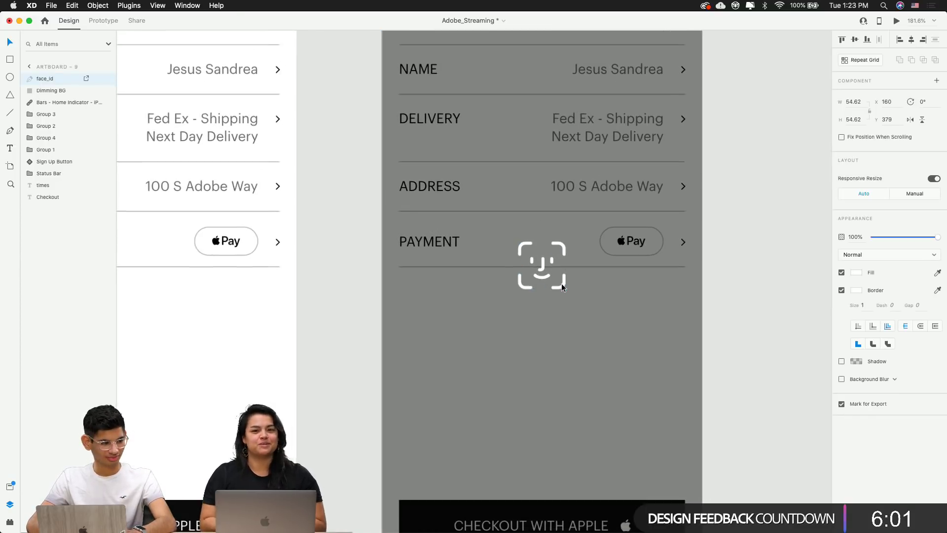
scroll(562, 287, right, 5)
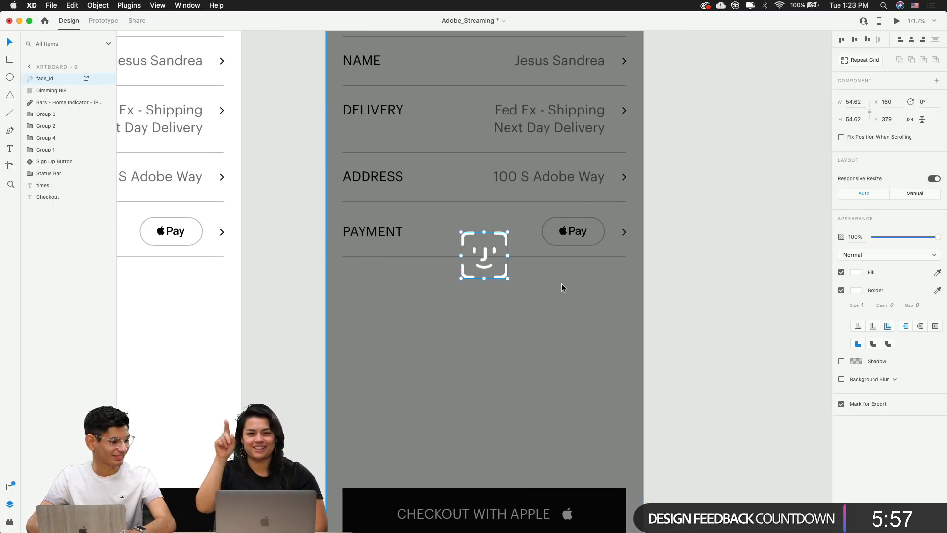
scroll(562, 287, right, 3)
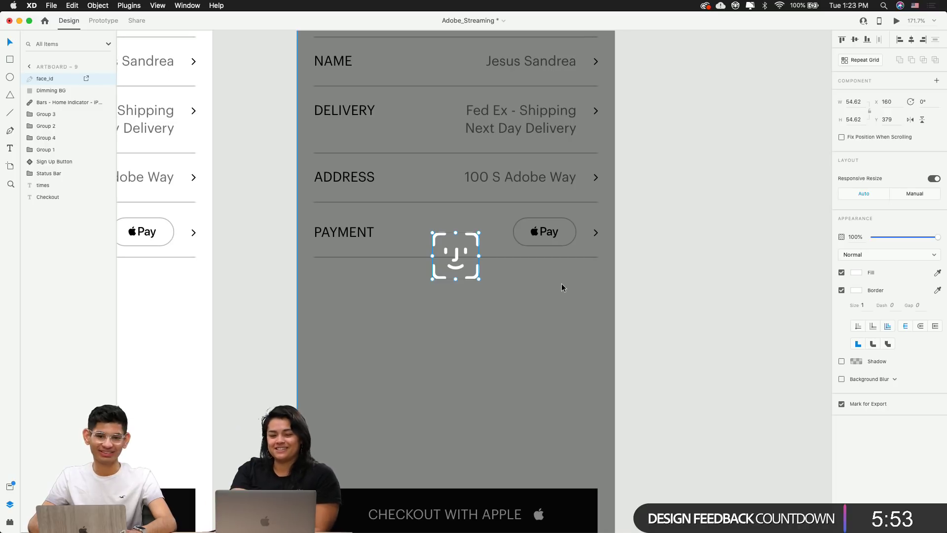
click(661, 285)
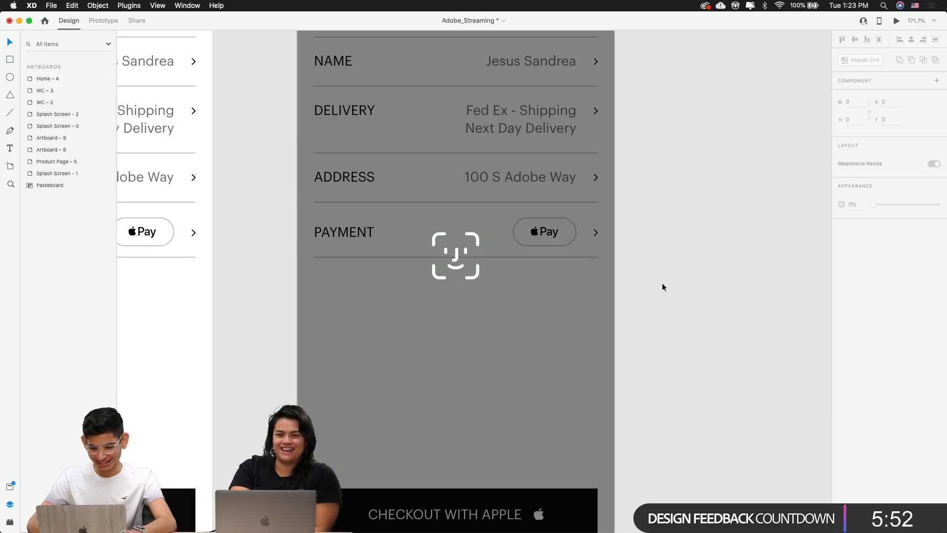
click(460, 267)
scroll(460, 266, up, 5)
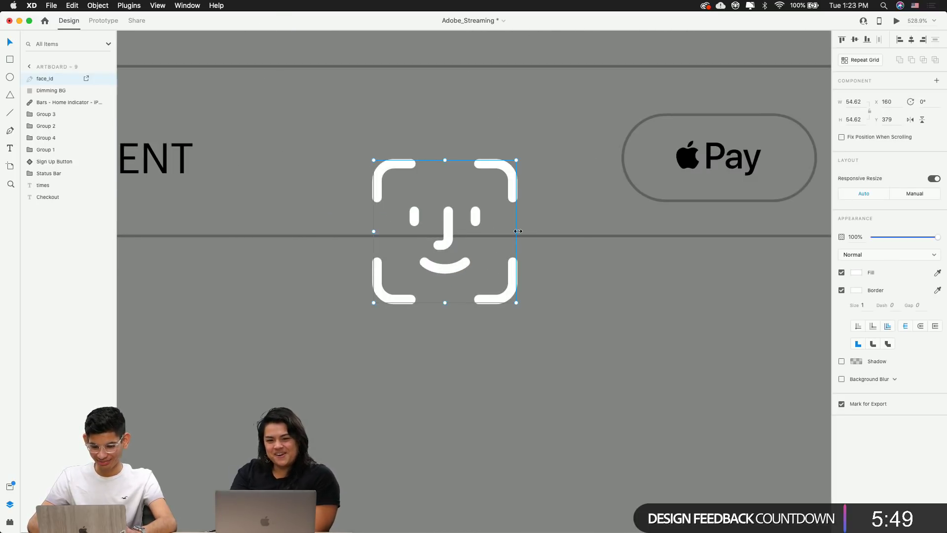
mouse_move(518, 230)
mouse_down()
mouse_move(486, 231)
mouse_move(516, 231)
mouse_up()
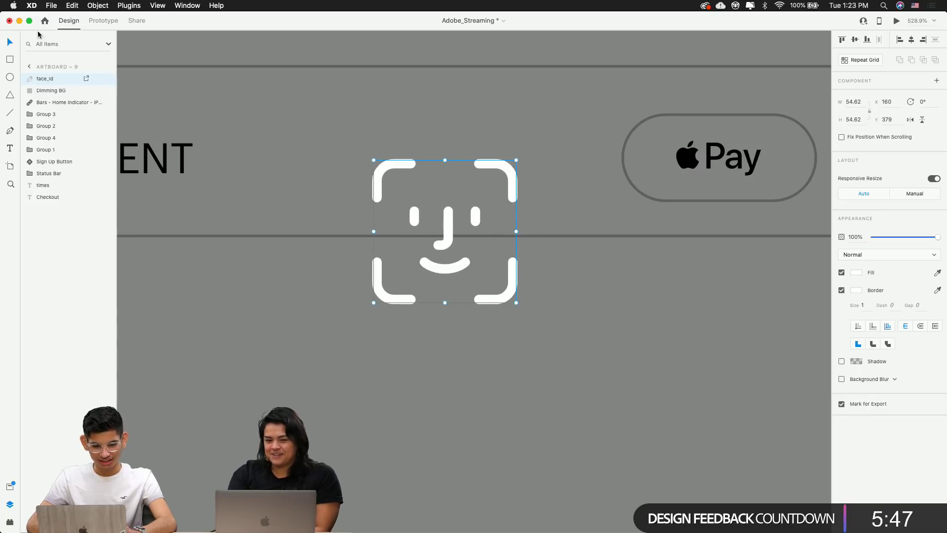
scroll(481, 196, down, 5)
scroll(481, 196, up, 5)
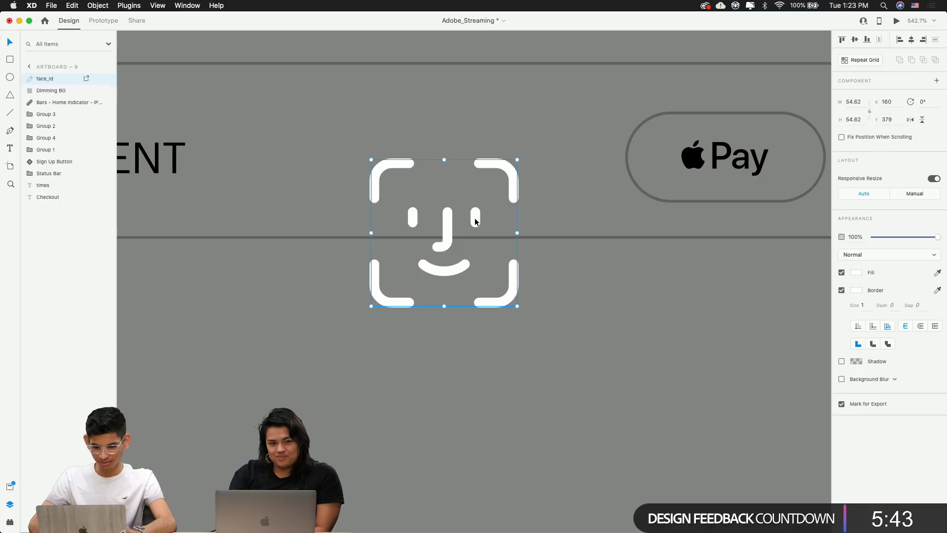
click(475, 221)
scroll(484, 213, up, 5)
click(463, 227)
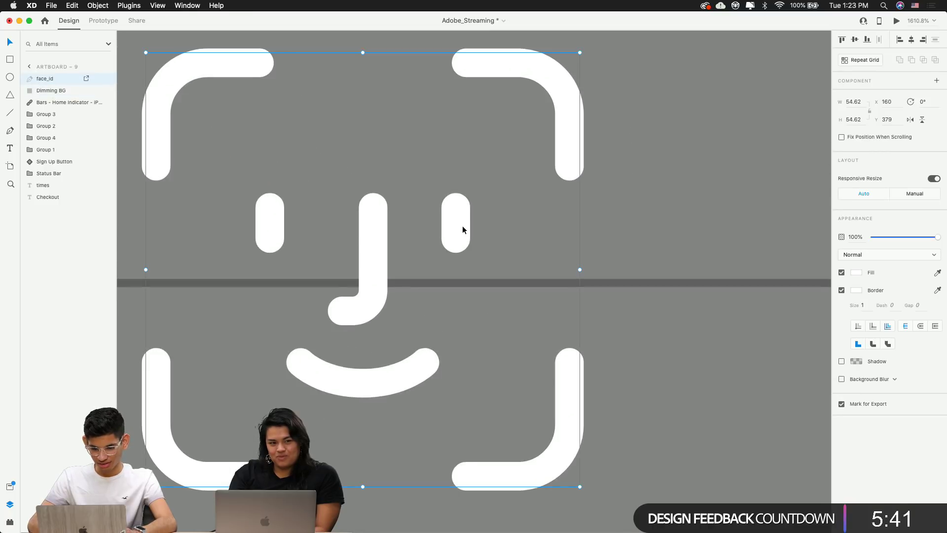
double_click(458, 226)
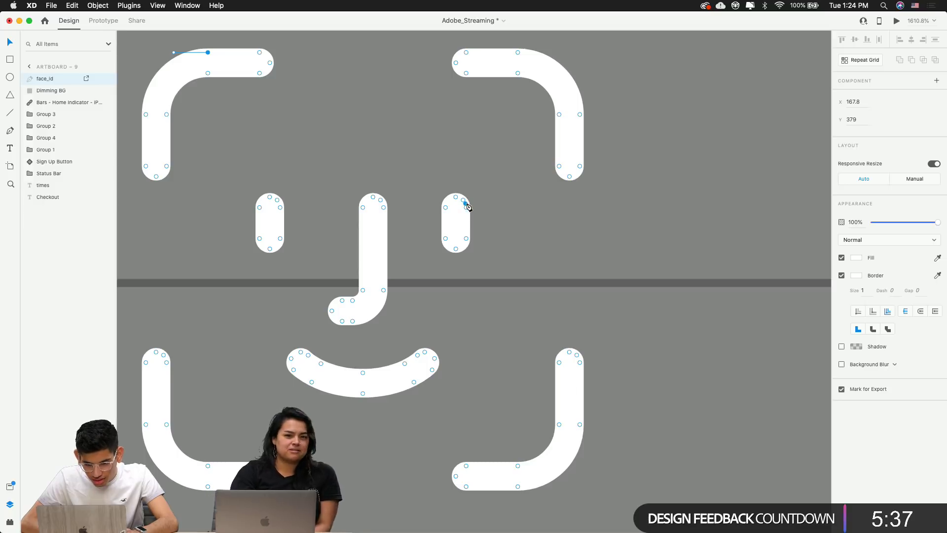
click(529, 208)
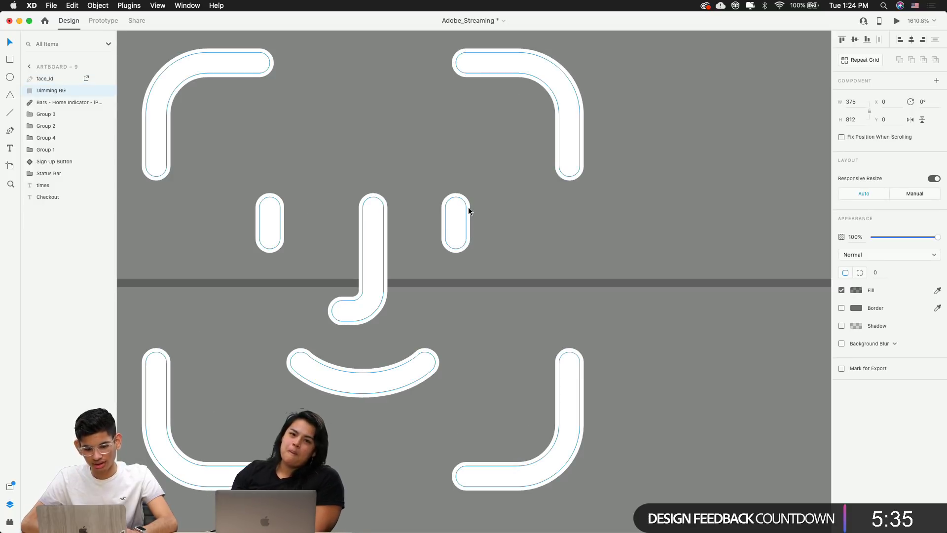
scroll(468, 208, down, 2)
mouse_move(488, 531)
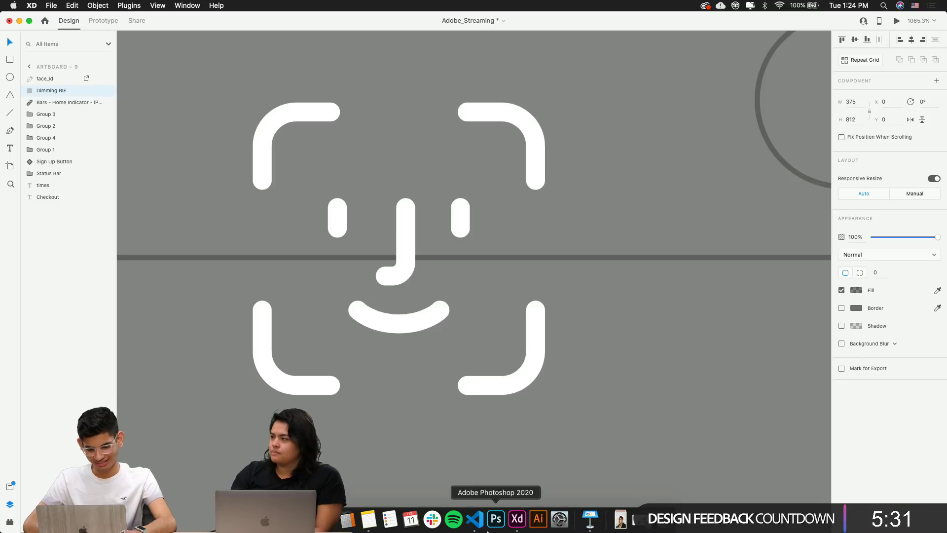
scroll(571, 327, down, 10)
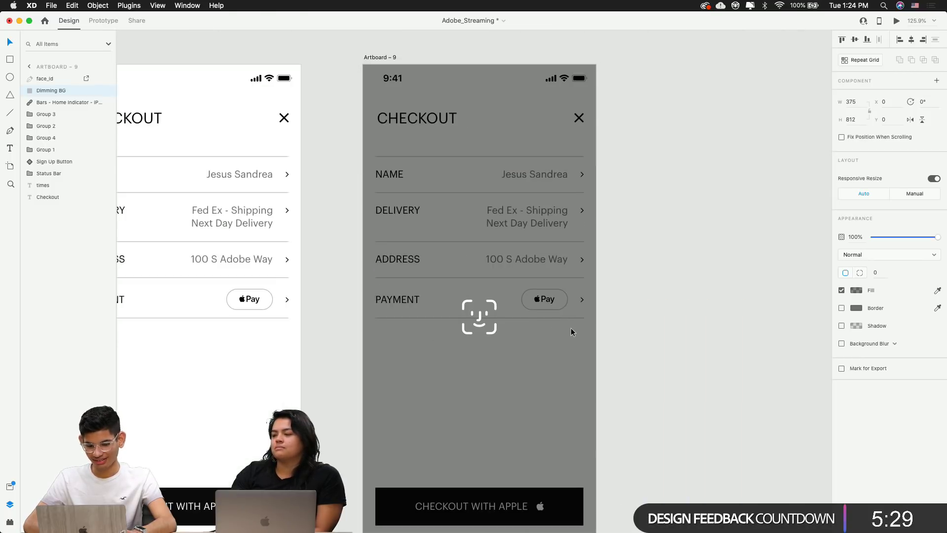
Switch to Prototype mode and bring the WC – 2 screen into view
click(707, 330)
scroll(706, 329, down, 3)
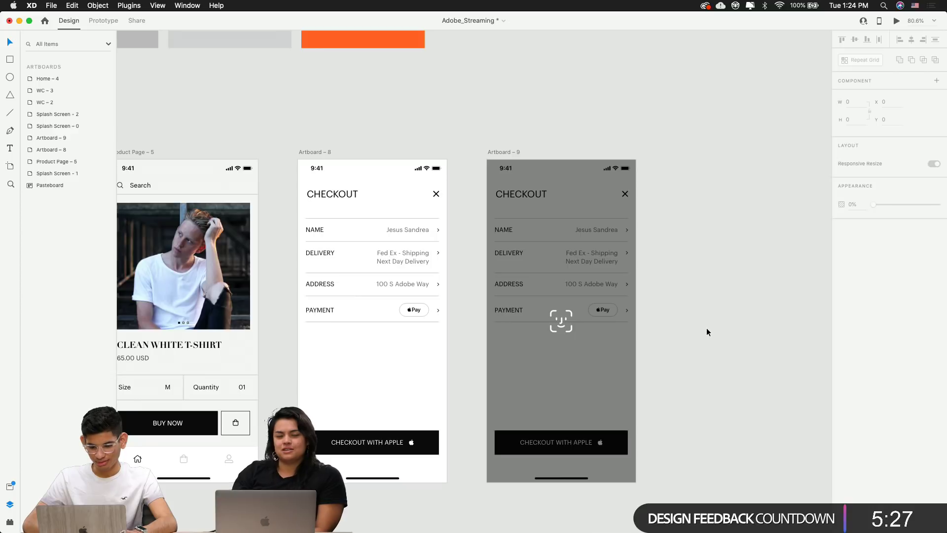
scroll(707, 327, left, 15)
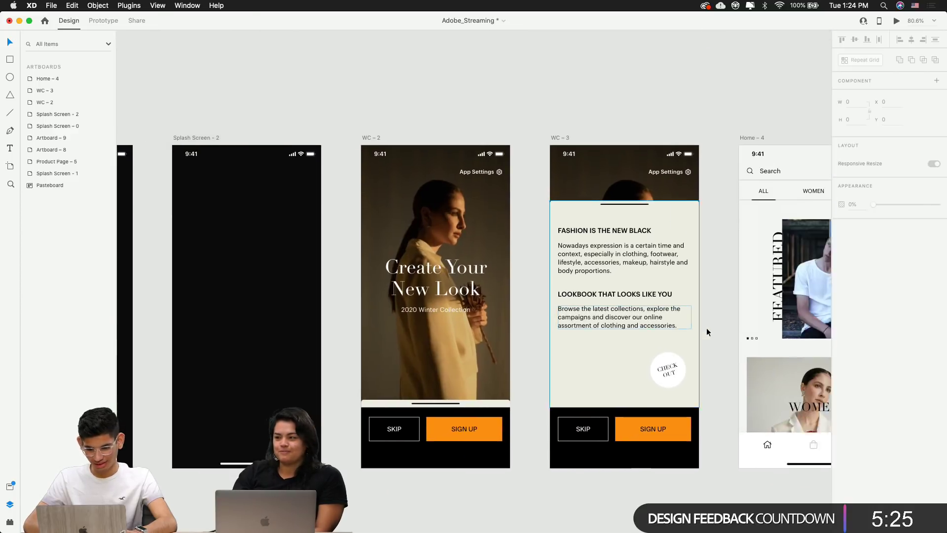
scroll(588, 285, left, 5)
scroll(416, 209, right, 18)
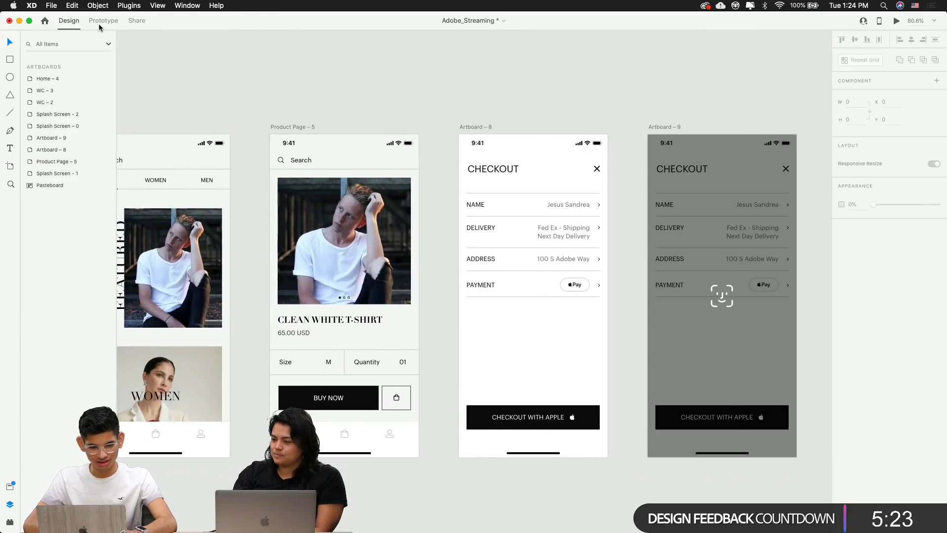
key(ctrl+Tab)
scroll(387, 125, left, 10)
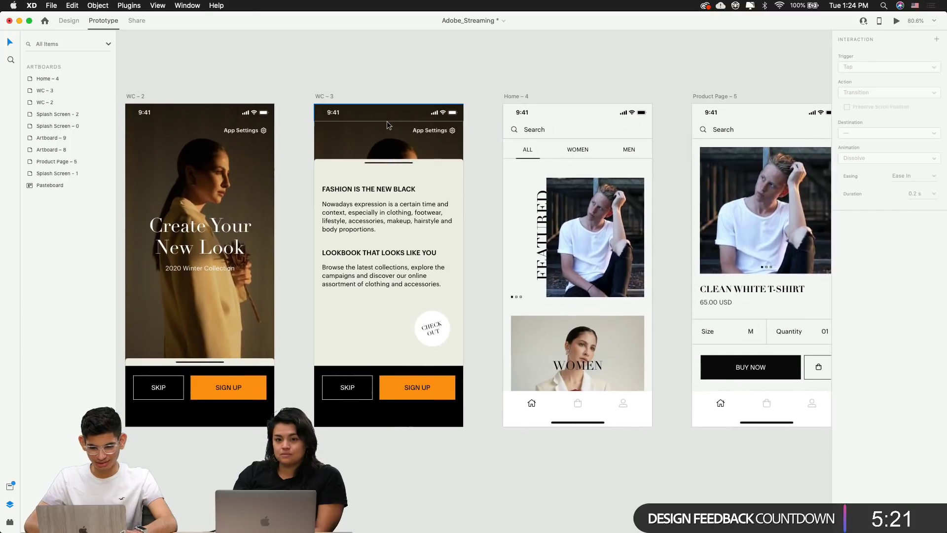
scroll(360, 128, left, 8)
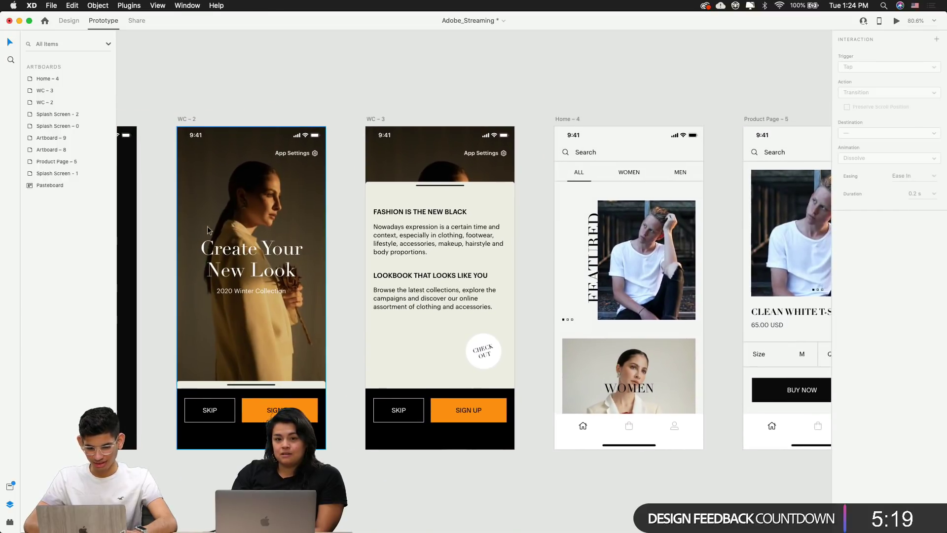
Link WC – 2's Skip button to Home – 4 with a Drag trigger, Auto-Animate, Ease In-Out
click(185, 143)
scroll(262, 298, right, 2)
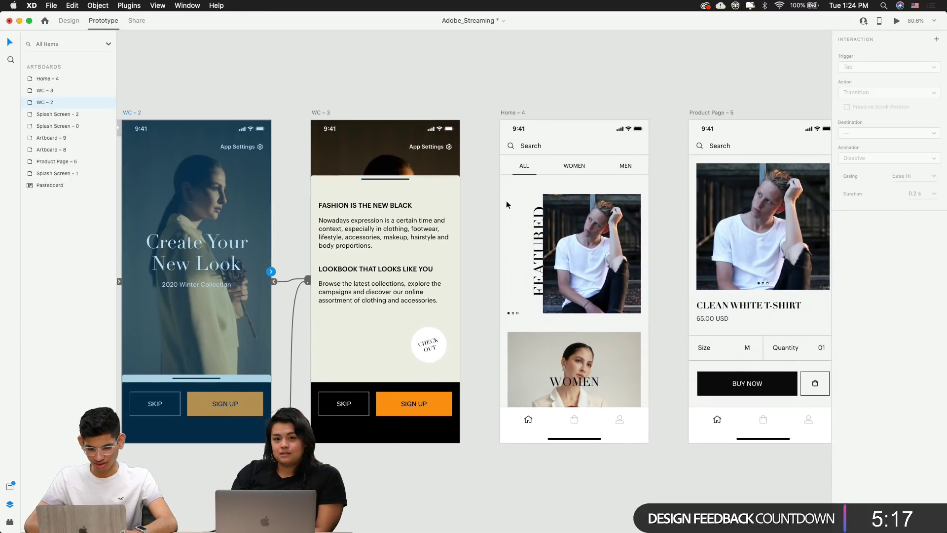
click(226, 391)
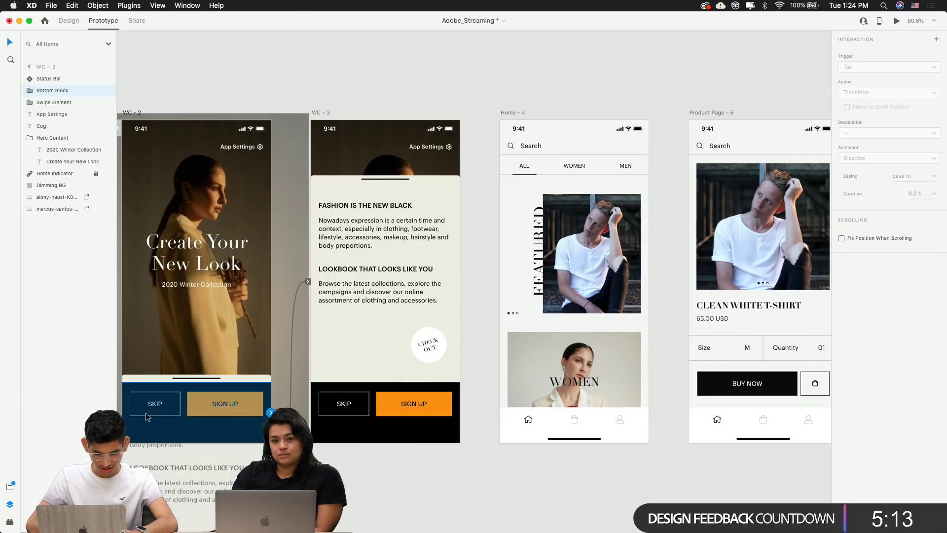
double_click(146, 414)
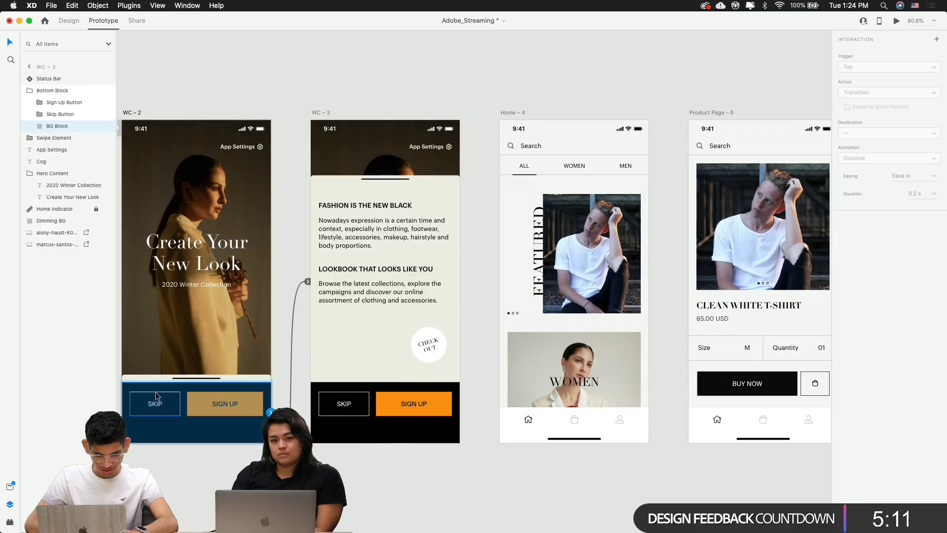
click(154, 403)
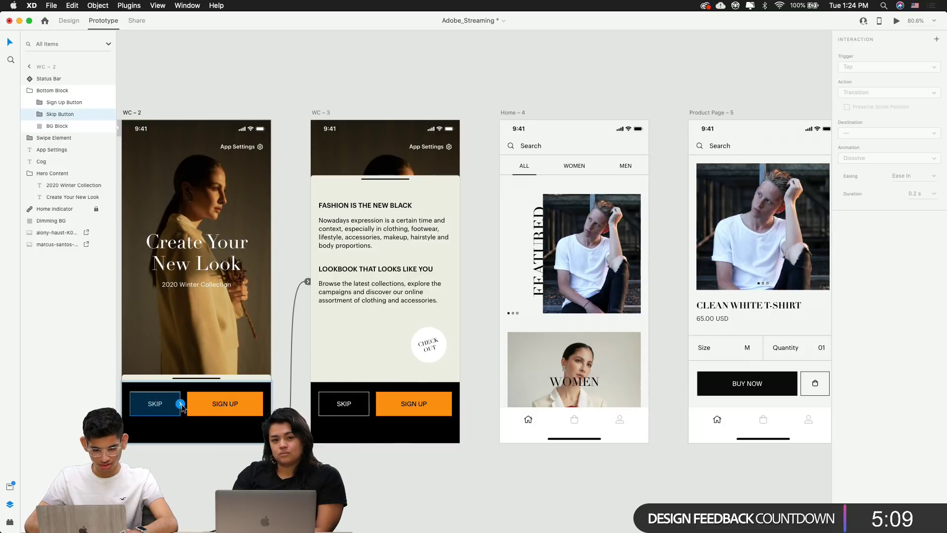
drag(181, 404, 511, 284)
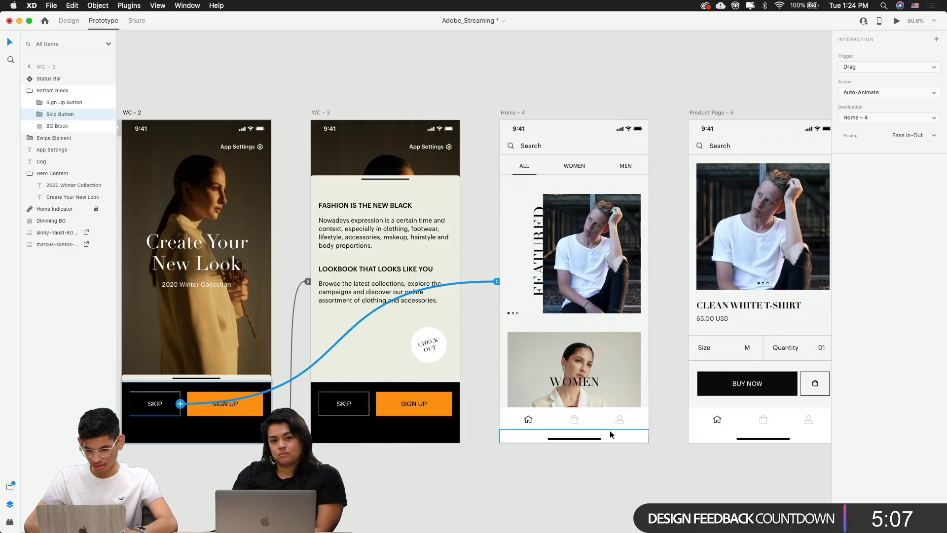
scroll(612, 435, right, 3)
scroll(612, 435, left, 2)
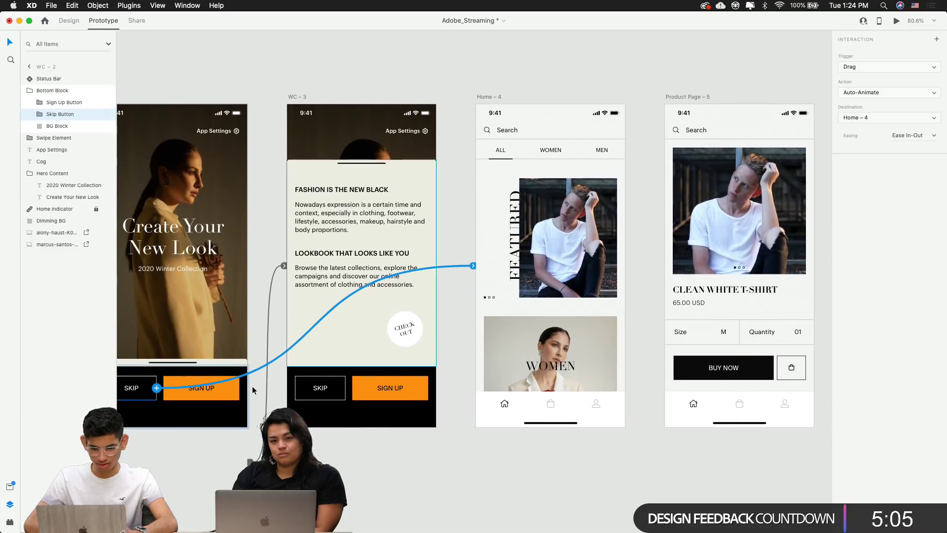
scroll(625, 409, left, 5)
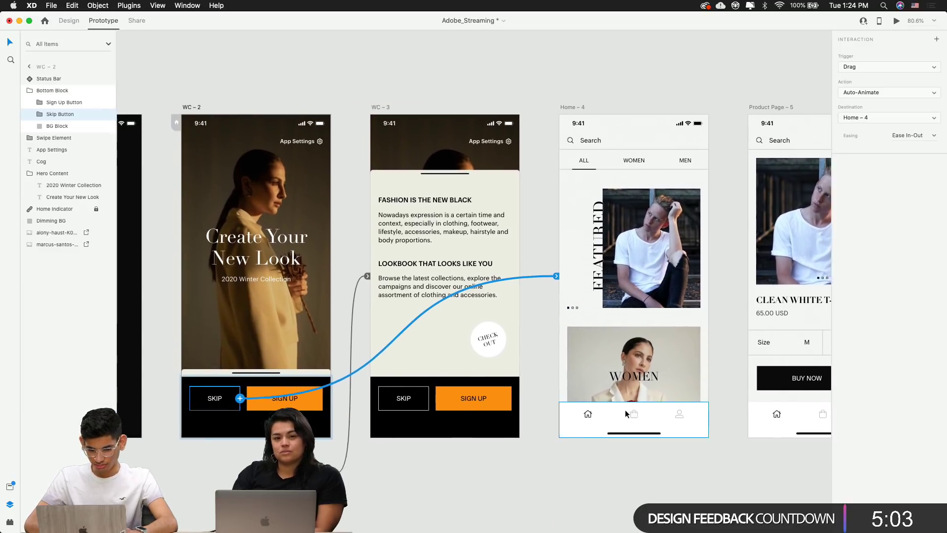
scroll(626, 410, right, 10)
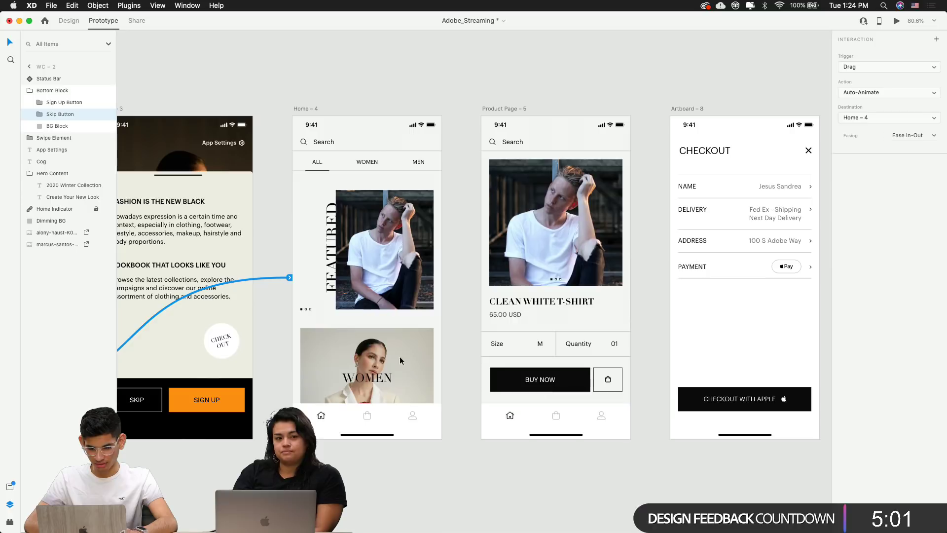
click(446, 456)
scroll(446, 456, right, 3)
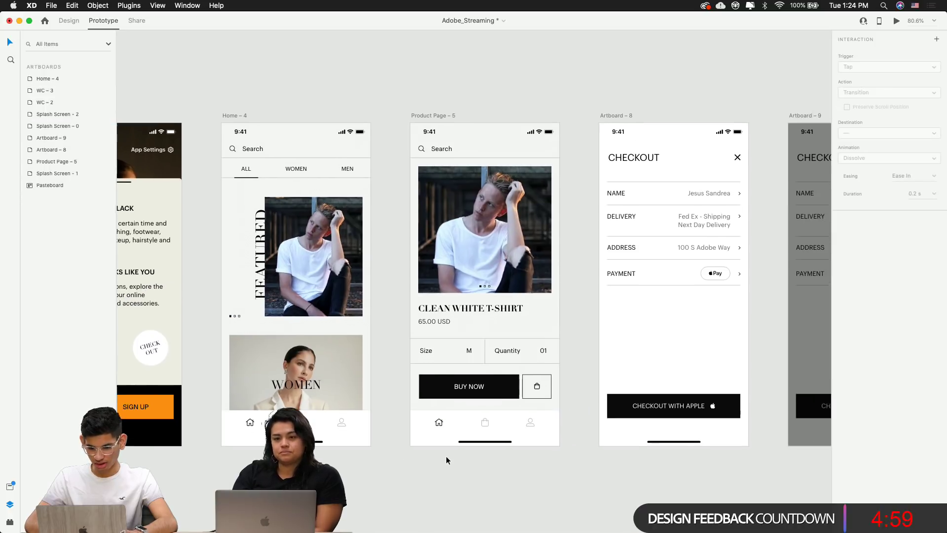
Return to Design mode and select around the FEATURED content on Home – 4
click(321, 280)
click(363, 262)
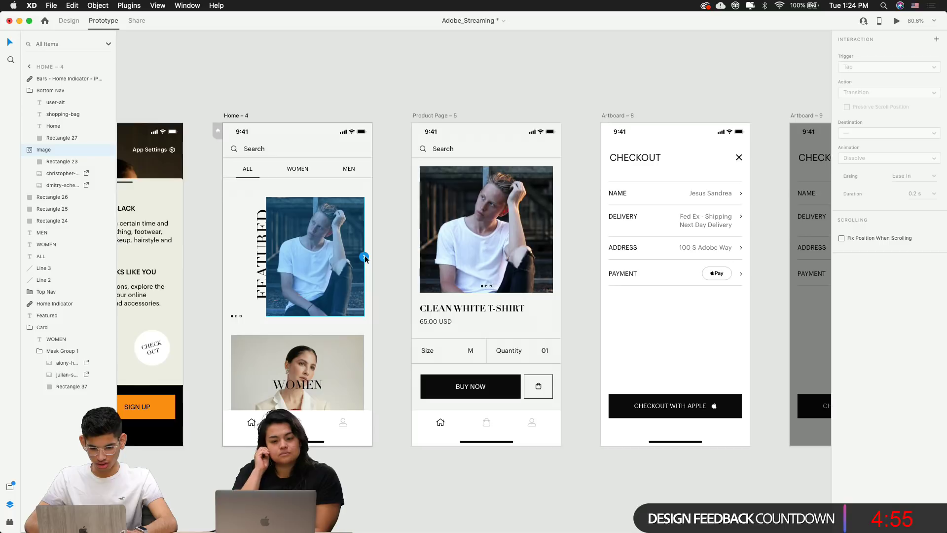
click(207, 239)
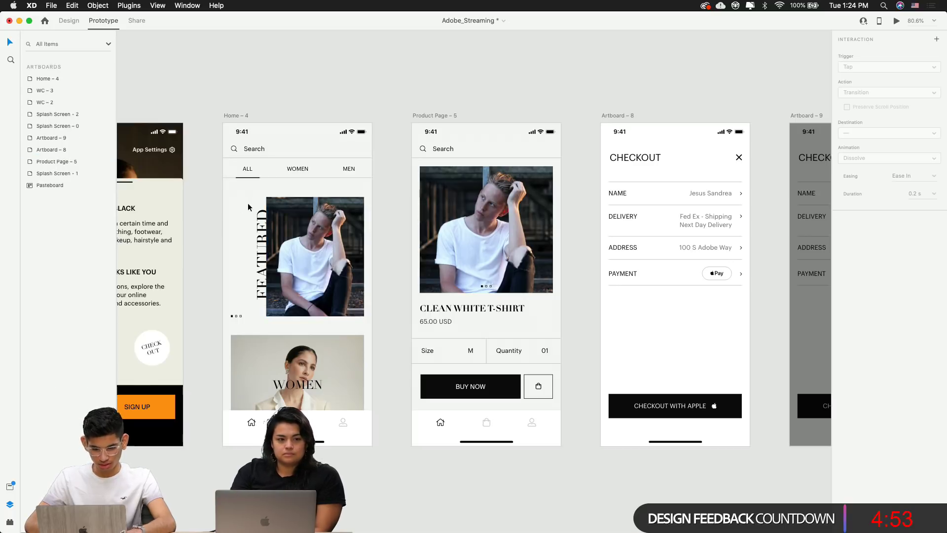
click(68, 21)
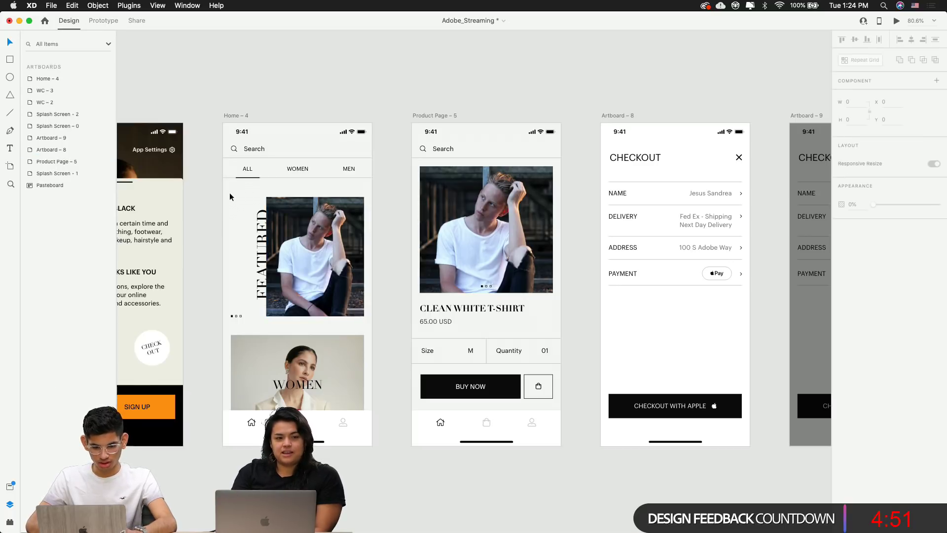
drag(229, 196, 368, 316)
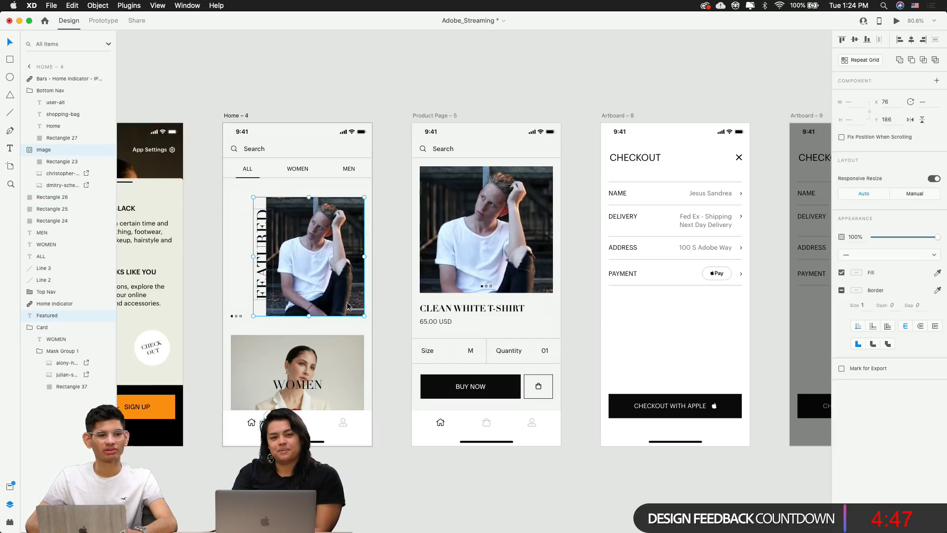
scroll(225, 292, up, 5)
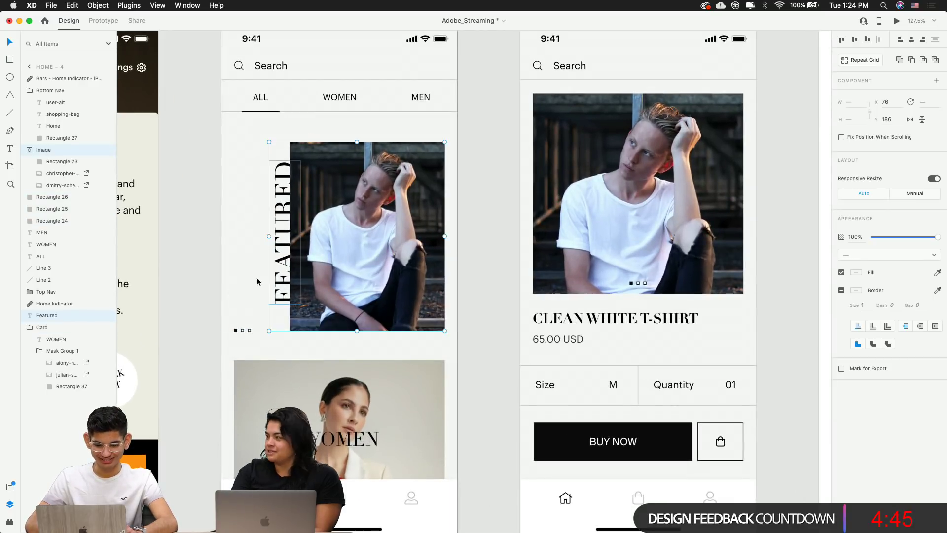
click(244, 296)
scroll(242, 332, up, 10)
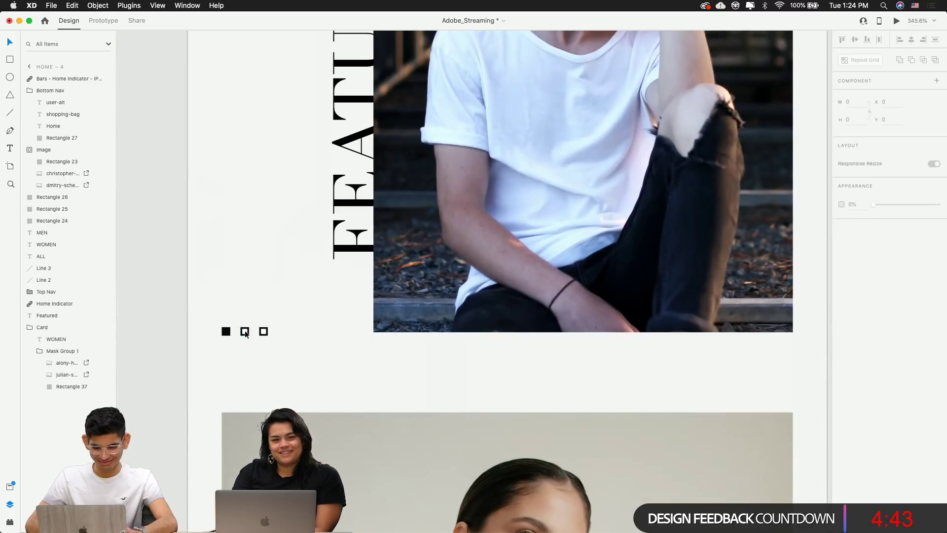
Group the three carousel dots on Home – 4 and name the group 'Dots'
click(245, 332)
shift+click(225, 332)
shift+click(263, 332)
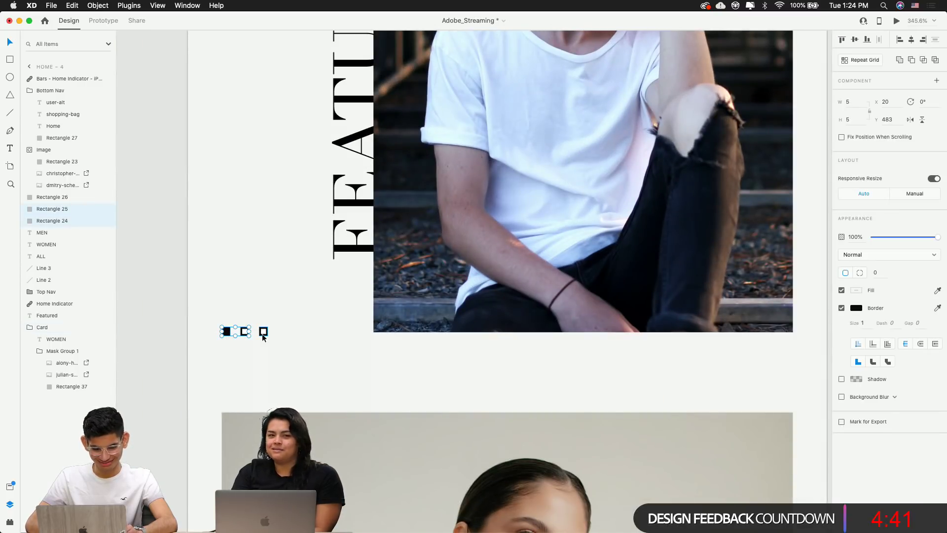
key(super+g)
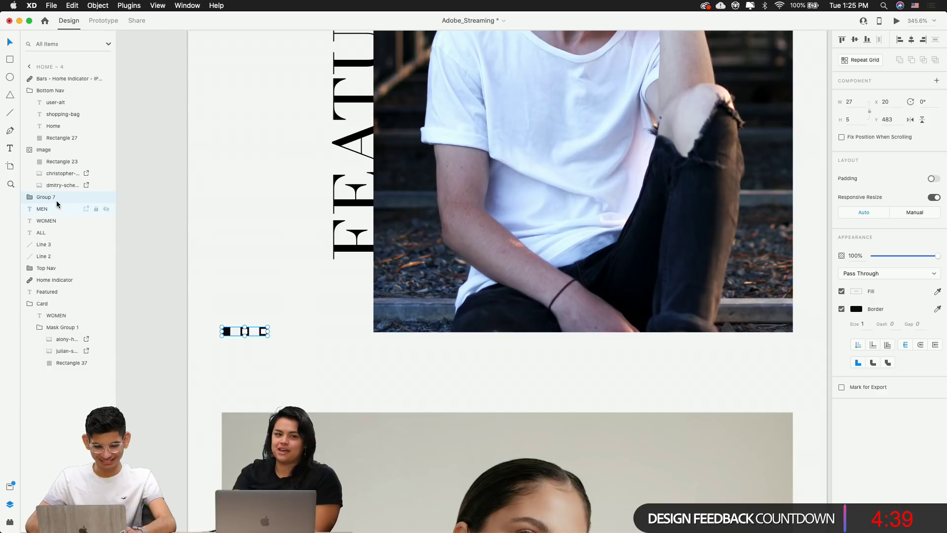
double_click(49, 197)
text(Dots)
key(Return)
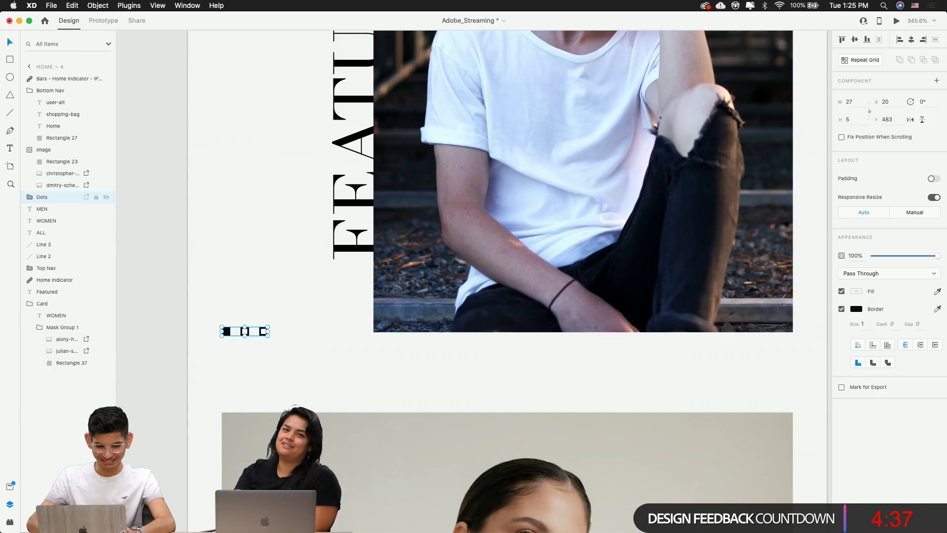
Group the FEATURED text, image and Dots together into one group
scroll(193, 199, down, 8)
scroll(193, 199, down, 5)
drag(224, 191, 333, 200)
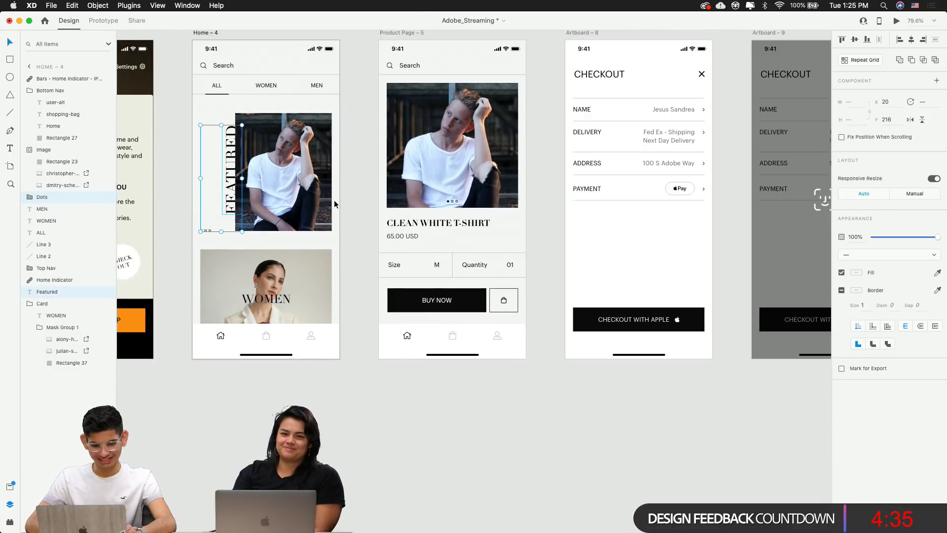
key(super+g)
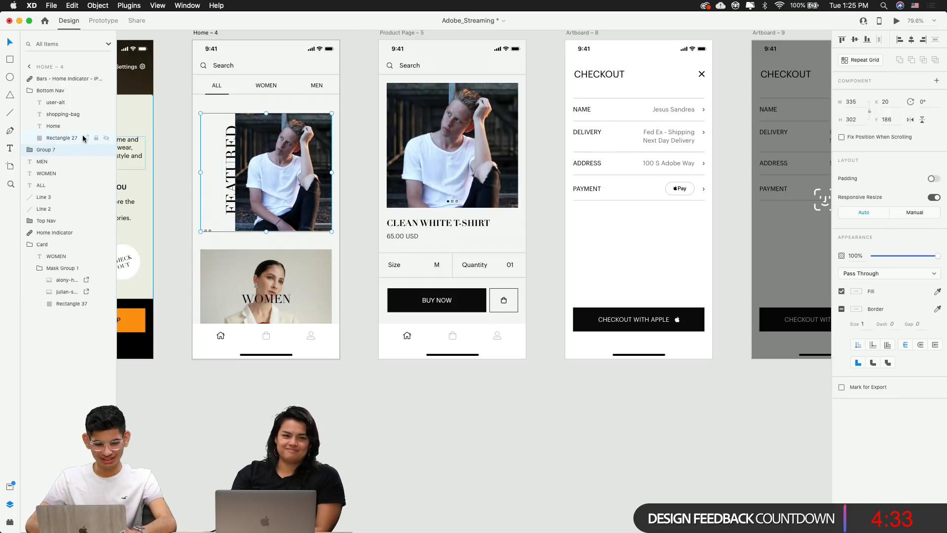
double_click(57, 150)
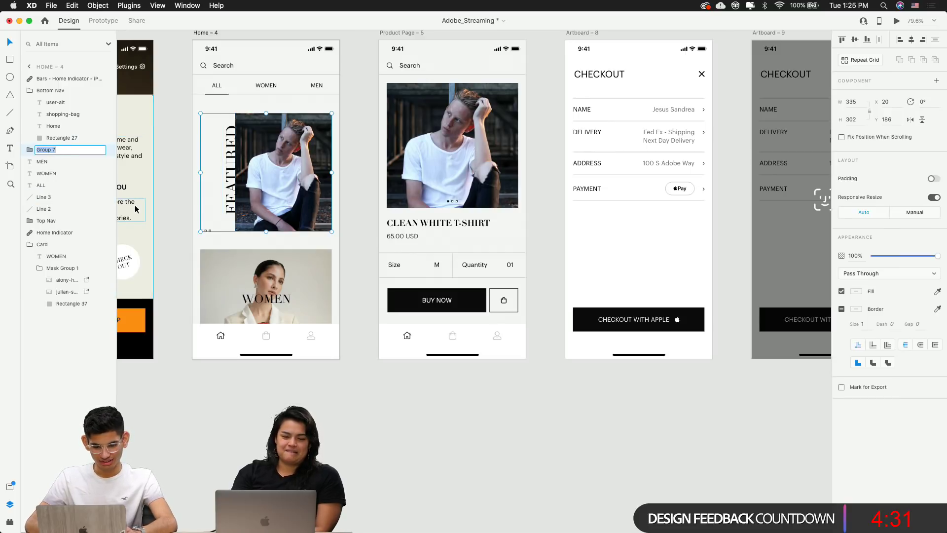
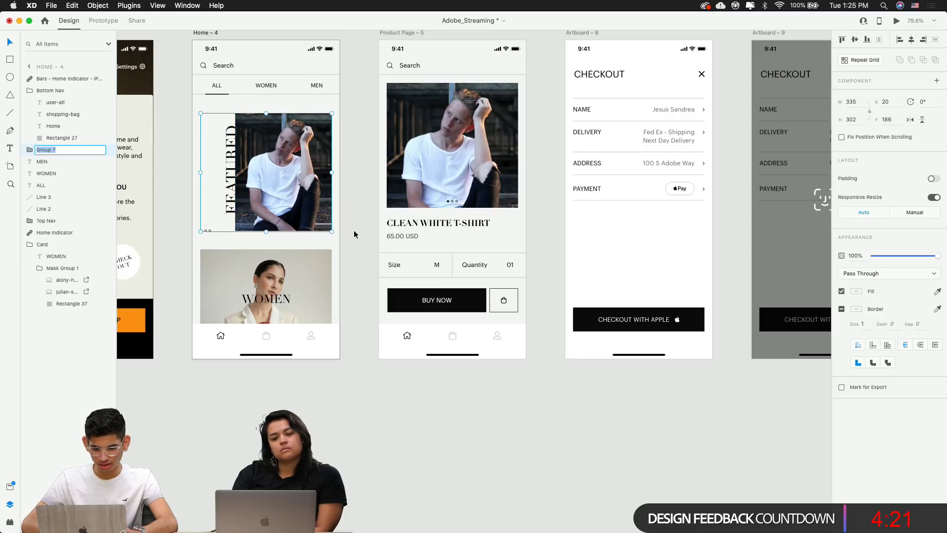
Rename the Group 7 layer to 'Card'
key(Return)
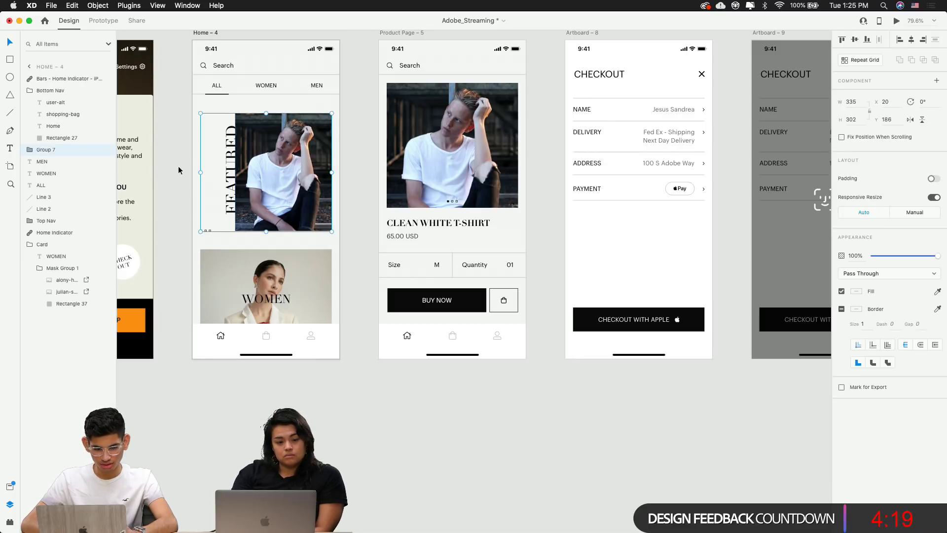
double_click(52, 151)
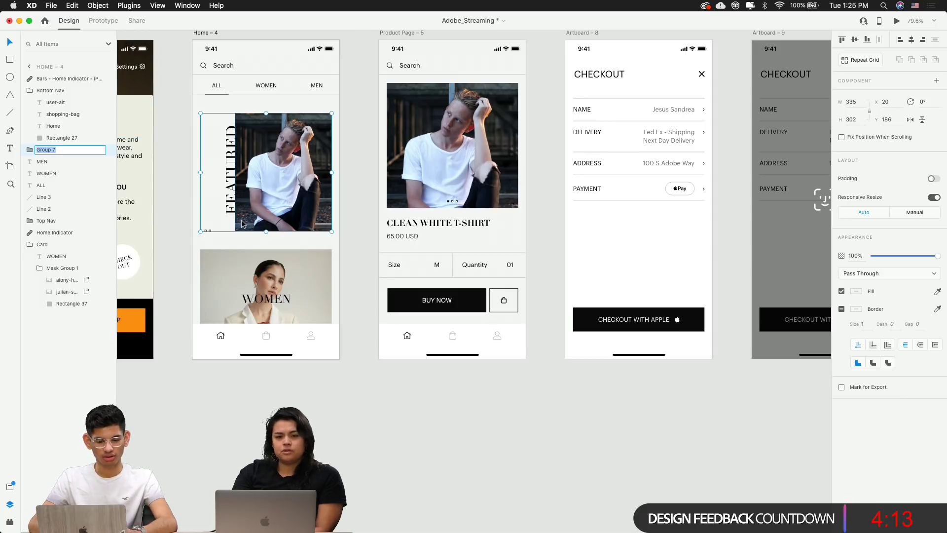
key(BackSpace)
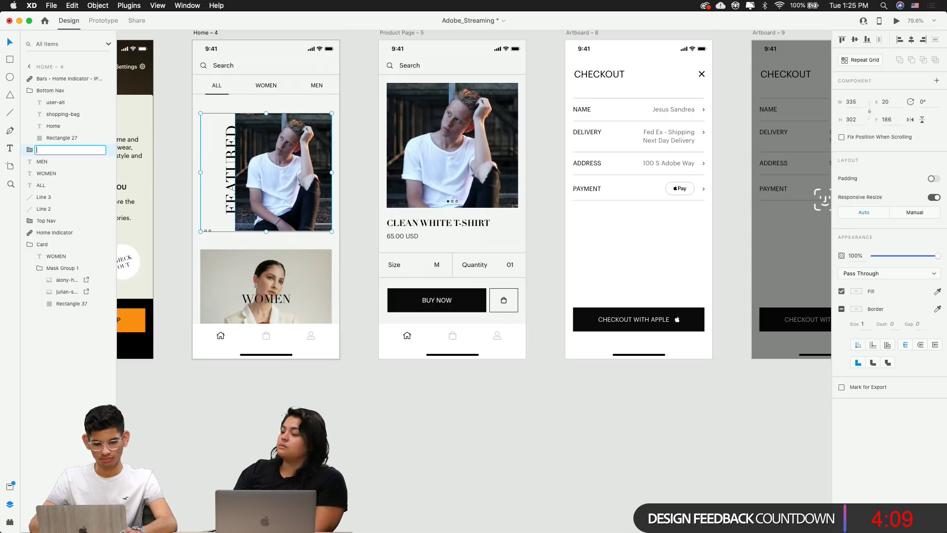
key(BackSpace)
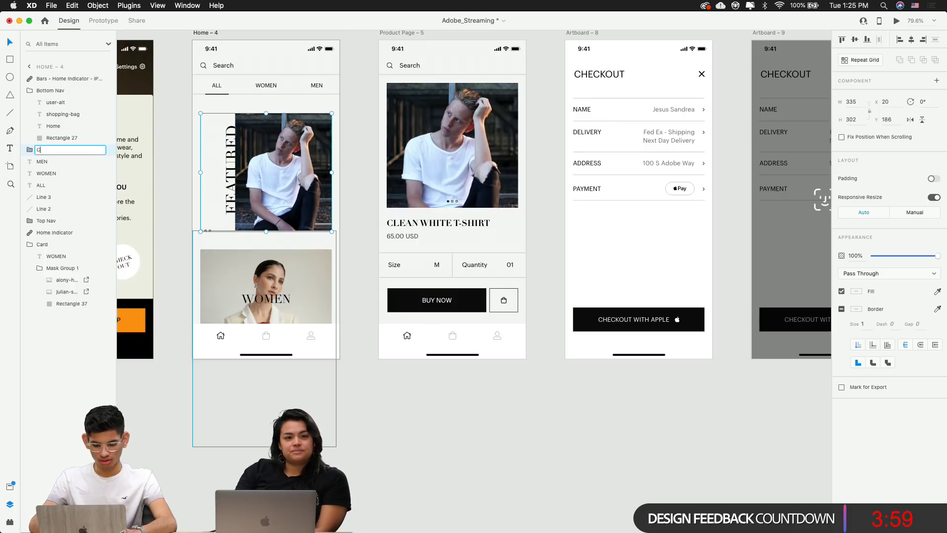
text(ard)
key(Return)
Select the featured card on Home – 4 and drill into its masked image
click(483, 391)
scroll(483, 391, left, 3)
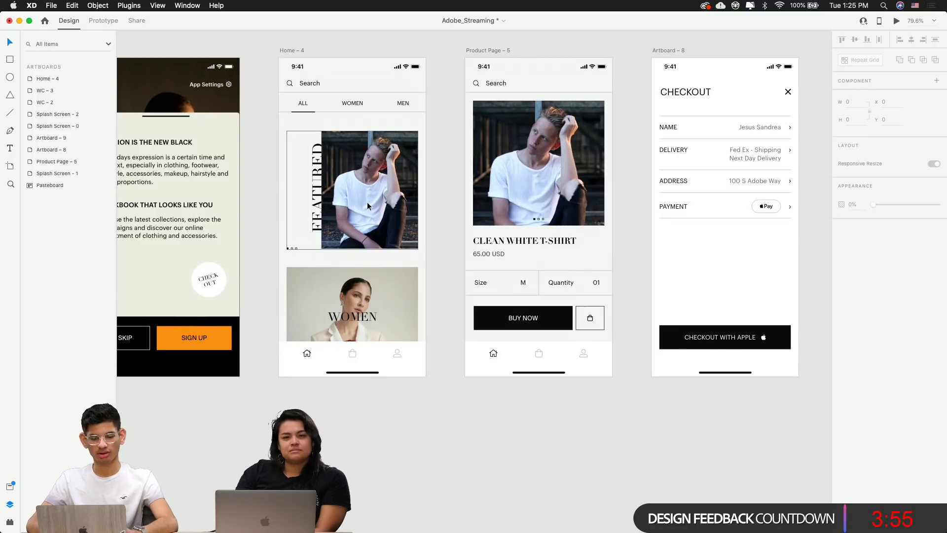
click(390, 207)
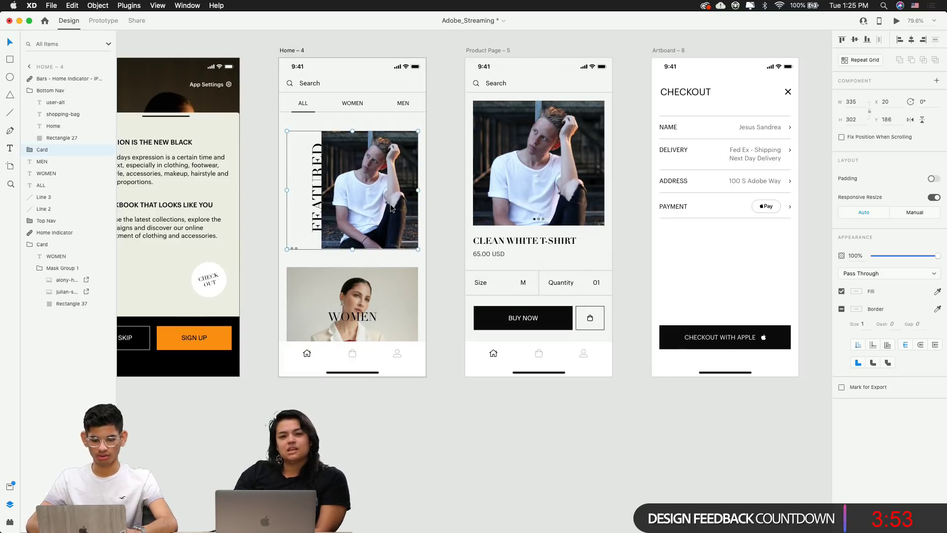
click(454, 213)
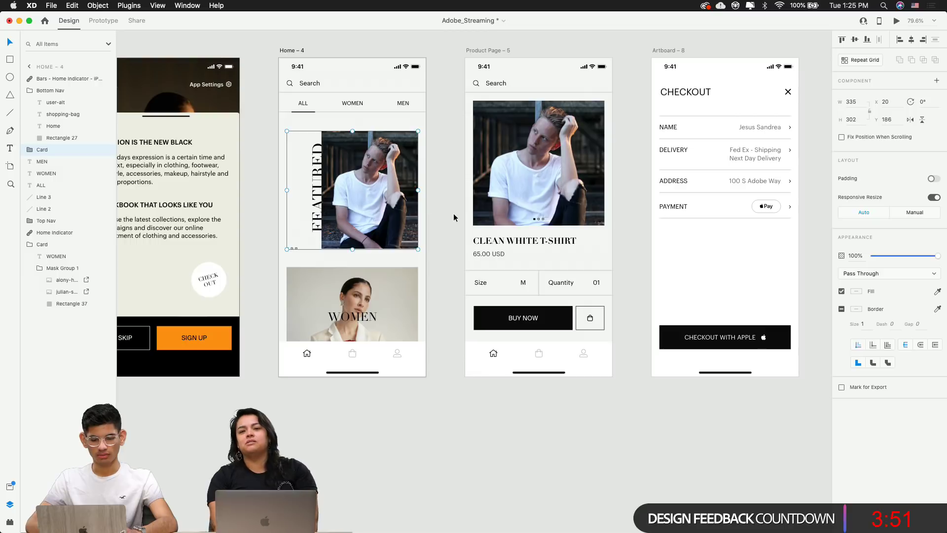
scroll(453, 215, right, 3)
scroll(453, 213, left, 2)
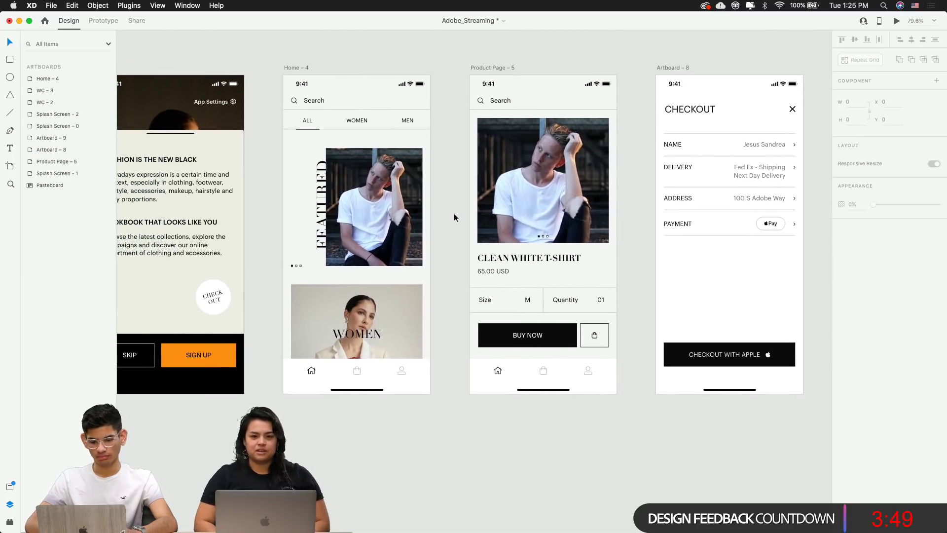
double_click(382, 212)
double_click(389, 216)
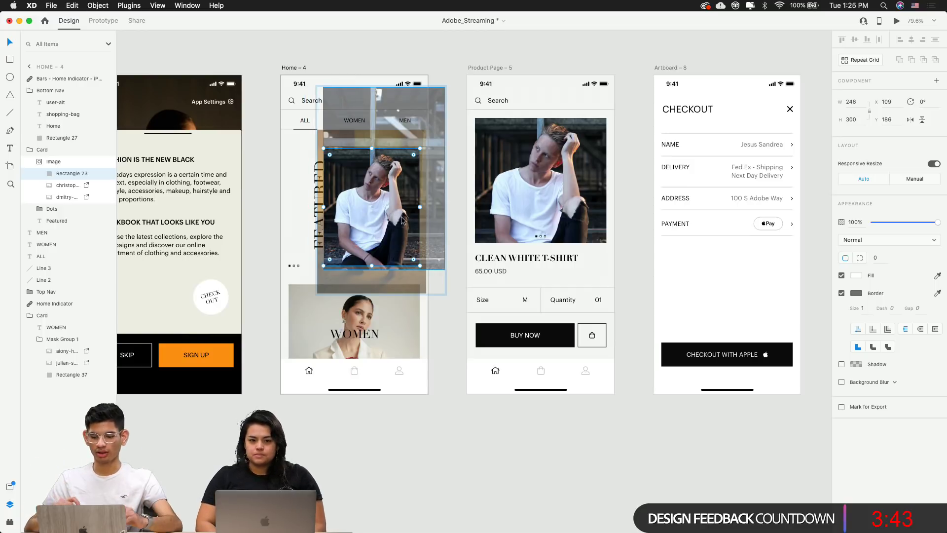
scroll(403, 220, right, 5)
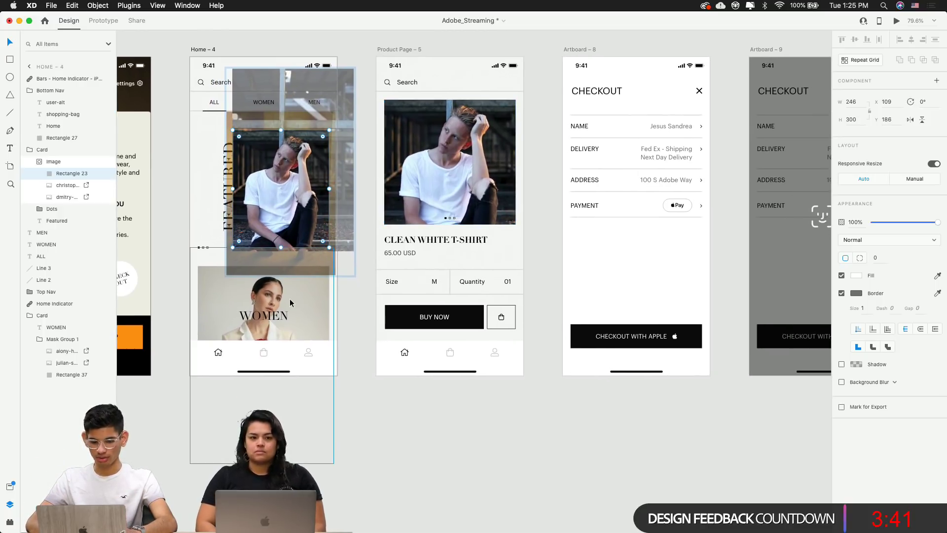
click(290, 302)
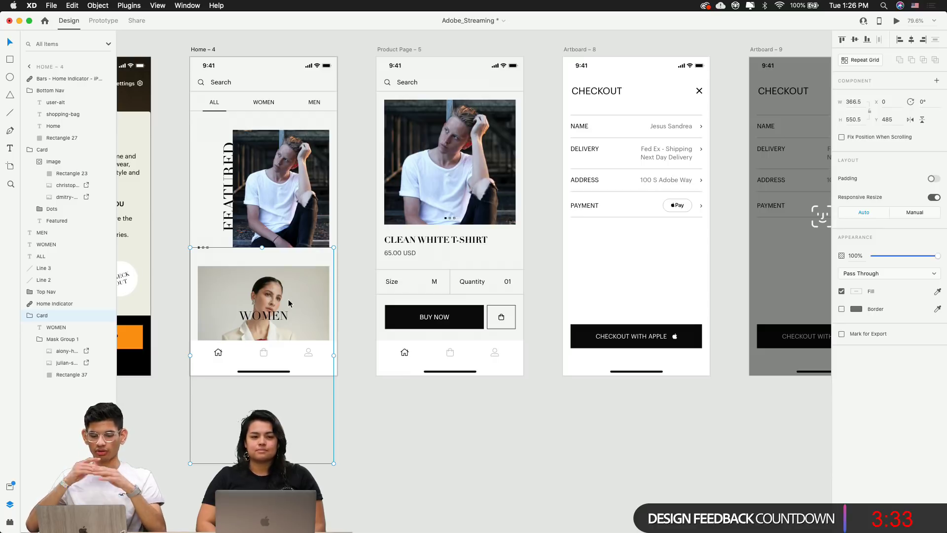
scroll(289, 302, left, 20)
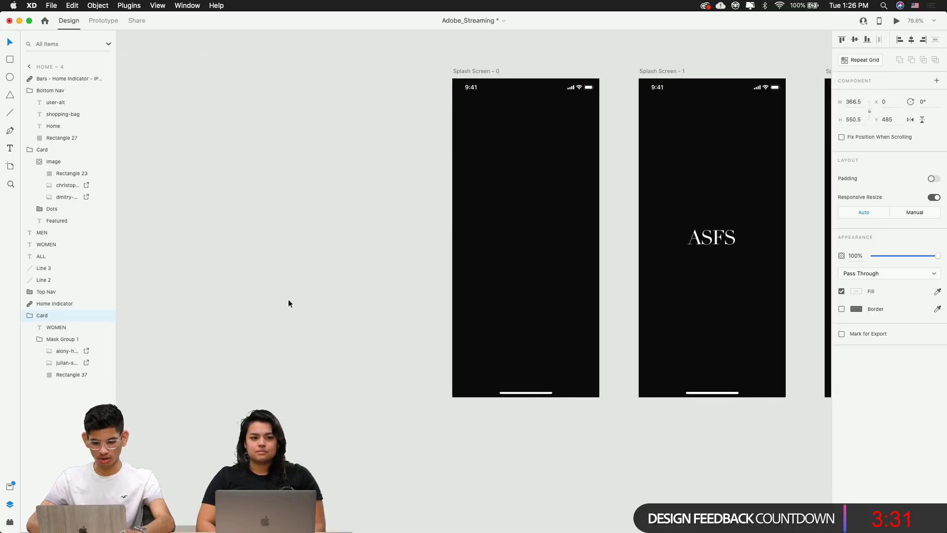
scroll(289, 303, right, 2)
click(374, 79)
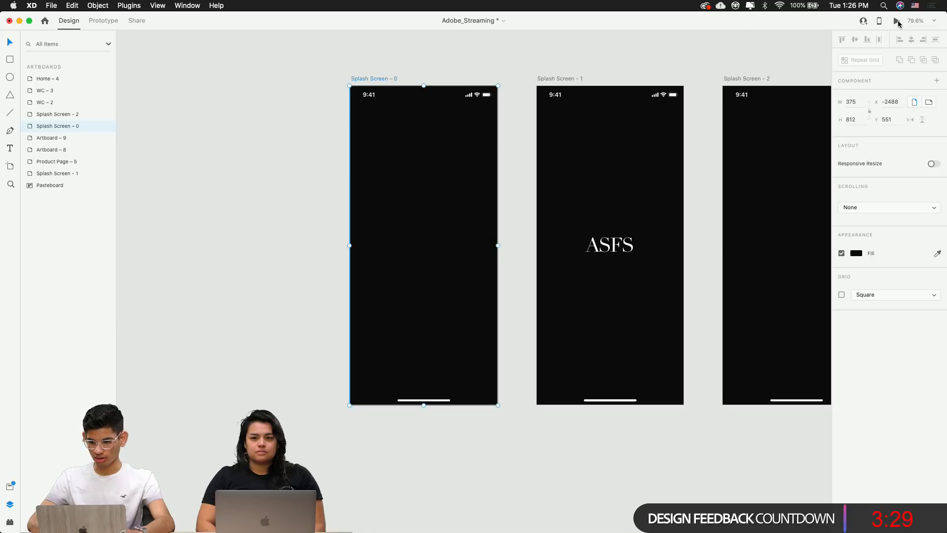
click(897, 21)
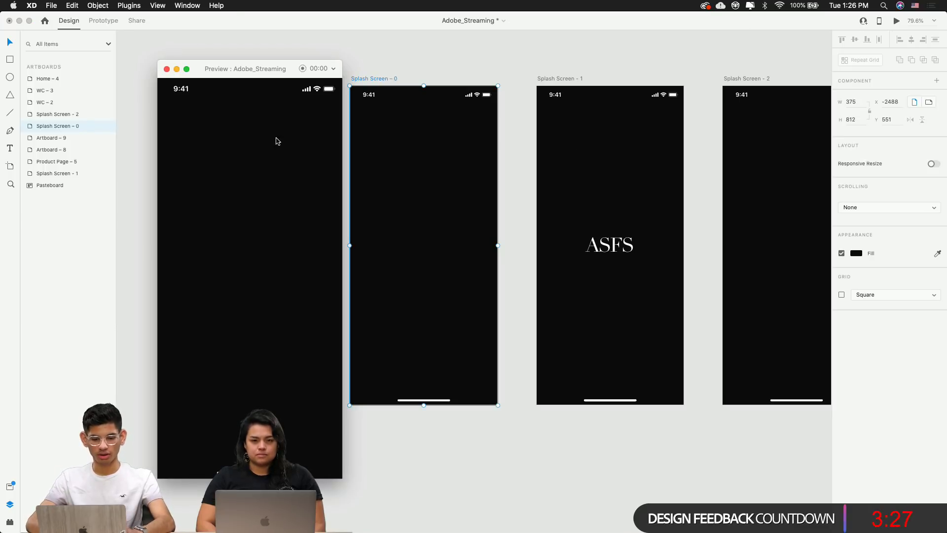
click(167, 68)
scroll(465, 186, right, 15)
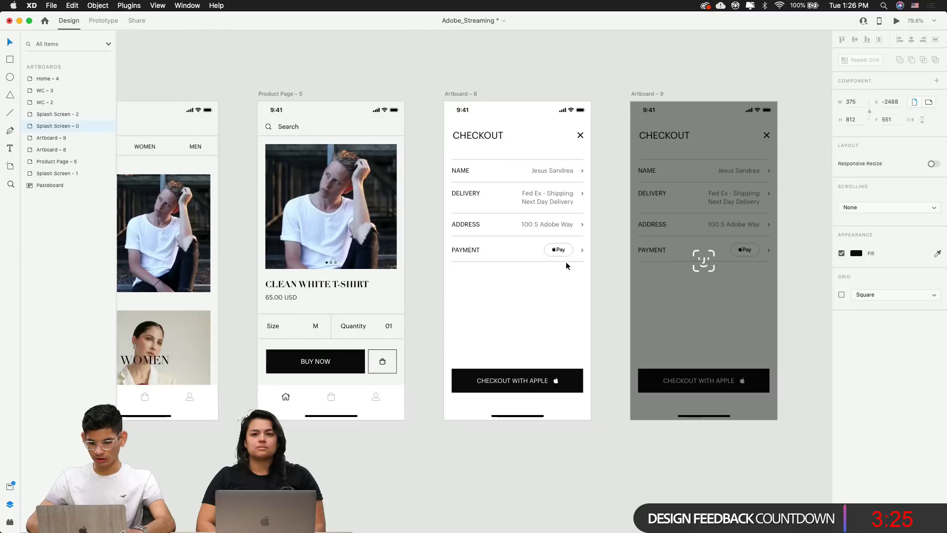
scroll(567, 262, right, 3)
click(362, 128)
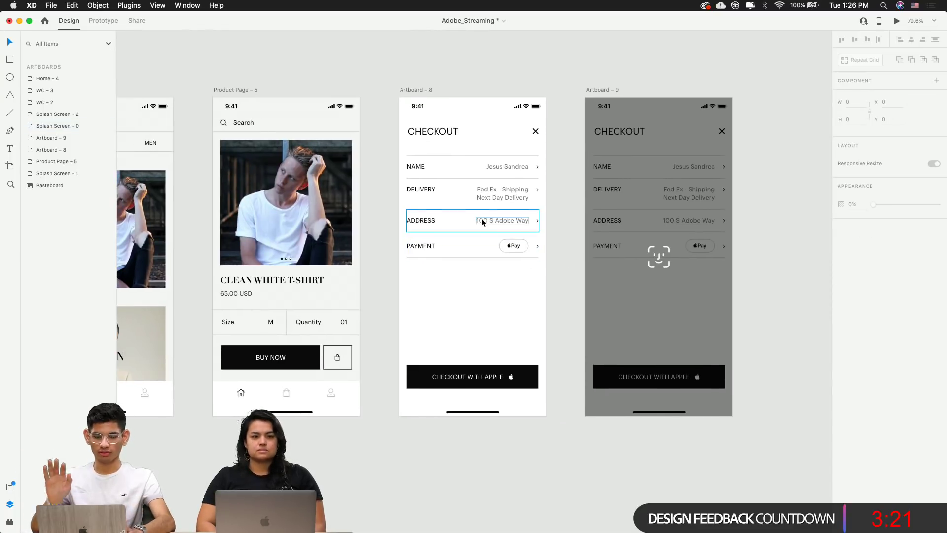
scroll(382, 192, left, 3)
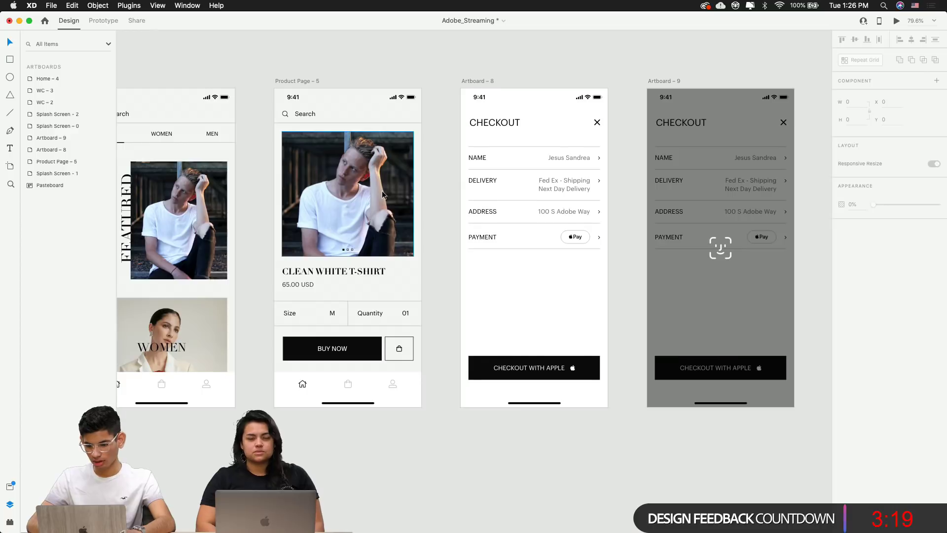
scroll(382, 192, right, 6)
scroll(382, 190, left, 8)
scroll(382, 191, right, 4)
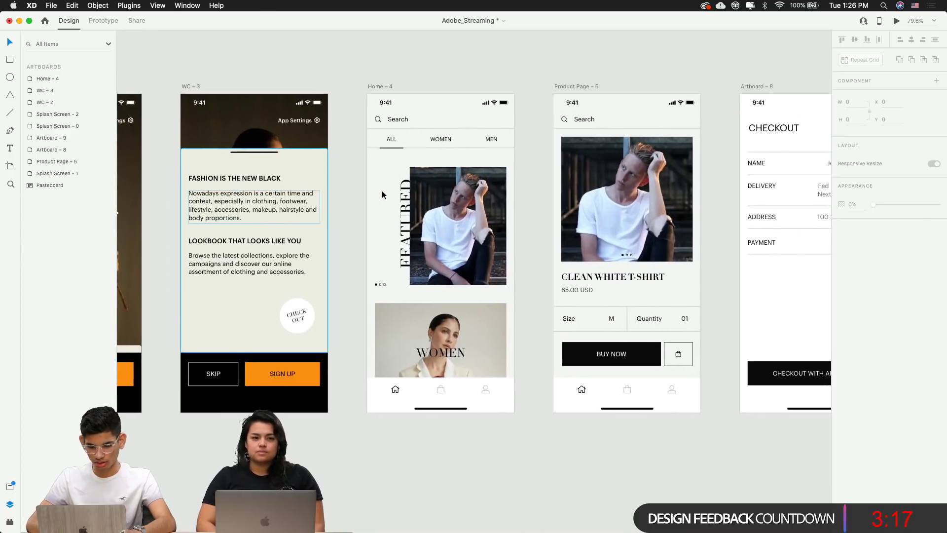
scroll(382, 191, right, 2)
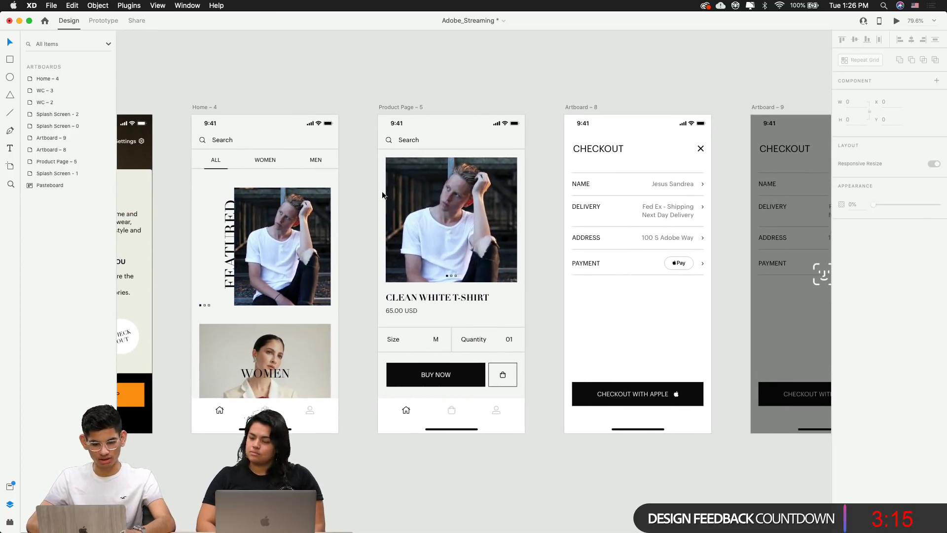
scroll(382, 191, left, 5)
scroll(382, 191, right, 3)
scroll(207, 326, up, 3)
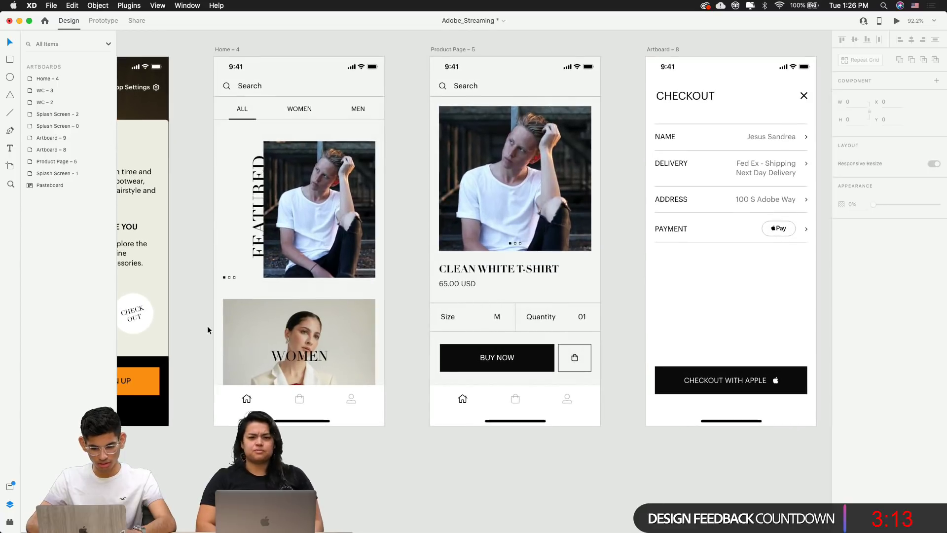
scroll(393, 297, right, 2)
scroll(394, 296, left, 5)
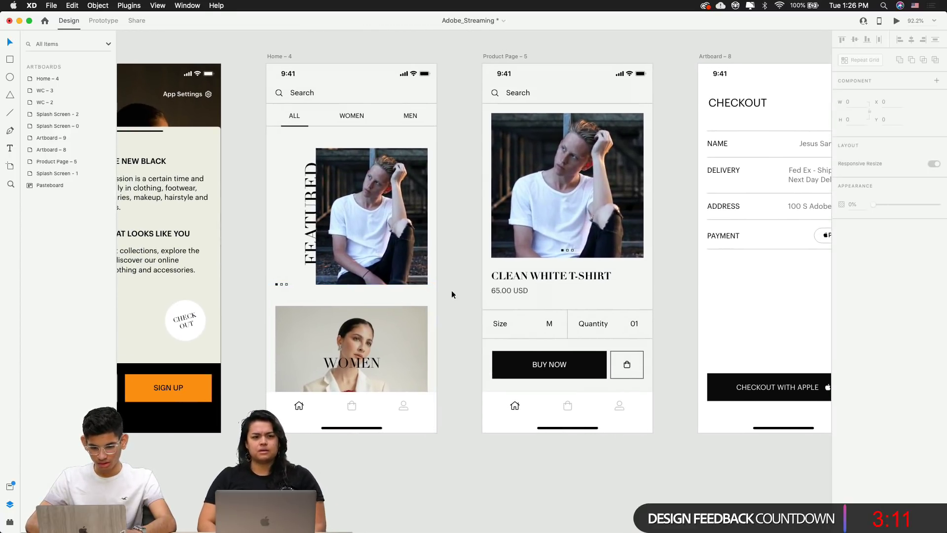
click(390, 252)
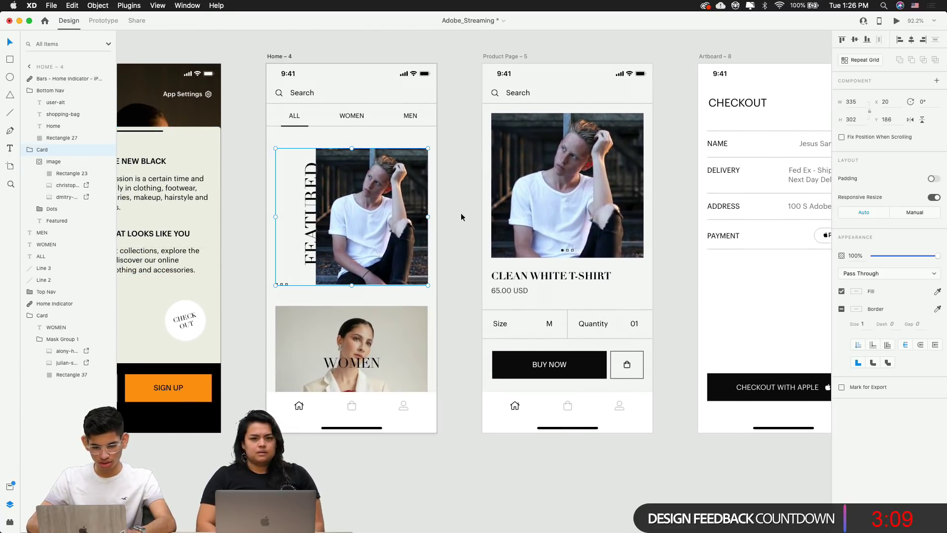
click(108, 20)
Link the Featured card to Product Page – 5 and check the connection
drag(431, 222, 552, 244)
click(459, 354)
click(419, 276)
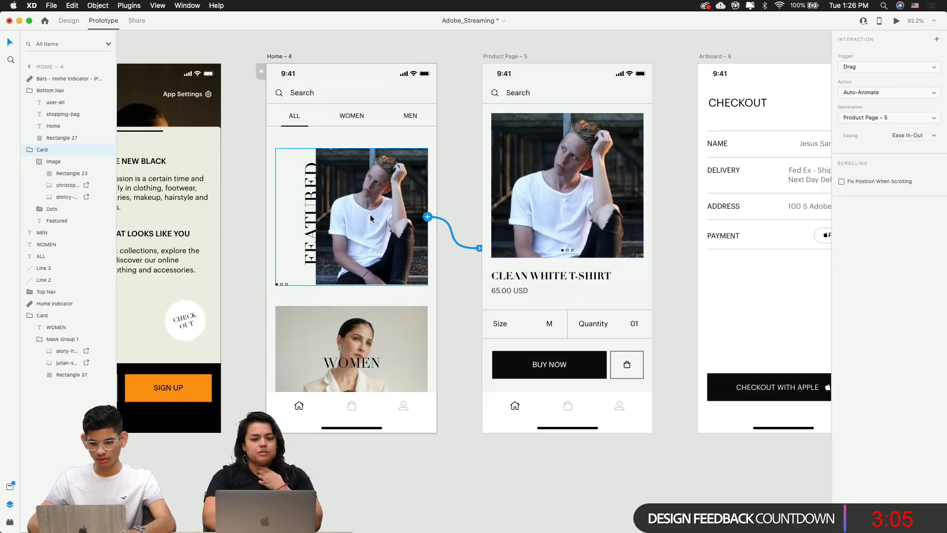
scroll(592, 296, right, 3)
click(602, 294)
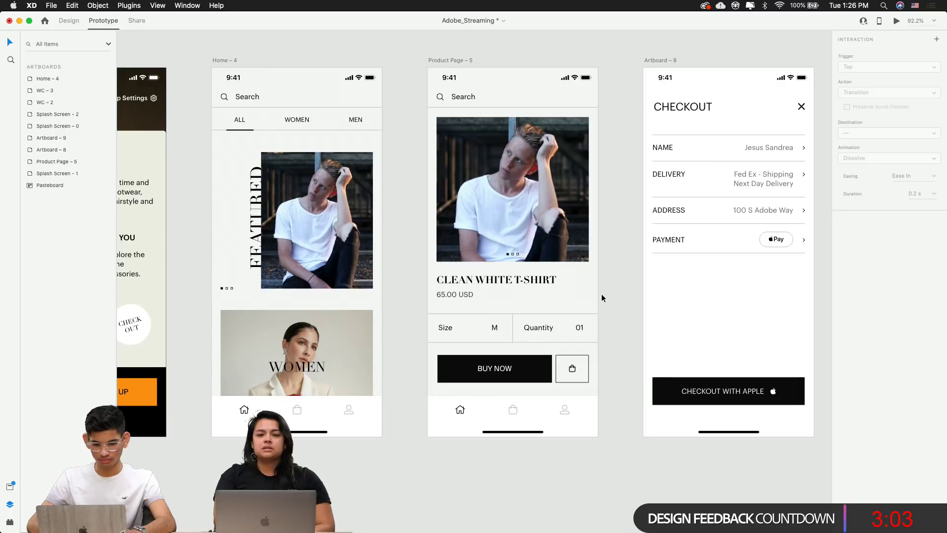
scroll(602, 294, right, 2)
click(514, 240)
click(561, 266)
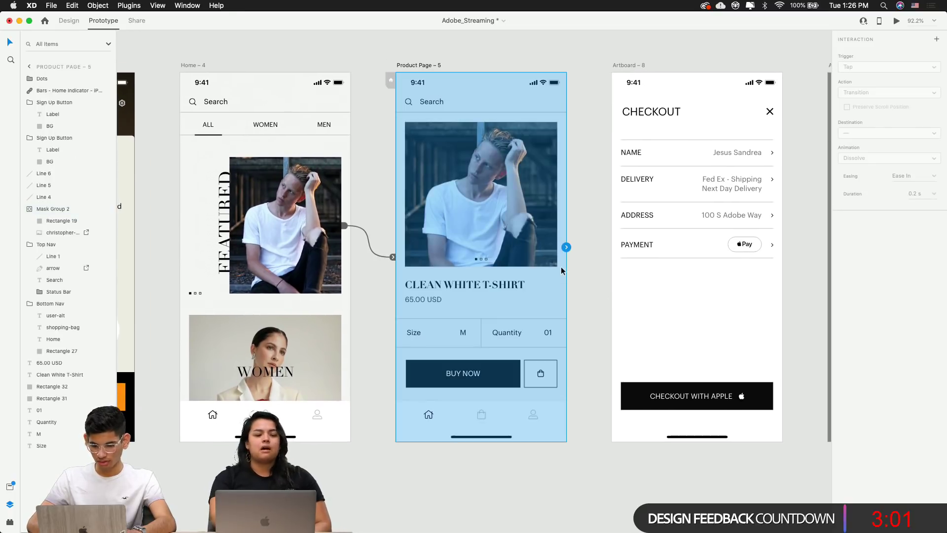
scroll(561, 267, right, 2)
Link the BUY NOW button to the Checkout screen
click(499, 469)
click(427, 368)
click(427, 368)
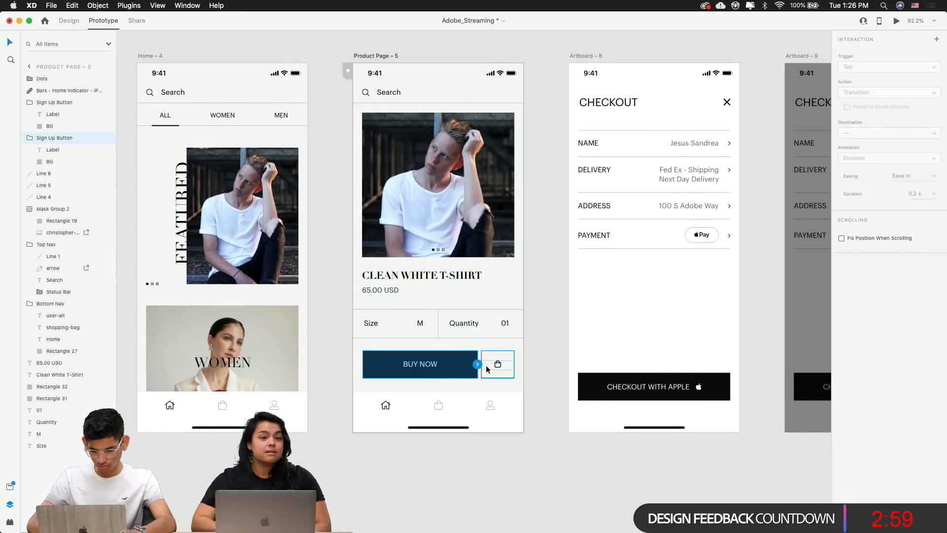
drag(478, 365, 644, 284)
click(610, 501)
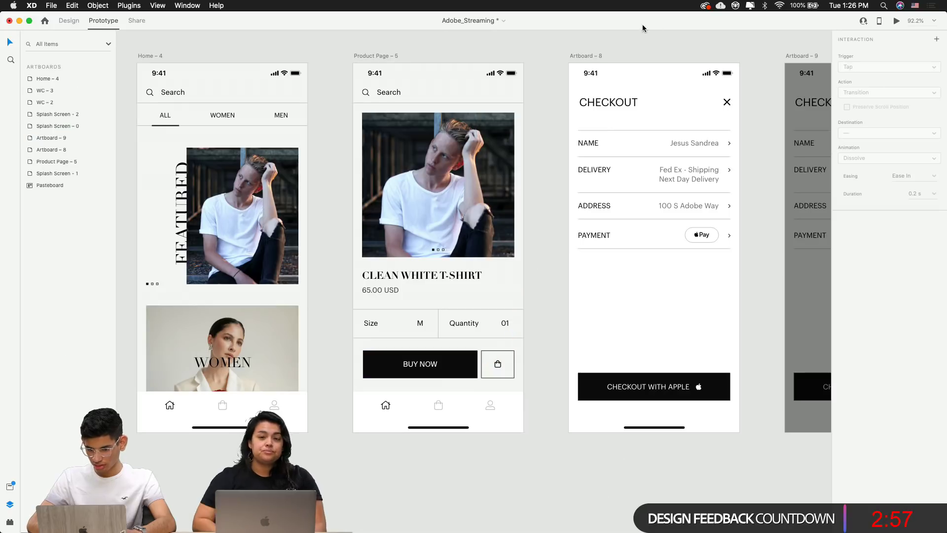
click(69, 21)
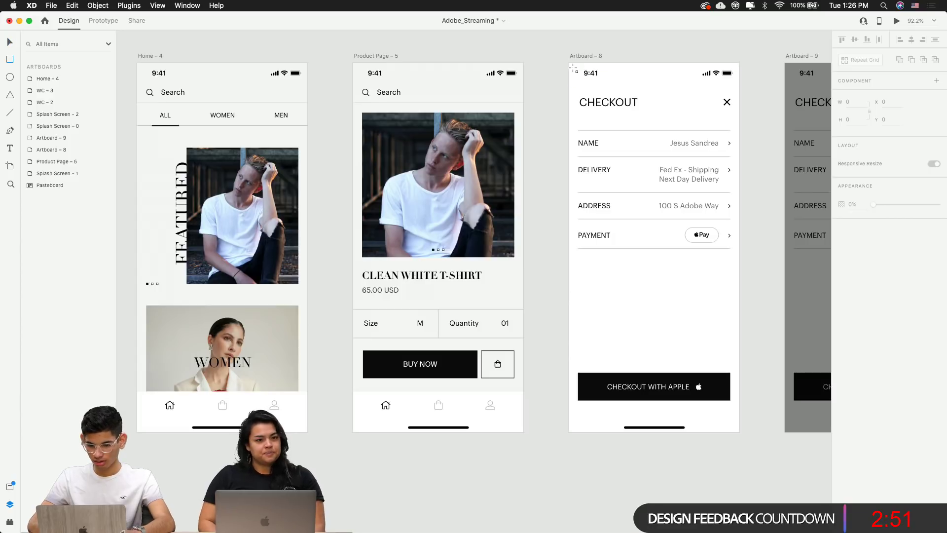
Draw a rectangle covering the Checkout screen and name it 'BG'
drag(569, 63, 740, 437)
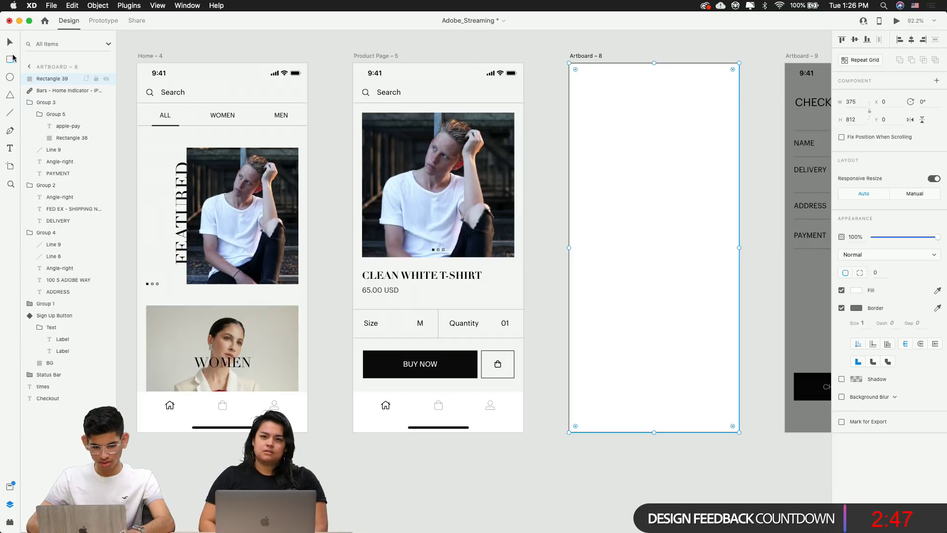
double_click(42, 79)
text(BG)
key(Return)
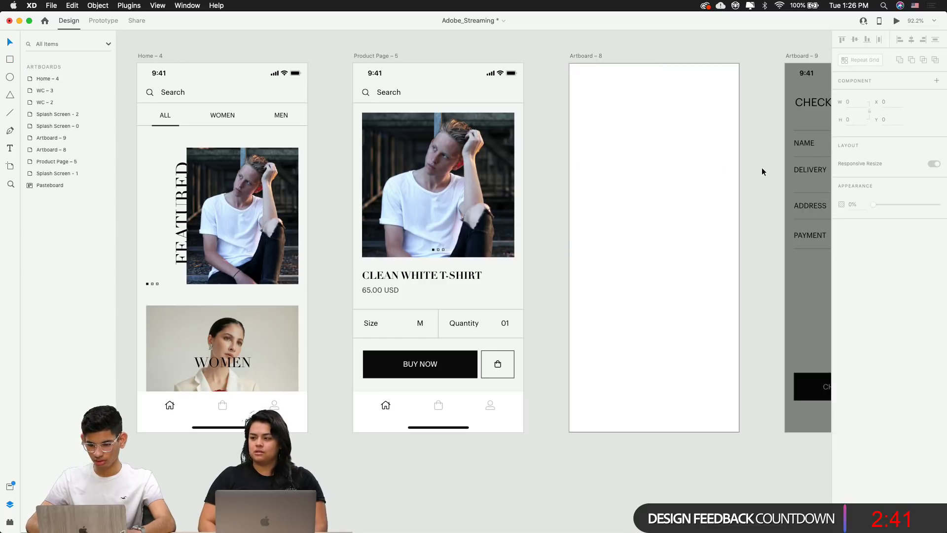
Remove BG's border, send it behind the checkout content, and select all checkout elements
drag(709, 247, 603, 258)
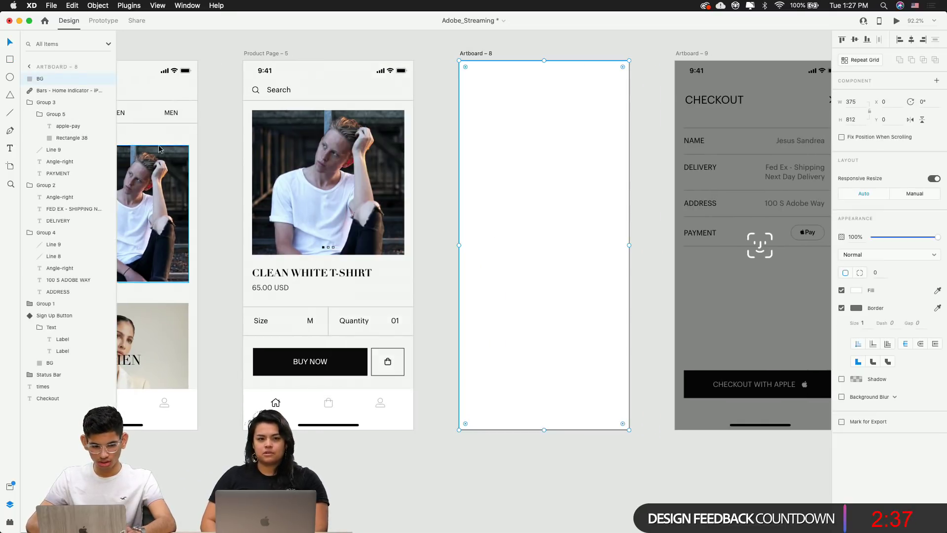
click(842, 308)
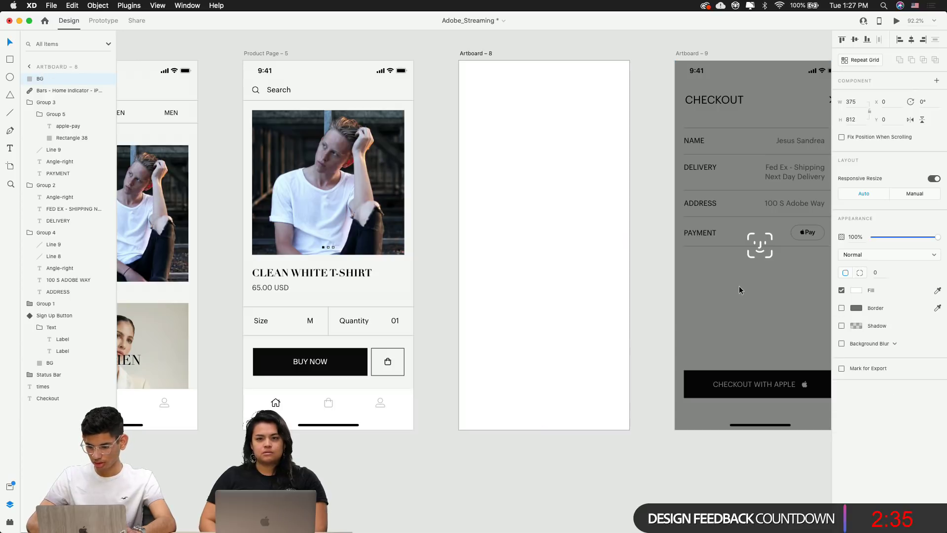
drag(44, 280, 59, 410)
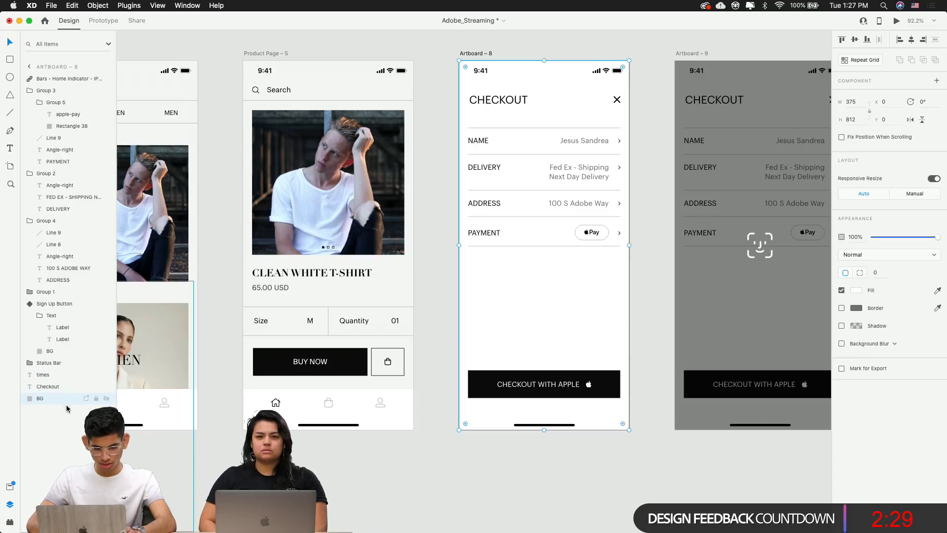
click(646, 266)
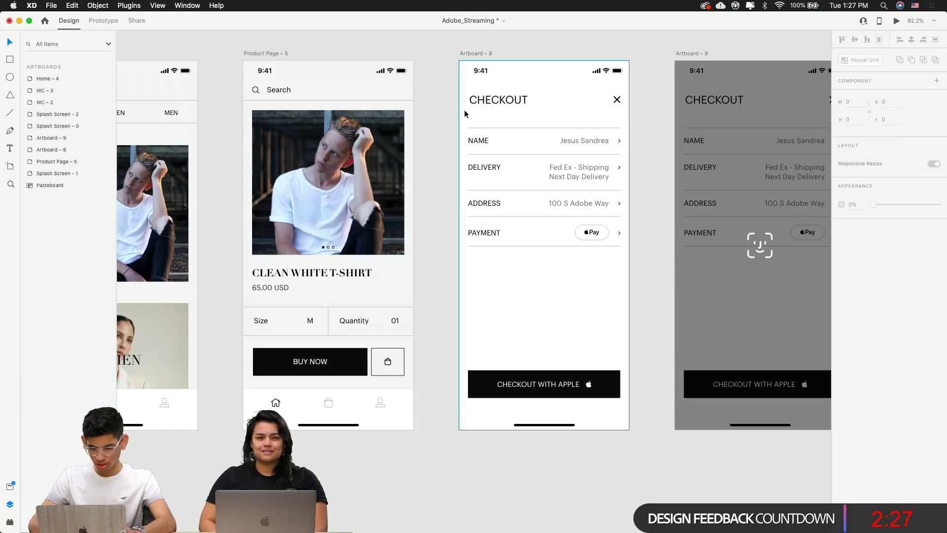
drag(454, 96, 626, 404)
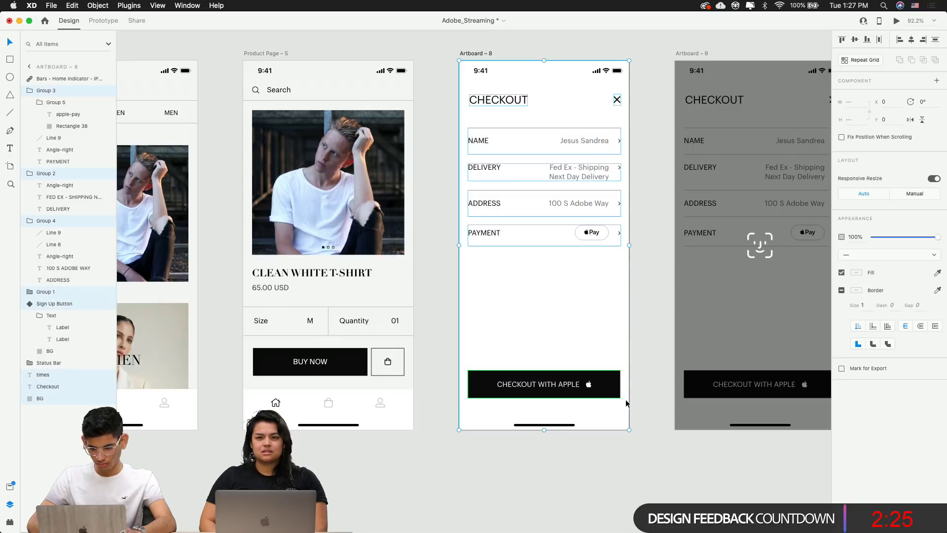
Group the selected checkout elements and name the group 'Els'
key(super+g)
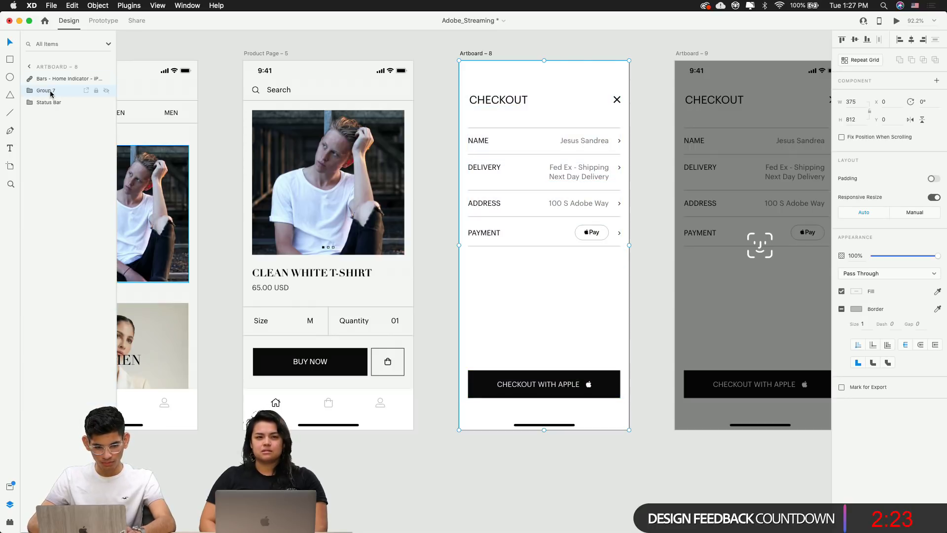
double_click(51, 92)
text(ELs)
key(Return)
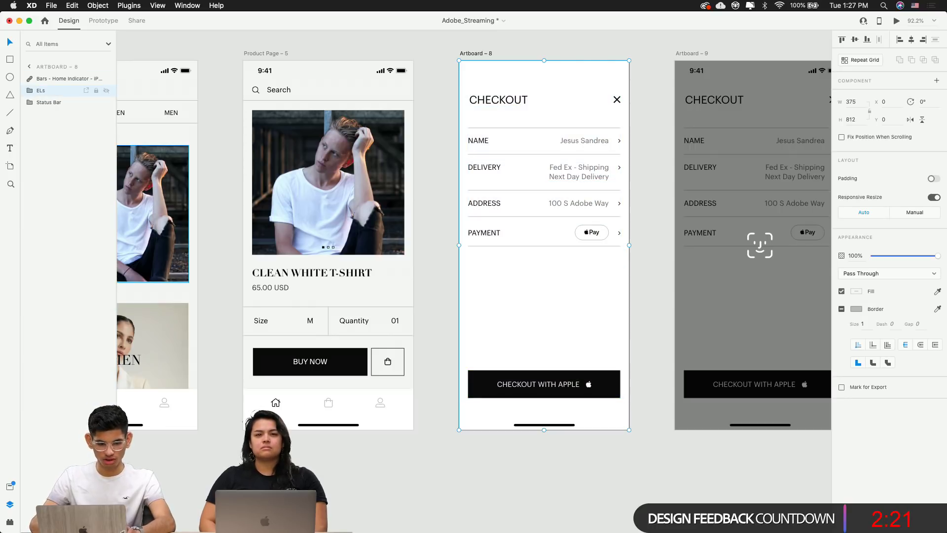
click(30, 90)
double_click(41, 90)
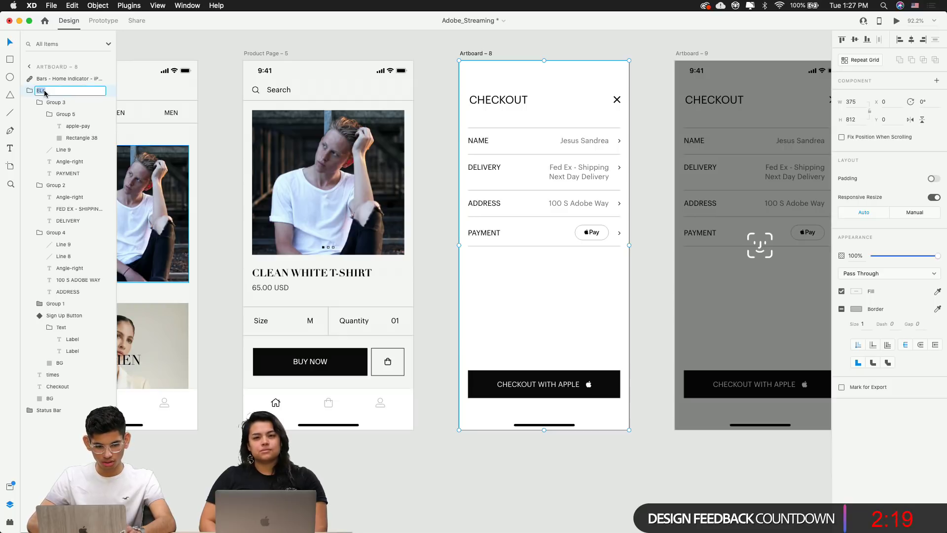
text(Els)
key(Return)
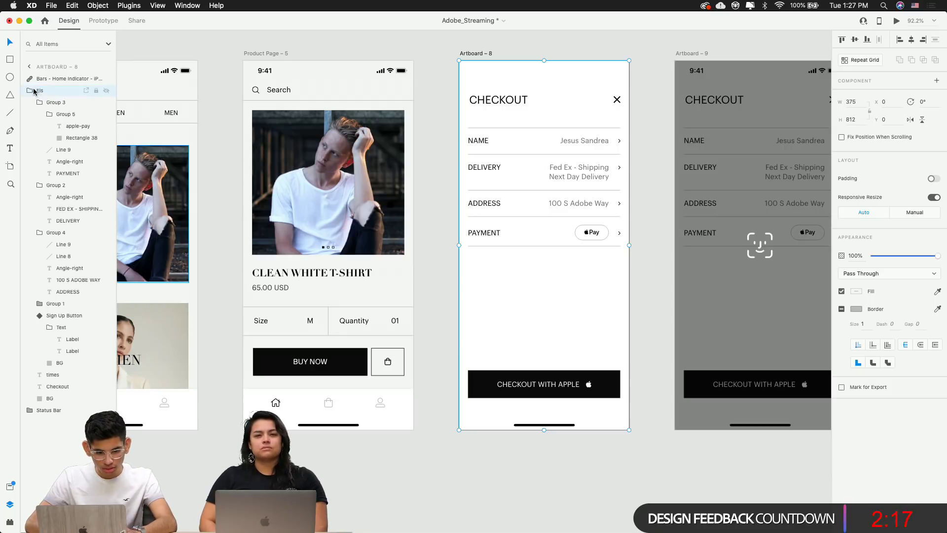
click(32, 91)
Raise the Status Bar to the top and paste Els into Product Page 5, shifted right
click(561, 425)
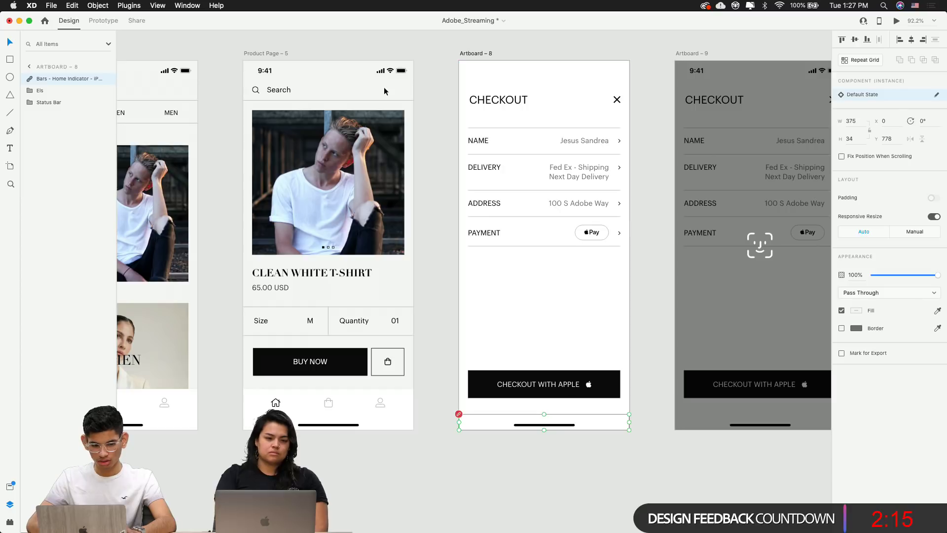
drag(60, 72, 54, 73)
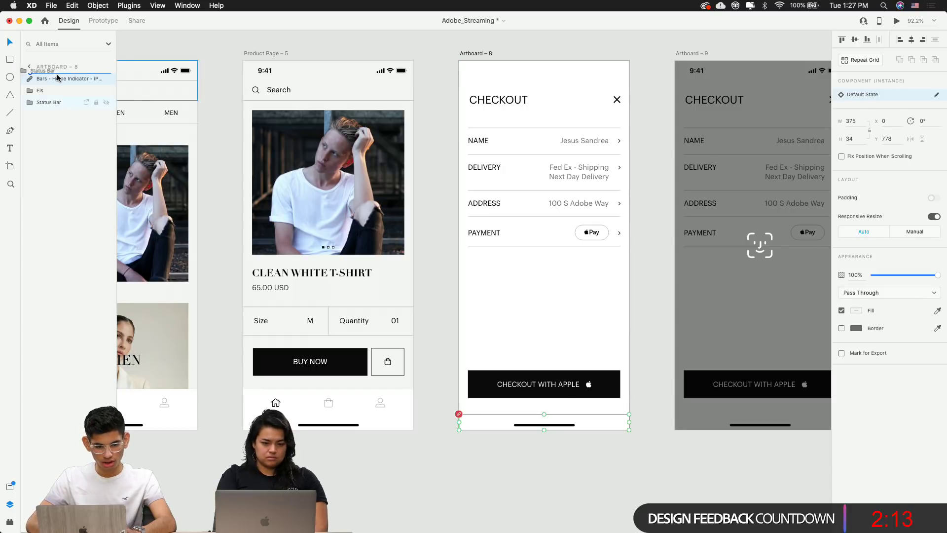
click(551, 206)
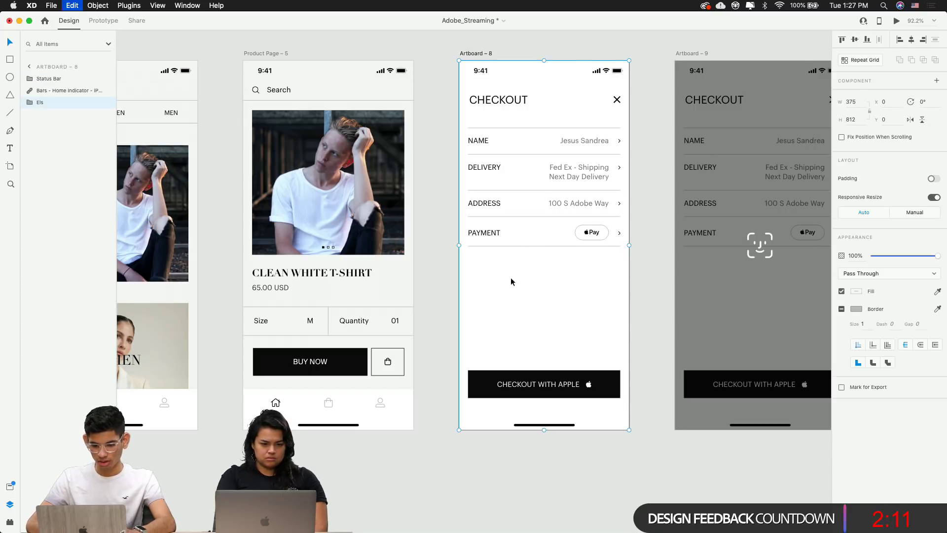
click(263, 52)
key(super+v)
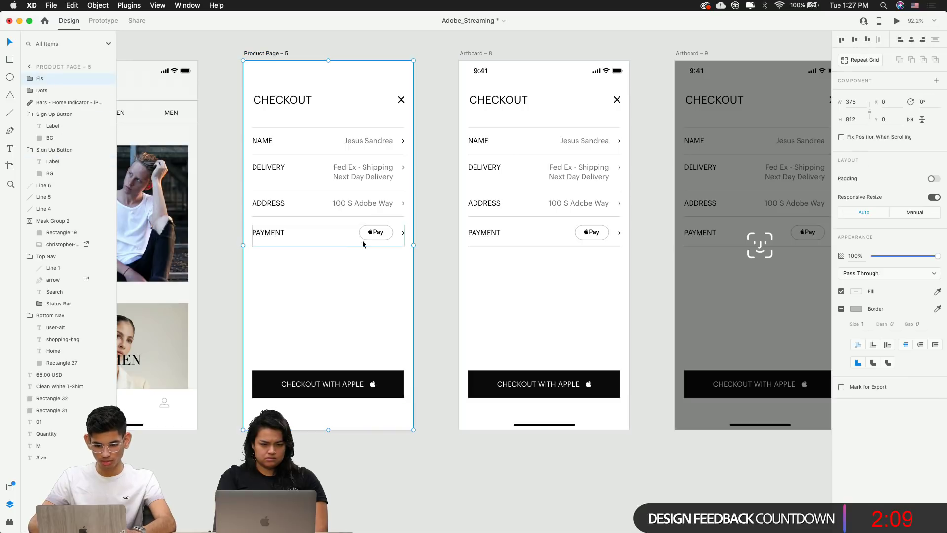
drag(363, 238, 473, 273)
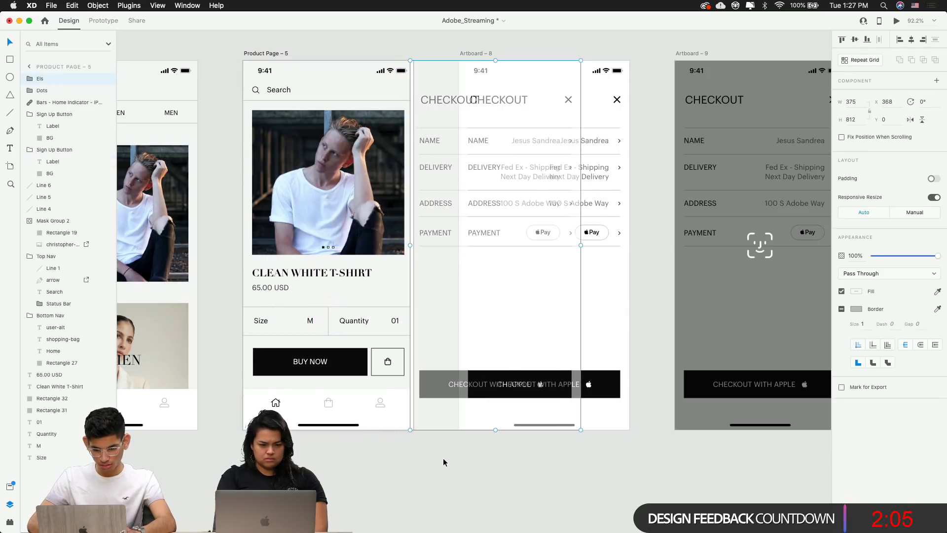
scroll(412, 417, up, 10)
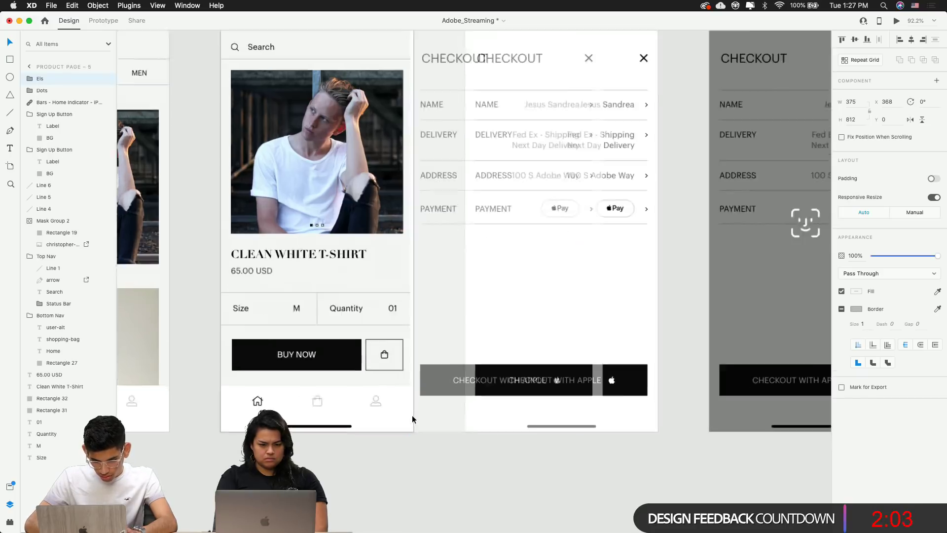
Nudge the Els group into alignment and reselect the checkout group on Artboard 8
key(shift+Right)
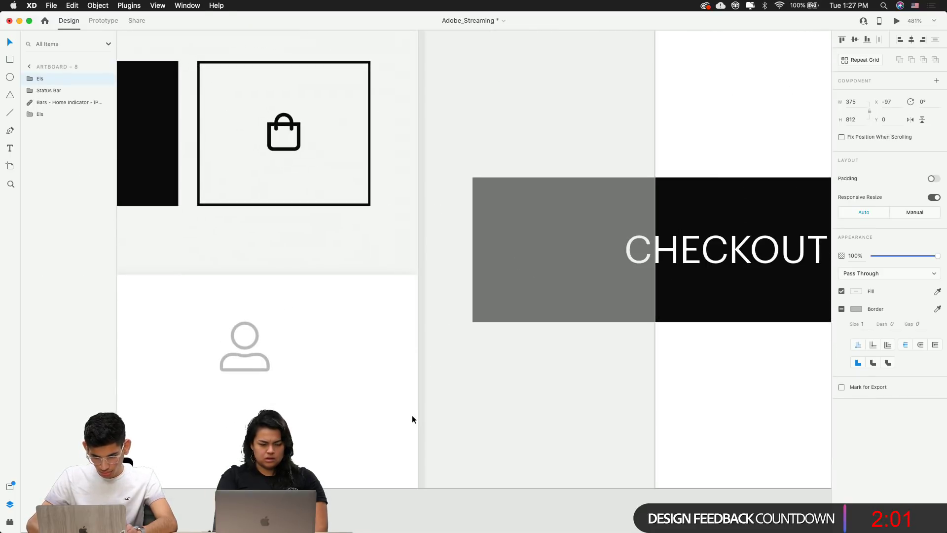
key(Left)
key(Left)
key(Left)
key(Left)
key(Right)
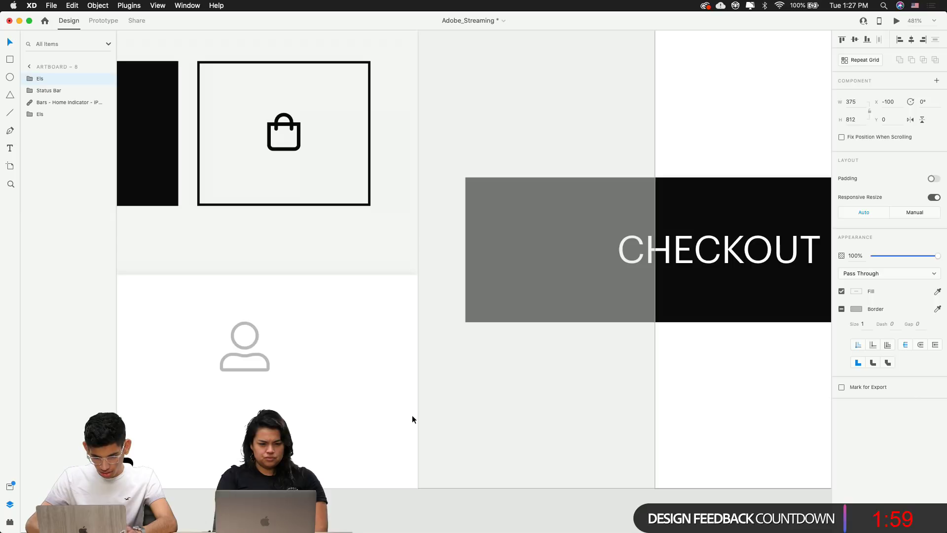
click(476, 498)
scroll(477, 498, down, 5)
click(418, 390)
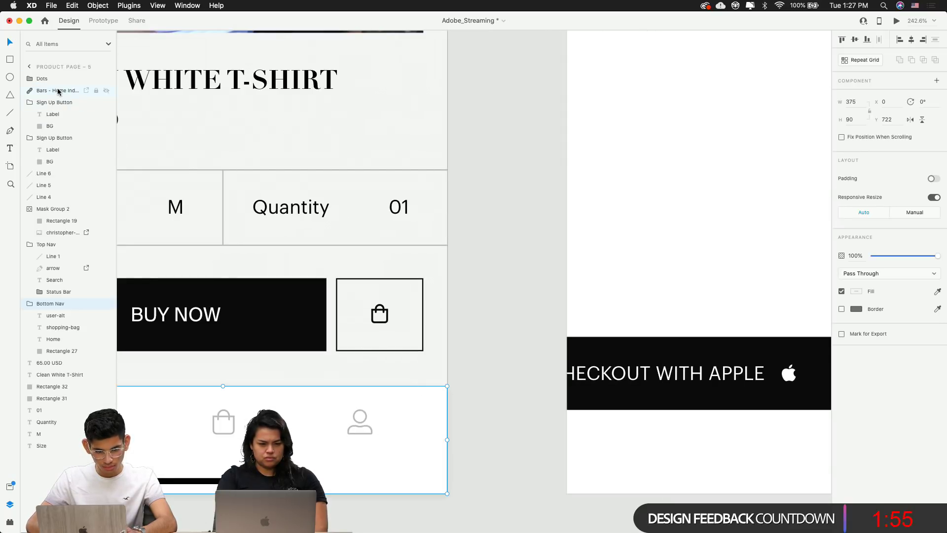
scroll(223, 267, down, 5)
click(391, 291)
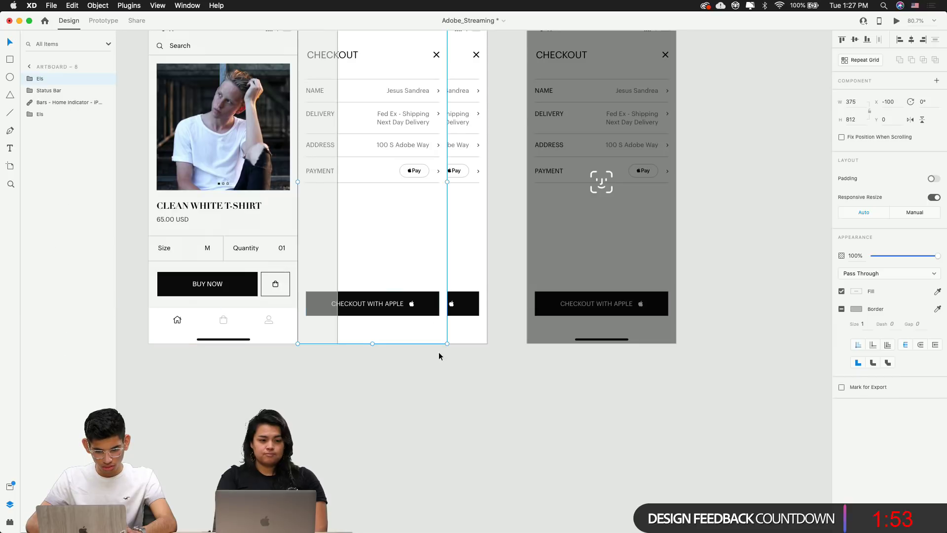
scroll(342, 324, left, 5)
scroll(342, 324, up, 3)
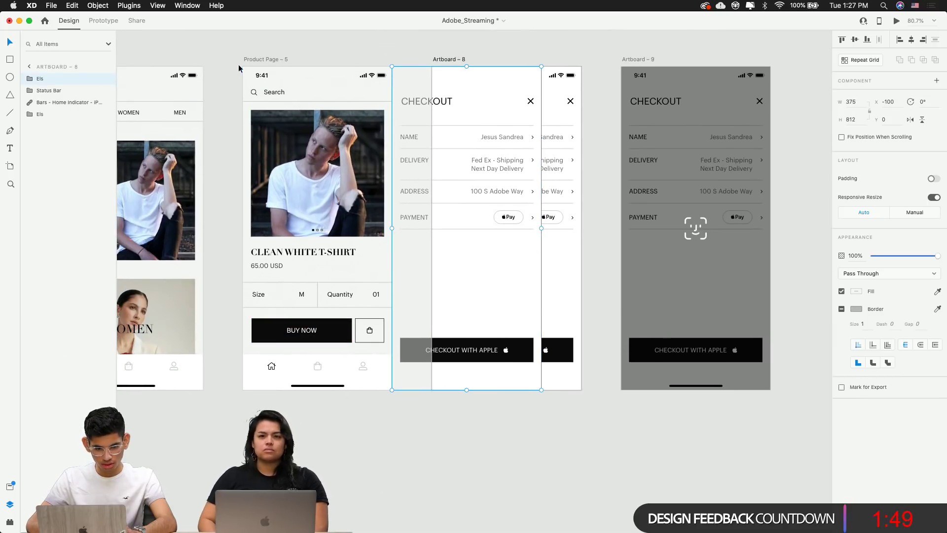
Cut the checkout group from Artboard 8 and paste it into Product Page 5, moved right
key(shift+Left)
key(super+x)
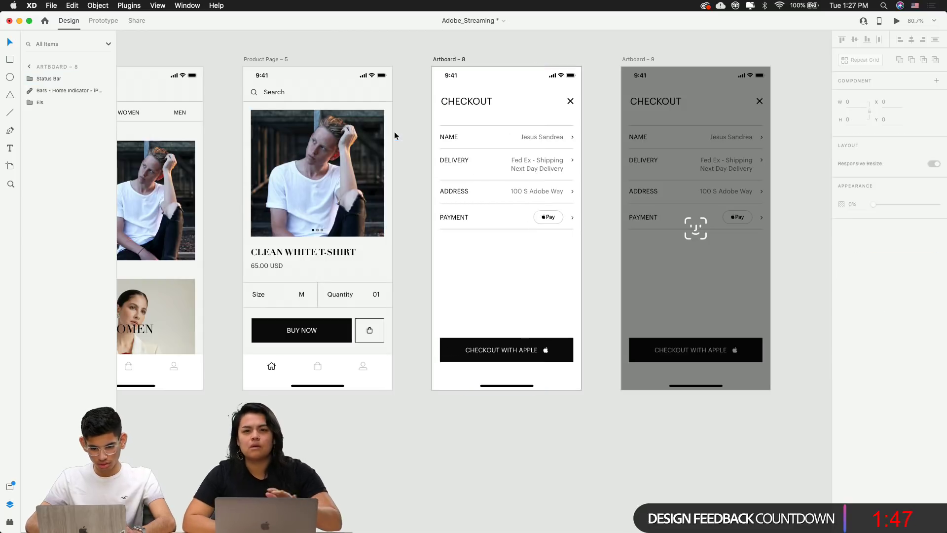
click(277, 59)
key(super+v)
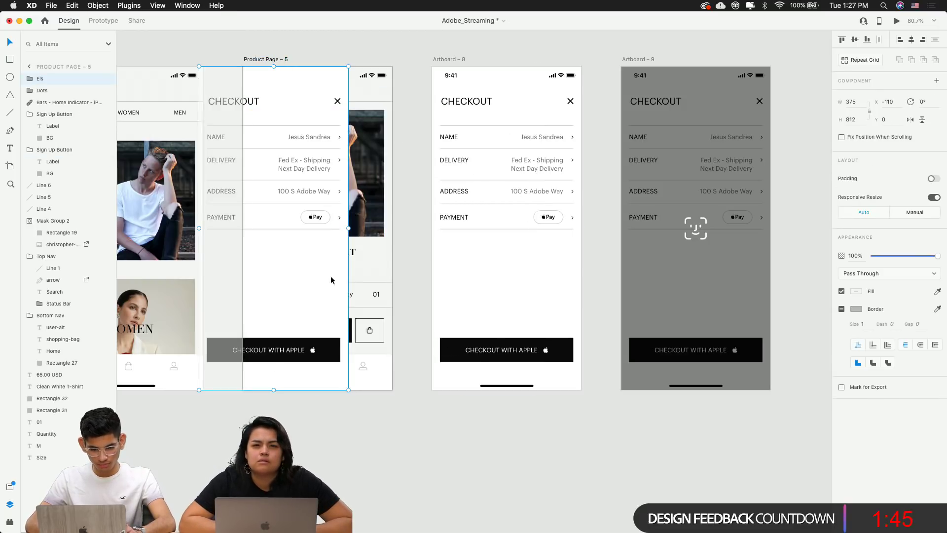
drag(331, 276, 505, 288)
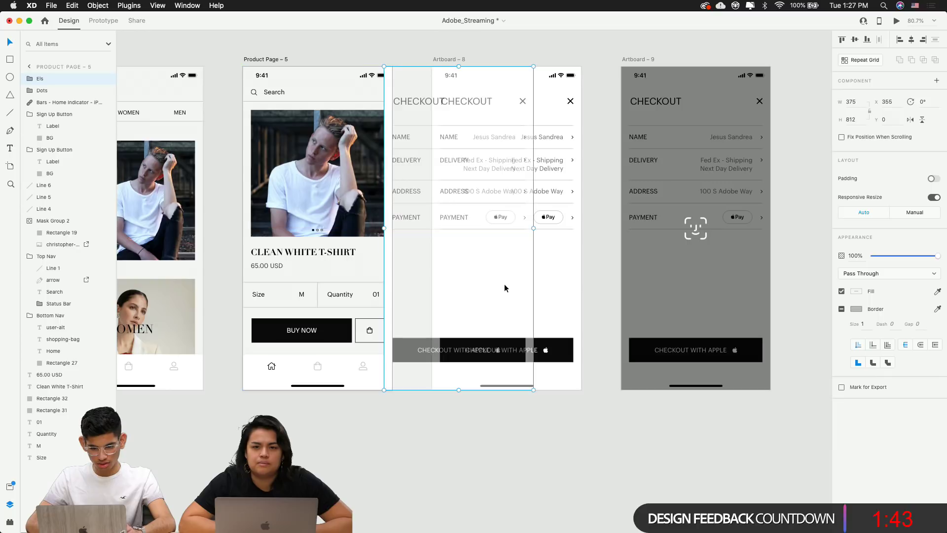
scroll(356, 218, up, 5)
scroll(357, 217, up, 2)
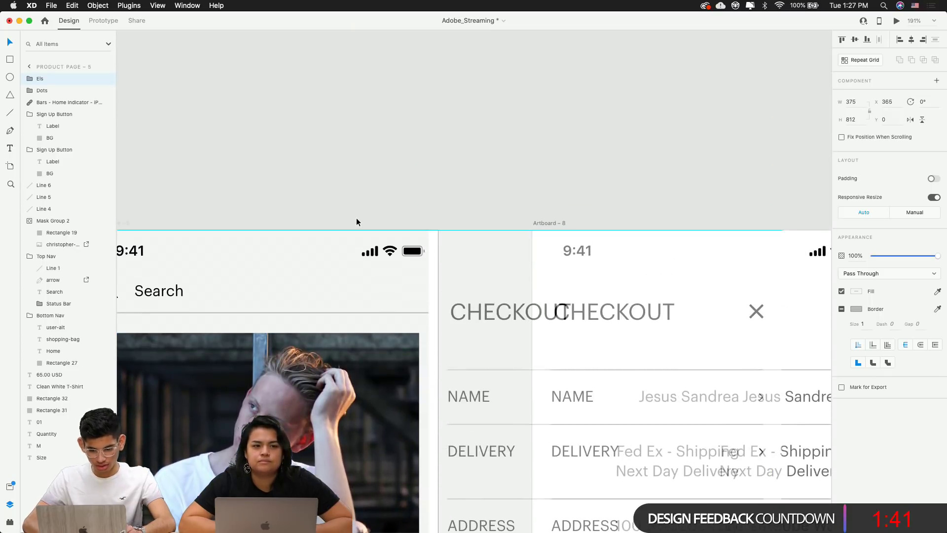
Undo the extra moves and reposition the checkout group over the product page
key(super+z)
key(super+z)
key(super+z)
key(shift+Left)
key(shift+Left)
key(shift+Left)
key(shift+Left)
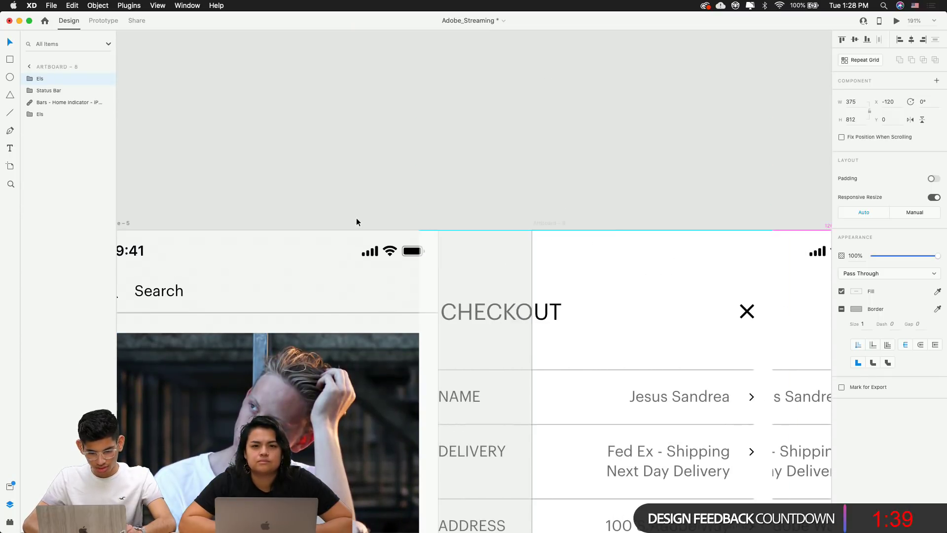
key(super+z)
key(super+z)
key(super+z)
key(super+z)
key(super+z)
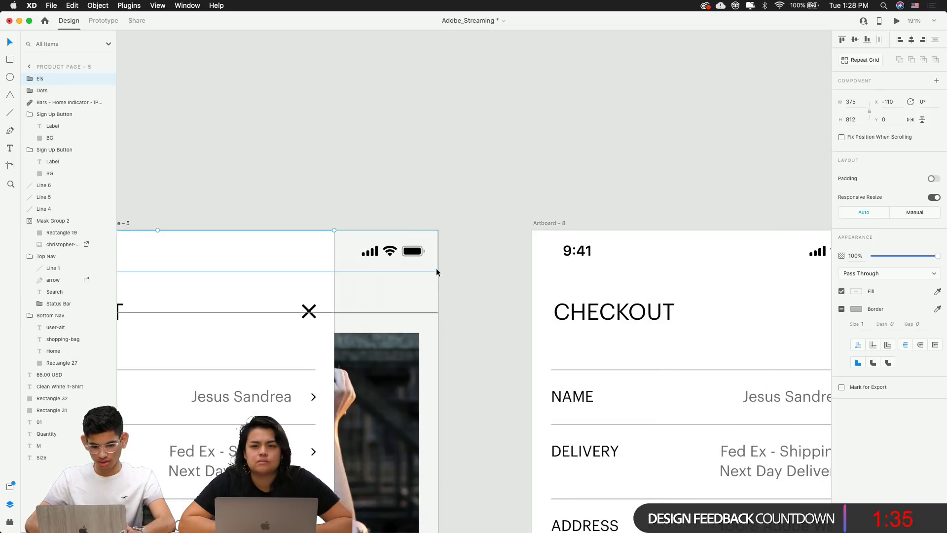
click(436, 269)
scroll(425, 267, down, 5)
scroll(438, 287, down, 5)
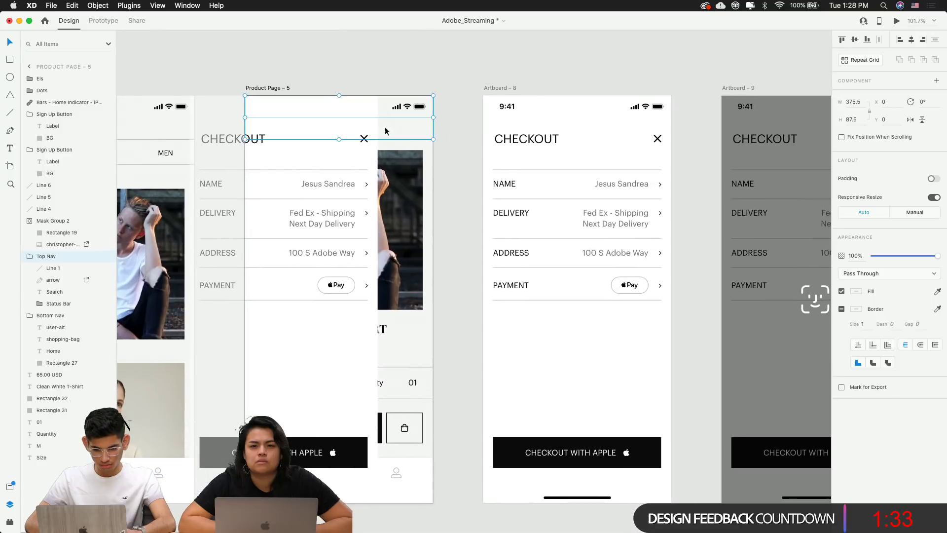
drag(323, 254, 527, 256)
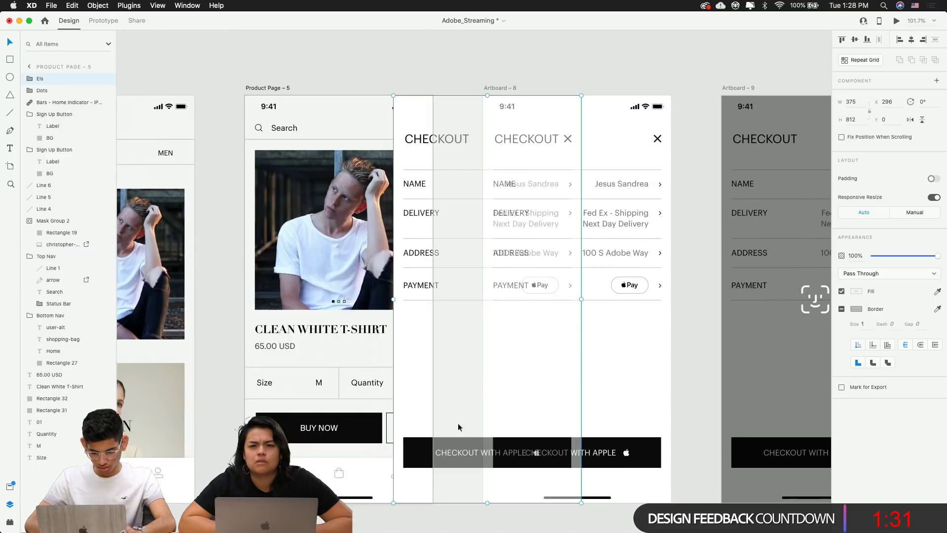
scroll(440, 455, up, 5)
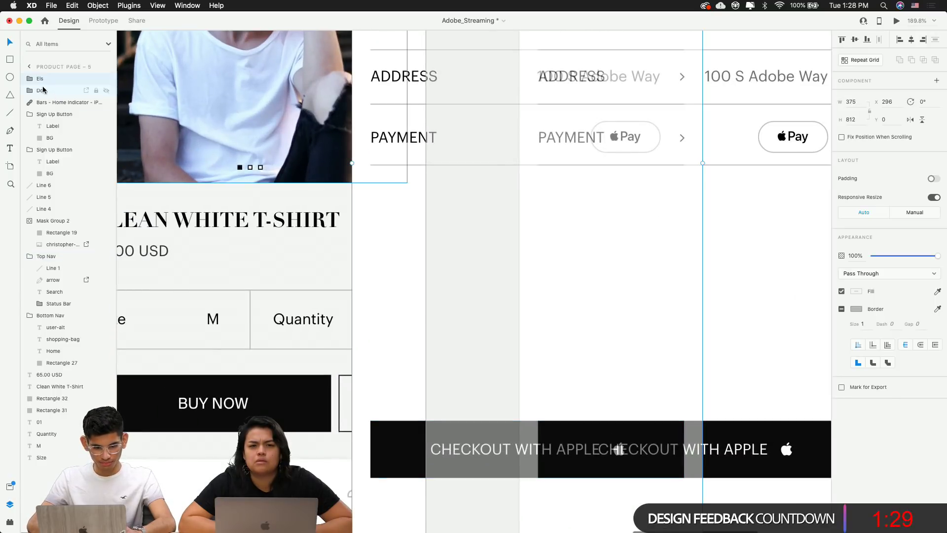
Send the checkout group behind the product content, nudge it right, and set opacity to 0
key(super+shift+bracketleft)
scroll(534, 348, down, 3)
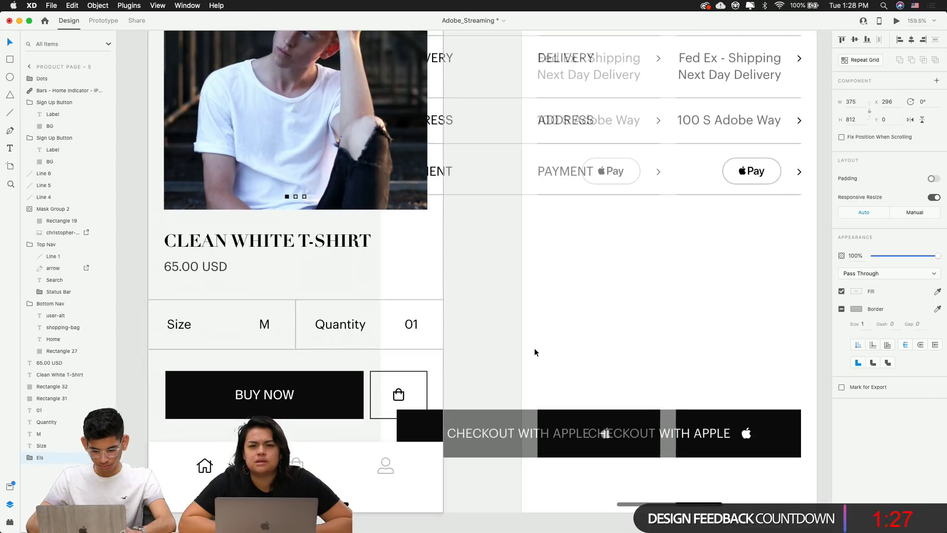
scroll(534, 348, down, 2)
key(shift+Right)
key(shift+Right)
key(shift+Right)
key(shift+Right)
key(shift+Right)
key(shift+Right)
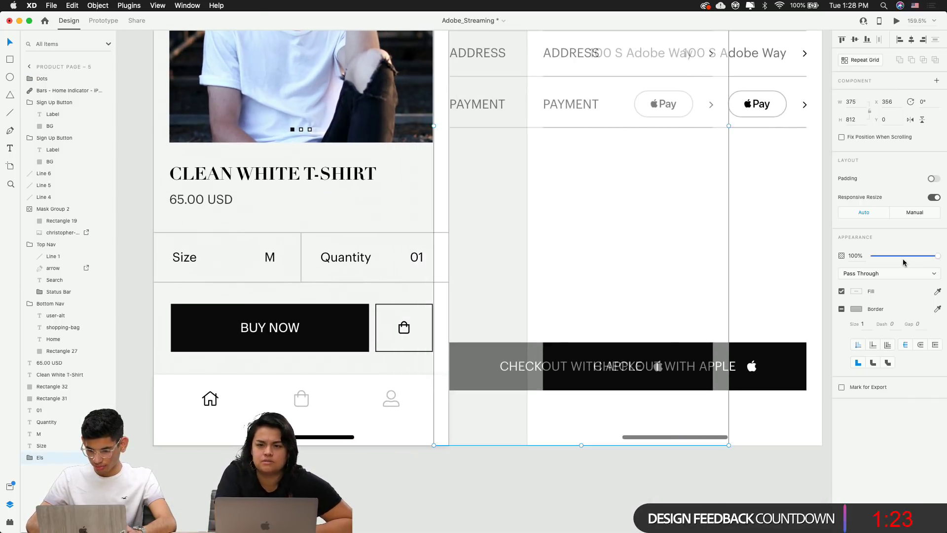
key(shift+Right)
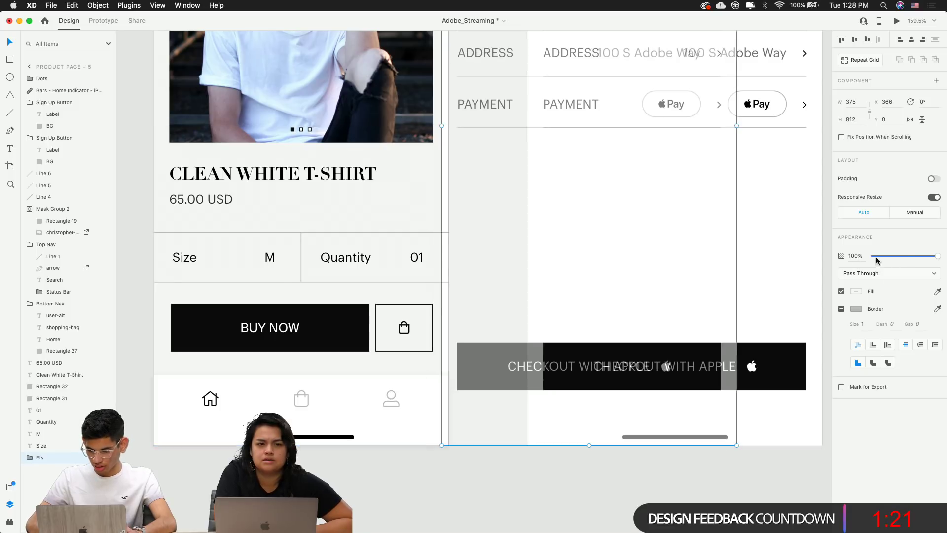
key(Return)
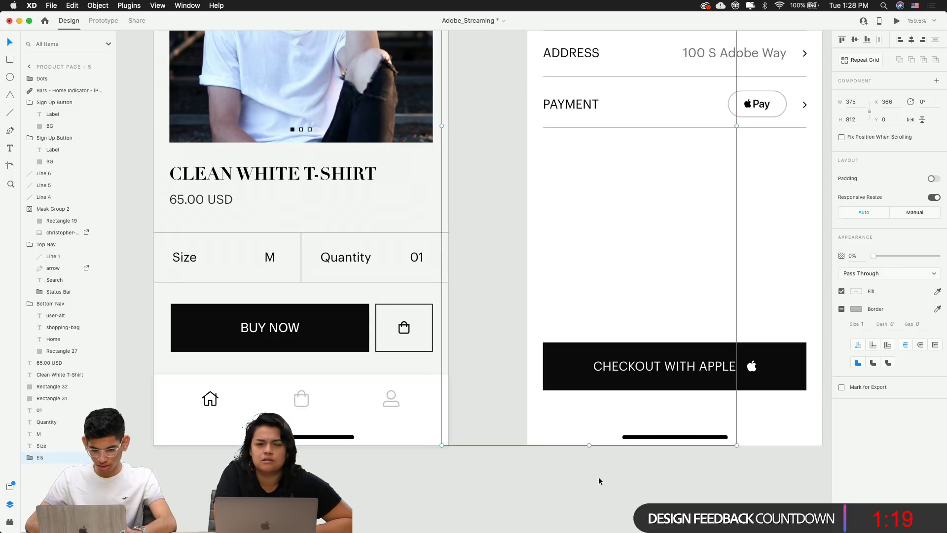
Move Artboard – 8 to the far right and duplicate Product Page – 5 as Product Page – 6
click(398, 464)
scroll(398, 464, down, 5)
drag(465, 398, 389, 374)
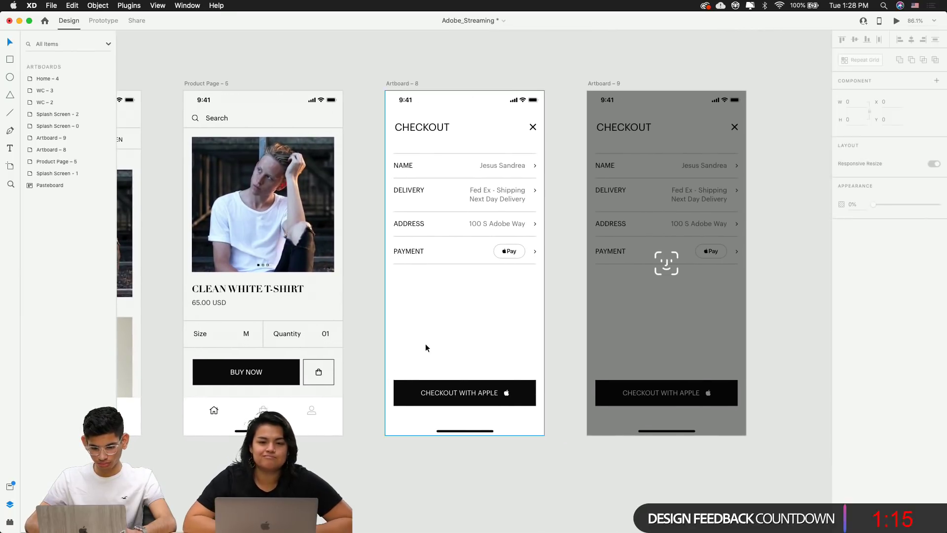
scroll(426, 343, down, 5)
scroll(293, 109, right, 3)
drag(283, 187, 684, 187)
drag(197, 186, 305, 187)
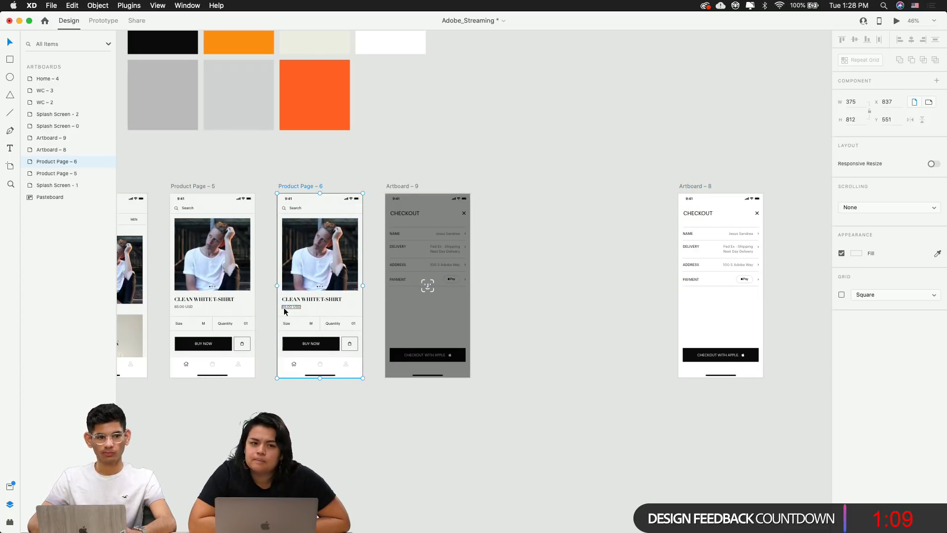
Align the checkout group on Product Page – 6 to the left edge and set 100% opacity
scroll(283, 307, up, 2)
scroll(284, 310, up, 5)
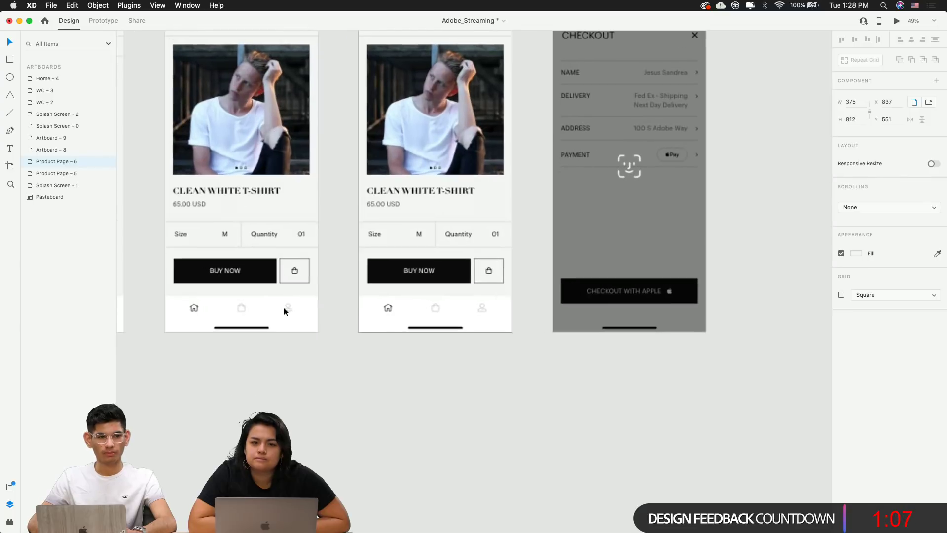
click(504, 294)
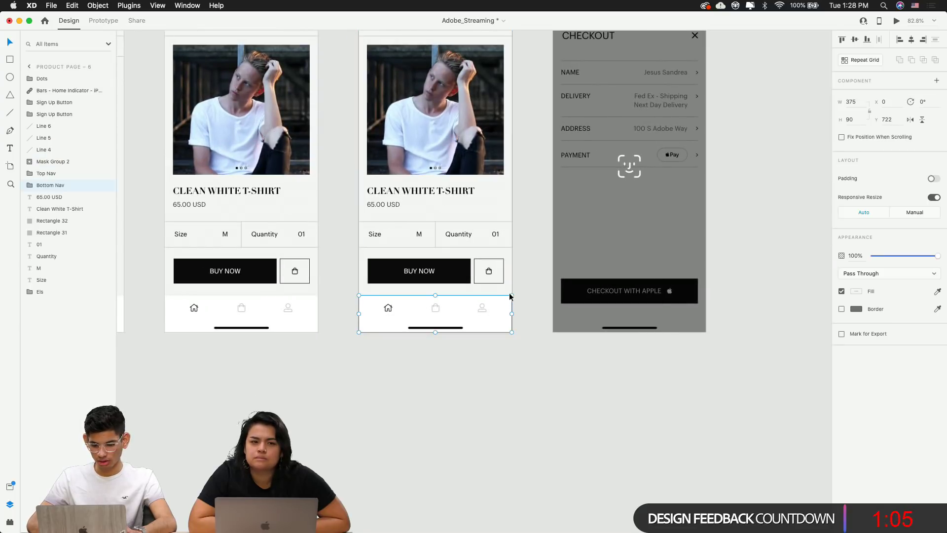
drag(504, 295, 364, 282)
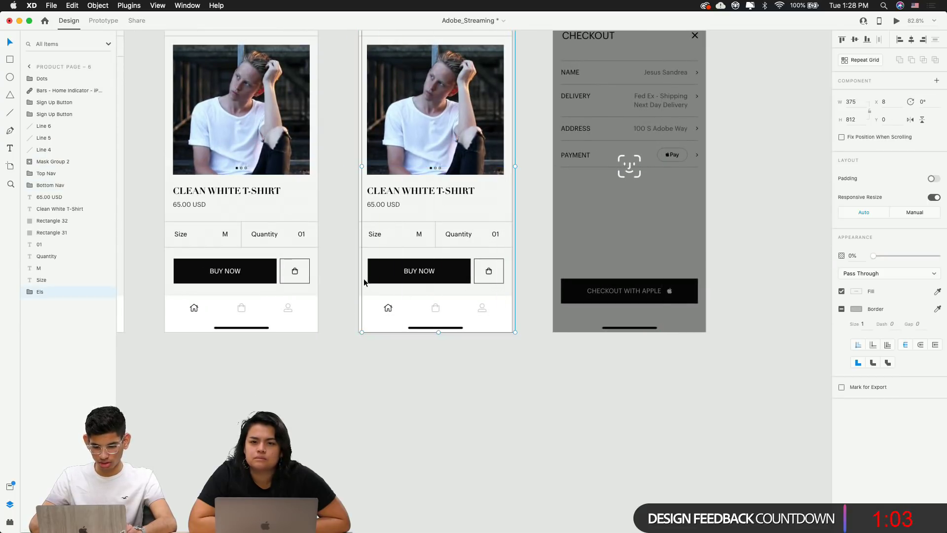
click(912, 40)
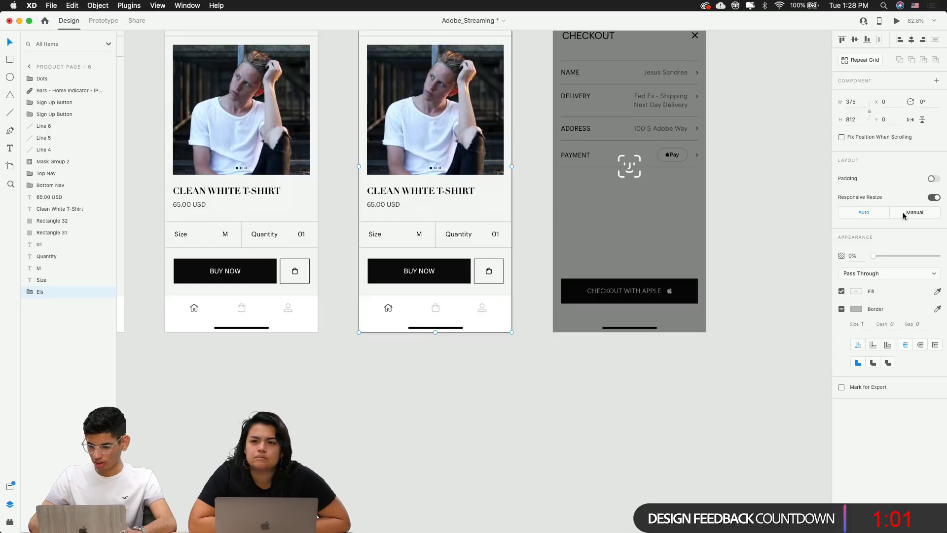
text(100)
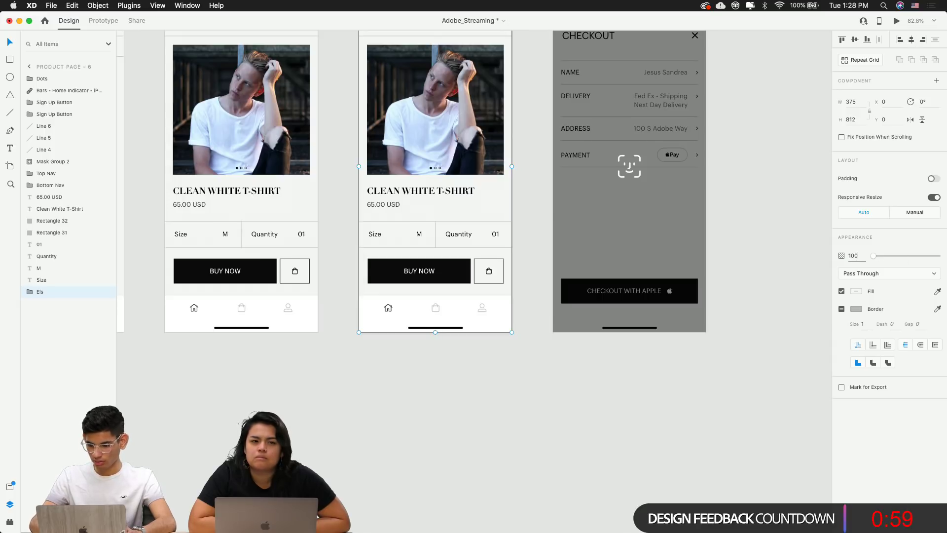
key(Return)
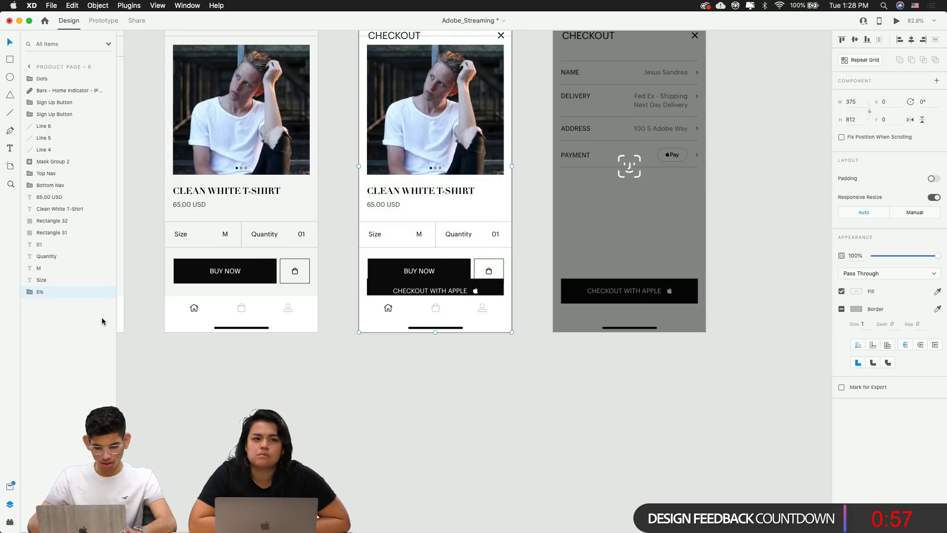
Move the checkout group to the top of Product Page – 6's layer stack
click(309, 387)
drag(310, 386, 353, 407)
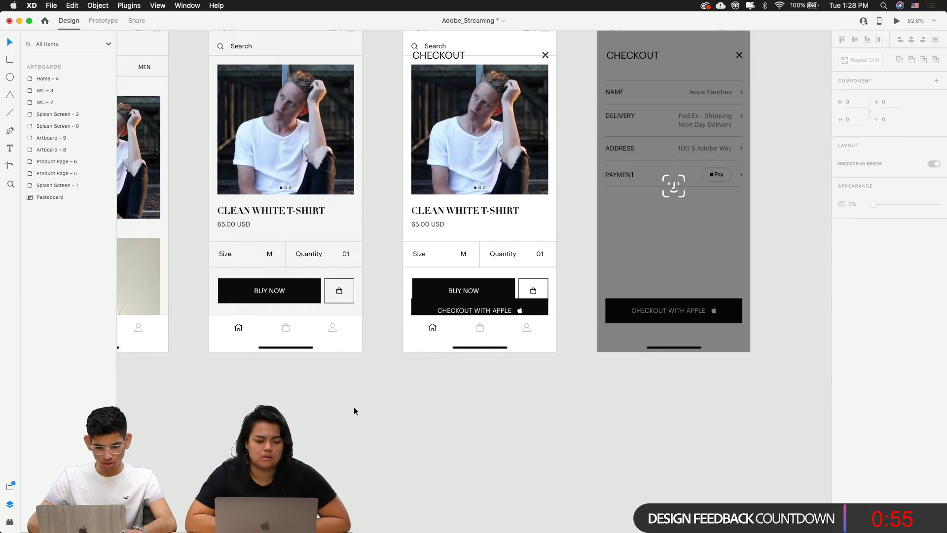
drag(233, 88, 253, 138)
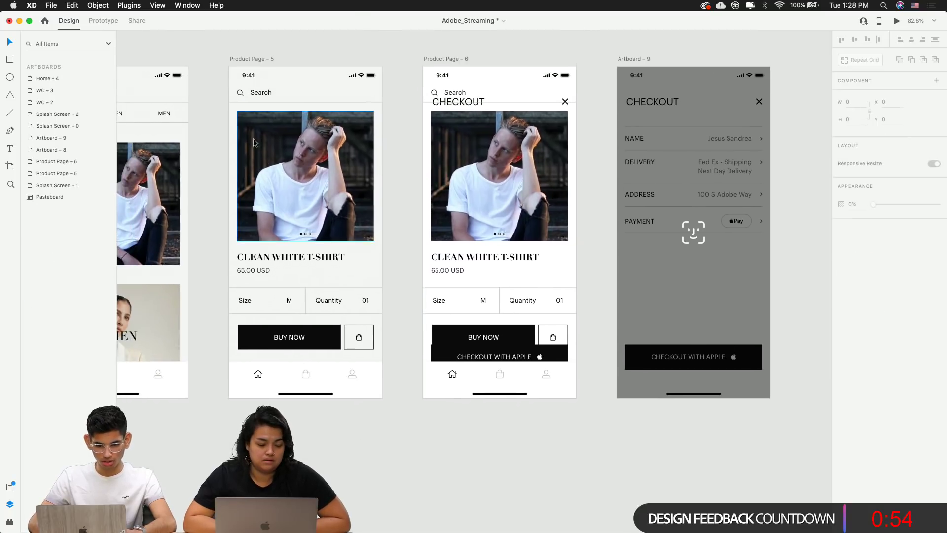
click(243, 60)
double_click(305, 176)
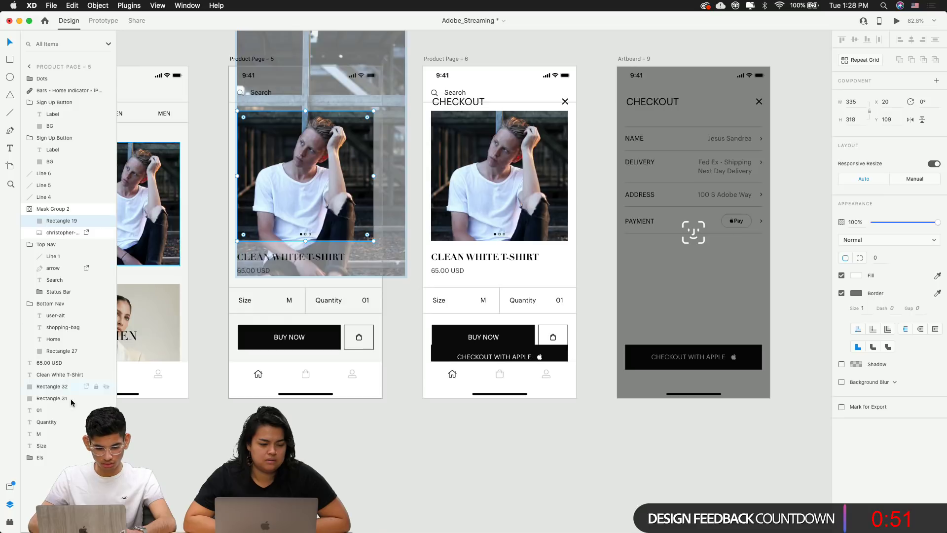
click(49, 458)
drag(49, 458, 41, 75)
drag(528, 112, 573, 113)
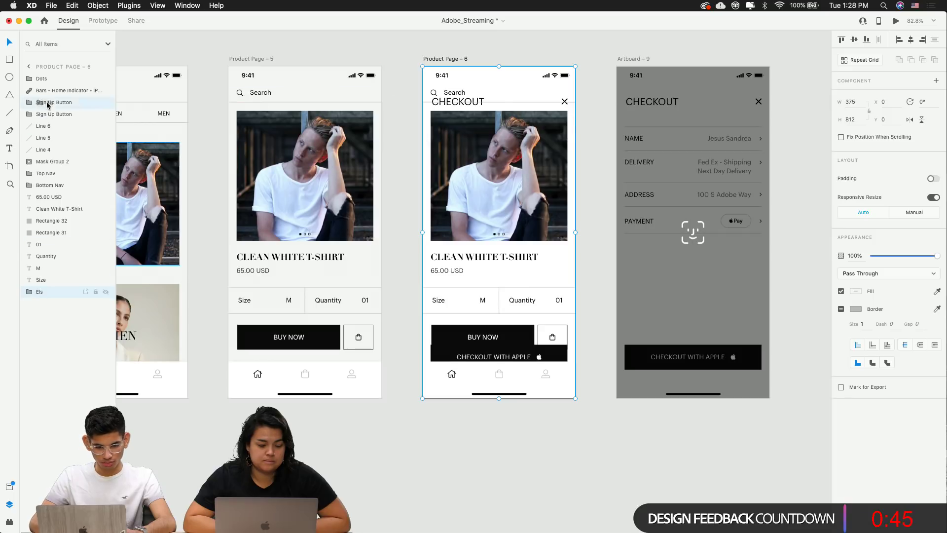
mouse_move(36, 78)
mouse_down()
mouse_move(37, 93)
mouse_move(36, 75)
mouse_up()
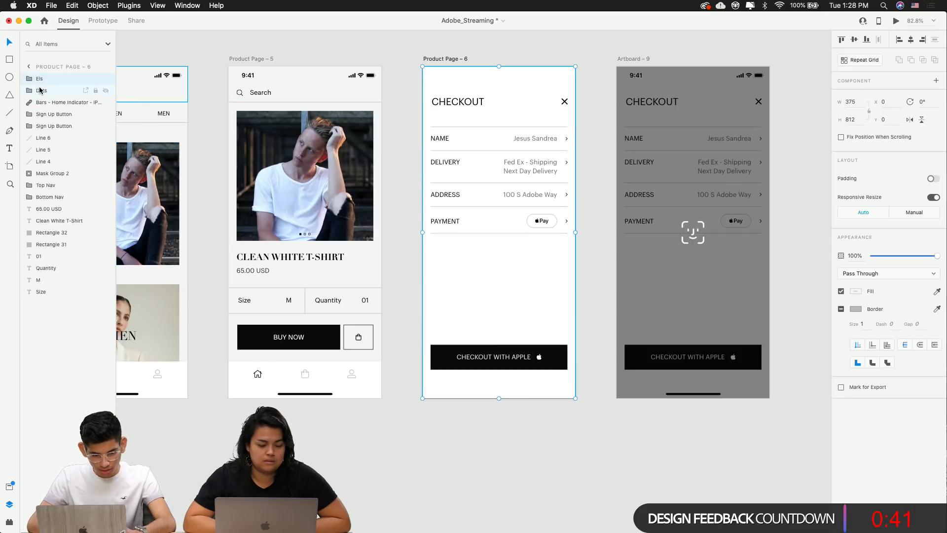
Bring the home indicator and status bar above the checkout screen, then top-align Els
click(65, 105)
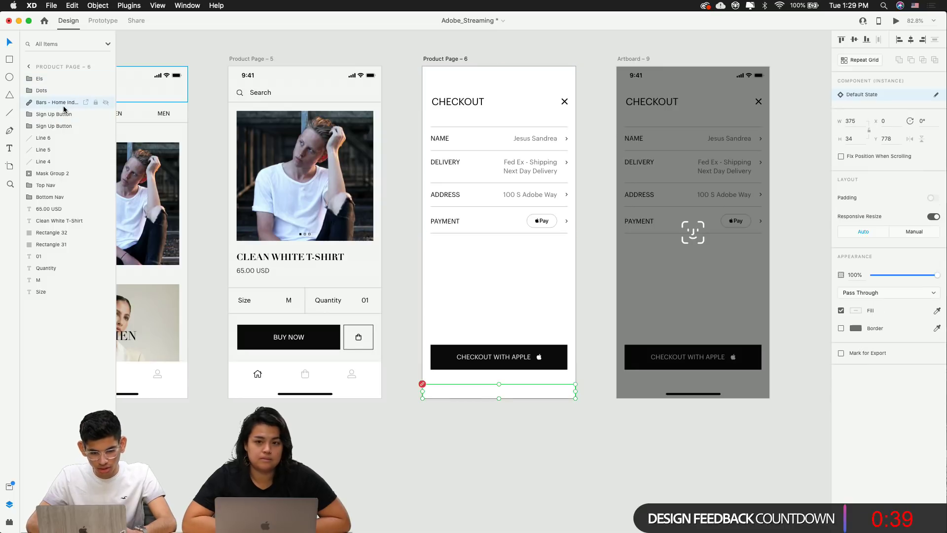
drag(59, 108, 56, 78)
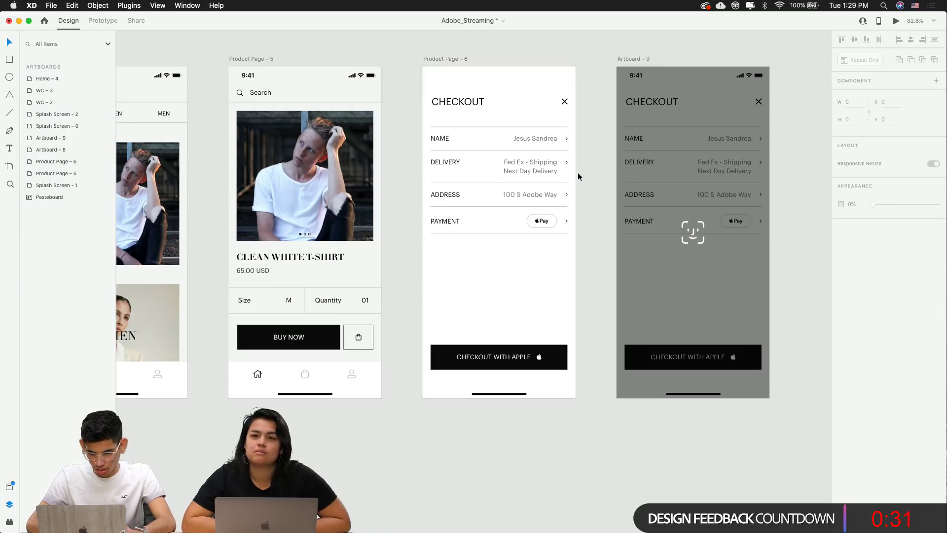
drag(554, 165, 553, 316)
double_click(446, 76)
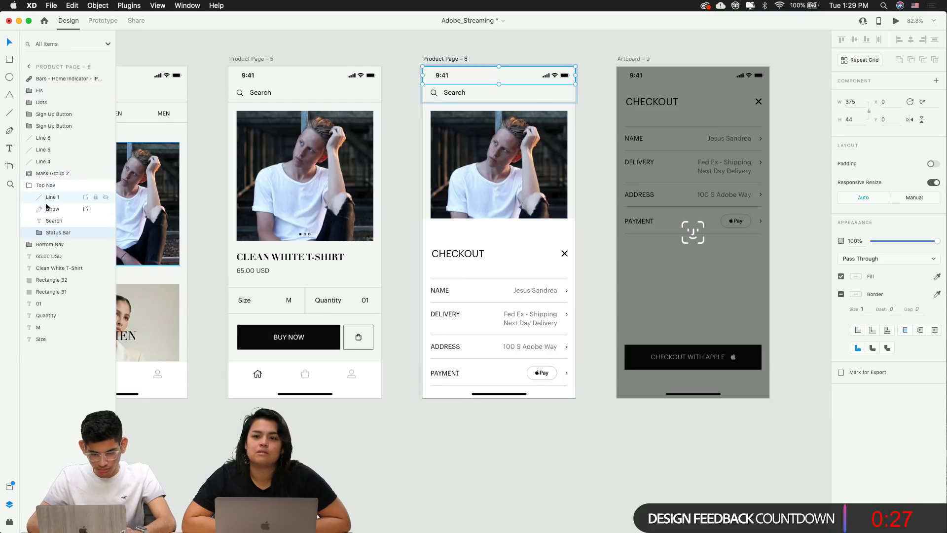
drag(56, 232, 45, 79)
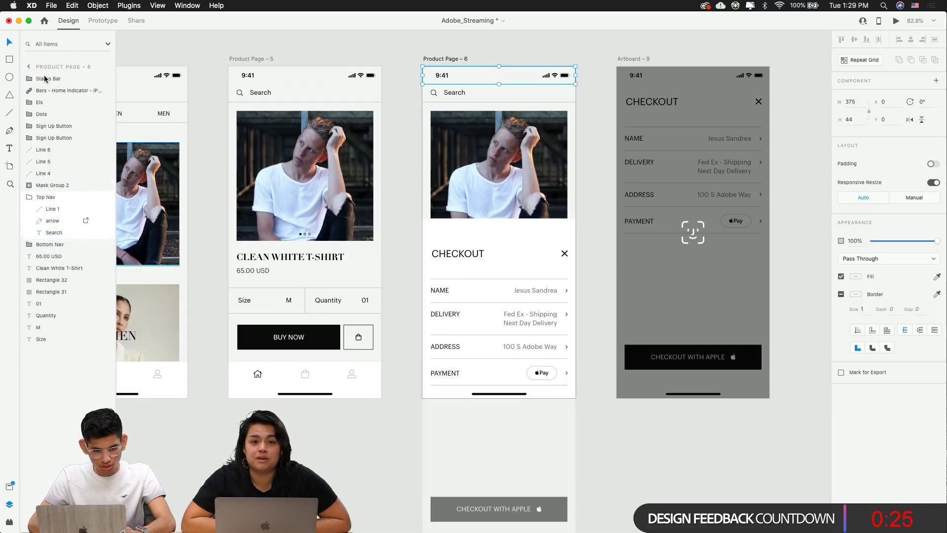
click(398, 46)
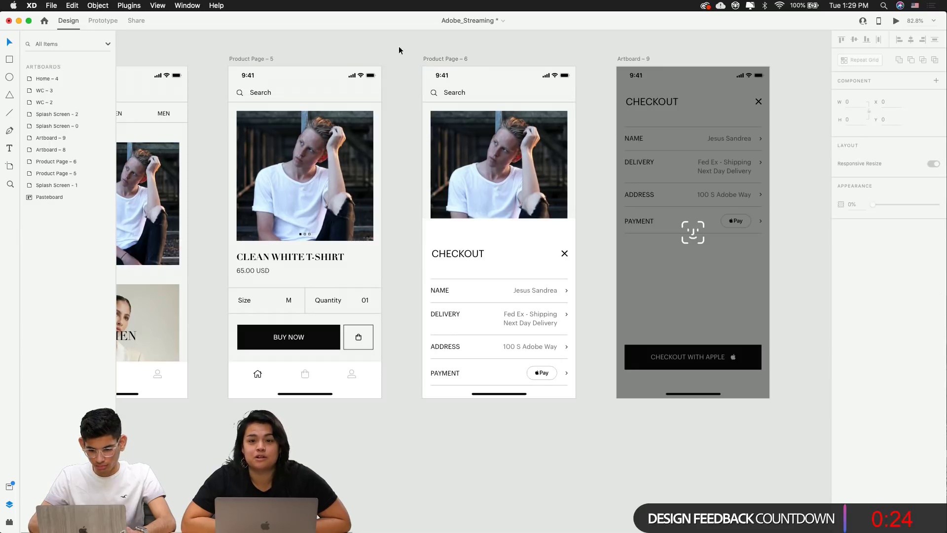
click(445, 308)
click(842, 41)
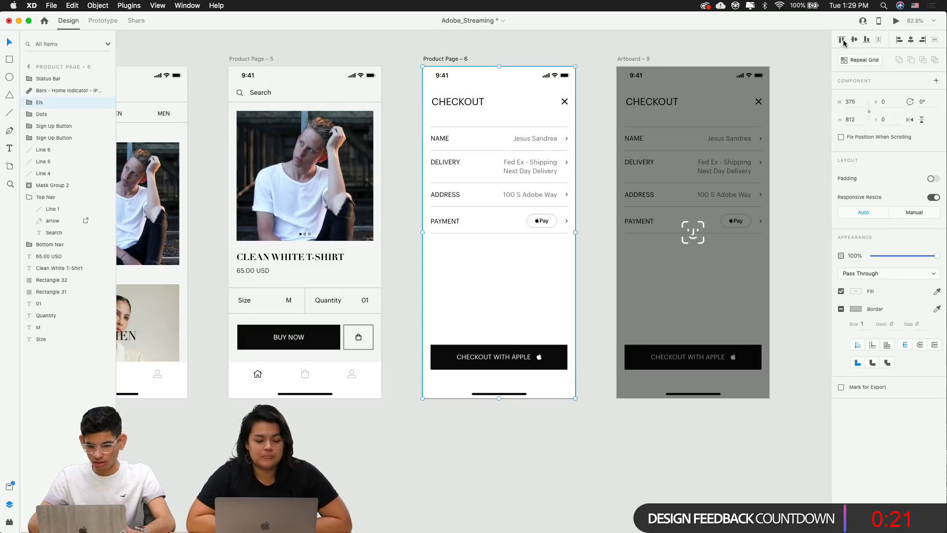
click(497, 60)
Raise Product Page – 5's status bar to the front of its layers
click(291, 89)
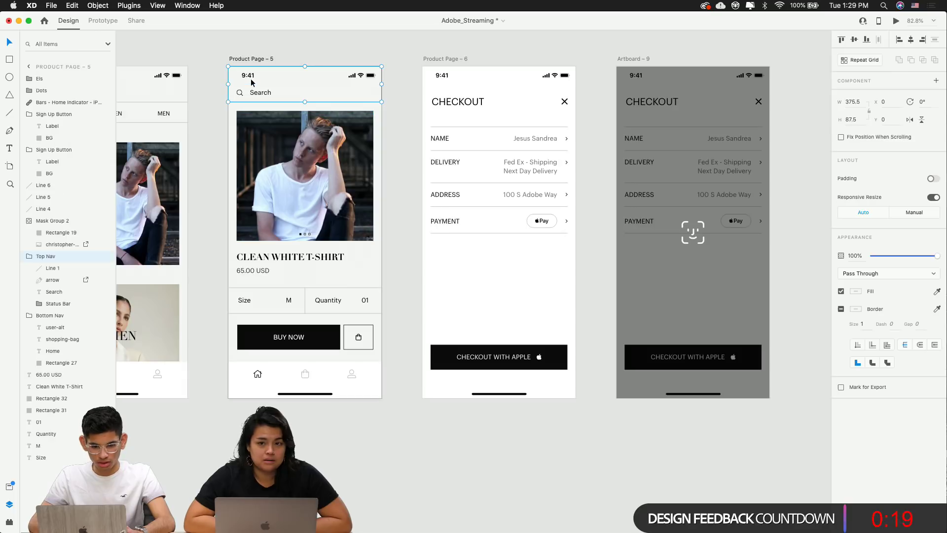
drag(54, 302, 48, 77)
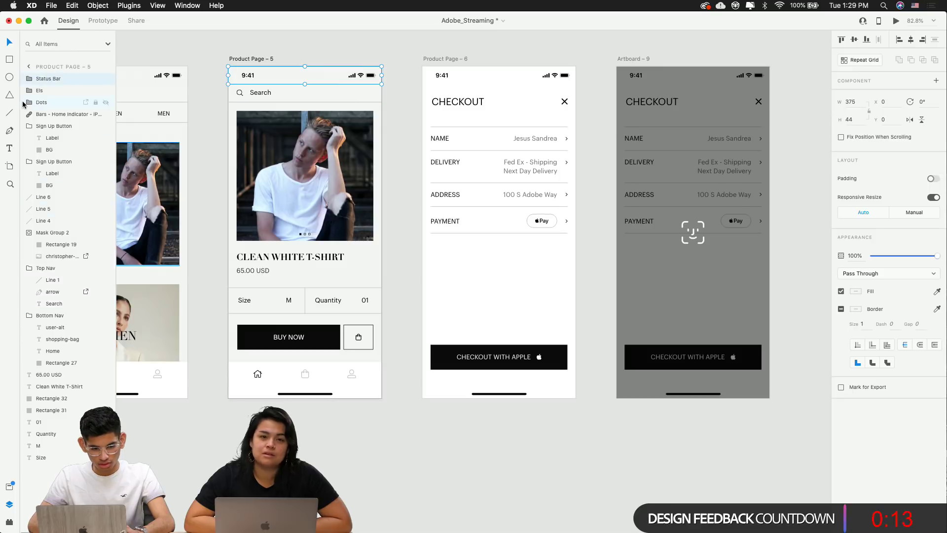
click(306, 31)
scroll(307, 31, up, 1)
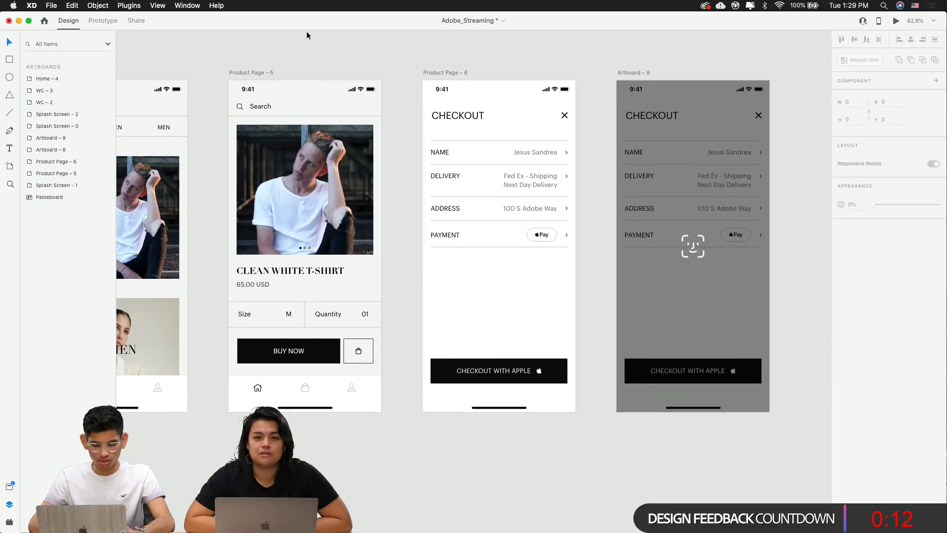
click(253, 77)
click(486, 136)
click(409, 312)
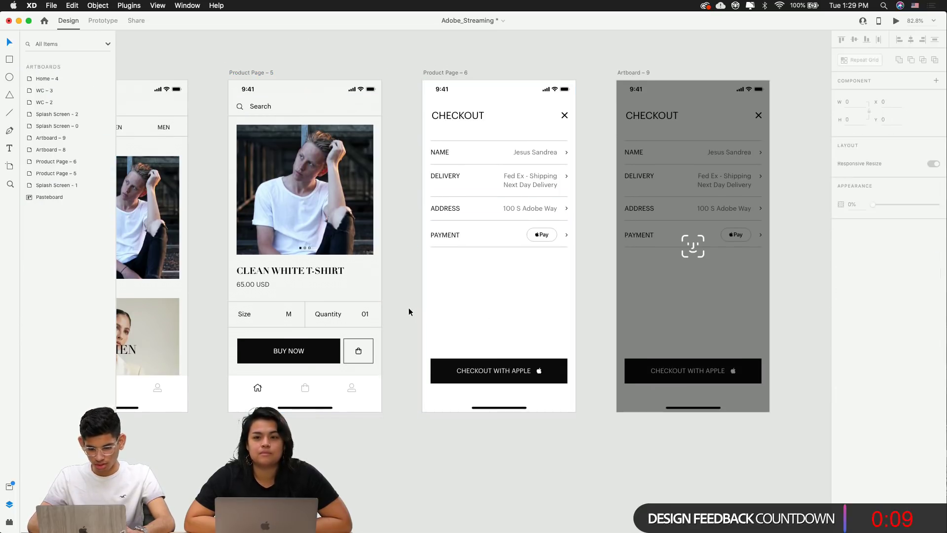
Wire Product Page – 5 to Product Page – 6 with a Drag trigger, Auto-Animate and Ease In-Out
drag(251, 67, 351, 76)
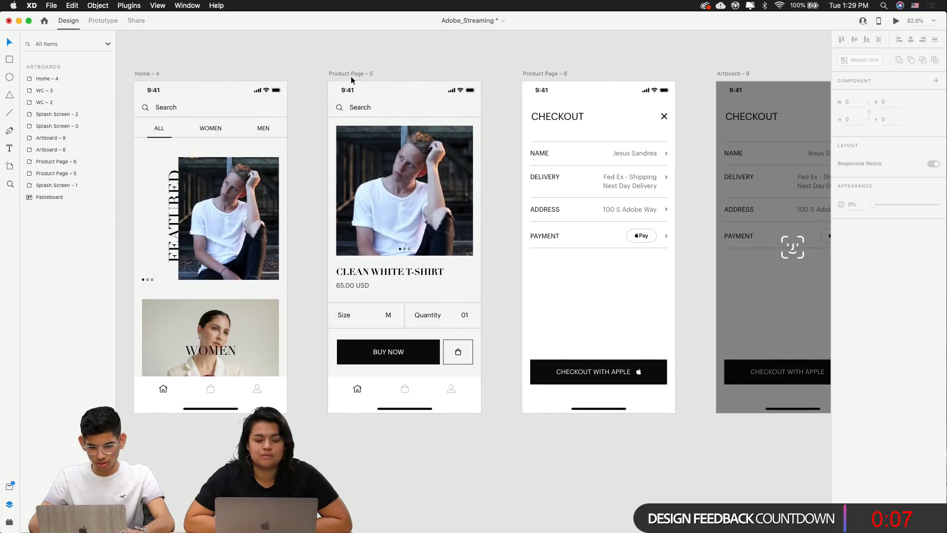
click(342, 75)
click(103, 20)
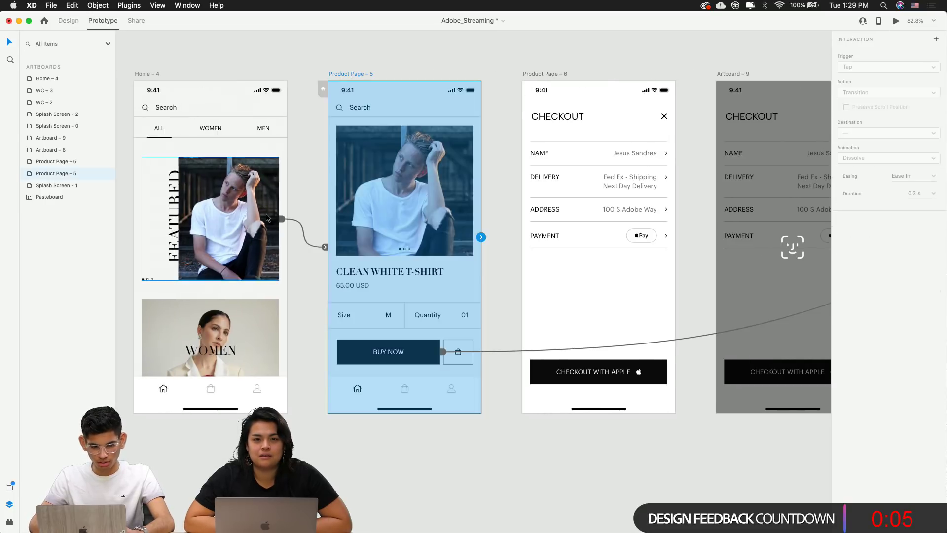
drag(481, 237, 564, 265)
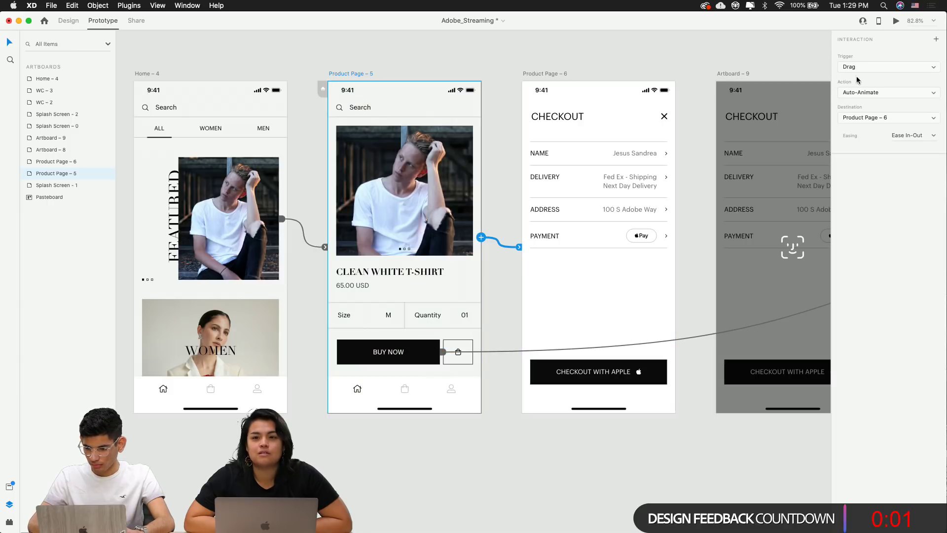
click(860, 67)
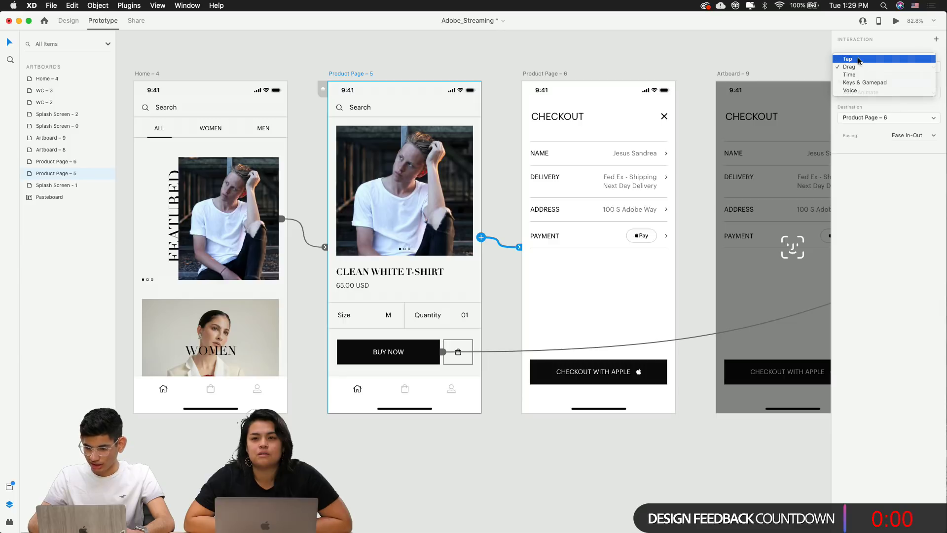
click(863, 65)
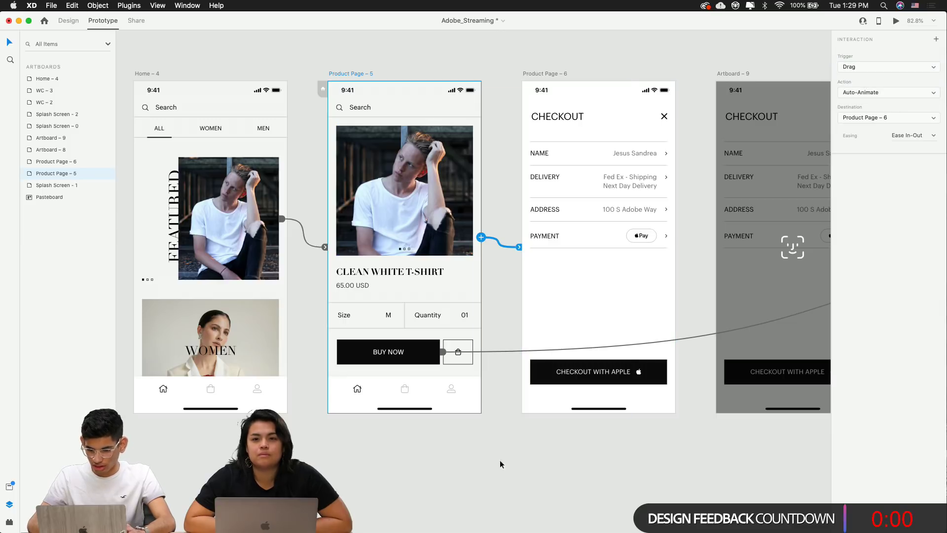
click(498, 478)
click(434, 397)
Inspect the Buy Now link, then delete Artboard – 8 in Design mode
click(387, 349)
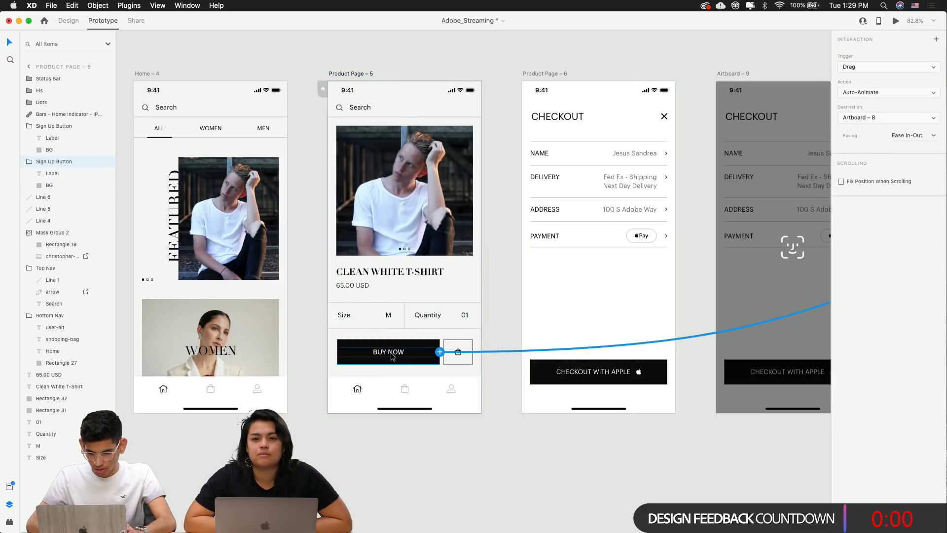
drag(541, 409, 243, 403)
scroll(469, 391, down, 5)
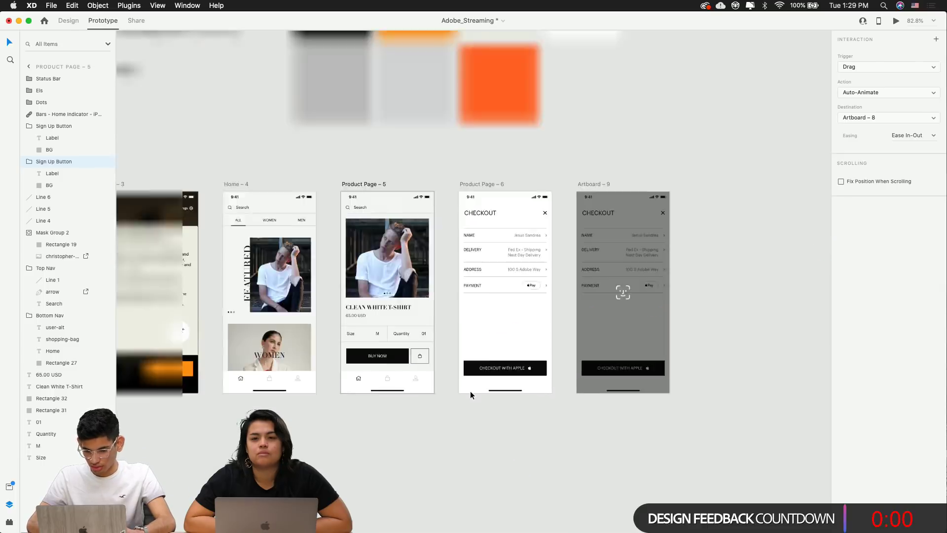
scroll(470, 391, up, 3)
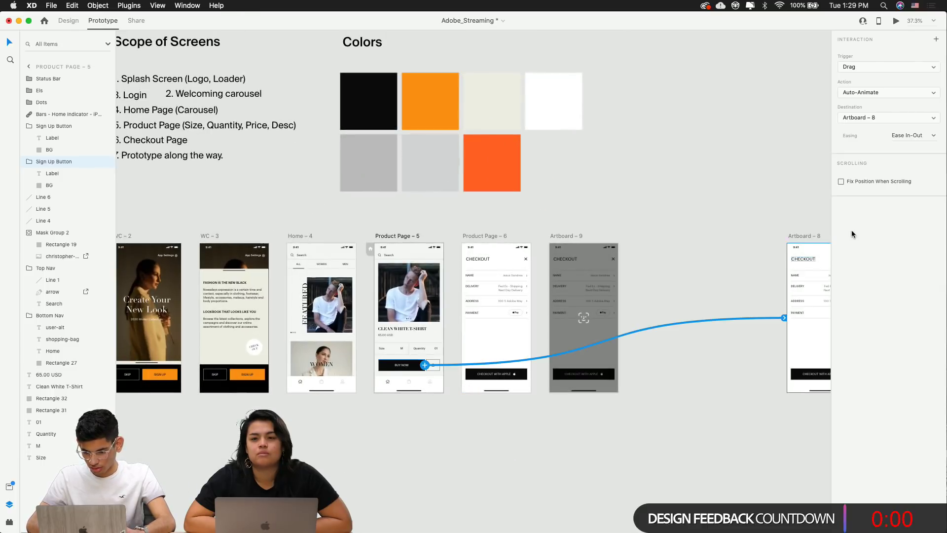
click(69, 20)
click(799, 235)
key(Delete)
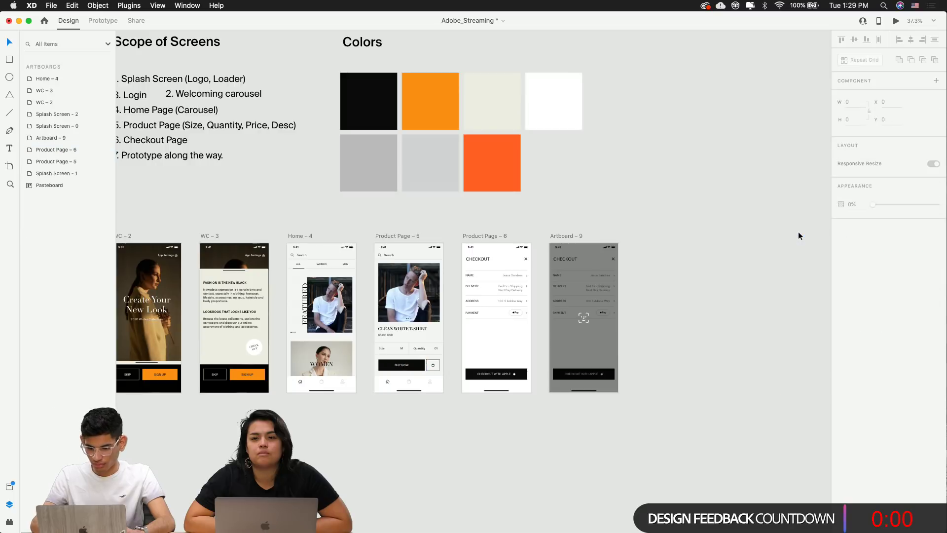
Link Product Page – 5's Buy Now to Product Page – 6 with Tap, Auto-Animate, 0.6 s
click(103, 20)
scroll(446, 288, up, 2)
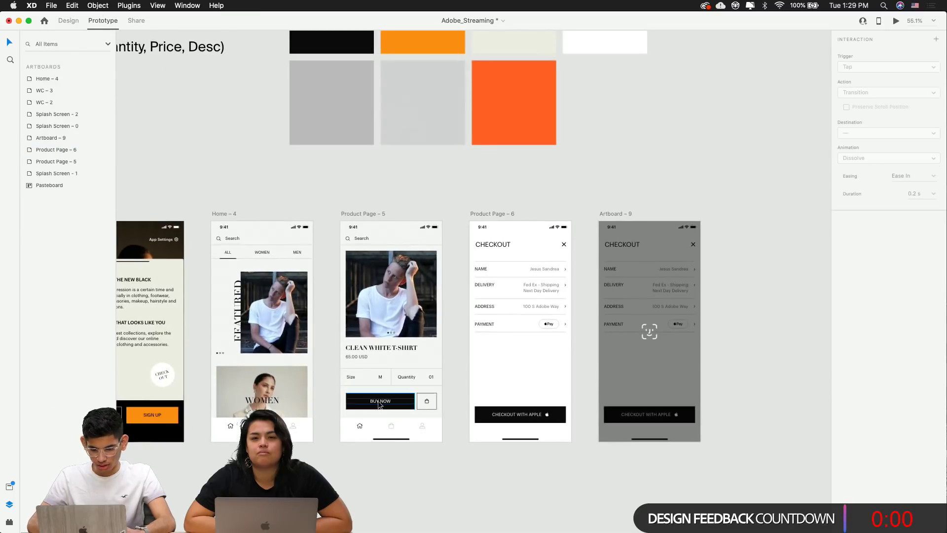
click(379, 402)
drag(416, 403, 505, 340)
scroll(506, 340, down, 3)
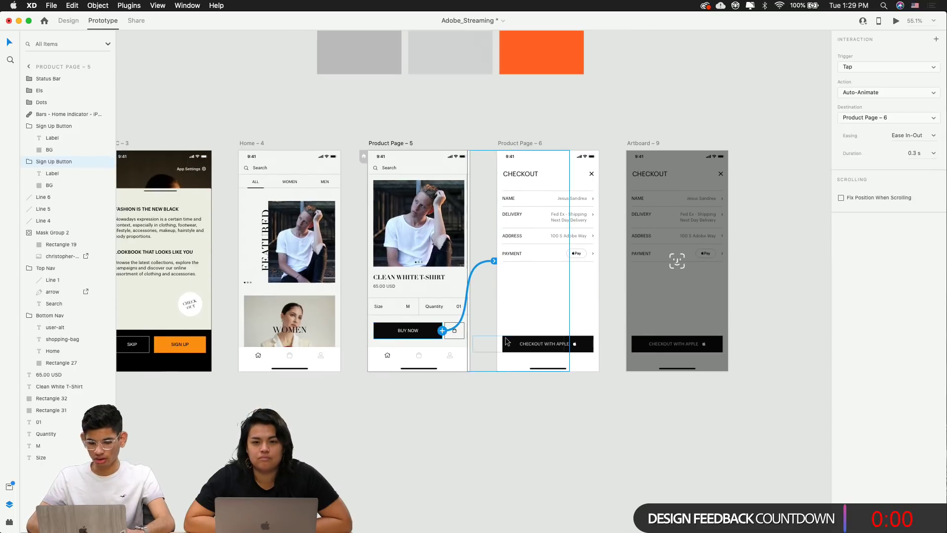
scroll(505, 340, up, 3)
scroll(505, 336, up, 2)
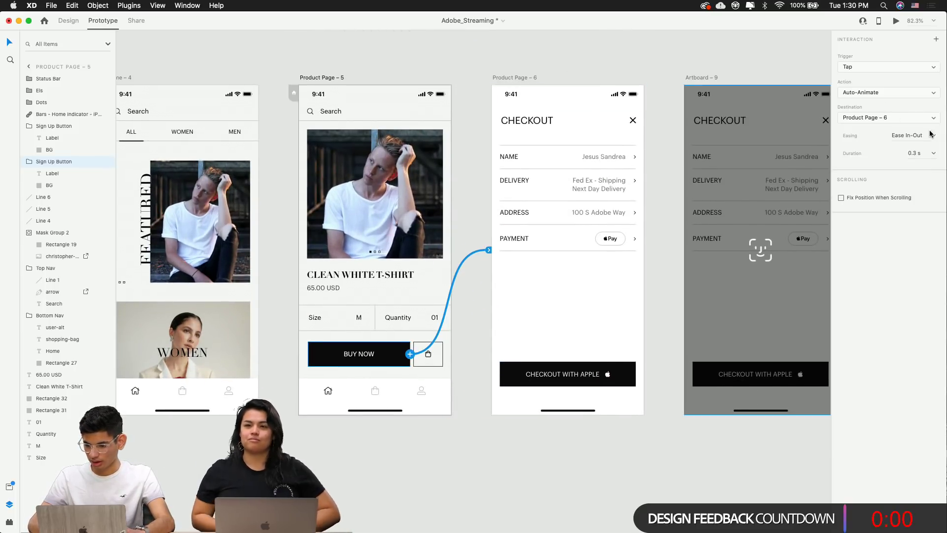
click(916, 153)
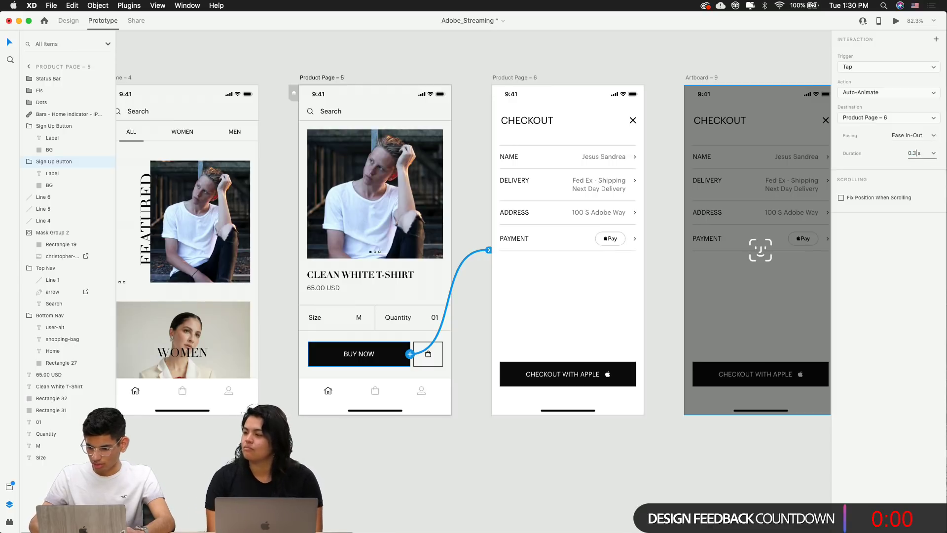
text(0.6)
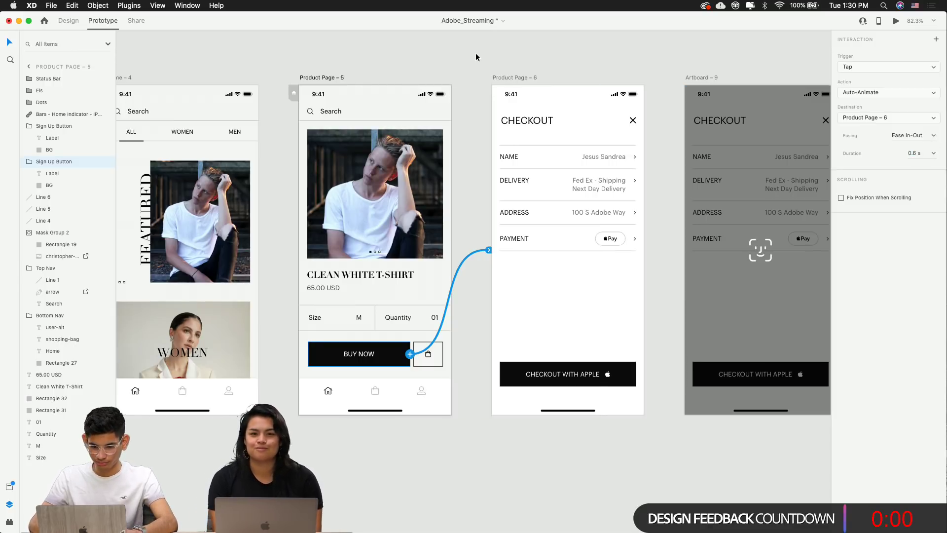
key(Escape)
Preview the prototype to test the Buy Now transition to checkout
click(894, 20)
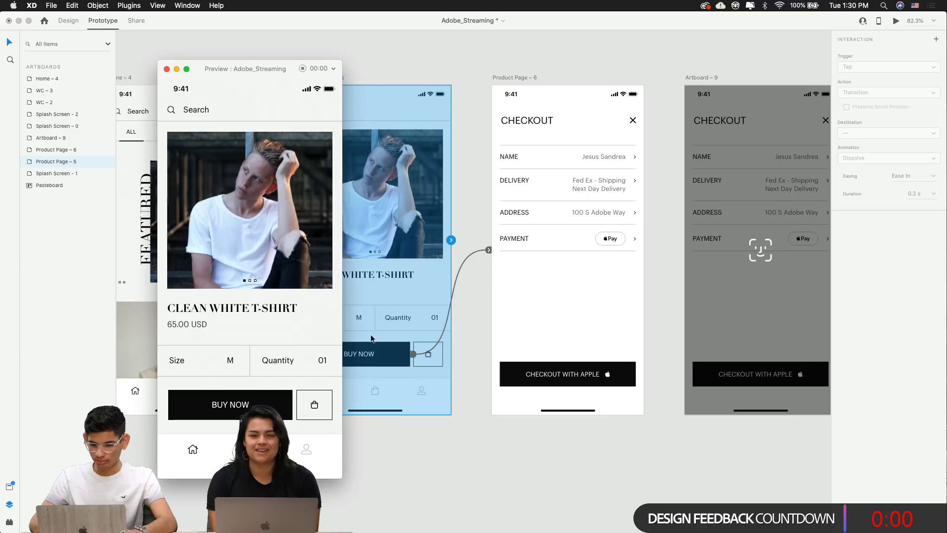
click(214, 411)
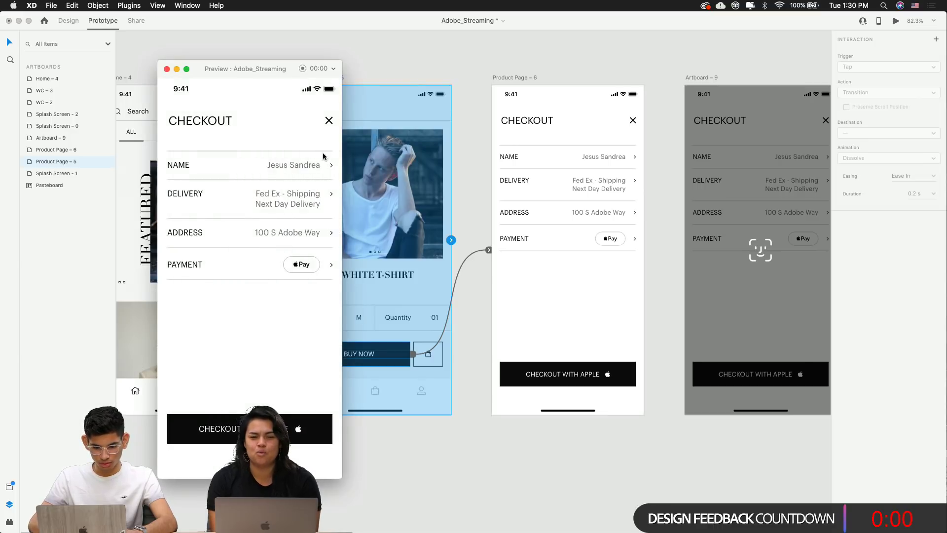
click(167, 69)
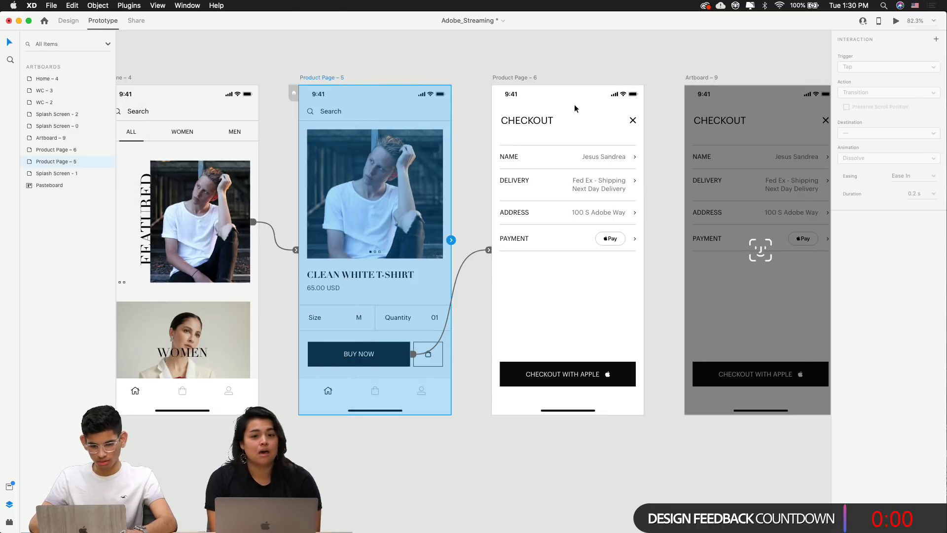
Link the checkout screen's close X icon back to Product Page – 5
click(632, 123)
double_click(633, 121)
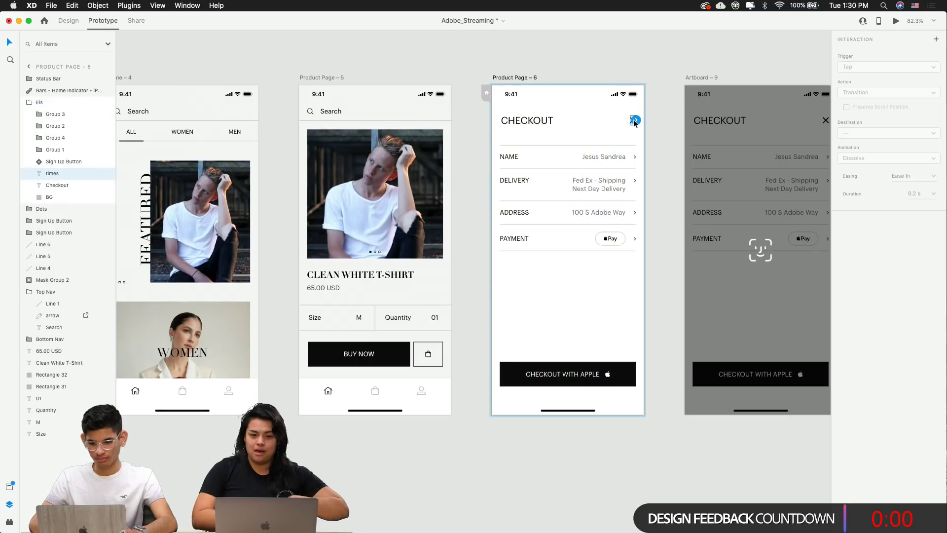
drag(636, 121, 385, 236)
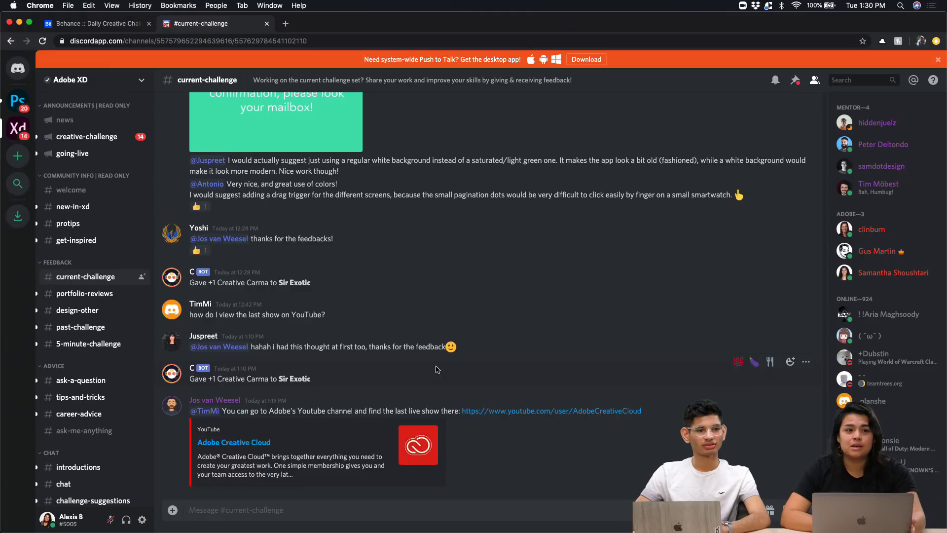
Reload the Discord current-challenge channel page in Chrome
scroll(385, 356, up, 5)
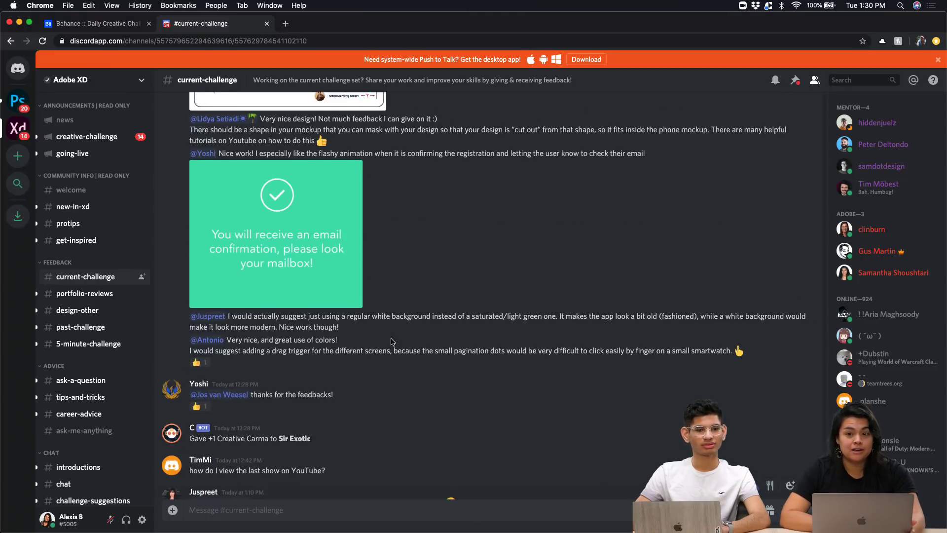
scroll(392, 342, up, 5)
scroll(392, 342, down, 10)
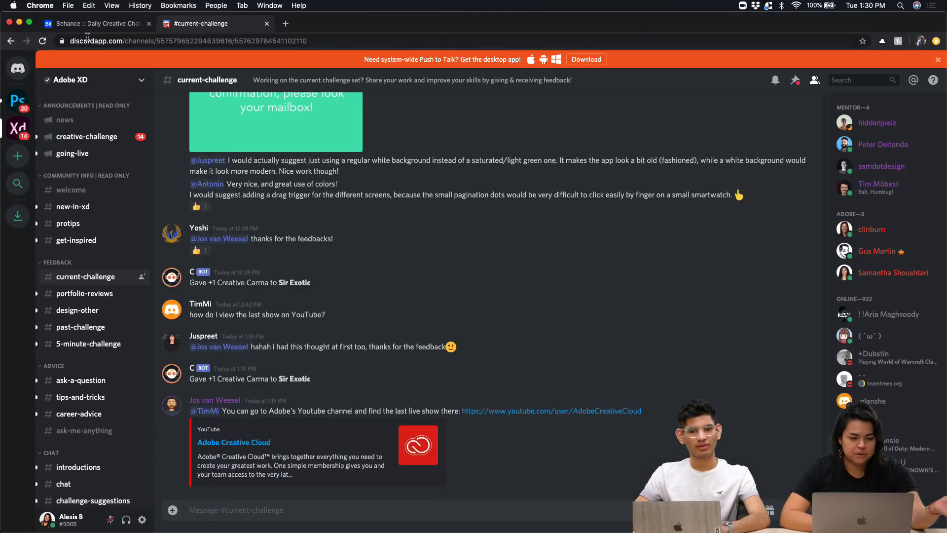
click(43, 42)
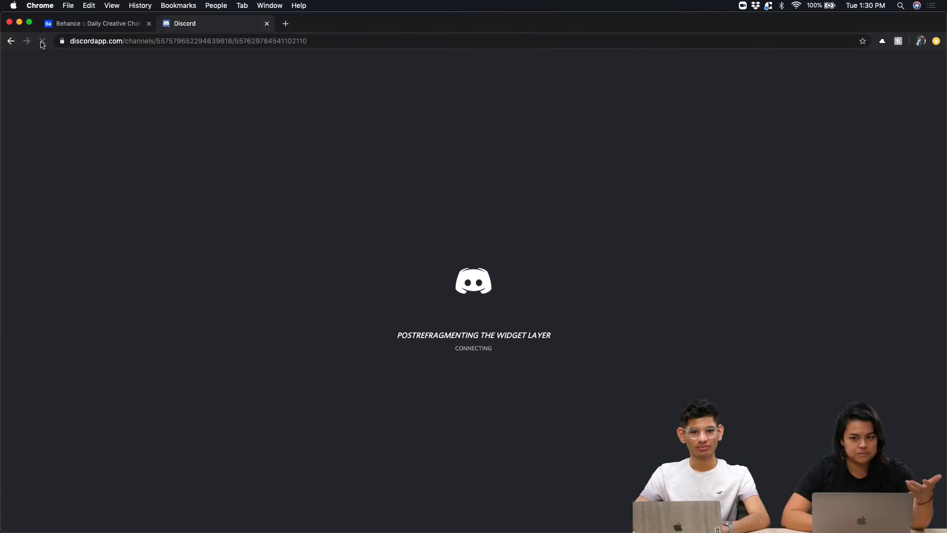
Scroll through the Behance Daily Creative Challenge cards and header, then return to Discord's #current-challenge channel
click(97, 23)
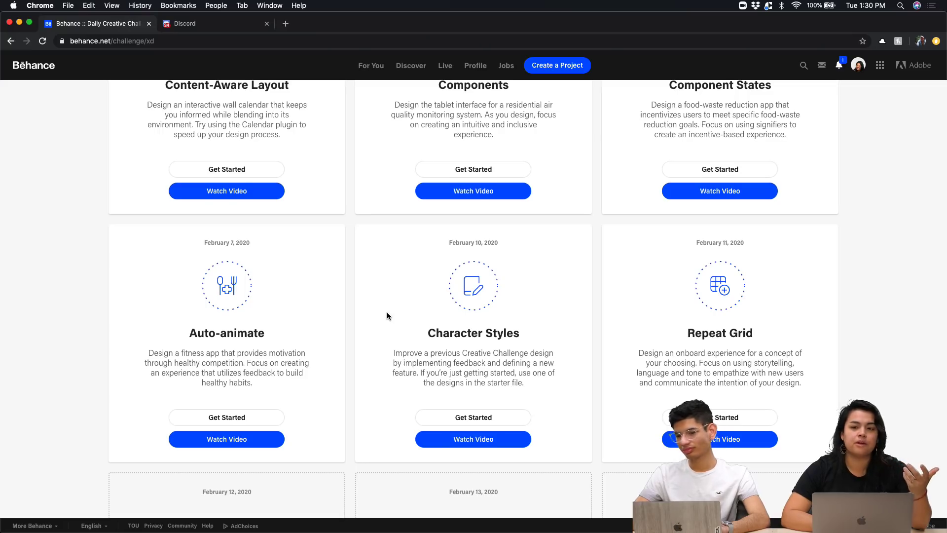
scroll(386, 312, down, 6)
scroll(387, 316, up, 4)
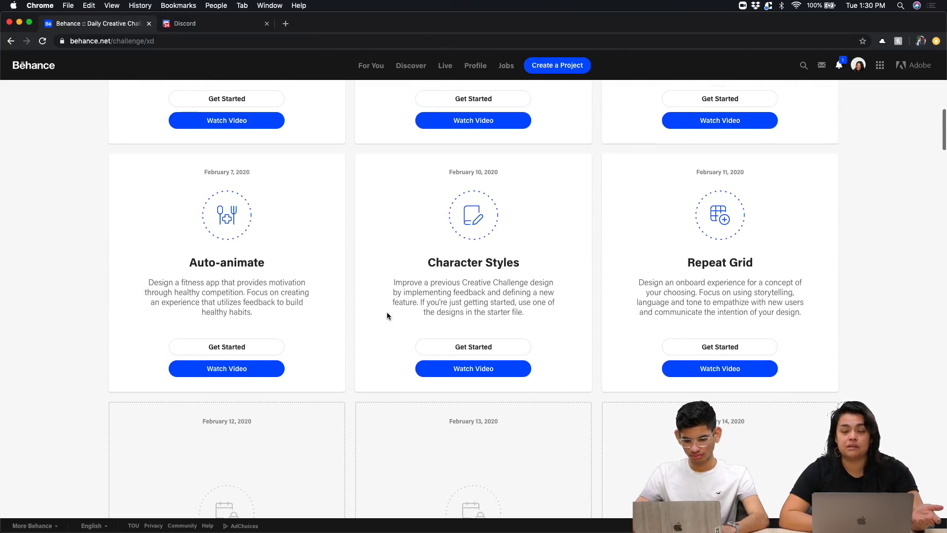
scroll(387, 316, up, 4)
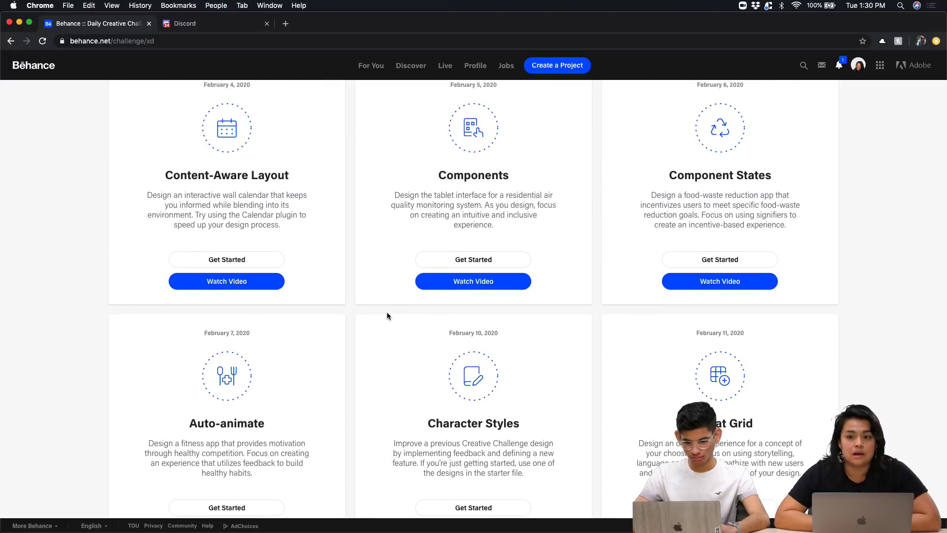
scroll(387, 315, up, 10)
scroll(388, 316, up, 2)
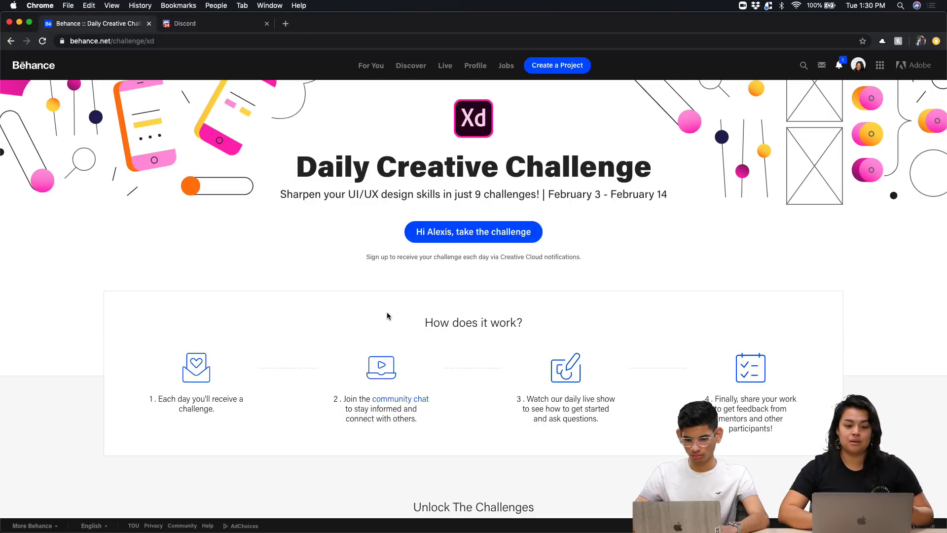
scroll(388, 316, down, 15)
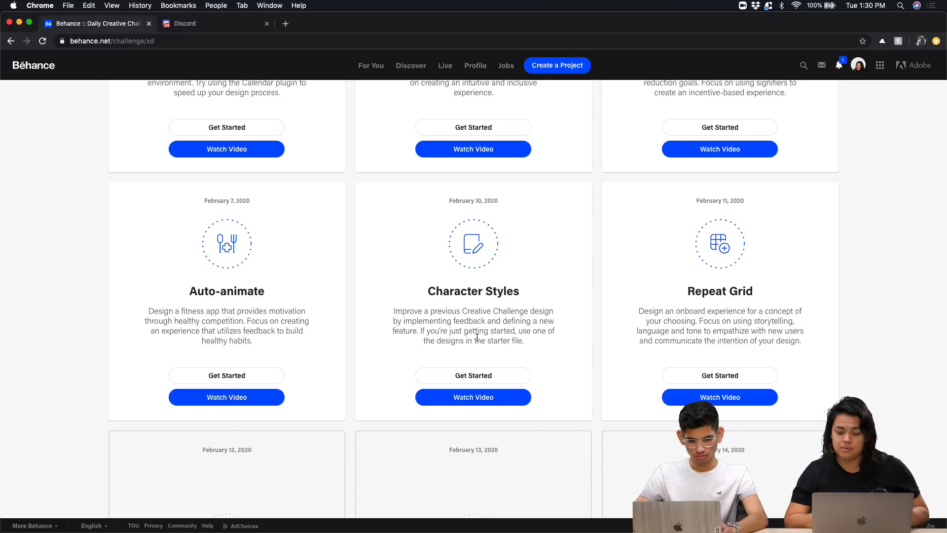
click(221, 27)
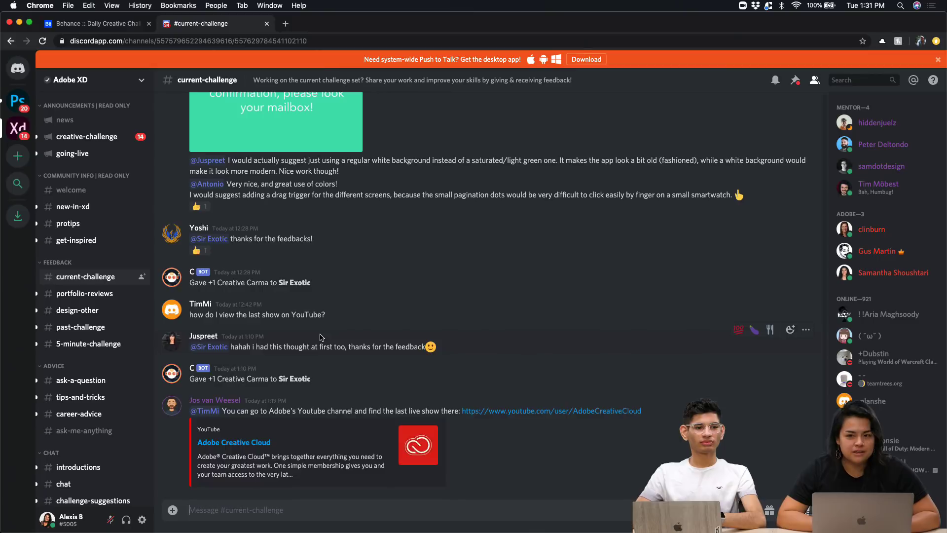
Open the calendar design screenshot full-size in two new tabs, then close its enlarged view
scroll(321, 337, up, 5)
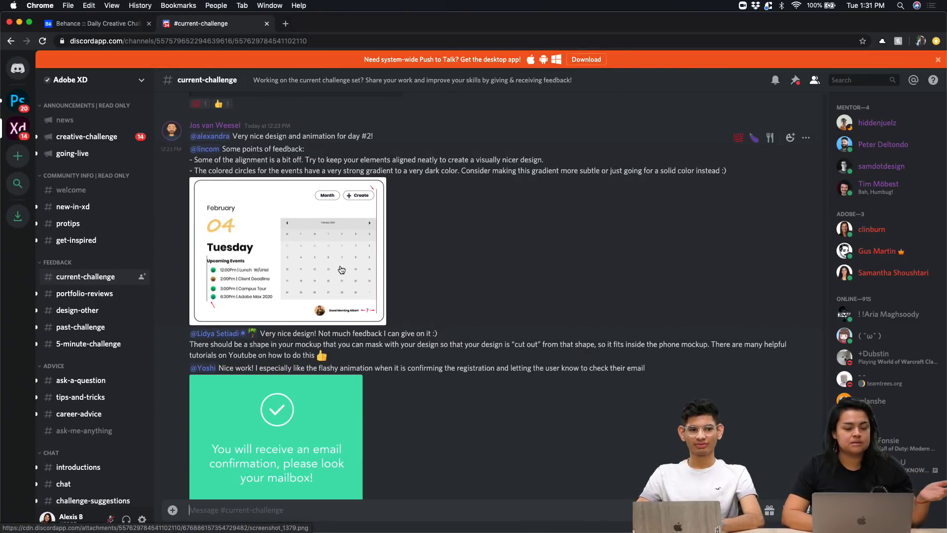
scroll(342, 269, up, 1)
scroll(341, 269, up, 2)
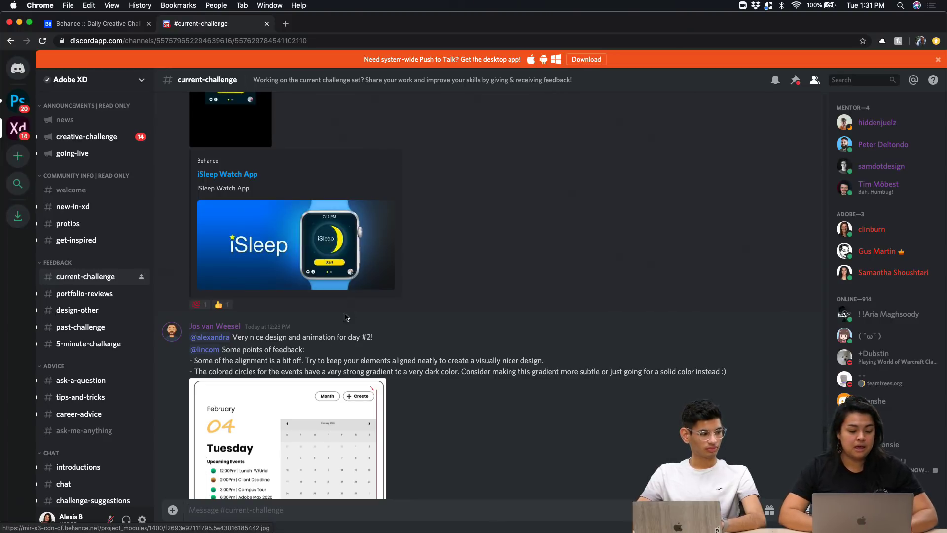
scroll(347, 318, down, 2)
click(285, 388)
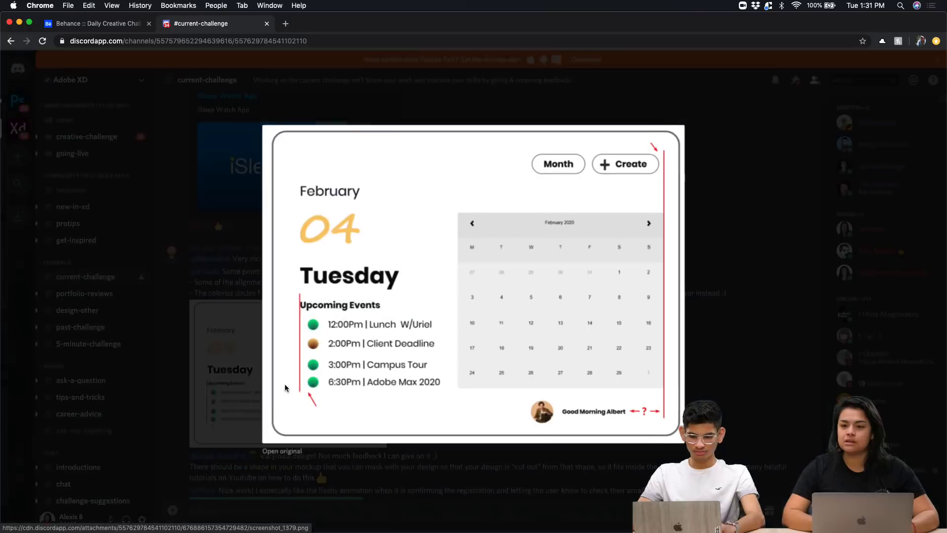
click(284, 448)
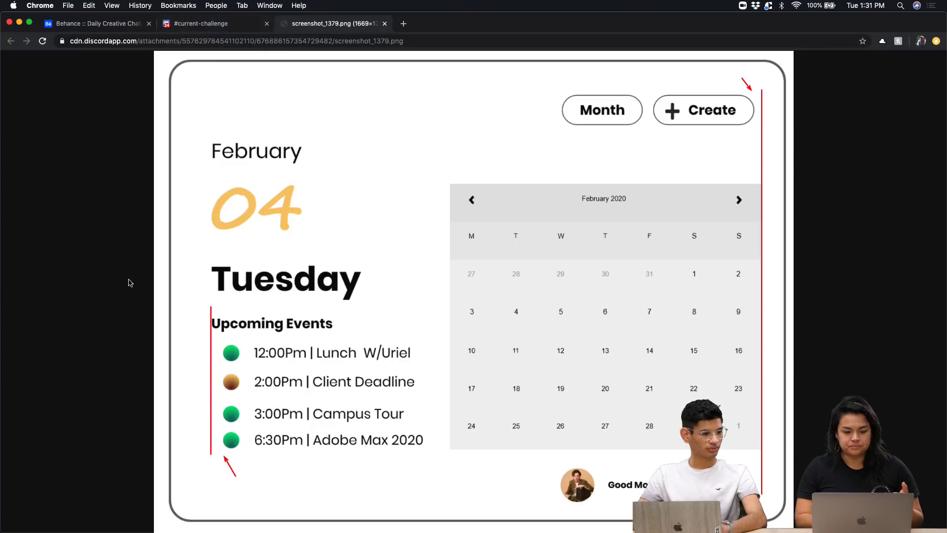
click(225, 22)
click(289, 456)
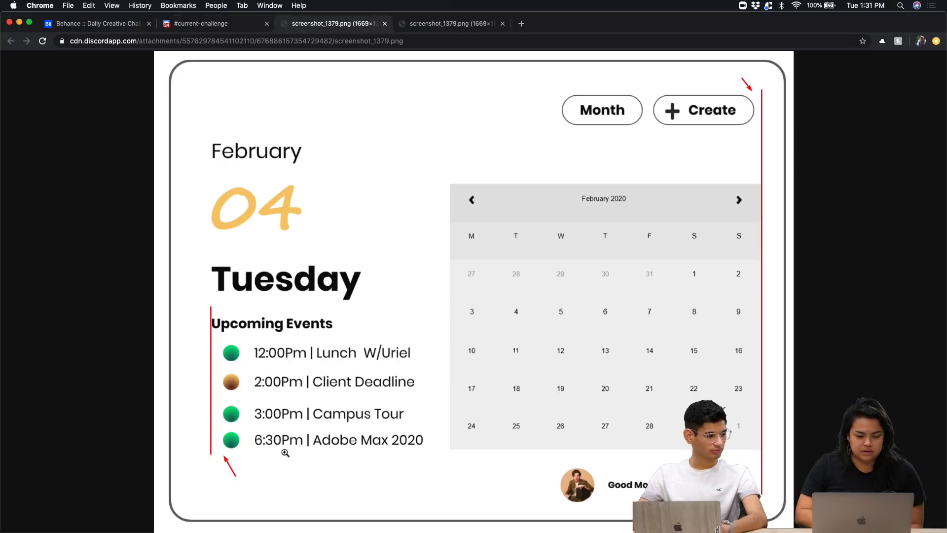
click(220, 25)
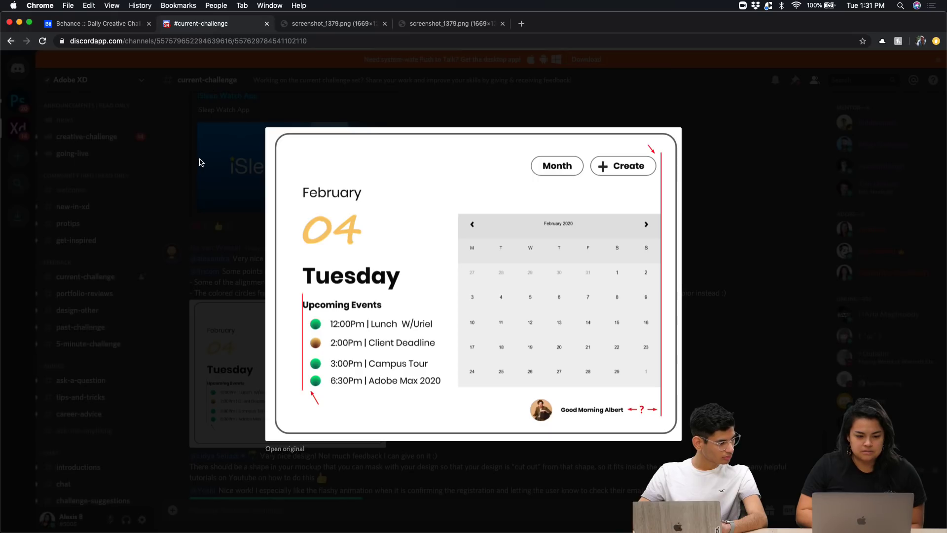
key(Escape)
Find the iSleep Watch App post, decline its external link, and play its video full screen
scroll(279, 361, up, 5)
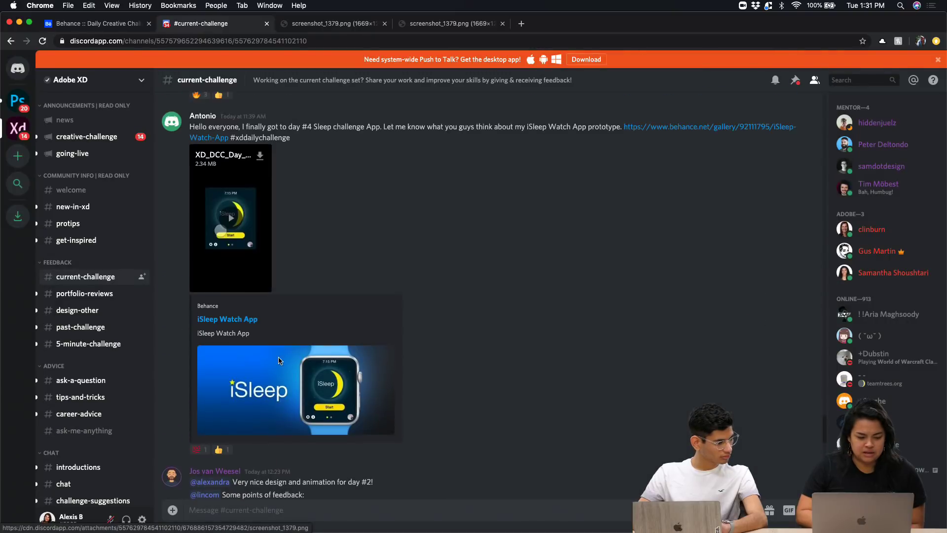
click(274, 425)
click(151, 450)
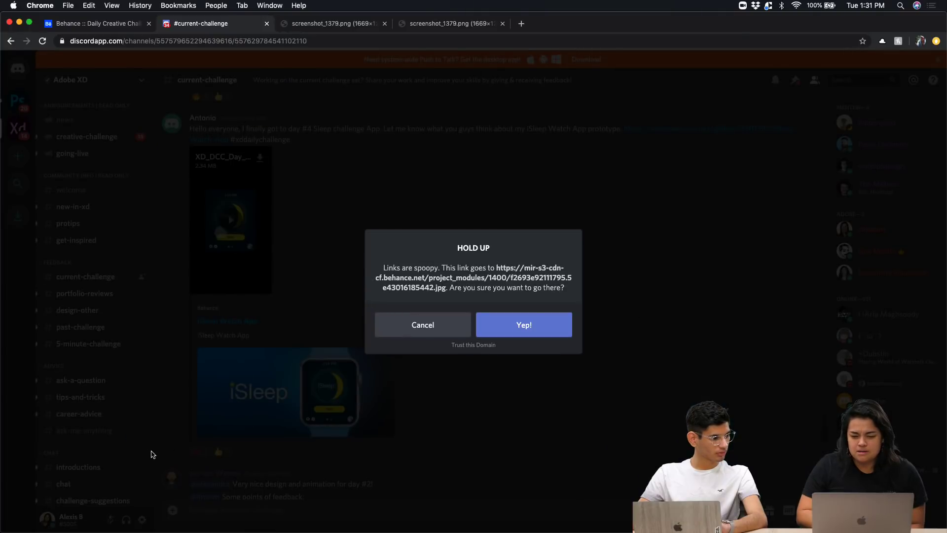
click(452, 330)
key(Escape)
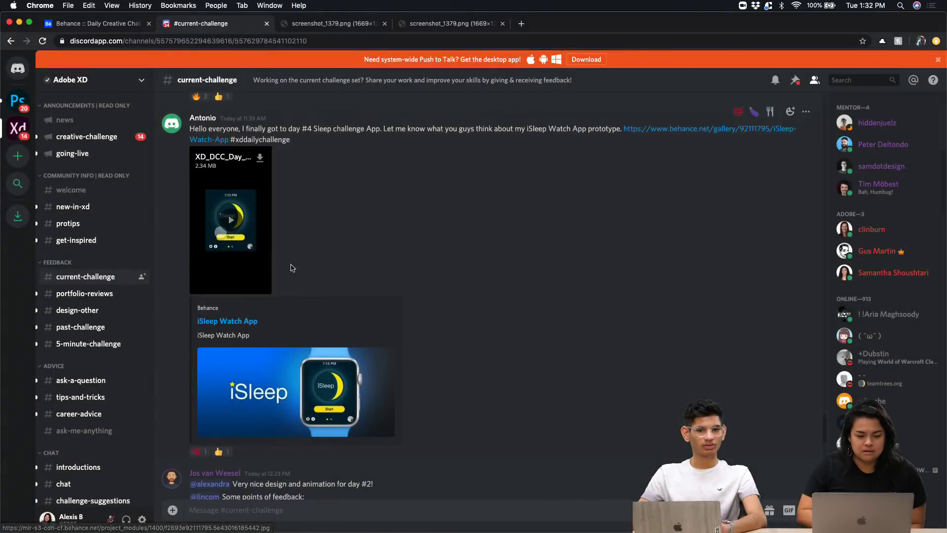
click(248, 243)
click(264, 286)
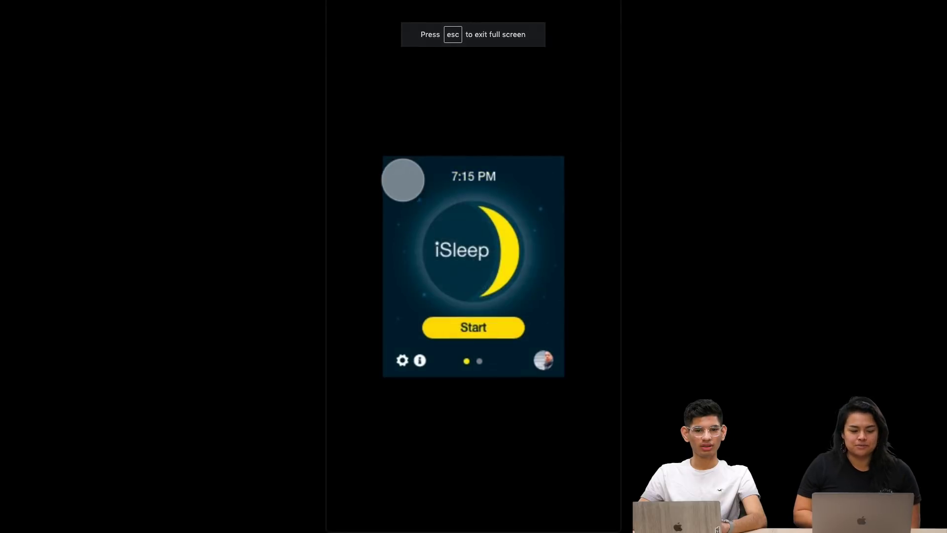
Restart the iSleep video and pause it at 0:31 on the FEB. 9 - 14 2020 sleep chart
click(59, 524)
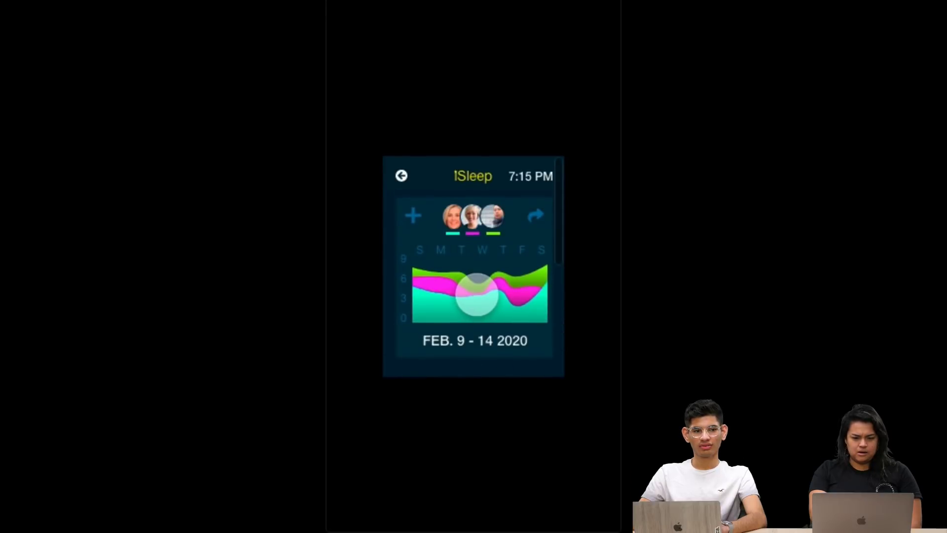
click(9, 526)
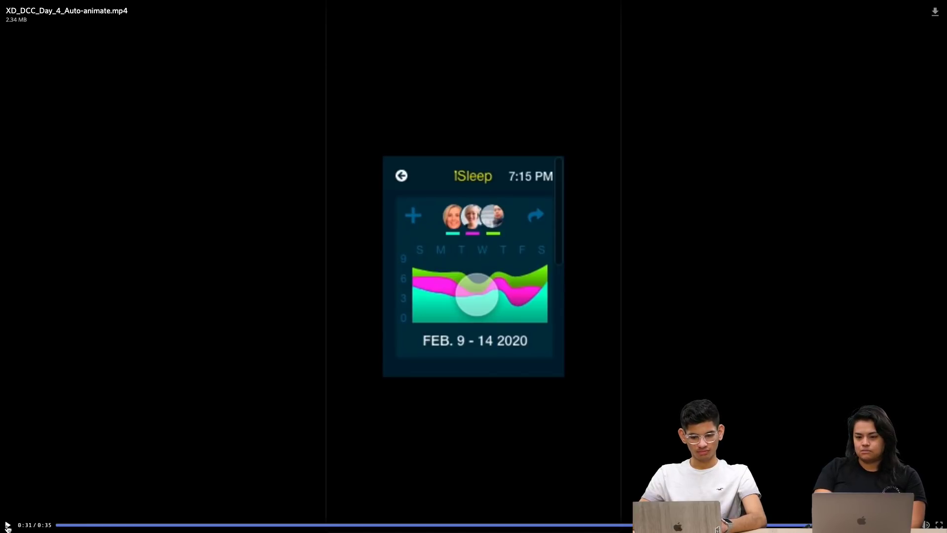
Play the iSleep video, scrub back to the 0:09 Restful Sleep list, and exit full screen
click(7, 525)
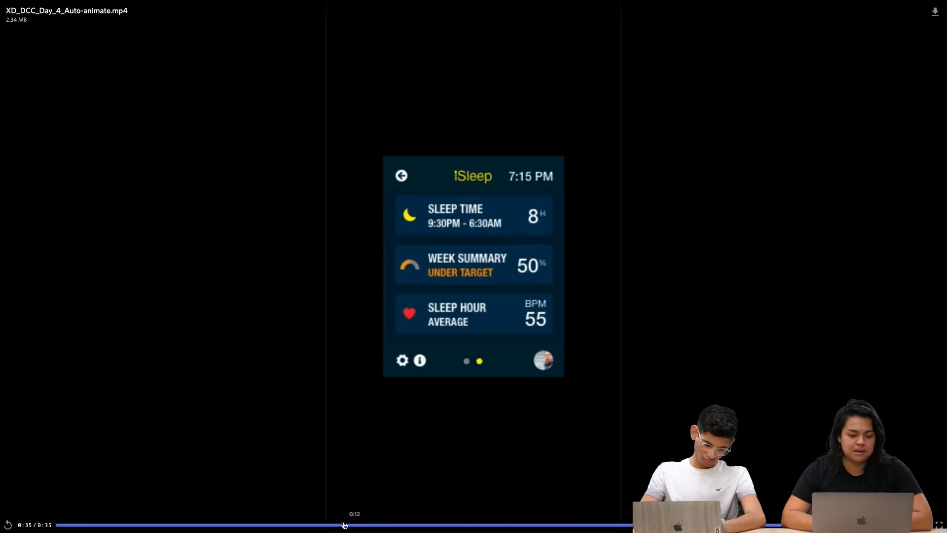
mouse_move(345, 525)
mouse_down()
mouse_move(158, 528)
mouse_move(328, 531)
mouse_up()
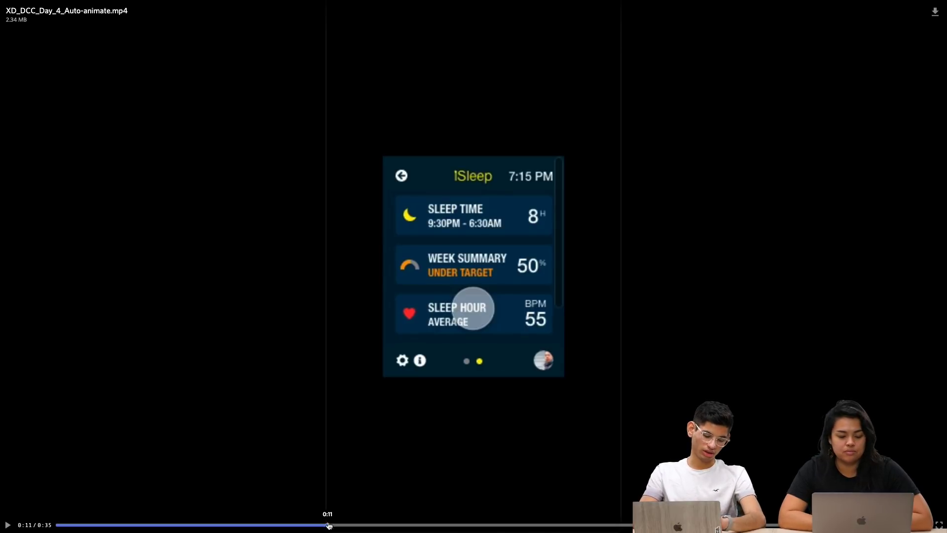
click(387, 525)
click(294, 525)
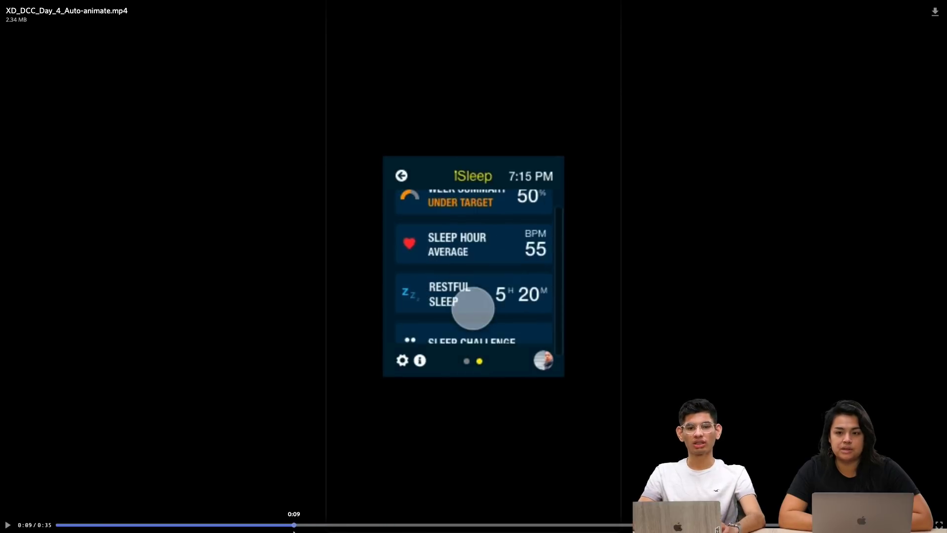
drag(294, 532, 296, 531)
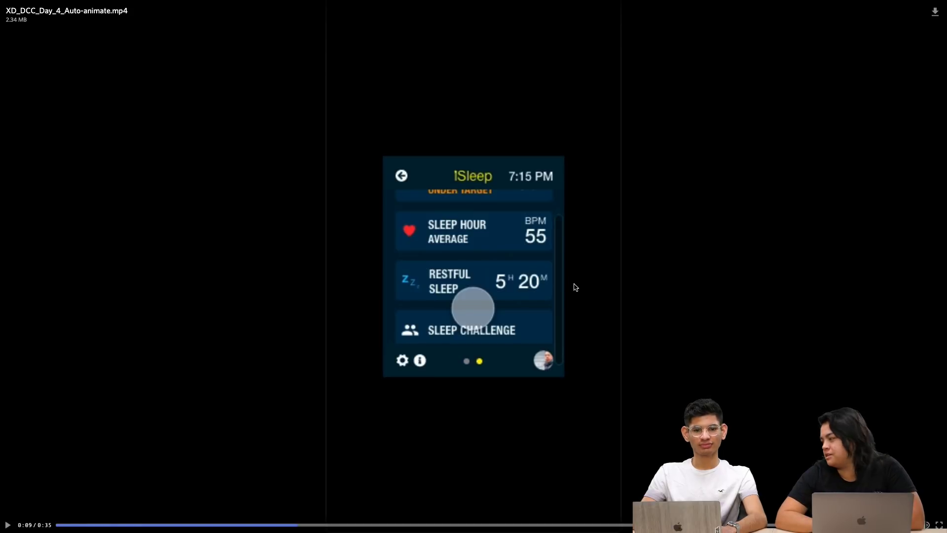
click(937, 524)
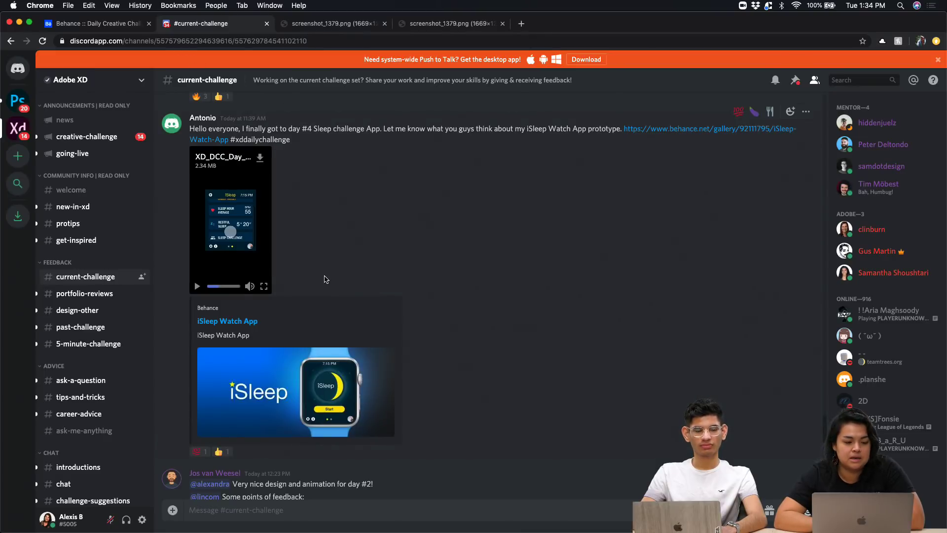
Scroll the #current-challenge channel up to the Day 2 Air Quality App Behance post
scroll(323, 277, down, 15)
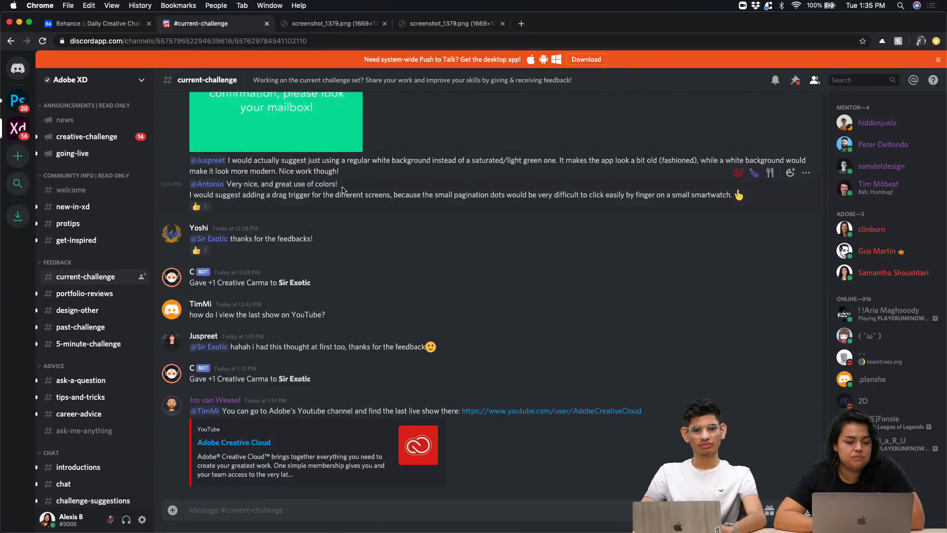
scroll(341, 188, up, 15)
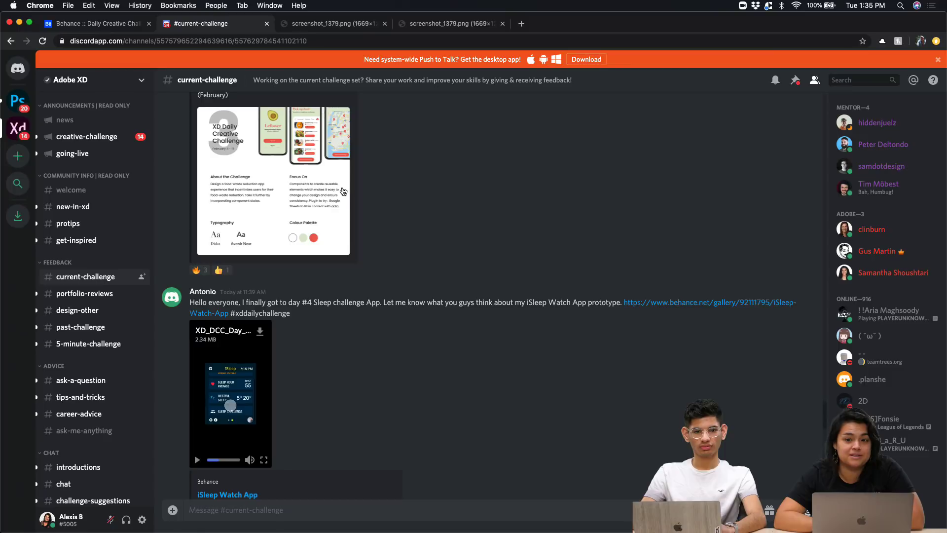
scroll(343, 190, up, 5)
scroll(359, 407, up, 4)
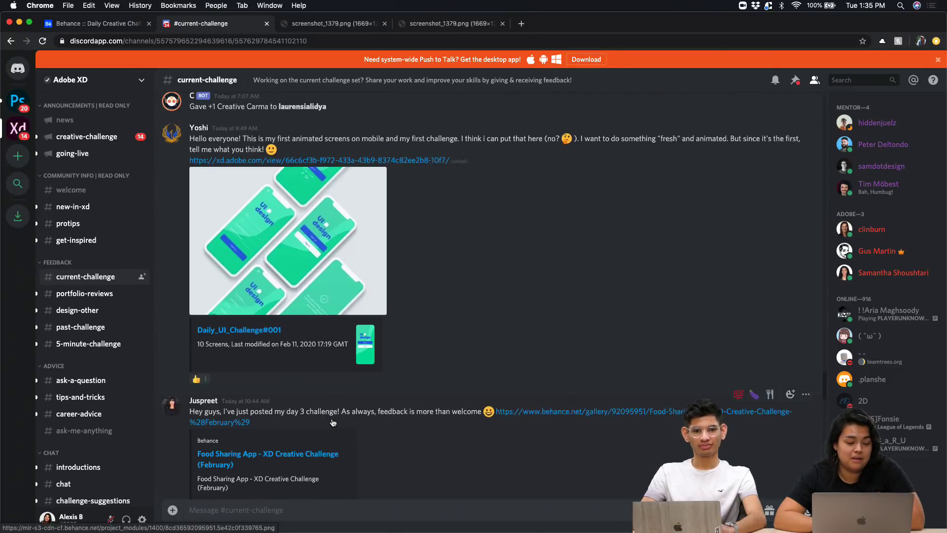
scroll(433, 355, up, 1)
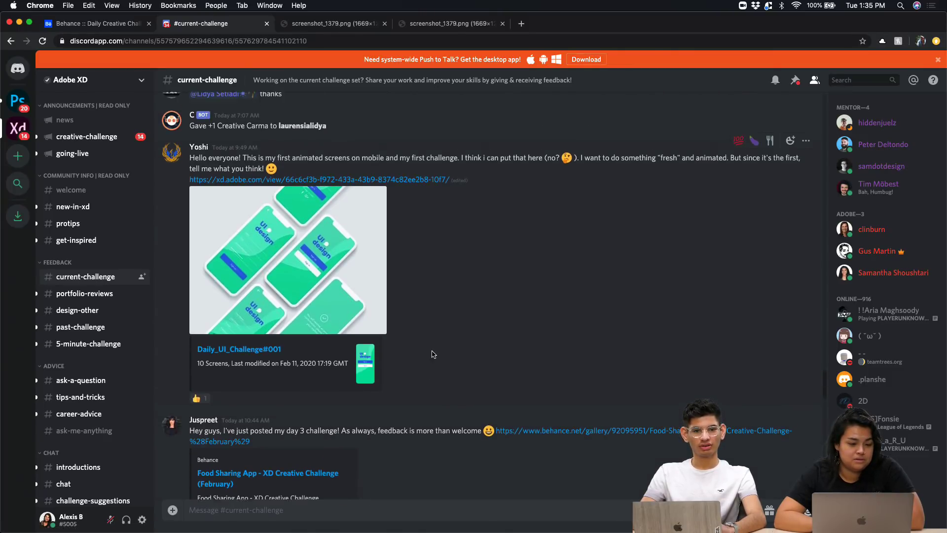
scroll(264, 359, up, 10)
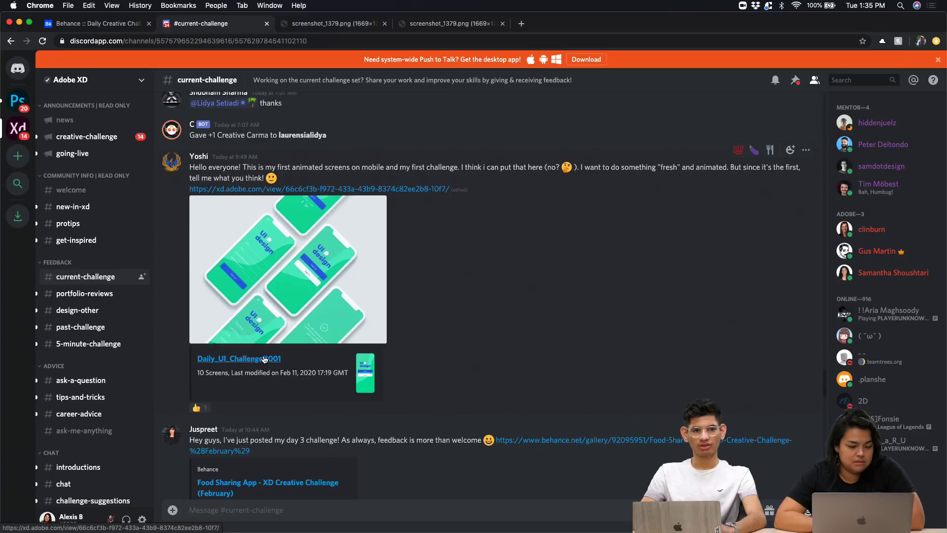
scroll(265, 359, up, 8)
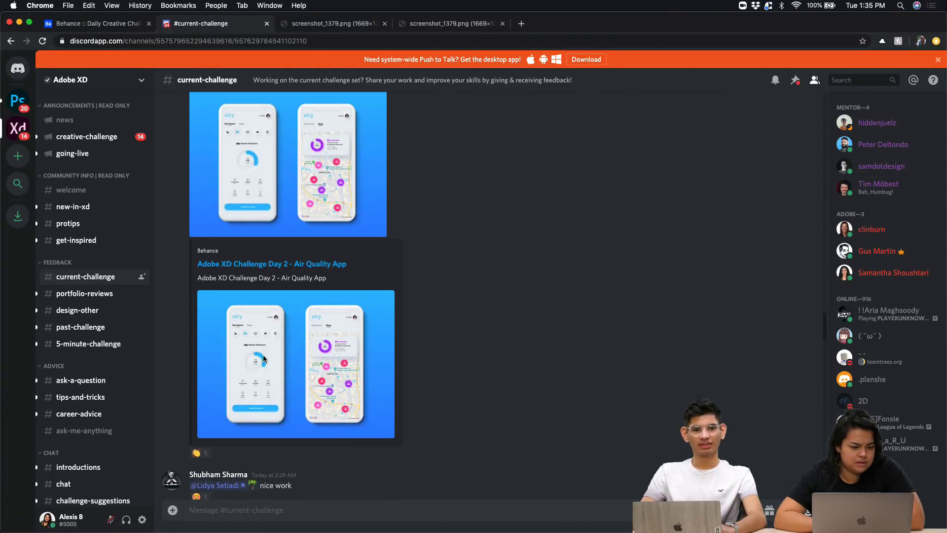
scroll(264, 358, down, 3)
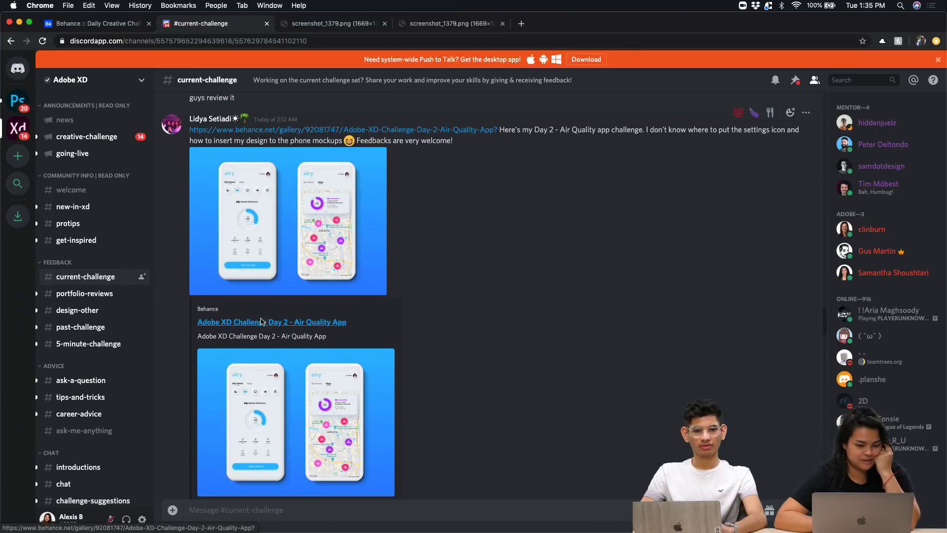
click(270, 324)
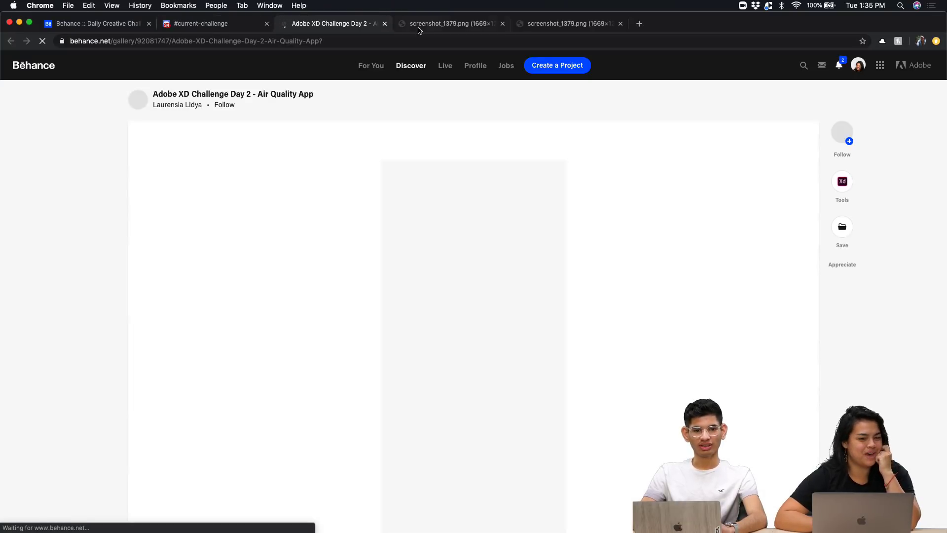
click(205, 25)
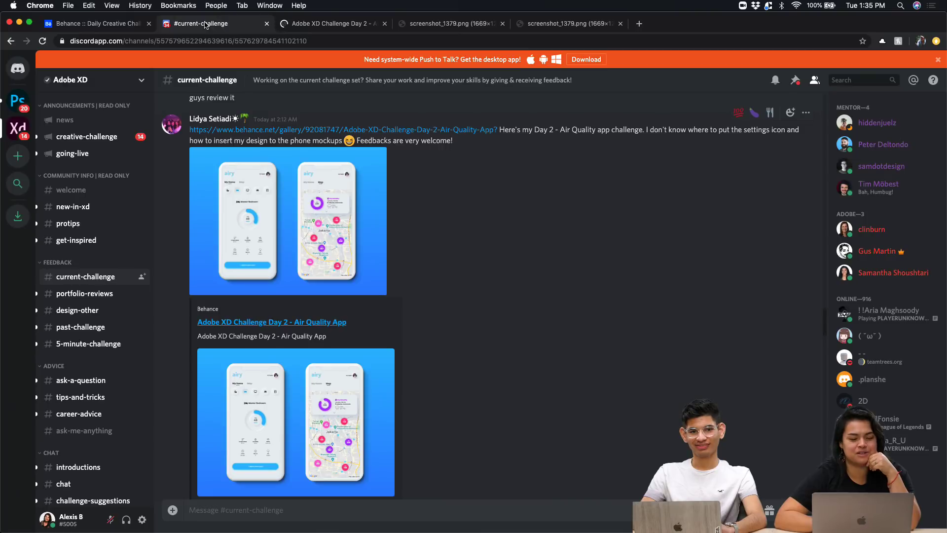
click(126, 28)
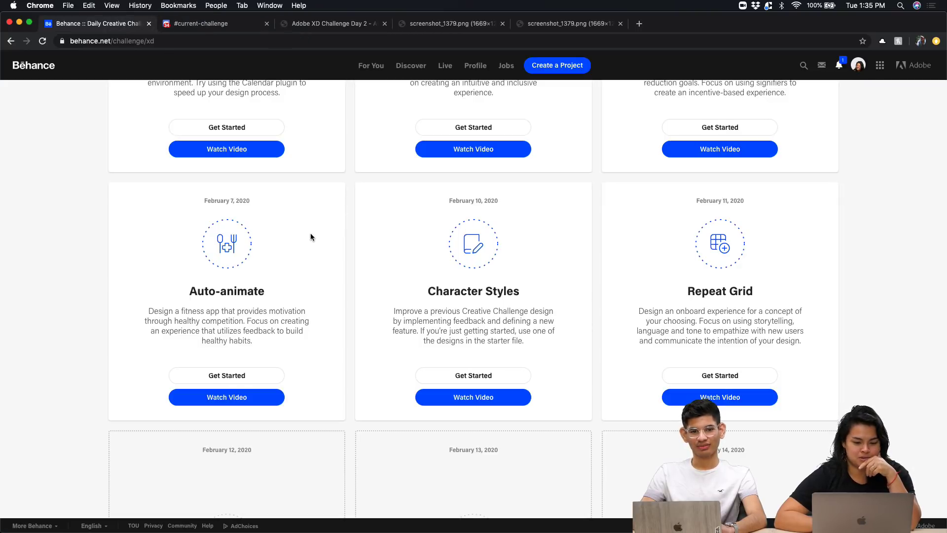
click(238, 27)
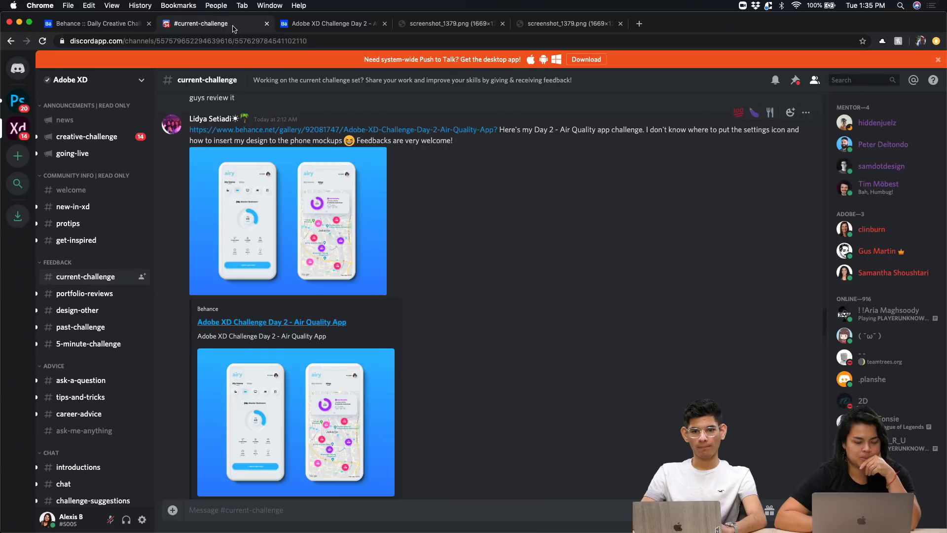
click(351, 25)
scroll(330, 293, down, 9)
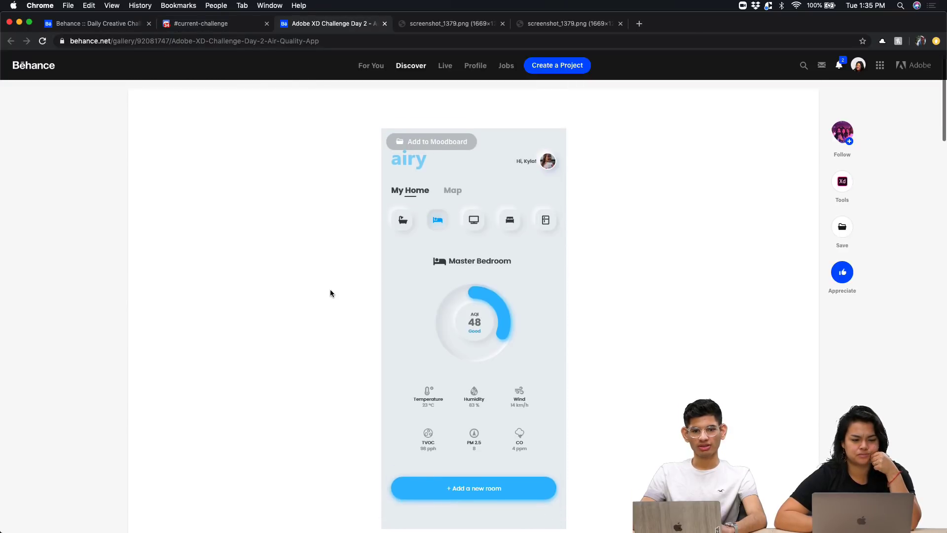
scroll(330, 291, down, 18)
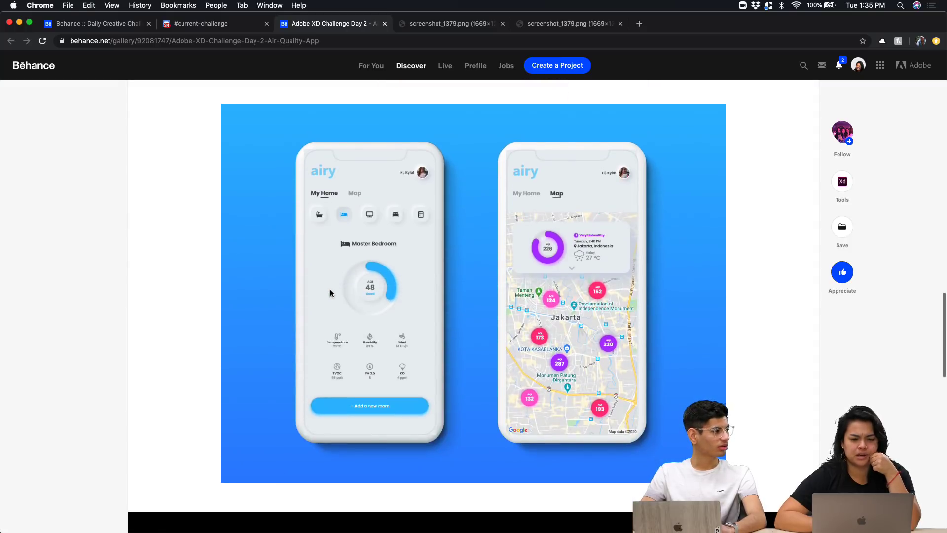
scroll(330, 292, down, 5)
scroll(331, 293, up, 6)
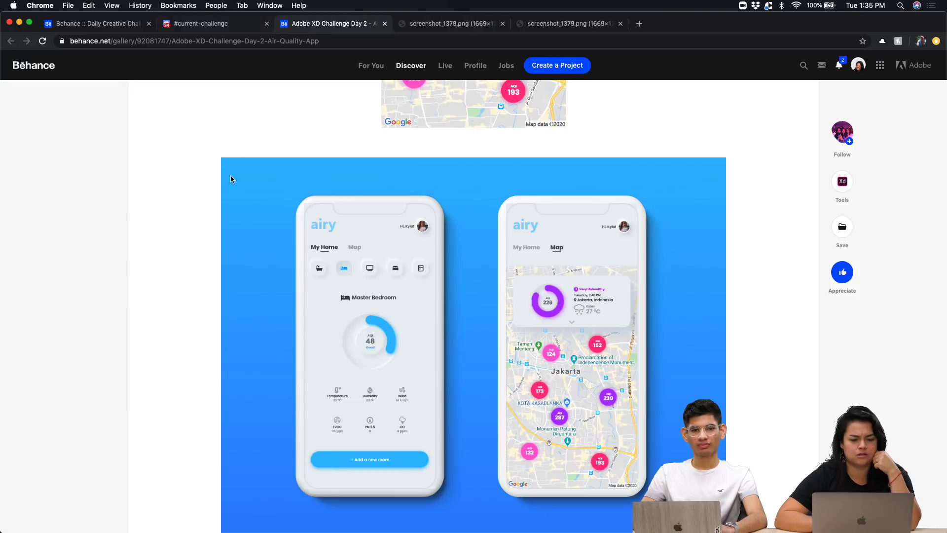
scroll(230, 193, up, 6)
scroll(229, 195, up, 4)
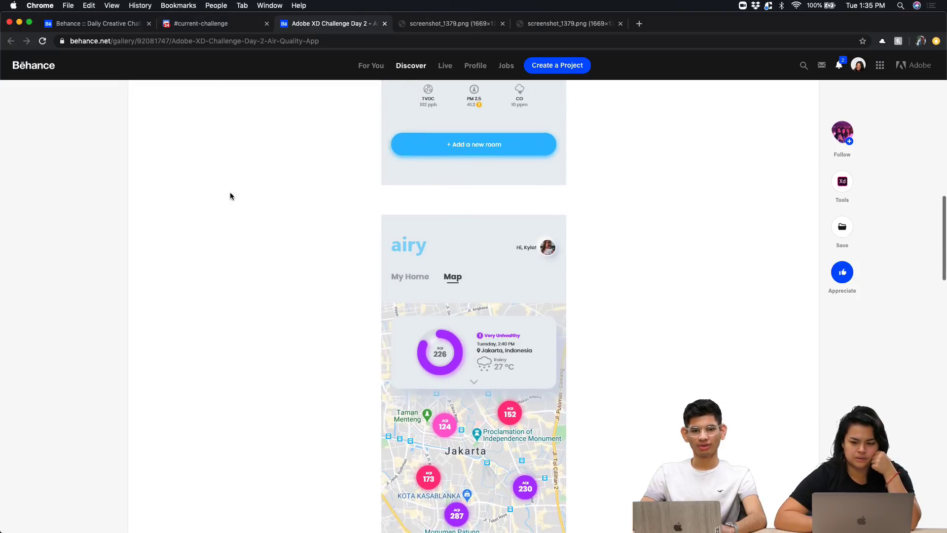
scroll(229, 196, up, 6)
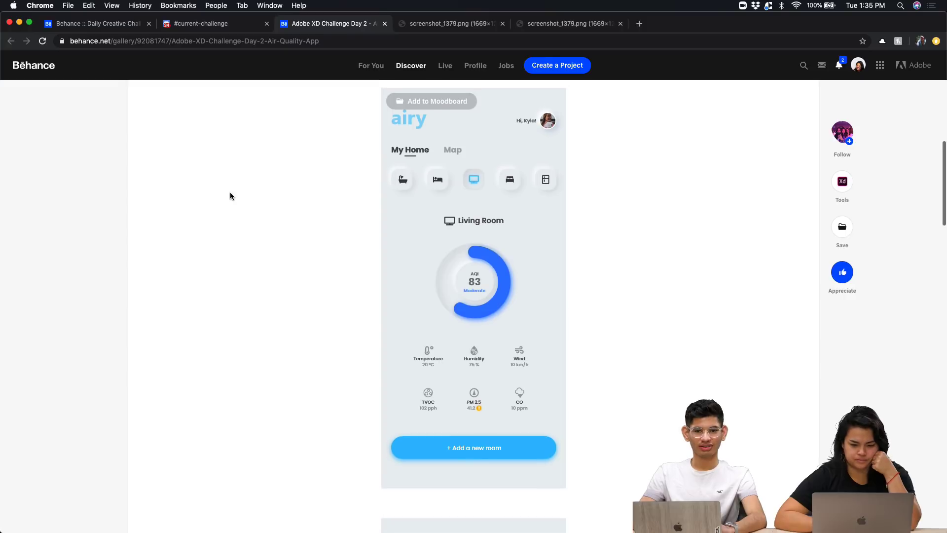
scroll(488, 225, up, 1)
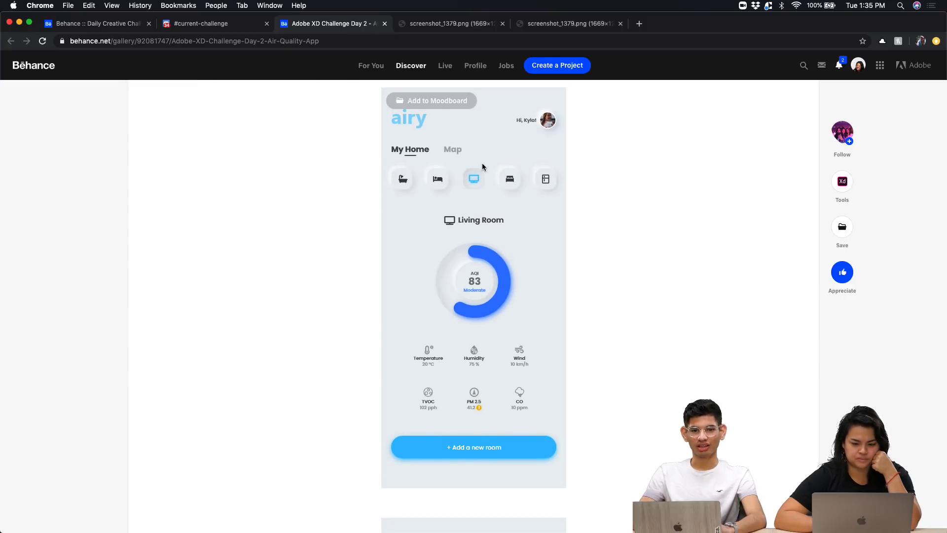
scroll(492, 179, up, 5)
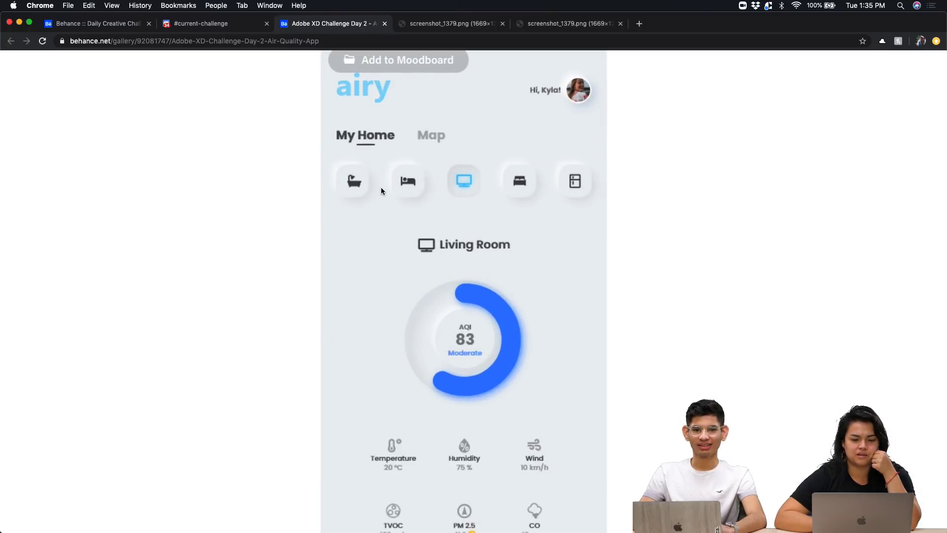
scroll(193, 171, down, 3)
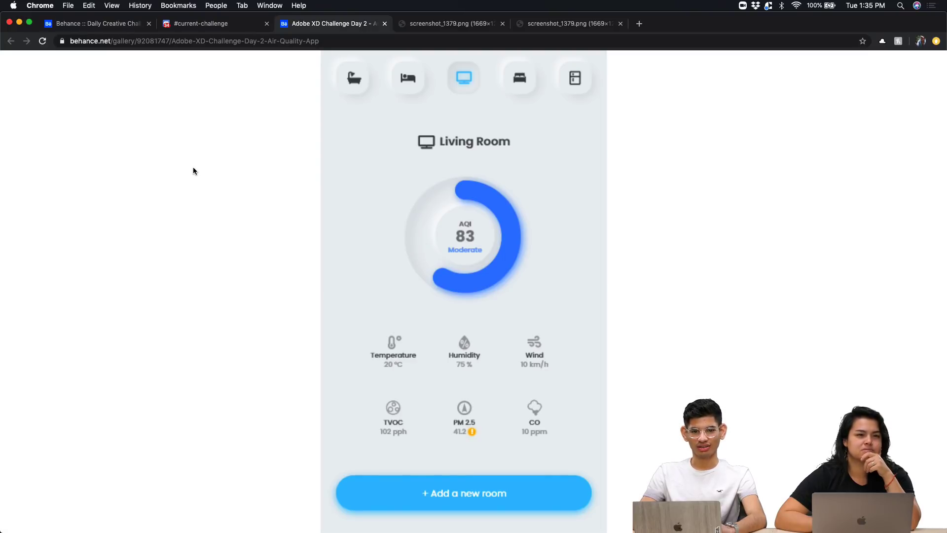
scroll(241, 282, down, 6)
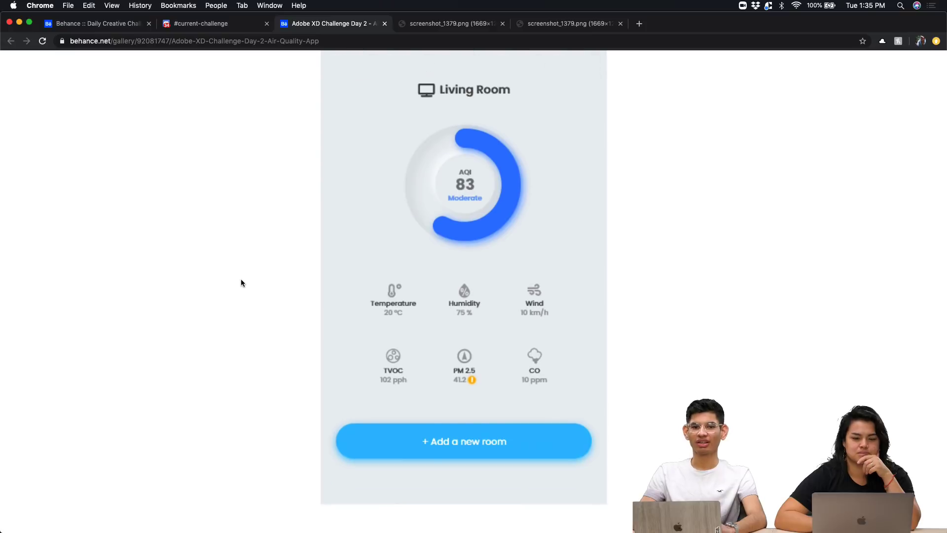
scroll(242, 282, up, 6)
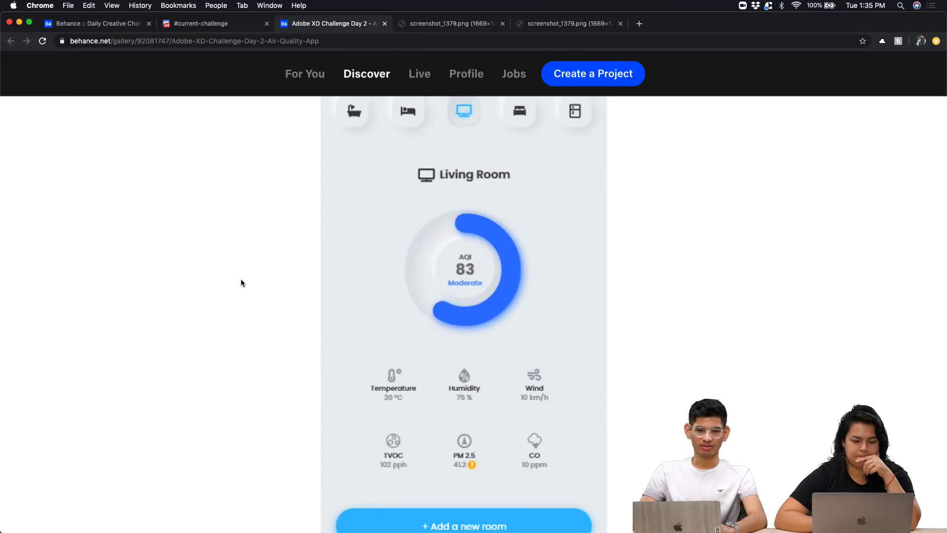
scroll(240, 281, down, 3)
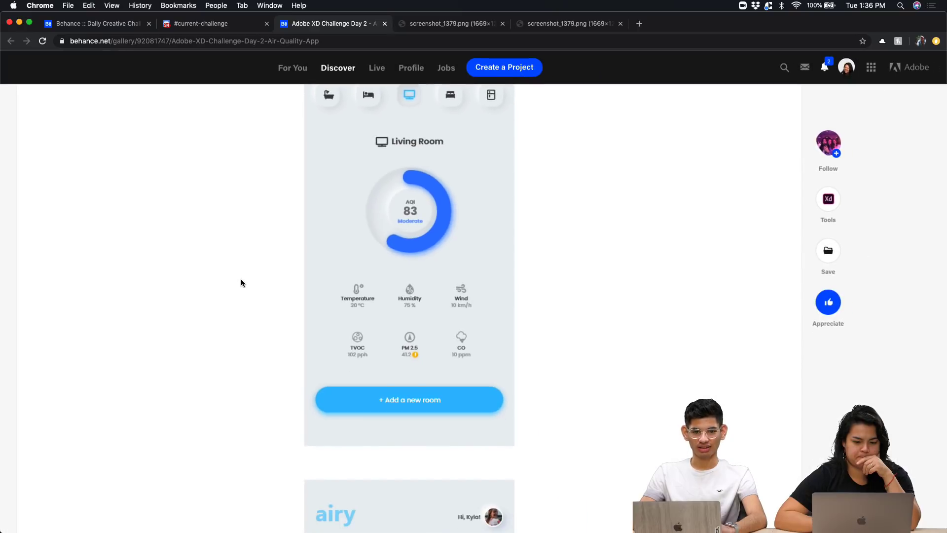
scroll(381, 274, up, 2)
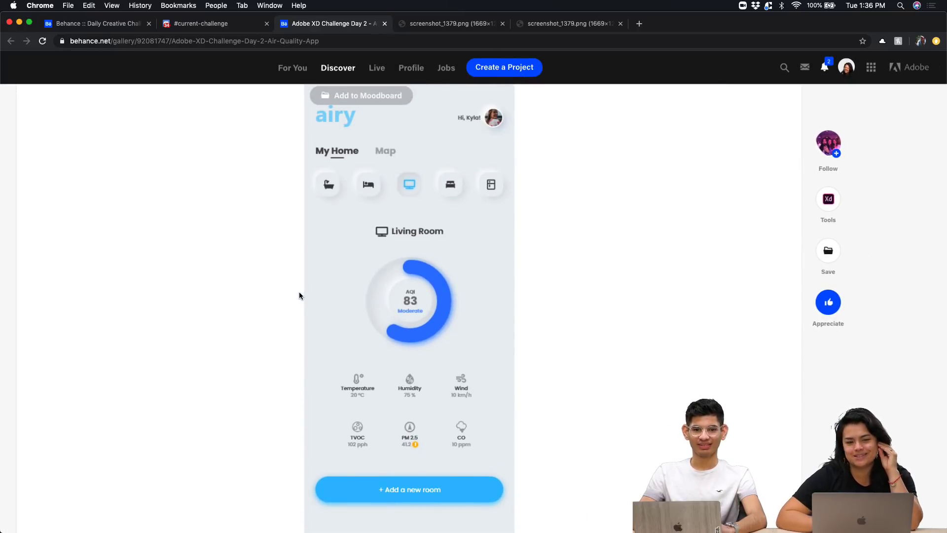
scroll(278, 348, down, 10)
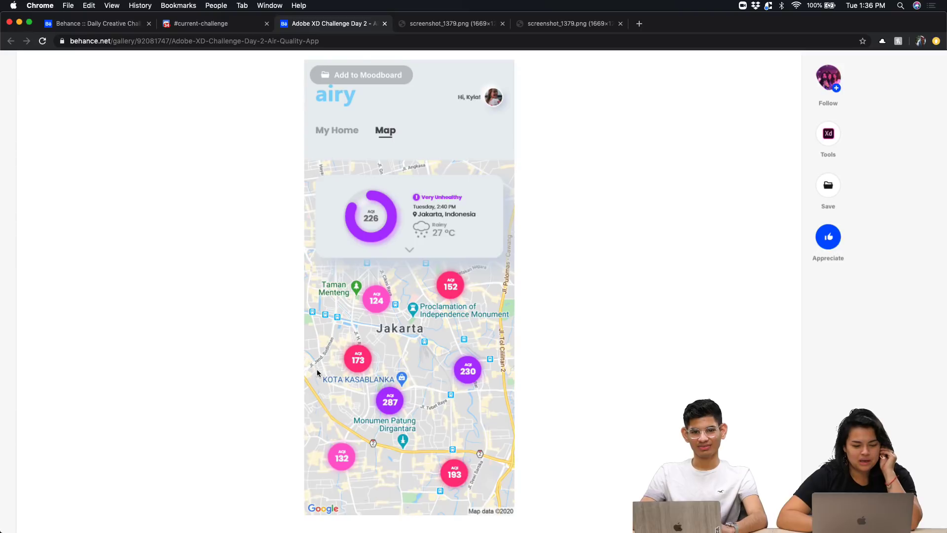
scroll(229, 395, down, 2)
scroll(232, 394, up, 2)
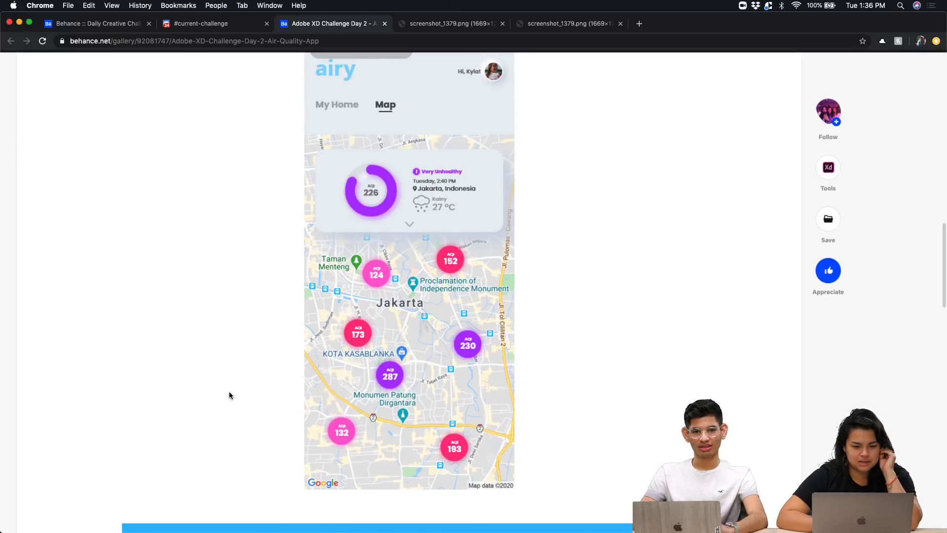
scroll(245, 394, up, 2)
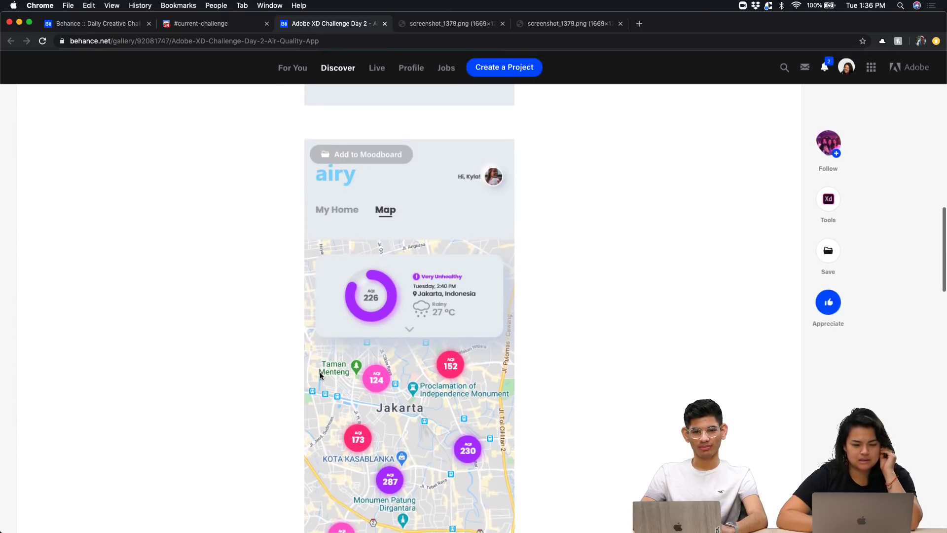
scroll(273, 395, up, 4)
scroll(272, 398, up, 4)
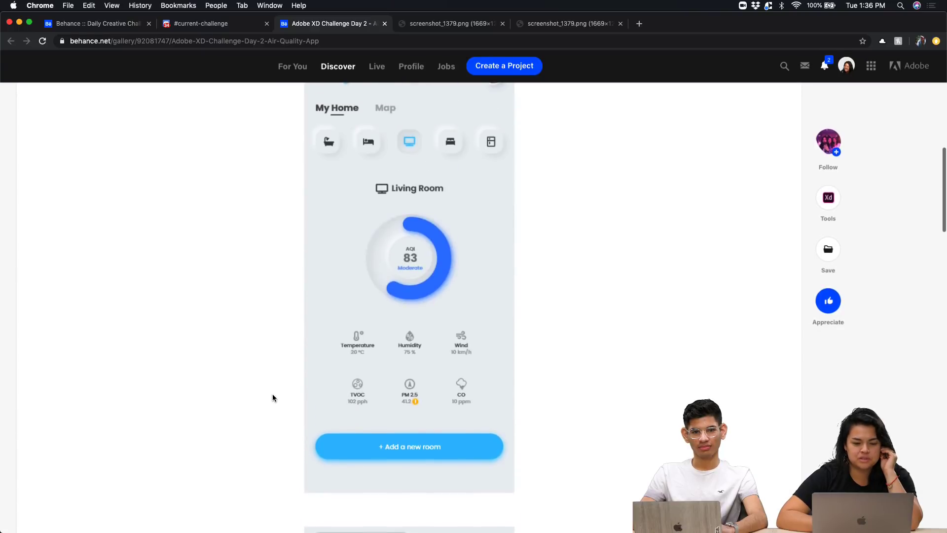
scroll(272, 397, down, 5)
scroll(273, 398, up, 6)
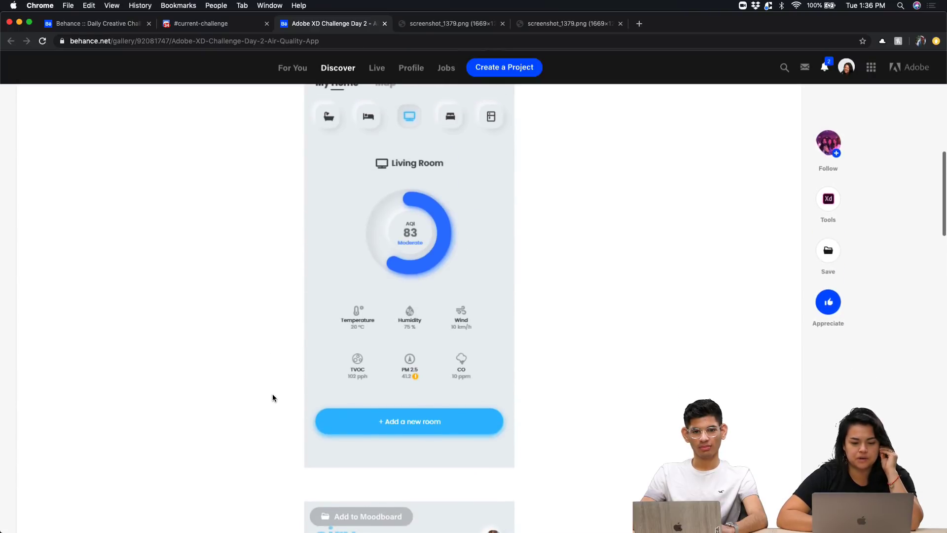
scroll(272, 397, down, 10)
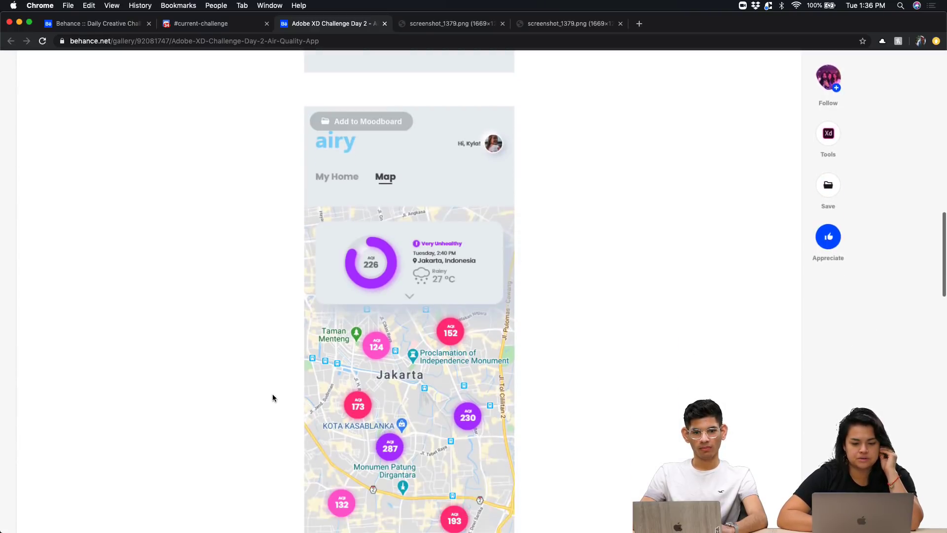
scroll(273, 398, up, 1)
scroll(272, 398, down, 1)
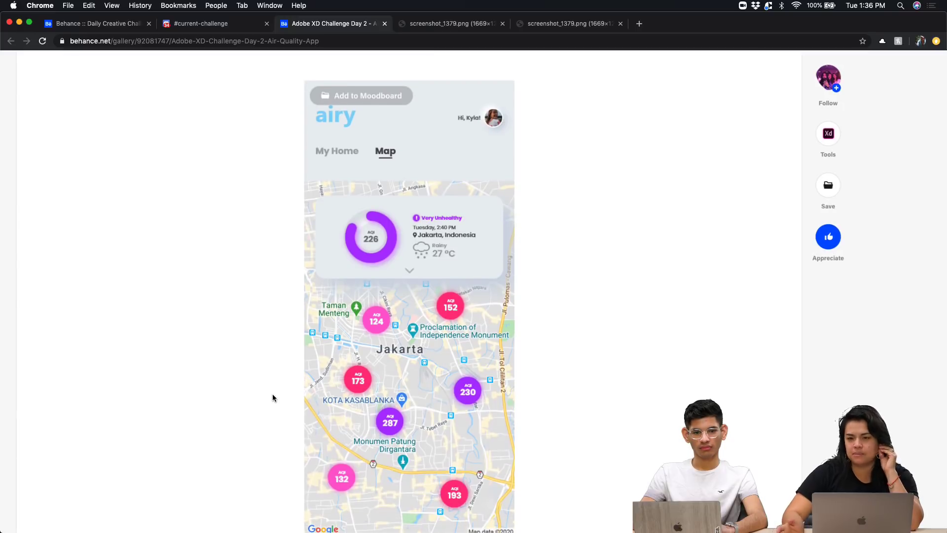
scroll(272, 397, down, 10)
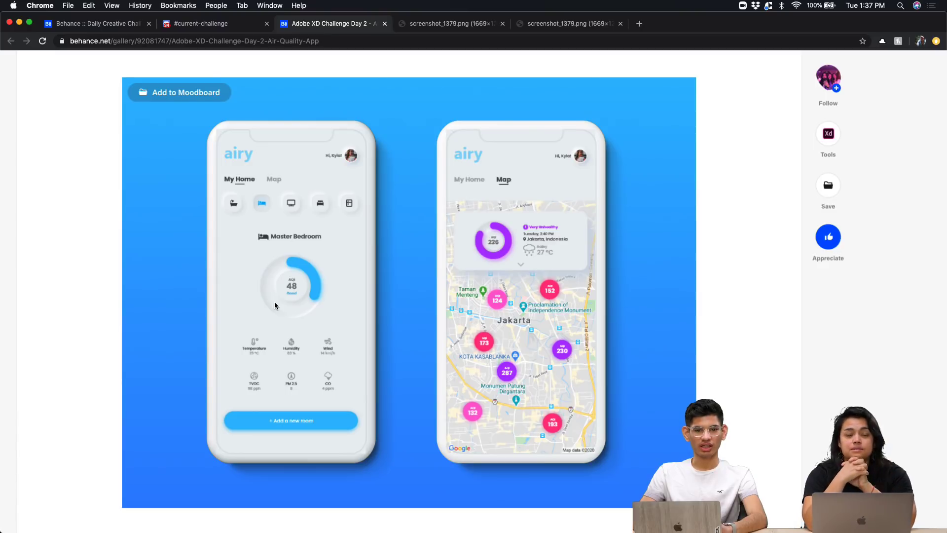
scroll(274, 302, down, 10)
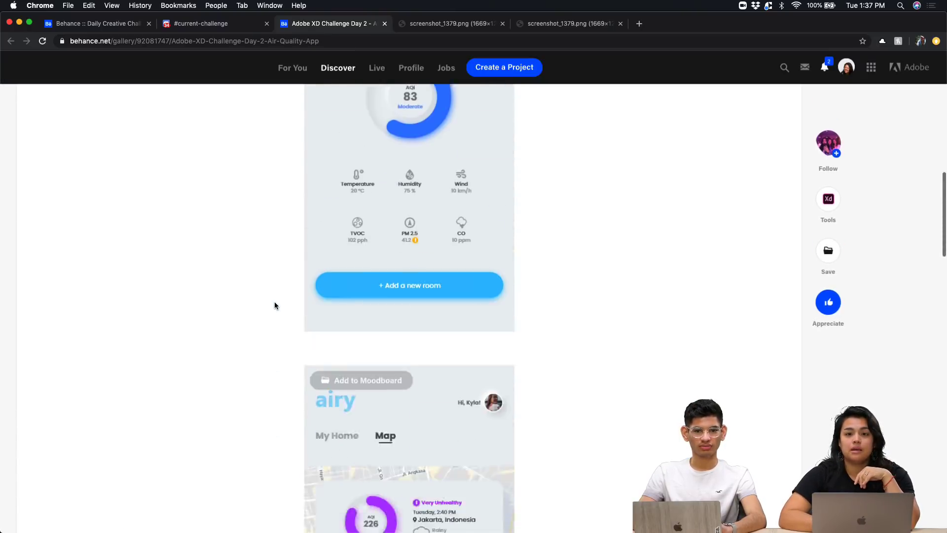
scroll(274, 305, down, 15)
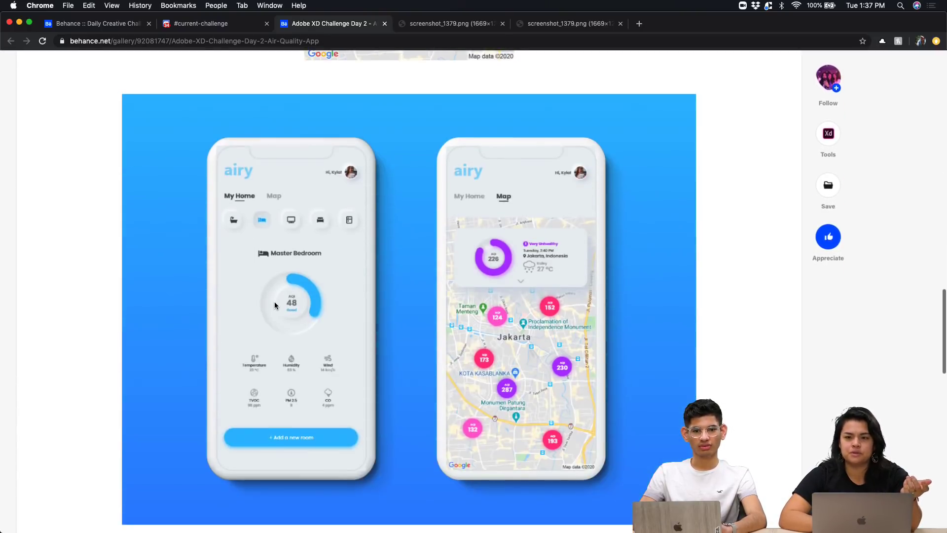
scroll(274, 301, down, 1)
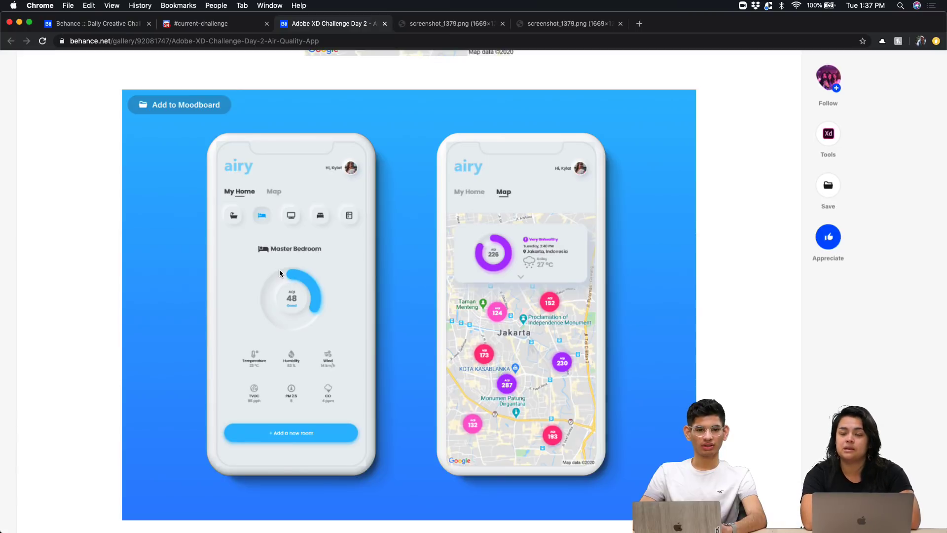
scroll(279, 273, down, 3)
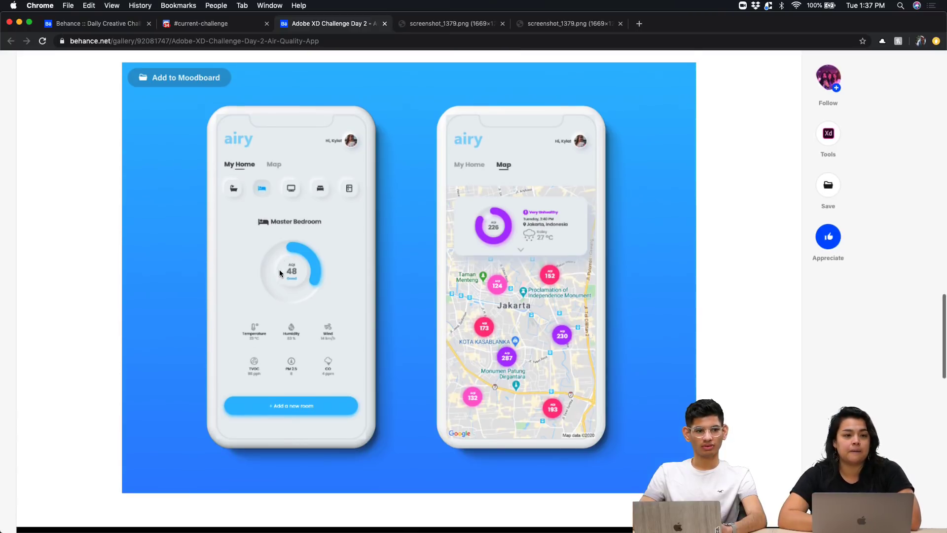
Find the Food Mobile App submission in the current-challenge channel and open the project
click(198, 24)
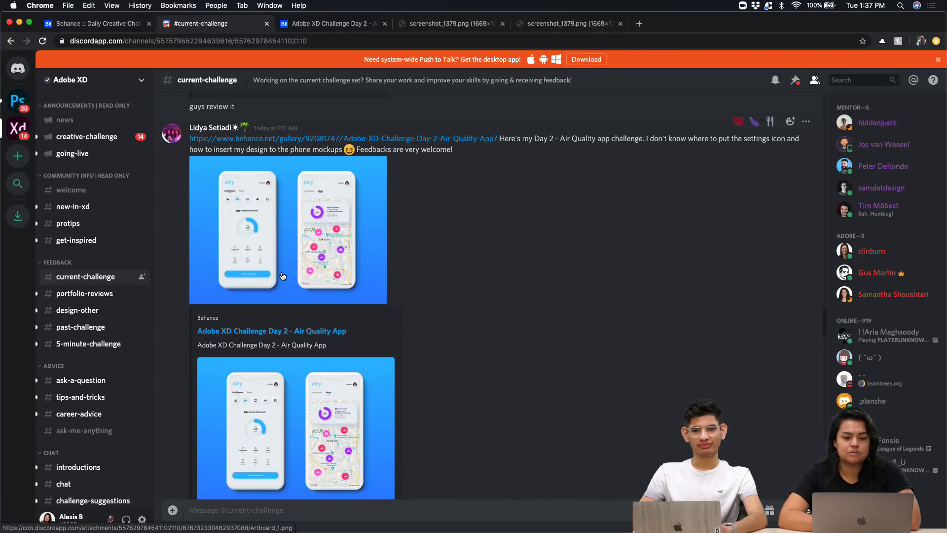
scroll(473, 343, up, 5)
scroll(473, 343, up, 7)
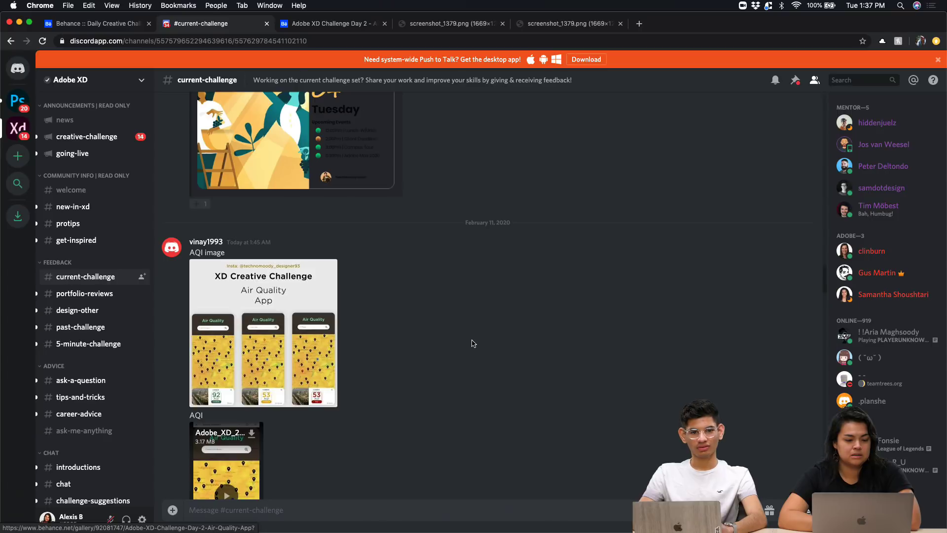
scroll(472, 344, up, 5)
scroll(473, 343, up, 5)
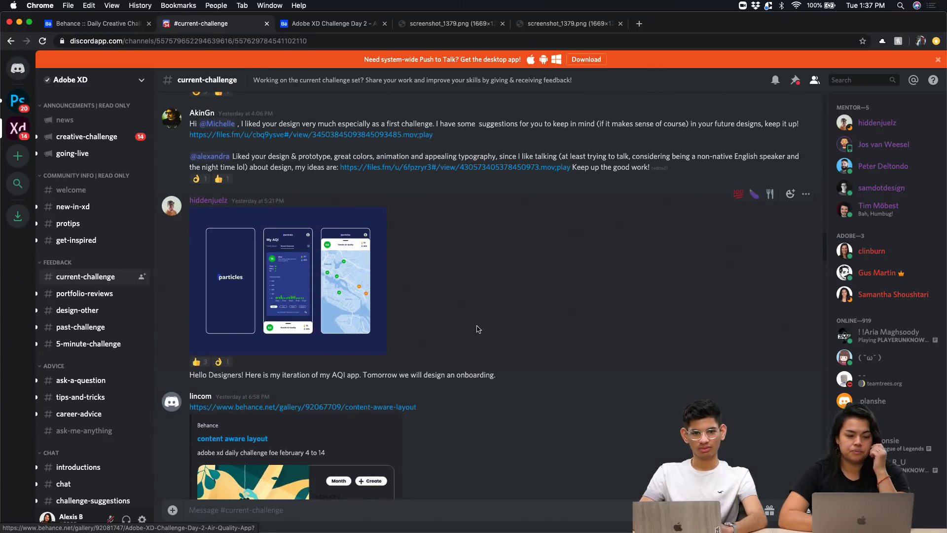
scroll(477, 329, down, 6)
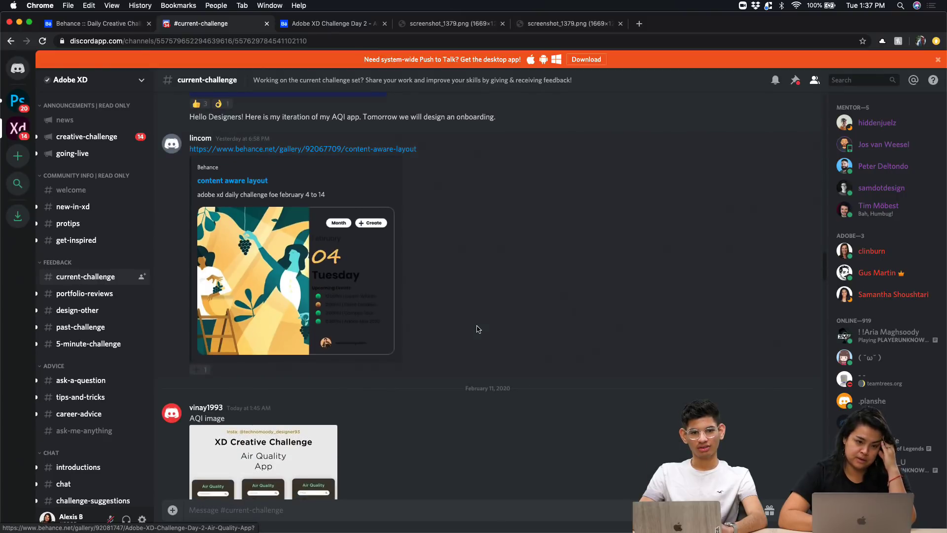
scroll(476, 329, down, 15)
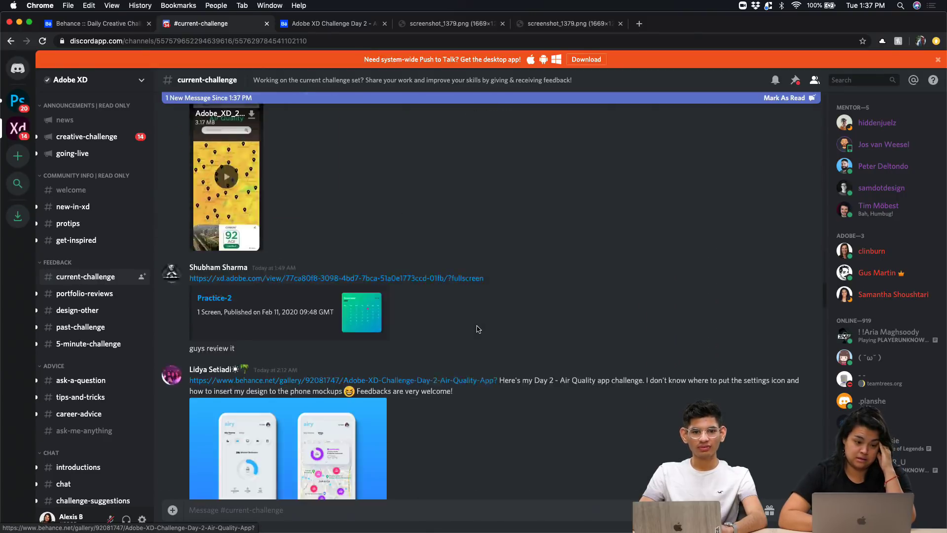
scroll(476, 329, down, 15)
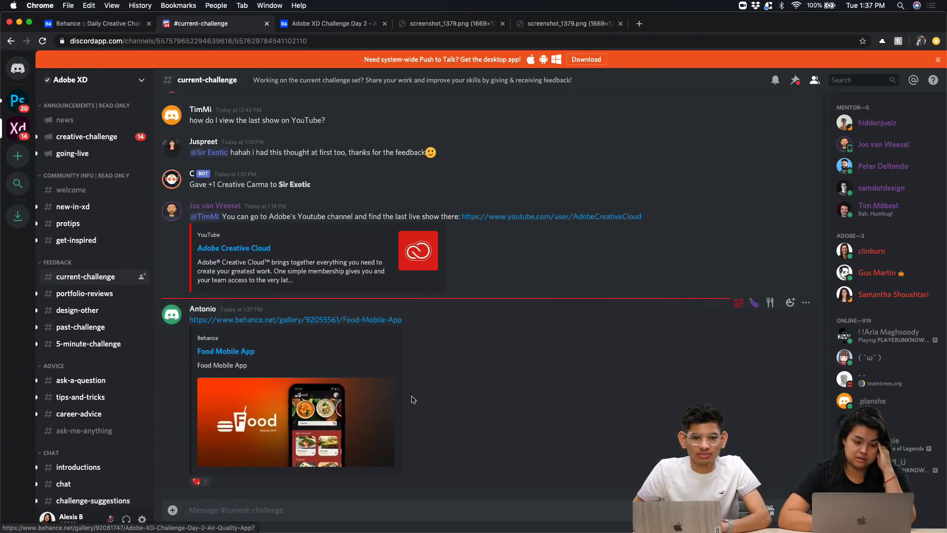
click(348, 321)
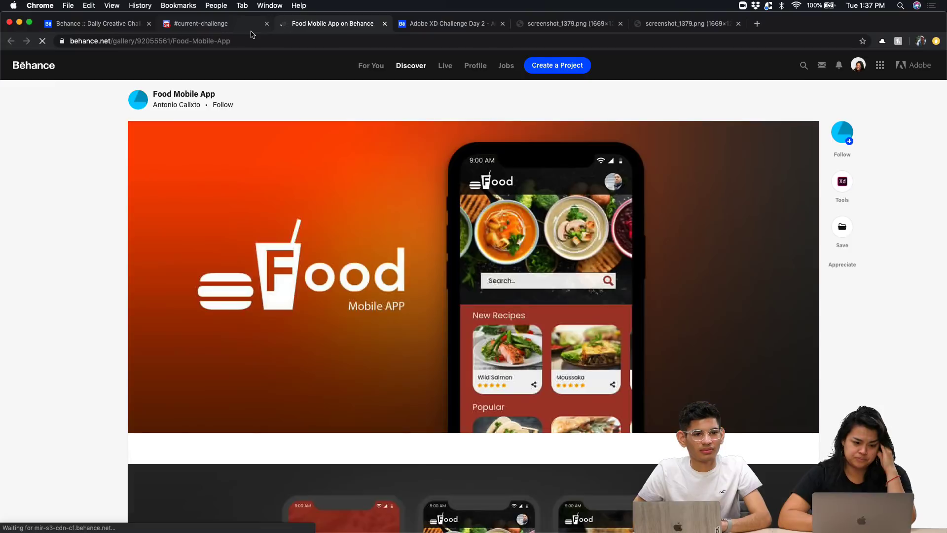
Scroll to the three-phone screens mockup and enlarge it
scroll(57, 506, down, 7)
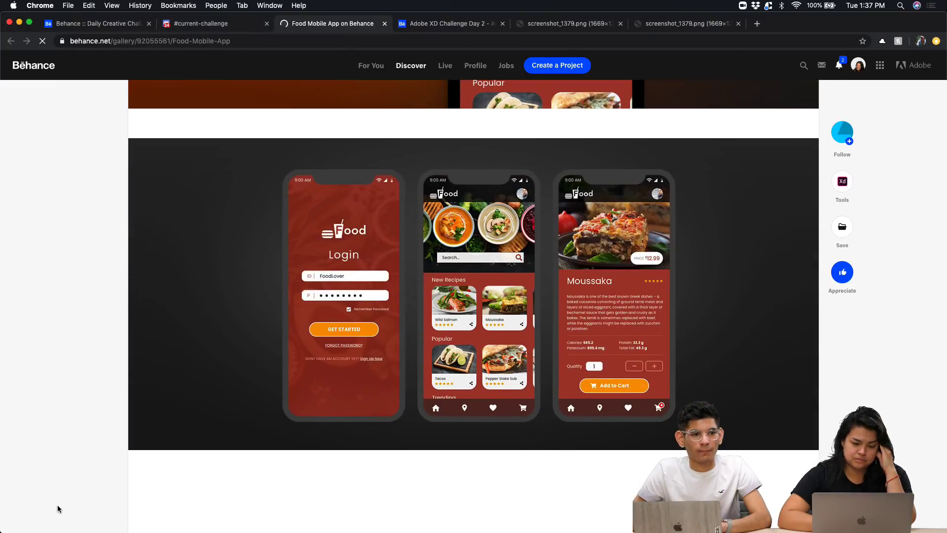
scroll(57, 505, down, 10)
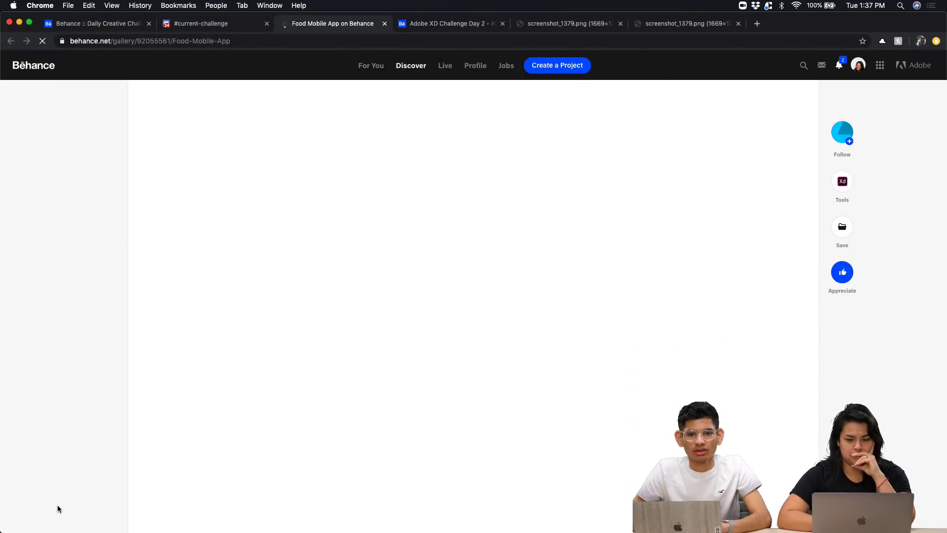
scroll(57, 505, up, 15)
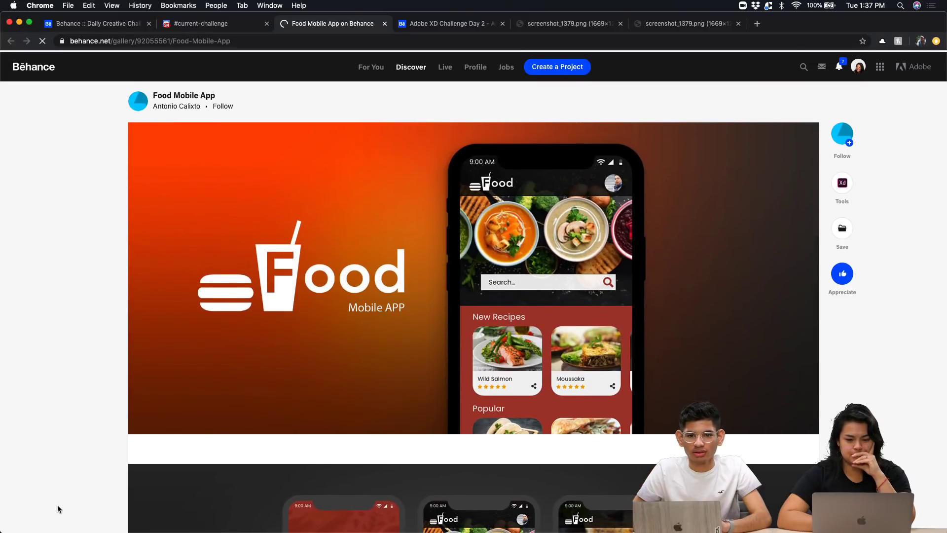
scroll(57, 505, down, 15)
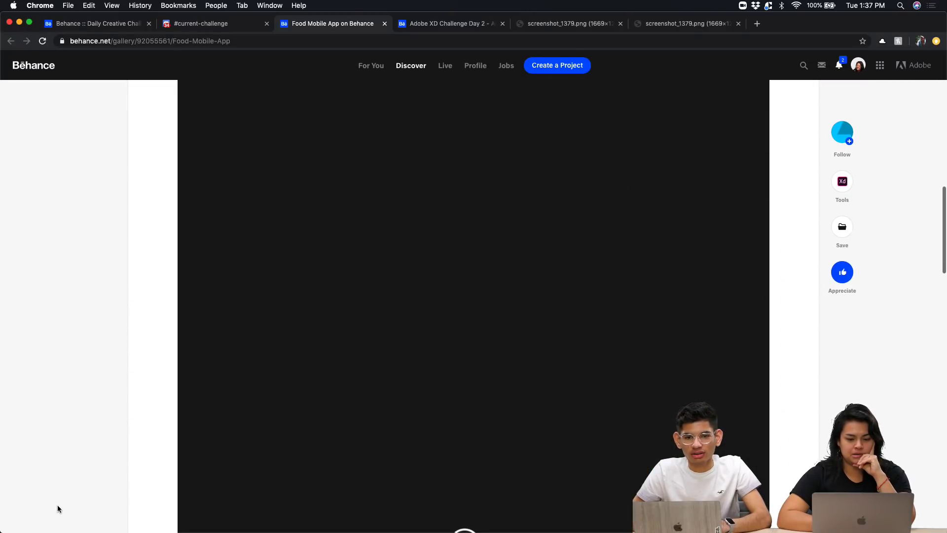
scroll(57, 504, down, 5)
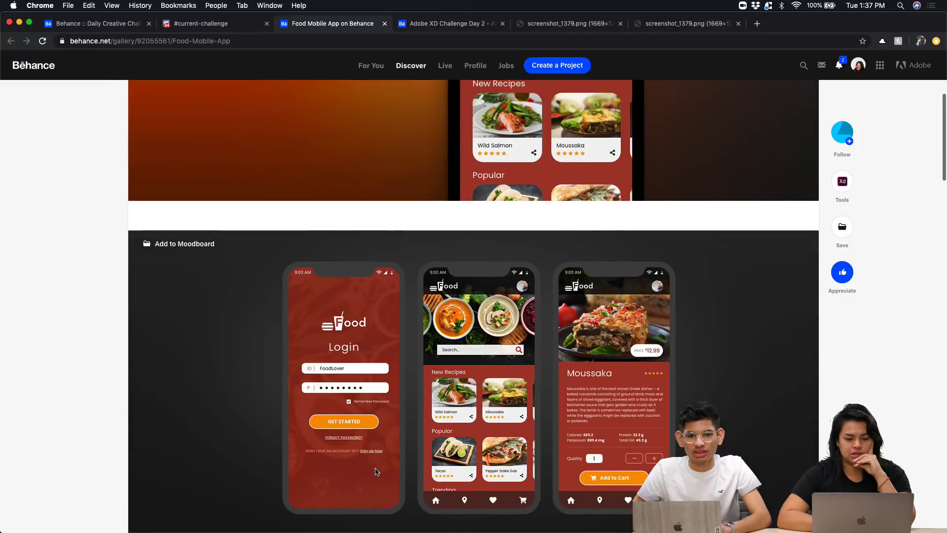
click(373, 469)
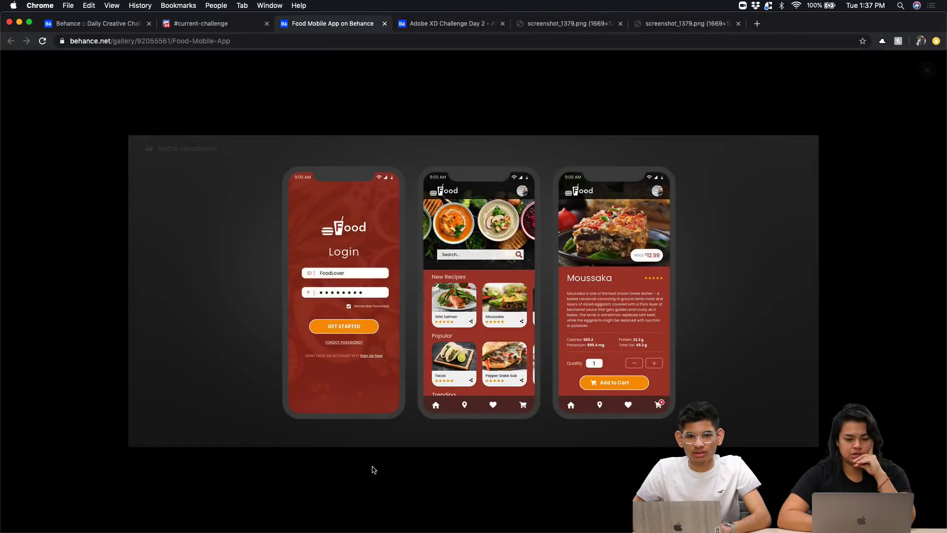
scroll(439, 326, up, 5)
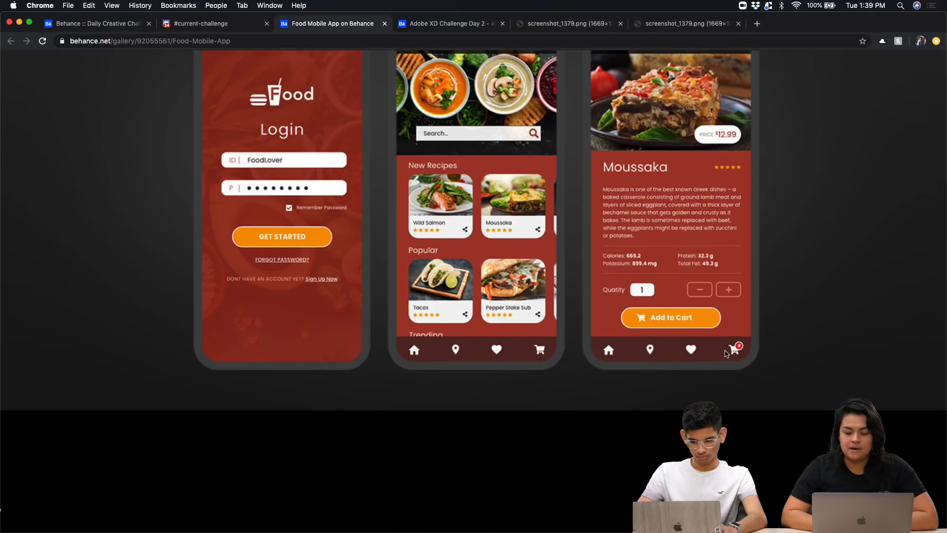
Reopen the three-phone mockup image enlarged, then close it
scroll(706, 268, up, 3)
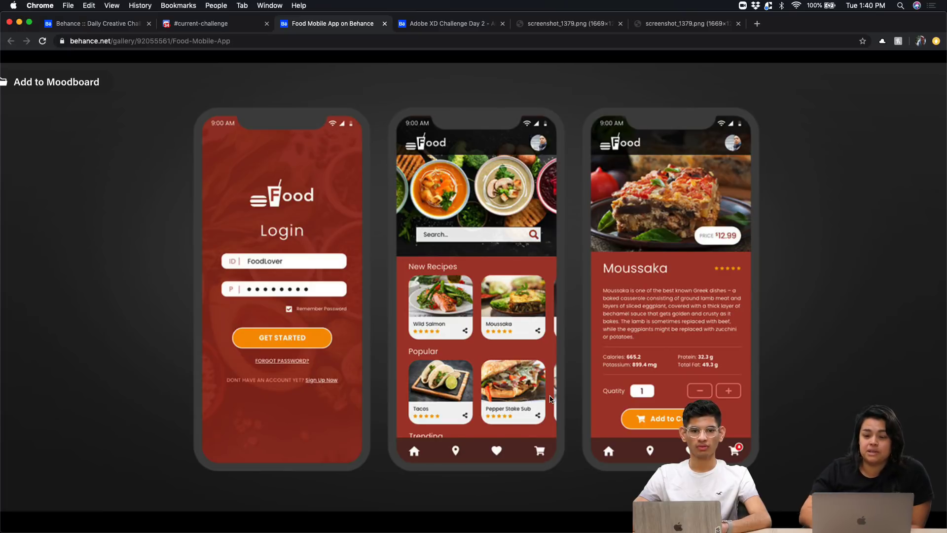
scroll(669, 294, down, 2)
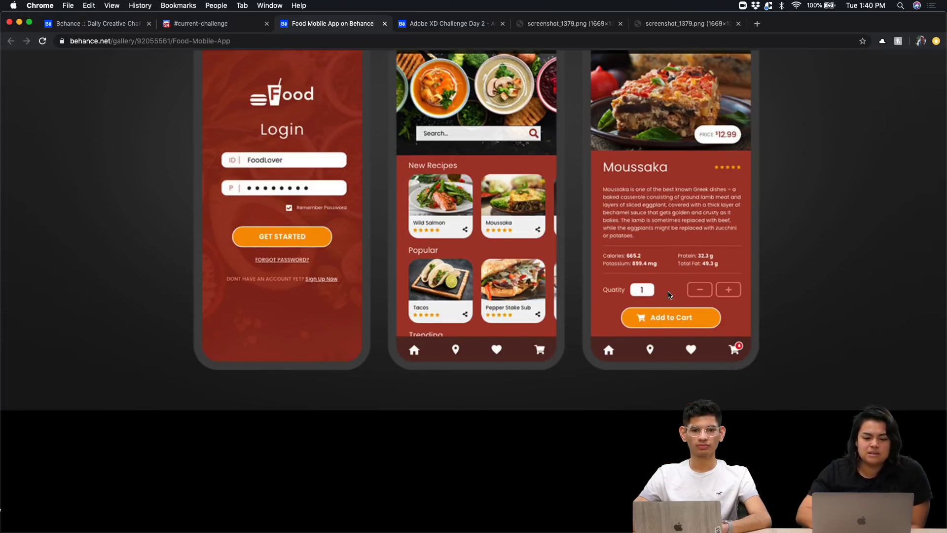
scroll(635, 419, up, 4)
click(605, 456)
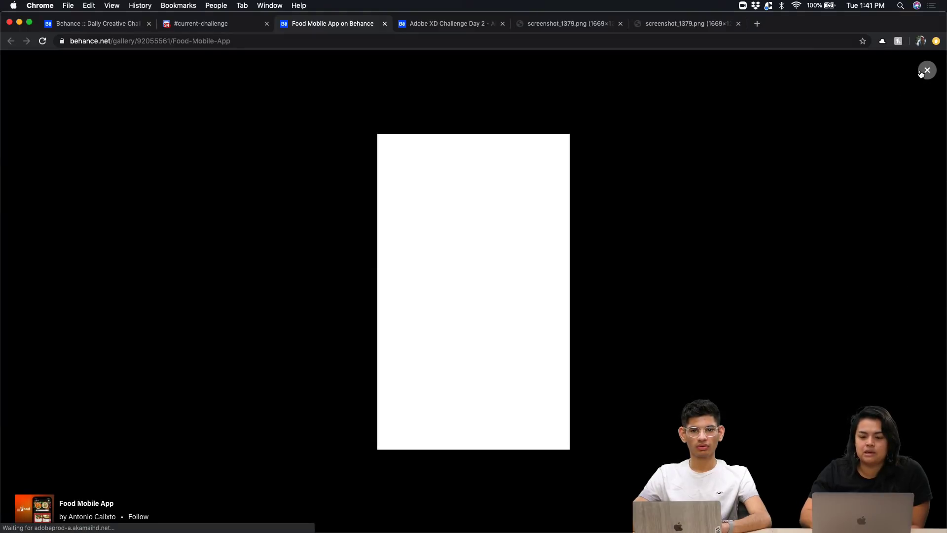
click(920, 74)
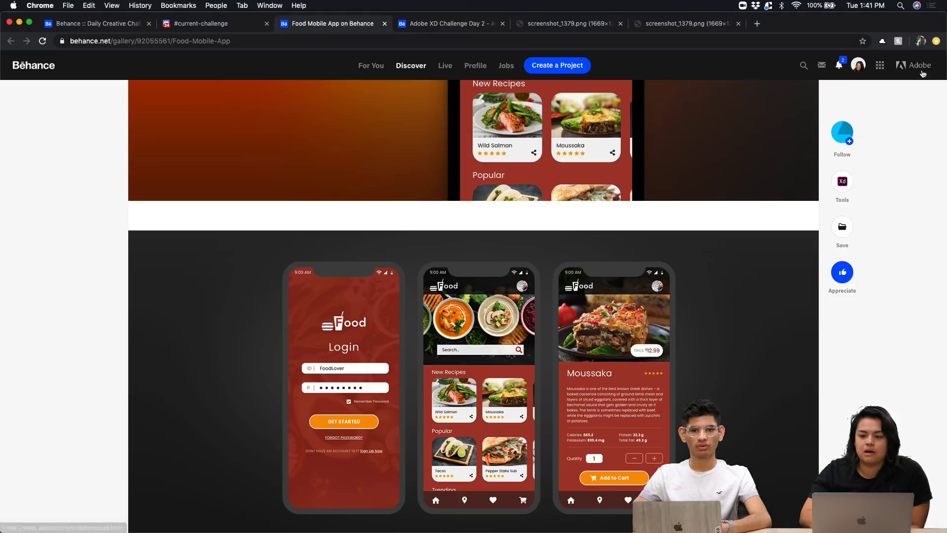
View the Food hero image enlarged, close it, and scroll to the Login screen video
scroll(676, 327, up, 4)
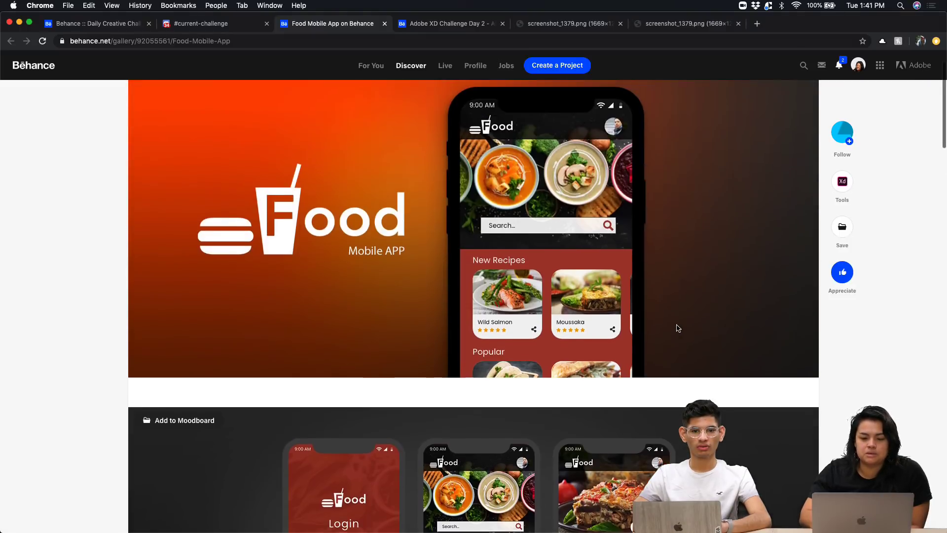
click(561, 274)
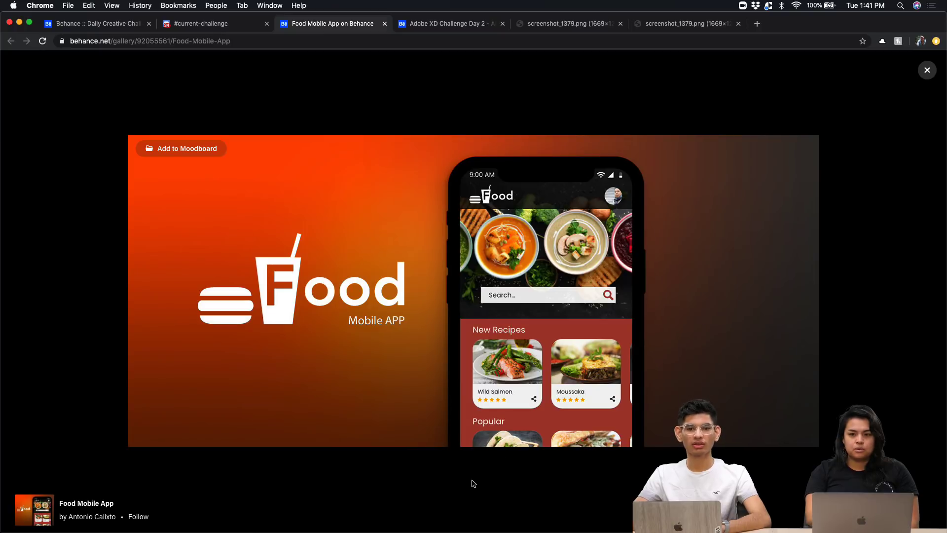
click(927, 71)
scroll(535, 491, down, 5)
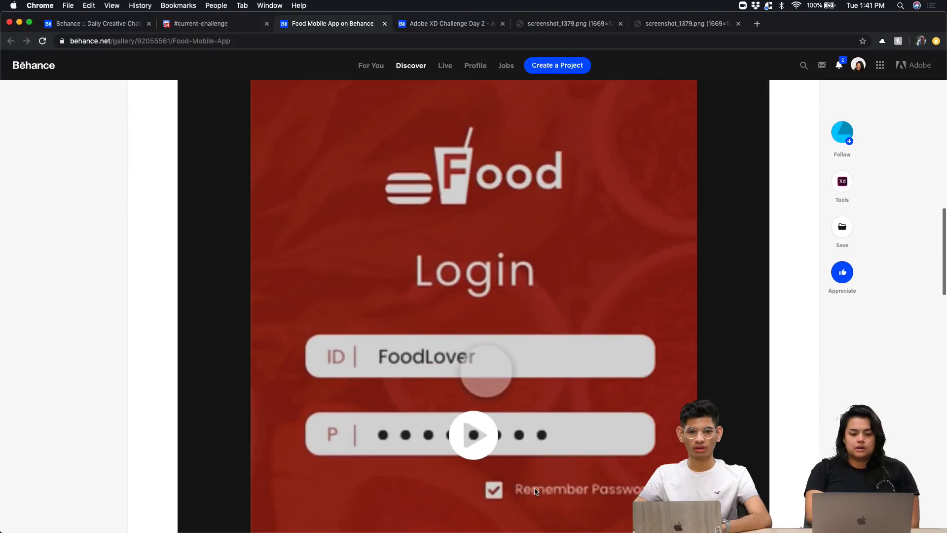
Play the Food Mobile App prototype video full screen through to its 0:22 end
scroll(535, 491, down, 15)
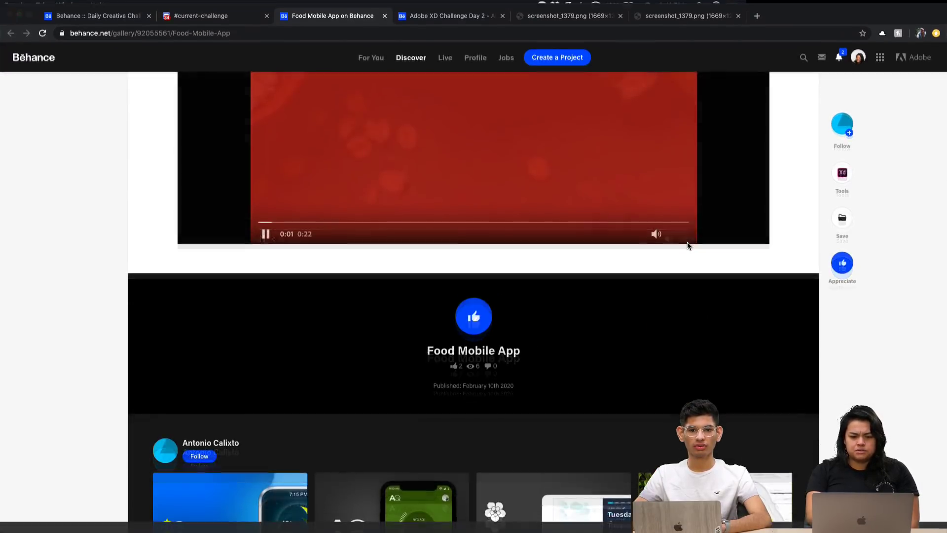
click(686, 237)
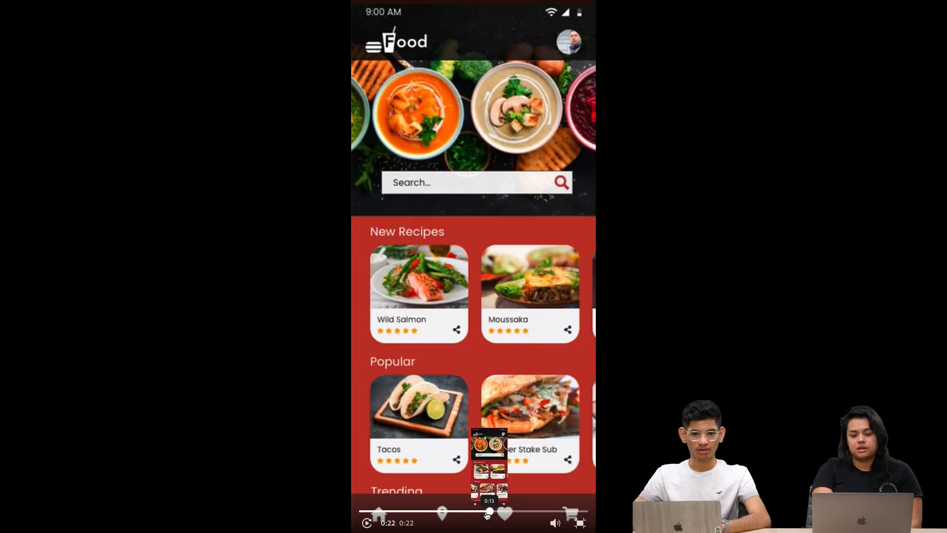
Pause the Food Mobile App video on the Moussaka detail screen at 0:19, then exit full screen
click(485, 513)
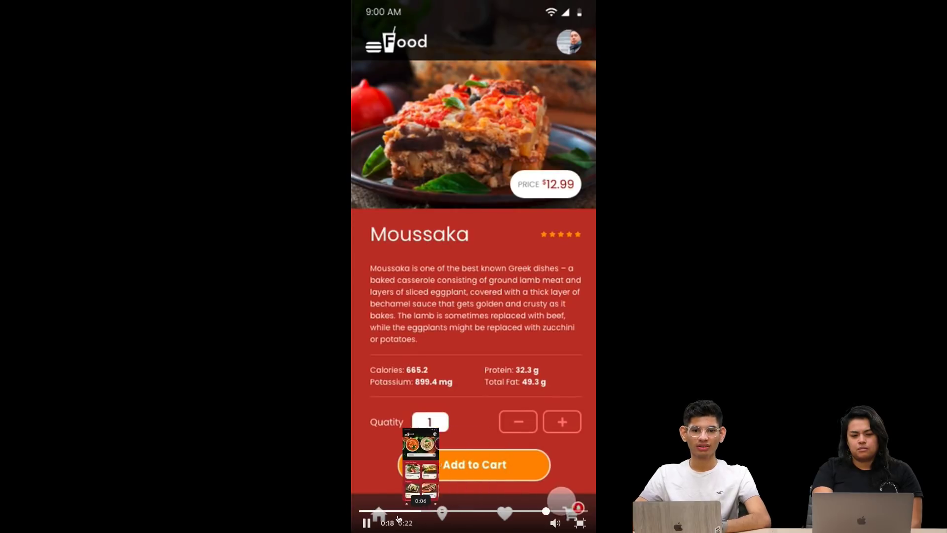
click(370, 525)
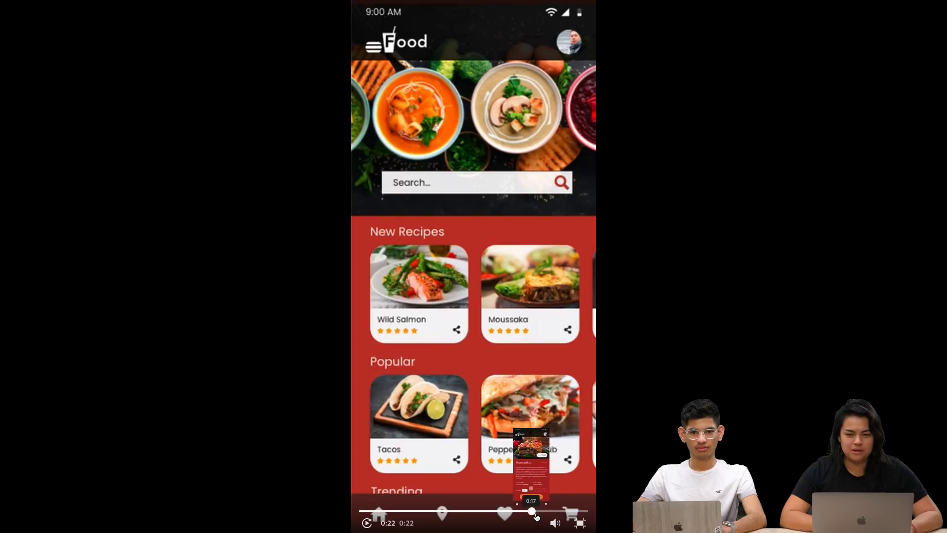
click(554, 511)
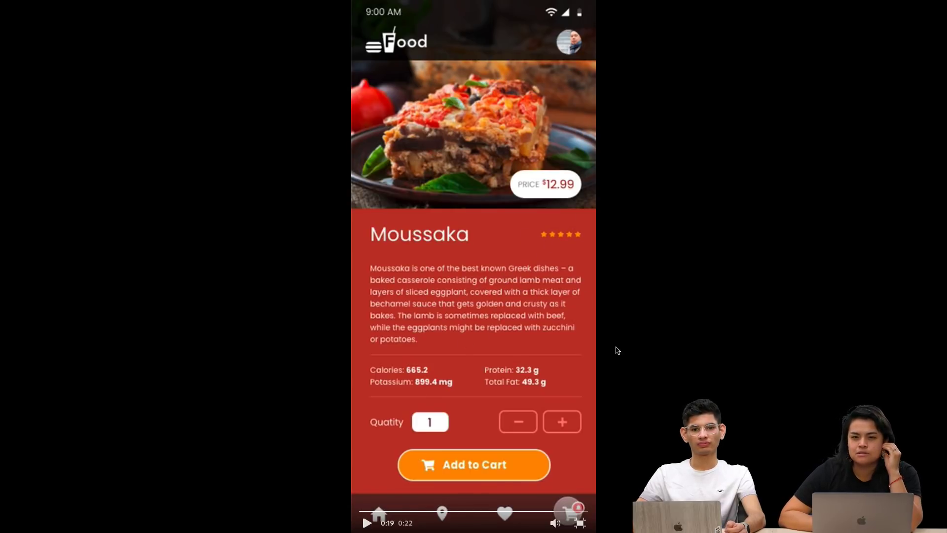
click(582, 524)
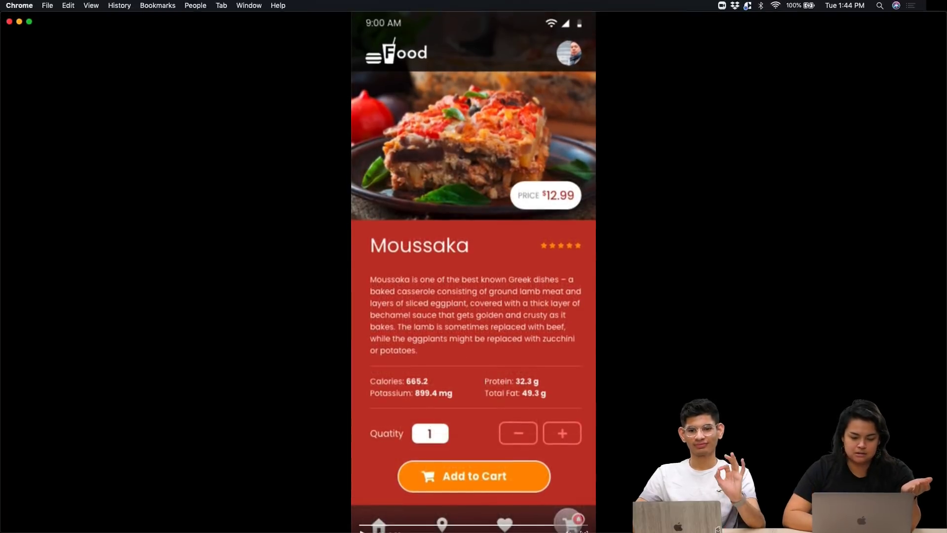
In #current-challenge, find the Food Sharing App post and open its Behance project link
click(234, 27)
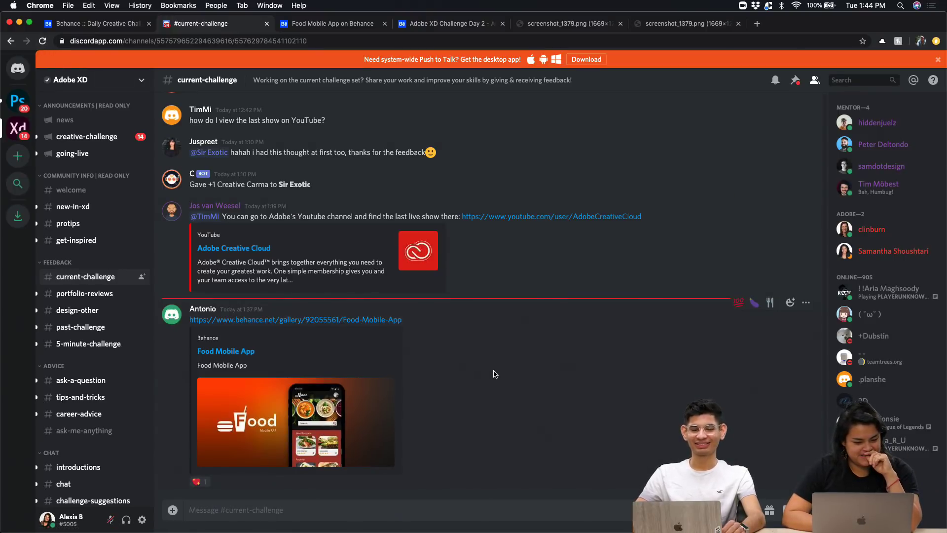
scroll(495, 373, up, 5)
scroll(495, 373, up, 10)
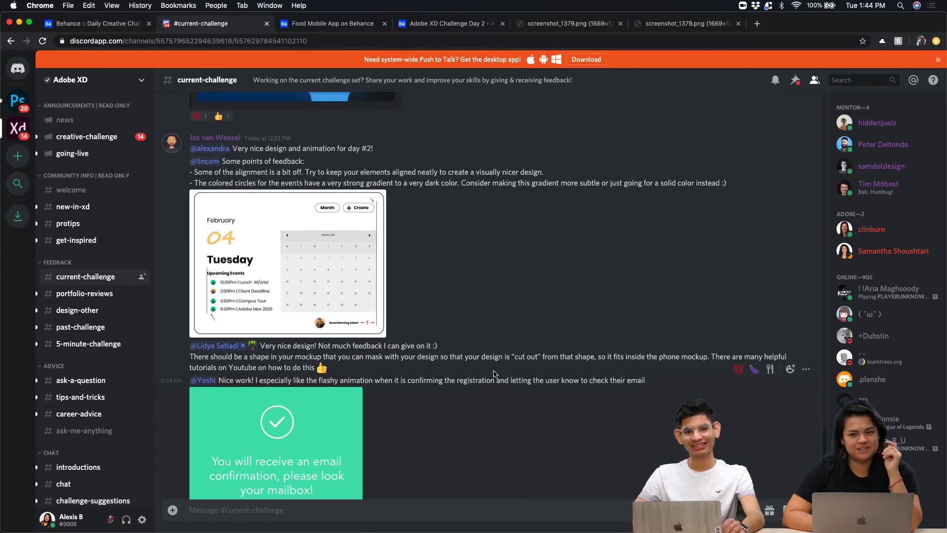
scroll(494, 373, up, 5)
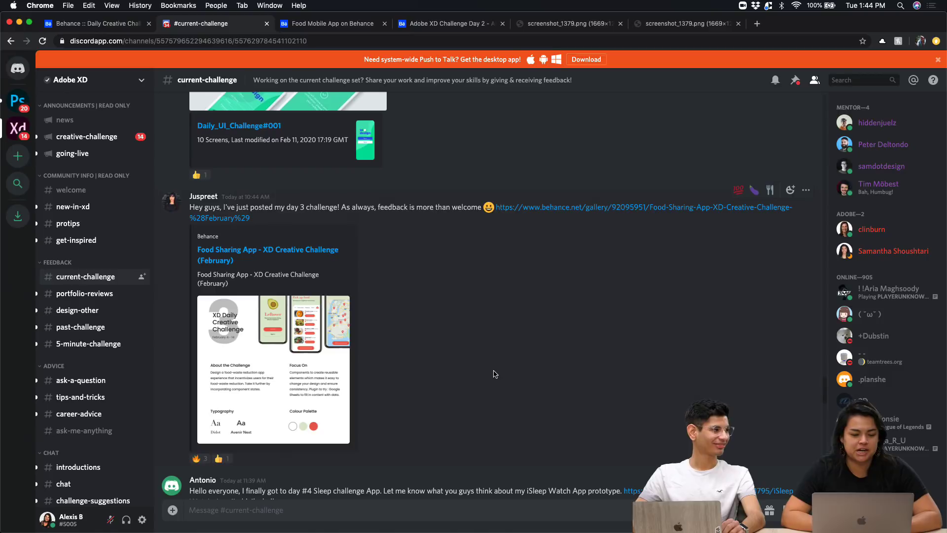
scroll(494, 374, down, 1)
scroll(493, 374, down, 1)
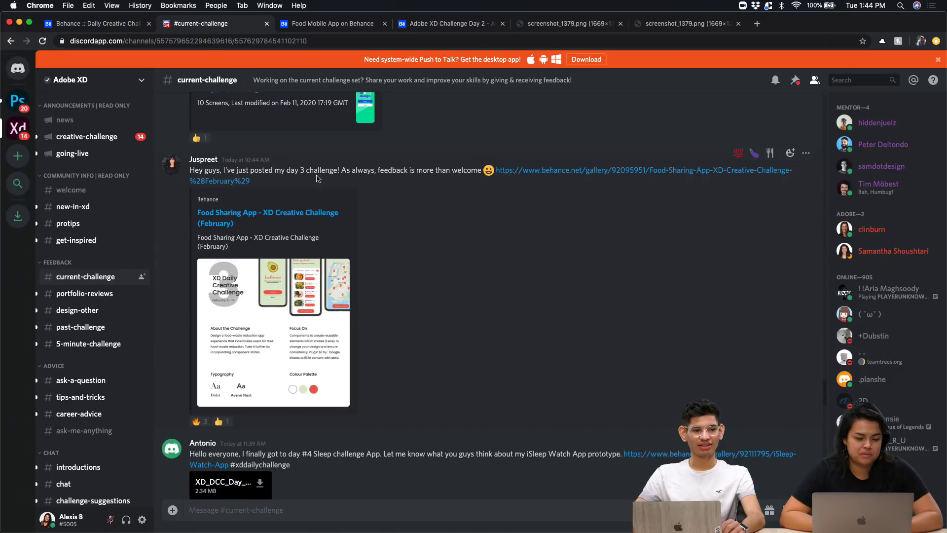
click(291, 213)
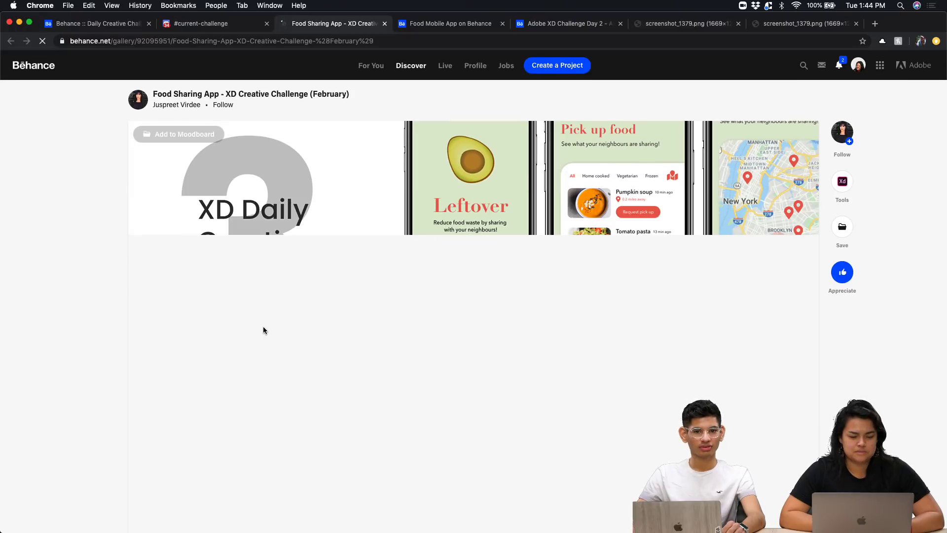
Scroll past the Didot and Avenir Next typography and three-colour palette to Components and Design Elements
scroll(263, 330, down, 15)
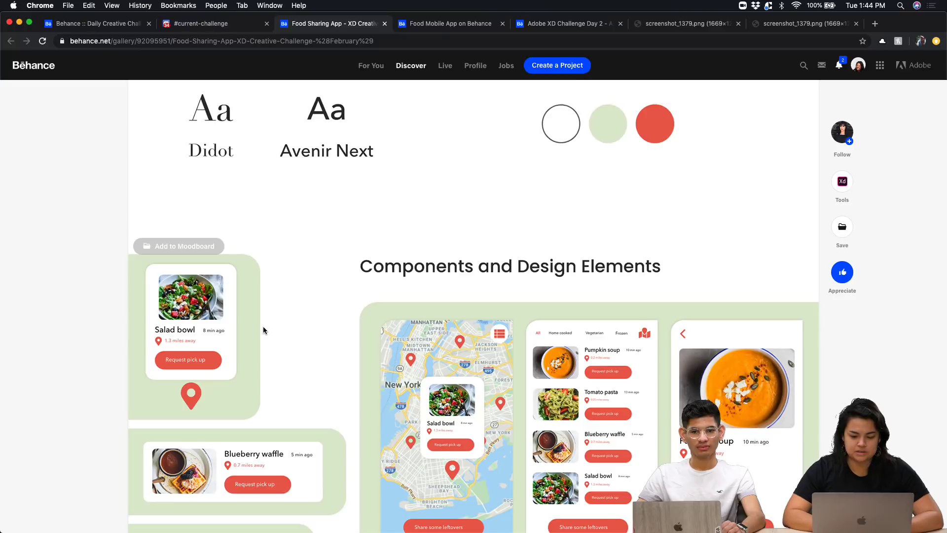
scroll(263, 330, down, 3)
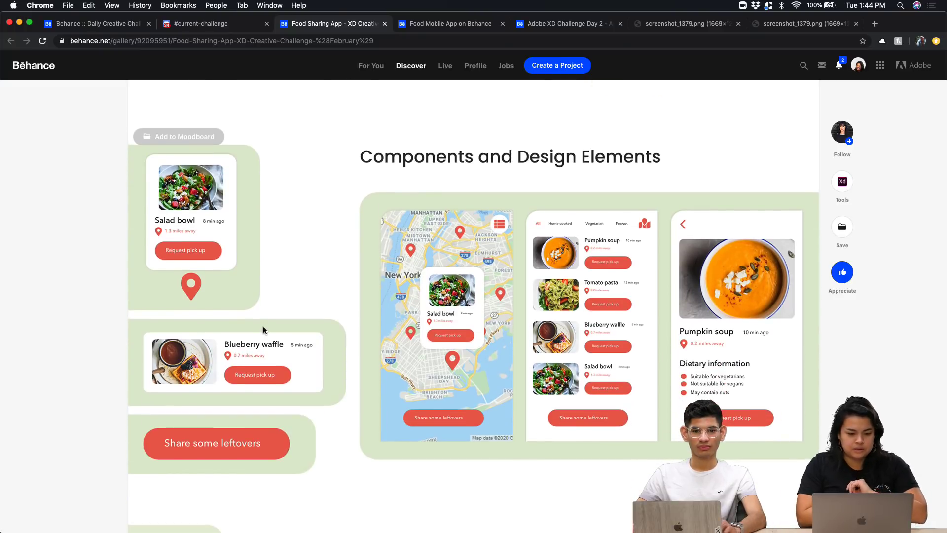
scroll(264, 330, up, 12)
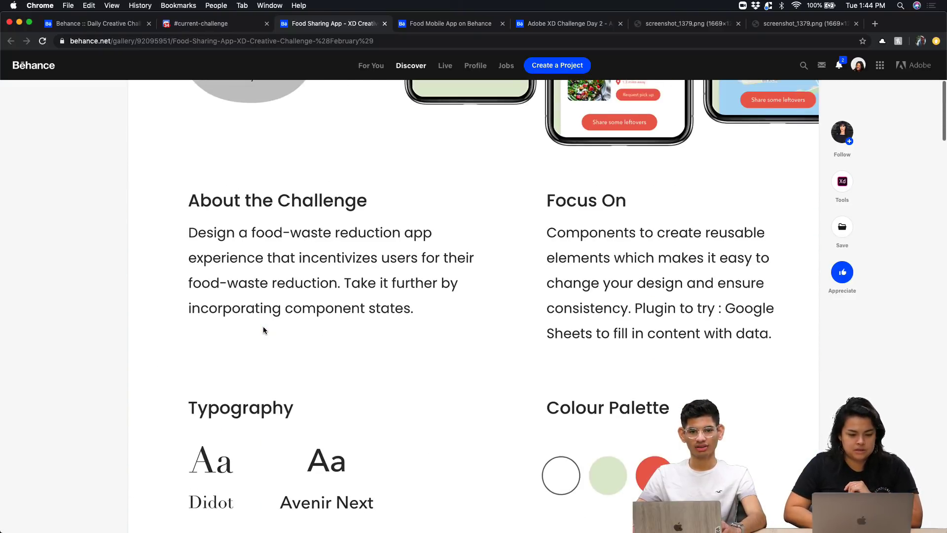
scroll(263, 330, down, 6)
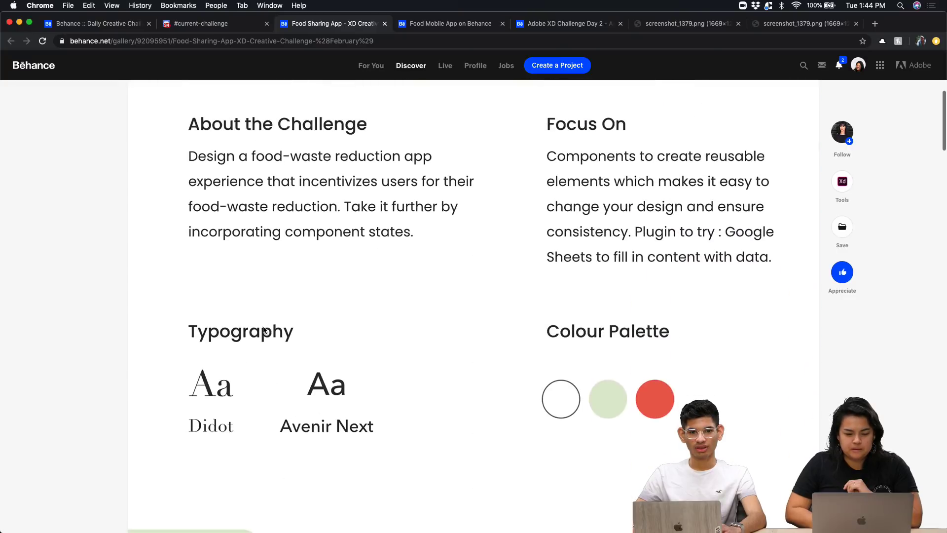
scroll(263, 330, down, 5)
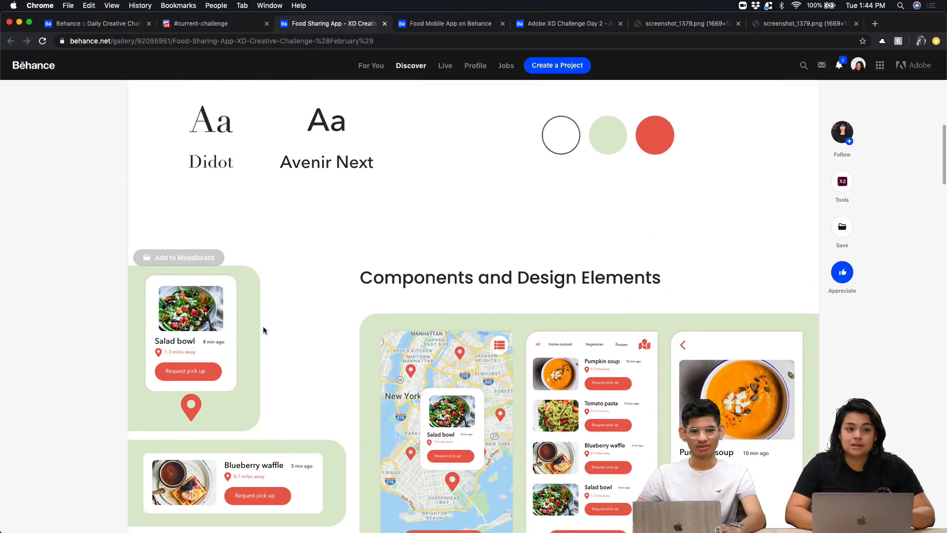
scroll(263, 330, up, 8)
scroll(264, 330, down, 2)
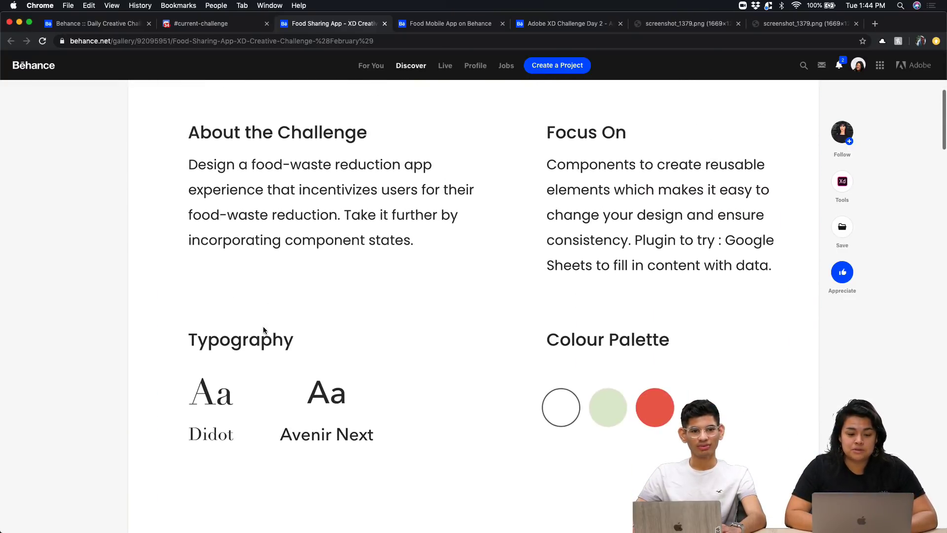
scroll(263, 330, down, 3)
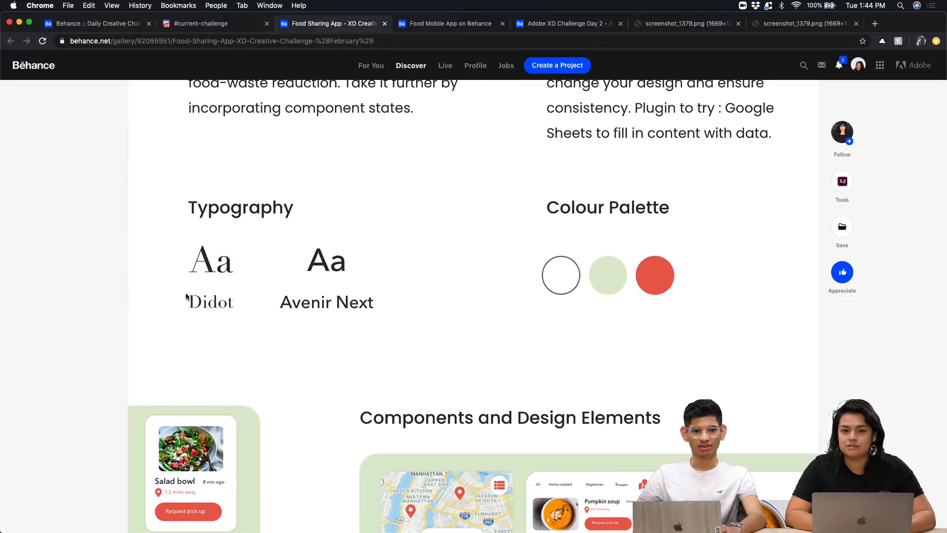
scroll(347, 354, down, 5)
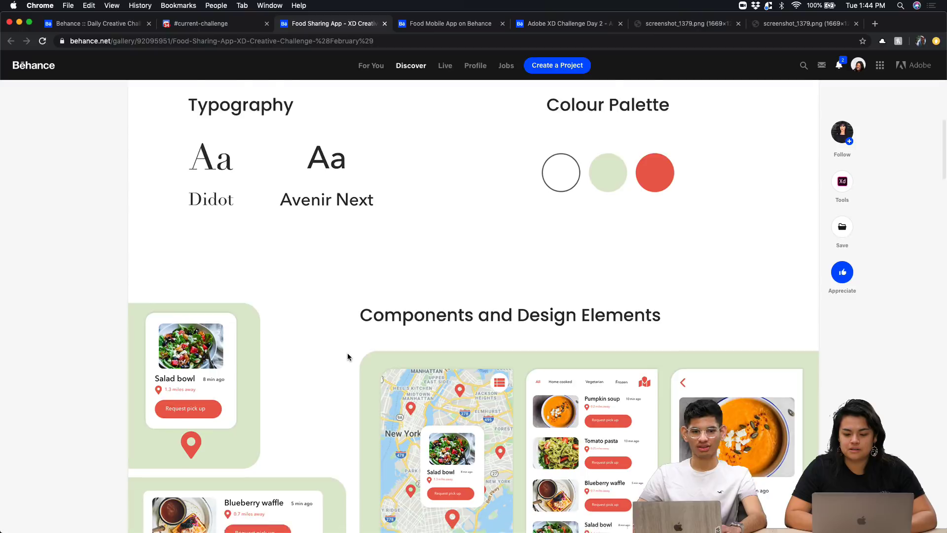
scroll(348, 353, down, 1)
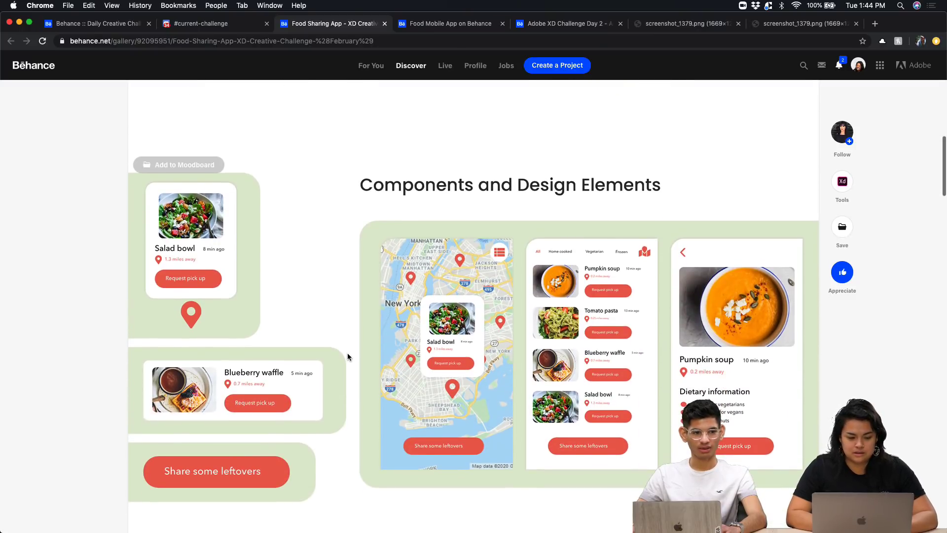
scroll(346, 353, down, 1)
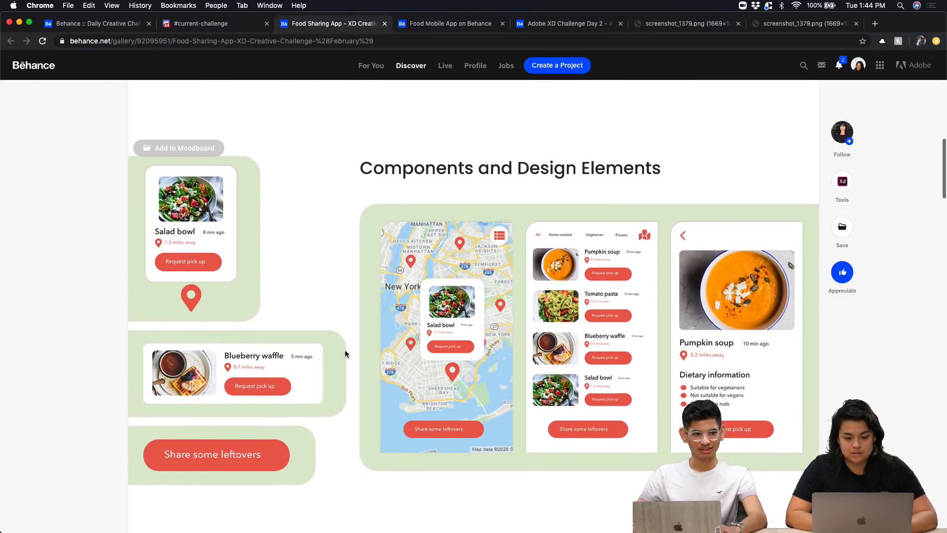
scroll(345, 353, down, 1)
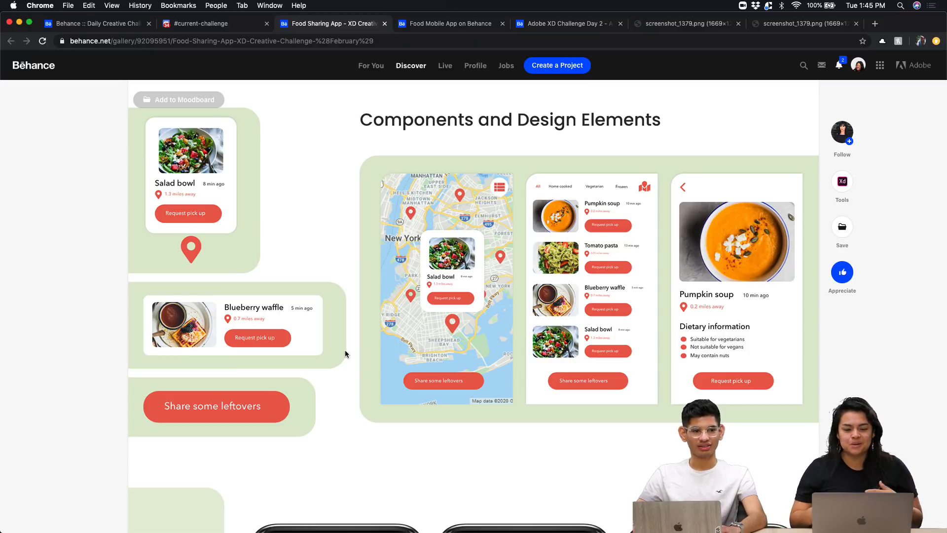
Scroll down through the Leftover phone mockups to the salmon section
scroll(345, 352, down, 6)
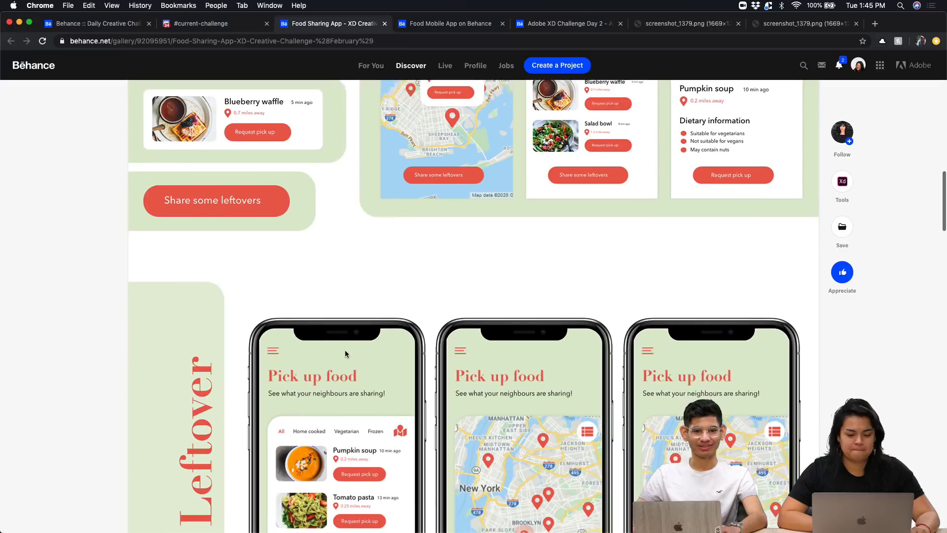
scroll(345, 350, down, 1)
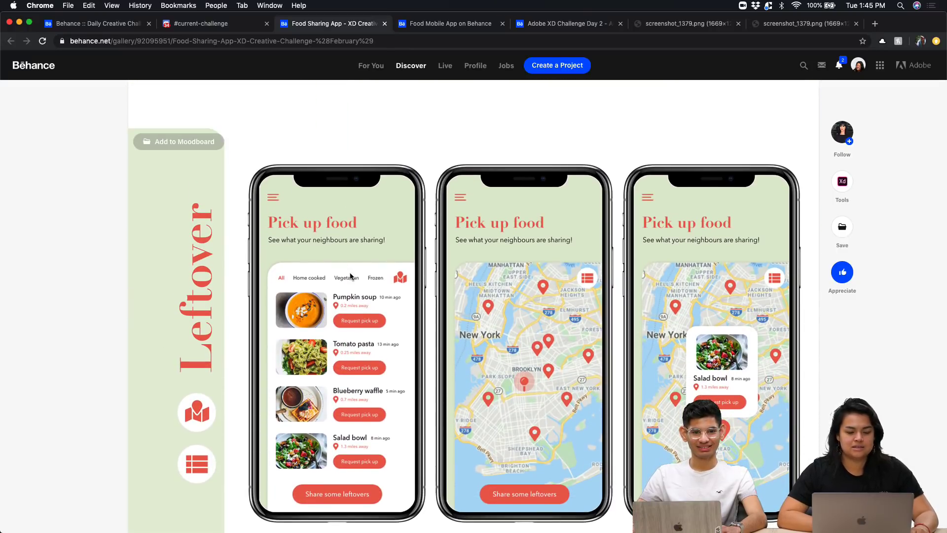
scroll(348, 267, down, 1)
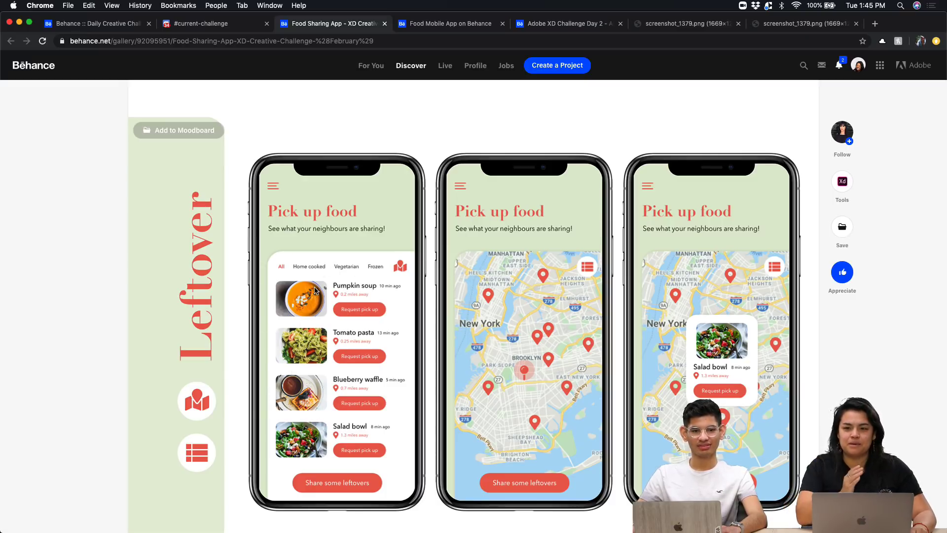
scroll(315, 291, down, 10)
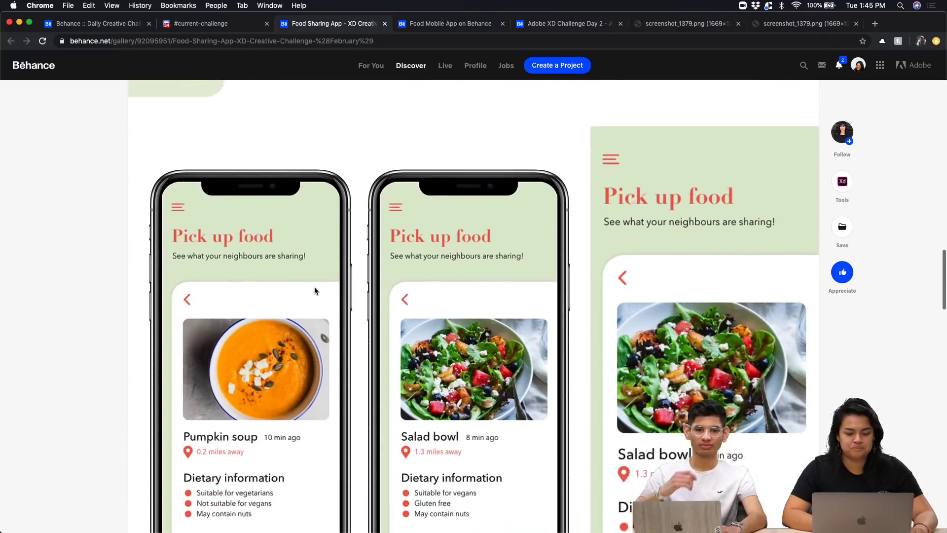
scroll(314, 291, down, 10)
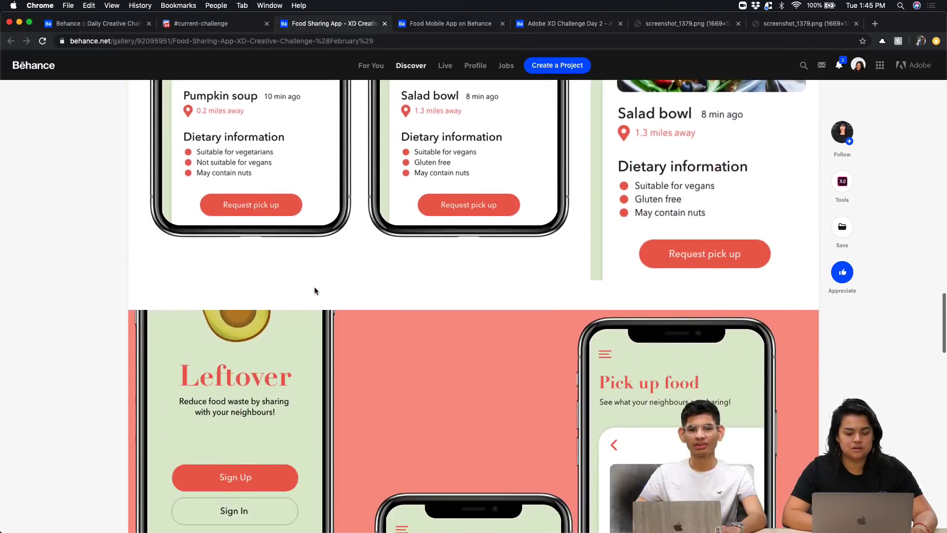
scroll(315, 291, down, 5)
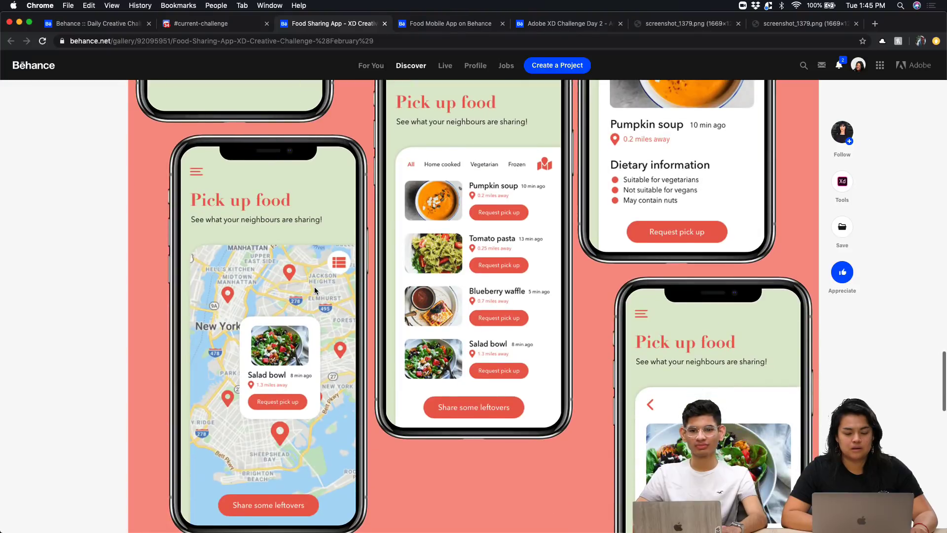
scroll(314, 290, down, 1)
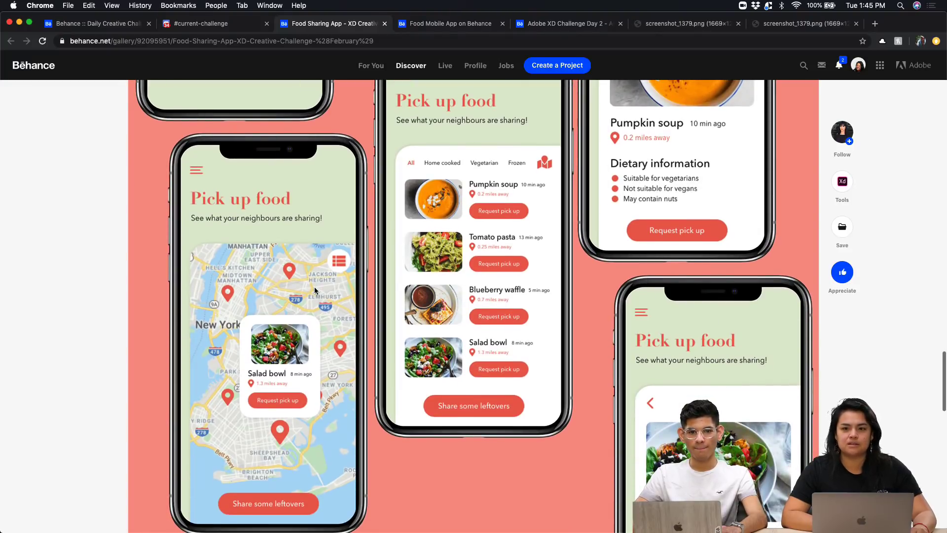
scroll(315, 290, down, 4)
Scroll back up to the Pumpkin soup and Salad bowl Pick up food detail screens
scroll(315, 290, up, 5)
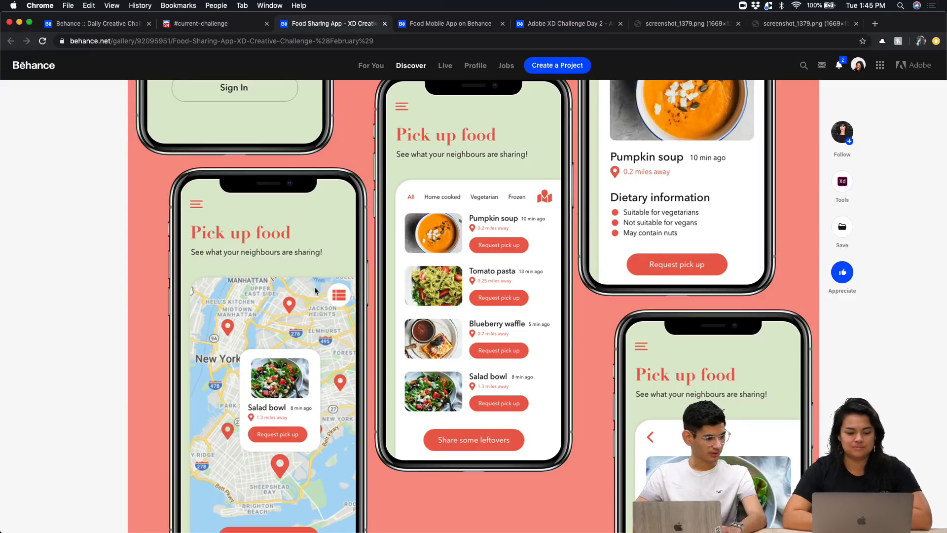
scroll(315, 286, up, 5)
scroll(315, 286, up, 3)
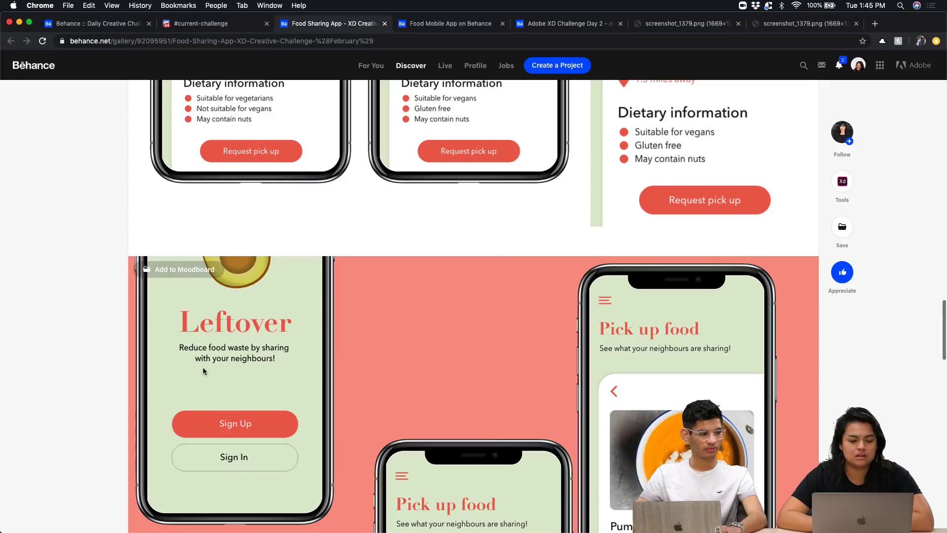
scroll(203, 367, down, 1)
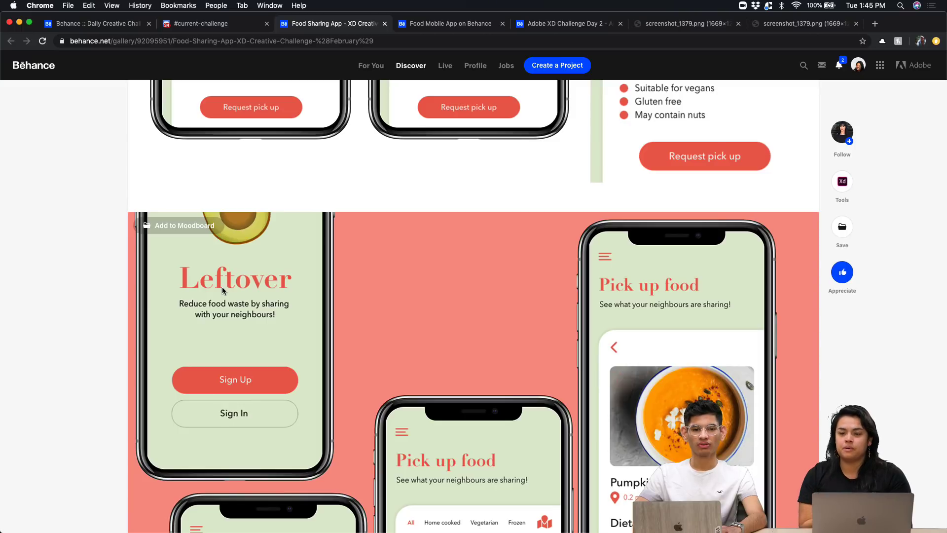
scroll(222, 290, up, 8)
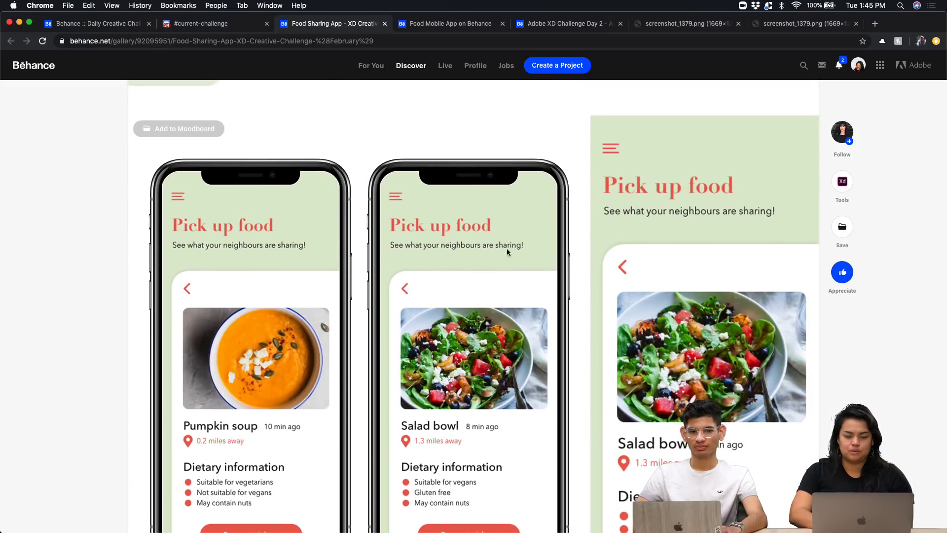
scroll(519, 243, up, 1)
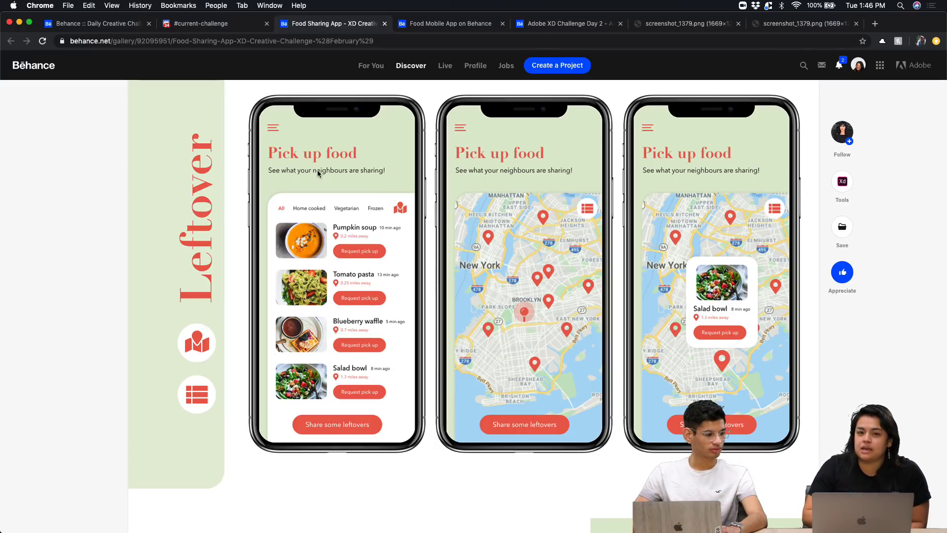
scroll(291, 151, down, 15)
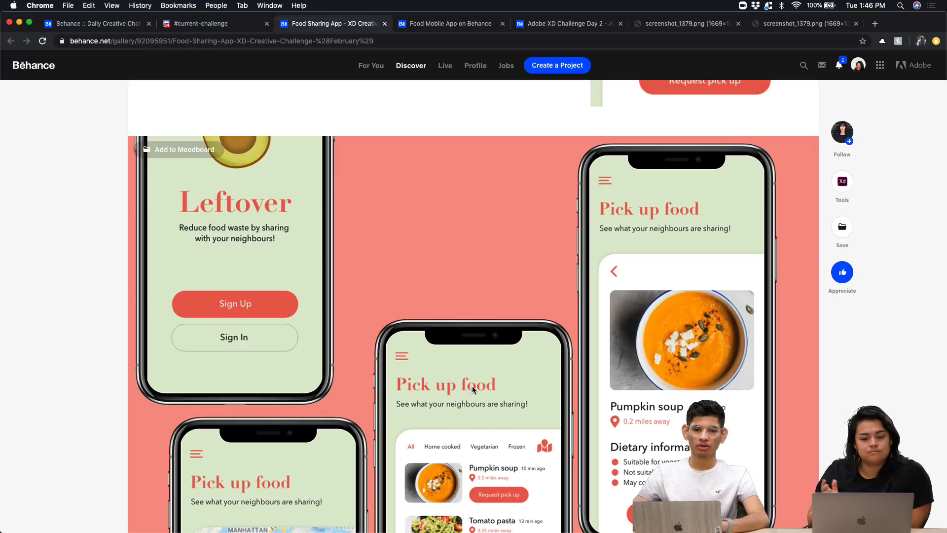
scroll(472, 385, down, 3)
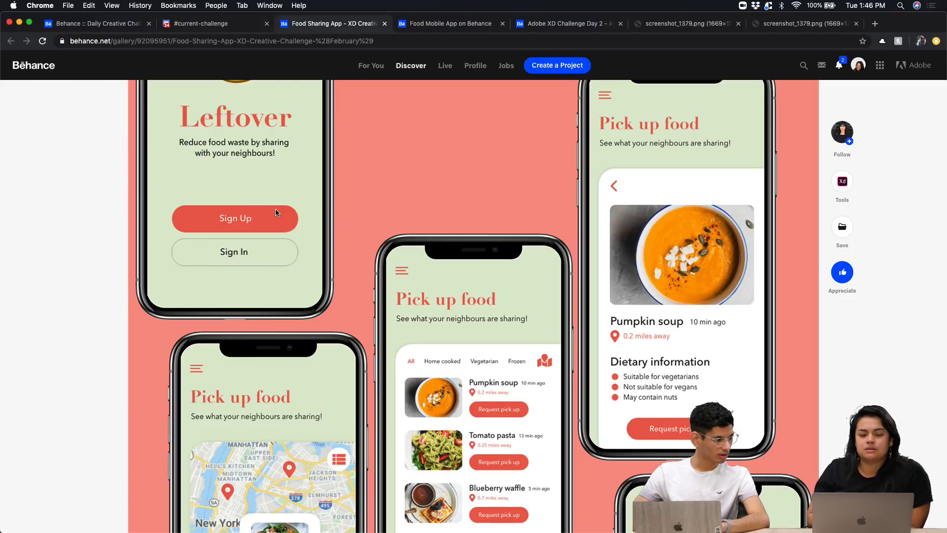
scroll(276, 213, up, 5)
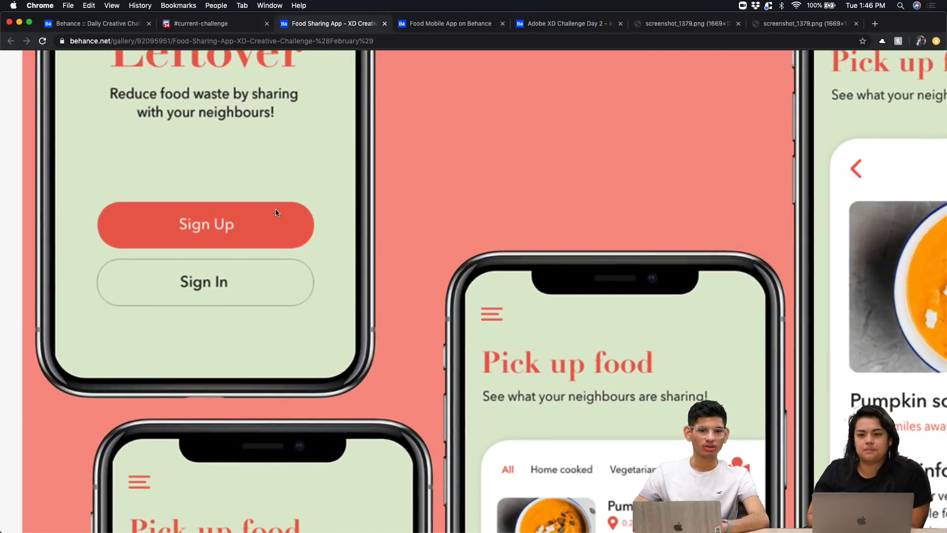
scroll(275, 210, down, 5)
scroll(409, 358, down, 2)
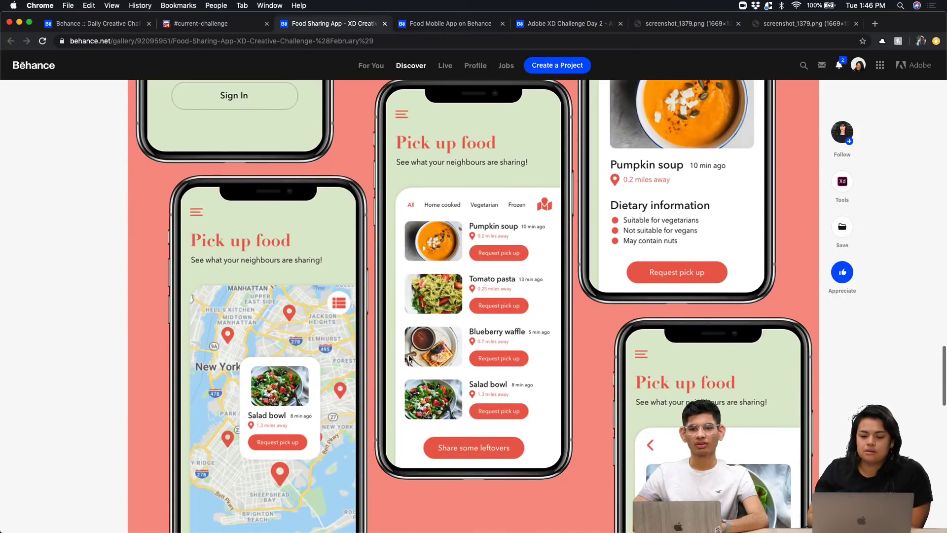
scroll(470, 332, down, 5)
scroll(465, 327, up, 15)
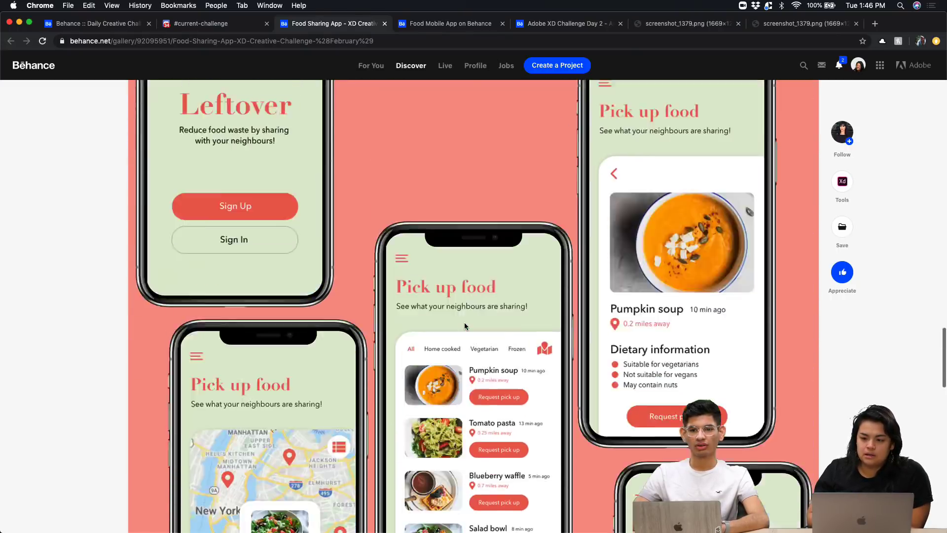
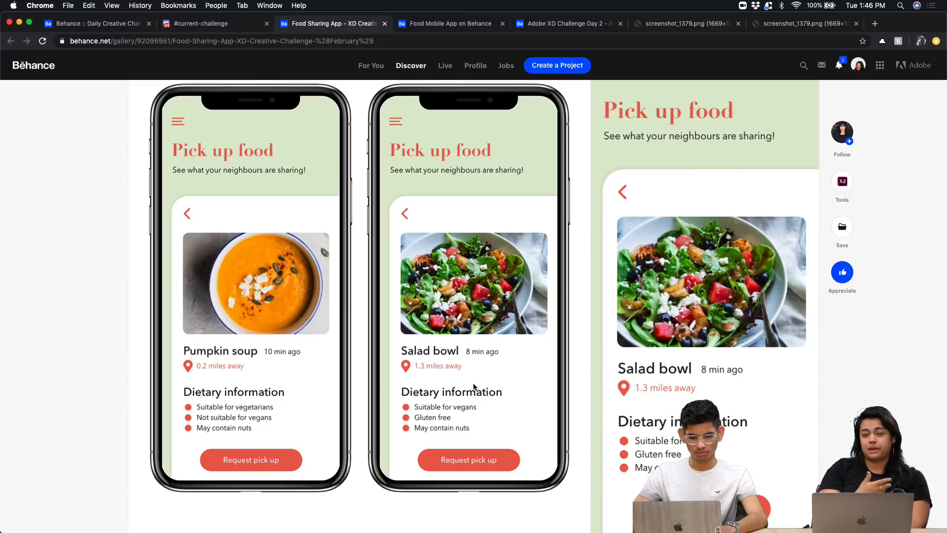
Scroll Behance back up to the header, then adjust the dimming overlay's opacity on Product Page – 7
scroll(473, 387, up, 10)
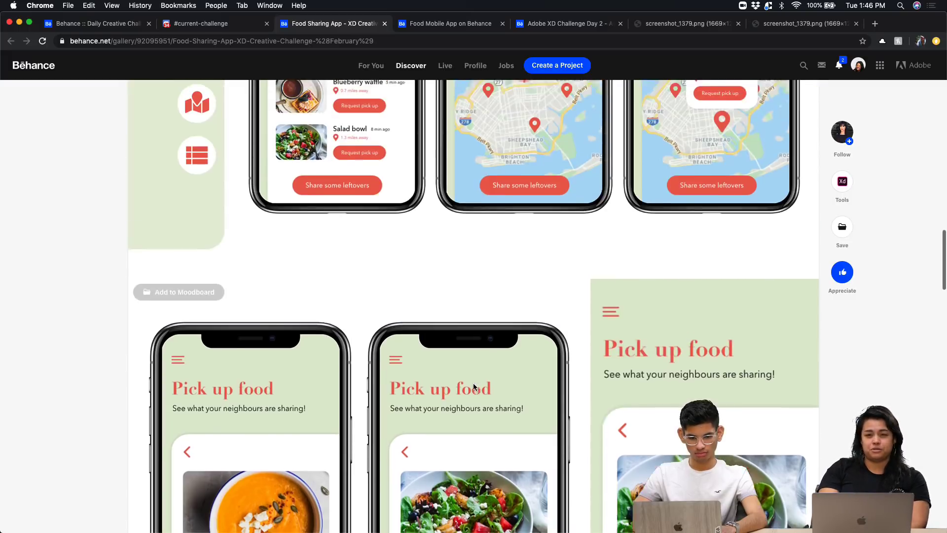
scroll(473, 387, up, 15)
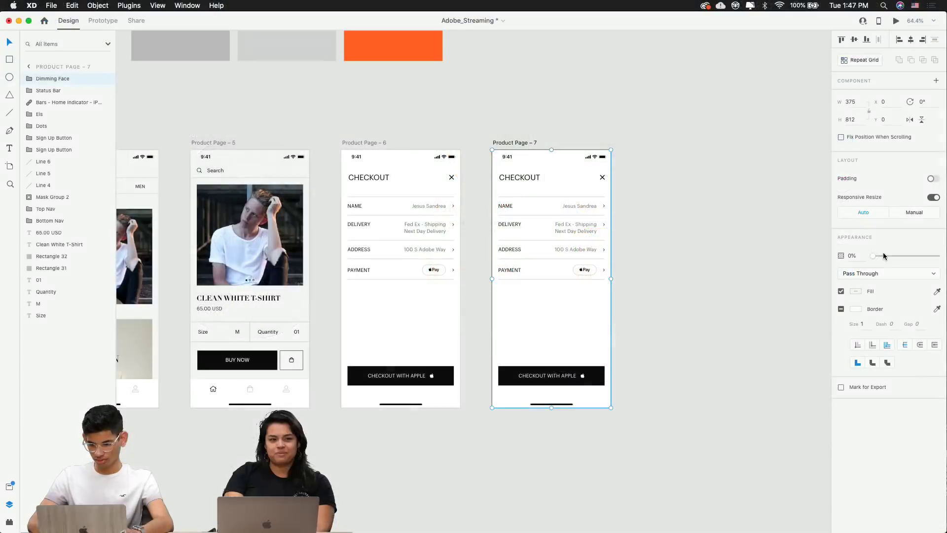
drag(885, 256, 938, 256)
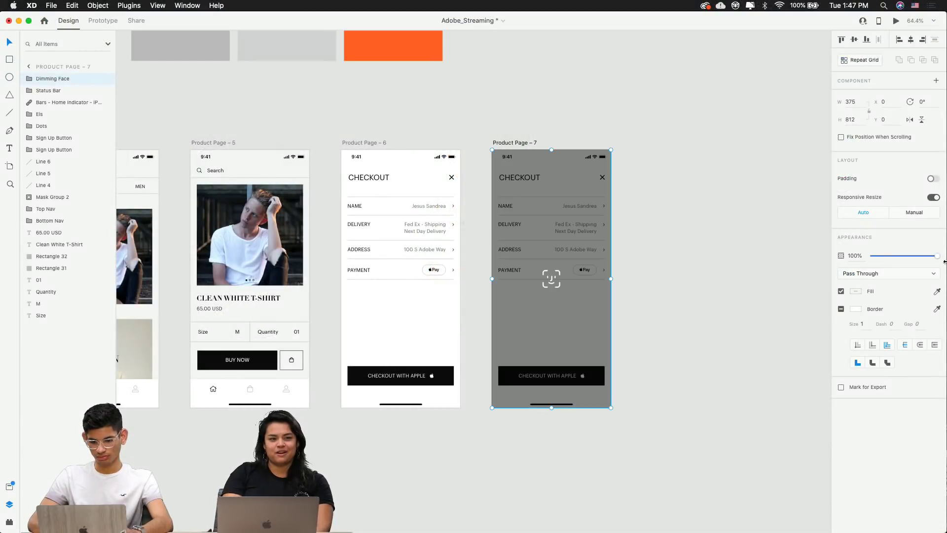
Select the Product Page – 6 checkout artboard and its Dimming BG layer
click(669, 212)
click(543, 190)
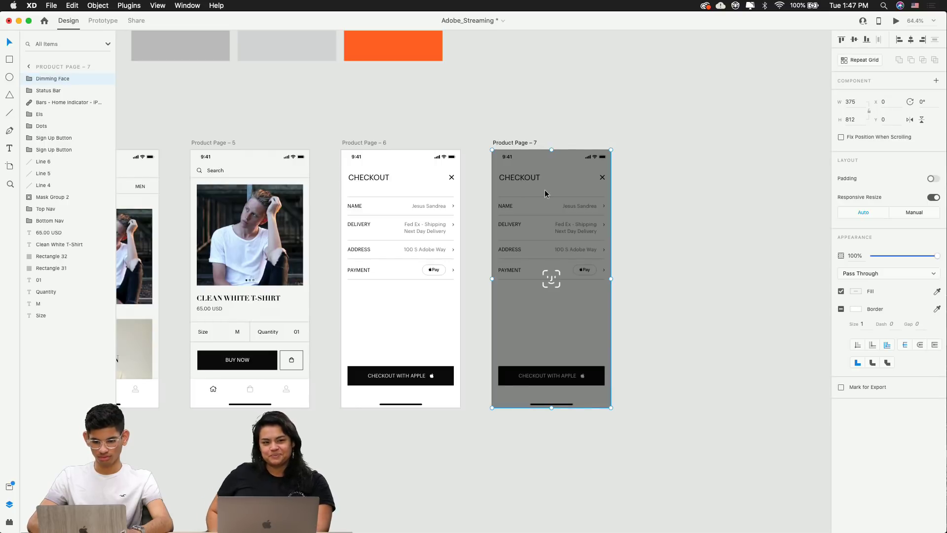
click(367, 143)
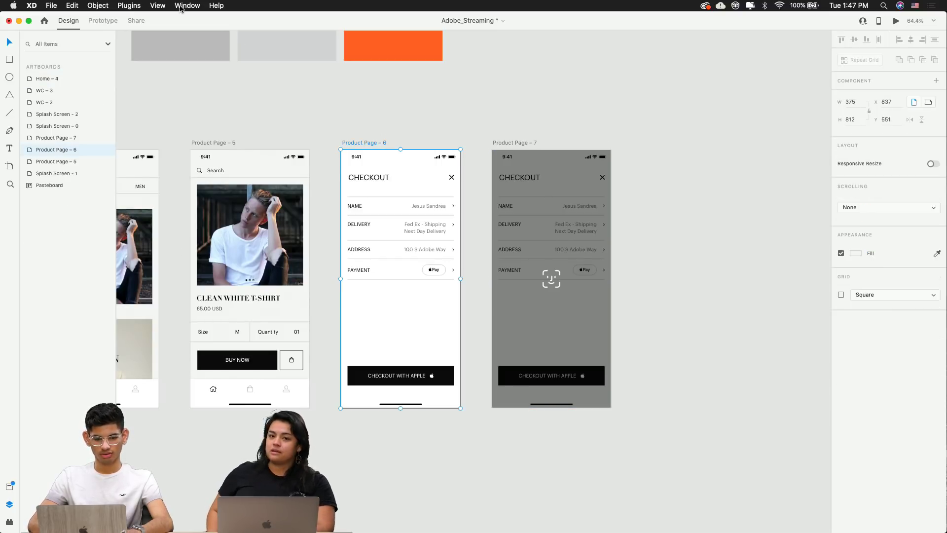
click(393, 391)
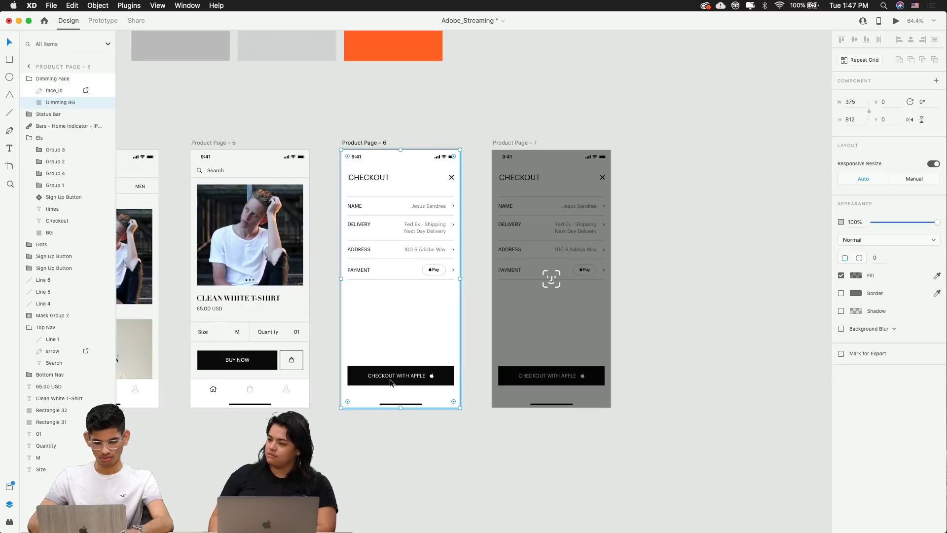
click(103, 20)
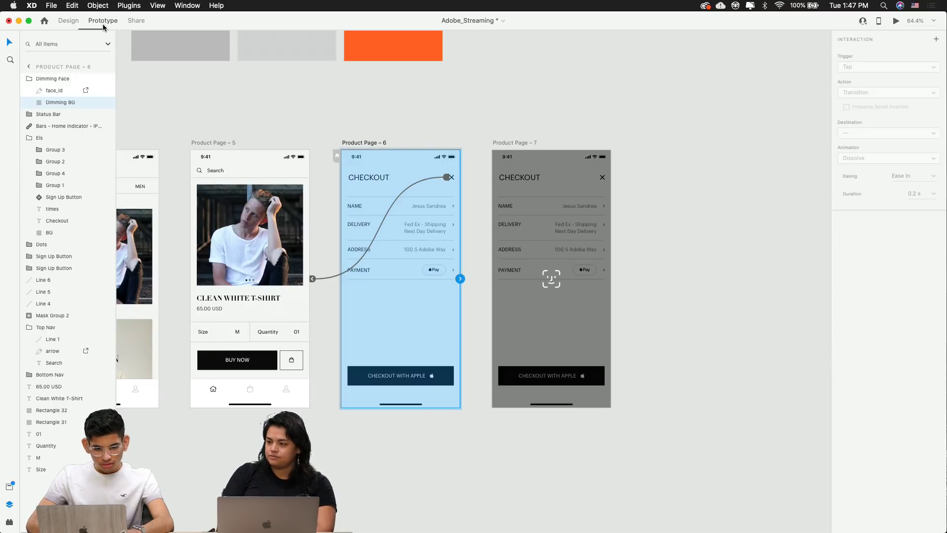
click(417, 378)
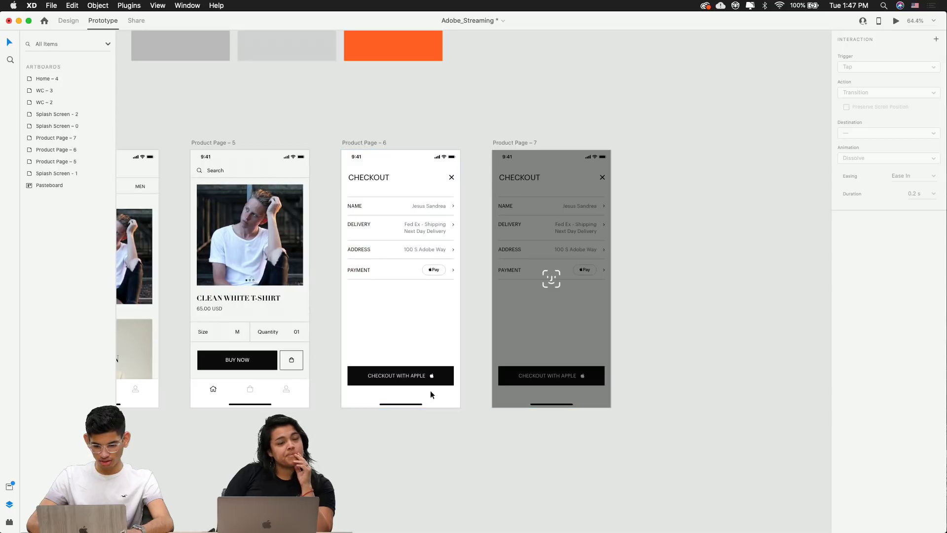
click(396, 379)
click(68, 21)
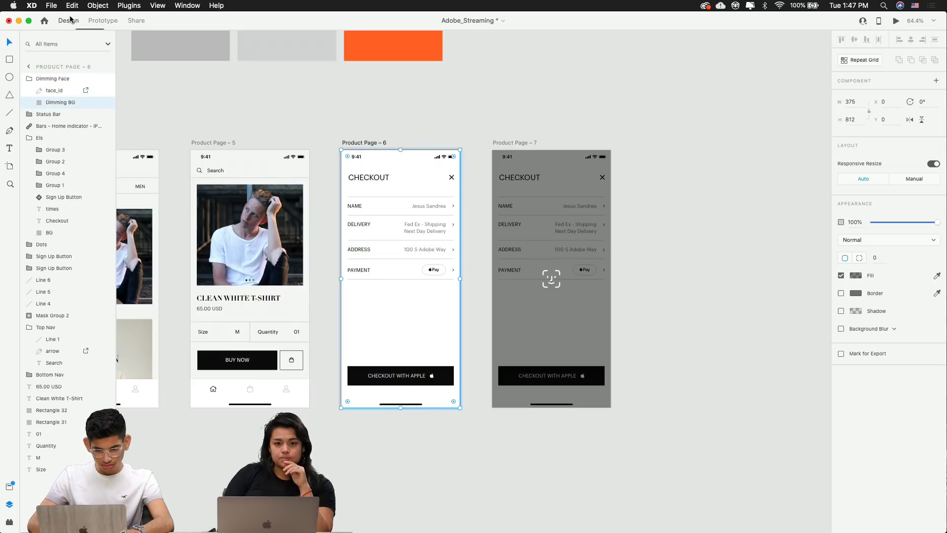
click(453, 425)
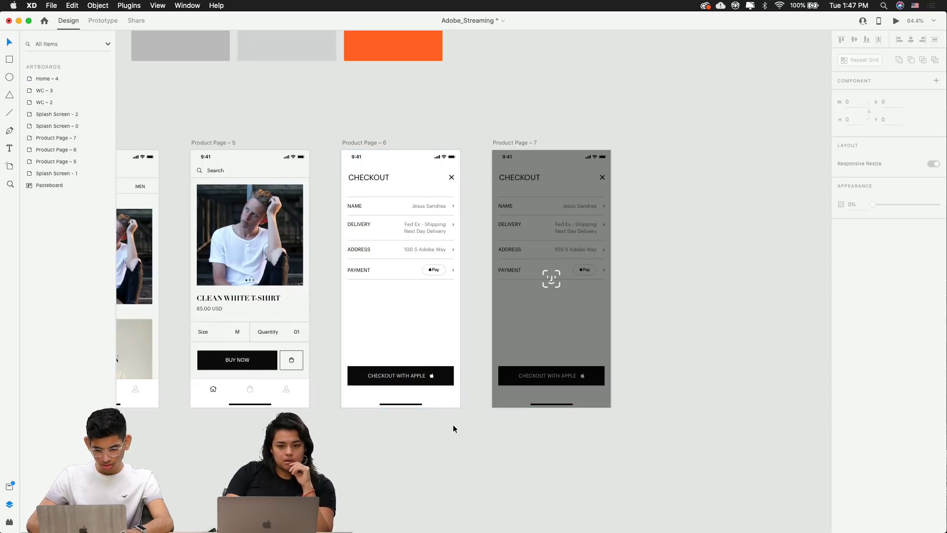
click(403, 379)
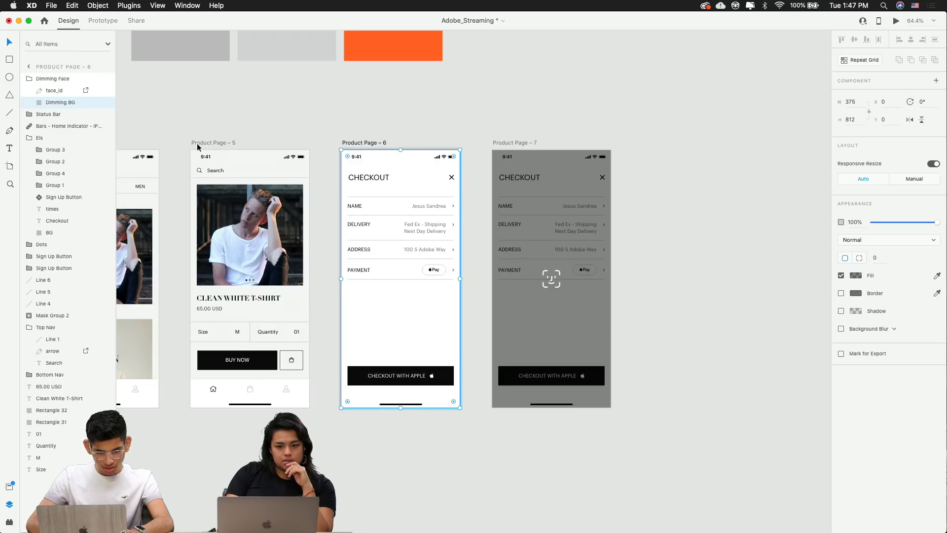
Inspect the checkout layers and select the Checkout with Apple button inside Sign Up Button
click(37, 80)
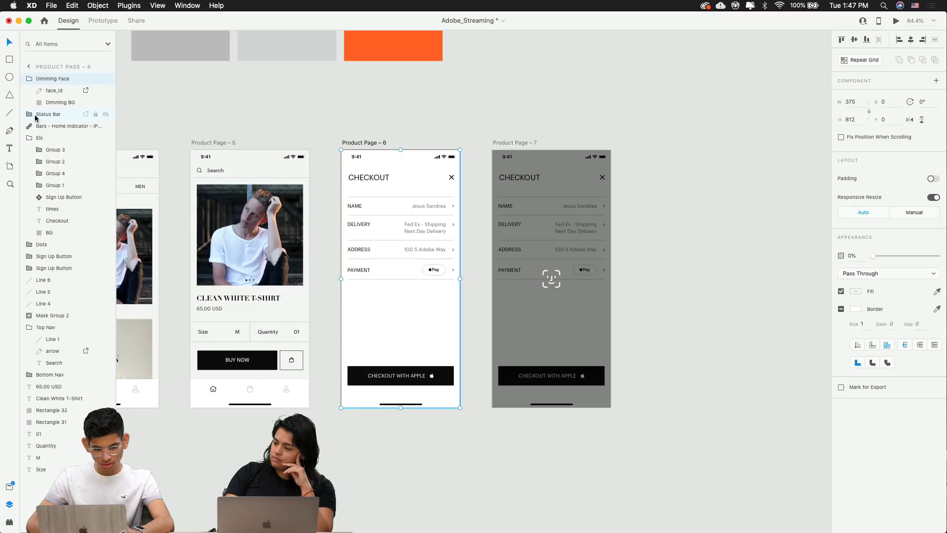
click(45, 259)
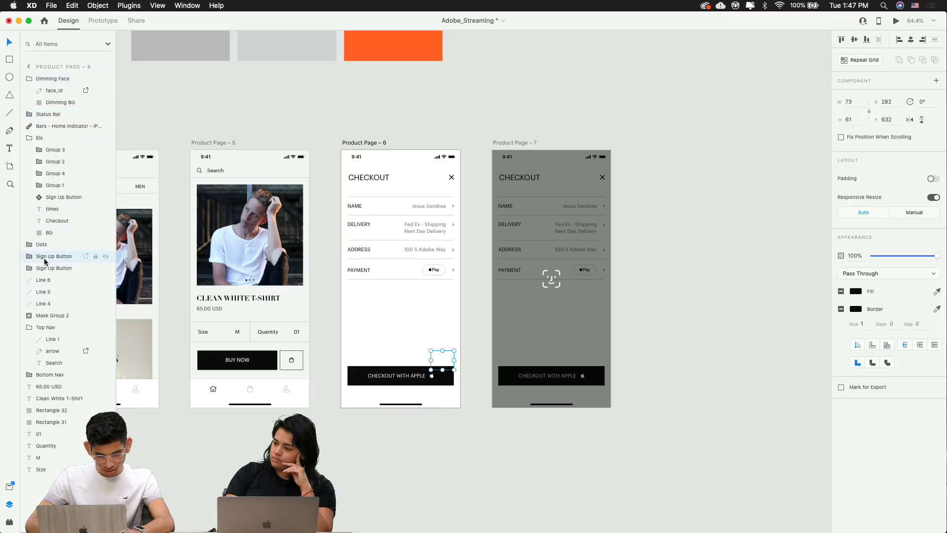
click(49, 317)
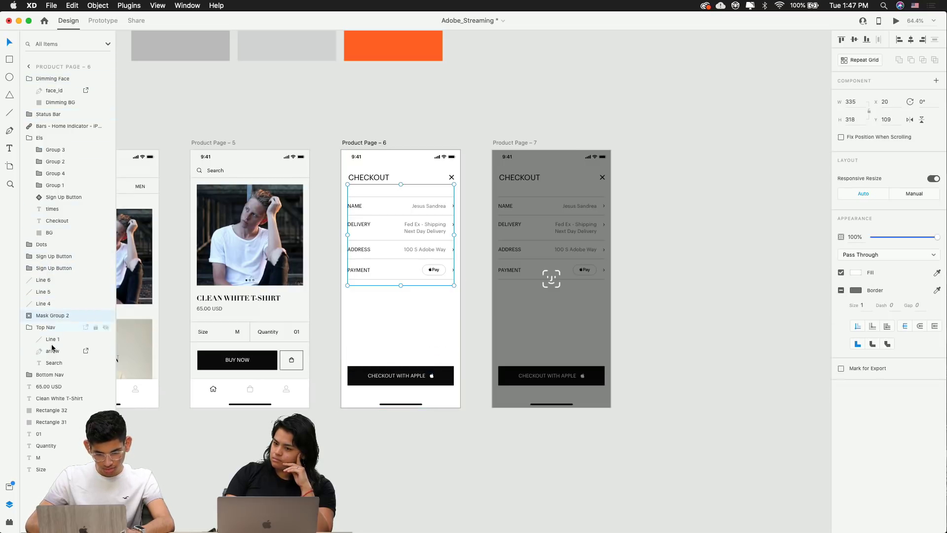
click(52, 376)
click(53, 402)
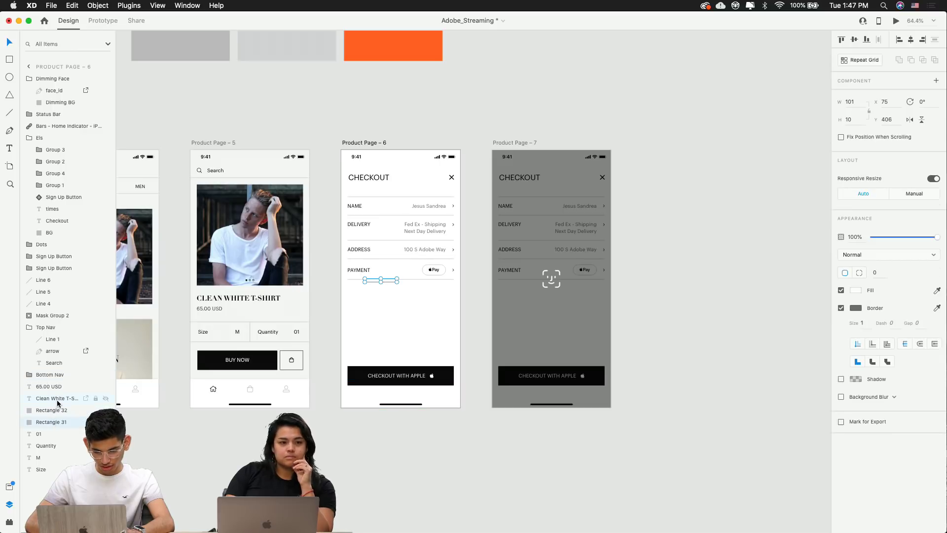
click(46, 267)
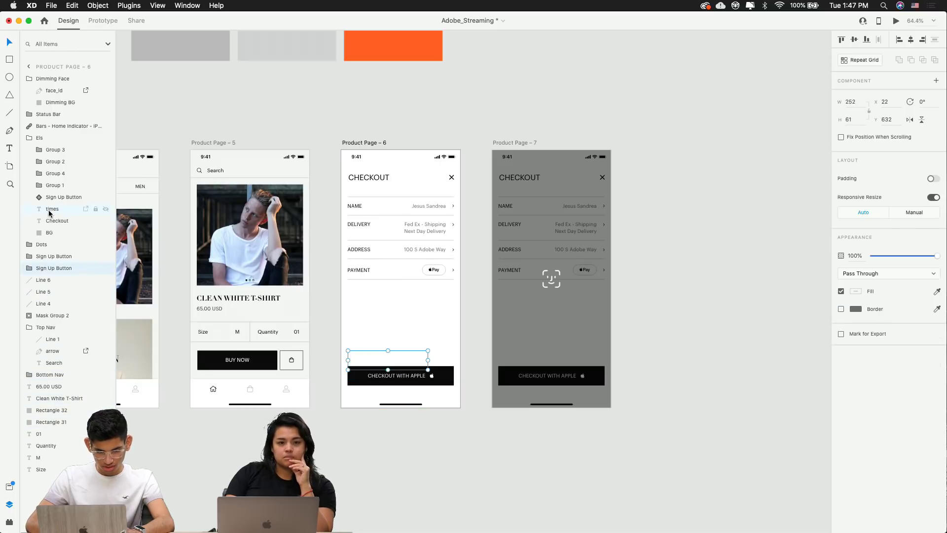
click(51, 197)
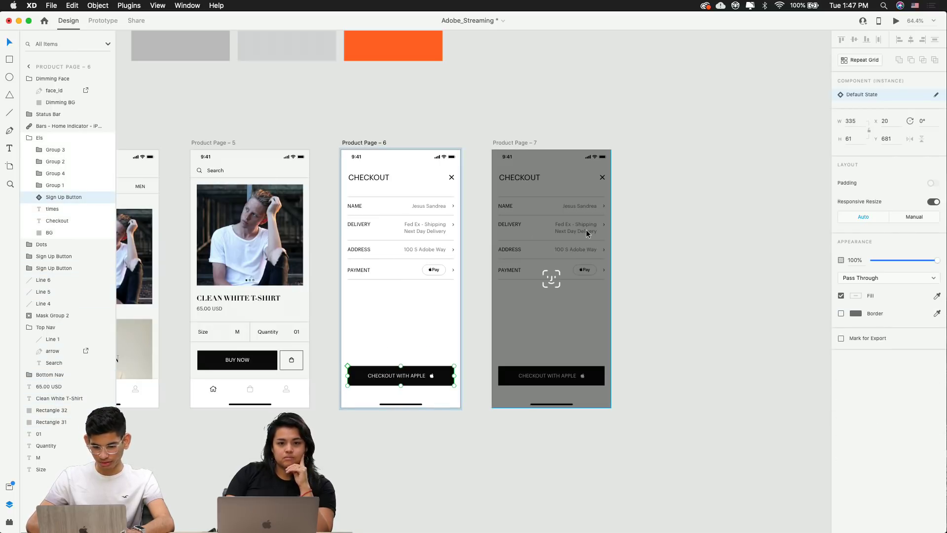
click(98, 21)
Link the checkout button to Product Page – 7 with a 0.6 s transition
drag(453, 375, 537, 318)
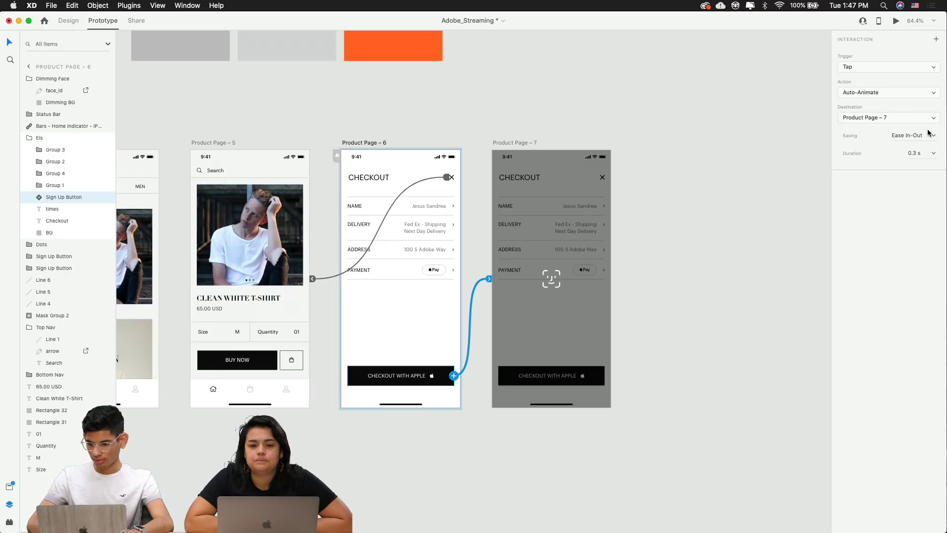
click(910, 150)
text(0.6)
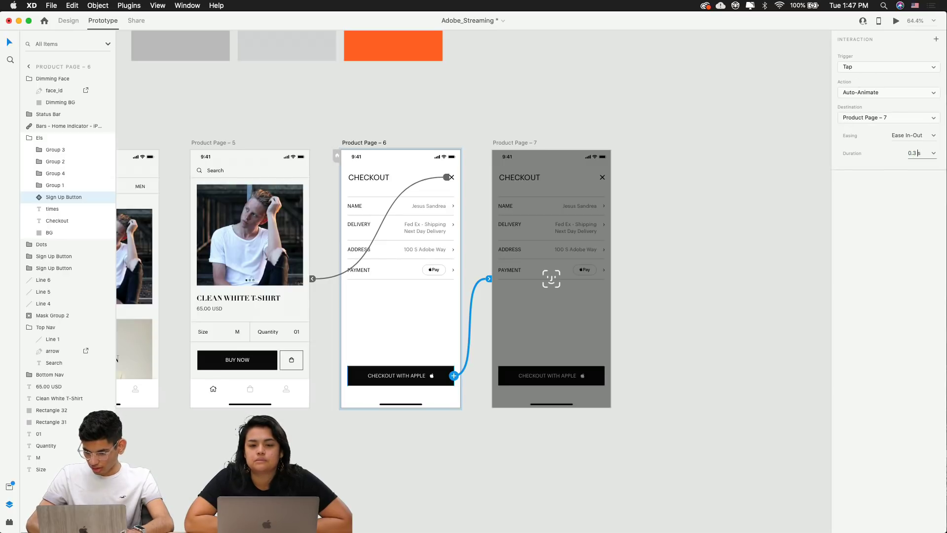
click(672, 201)
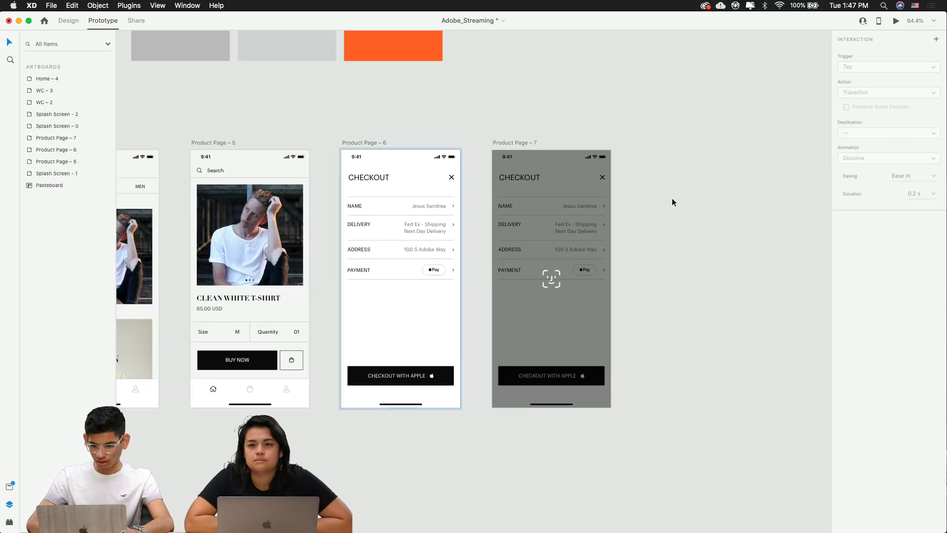
Link the Product Page – 7 Face ID screen to Home – 4
click(536, 196)
scroll(579, 233, down, 5)
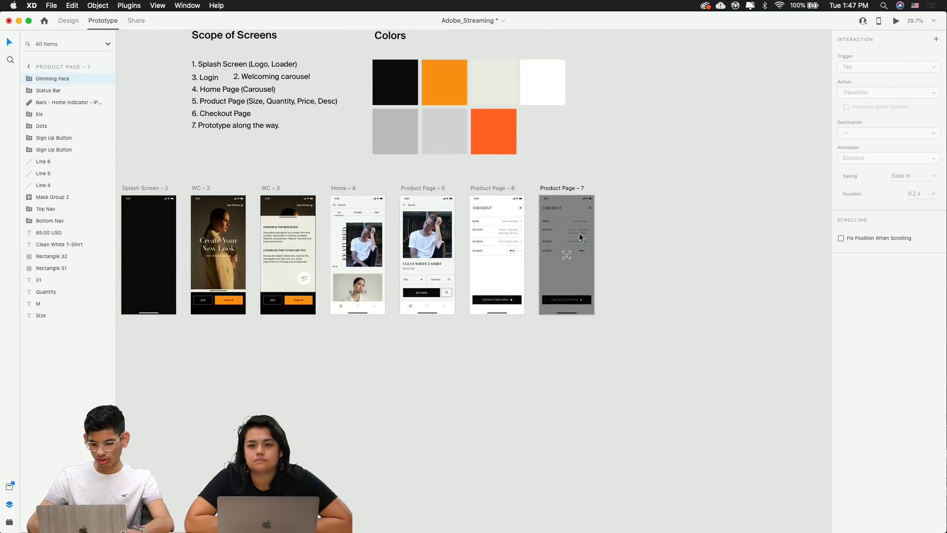
scroll(576, 233, up, 5)
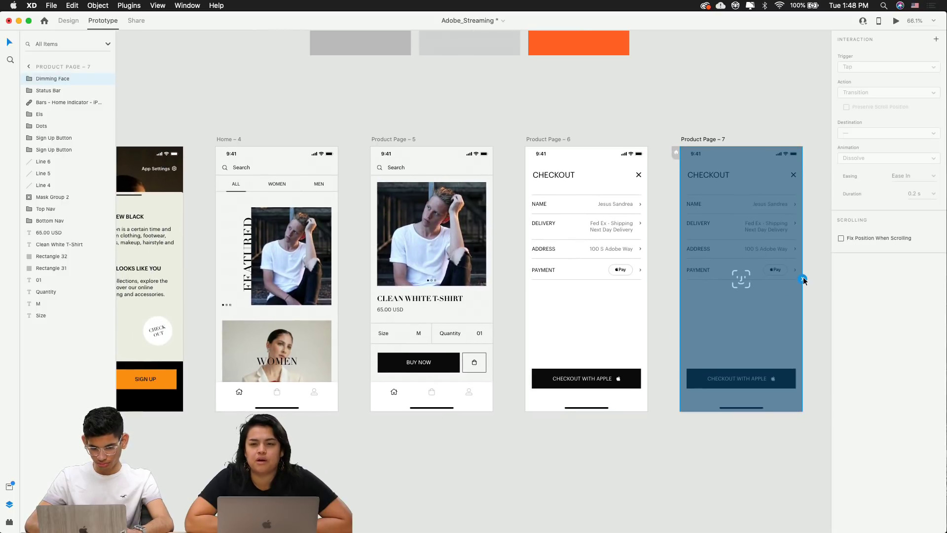
drag(803, 279, 299, 315)
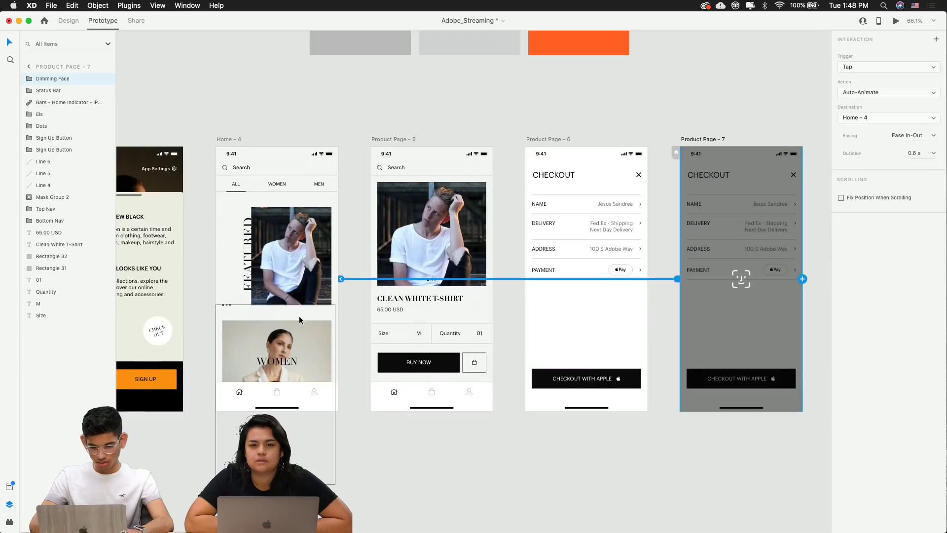
click(641, 475)
Paste the Dimming Face overlay onto Home – 4 and set its opacity to 0%
click(69, 20)
click(684, 191)
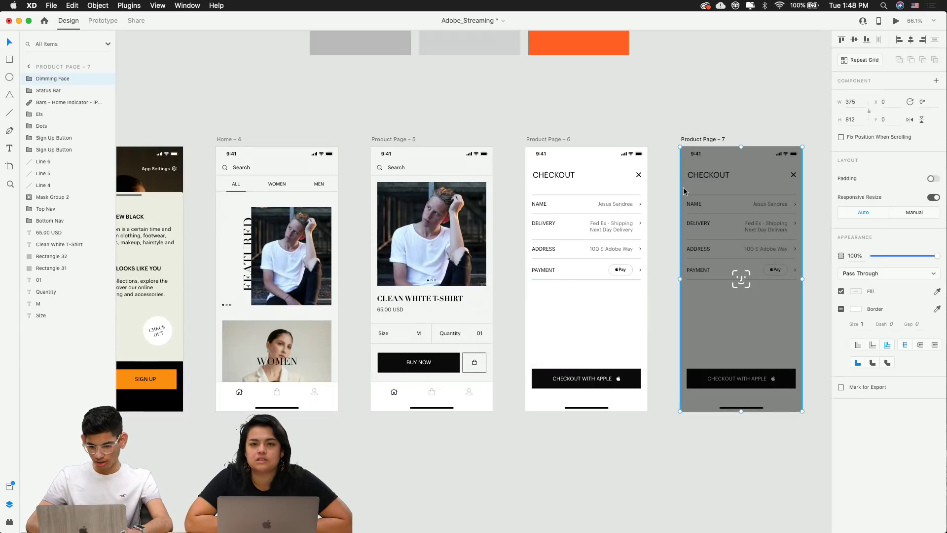
click(232, 139)
key(cmd+v)
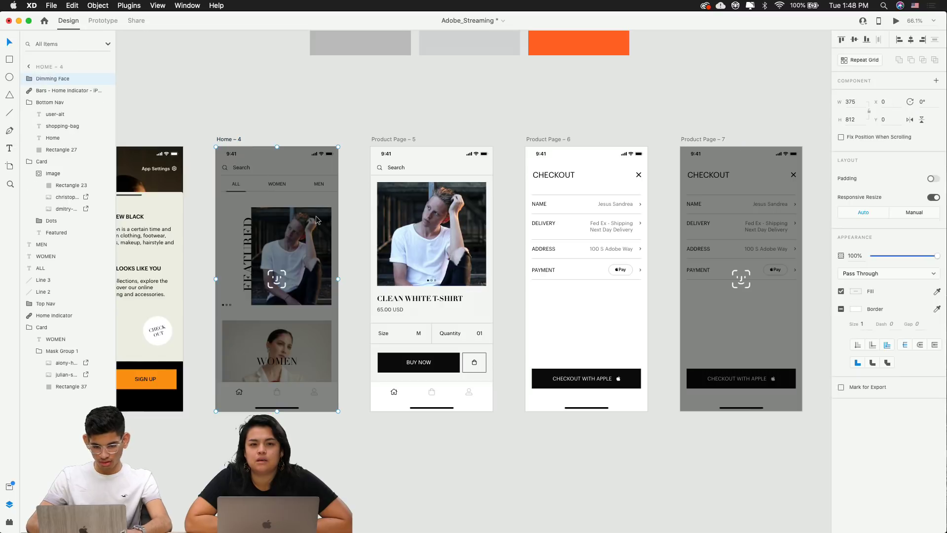
click(854, 256)
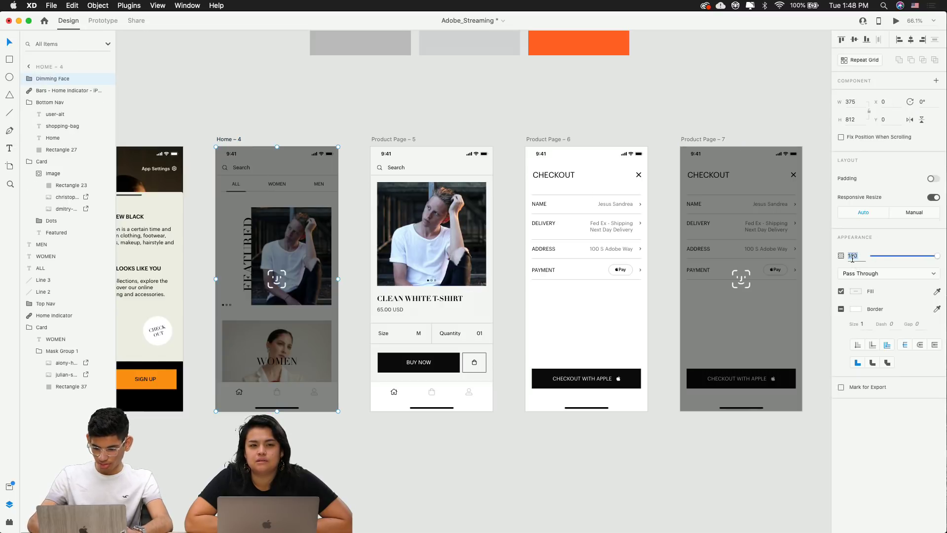
text(0)
key(Return)
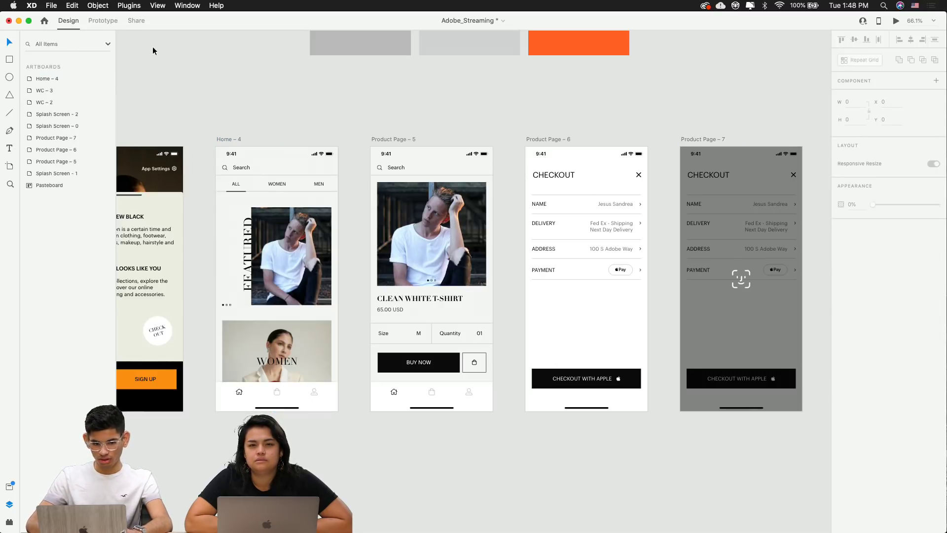
click(103, 22)
Preview the prototype from Home – 4, then close the preview
scroll(302, 164, down, 5)
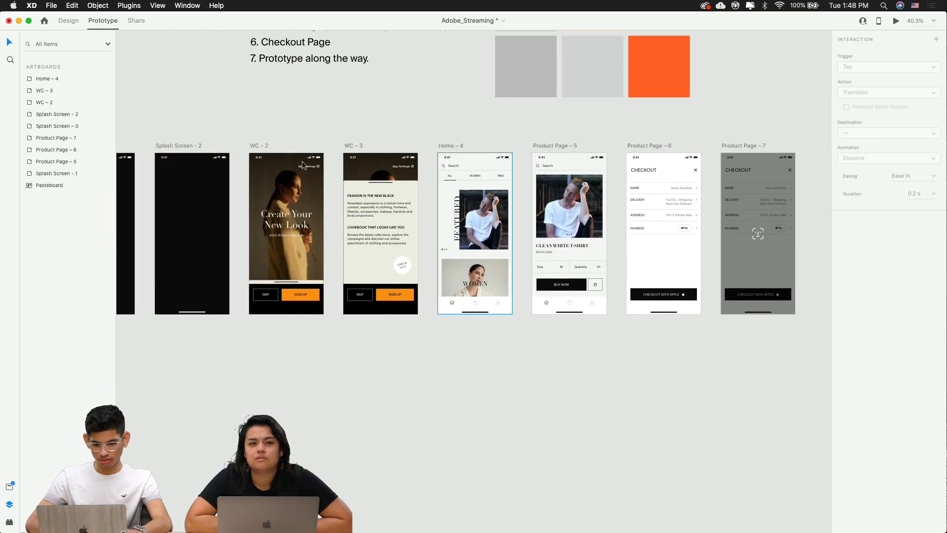
click(445, 148)
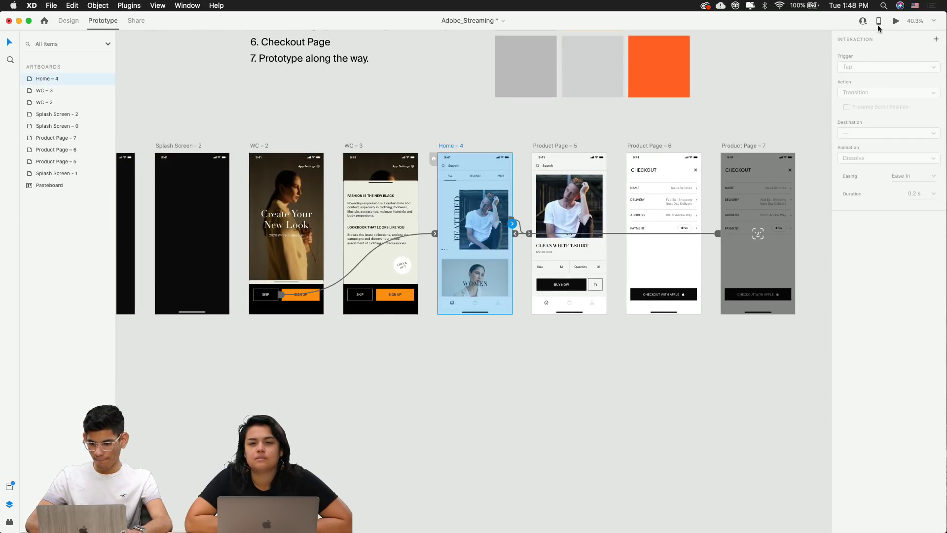
click(896, 21)
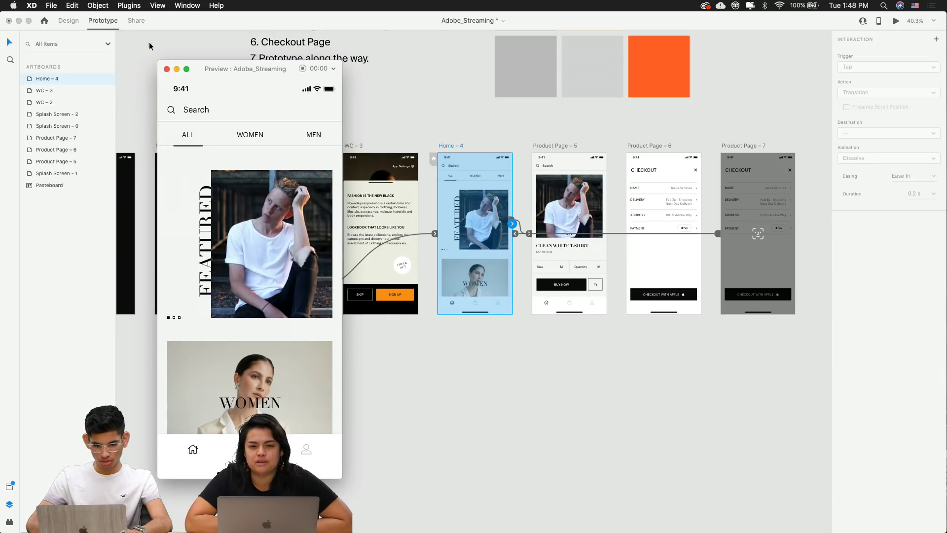
click(166, 68)
click(537, 412)
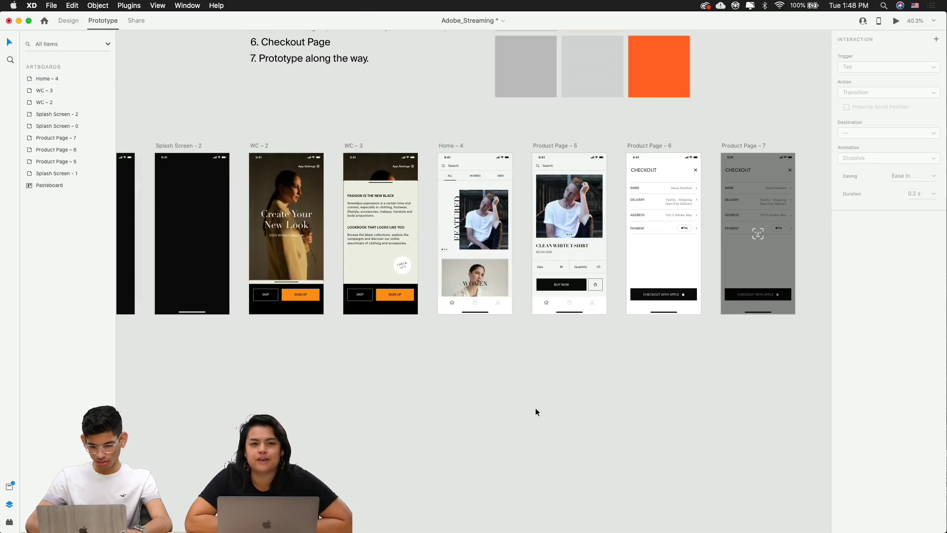
click(461, 202)
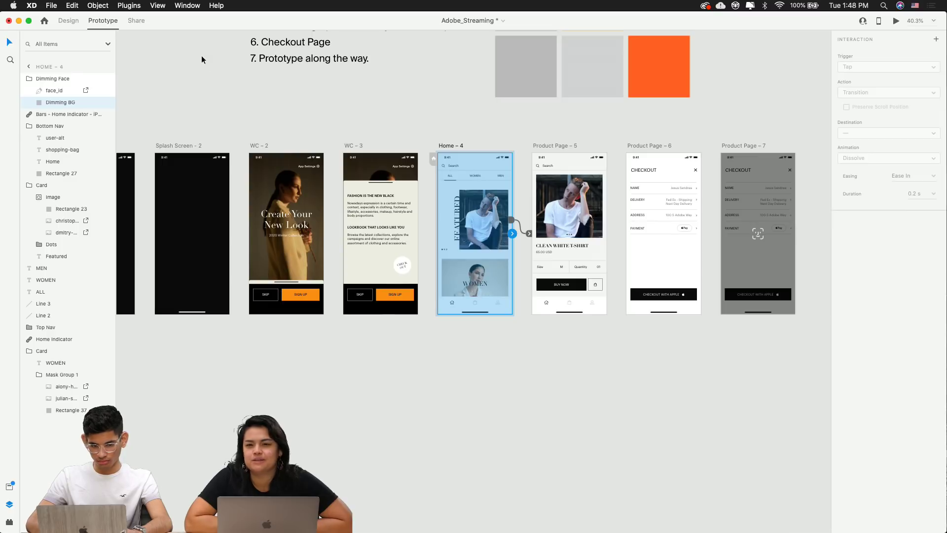
Zoom to Product Page – 6 and select it to show its prototype links
scroll(349, 168, up, 5)
scroll(349, 167, right, 5)
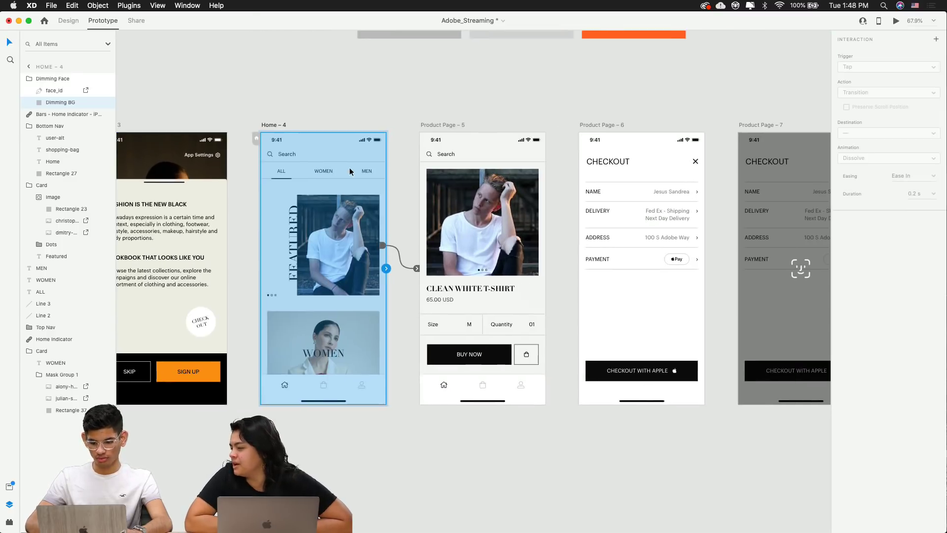
scroll(349, 167, right, 4)
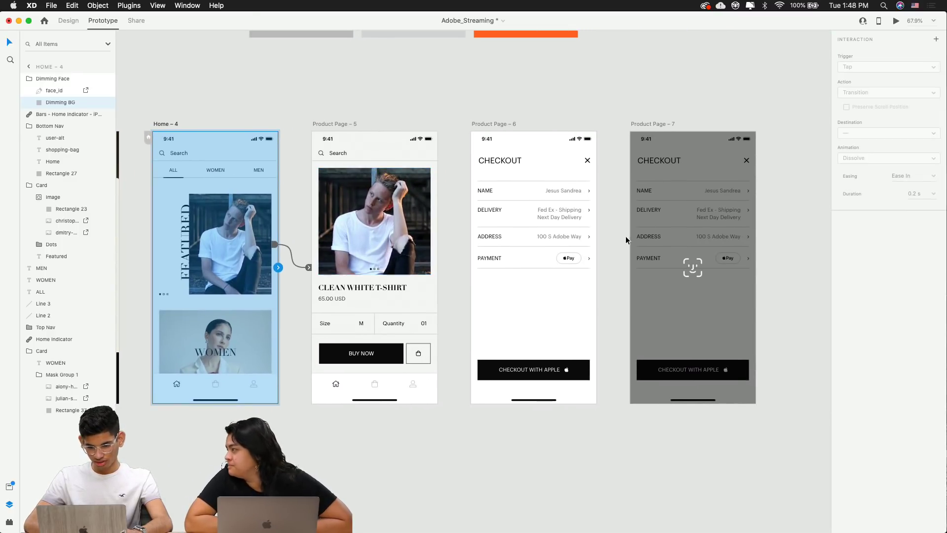
scroll(560, 251, up, 4)
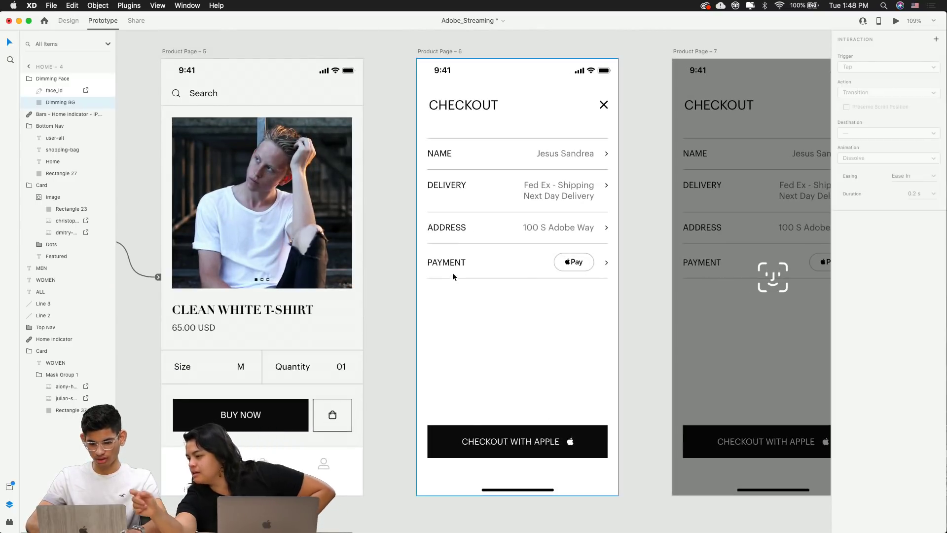
click(479, 262)
key(super+1)
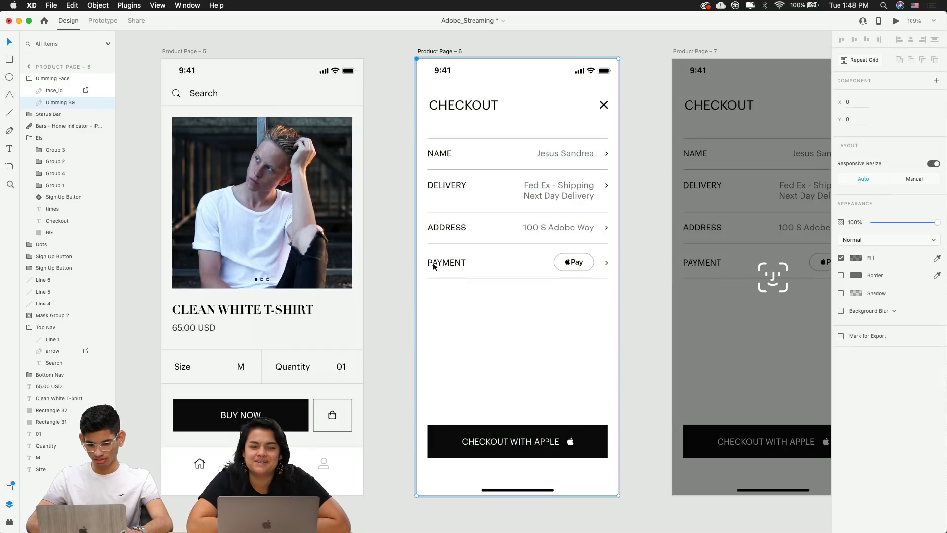
click(446, 264)
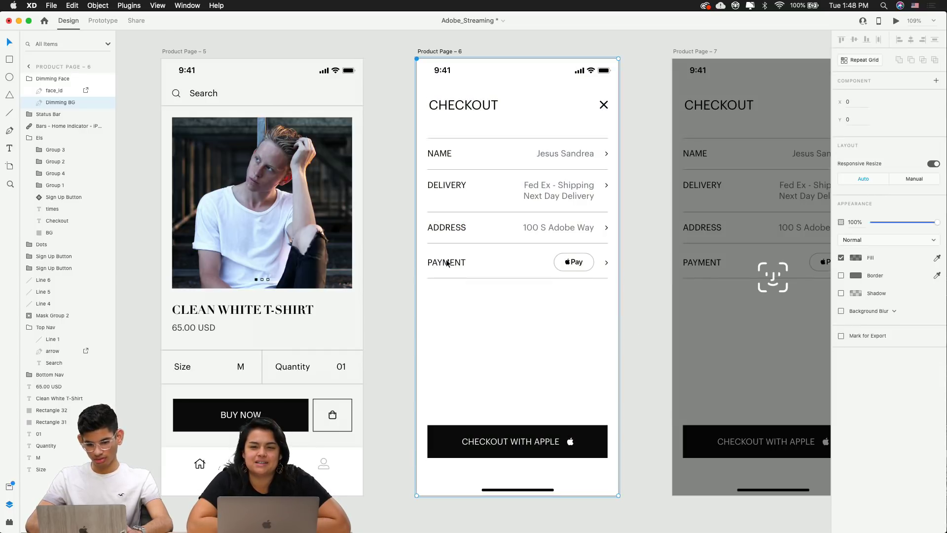
click(102, 21)
click(69, 21)
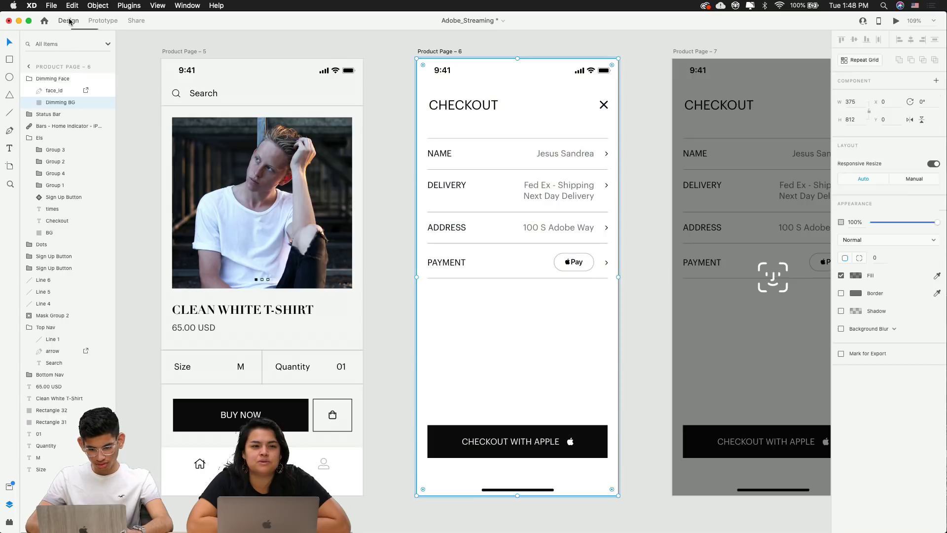
click(102, 21)
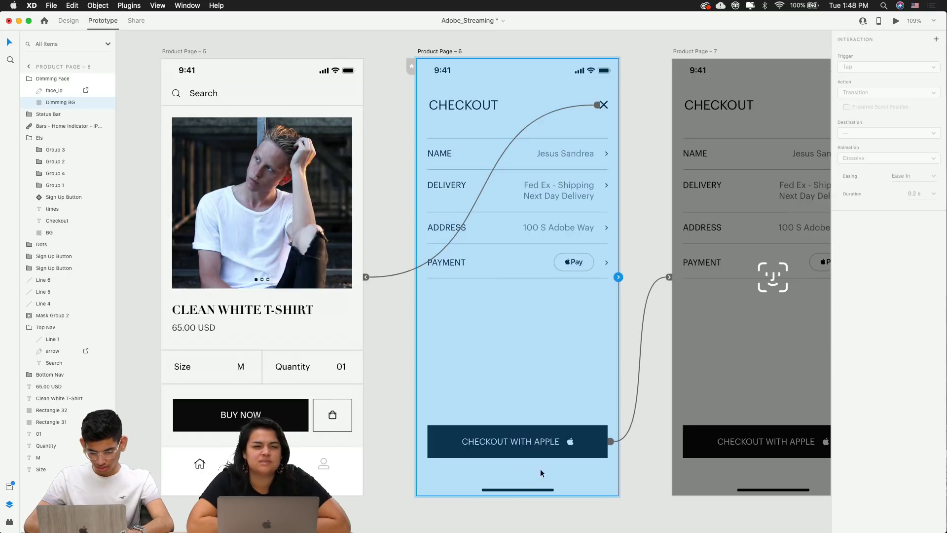
Select Product Page – 5 and start a desktop preview from it
scroll(575, 267, down, 5)
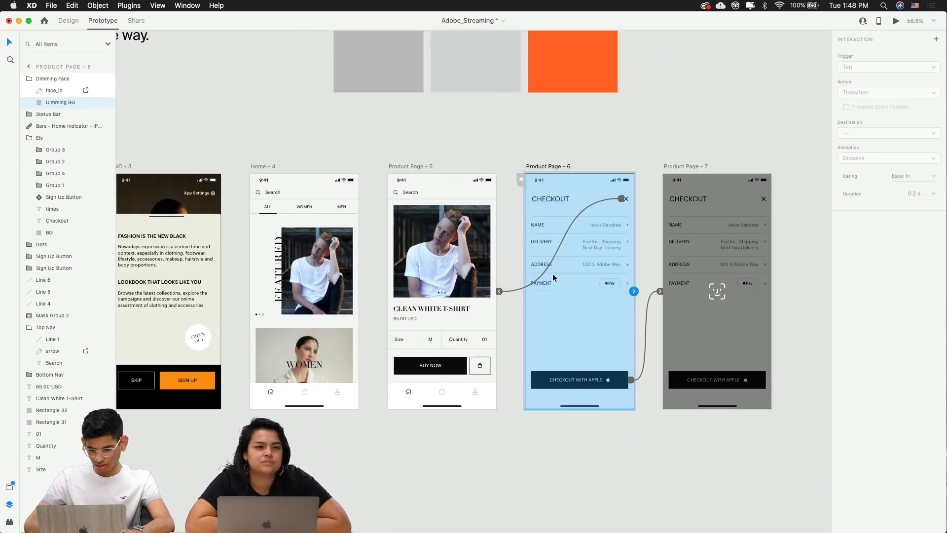
click(438, 239)
click(407, 167)
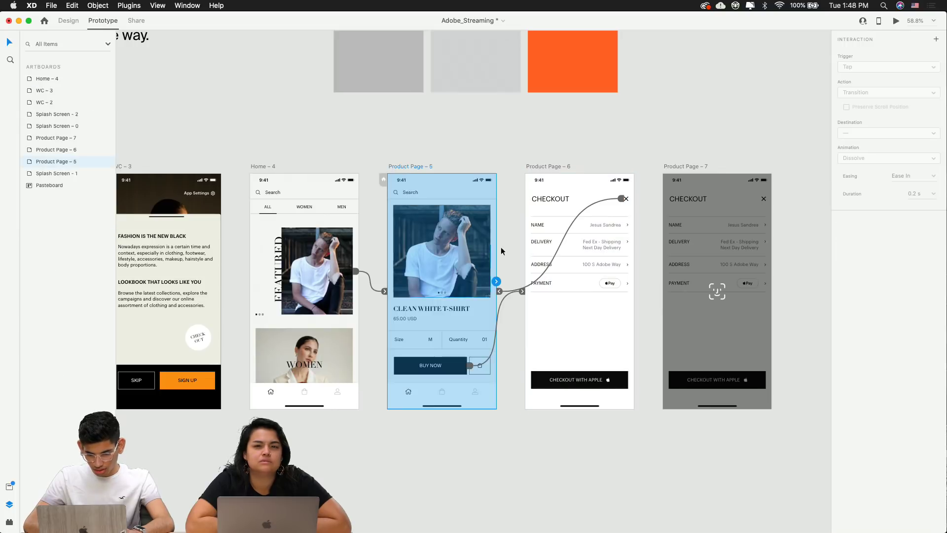
click(504, 460)
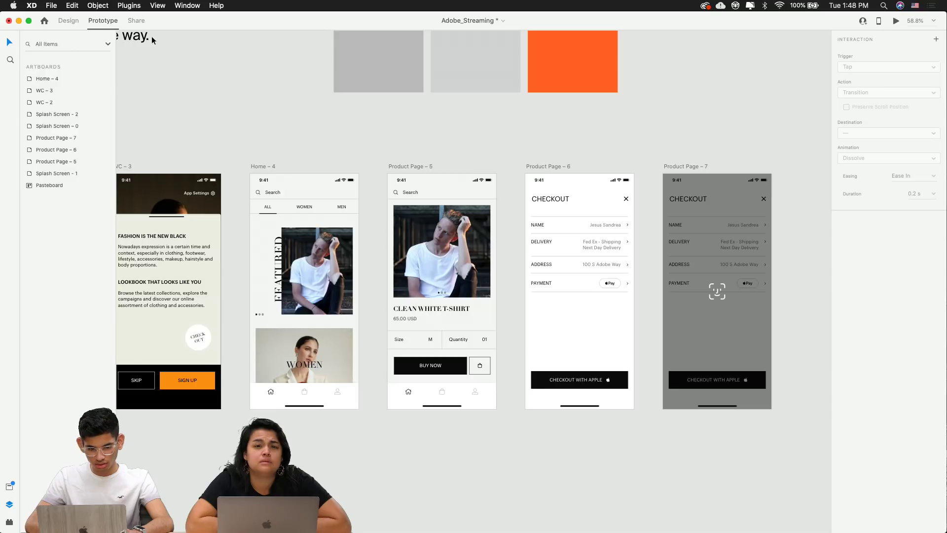
click(395, 167)
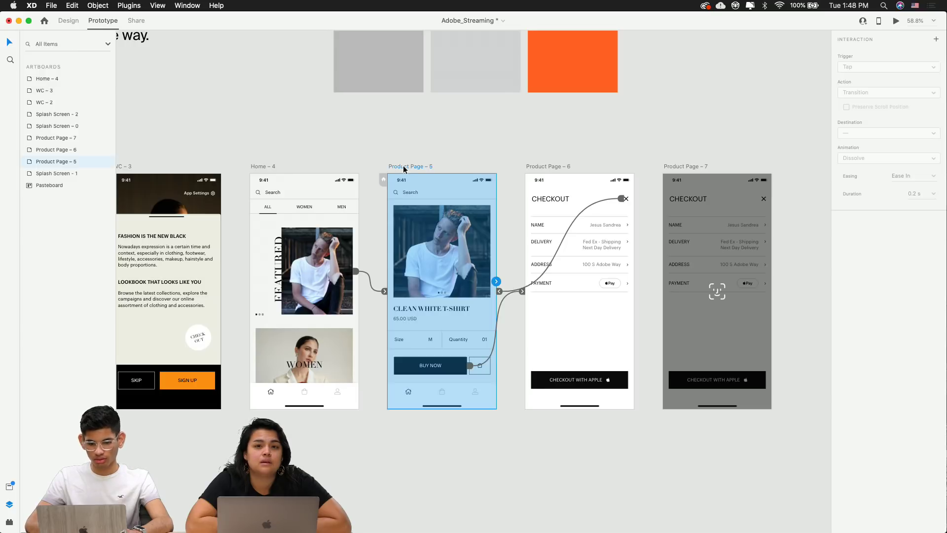
click(895, 21)
Test BUY NOW, close checkout, then Checkout with Apple through Face ID to Home
click(262, 411)
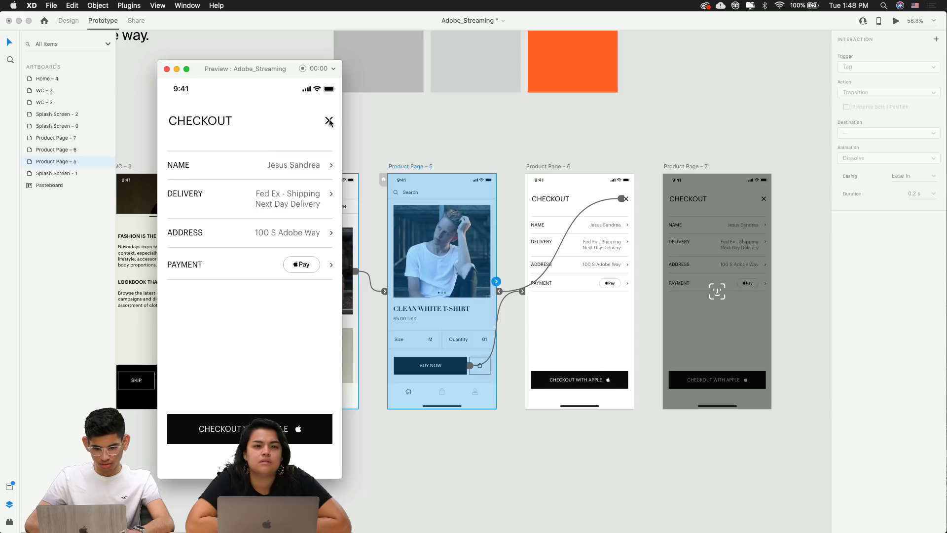
click(328, 120)
click(239, 407)
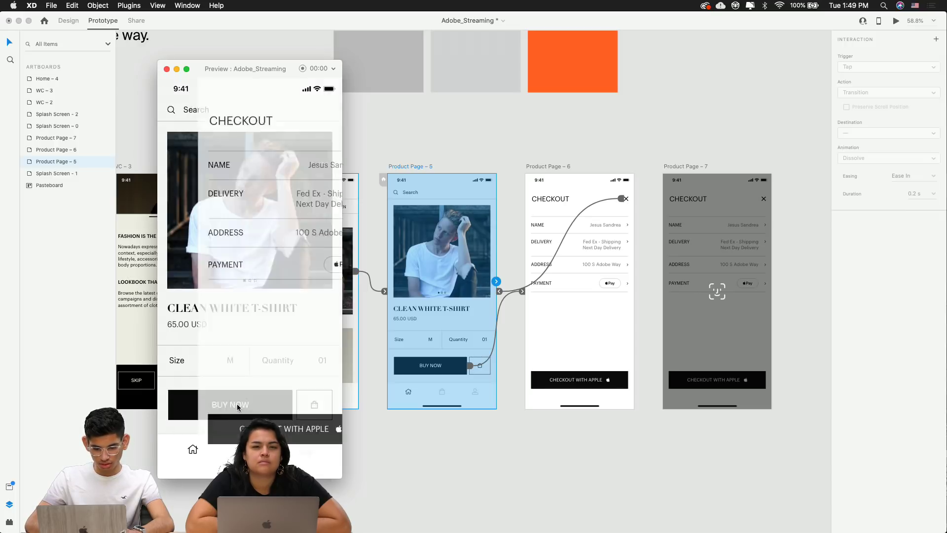
click(330, 122)
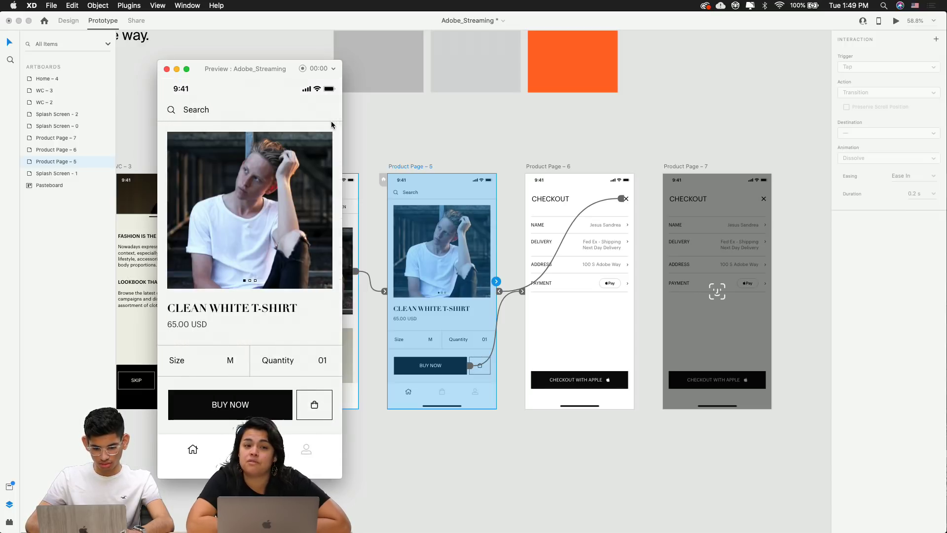
click(219, 402)
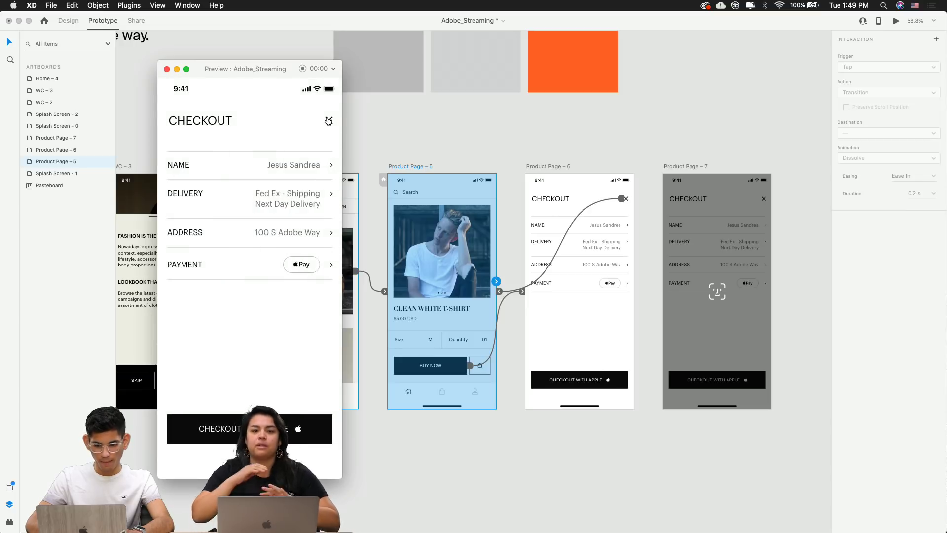
click(248, 428)
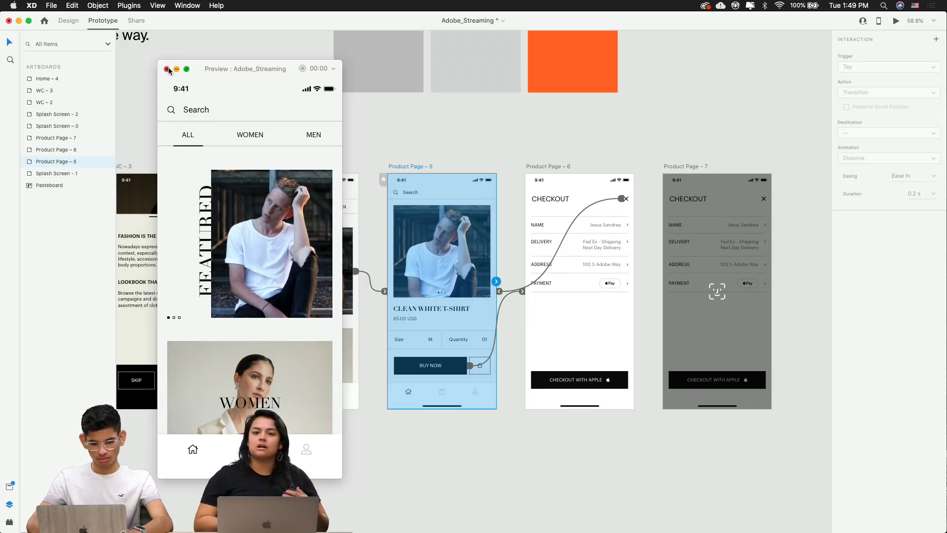
click(253, 296)
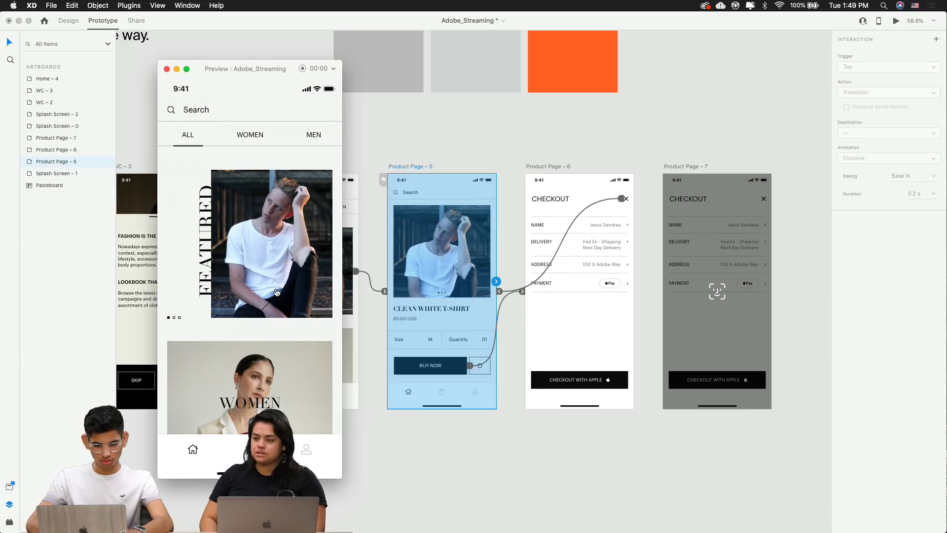
Change the Home – 4 featured card's trigger from Drag to Tap
click(167, 70)
click(317, 263)
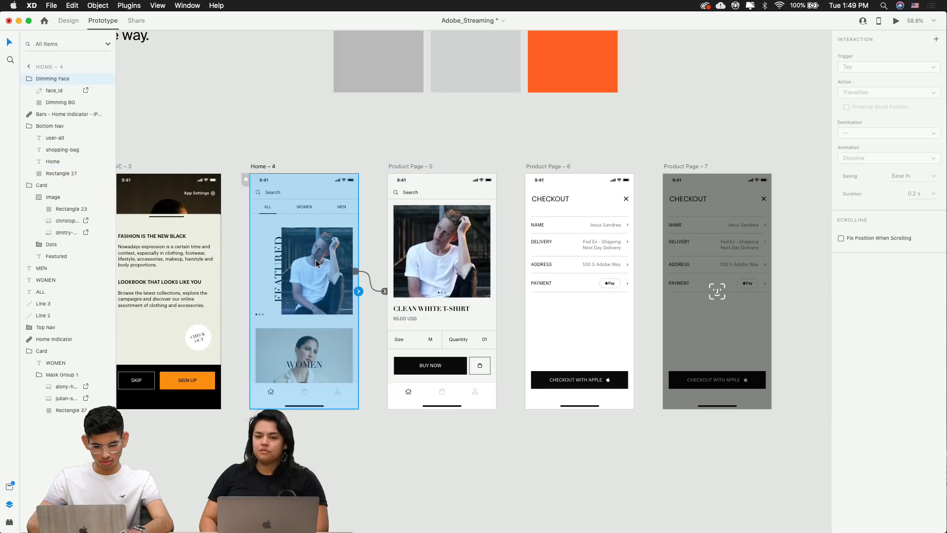
click(356, 273)
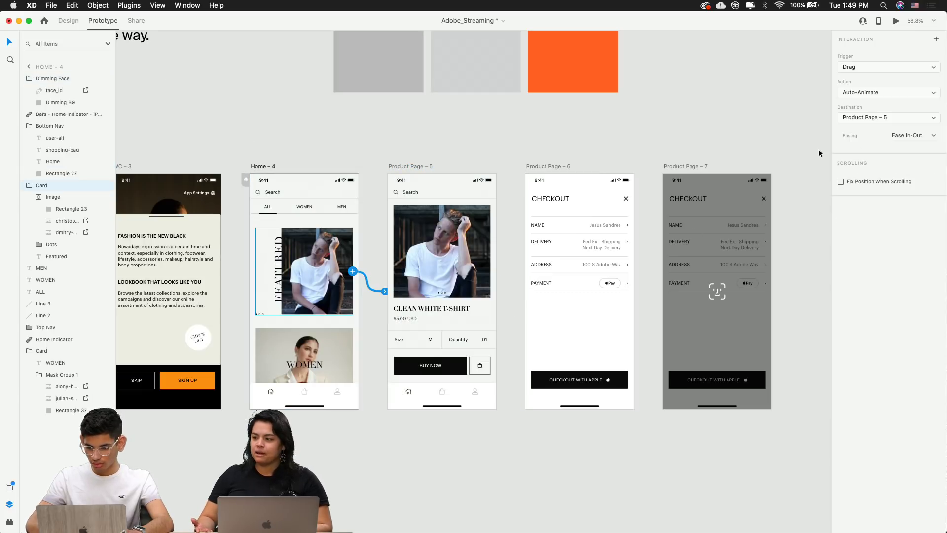
click(871, 68)
click(858, 64)
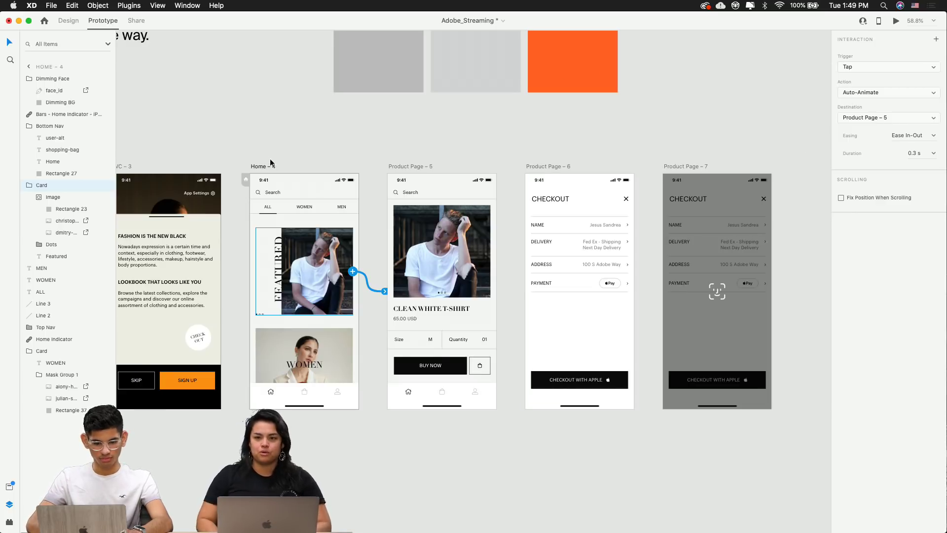
Preview from Home – 4 and tap the featured card to test the link
click(271, 166)
click(896, 21)
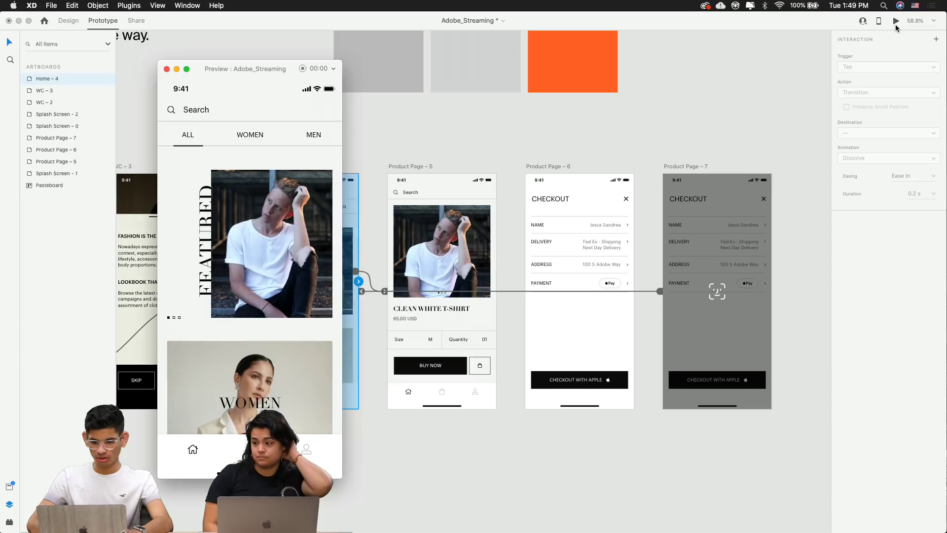
click(262, 247)
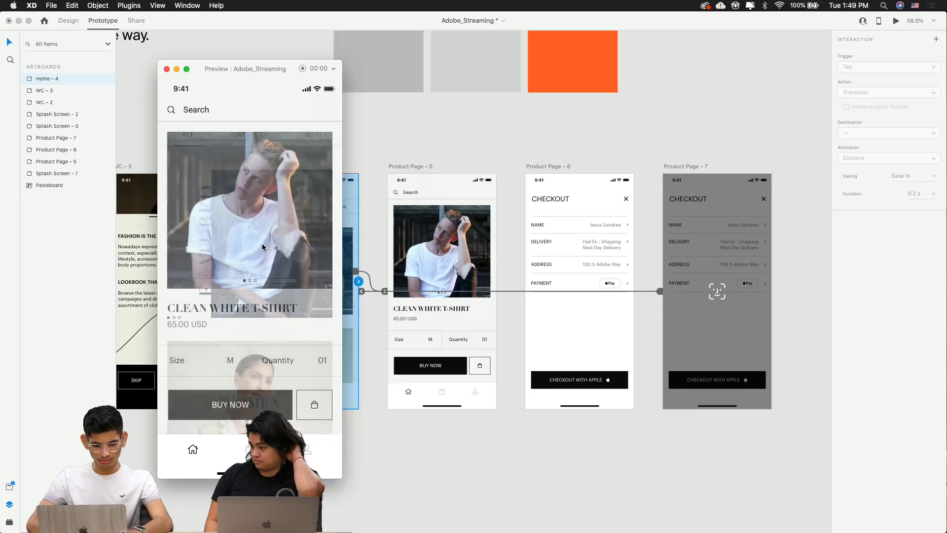
click(167, 70)
click(261, 145)
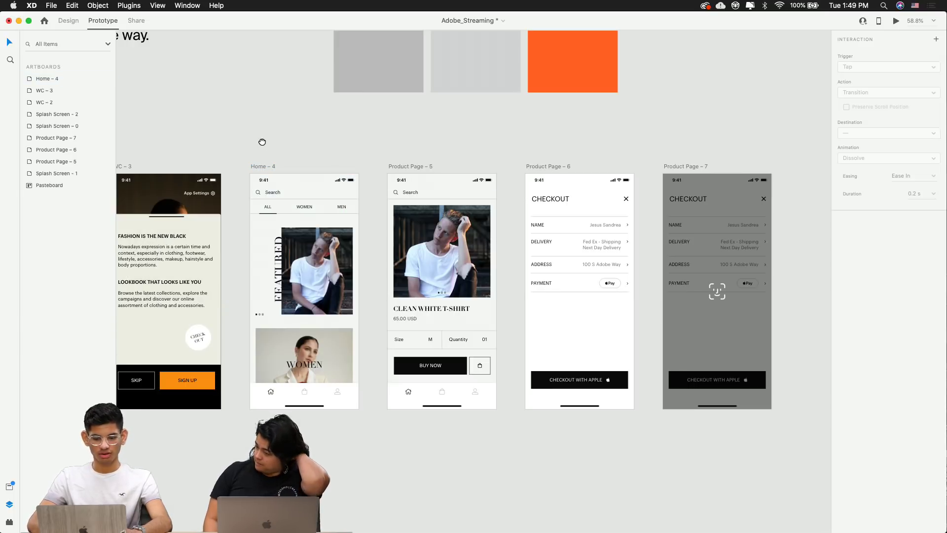
Pan across all artboards, then select Splash Screen – 0 to show its 0.3 s timed Auto-Animate link
scroll(262, 142, down, 5)
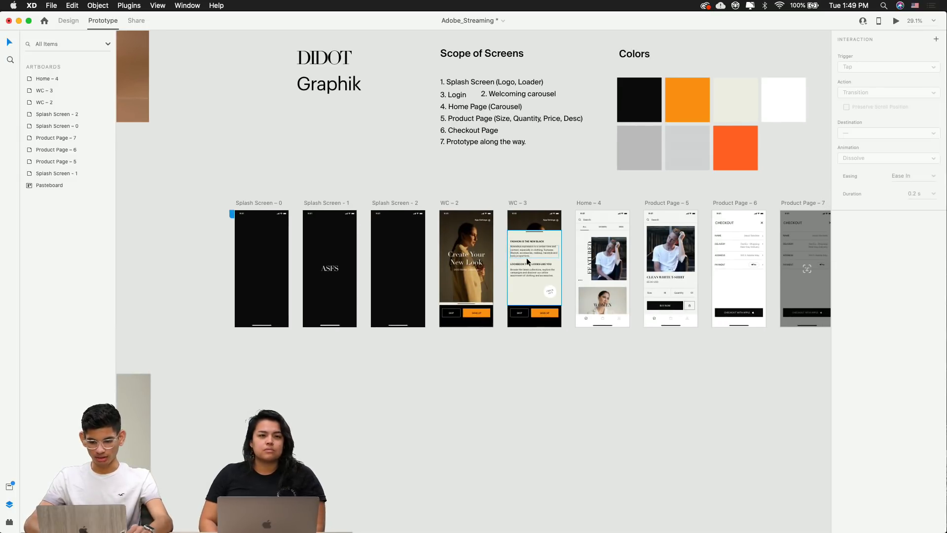
scroll(526, 258, up, 5)
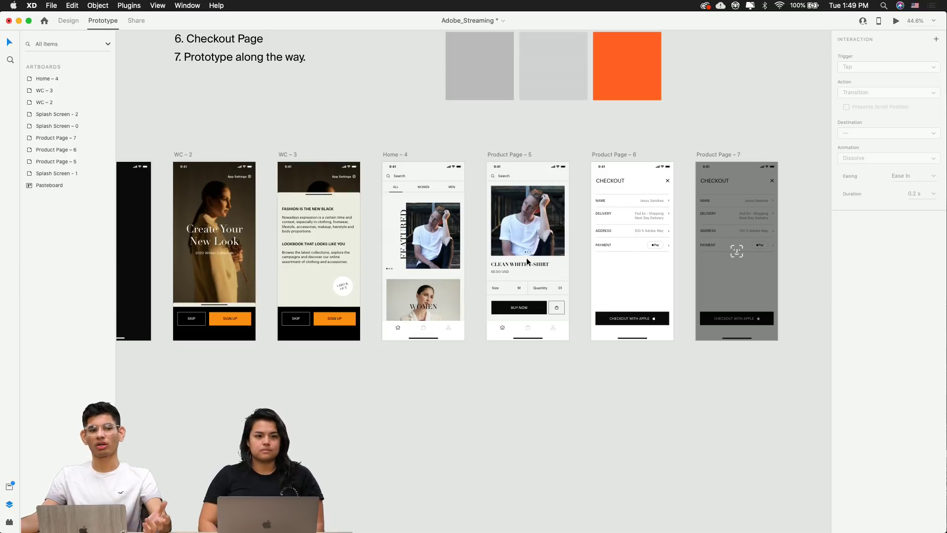
scroll(526, 257, left, 5)
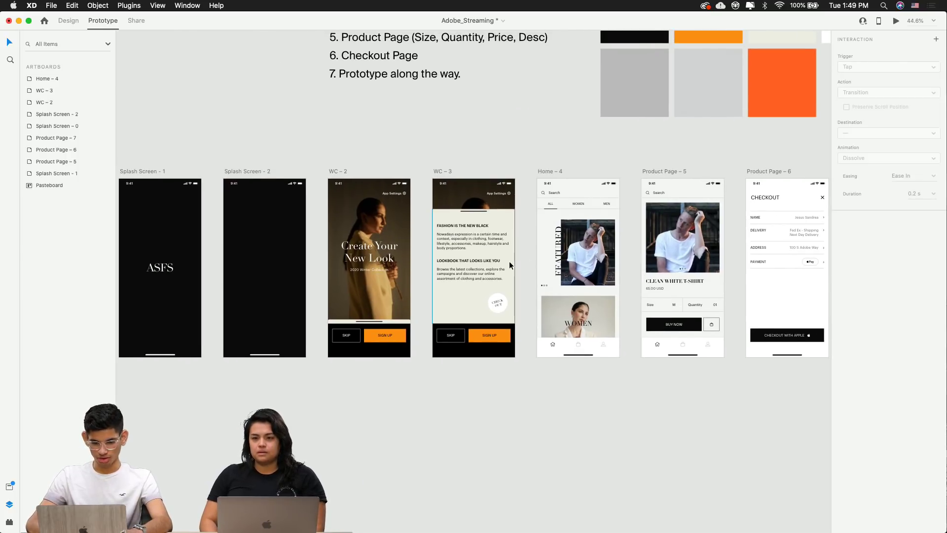
scroll(344, 257, up, 5)
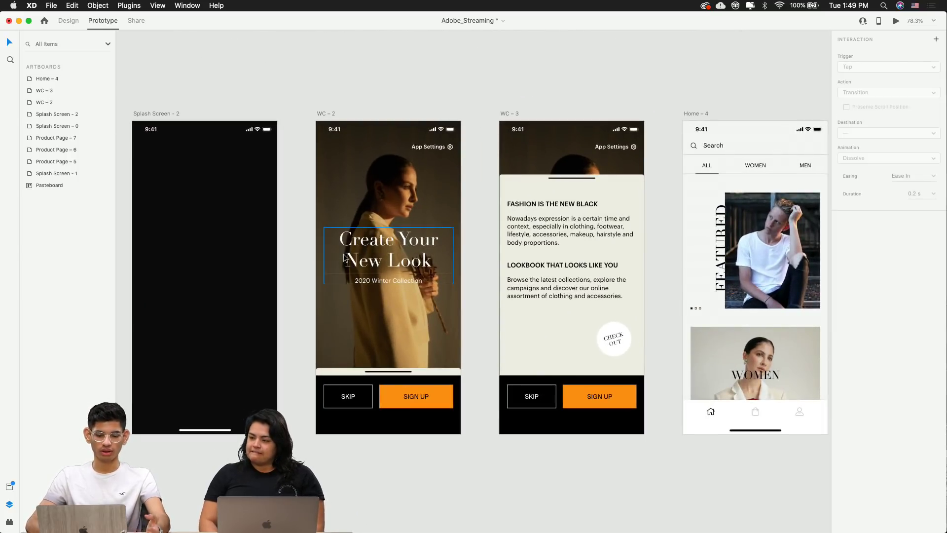
scroll(344, 256, up, 5)
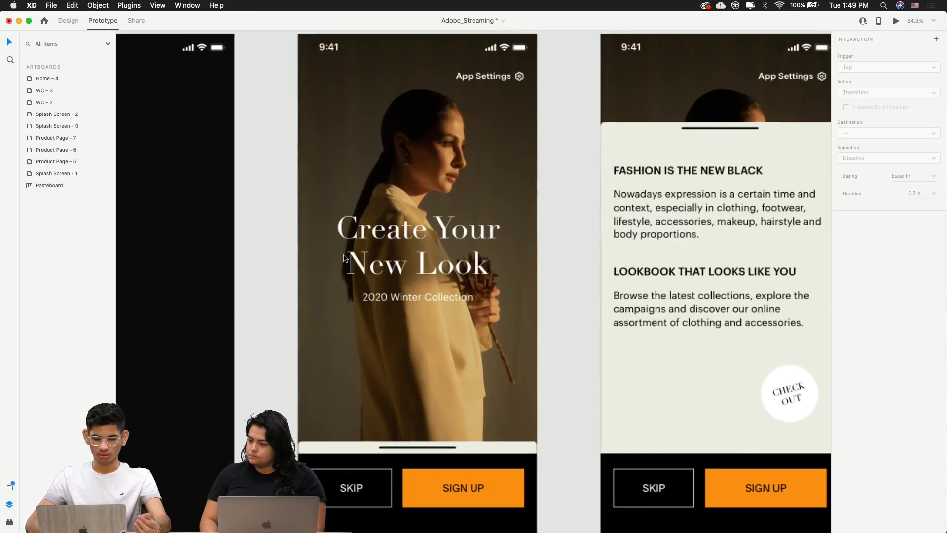
scroll(358, 170, down, 2)
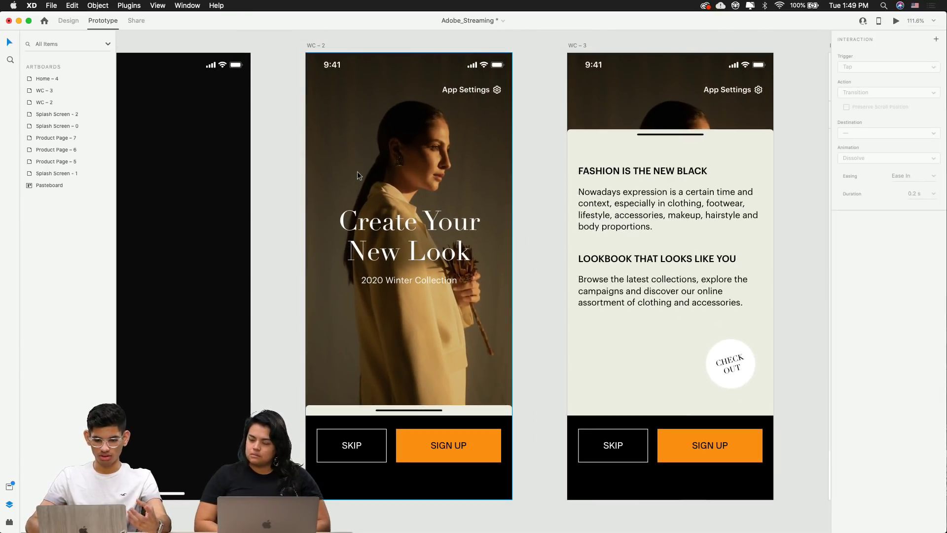
scroll(357, 171, right, 2)
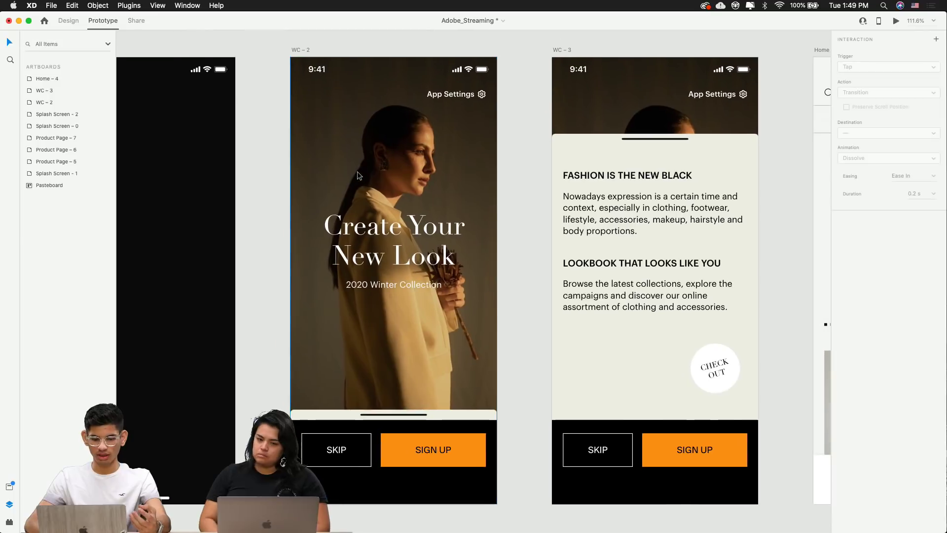
scroll(357, 171, down, 3)
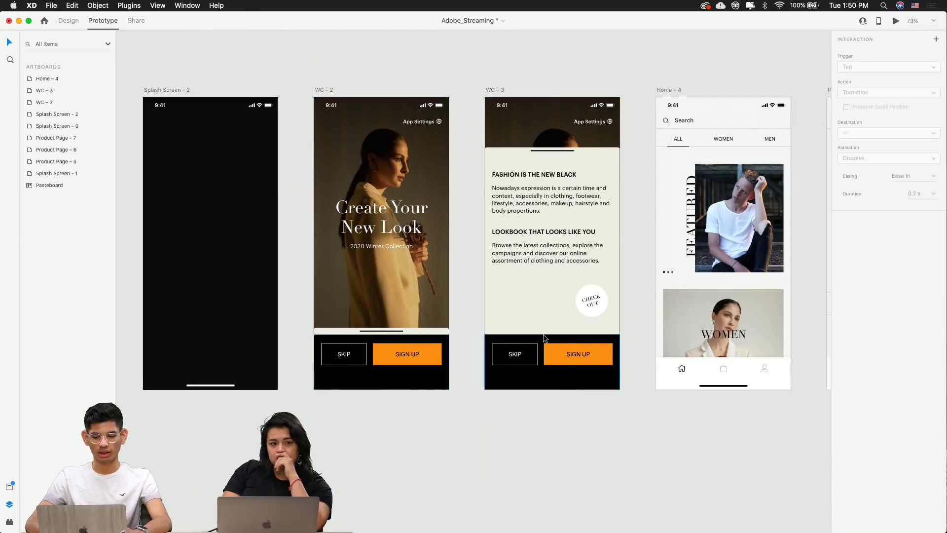
scroll(543, 334, right, 5)
scroll(491, 315, right, 2)
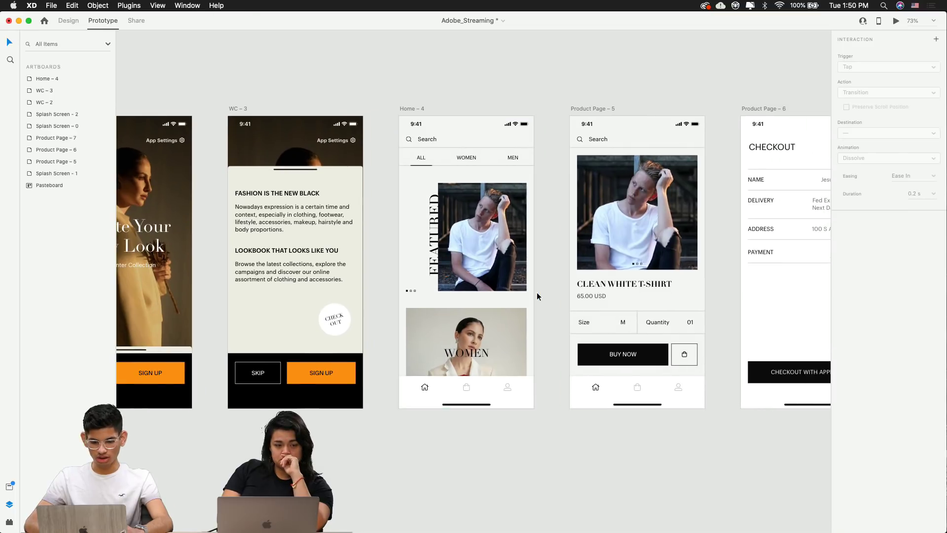
scroll(536, 293, up, 3)
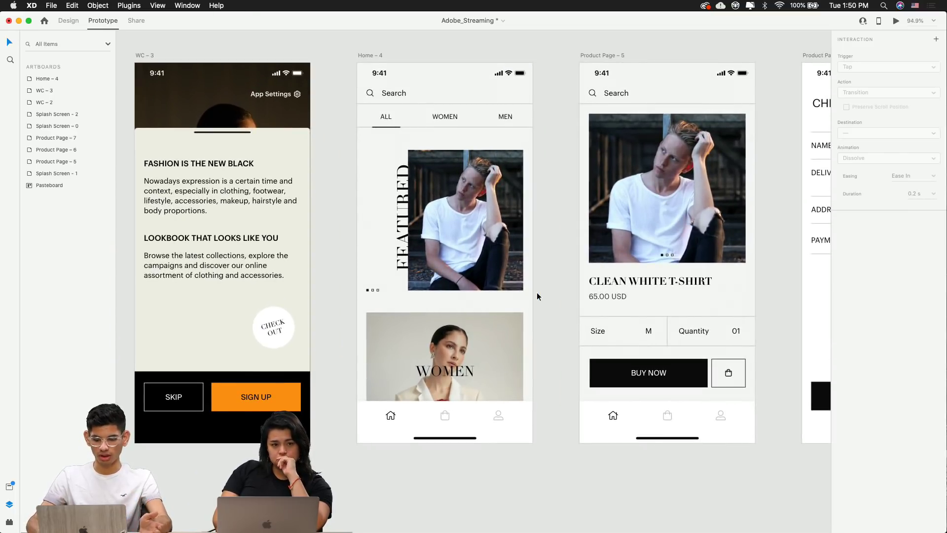
scroll(536, 296, right, 5)
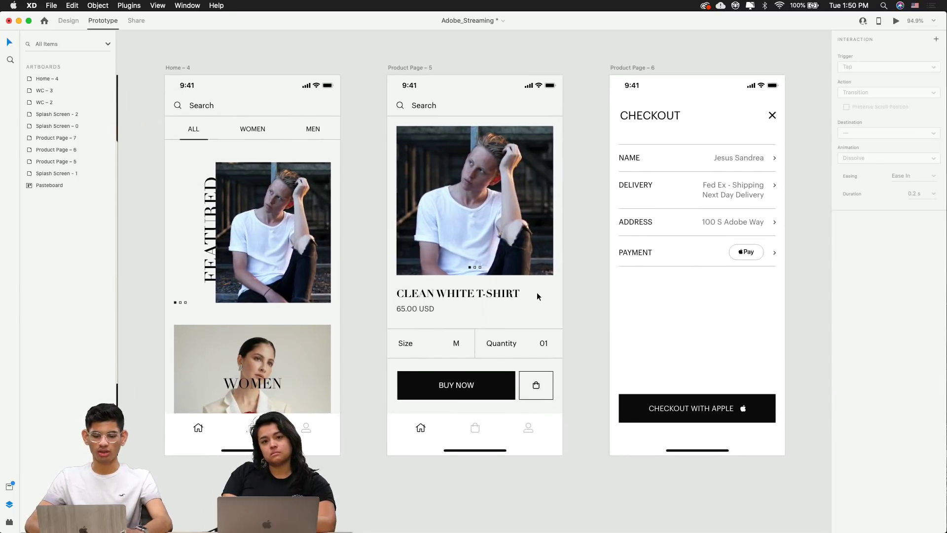
scroll(537, 292, down, 4)
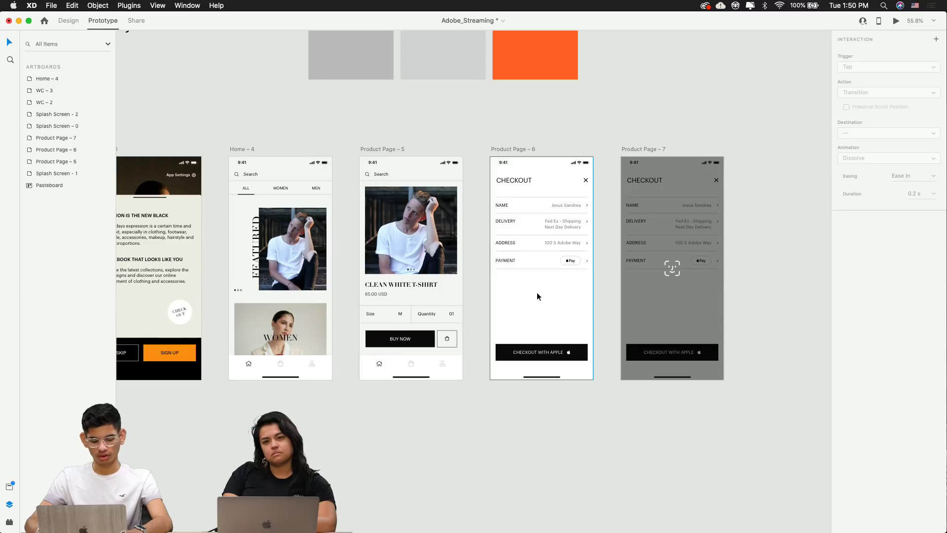
scroll(537, 292, left, 2)
scroll(537, 292, up, 1)
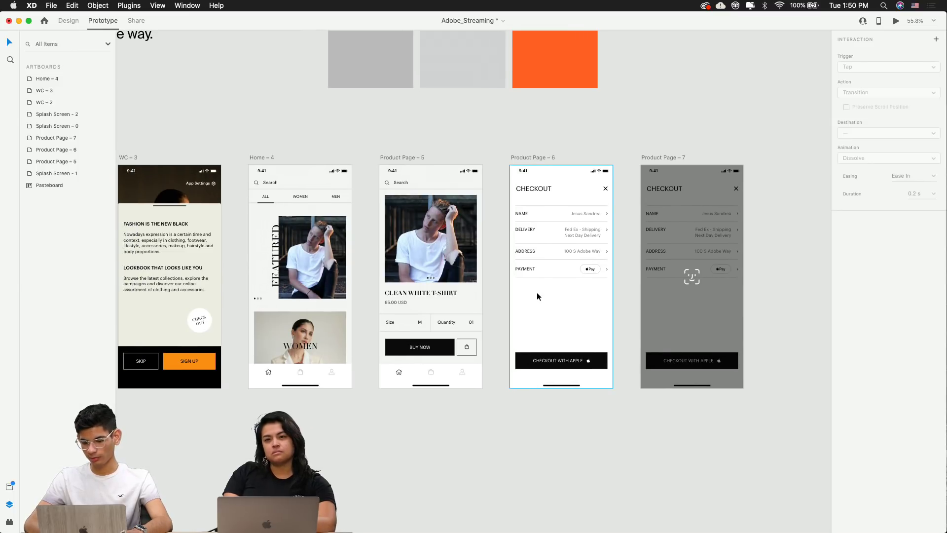
scroll(537, 292, right, 2)
scroll(537, 292, down, 1)
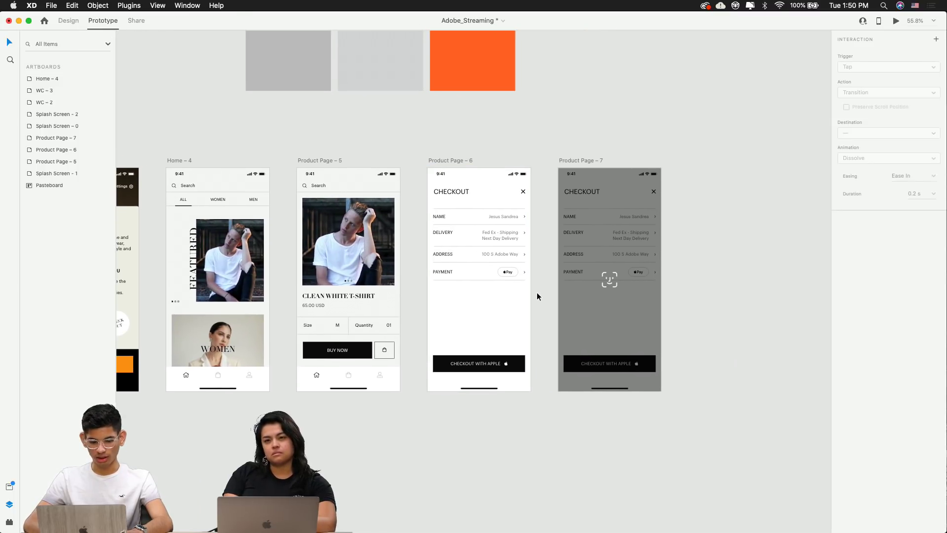
scroll(536, 292, left, 5)
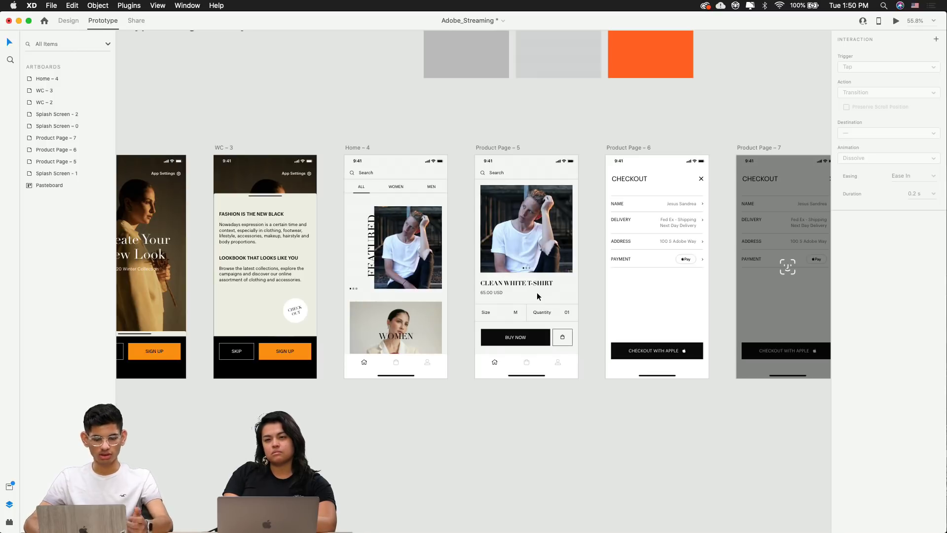
scroll(536, 292, left, 10)
click(406, 147)
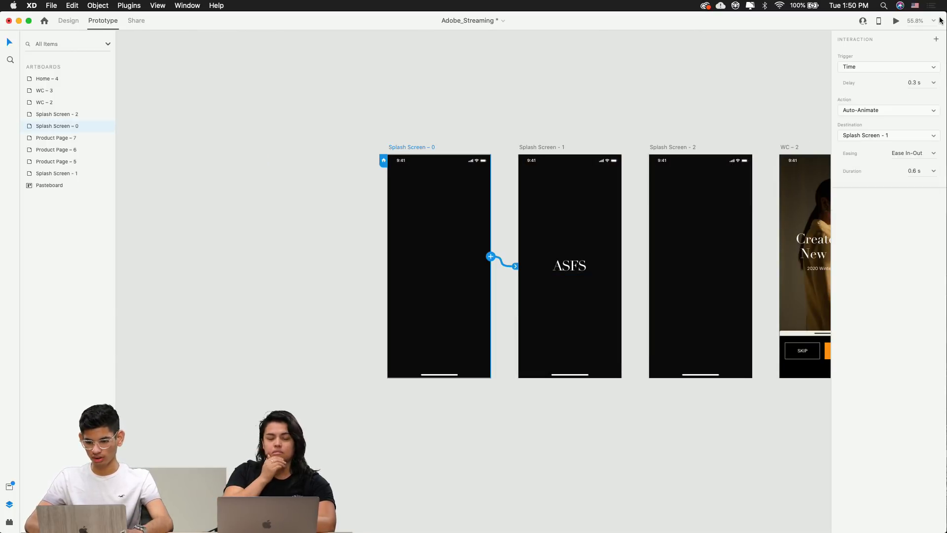
Run a brief preview, then select Splash Screen – 0 as the preview starting point
click(897, 21)
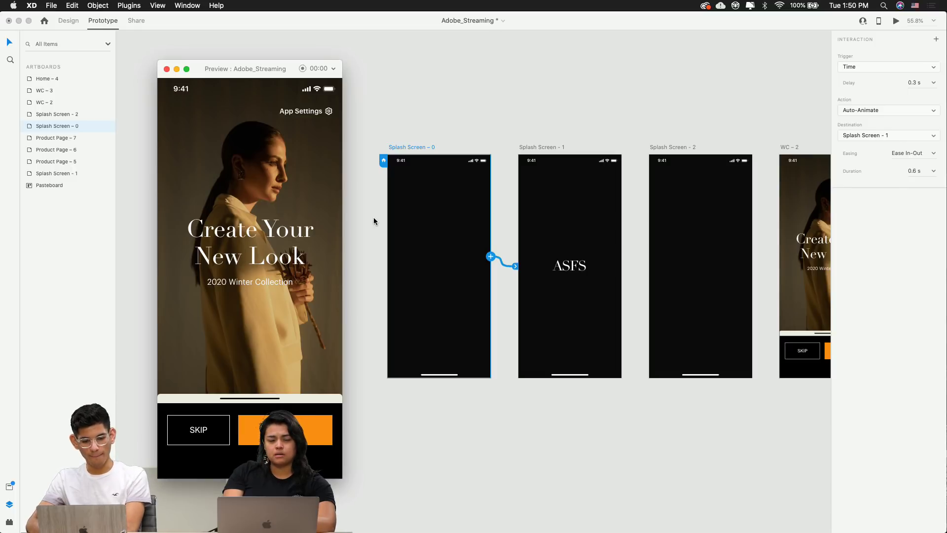
click(166, 69)
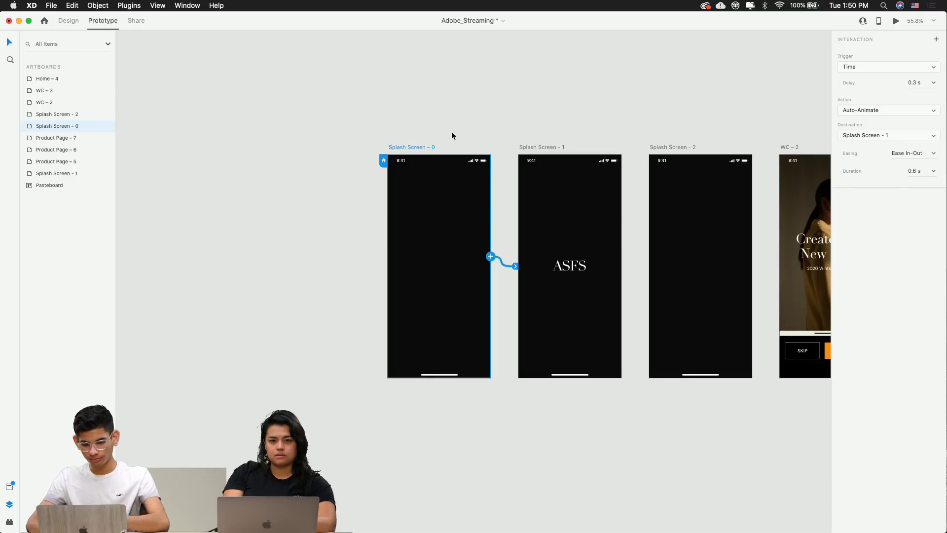
click(554, 131)
scroll(555, 131, right, 5)
scroll(555, 128, right, 20)
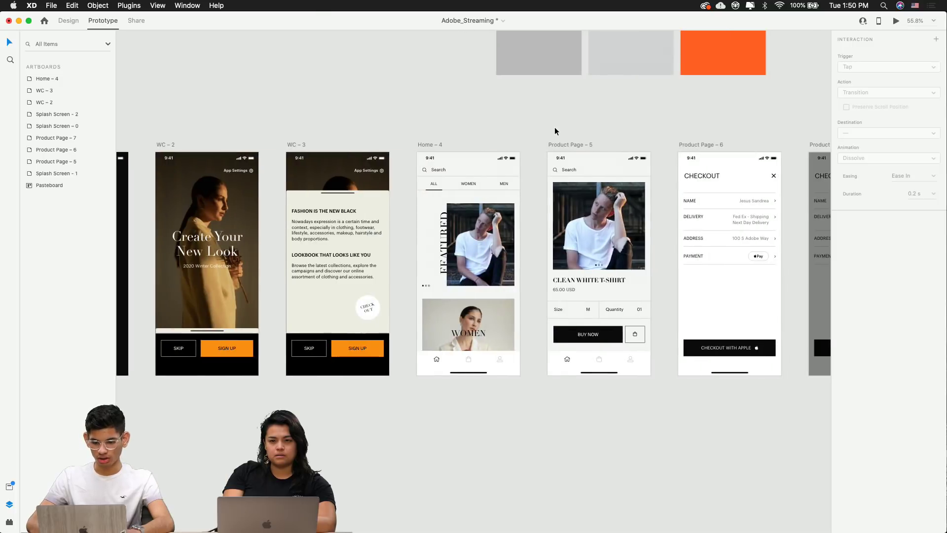
scroll(555, 126, down, 5)
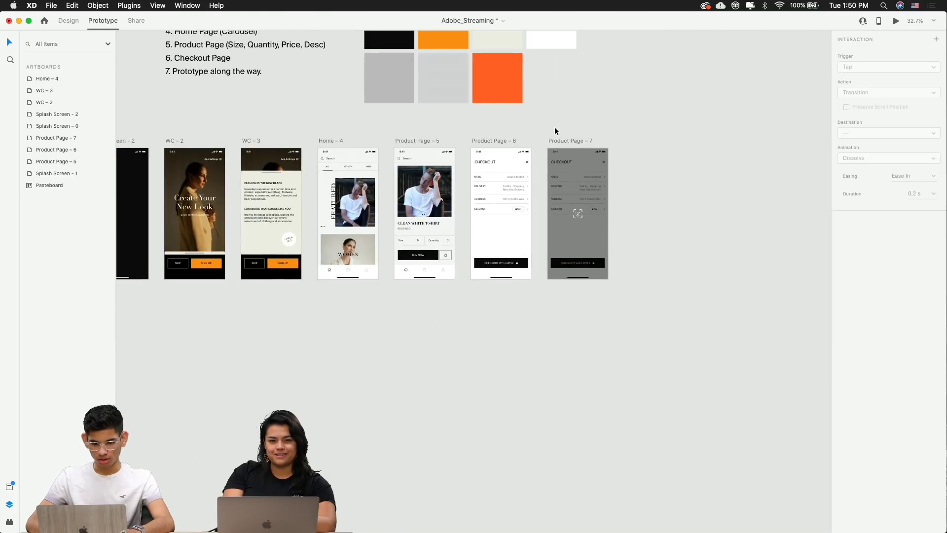
click(485, 227)
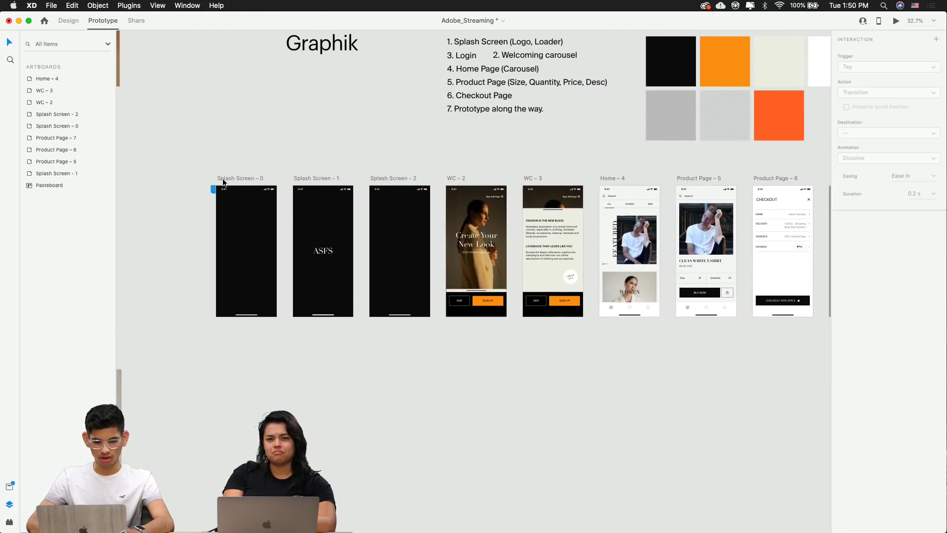
click(217, 192)
Play from the splash screen through Home, the Clean White T-Shirt page and checkout to Face ID
click(896, 22)
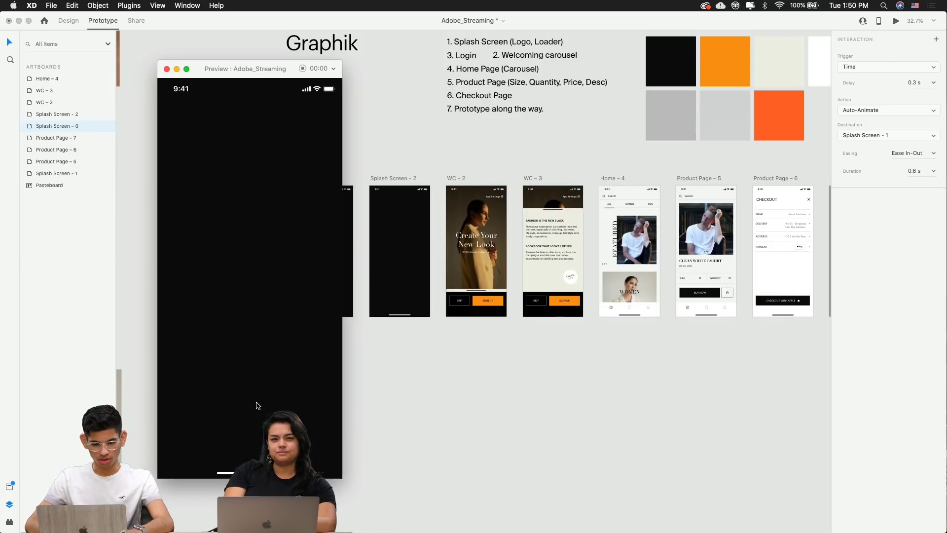
click(200, 431)
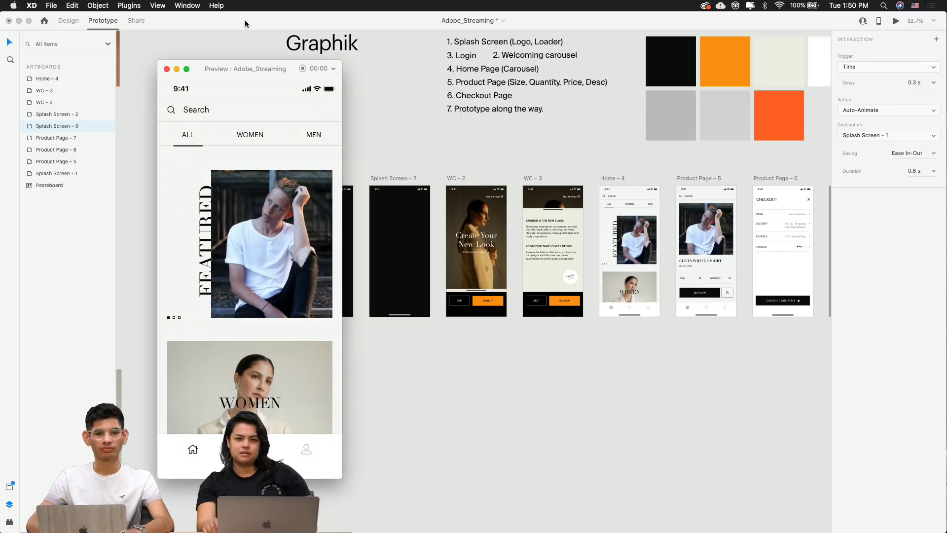
drag(235, 62, 539, 72)
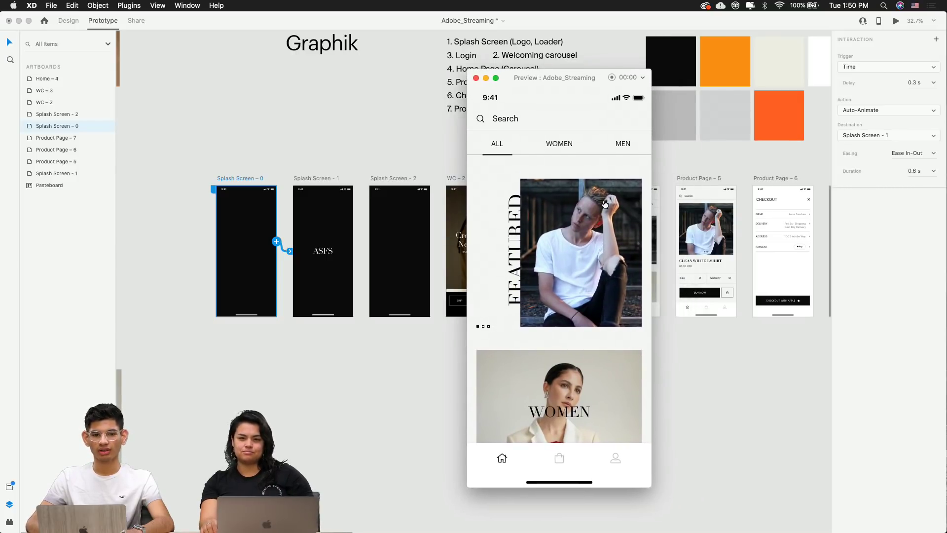
drag(548, 82, 593, 91)
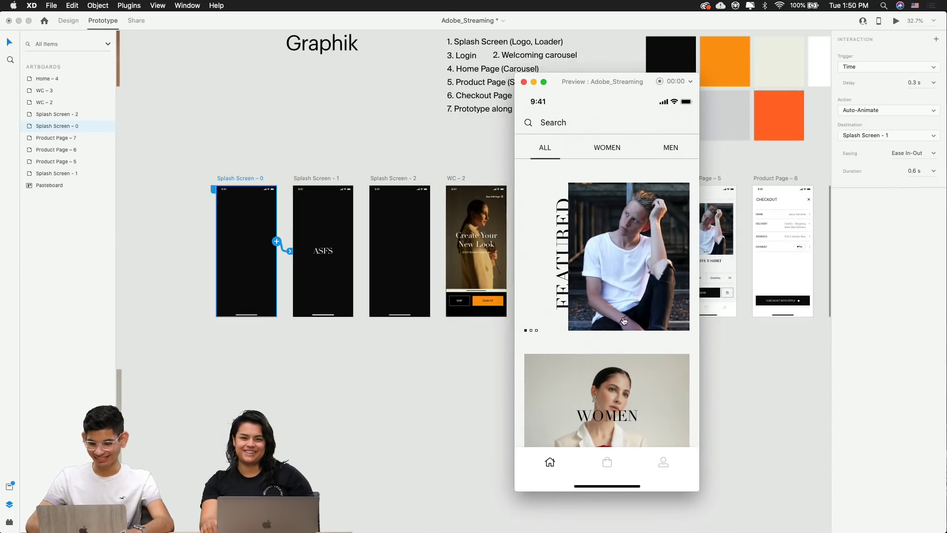
click(604, 277)
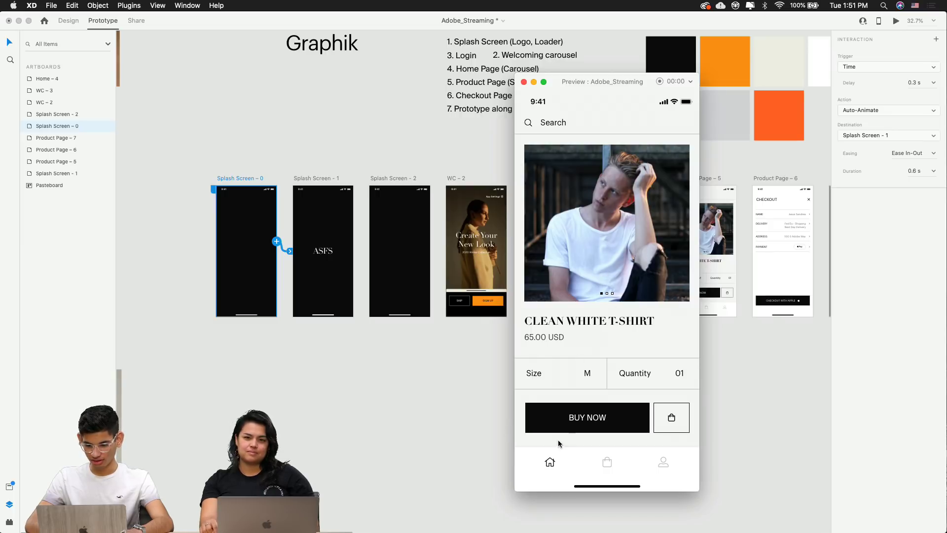
click(569, 426)
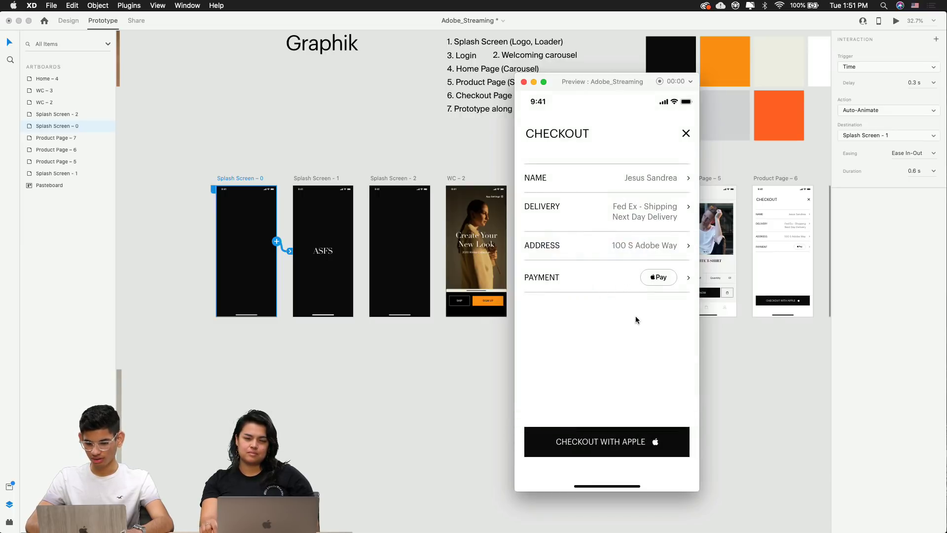
click(592, 443)
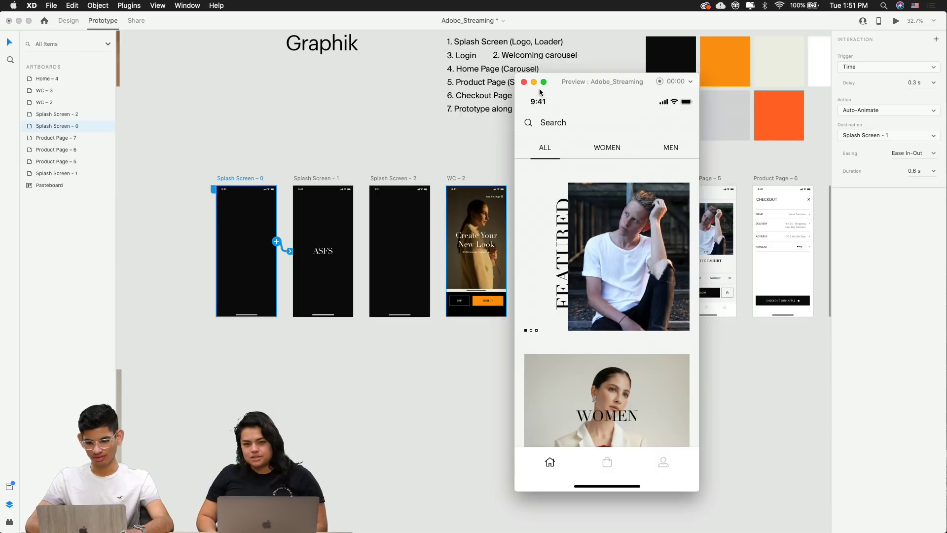
click(524, 82)
Pan to the font, scope and colour swatch block and marquee-select it
click(453, 363)
scroll(454, 364, right, 5)
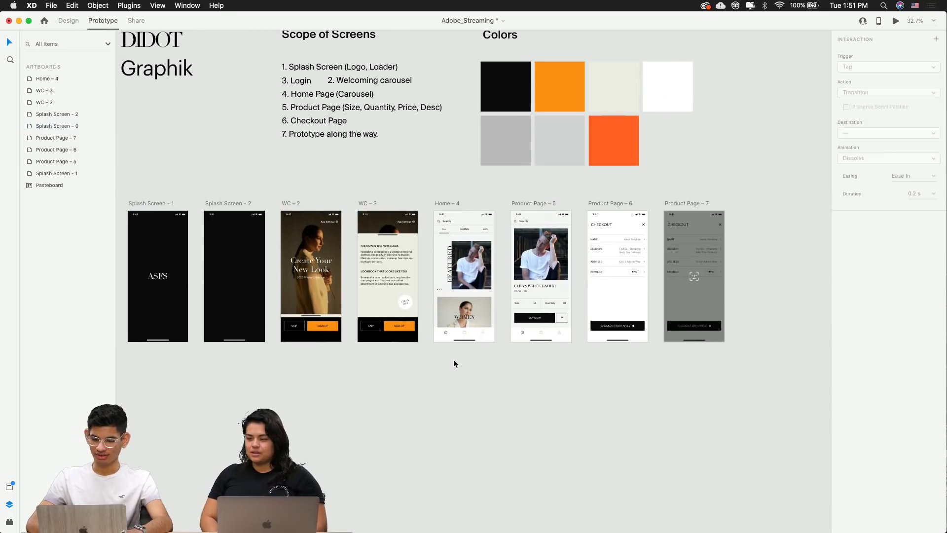
scroll(553, 286, up, 5)
scroll(549, 292, left, 3)
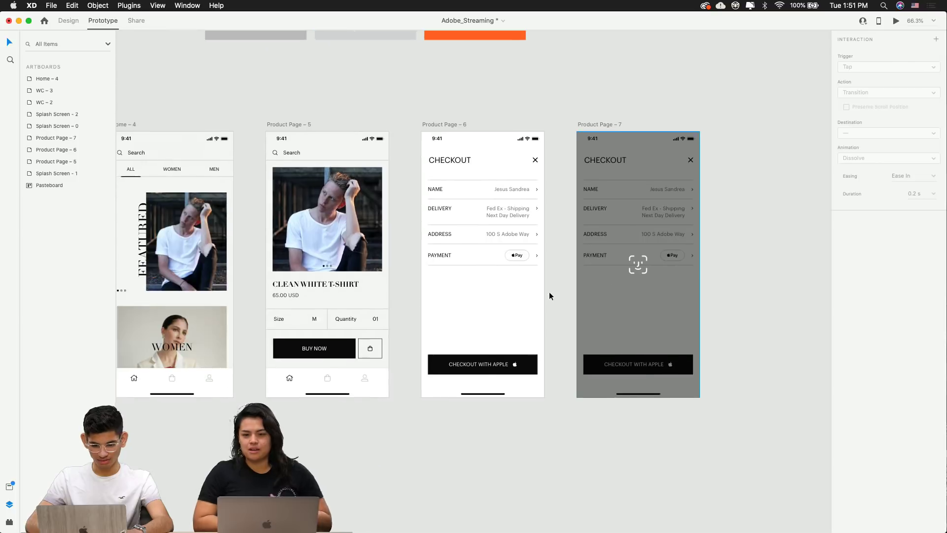
scroll(550, 295, left, 3)
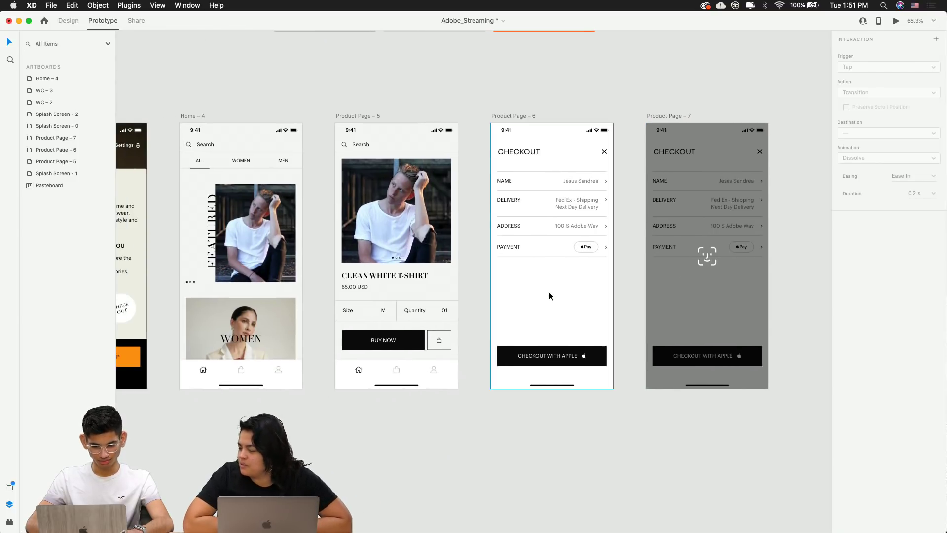
scroll(550, 295, down, 3)
scroll(549, 292, left, 3)
scroll(550, 291, down, 3)
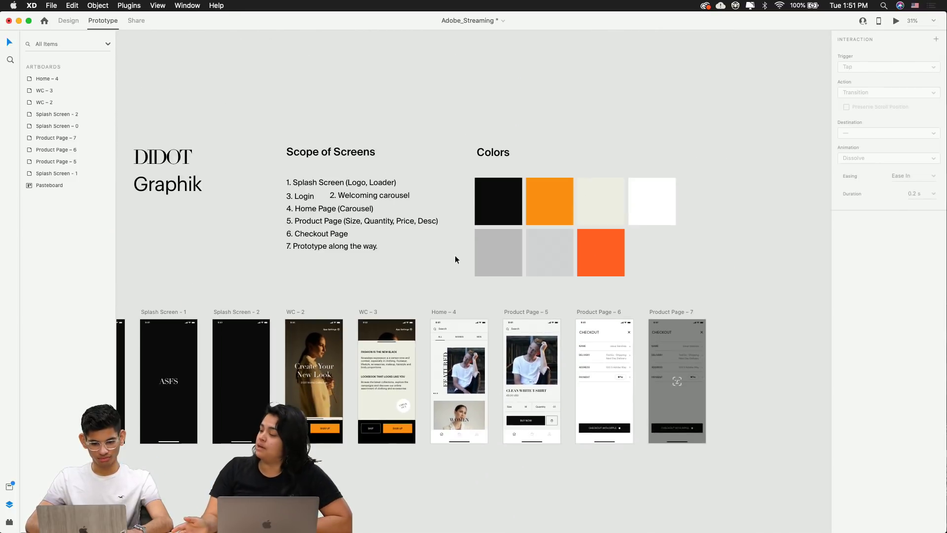
scroll(359, 234, left, 3)
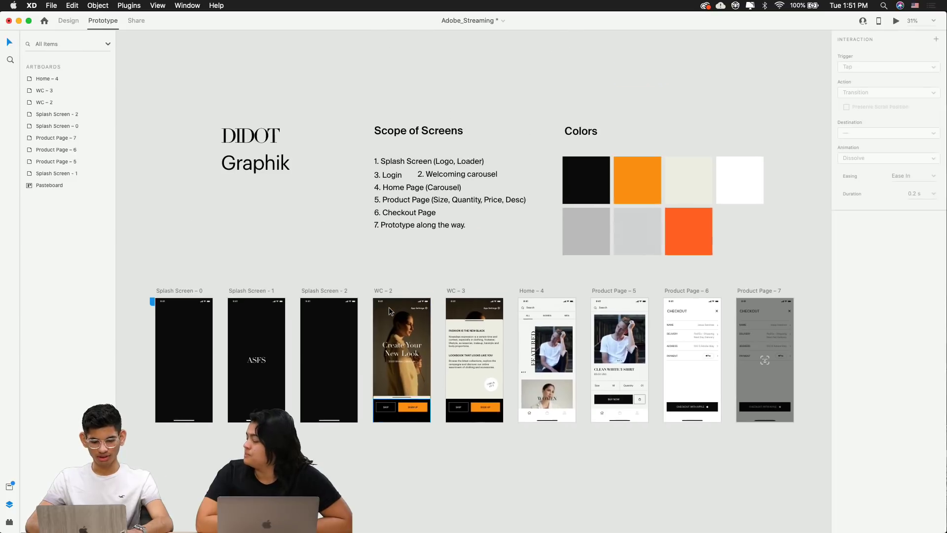
scroll(390, 310, left, 3)
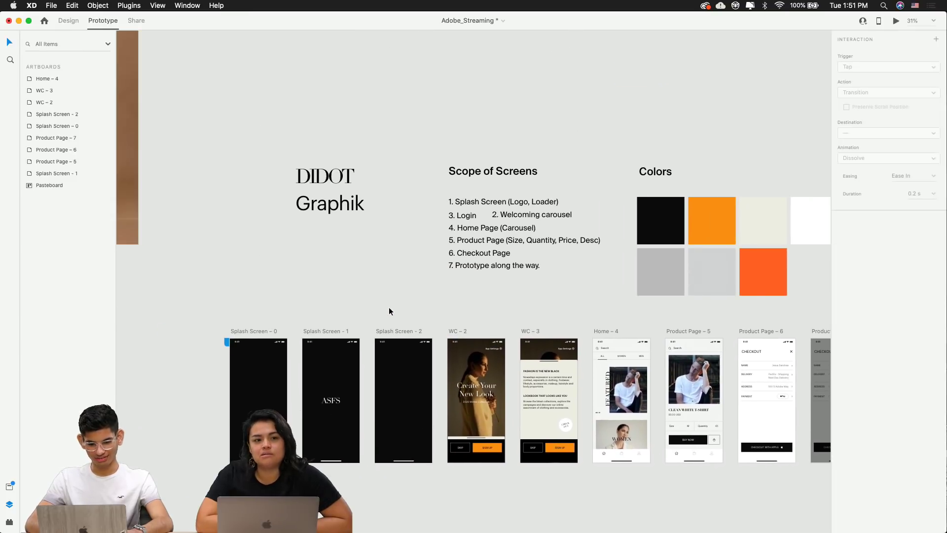
drag(255, 147, 663, 279)
scroll(664, 278, down, 3)
key(Escape)
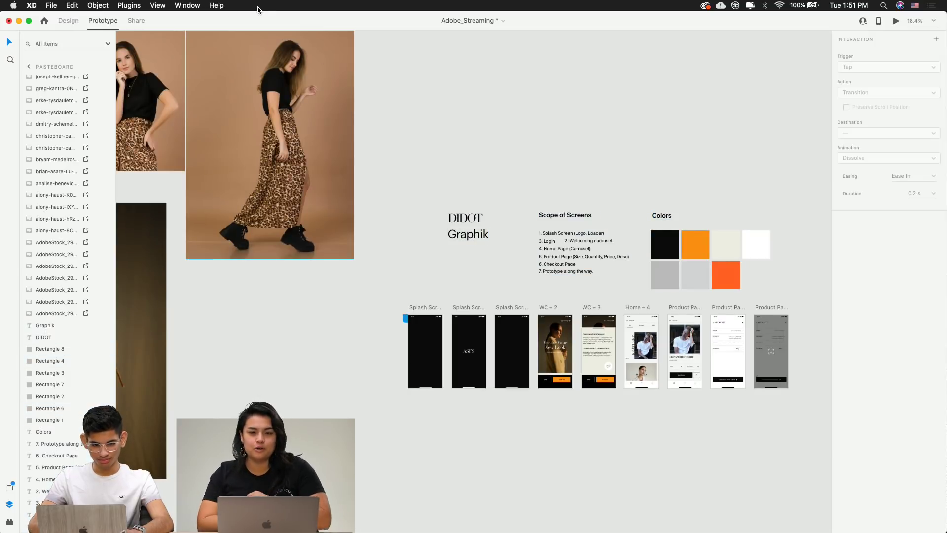
In Design mode, shift the style guide block slightly right and up with Shift+Up, then switch to Chrome
click(70, 21)
drag(399, 189, 694, 260)
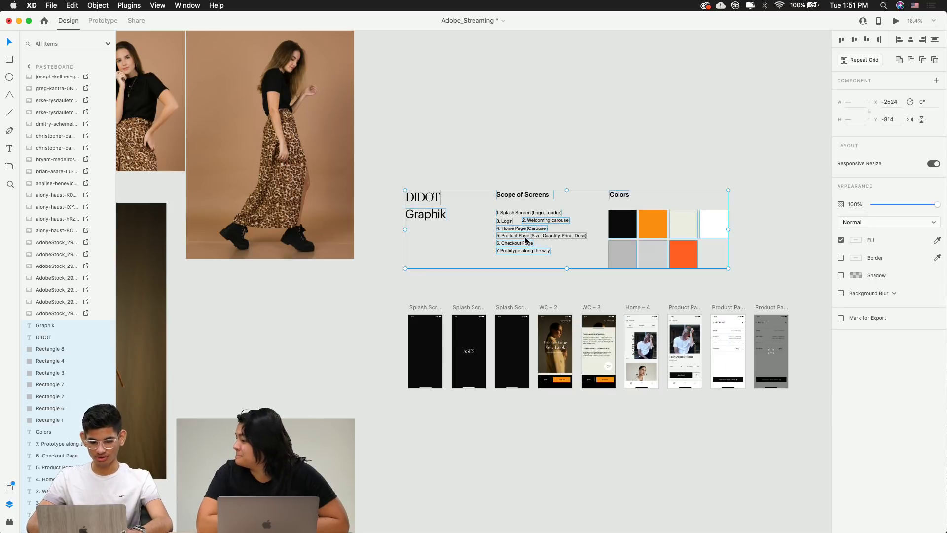
drag(427, 203, 428, 205)
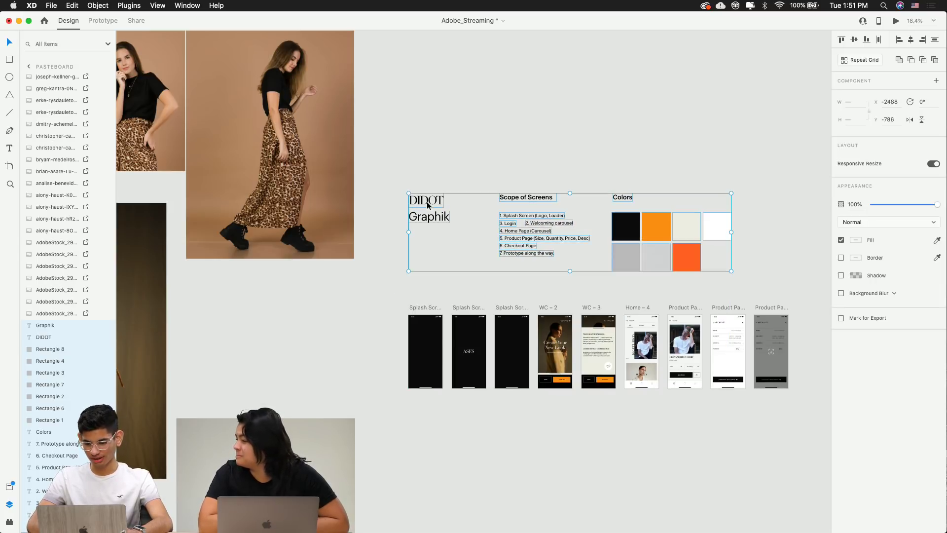
key(shift+Up)
key(shift+Up)
key(shift+Up)
key(shift+Up)
key(shift+Up)
key(shift+Up)
key(shift+Up)
key(shift+Up)
key(shift+Up)
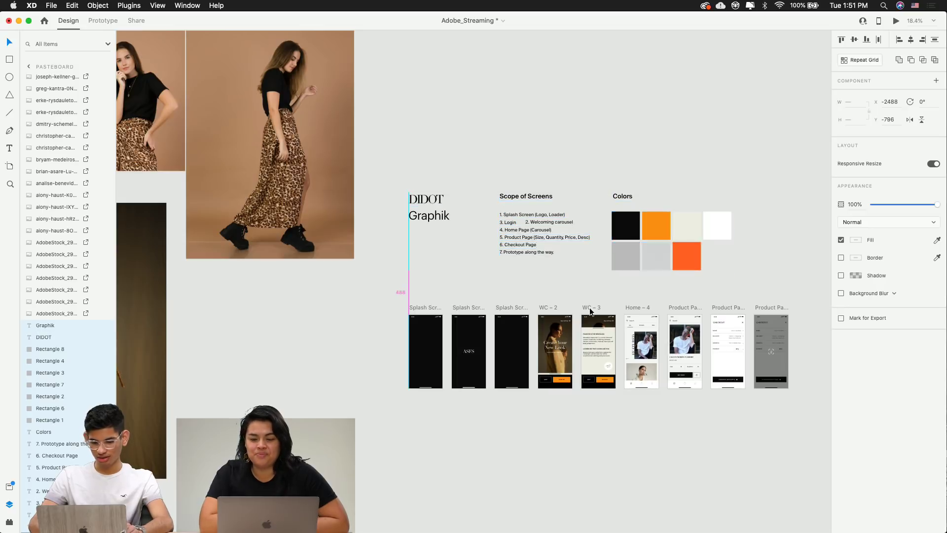
click(474, 468)
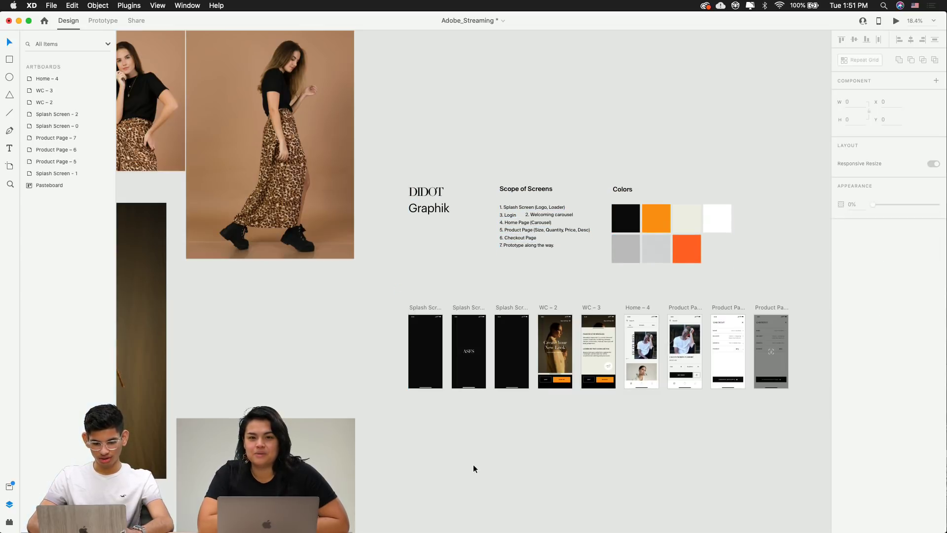
key(super+Tab)
key(super+Tab)
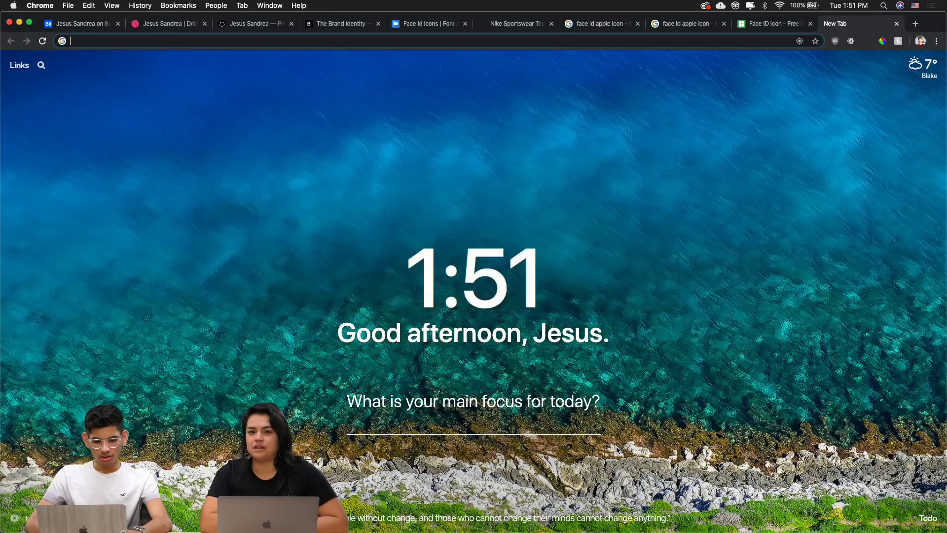
Check the designer's Behance profile, then return to their Dribbble shots grid
click(159, 25)
click(111, 25)
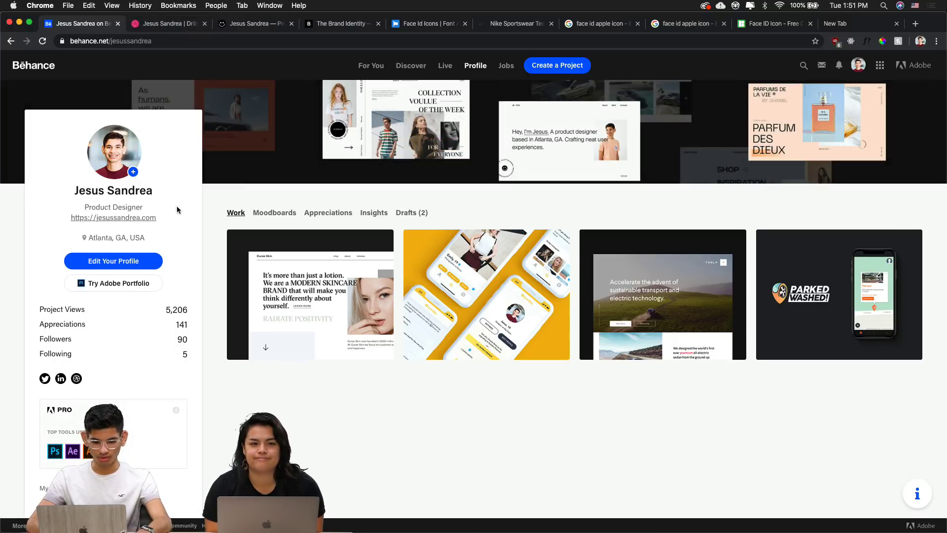
click(157, 23)
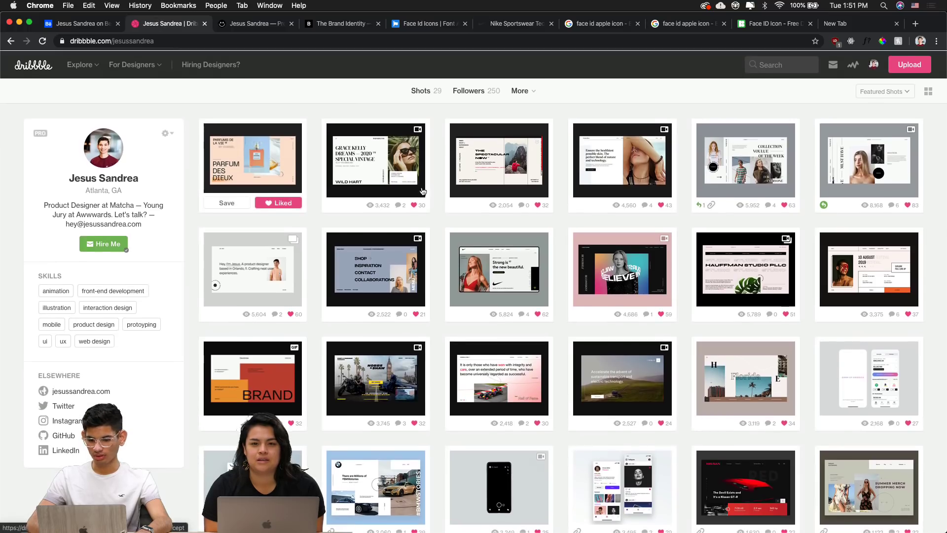
scroll(442, 406, down, 5)
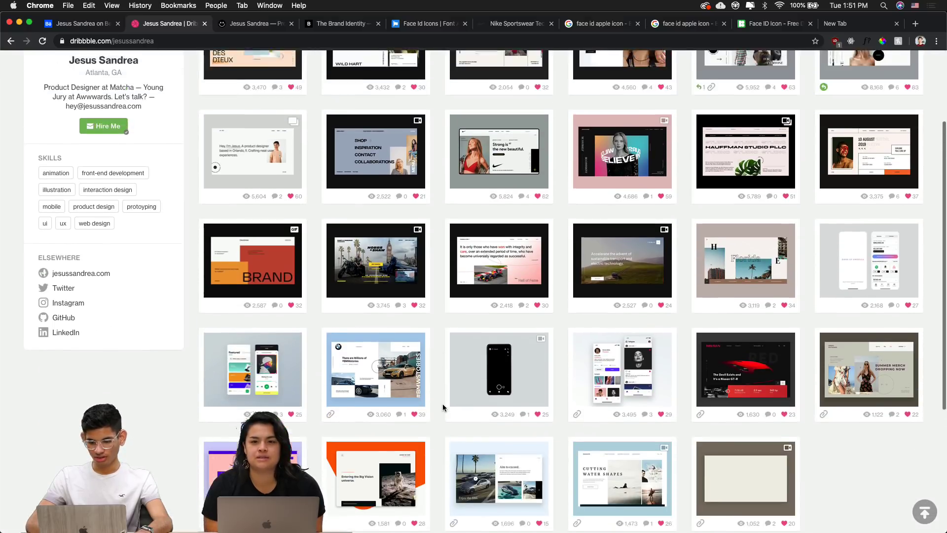
scroll(435, 414, up, 5)
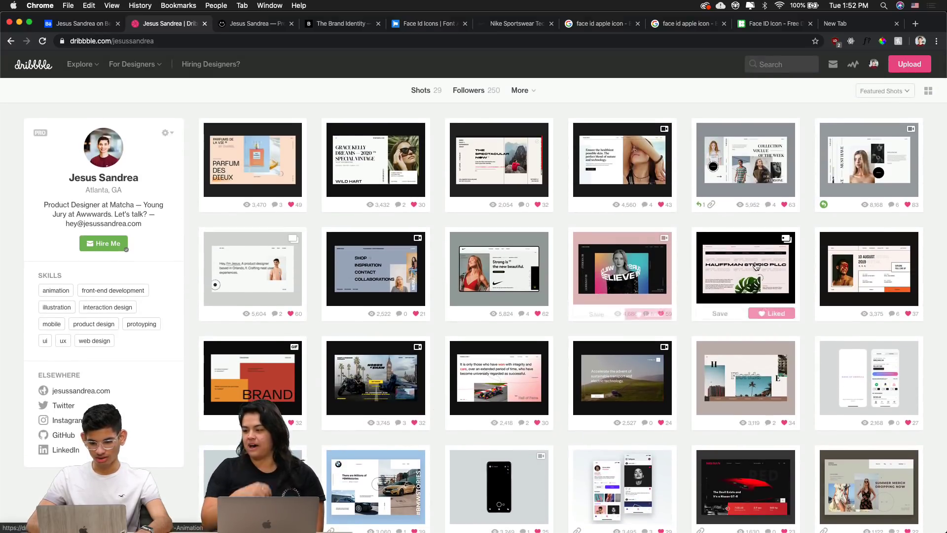
Preview the WILD CHARM animation and VOULUE collection shots
click(600, 264)
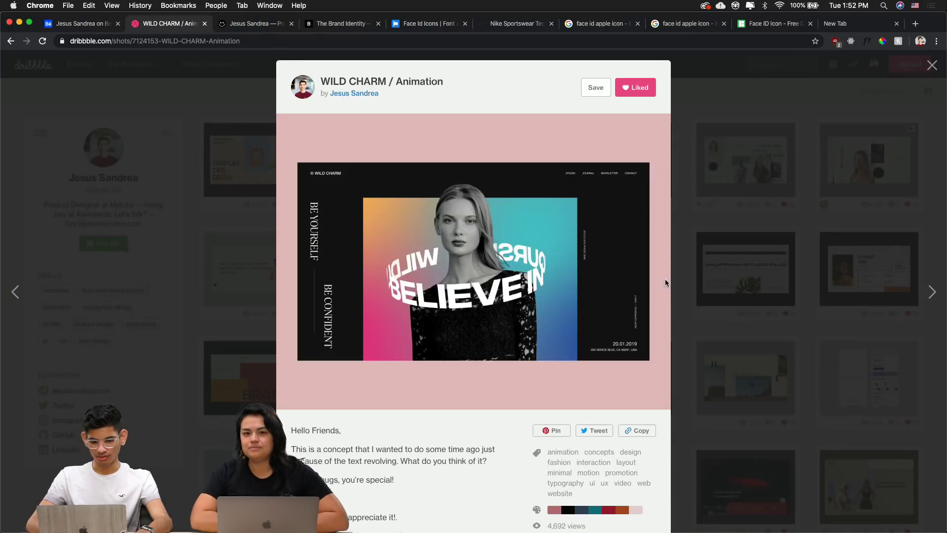
click(770, 203)
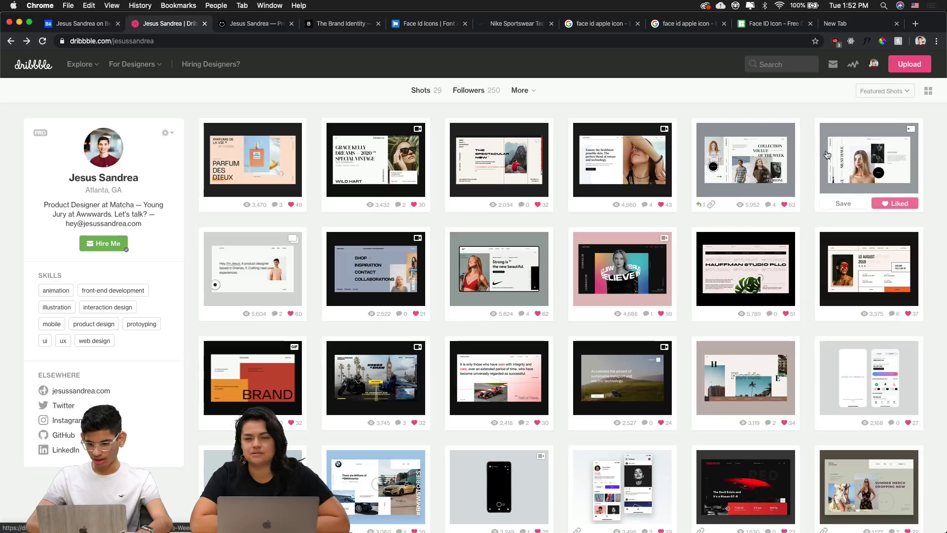
click(847, 167)
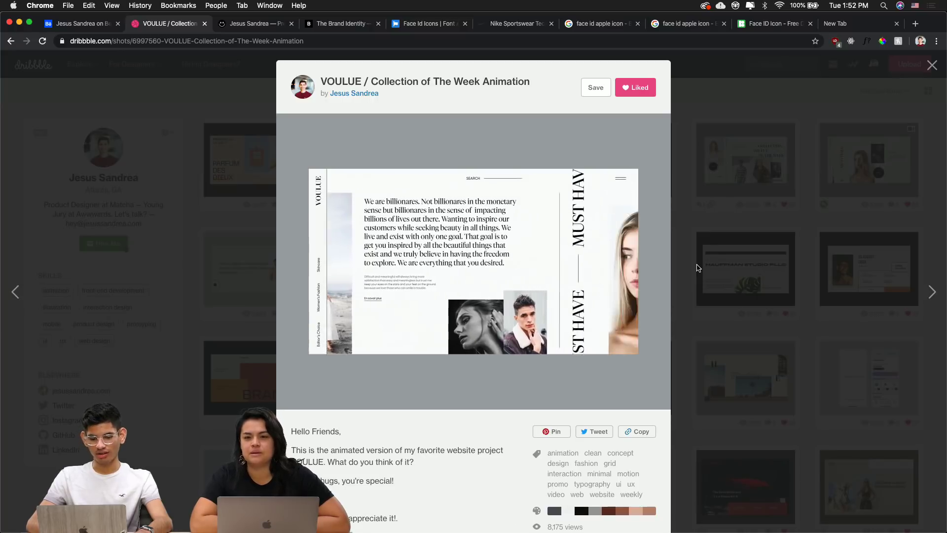
click(721, 262)
scroll(389, 256, down, 3)
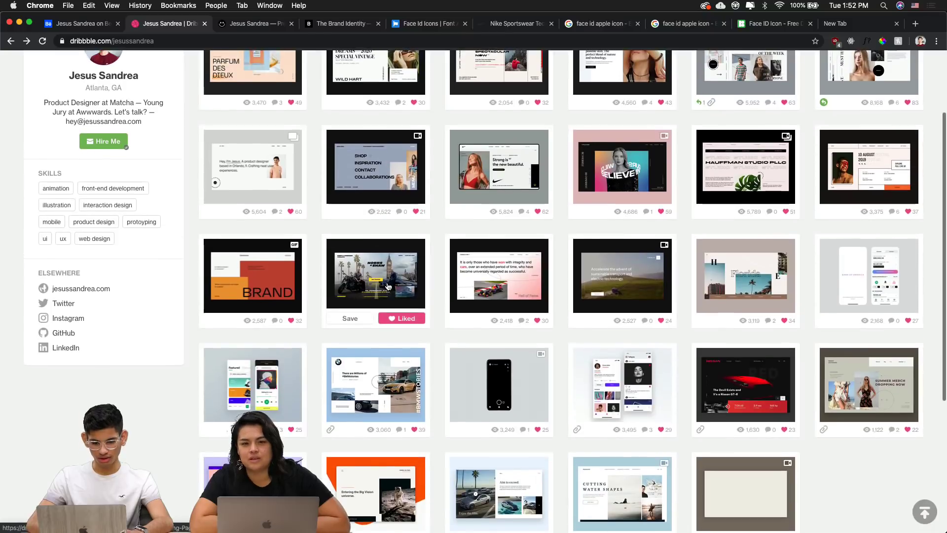
scroll(388, 286, up, 1)
Preview the Hobbs & Shaw and Tesla Motors shots, then go to the designer's portfolio website
click(388, 286)
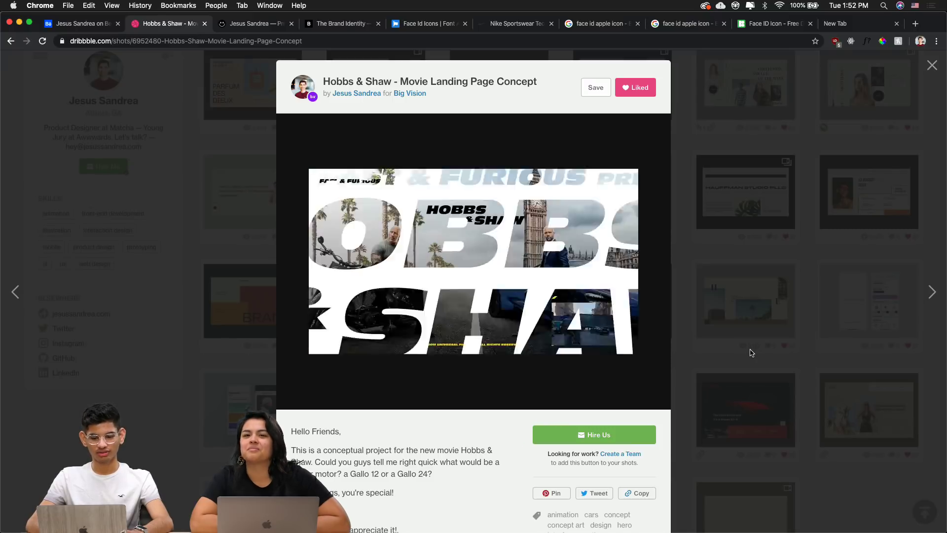
click(750, 352)
scroll(751, 352, down, 3)
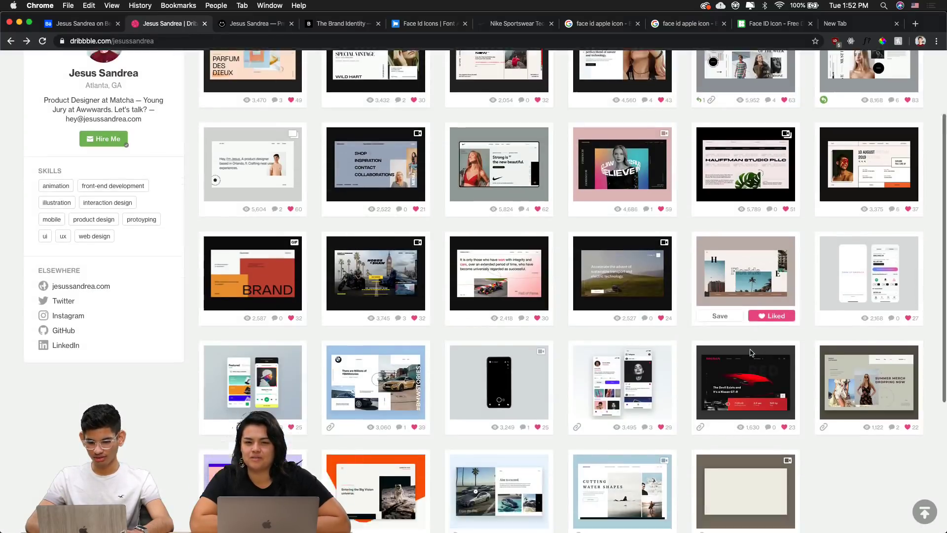
scroll(715, 355, up, 3)
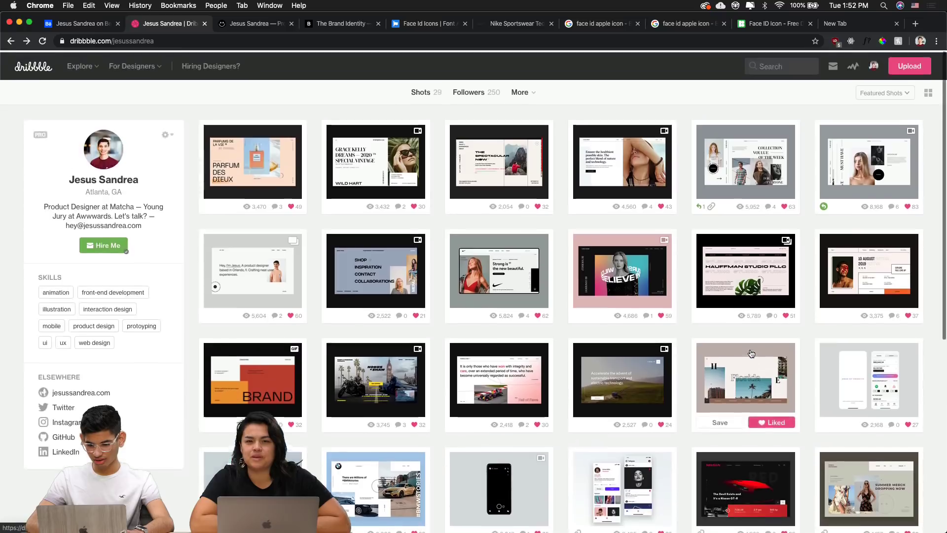
click(630, 366)
click(538, 40)
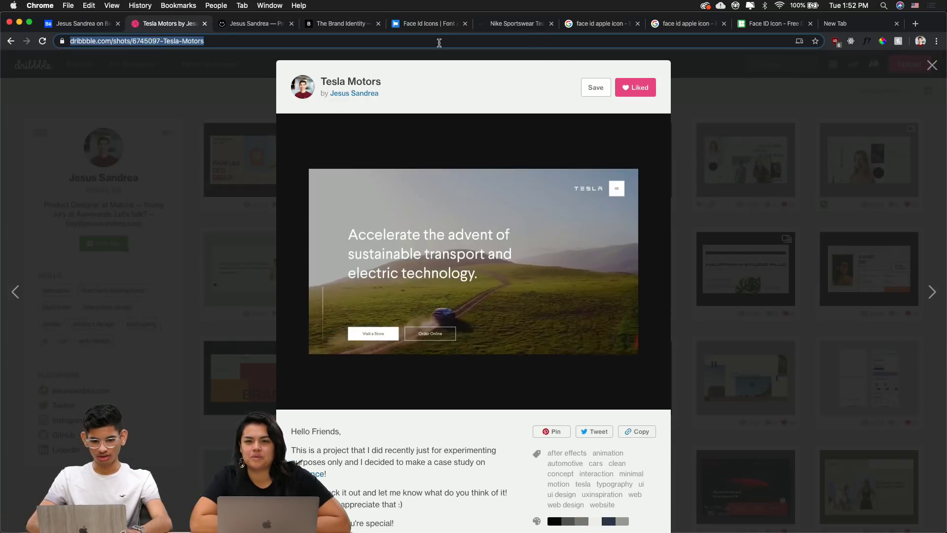
click(224, 24)
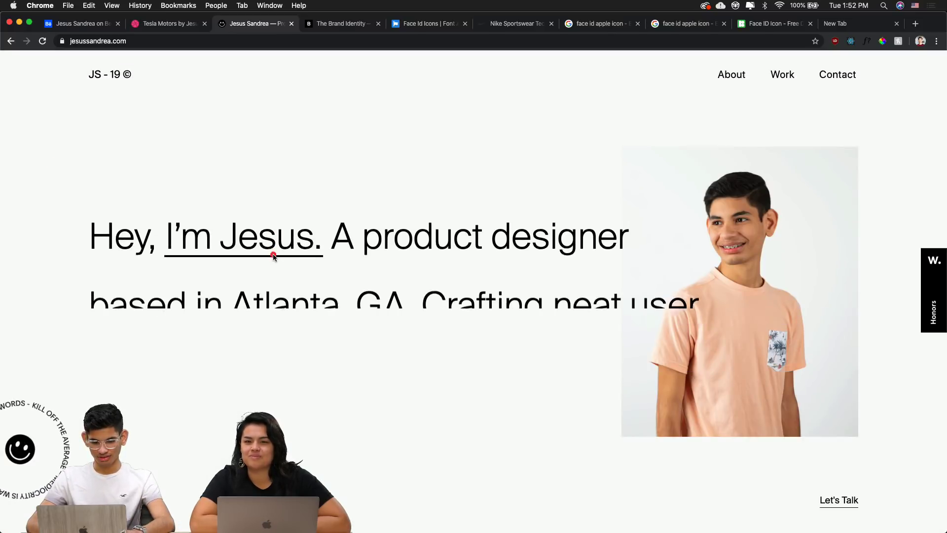
Scroll through the portfolio page and dismiss the cookie notice with 'Alright, Gotcha!'
scroll(274, 256, down, 3)
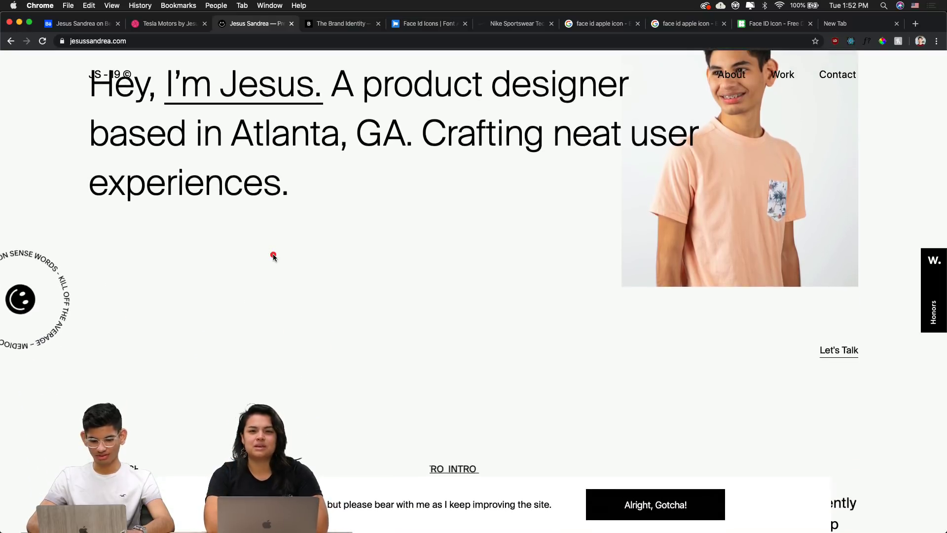
scroll(274, 257, down, 6)
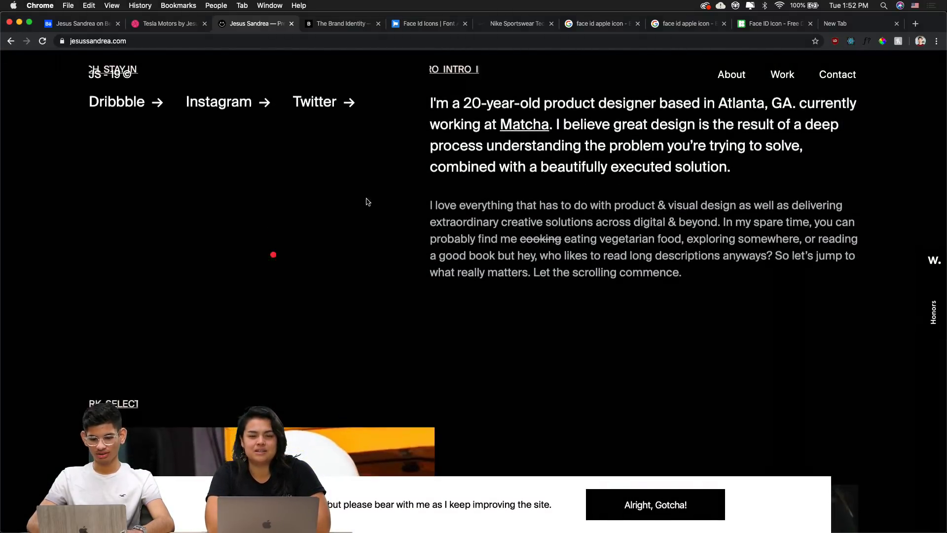
scroll(275, 213, up, 1)
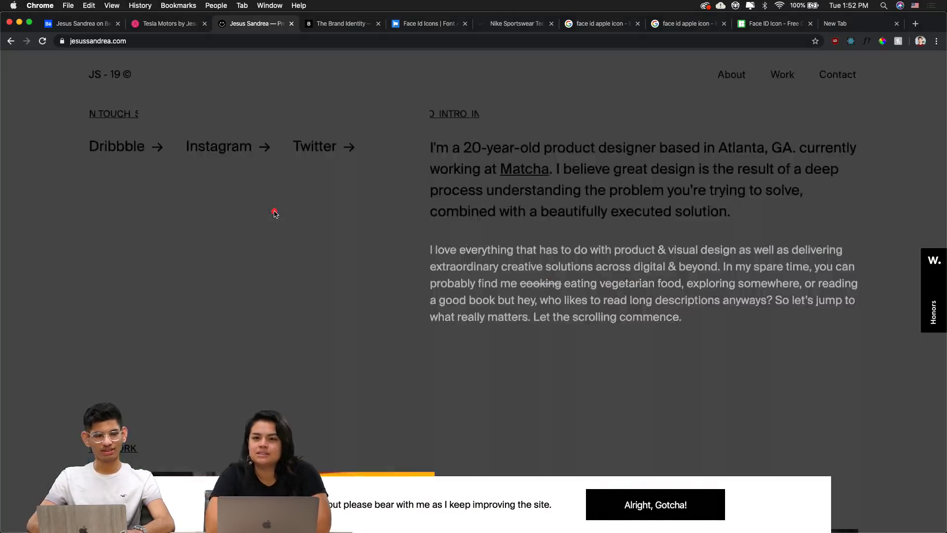
scroll(274, 211, down, 8)
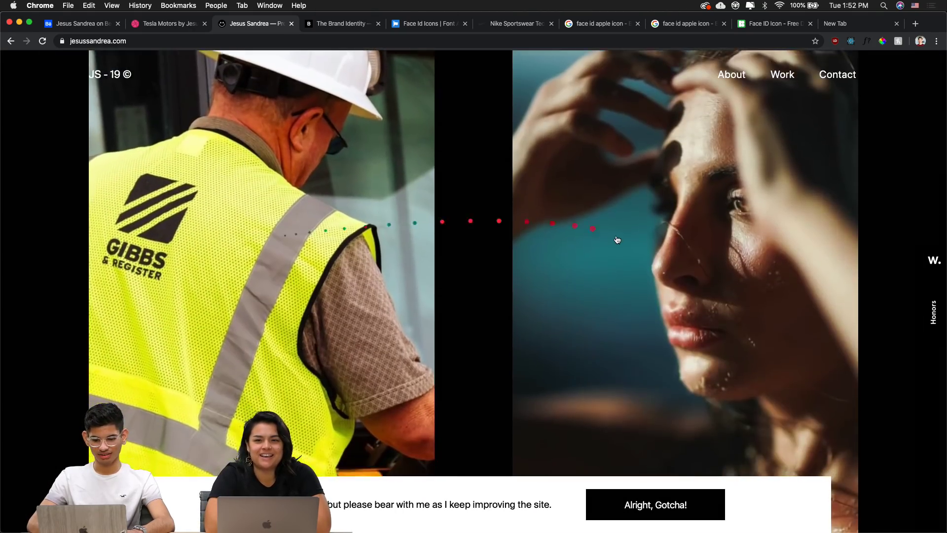
scroll(618, 240, down, 15)
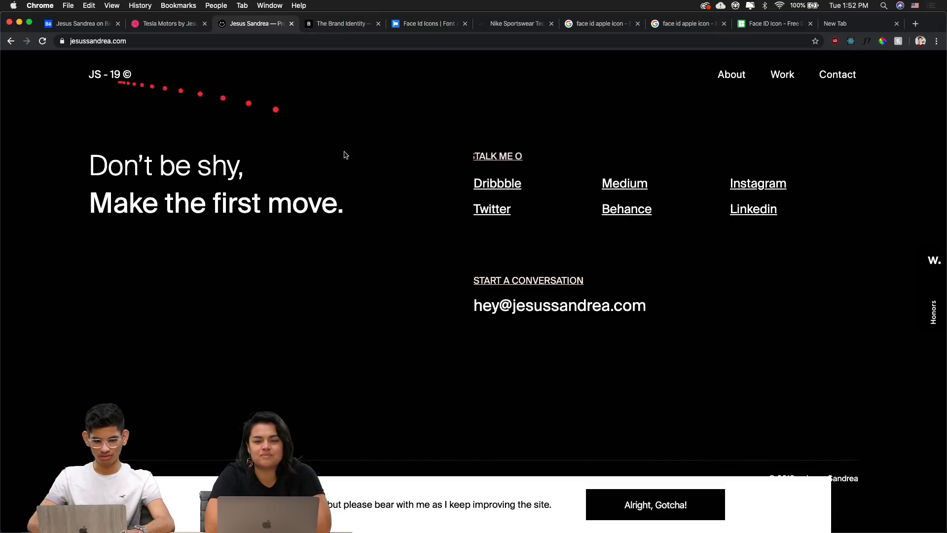
click(690, 506)
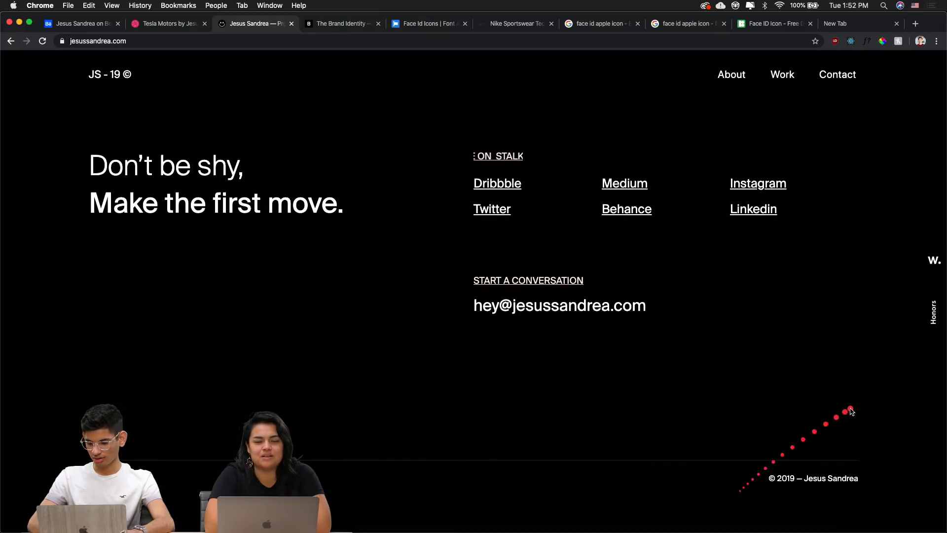
Return to the top and switch to The Brand Identity project feed
scroll(851, 410, up, 5)
scroll(851, 410, up, 10)
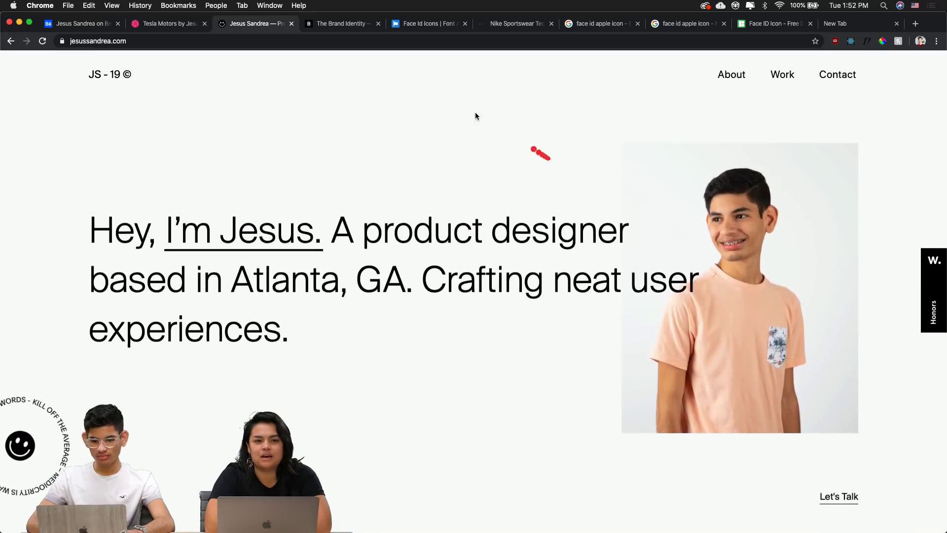
click(335, 27)
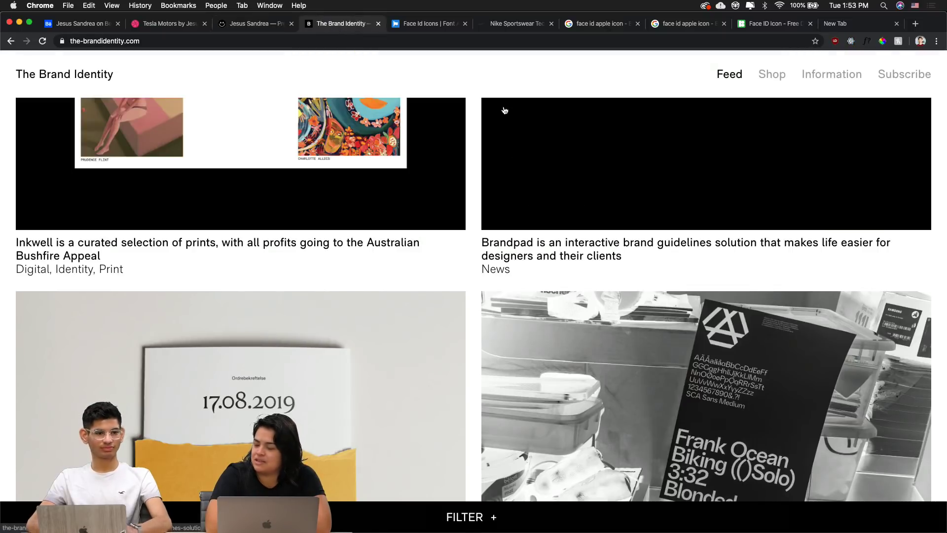